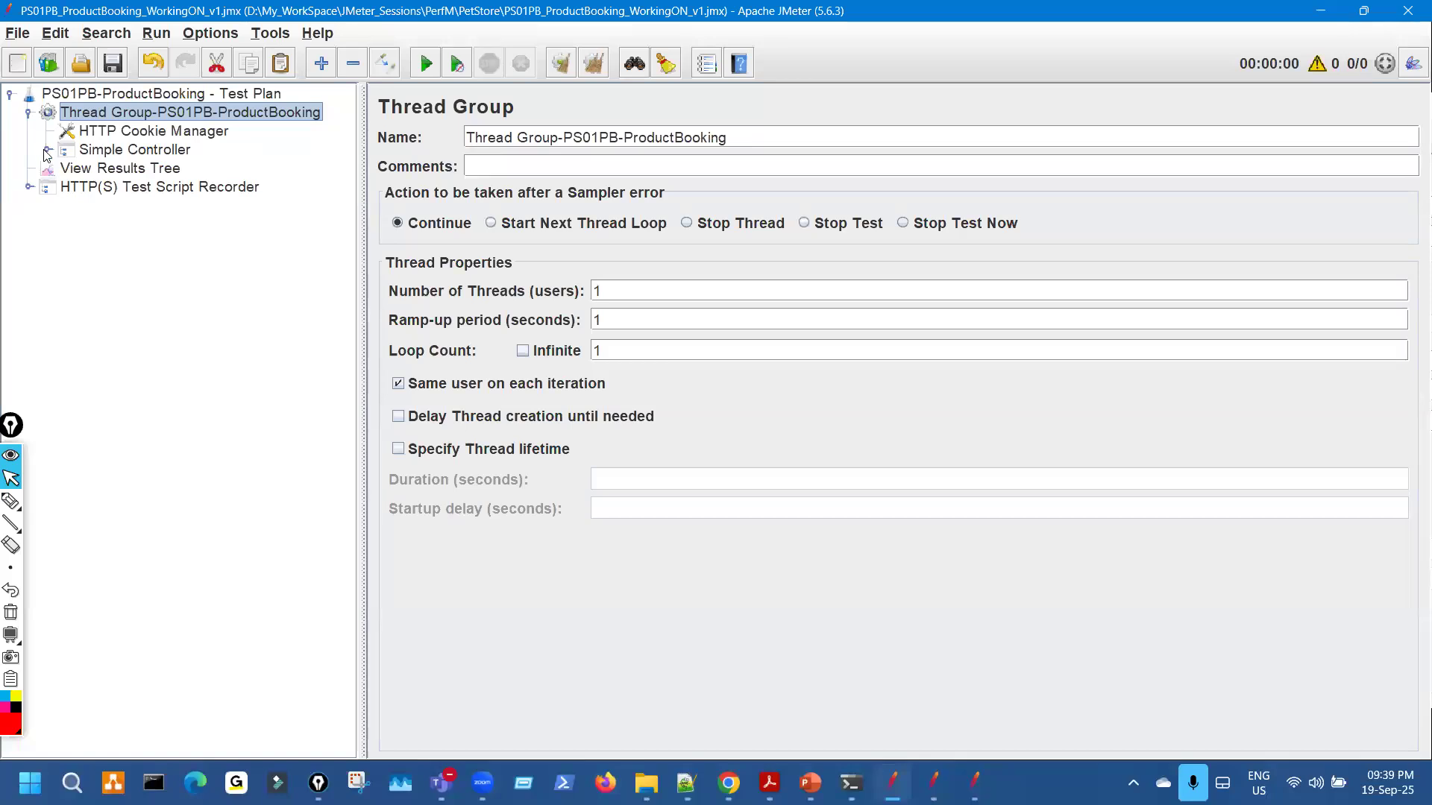
Open the request under PS03_SignIn in the Simple Controller and circle the jsessionid value in its path.
click(46, 151)
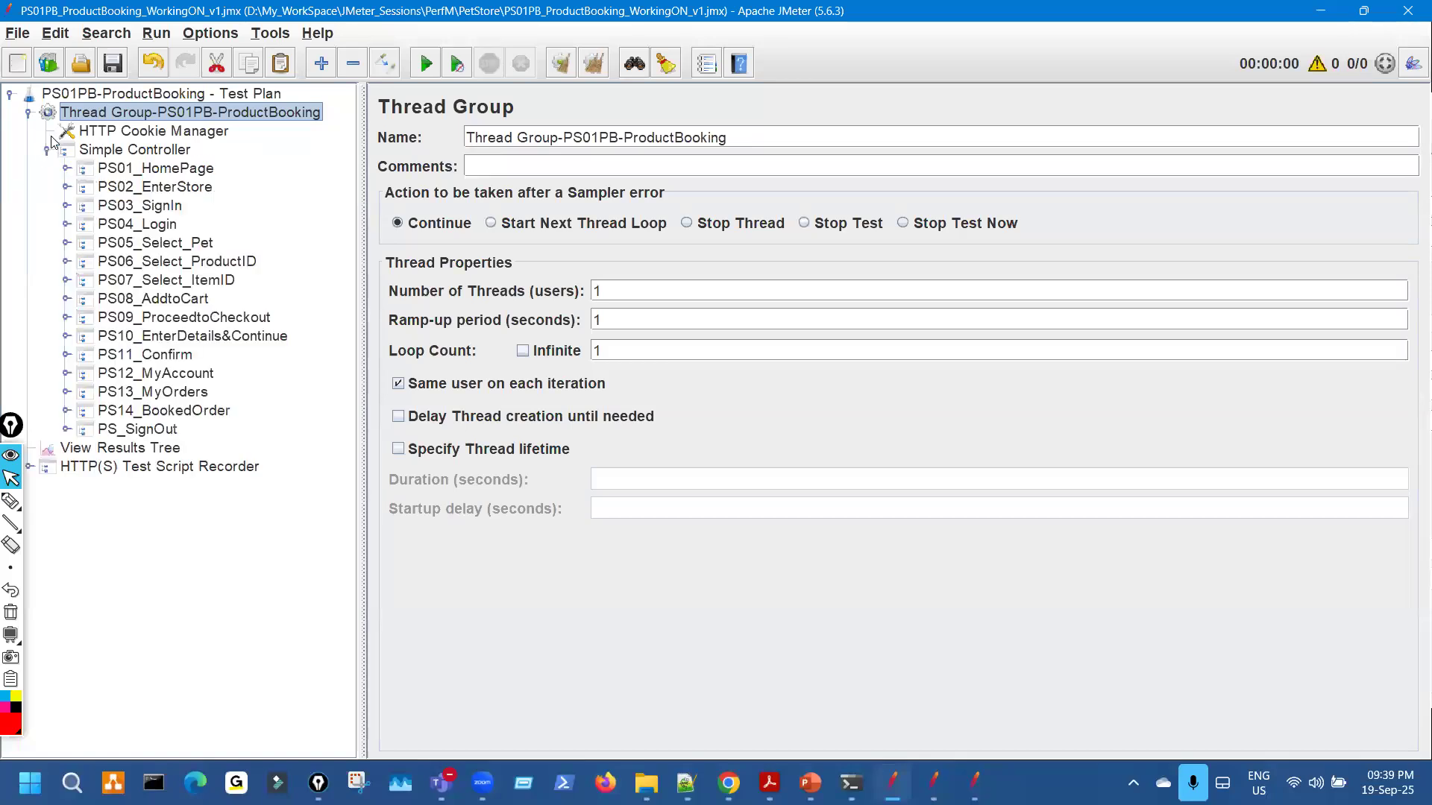
click(67, 206)
click(221, 226)
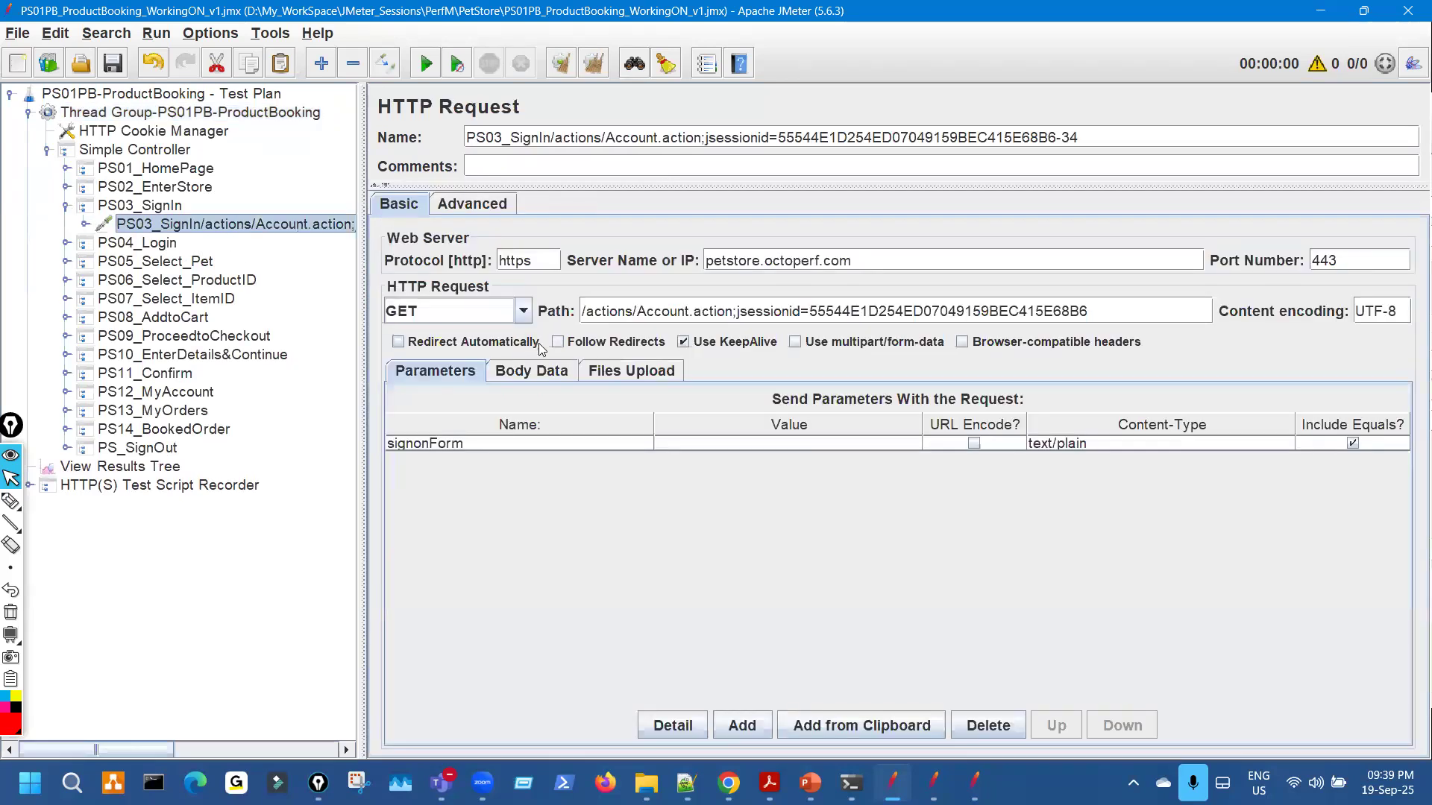
mouse_move(833, 285)
mouse_down()
mouse_move(786, 335)
mouse_move(989, 272)
mouse_move(923, 296)
mouse_up()
mouse_move(1009, 381)
mouse_down()
mouse_move(1223, 364)
mouse_move(1224, 397)
mouse_up()
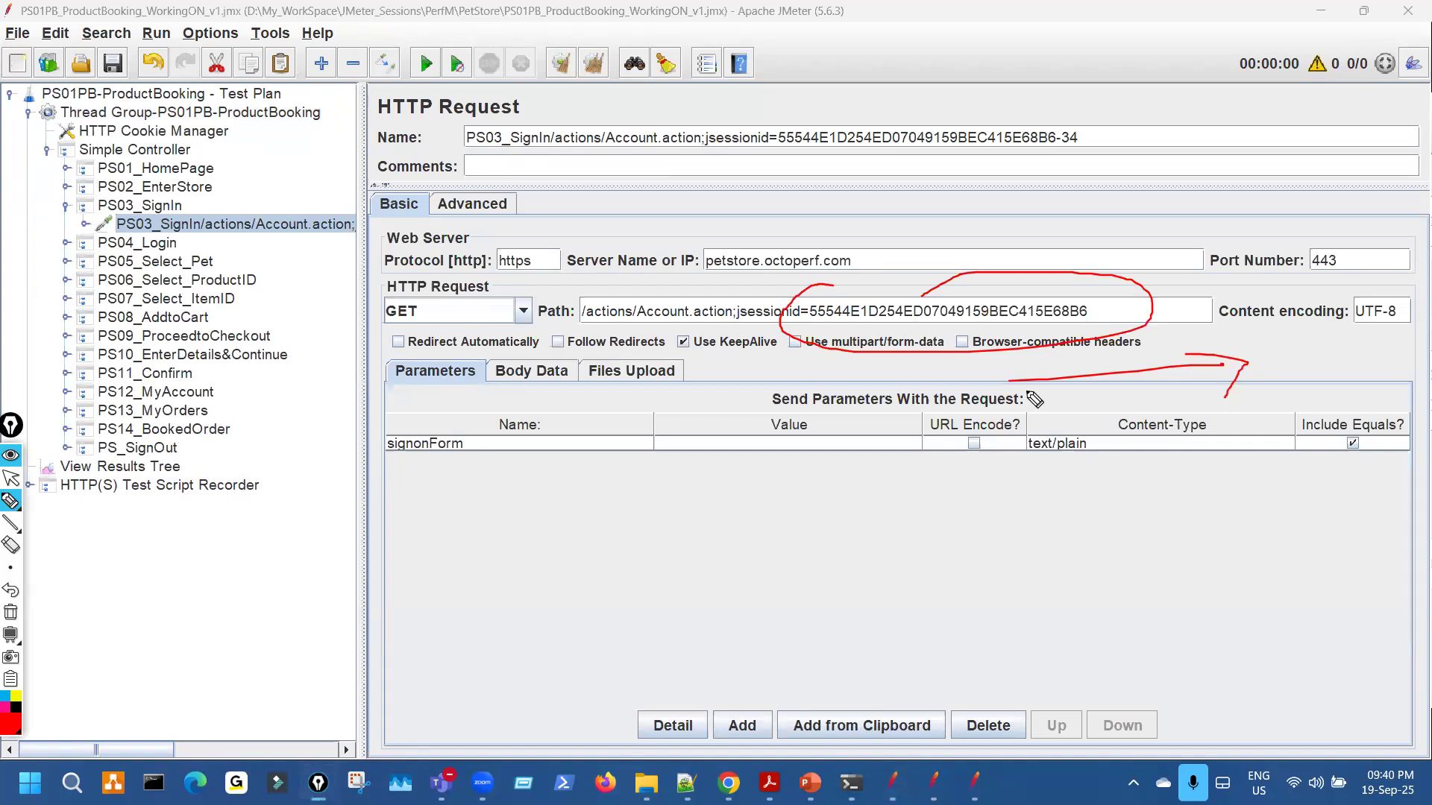
Open the PS04_Login1 request, circle the _sourcePage and __fp parameter values, and clear the annotations.
click(65, 243)
click(66, 393)
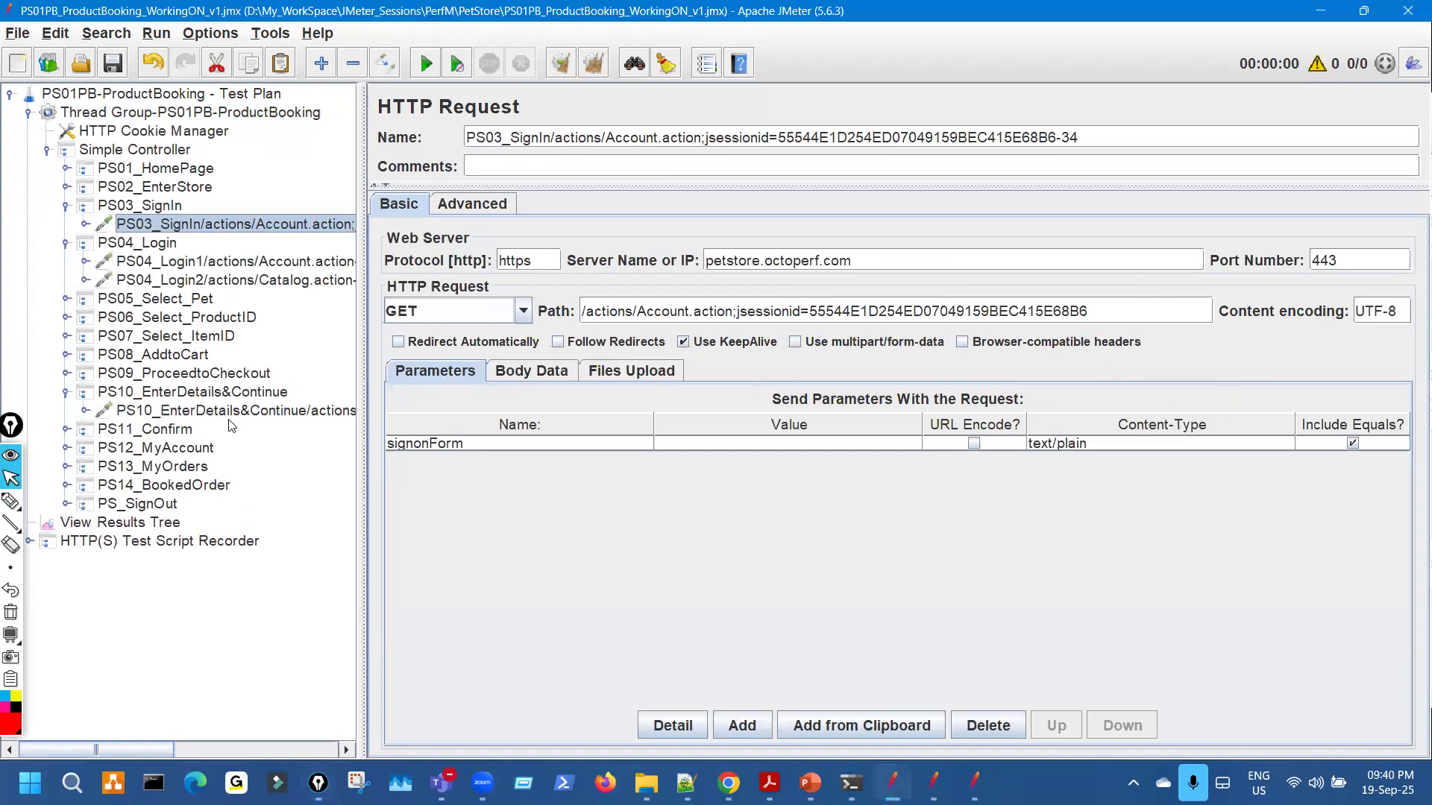
click(296, 266)
key(ctrl+shift+3)
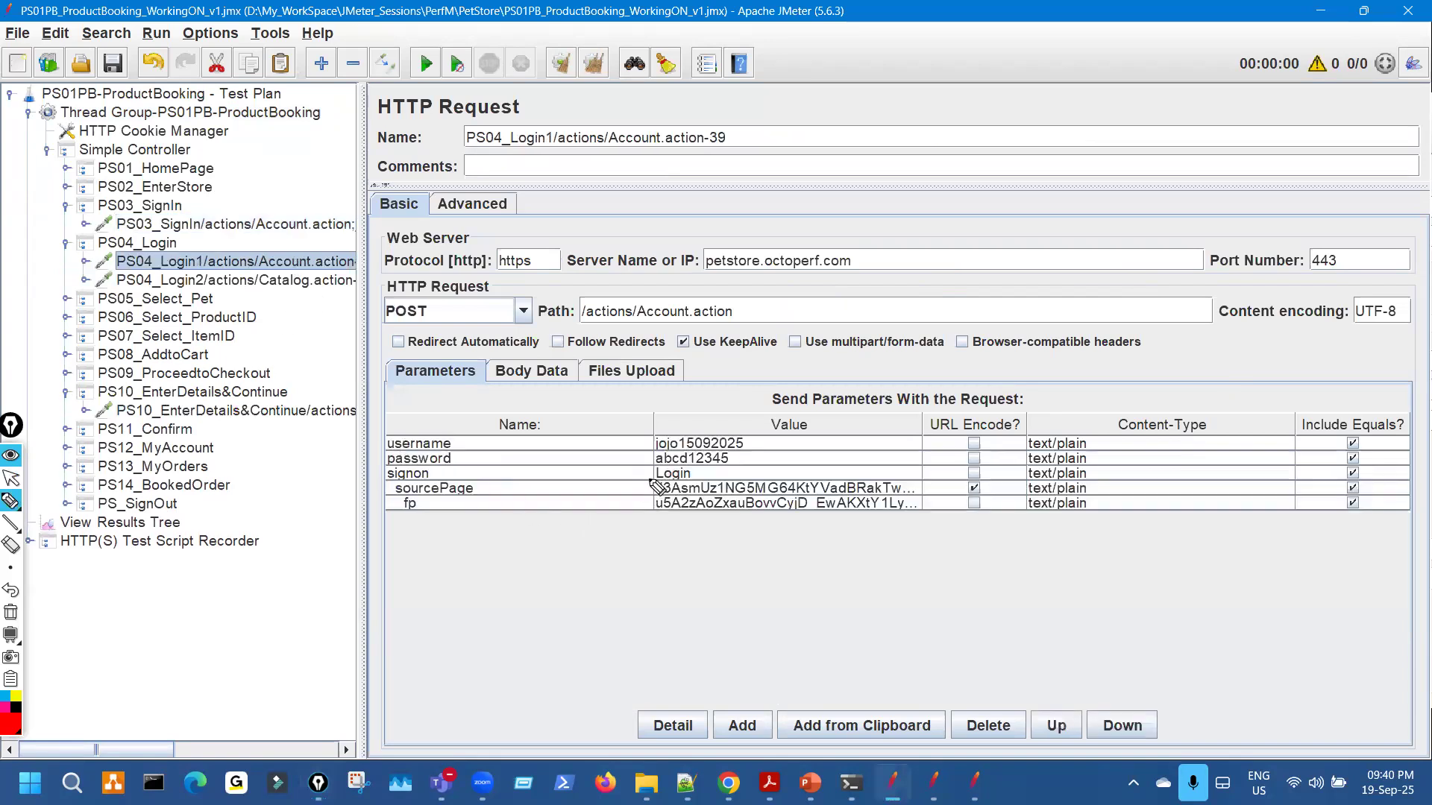
drag(649, 479, 721, 498)
mouse_move(447, 377)
mouse_down()
mouse_move(496, 392)
mouse_move(490, 373)
mouse_move(434, 397)
mouse_move(461, 385)
mouse_up()
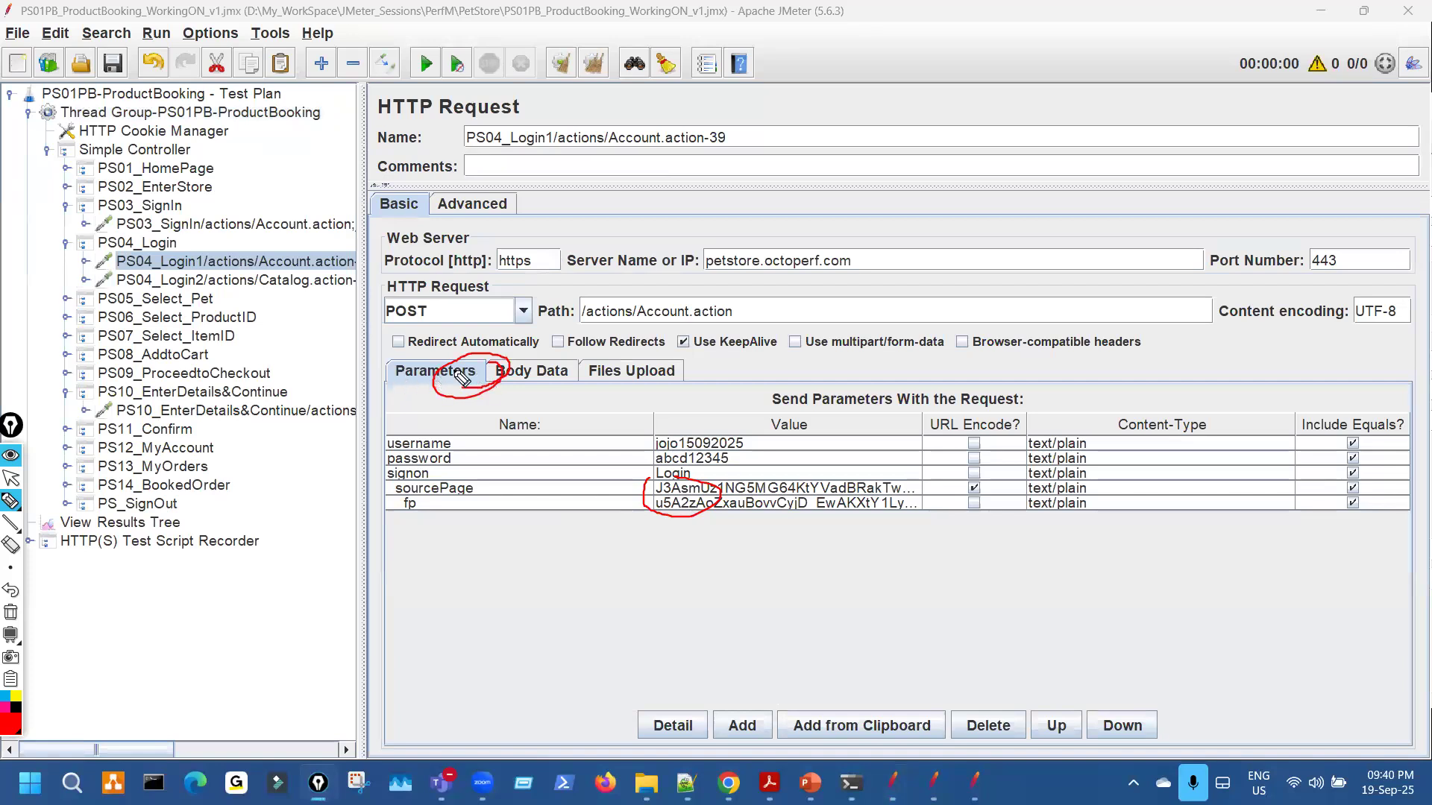
mouse_move(626, 488)
mouse_down()
mouse_move(671, 527)
mouse_move(659, 492)
mouse_up()
key(ctrl+shift+7)
key(ctrl+shift+2)
Open the PS10_EnterDetails&Continue request, mark its order parameters and the _sourcePage and __fp values, and clear the marks.
click(274, 416)
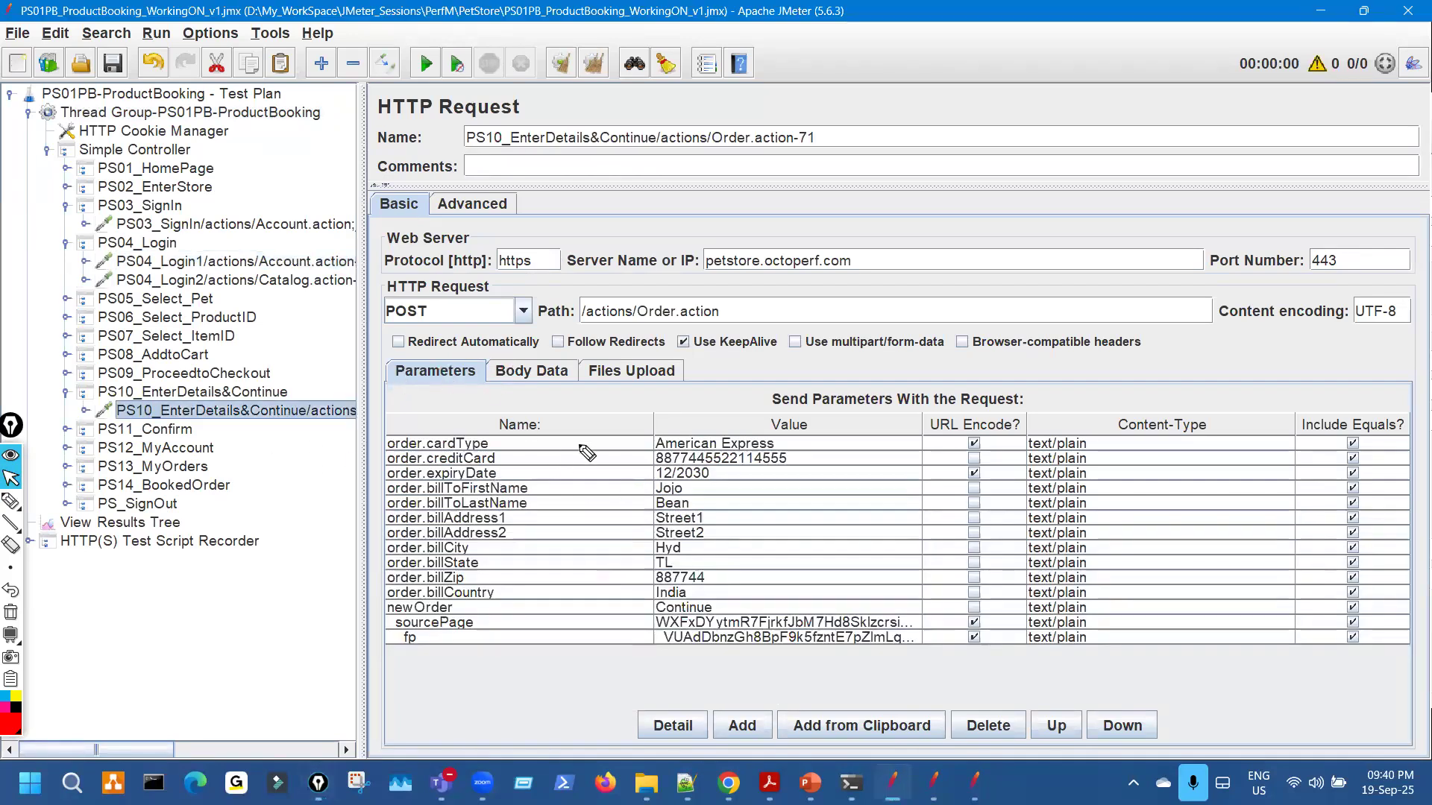
key(ctrl+shift+3)
mouse_move(641, 460)
mouse_down()
mouse_move(688, 588)
mouse_move(642, 649)
mouse_move(697, 627)
mouse_move(668, 613)
mouse_up()
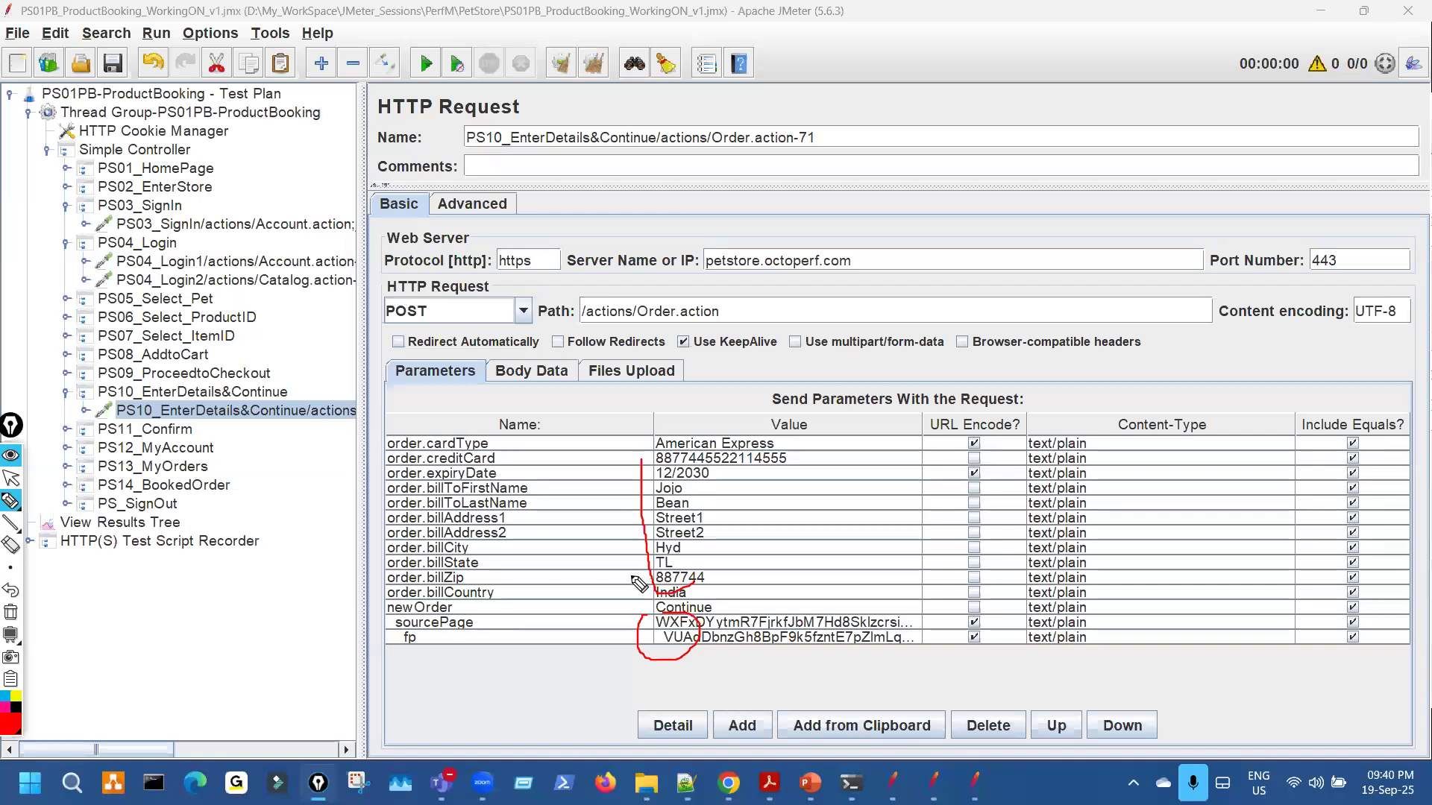
key(ctrl+shift+7)
key(ctrl+shift+2)
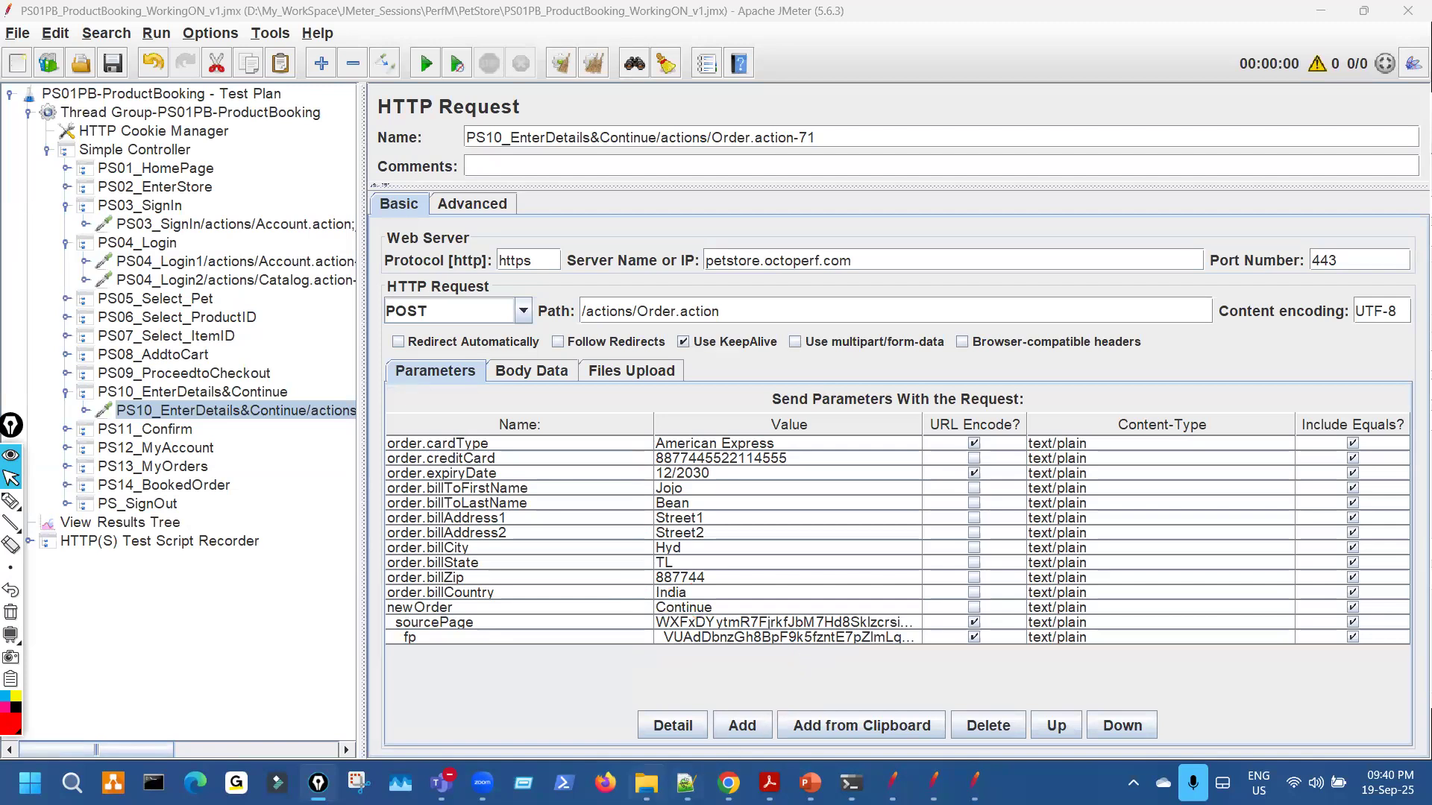
Tick the PS03_SignIn, PS04_Login and PS10_EnterDetails&Continue requests in the test plan tree and draw lines through the transaction list.
key(alt+Tab)
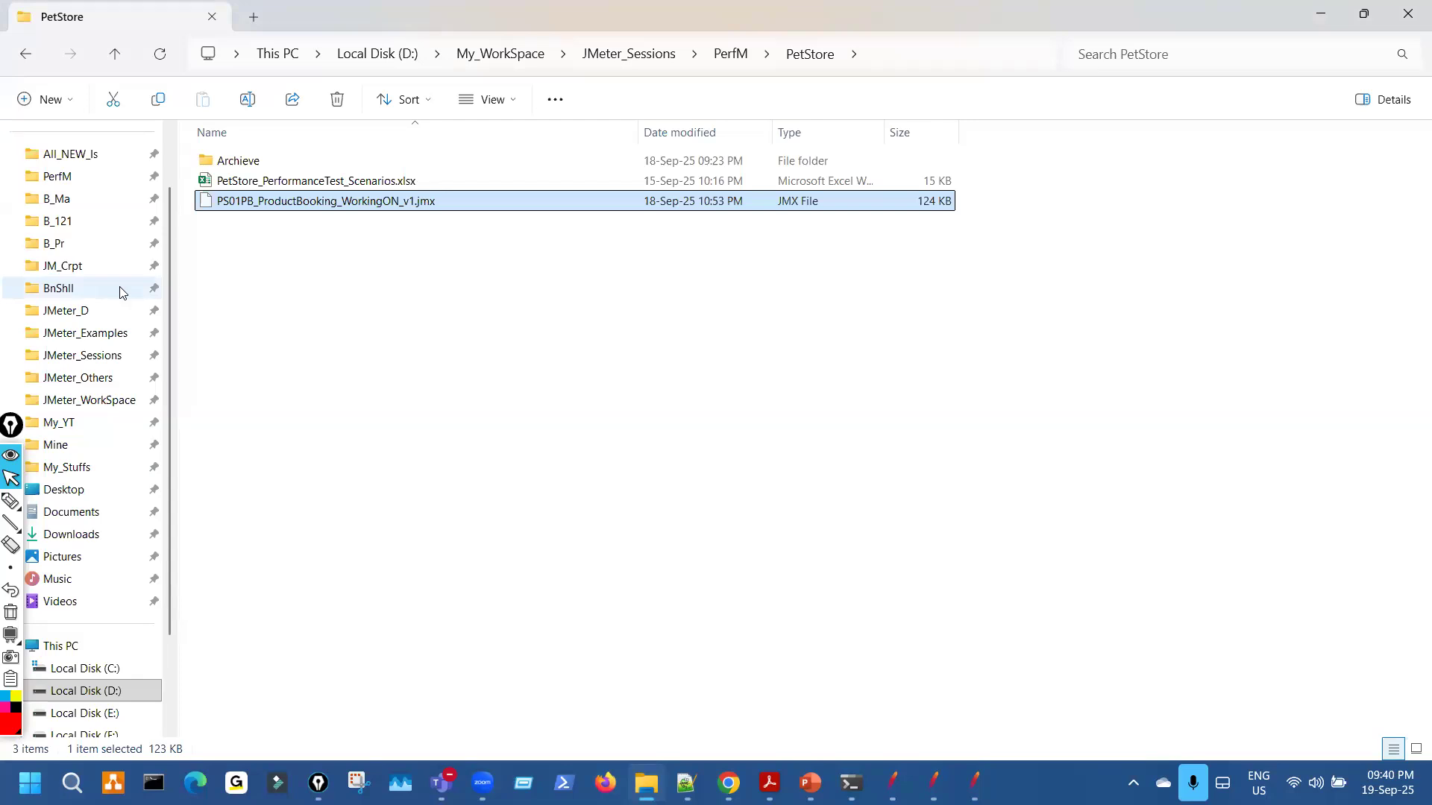
click(894, 778)
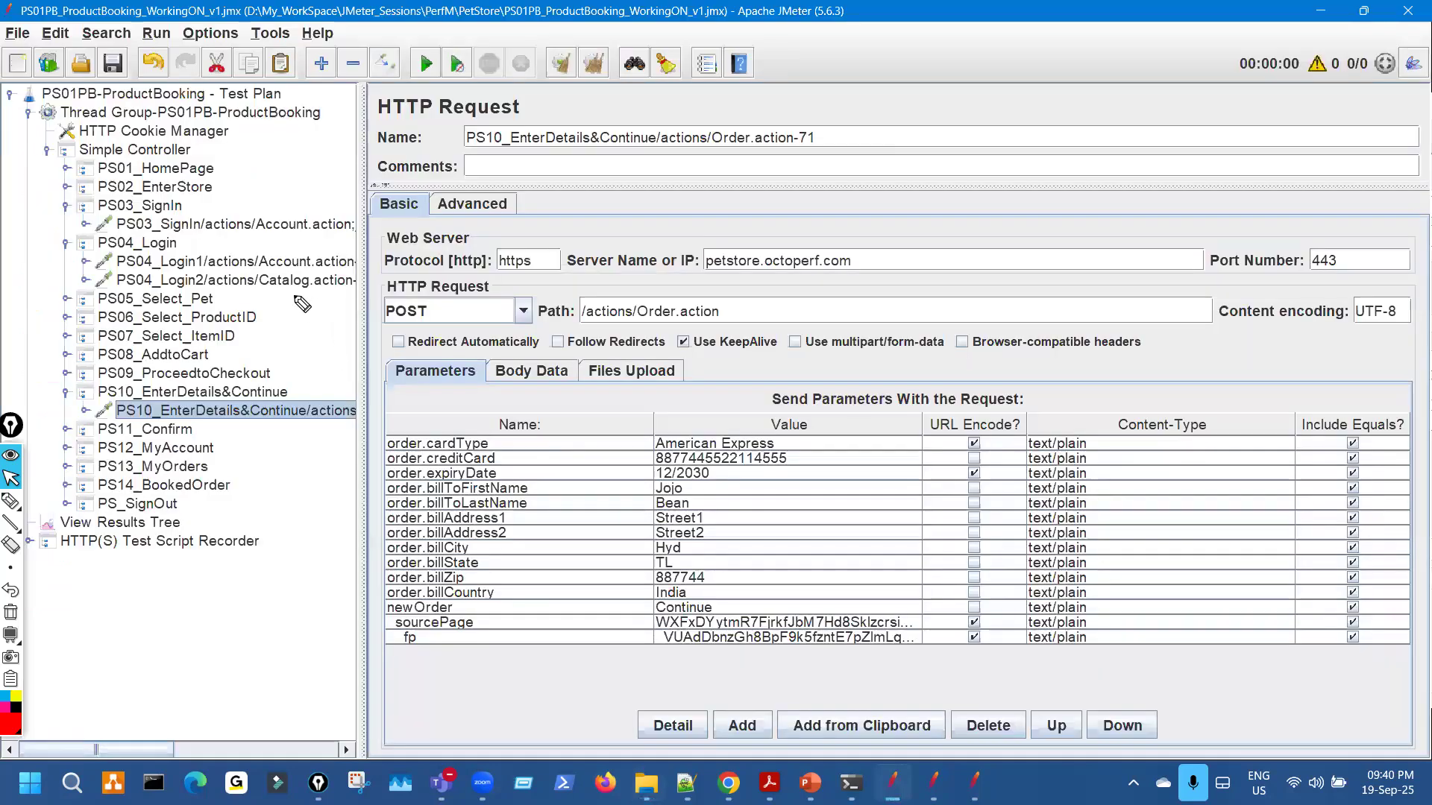
drag(260, 233, 311, 218)
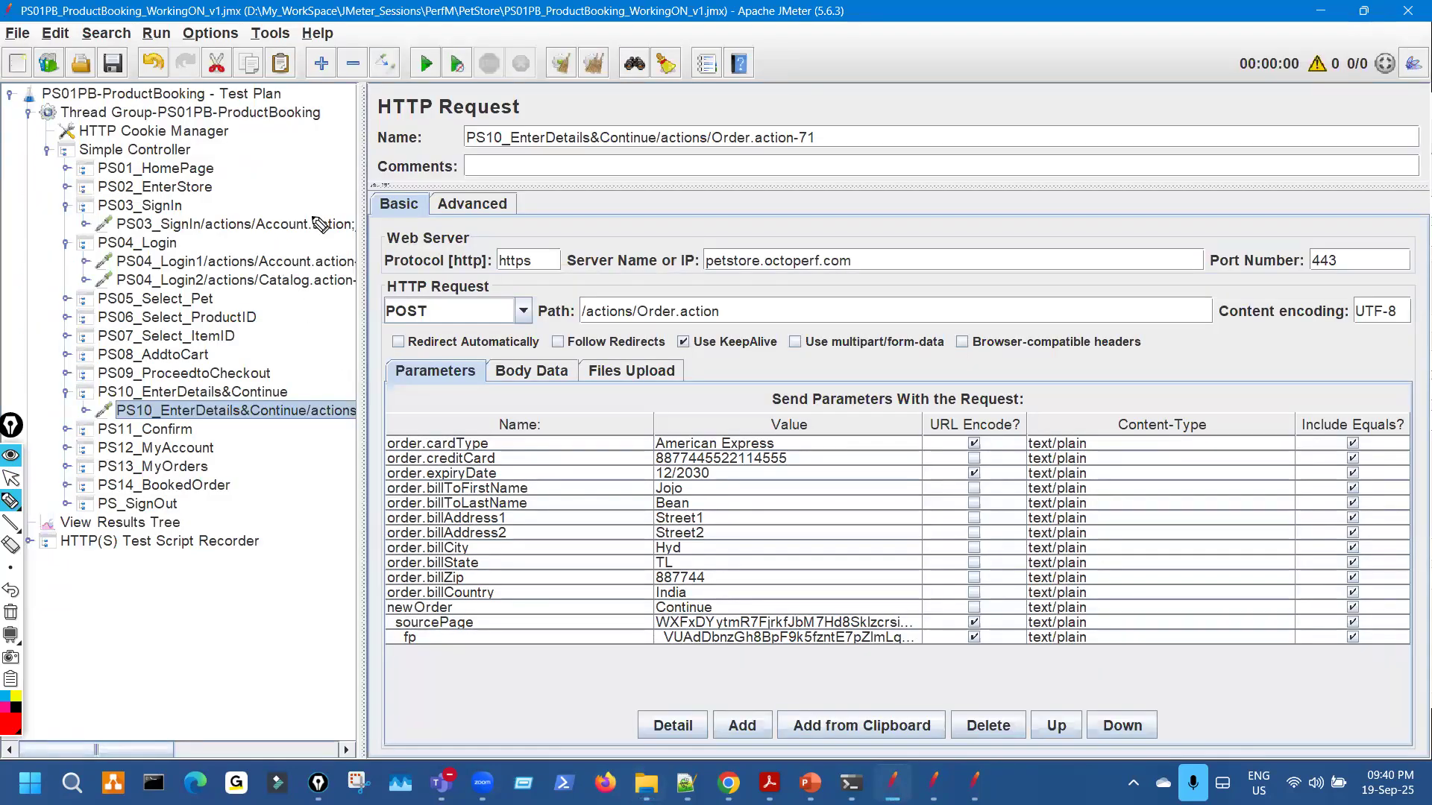
drag(293, 274, 347, 254)
drag(298, 422, 366, 391)
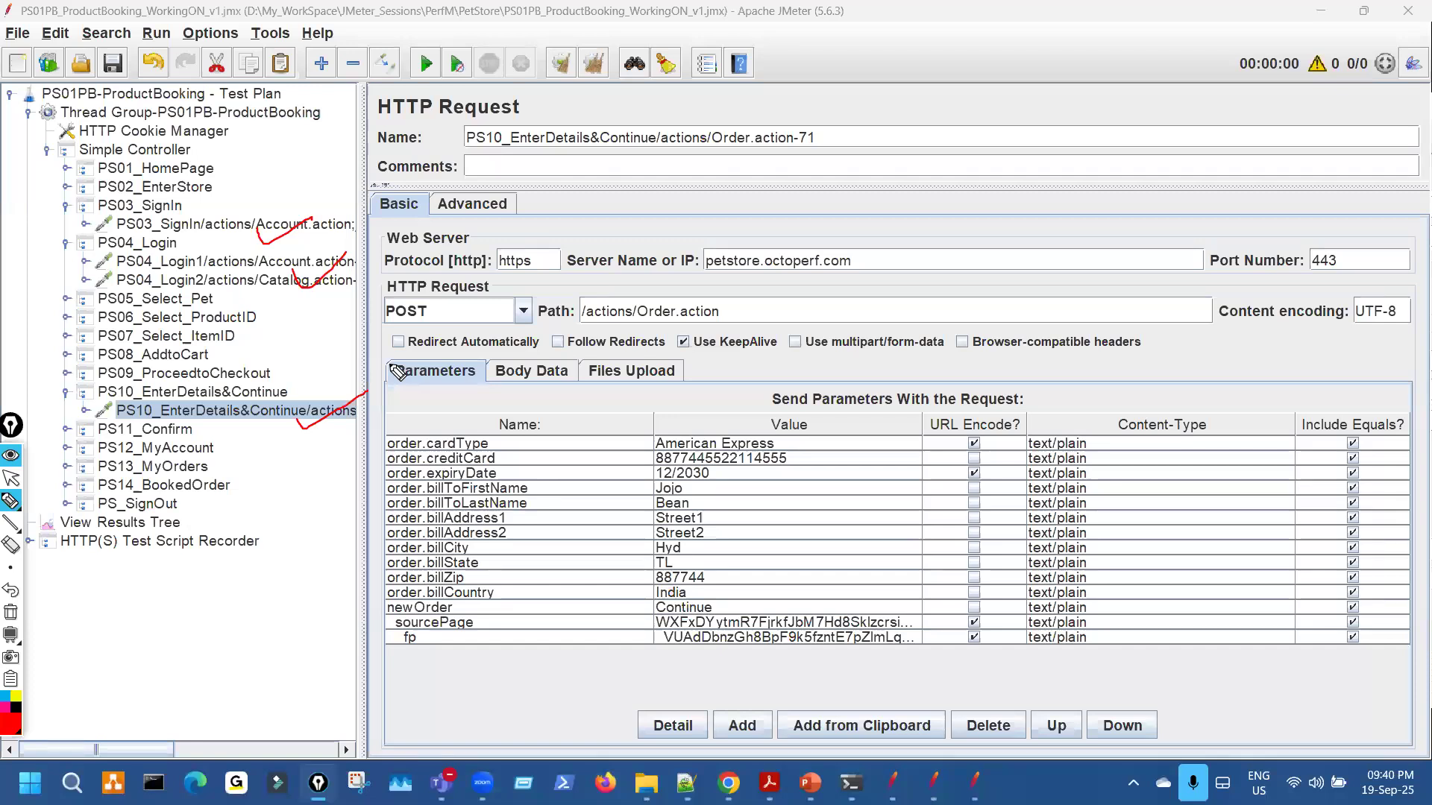
drag(202, 176, 205, 248)
drag(219, 181, 259, 450)
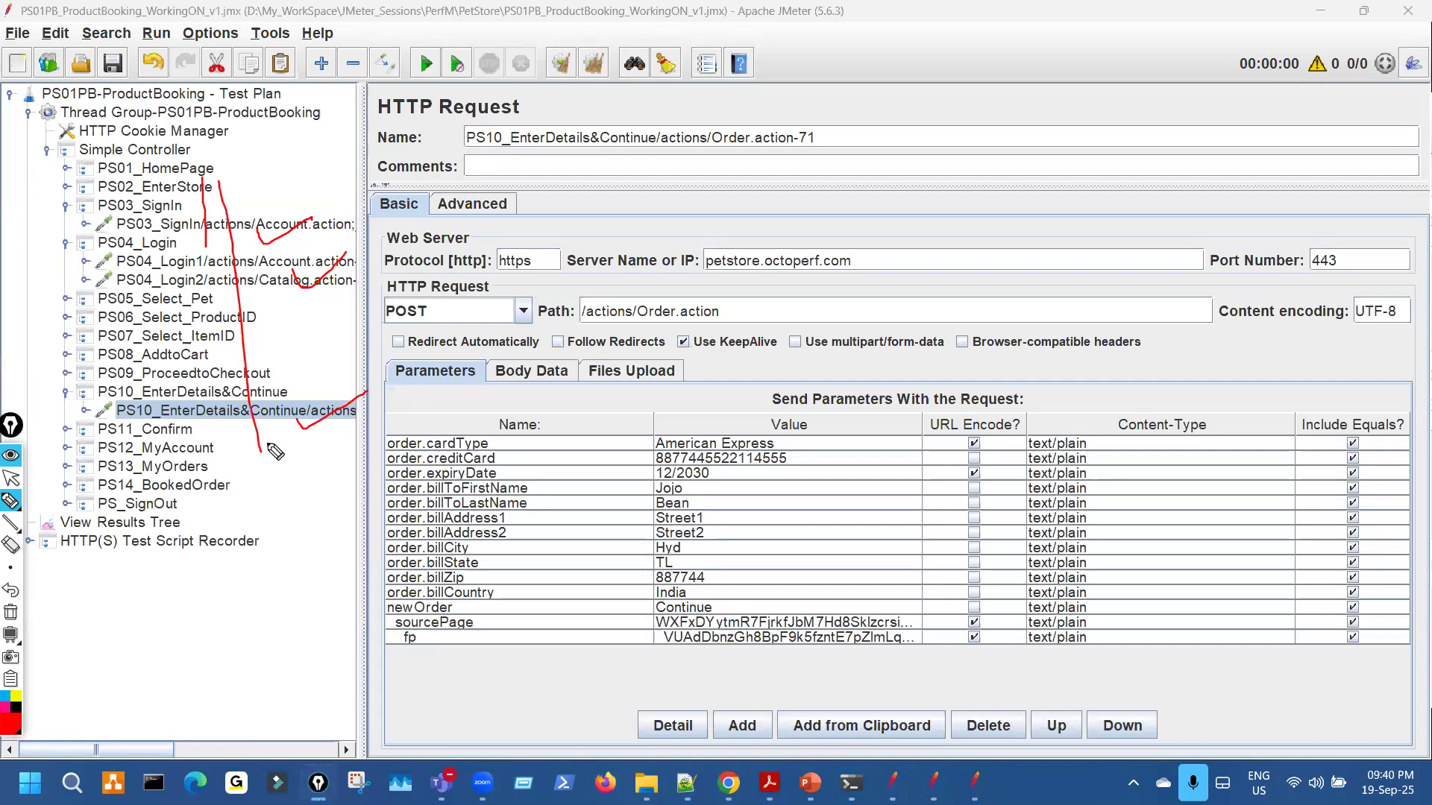
drag(190, 253, 245, 243)
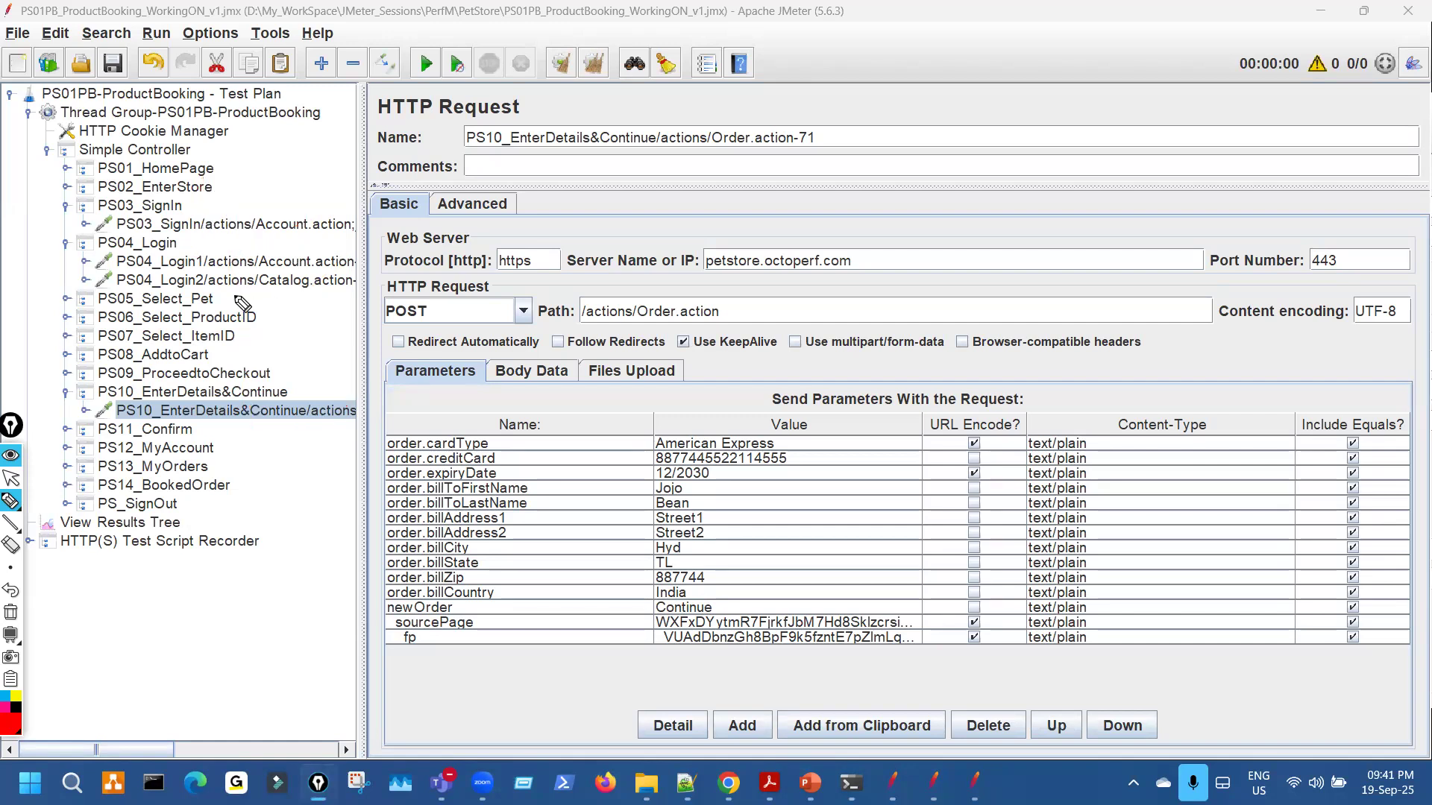
Open the HTTP Header Manager under the PS04_Login1 request and examine its stored headers.
click(85, 261)
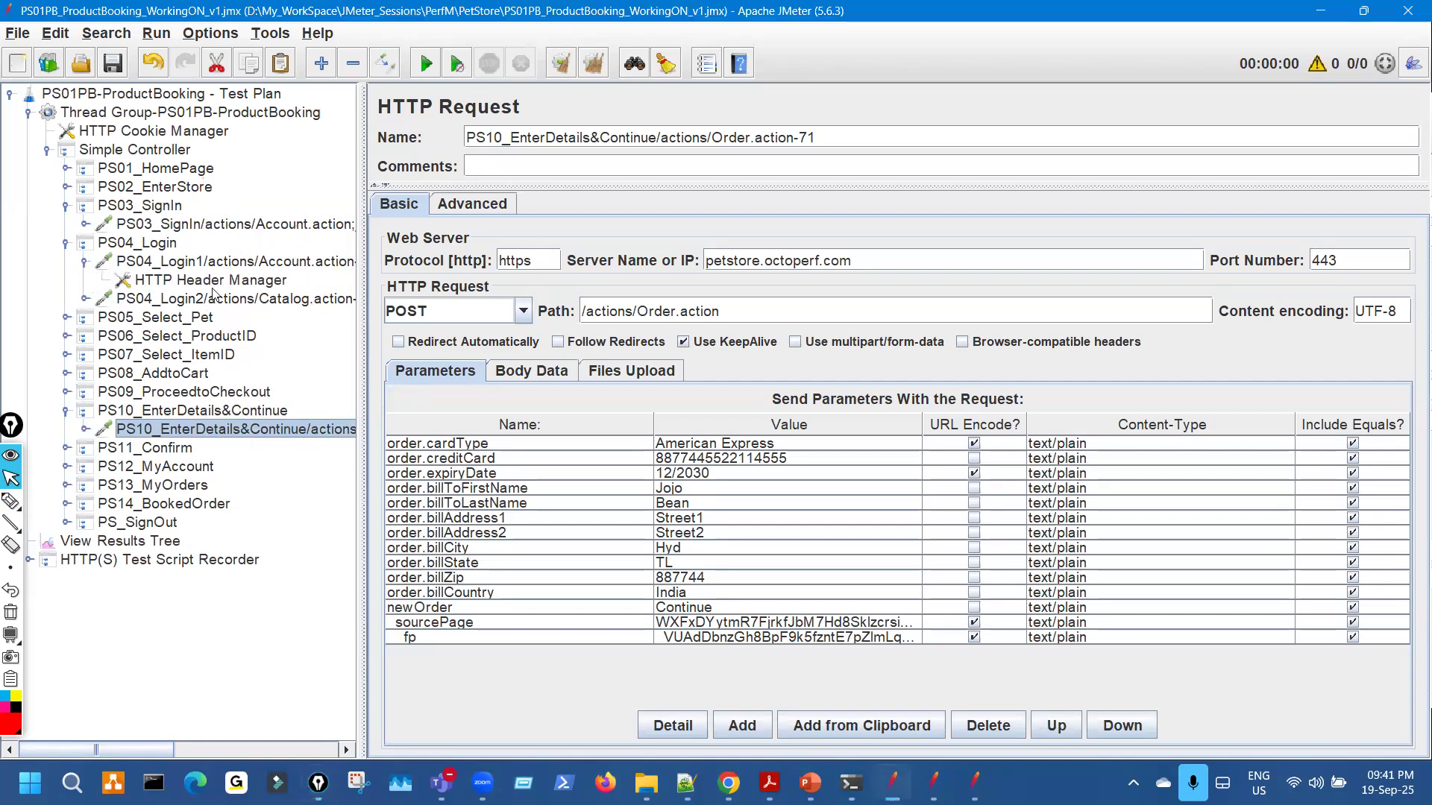
click(287, 286)
mouse_move(552, 589)
mouse_down()
mouse_move(552, 619)
mouse_move(593, 615)
mouse_up()
key(Escape)
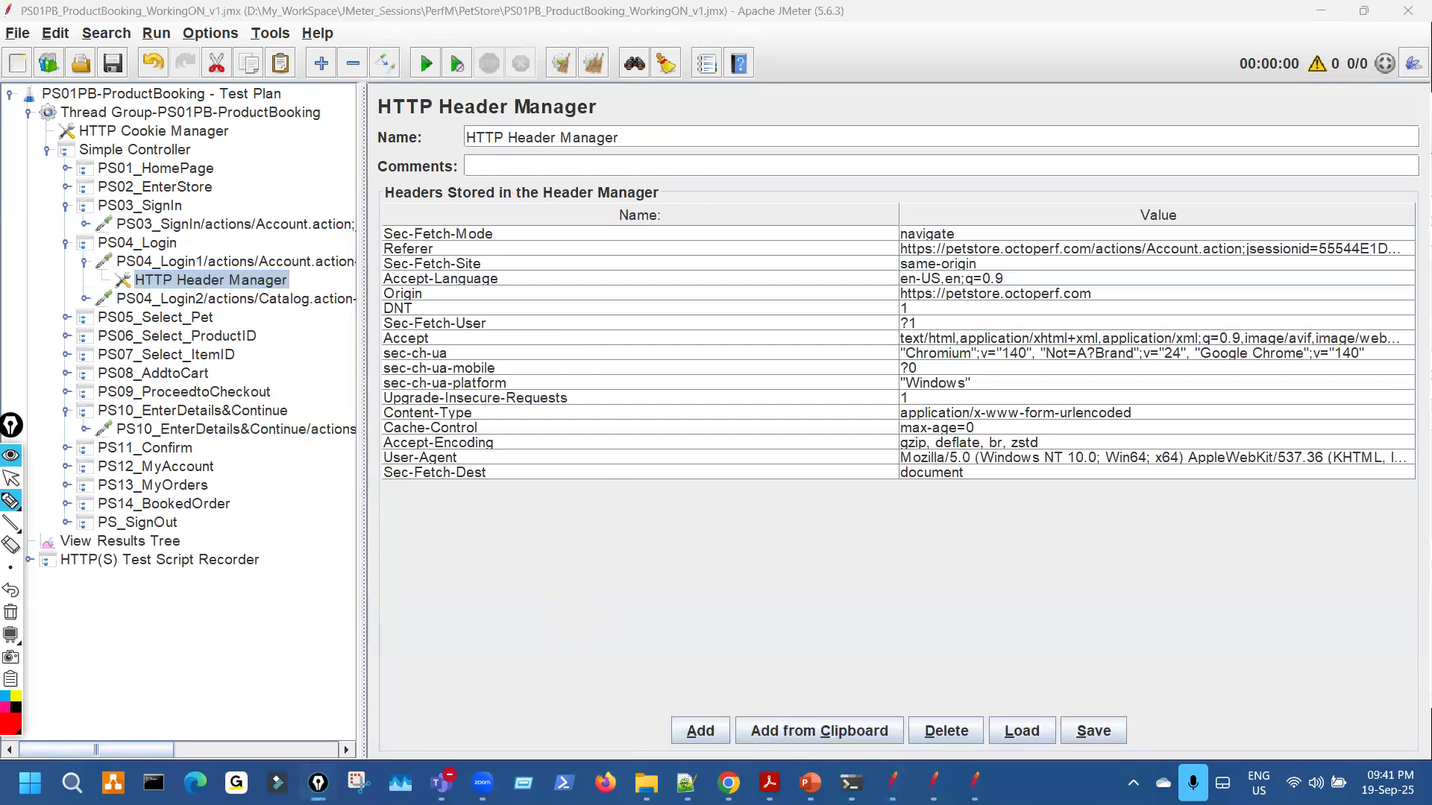
Switch to the PowerPoint slide on Dynamic Values, mark the Bearer Access Token example, and clear the annotations.
key(alt+Tab)
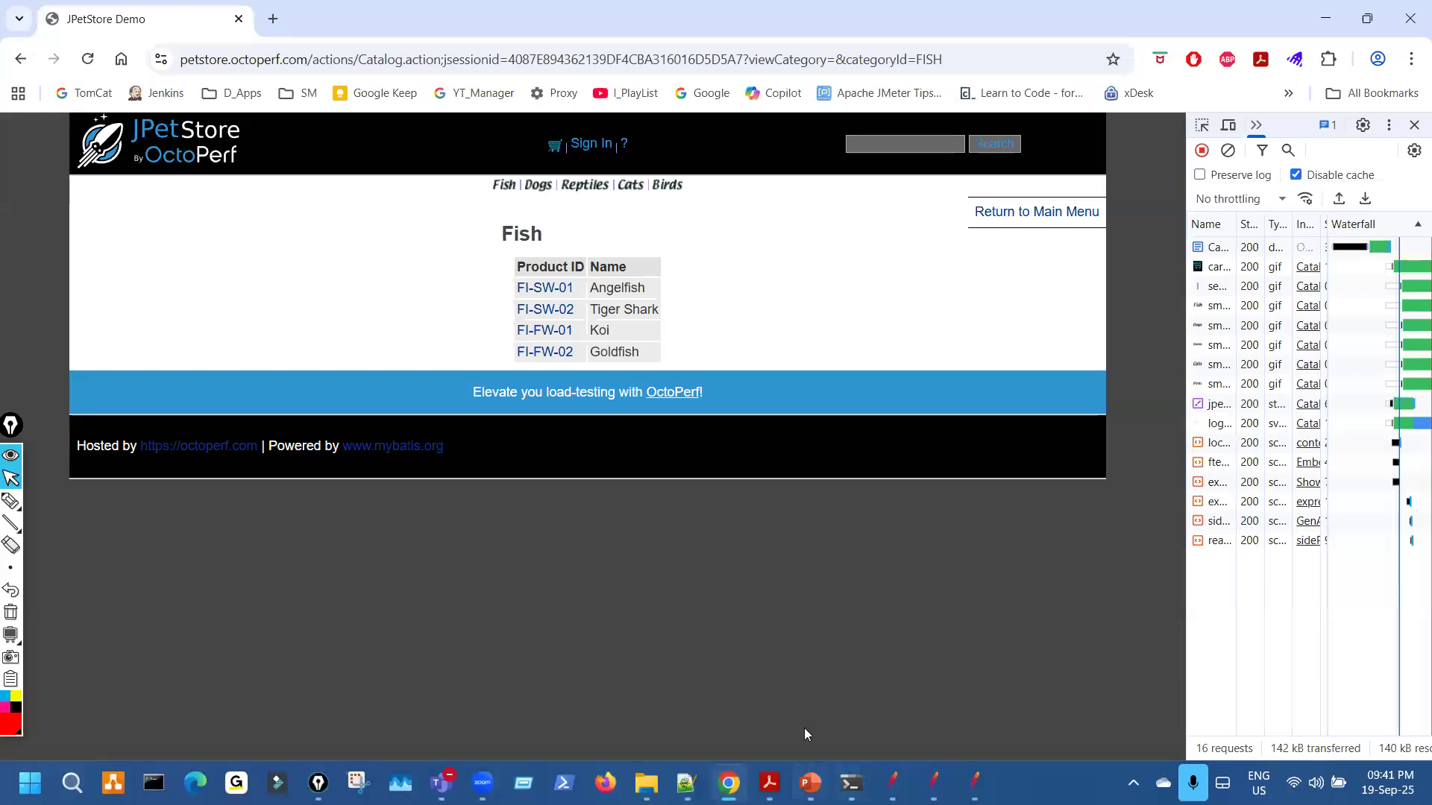
key(alt+Tab)
key(Page_Up)
key(Page_Up)
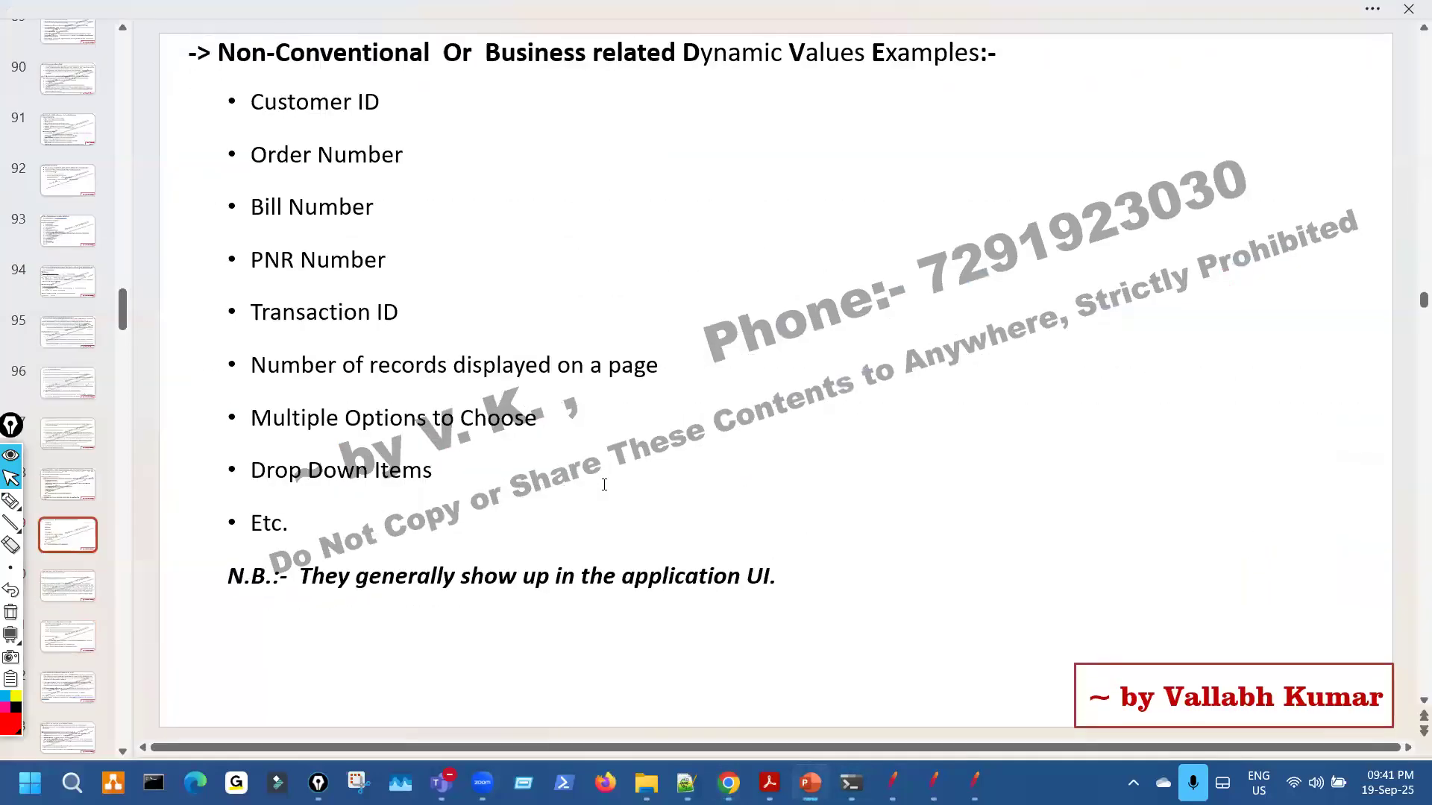
key(Page_Up)
mouse_move(349, 403)
mouse_down()
mouse_move(410, 350)
mouse_move(401, 384)
mouse_move(479, 378)
mouse_up()
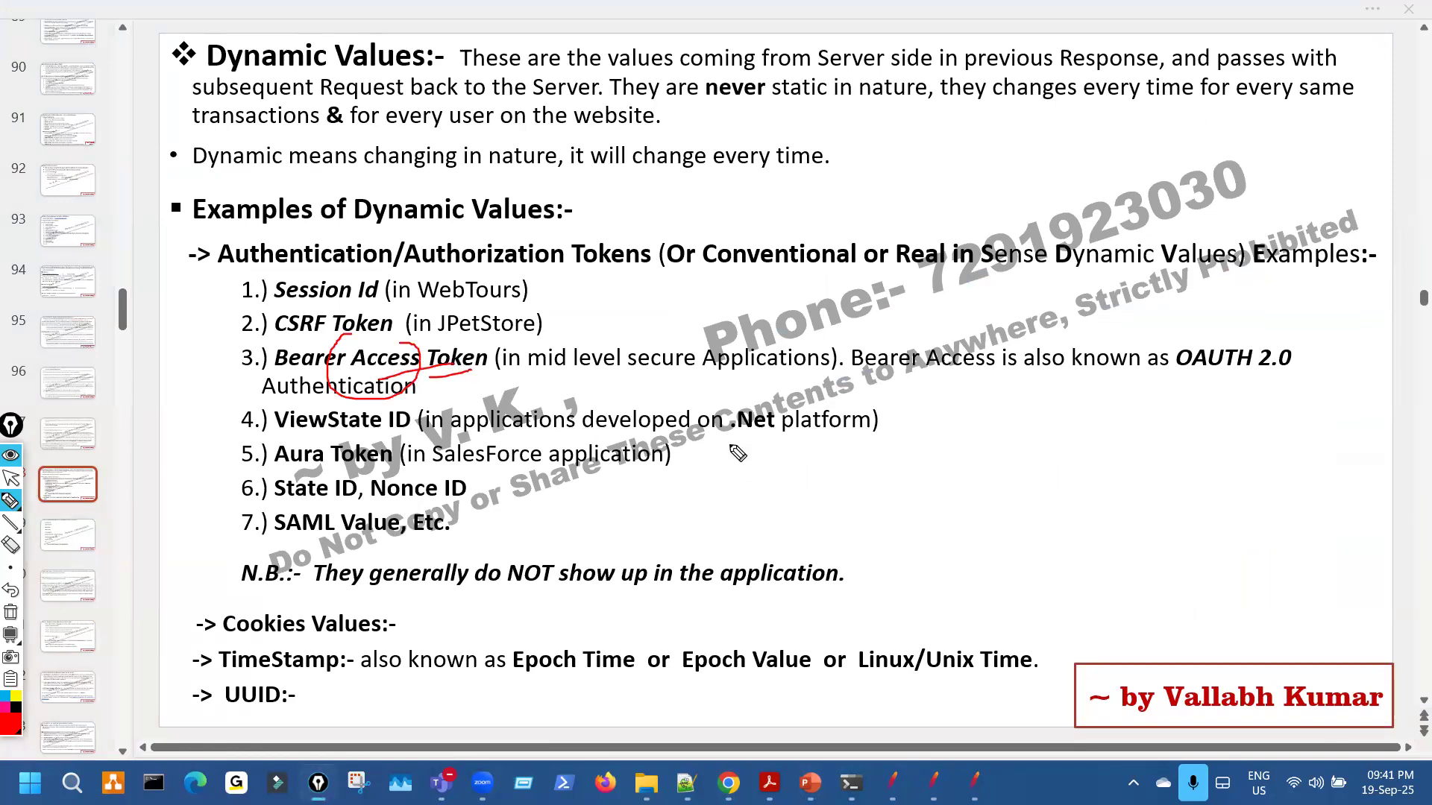
drag(945, 447, 962, 470)
key(e)
click(10, 478)
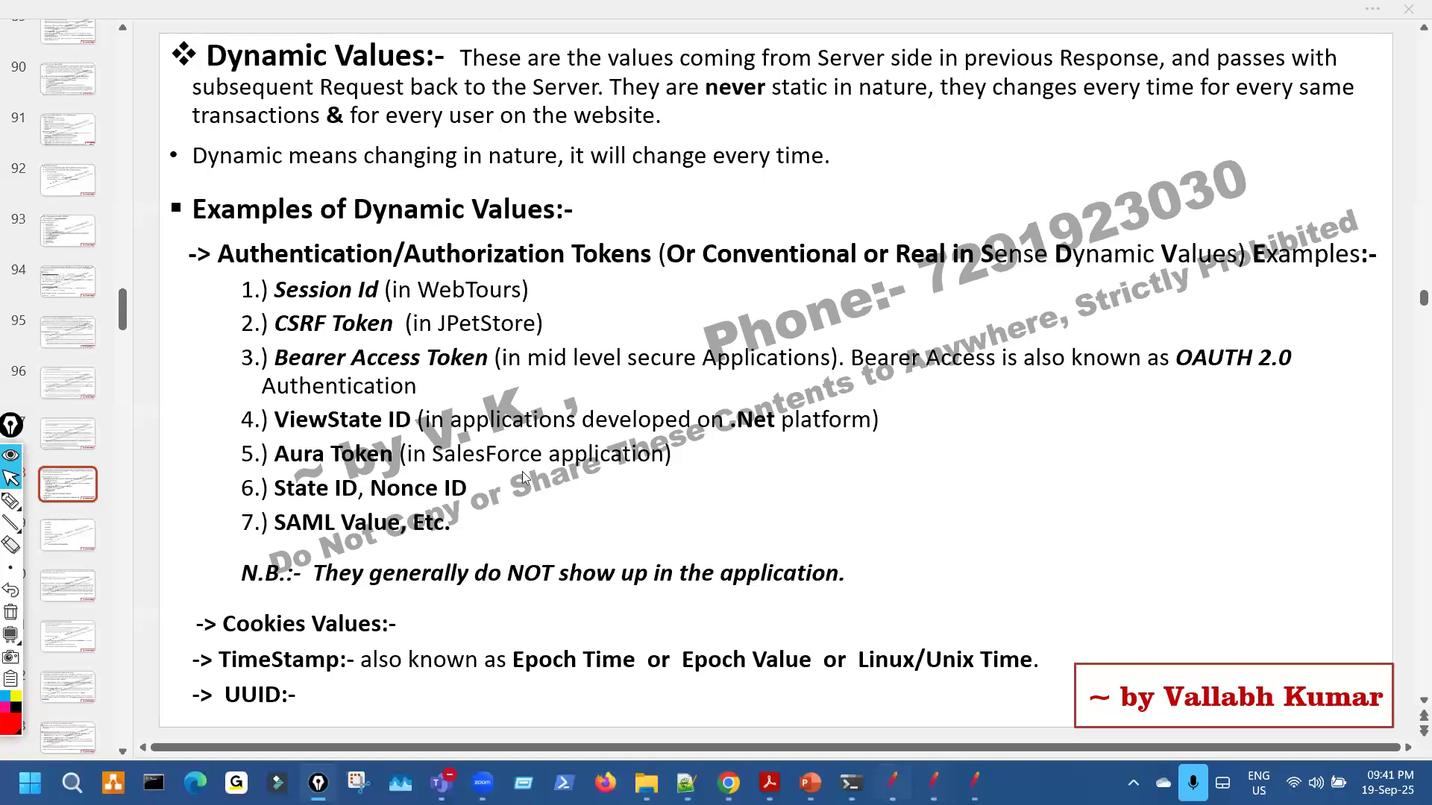
Return to JMeter, annotate the HTTP Header Manager's header names and the area below its values, and clear the drawing.
key(alt+Tab)
key(p)
drag(289, 283, 251, 289)
mouse_move(594, 248)
mouse_down()
mouse_move(608, 522)
mouse_move(621, 481)
mouse_up()
drag(704, 531, 696, 534)
mouse_move(488, 520)
mouse_down()
mouse_move(495, 498)
mouse_move(555, 533)
mouse_move(610, 501)
mouse_up()
drag(713, 501, 746, 487)
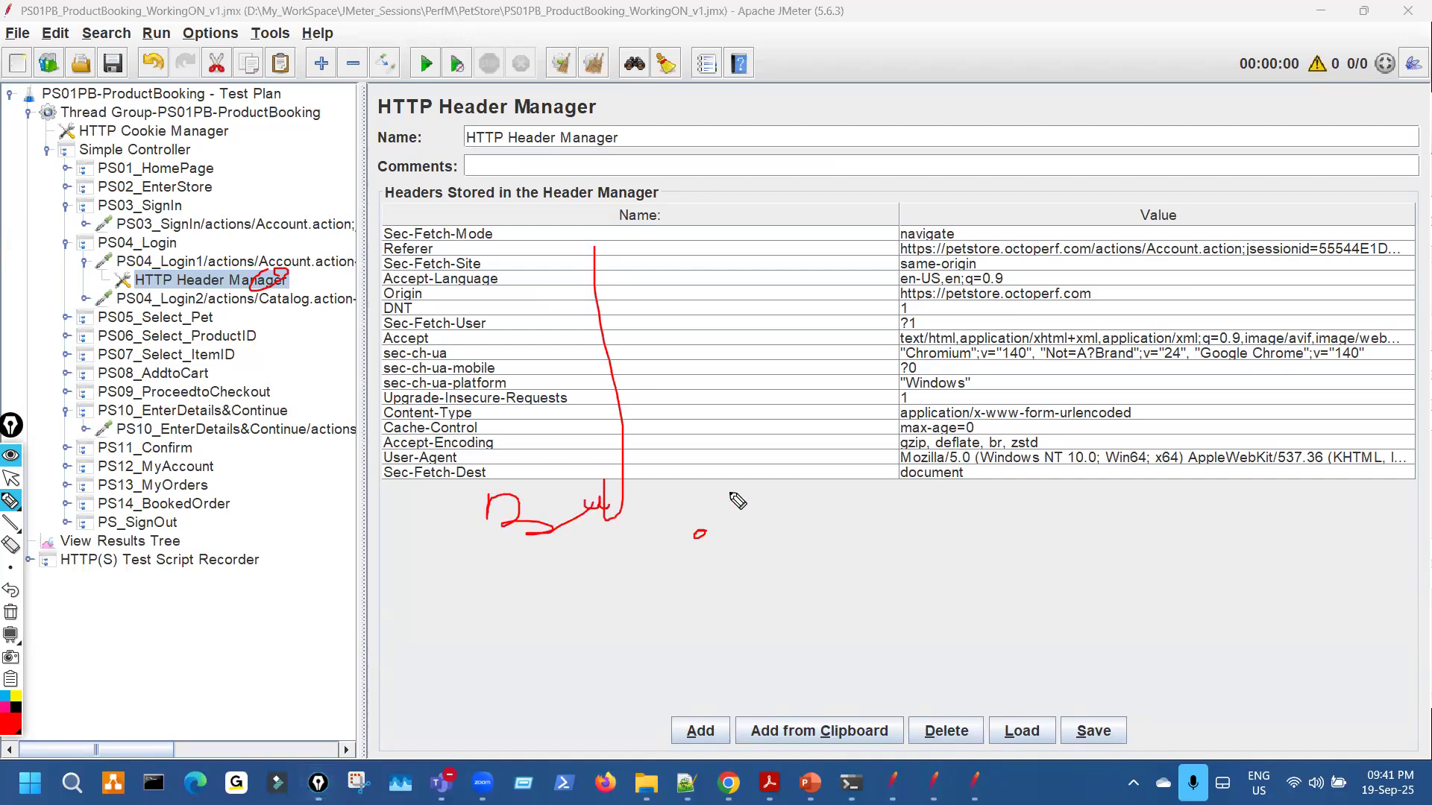
mouse_move(1031, 482)
mouse_down()
mouse_move(970, 526)
mouse_move(1258, 504)
mouse_move(1139, 478)
mouse_up()
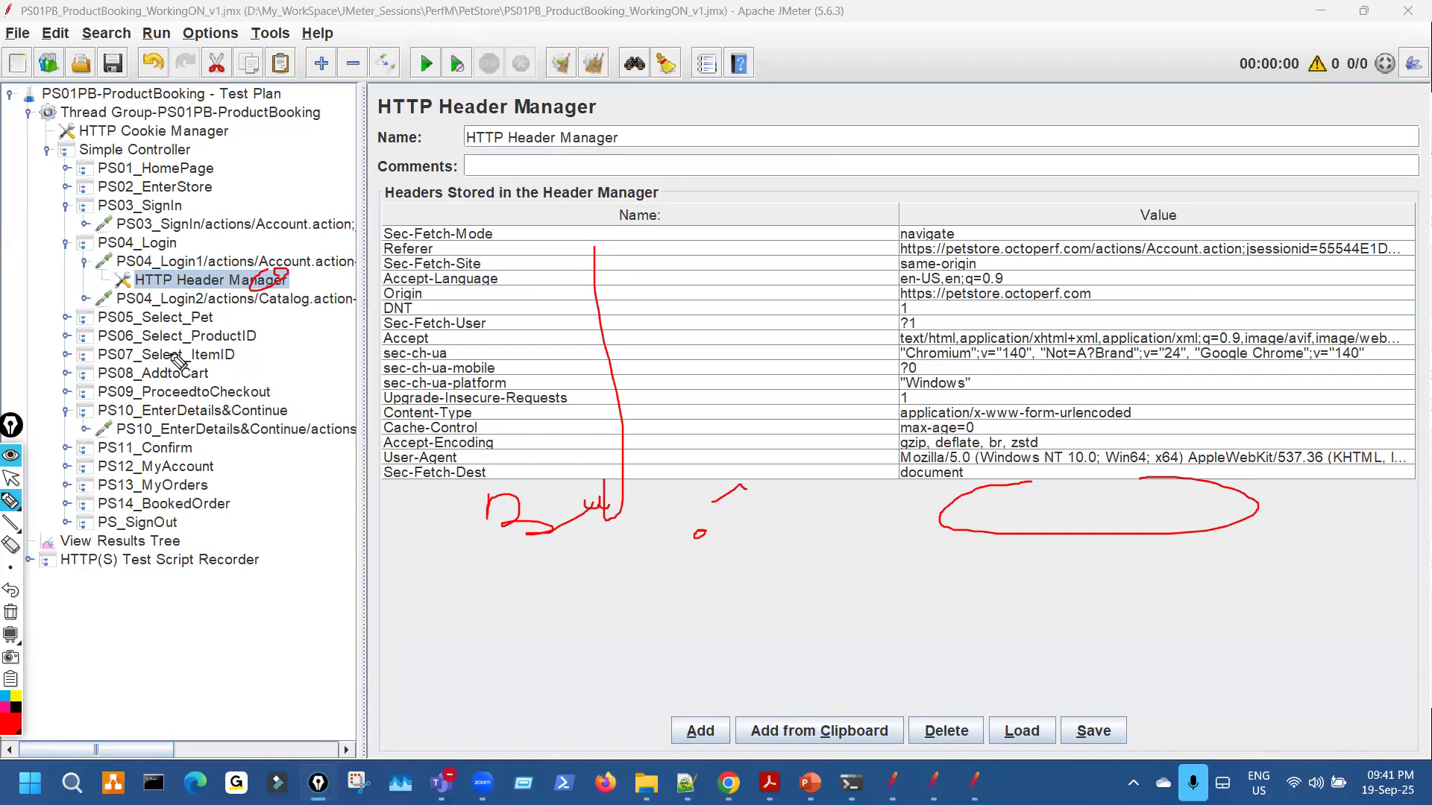
key(Escape)
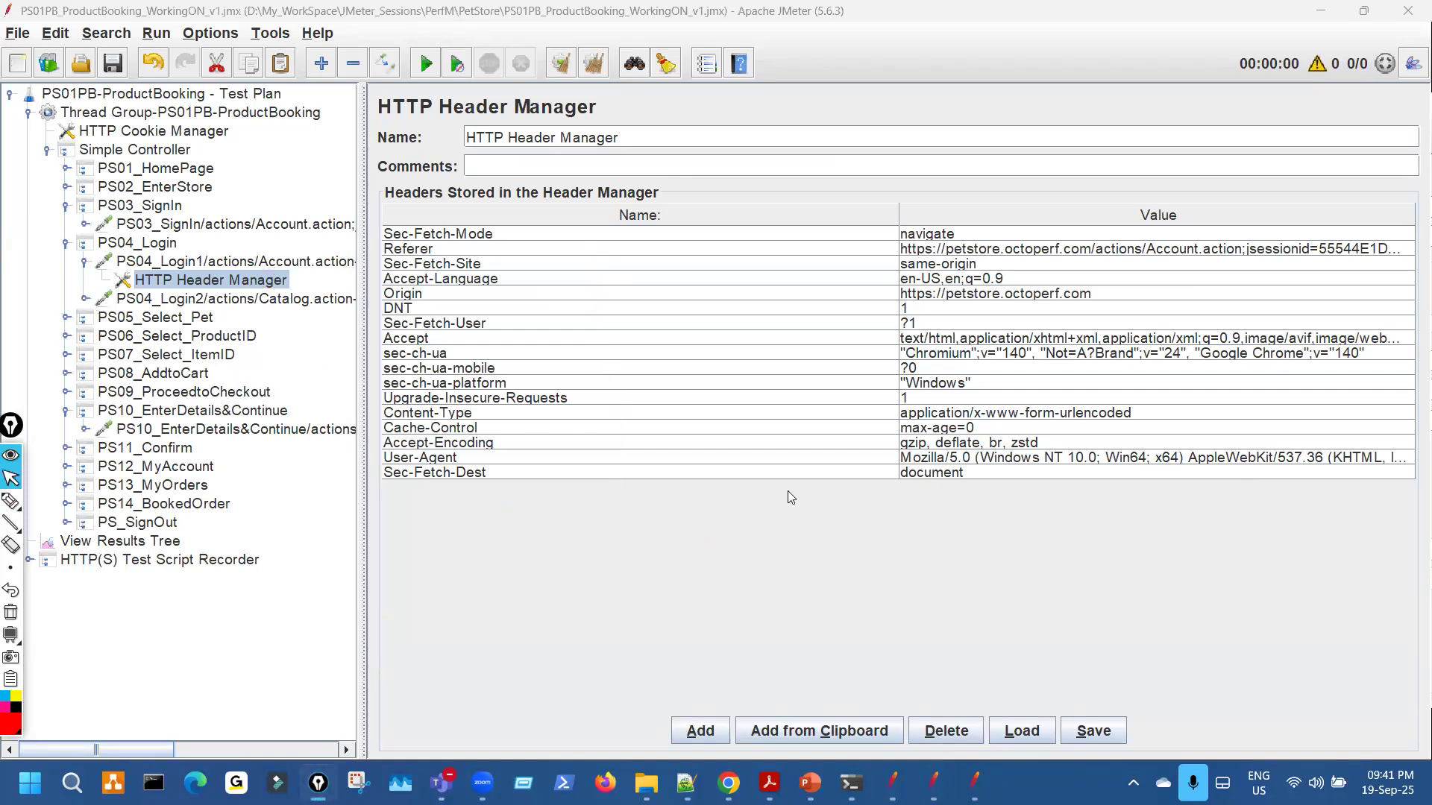
Mark the transactions from PS01_HomePage to PS14_BookedOrder and the space below the header list, and clear the annotations.
key(ctrl+shift+3)
mouse_move(184, 169)
mouse_down()
mouse_move(205, 167)
mouse_move(202, 193)
mouse_move(309, 159)
mouse_move(288, 178)
mouse_up()
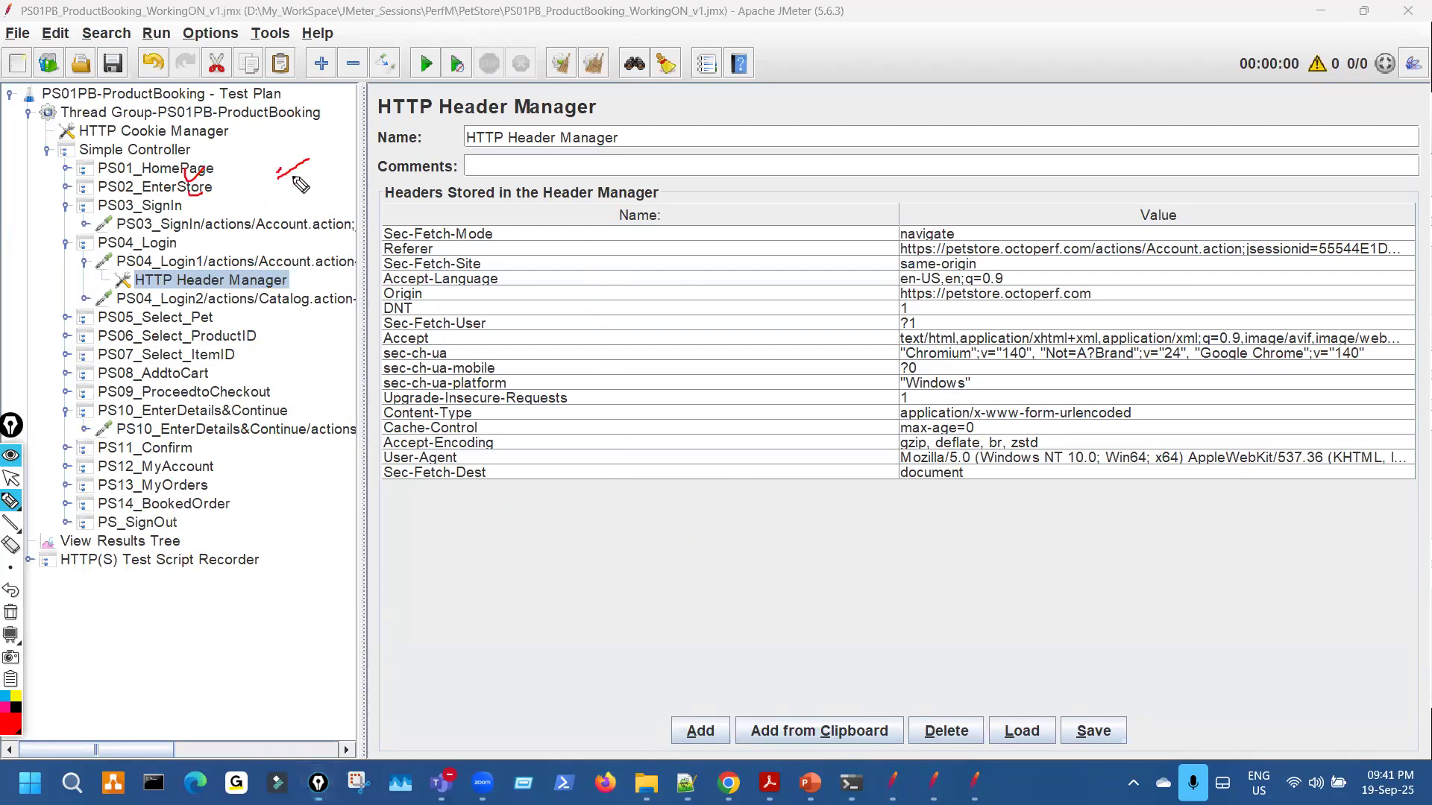
drag(247, 252, 261, 516)
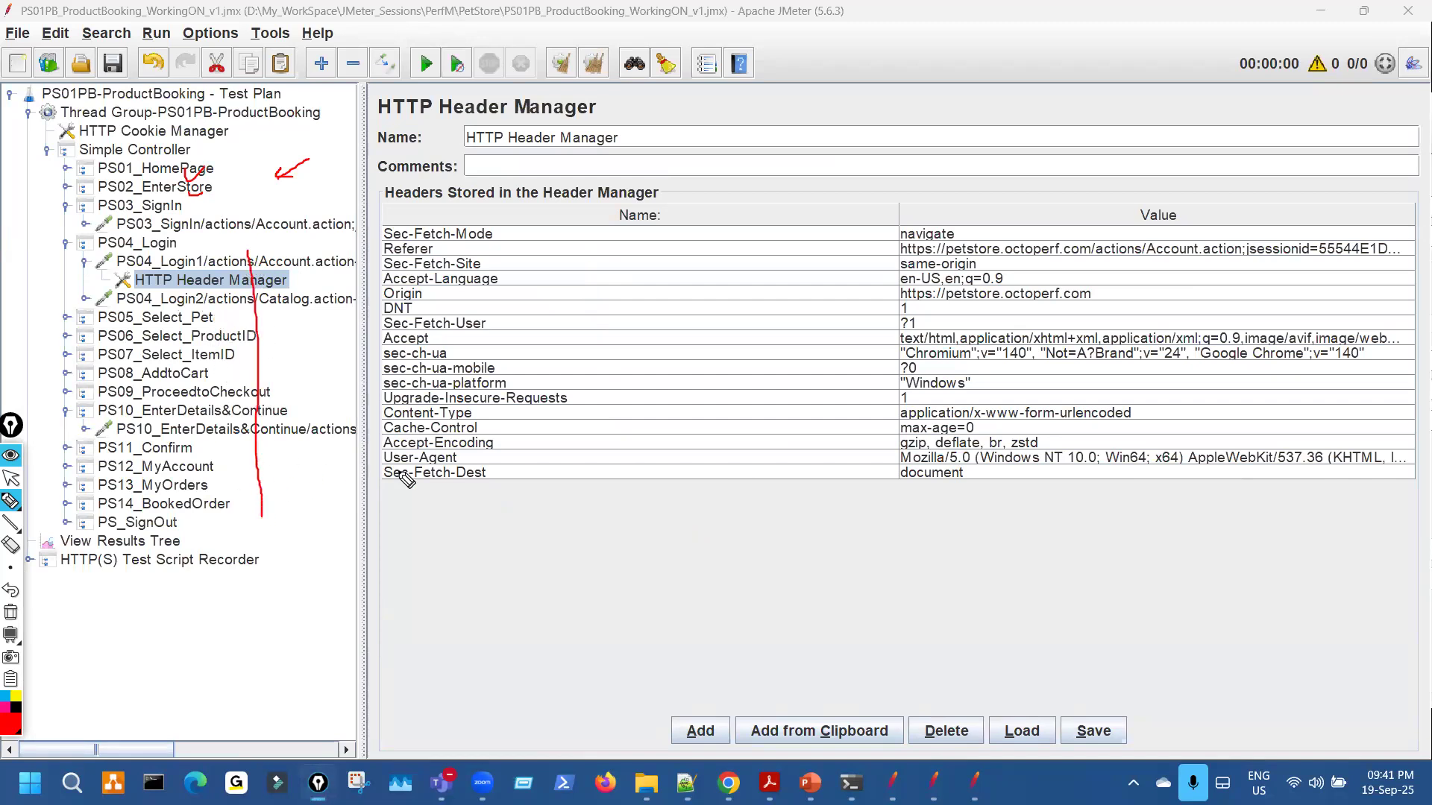
mouse_move(442, 493)
mouse_down()
mouse_move(411, 552)
mouse_move(456, 529)
mouse_up()
mouse_move(945, 510)
mouse_down()
mouse_move(938, 531)
mouse_move(972, 520)
mouse_up()
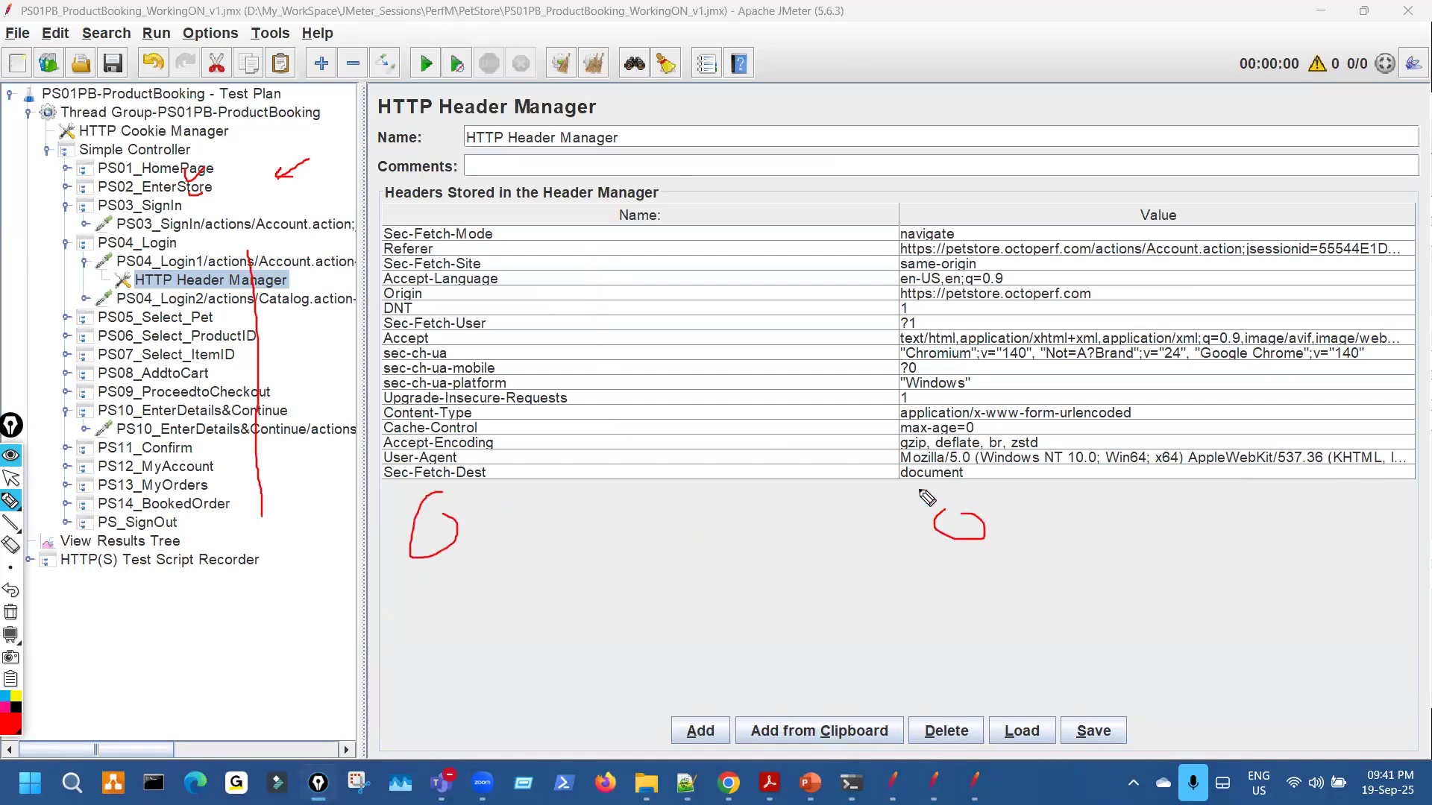
drag(231, 210, 235, 224)
key(ctrl+shift+7)
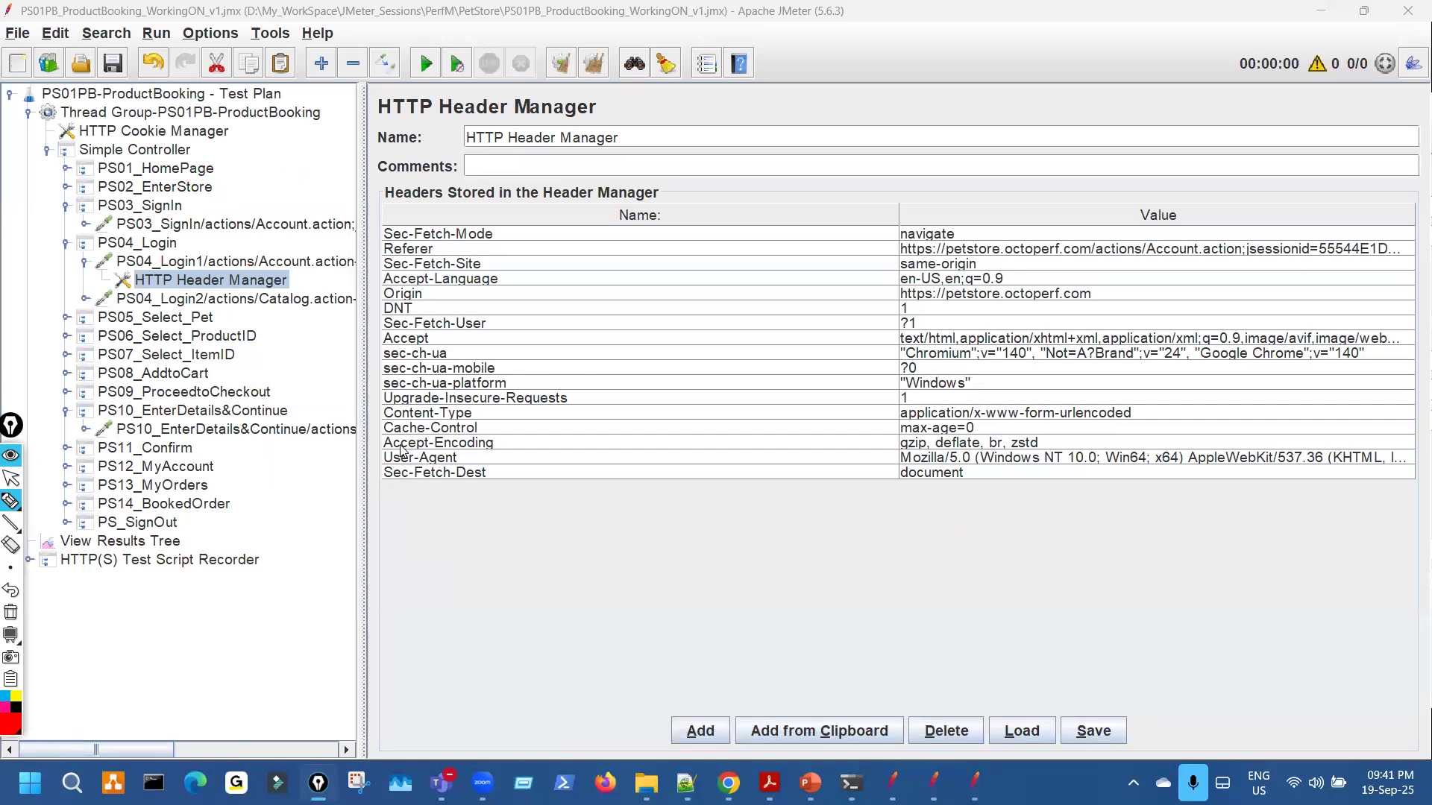
key(ctrl+shift+2)
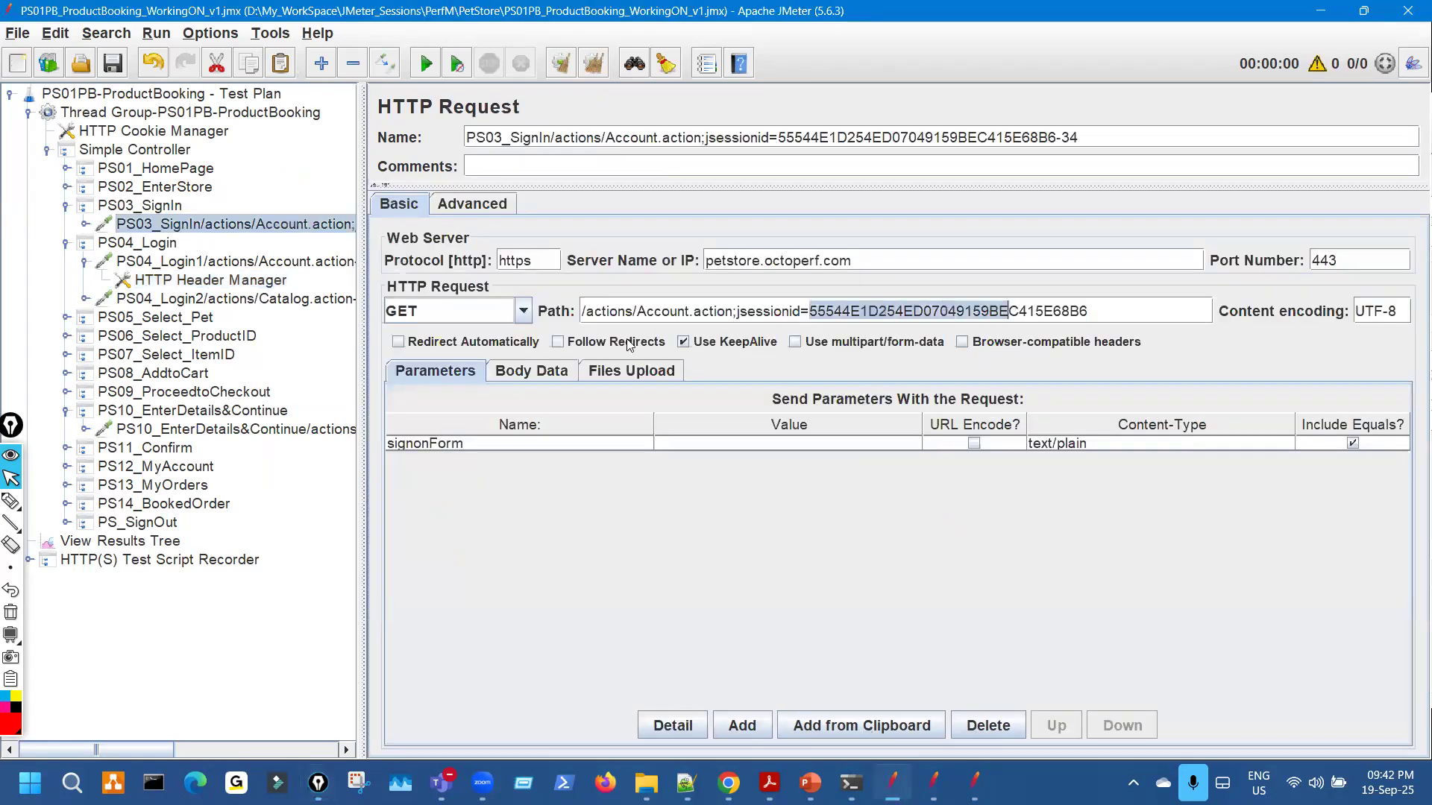
Review the parameters of the PS04_Login1 and PS10_EnterDetails&Continue requests again, collapsing the login request's children.
click(288, 262)
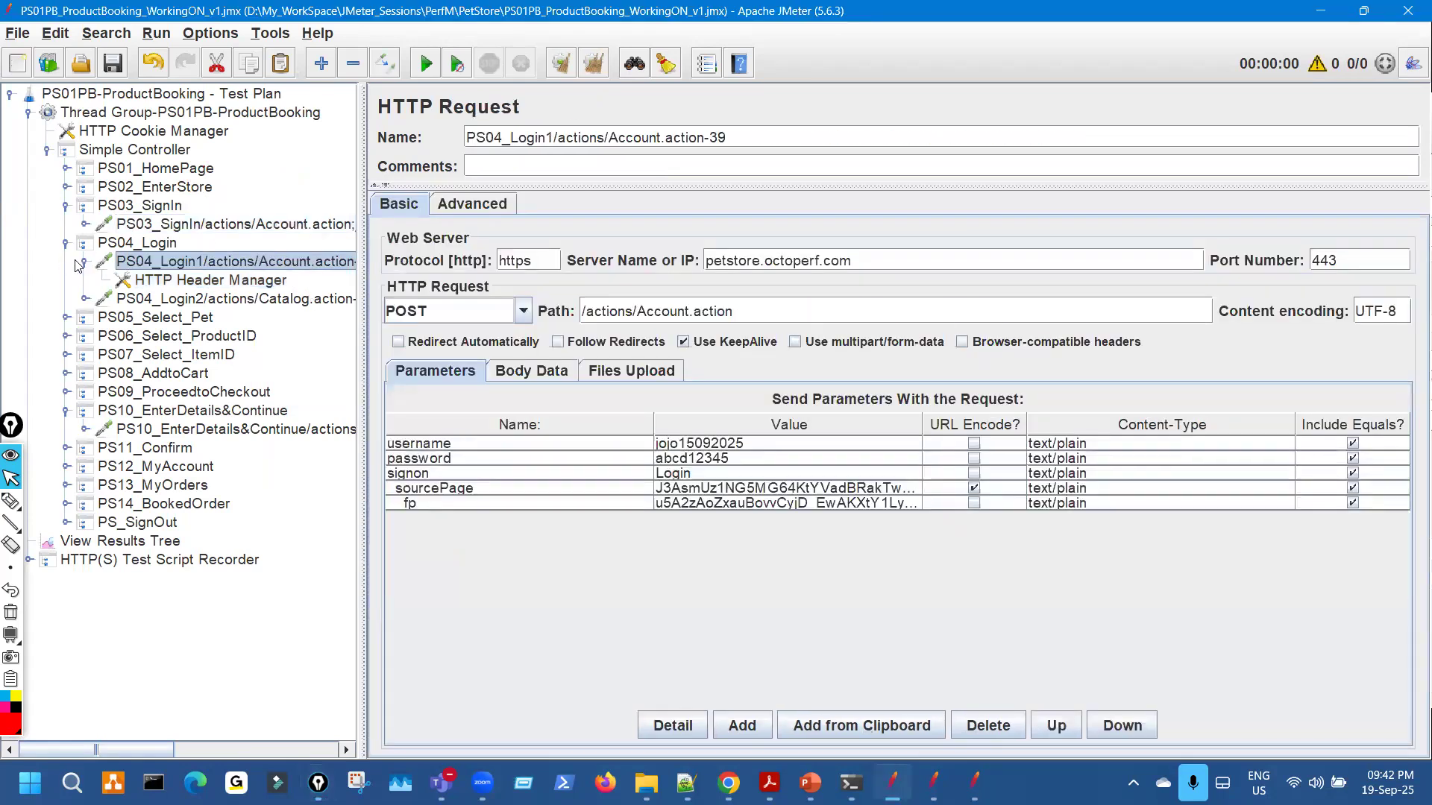
click(84, 262)
click(237, 412)
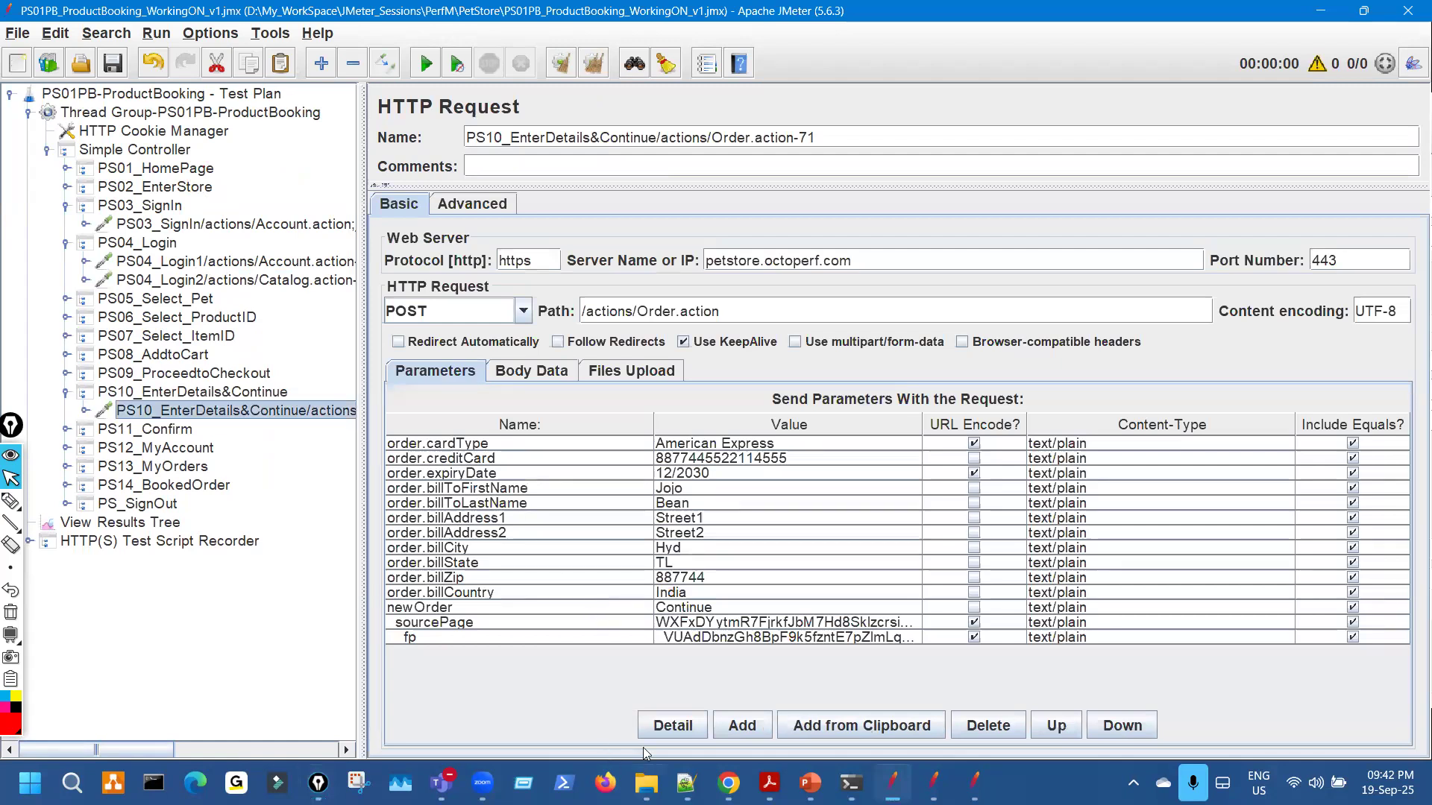
Switch to File Explorer, play Eg_Redirection_&_MultipleRequest.mp4 from the JMeter_Examples folder, and reposition the player window.
click(646, 783)
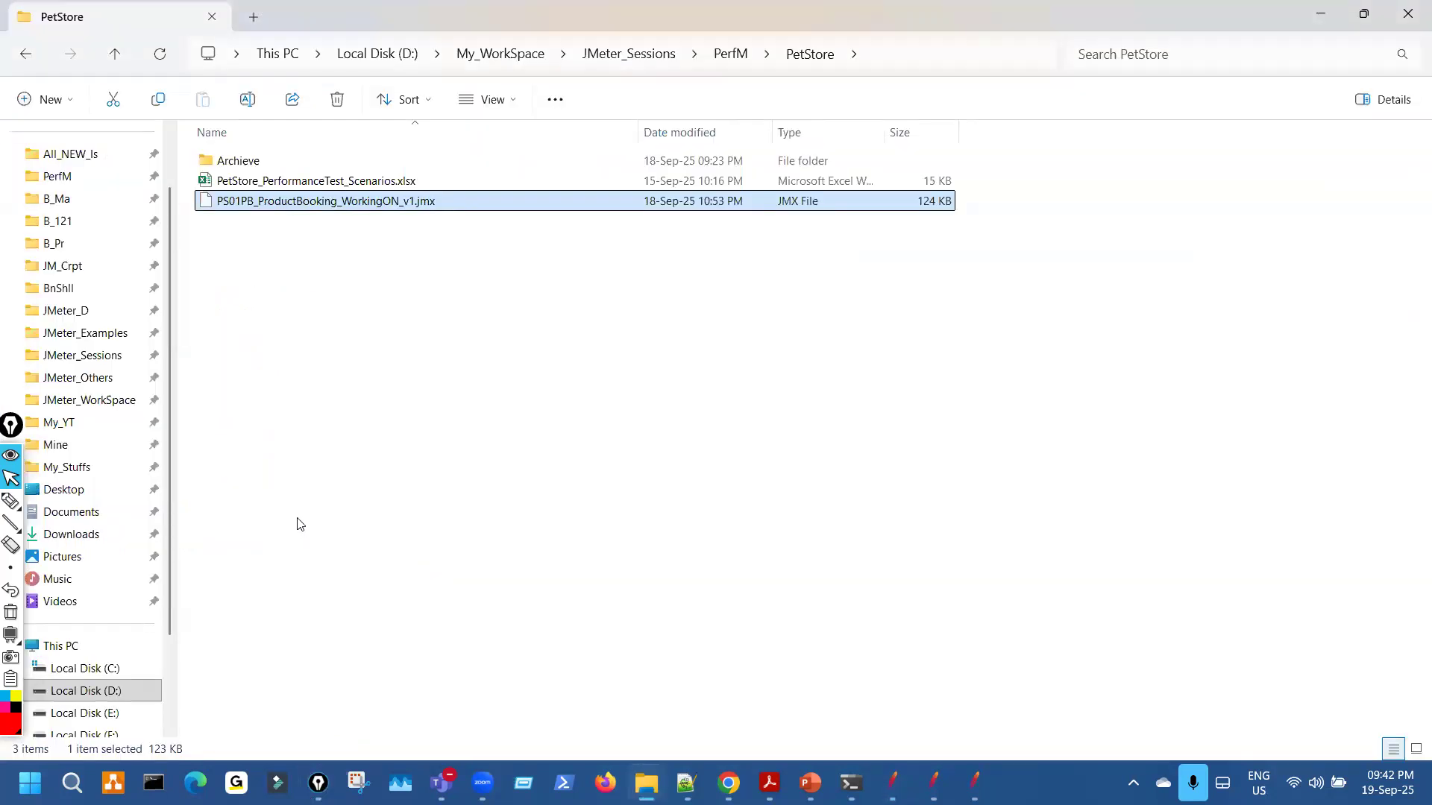
click(79, 340)
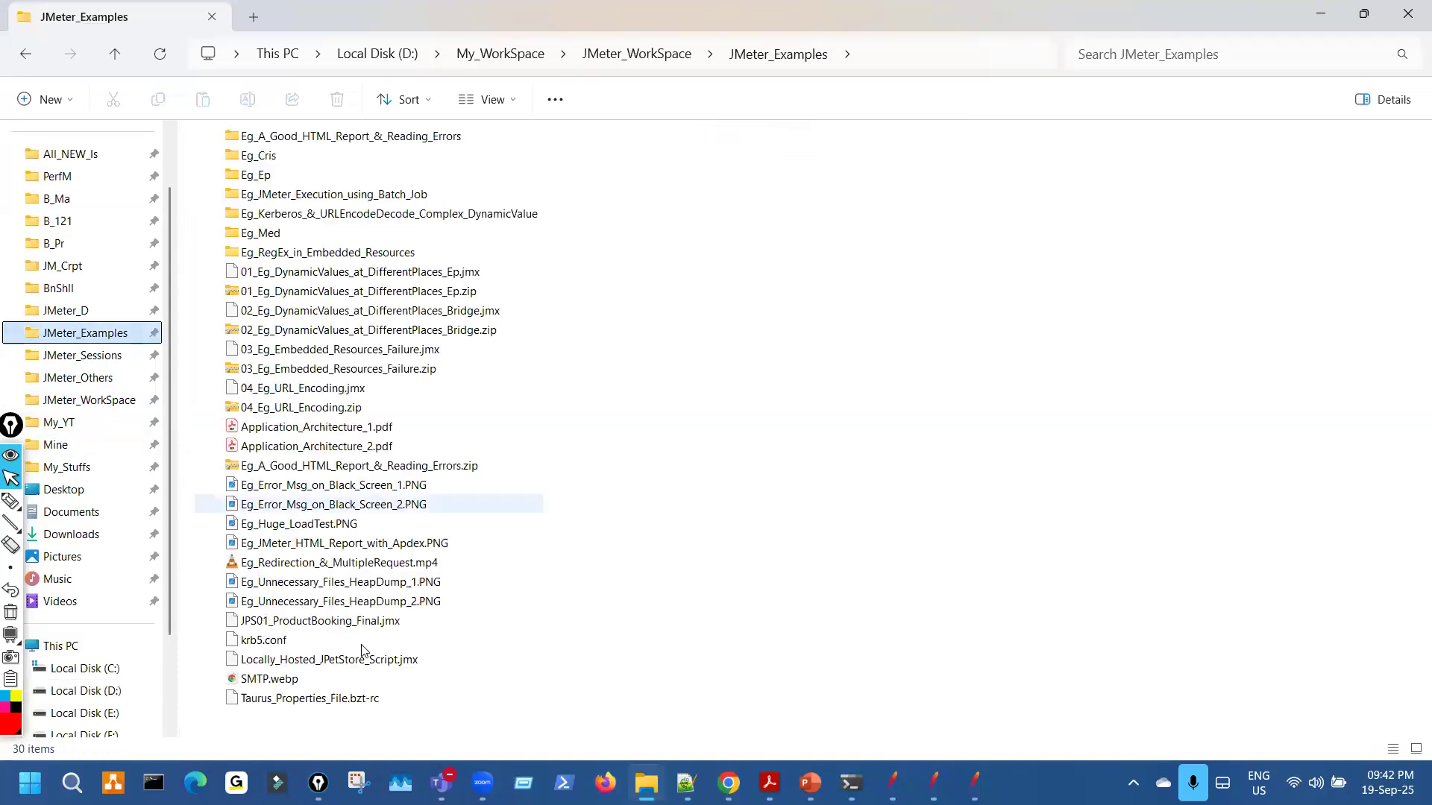
double_click(363, 567)
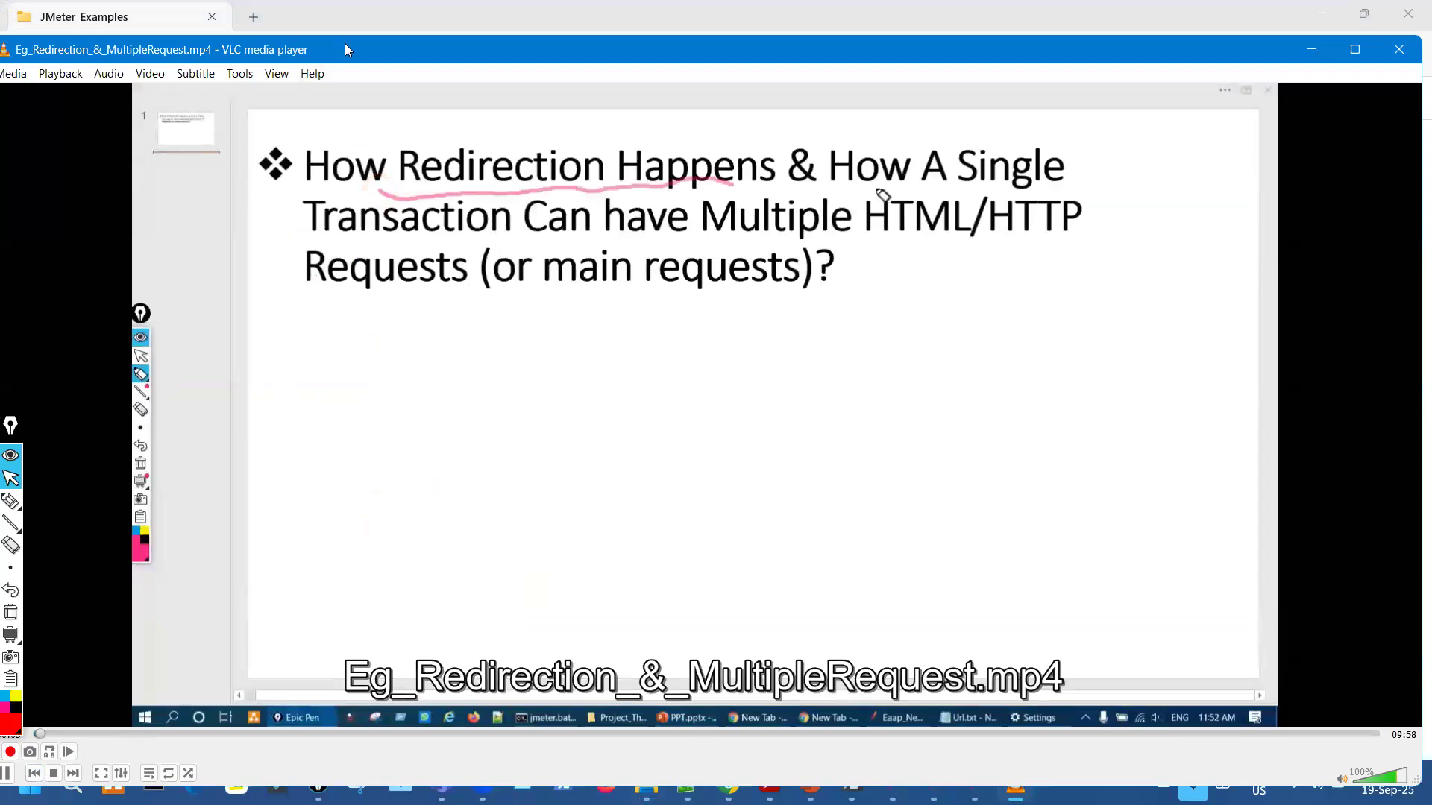
drag(343, 45, 510, 54)
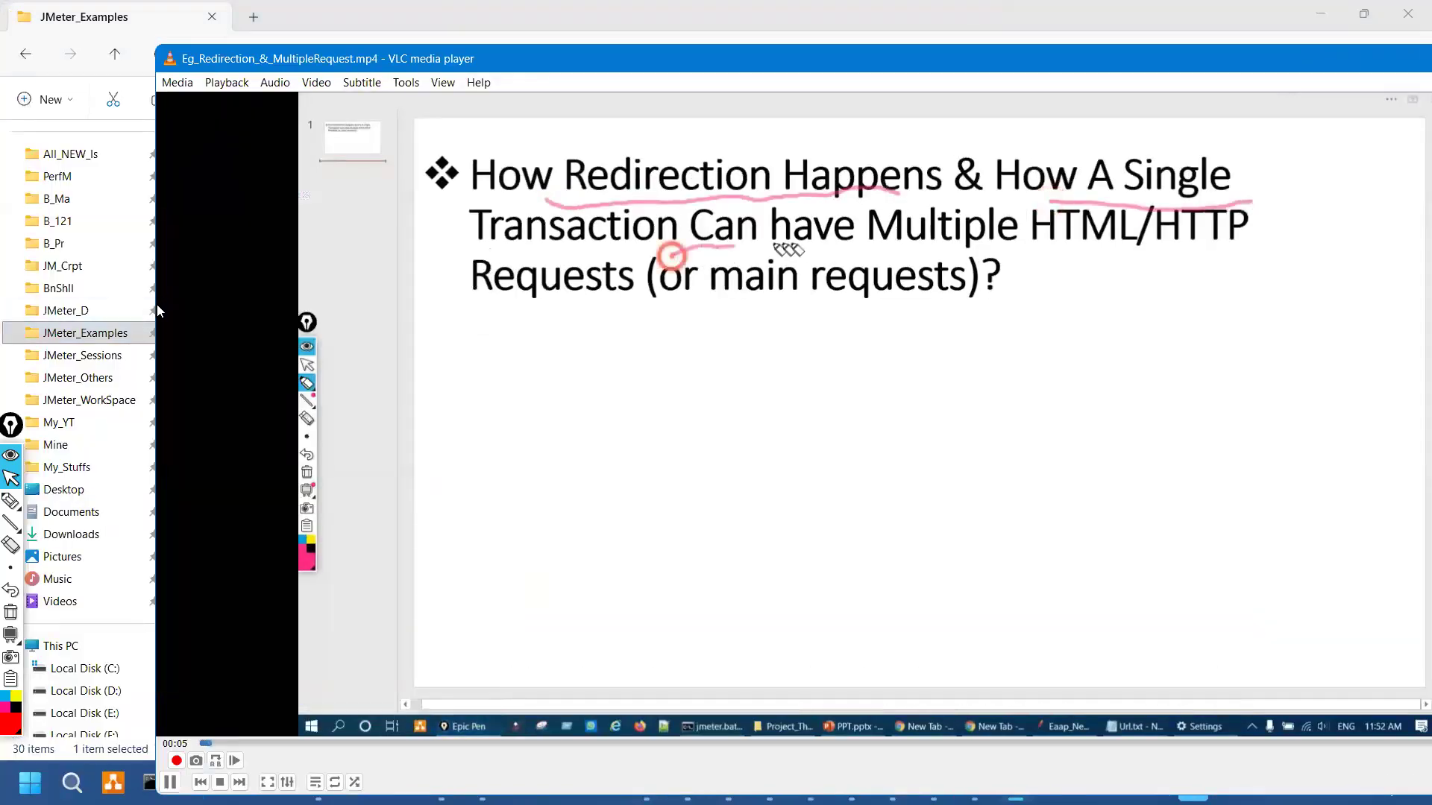
Resize and move the player window so the whole video fits, and jump the video to about 0:32.
drag(156, 223, 531, 224)
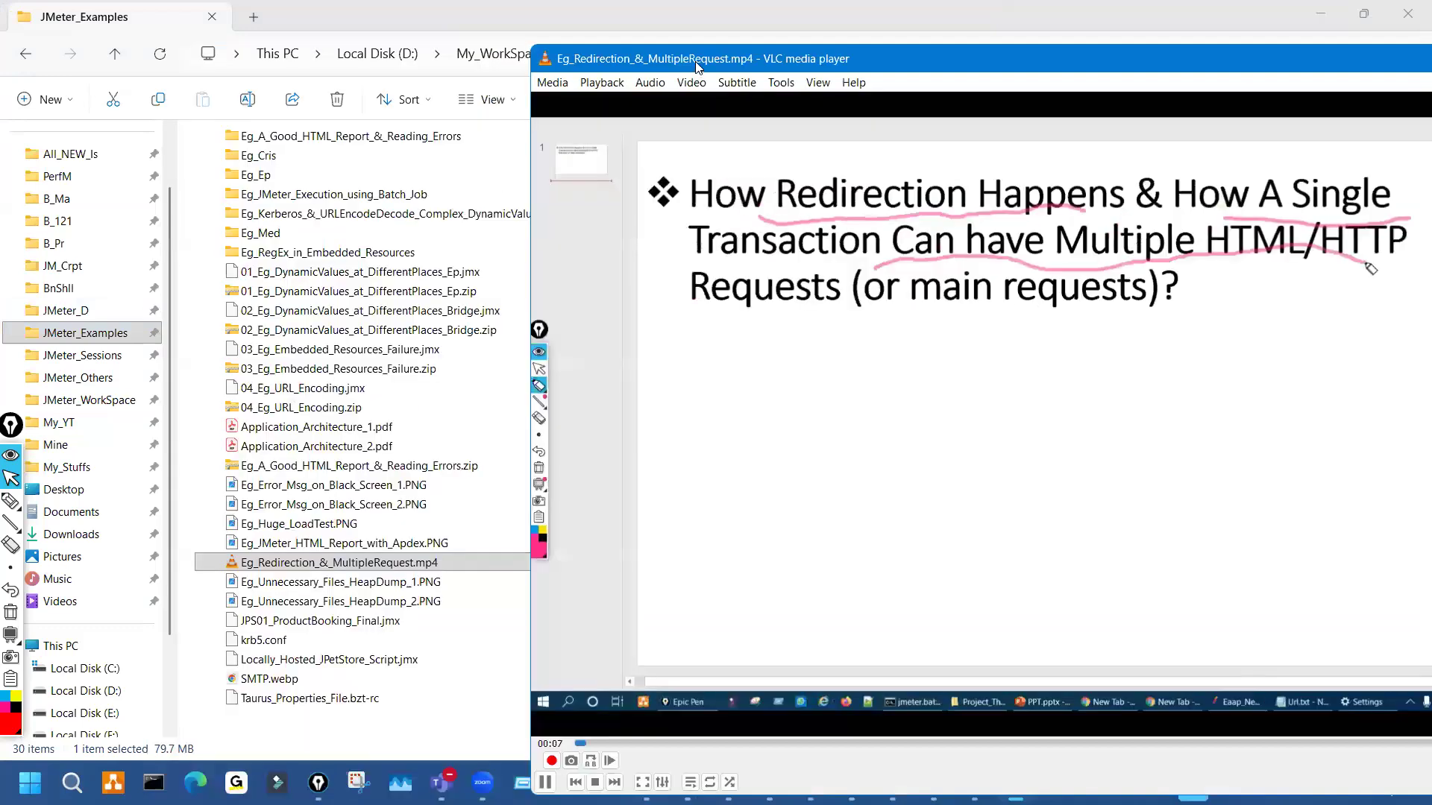
drag(969, 58, 655, 39)
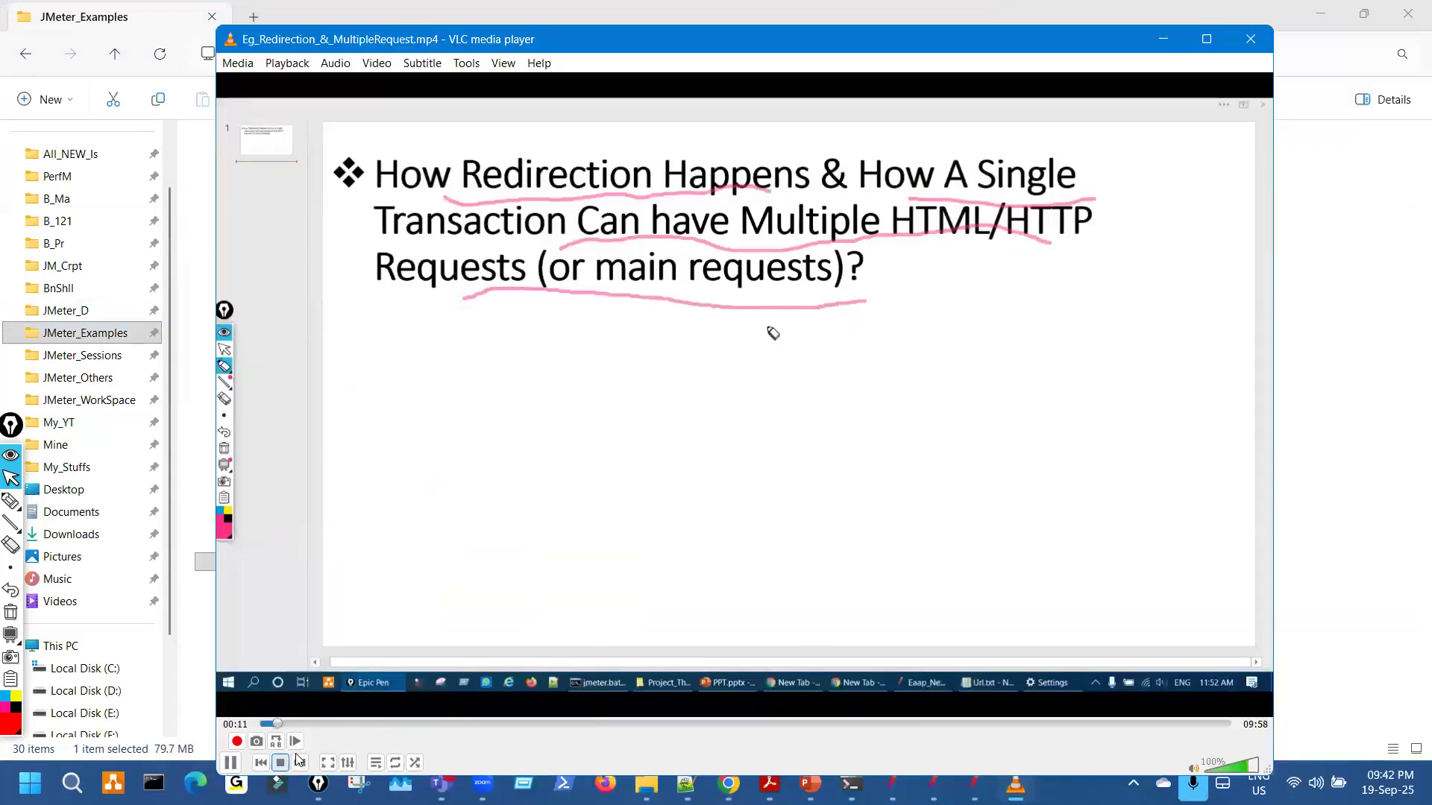
click(337, 722)
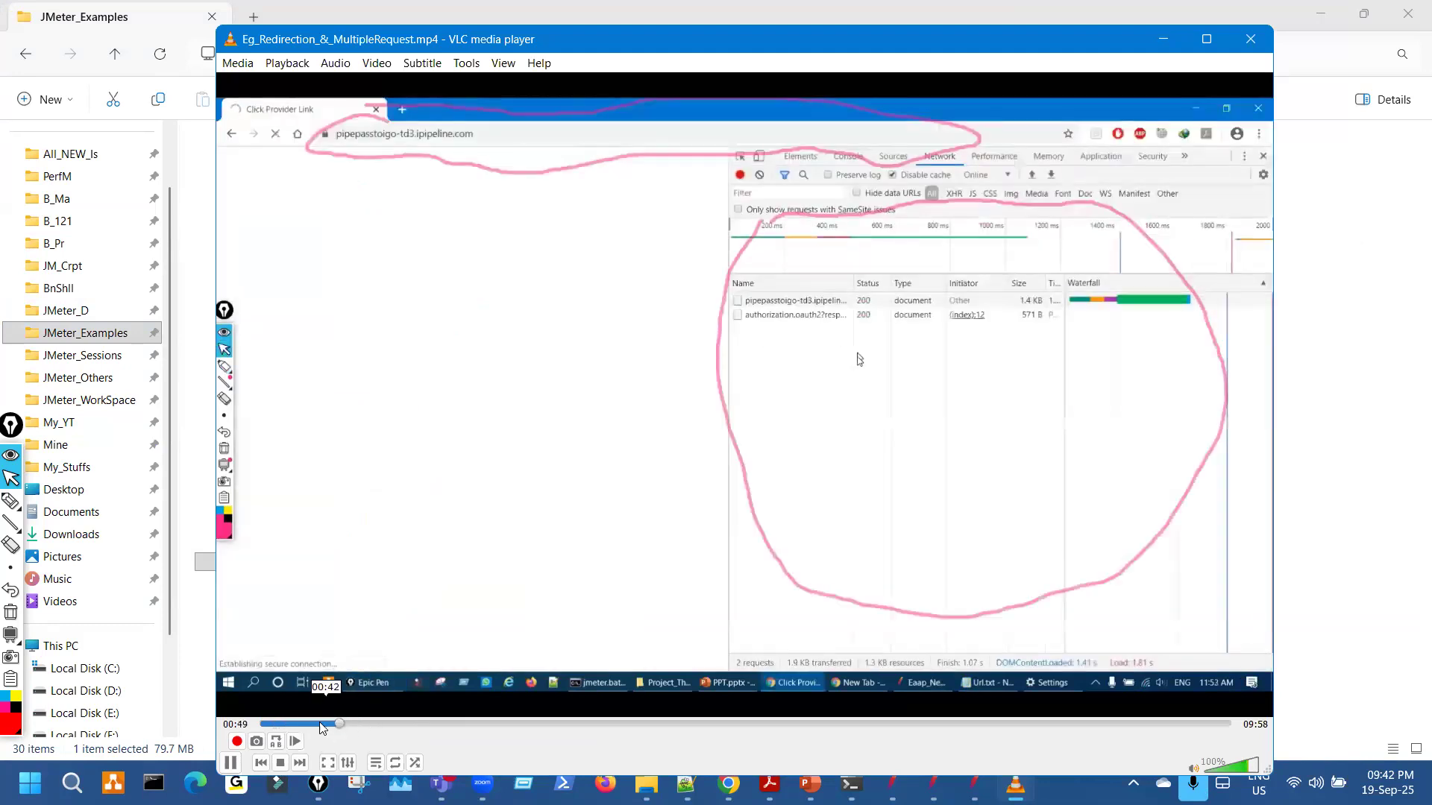
click(311, 722)
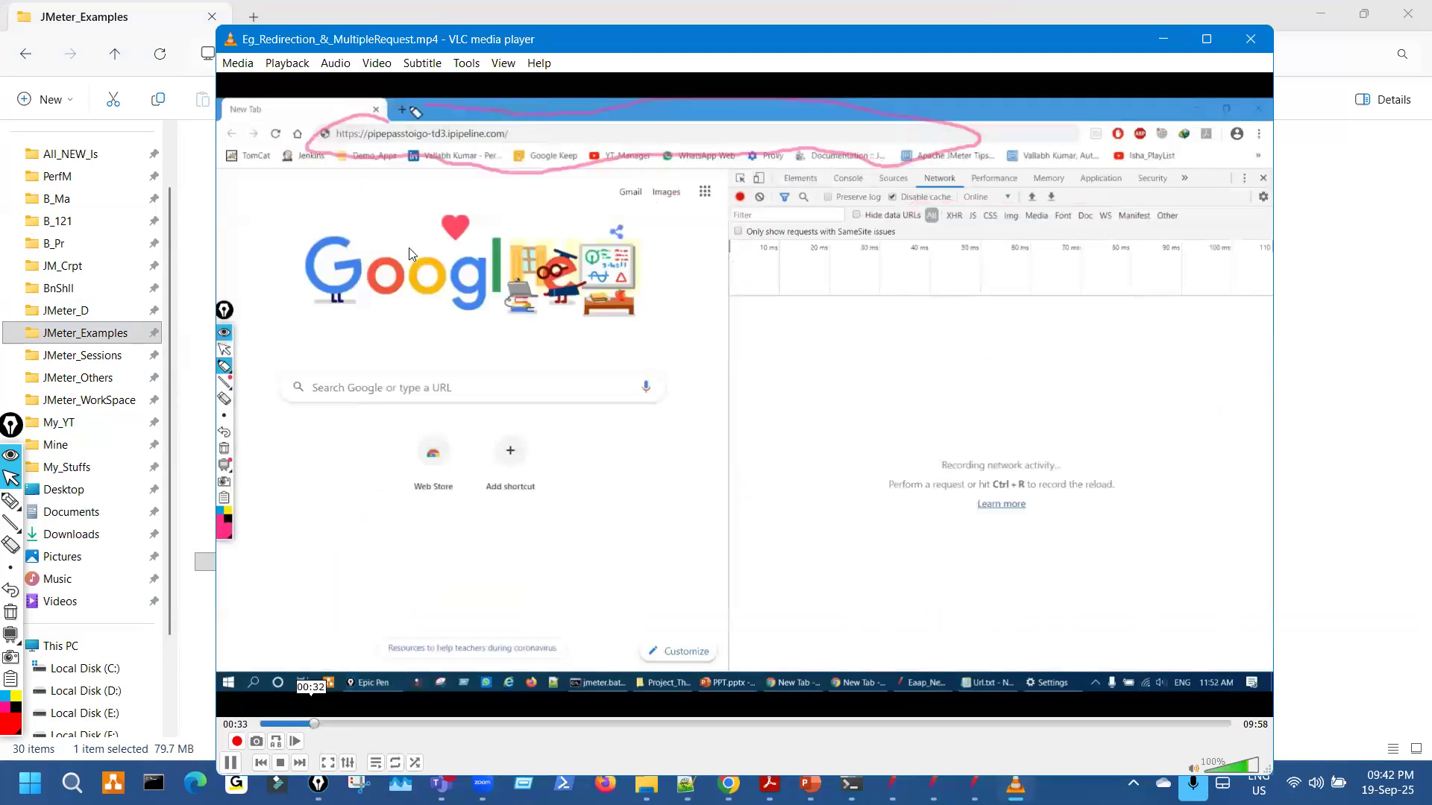
Circle the pipepasstoigo host name in the address shown in the video.
key(ctrl+shift+3)
mouse_move(361, 133)
mouse_down()
mouse_move(406, 122)
mouse_move(362, 129)
mouse_up()
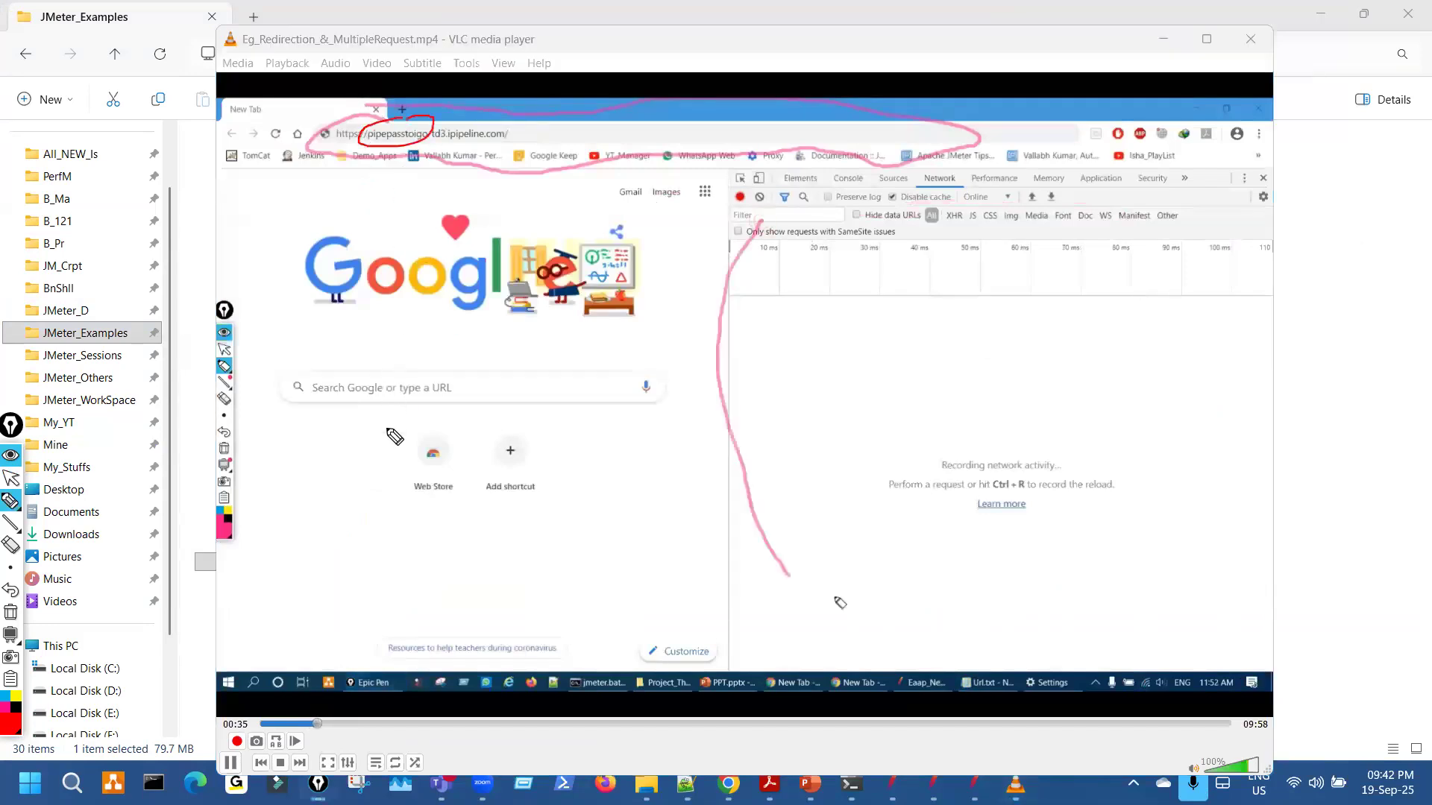
key(ctrl+shift+2)
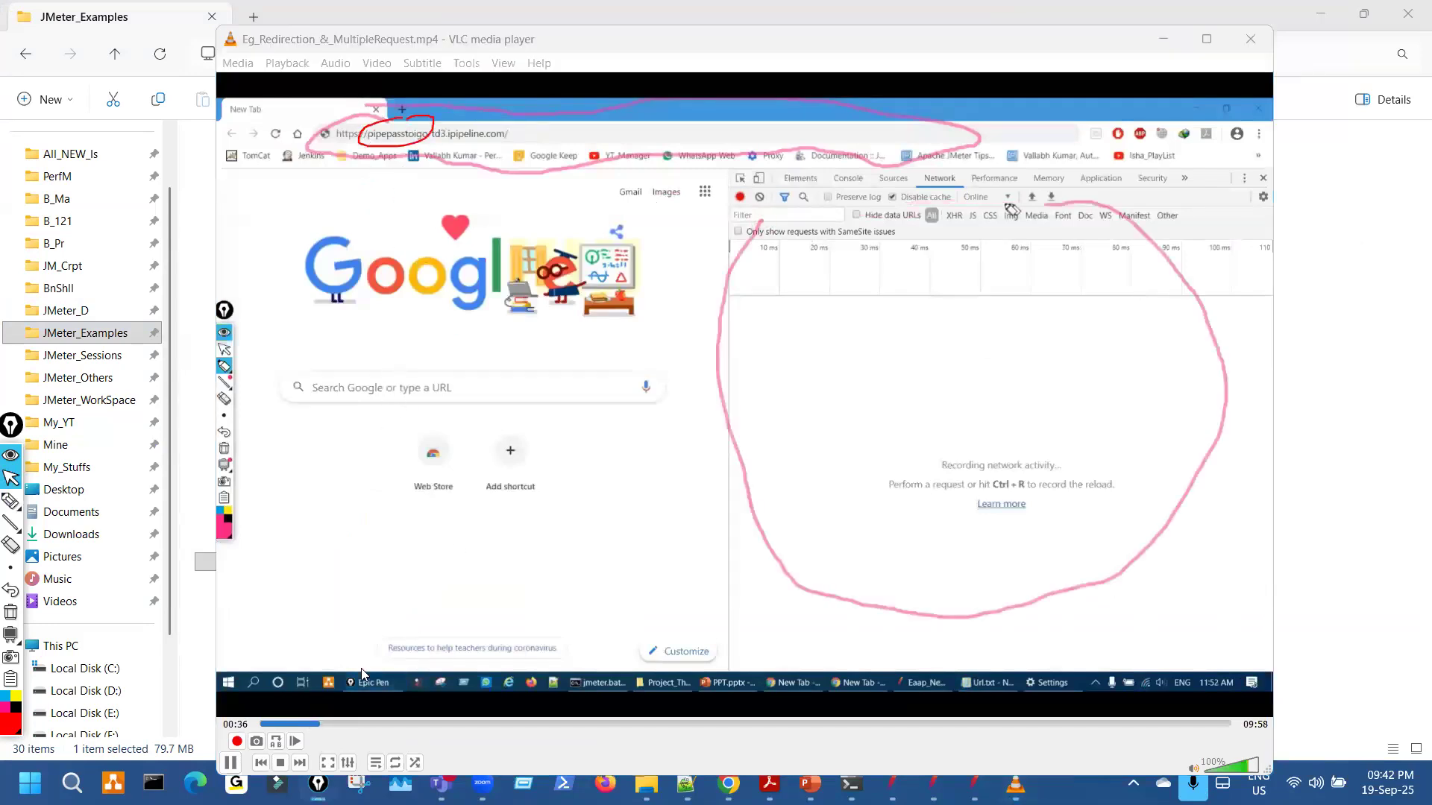
Skip the video ahead to about 1:00, where the login page is loaded, and pause it.
click(329, 724)
click(357, 724)
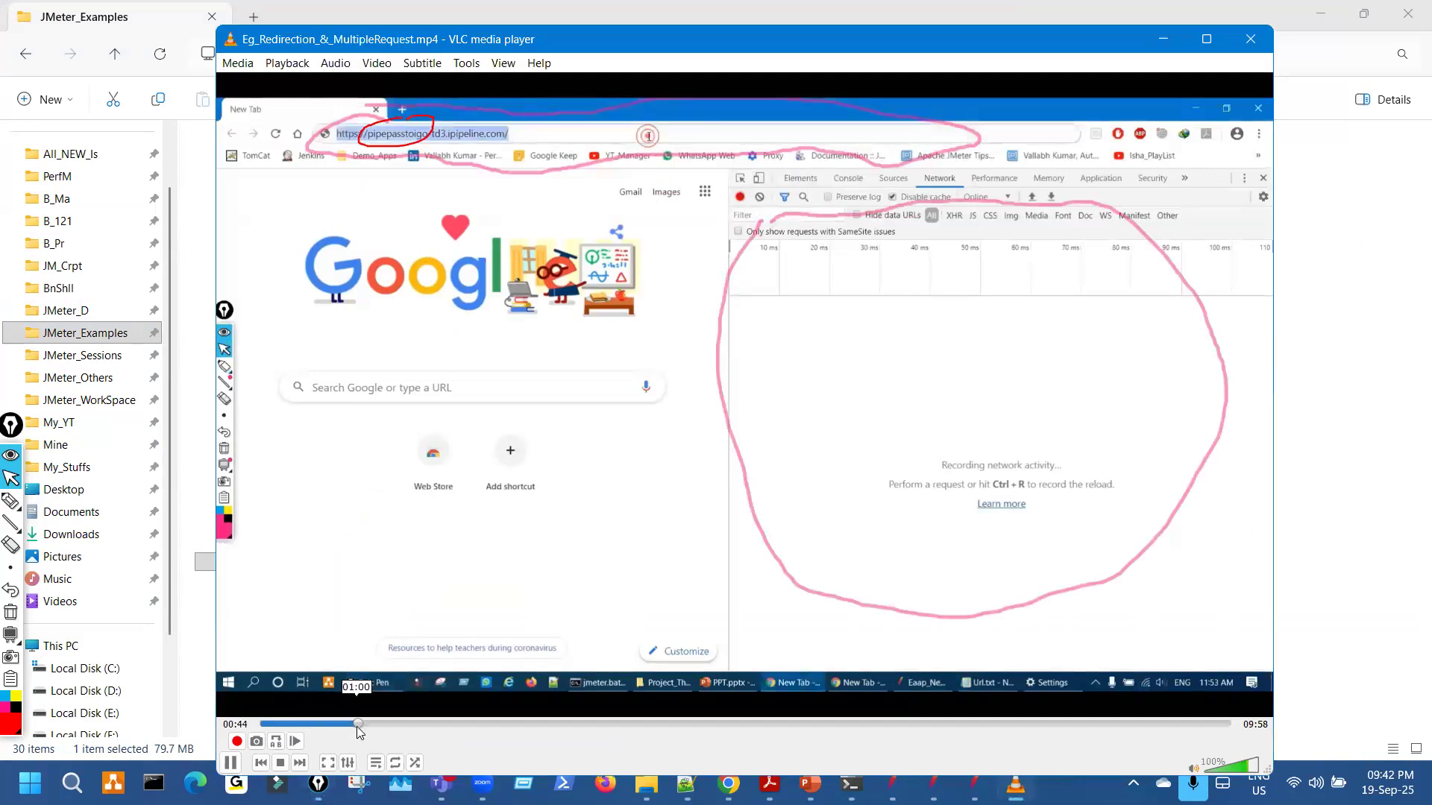
key(ctrl+shift+3)
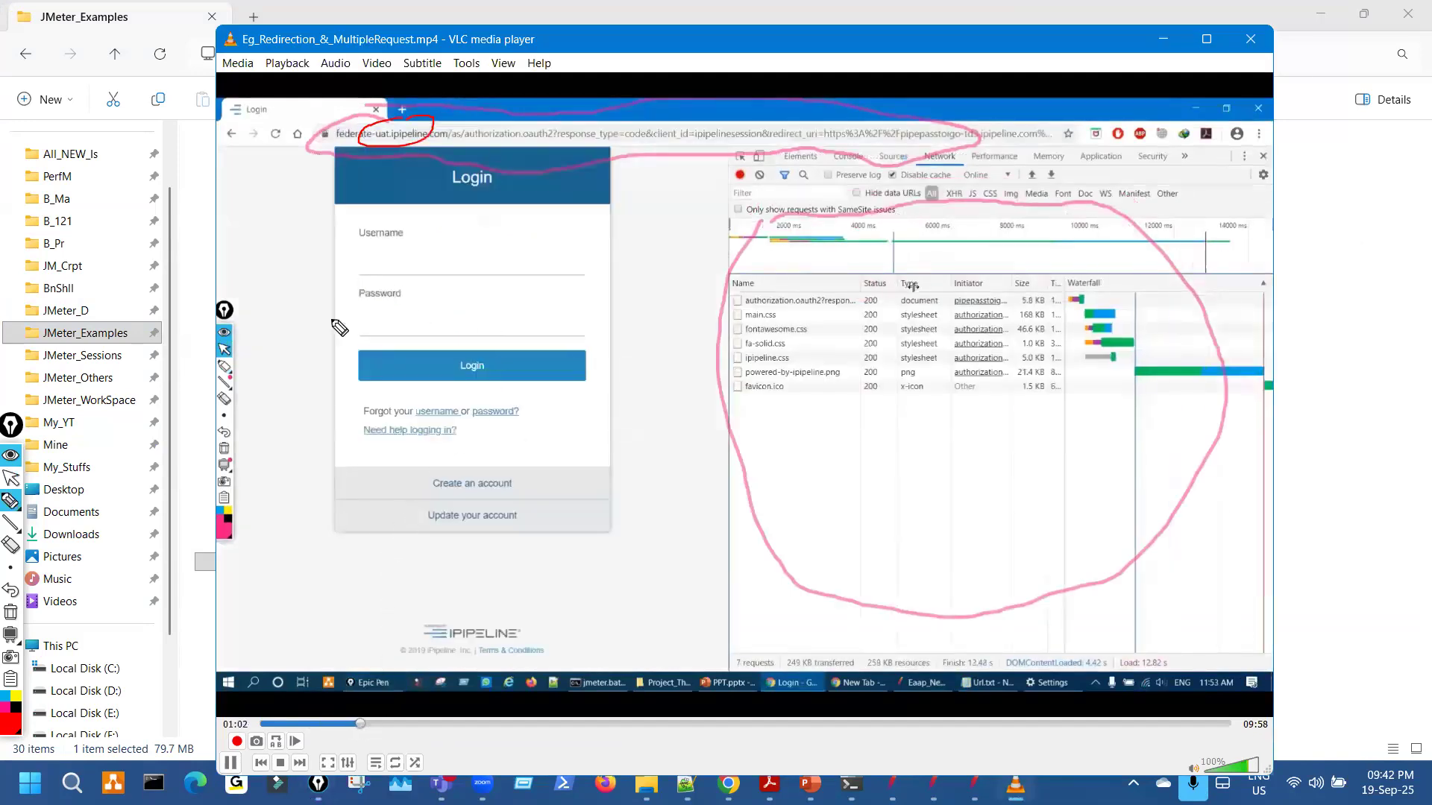
key(ctrl+shift+2)
click(232, 764)
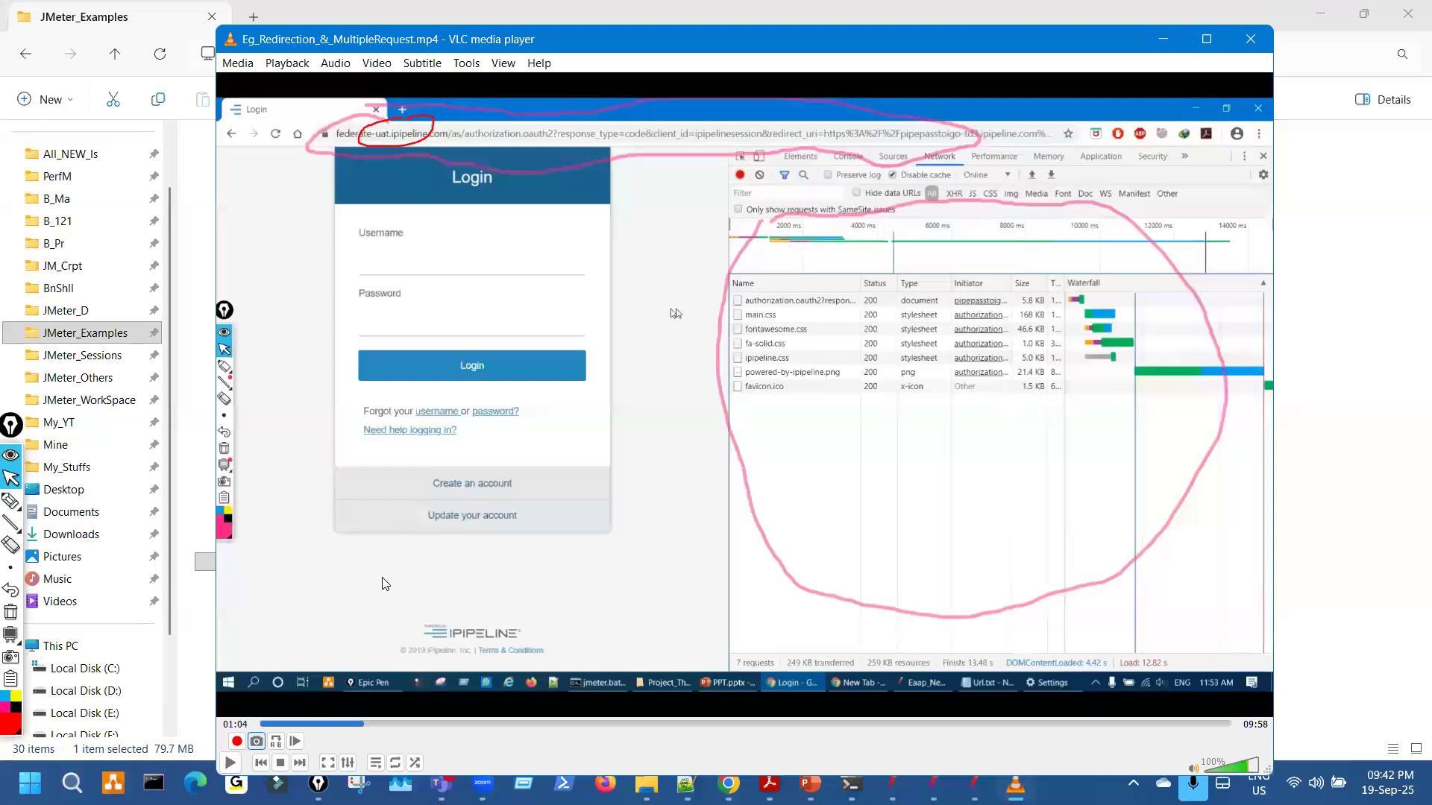
Circle the federate-uat.ipipeline.com host in the login page's address and clear the annotations.
key(ctrl+shift+3)
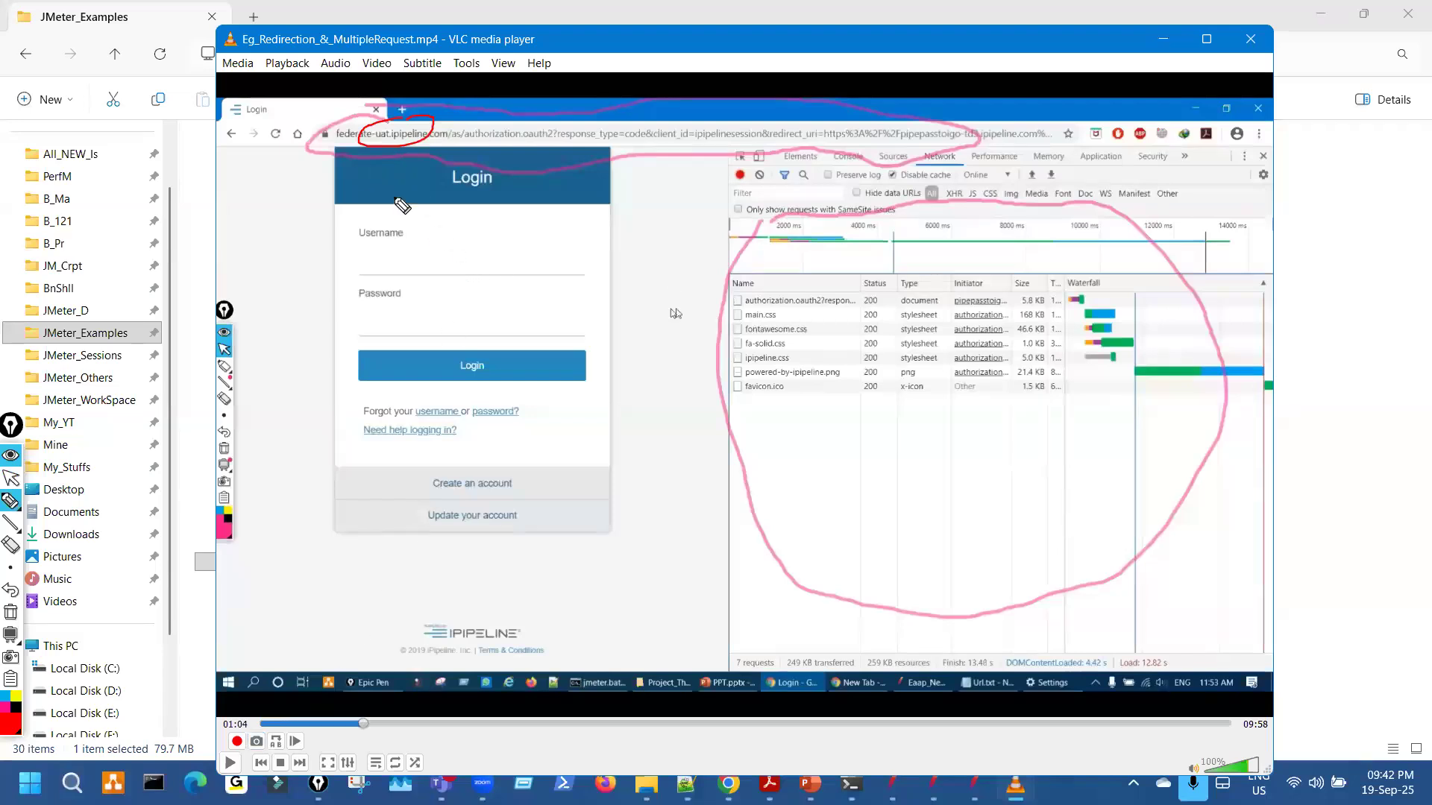
mouse_move(334, 161)
mouse_down()
mouse_move(462, 123)
mouse_move(496, 142)
mouse_up()
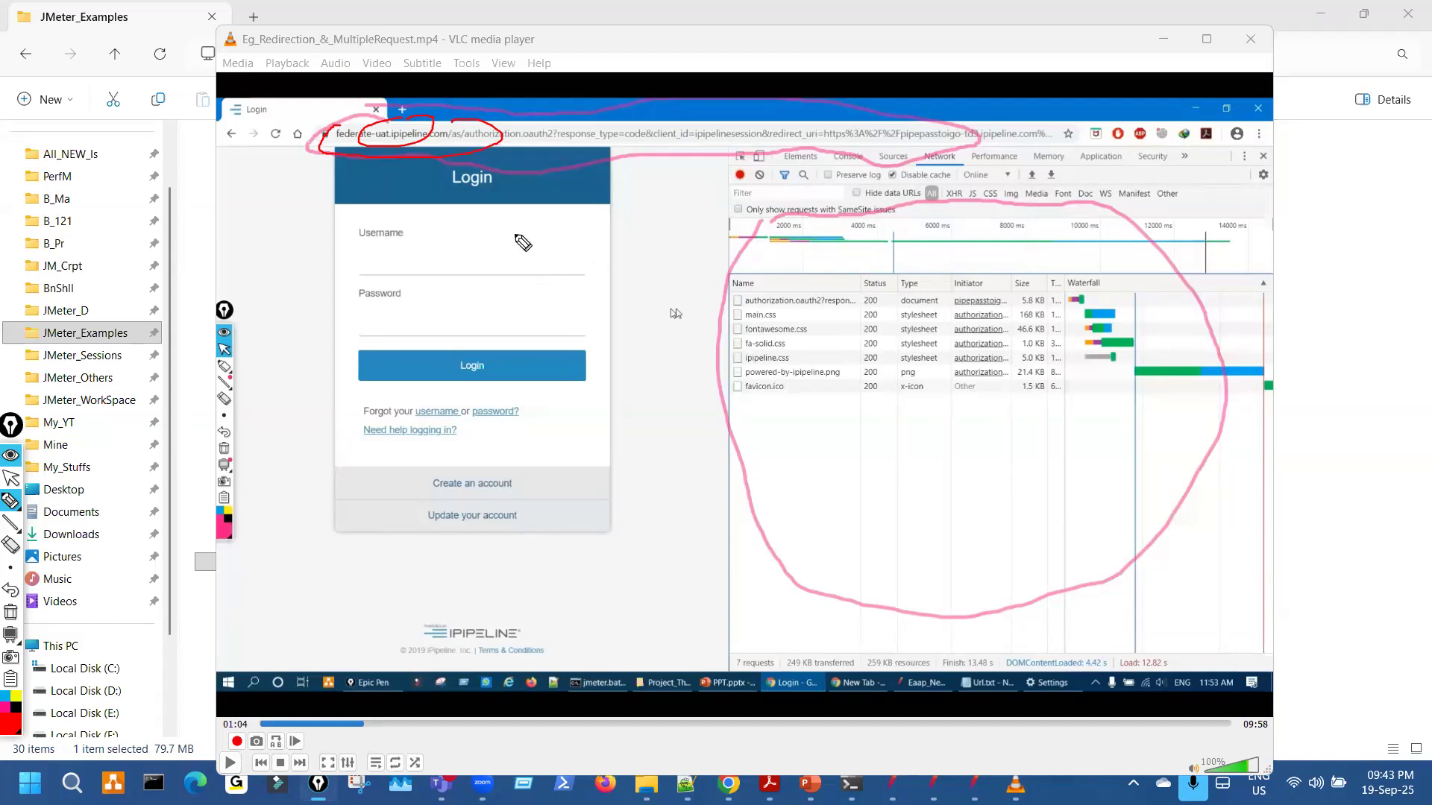
key(ctrl+shift+7)
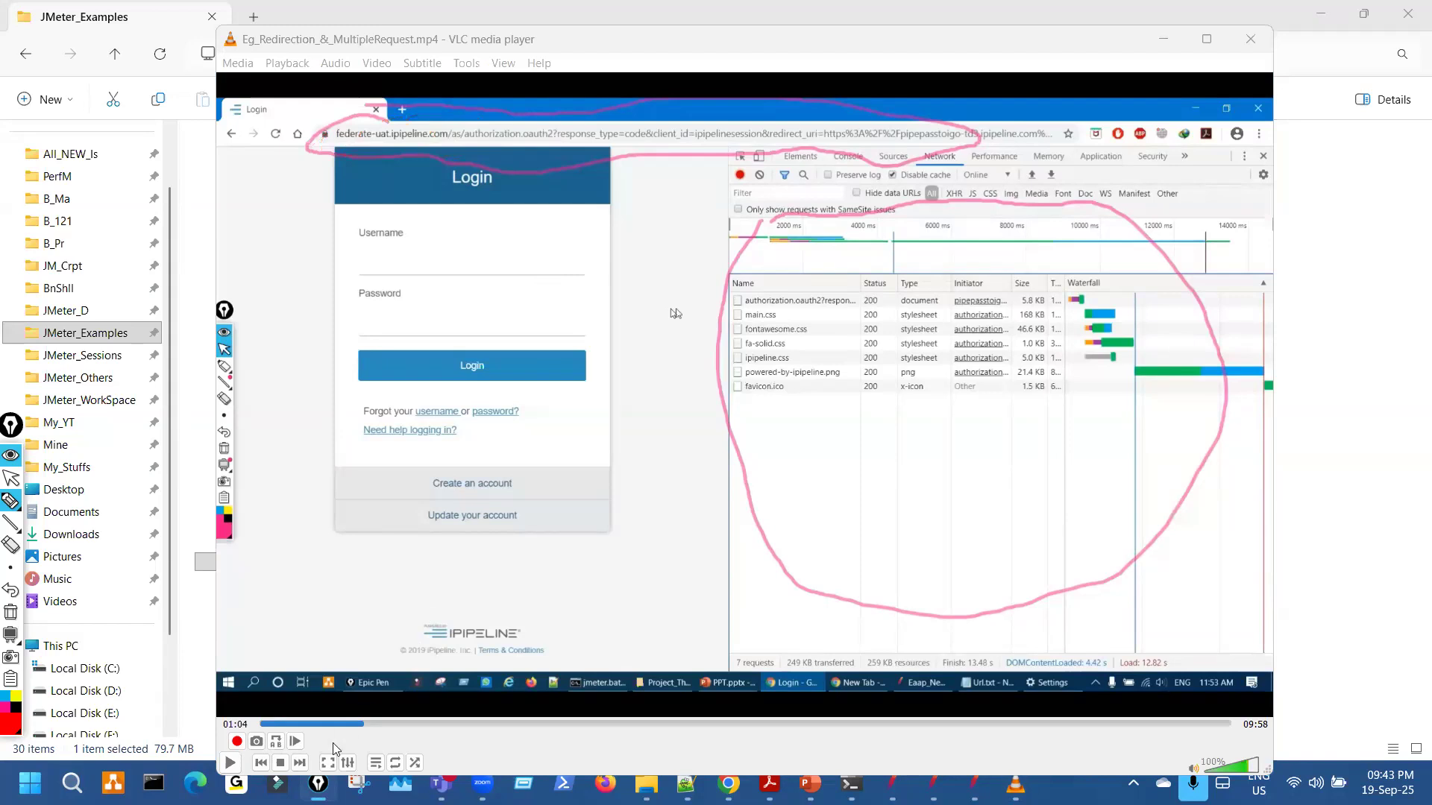
Return the video to about 0:34, mark the original pipepasstoigo-td3.ipipeline.com address, and clear the drawing.
click(302, 723)
mouse_move(366, 155)
mouse_down()
mouse_move(361, 141)
mouse_move(393, 128)
mouse_move(342, 137)
mouse_up()
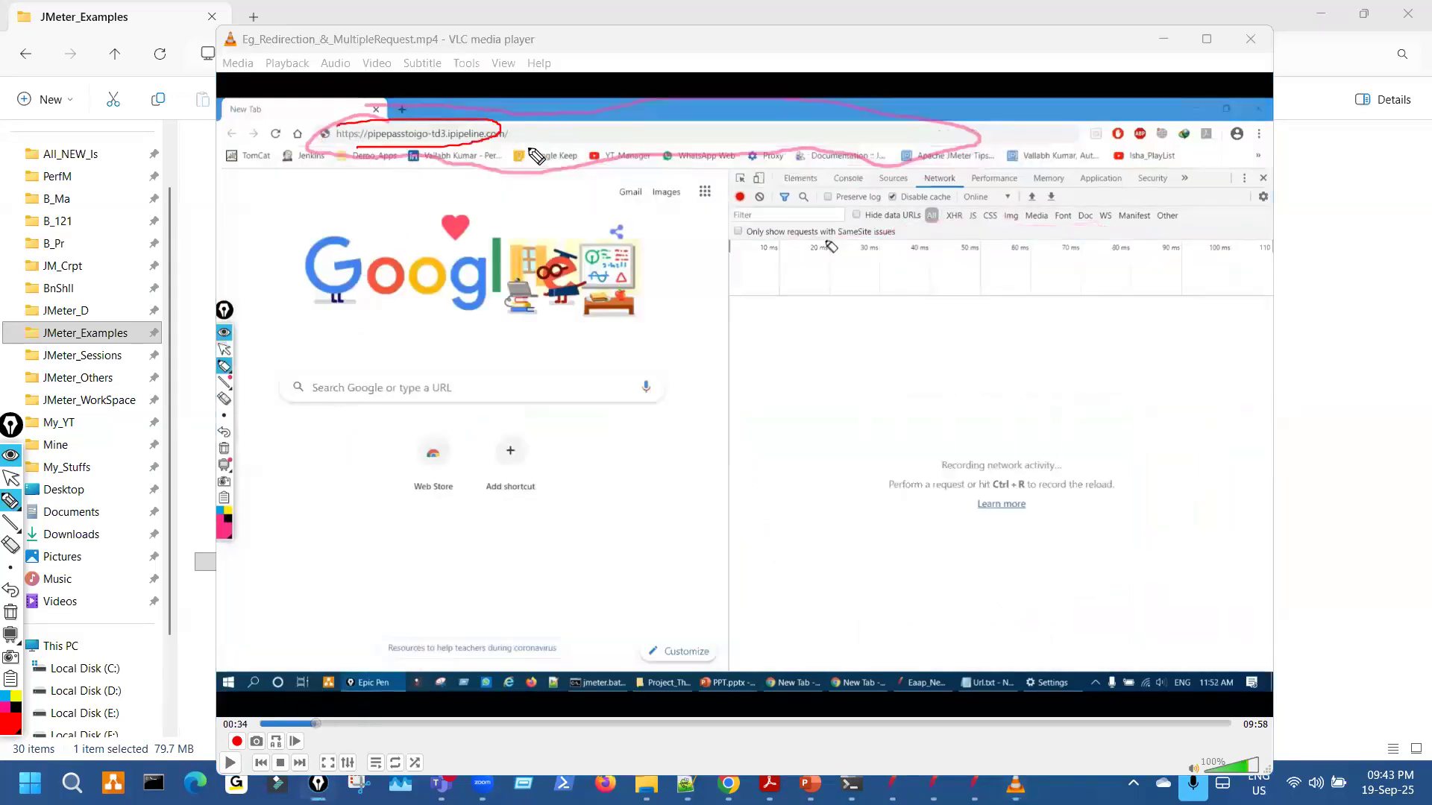
drag(526, 130, 569, 125)
mouse_move(439, 155)
mouse_down()
mouse_move(473, 228)
mouse_move(564, 211)
mouse_move(555, 226)
mouse_up()
key(ctrl+shift+7)
key(ctrl+shift+1)
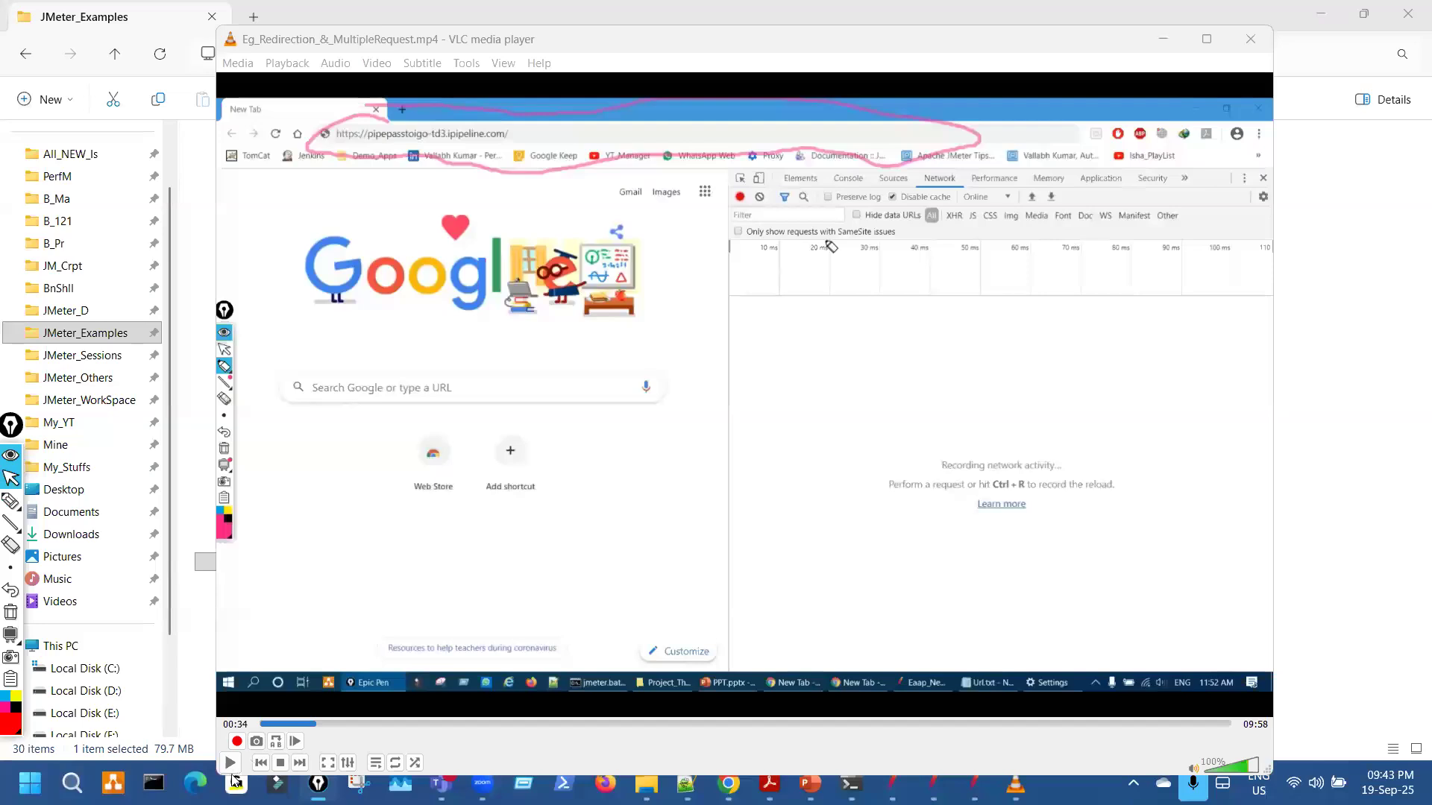
Maximize the player and replay the page load, pausing when the authorization.oauth2 request is listed under the first request.
click(231, 770)
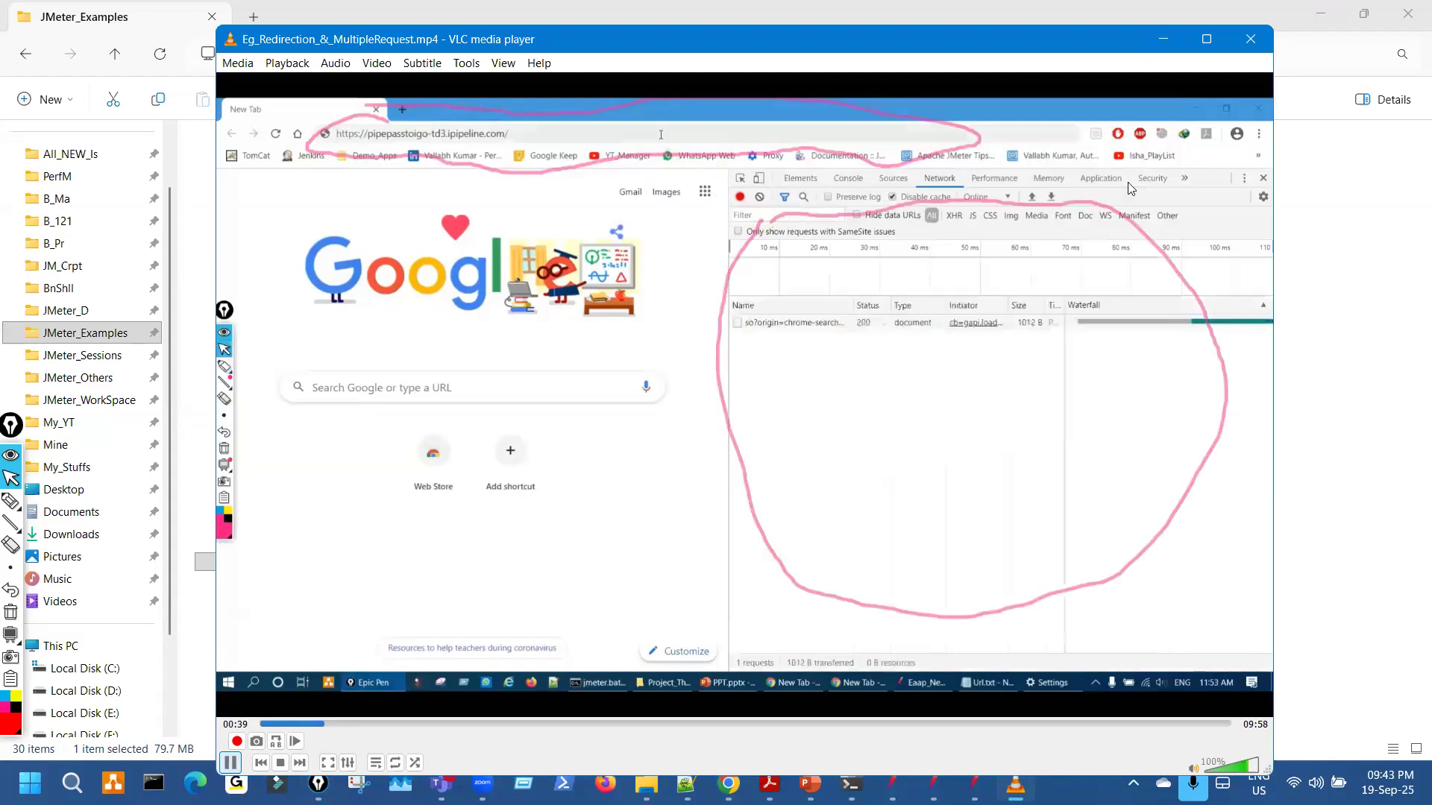
key(super+Up)
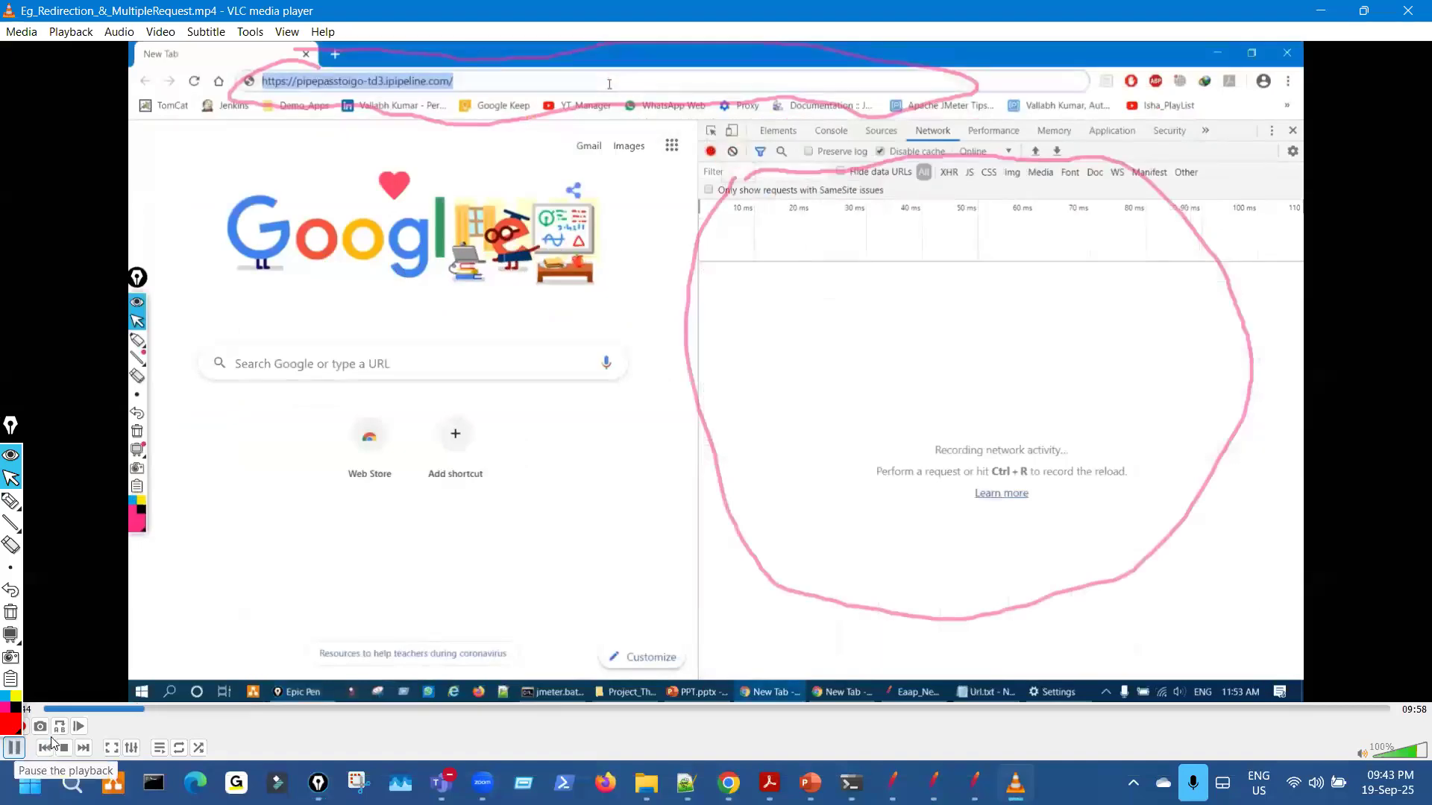
click(112, 710)
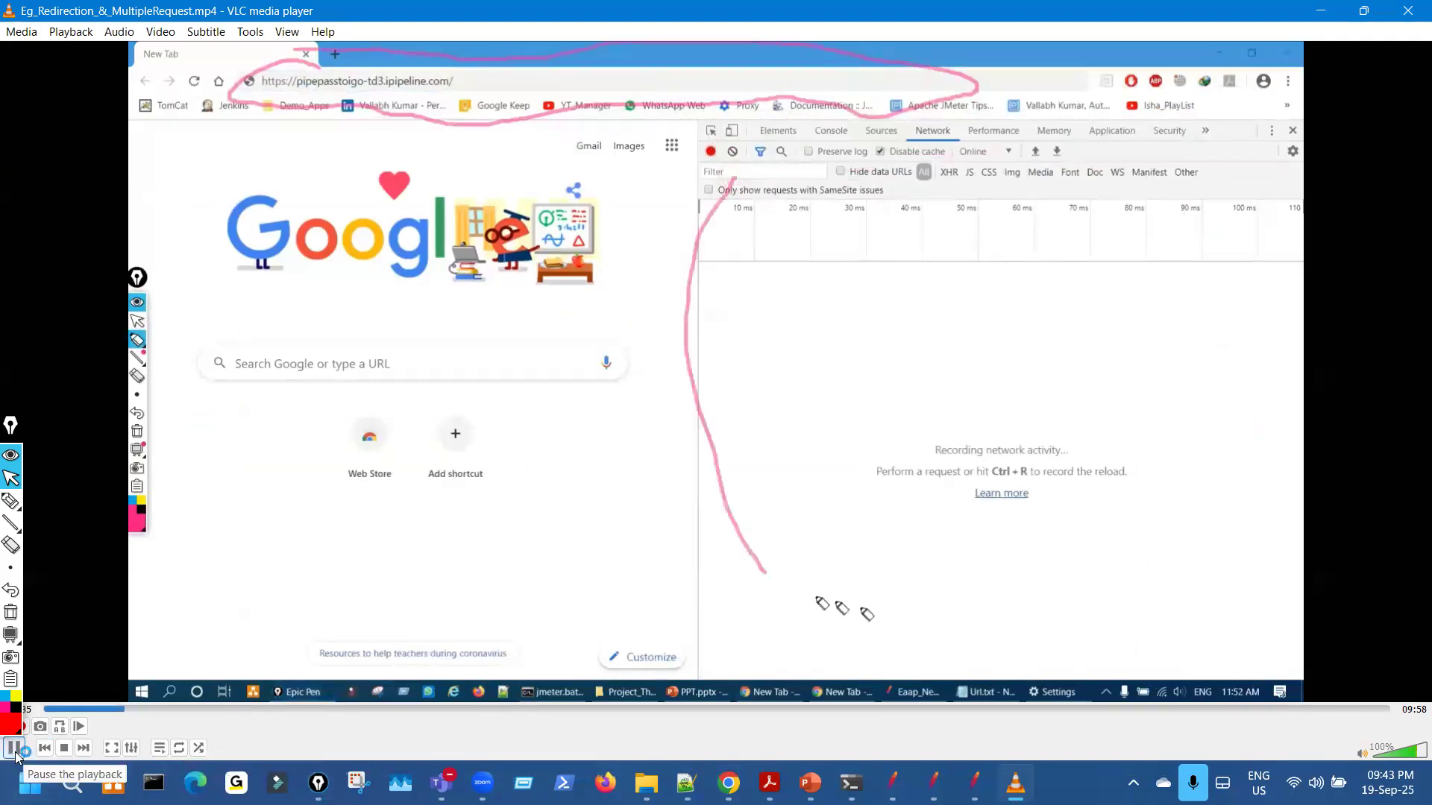
click(135, 711)
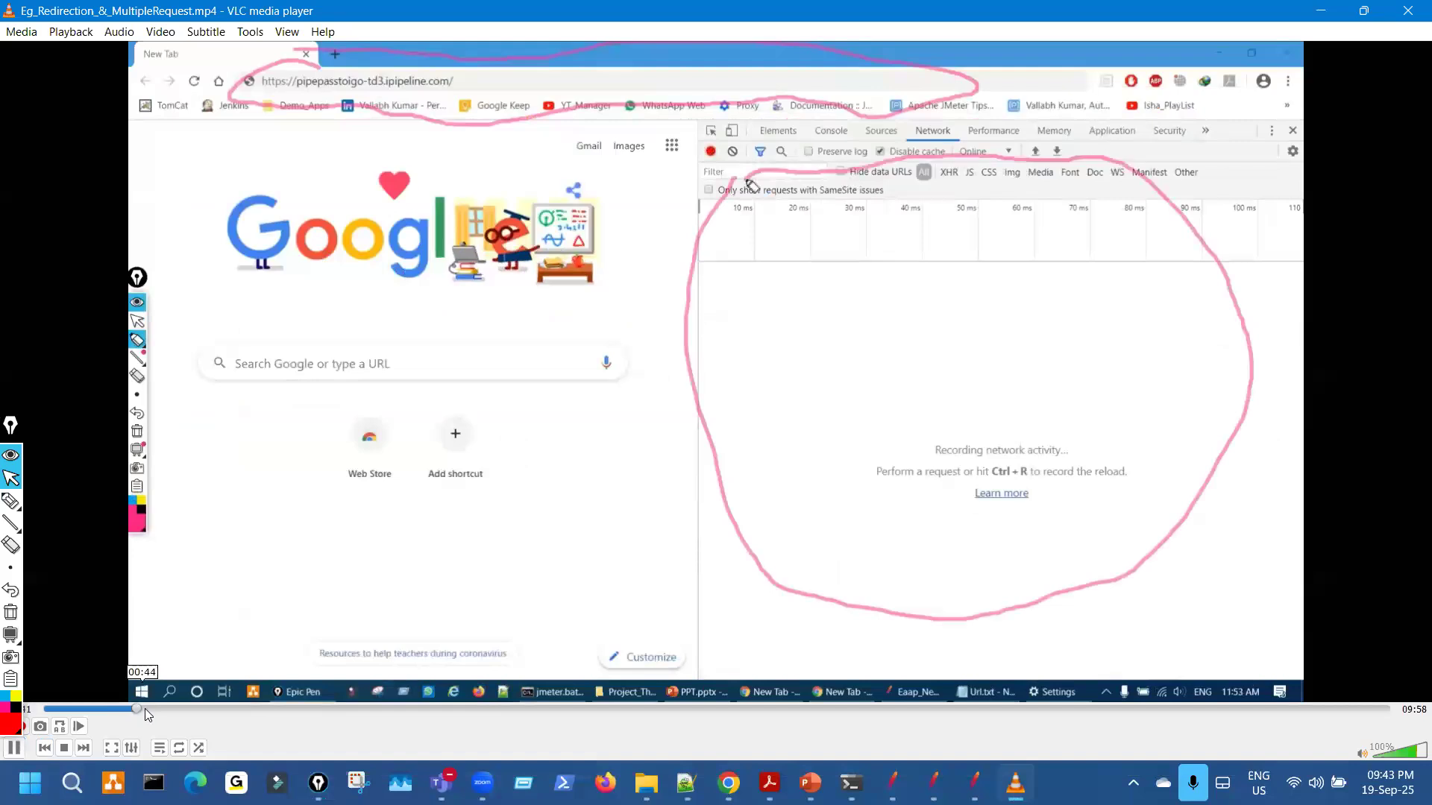
click(9, 754)
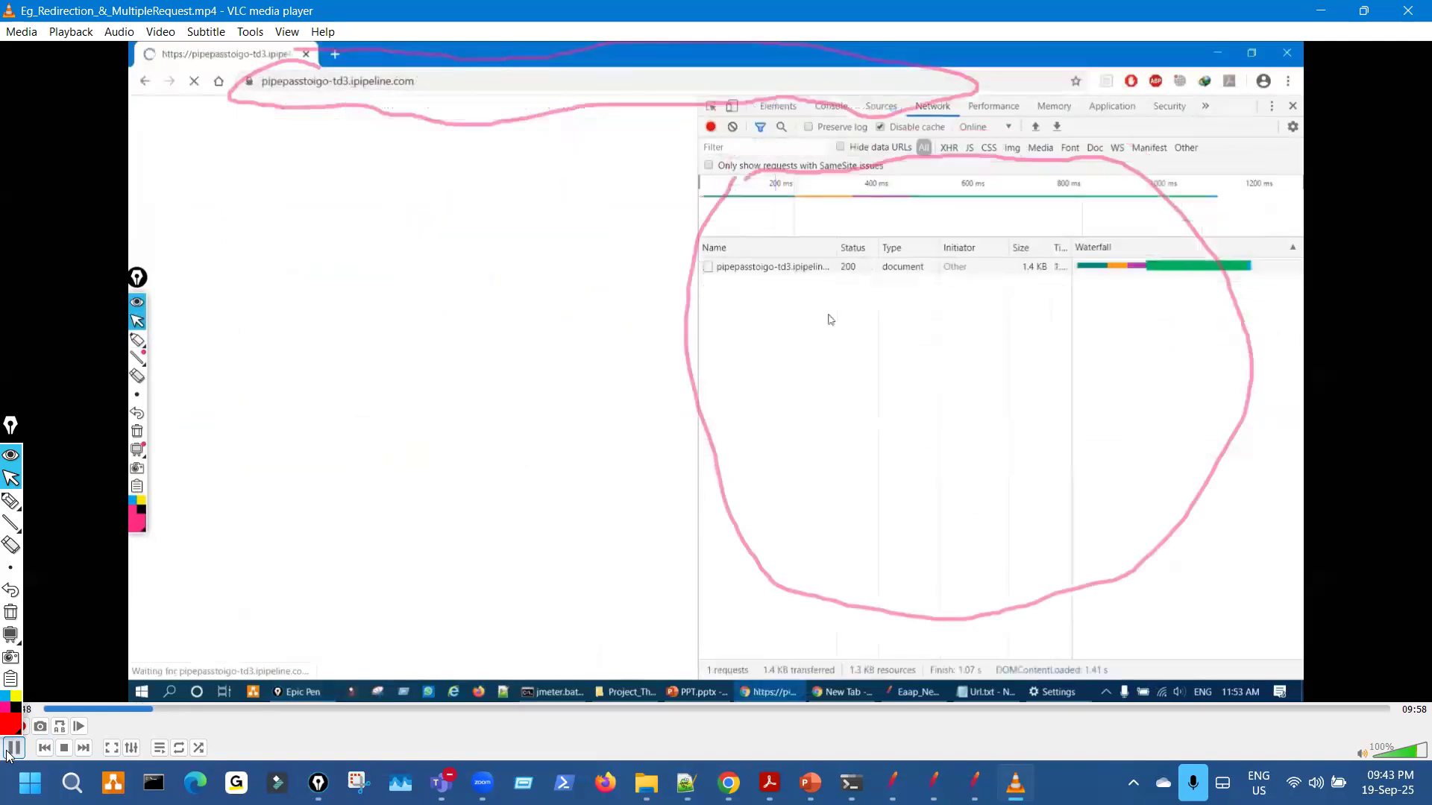
click(9, 748)
Underline the domain in the address, mark the pipepasstoigo and authorization.oauth2 requests, and clear the annotations.
key(ctrl+shift+2)
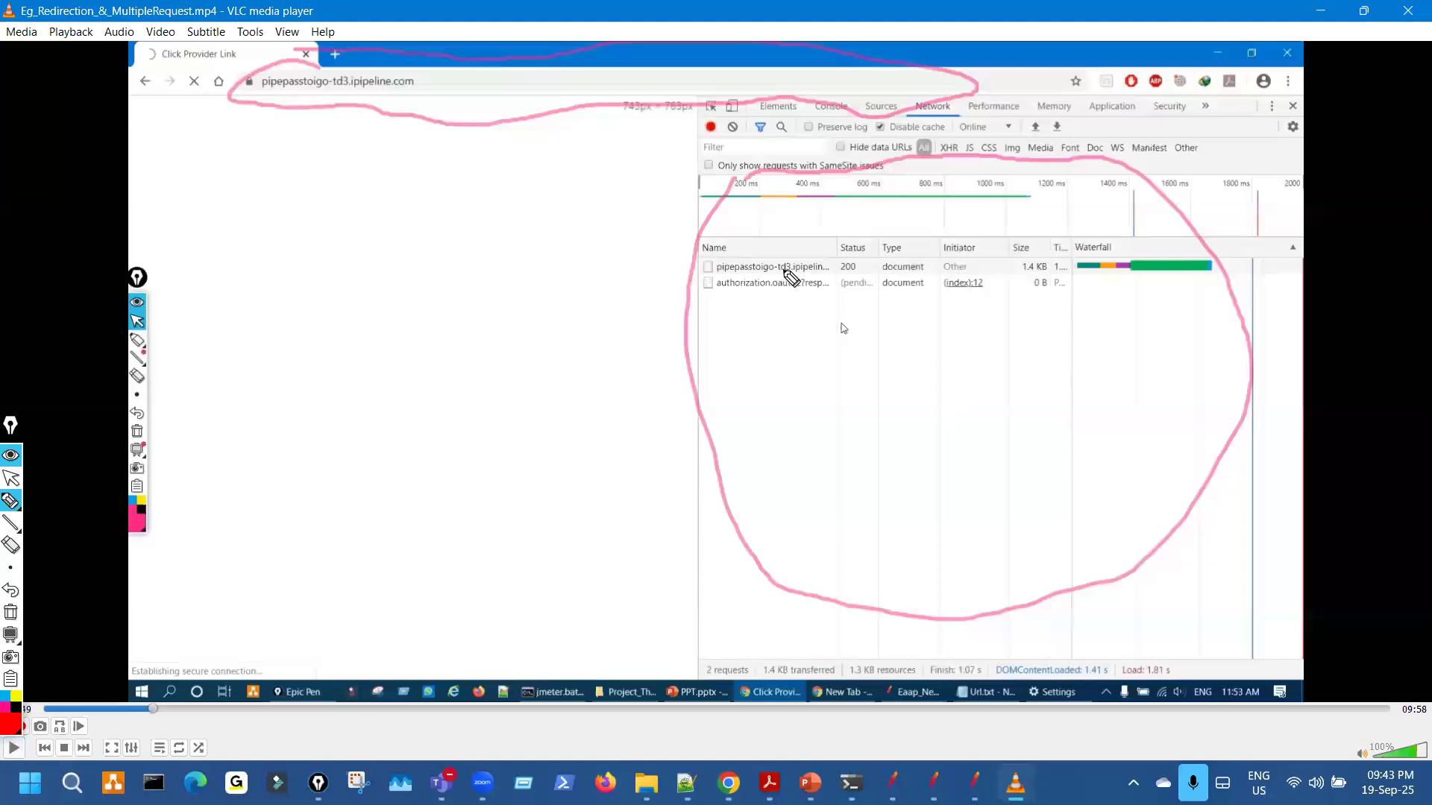
drag(364, 86, 414, 83)
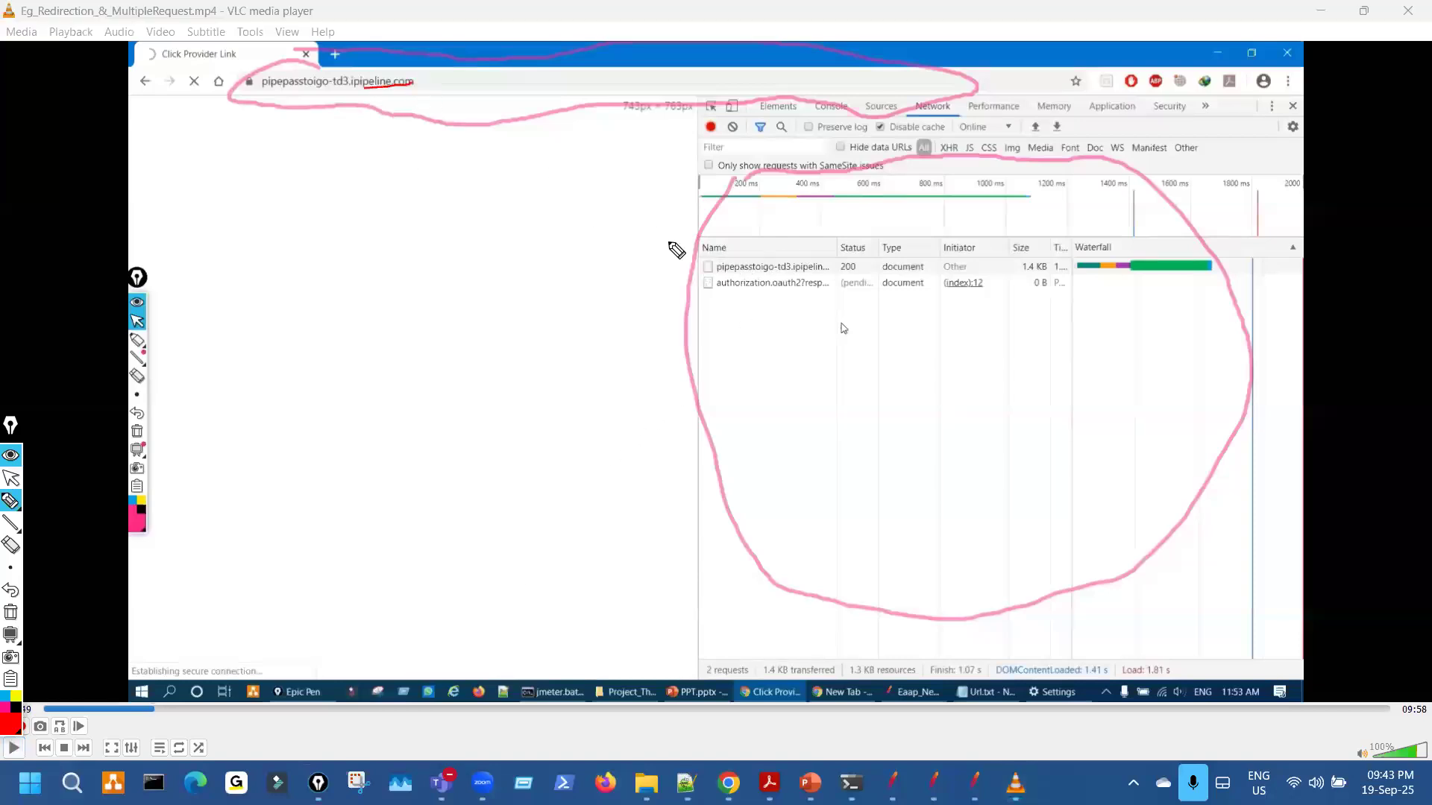
mouse_move(737, 278)
mouse_down()
mouse_move(813, 267)
mouse_move(764, 295)
mouse_move(762, 277)
mouse_up()
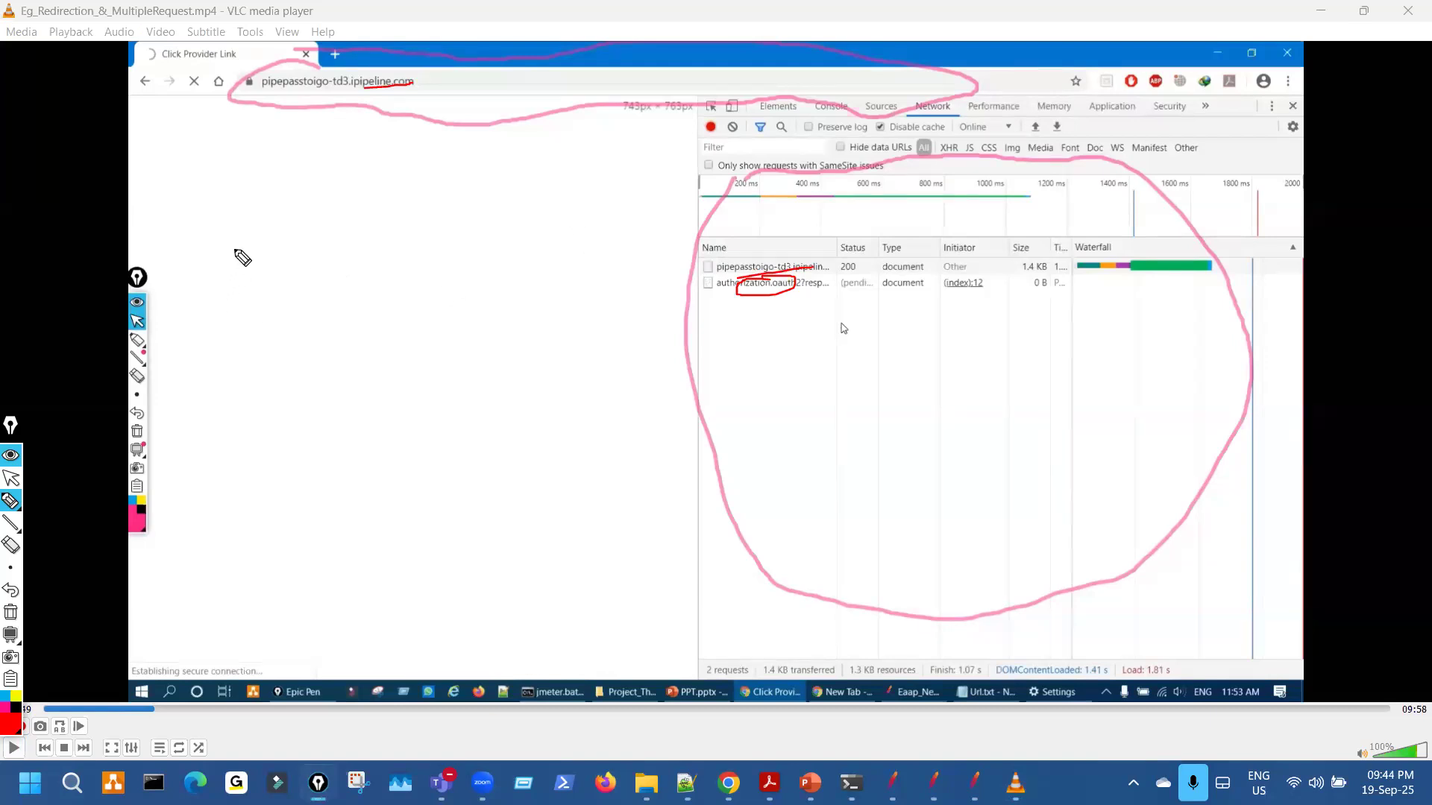
drag(687, 259, 686, 301)
key(ctrl+shift+7)
key(ctrl+shift+2)
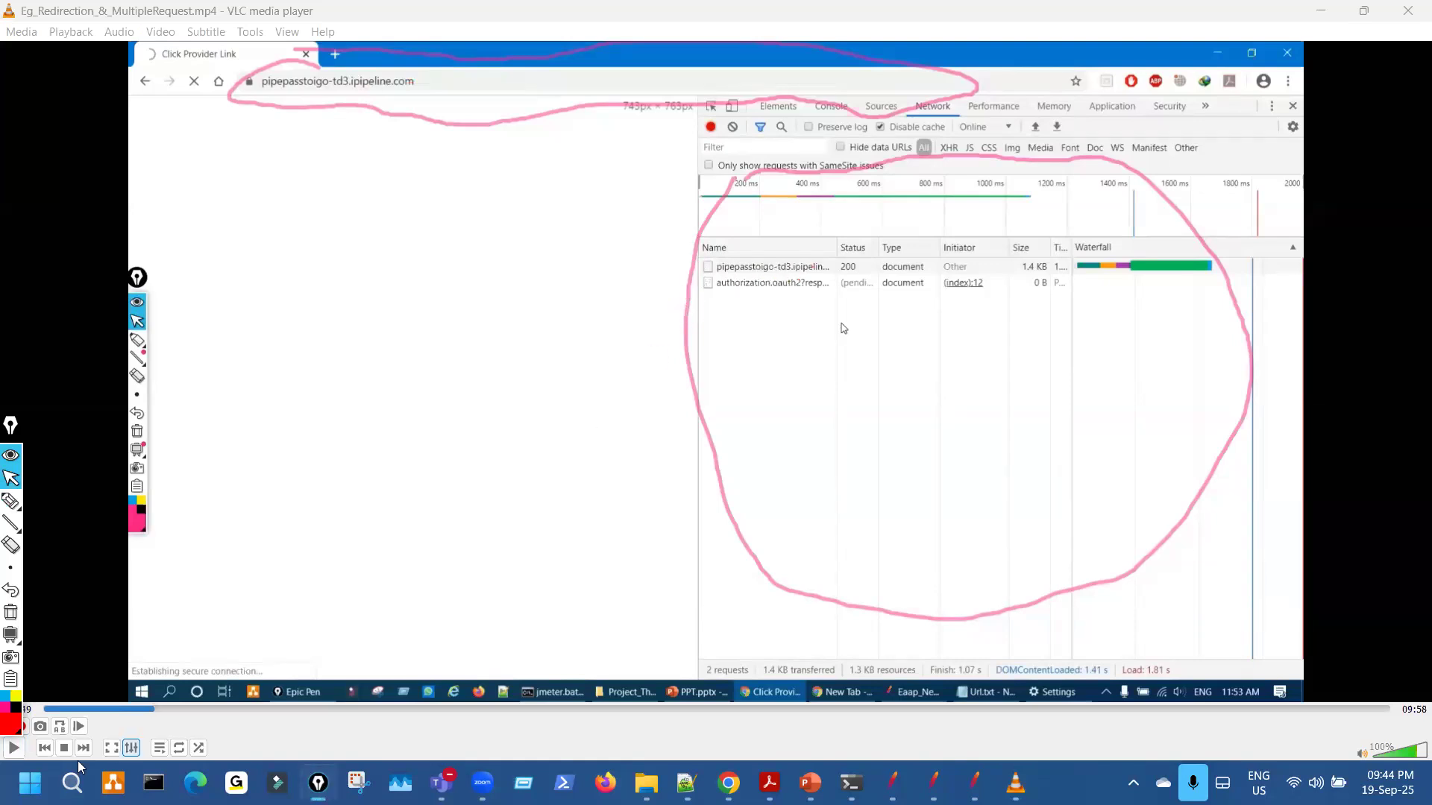
Resume the video until the redirected login page has loaded, and pause it.
click(15, 748)
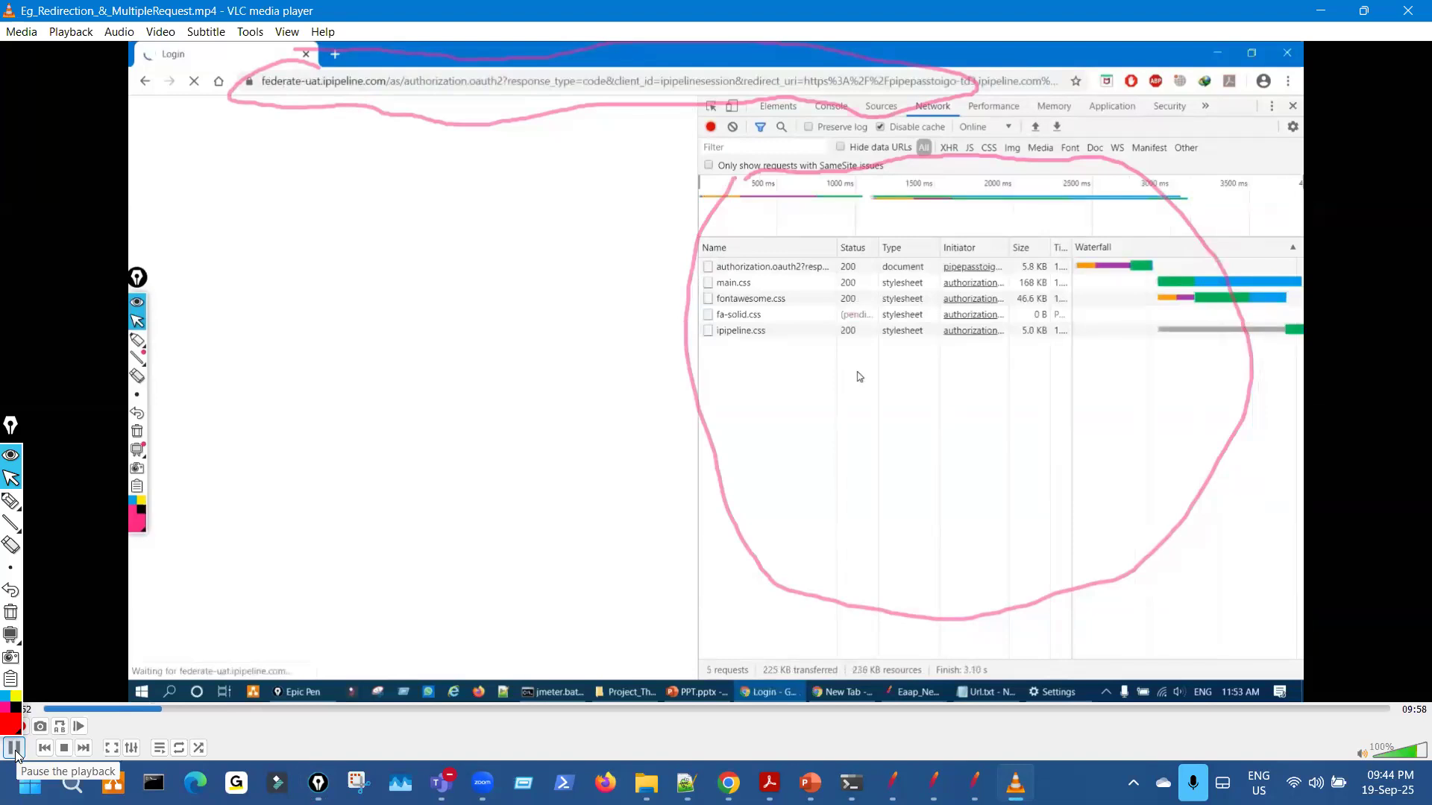
key(ctrl+shift+1)
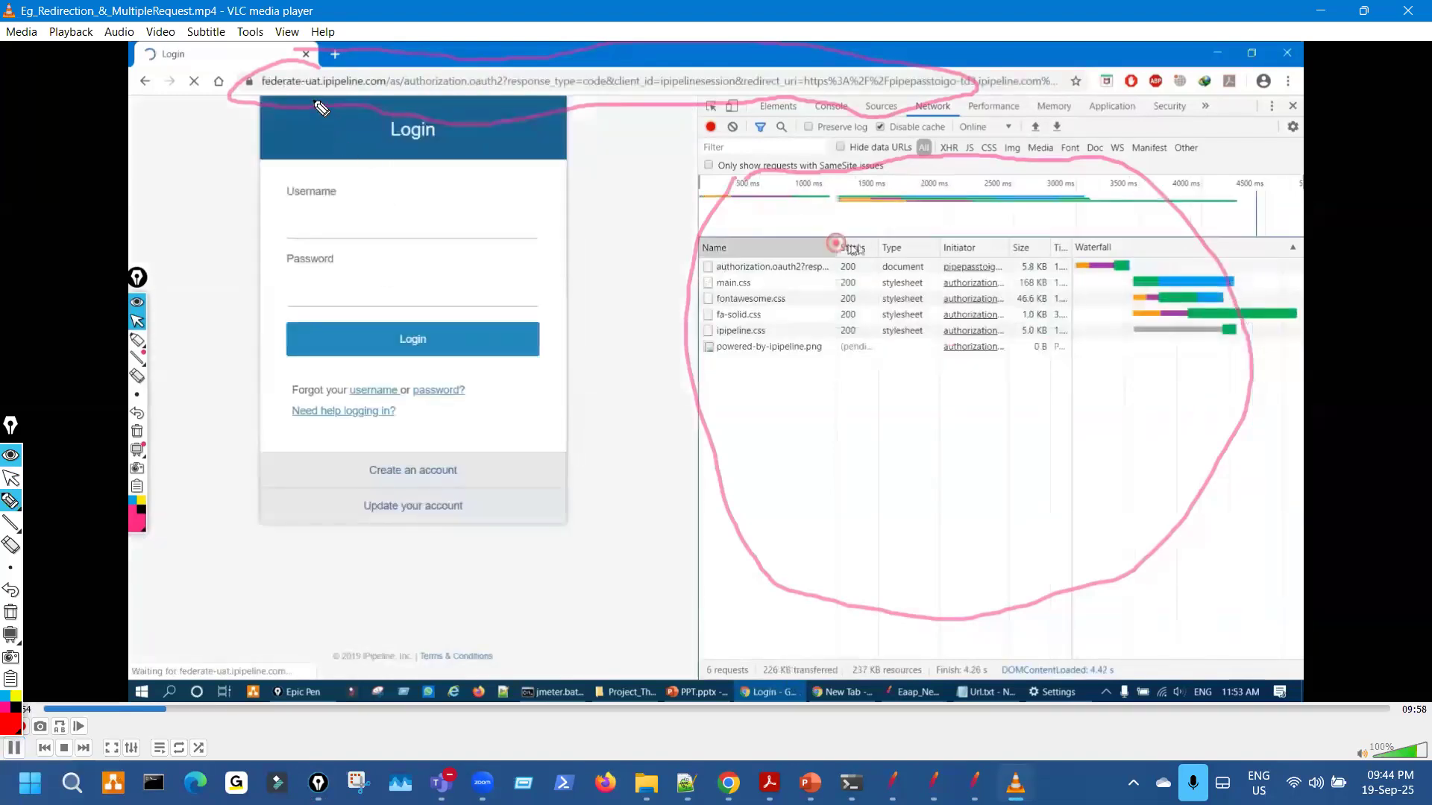
key(ctrl+shift+1)
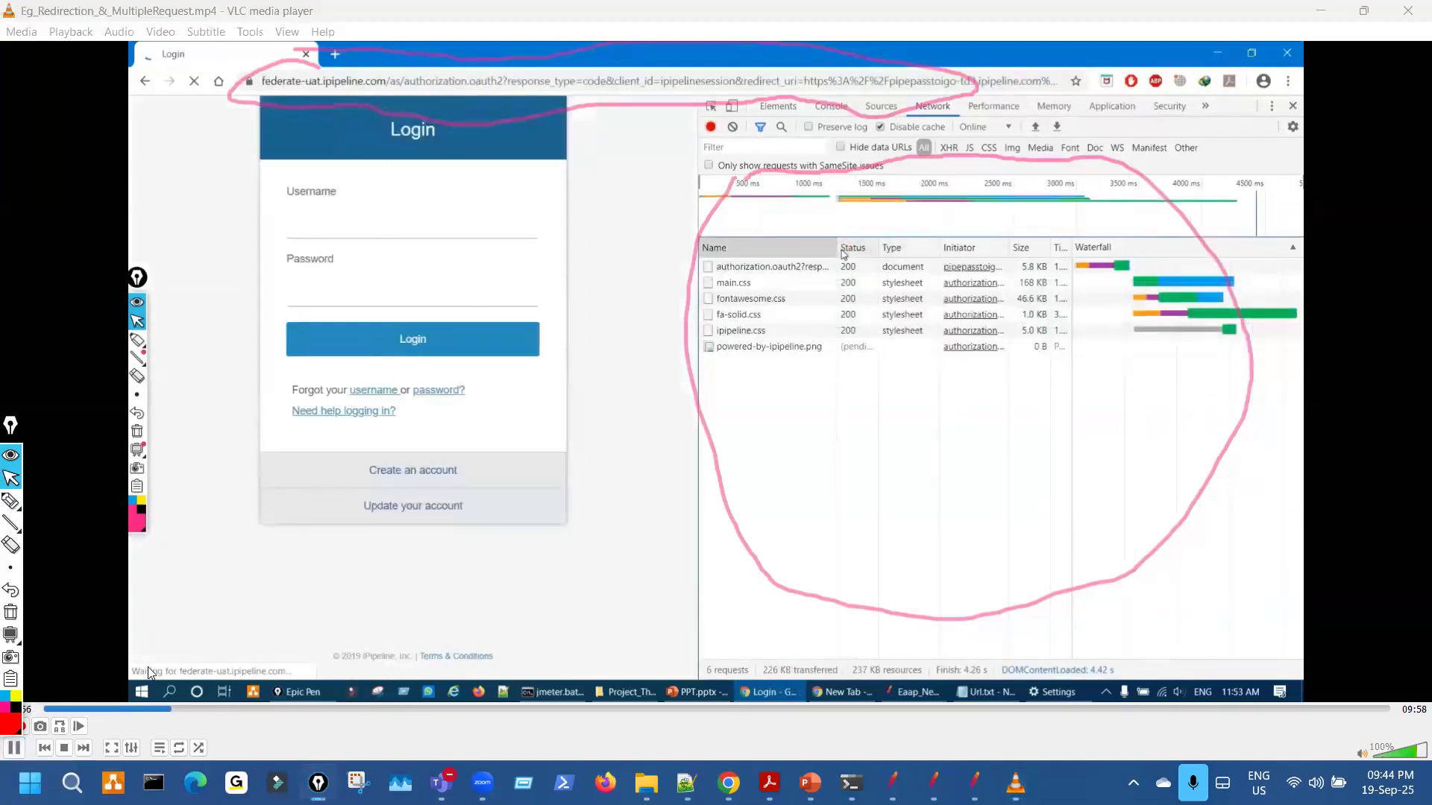
click(13, 747)
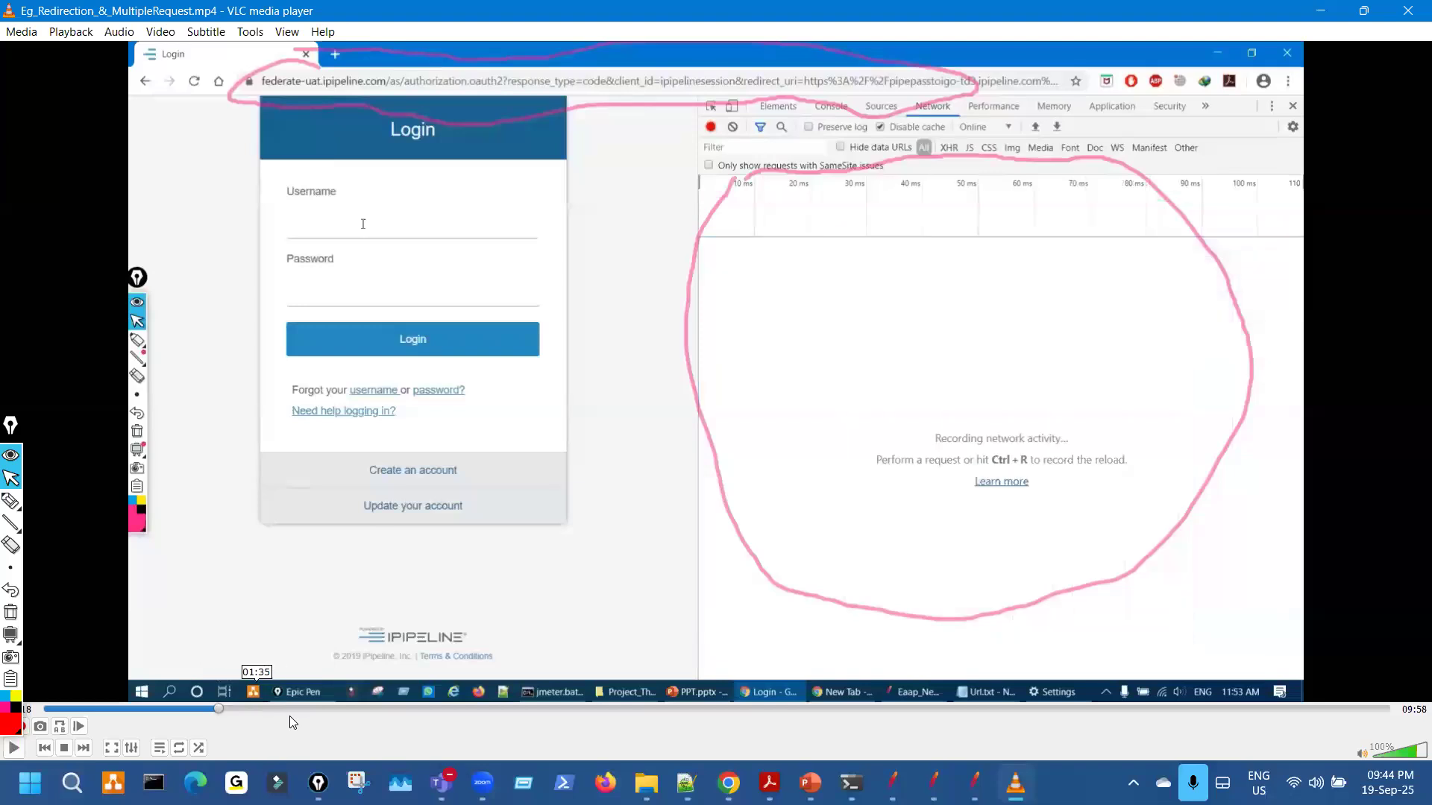
Skip through the video to find the login submission at about 1:25, and play the redirection that follows it.
click(300, 709)
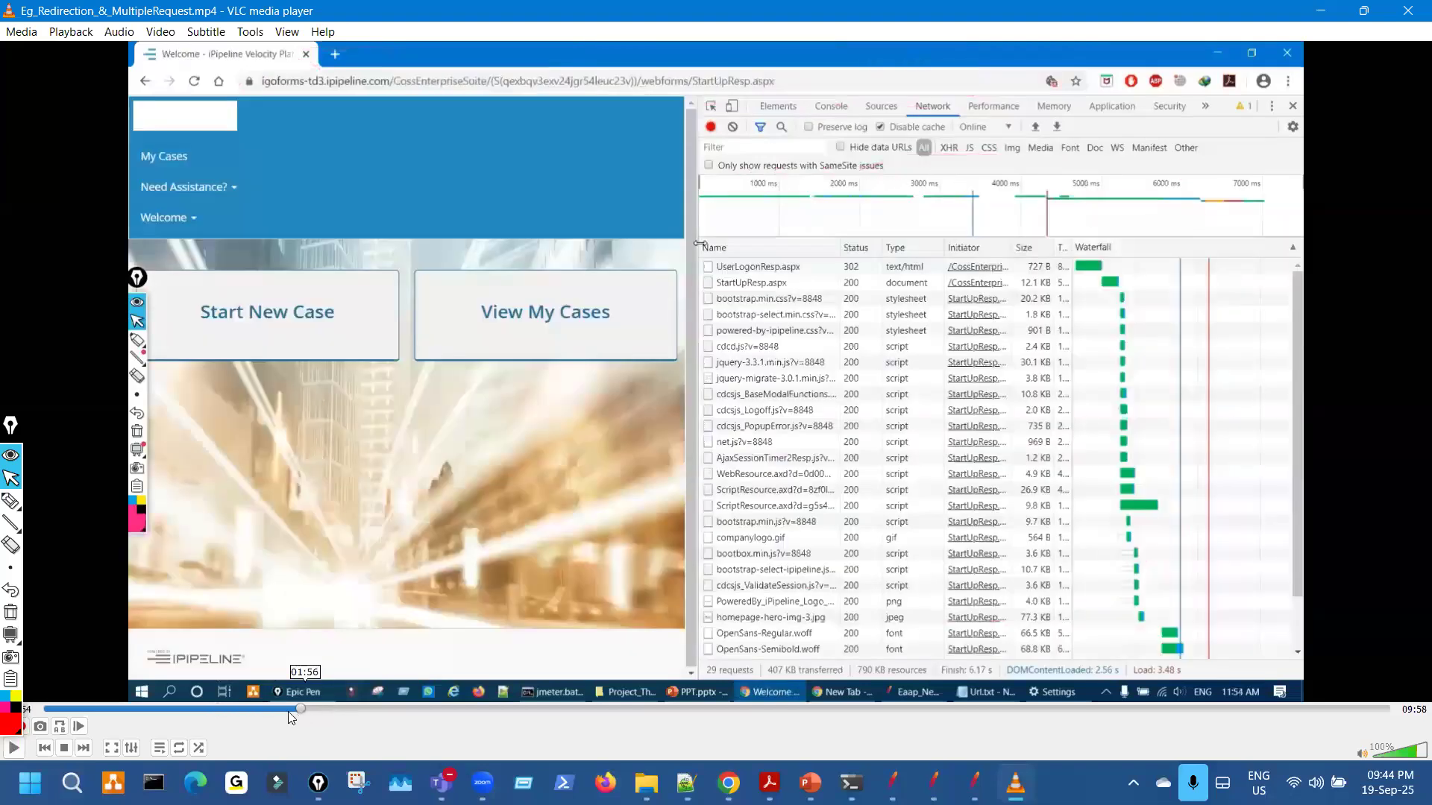
click(270, 711)
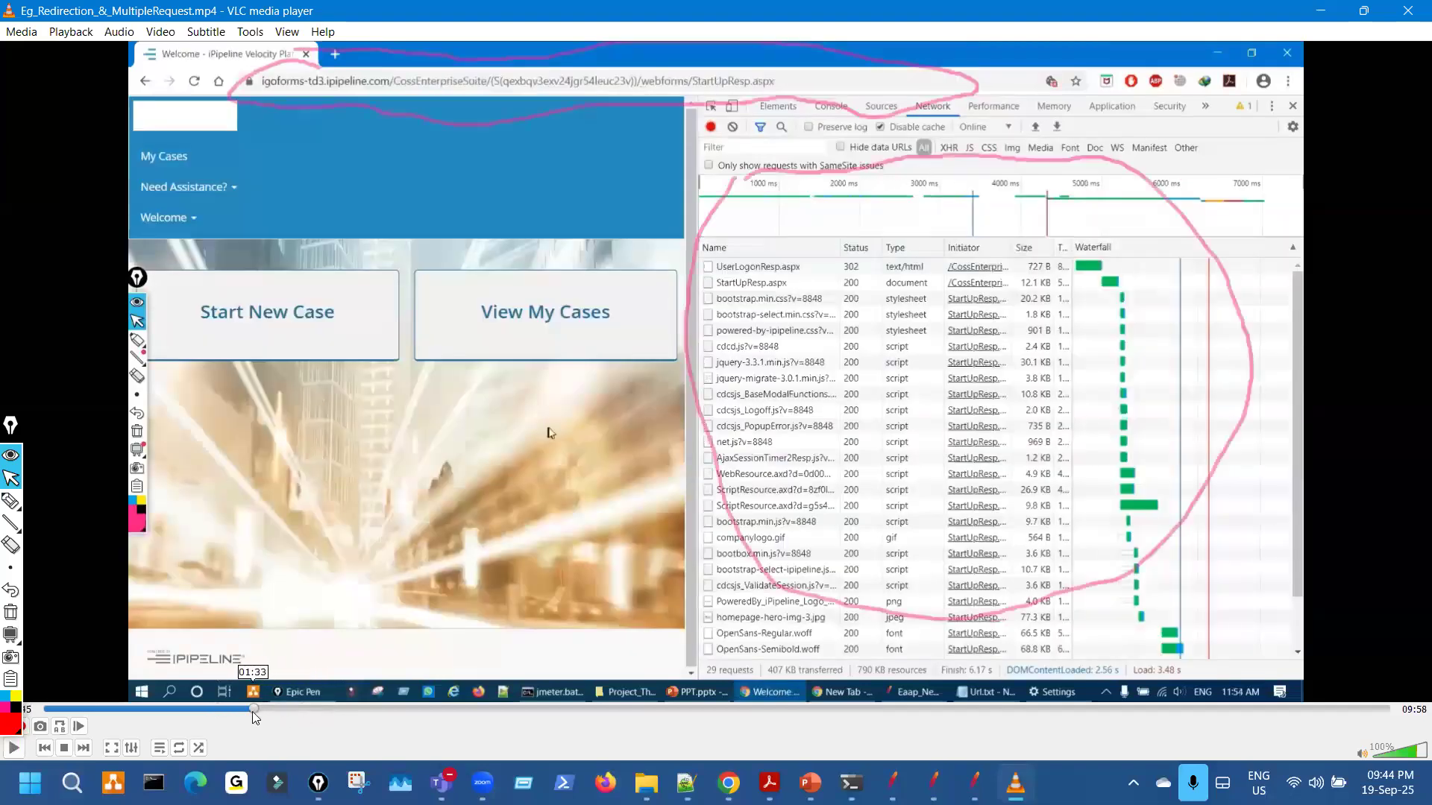
click(234, 709)
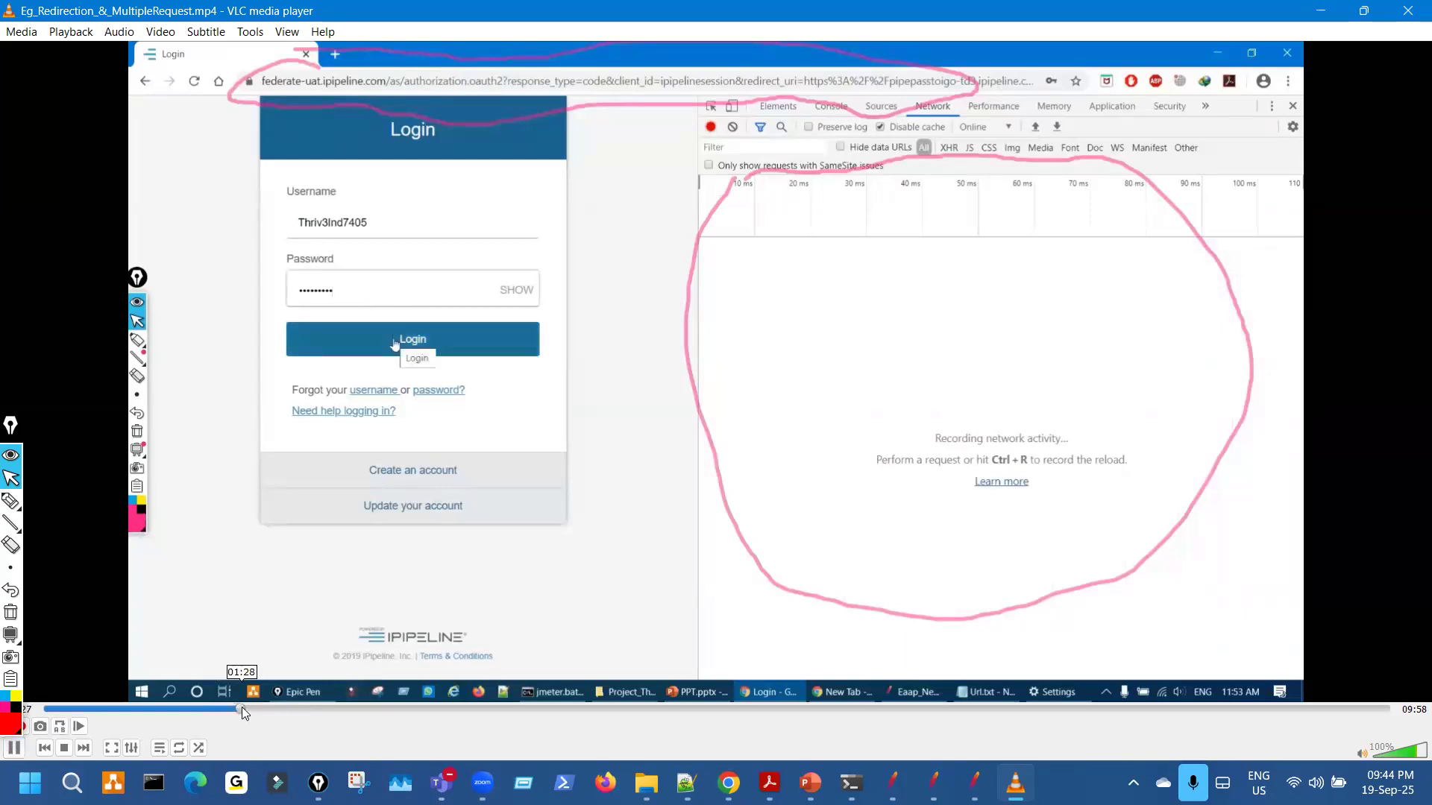
click(16, 748)
click(13, 748)
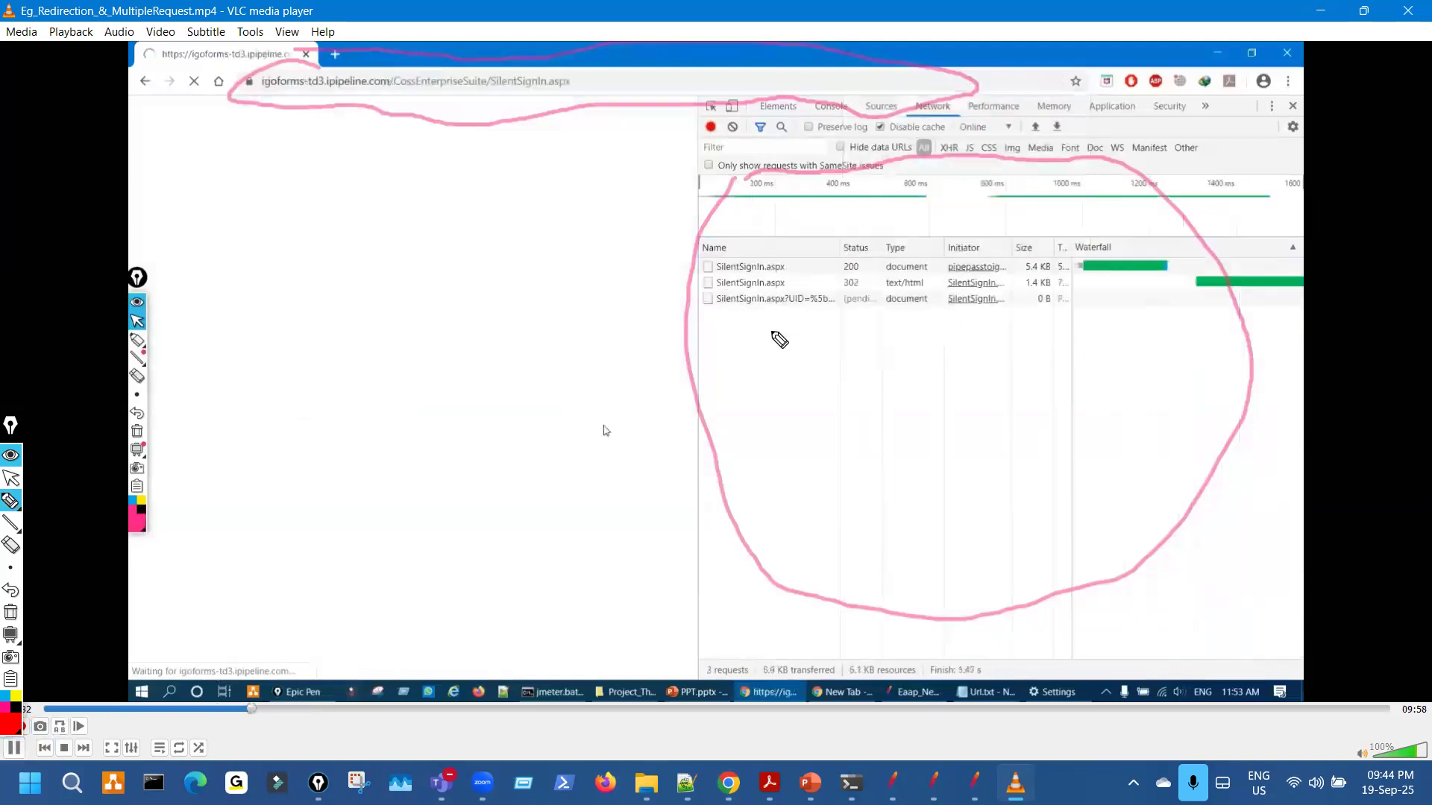
Annotate the redirected requests and the welcome page as they load, clear the drawing, and mark Start New Case.
drag(776, 337, 783, 275)
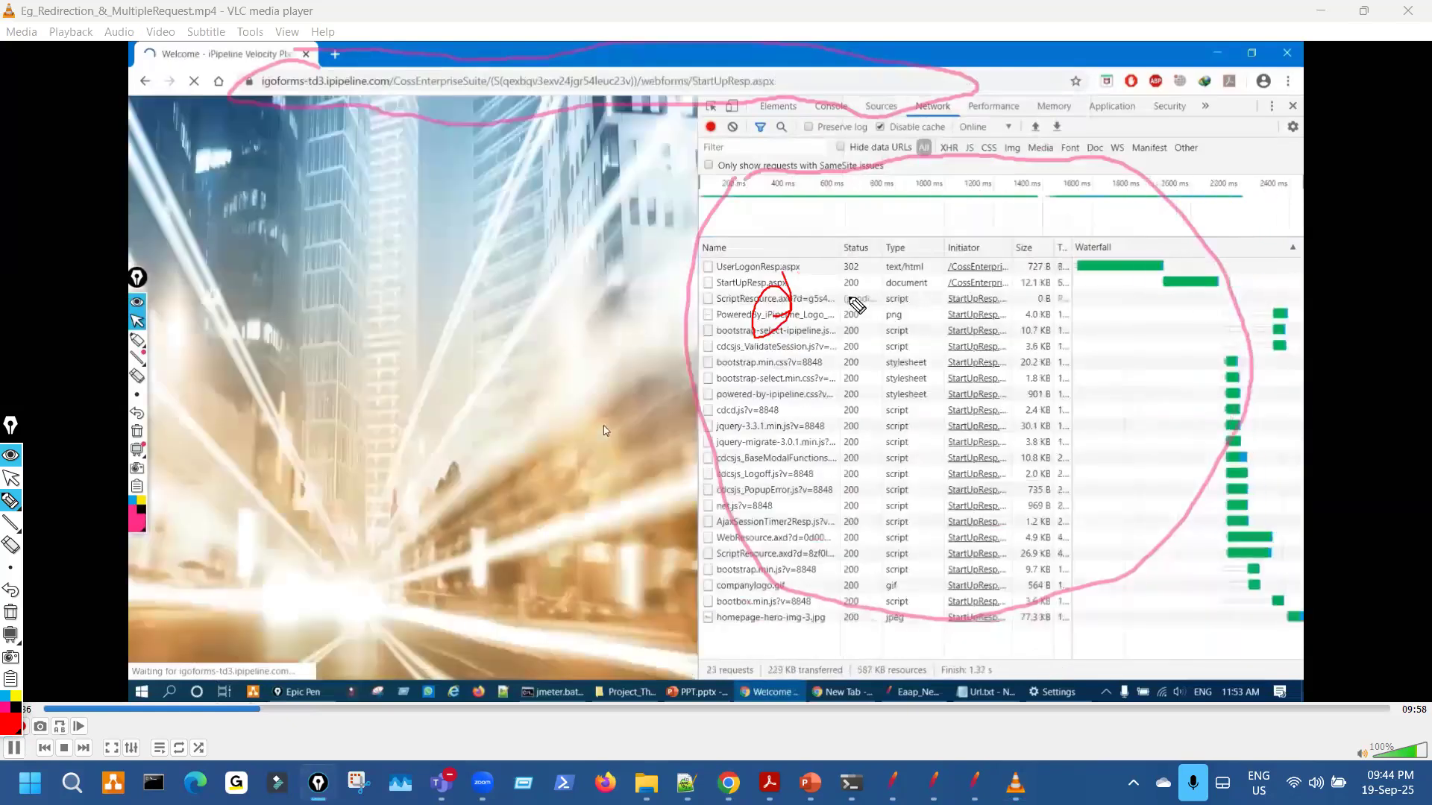
drag(796, 404, 766, 516)
mouse_move(315, 399)
mouse_down()
mouse_move(335, 414)
mouse_move(405, 381)
mouse_up()
key(ctrl+shift+c)
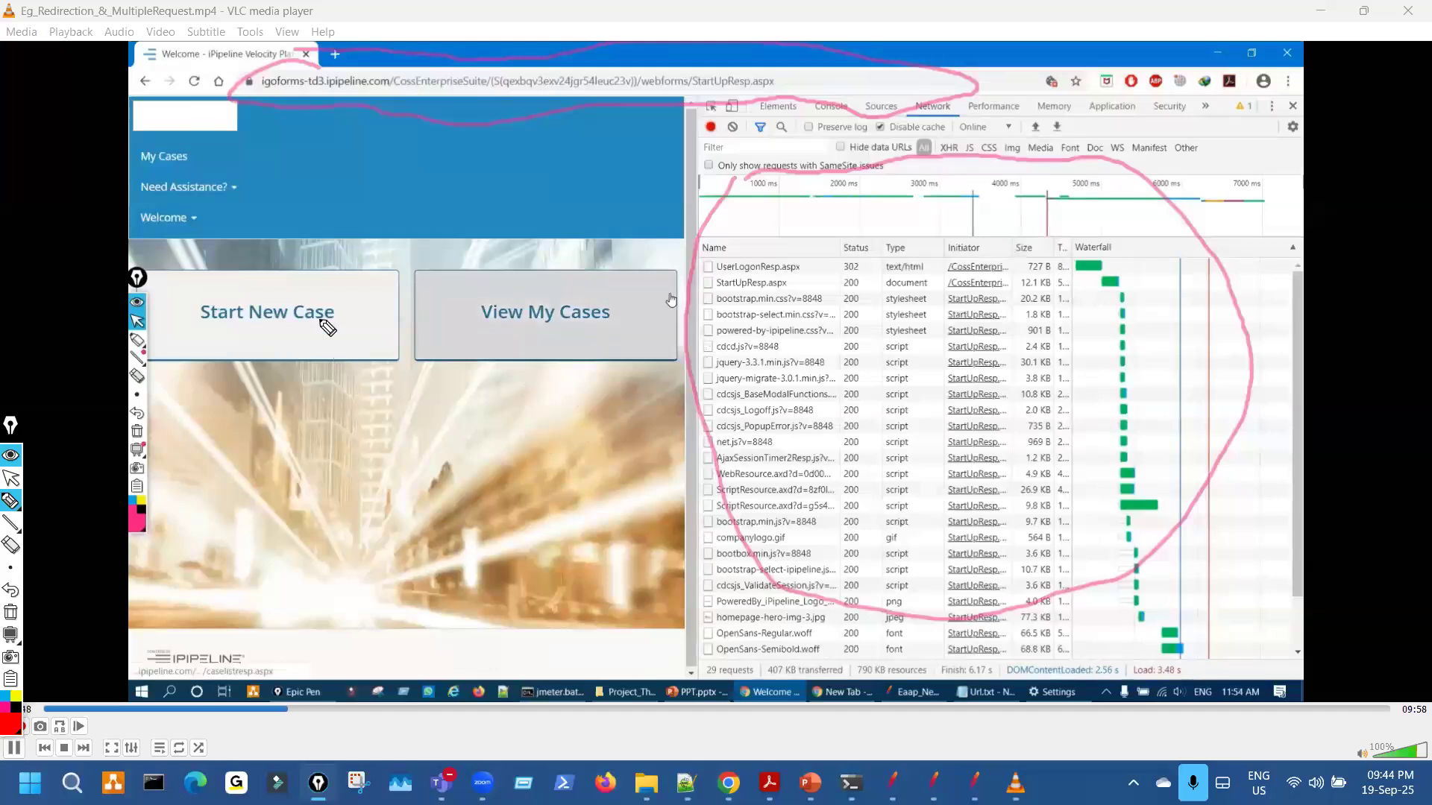
key(ctrl+shift+c)
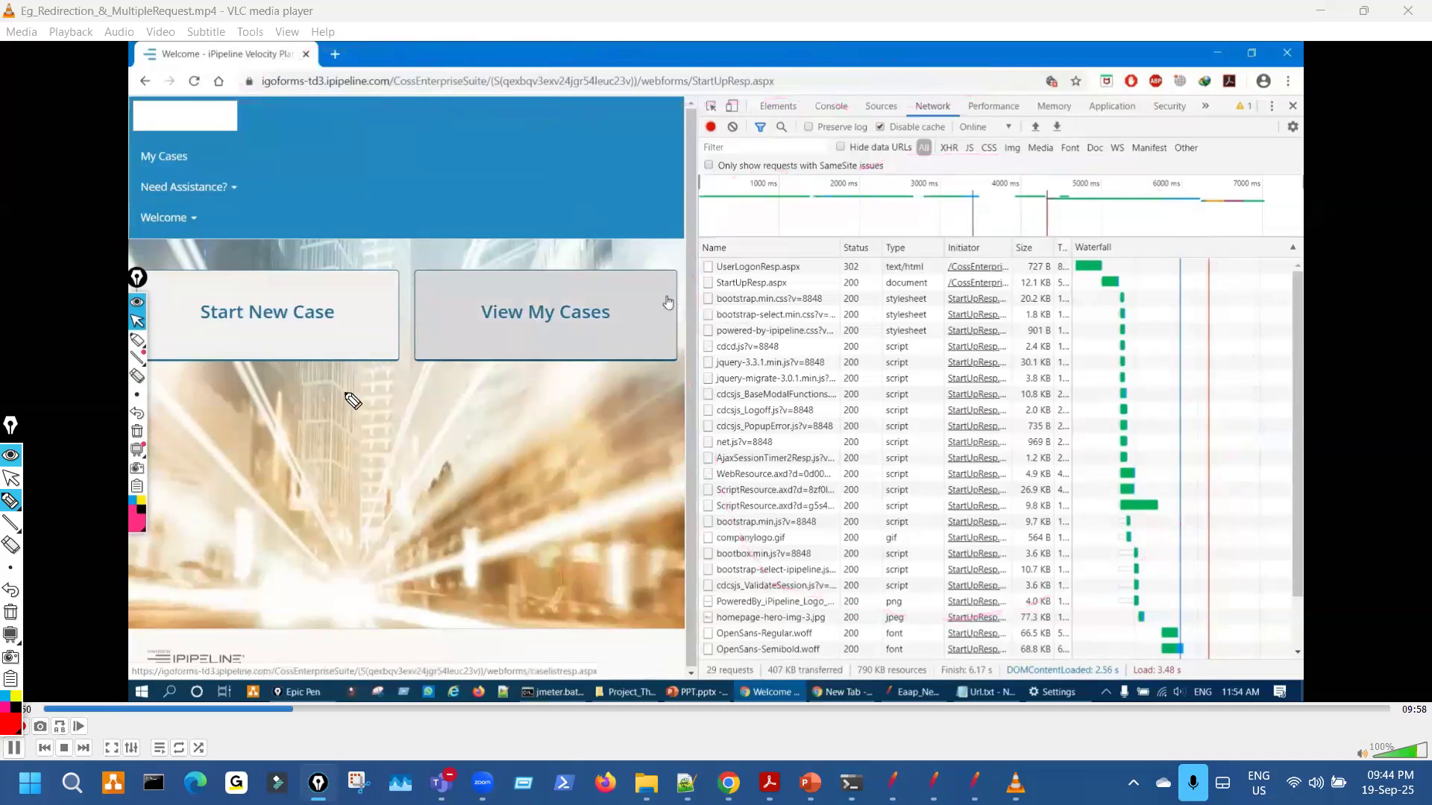
mouse_move(299, 316)
mouse_down()
mouse_move(310, 362)
mouse_move(322, 319)
mouse_up()
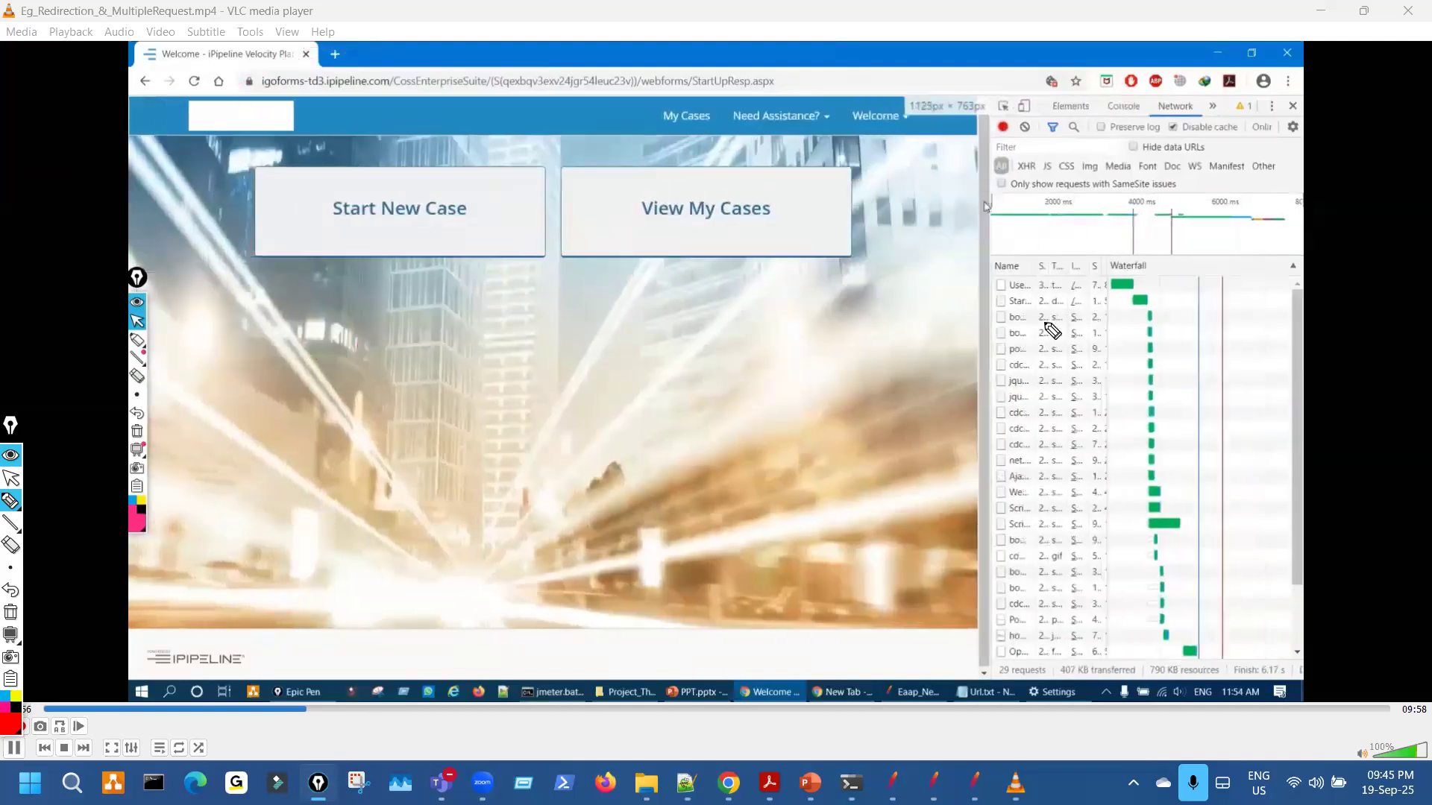
Clear the drawing and skip through the video to the welcome page at about 4:34, where the 03_Start transaction is named.
key(ctrl+shift+7)
key(ctrl+shift+2)
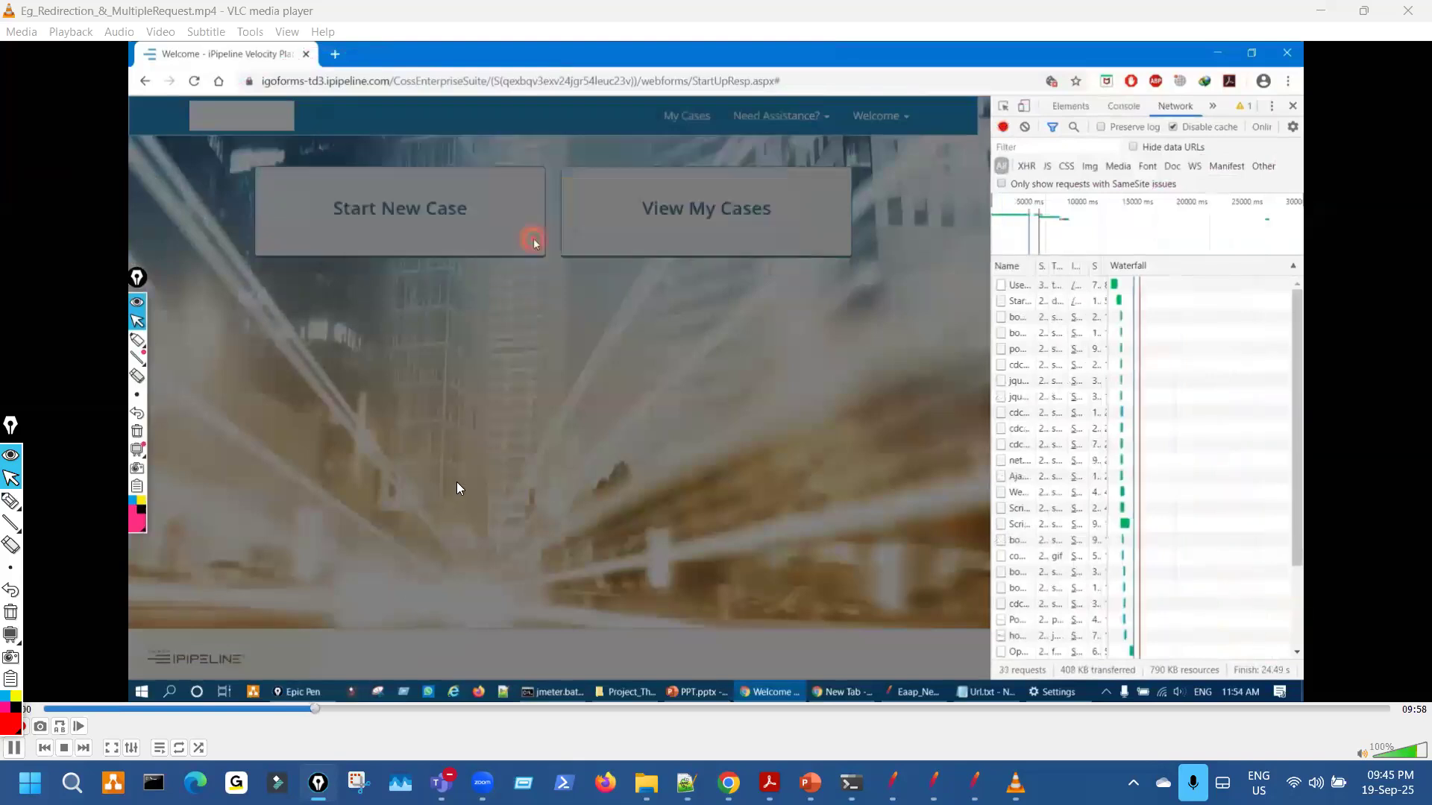
click(359, 709)
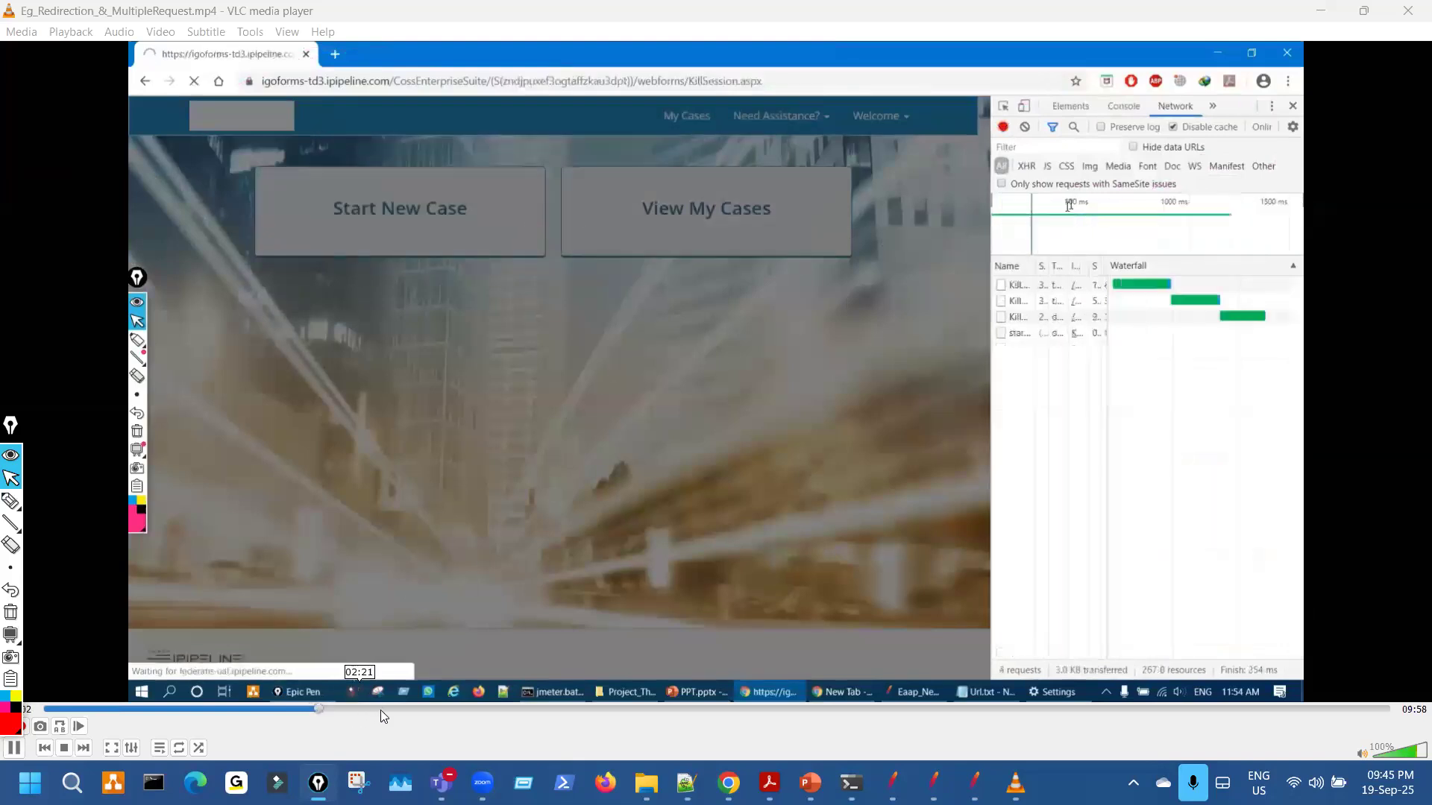
click(574, 709)
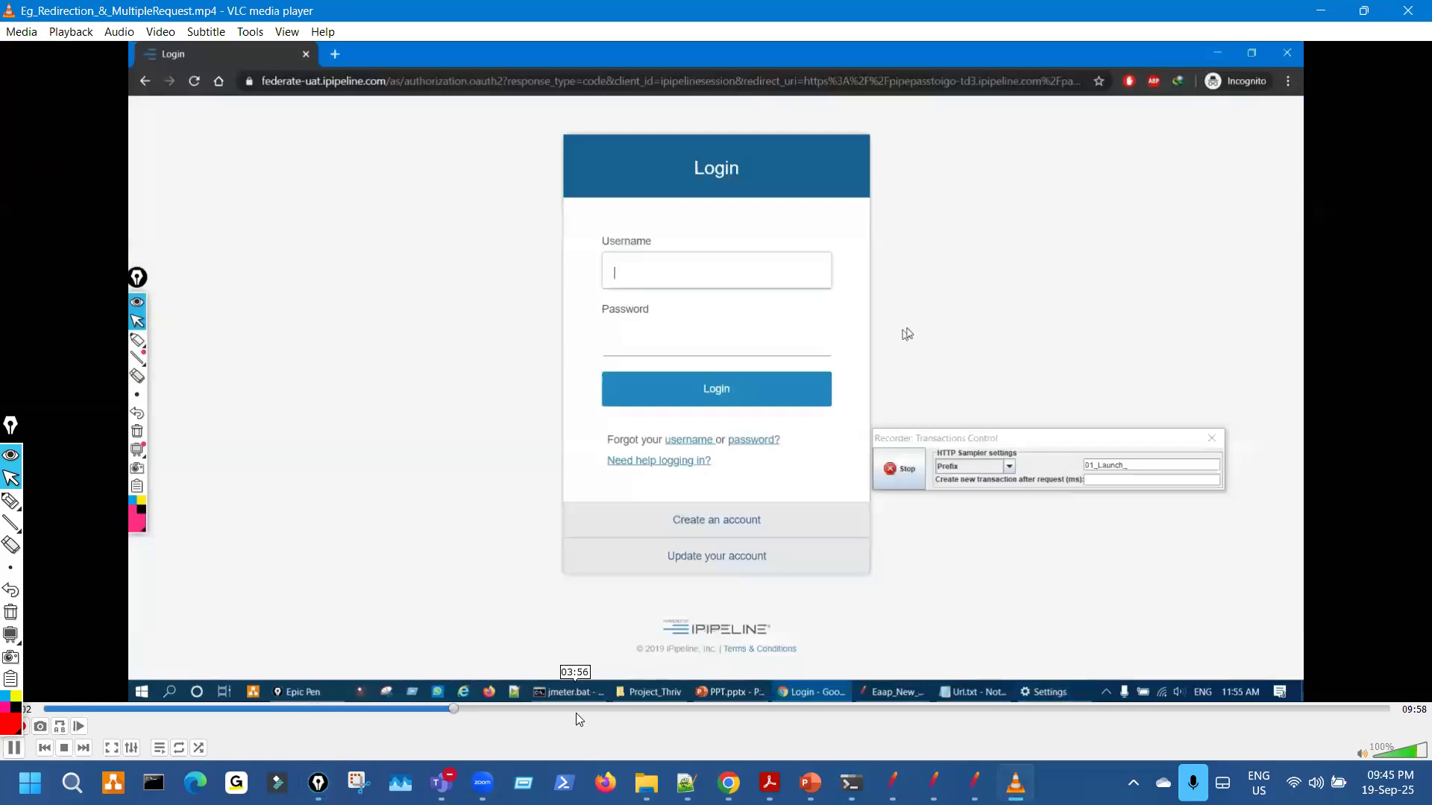
click(824, 709)
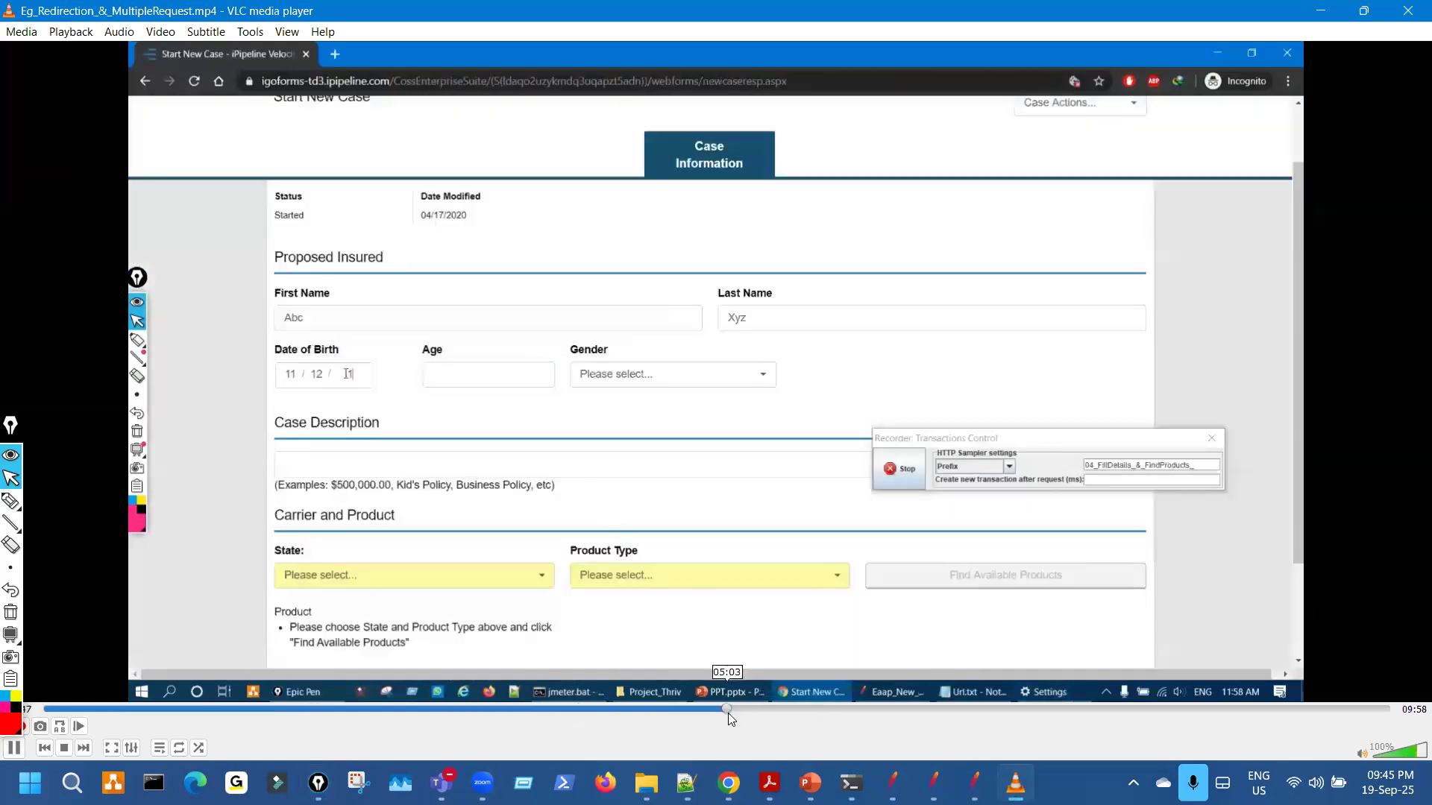
click(661, 708)
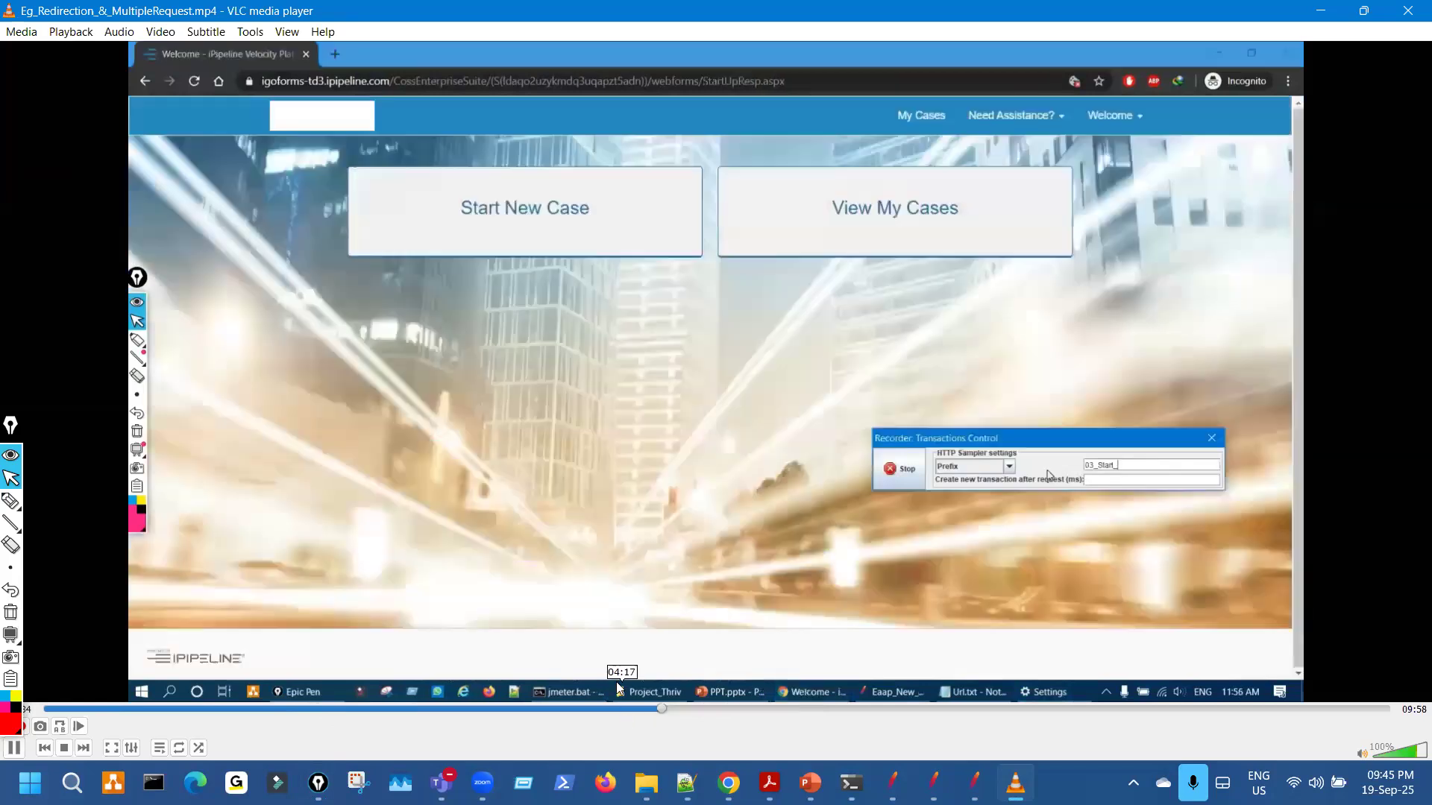
Mark the recorder's transaction name and the Start New Case option on the welcome page, and clear the drawing.
key(ctrl+shift+3)
mouse_move(1033, 429)
mouse_down()
mouse_move(1050, 441)
mouse_move(1121, 398)
mouse_up()
drag(553, 175, 524, 199)
key(ctrl+shift+7)
key(ctrl+shift+2)
Replay the Start New Case page load, annotating the 03_Start_NewCase_ transaction name and the loaded case form, and clear the marks.
click(688, 705)
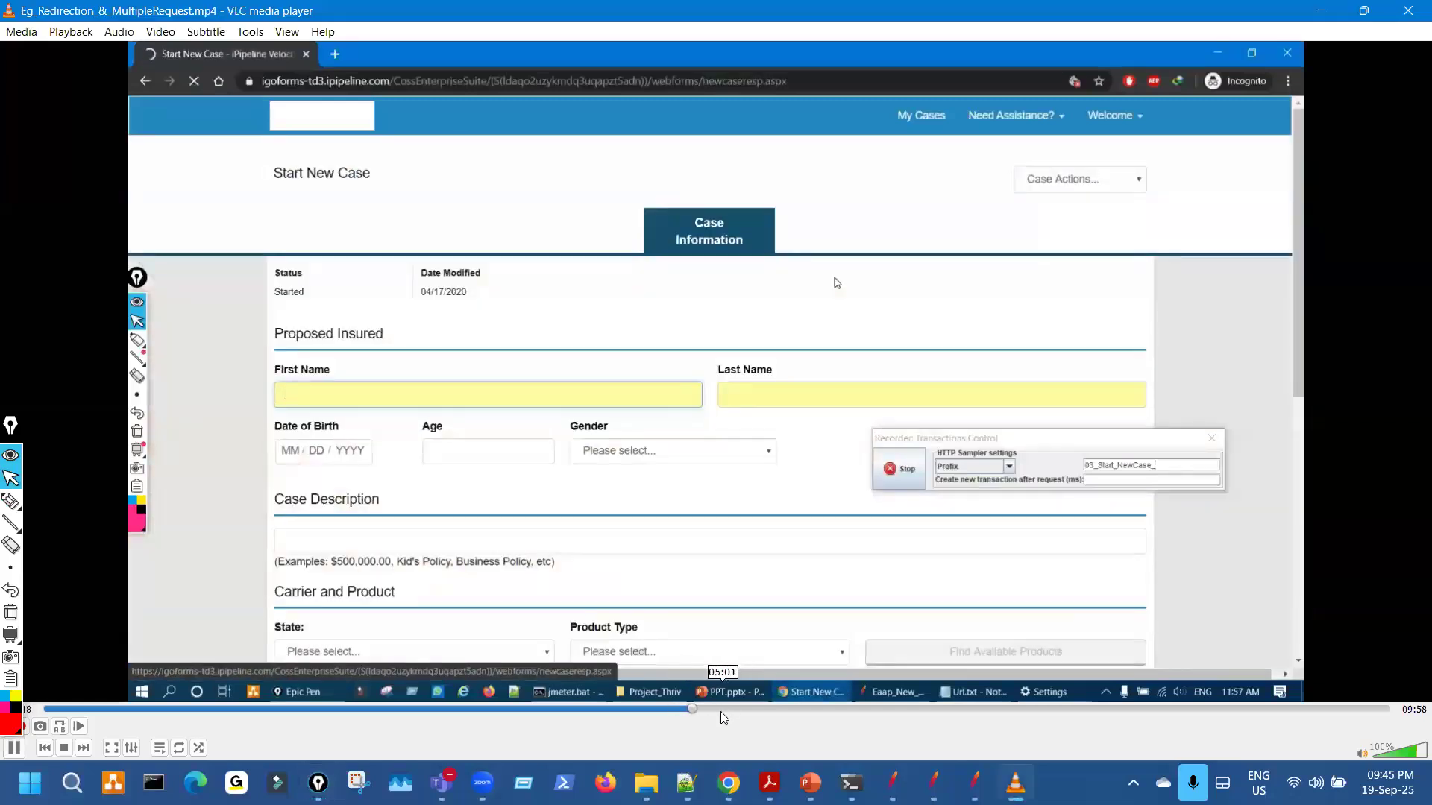
click(661, 709)
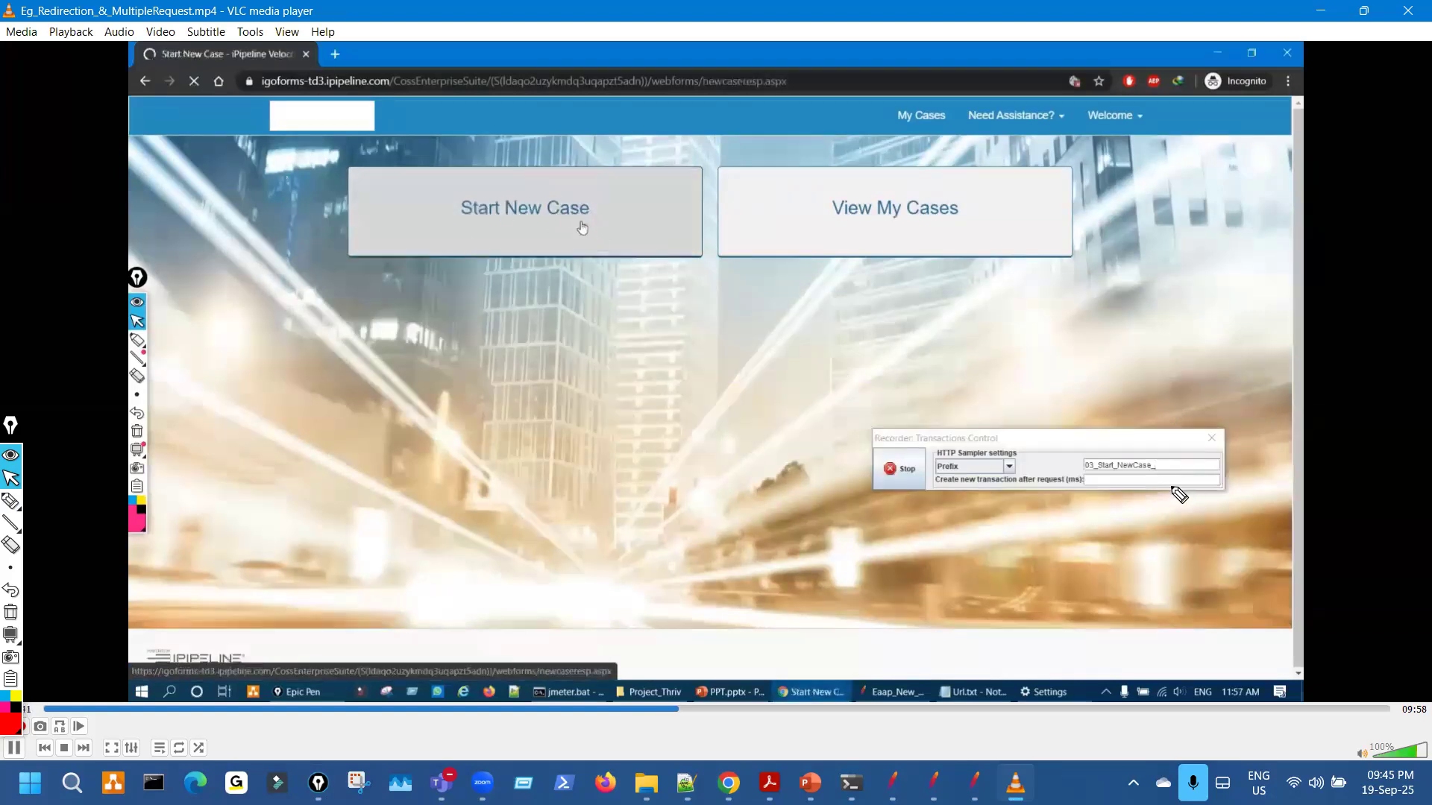
drag(1193, 417, 1135, 452)
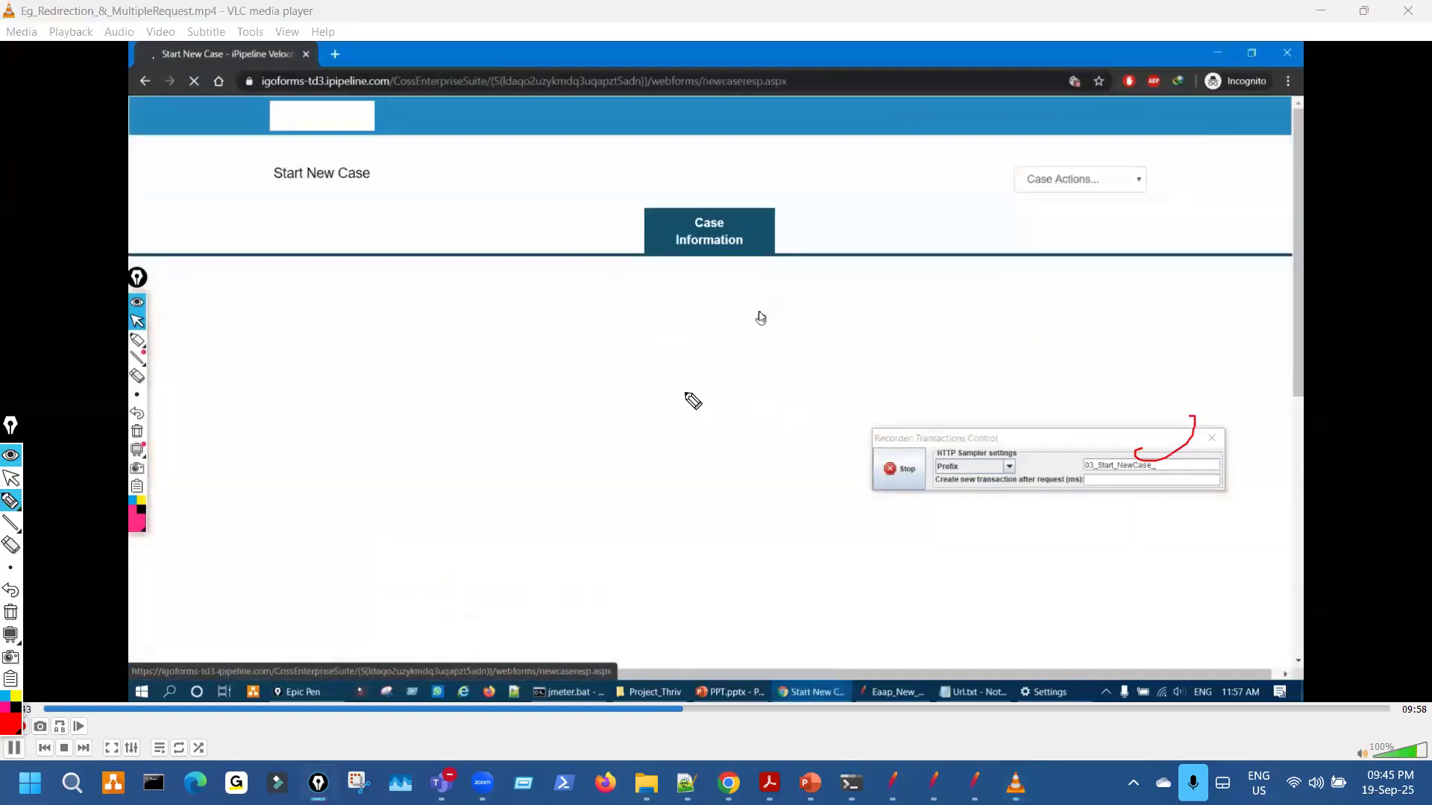
key(ctrl+F1)
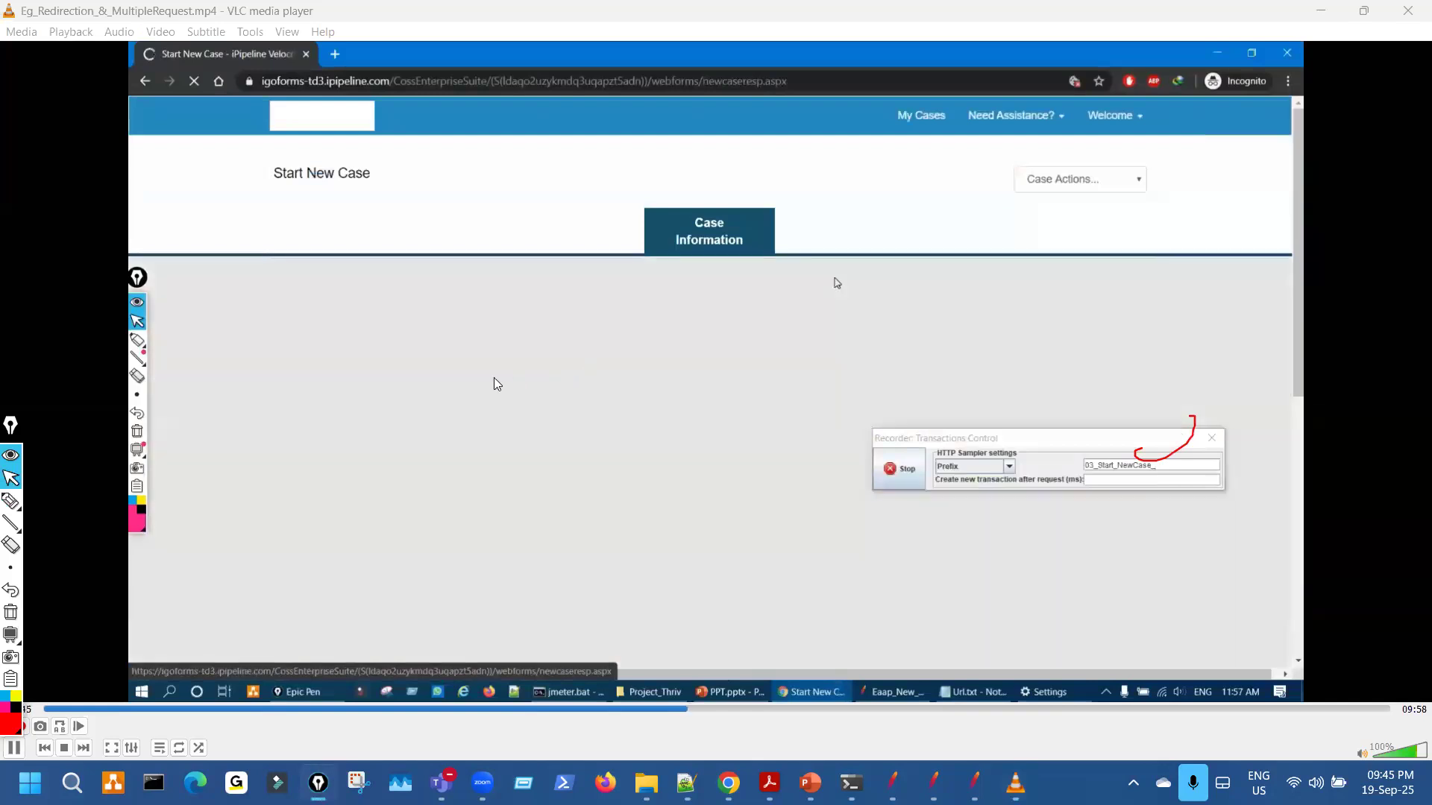
key(ctrl+F1)
drag(411, 410, 493, 387)
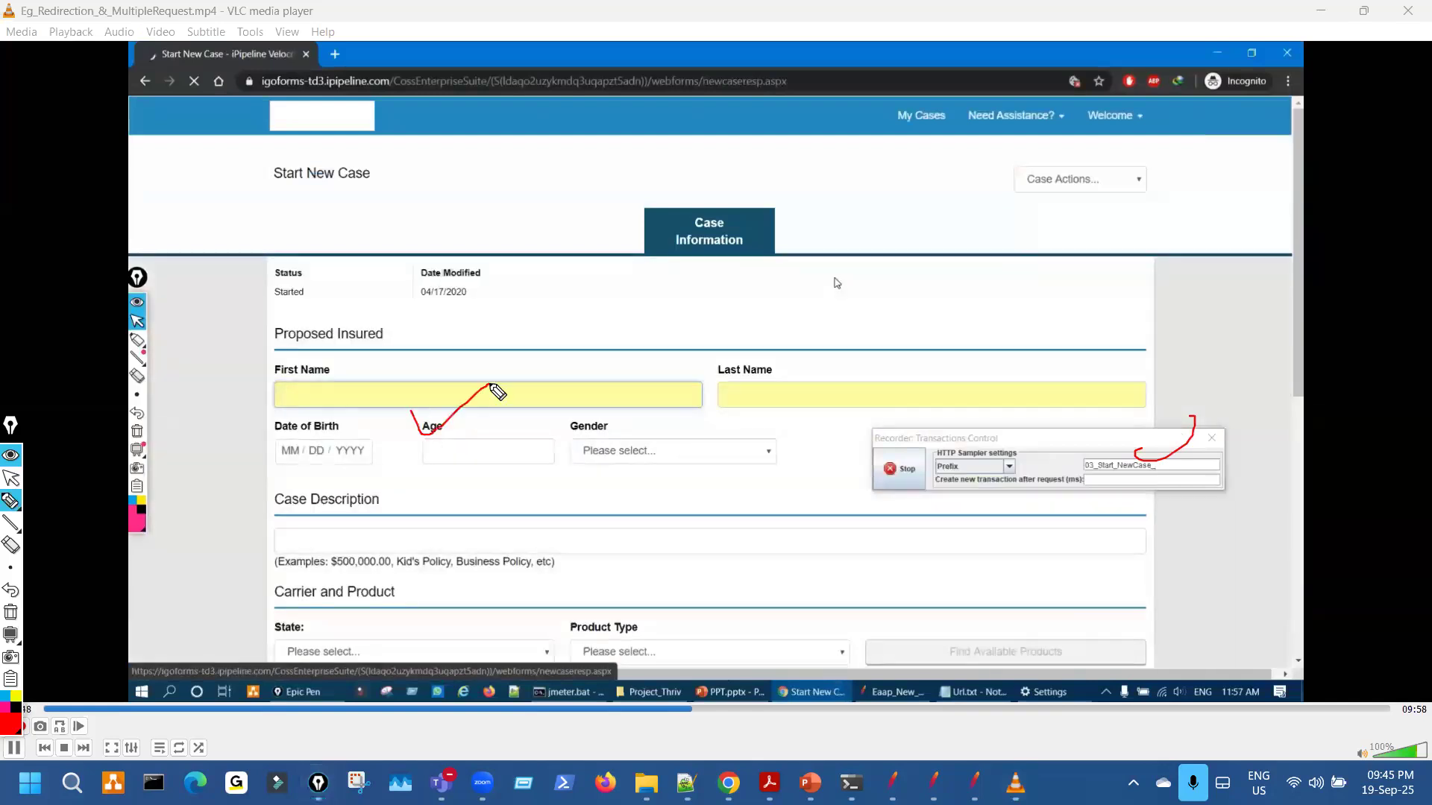
drag(630, 411, 699, 402)
key(ctrl+F2)
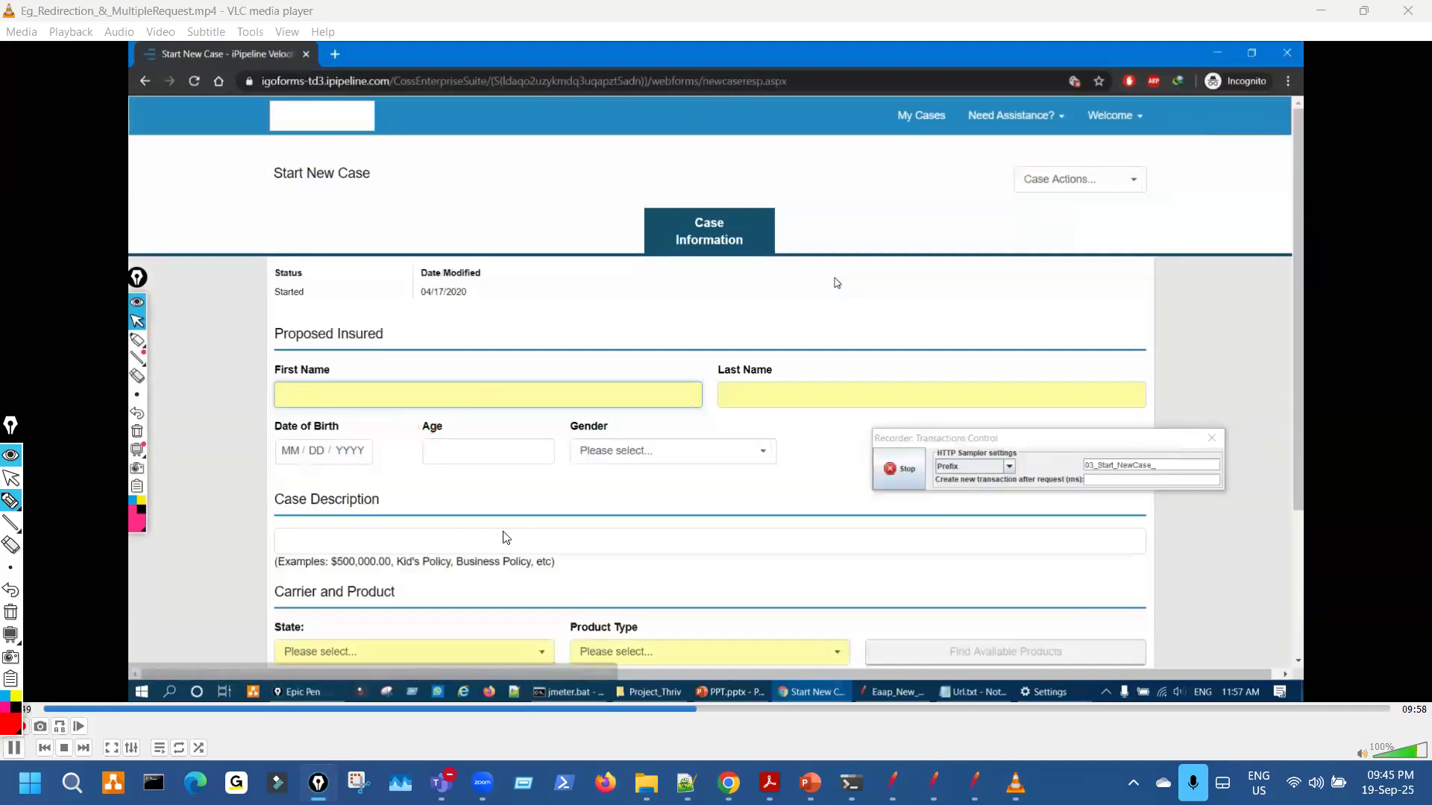
Skip to about 5:12, where the fourth transaction is named, and circle the recorder's transaction name field.
key(ctrl+F1)
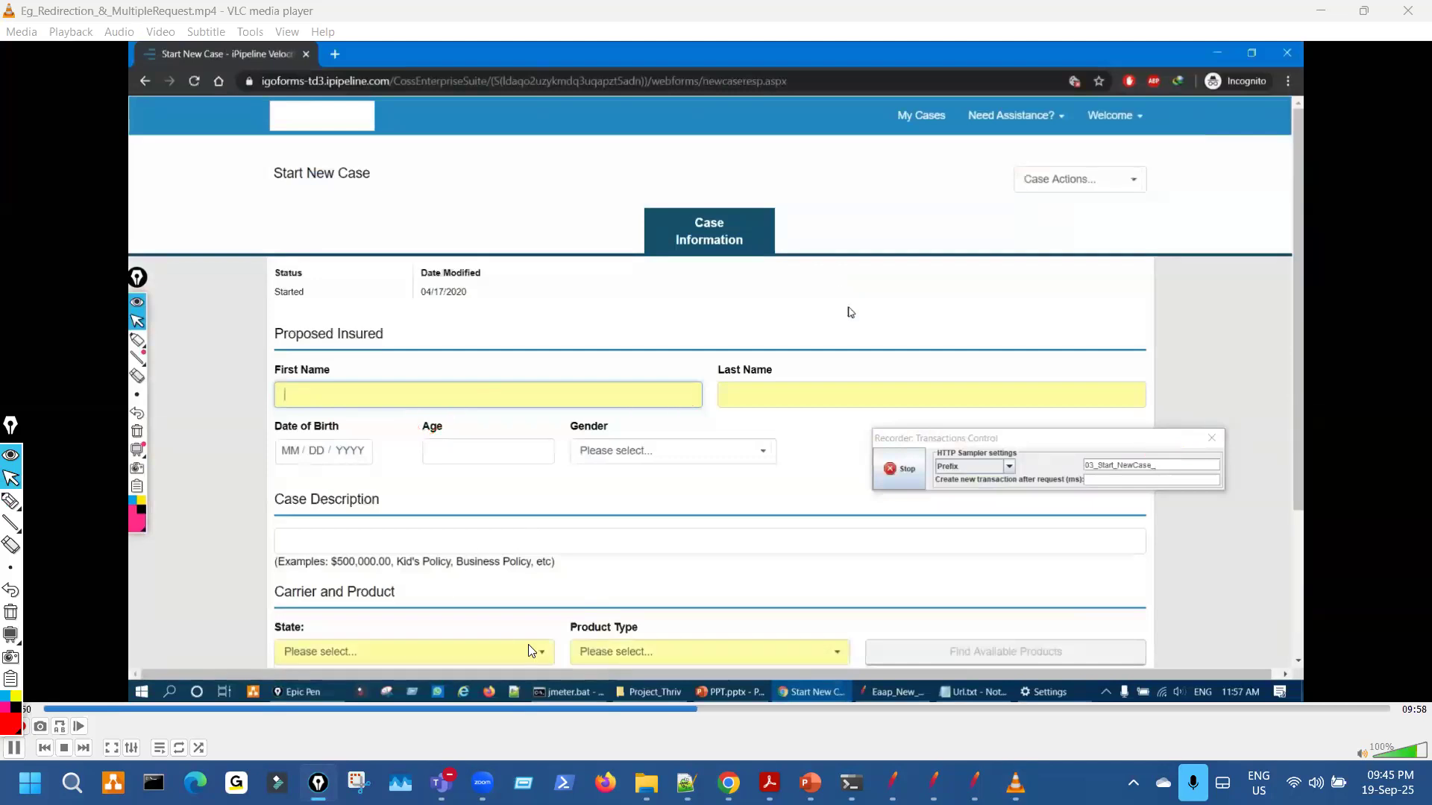
click(742, 712)
key(ctrl+F3)
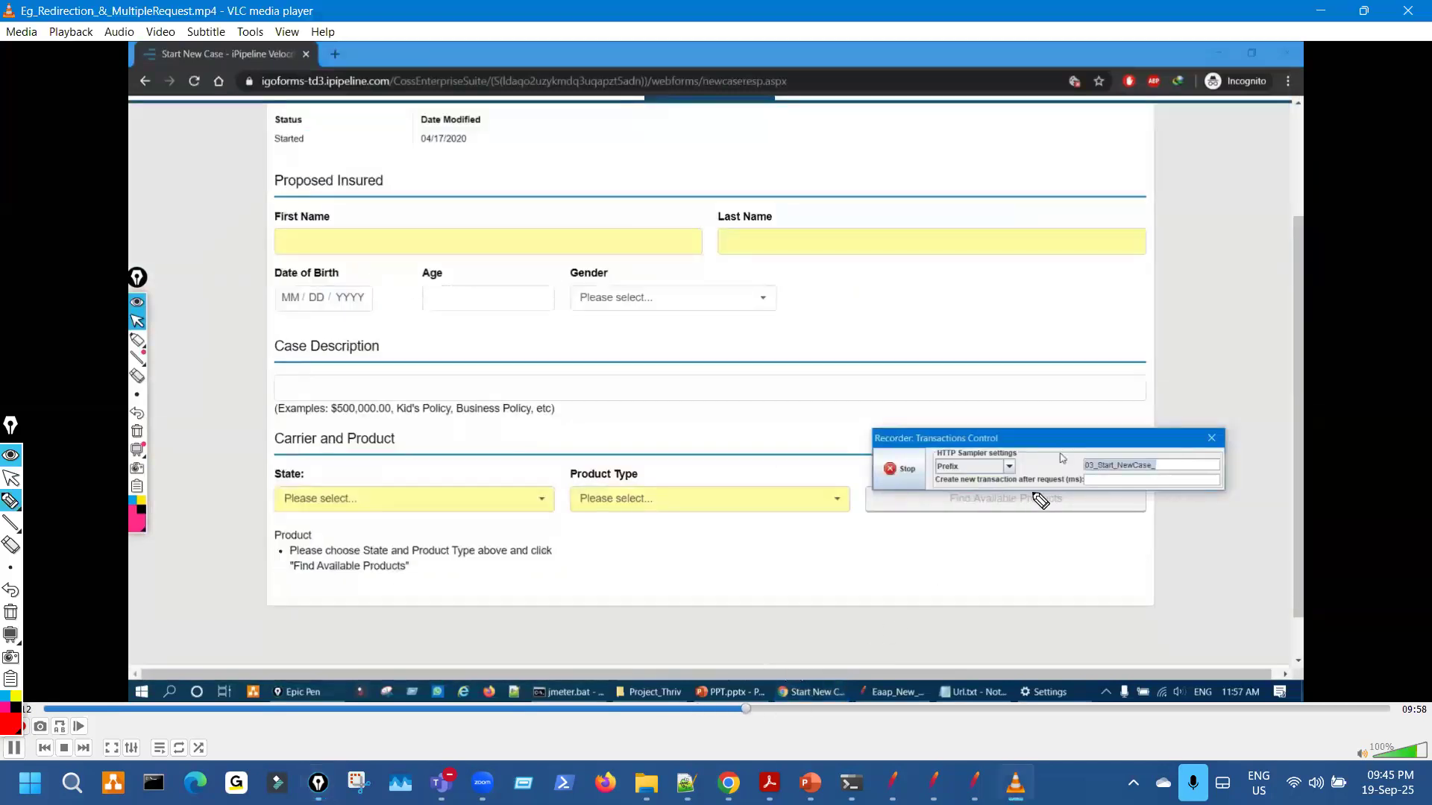
mouse_move(1135, 398)
mouse_down()
mouse_move(1108, 486)
mouse_move(1152, 447)
mouse_up()
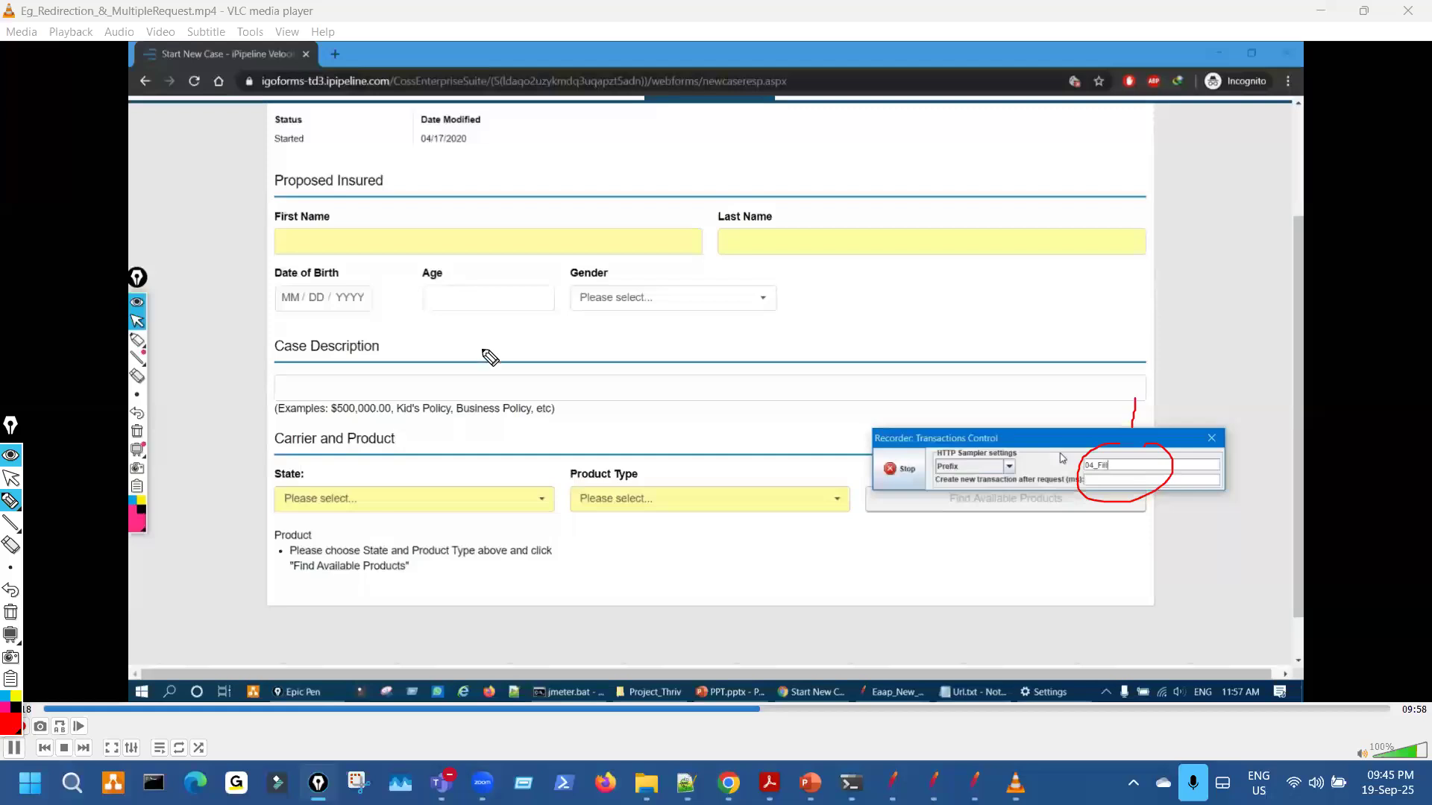
Skip ahead through the form filling to the Find Available Products action at about 6:27.
key(ctrl+shift+1)
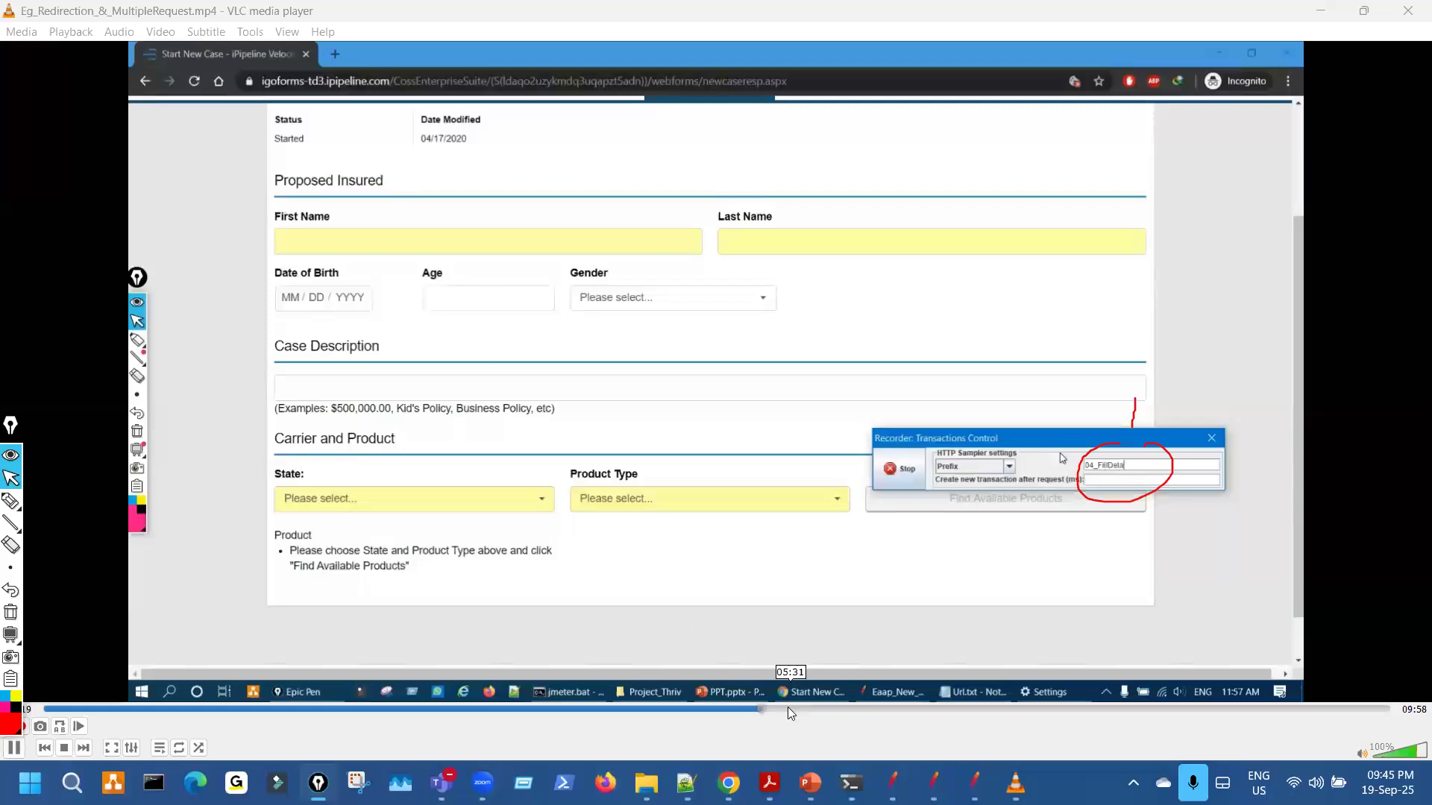
click(787, 706)
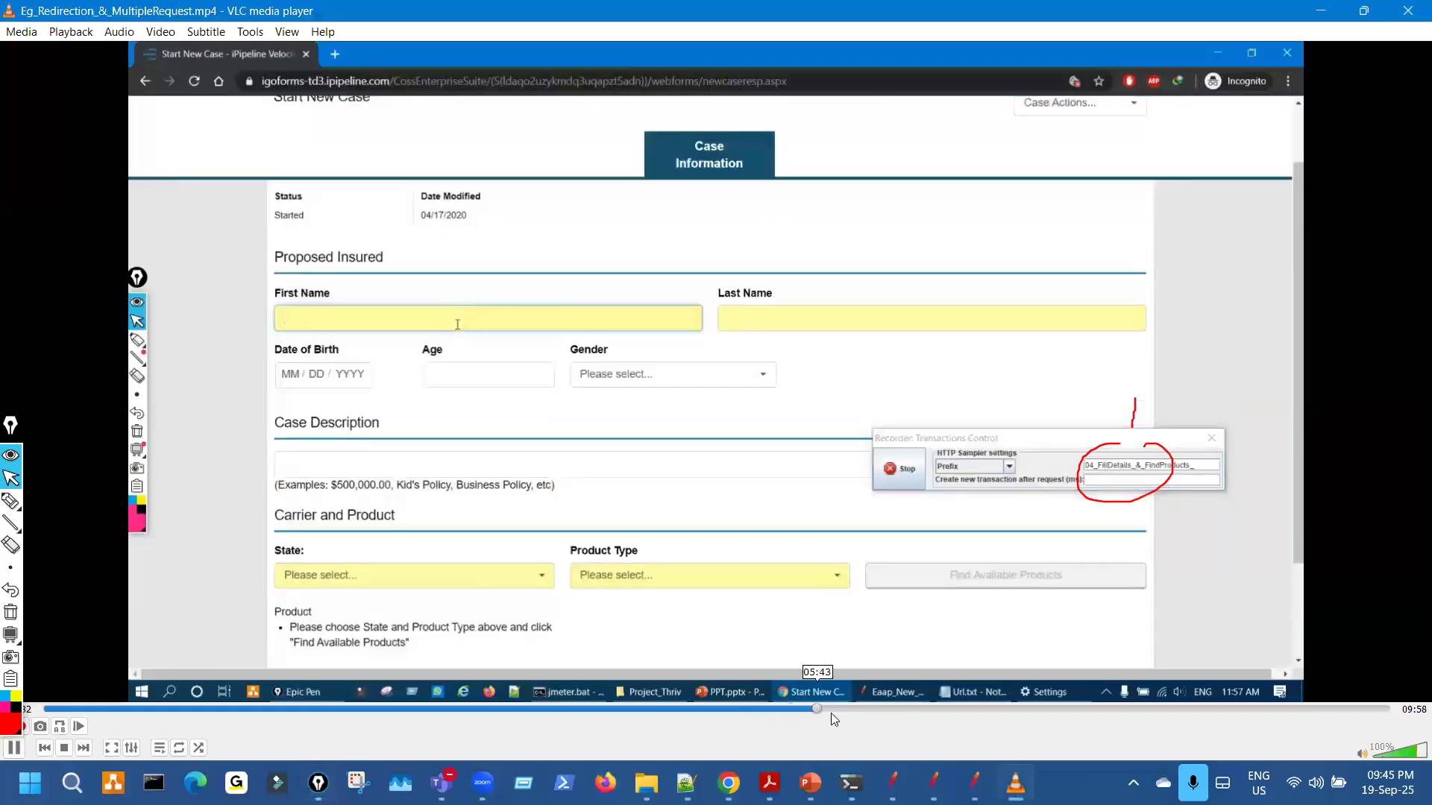
click(871, 712)
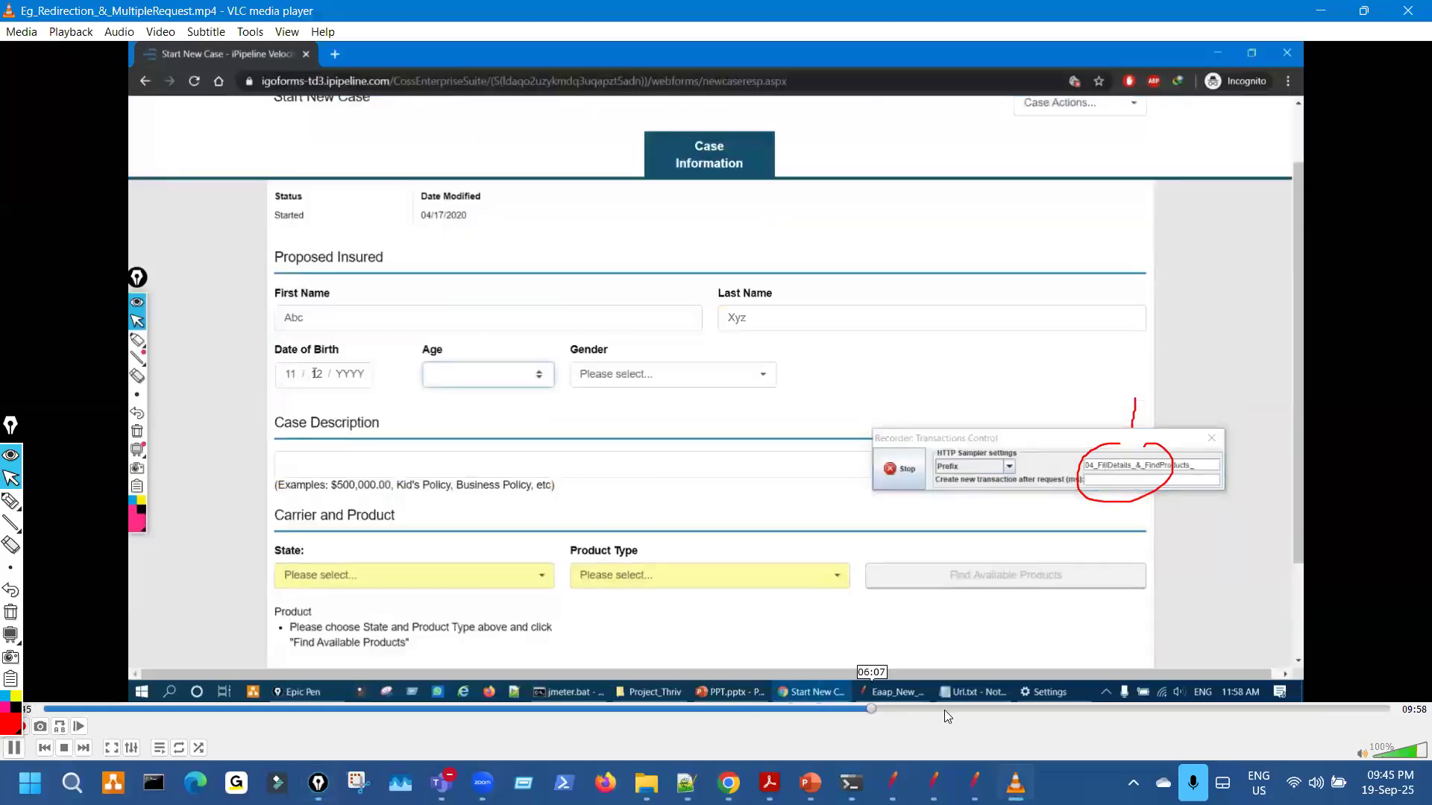
key(ctrl+shift+2)
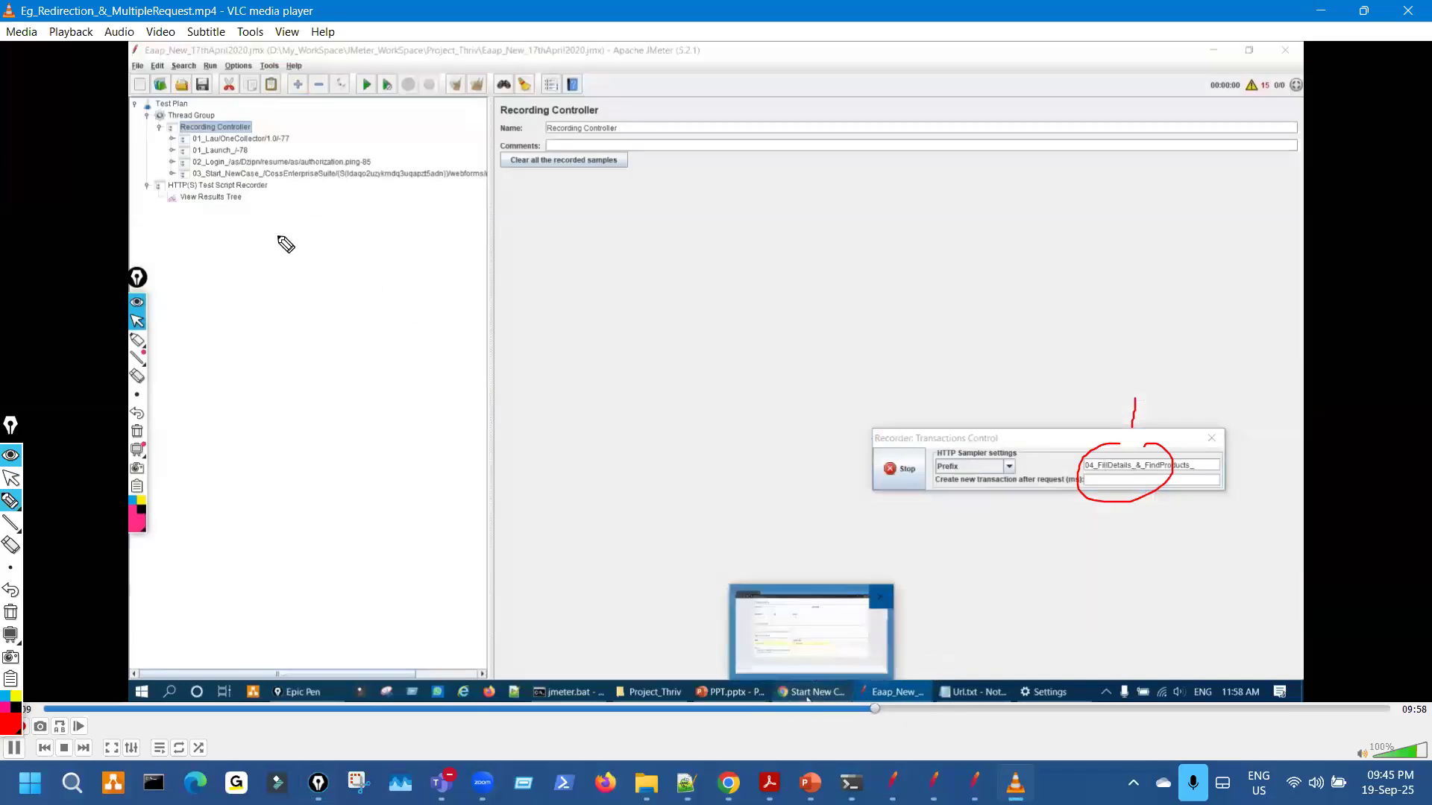
key(ctrl+shift+1)
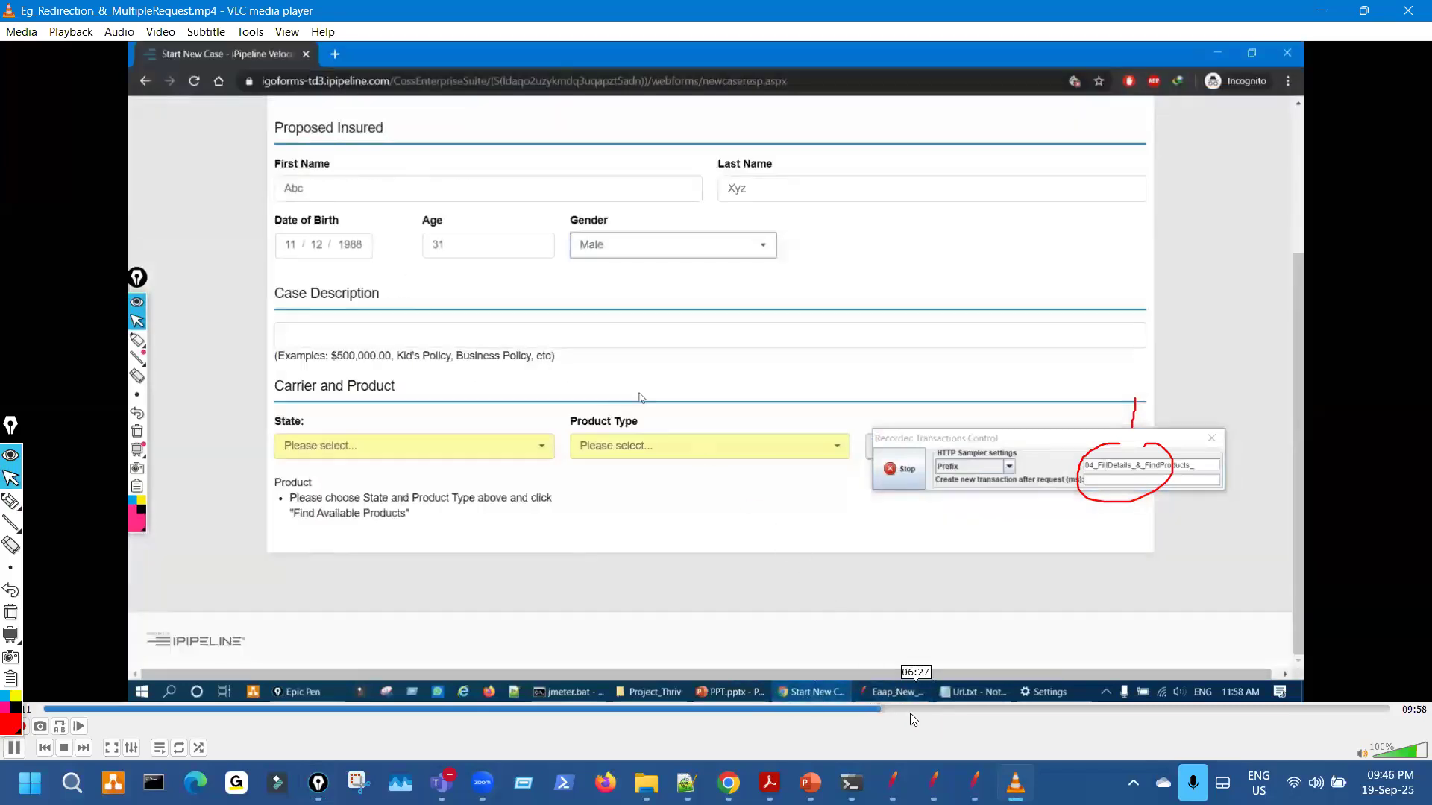
click(918, 708)
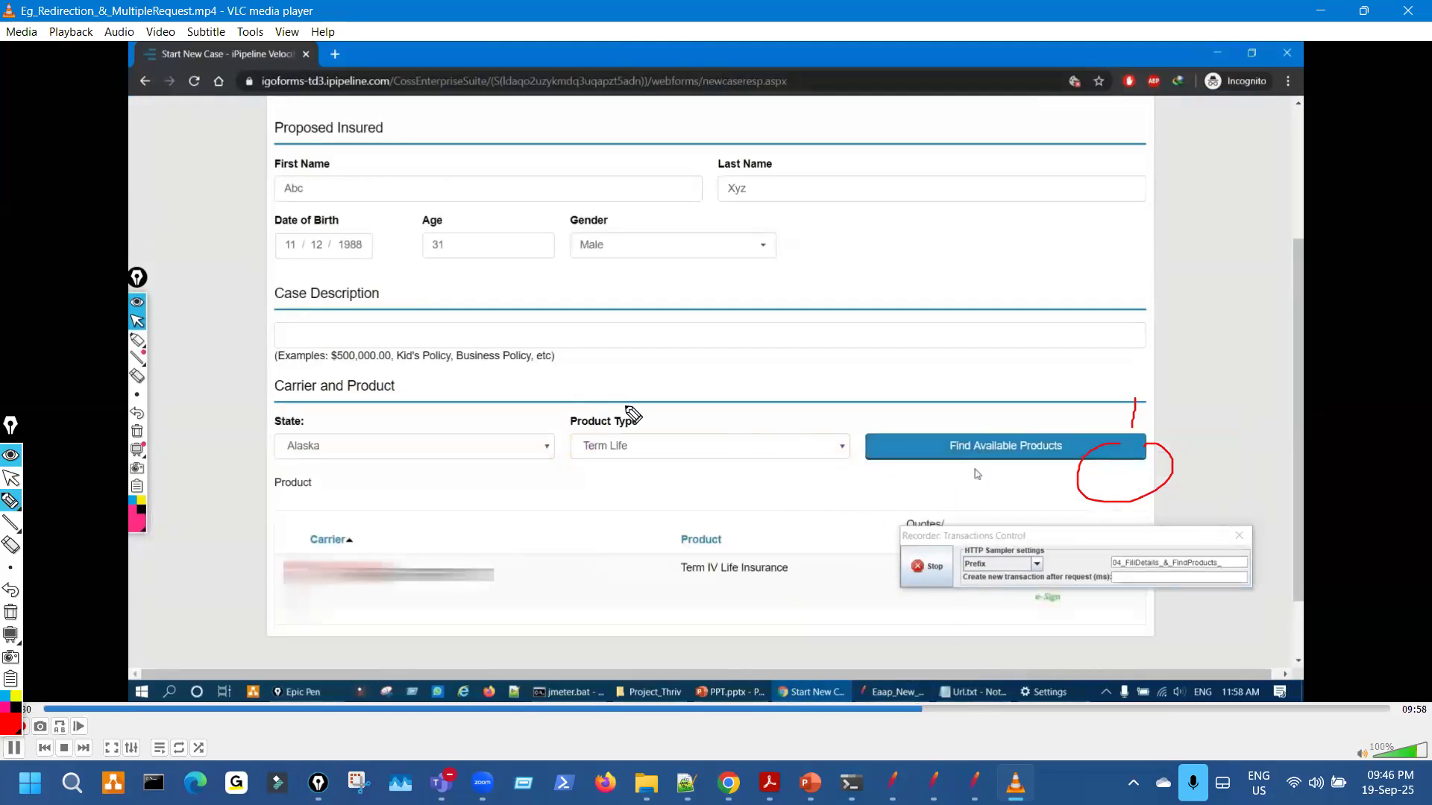
Annotate the filled-in case details, the Find Available Products button, and the product listing.
drag(438, 287, 526, 298)
drag(1001, 419, 1016, 449)
drag(511, 595, 604, 549)
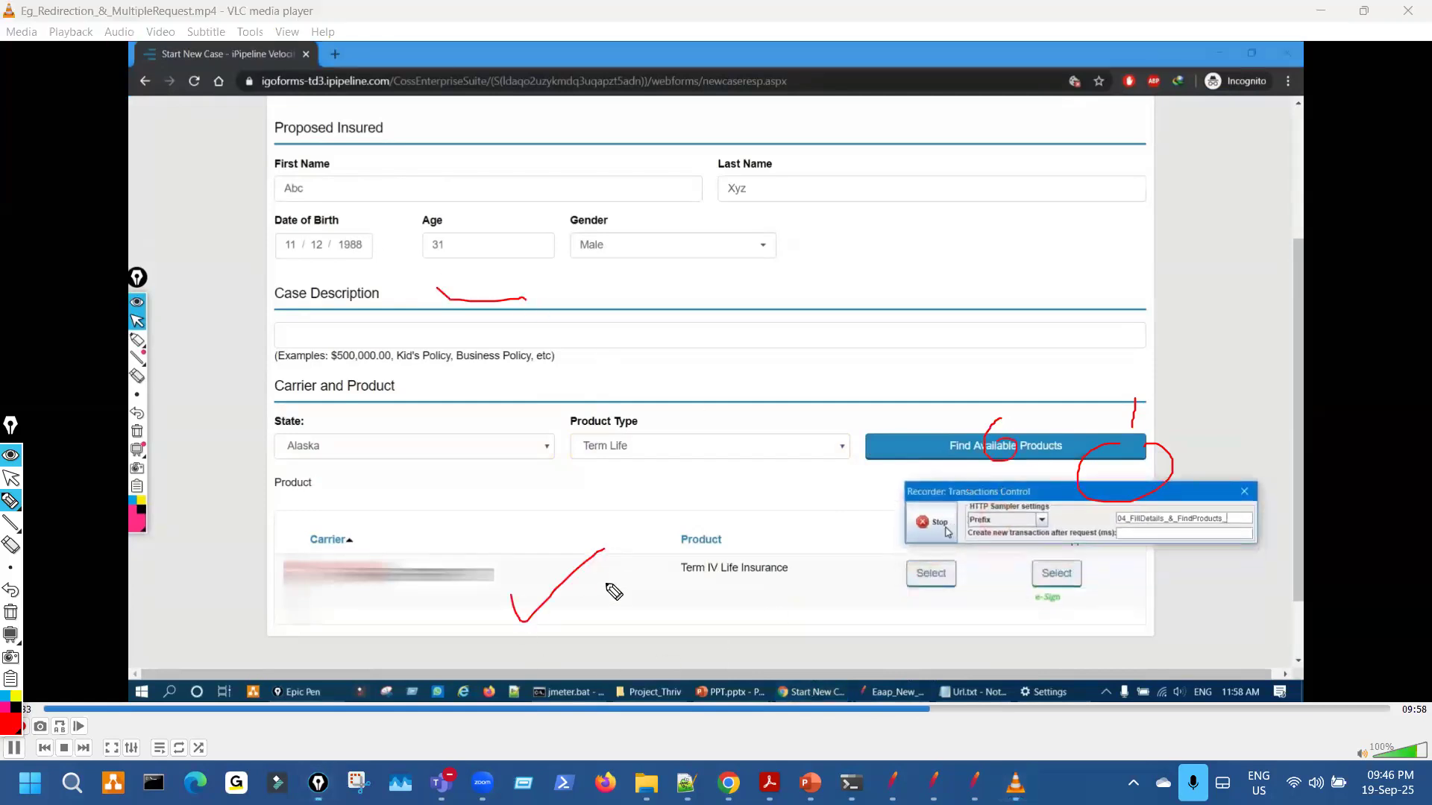
Skip ahead to the recorded JMeter script and tick the 04_FillDetails_&_FindProducts_ transaction.
click(966, 709)
click(983, 708)
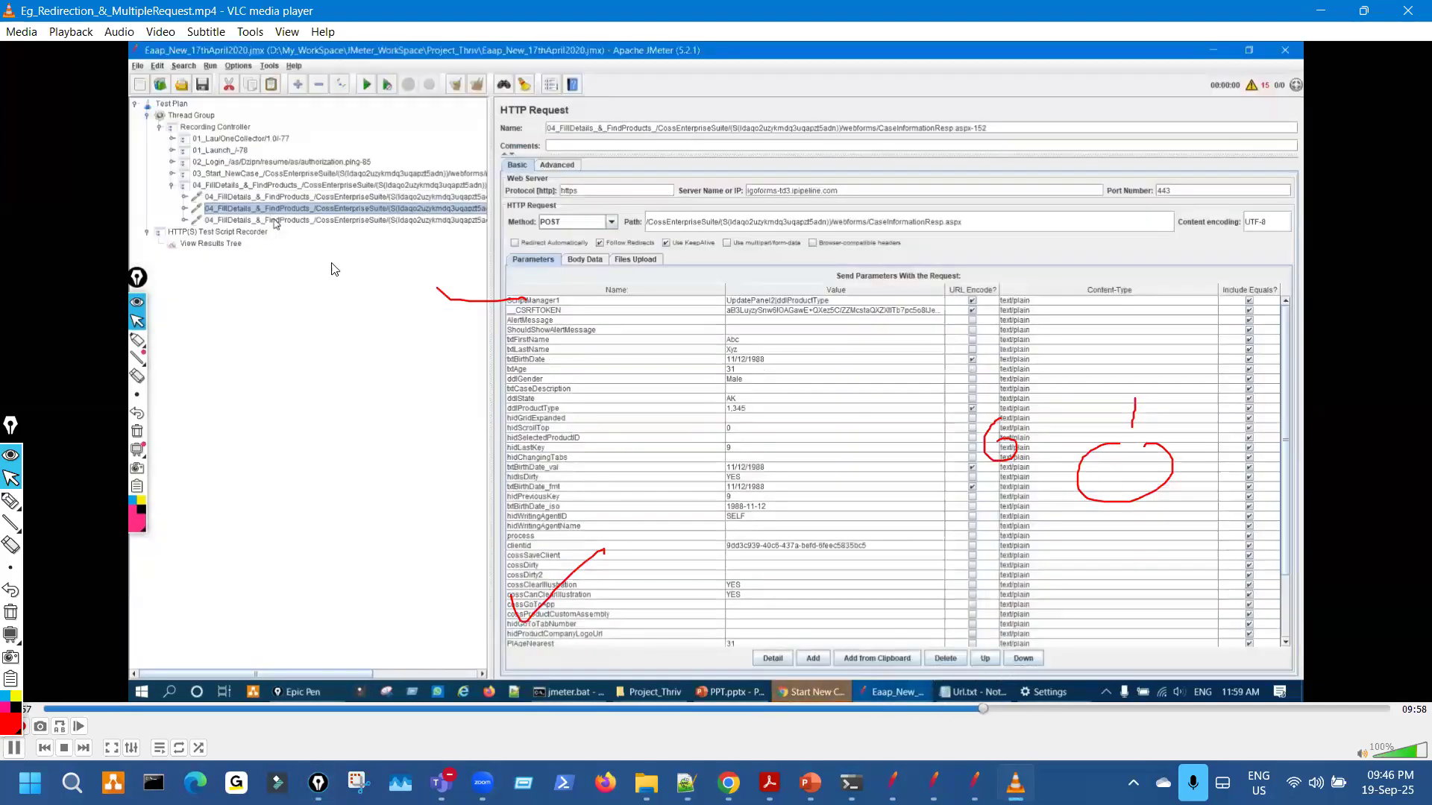
key(ctrl+shift+p)
drag(257, 196, 287, 198)
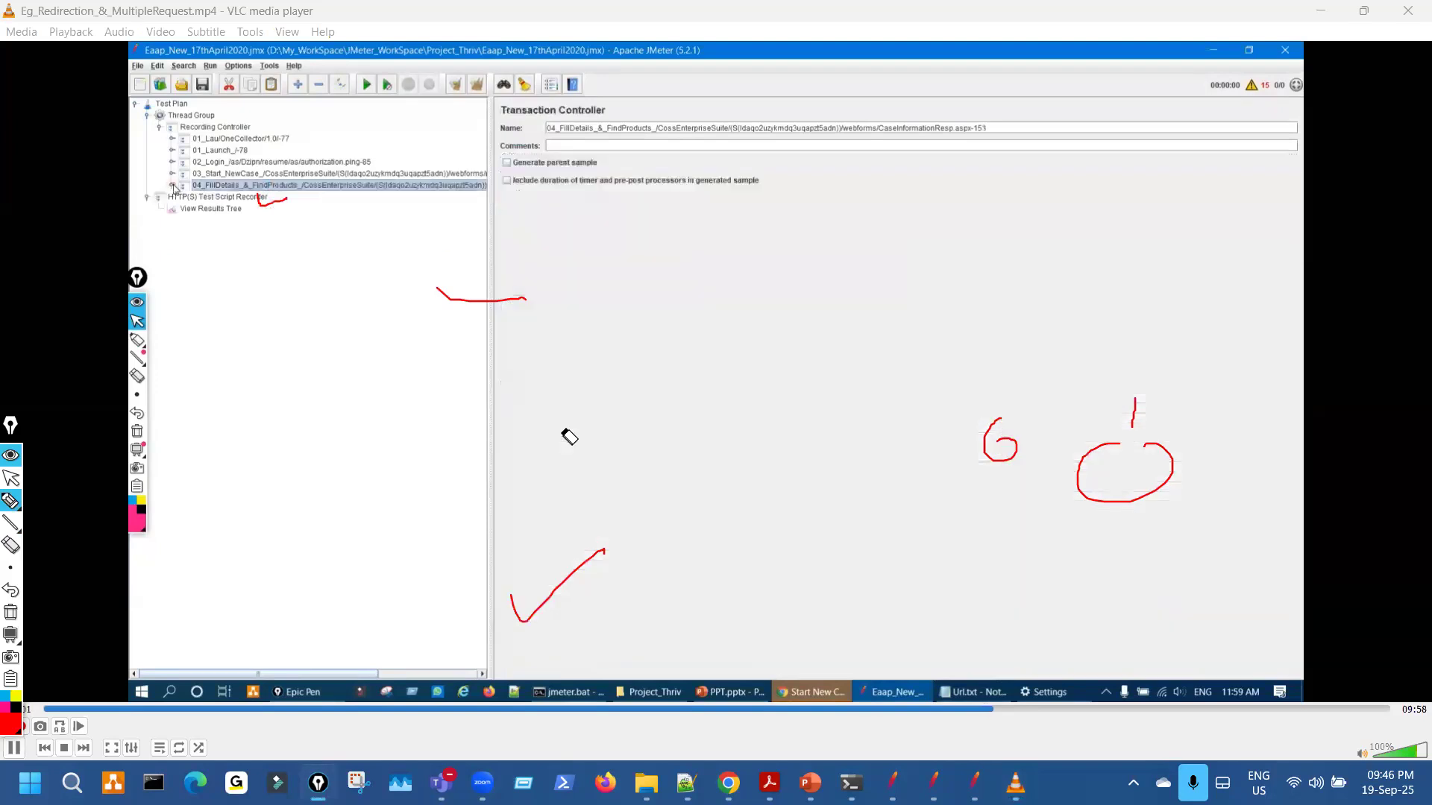
Skip through the rest of the video to review the recorded requests under 02_Login and 03_Start_NewCase, up to about 9:11.
key(ctrl+shift+2)
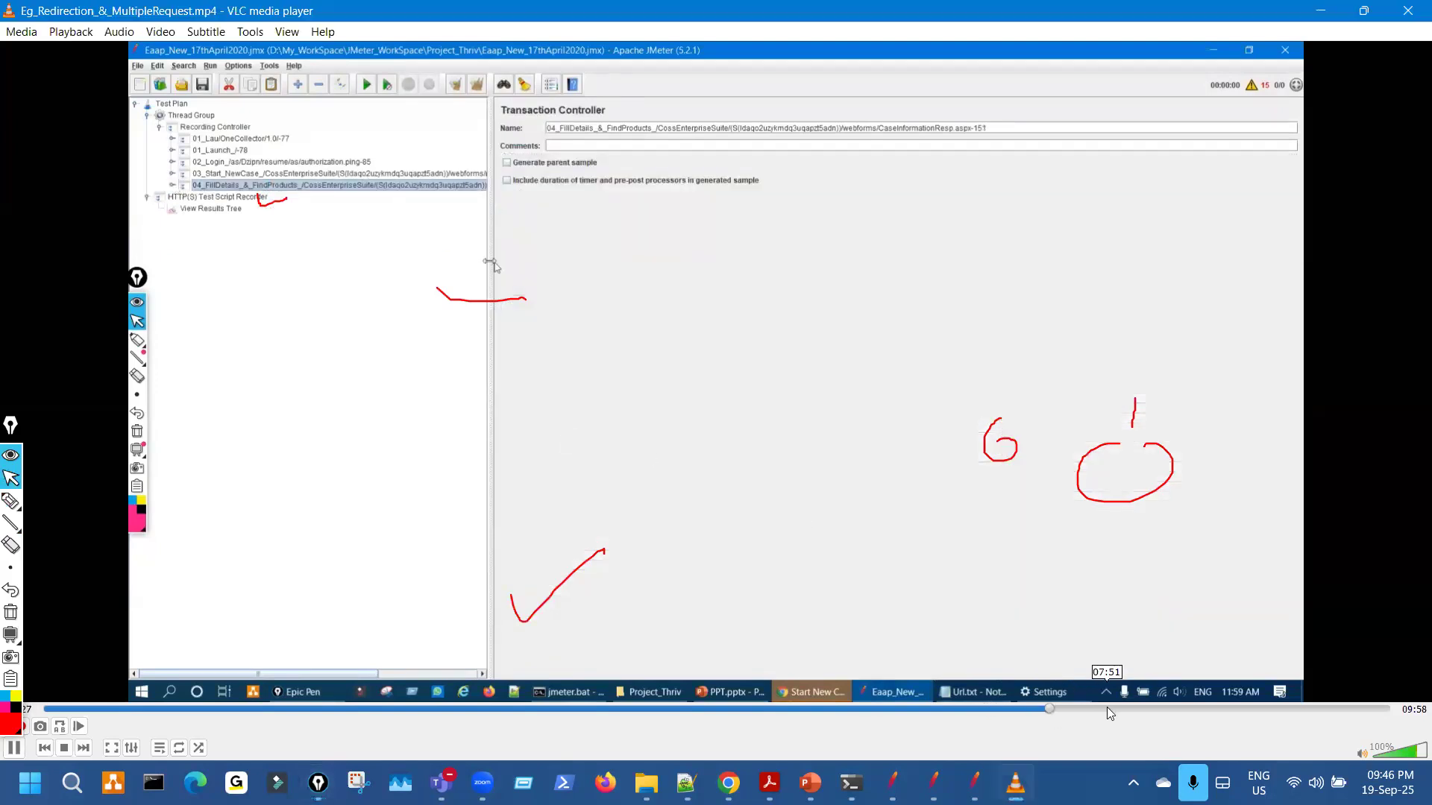
click(1168, 710)
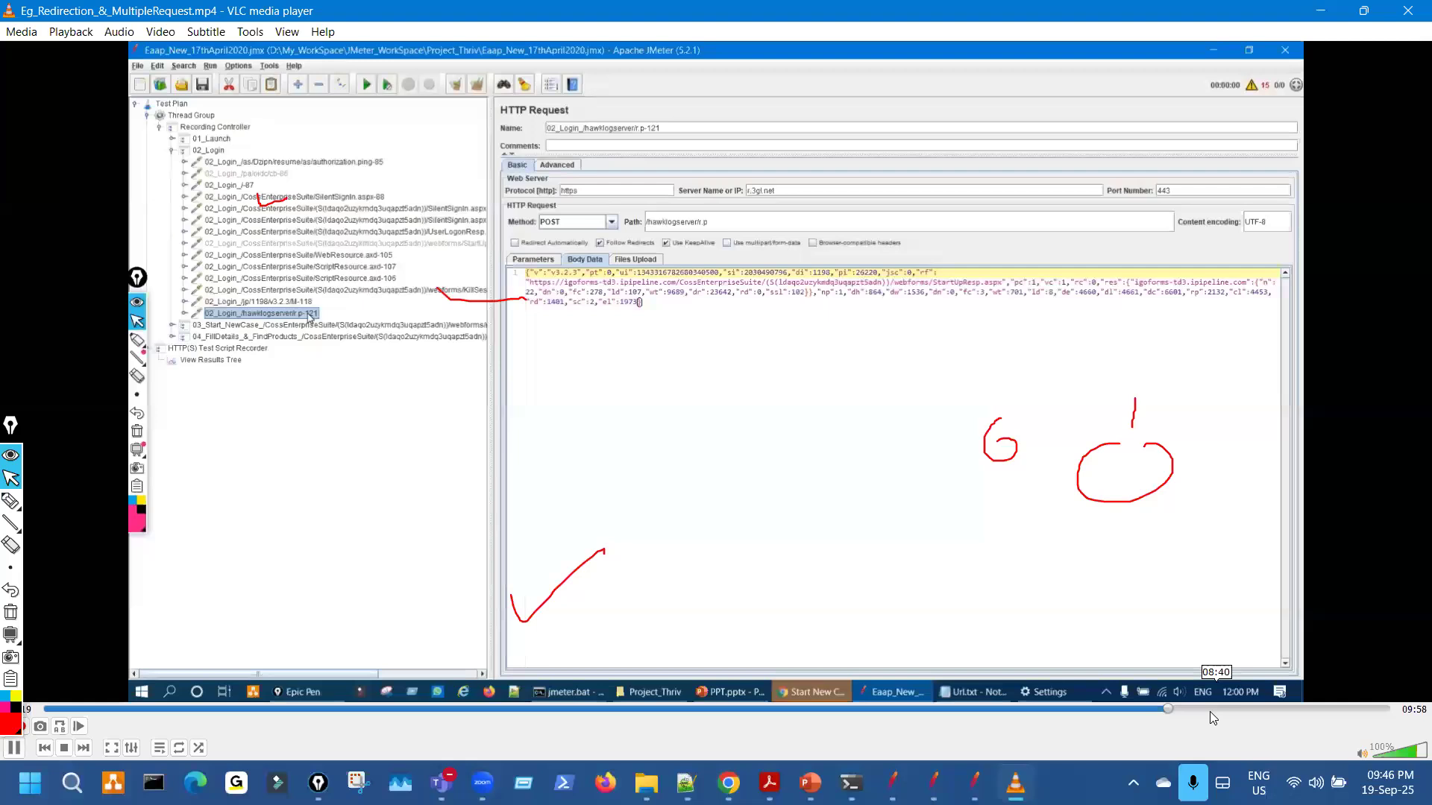
click(1210, 712)
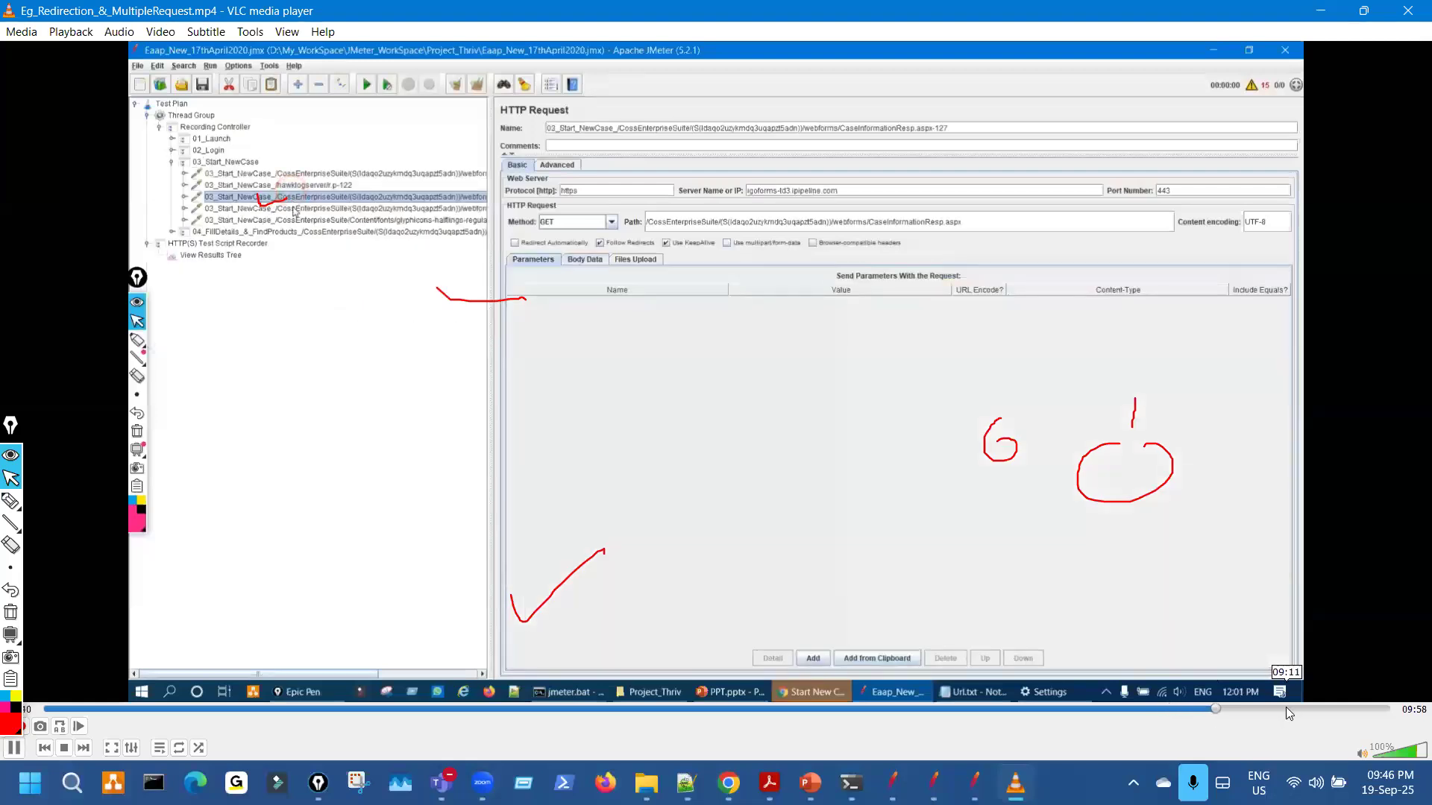
click(1285, 709)
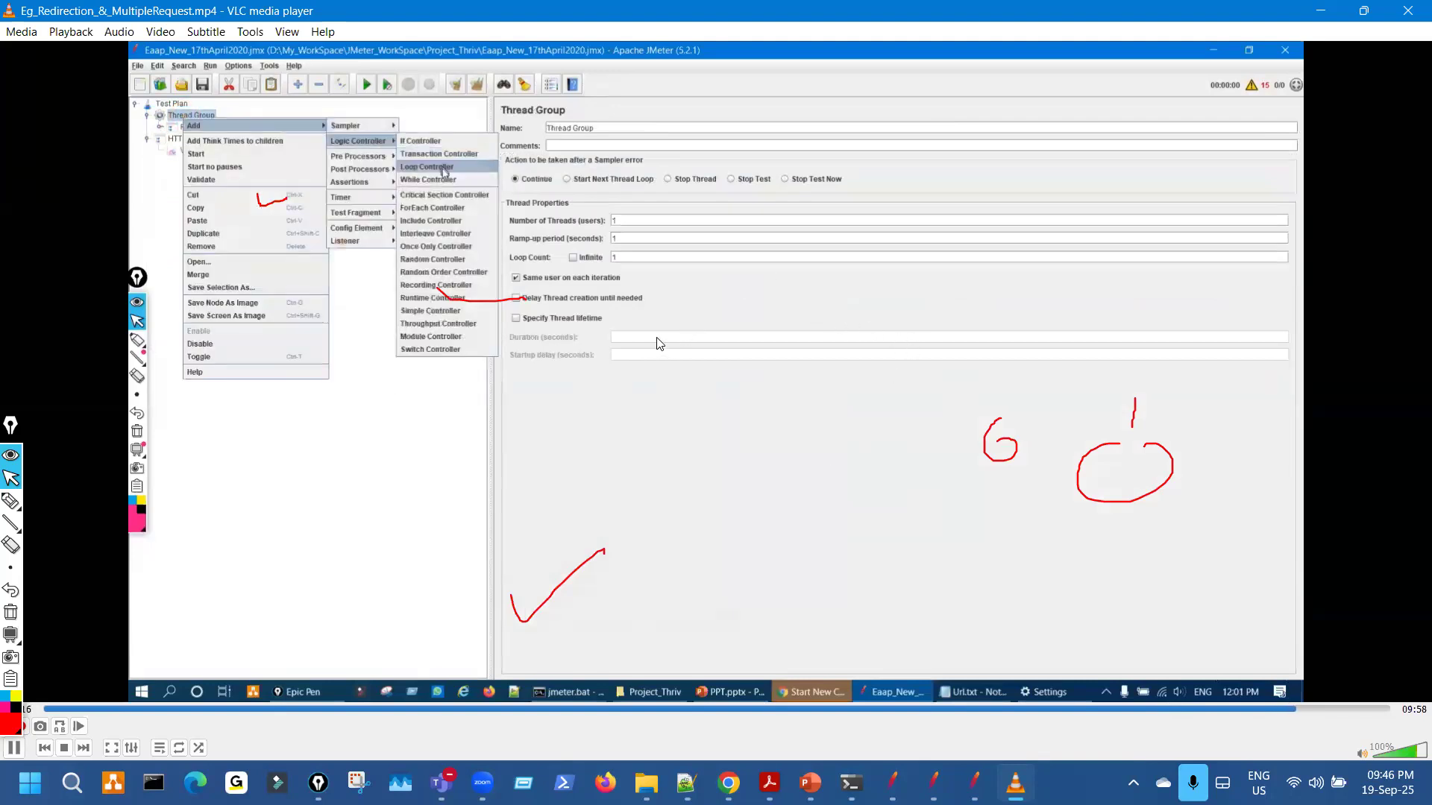
Return to the form filling at about 5:51, annotate the case form, and replace the old marks with a new circle.
click(858, 708)
click(835, 708)
key(ctrl+shift+3)
drag(417, 398, 573, 412)
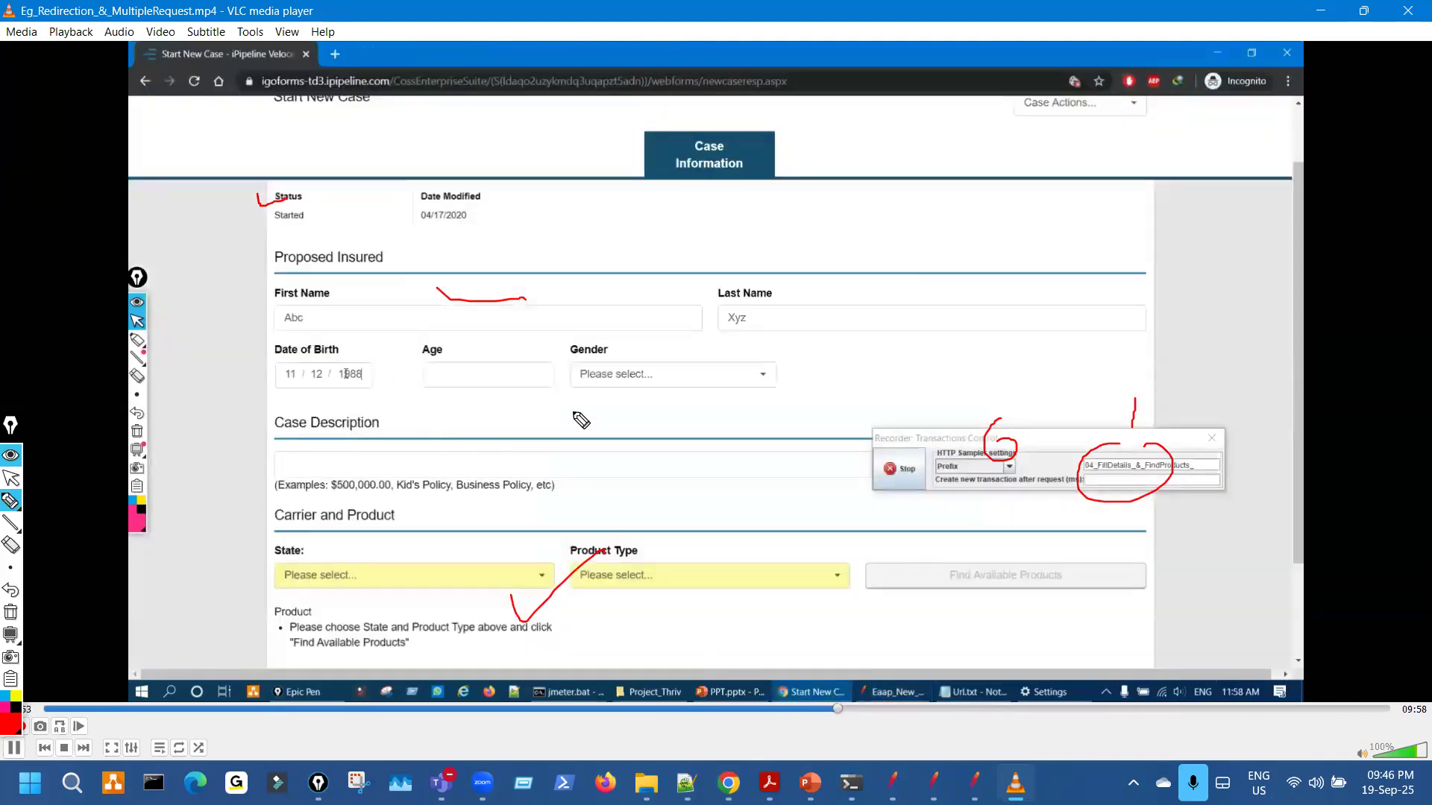
key(ctrl+shift+7)
mouse_move(960, 565)
mouse_down()
mouse_move(990, 583)
mouse_move(968, 565)
mouse_up()
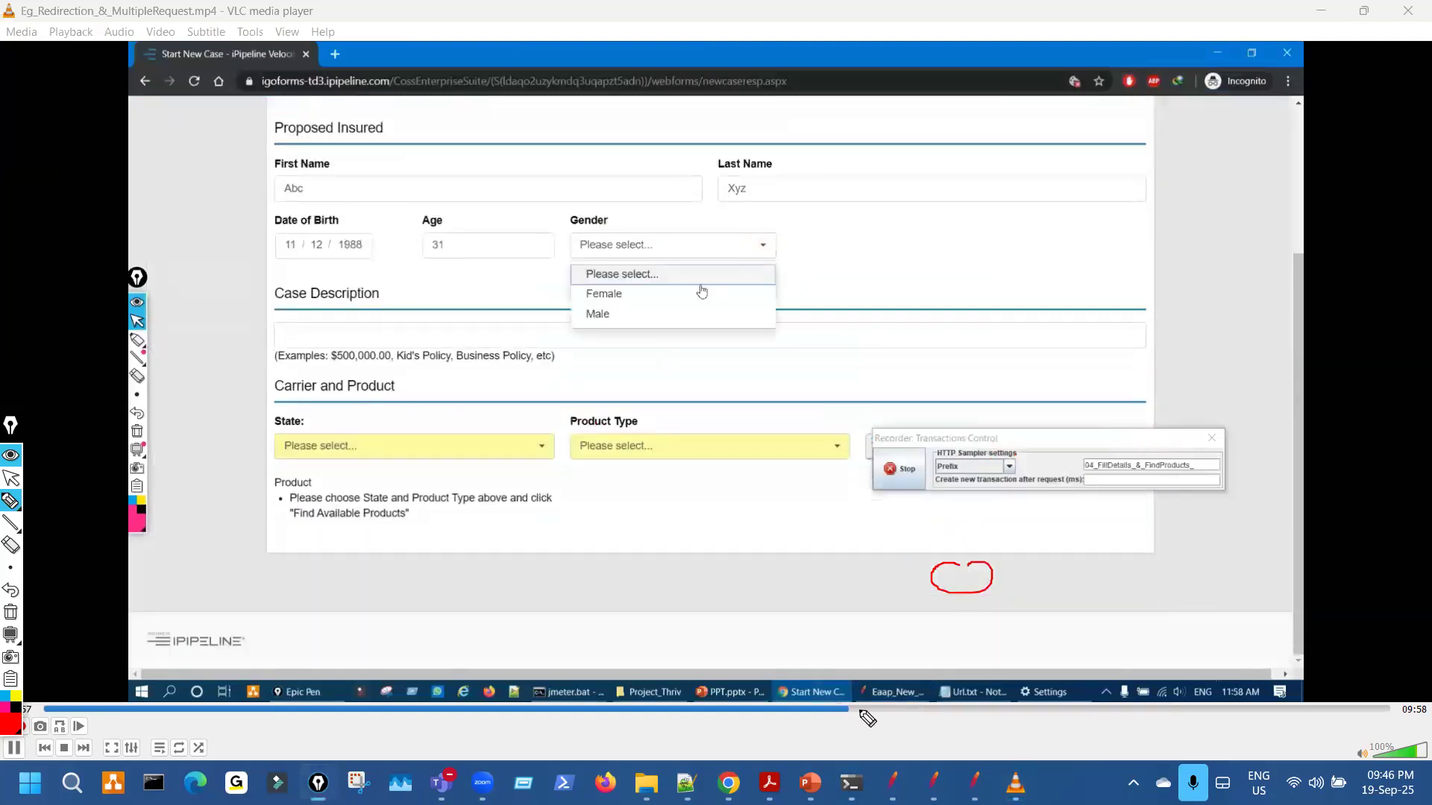
Rewind to about 5:40, mark the Gender field and the Find Available Products button, and clear the annotations.
key(ctrl+shift+1)
click(809, 708)
key(ctrl+shift+3)
drag(670, 347, 730, 377)
mouse_move(927, 553)
mouse_down()
mouse_move(918, 589)
mouse_move(1041, 553)
mouse_up()
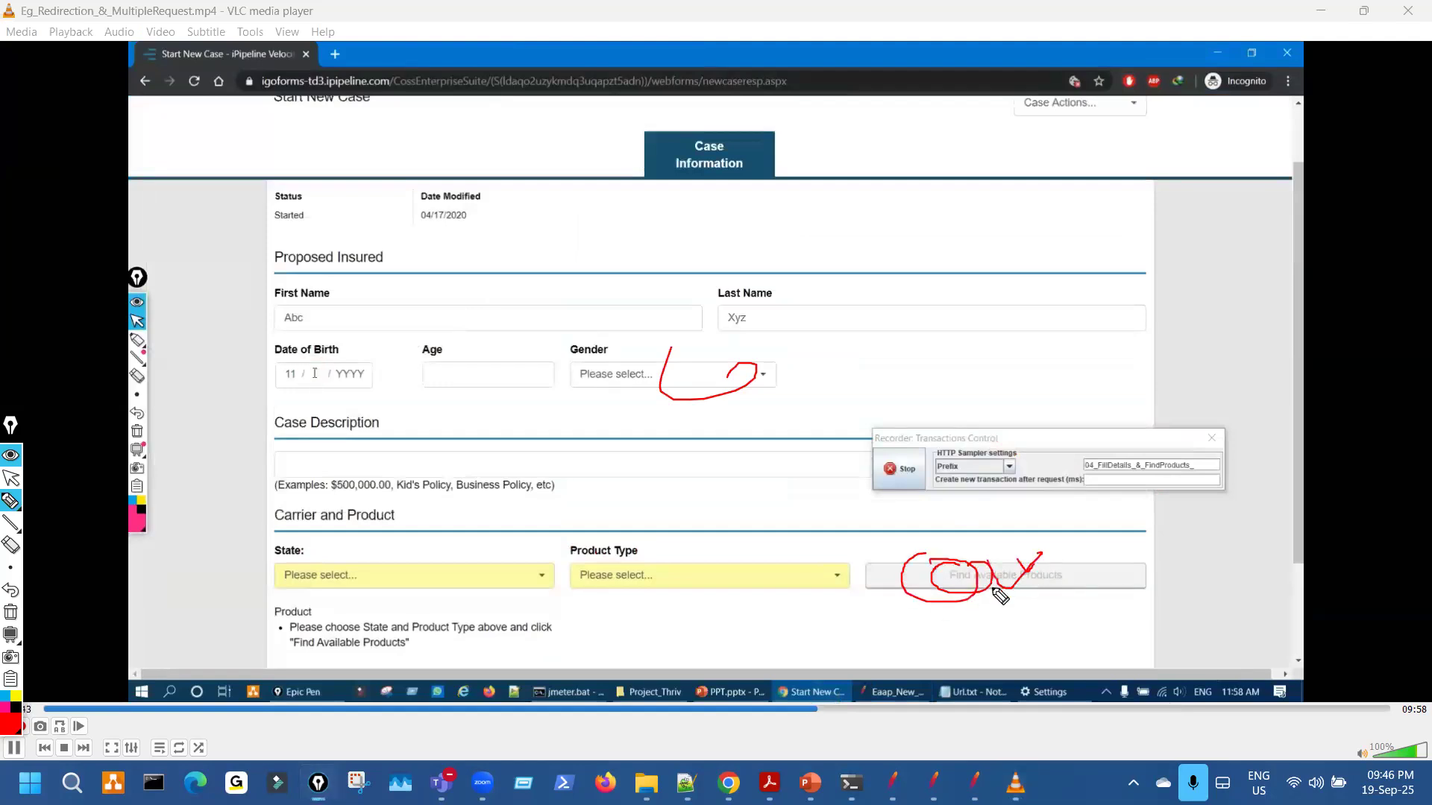
mouse_move(434, 668)
mouse_down()
mouse_move(464, 666)
mouse_move(451, 662)
mouse_up()
key(ctrl+shift+7)
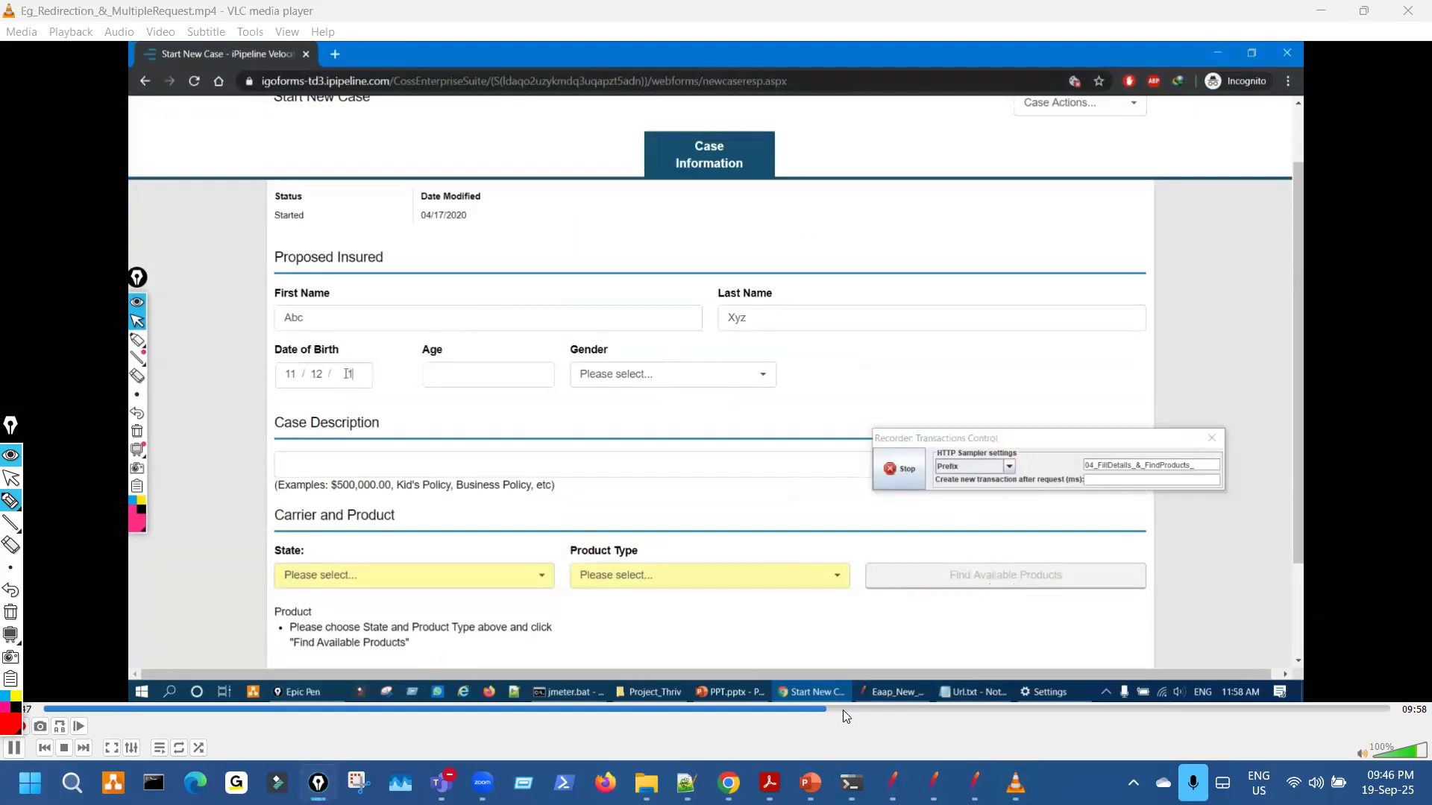
Skip to about 6:24, mark Find Available Products and the product listing it loads, and clear the annotations.
key(ctrl+shift+2)
click(844, 709)
click(906, 709)
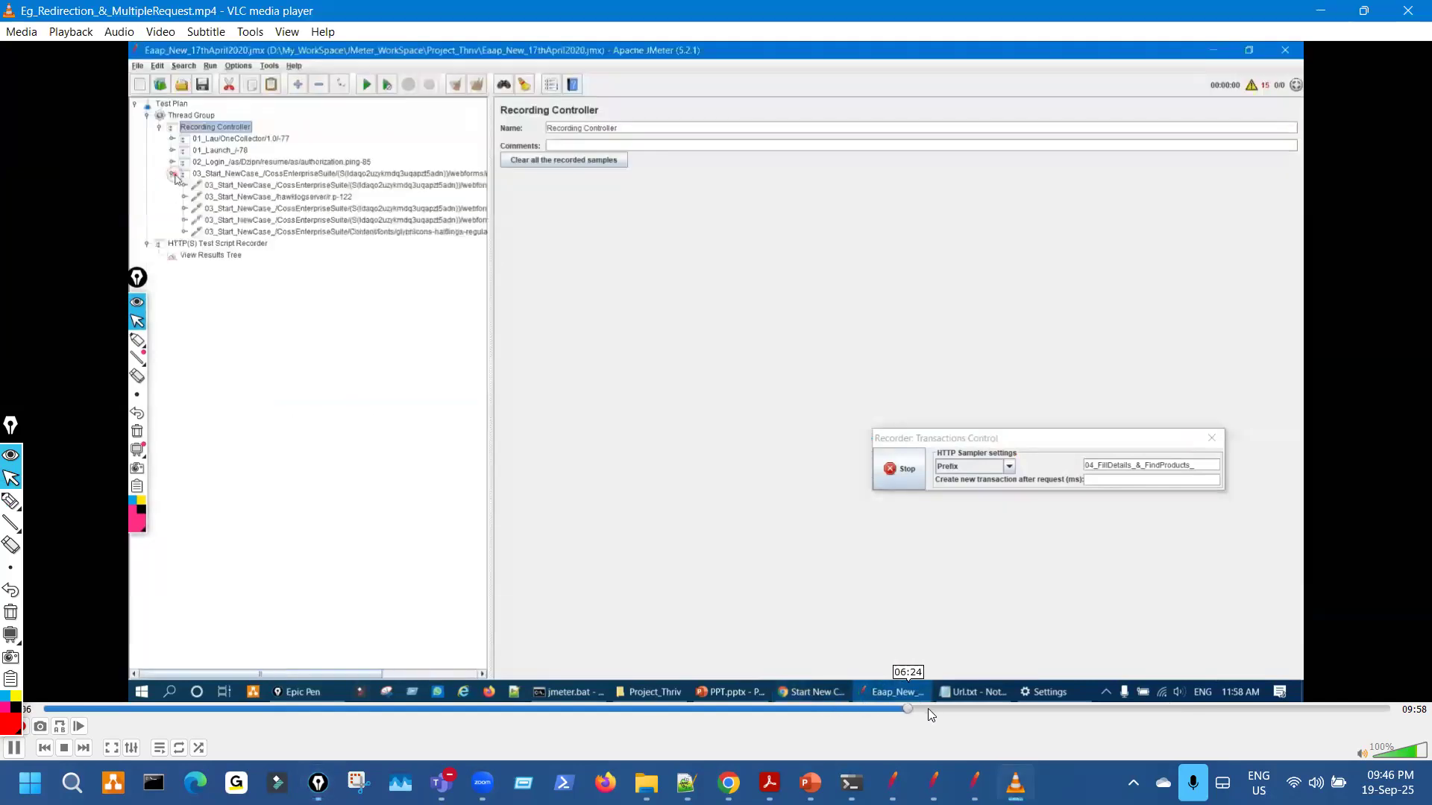
key(ctrl+shift+1)
drag(1010, 444, 1047, 435)
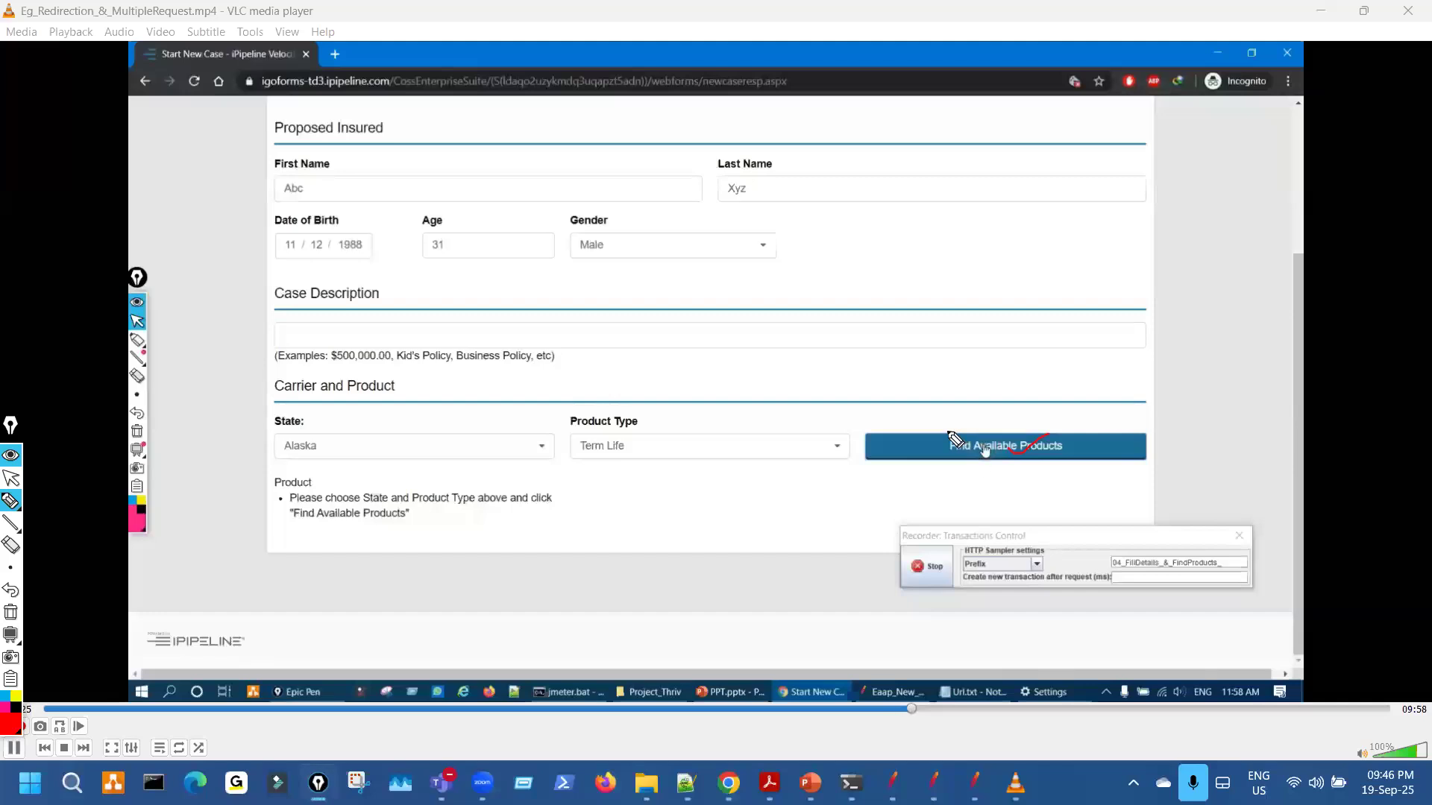
drag(947, 431, 960, 452)
drag(361, 559, 462, 566)
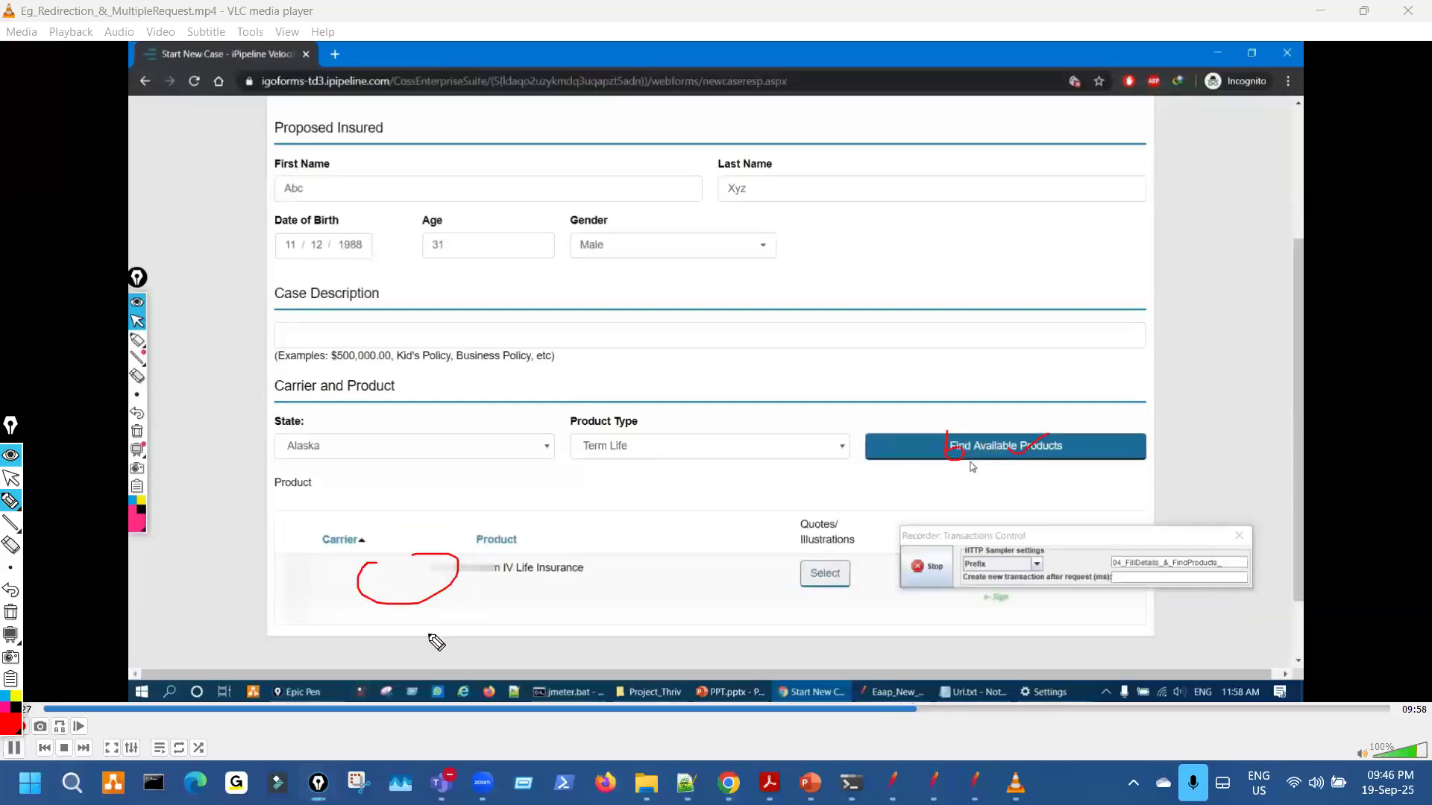
key(ctrl+shift+7)
drag(321, 596, 365, 570)
key(ctrl+shift+7)
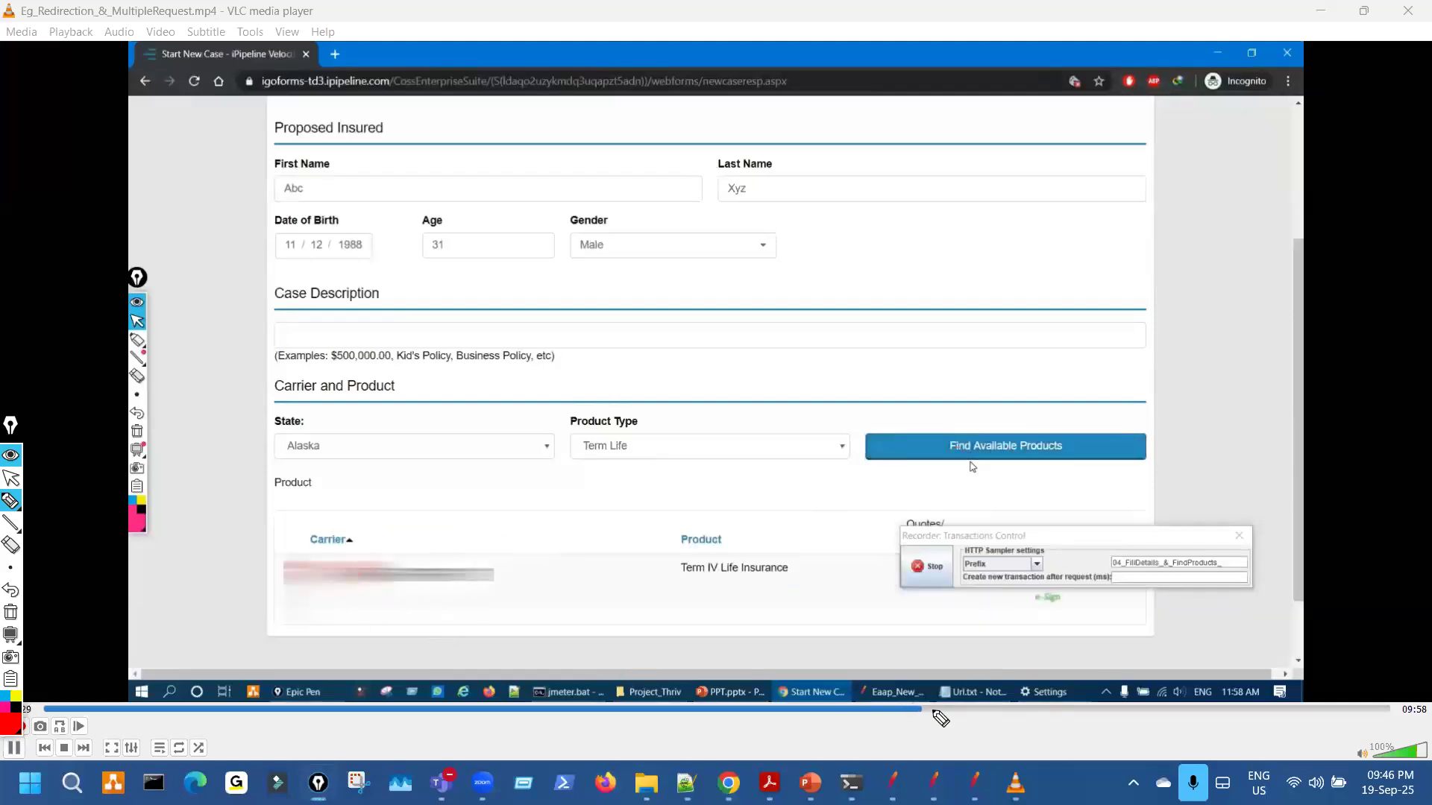
Skip the video to about 6:41, pause it, and mark the filled-in Proposed Insured and Case Description area.
key(ctrl+shift+1)
click(938, 709)
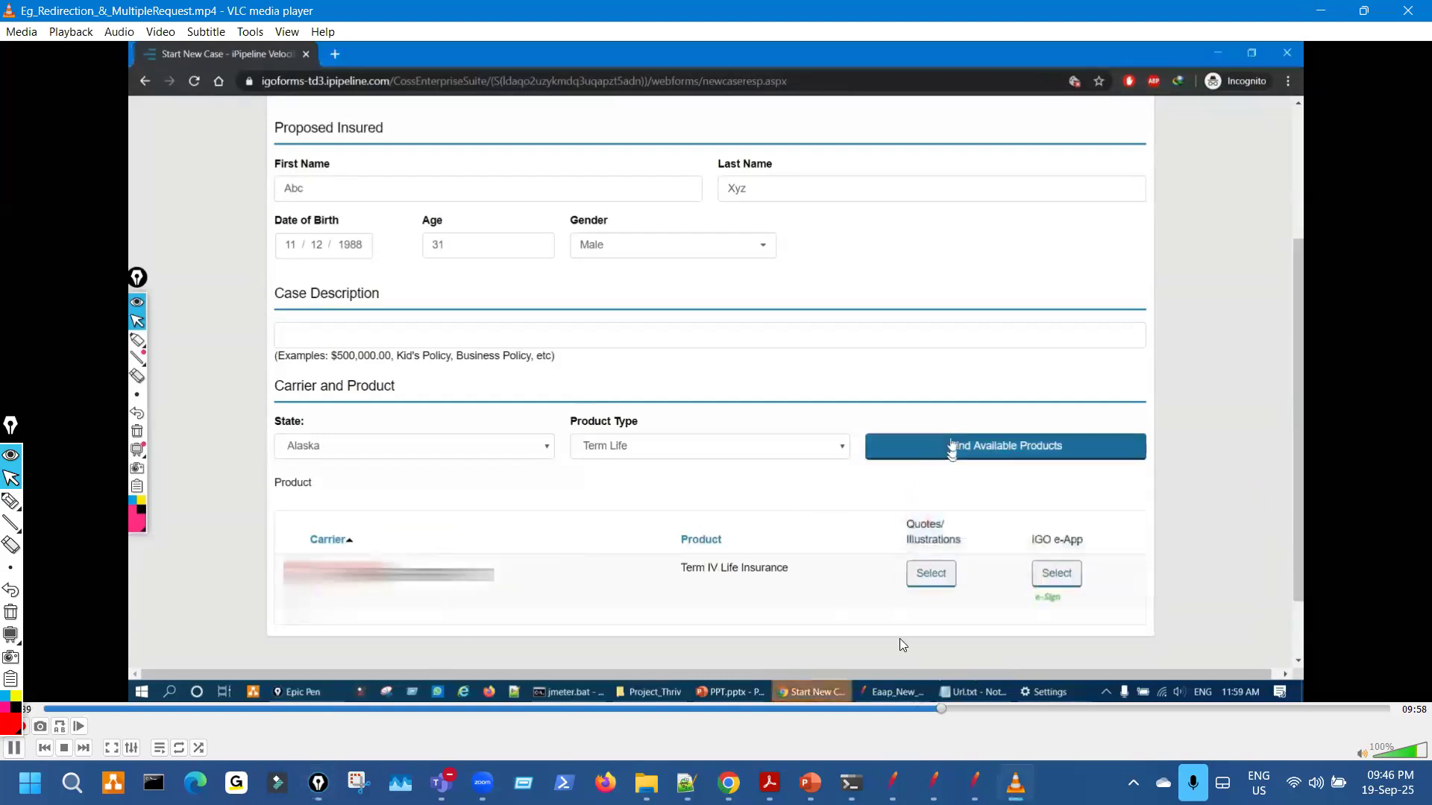
click(14, 748)
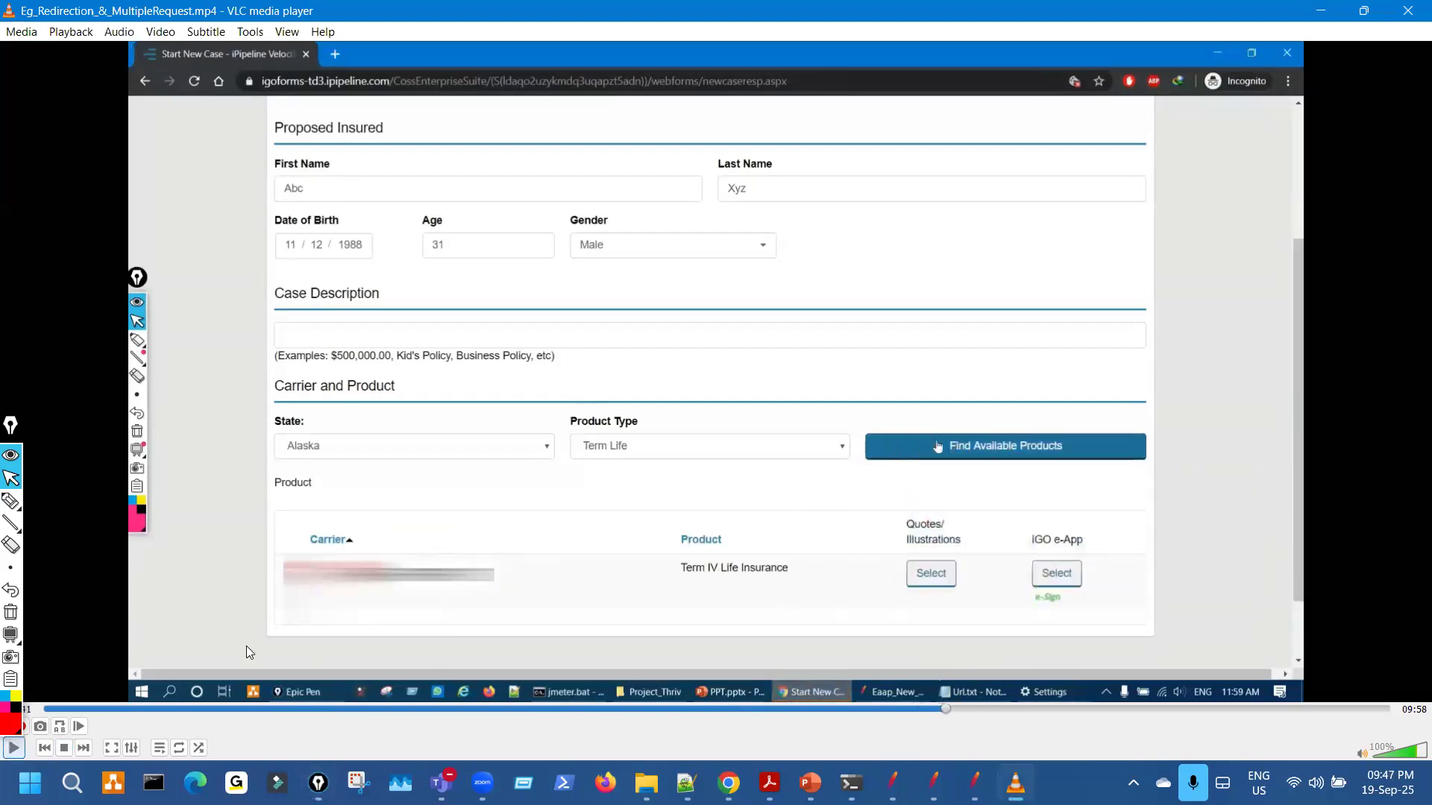
key(ctrl+shift+2)
drag(755, 249, 787, 294)
drag(941, 266, 1079, 245)
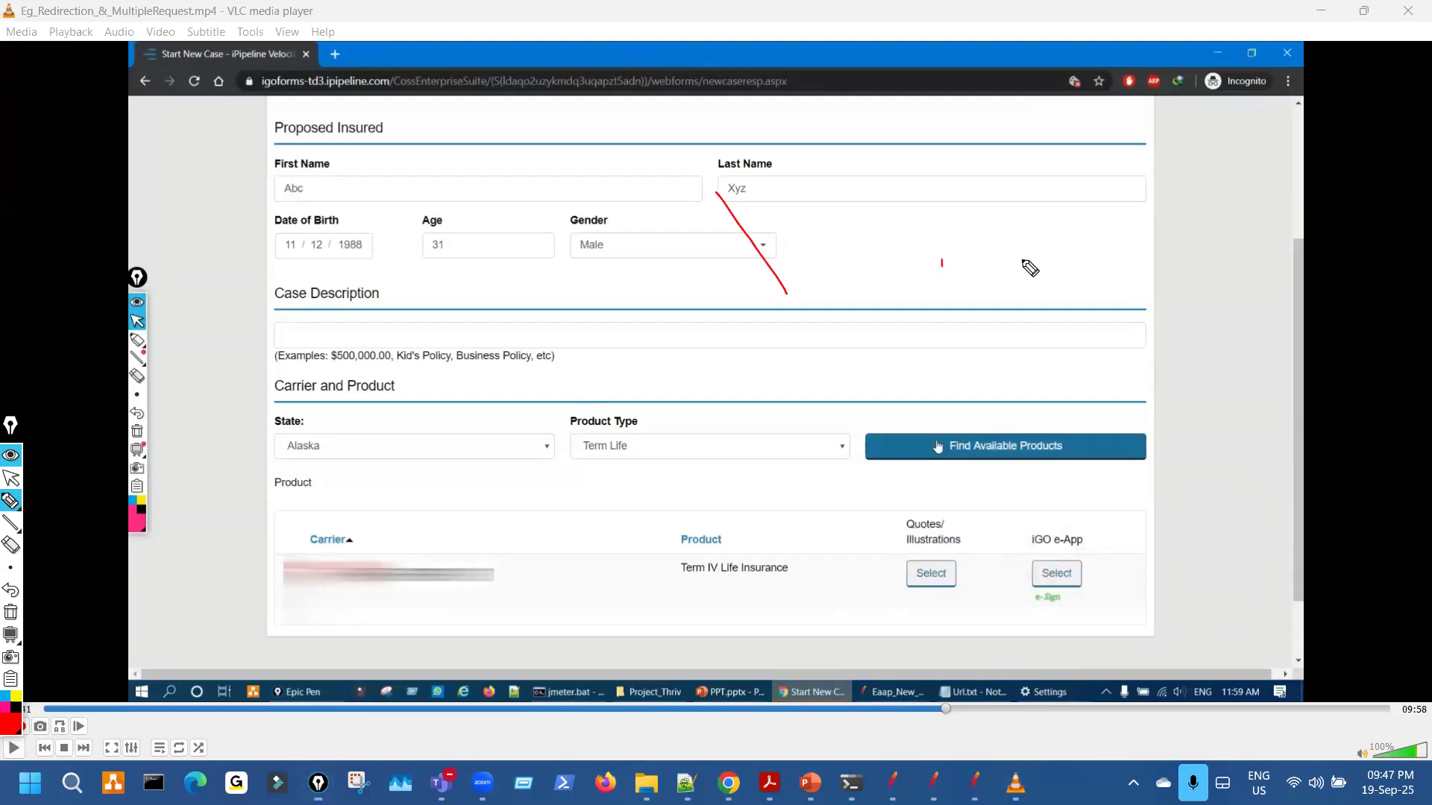
mouse_move(341, 164)
mouse_down()
mouse_move(496, 352)
mouse_move(531, 229)
mouse_move(716, 316)
mouse_up()
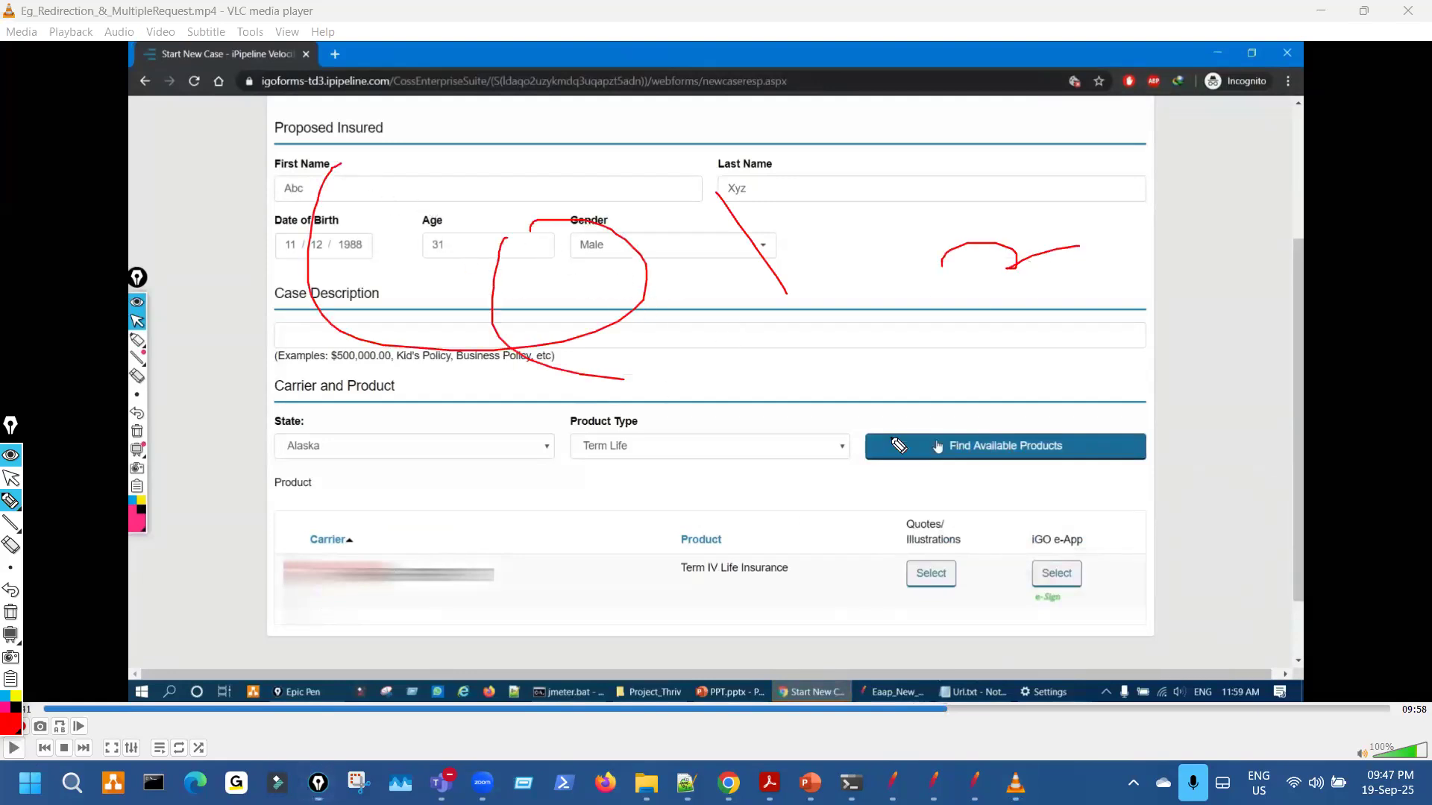
Circle the Find Available Products button and the listed Term IV Life Insurance product, mark the form area again, and clear the annotations.
drag(992, 426, 967, 430)
drag(313, 167, 341, 162)
drag(1015, 440, 1068, 444)
mouse_move(445, 538)
mouse_down()
mouse_move(391, 601)
mouse_move(690, 574)
mouse_move(566, 630)
mouse_up()
mouse_move(648, 551)
mouse_down()
mouse_move(682, 578)
mouse_move(656, 544)
mouse_up()
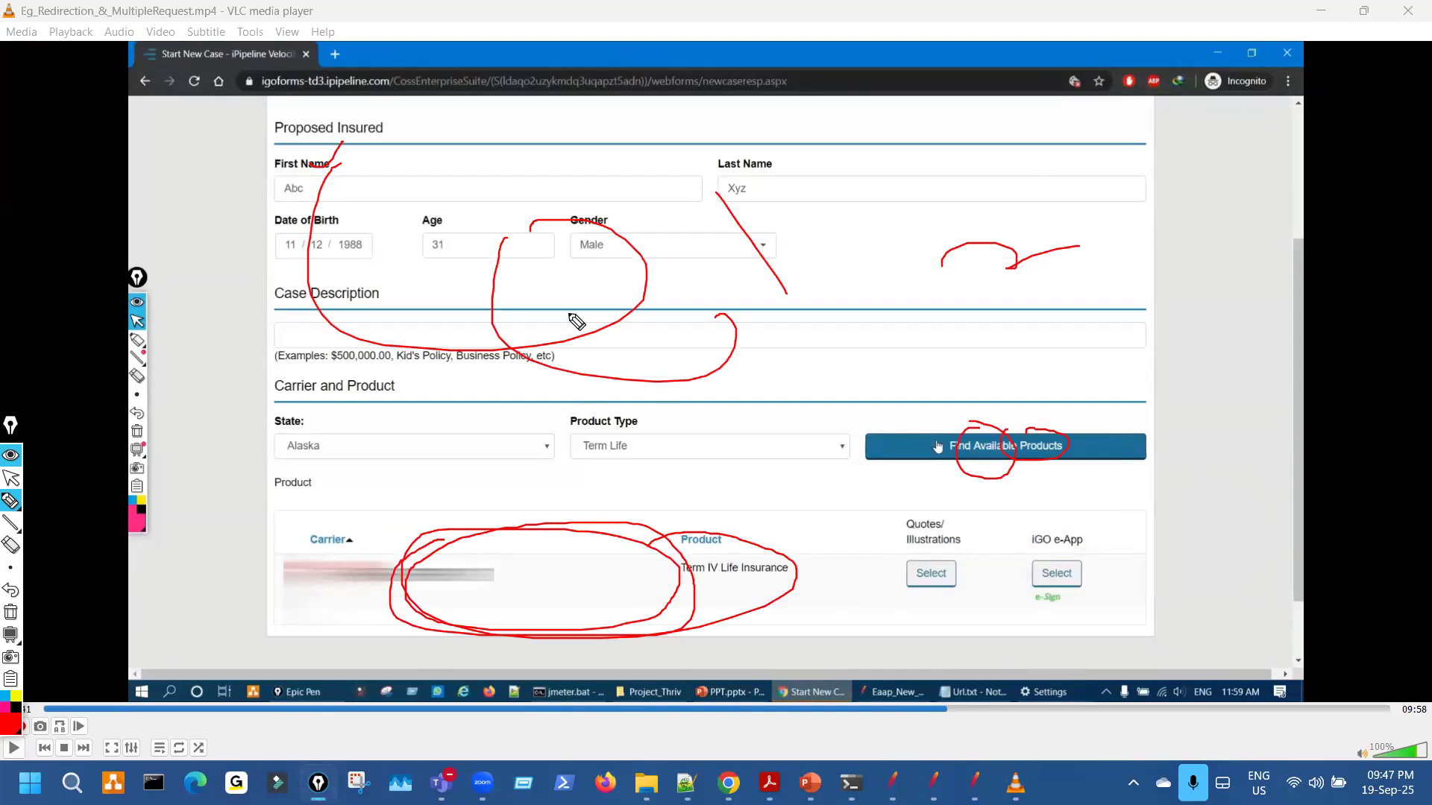
drag(228, 175, 845, 291)
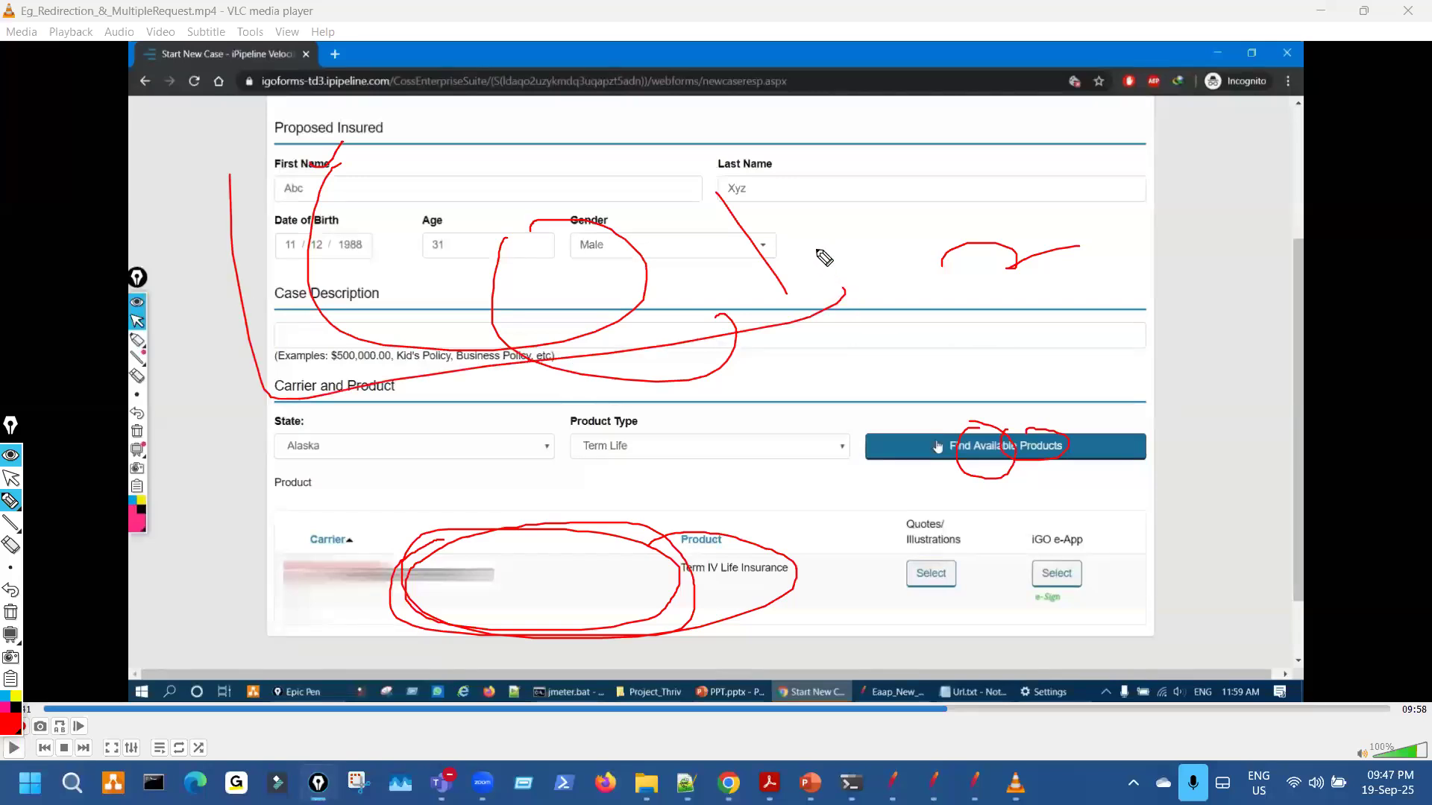
key(ctrl+shift+c)
Outline the Proposed Insured and Carrier and Product fields, and circle Find Available Products with an arrow pointing to it.
drag(222, 136, 261, 161)
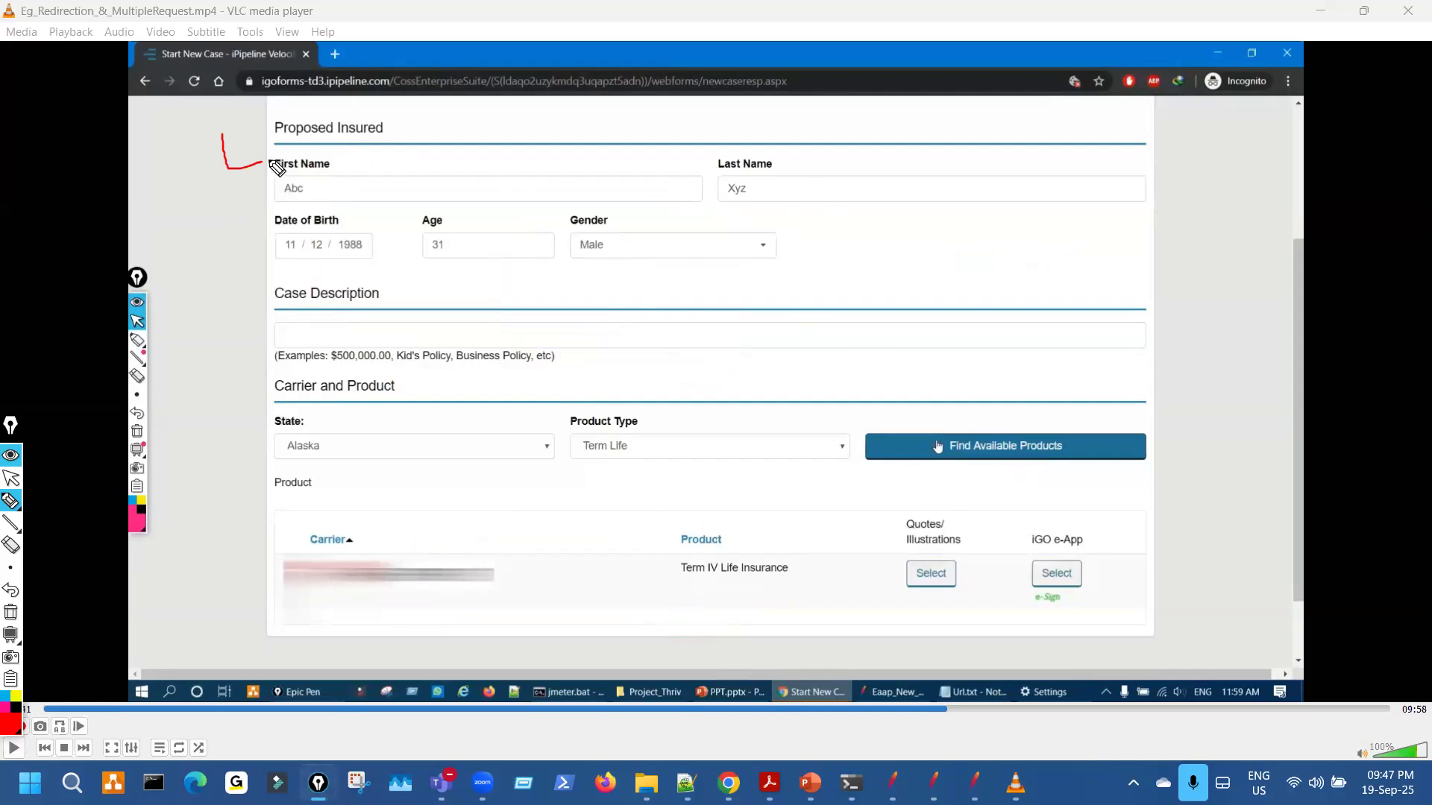
mouse_move(261, 142)
mouse_down()
mouse_move(387, 351)
mouse_move(963, 217)
mouse_up()
mouse_move(728, 158)
mouse_down()
mouse_move(425, 198)
mouse_move(496, 274)
mouse_up()
drag(952, 421, 963, 421)
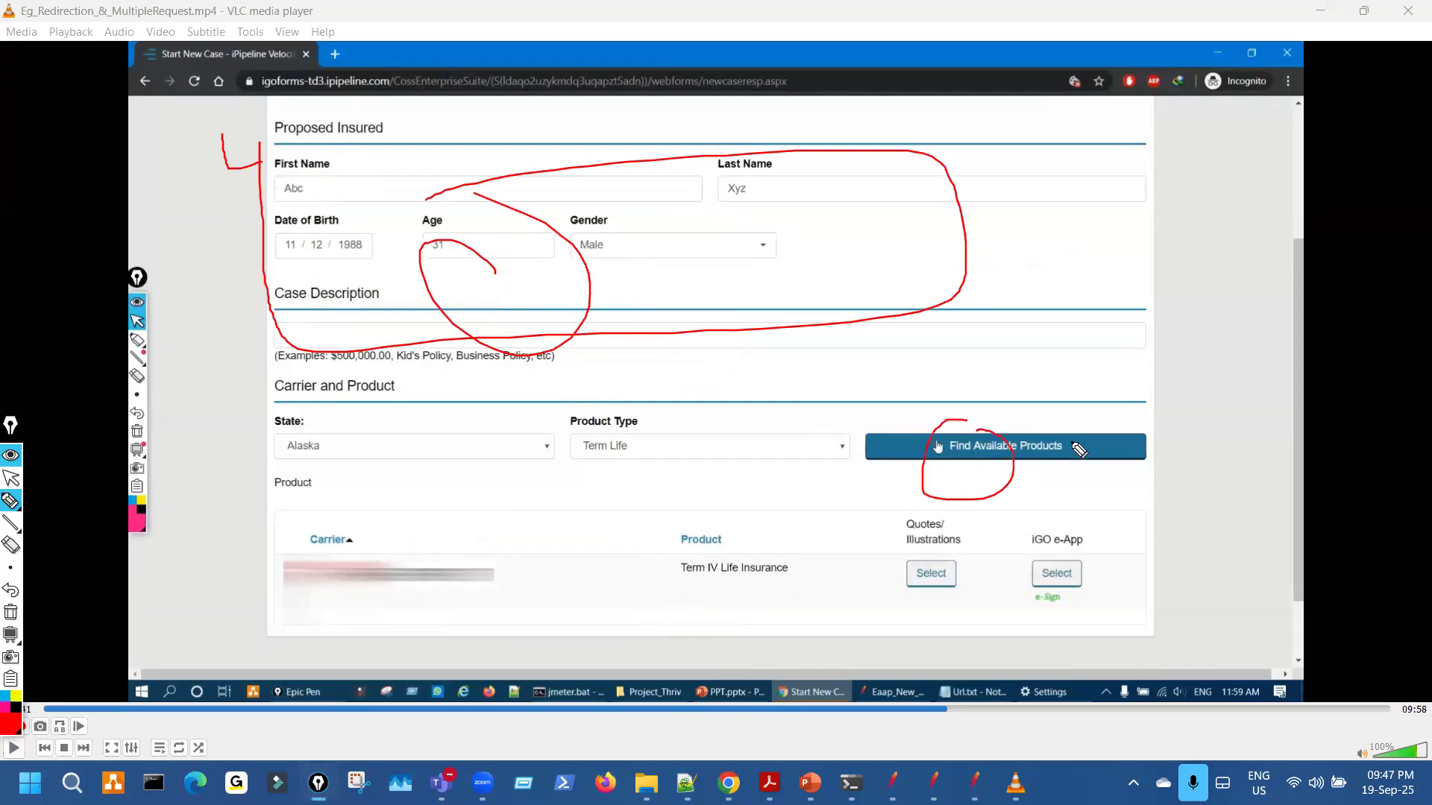
mouse_move(1077, 444)
mouse_down()
mouse_move(1052, 454)
mouse_move(1094, 429)
mouse_up()
mouse_move(1181, 387)
mouse_down()
mouse_move(1141, 404)
mouse_move(1173, 427)
mouse_up()
drag(262, 192, 426, 184)
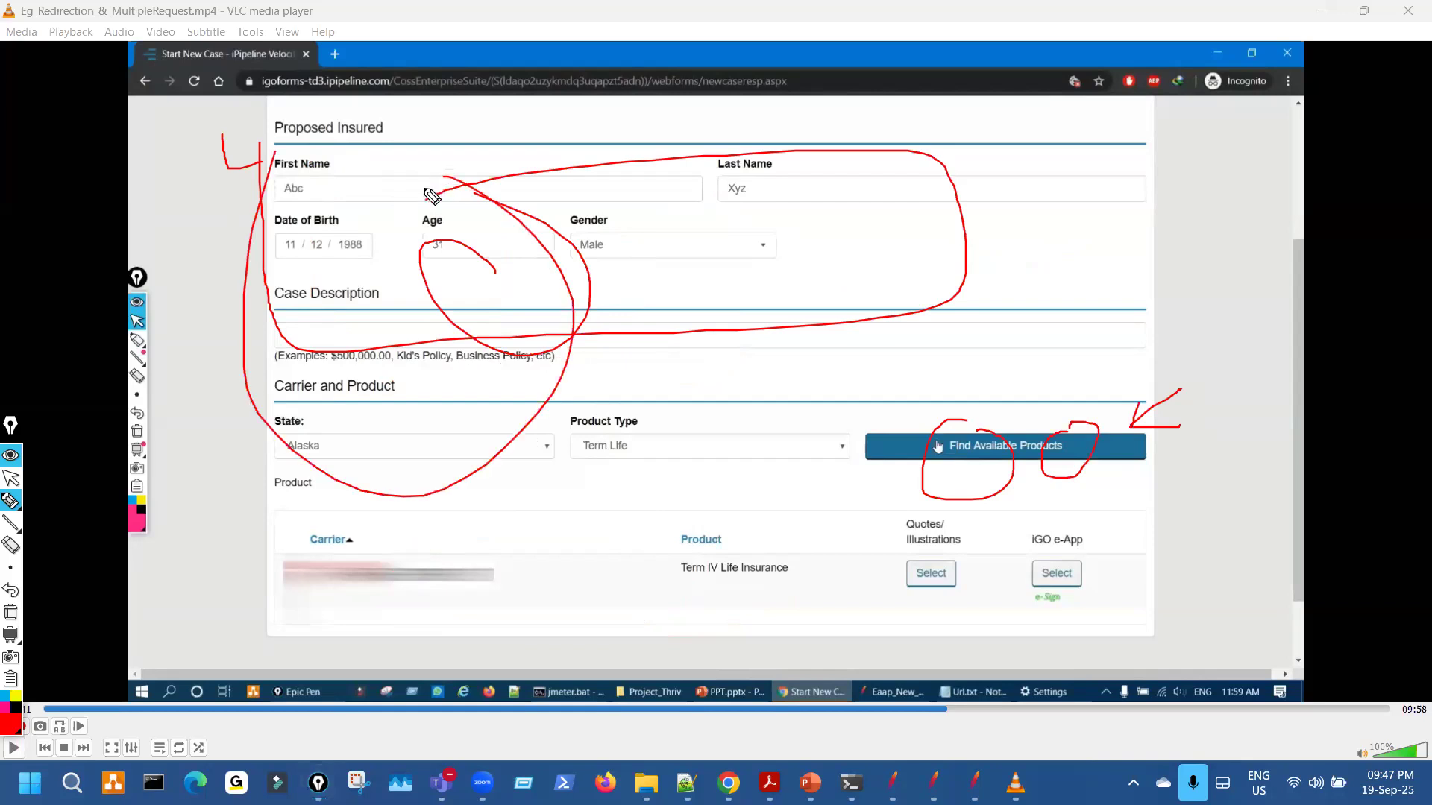
Circle the product listing row, mark its Select option under Quotes/Illustrations, and clear the annotations.
mouse_move(349, 557)
mouse_down()
mouse_move(859, 634)
mouse_move(506, 565)
mouse_up()
mouse_move(303, 573)
mouse_down()
mouse_move(334, 613)
mouse_move(378, 580)
mouse_up()
drag(904, 564, 909, 580)
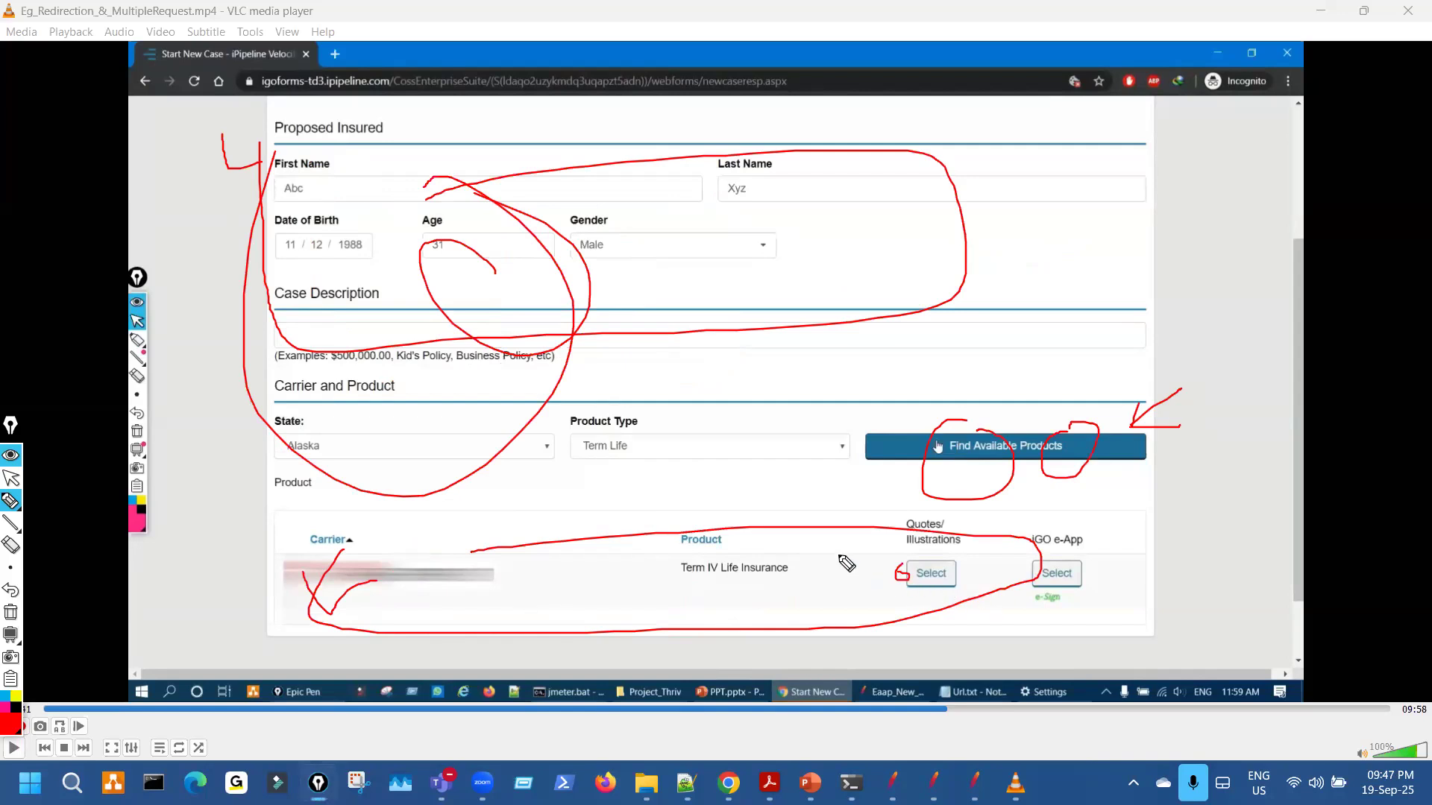
key(ctrl+shift+c)
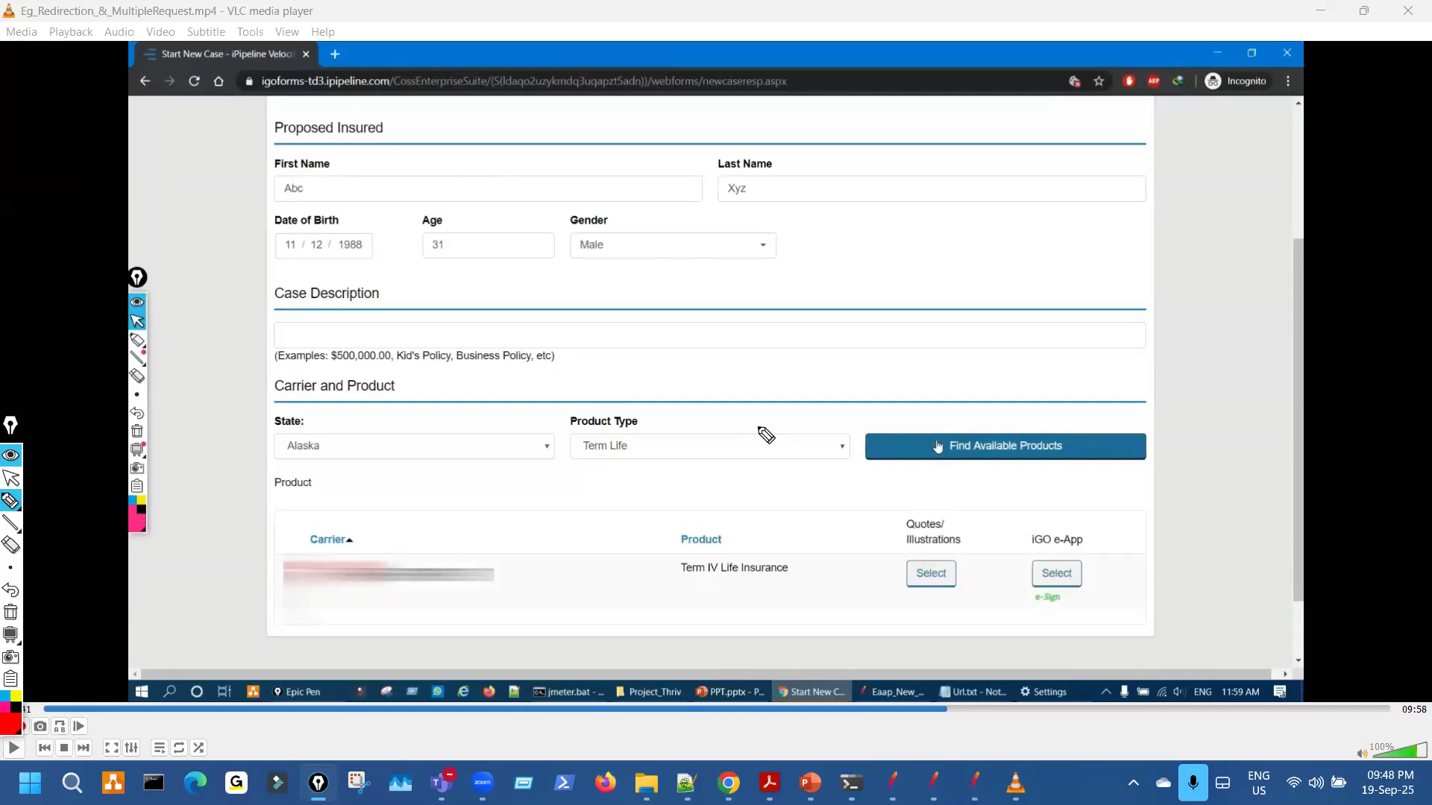
Close the example video and open the Eg_Ep folder in JMeter_Examples.
key(ctrl+shift+2)
click(1407, 12)
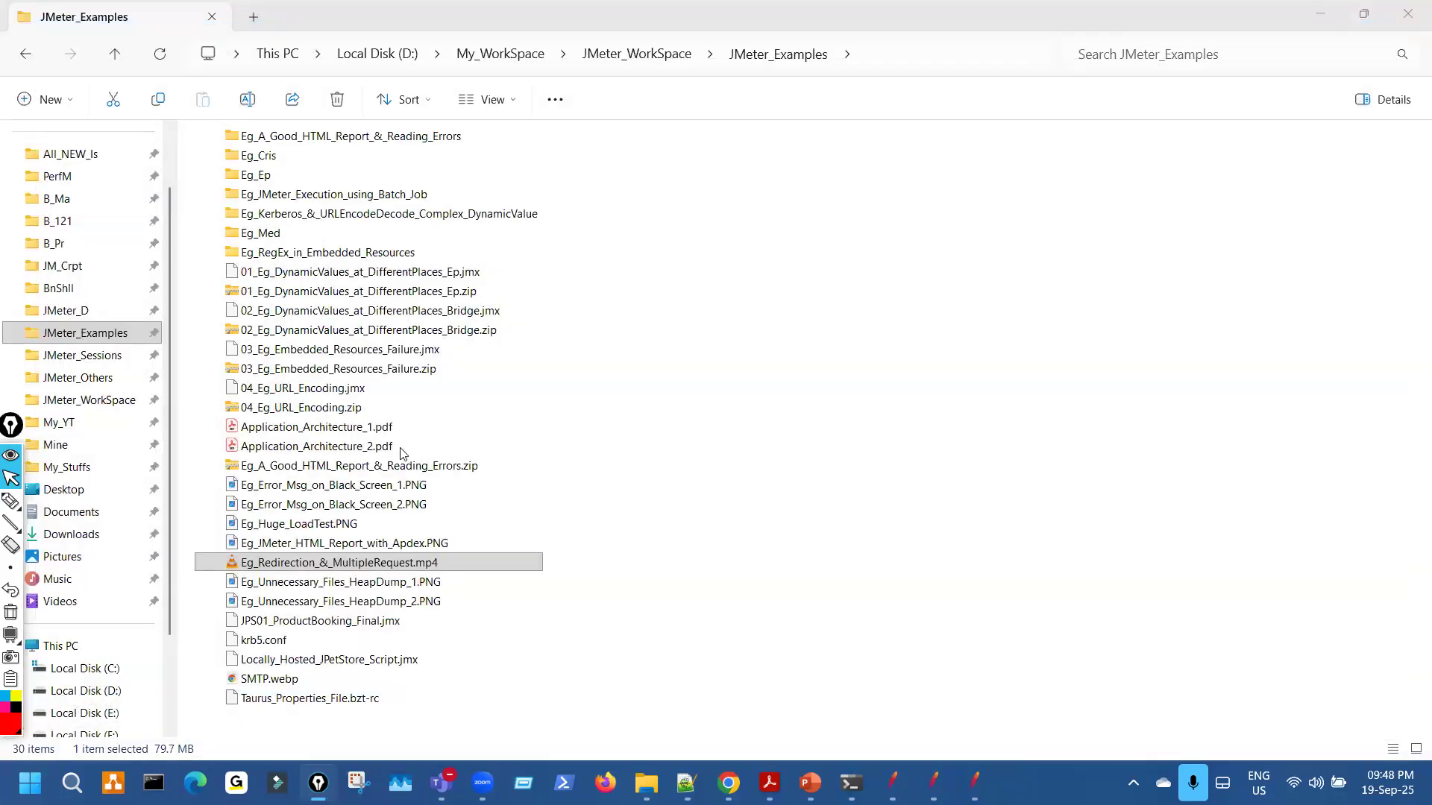
double_click(271, 177)
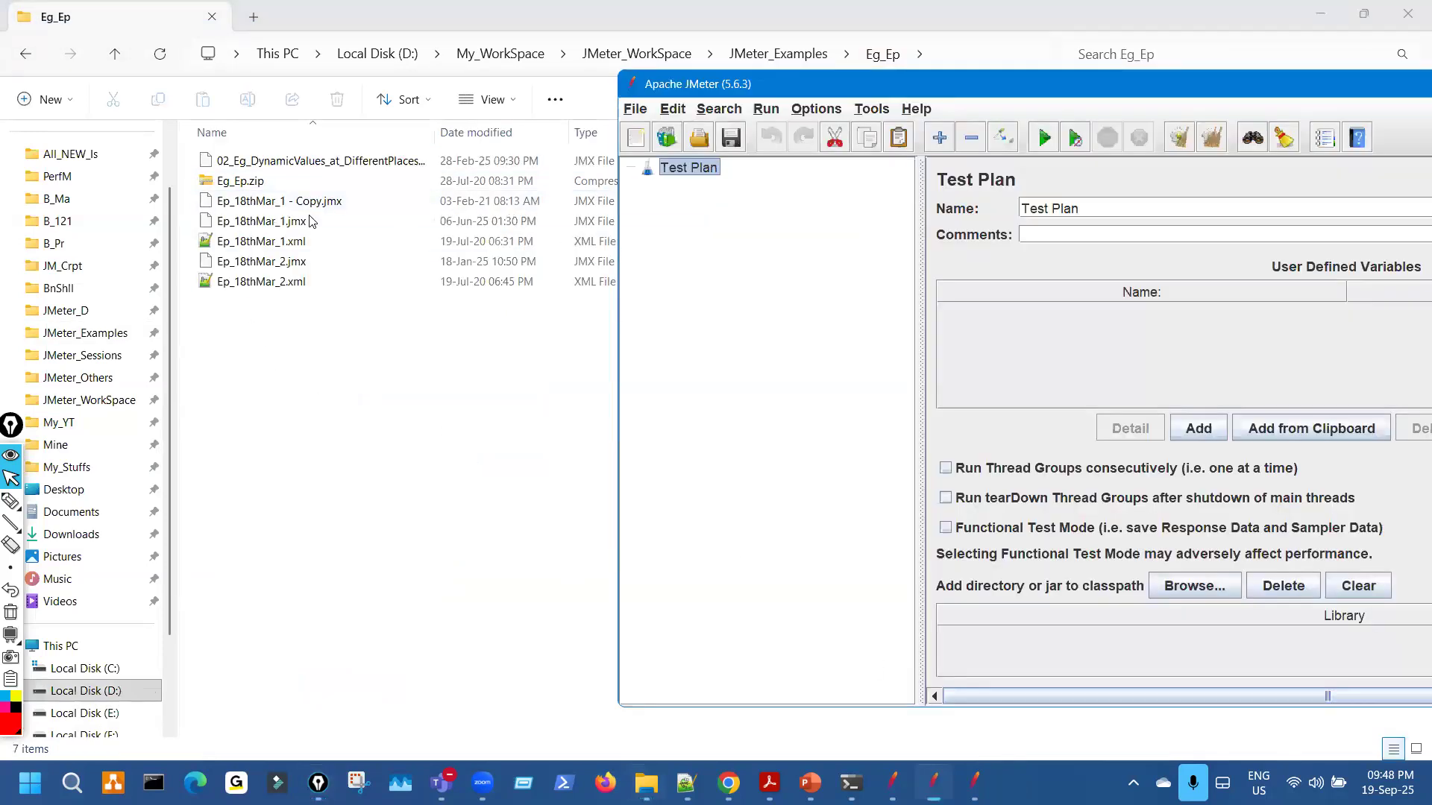
Load Ep_18thMar_1.jmx into one JMeter window and Ep_18thMar_2.jmx into another.
drag(310, 221, 735, 291)
click(975, 785)
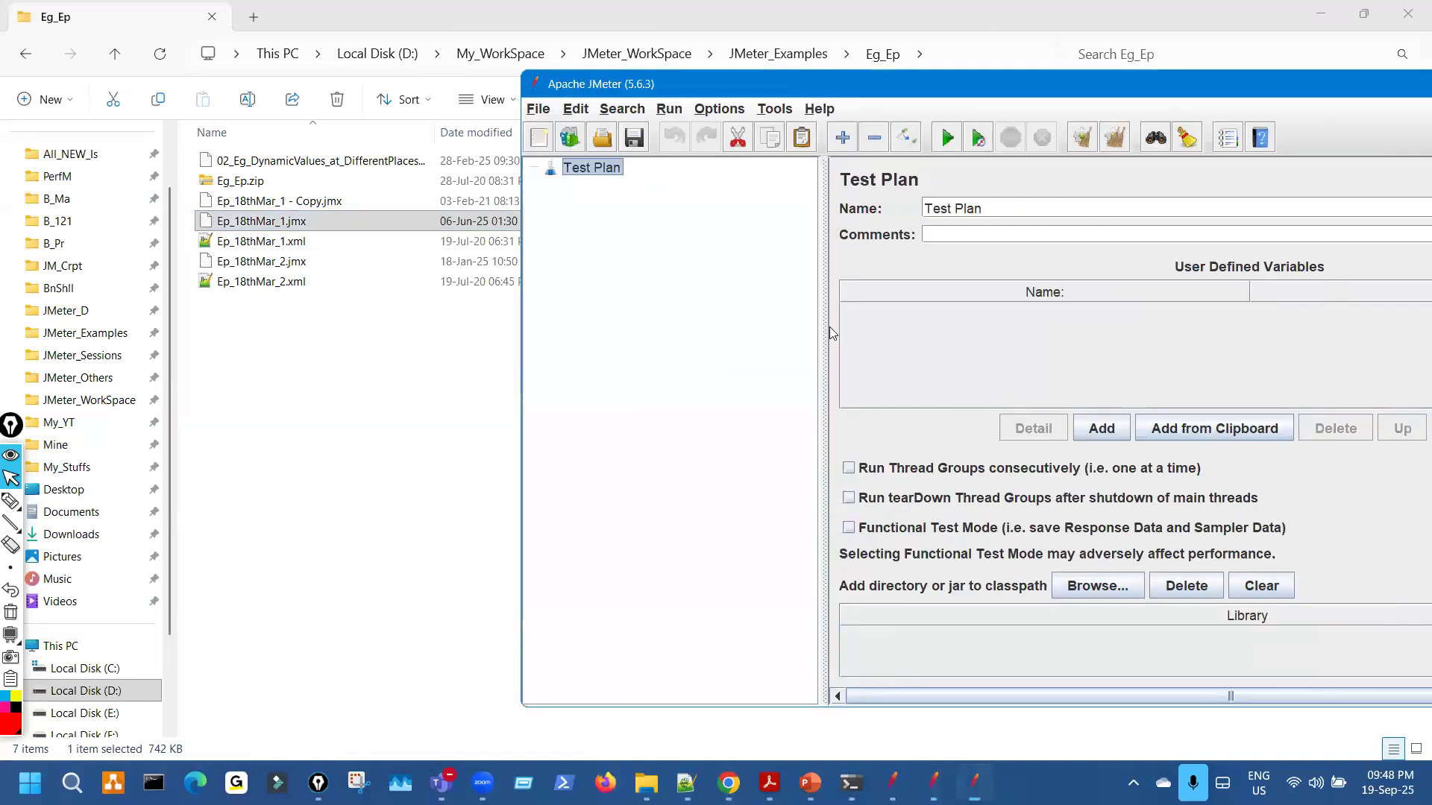
drag(718, 97, 1047, 112)
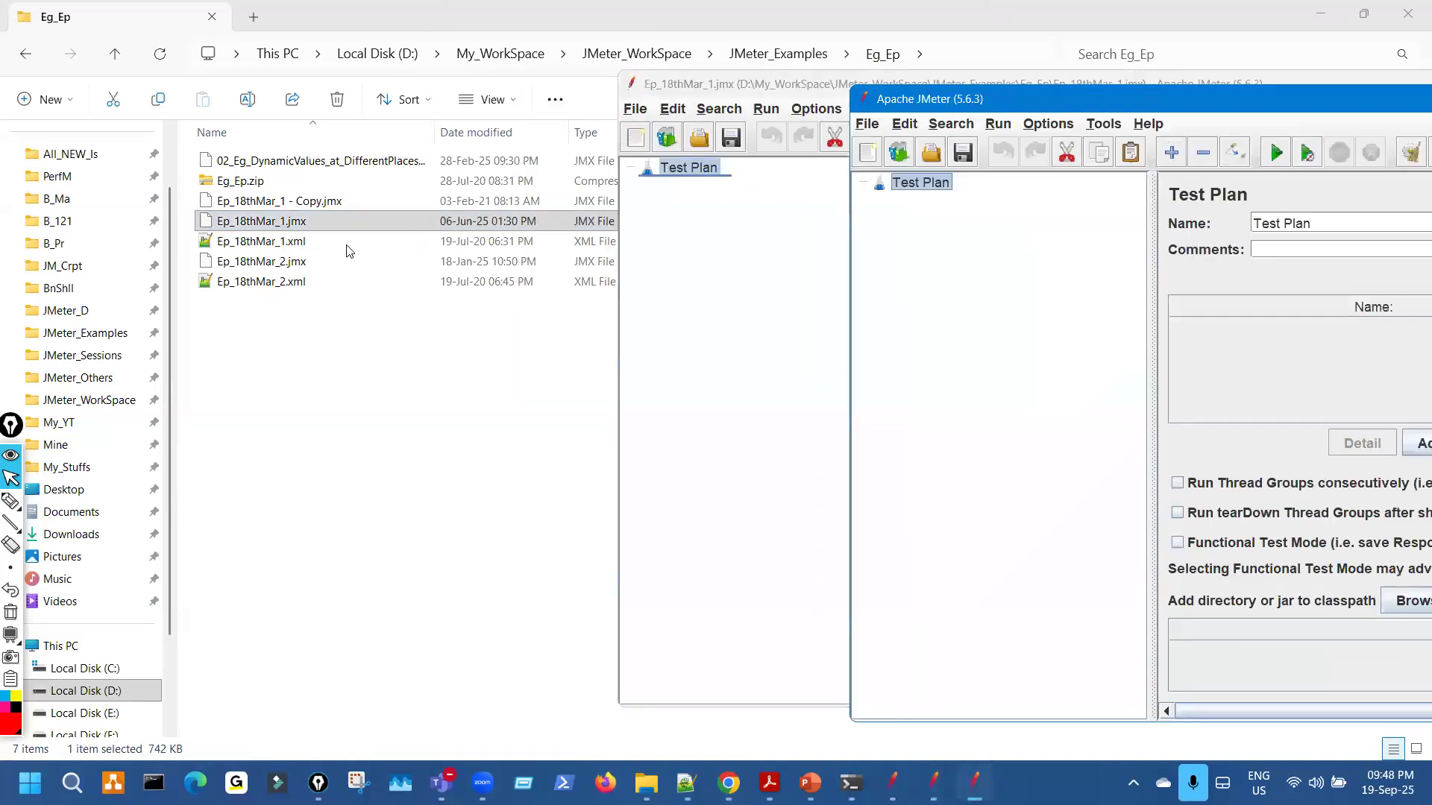
drag(335, 261, 696, 289)
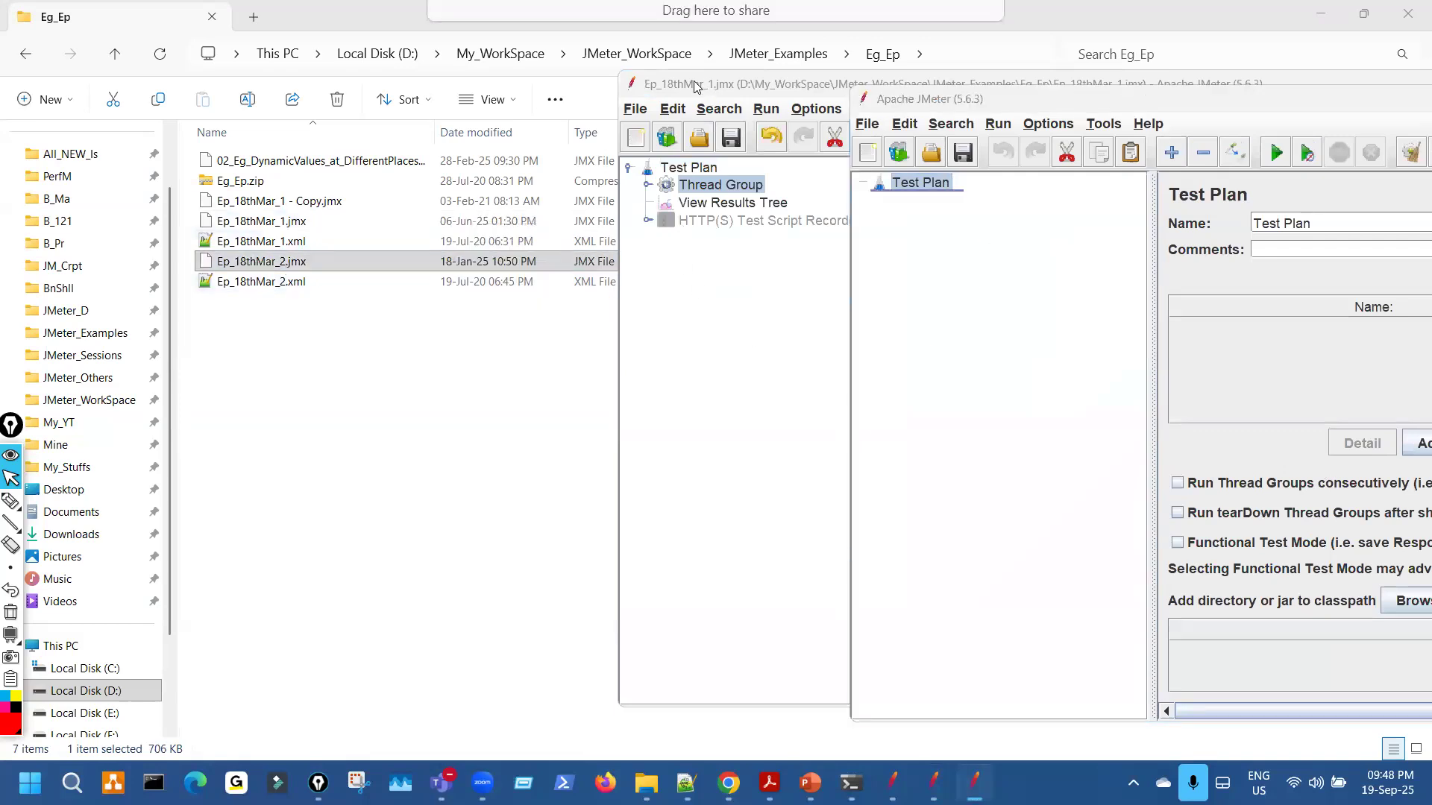
Maximize the Ep_18thMar_1.jmx window, expand Thread Group and Simple Controller, and view the 01_Launch, 02_Login and 03_Start_Case controllers.
drag(694, 82, 499, 77)
double_click(497, 77)
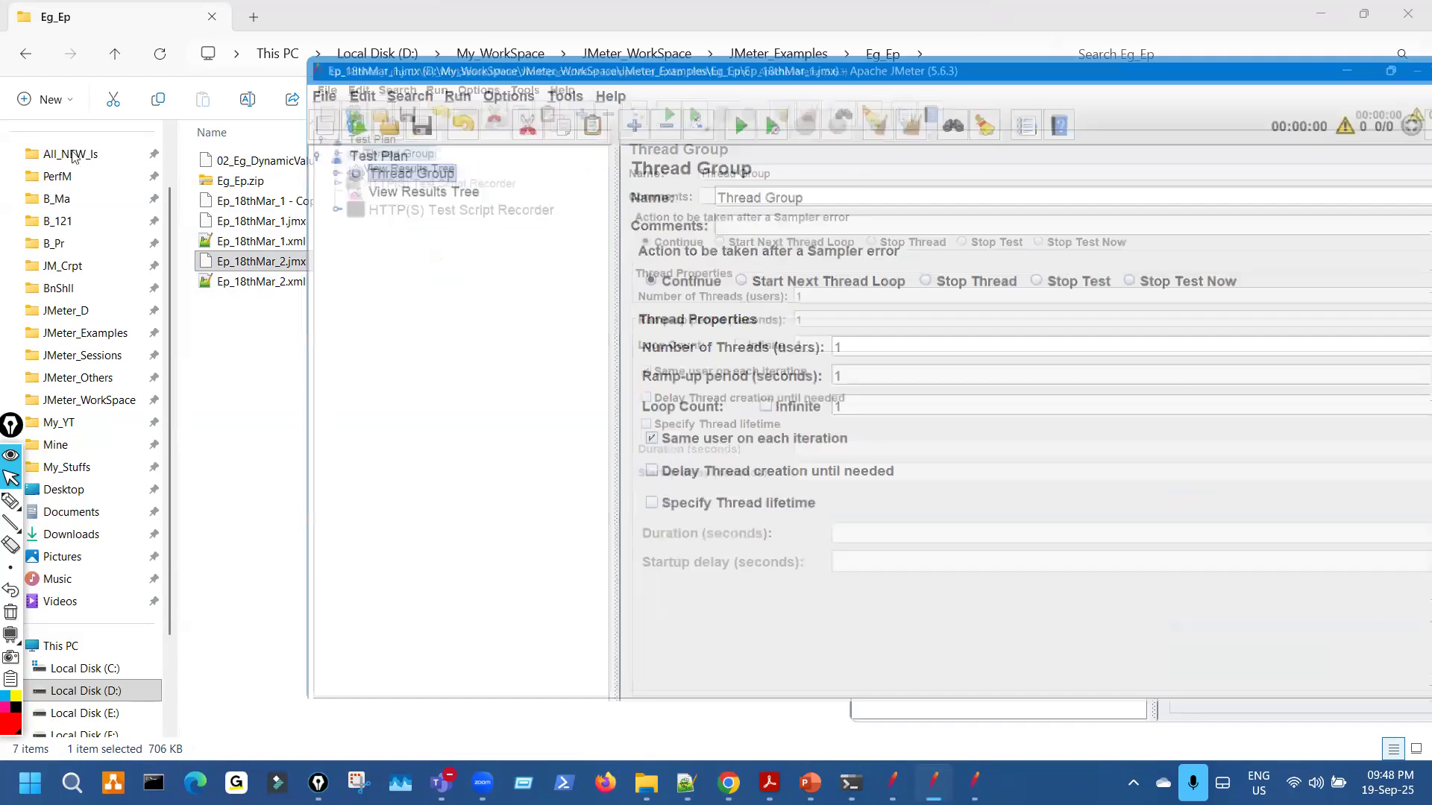
click(28, 109)
click(47, 127)
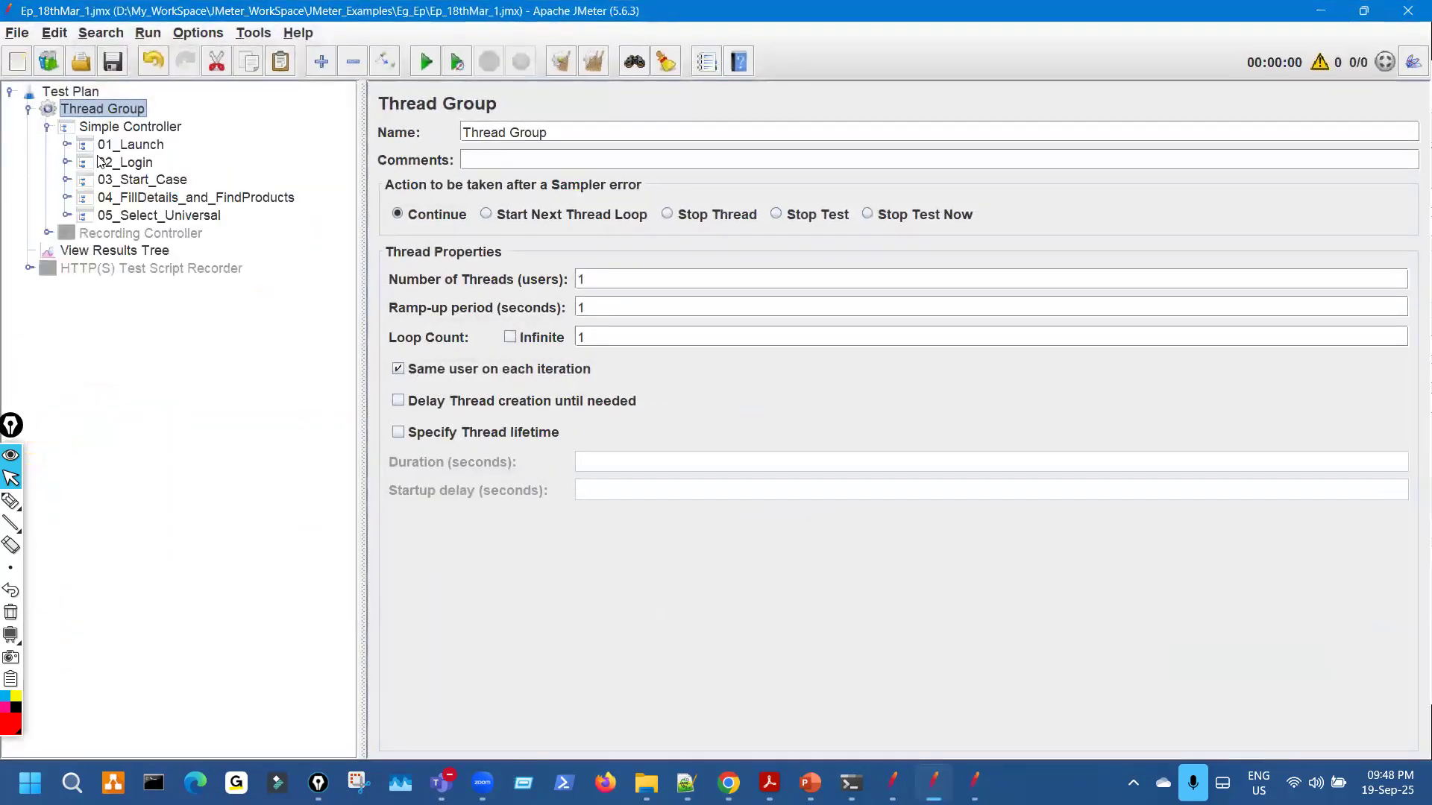
click(139, 149)
click(141, 165)
click(147, 181)
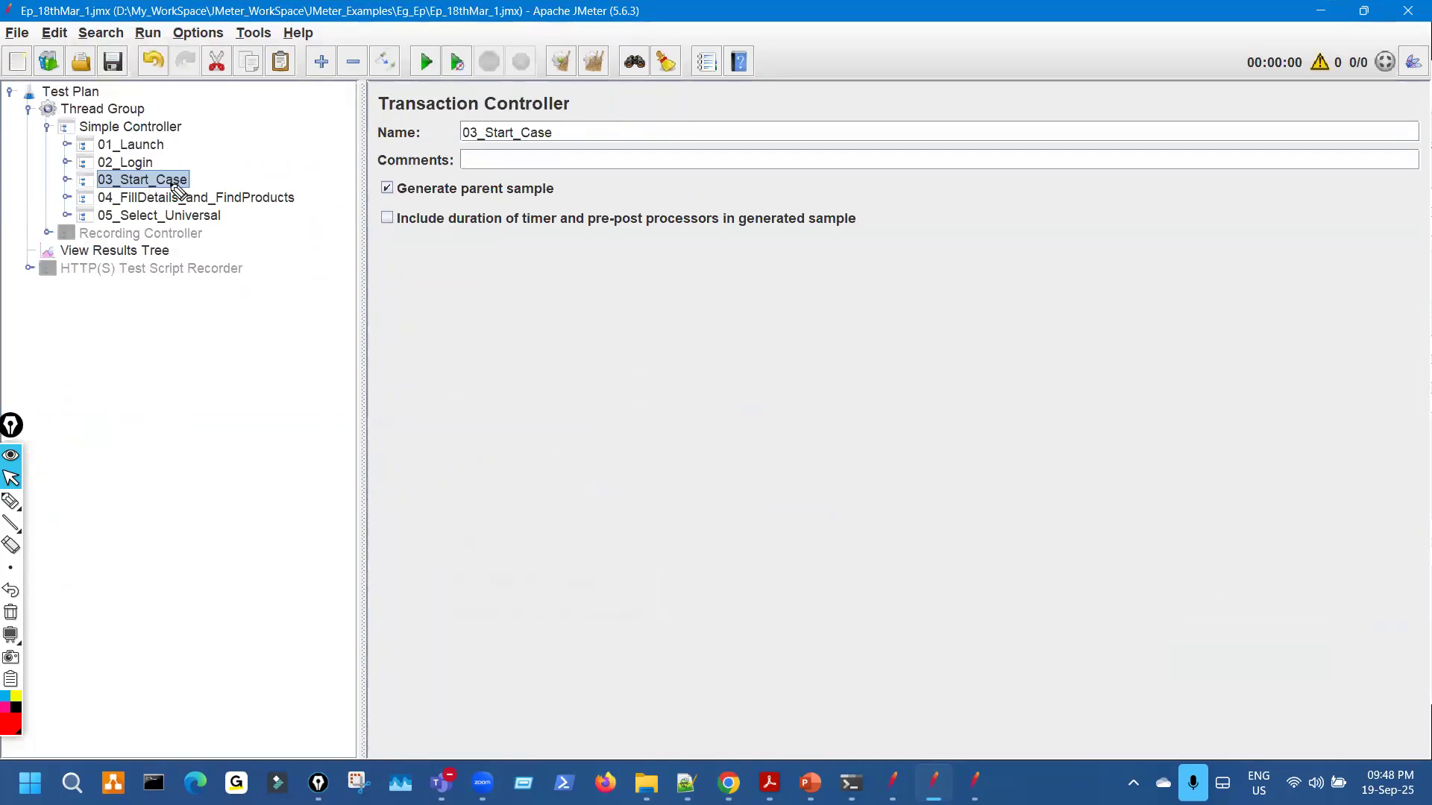
Tick the first three transactions, underline 04_FillDetails_and_FindProducts, circle 05_Select_Universal, and clear the annotations.
key(ctrl+shift+3)
mouse_move(152, 145)
mouse_down()
mouse_move(180, 140)
mouse_move(216, 168)
mouse_move(211, 205)
mouse_move(262, 202)
mouse_up()
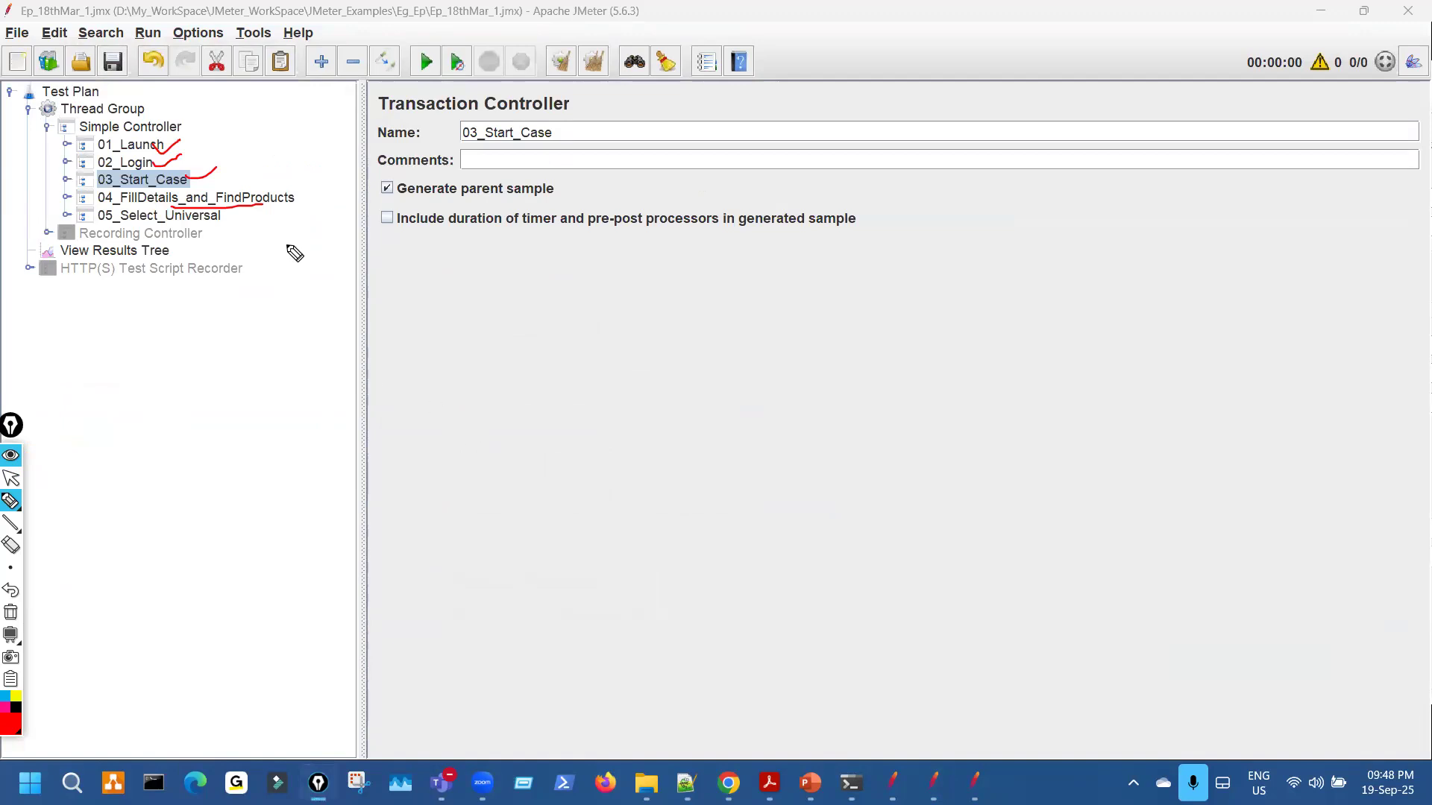
mouse_move(488, 423)
mouse_down()
mouse_move(626, 442)
mouse_move(569, 419)
mouse_move(649, 402)
mouse_up()
mouse_move(354, 528)
mouse_down()
mouse_move(651, 536)
mouse_move(474, 498)
mouse_move(361, 520)
mouse_up()
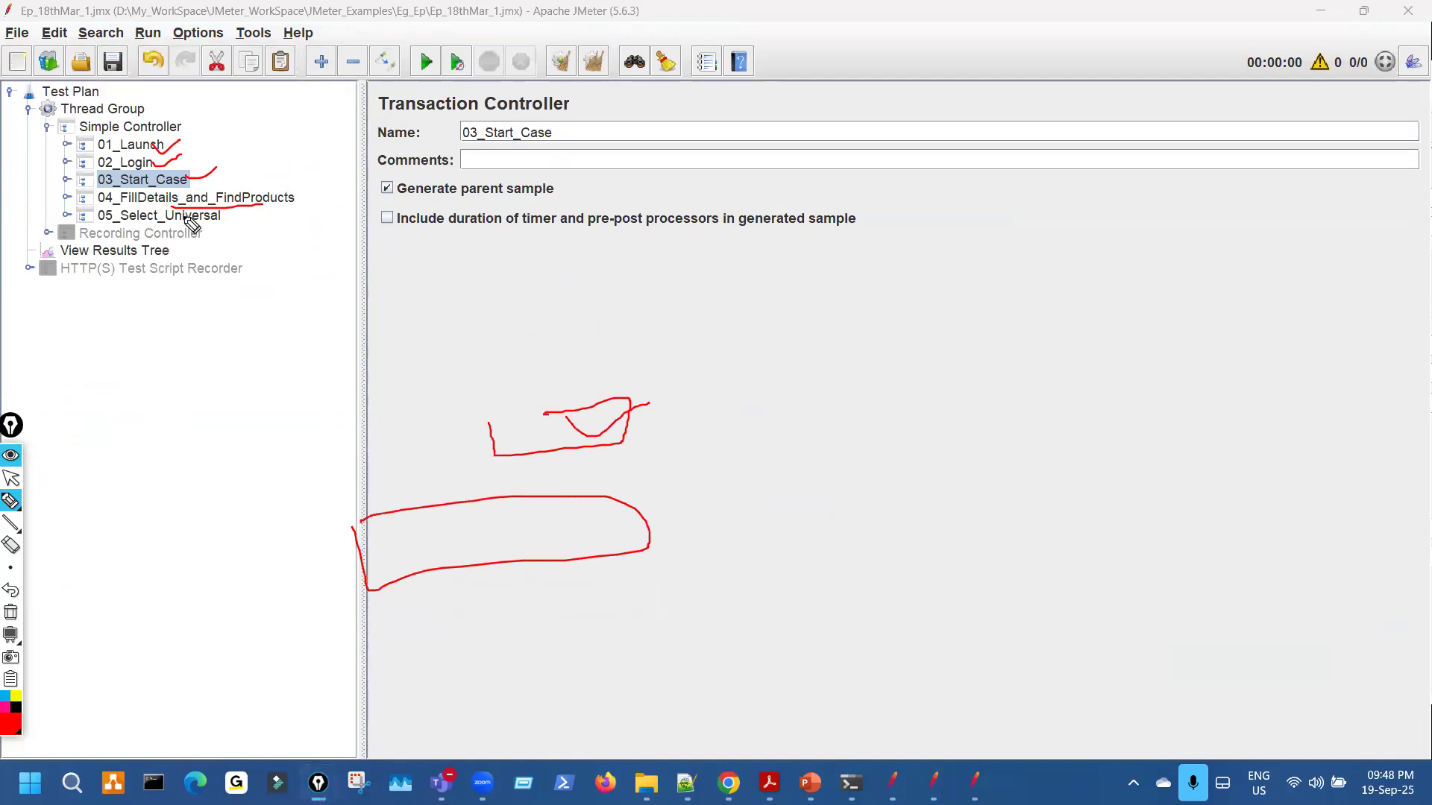
mouse_move(155, 222)
mouse_down()
mouse_move(174, 232)
mouse_move(203, 213)
mouse_move(199, 192)
mouse_move(216, 194)
mouse_up()
key(ctrl+shift+7)
mouse_move(217, 369)
mouse_down()
mouse_move(233, 410)
mouse_move(330, 464)
mouse_up()
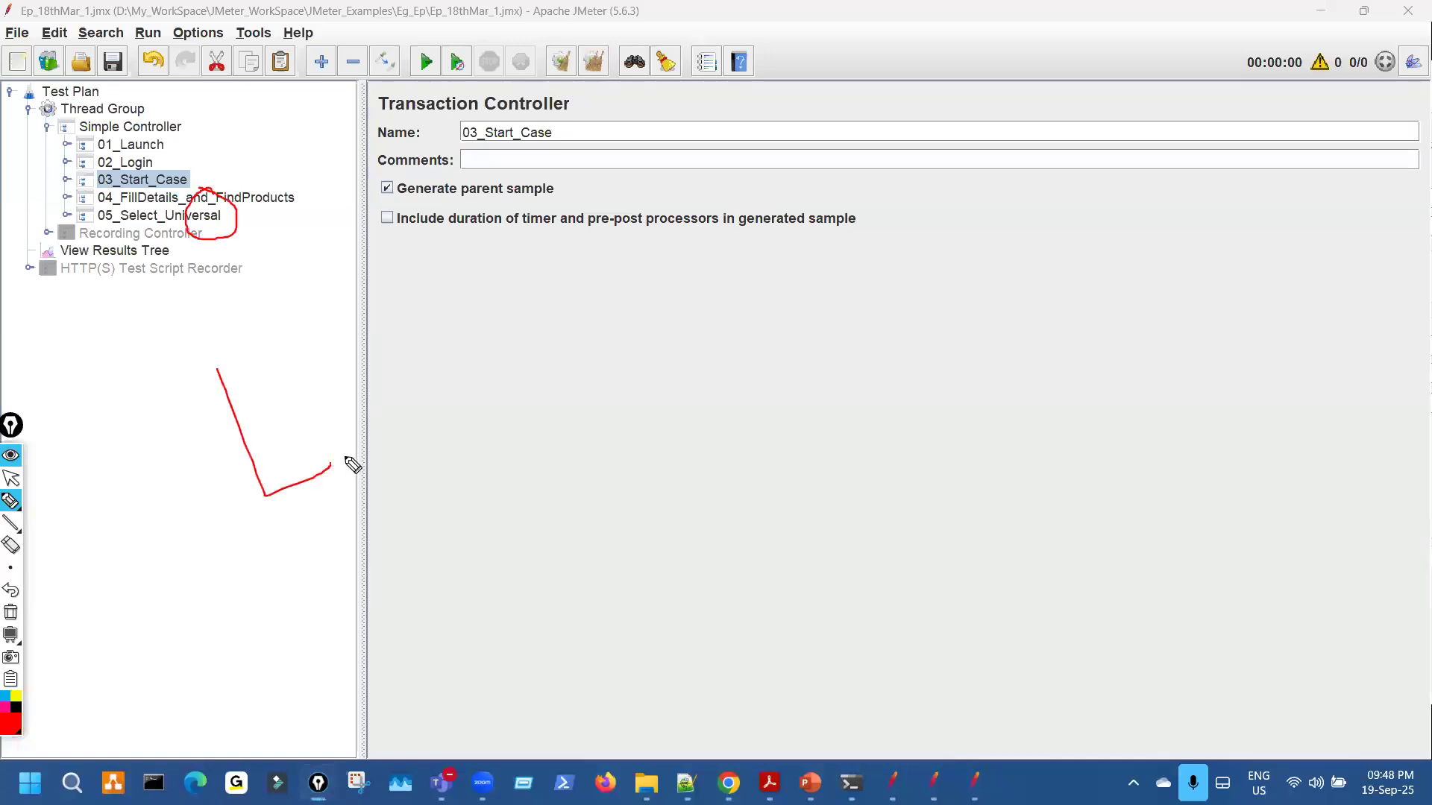
key(ctrl+shift+7)
key(ctrl+shift+2)
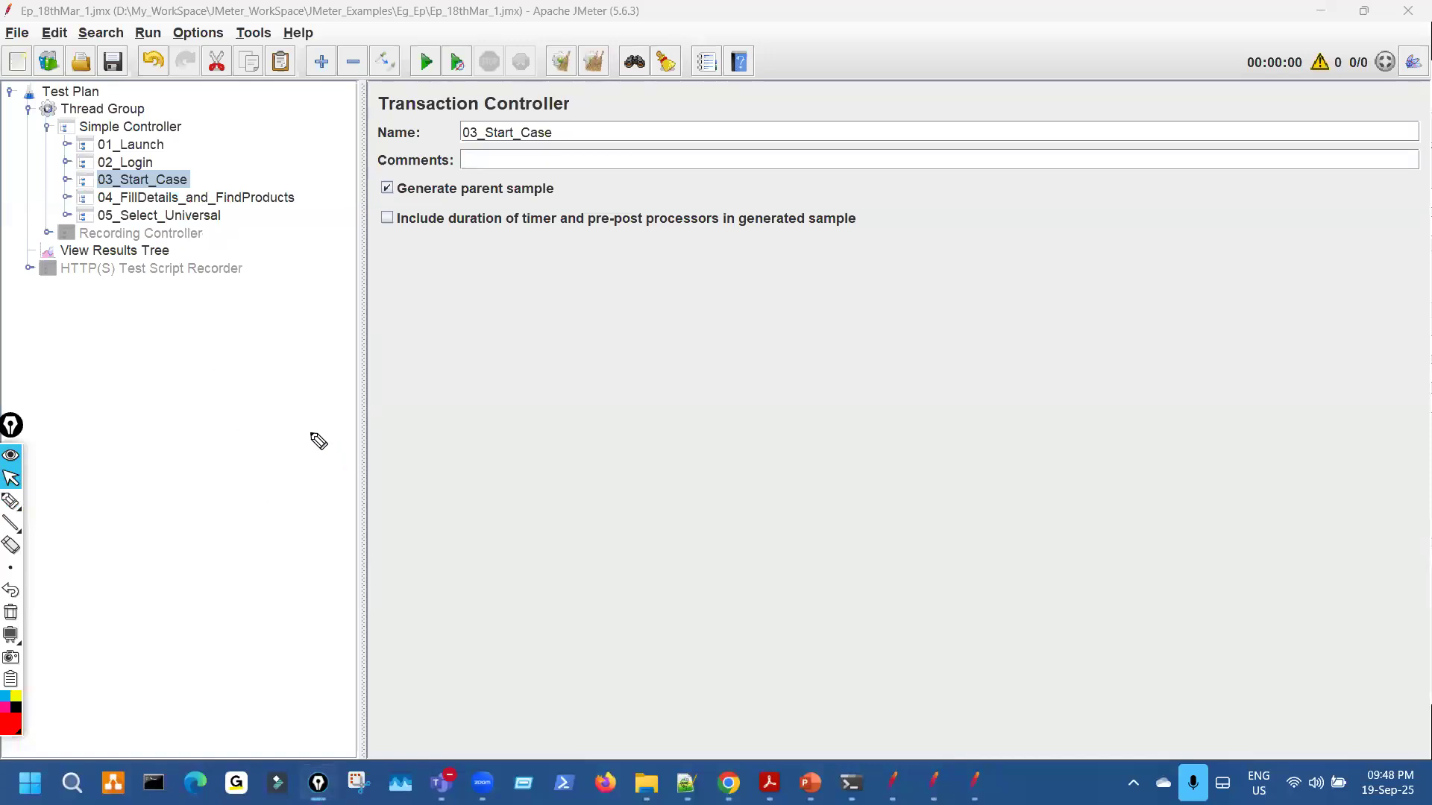
Clear the current test plan without saving, zoom in the JMeter interface, and load Ep_18thMar_1.jmx again.
click(21, 68)
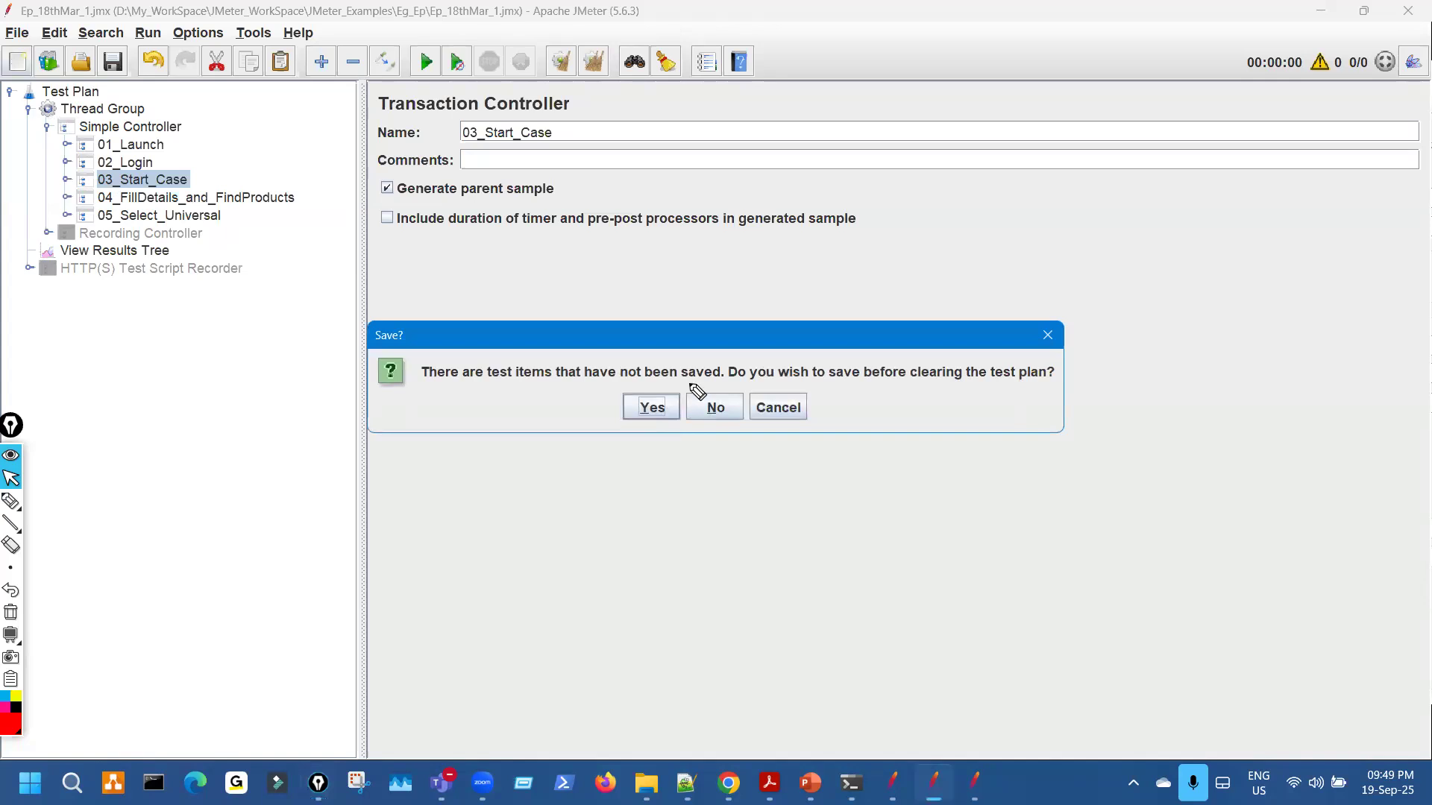
click(710, 406)
click(198, 32)
click(257, 162)
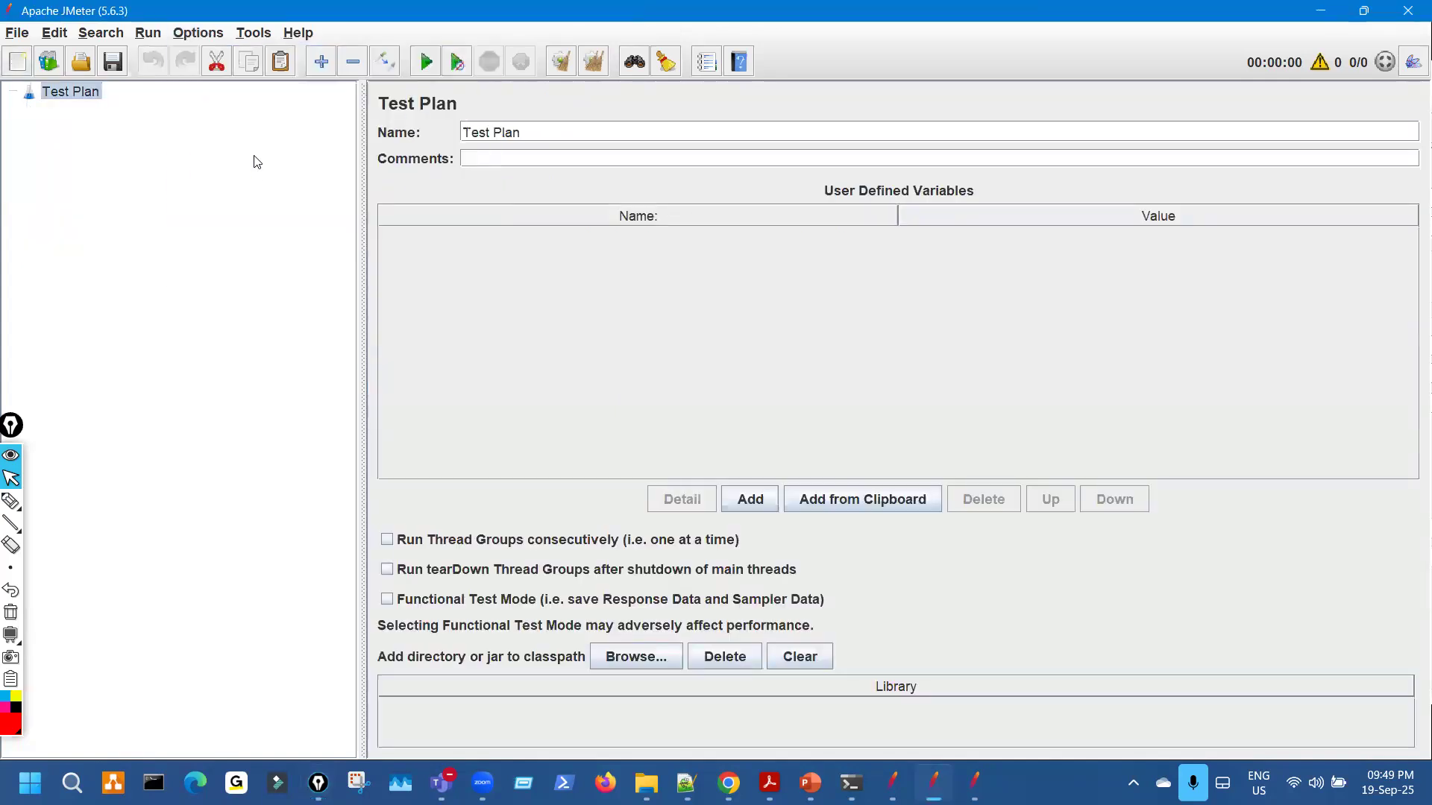
drag(407, 249, 567, 251)
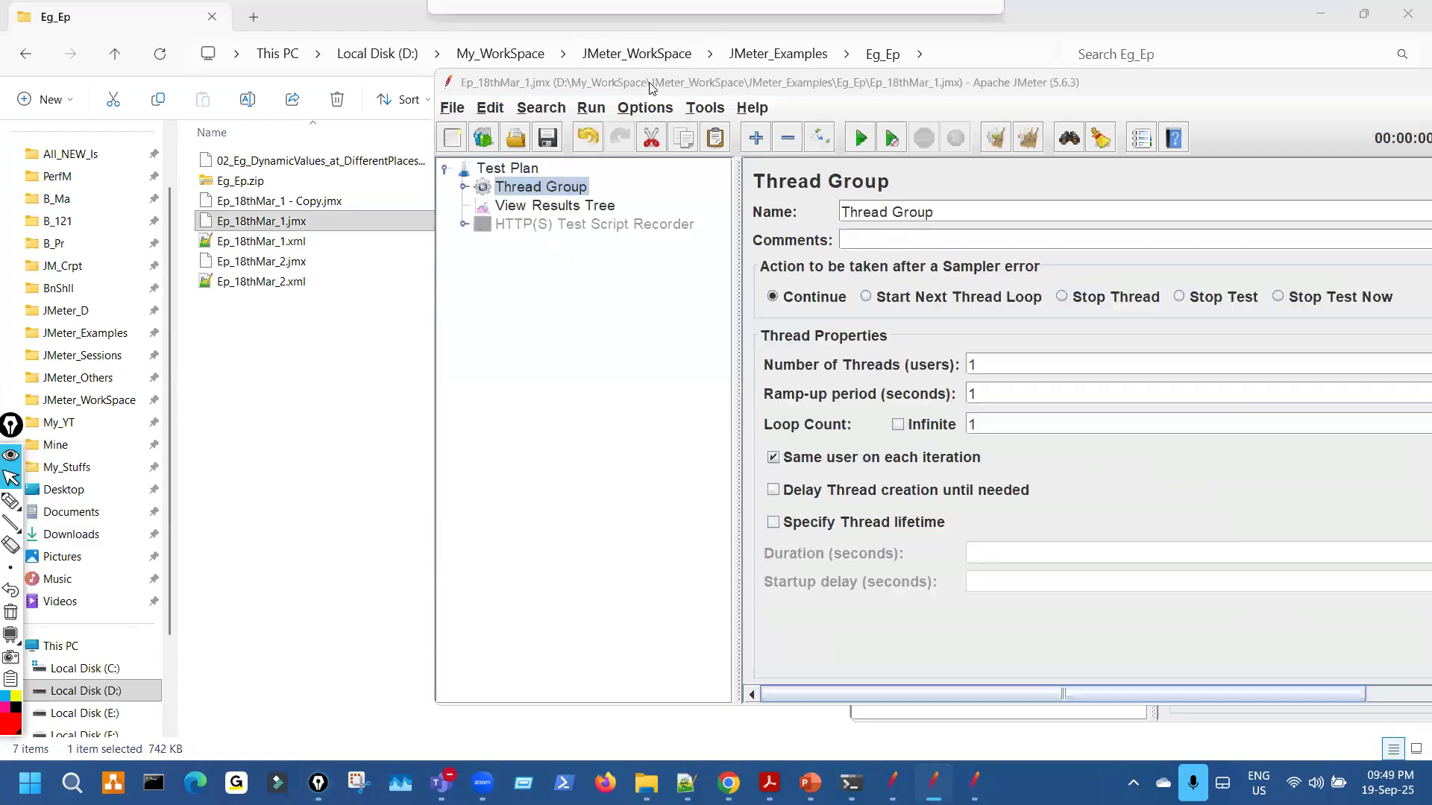
Maximize the reloaded Ep_18thMar_1.jmx window, expand Thread Group and Simple Controller, and move the pen toolbar down.
key(alt+Tab)
key(alt+Tab)
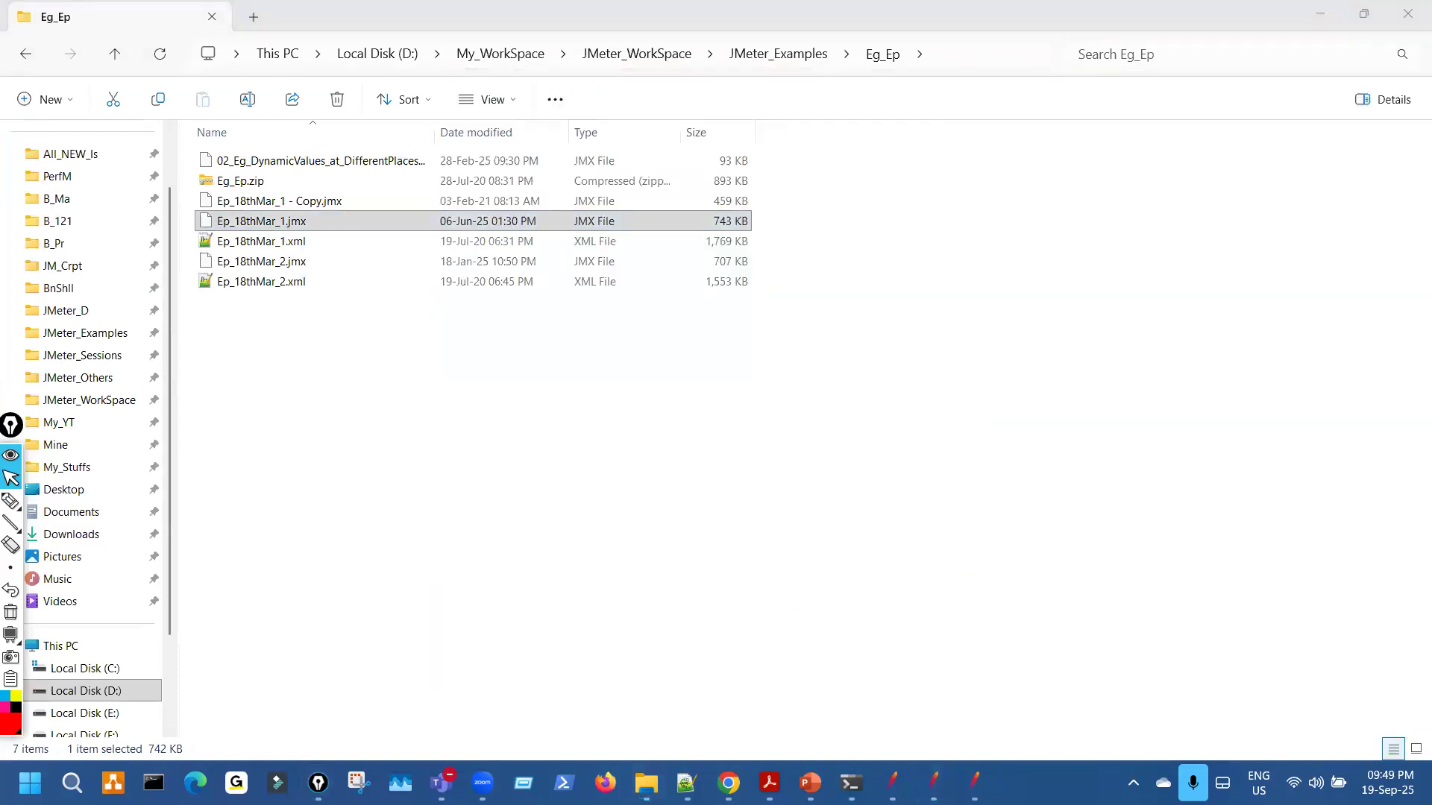
click(932, 784)
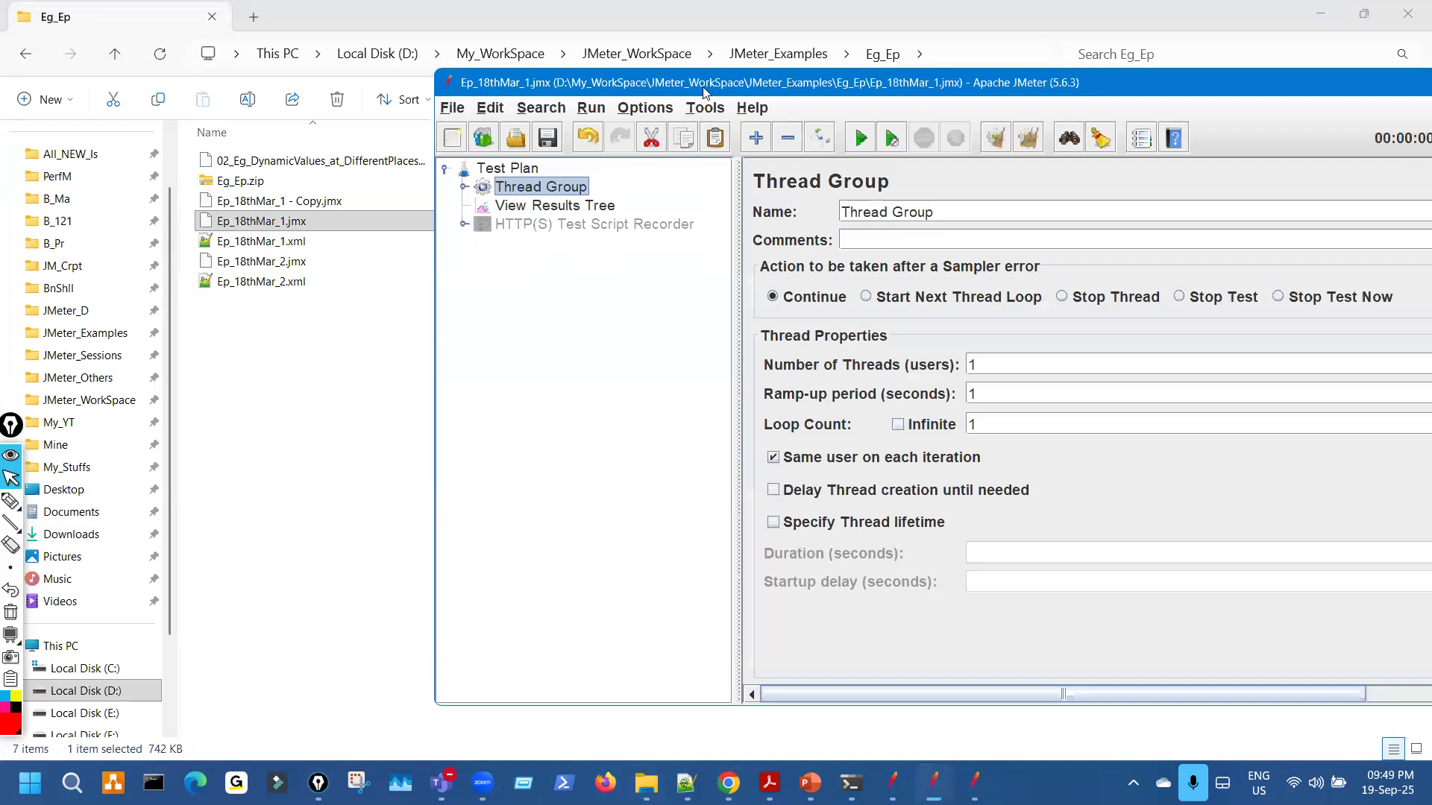
key(super+Up)
click(27, 112)
click(46, 130)
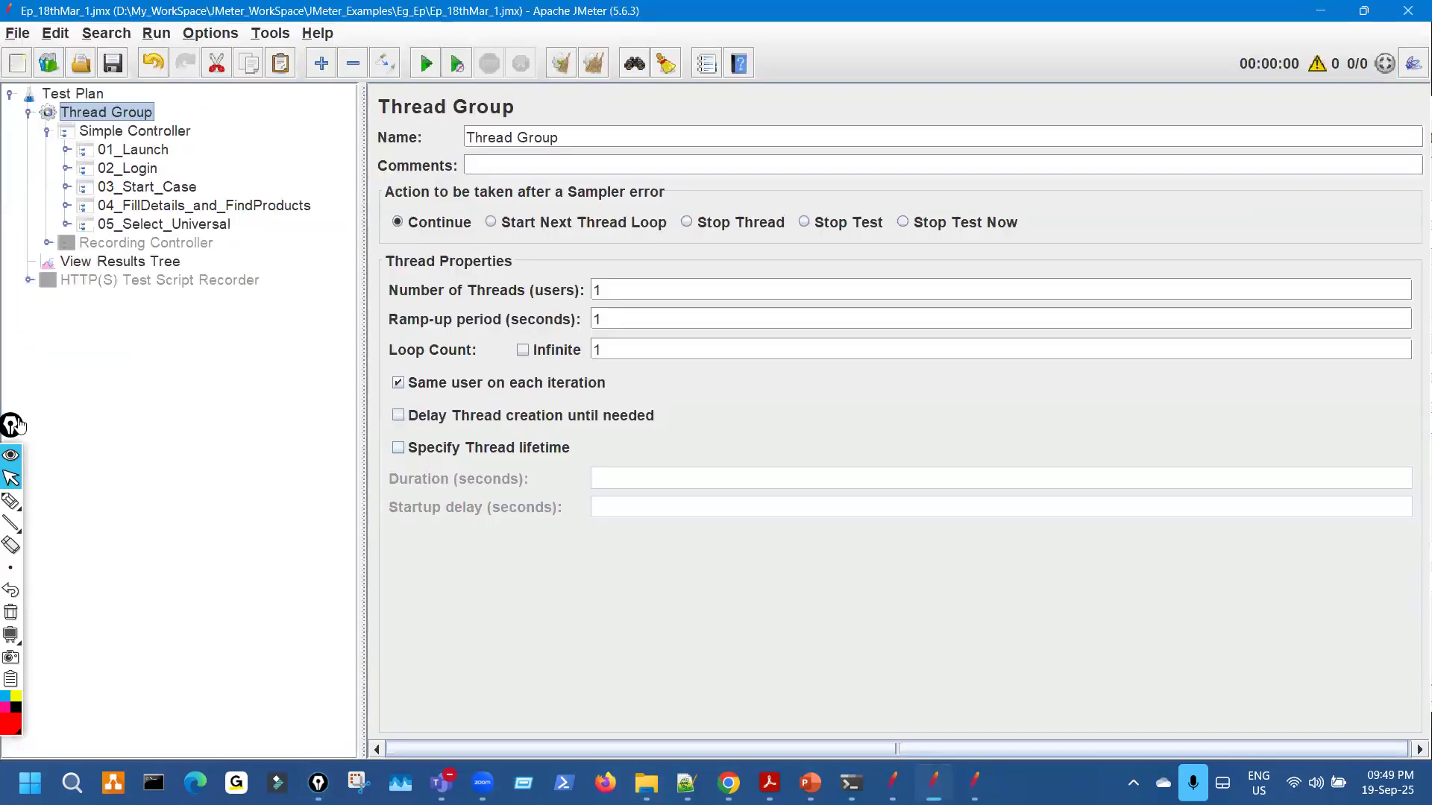
drag(10, 426, 14, 482)
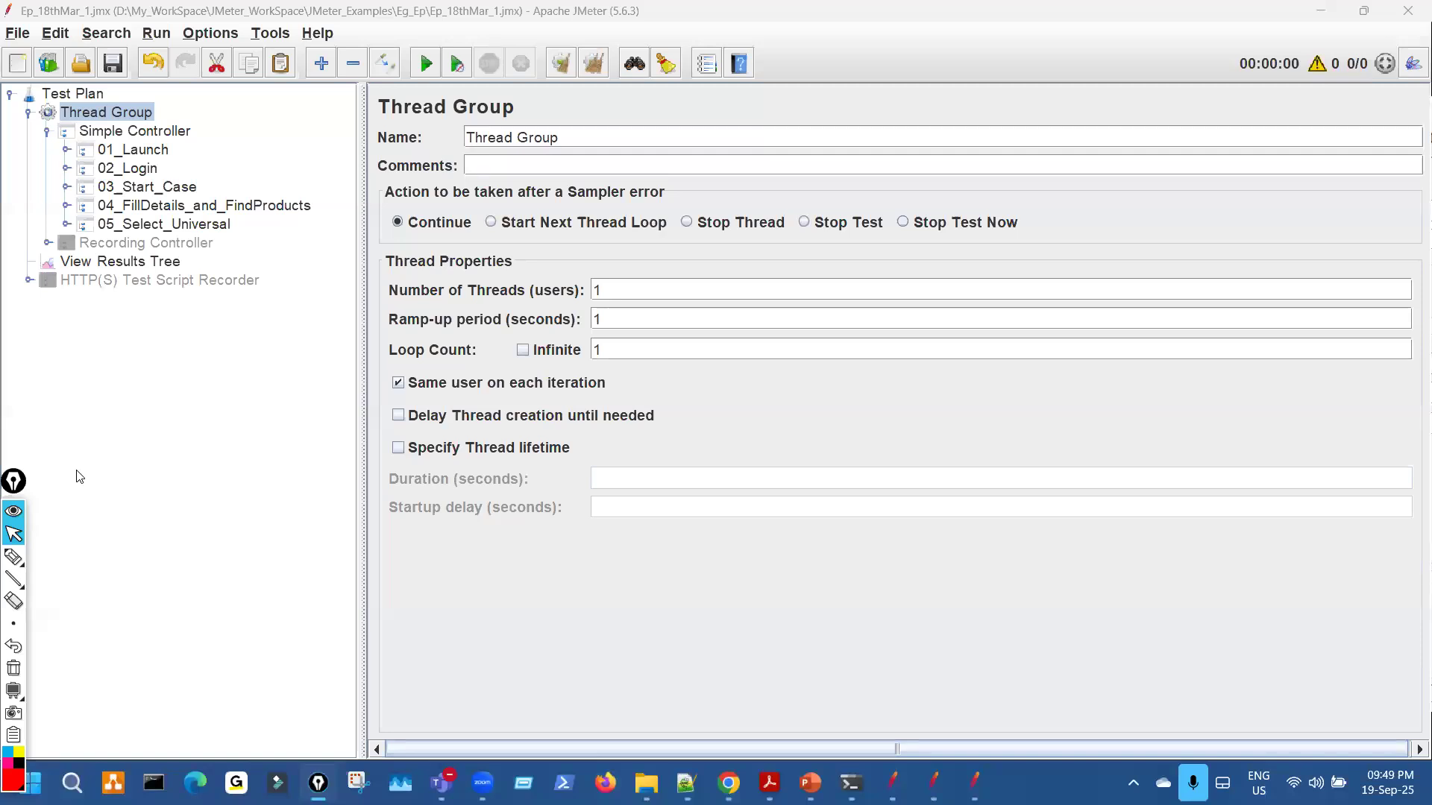
Switch to Chrome, look through the D_Apps bookmarks in a new tab, and return to the Ep_18thMar_1.jmx script in JMeter.
click(729, 783)
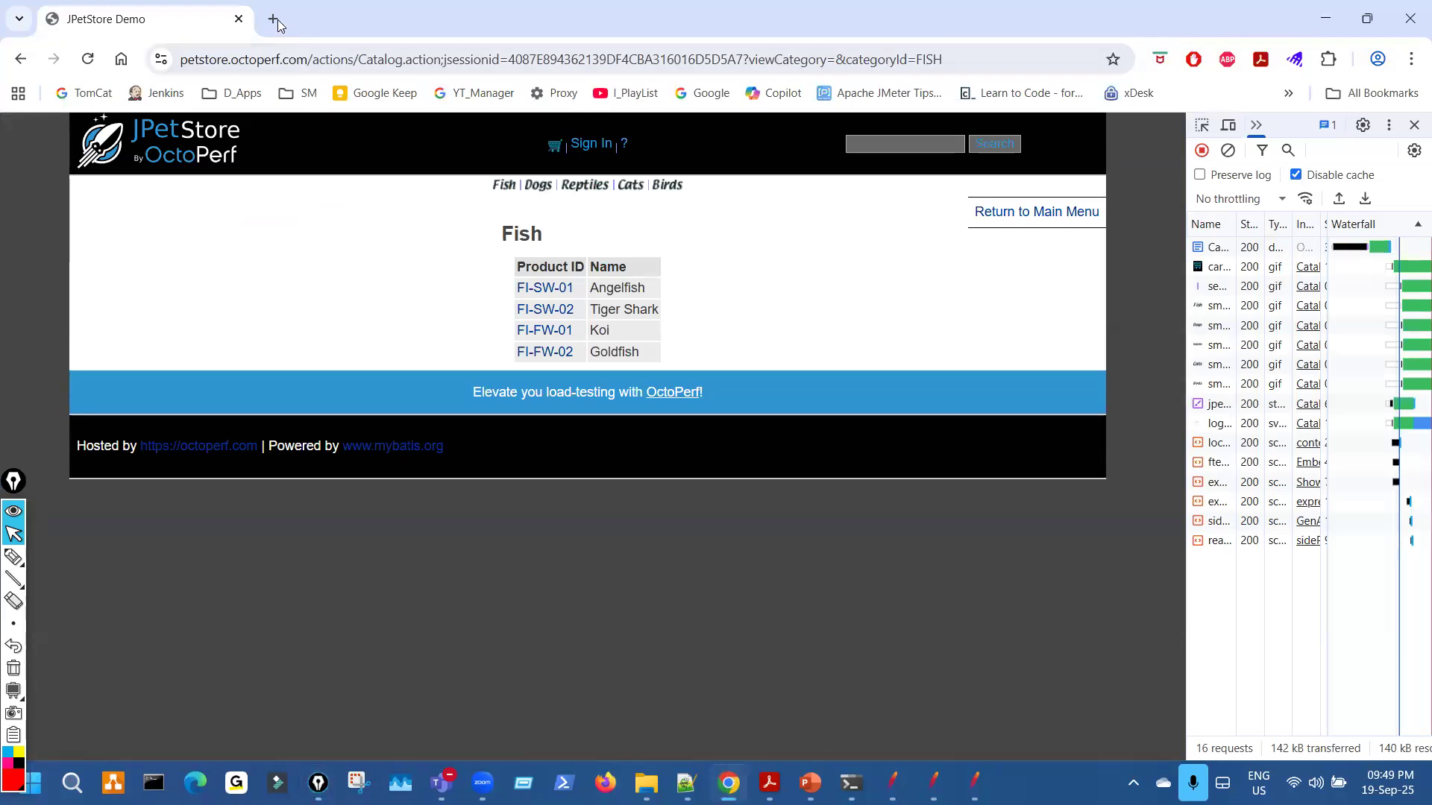
click(274, 19)
click(244, 93)
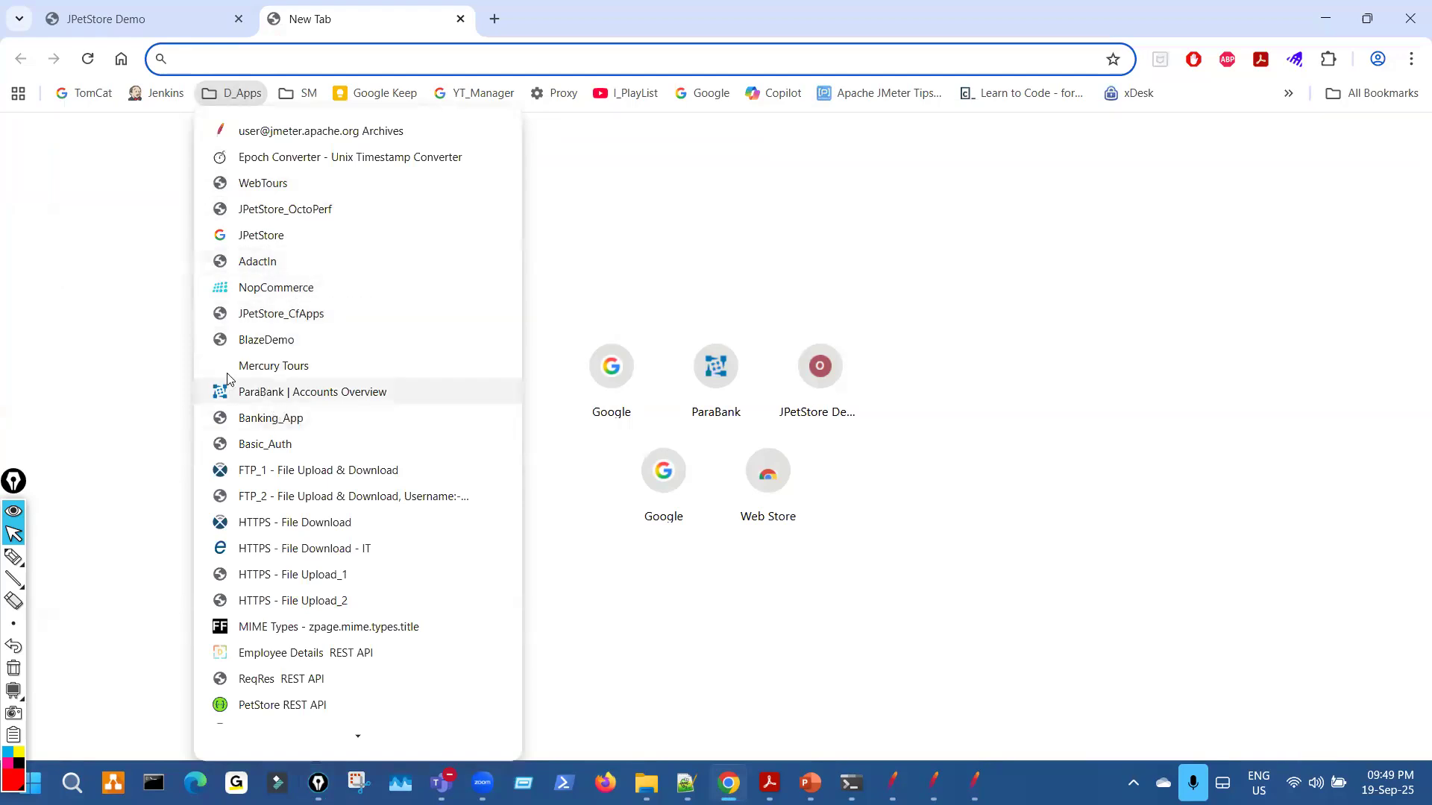
click(160, 333)
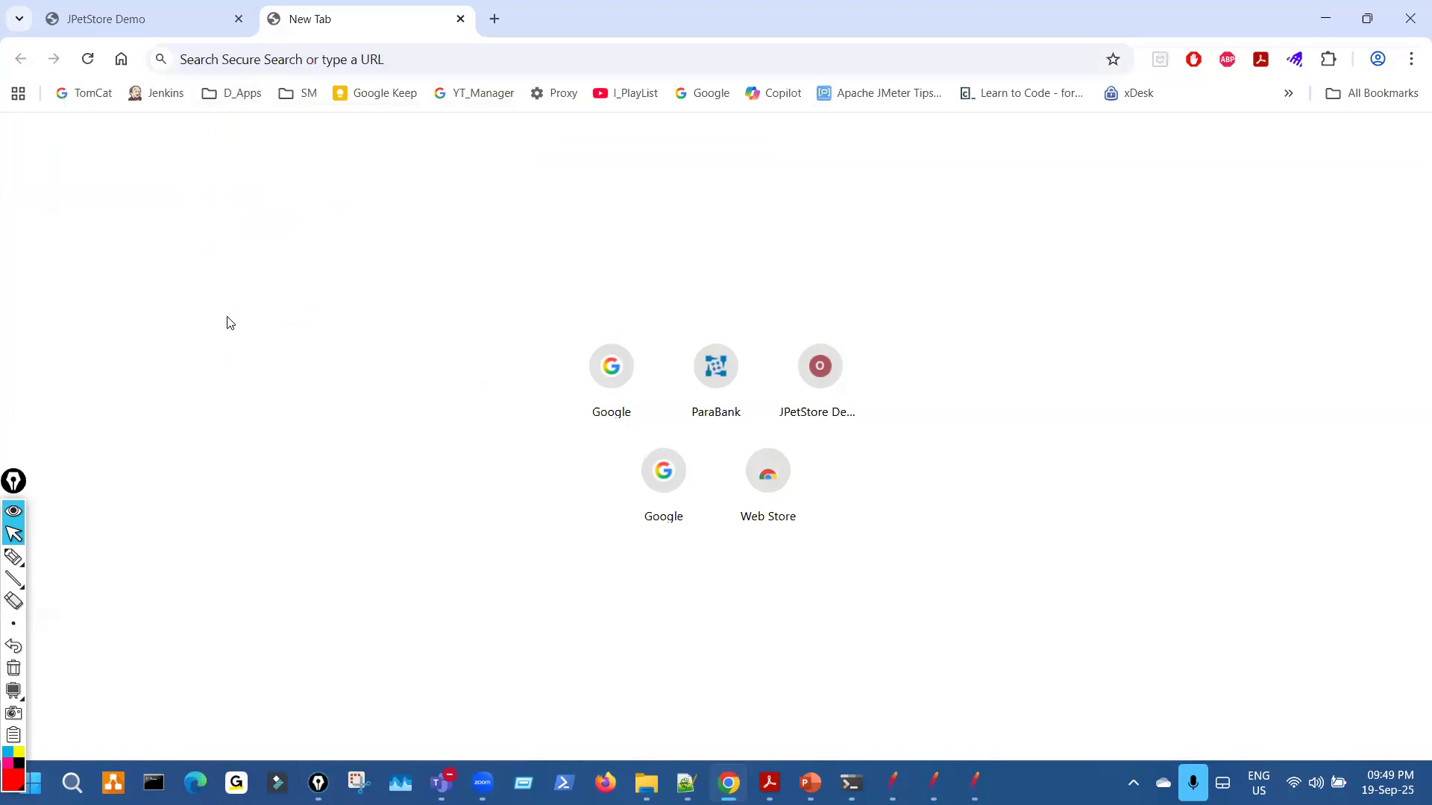
click(146, 19)
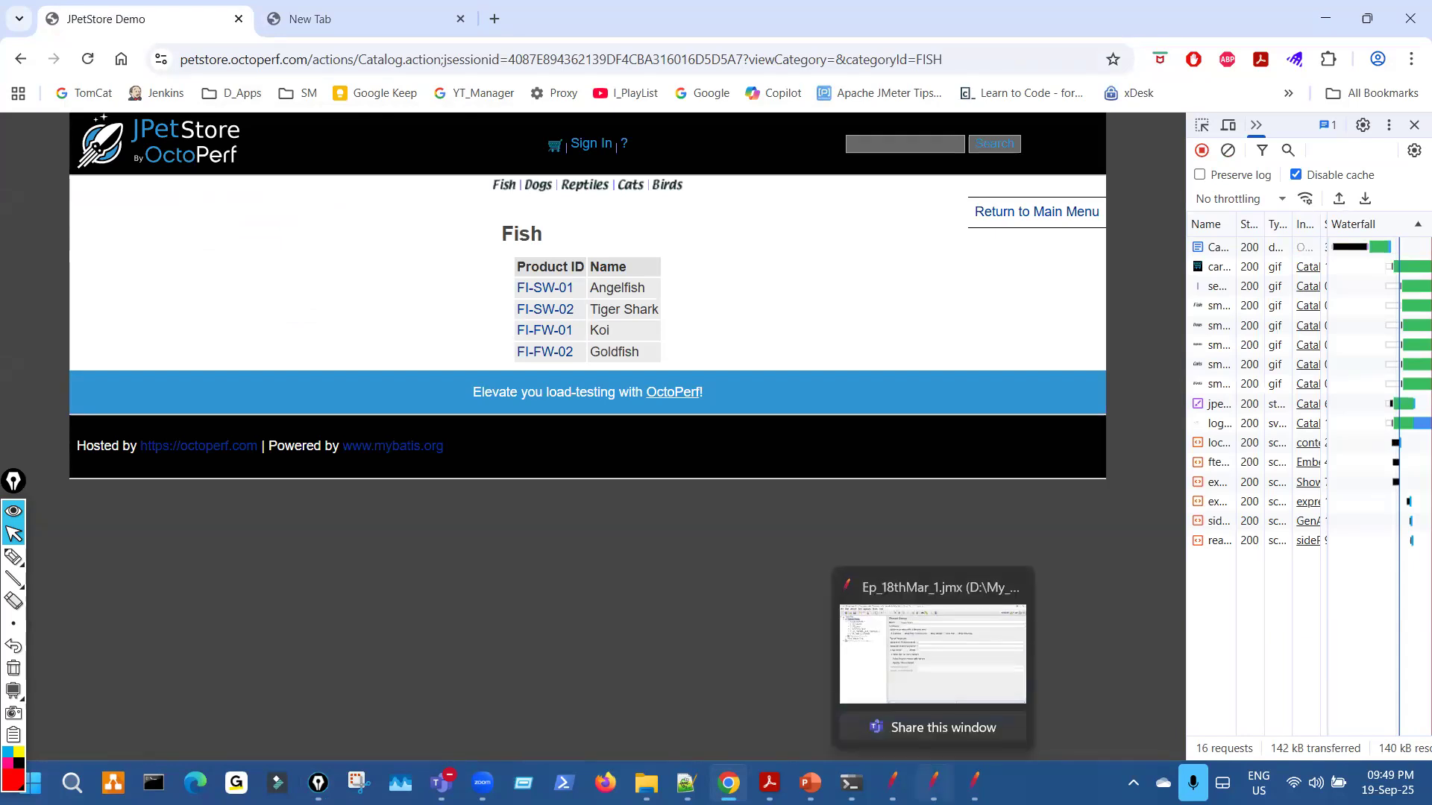
click(934, 783)
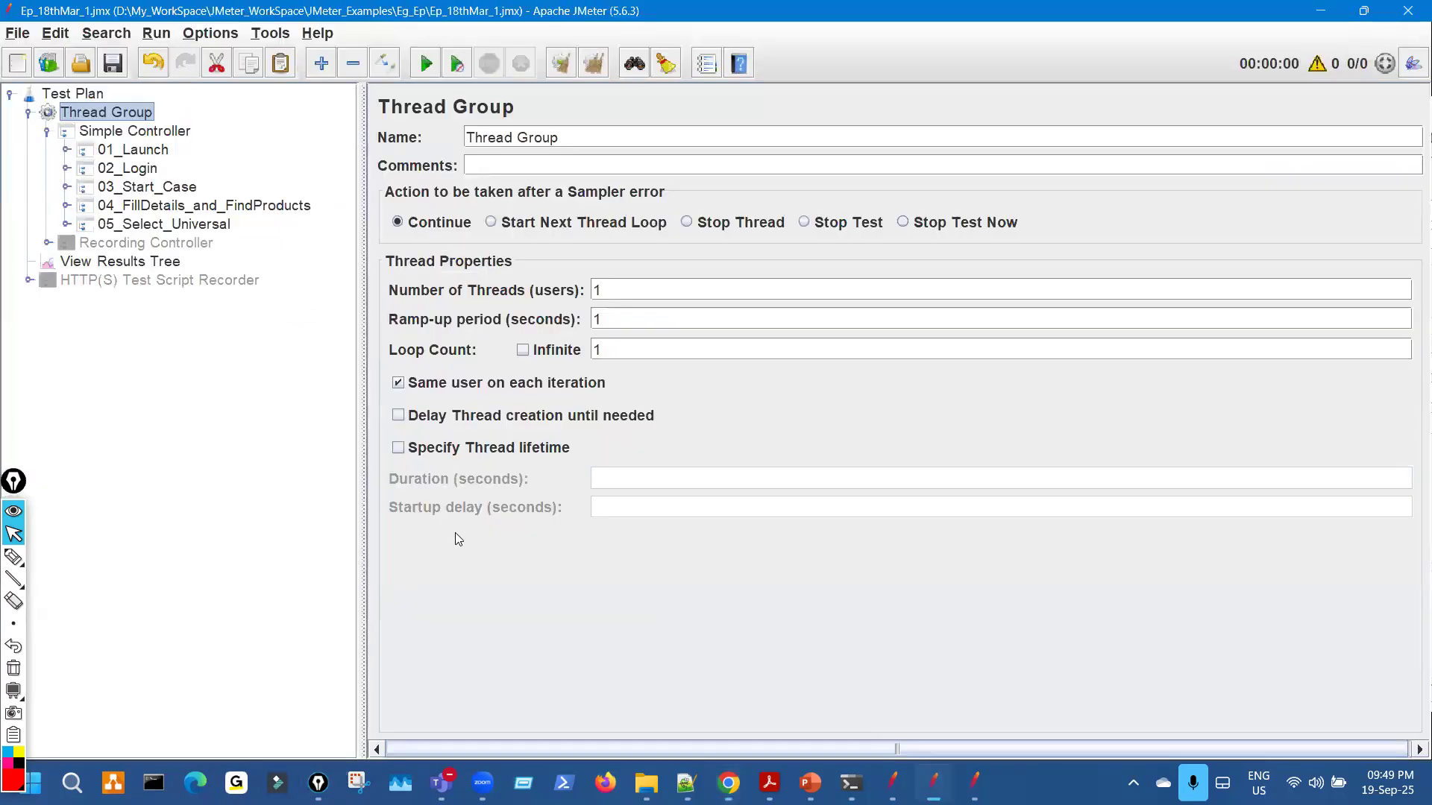
Expand 01_Launch and look through its two requests, going back to 01_Launch/-4.
click(66, 149)
click(164, 170)
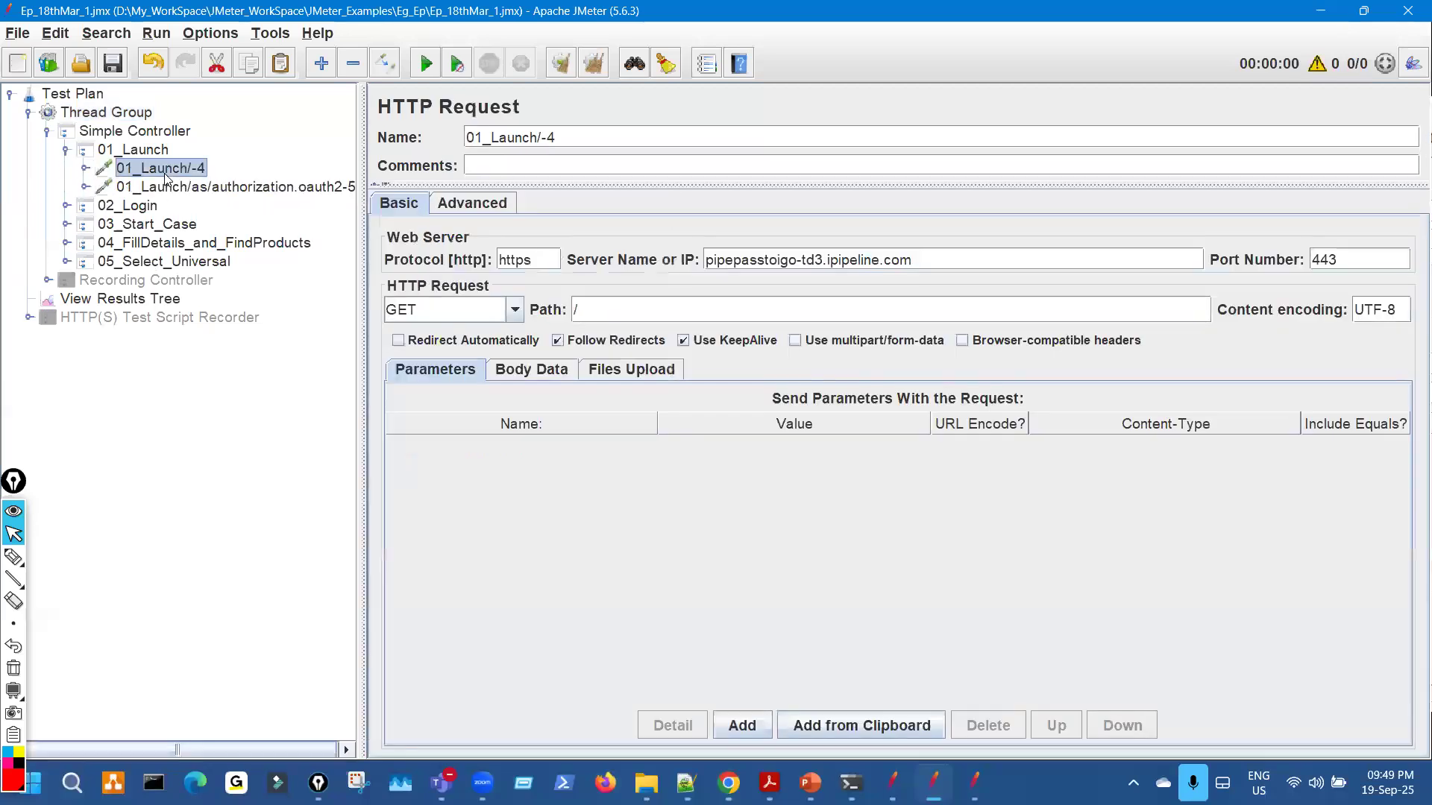
click(198, 190)
key(Up)
Mark the server name of 01_Launch/-4 with the pen, and clear the annotations.
key(ctrl+shift+t)
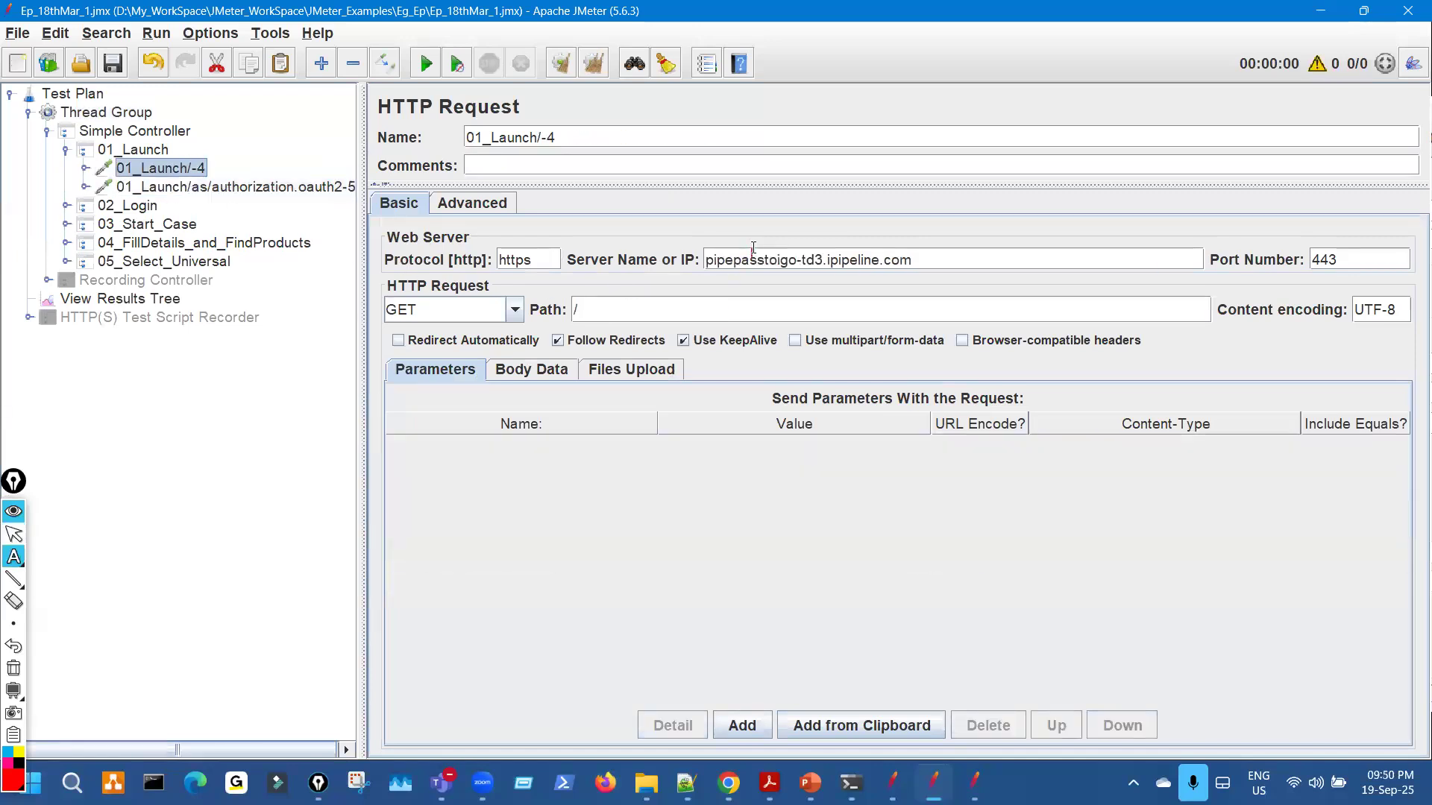
key(ctrl+shift+p)
mouse_move(709, 228)
mouse_down()
mouse_move(693, 253)
mouse_move(949, 275)
mouse_up()
drag(830, 218, 771, 219)
drag(728, 278, 822, 276)
key(Escape)
Open 01_Launch/as/authorization.oauth2-5, tick both launch requests, mark the state and nonce parameters, and clear the annotations.
key(Down)
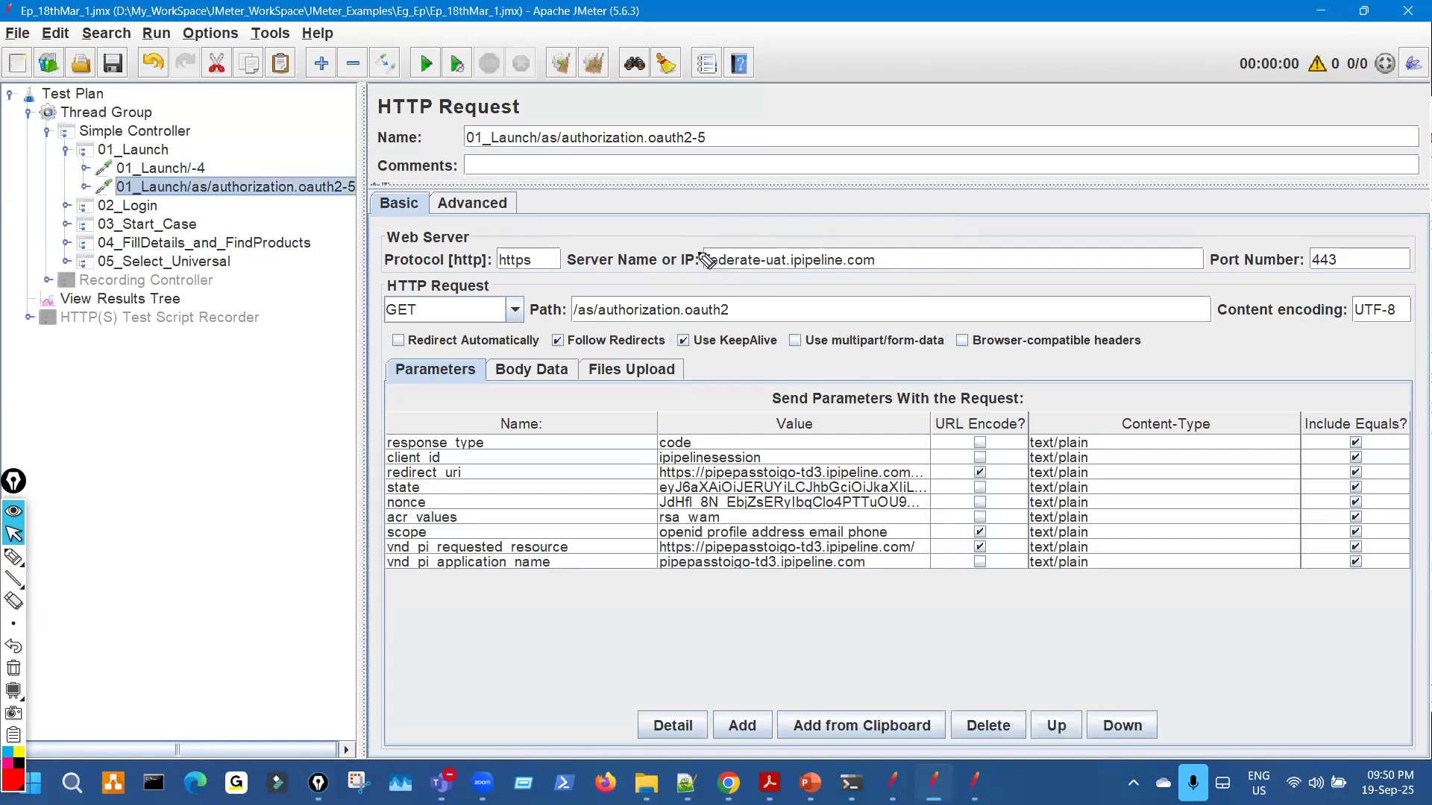
key(ctrl+shift+3)
mouse_move(216, 159)
mouse_down()
mouse_move(237, 146)
mouse_move(278, 166)
mouse_up()
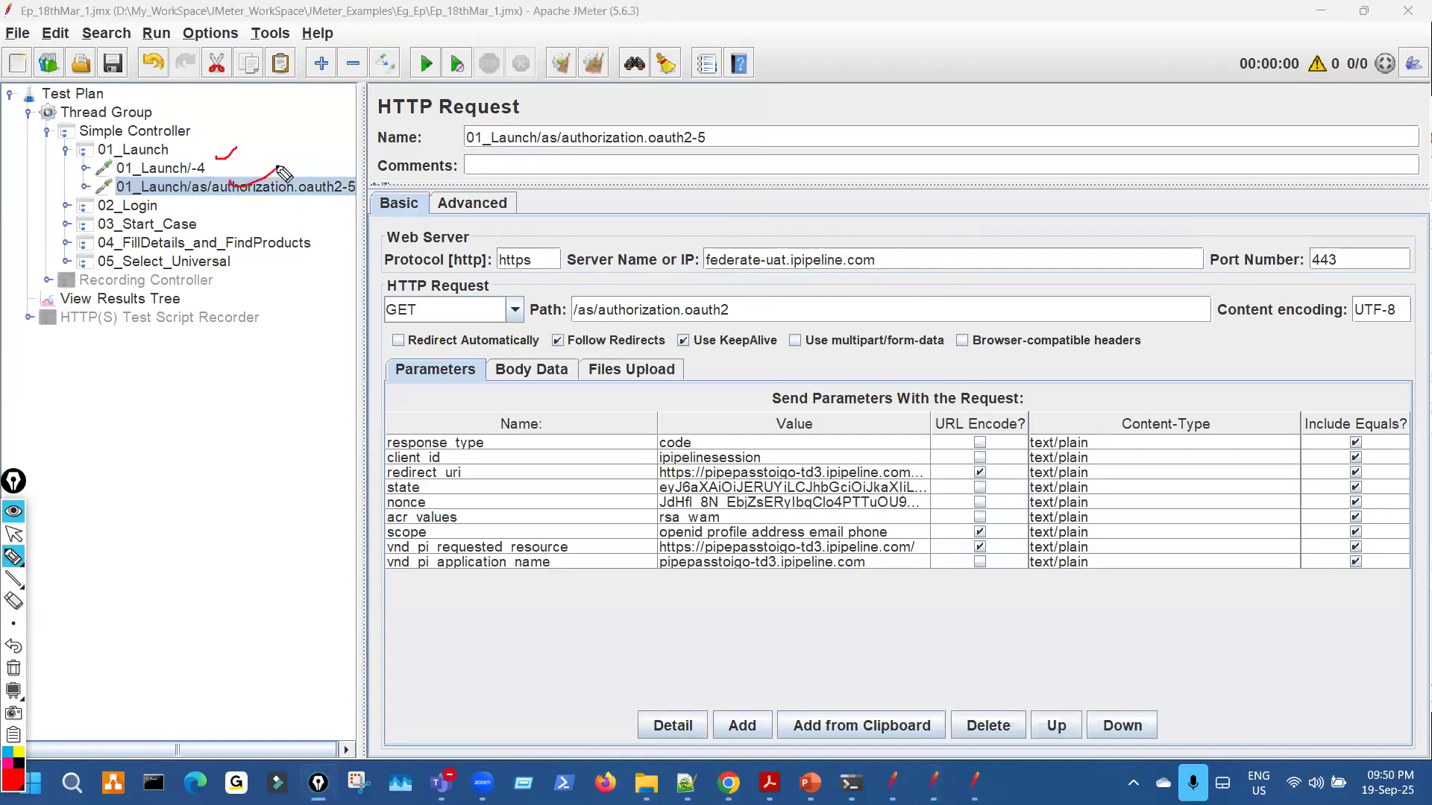
mouse_move(278, 166)
mouse_down()
mouse_move(257, 203)
mouse_move(272, 215)
mouse_move(315, 190)
mouse_move(297, 172)
mouse_up()
drag(645, 481, 636, 507)
key(ctrl+shift+1)
Widen the Value column of the request parameters, and tick and bracket the state and nonce rows.
drag(657, 422, 573, 424)
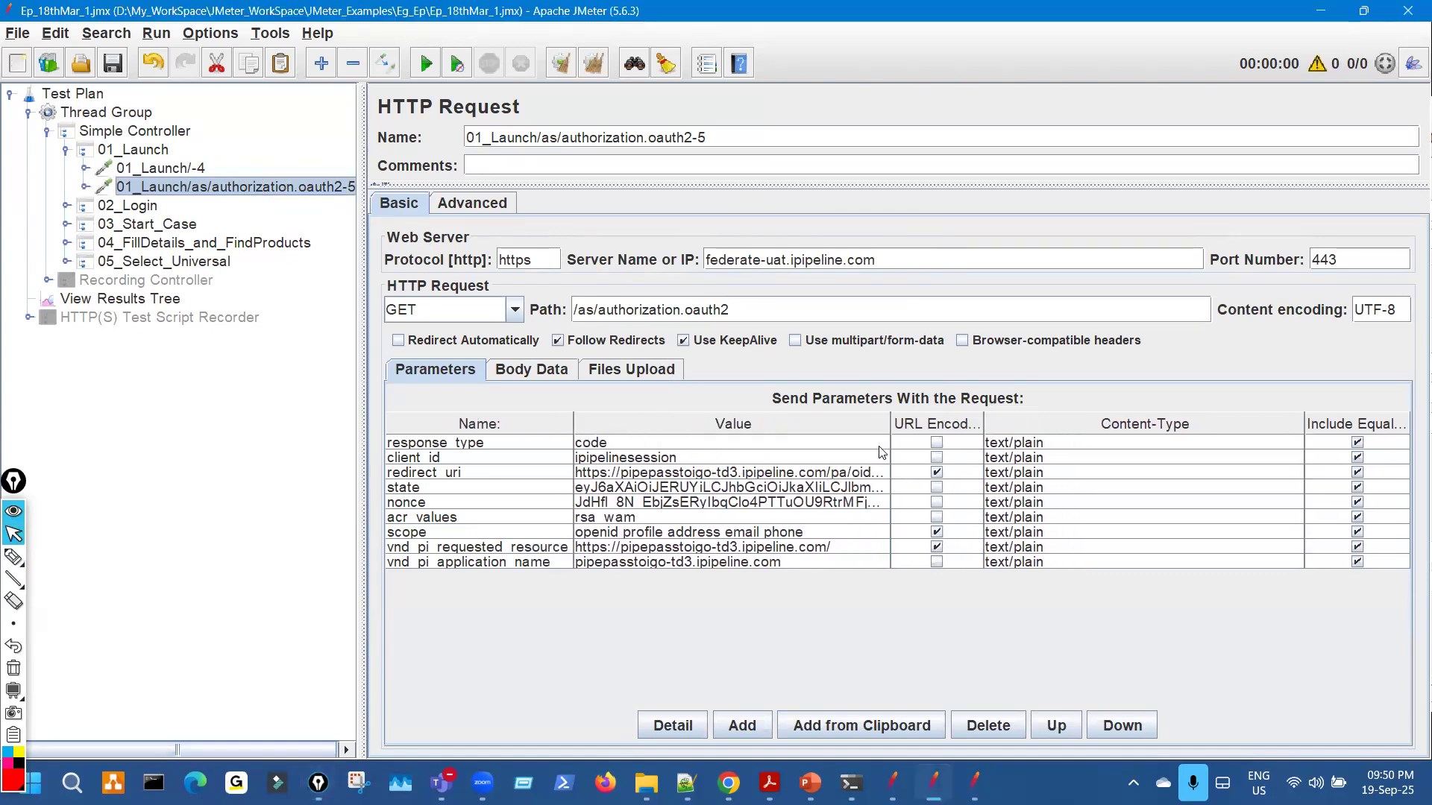
drag(1124, 422, 1291, 422)
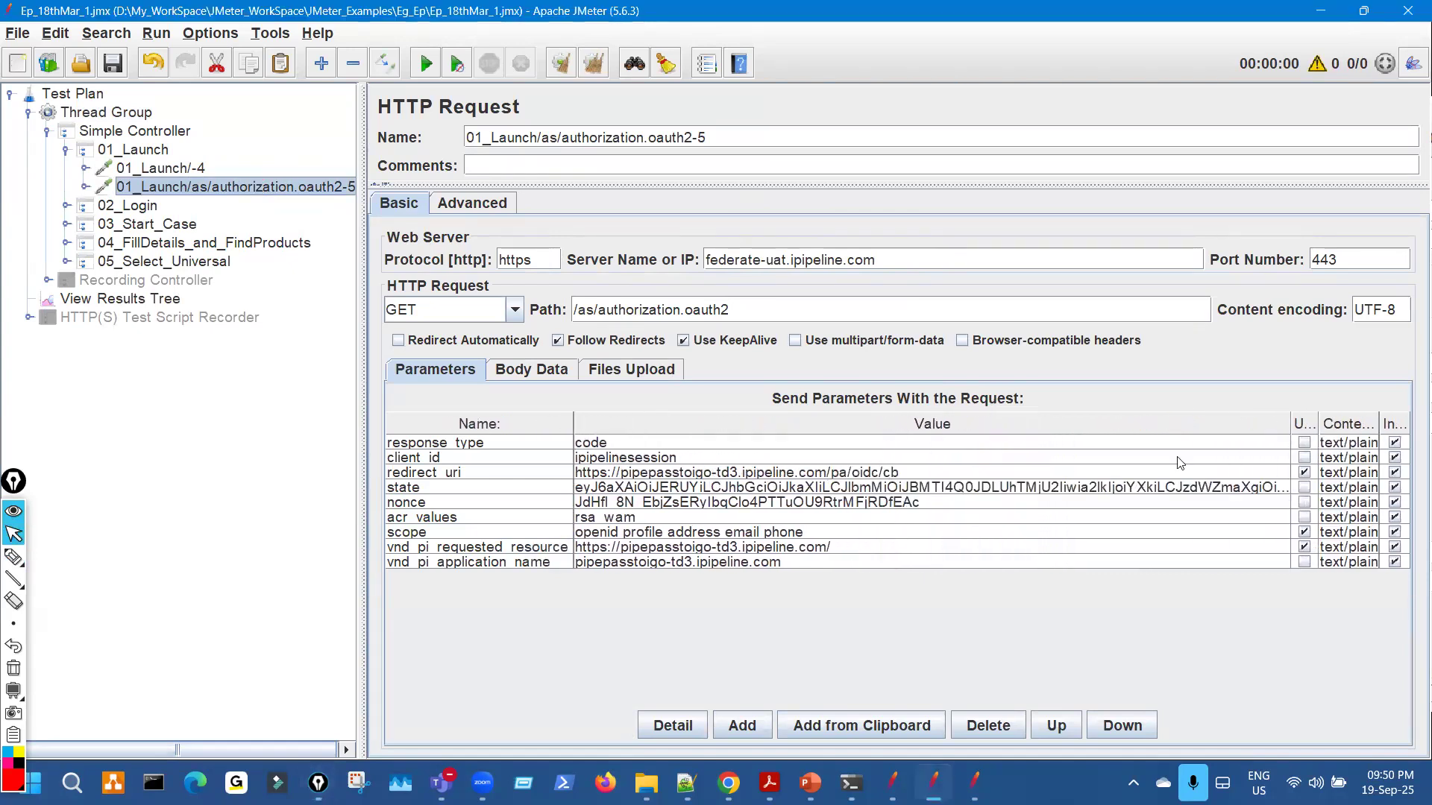
key(ctrl+shift+2)
mouse_move(423, 492)
mouse_down()
mouse_move(458, 472)
mouse_move(494, 489)
mouse_up()
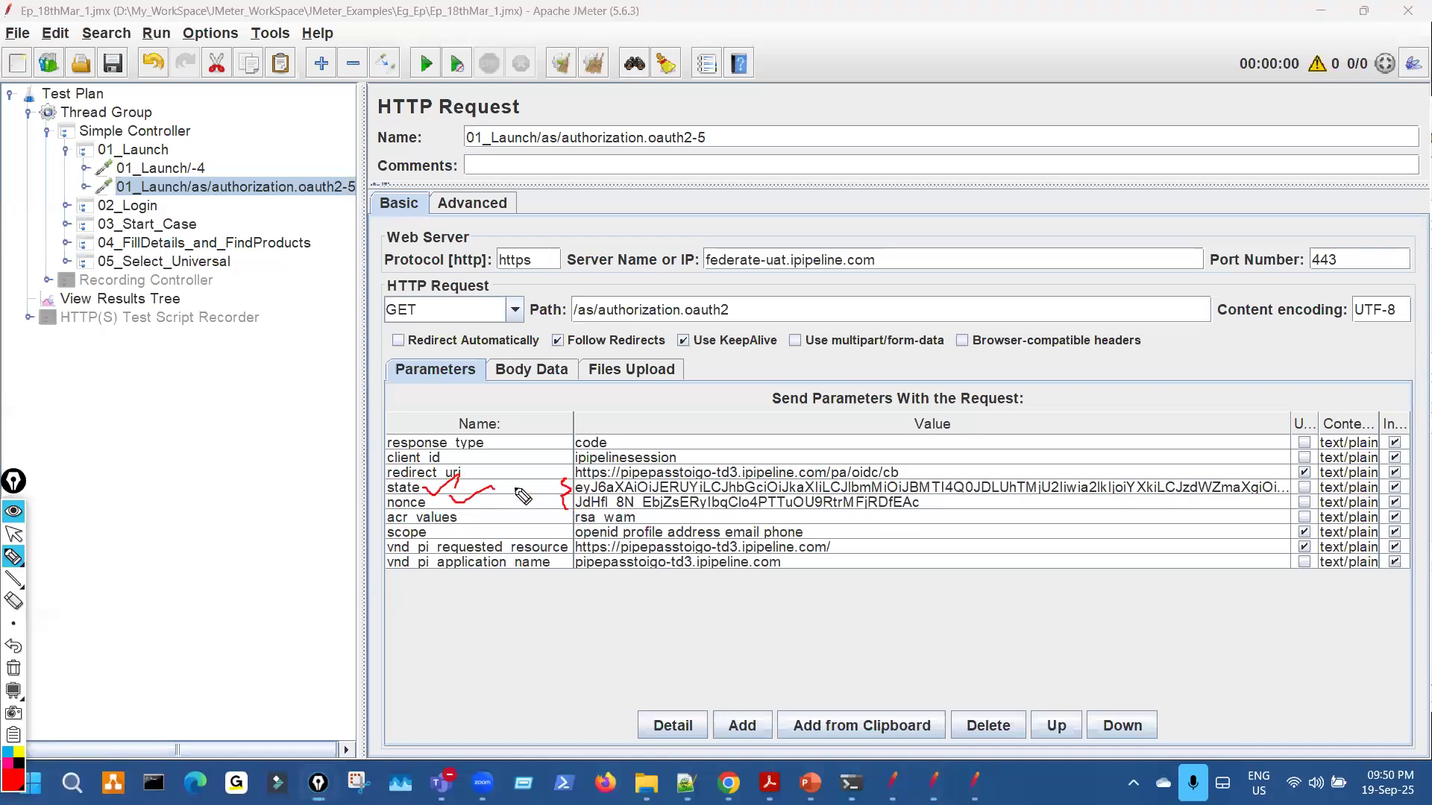
mouse_move(560, 482)
mouse_down()
mouse_move(543, 499)
mouse_move(561, 516)
mouse_move(571, 492)
mouse_move(552, 503)
mouse_move(585, 513)
mouse_move(571, 486)
mouse_up()
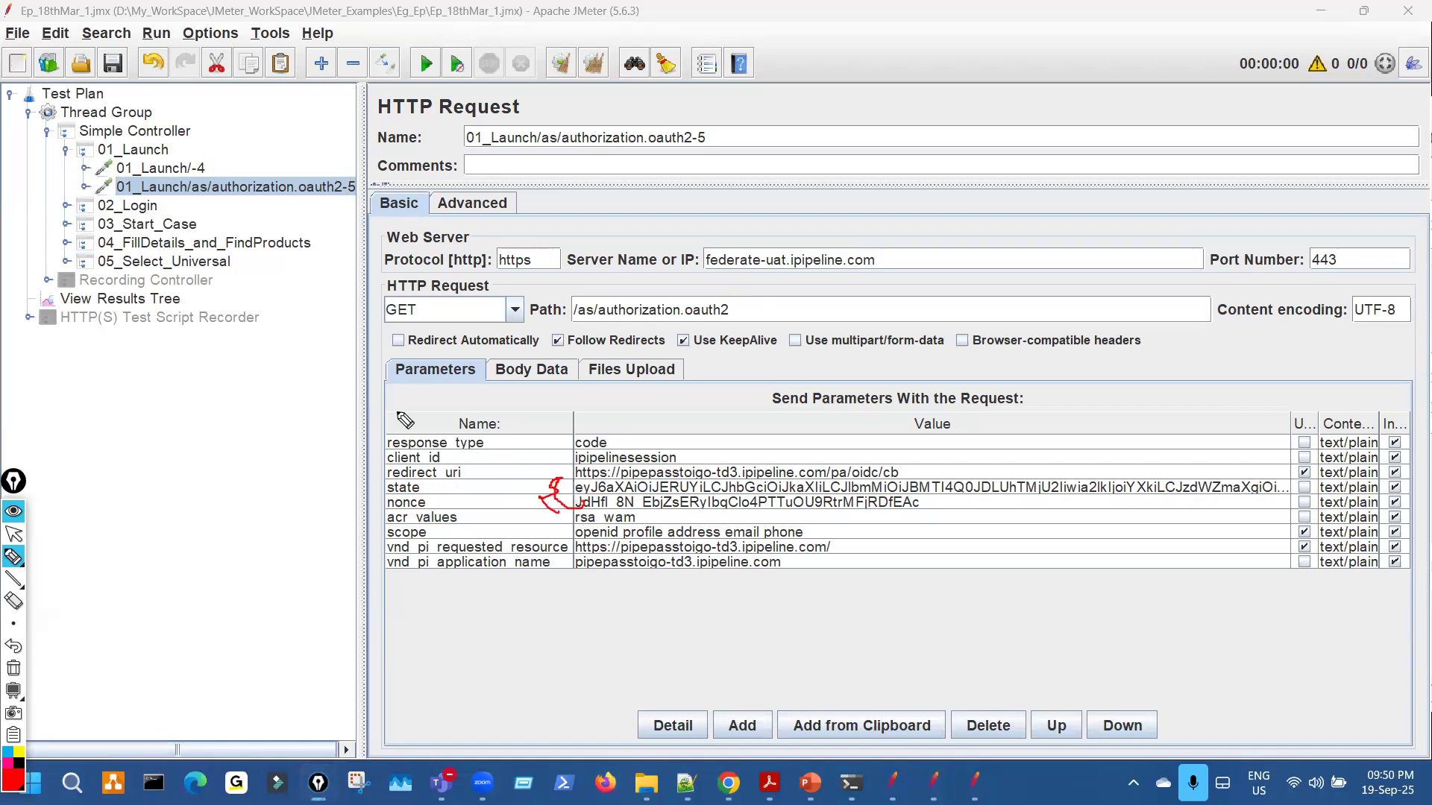
Draw an arrow to 01_Launch/-4, bracket and tick the two launch requests, and clear the annotations.
drag(262, 136, 211, 164)
drag(211, 163, 228, 167)
drag(65, 147, 67, 191)
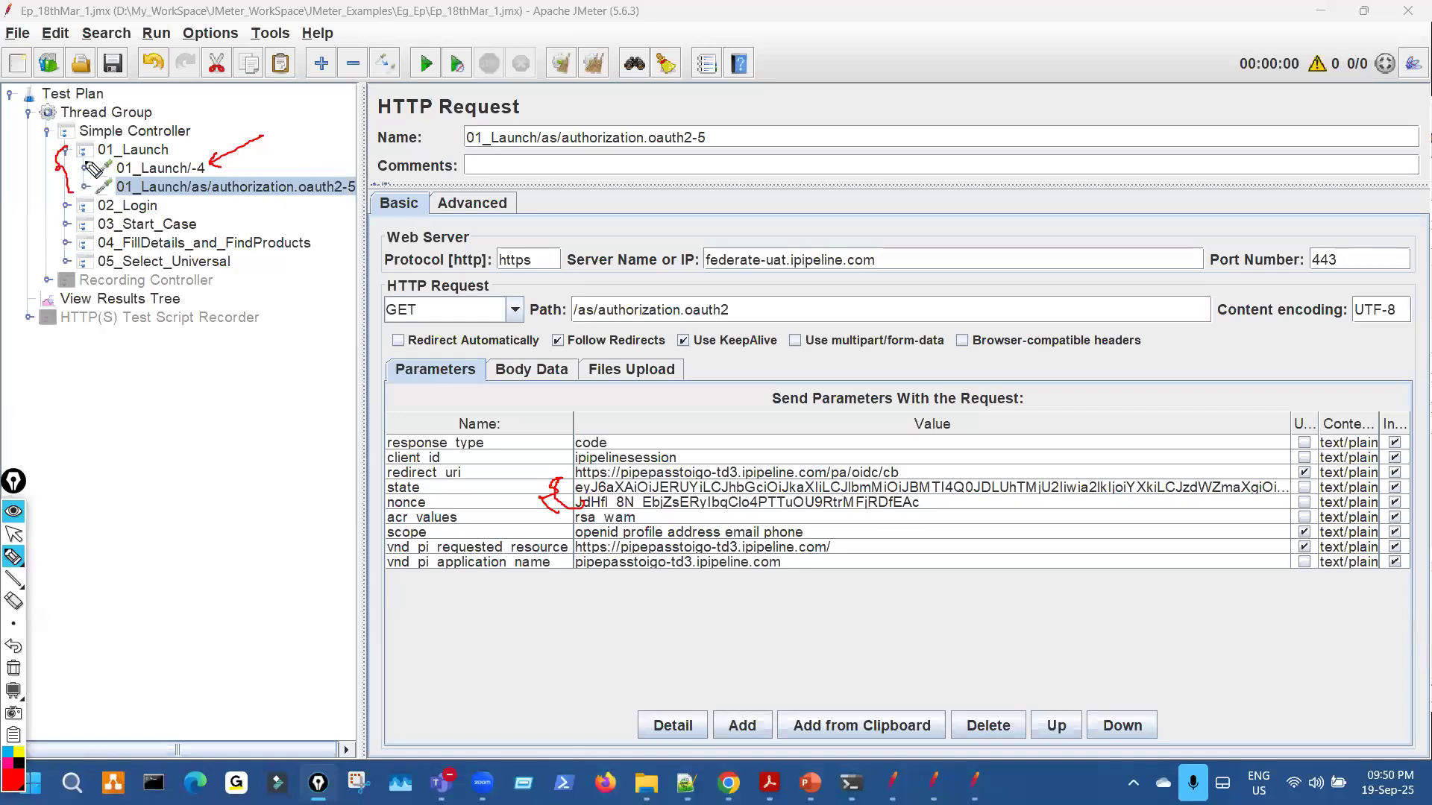
mouse_move(181, 162)
mouse_down()
mouse_move(203, 154)
mouse_move(228, 182)
mouse_up()
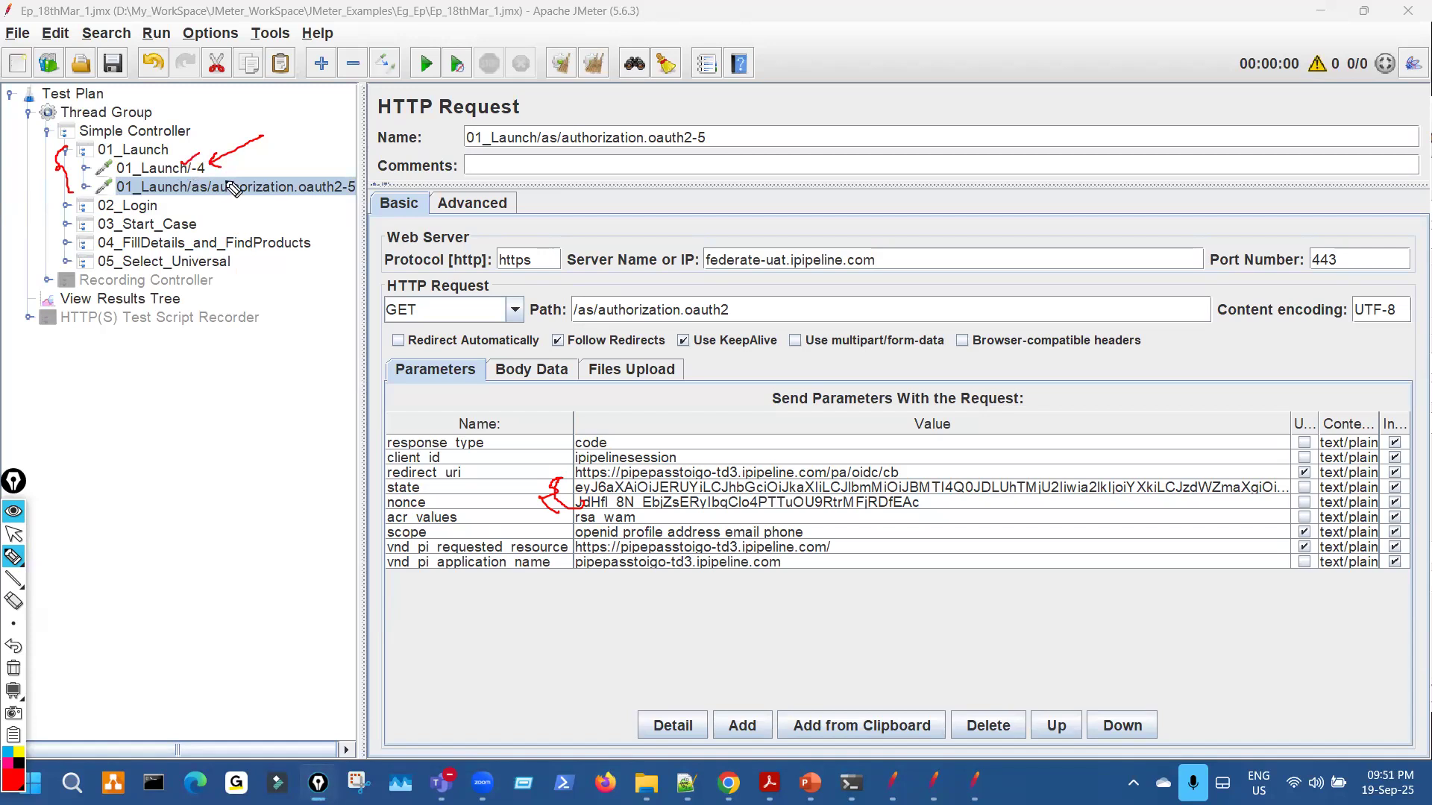
key(Escape)
Compare the server name of 01_Launch/-4 with the details of 01_Launch/as/authorization.oauth2-5.
click(187, 171)
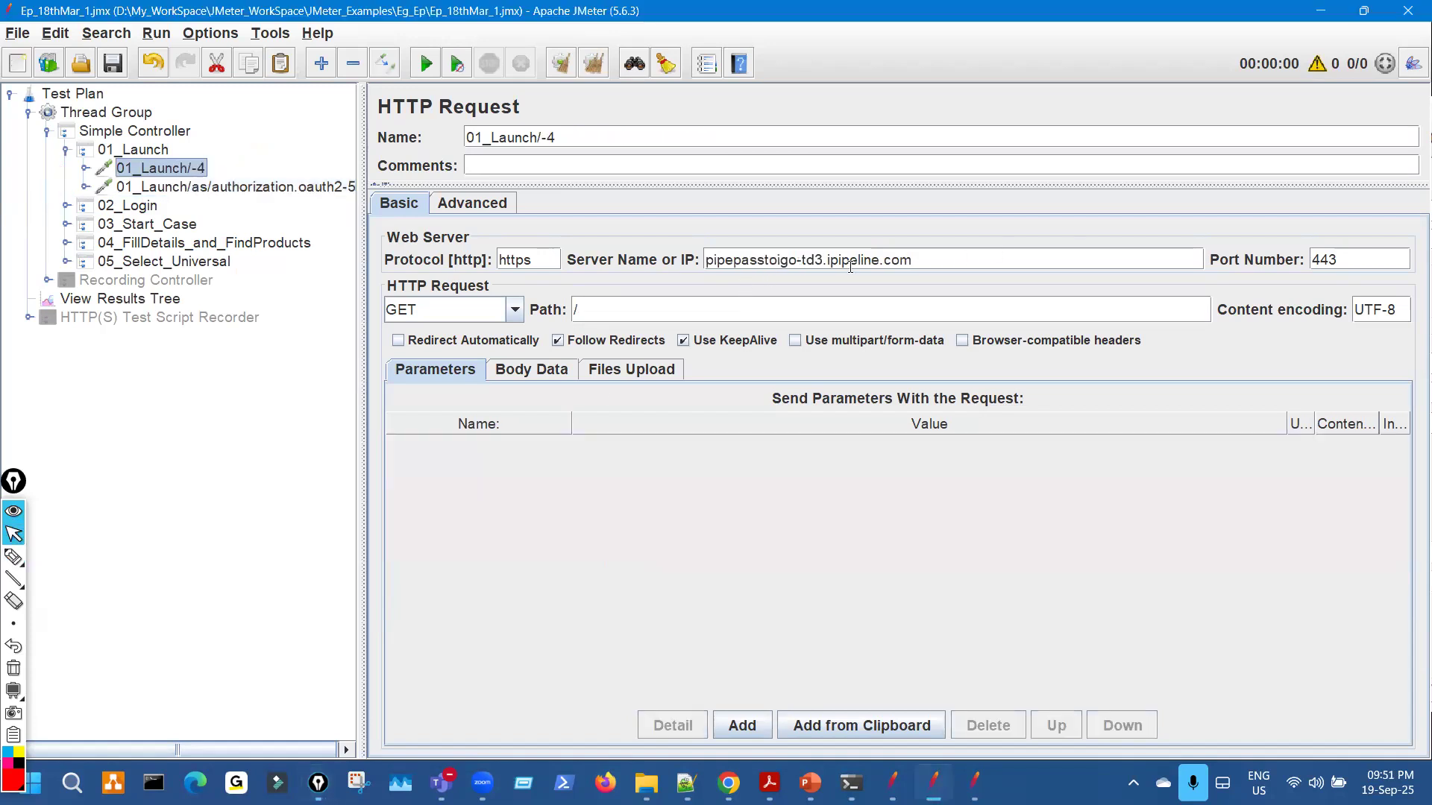
drag(813, 260, 901, 260)
click(267, 187)
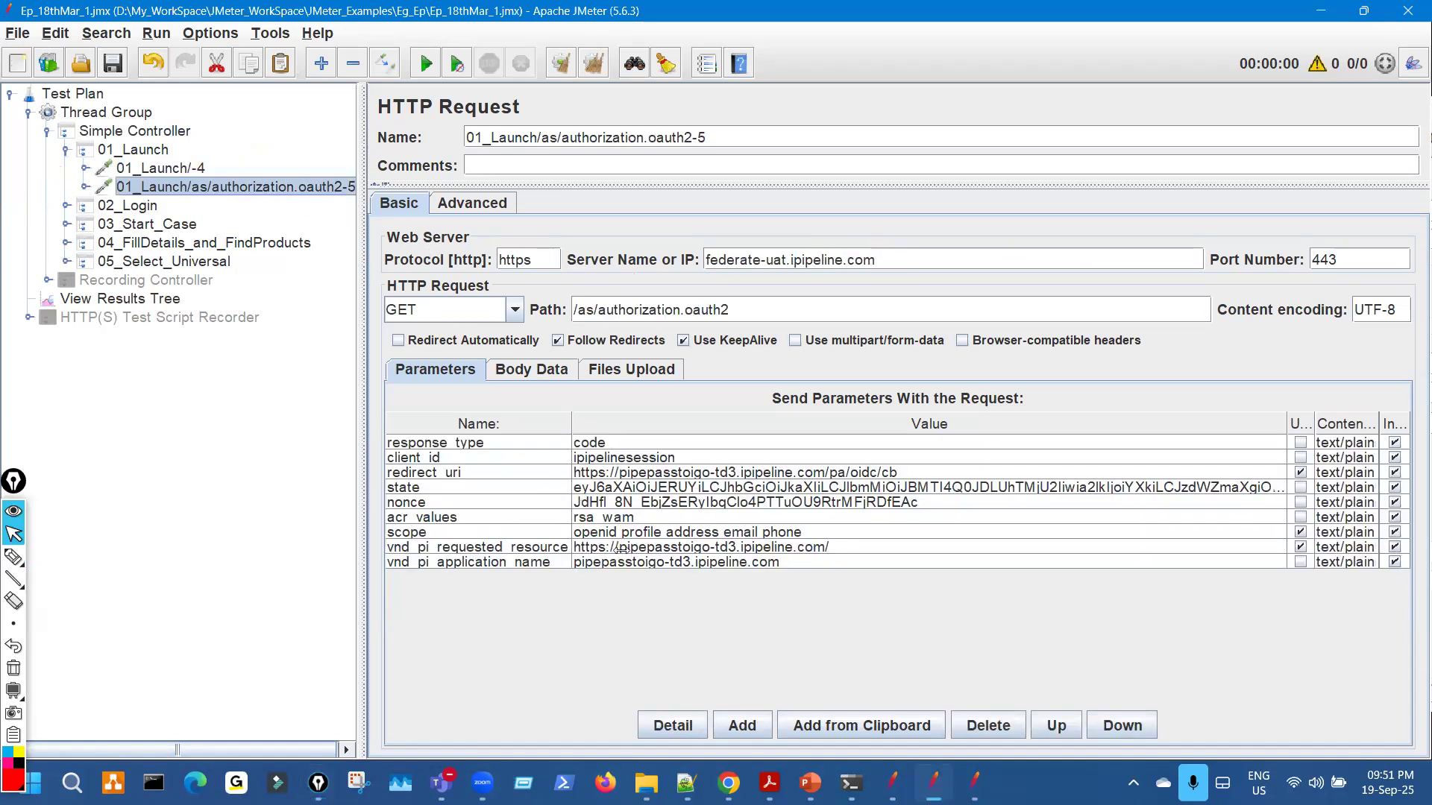
Box the state and nonce values, draw arrows for 01_Launch/-4 and its response with a circled handwritten note, and clear the annotations.
key(ctrl+shift+p)
mouse_move(559, 480)
mouse_down()
mouse_move(543, 500)
mouse_move(558, 516)
mouse_move(561, 489)
mouse_move(597, 501)
mouse_move(574, 483)
mouse_up()
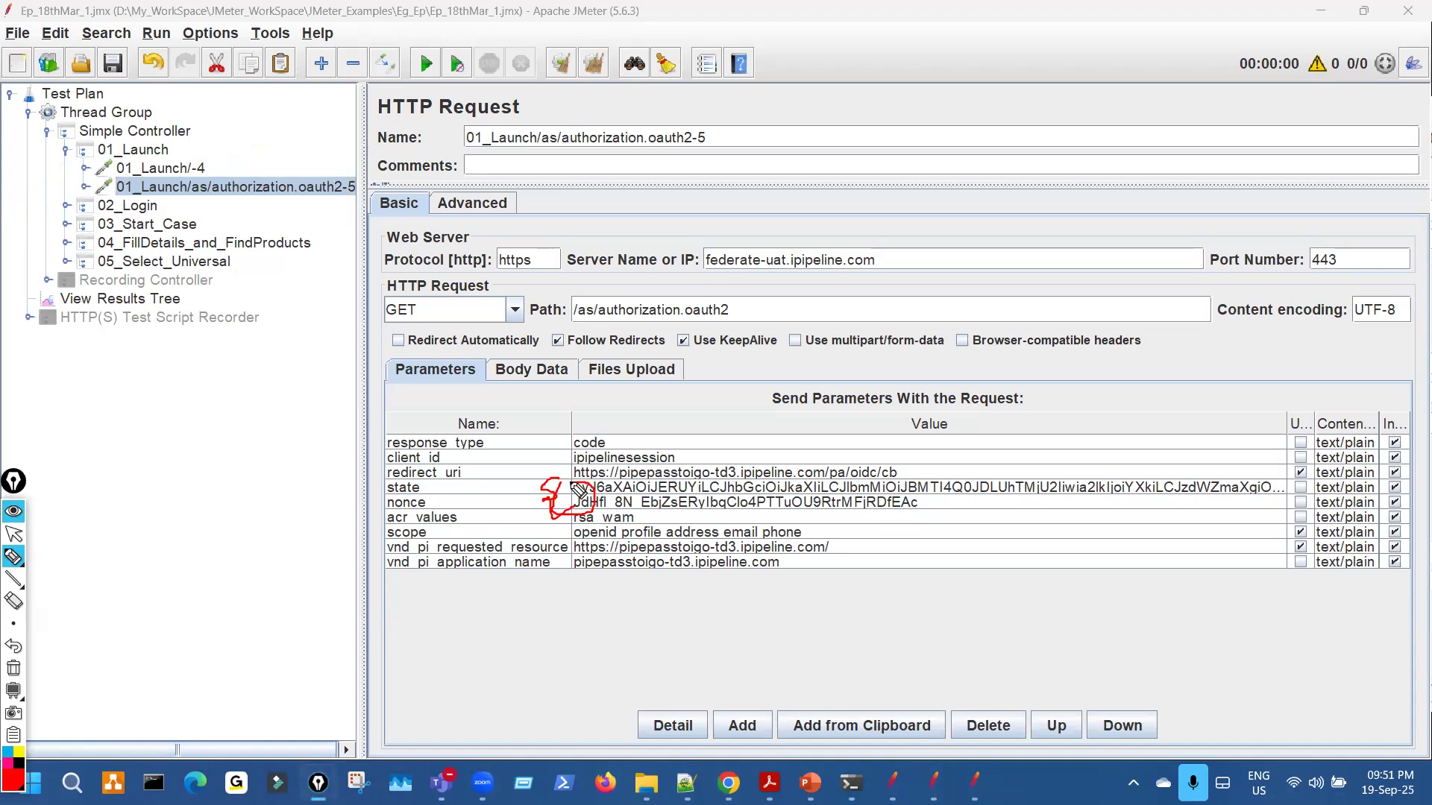
mouse_move(215, 155)
mouse_down()
mouse_move(258, 133)
mouse_move(237, 164)
mouse_up()
drag(575, 517, 583, 485)
mouse_move(355, 202)
mouse_down()
mouse_move(550, 177)
mouse_move(556, 203)
mouse_up()
mouse_move(962, 345)
mouse_down()
mouse_move(960, 370)
mouse_move(1071, 350)
mouse_up()
mouse_move(932, 326)
mouse_down()
mouse_move(931, 377)
mouse_move(1074, 337)
mouse_up()
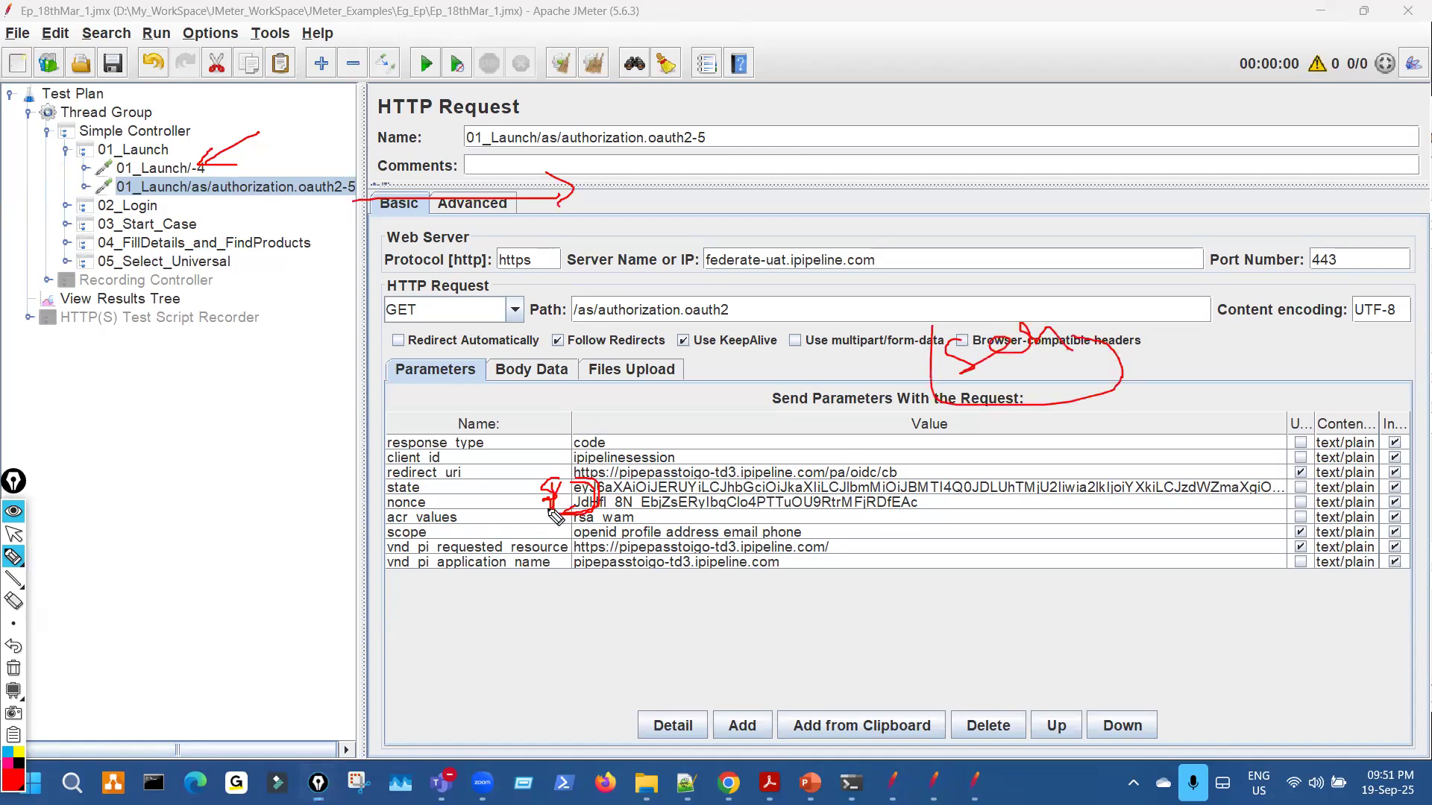
drag(555, 510, 615, 494)
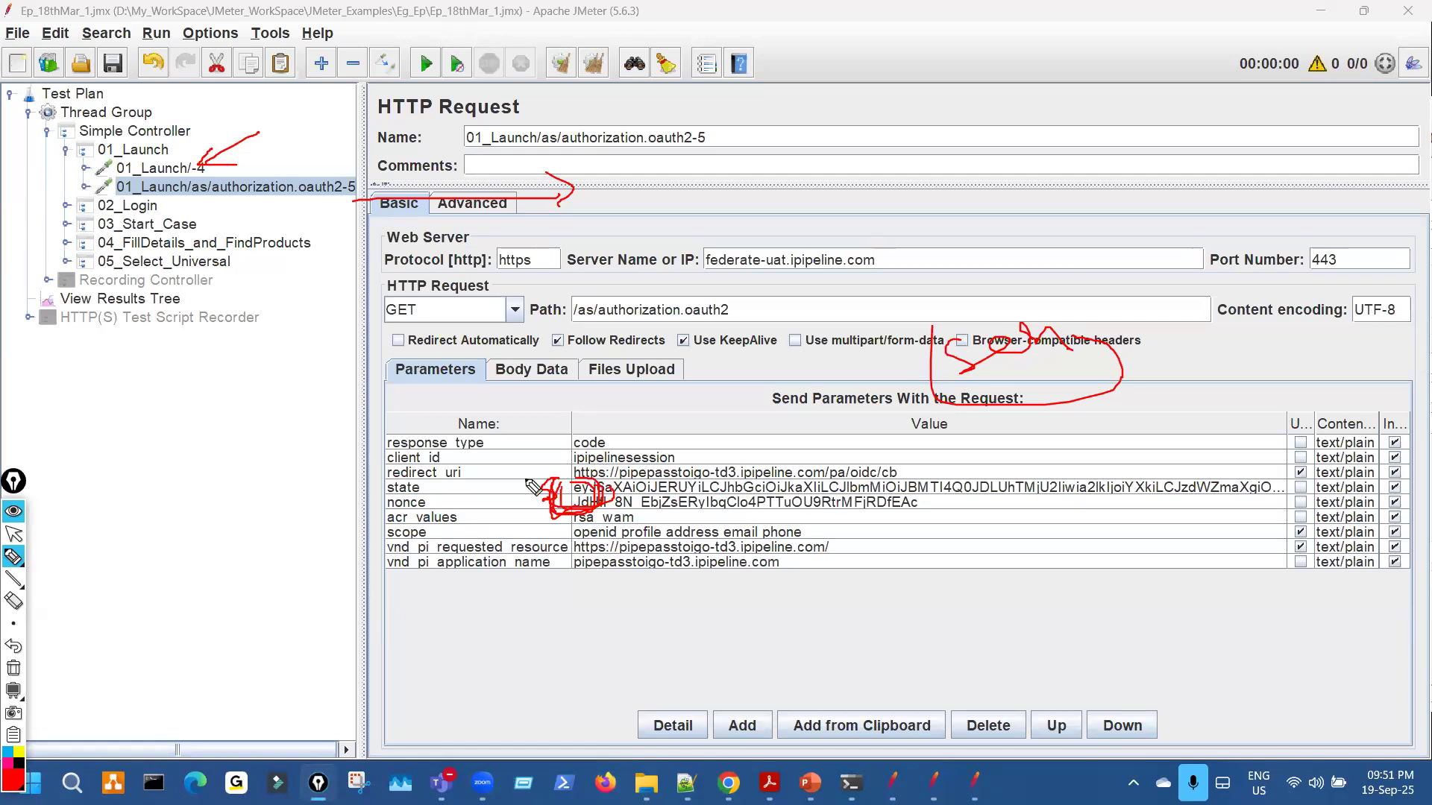
key(e)
Draw a line and an arrow at 01_Launch/-4, circle oauth2-5 and the state and nonce values, and clear the annotations.
drag(288, 100, 280, 212)
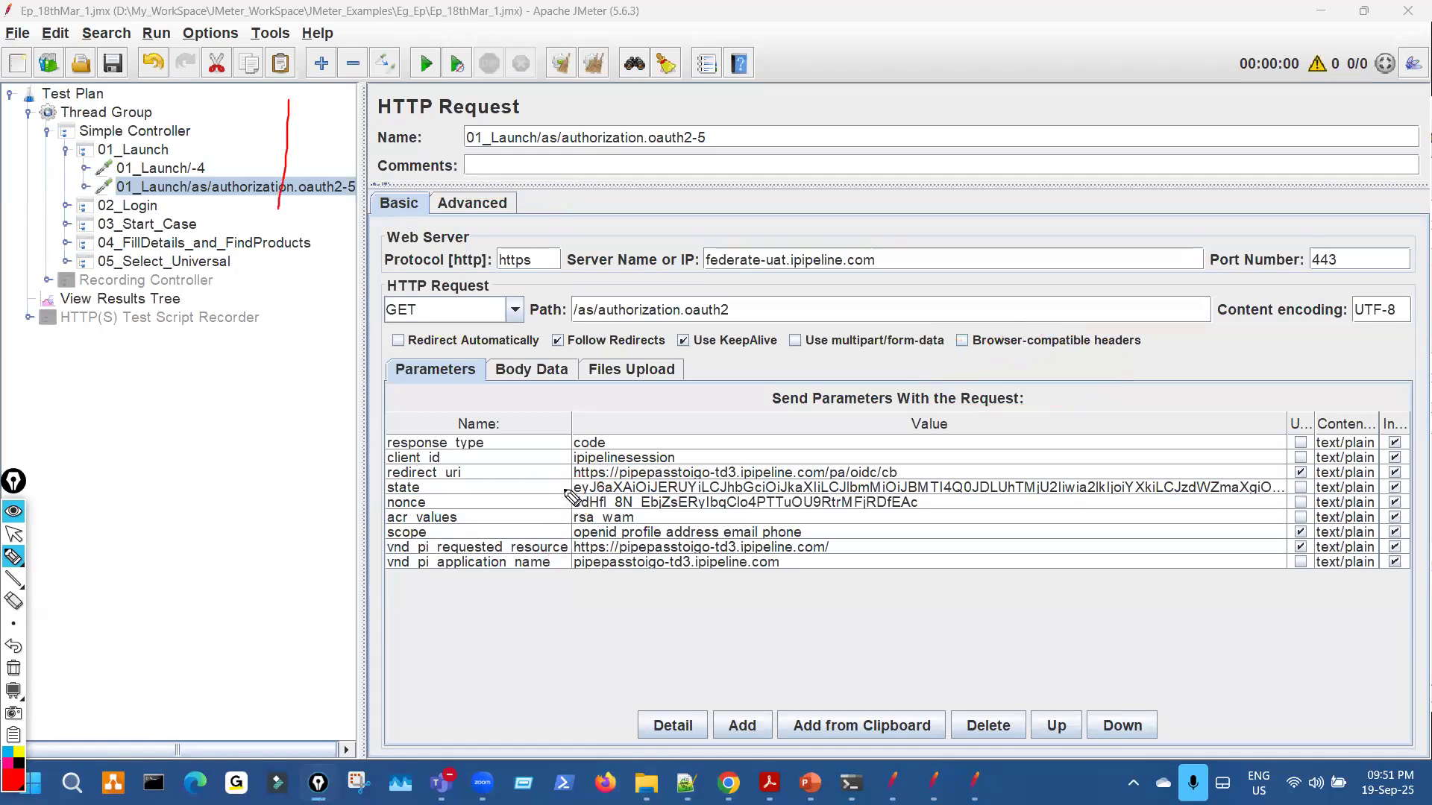
mouse_move(559, 475)
mouse_down()
mouse_move(570, 498)
mouse_move(555, 500)
mouse_up()
mouse_move(282, 120)
mouse_down()
mouse_move(209, 159)
mouse_move(222, 166)
mouse_up()
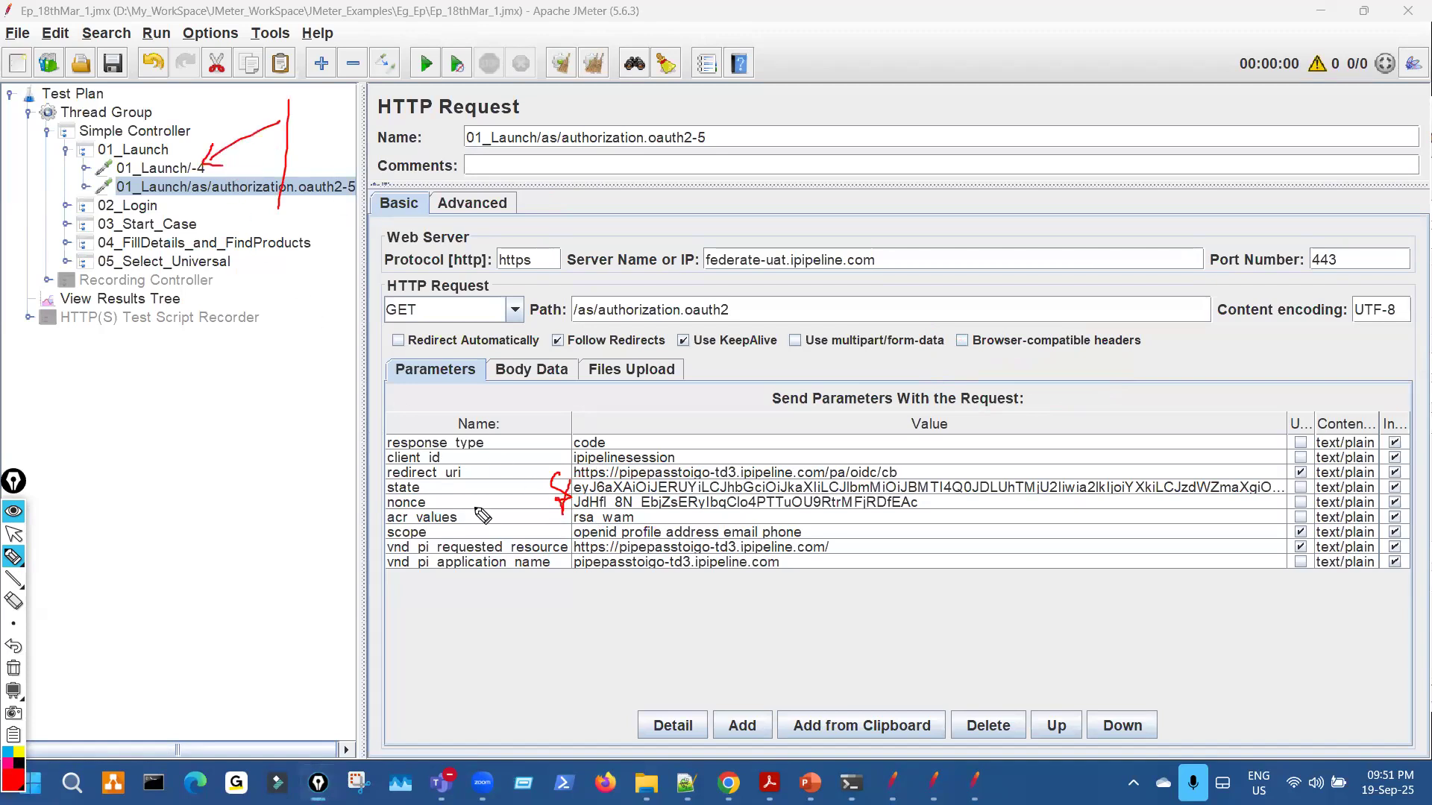
mouse_move(550, 482)
mouse_down()
mouse_move(576, 481)
mouse_move(558, 478)
mouse_up()
mouse_move(328, 183)
mouse_down()
mouse_move(320, 205)
mouse_move(377, 179)
mouse_move(339, 170)
mouse_up()
drag(573, 513, 574, 509)
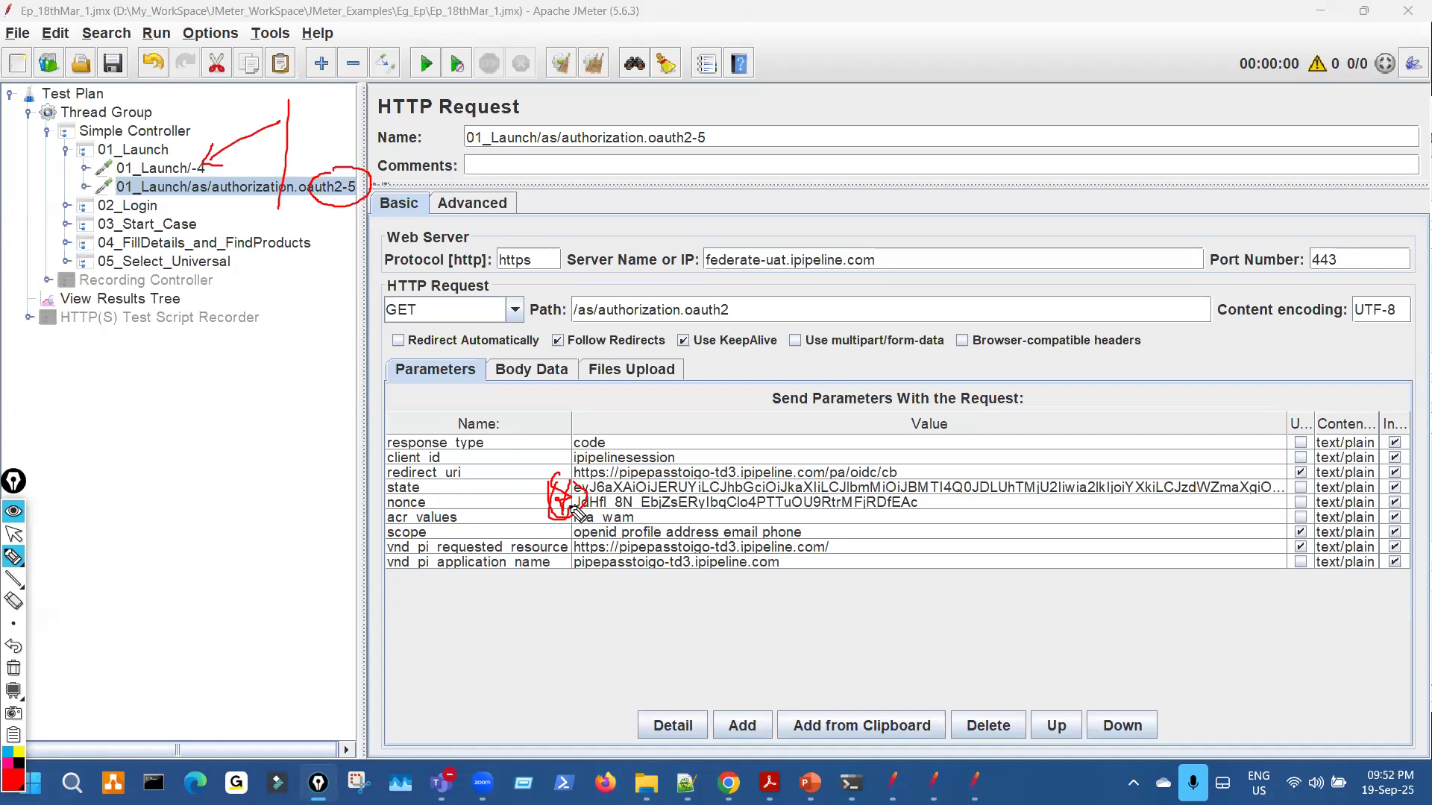
mouse_move(572, 473)
mouse_down()
mouse_move(557, 483)
mouse_move(598, 498)
mouse_up()
key(ctrl+shift+7)
key(ctrl+shift+2)
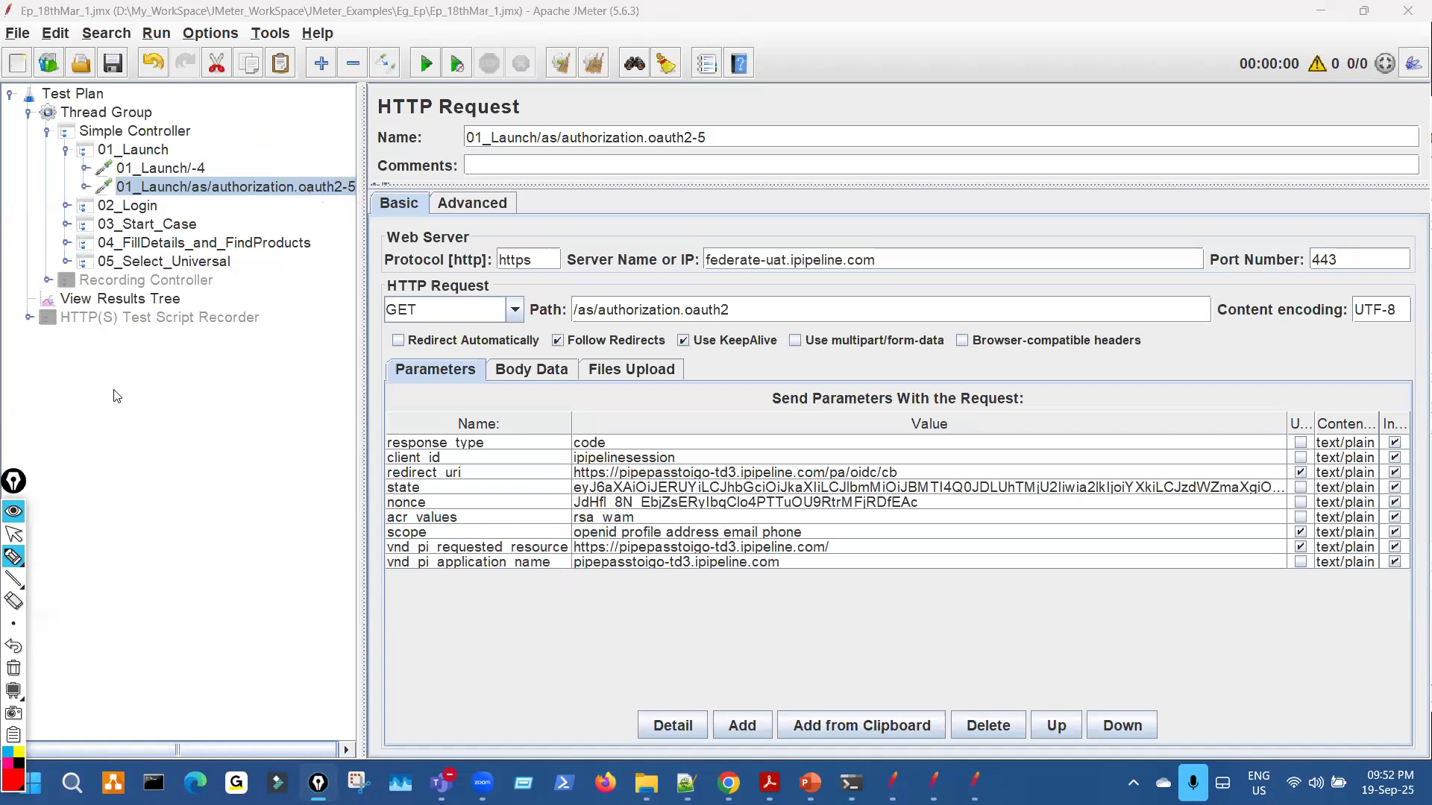
Load Ep_18thMar_1.xml into the View Results Tree under HTTP(S) Test Script Recorder, and empty its Filename field.
click(30, 318)
click(142, 336)
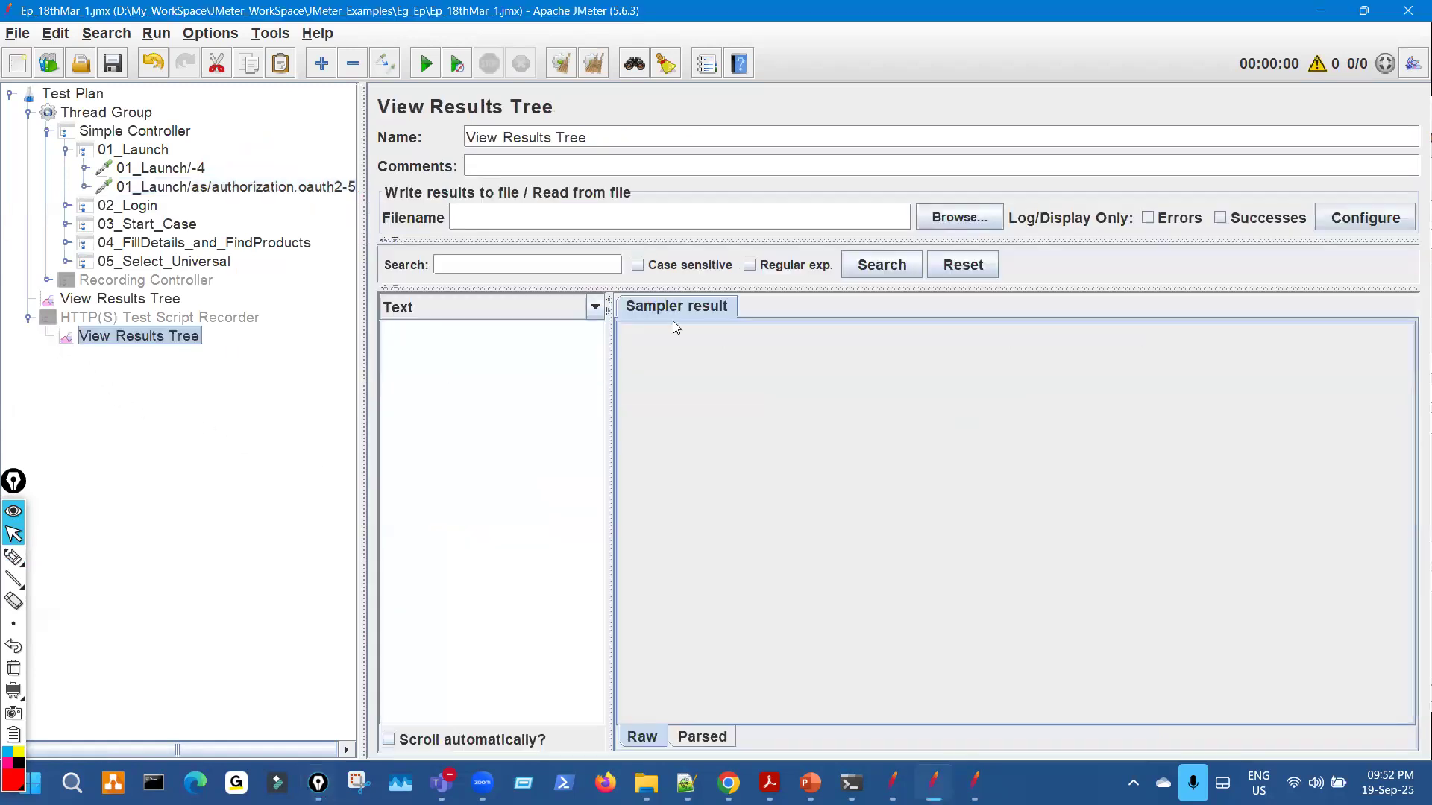
click(958, 217)
click(564, 297)
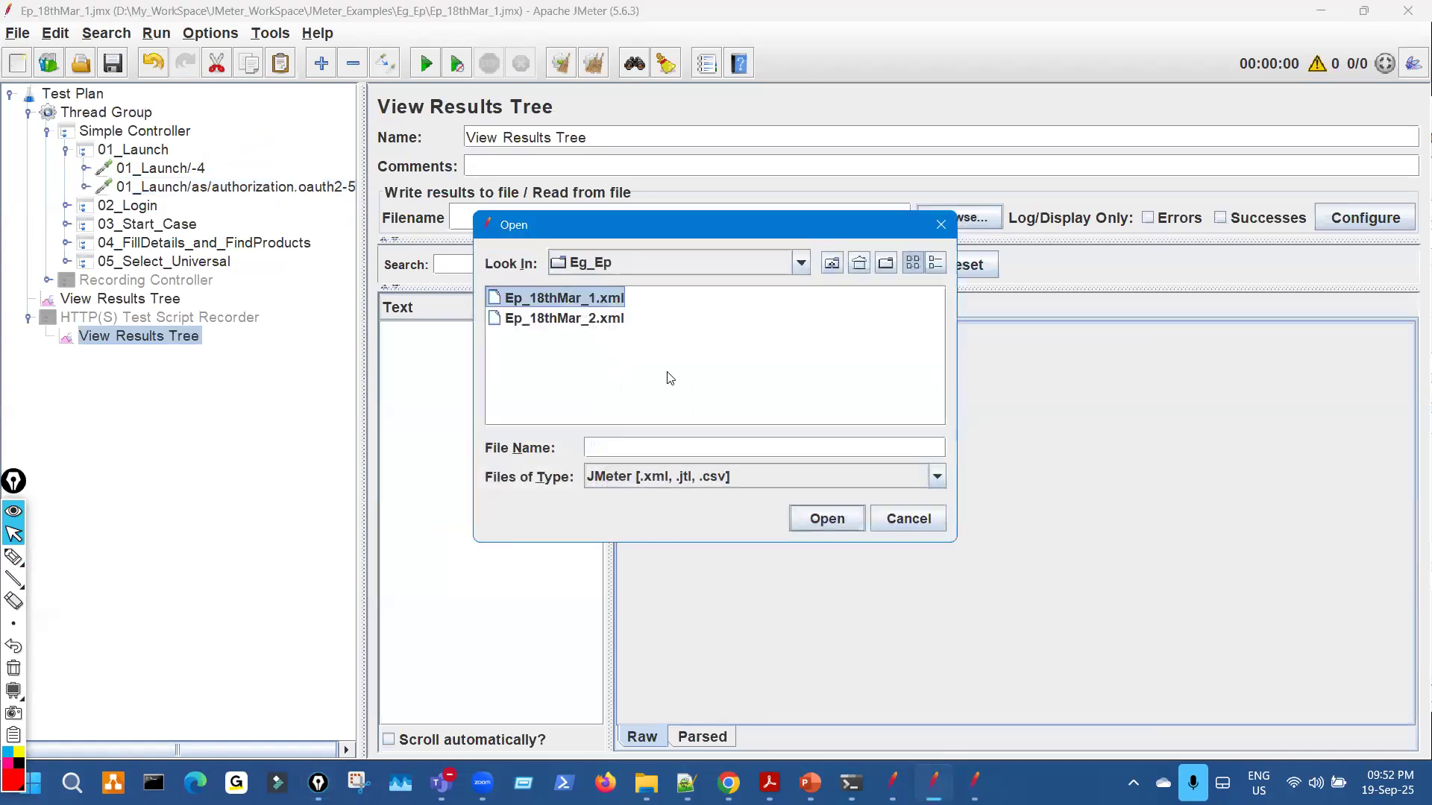
click(847, 527)
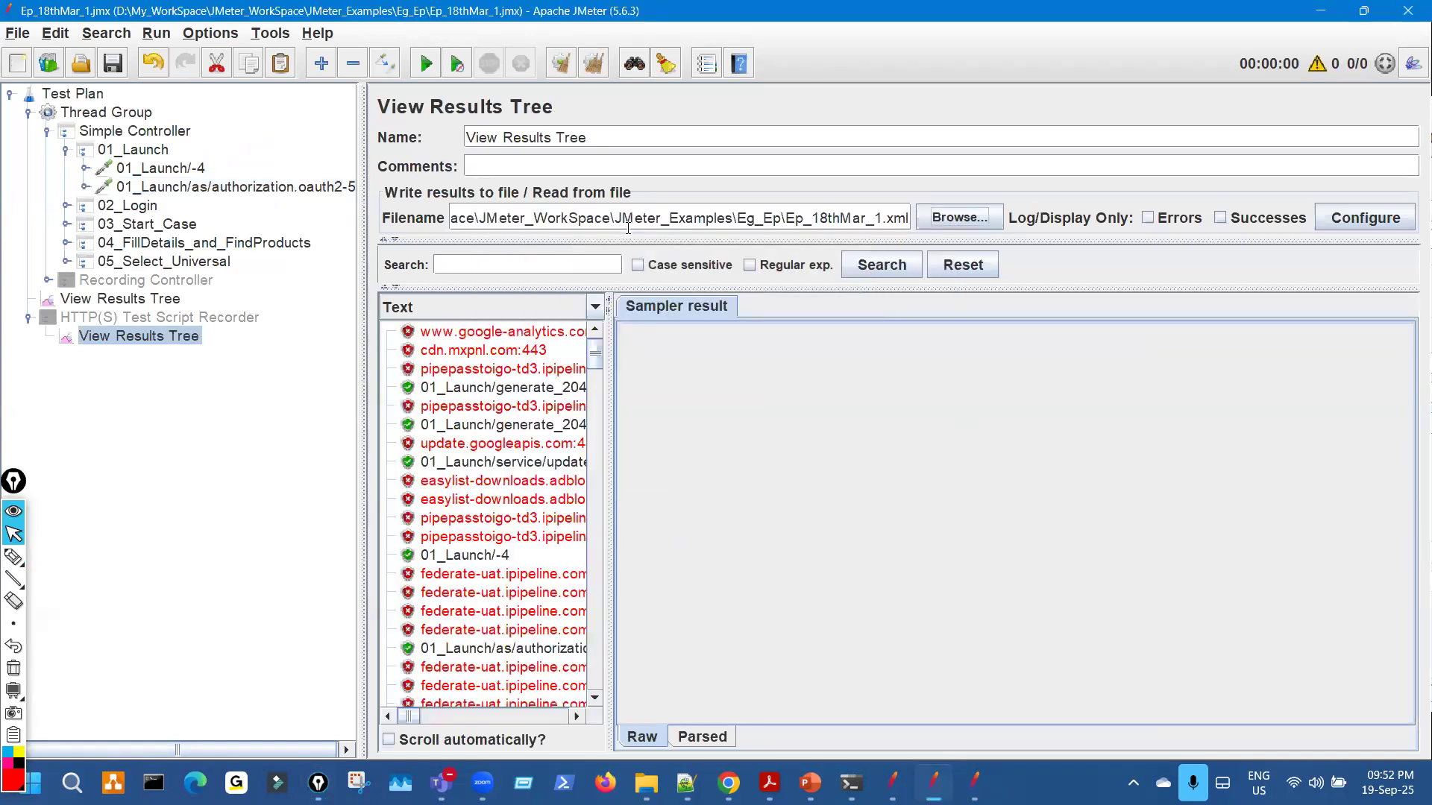
triple_click(627, 224)
key(BackSpace)
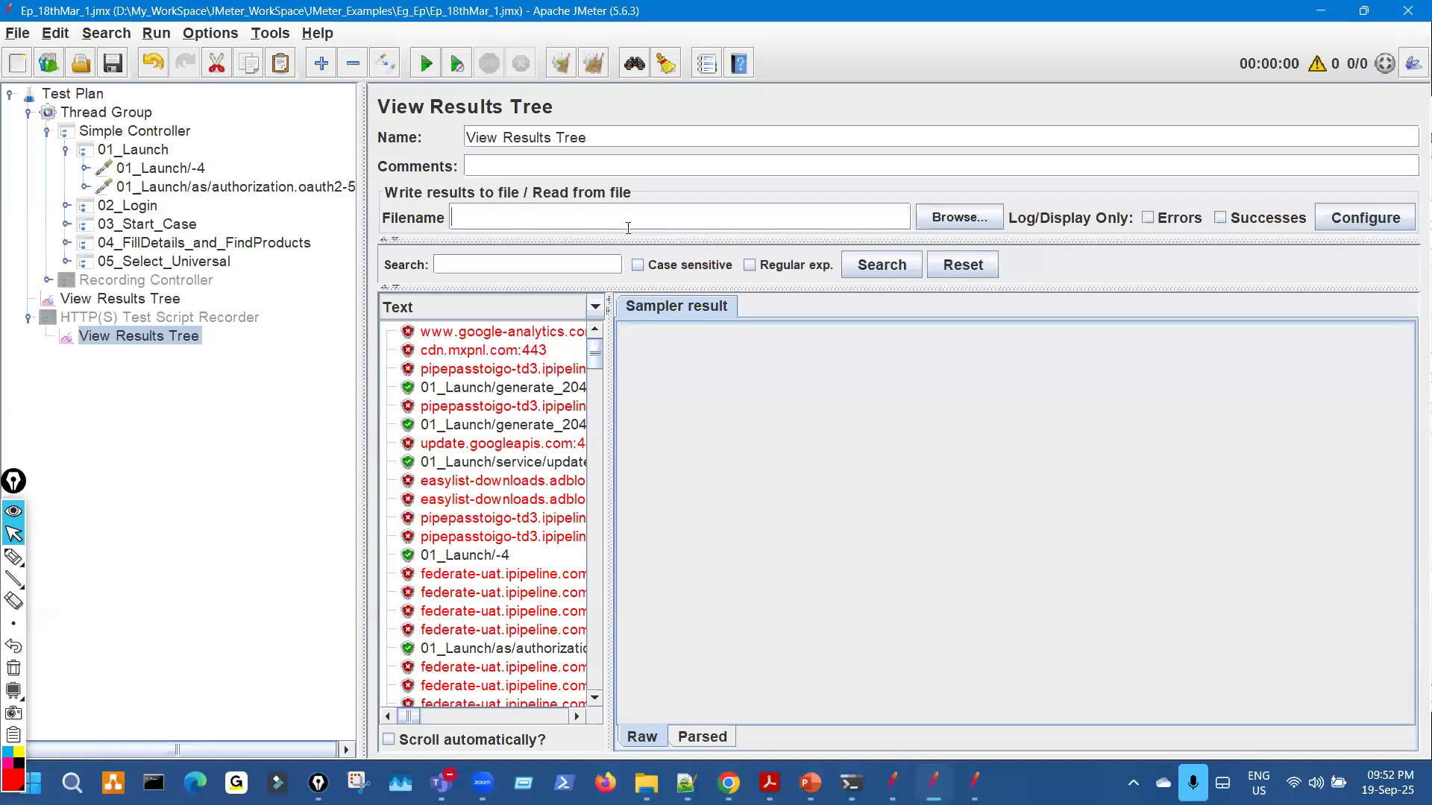
Copy the full value of the state parameter in 01_Launch/as/authorization.oauth2-5.
click(236, 187)
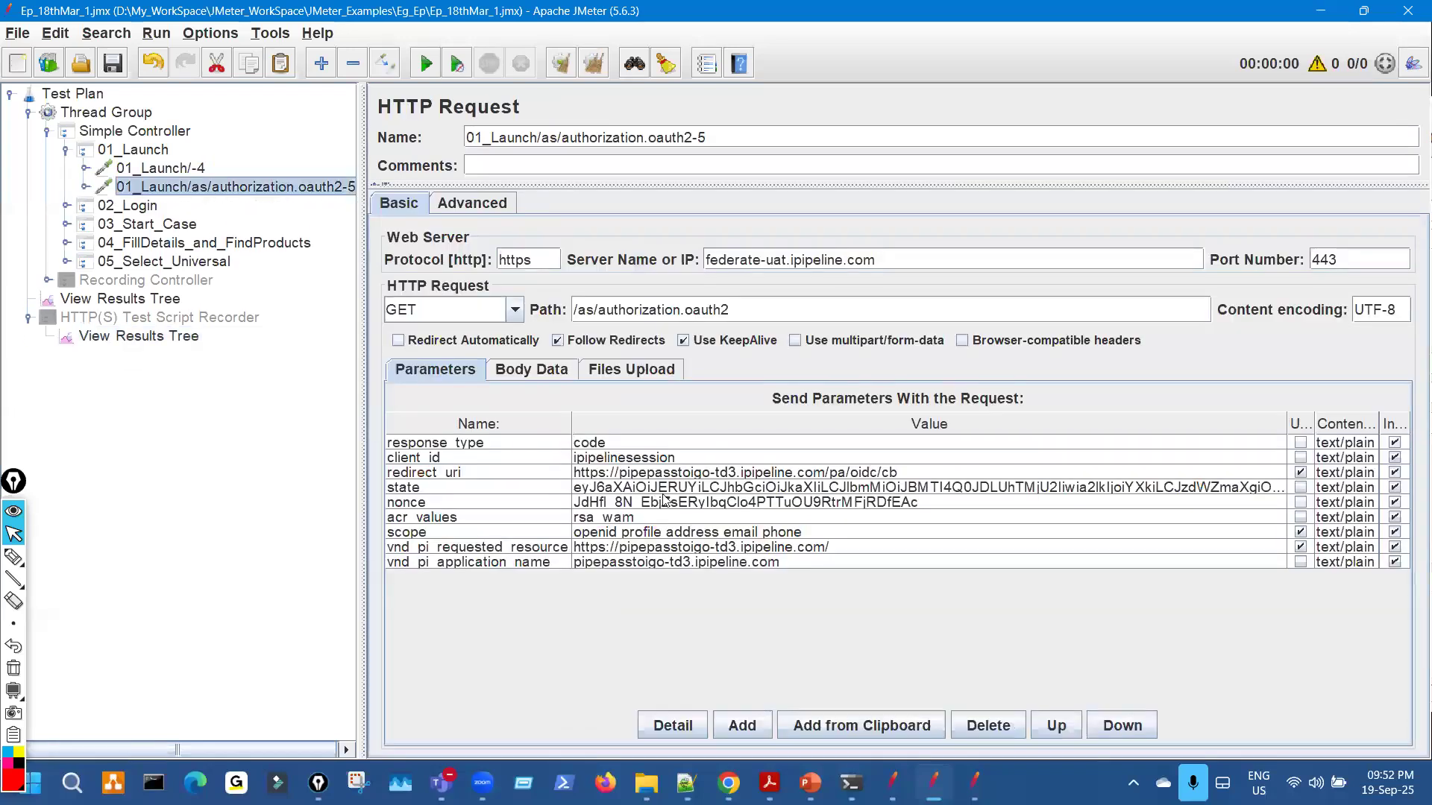
click(484, 493)
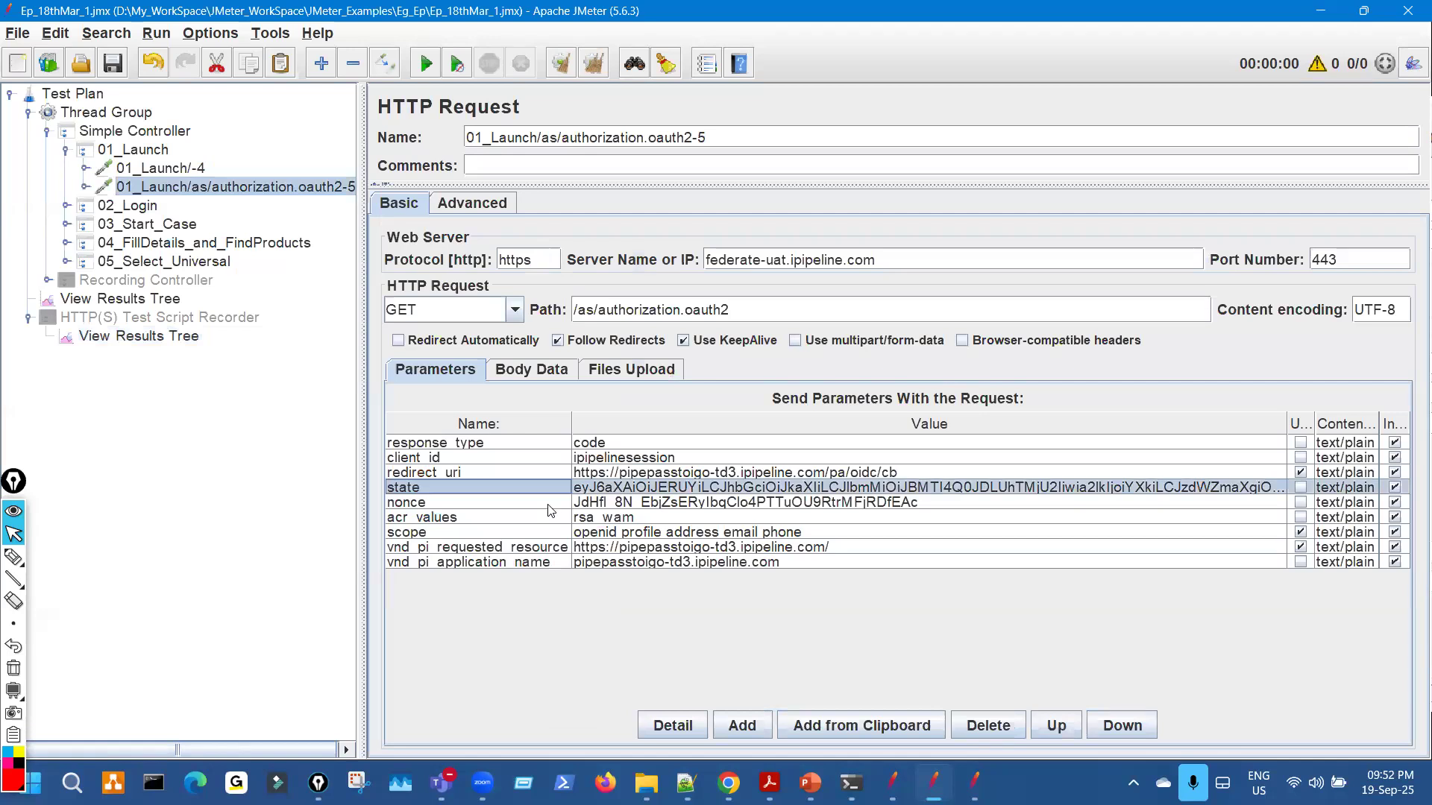
double_click(616, 487)
key(ctrl+a)
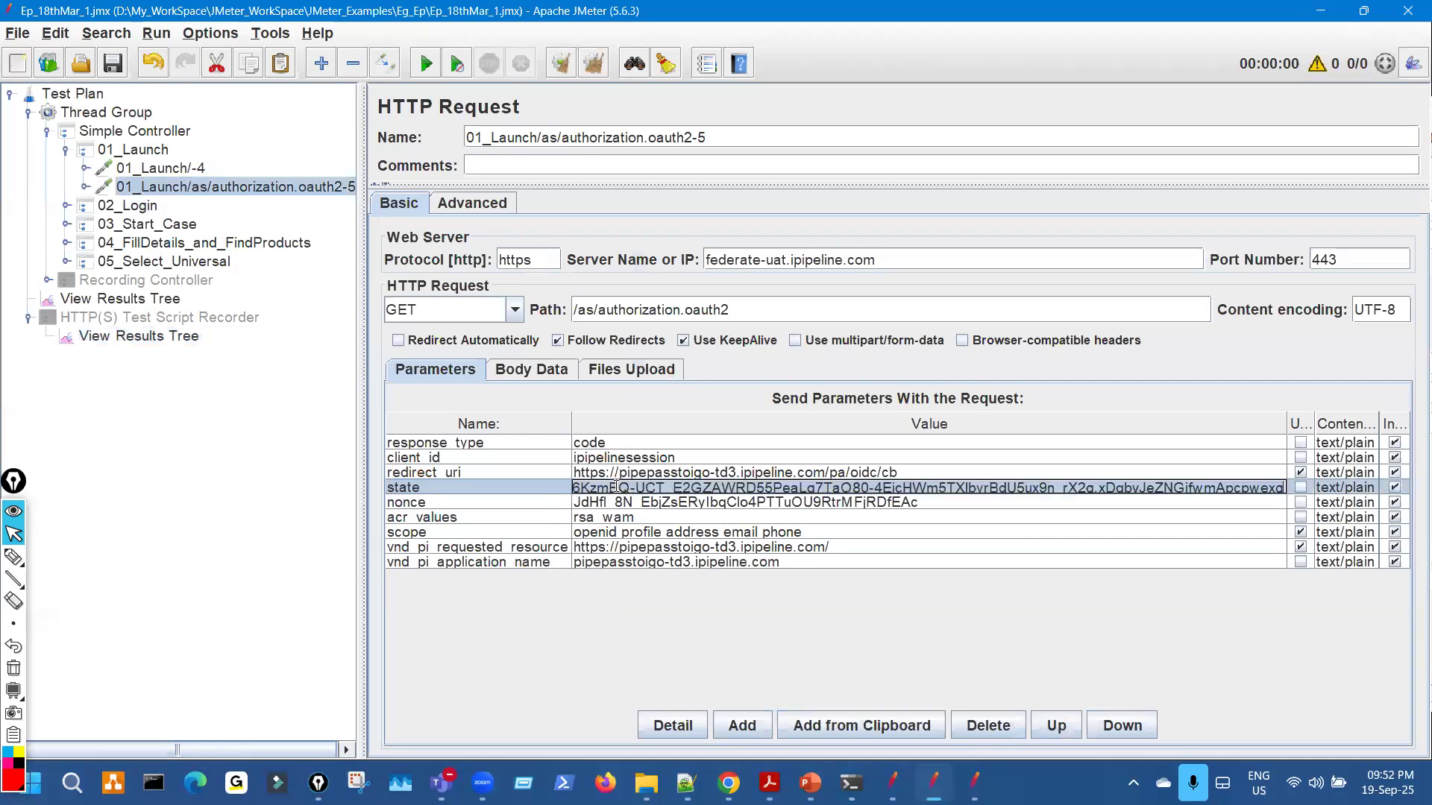
Select the 01_Launch/-4 request in the test plan, mark it with the pen, and clear the annotation.
click(186, 169)
mouse_move(211, 144)
mouse_down()
mouse_move(179, 182)
mouse_move(167, 170)
mouse_up()
key(Escape)
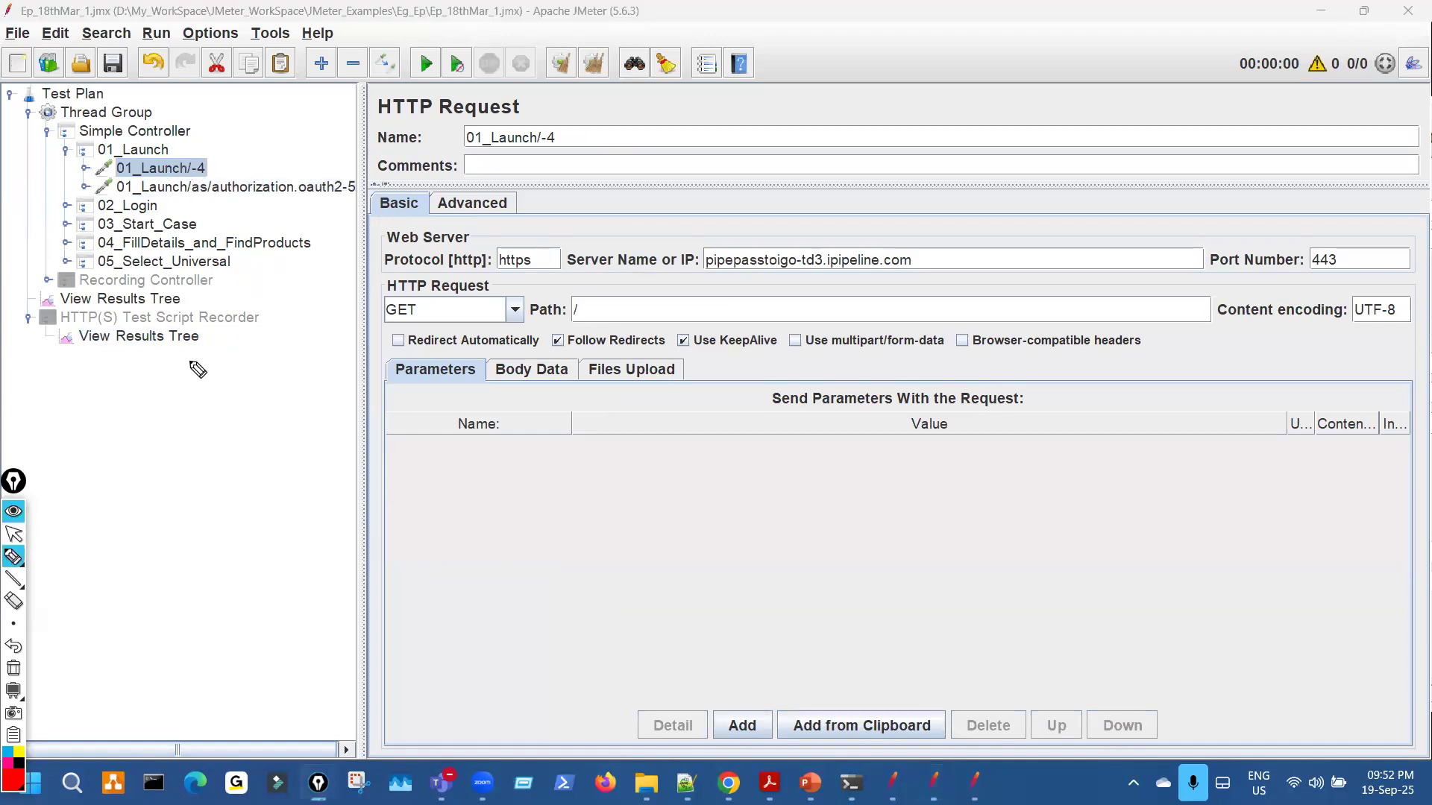
Show the response data of the recorded 01_Launch/-4 sample in the recorder's View Results Tree, with the panes resized for reading.
click(186, 337)
drag(363, 366, 252, 367)
drag(736, 403, 733, 403)
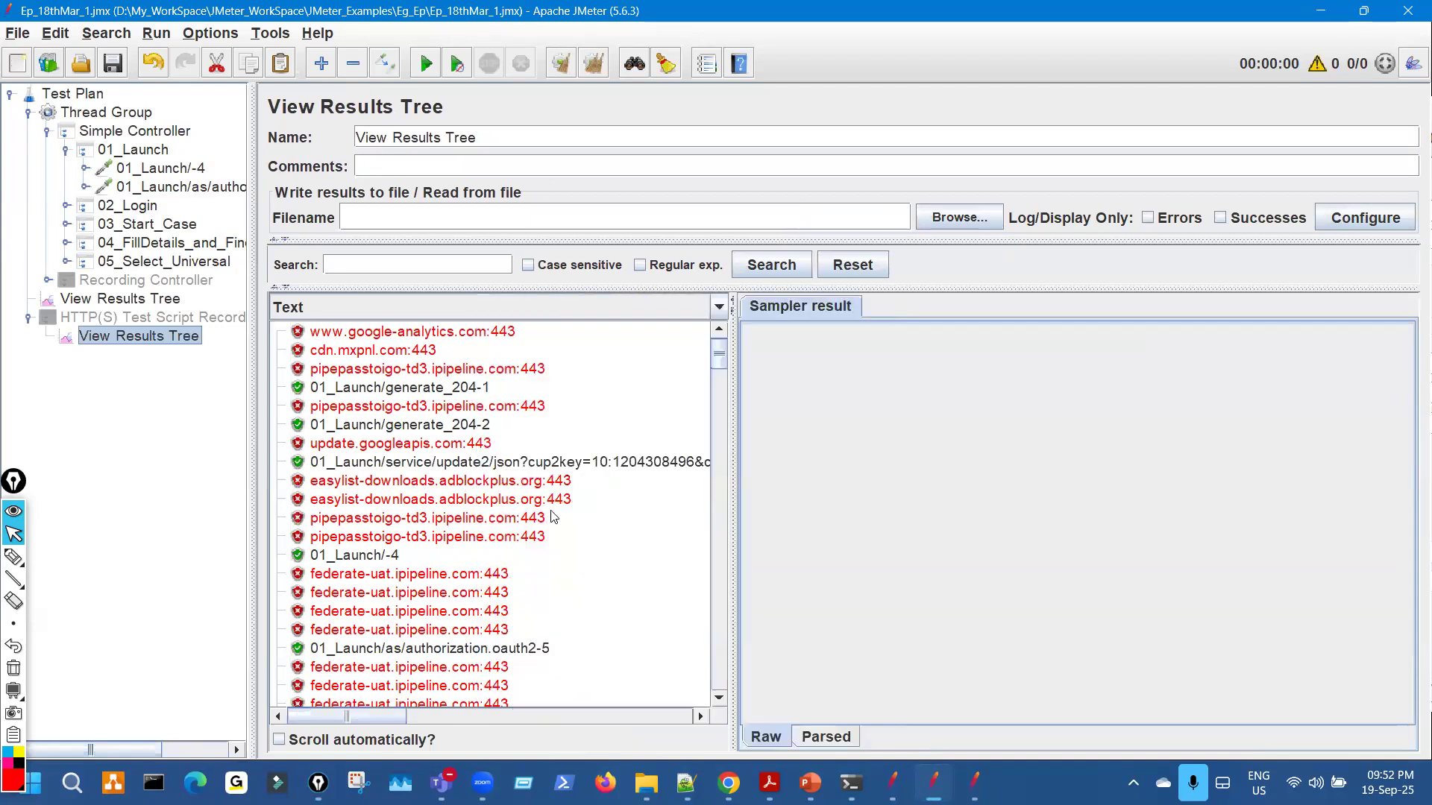
click(378, 557)
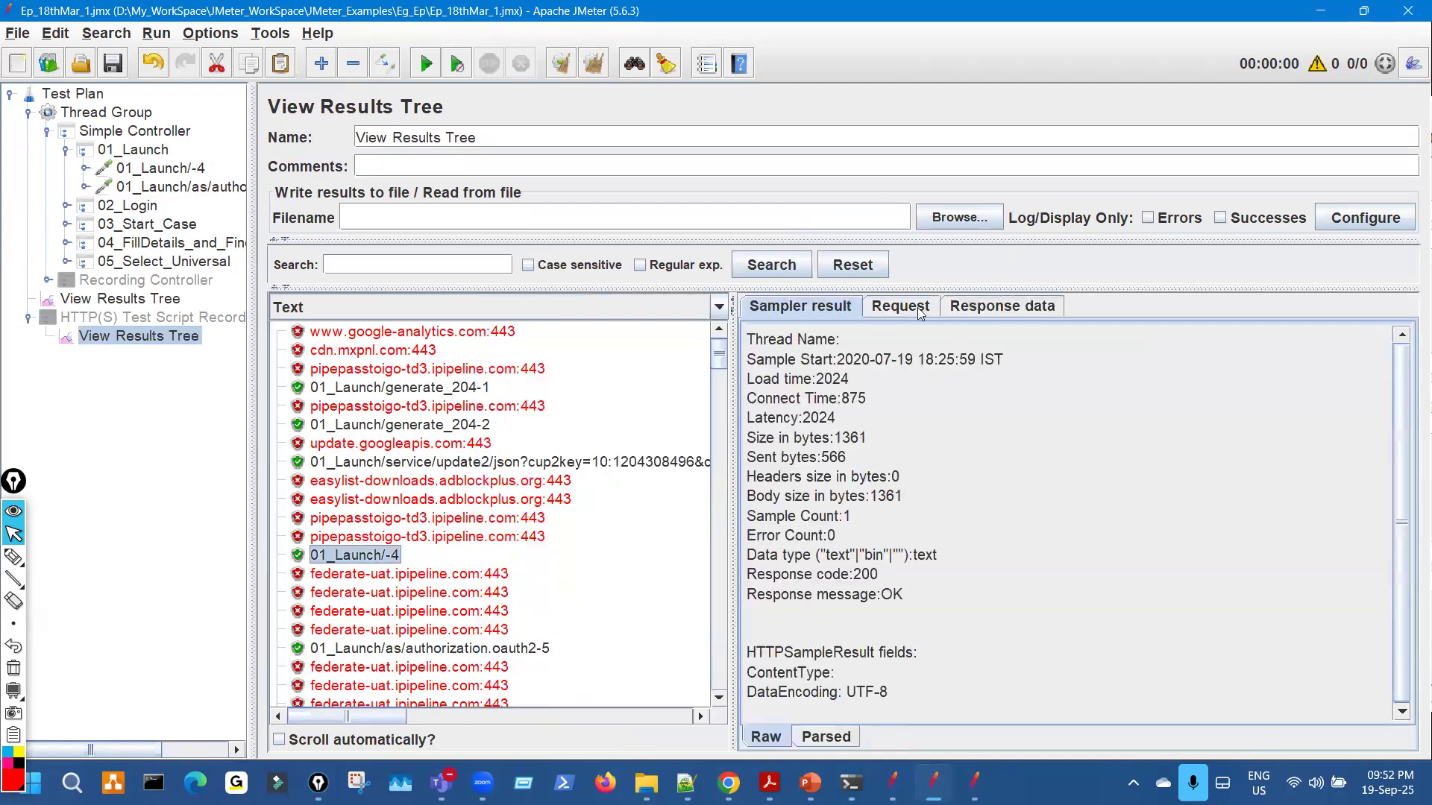
drag(894, 393, 1147, 393)
click(1009, 309)
drag(731, 391, 575, 392)
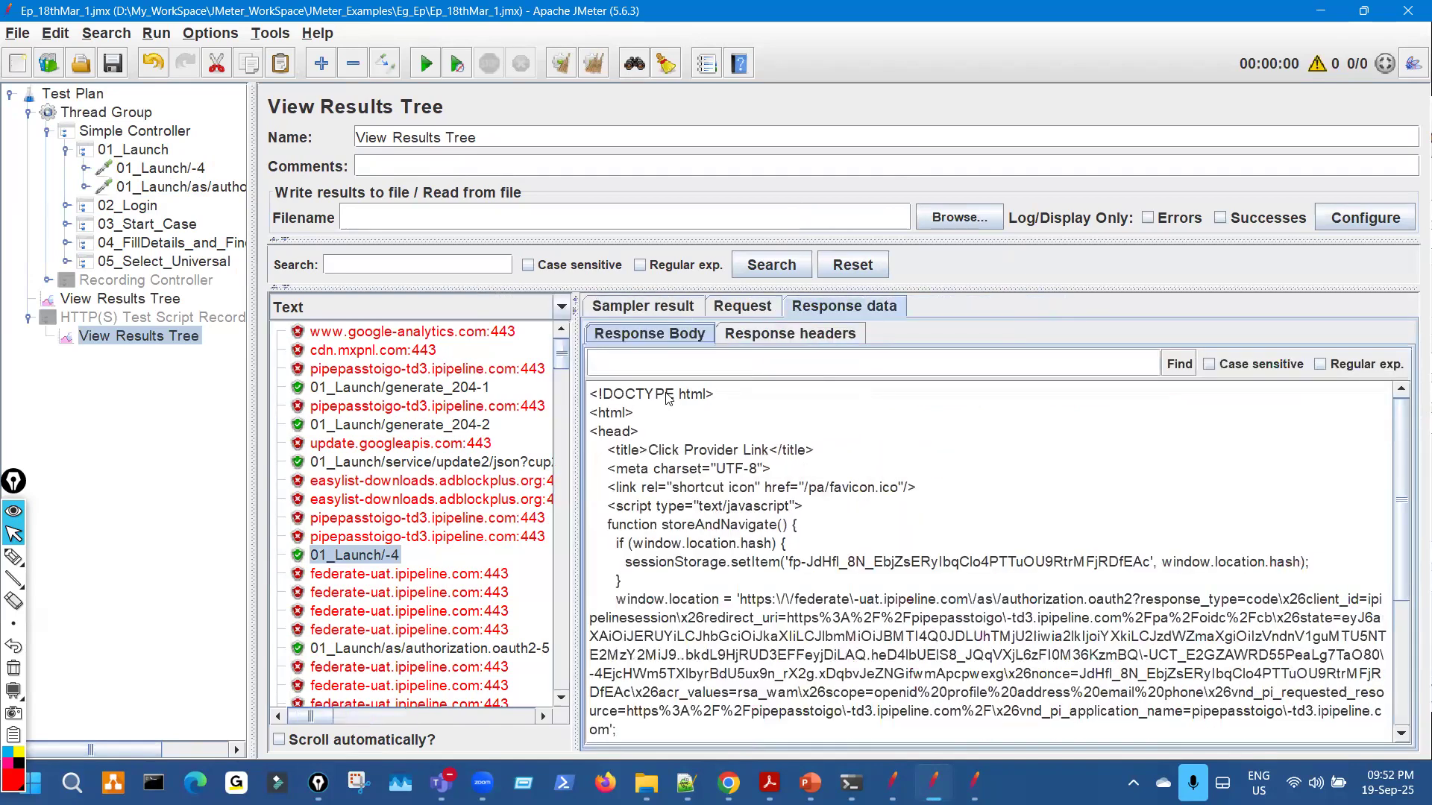
Point an arrow at the 01_Launch/-4 response, circle part of its script, mark the Response Body search field, and clear the annotations.
key(ctrl+shift+3)
drag(1374, 449, 1047, 449)
mouse_move(1067, 433)
mouse_down()
mouse_move(1025, 454)
mouse_move(1072, 474)
mouse_up()
mouse_move(795, 534)
mouse_down()
mouse_move(753, 610)
mouse_move(766, 547)
mouse_up()
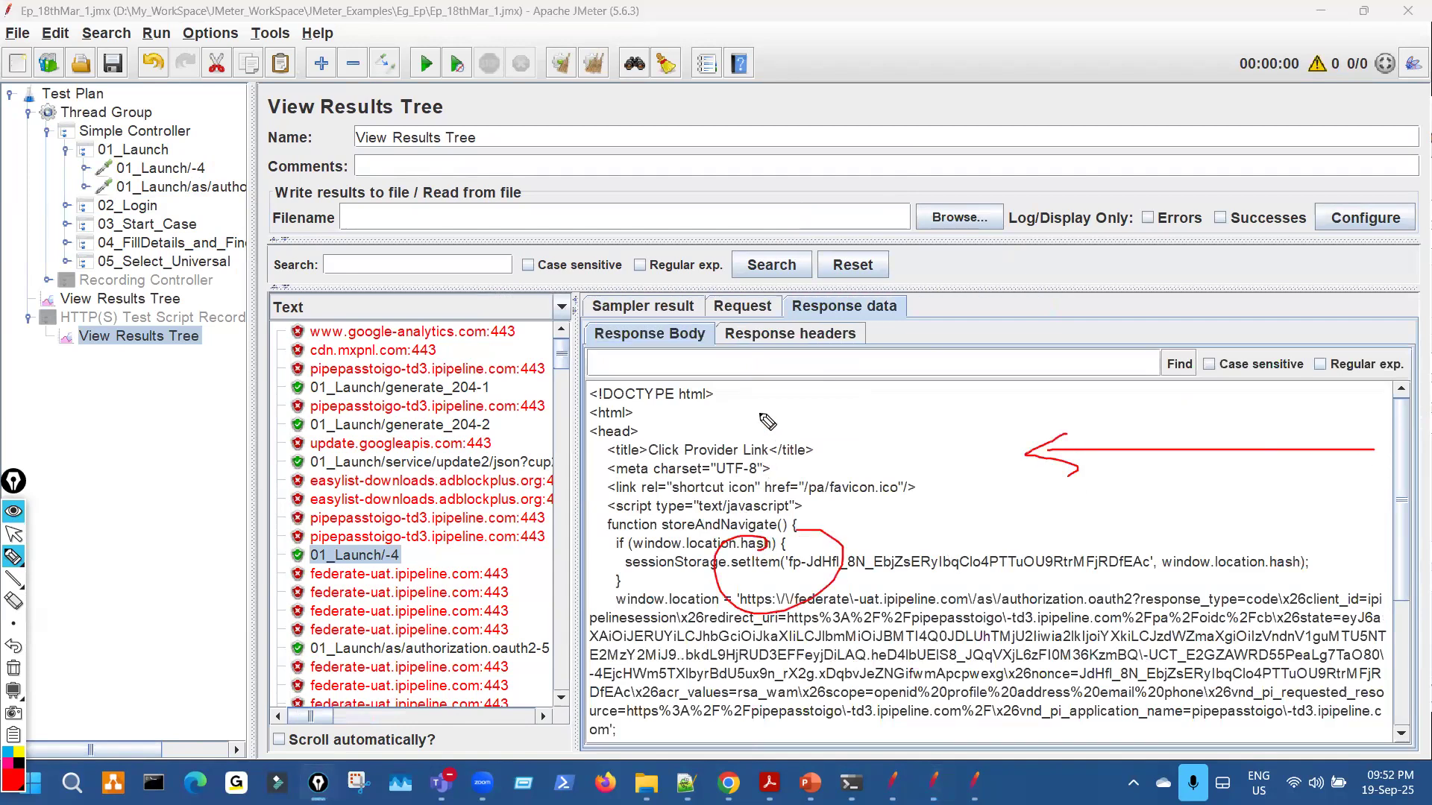
mouse_move(799, 407)
mouse_down()
mouse_move(814, 431)
mouse_move(885, 430)
mouse_up()
mouse_move(646, 340)
mouse_down()
mouse_move(631, 373)
mouse_move(633, 360)
mouse_up()
key(ctrl+shift+7)
key(ctrl+shift+7)
key(ctrl+shift+2)
Search the 01_Launch/-4 response body for the copied state token, circling Find with the pen and clearing the mark beforehand.
click(685, 369)
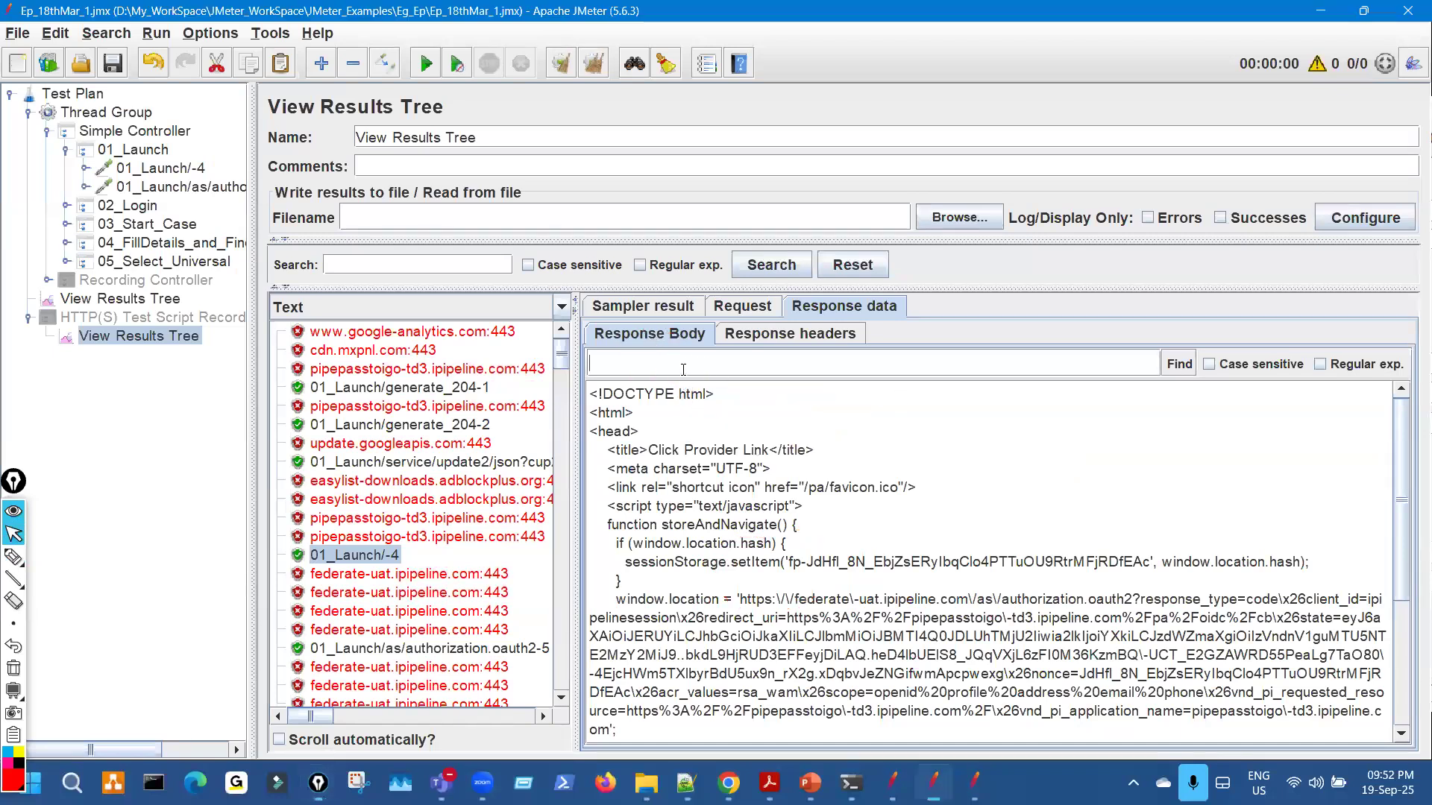
key(ctrl+v)
key(ctrl+shift+2)
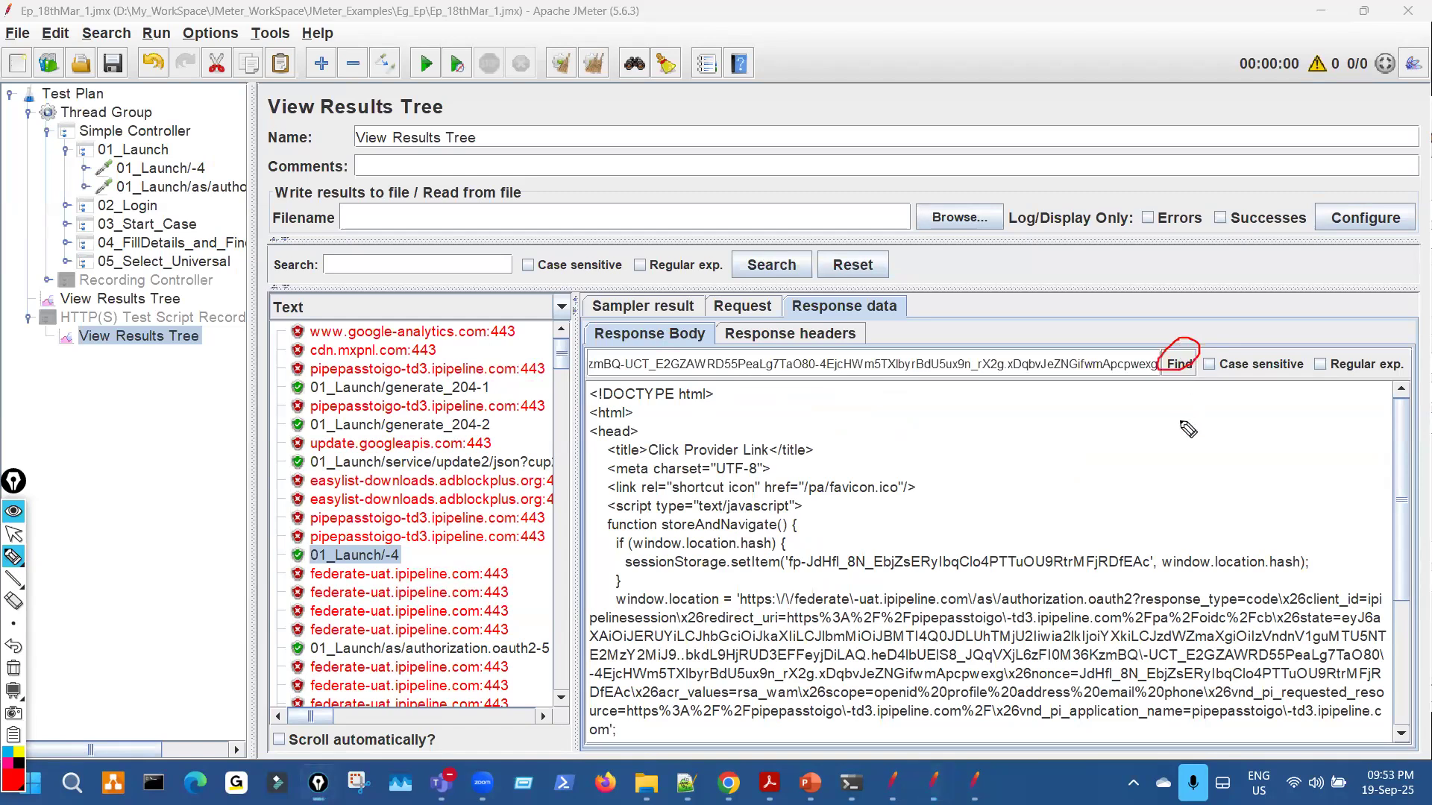
key(ctrl+shift+2)
click(1128, 363)
key(Return)
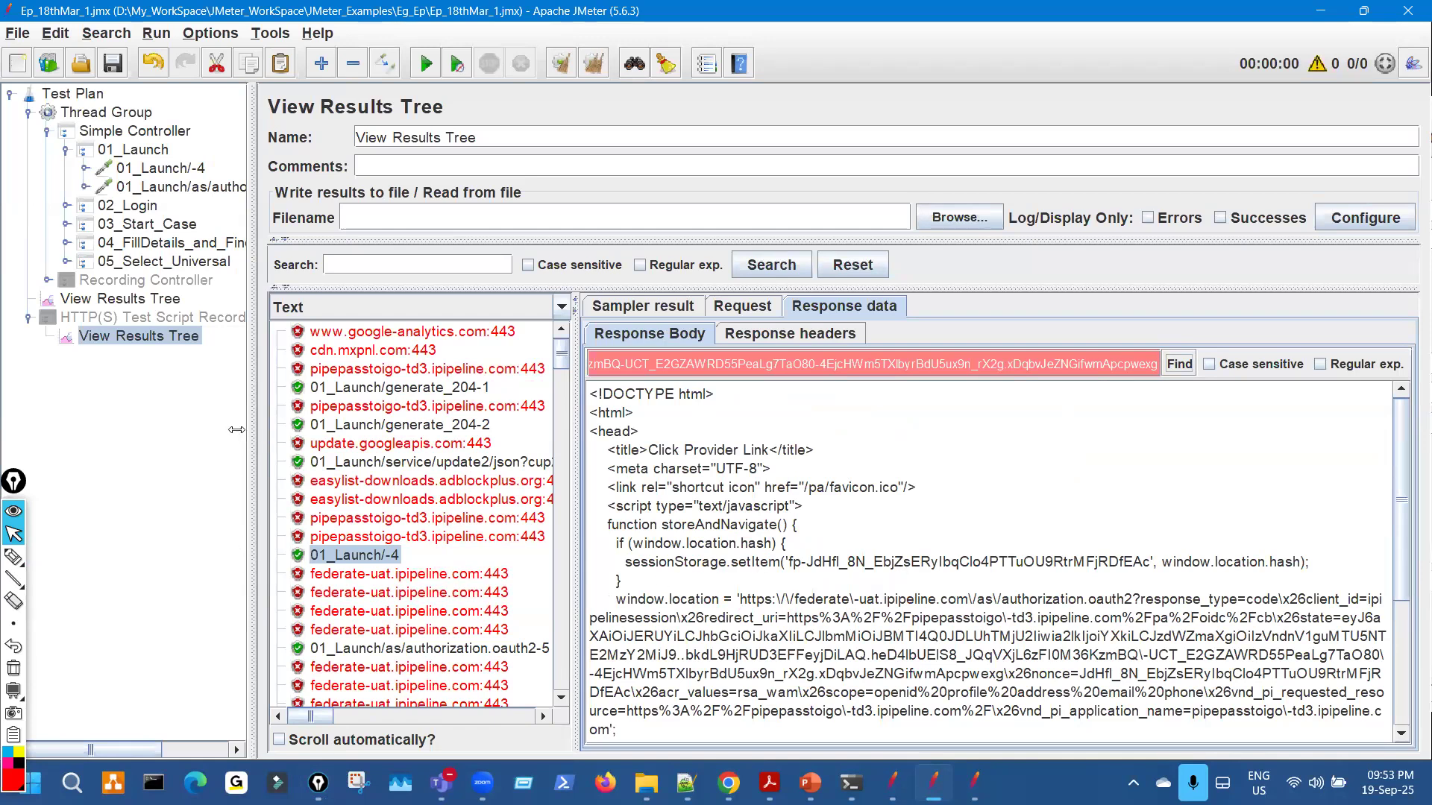
Narrow the test plan tree and the sample list to enlarge the response body view.
drag(237, 431, 102, 415)
drag(291, 426, 346, 432)
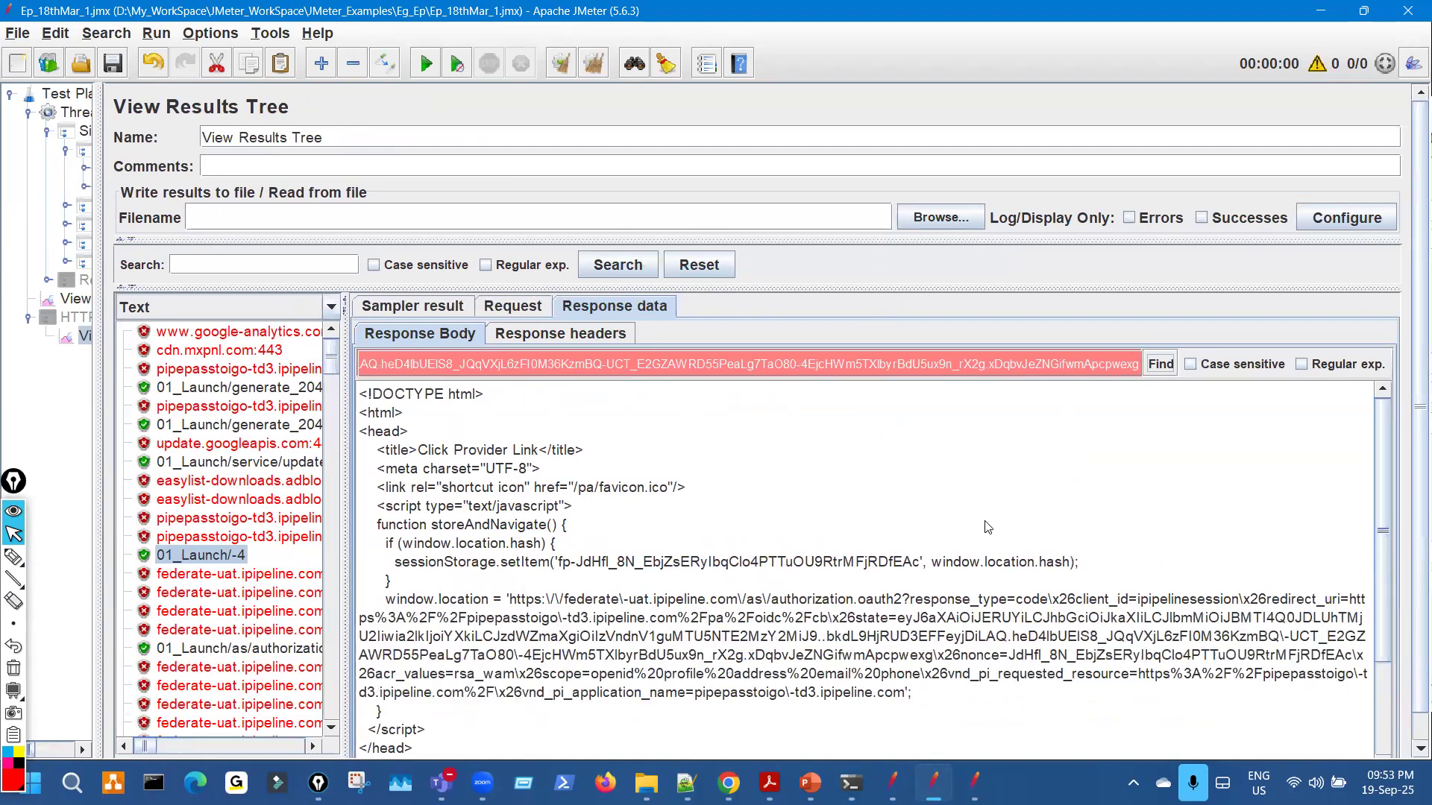
Underline the full state value in the 01_Launch/-4 response body with the pen, then clear the marks.
scroll(988, 527, down, 2)
key(ctrl+shift+2)
drag(898, 509, 1354, 513)
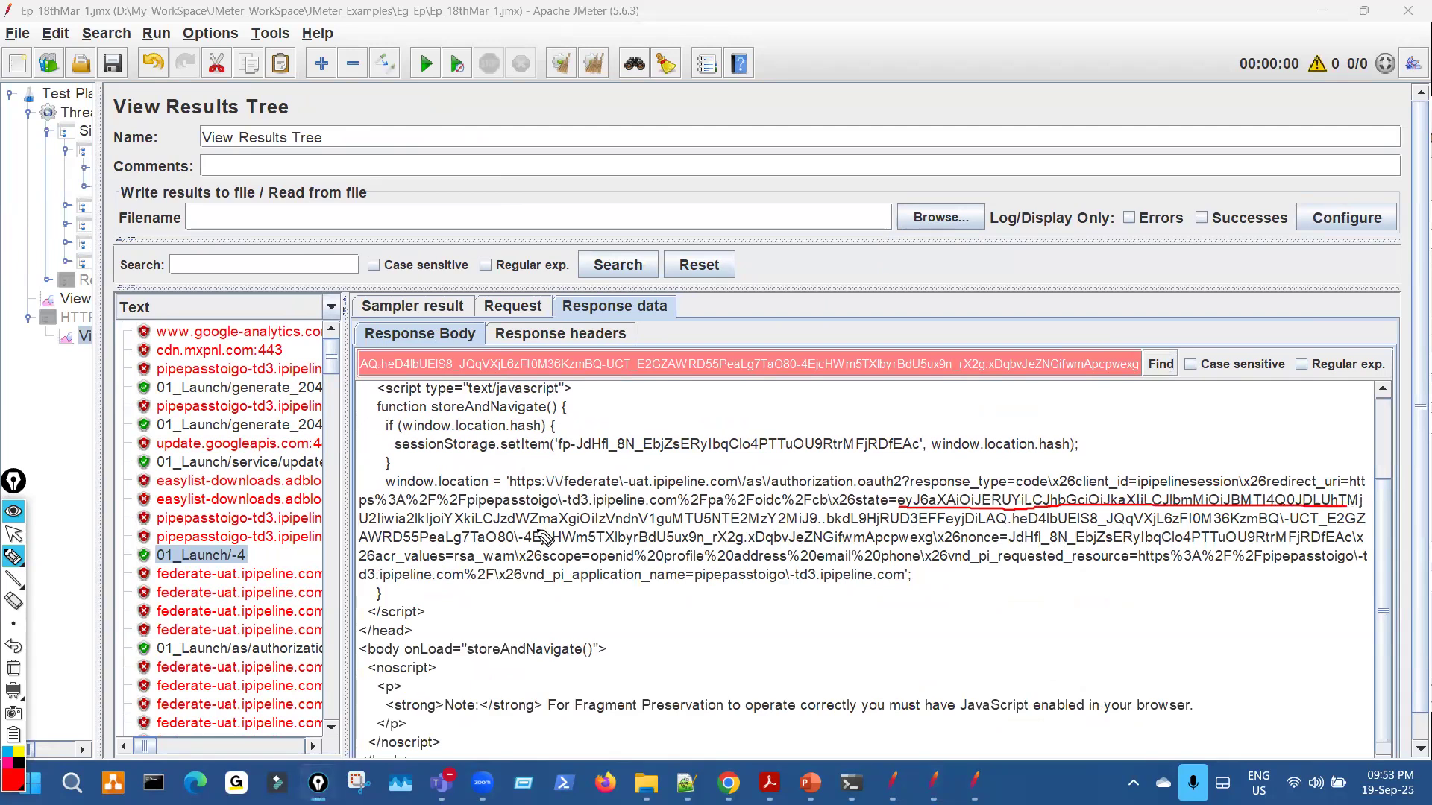
drag(360, 527, 1346, 532)
drag(414, 545, 1231, 551)
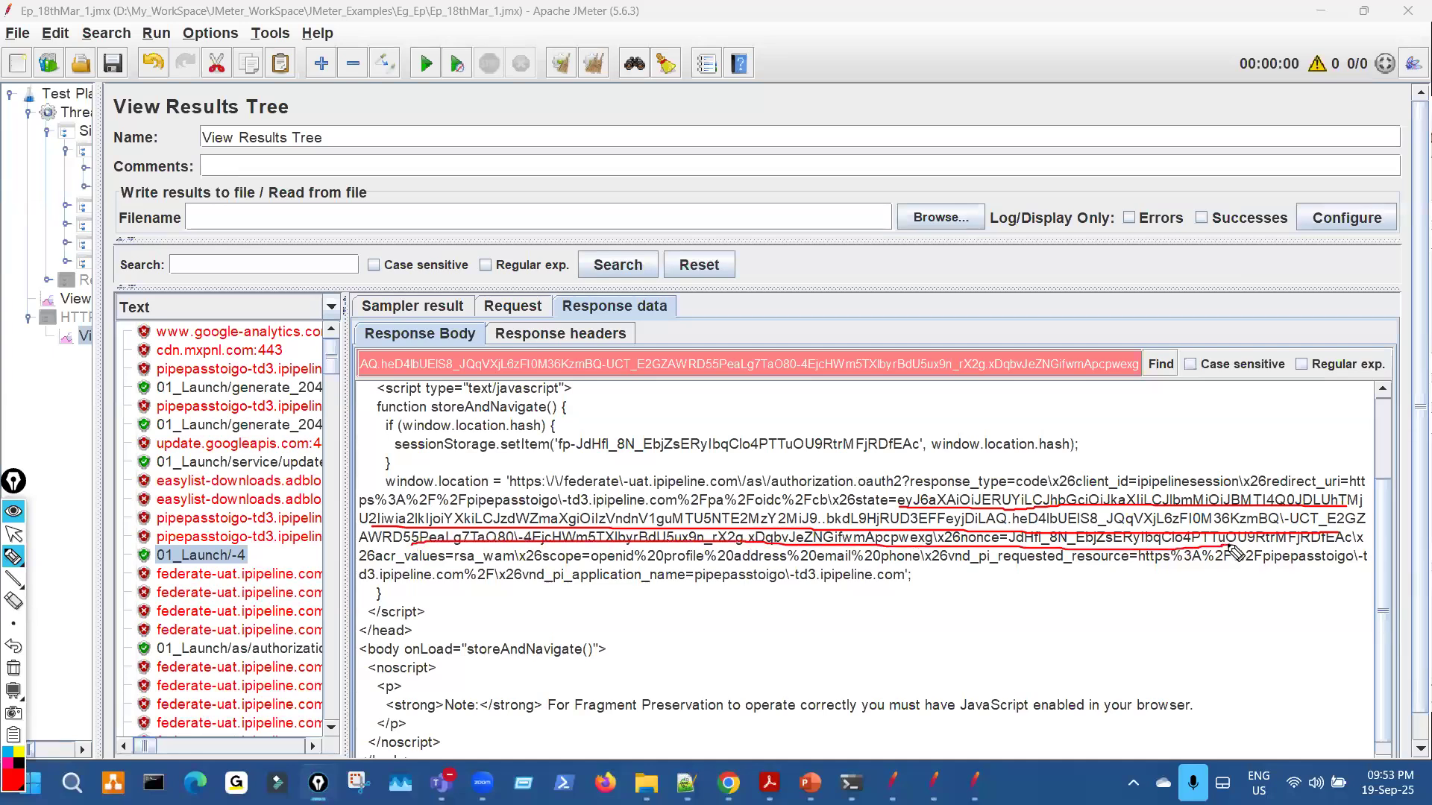
key(ctrl+shift+7)
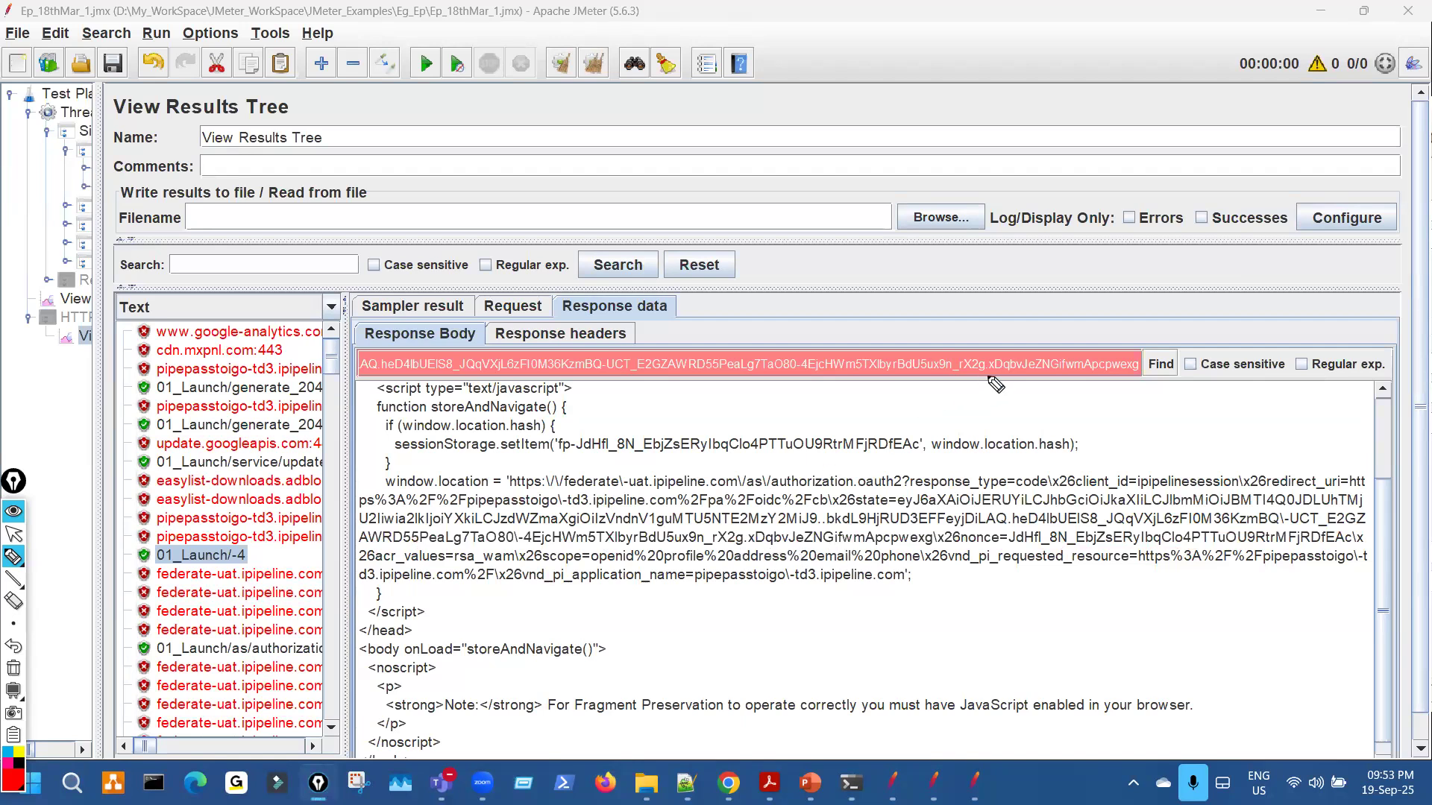
Circle the ending of the searched token and its match in the response, underline the state value, and clear the annotations.
mouse_move(997, 357)
mouse_down()
mouse_move(993, 374)
mouse_move(1039, 378)
mouse_move(1130, 379)
mouse_move(1146, 362)
mouse_move(1016, 355)
mouse_move(987, 371)
mouse_up()
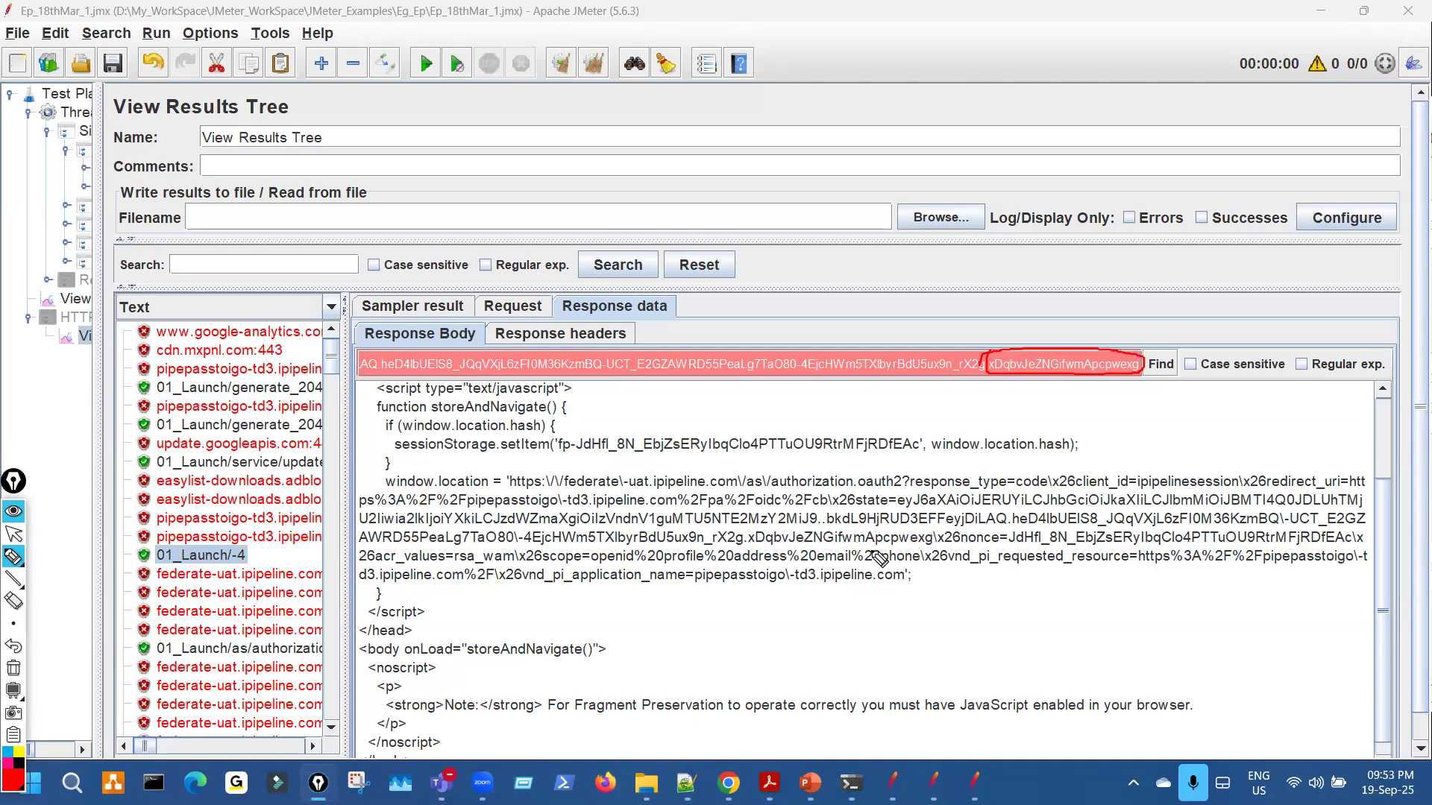
drag(746, 529, 931, 550)
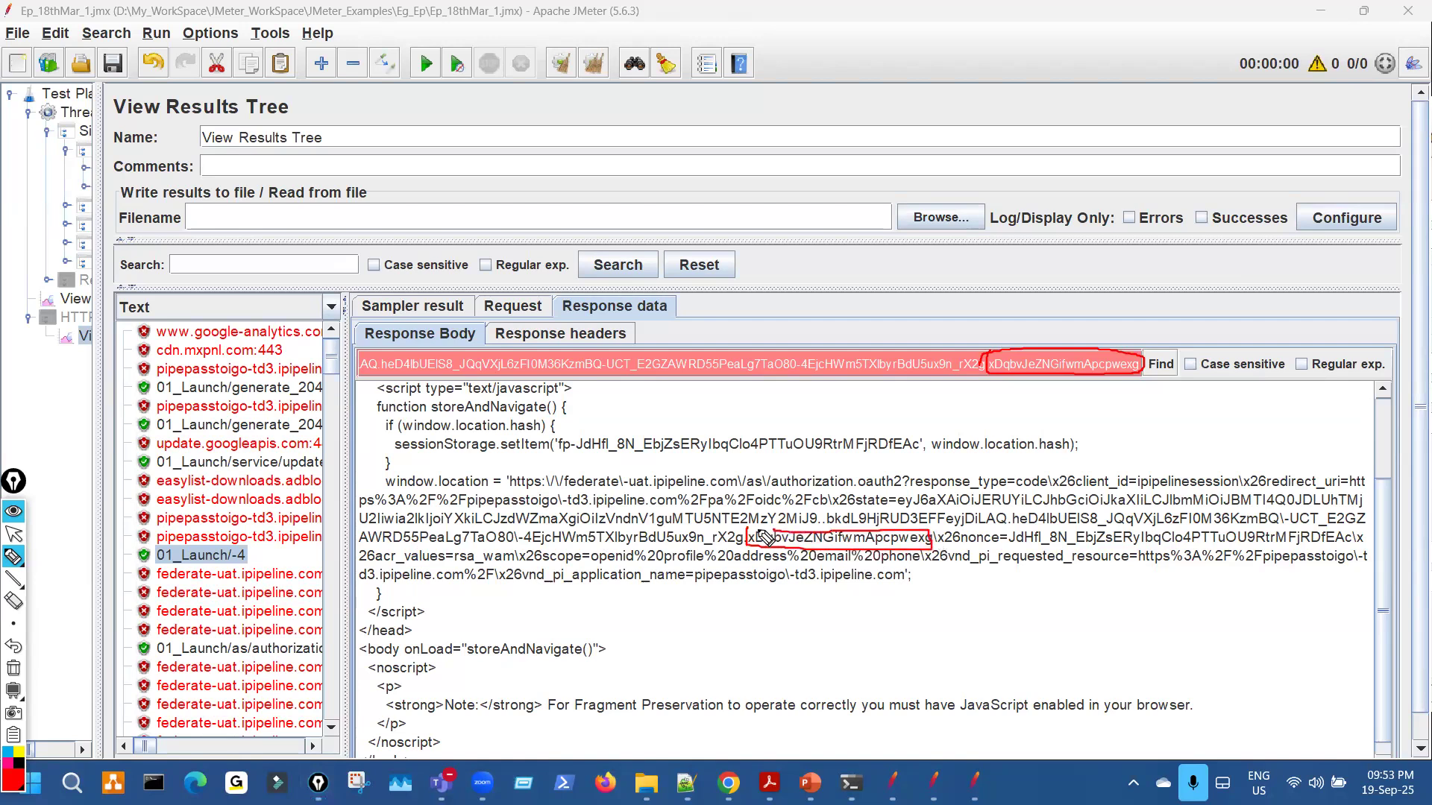
mouse_move(857, 490)
mouse_down()
mouse_move(867, 507)
mouse_move(1329, 510)
mouse_up()
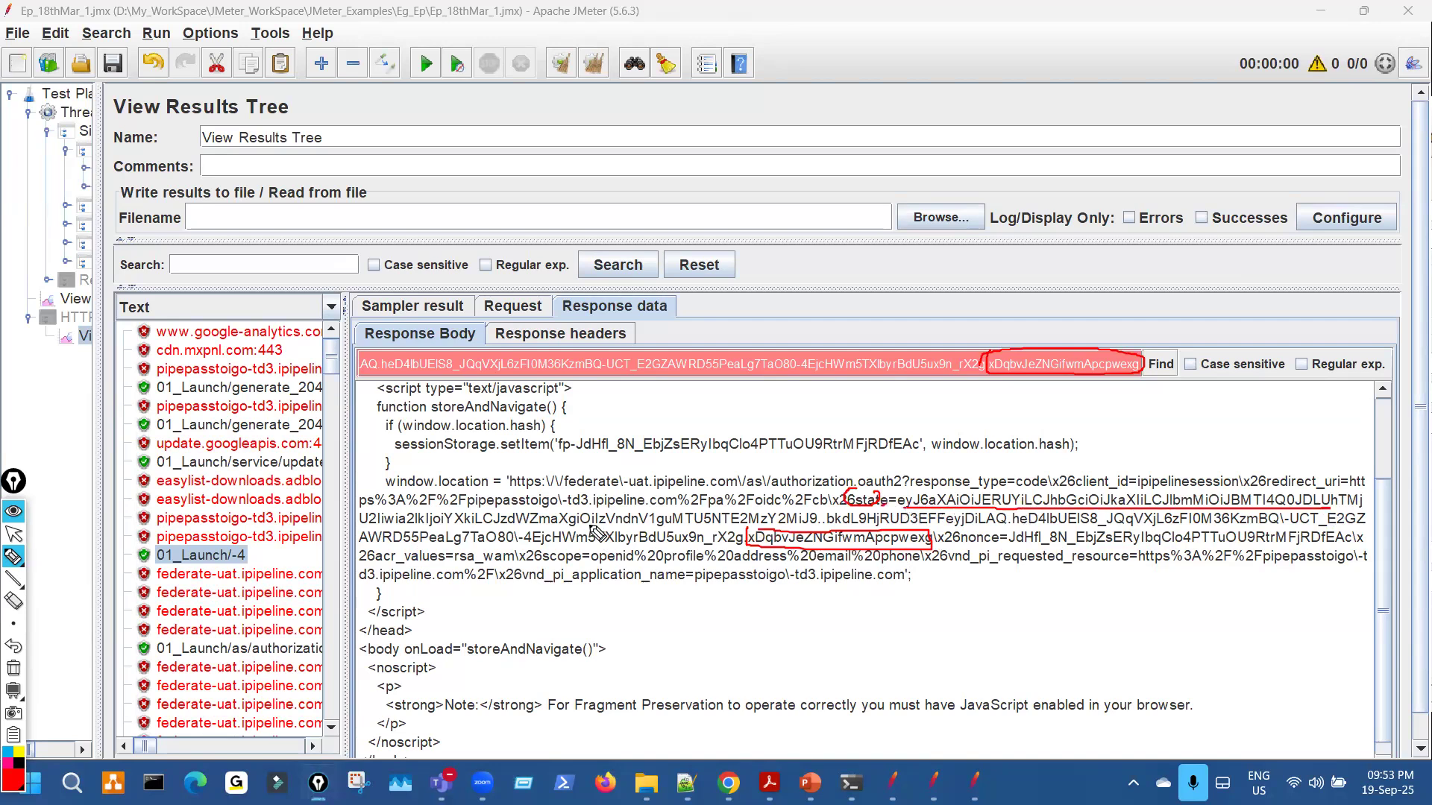
drag(391, 527, 1029, 525)
drag(1309, 531, 1329, 526)
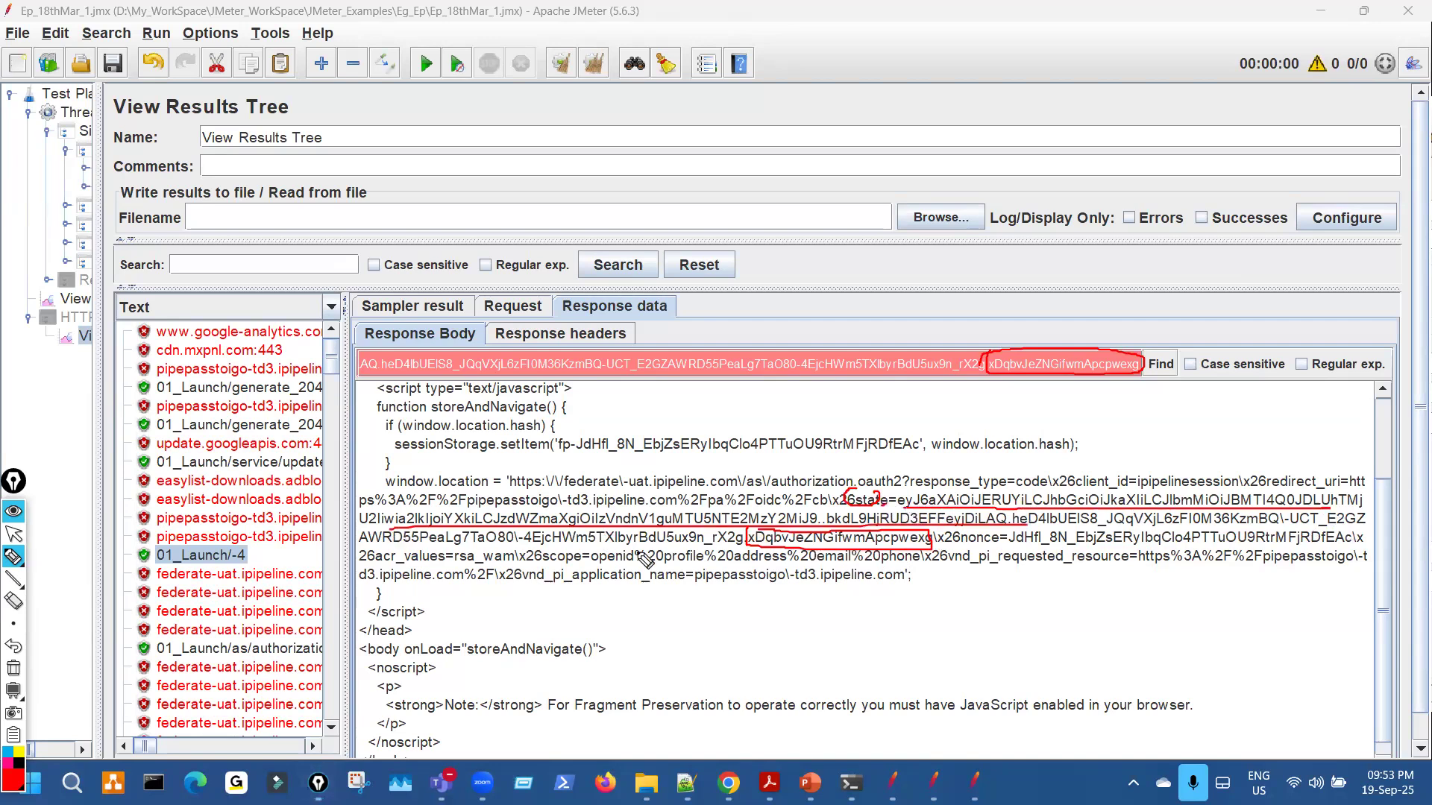
drag(441, 557, 779, 556)
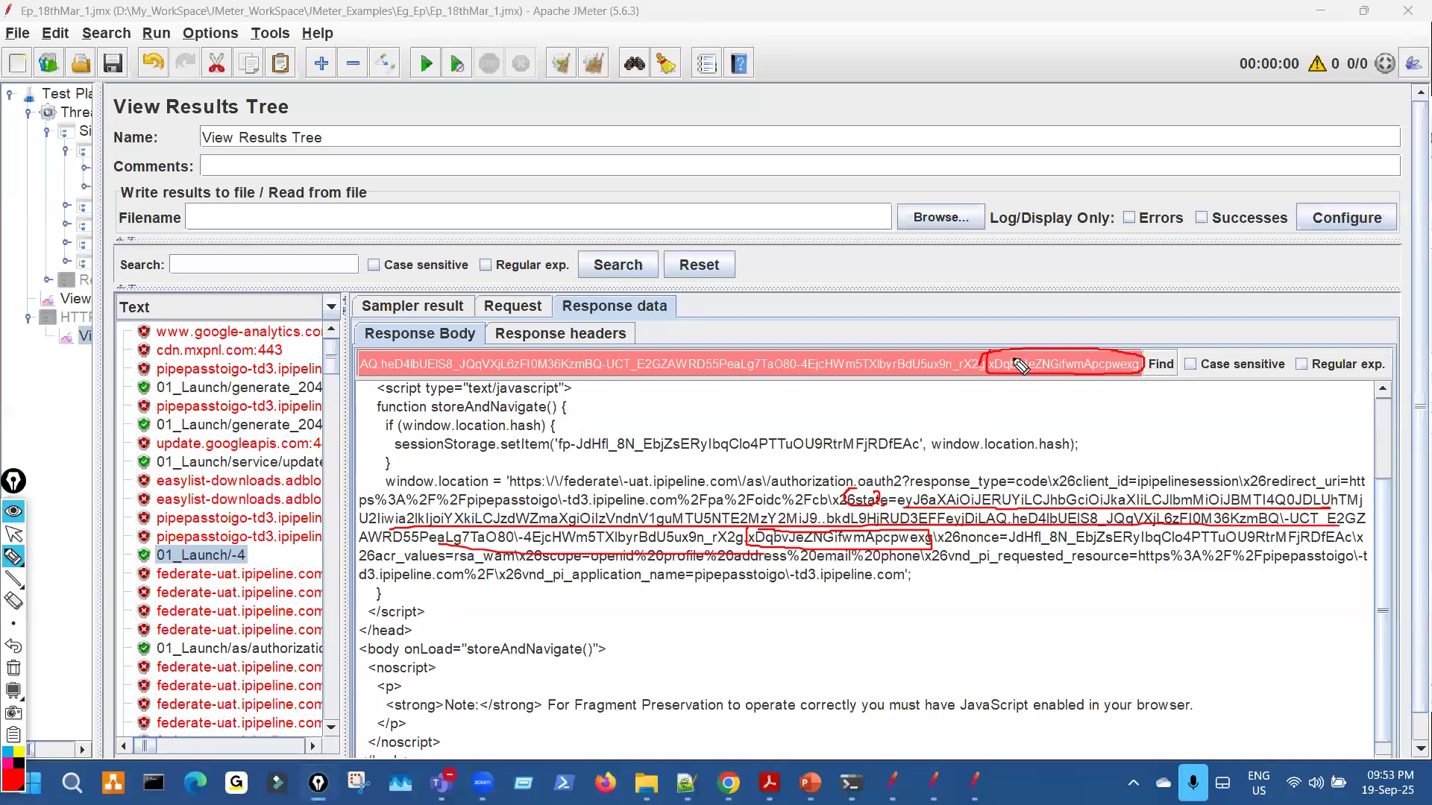
drag(994, 374, 1122, 383)
mouse_move(752, 537)
mouse_down()
mouse_move(842, 536)
mouse_move(826, 517)
mouse_up()
key(ctrl+shift+c)
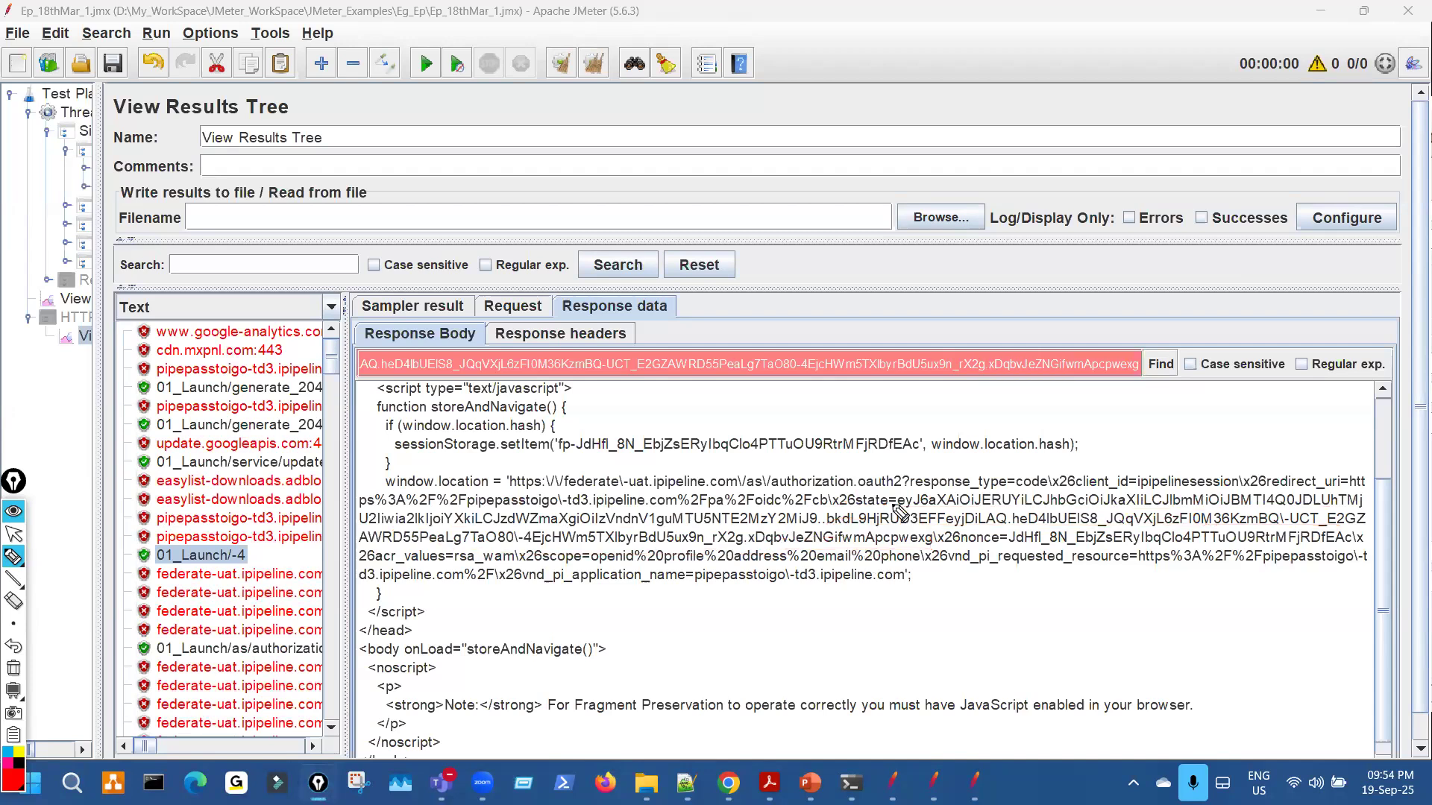
Open the 01_Launch/as/authorization.oauth2-5 request with the test plan tree widened, and tick its state value with the pen.
key(ctrl+shift+1)
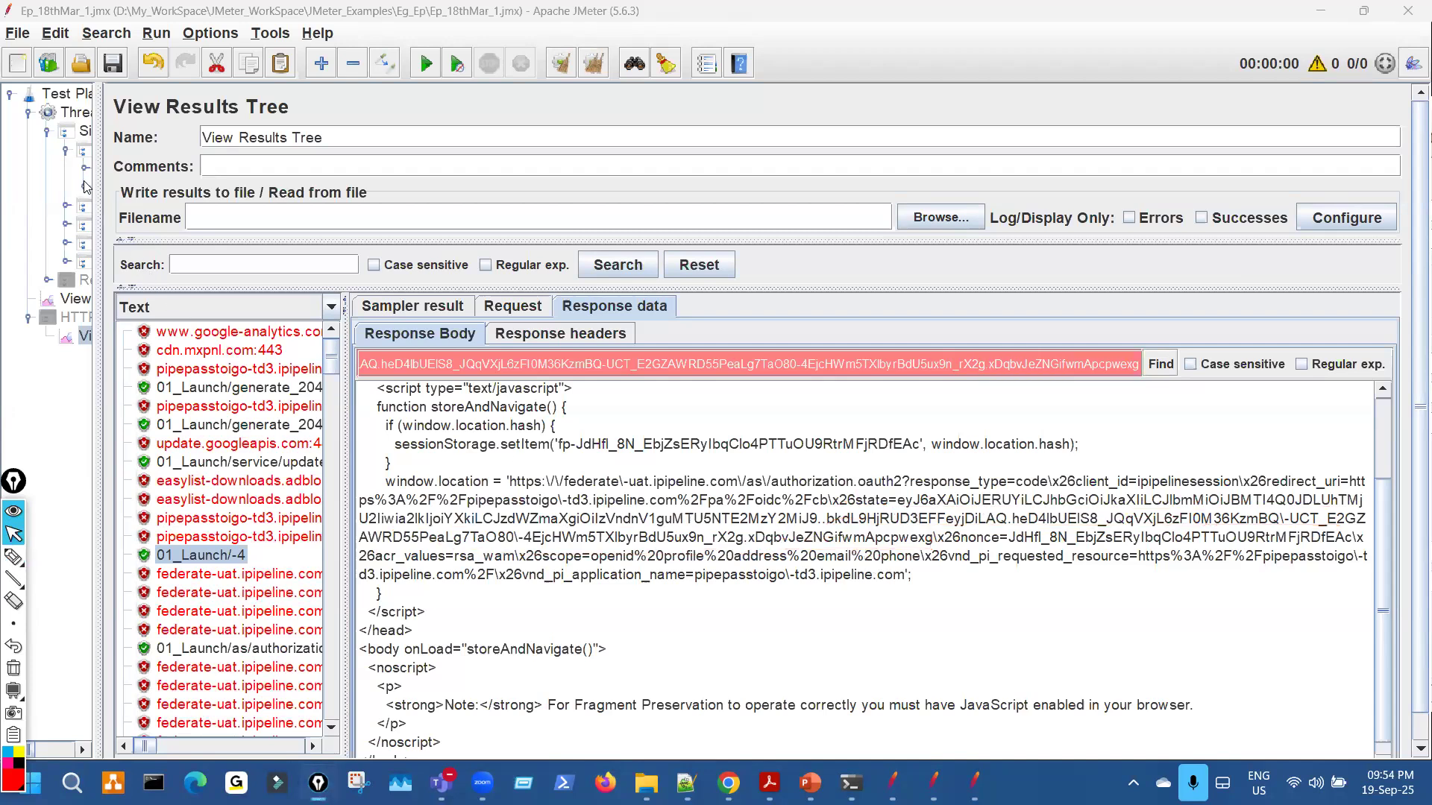
click(89, 193)
drag(98, 184, 211, 179)
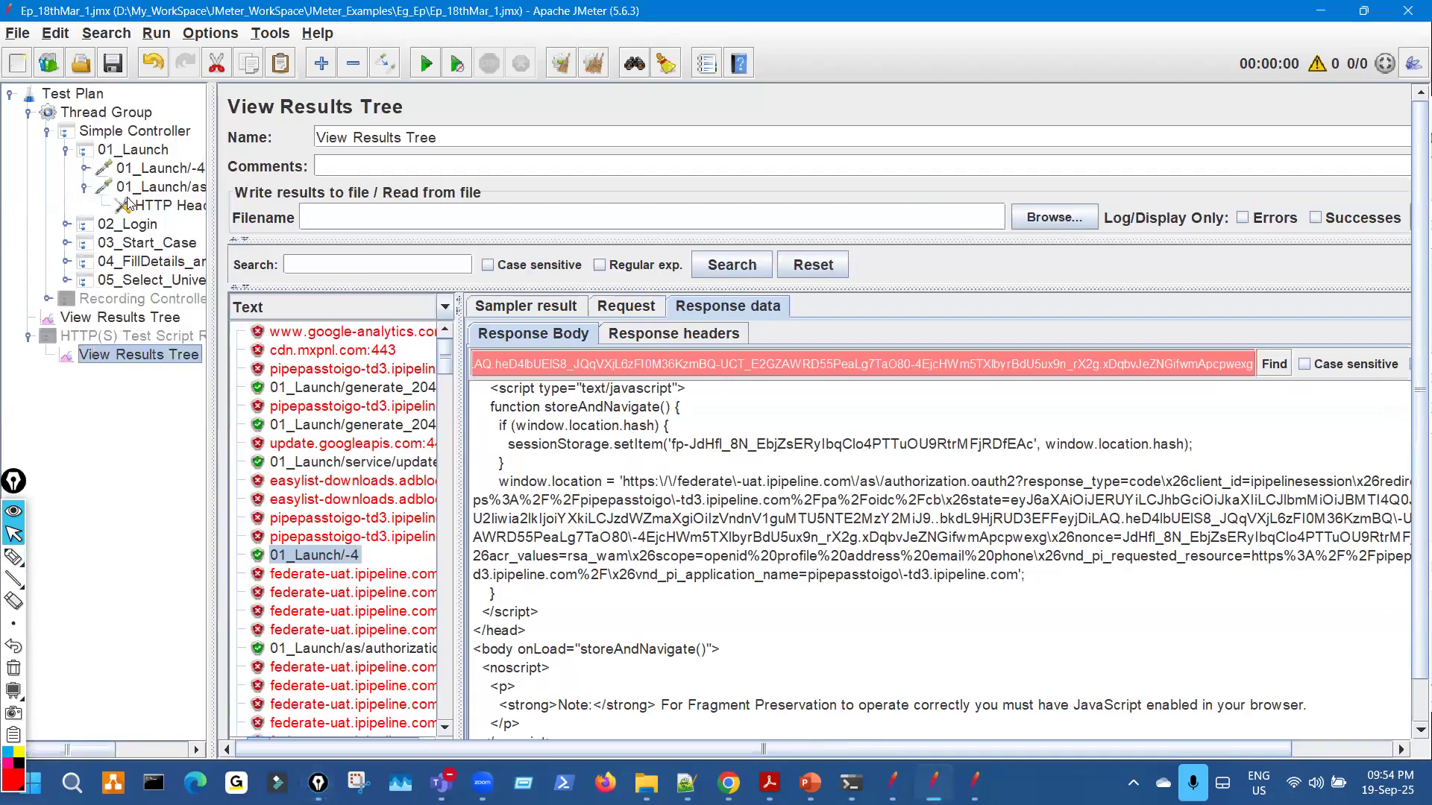
click(87, 187)
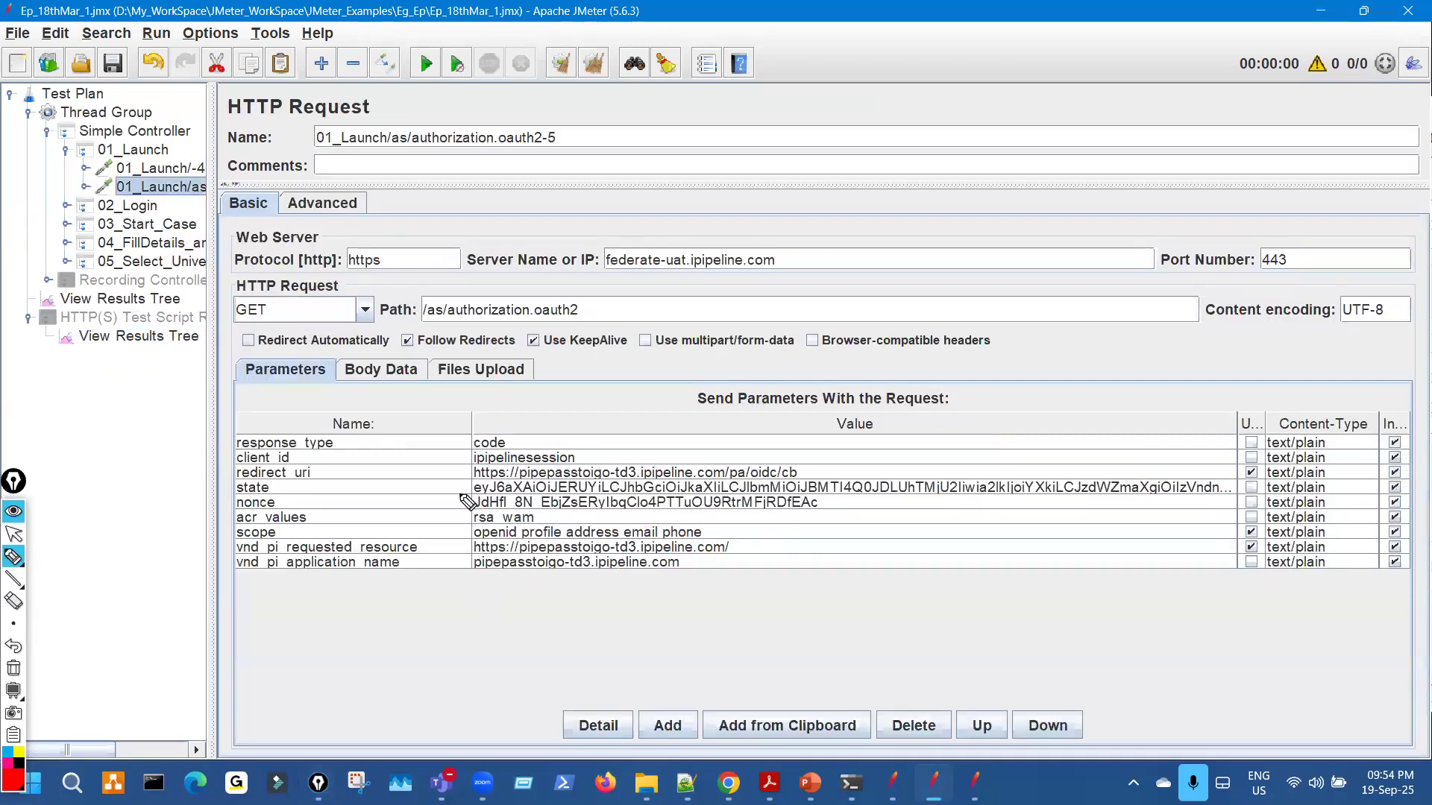
drag(500, 479, 460, 489)
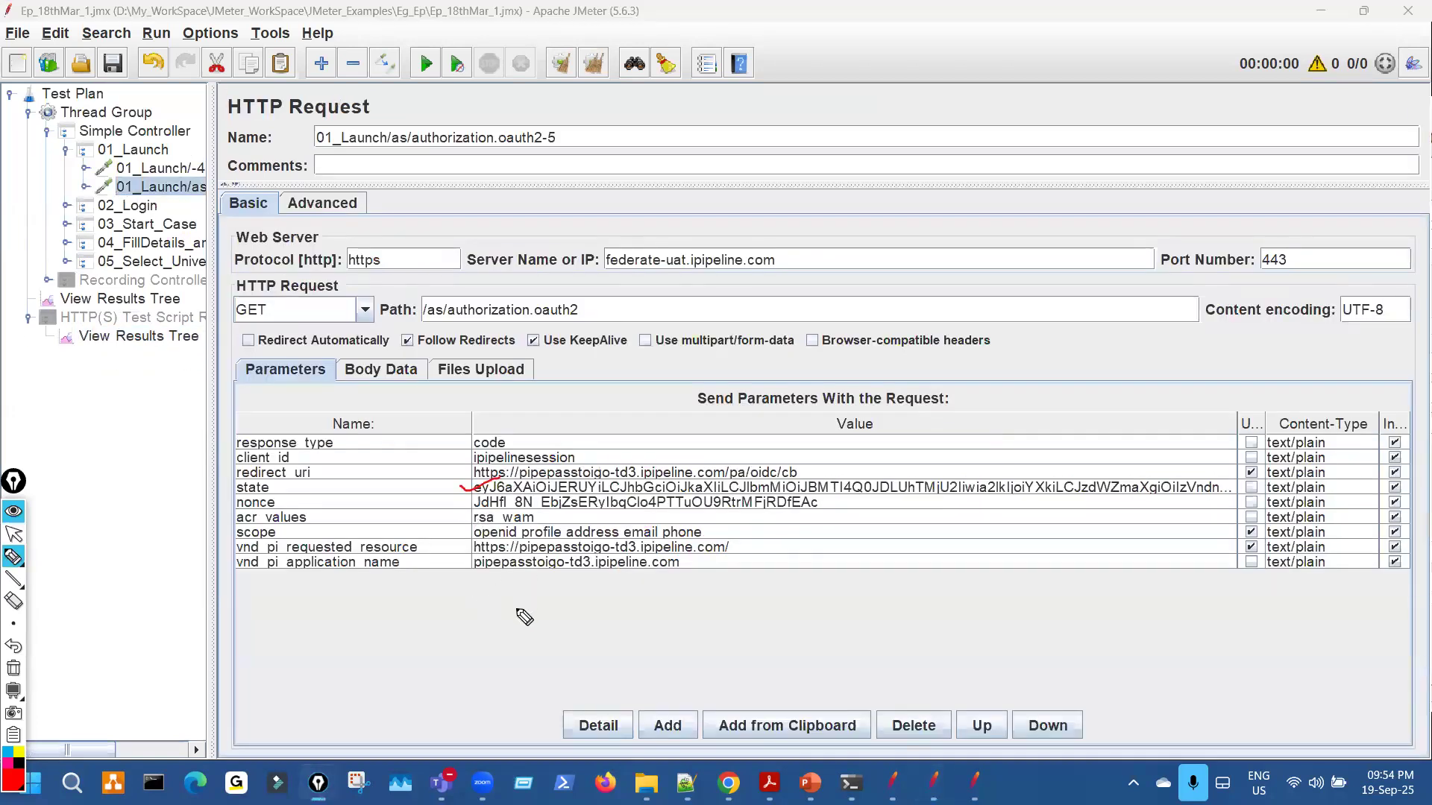
Copy the nonce parameter value of the authorization request and search the recorded 01_Launch/-4 response body for it.
key(ctrl+shift+1)
click(510, 503)
double_click(510, 503)
double_click(499, 505)
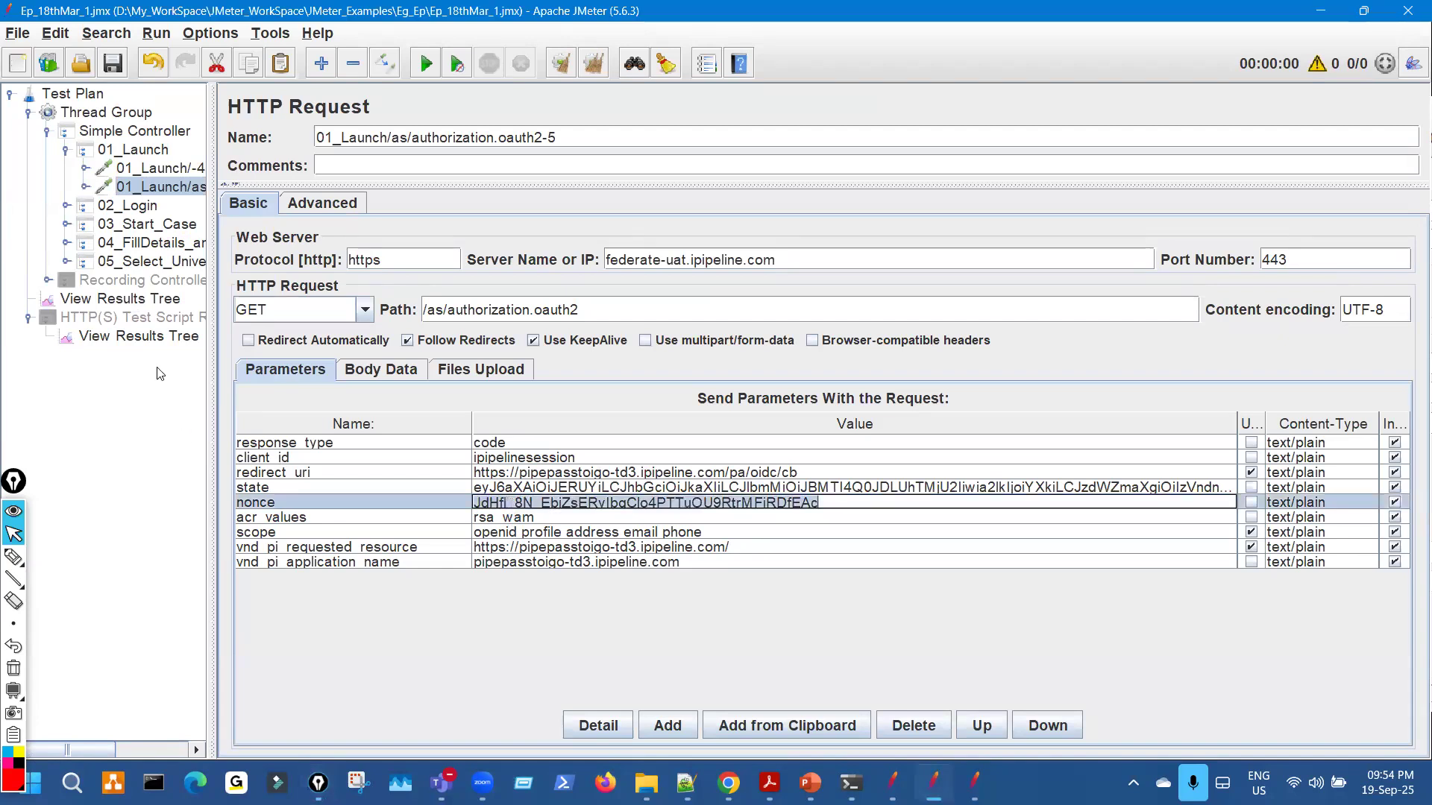
click(158, 338)
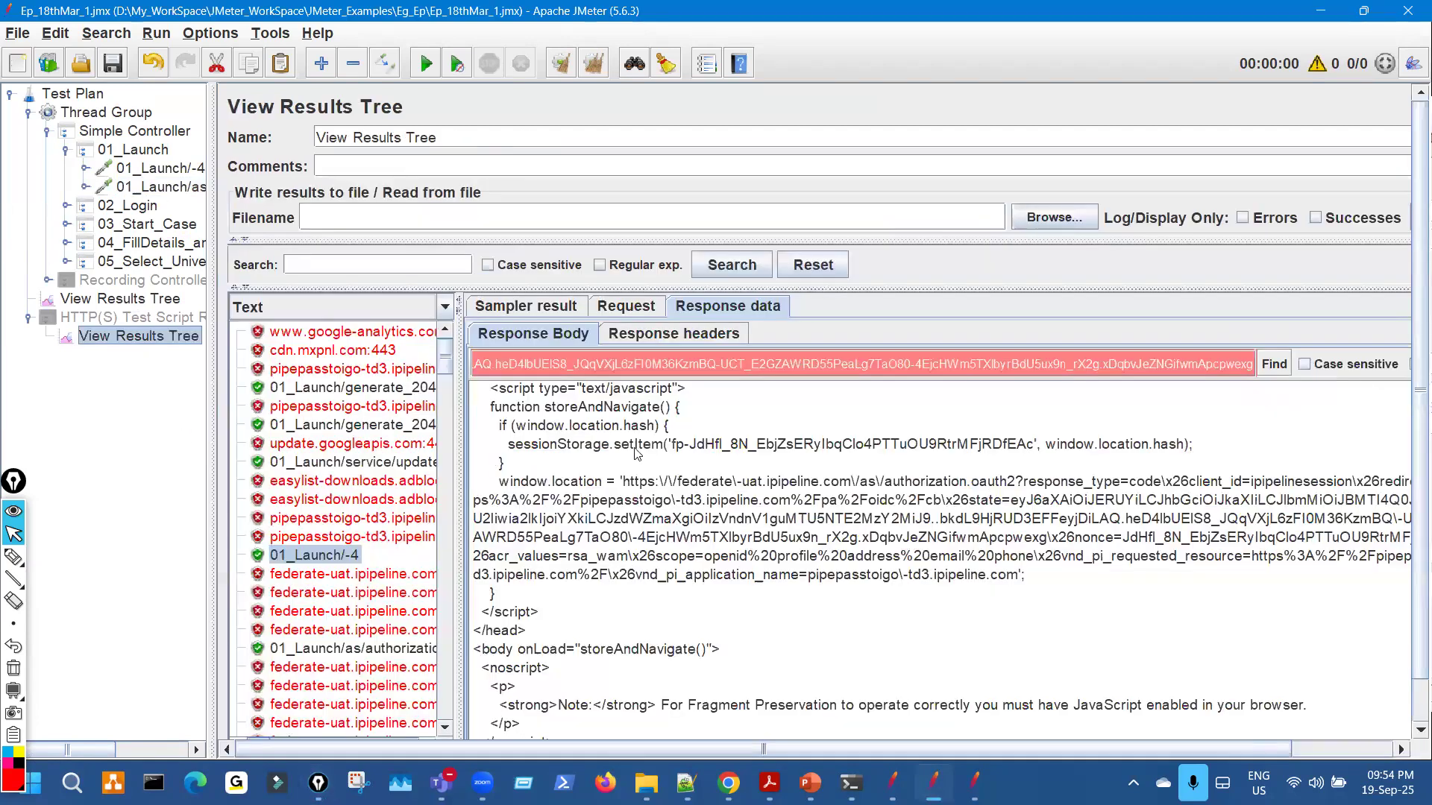
triple_click(668, 365)
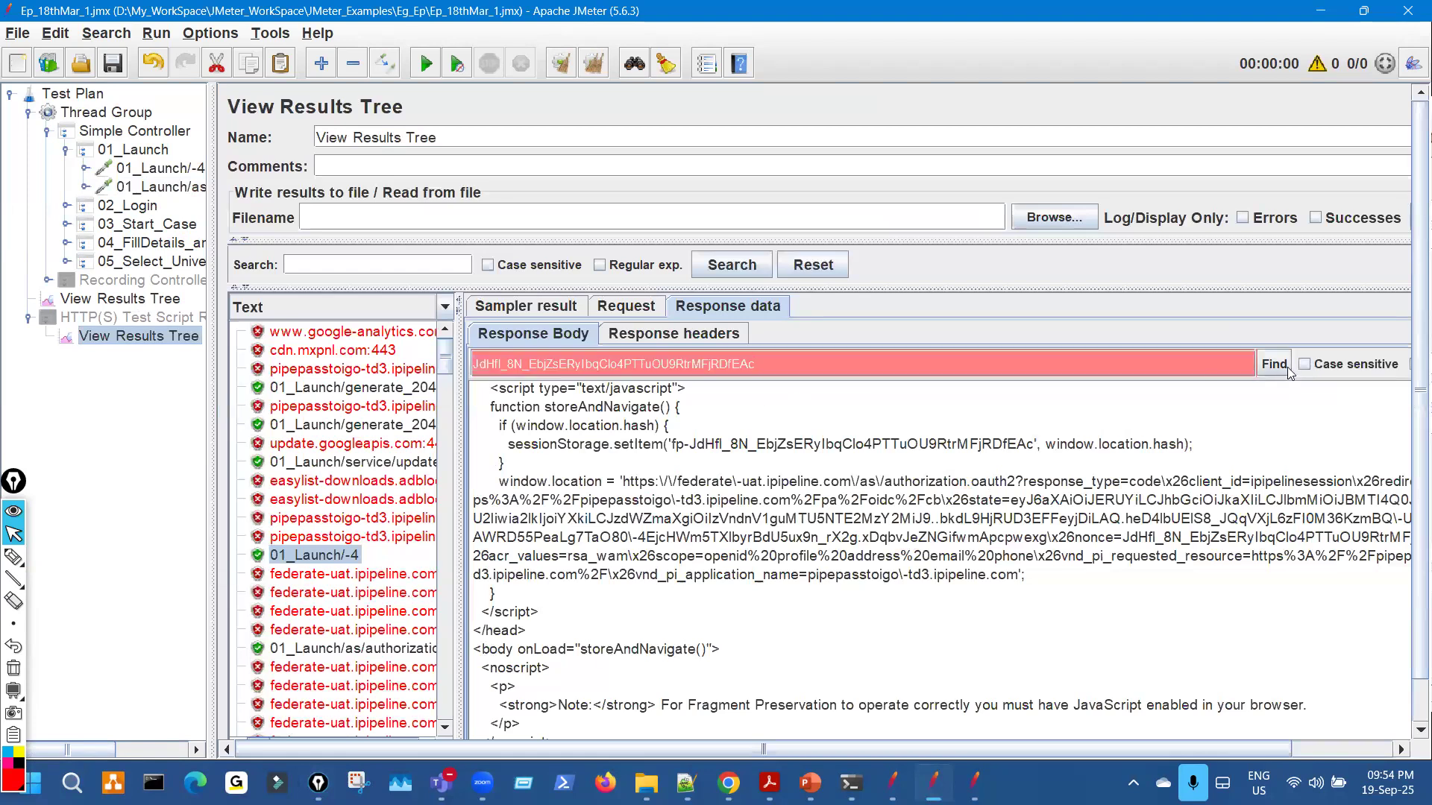
key(ctrl+v)
key(ctrl+shift+h)
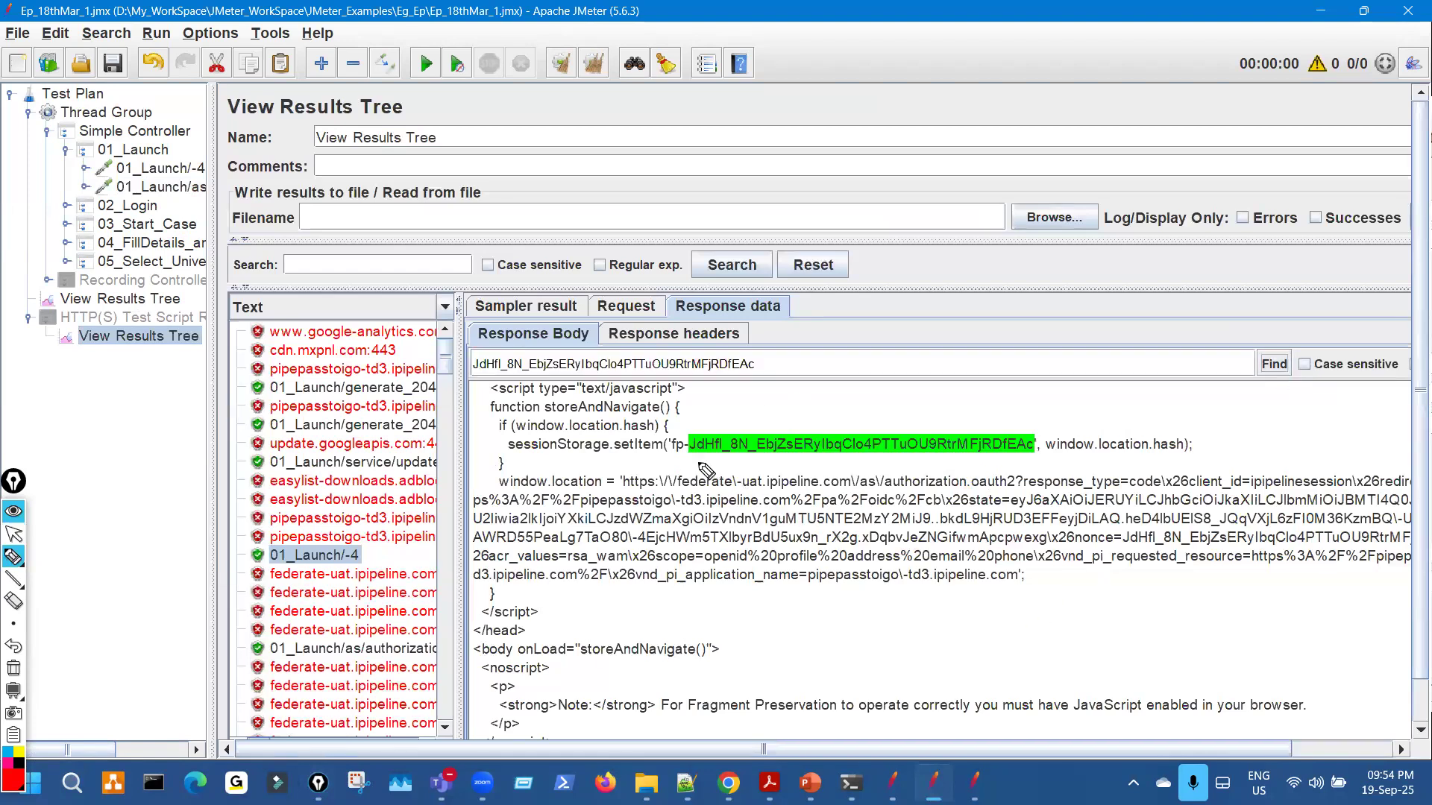
Underline the nonce value where it occurs in the response script, and find its next occurrence.
drag(698, 464, 880, 457)
drag(1110, 553, 1284, 545)
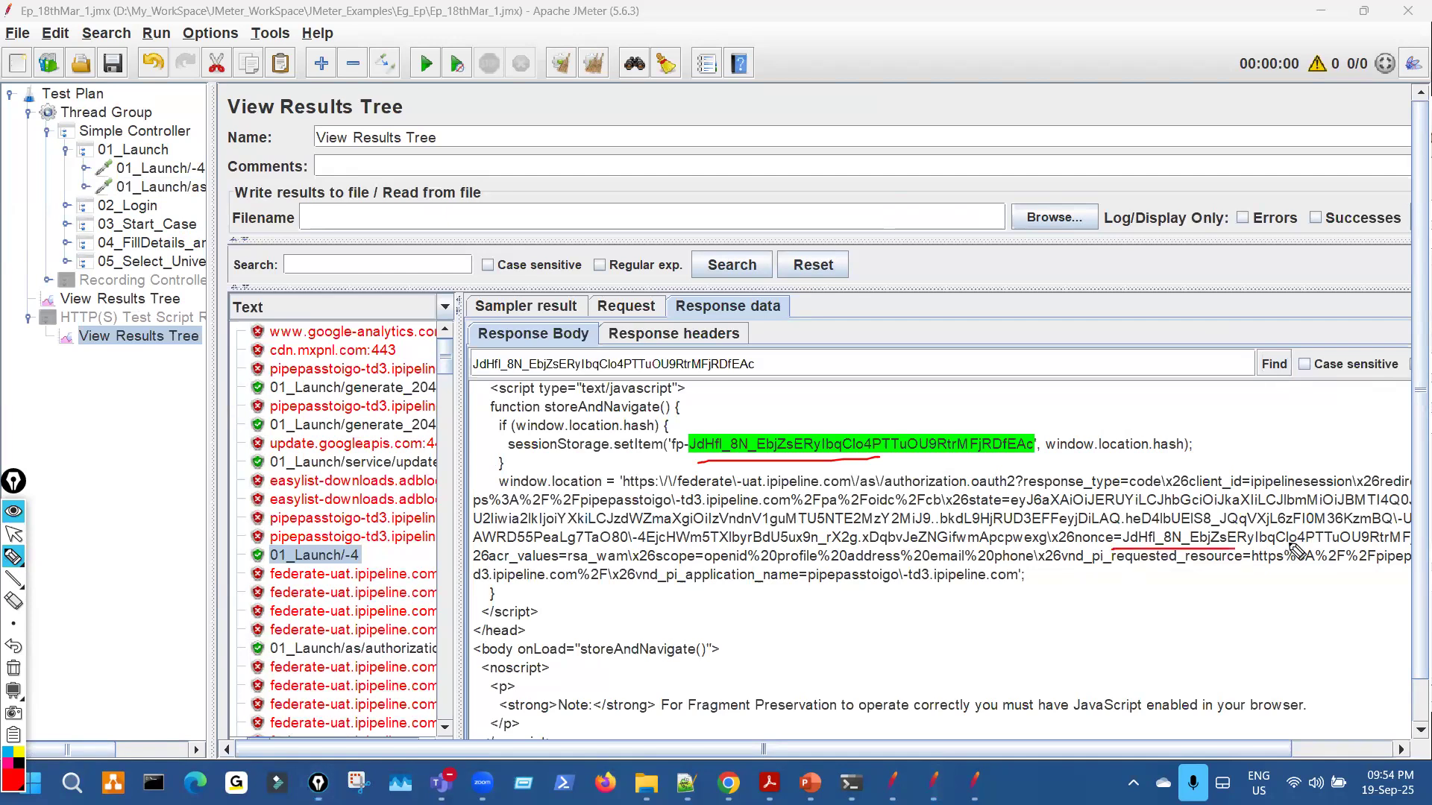
key(ctrl+shift+h)
click(1274, 363)
drag(1148, 745, 1248, 746)
key(ctrl+shift+h)
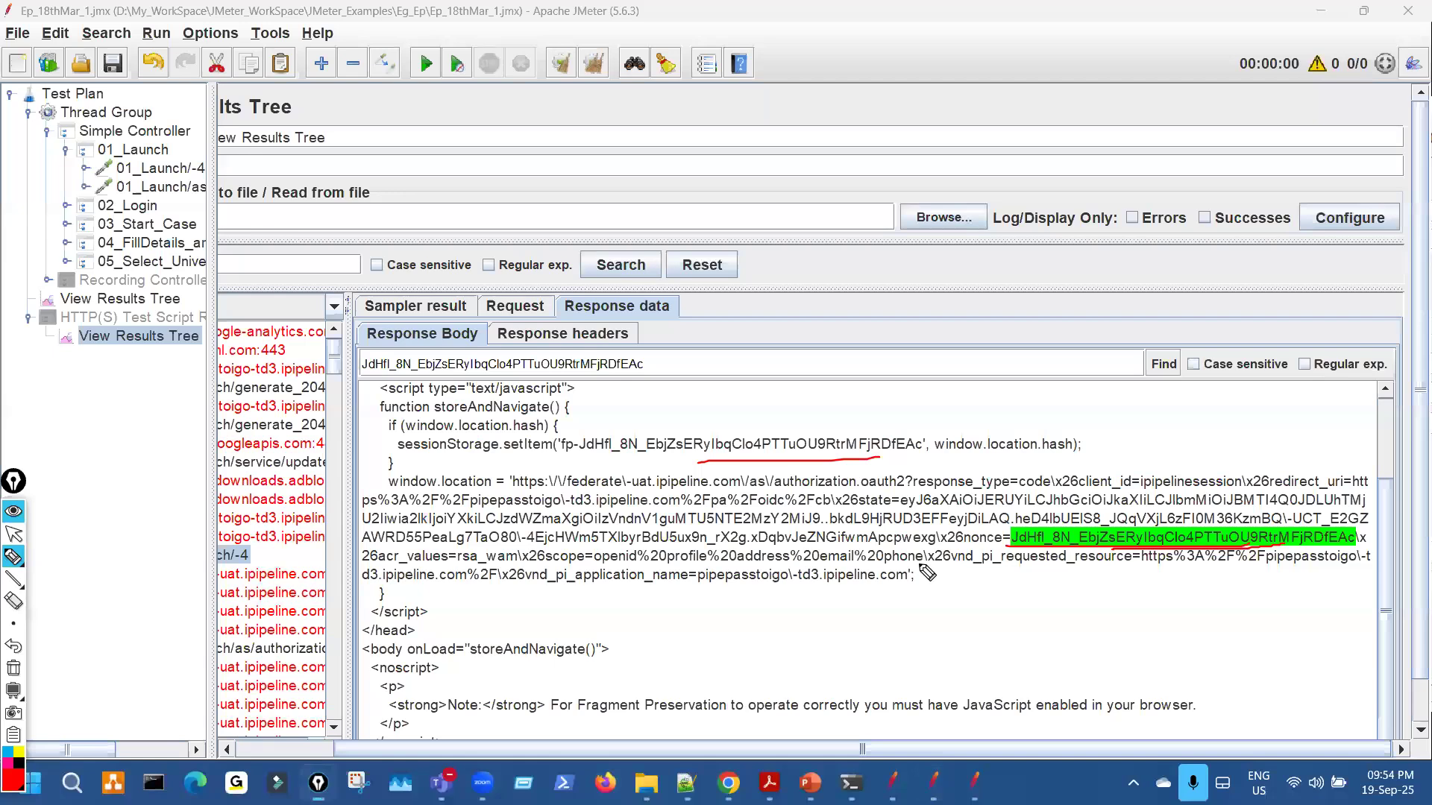
key(ctrl+shift+h)
Circle the -4 of the 01_Launch/-4 sample, mark the state and nonce parameters in its response, and clear the marks.
drag(541, 755, 461, 751)
mouse_move(321, 555)
mouse_down()
mouse_move(332, 535)
mouse_move(313, 574)
mouse_move(373, 552)
mouse_up()
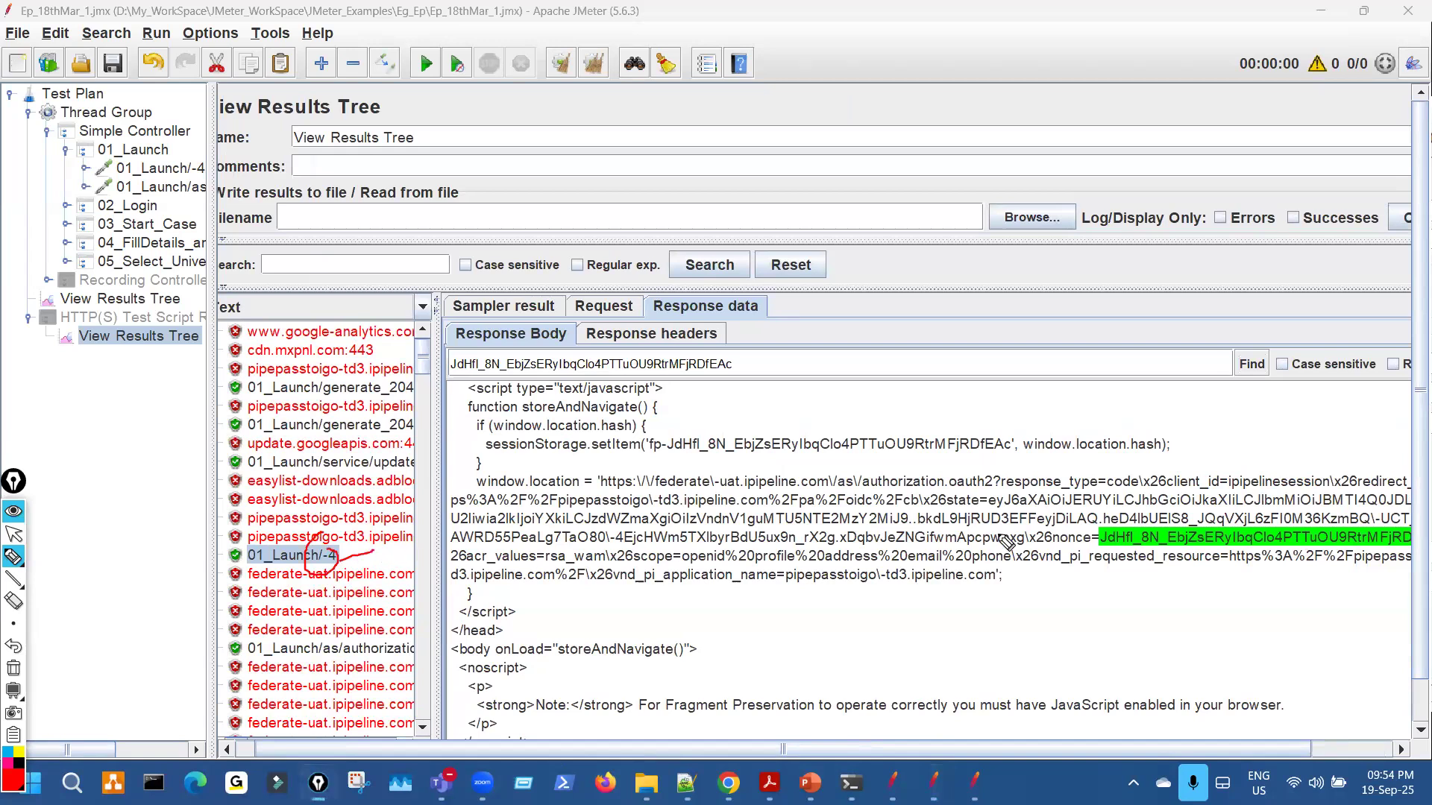
mouse_move(940, 495)
mouse_down()
mouse_move(953, 510)
mouse_move(985, 500)
mouse_up()
mouse_move(1062, 532)
mouse_down()
mouse_move(1084, 550)
mouse_move(1072, 530)
mouse_move(980, 537)
mouse_move(995, 540)
mouse_up()
drag(1122, 538, 1139, 550)
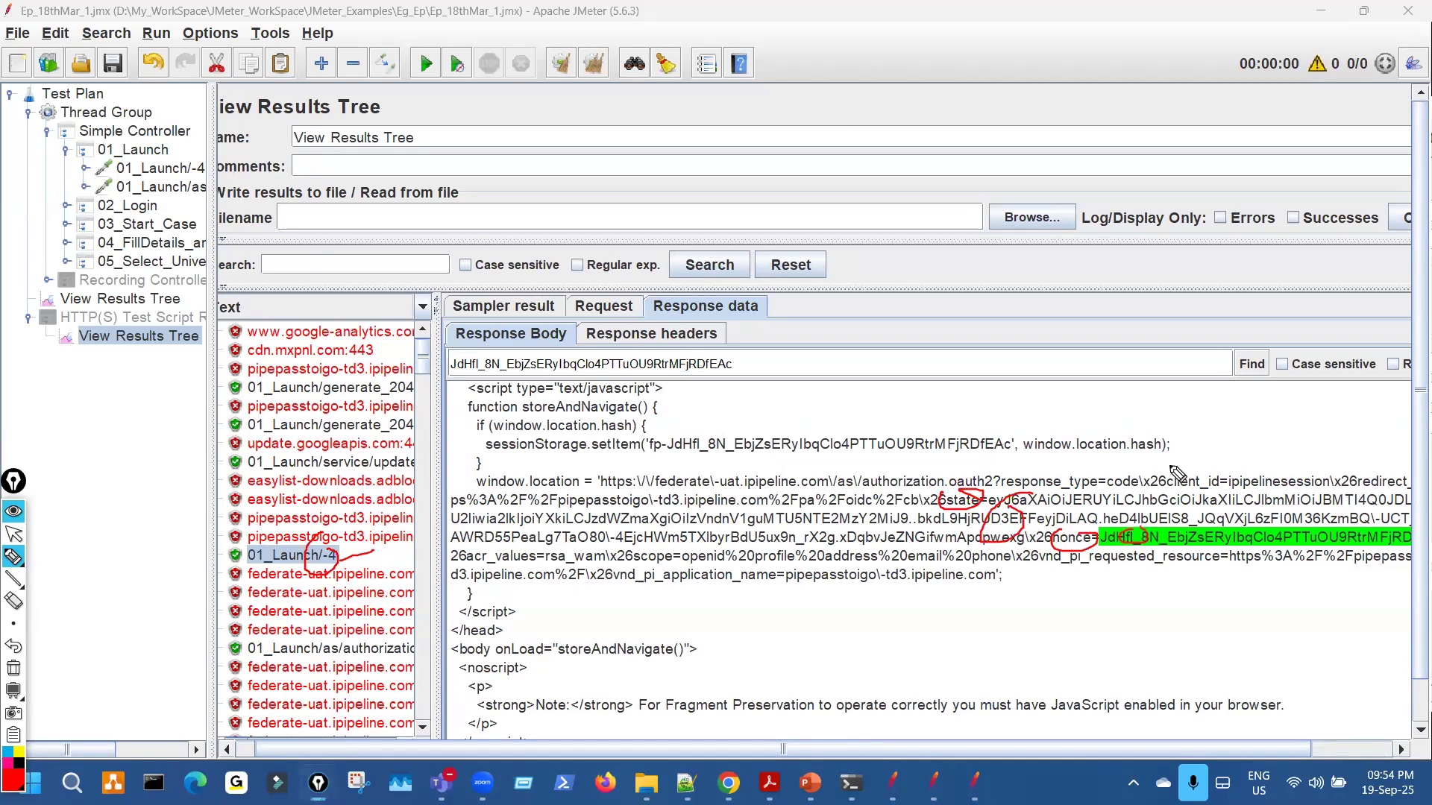
mouse_move(986, 515)
mouse_down()
mouse_move(969, 556)
mouse_move(988, 522)
mouse_up()
key(Escape)
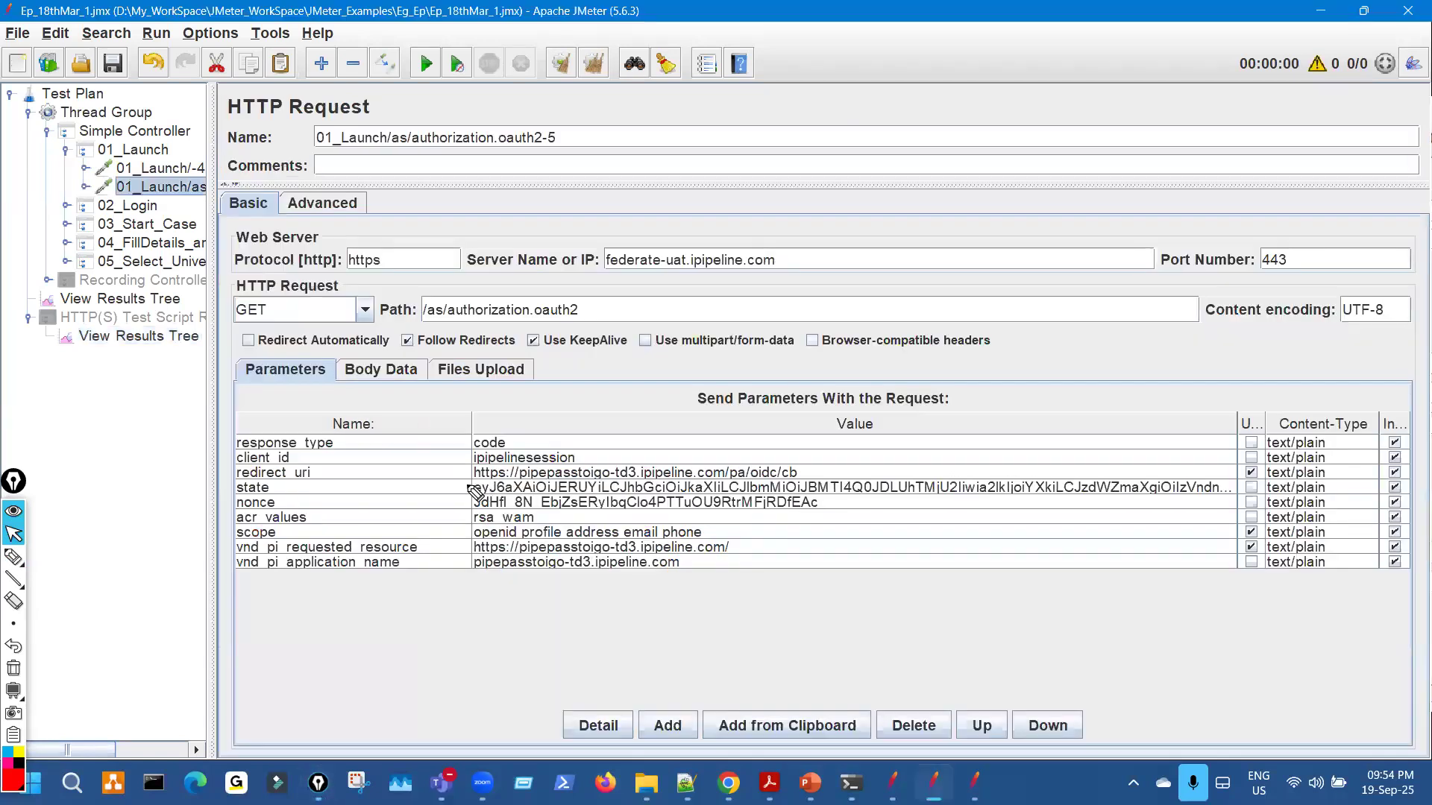
Circle the state and nonce values in the 01_Launch/as/authorization.oauth2-5 request, draw an arrow above the parameters, and clear the annotations.
key(p)
mouse_move(489, 478)
mouse_down()
mouse_move(485, 513)
mouse_move(475, 489)
mouse_up()
mouse_move(611, 364)
mouse_down()
mouse_move(922, 343)
mouse_move(924, 371)
mouse_up()
drag(1083, 373, 1154, 360)
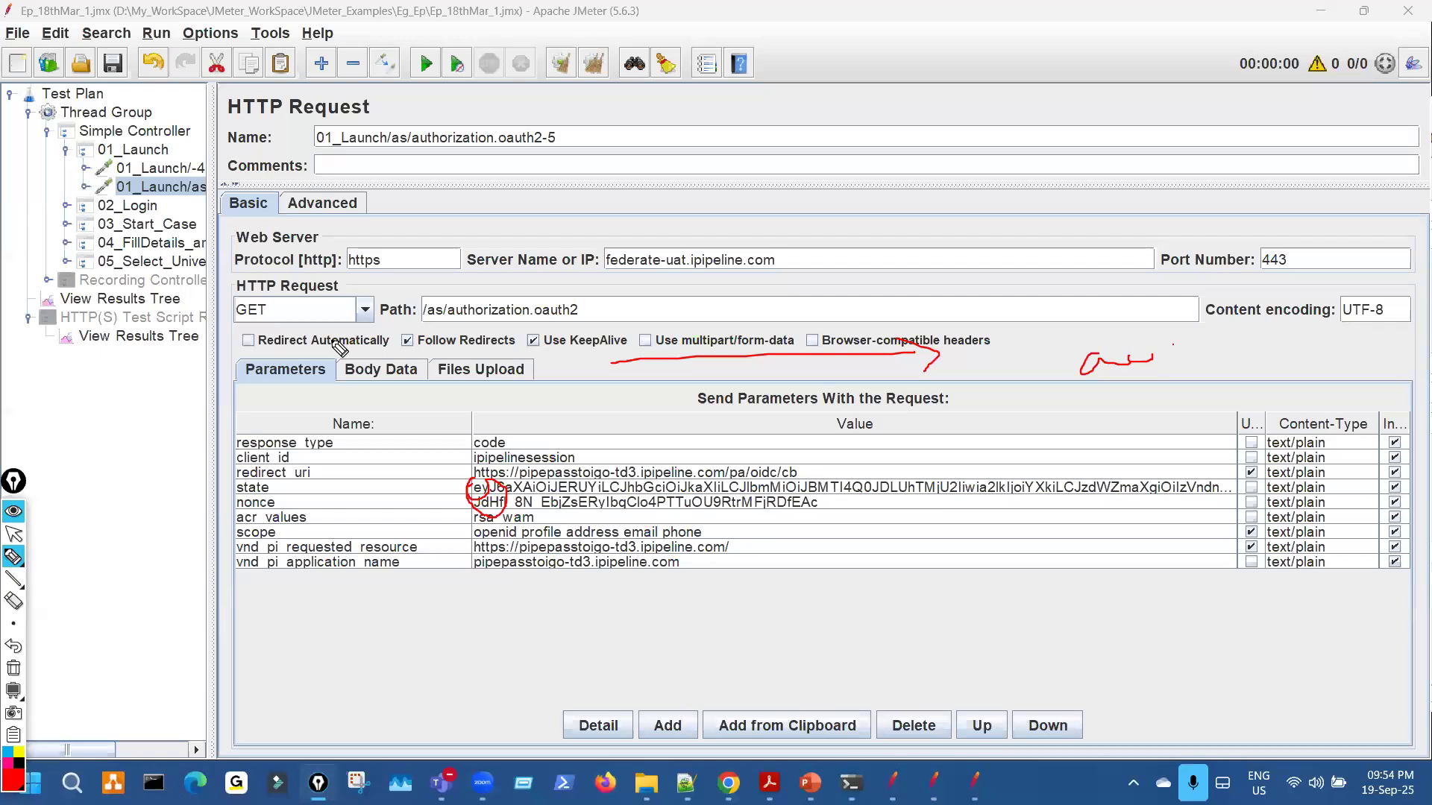
key(ctrl+shift+c)
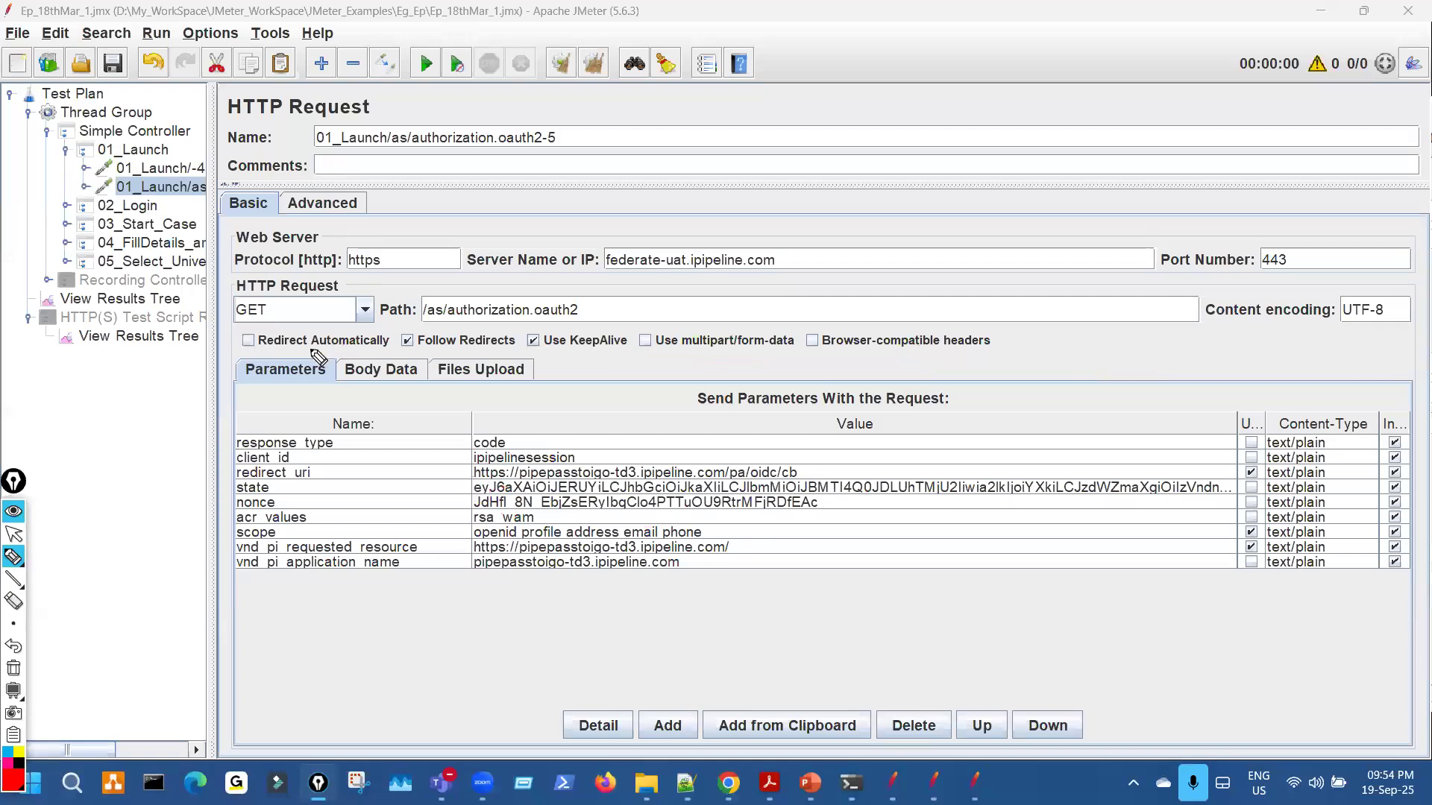
Widen the test plan tree, draw an arrow above the parameters and a circle around the lower transaction controllers, and clear both.
key(ctrl+shift+1)
drag(214, 255, 384, 233)
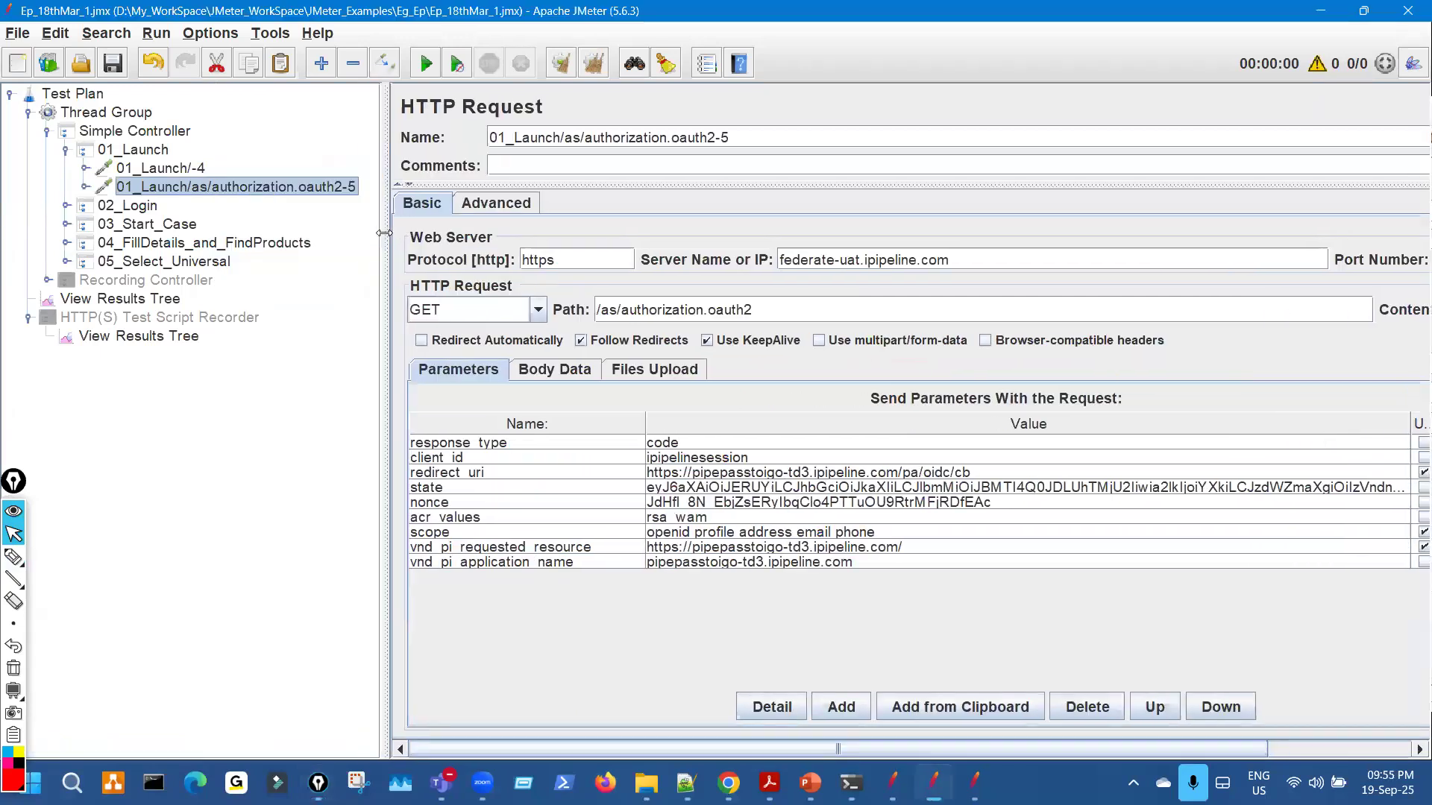
key(ctrl+shift+2)
mouse_move(752, 371)
mouse_down()
mouse_move(1048, 366)
mouse_move(997, 385)
mouse_up()
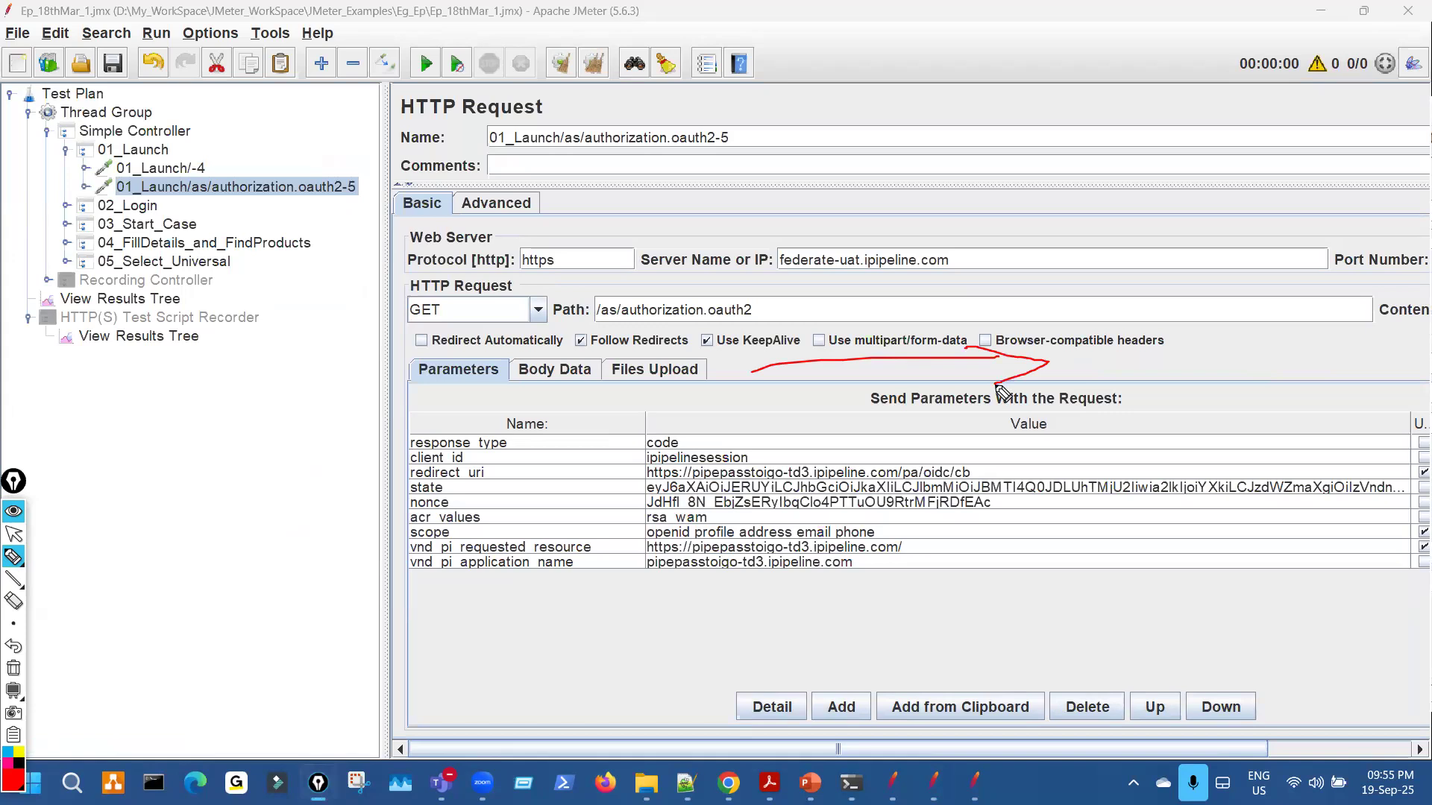
drag(191, 309, 200, 234)
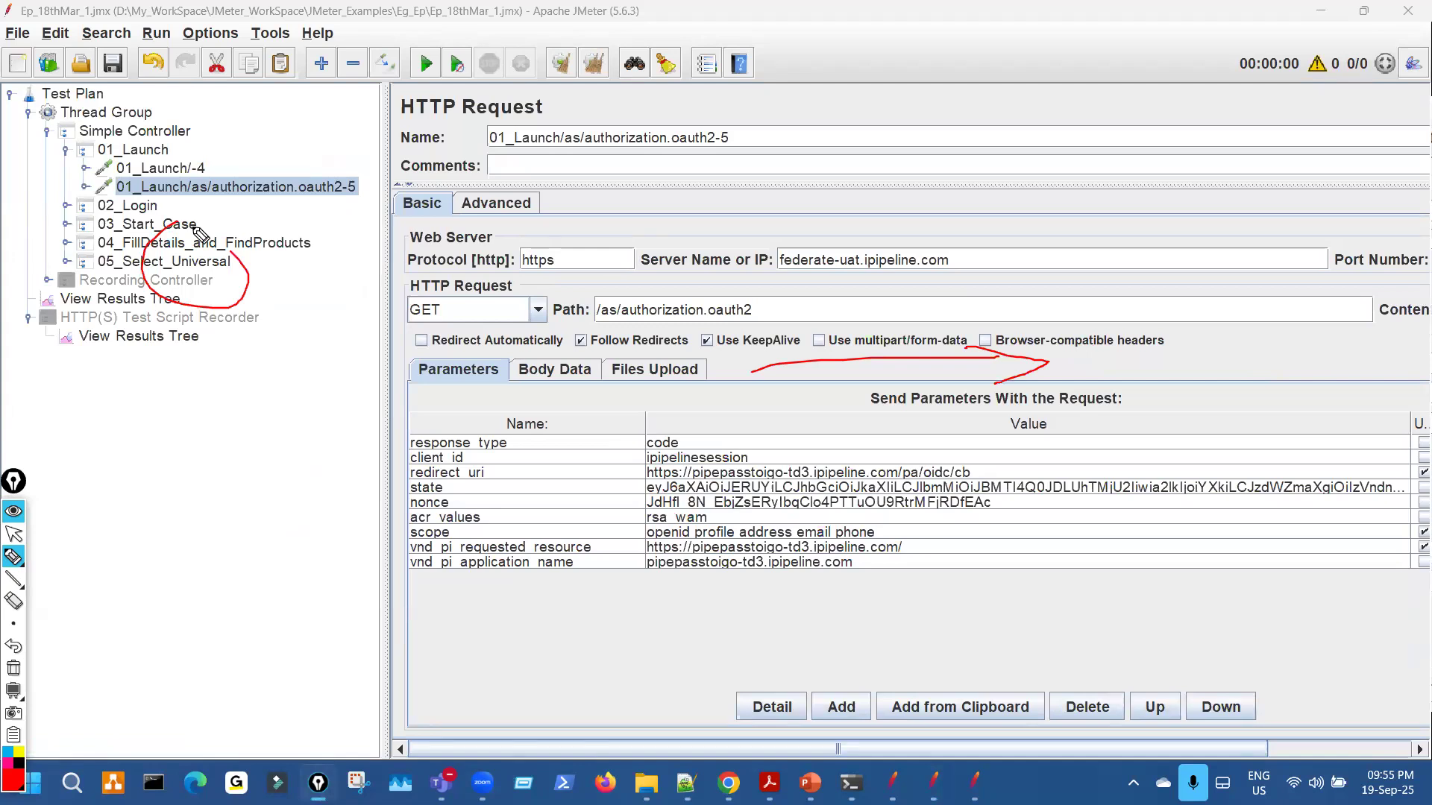
key(ctrl+shift+7)
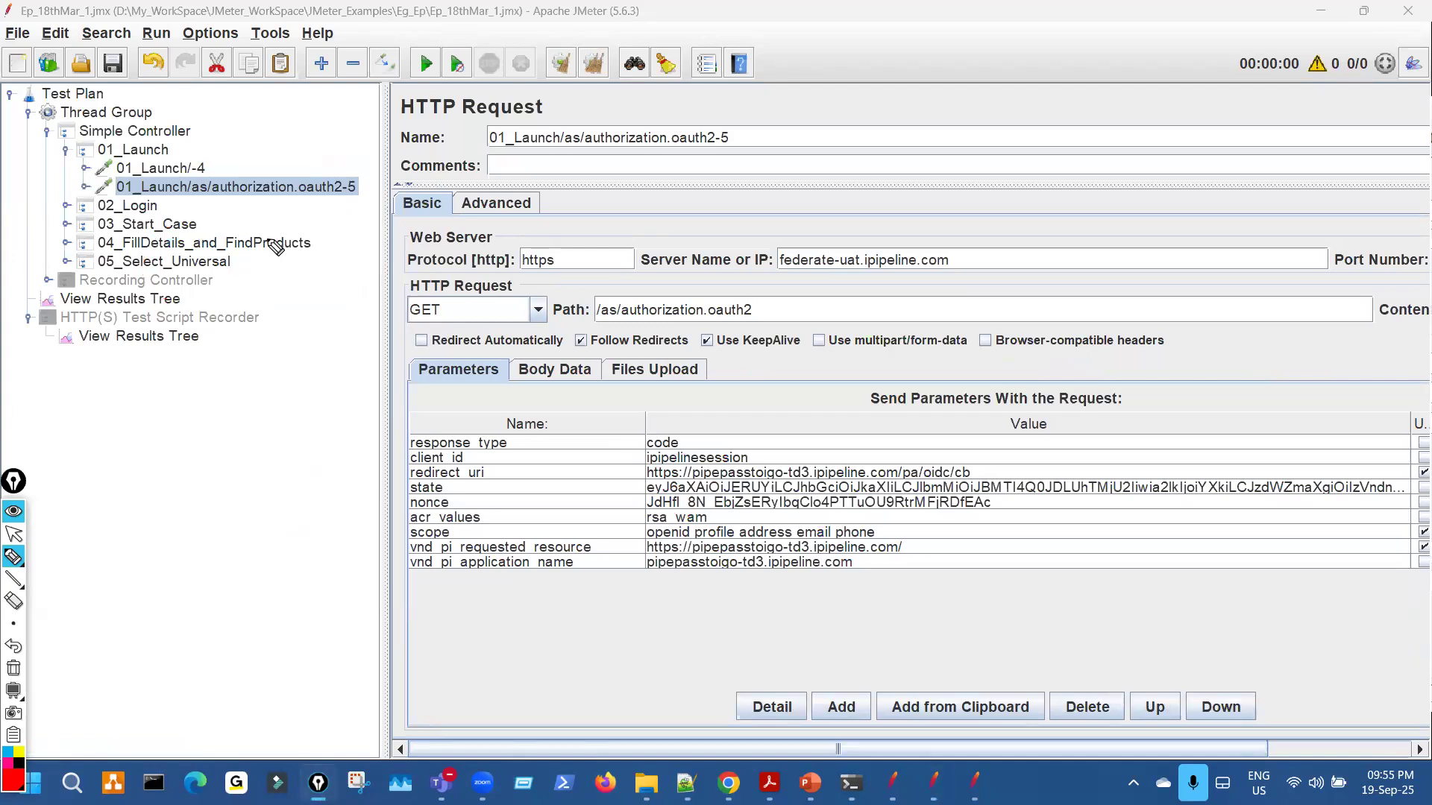
Collapse 01_Launch, expand 02_Login, and open its first request, 02_Login/as/7LivD/resume/as/authorization.ping-12.
key(ctrl+shift+2)
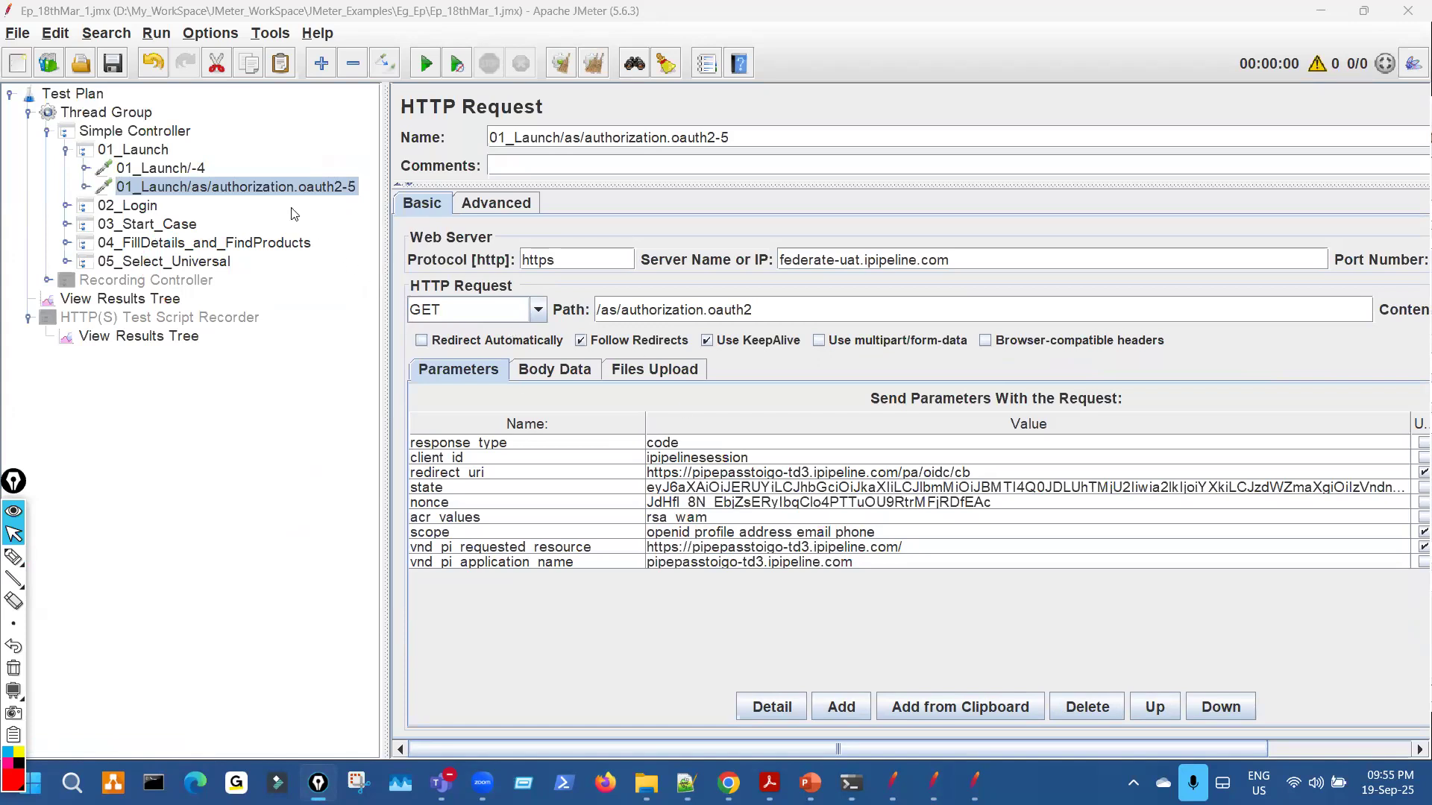
click(66, 151)
click(68, 169)
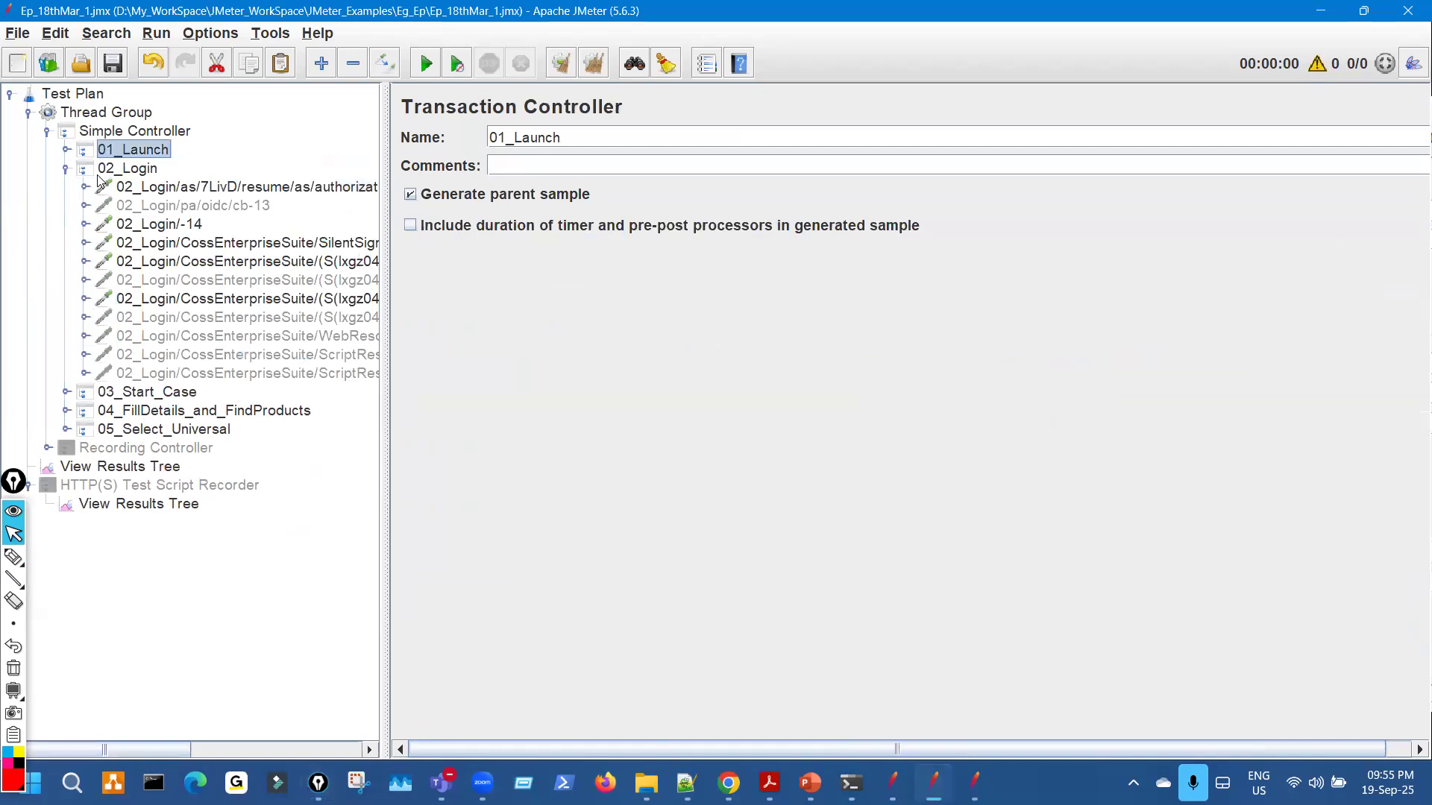
click(215, 190)
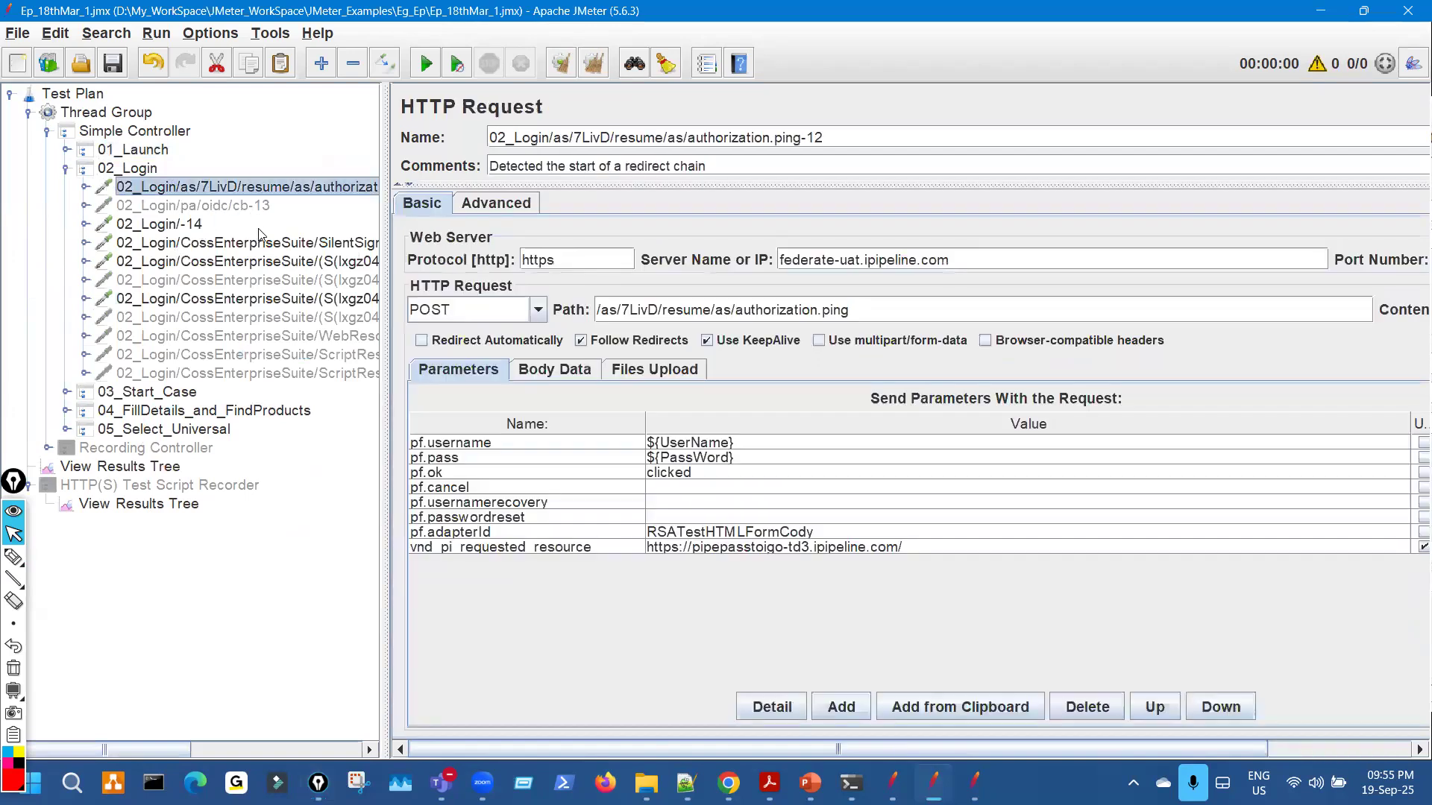
Mark the requests below the first 02_Login request with the pen, clear the marks, and narrow the test plan tree slightly.
key(ctrl+shift+p)
mouse_move(235, 205)
mouse_down()
mouse_move(263, 319)
mouse_move(226, 227)
mouse_up()
key(ctrl+shift+e)
key(ctrl+shift+c)
drag(384, 250, 357, 251)
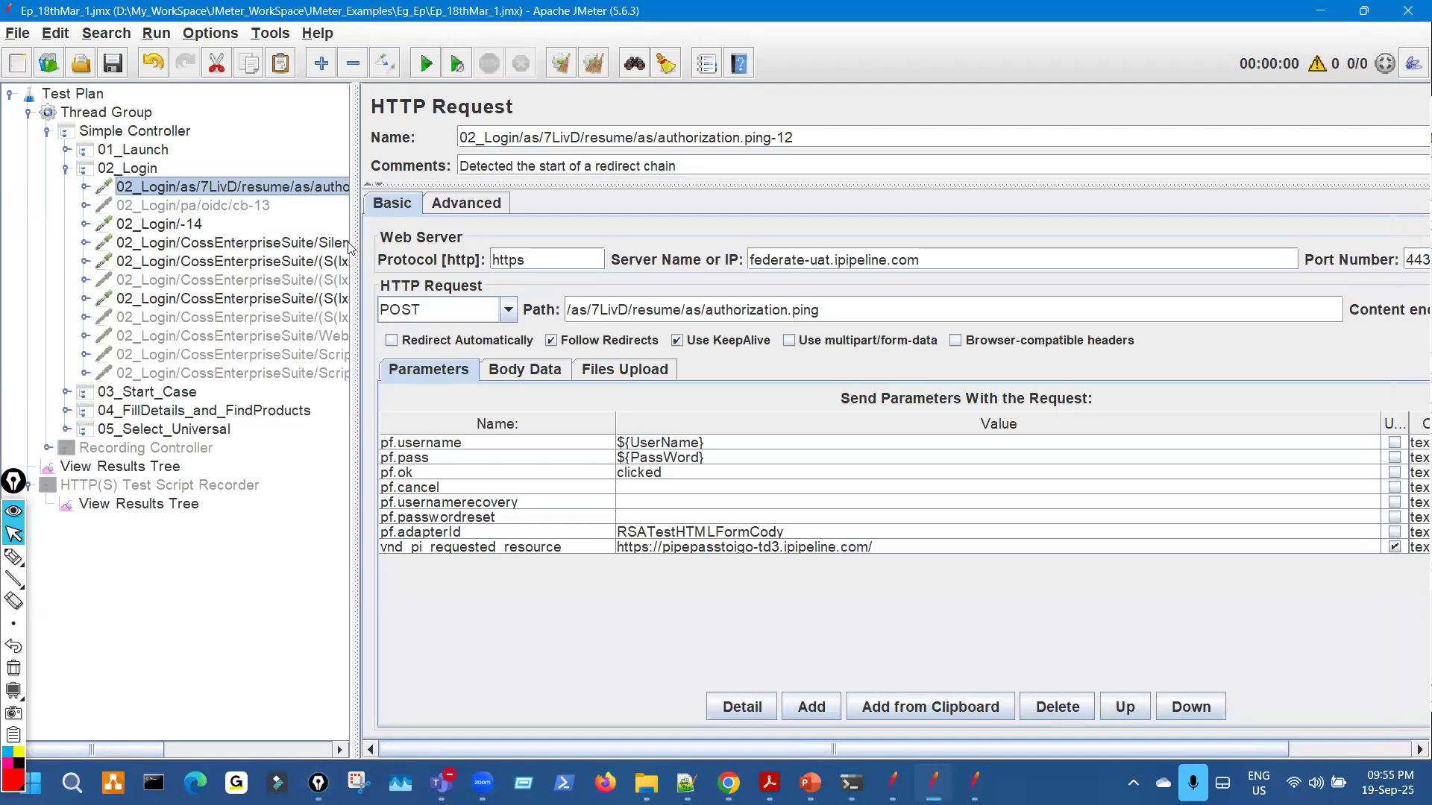
Mark the authorization.ping-12 request in the tree and its pf.username value with the pen, then clear the marks.
click(66, 150)
click(66, 150)
click(14, 556)
drag(223, 191, 267, 161)
mouse_move(709, 438)
mouse_down()
mouse_move(772, 421)
mouse_move(787, 448)
mouse_up()
key(ctrl+shift+7)
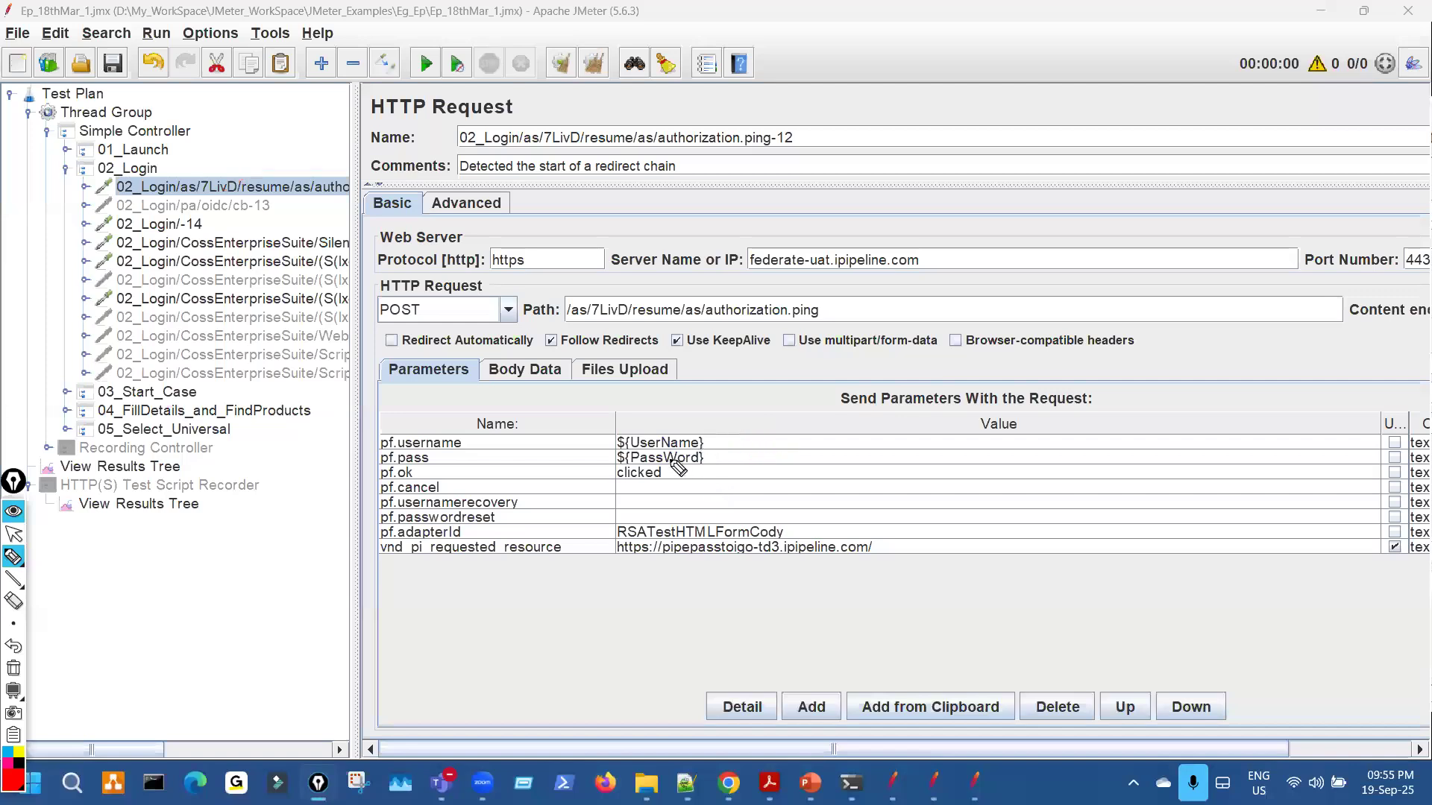
Underline the authorization.ping-12 request's path, circle 7LivD and point an arrow at it, then clear the annotations and leave pen mode.
drag(599, 326, 825, 329)
mouse_move(594, 296)
mouse_down()
mouse_move(601, 330)
mouse_move(630, 327)
mouse_move(630, 292)
mouse_move(591, 313)
mouse_move(680, 328)
mouse_move(596, 293)
mouse_move(581, 320)
mouse_move(599, 327)
mouse_move(601, 292)
mouse_move(588, 326)
mouse_move(638, 328)
mouse_move(633, 295)
mouse_up()
key(ctrl+shift+7)
key(ctrl+shift+7)
mouse_move(701, 246)
mouse_down()
mouse_move(629, 291)
mouse_move(658, 287)
mouse_up()
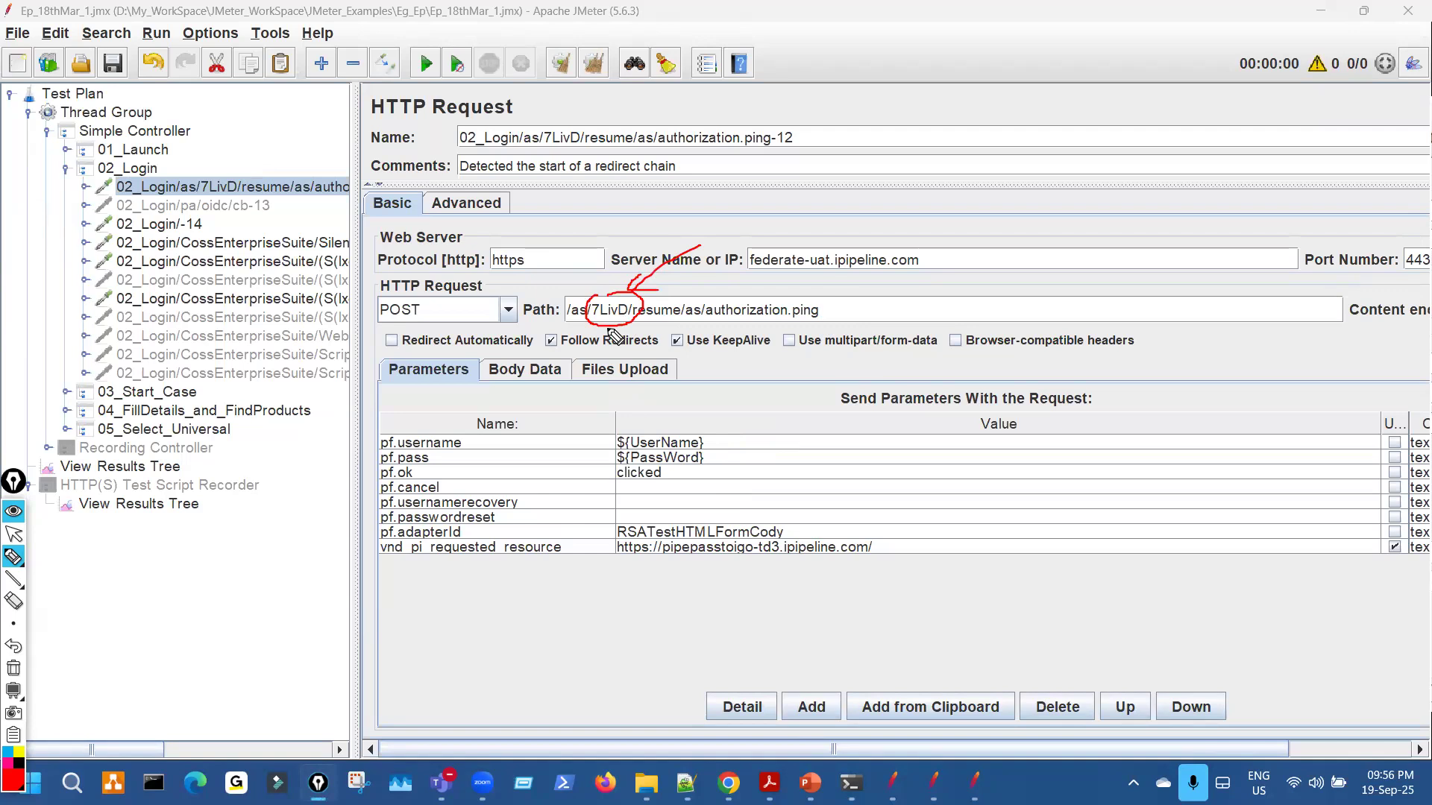
mouse_move(722, 364)
mouse_down()
mouse_move(895, 388)
mouse_move(921, 356)
mouse_up()
click(13, 668)
click(13, 534)
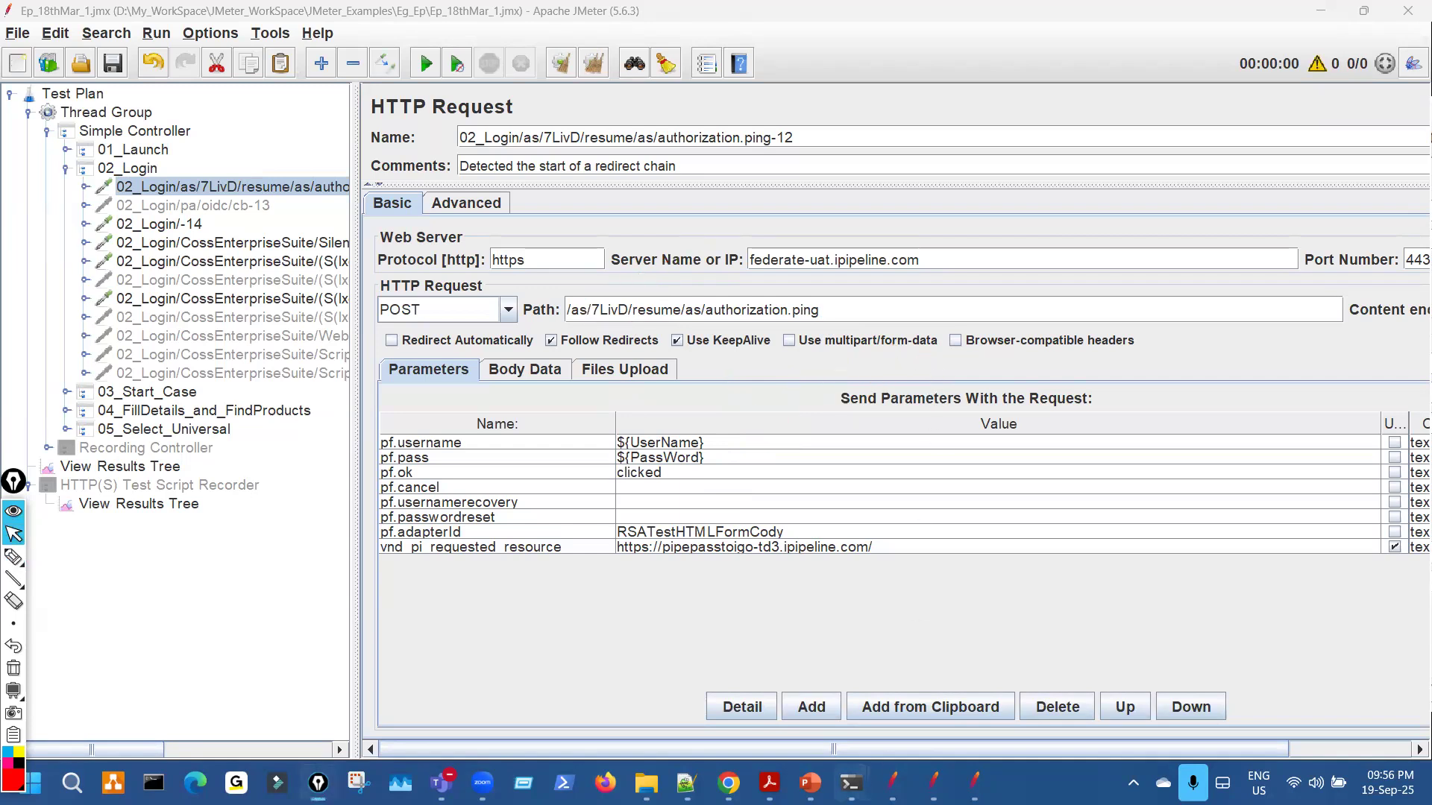
Switch to PowerPoint, show the slide "Where Dynamic Values May Occur in the Script?", mark its three request cases, and clear the marks.
key(alt+Tab)
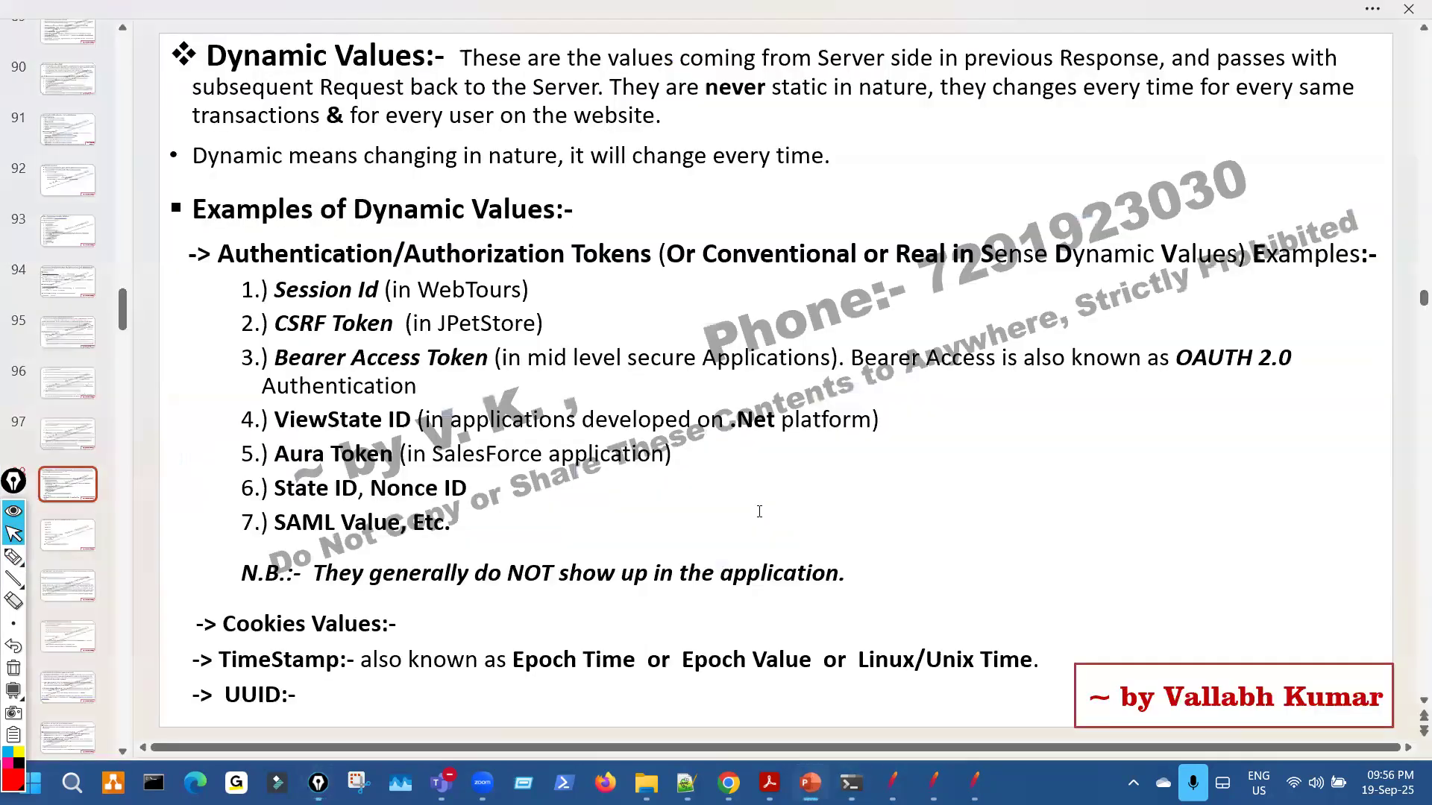
key(Down)
key(Down)
scroll(764, 503, down, 1)
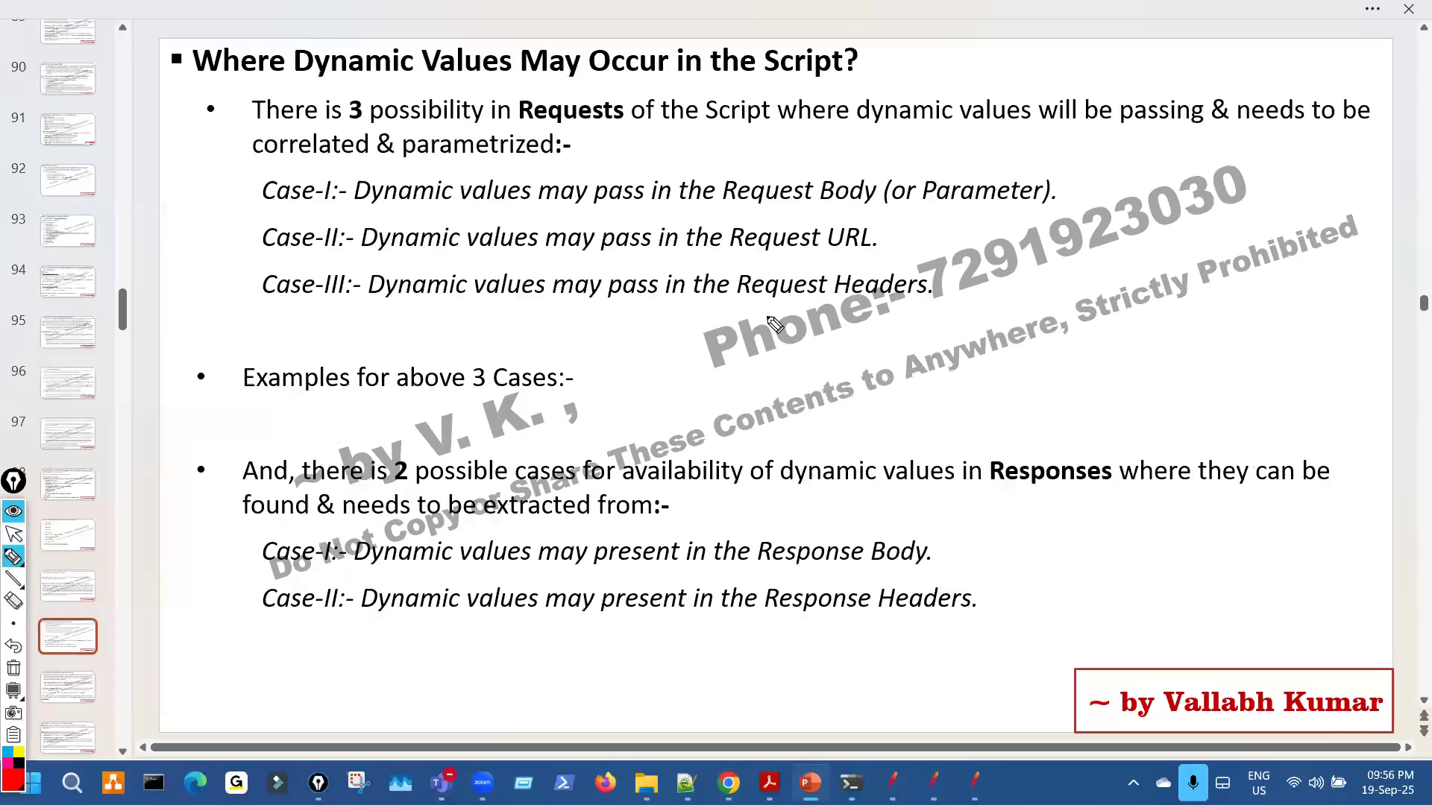
drag(820, 188, 903, 166)
drag(837, 237, 889, 224)
drag(841, 302, 898, 291)
key(ctrl+shift+7)
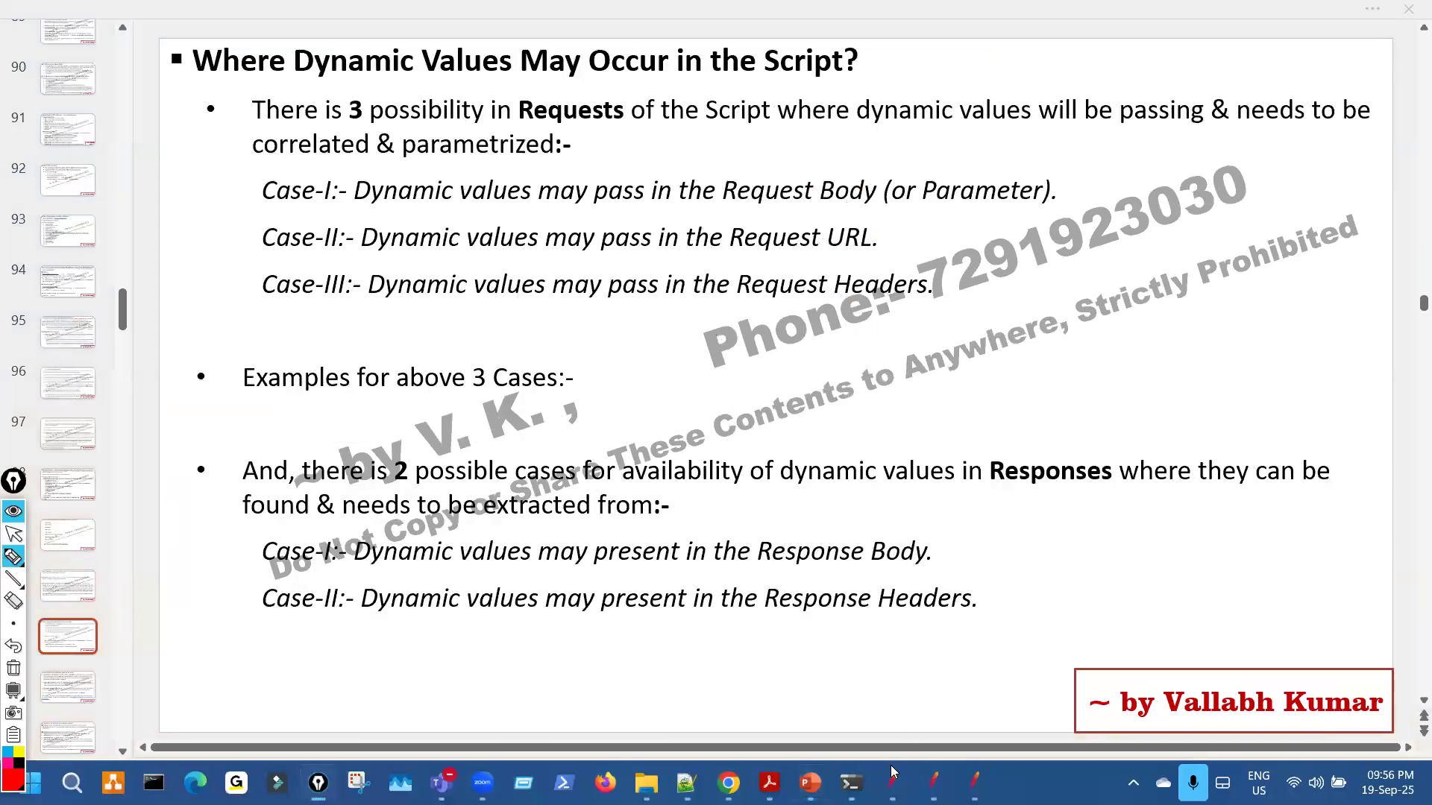
Switch to PS01PB_ProductBooking_WorkingON_v1.jmx in JMeter, open the PS03_SignIn request, mark the jsessionid in its path, and clear the mark.
key(ctrl+shift+1)
click(322, 220)
key(ctrl+shift+3)
mouse_move(911, 280)
mouse_down()
mouse_move(1039, 299)
mouse_move(916, 276)
mouse_up()
key(ctrl+shift+7)
key(ctrl+shift+1)
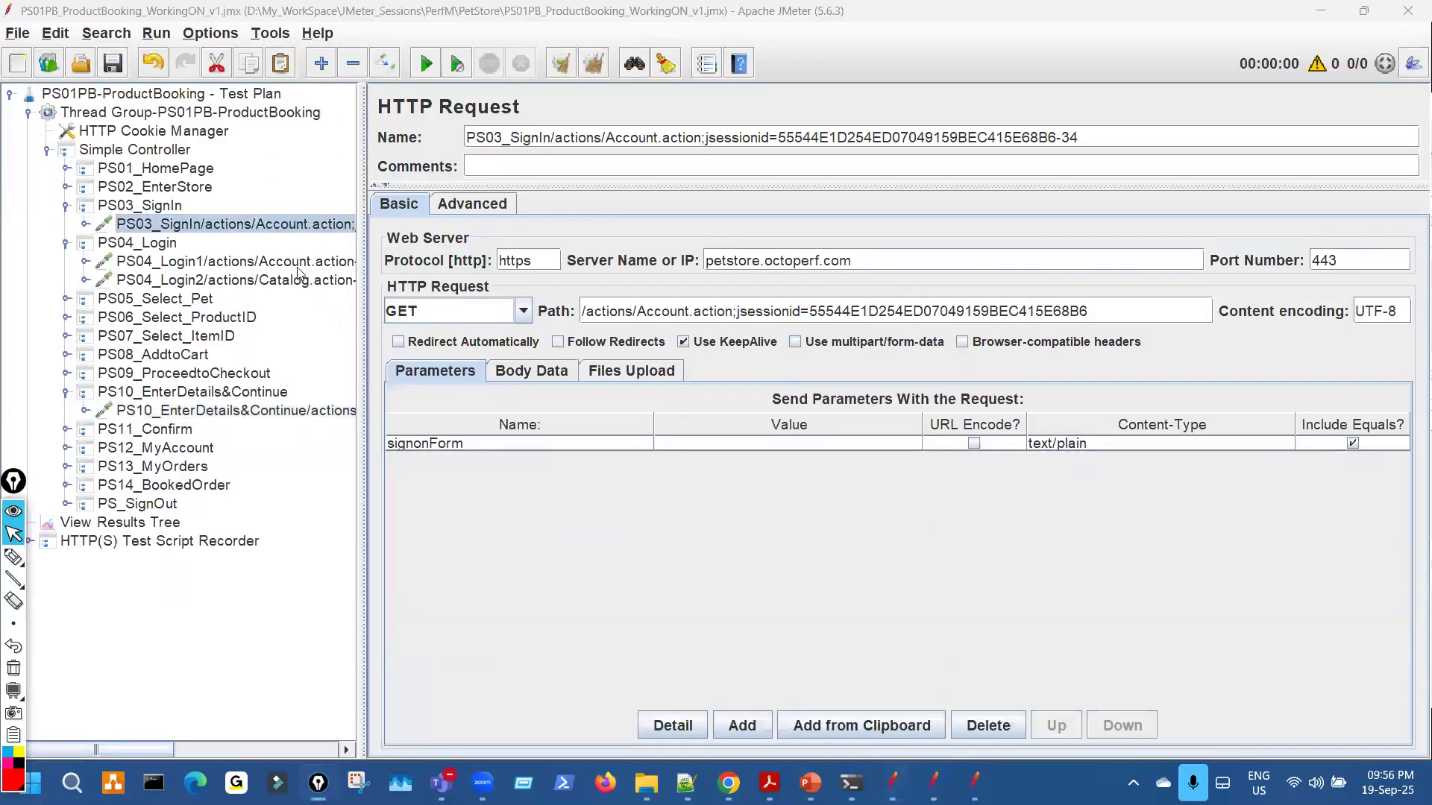
Open the PS04_Login1/actions/Account.action-39 request, circle its sourcePage and fp values with the pen, and clear the annotation.
click(298, 265)
key(ctrl+shift+3)
drag(617, 477, 684, 510)
key(ctrl+shift+7)
key(ctrl+shift+2)
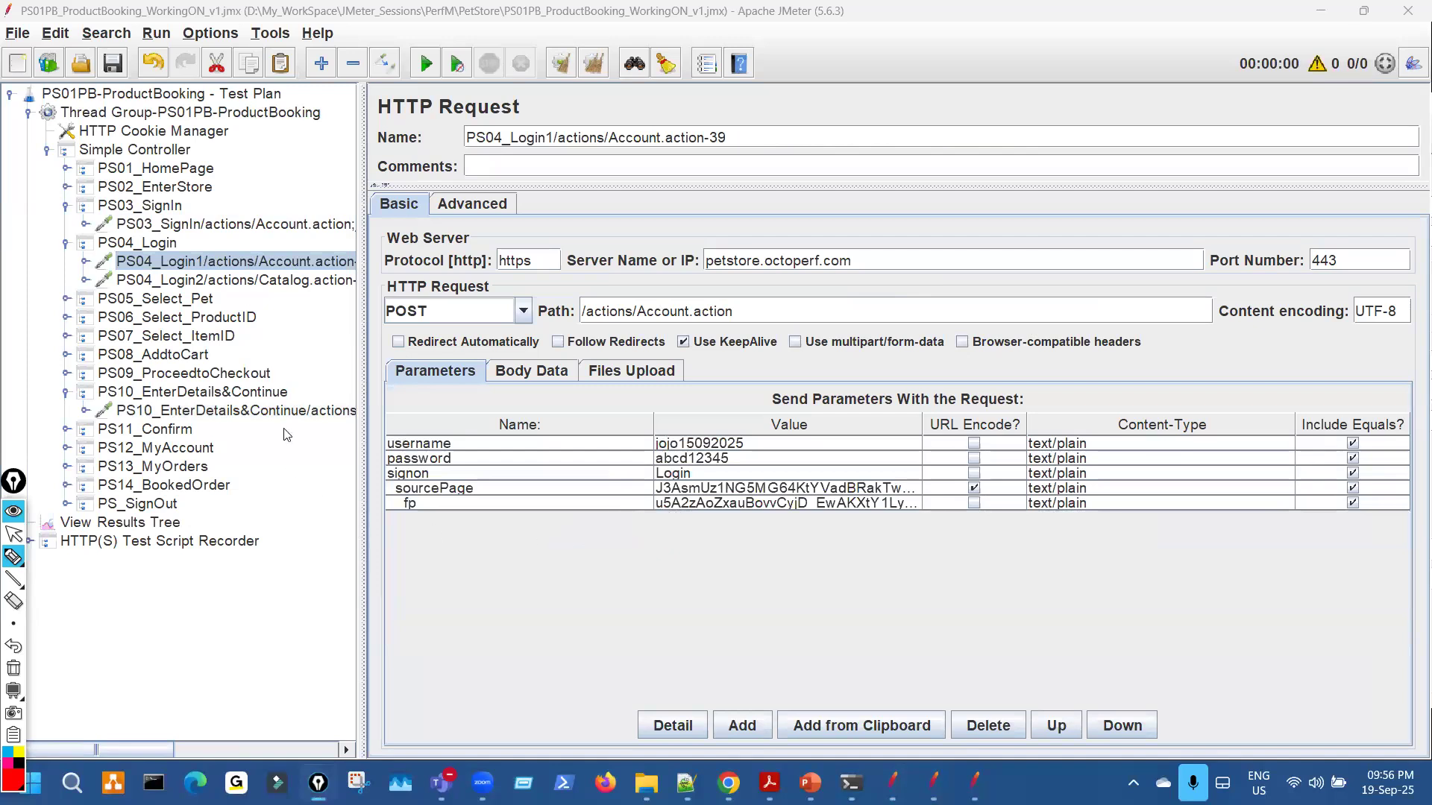
Open the PS10_EnterDetails&Continue/actions/Order.action-71 request, mark its sourcePage and fp values, and clear the annotation.
click(281, 415)
key(ctrl+shift+3)
drag(663, 614, 676, 646)
key(ctrl+shift+7)
key(ctrl+shift+2)
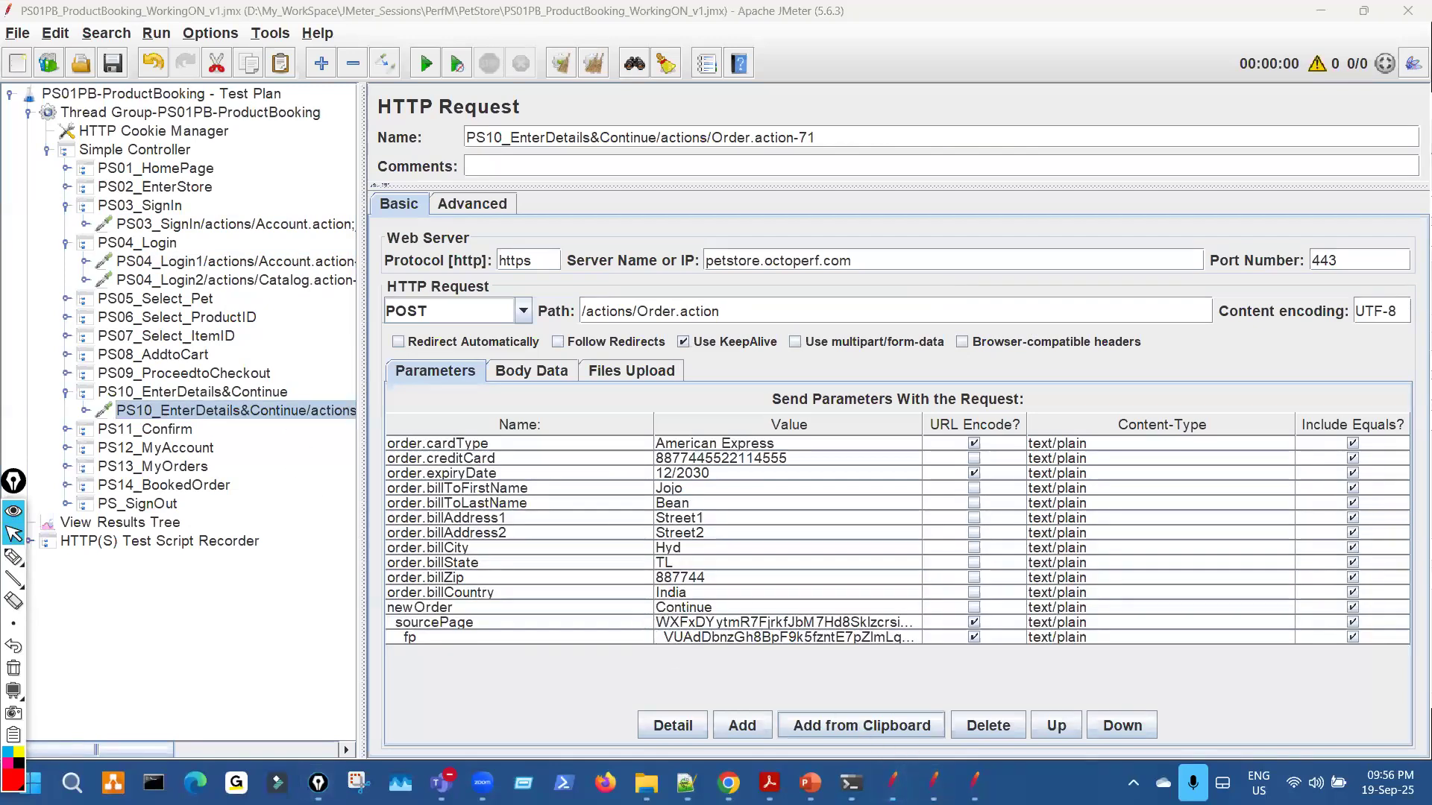
Return to Ep_18thMar_1.jmx, expand 01_Launch, open authorization.oauth2-5, circle its state and nonce values, and clear the circle.
click(932, 784)
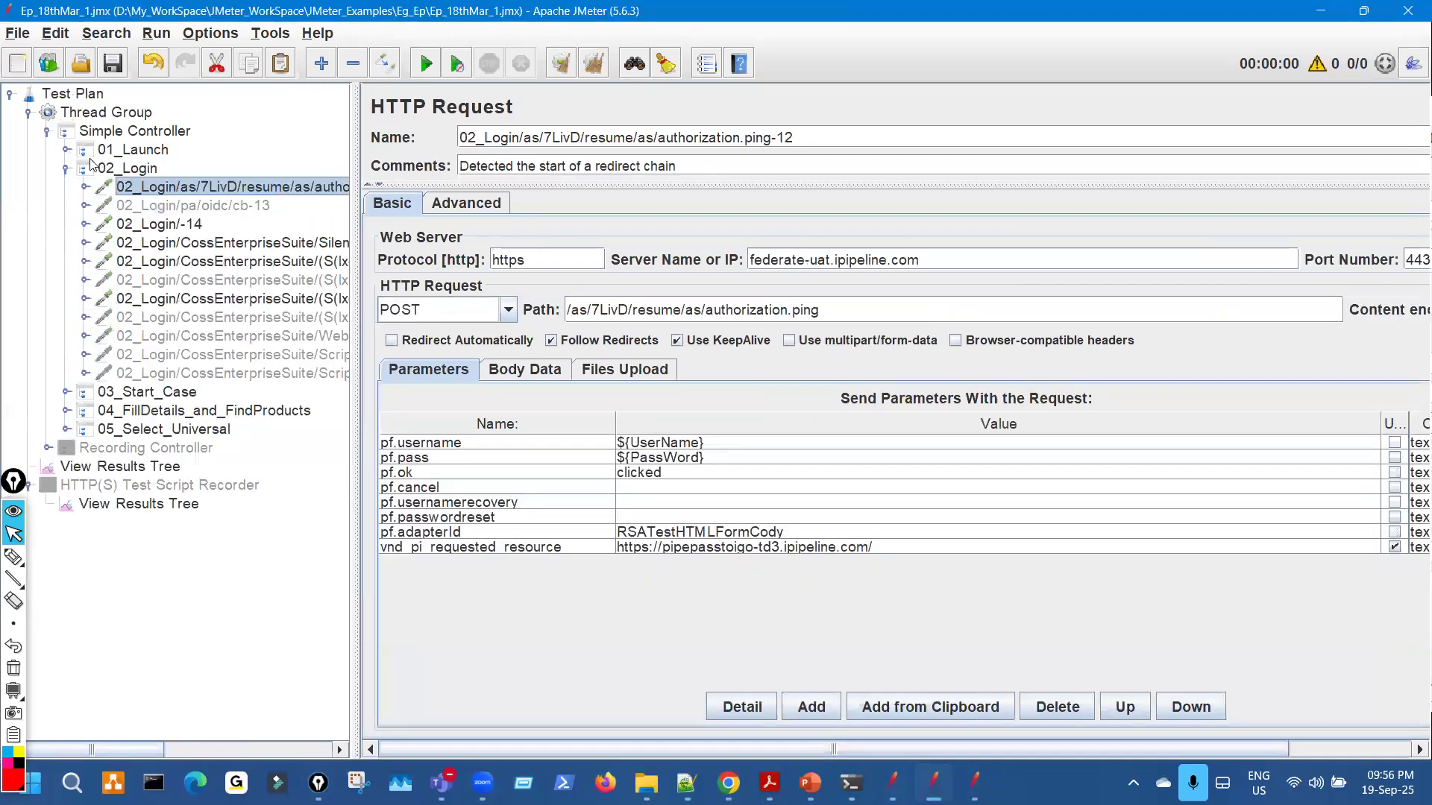
click(67, 150)
click(176, 189)
key(ctrl+shift+3)
mouse_move(612, 485)
mouse_down()
mouse_move(605, 531)
mouse_move(654, 501)
mouse_move(675, 518)
mouse_up()
key(ctrl+shift+7)
key(ctrl+shift+2)
Open the 02_Login authorization.ping-12 request, circle 7LivD in its path with an arrow, clear the marks, and widen the test plan tree.
click(231, 224)
key(ctrl+shift+3)
mouse_move(603, 292)
mouse_down()
mouse_move(581, 314)
mouse_move(641, 310)
mouse_move(623, 284)
mouse_move(586, 308)
mouse_up()
mouse_move(671, 232)
mouse_down()
mouse_move(624, 280)
mouse_move(671, 276)
mouse_move(607, 325)
mouse_up()
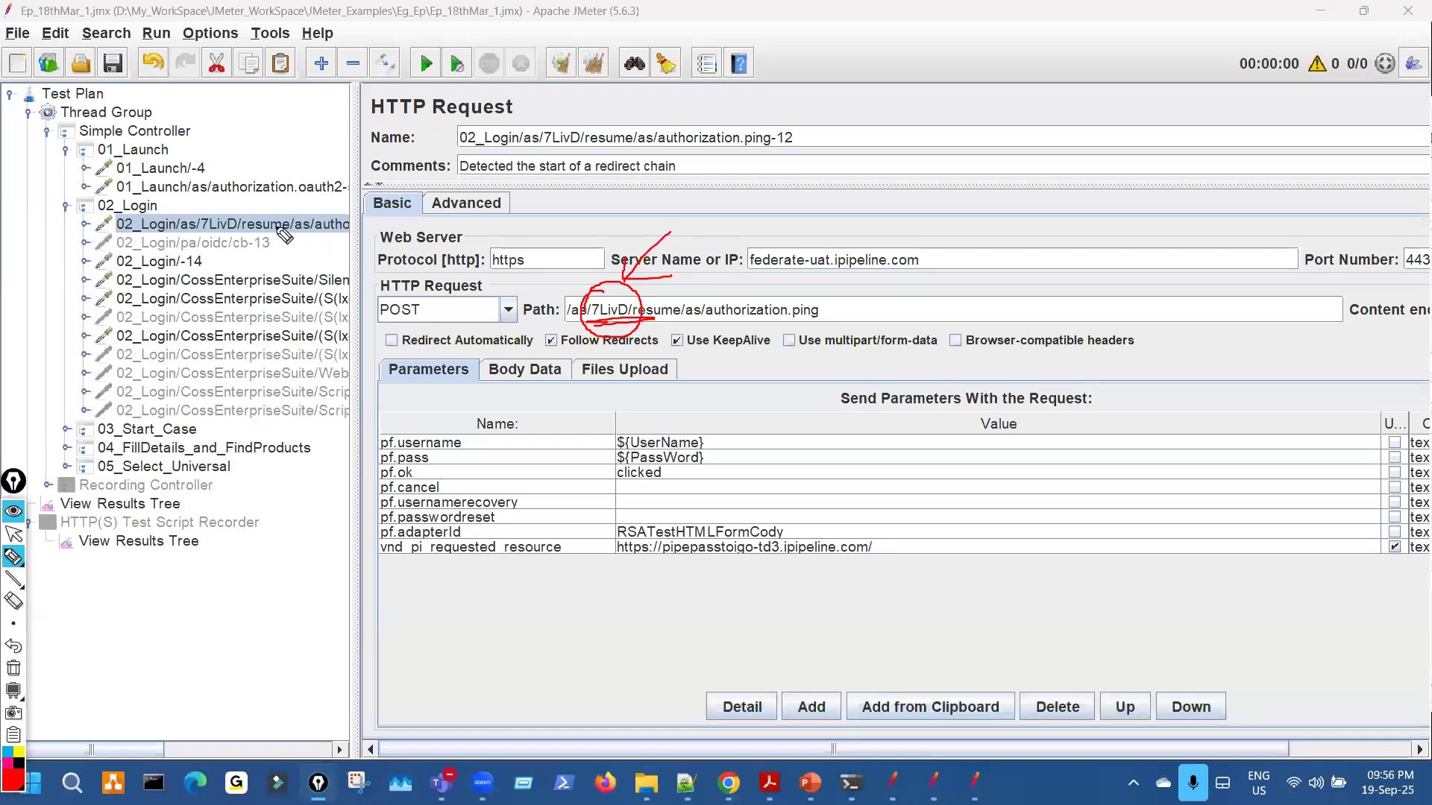
mouse_move(287, 209)
mouse_down()
mouse_move(285, 226)
mouse_move(608, 251)
mouse_up()
key(ctrl+shift+7)
key(ctrl+shift+2)
Draw an arrow beside authorization.ping-12 in the tree, circle 7LivD in its path, and add arrows and a handwritten note around it.
key(ctrl+shift+3)
drag(442, 237, 561, 243)
mouse_move(874, 332)
mouse_down()
mouse_move(846, 322)
mouse_move(899, 295)
mouse_move(1113, 301)
mouse_up()
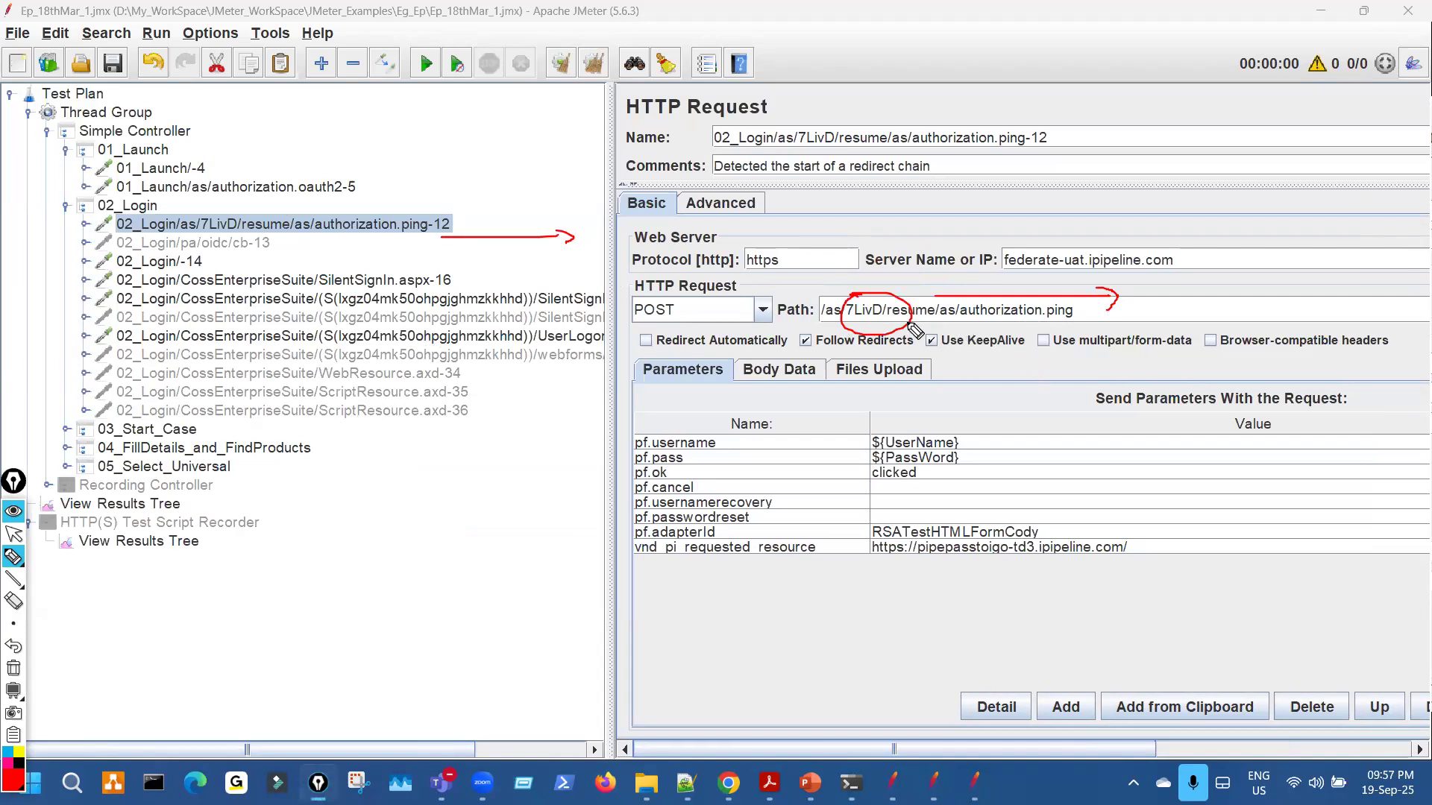
mouse_move(1040, 347)
mouse_down()
mouse_move(1276, 333)
mouse_move(1193, 382)
mouse_move(1301, 391)
mouse_move(1312, 373)
mouse_up()
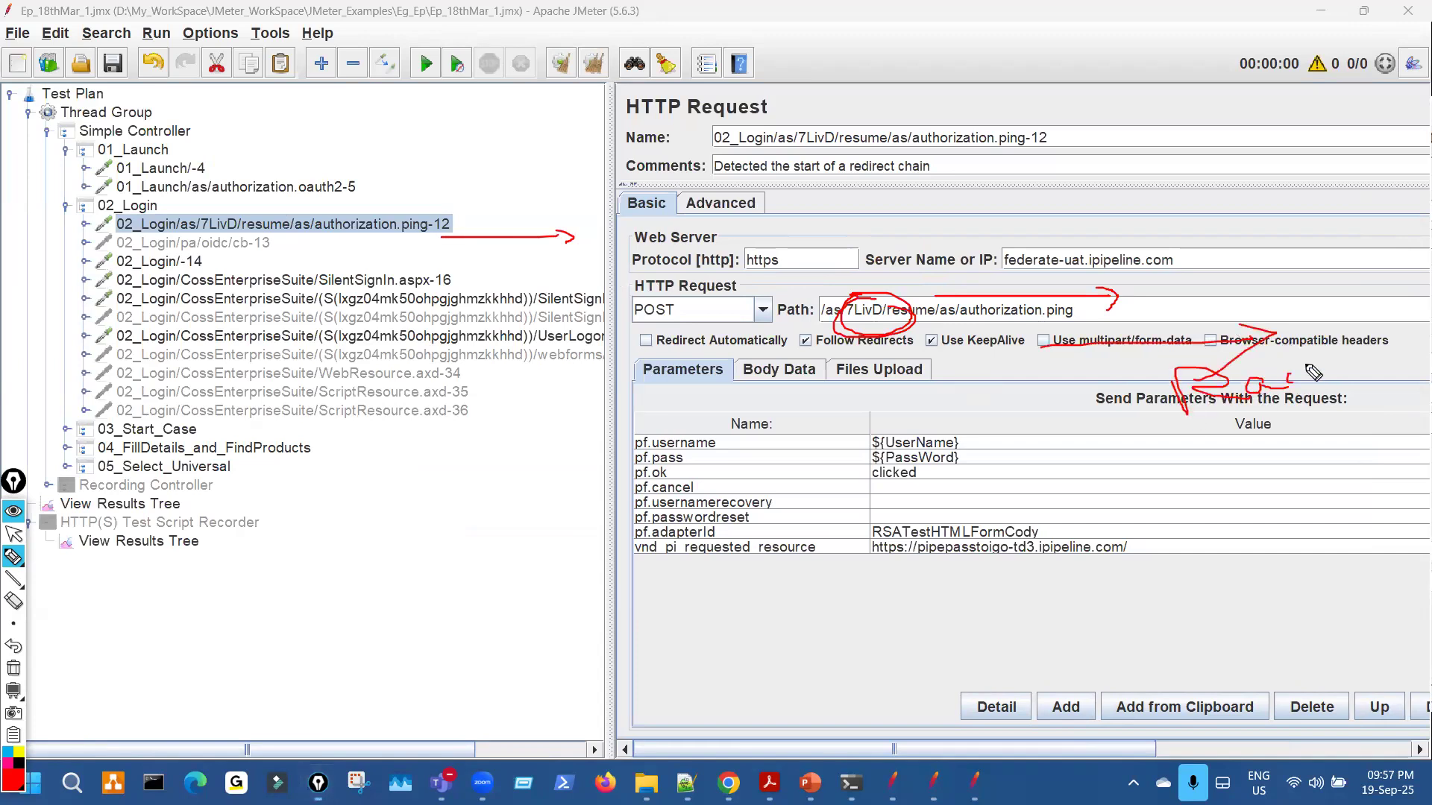
mouse_move(859, 282)
mouse_down()
mouse_move(866, 221)
mouse_move(854, 243)
mouse_move(874, 228)
mouse_up()
mouse_move(1133, 157)
mouse_down()
mouse_move(913, 174)
mouse_move(971, 201)
mouse_up()
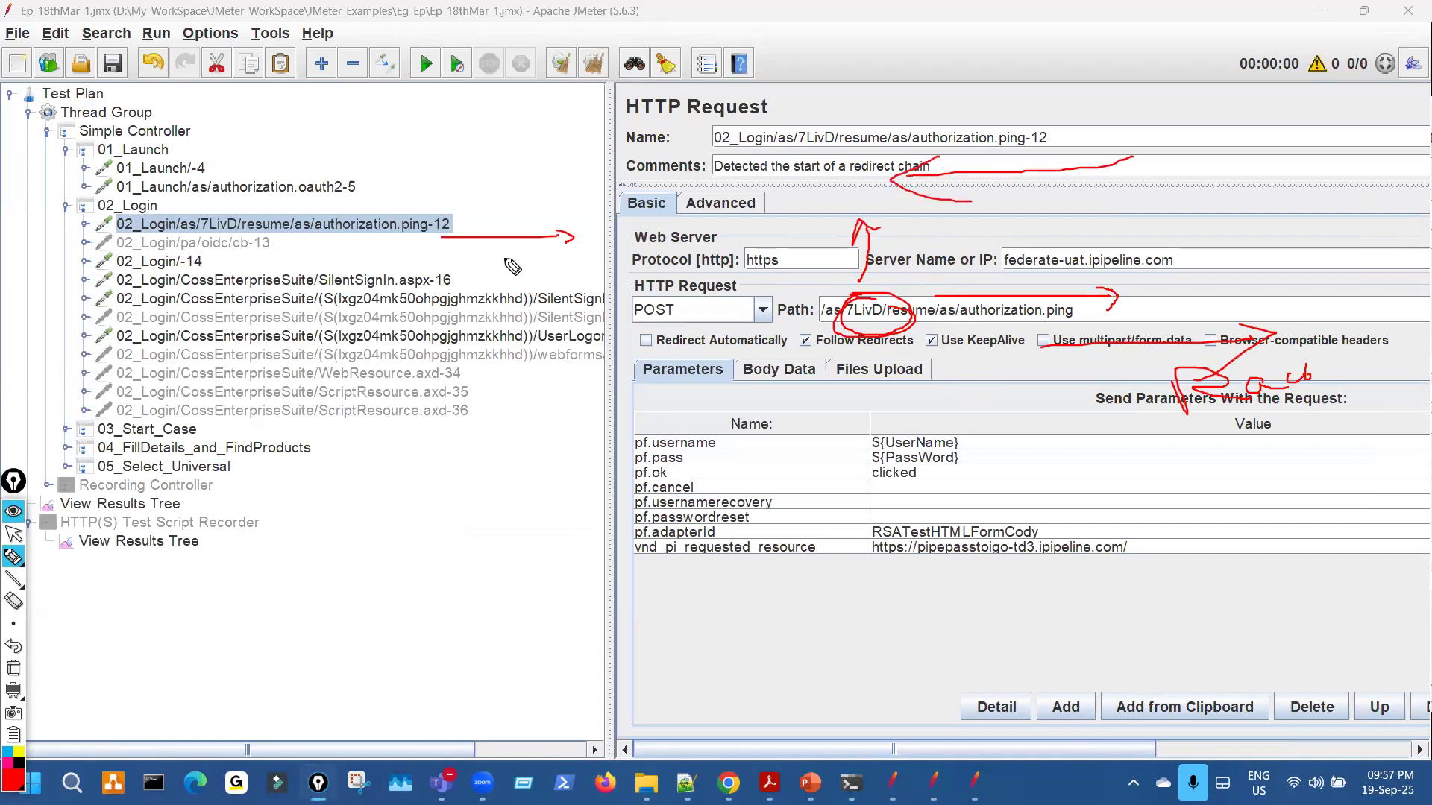
Mark the 01_Launch/-4 and authorization.oauth2-5 requests above the login request with circles, arrows and handwritten response notes.
mouse_move(461, 234)
mouse_down()
mouse_move(464, 198)
mouse_move(476, 200)
mouse_up()
drag(199, 158, 192, 170)
mouse_move(365, 179)
mouse_down()
mouse_move(351, 177)
mouse_move(349, 198)
mouse_move(369, 183)
mouse_up()
drag(436, 136, 372, 172)
drag(373, 171, 414, 173)
drag(221, 154, 296, 127)
mouse_move(224, 149)
mouse_down()
mouse_move(200, 159)
mouse_move(238, 155)
mouse_up()
mouse_move(313, 106)
mouse_down()
mouse_move(302, 129)
mouse_move(403, 119)
mouse_up()
drag(466, 135, 520, 116)
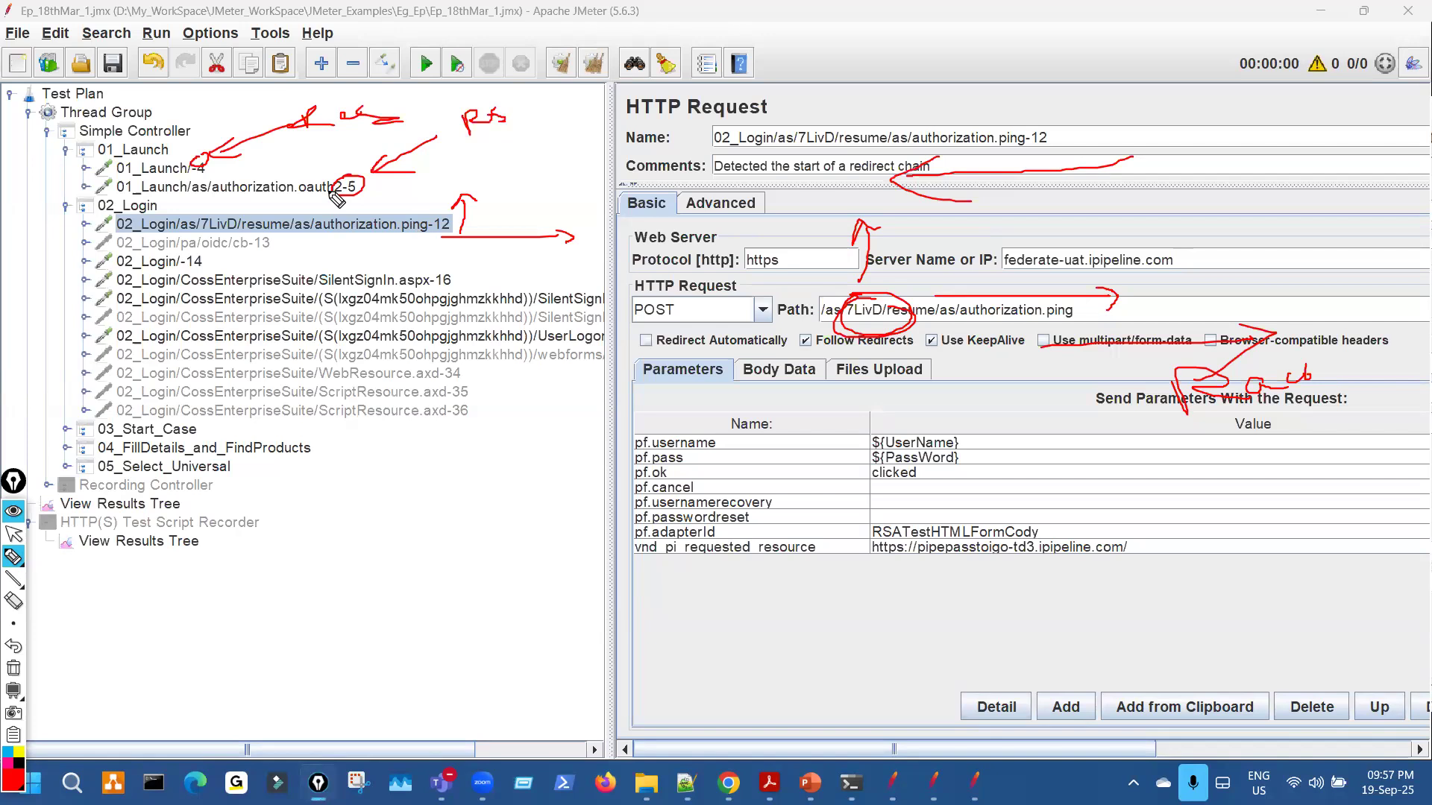
Underline the authorization.ping-12 path, circle 7LivD again, and clear all the annotations.
drag(858, 302, 1115, 328)
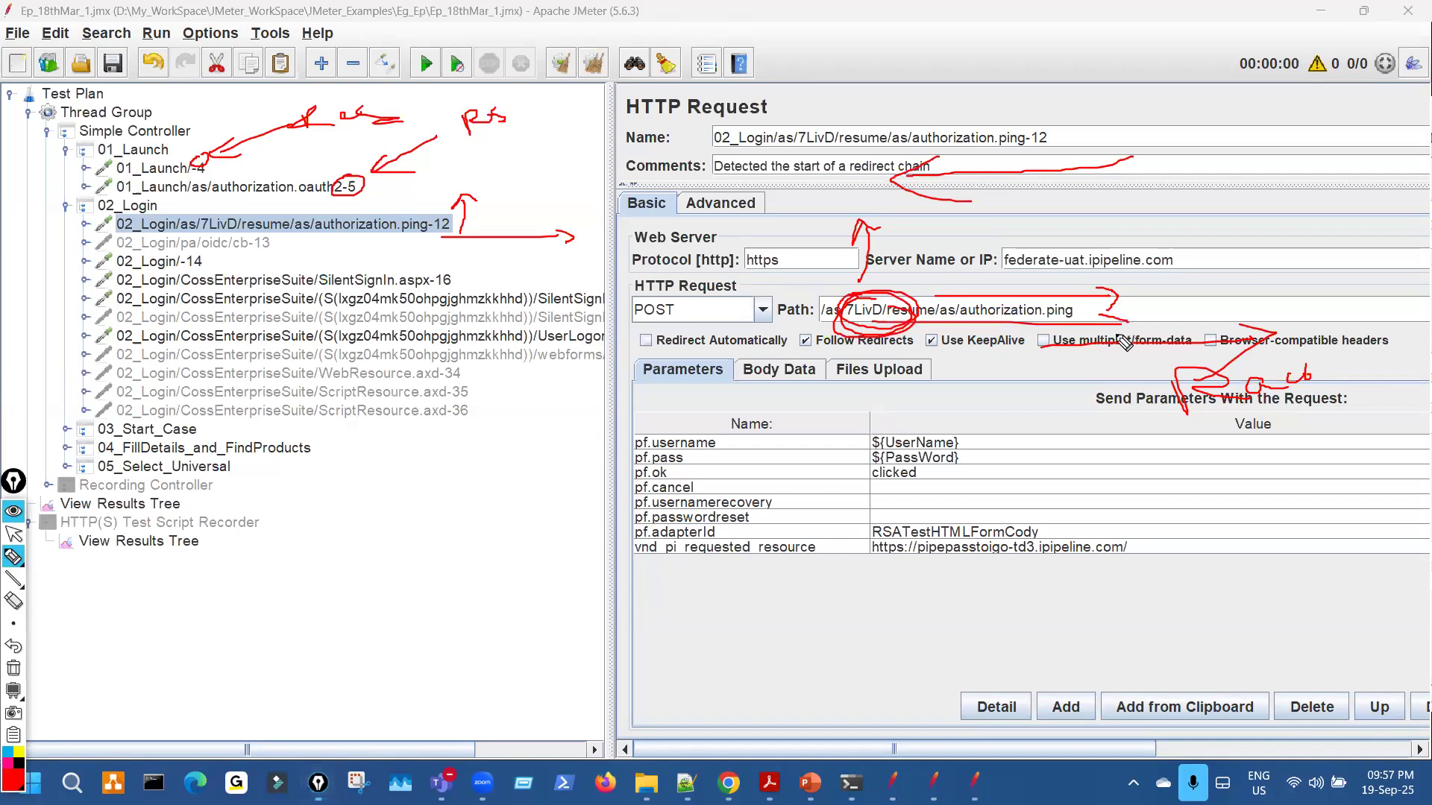
mouse_move(867, 300)
mouse_down()
mouse_move(884, 340)
mouse_move(823, 309)
mouse_move(891, 313)
mouse_up()
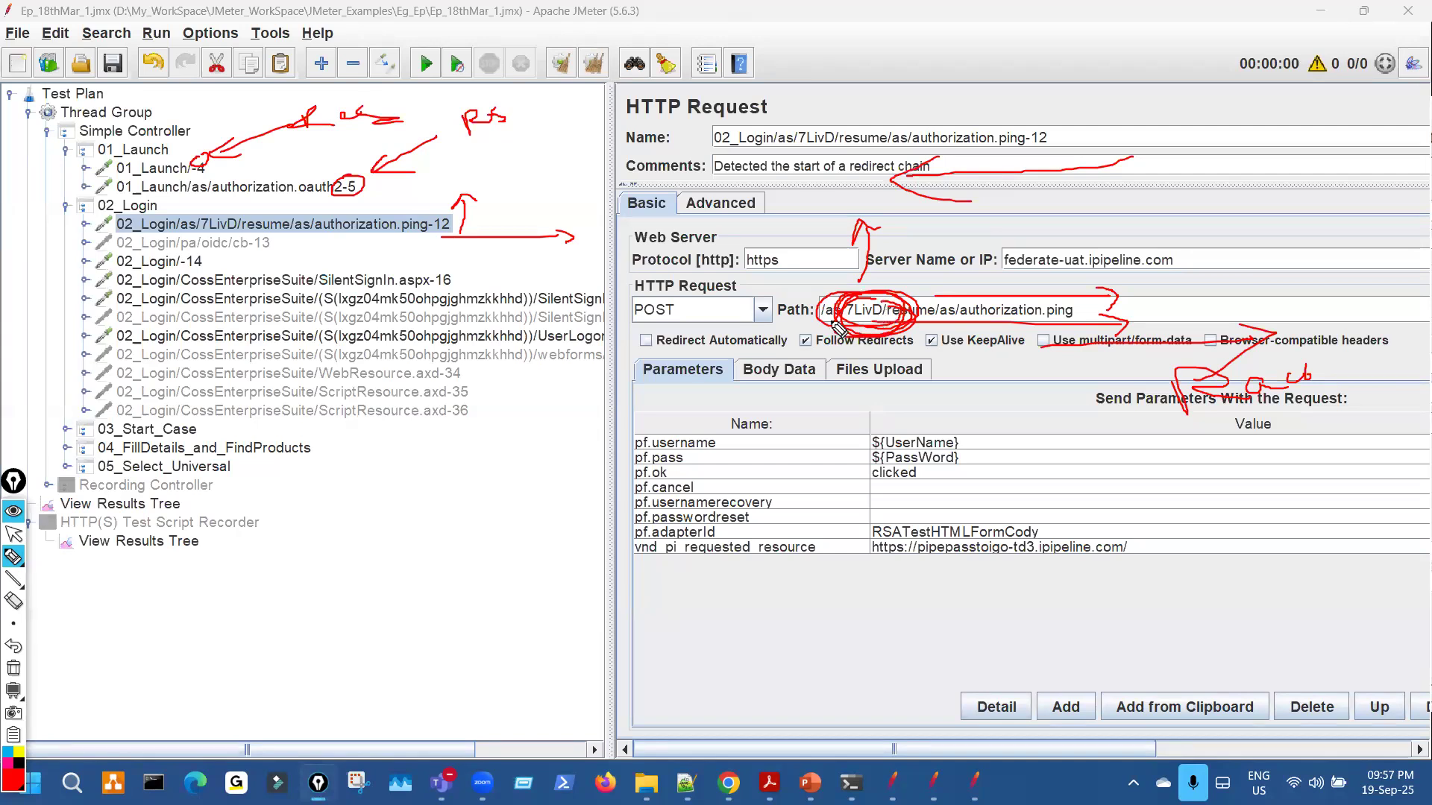
key(ctrl+shift+7)
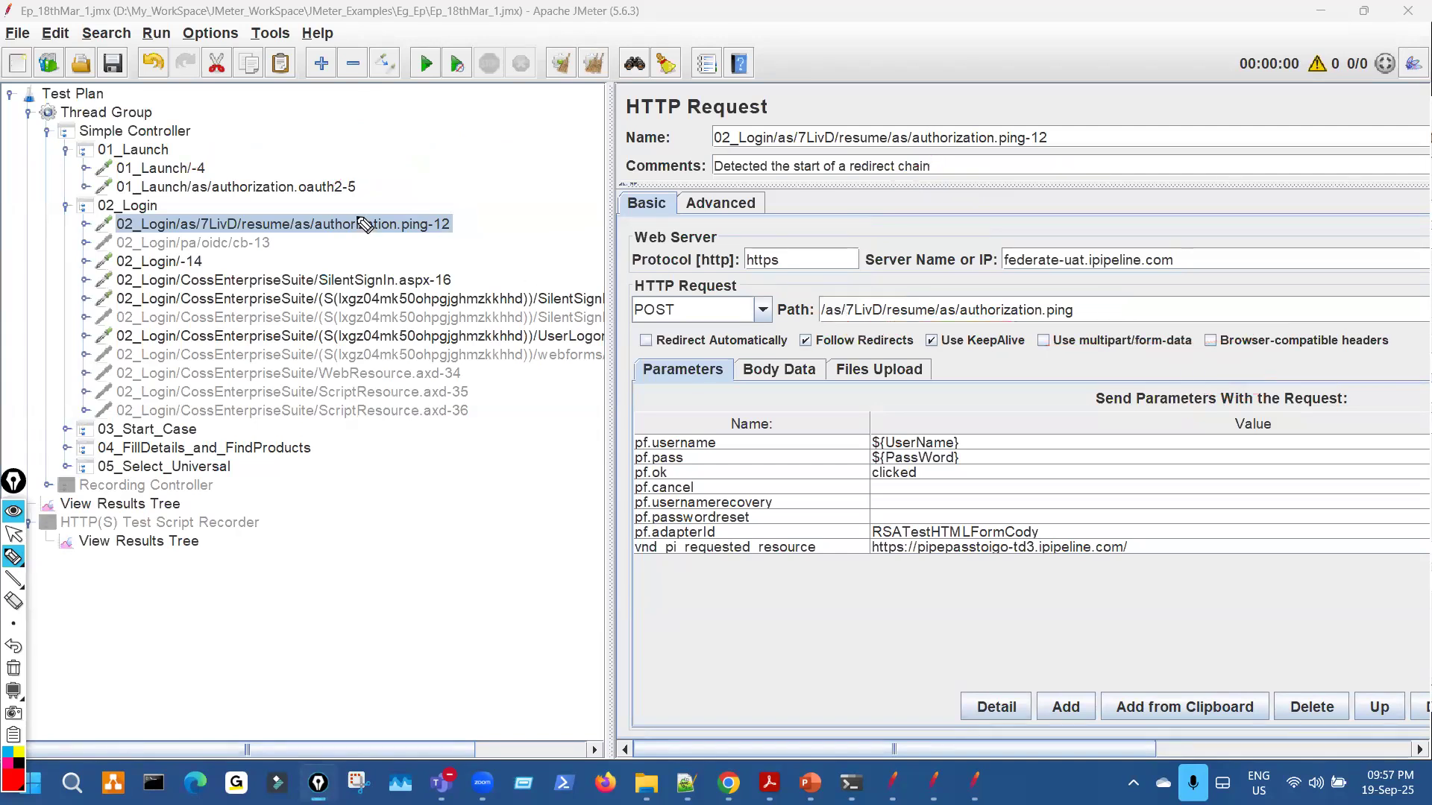
Mark the ends of the authorization.oauth2-5 and authorization.ping-12 names in the tree, clear the marks, and leave pen mode.
mouse_move(337, 185)
mouse_down()
mouse_move(331, 196)
mouse_move(345, 175)
mouse_move(366, 196)
mouse_move(363, 181)
mouse_up()
drag(464, 231, 432, 234)
mouse_move(343, 190)
mouse_down()
mouse_move(384, 195)
mouse_move(332, 195)
mouse_up()
key(ctrl+shift+7)
key(ctrl+shift+2)
double_click(874, 310)
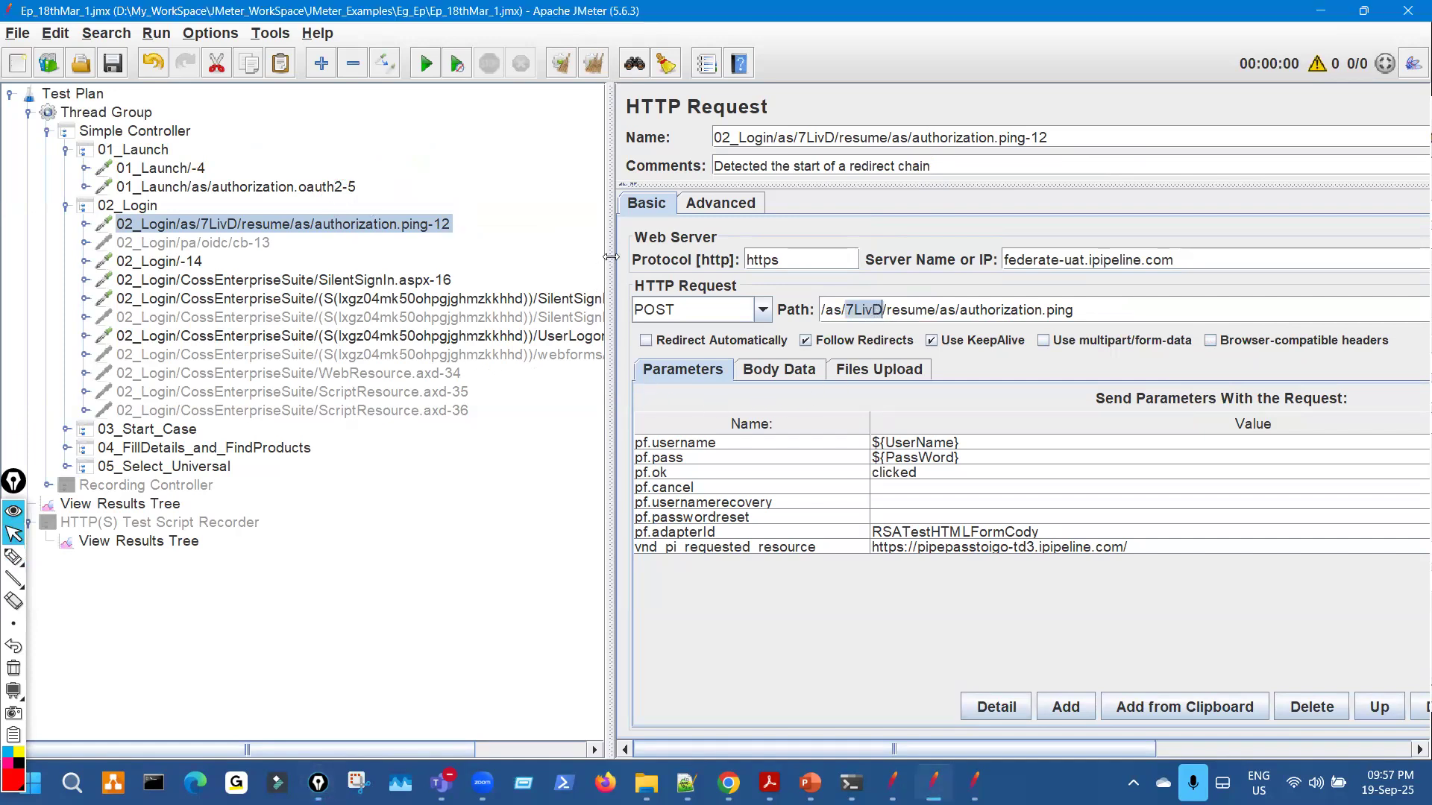
drag(610, 257, 389, 231)
click(350, 188)
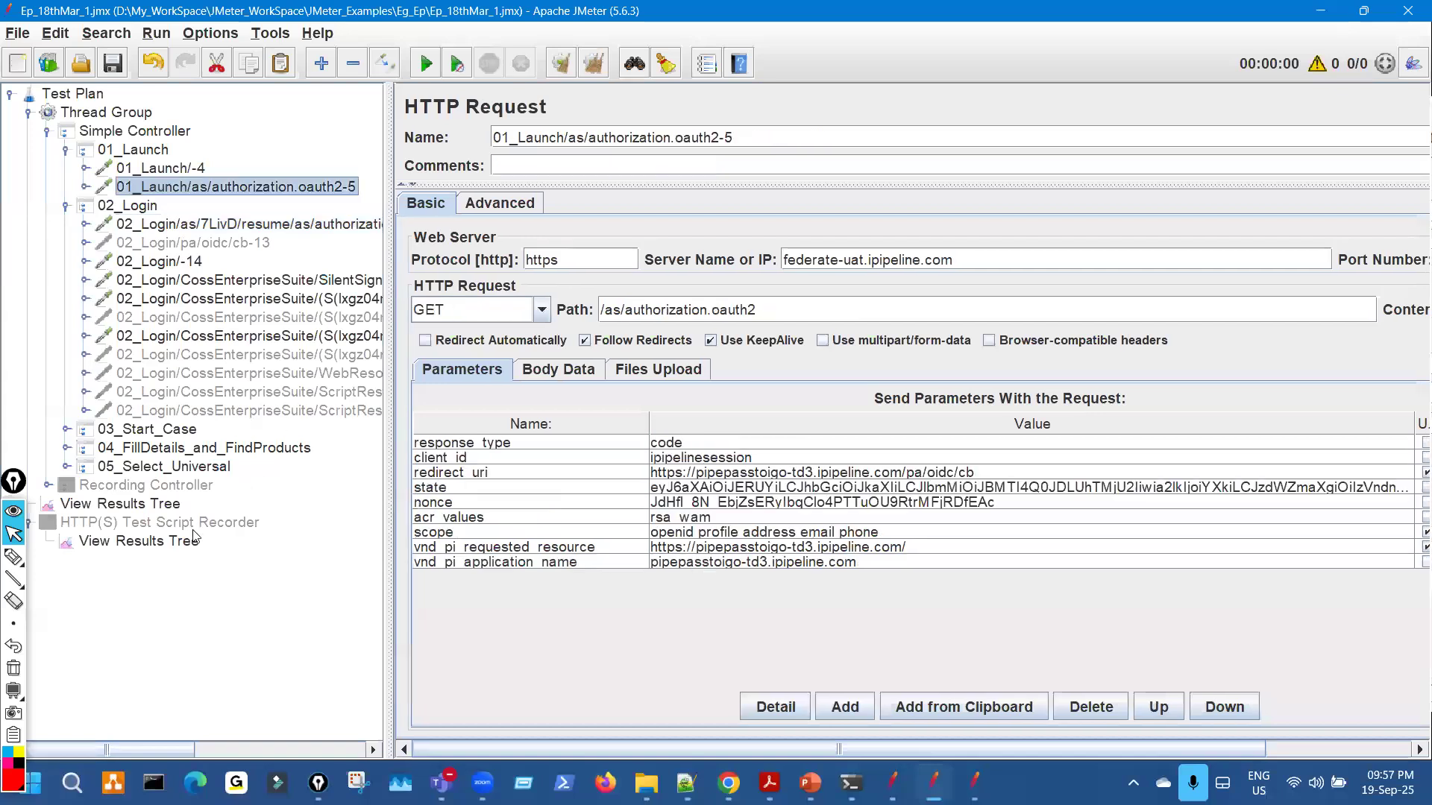
key(End)
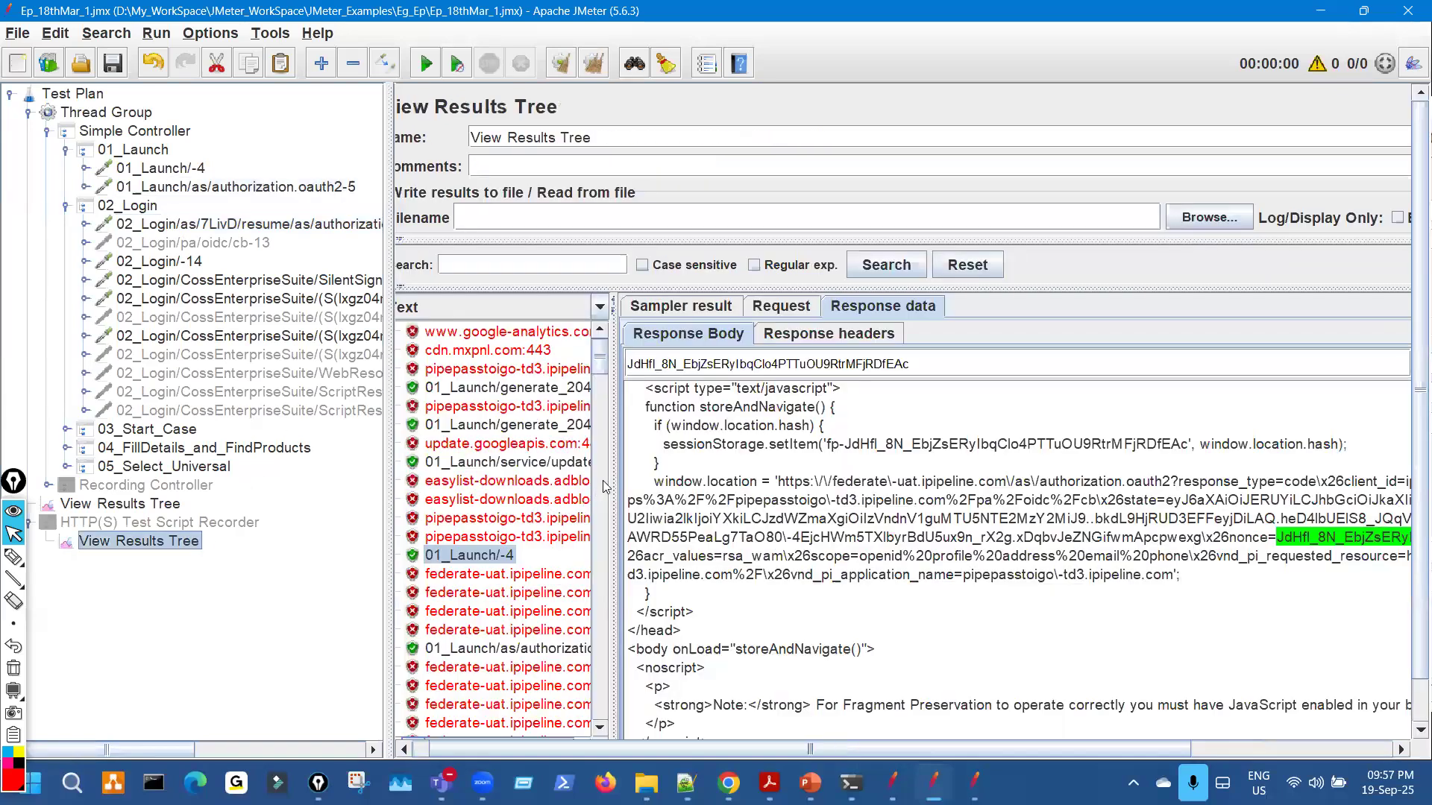
drag(613, 491, 610, 445)
click(634, 482)
drag(391, 390, 220, 388)
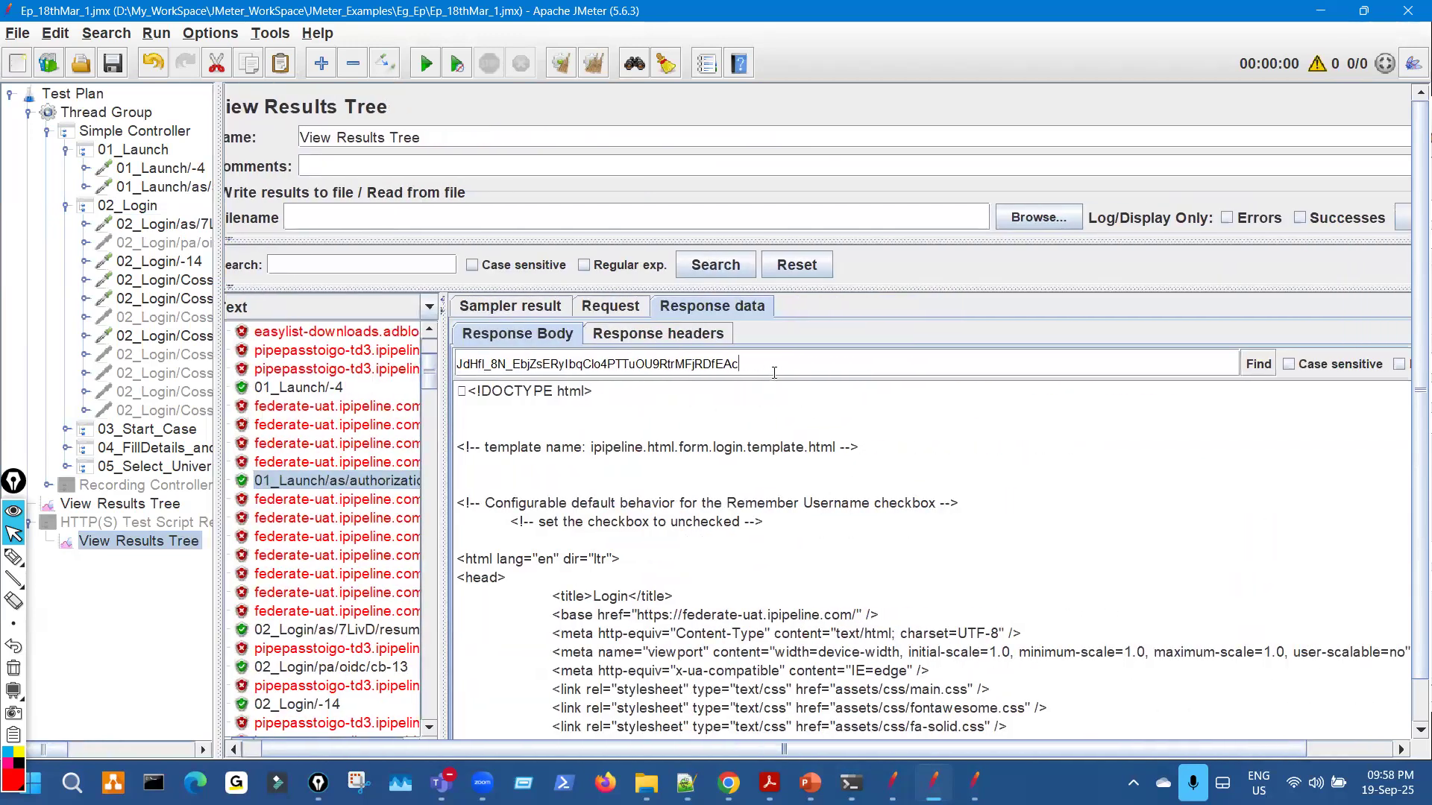
triple_click(774, 375)
key(ctrl+v)
click(1257, 365)
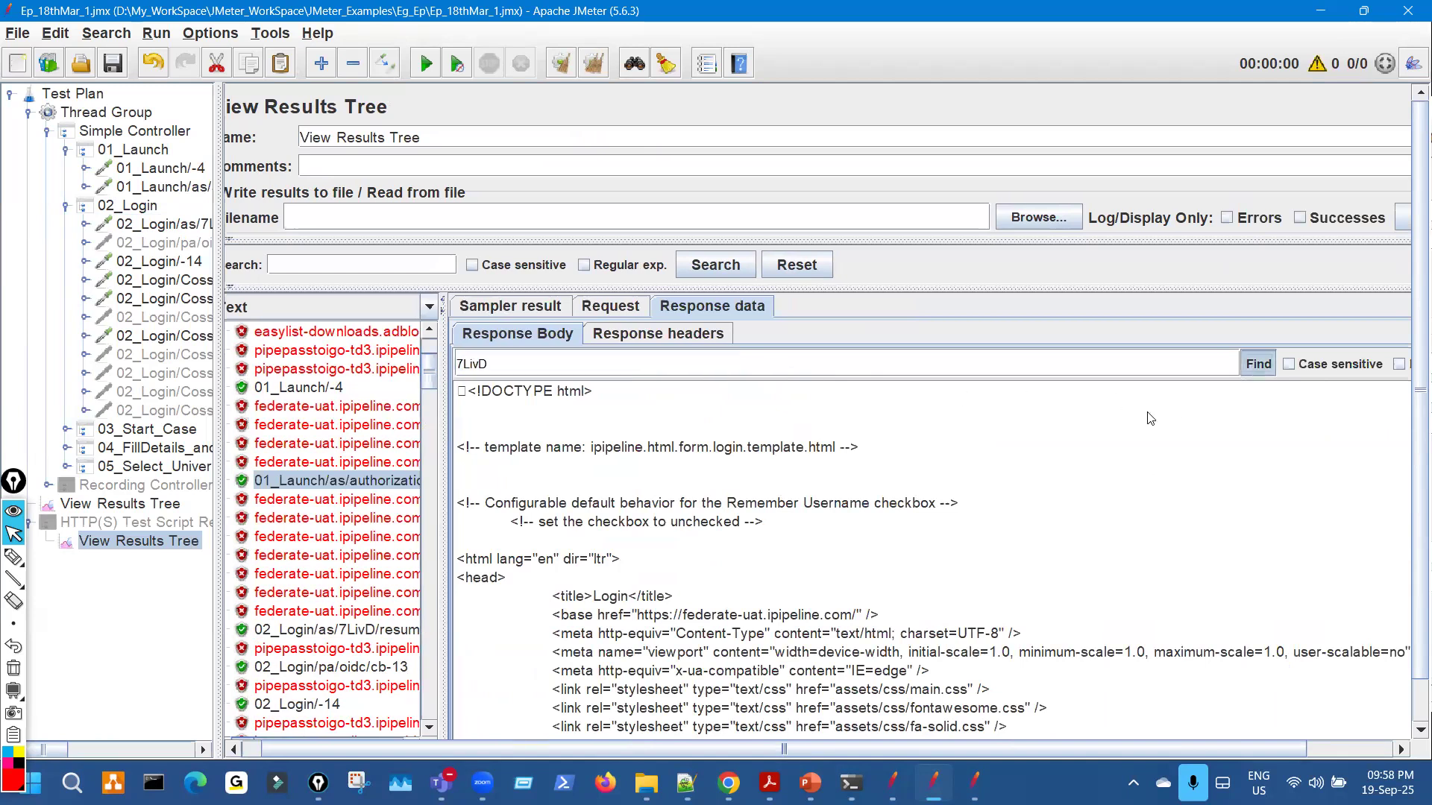
scroll(975, 515, down, 15)
mouse_move(775, 533)
mouse_down()
mouse_move(798, 504)
mouse_move(835, 522)
mouse_move(813, 508)
mouse_up()
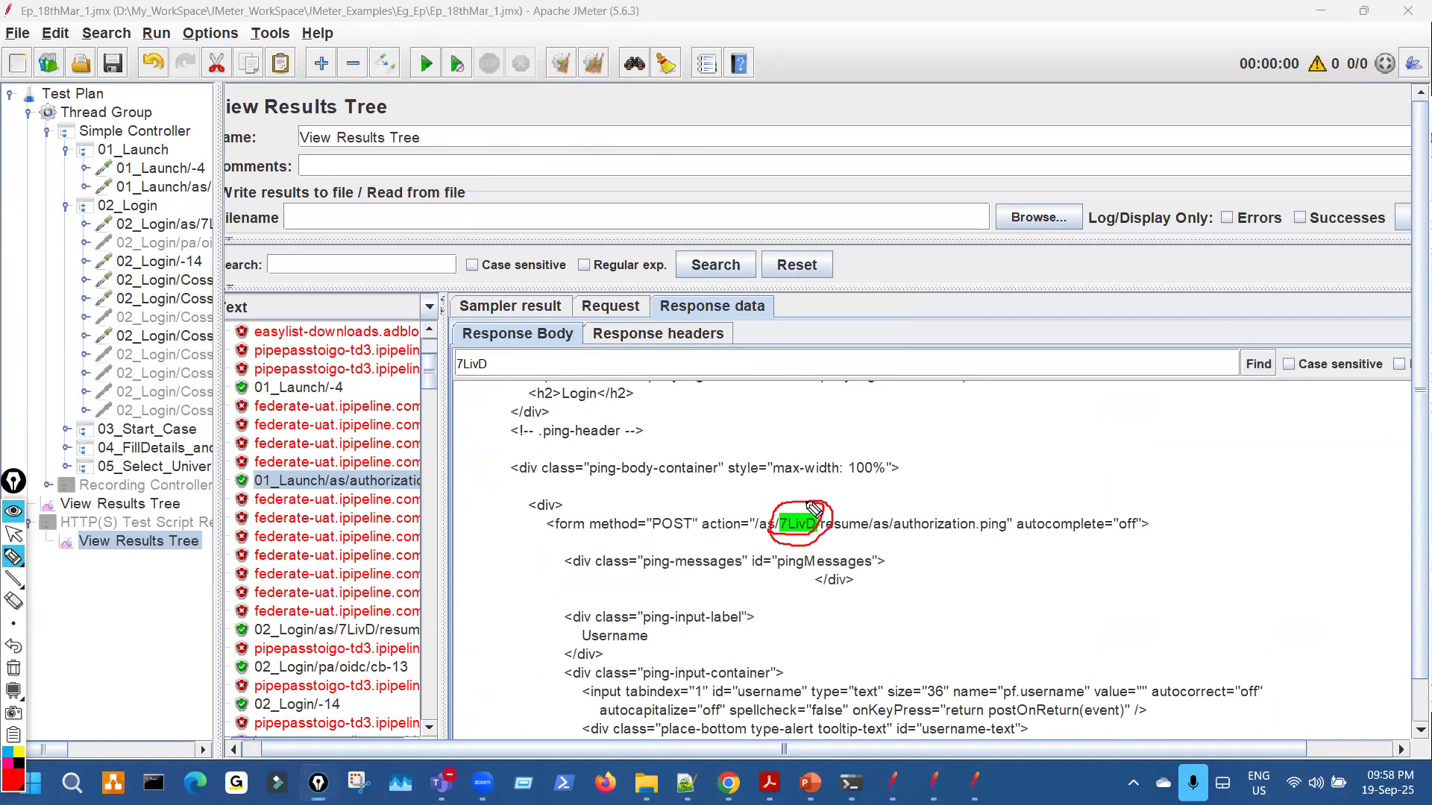
mouse_move(792, 498)
mouse_down()
mouse_move(774, 532)
mouse_move(827, 510)
mouse_up()
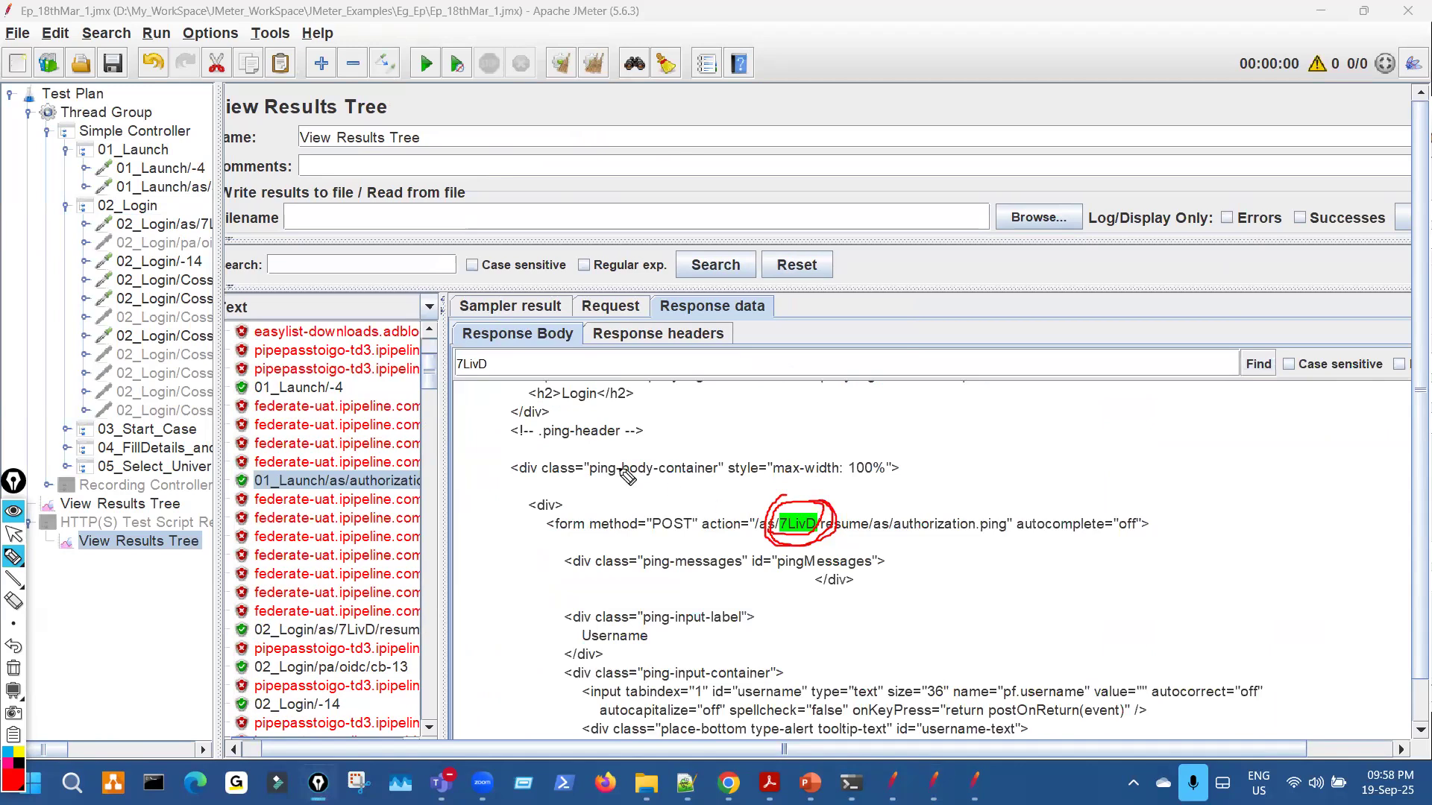
key(ctrl+shift+7)
key(ctrl+shift+2)
Widen the tree, reopen authorization.ping-12, mark 7LivD in its path, clear the mark, and return to the recorder's View Results Tree.
drag(259, 266, 456, 266)
click(318, 225)
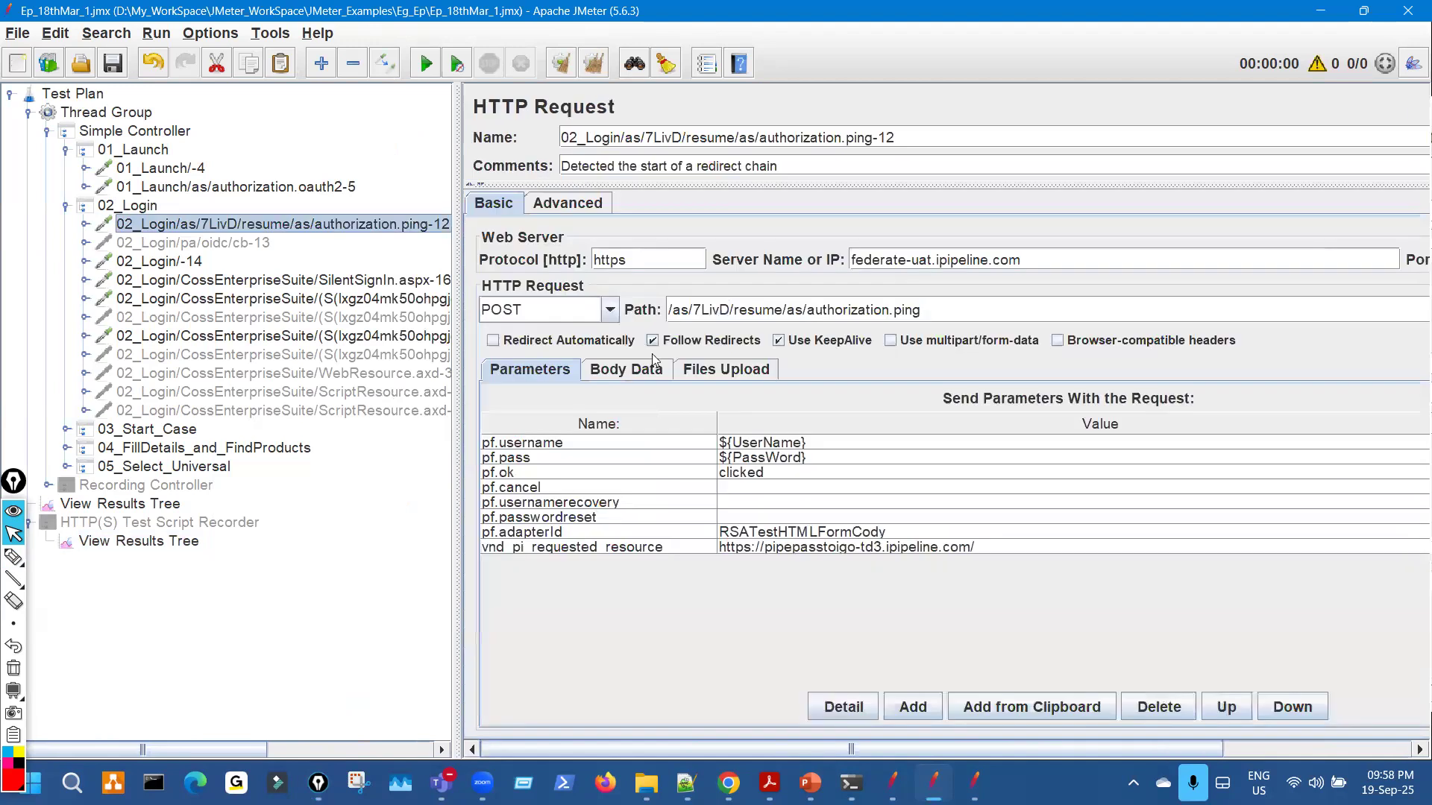
mouse_move(671, 315)
mouse_down()
mouse_move(742, 292)
mouse_move(722, 290)
mouse_up()
key(ctrl+shift+7)
key(ctrl+shift+2)
click(190, 534)
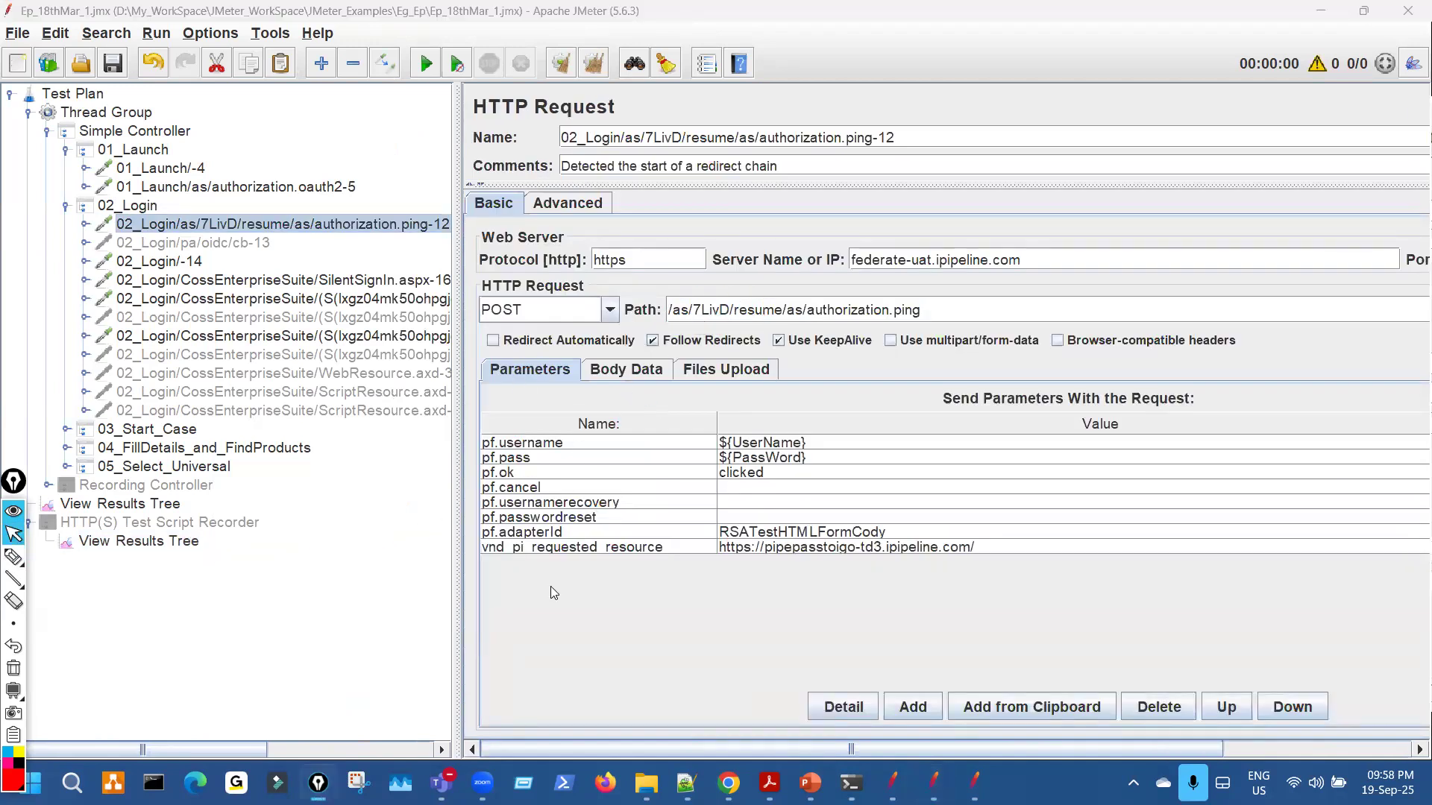
key(ctrl+shift+3)
mouse_move(352, 163)
mouse_down()
mouse_move(371, 196)
mouse_move(353, 181)
mouse_up()
mouse_move(1026, 507)
mouse_down()
mouse_move(1008, 531)
mouse_move(1141, 465)
mouse_move(1116, 489)
mouse_up()
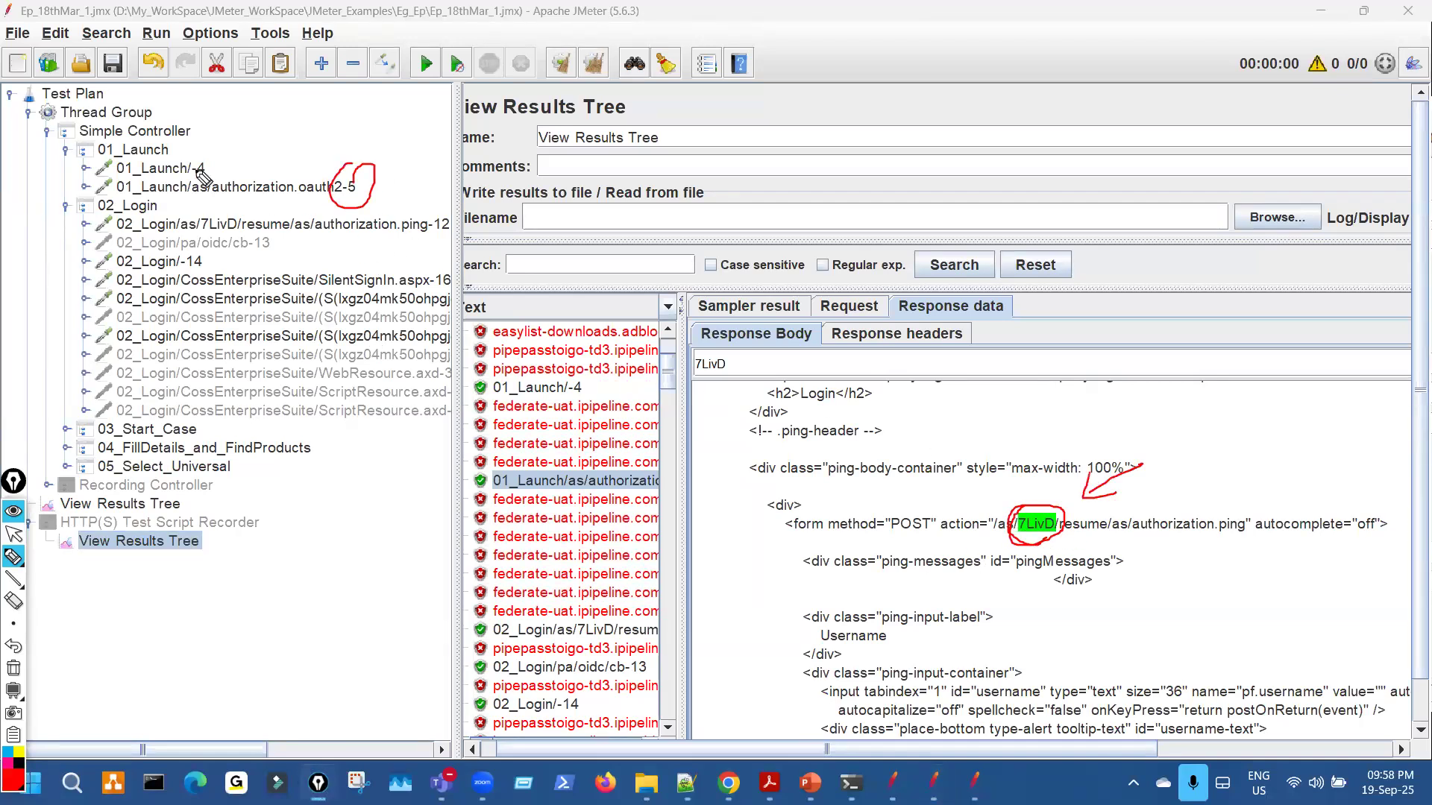
key(Escape)
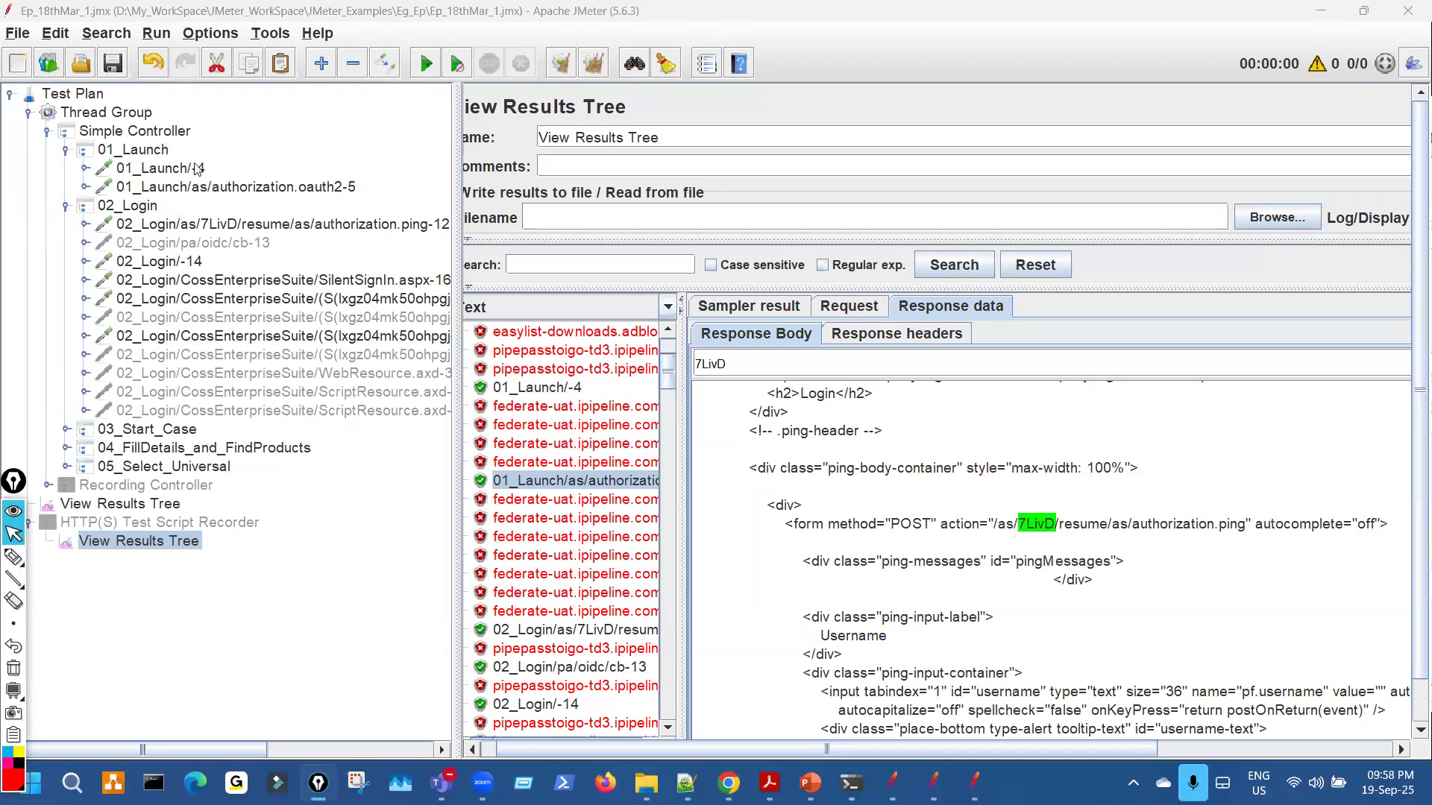
Open the 01_Launch/-4 request, mark it with a tick and an arrow, and clear the annotations.
click(197, 169)
key(ctrl+shift+p)
drag(215, 150, 298, 112)
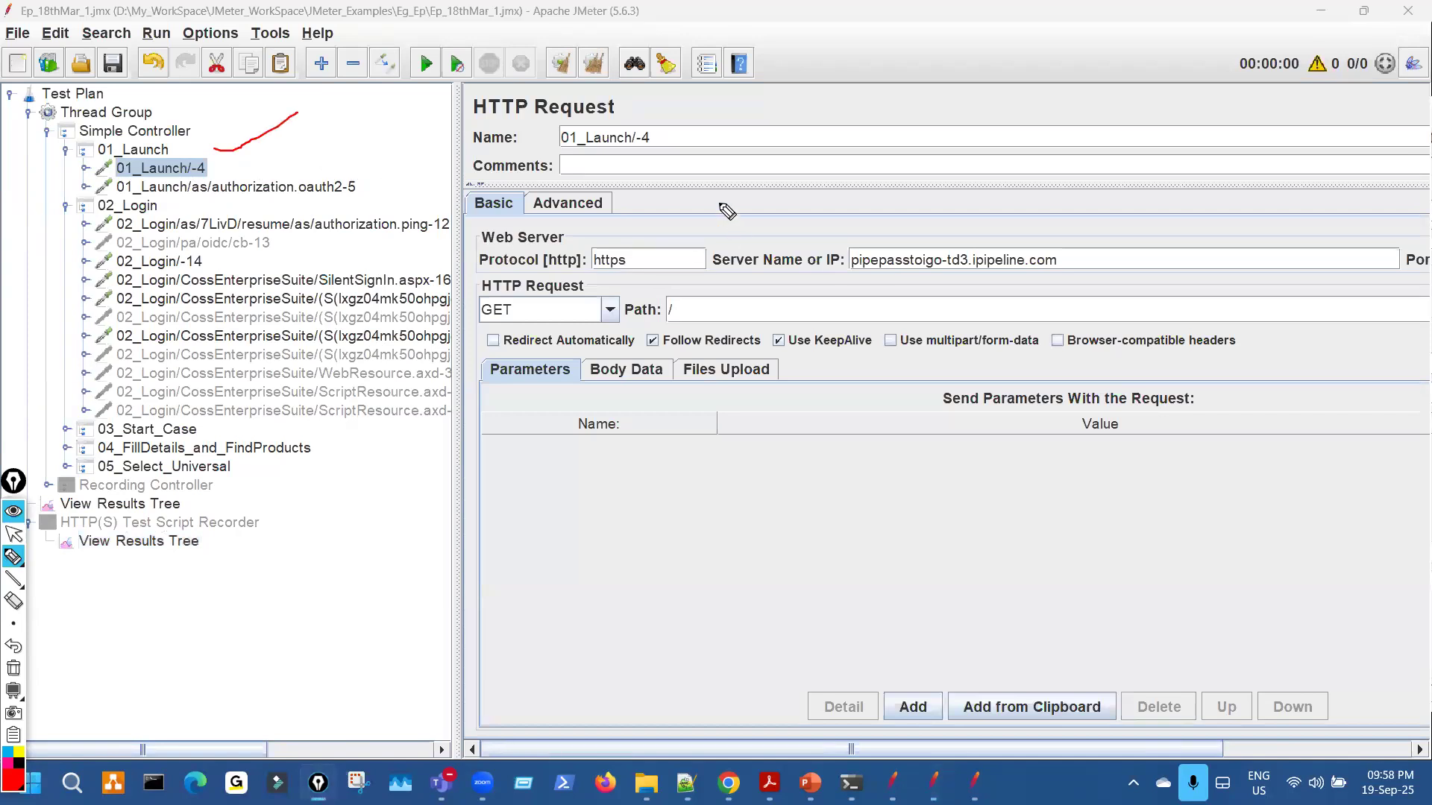
mouse_move(1044, 229)
mouse_down()
mouse_move(898, 240)
mouse_move(925, 206)
mouse_up()
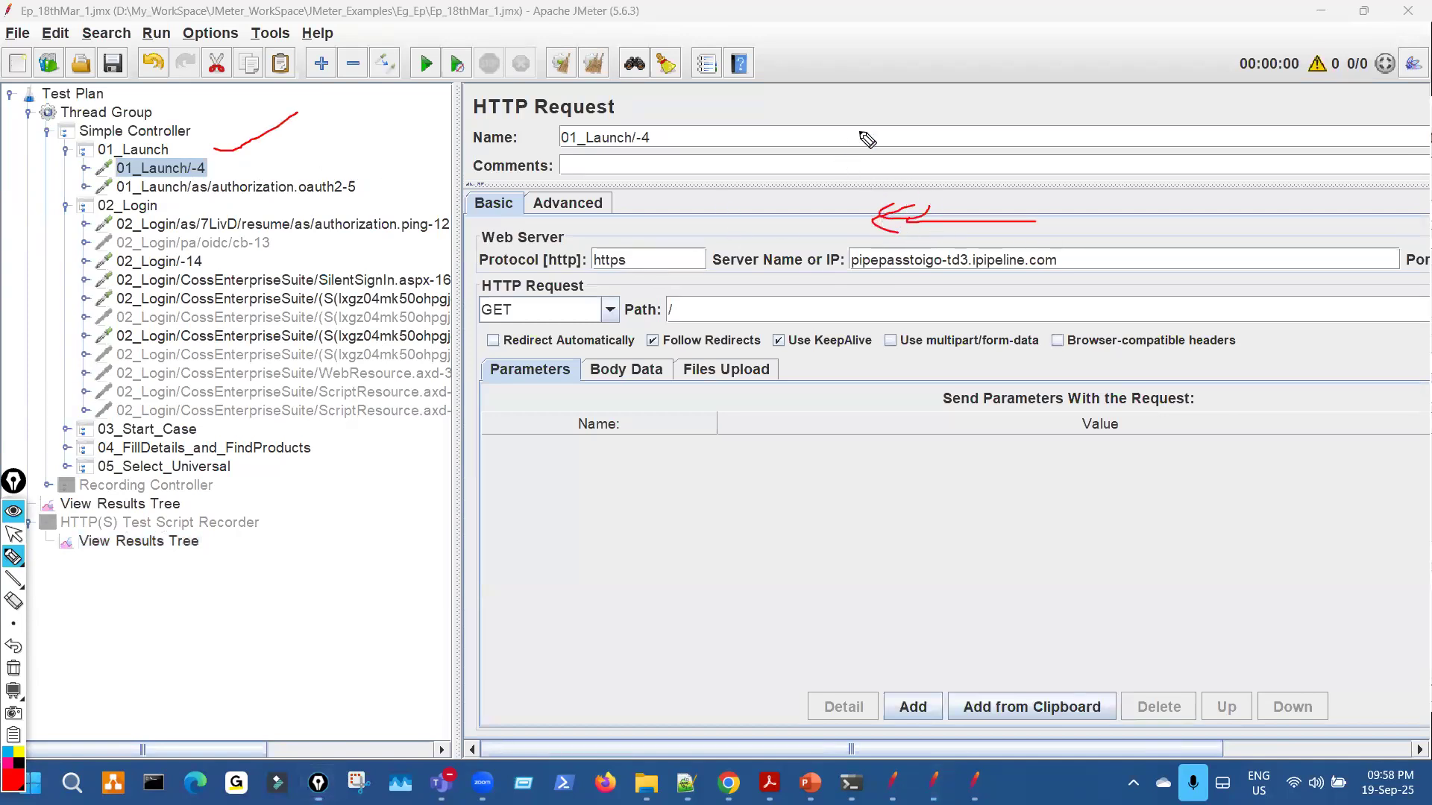
key(ctrl+shift+c)
key(ctrl+shift+1)
Open the 01_Launch authorization.oauth2-5 request, mark its state and nonce values and its response direction with the pen, and clear the marks.
click(347, 188)
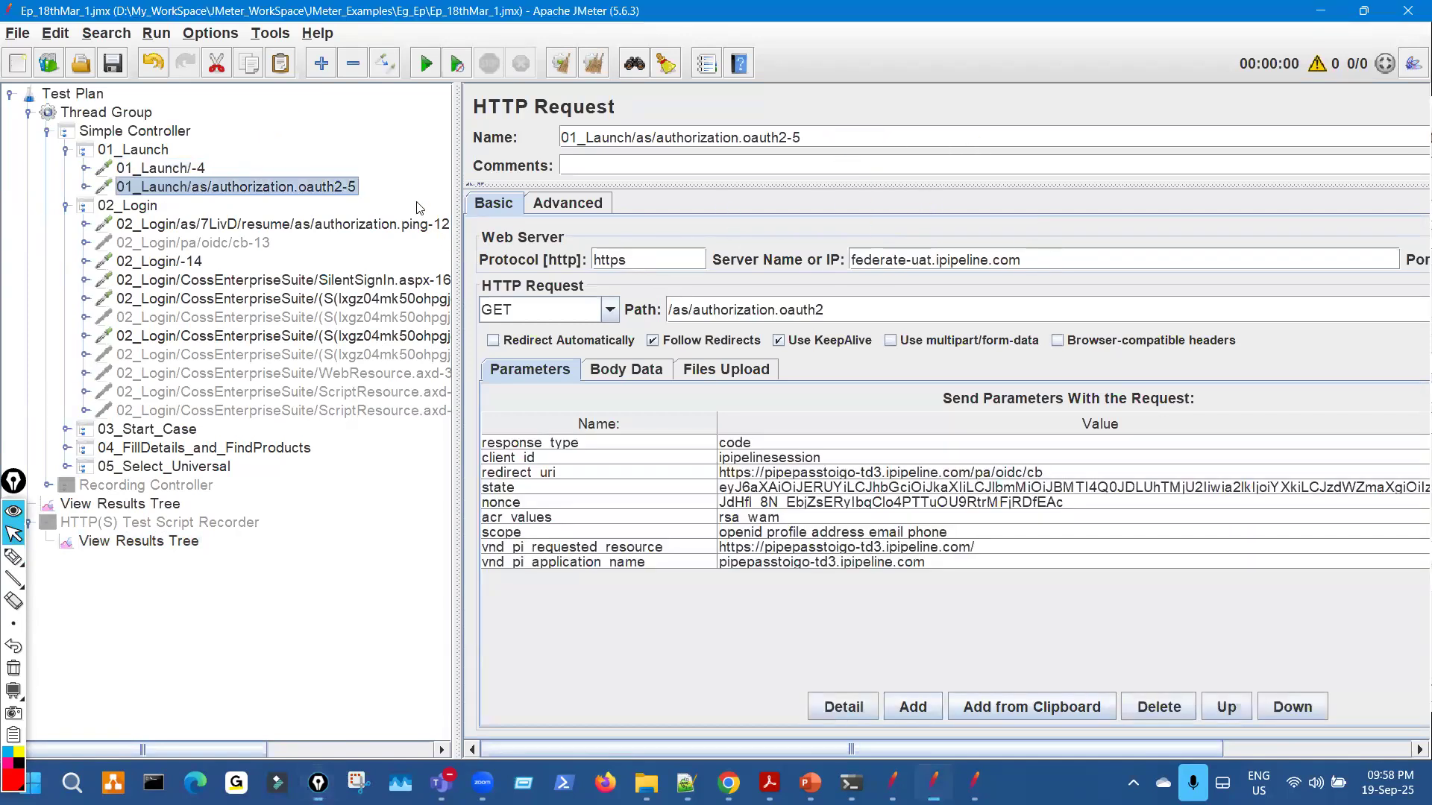
key(ctrl+shift+p)
drag(705, 472, 761, 488)
mouse_move(989, 543)
mouse_down()
mouse_move(1284, 551)
mouse_move(1236, 597)
mouse_up()
mouse_move(350, 176)
mouse_down()
mouse_move(339, 187)
mouse_move(302, 159)
mouse_up()
drag(365, 196, 550, 195)
mouse_move(911, 208)
mouse_down()
mouse_move(793, 224)
mouse_move(813, 229)
mouse_up()
mouse_move(732, 165)
mouse_down()
mouse_move(806, 230)
mouse_move(827, 193)
mouse_move(761, 193)
mouse_up()
key(ctrl+shift+7)
key(ctrl+shift+7)
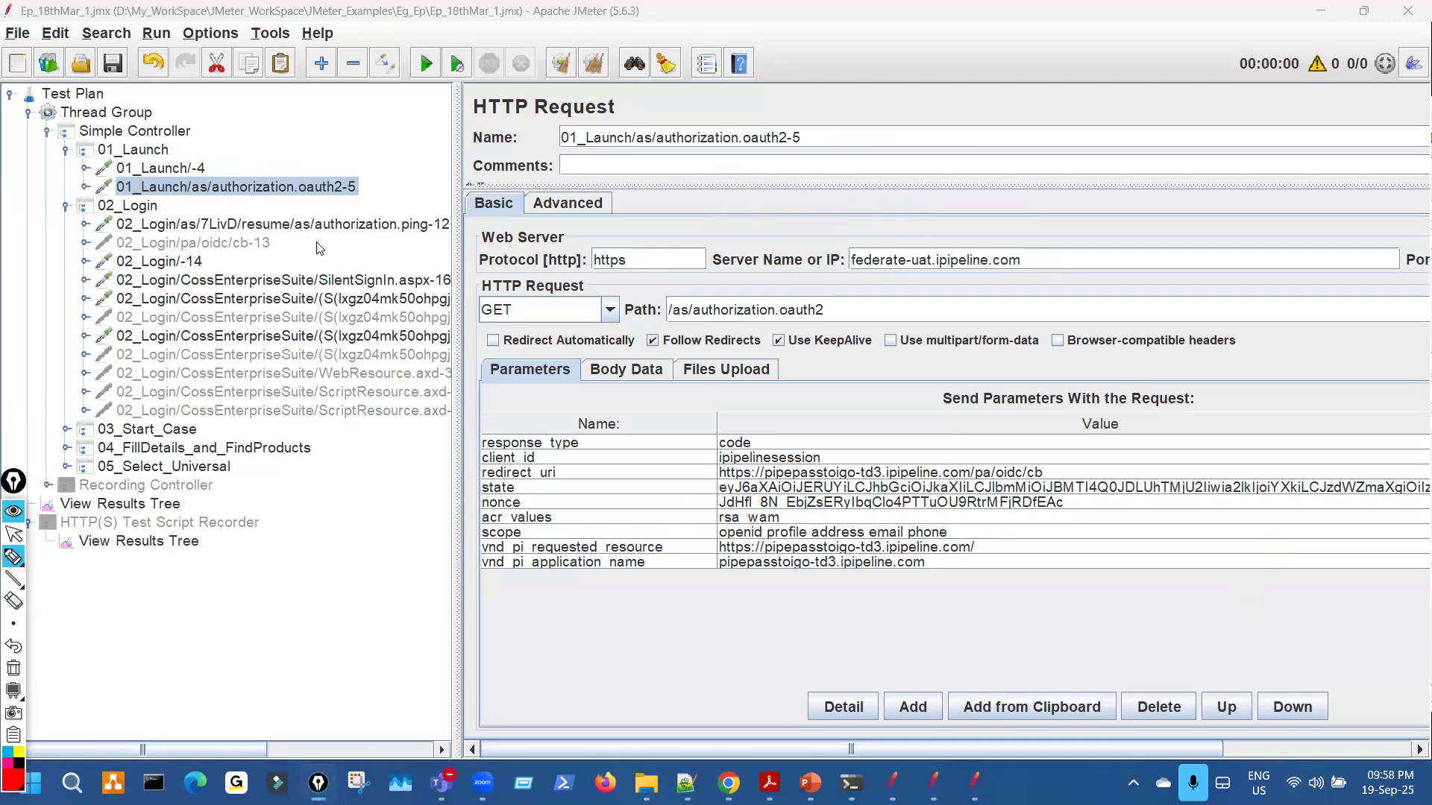
Open authorization.ping-12, draw an arrow to its details, circle 7LivD in the path and the oauth2-5 request, and draw a cross.
key(ctrl+shift+1)
click(365, 223)
key(ctrl+shift+2)
mouse_move(356, 235)
mouse_down()
mouse_move(641, 243)
mouse_move(630, 272)
mouse_up()
drag(768, 305, 715, 307)
mouse_move(332, 178)
mouse_down()
mouse_move(335, 205)
mouse_move(376, 190)
mouse_move(347, 175)
mouse_up()
mouse_move(761, 302)
mouse_down()
mouse_move(705, 290)
mouse_move(914, 339)
mouse_move(754, 381)
mouse_up()
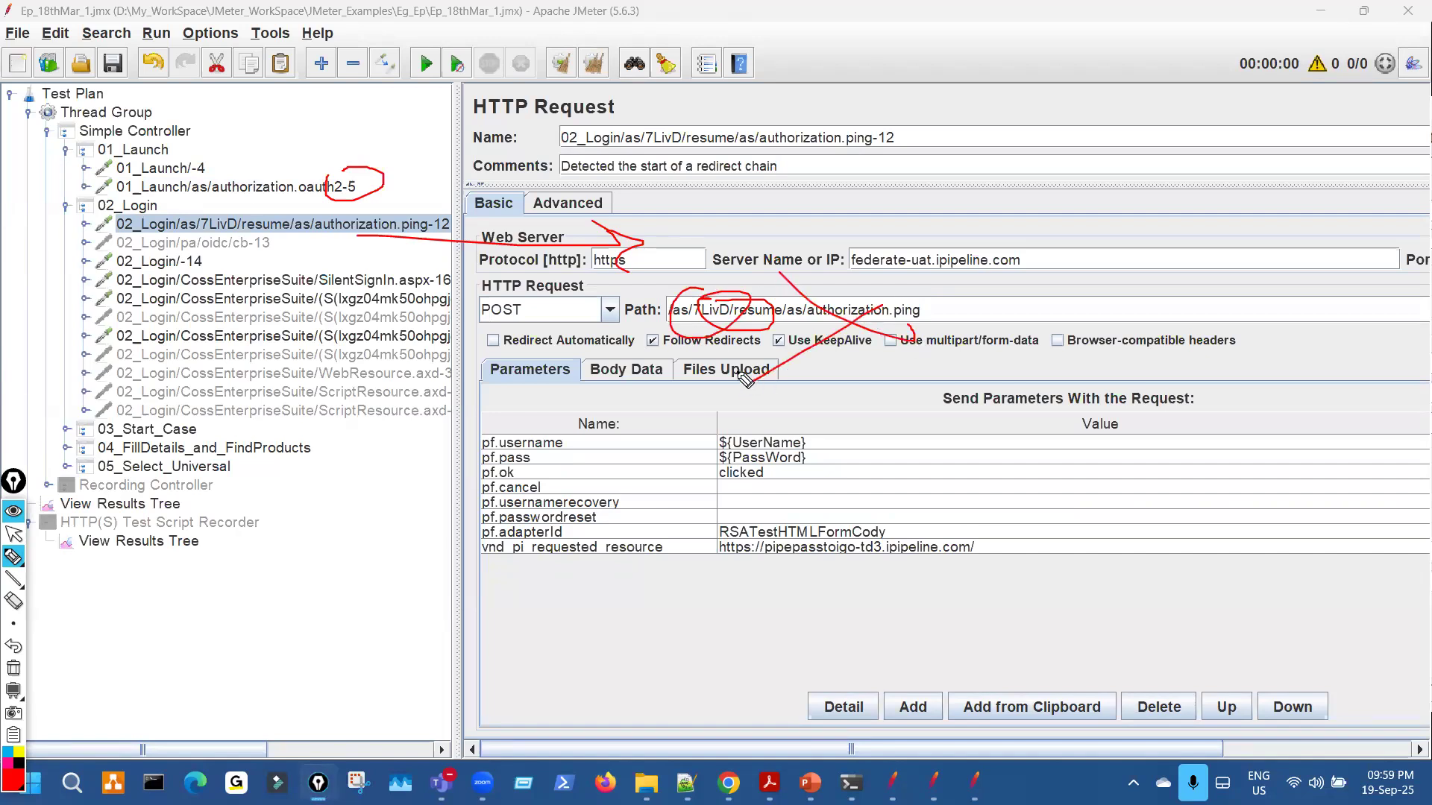
Emphasize 7LivD and the two 01_Launch requests with more circles and arrows, and circle the pf.username and pf.pass values.
drag(726, 335, 658, 292)
mouse_move(344, 172)
mouse_down()
mouse_move(345, 192)
mouse_move(344, 170)
mouse_move(403, 138)
mouse_move(380, 180)
mouse_move(359, 191)
mouse_move(351, 177)
mouse_up()
mouse_move(257, 126)
mouse_down()
mouse_move(204, 159)
mouse_move(222, 164)
mouse_move(212, 155)
mouse_up()
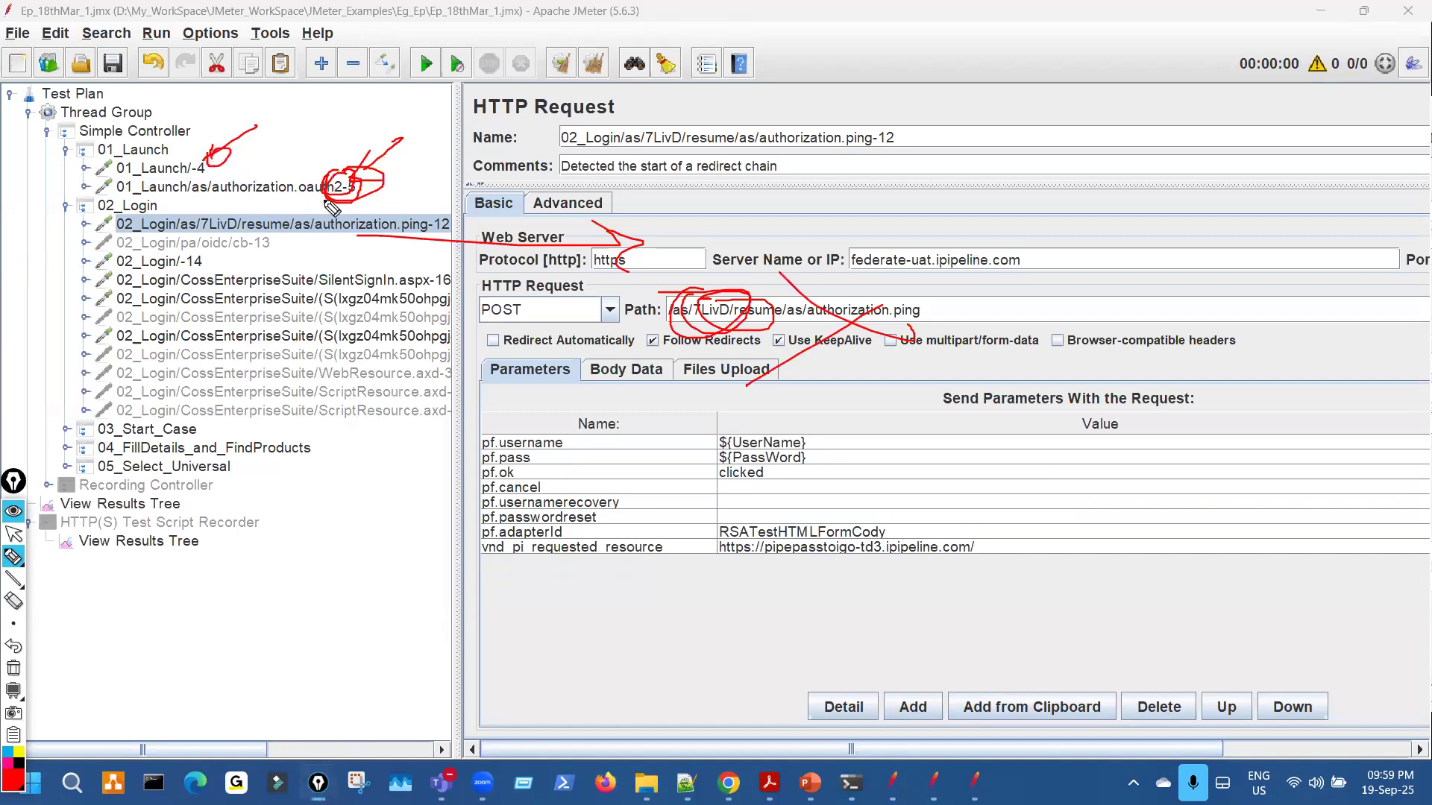
drag(378, 183, 469, 183)
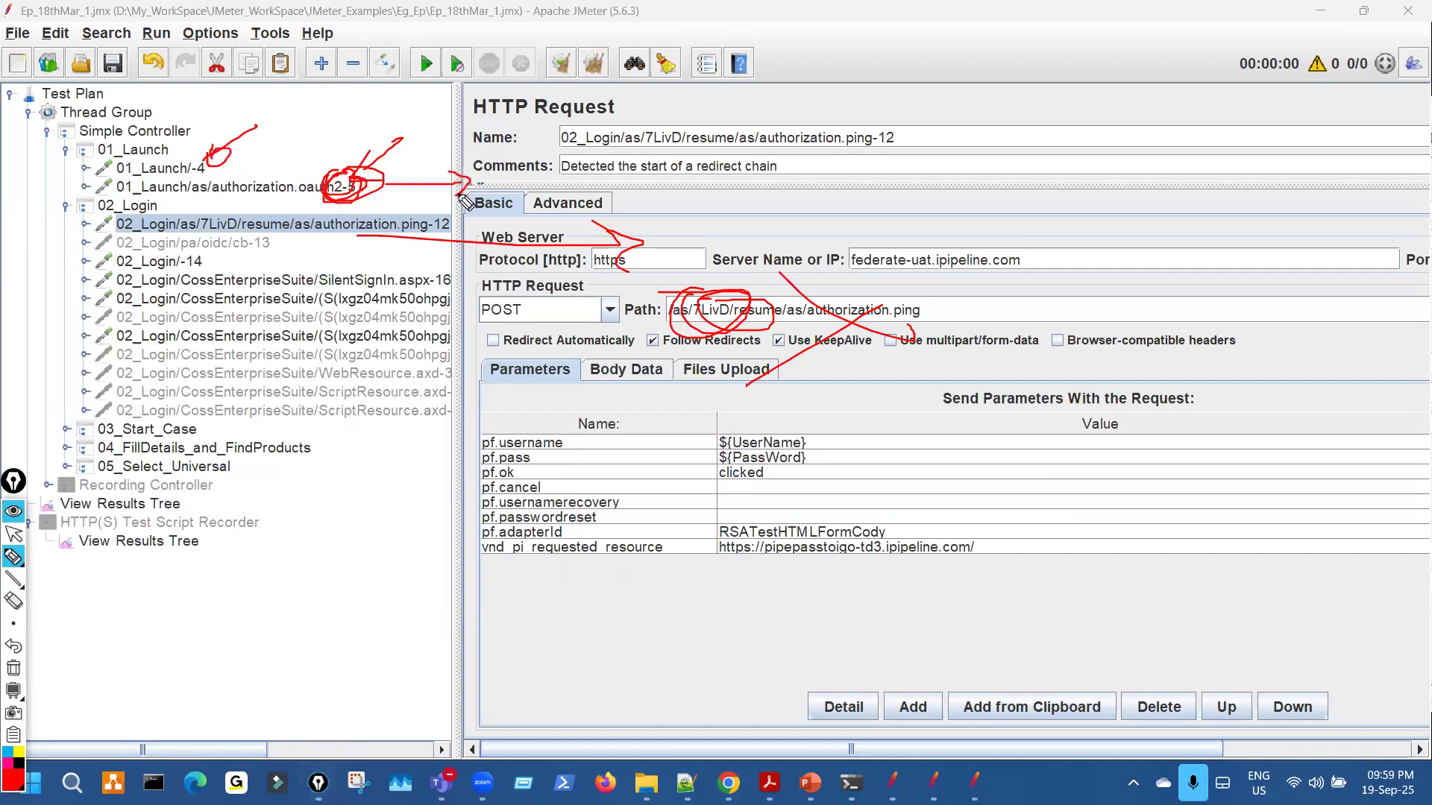
mouse_move(632, 159)
mouse_down()
mouse_move(498, 151)
mouse_move(535, 190)
mouse_up()
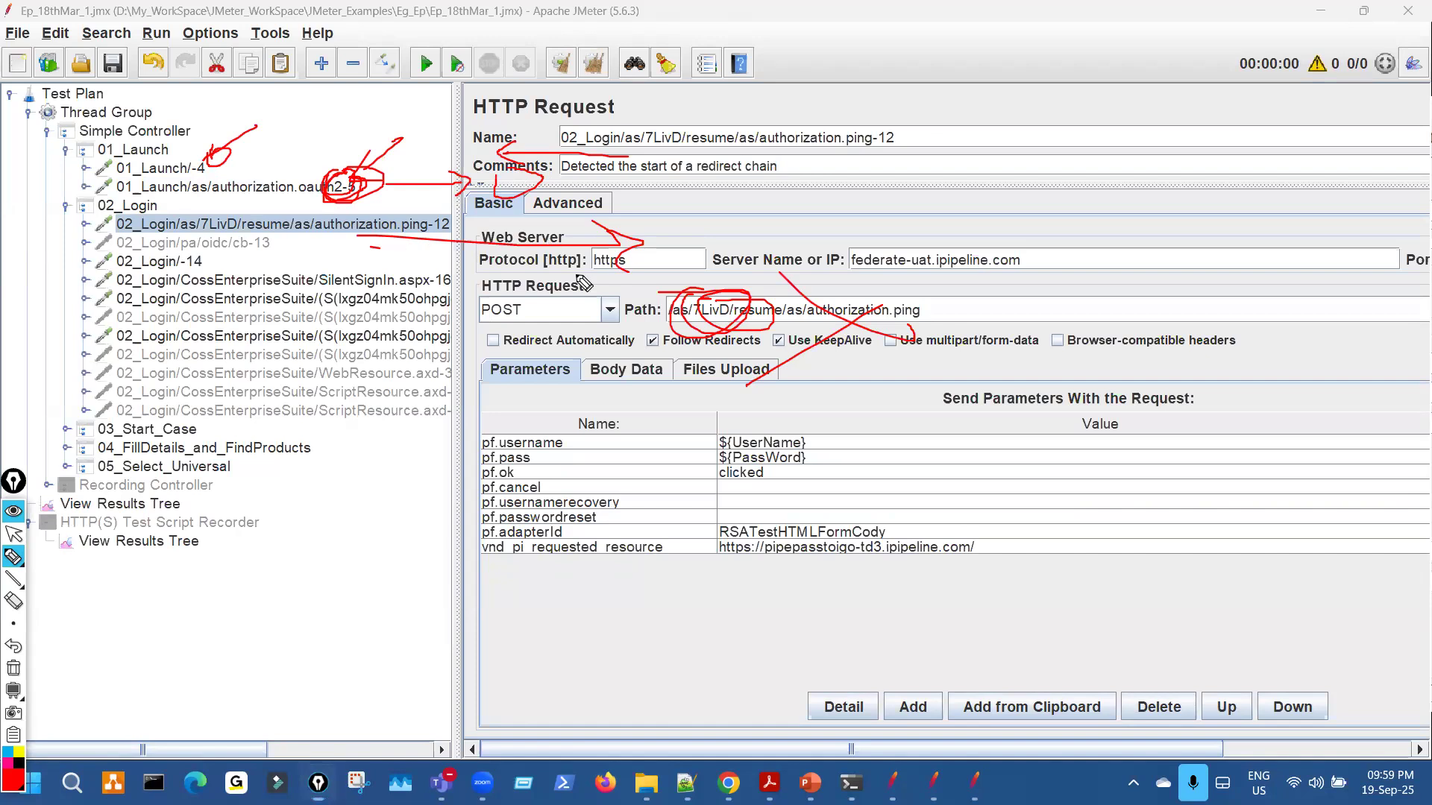
drag(700, 293, 709, 297)
mouse_move(742, 432)
mouse_down()
mouse_move(721, 483)
mouse_move(791, 446)
mouse_move(777, 442)
mouse_up()
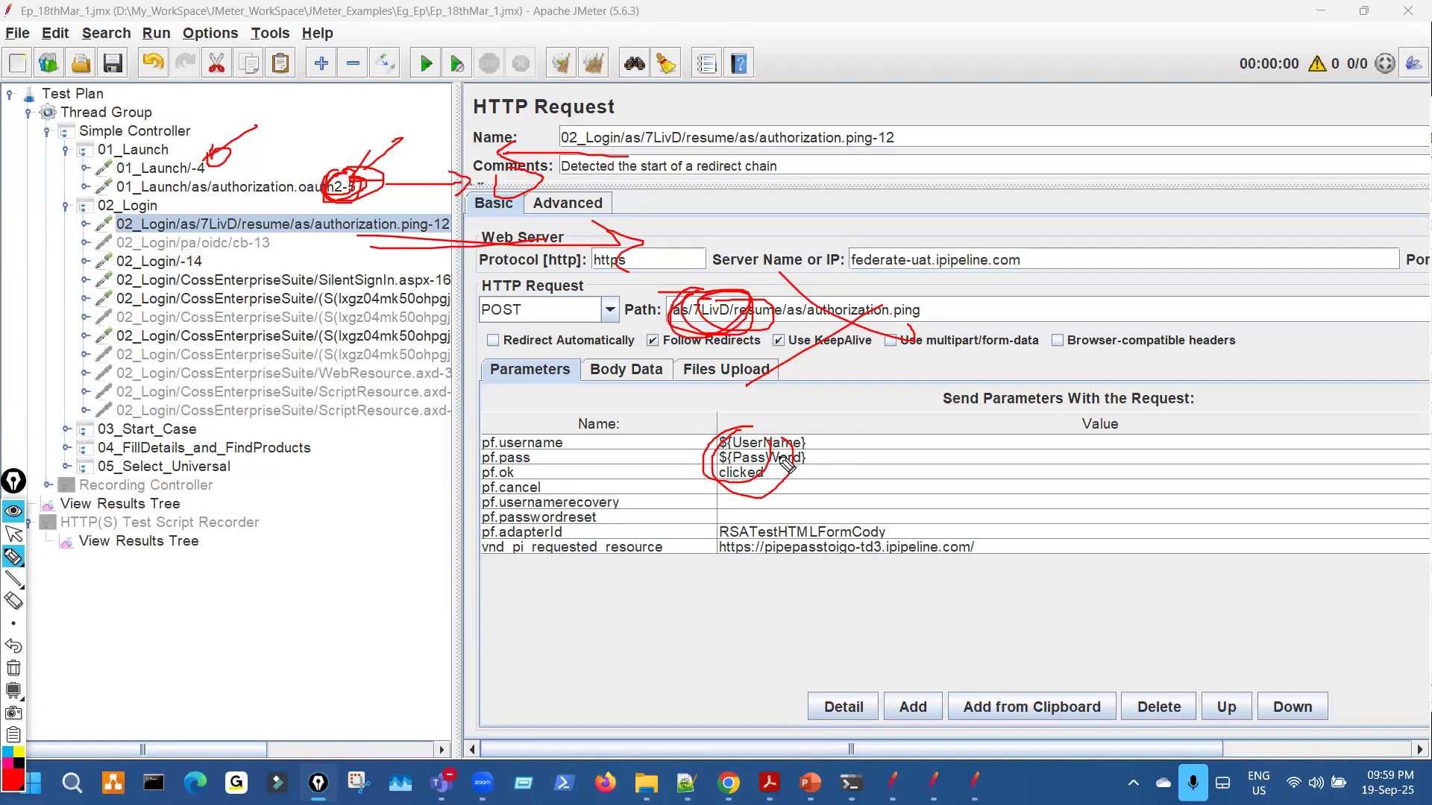
Clear the marks, switch to the JPetStore Fish page in Chrome, circle the product IDs and the recorded network requests, and clear the drawing.
key(ctrl+shift+7)
key(ctrl+shift+2)
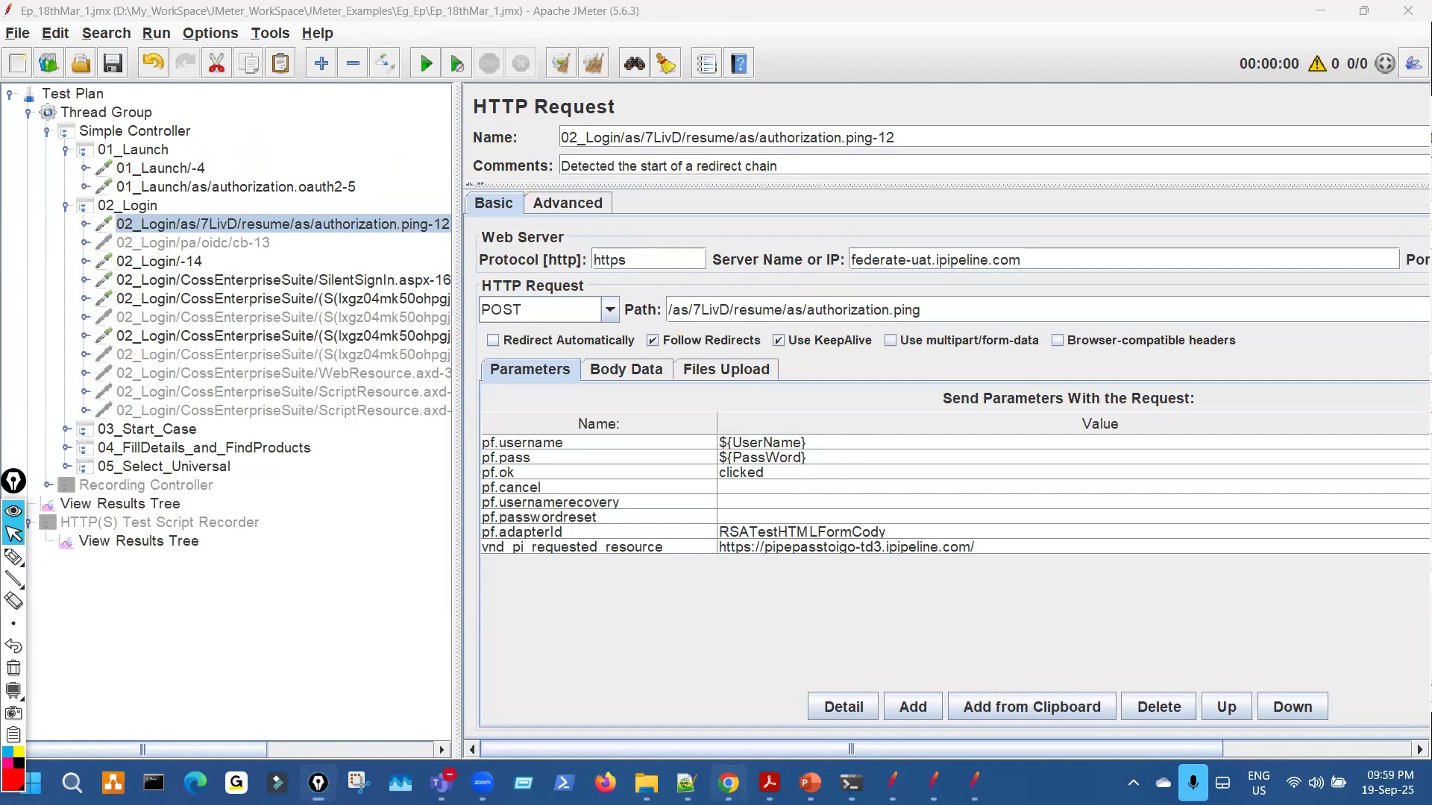
click(729, 783)
key(ctrl+shift+1)
drag(1305, 317, 1262, 272)
mouse_move(488, 254)
mouse_down()
mouse_move(459, 343)
mouse_move(491, 263)
mouse_up()
drag(246, 288, 287, 262)
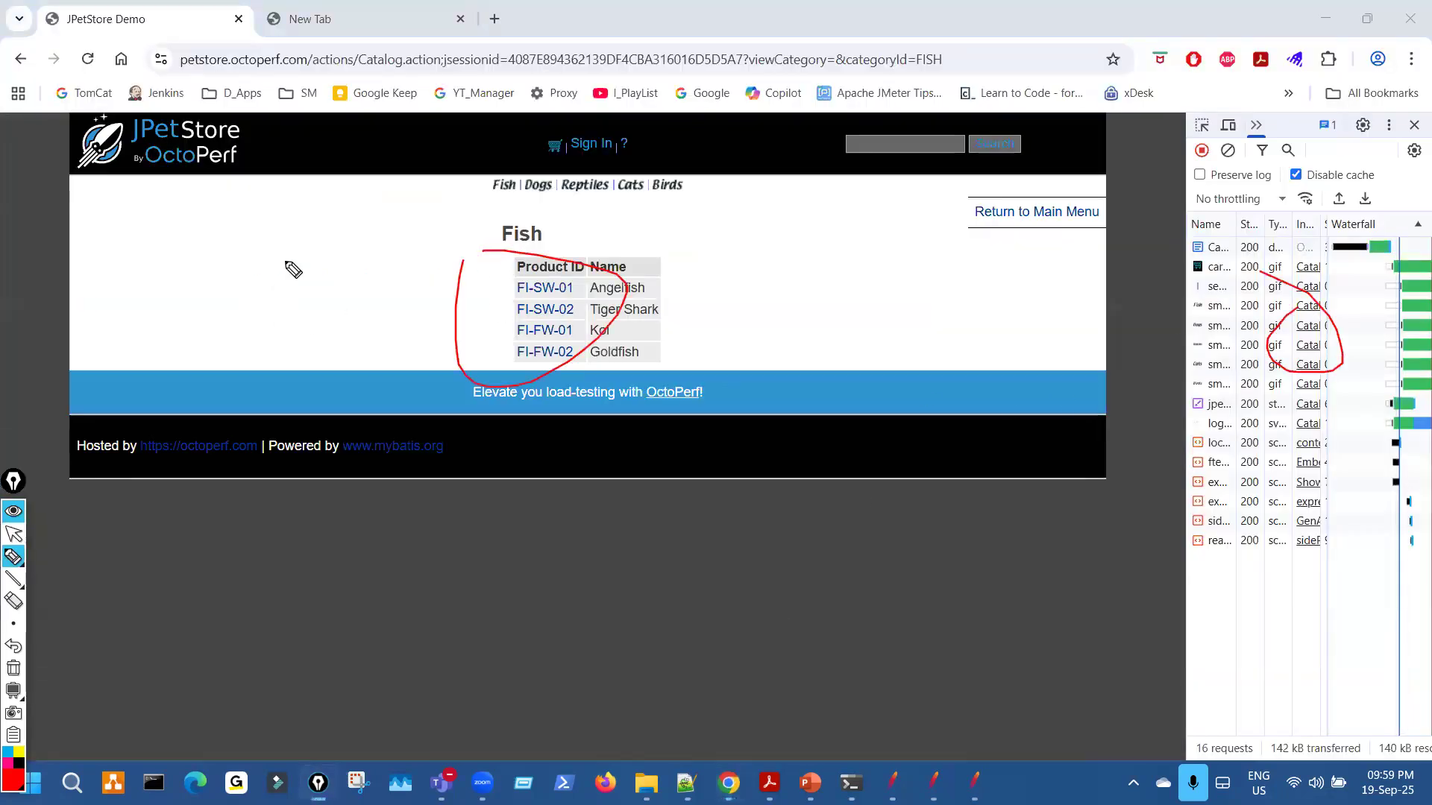
key(ctrl+shift+7)
key(ctrl+shift+2)
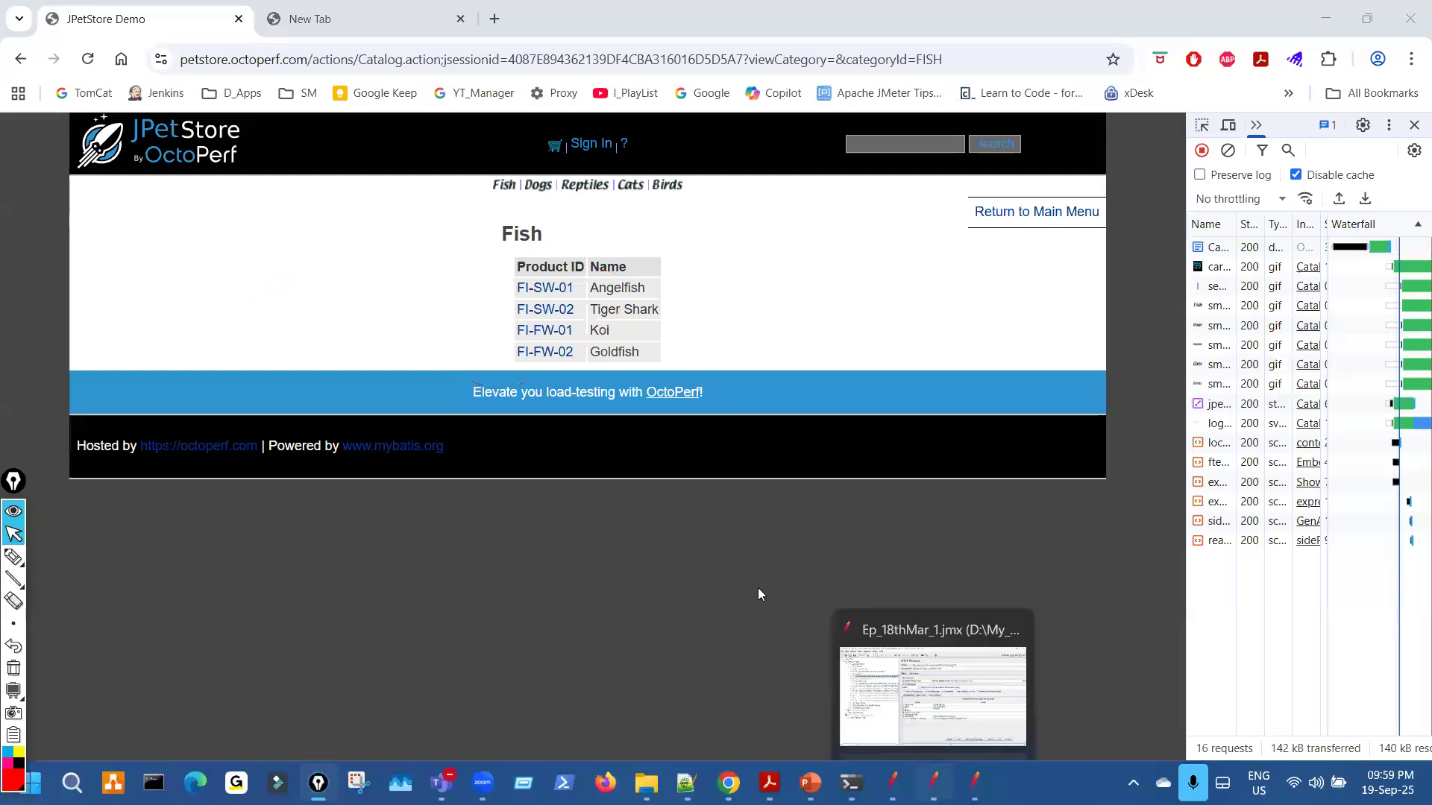
Switch back to Ep_18thMar_1.jmx in JMeter and circle 7LivD in the authorization.ping-12 path and the area around the pf.pass value.
click(932, 698)
key(ctrl+shift+1)
drag(742, 444, 746, 447)
drag(695, 283, 725, 319)
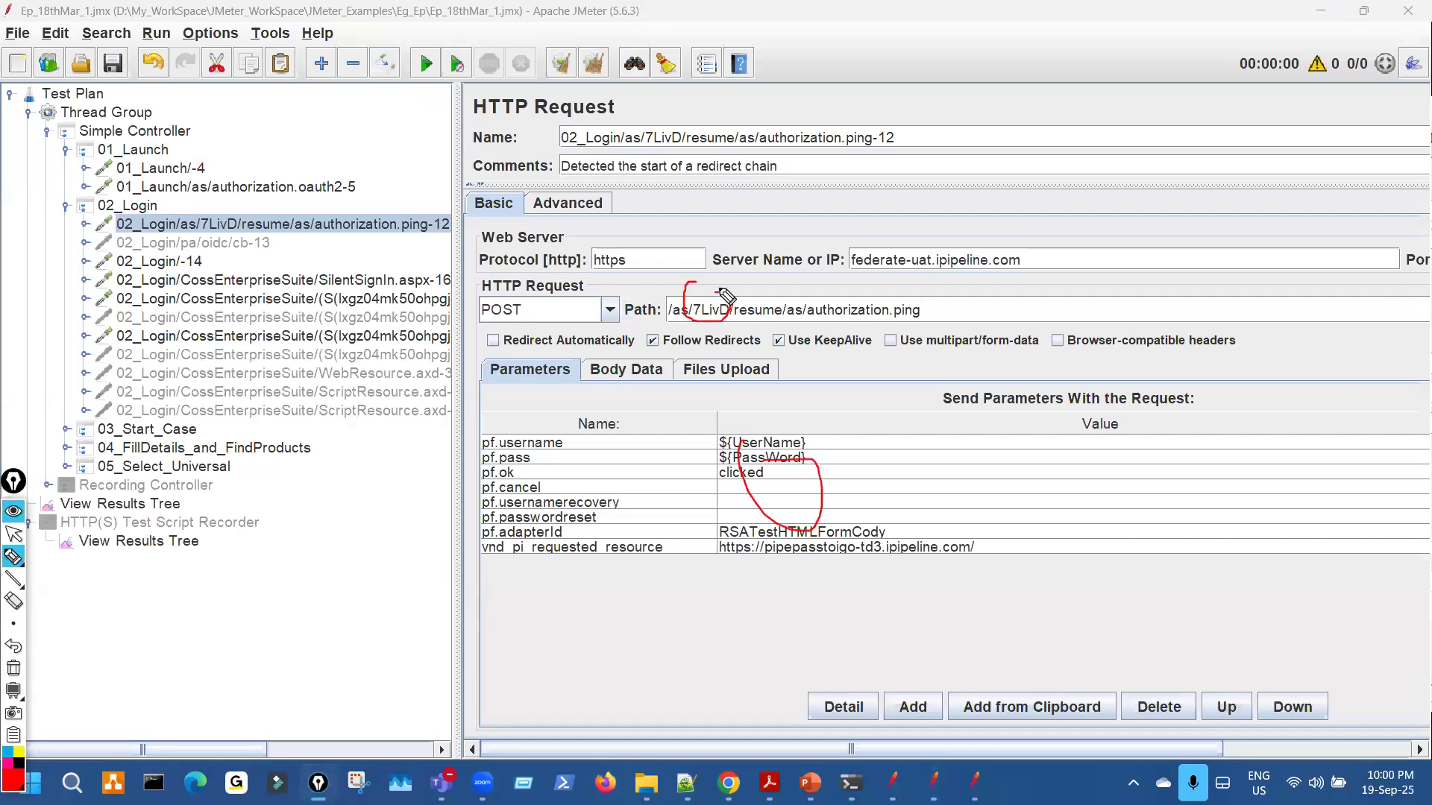
drag(439, 640, 445, 650)
drag(718, 275, 679, 282)
drag(795, 305, 656, 300)
mouse_move(832, 439)
mouse_down()
mouse_move(873, 449)
mouse_move(843, 481)
mouse_up()
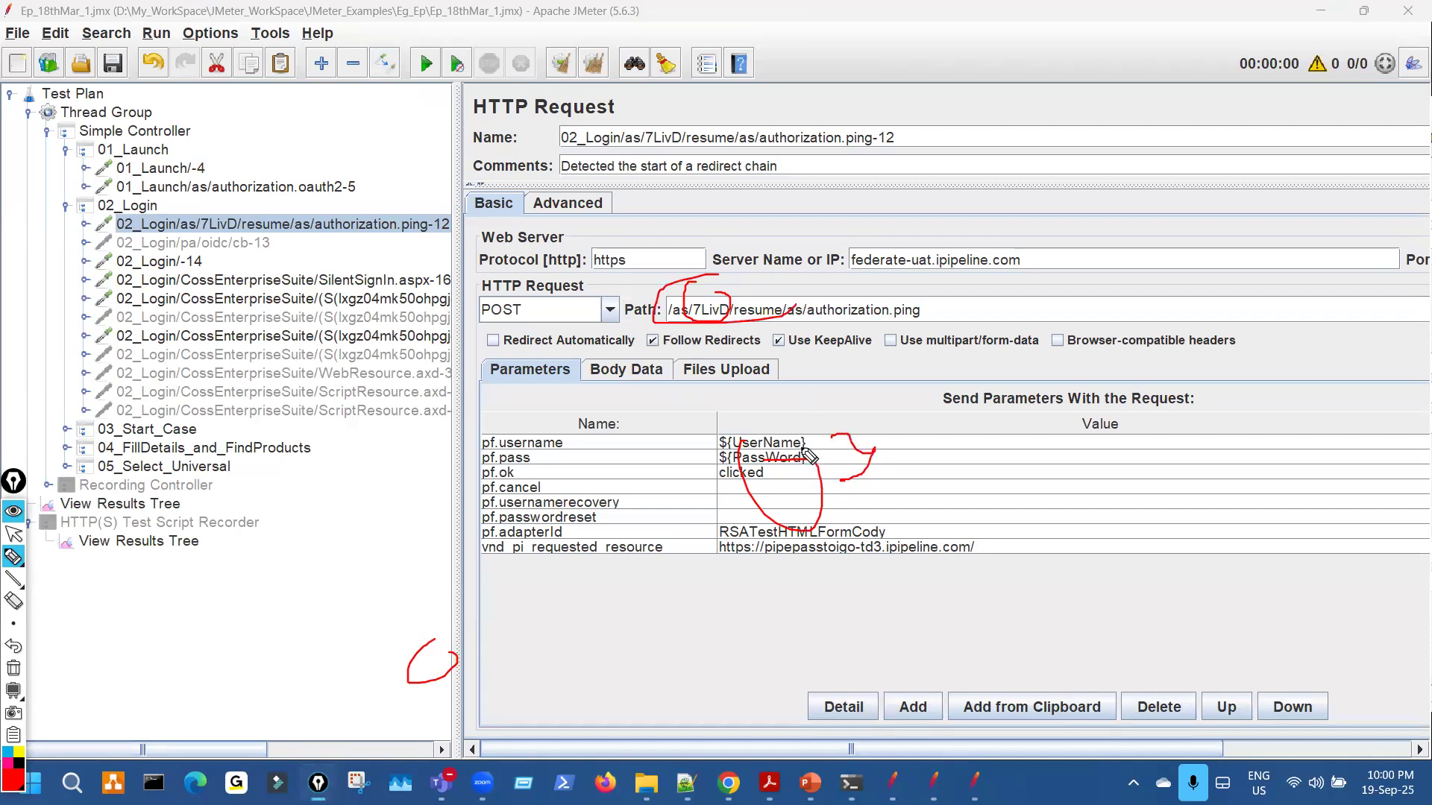
mouse_move(704, 304)
mouse_down()
mouse_move(690, 307)
mouse_move(715, 307)
mouse_move(695, 328)
mouse_up()
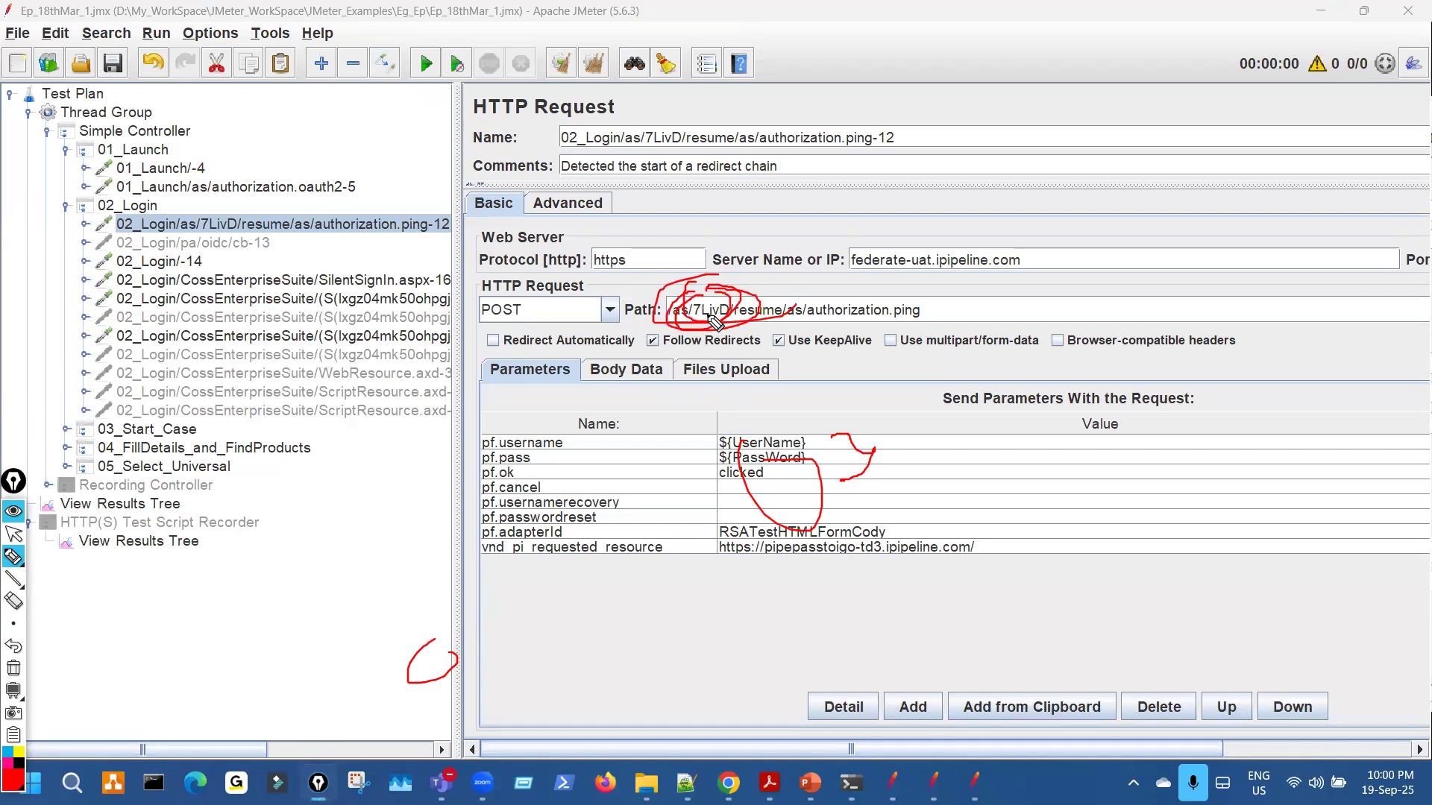
mouse_move(895, 489)
mouse_down()
mouse_move(961, 485)
mouse_move(932, 538)
mouse_up()
drag(992, 491, 1076, 504)
drag(1063, 492, 1045, 511)
mouse_move(775, 466)
mouse_down()
mouse_move(734, 466)
mouse_move(768, 449)
mouse_up()
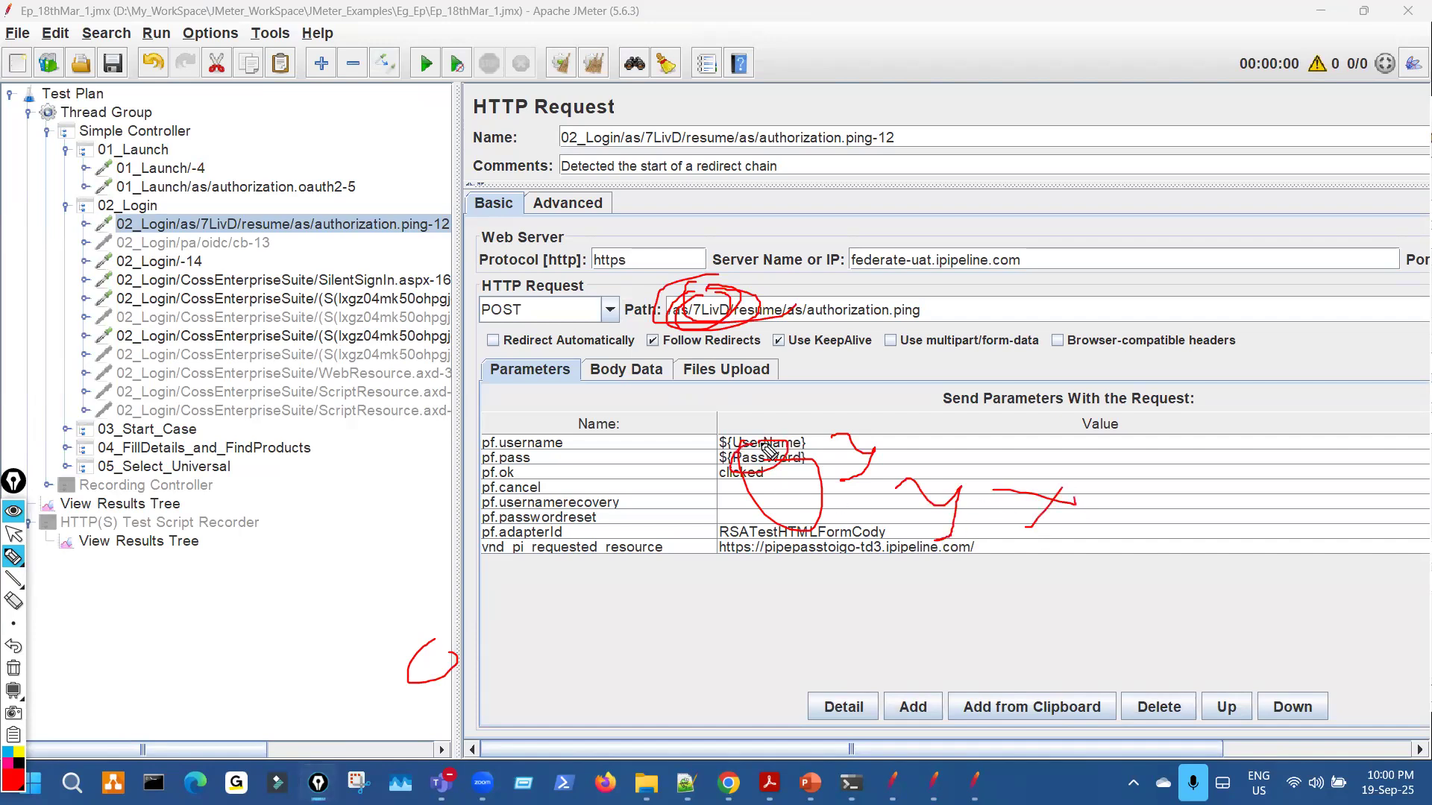
drag(686, 296, 682, 306)
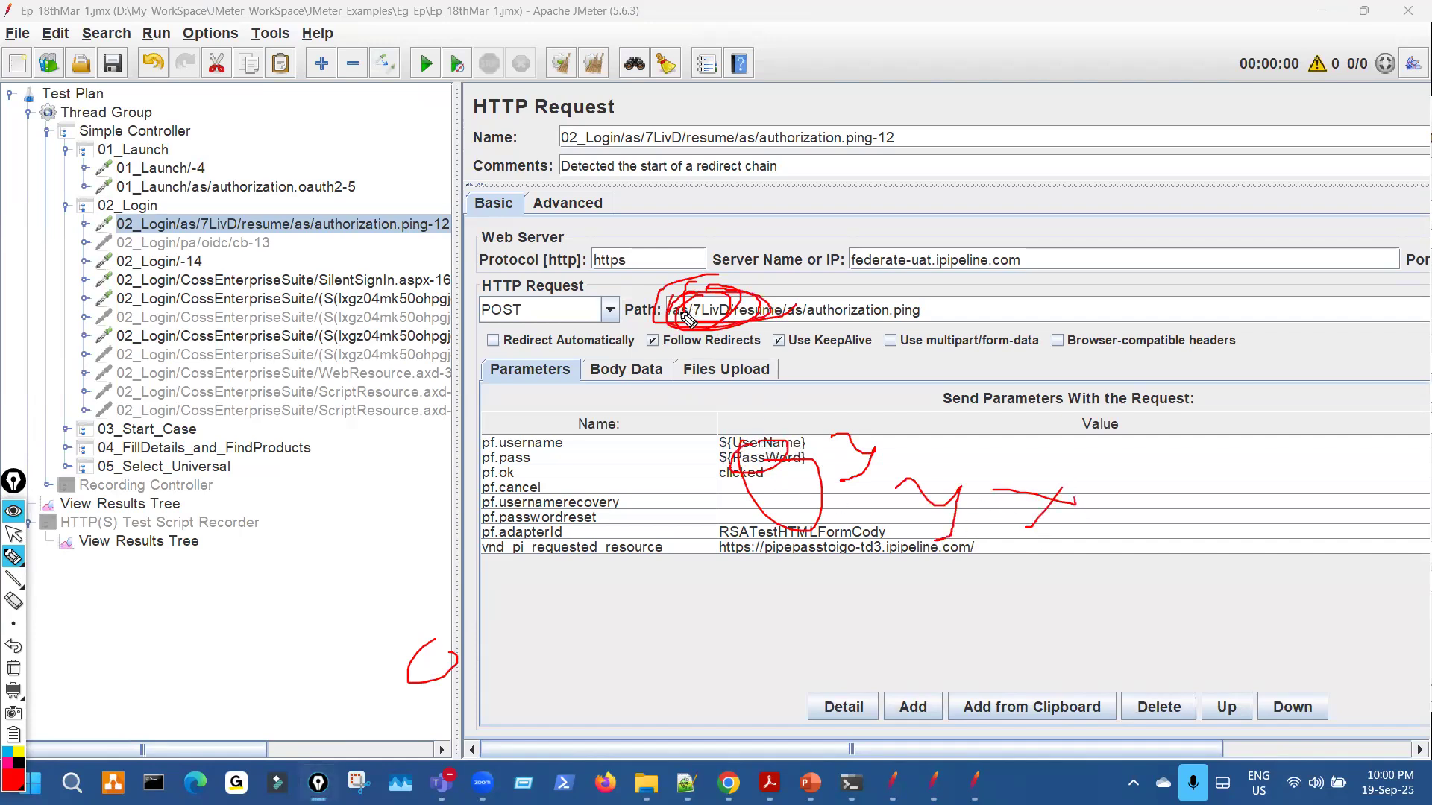
key(Escape)
key(ctrl+shift+3)
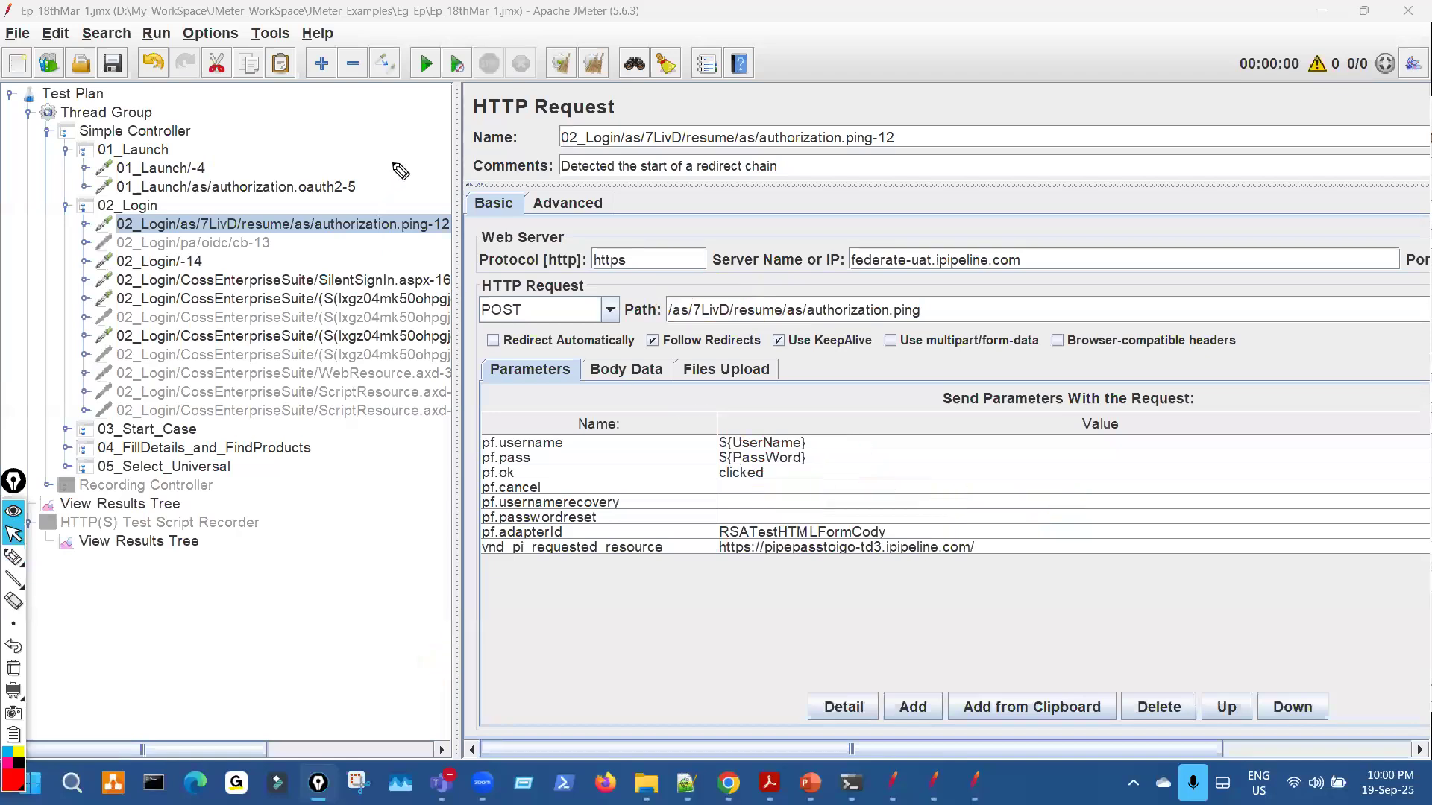
mouse_move(391, 156)
mouse_down()
mouse_move(337, 192)
mouse_move(367, 181)
mouse_up()
mouse_move(714, 302)
mouse_down()
mouse_move(692, 311)
mouse_move(912, 339)
mouse_up()
mouse_move(982, 294)
mouse_down()
mouse_move(1115, 347)
mouse_move(957, 399)
mouse_up()
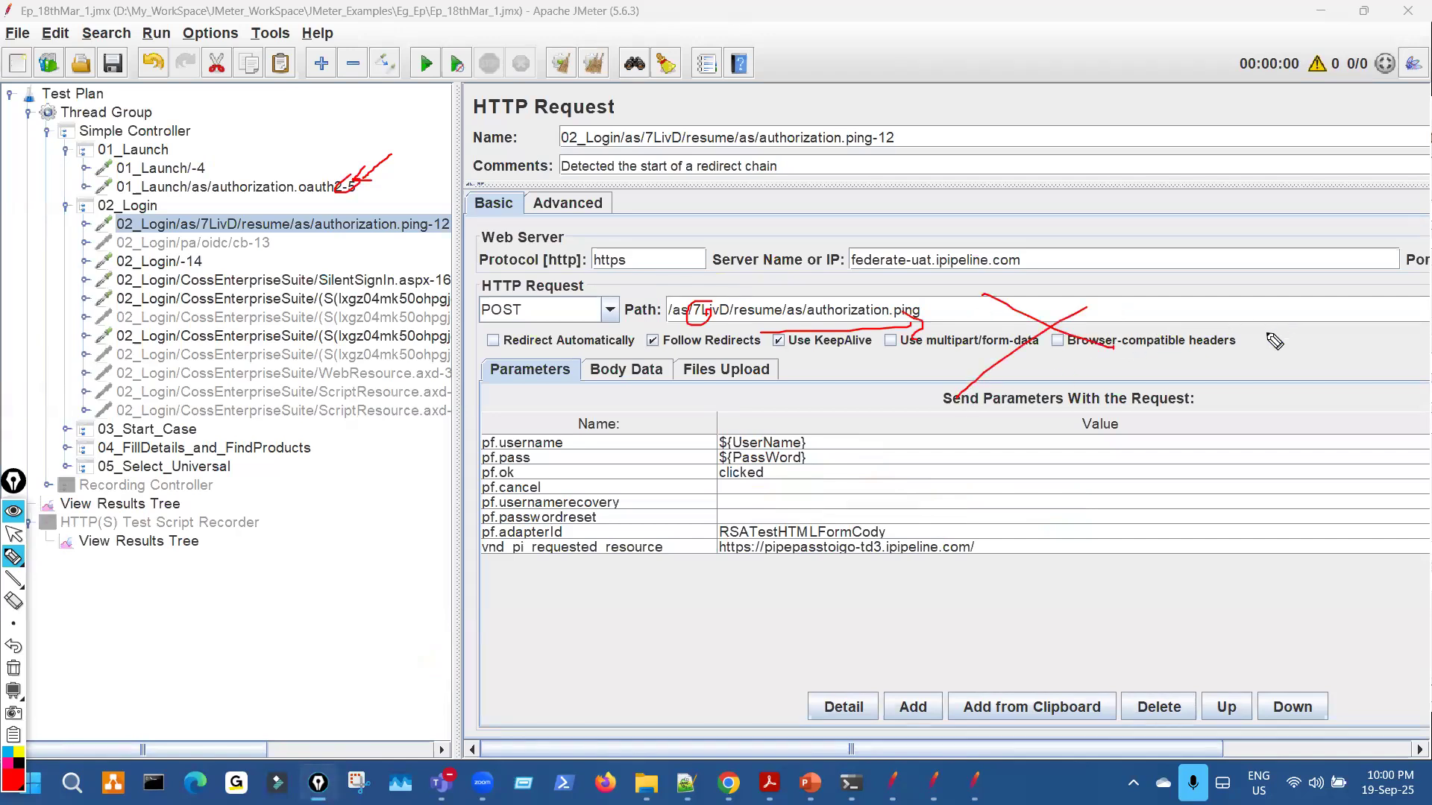
mouse_move(1242, 378)
mouse_down()
mouse_move(1094, 393)
mouse_move(1102, 412)
mouse_up()
drag(965, 443, 1001, 387)
mouse_move(1031, 494)
mouse_down()
mouse_move(1084, 532)
mouse_move(997, 466)
mouse_up()
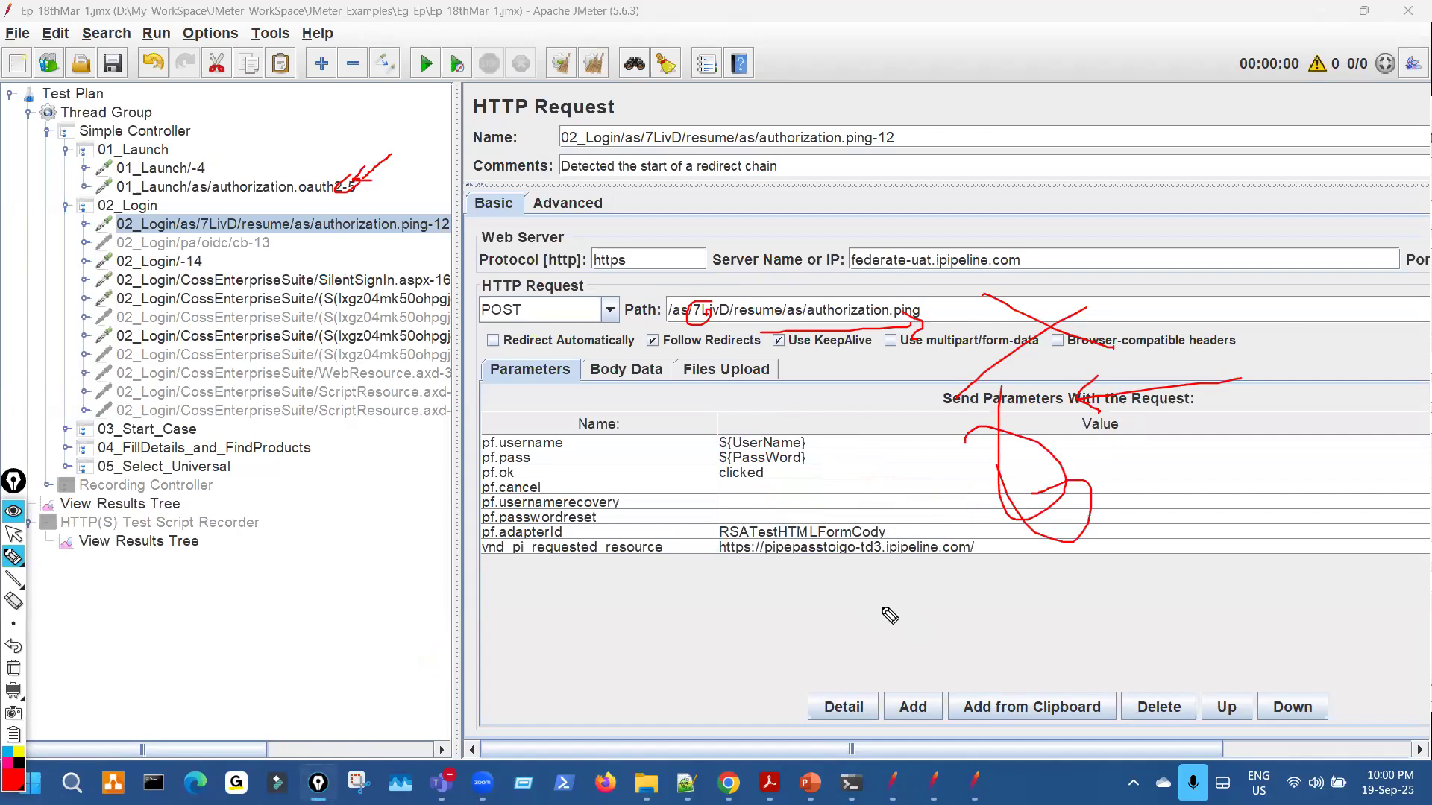
mouse_move(886, 605)
mouse_down()
mouse_move(883, 675)
mouse_move(988, 575)
mouse_move(869, 591)
mouse_up()
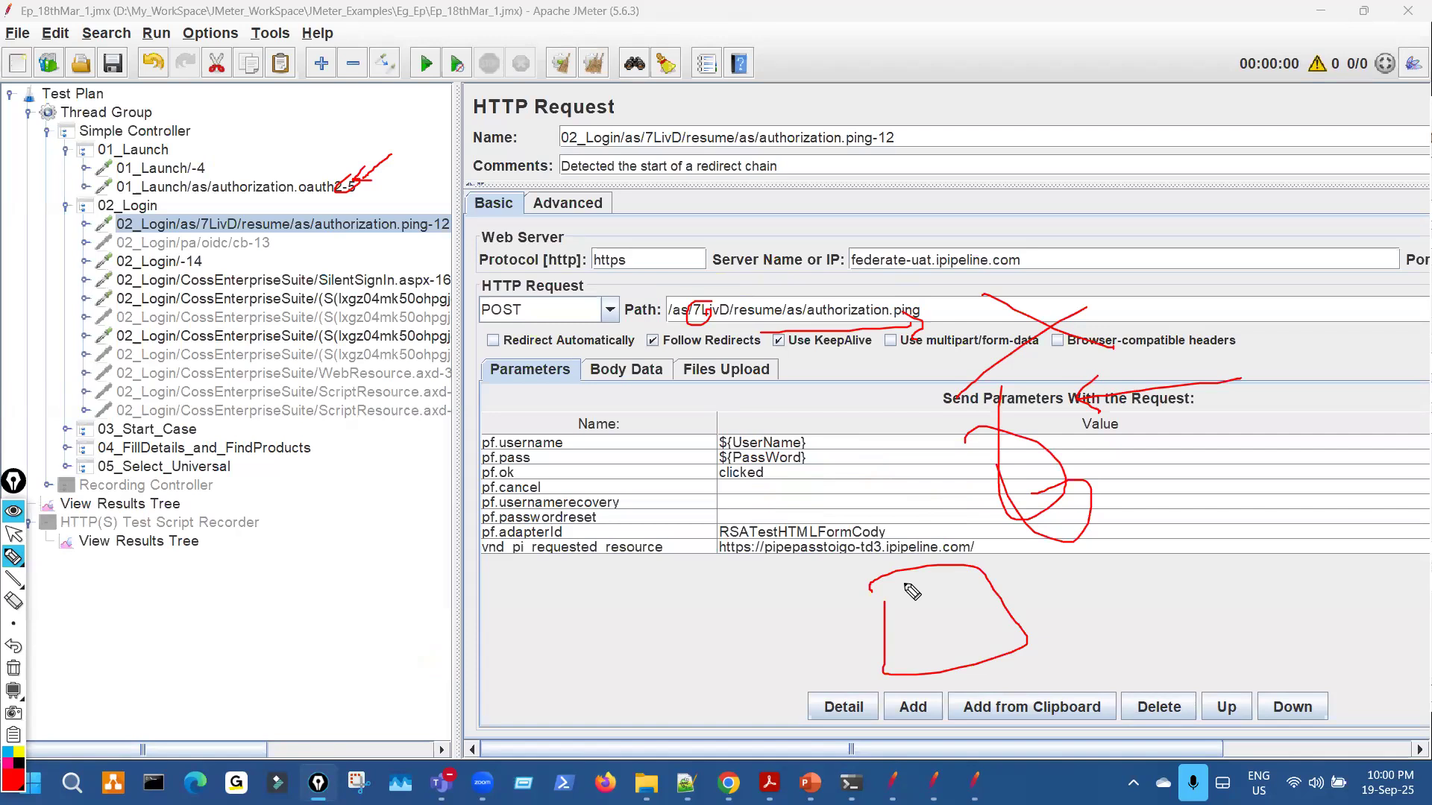
key(ctrl+shift+c)
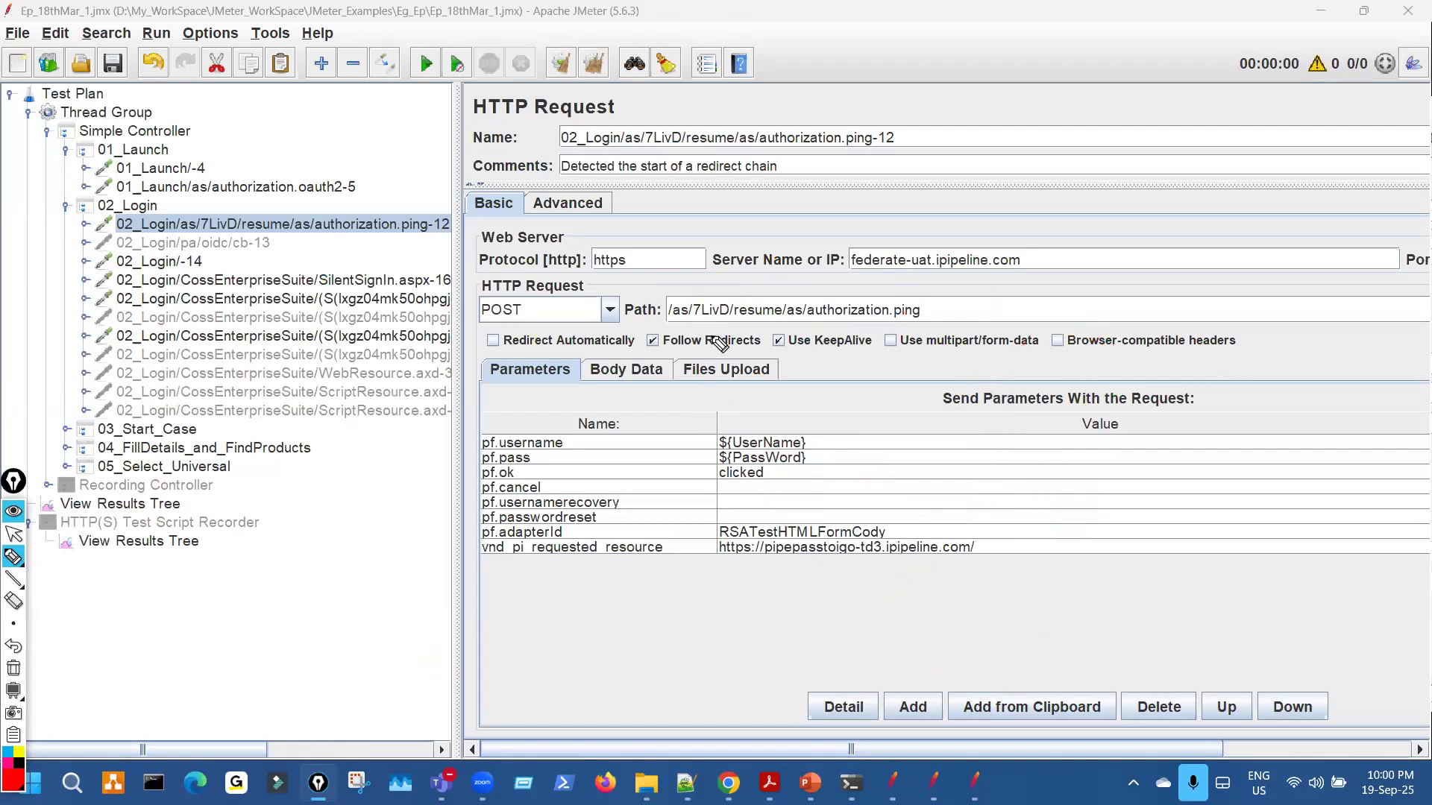
Trace the flow with arrows from 01_Launch/-4 through oauth2-5 to authorization.ping-12, circle 7LivD, and clear the marks.
mouse_move(251, 125)
mouse_down()
mouse_move(196, 170)
mouse_move(218, 170)
mouse_up()
mouse_move(342, 174)
mouse_down()
mouse_move(455, 176)
mouse_move(442, 192)
mouse_move(529, 184)
mouse_up()
mouse_move(402, 185)
mouse_down()
mouse_move(351, 203)
mouse_move(398, 194)
mouse_up()
drag(430, 235, 561, 232)
drag(690, 292, 737, 300)
drag(1137, 315, 991, 332)
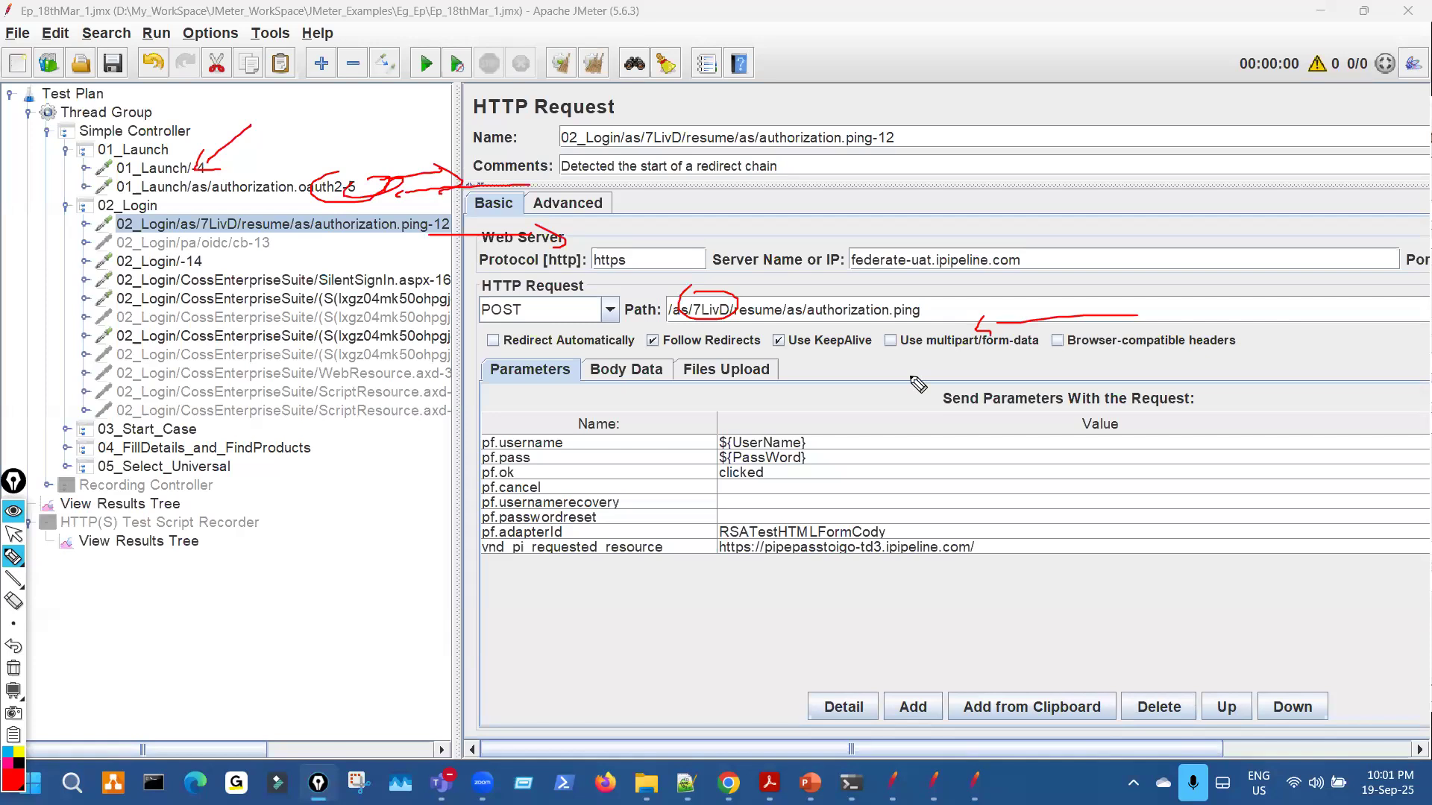
key(ctrl+shift+c)
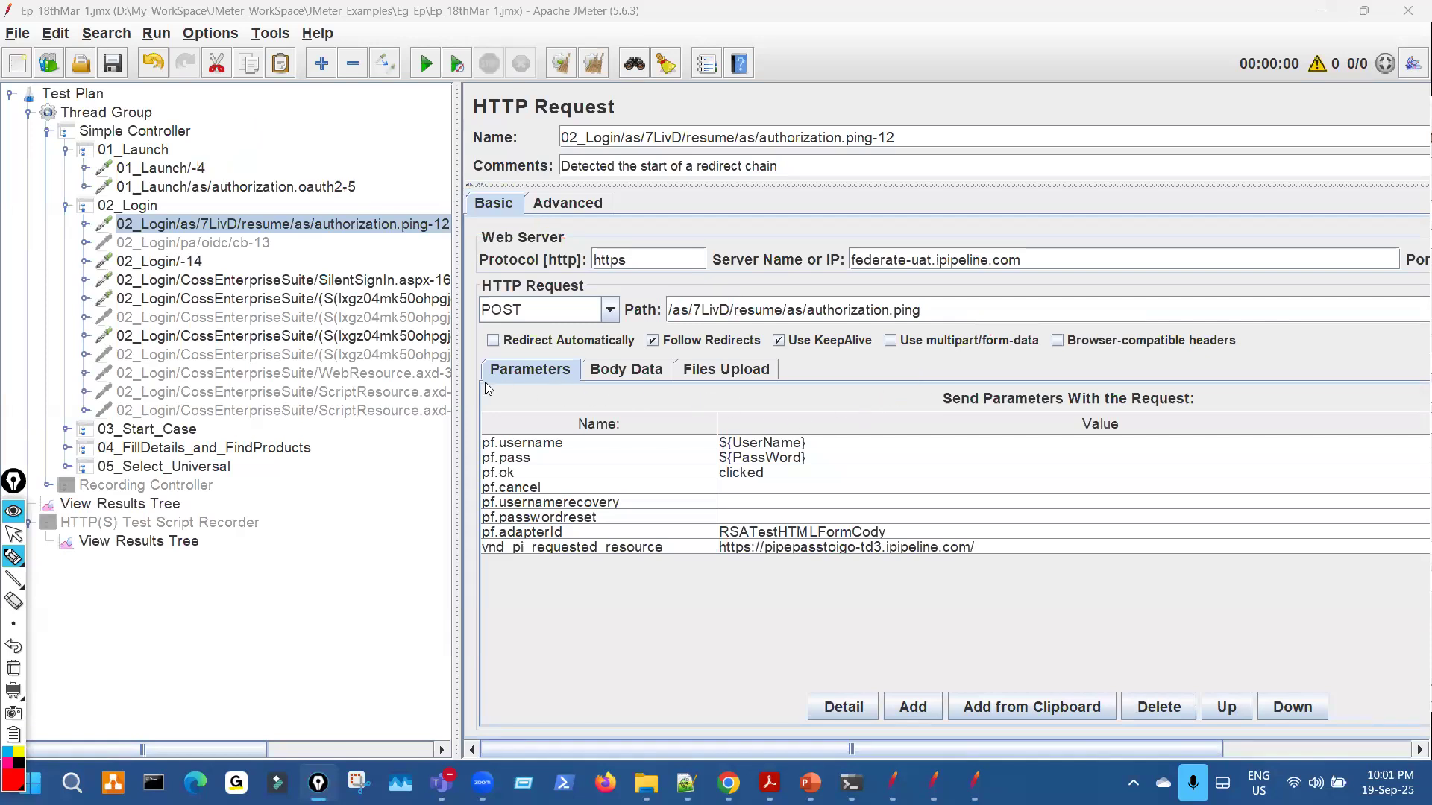
key(ctrl+shift+1)
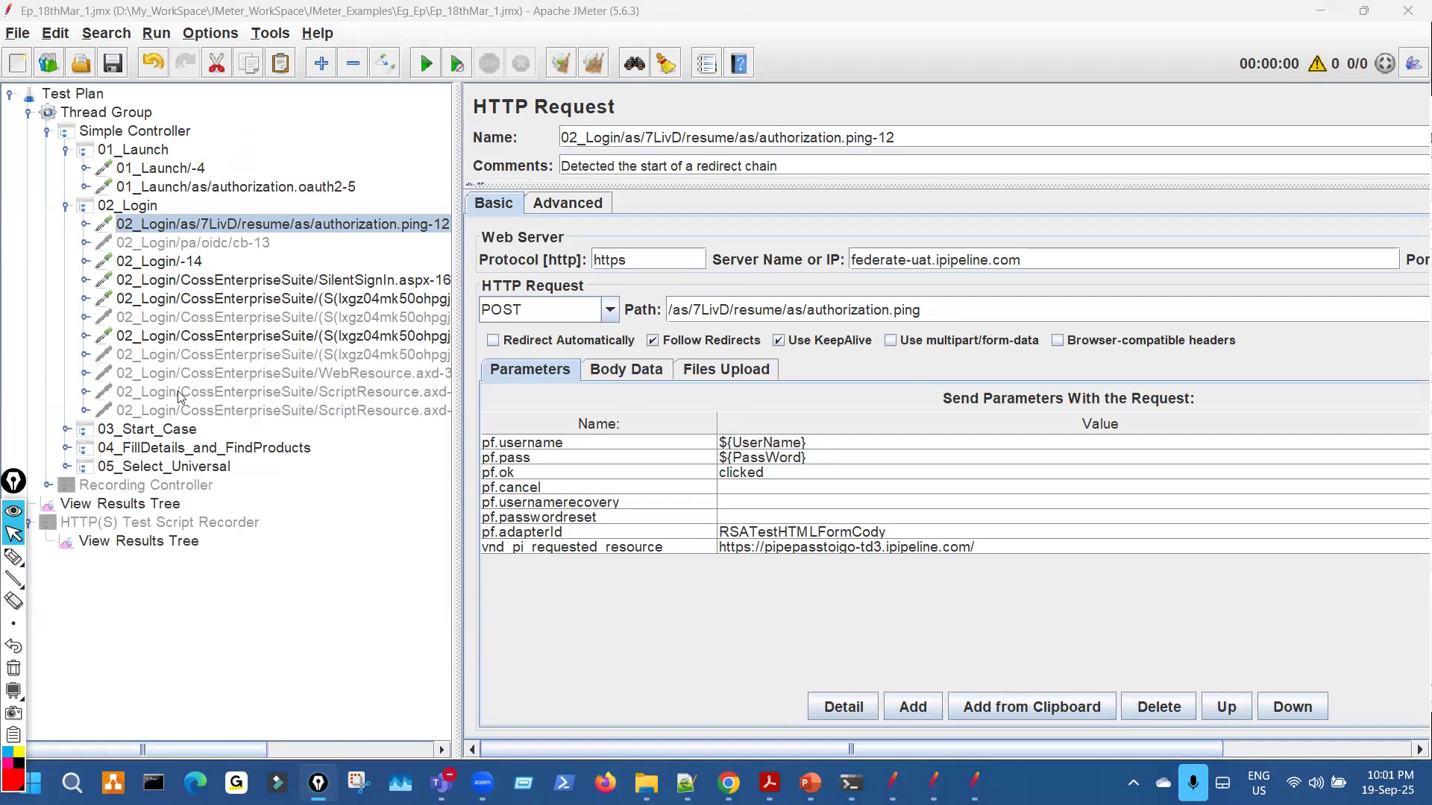
Open the 02_Login SilentSignIn.aspx-17 request, outline the session ID in its path with the pen, and clear the outline.
click(359, 299)
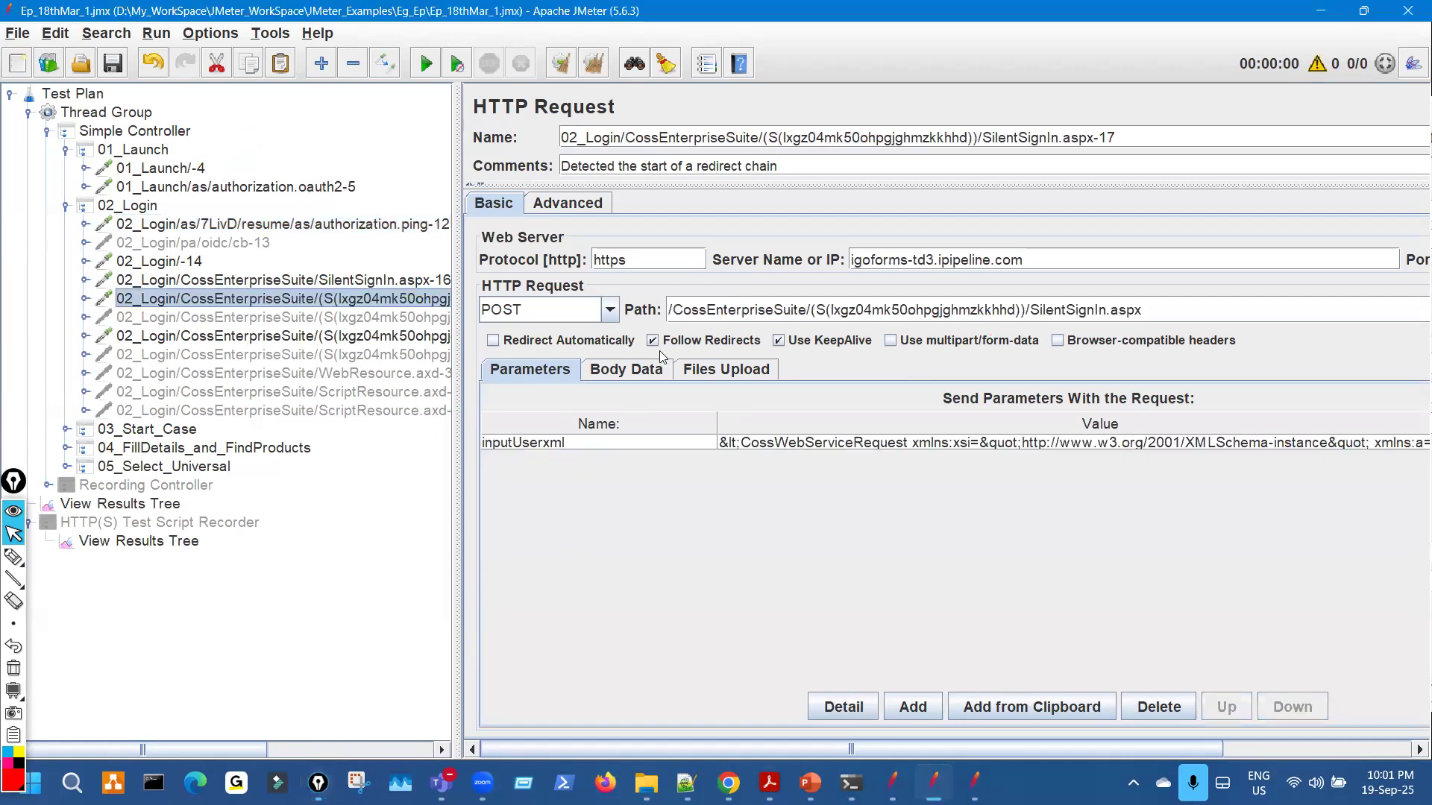
key(ctrl+shift+3)
mouse_move(839, 327)
mouse_down()
mouse_move(1021, 298)
mouse_move(831, 295)
mouse_move(814, 328)
mouse_up()
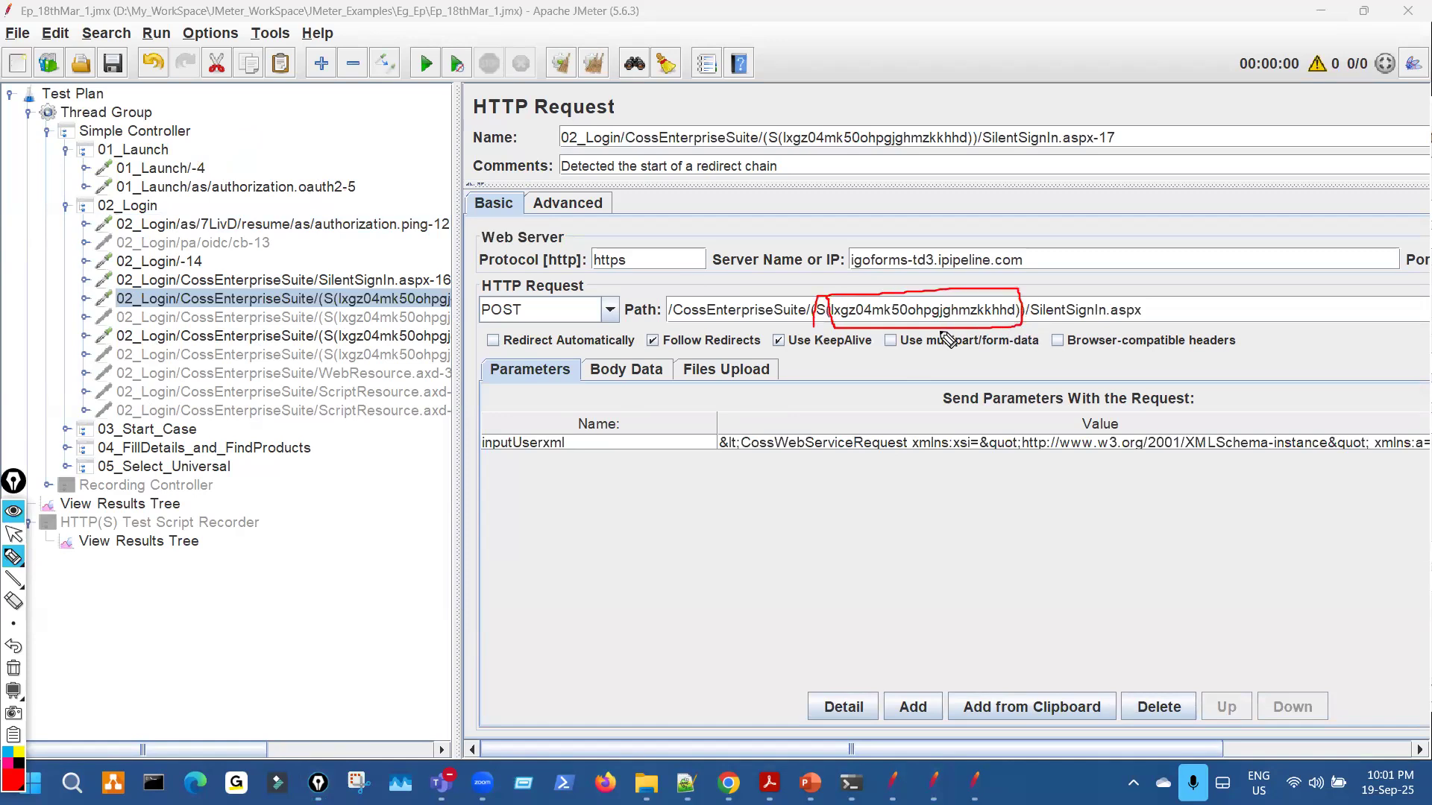
key(ctrl+shift+c)
key(ctrl+shift+1)
Widen the test plan tree and expand the 03_Start_Case and 04_FillDetails_and_FindProducts controllers.
drag(459, 302, 652, 273)
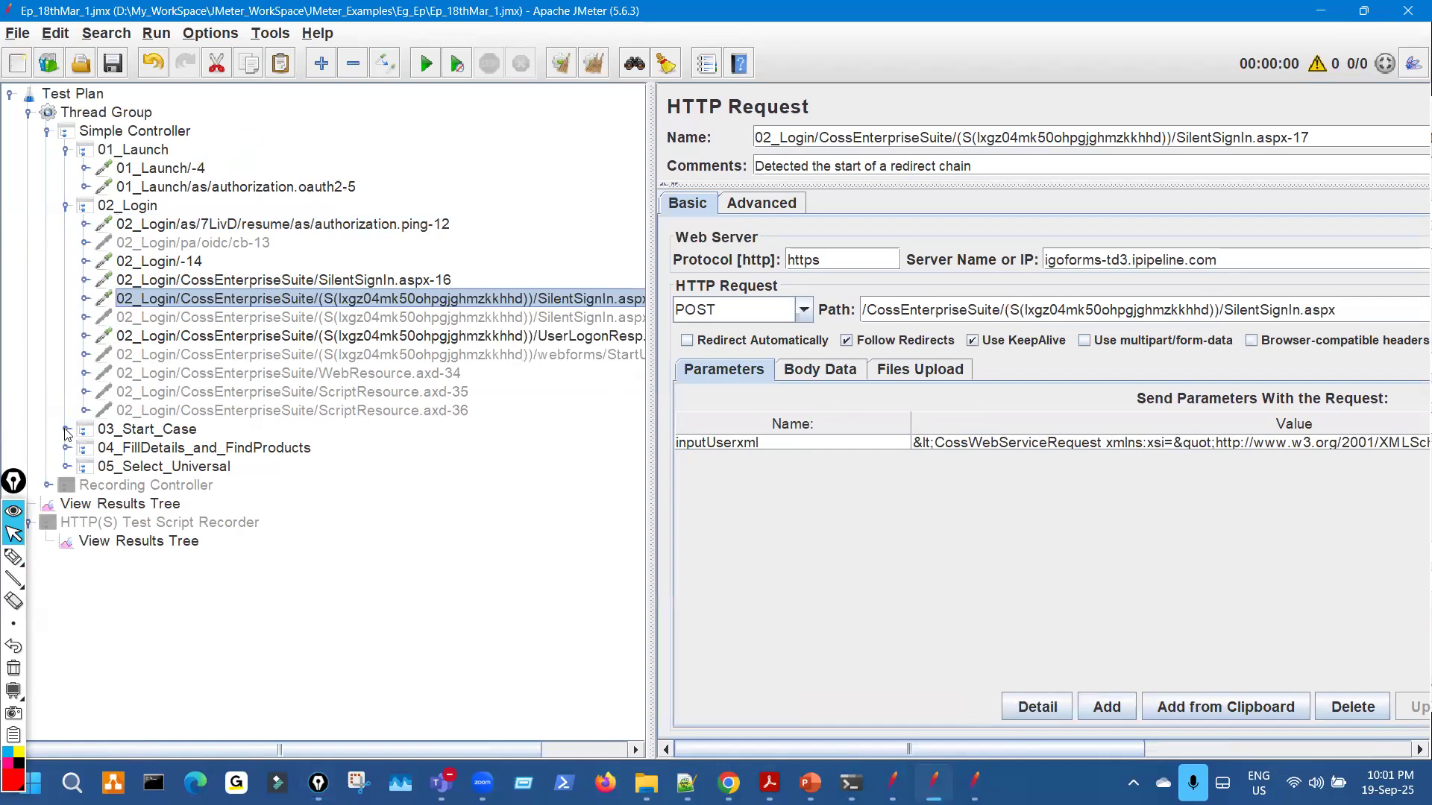
click(65, 430)
click(72, 538)
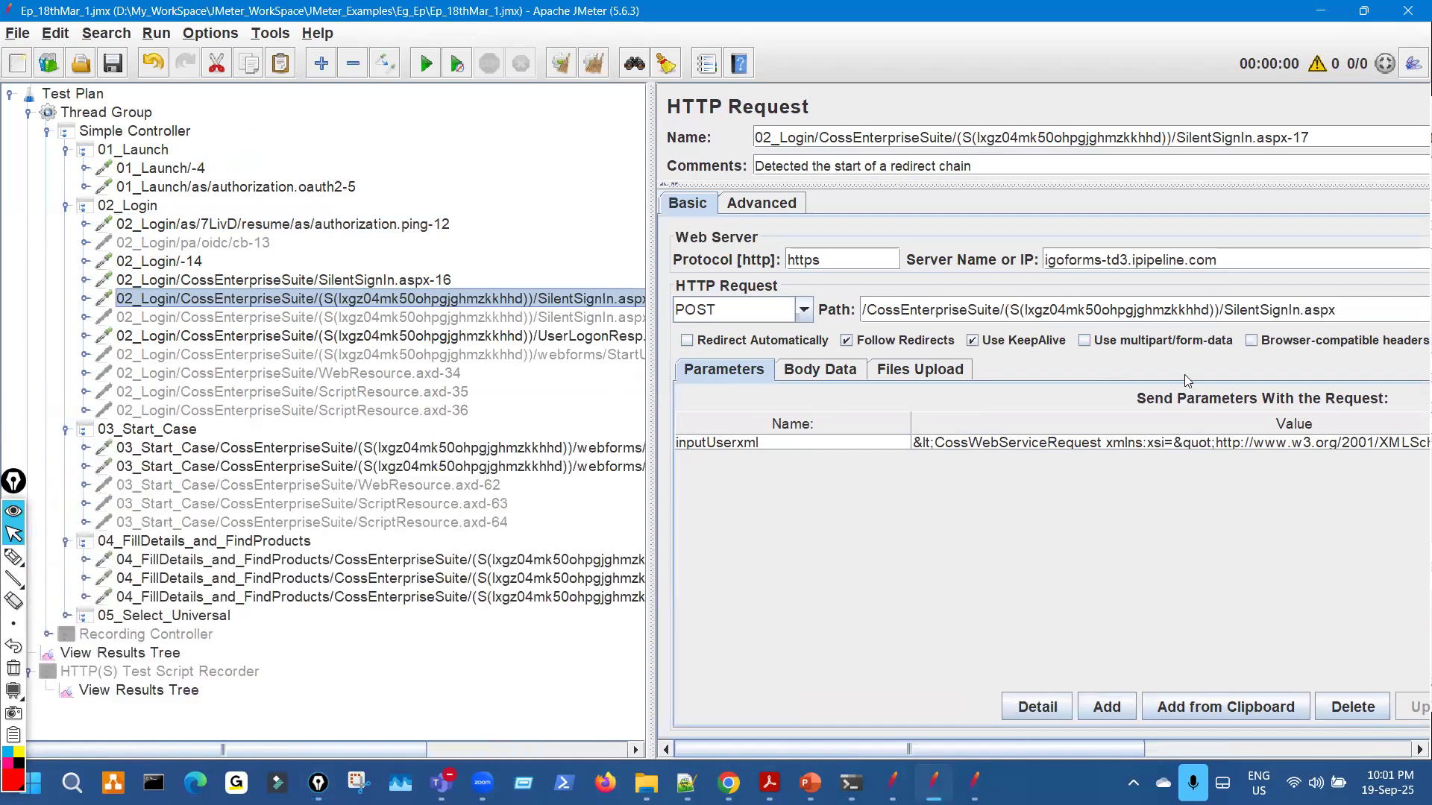
Mark the session ID in the SilentSignIn.aspx-17 path and in the 02_Login and 03_Start_Case request names, and clear the marks.
key(ctrl+shift+3)
mouse_move(1035, 324)
mouse_down()
mouse_move(1130, 324)
mouse_move(1175, 299)
mouse_up()
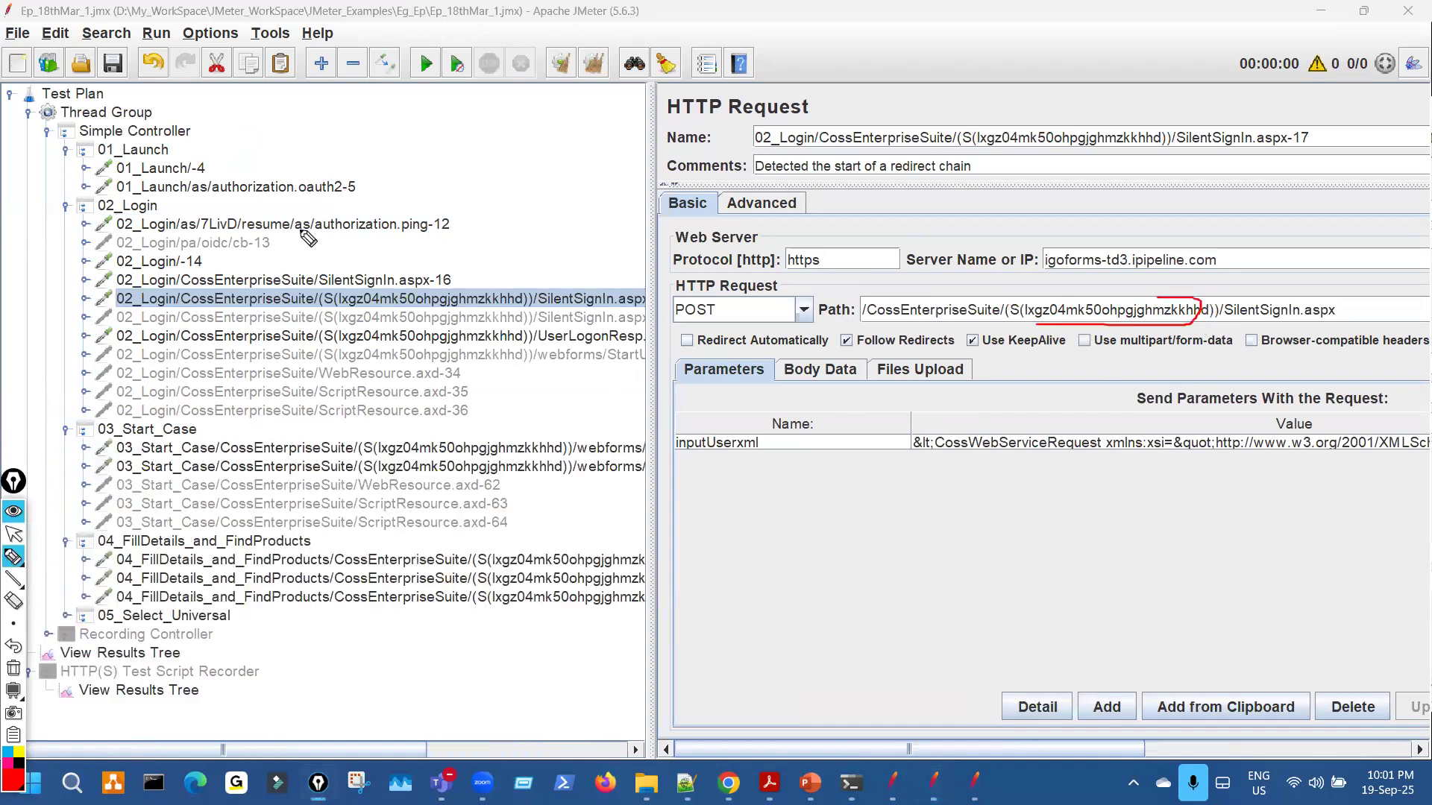
mouse_move(458, 306)
mouse_down()
mouse_move(357, 307)
mouse_move(531, 334)
mouse_up()
mouse_move(436, 452)
mouse_down()
mouse_move(488, 457)
mouse_move(530, 489)
mouse_up()
key(ctrl+shift+5)
key(ctrl+shift+1)
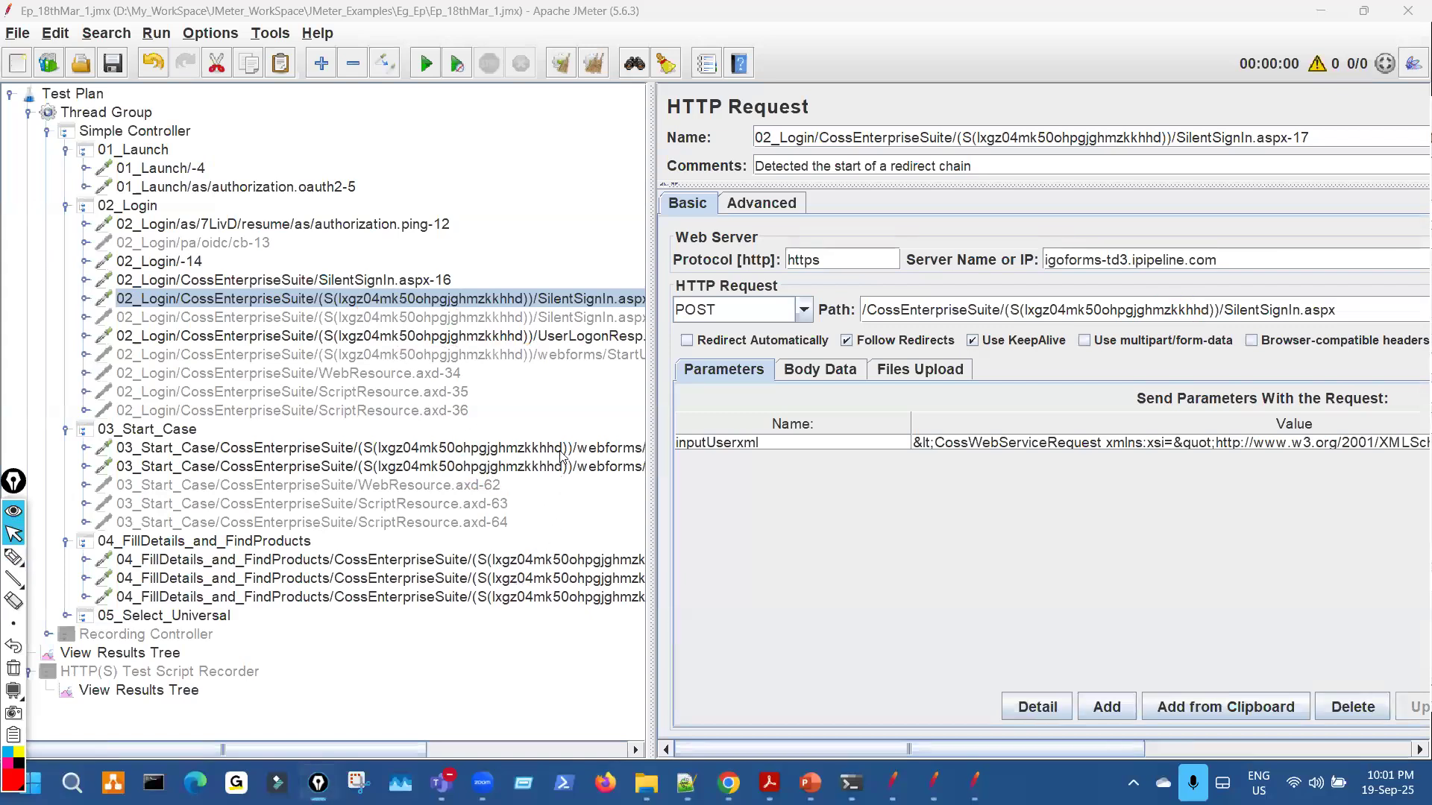
Check the session ID in the UserLogonResp, 03_Start_Case and 04_FillDetails_and_FindProducts request paths, and narrow the tree again.
click(561, 342)
click(582, 468)
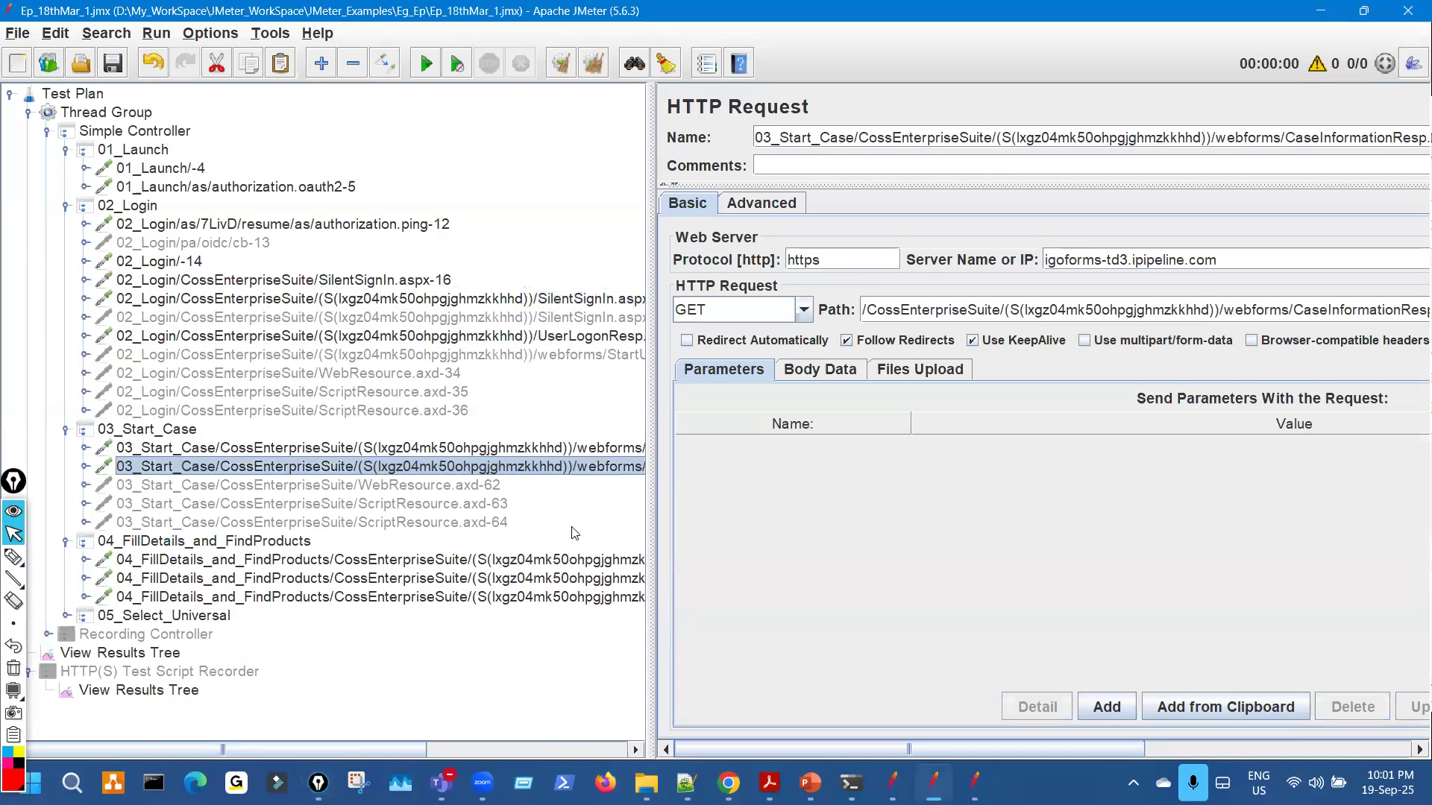
click(557, 560)
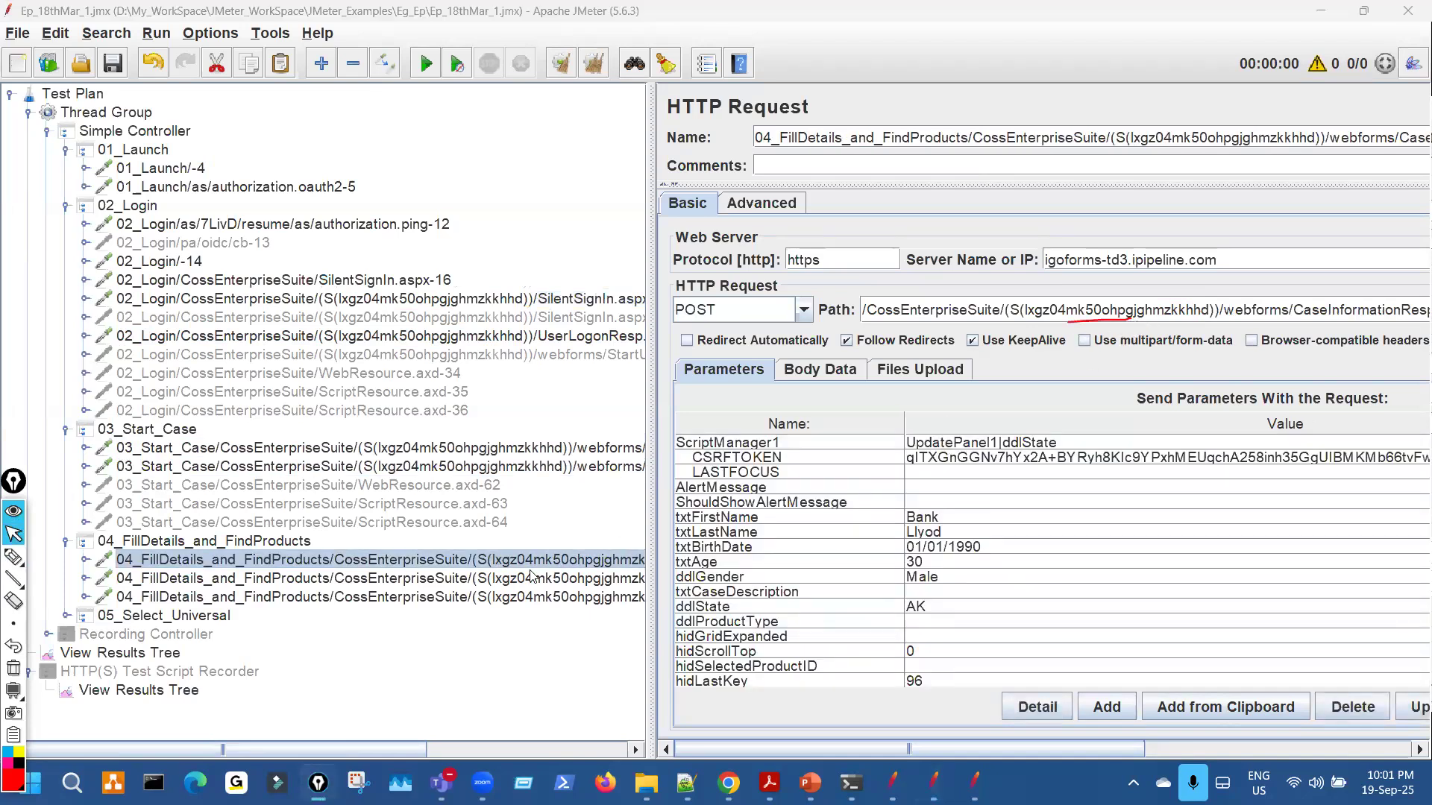
click(534, 598)
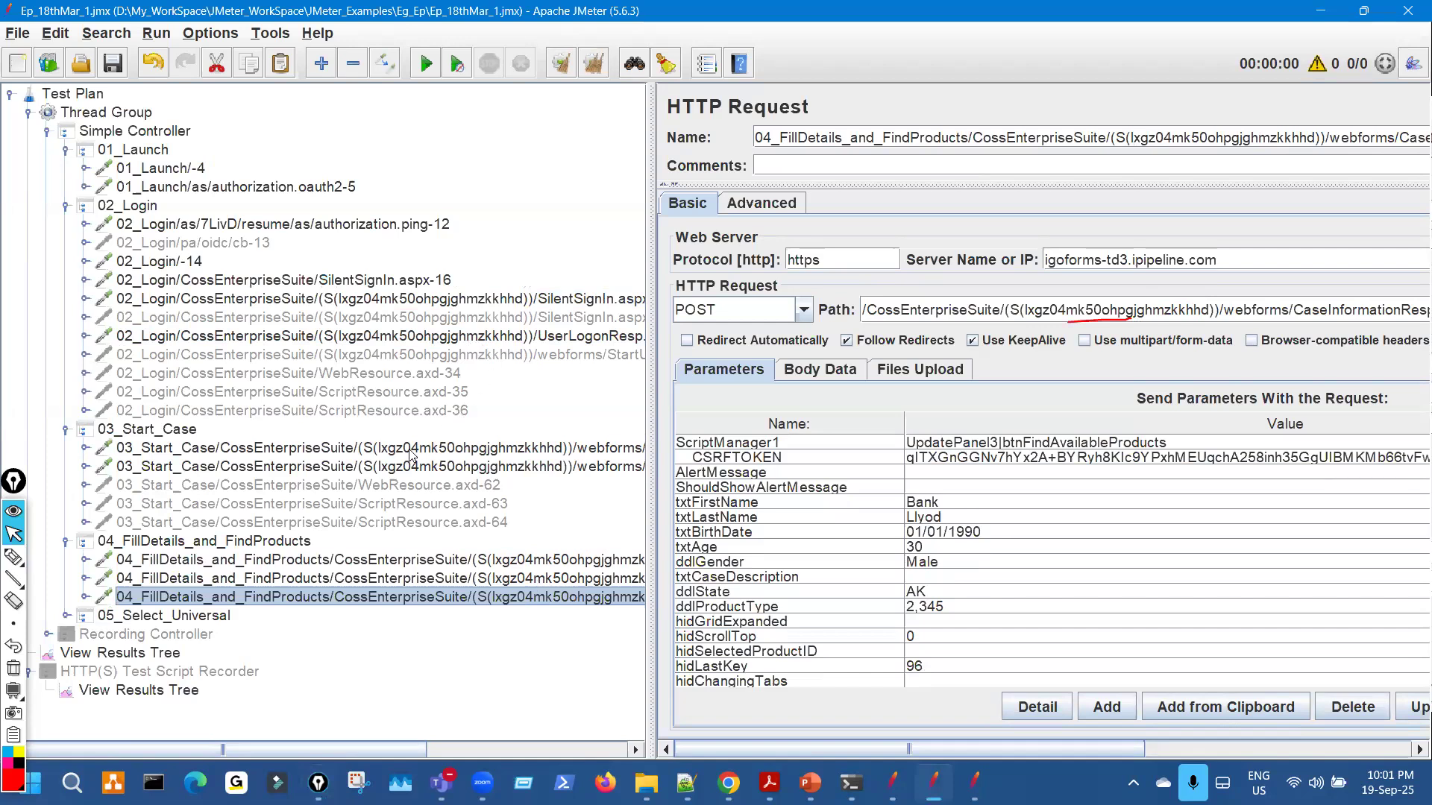
click(532, 442)
drag(652, 322, 460, 477)
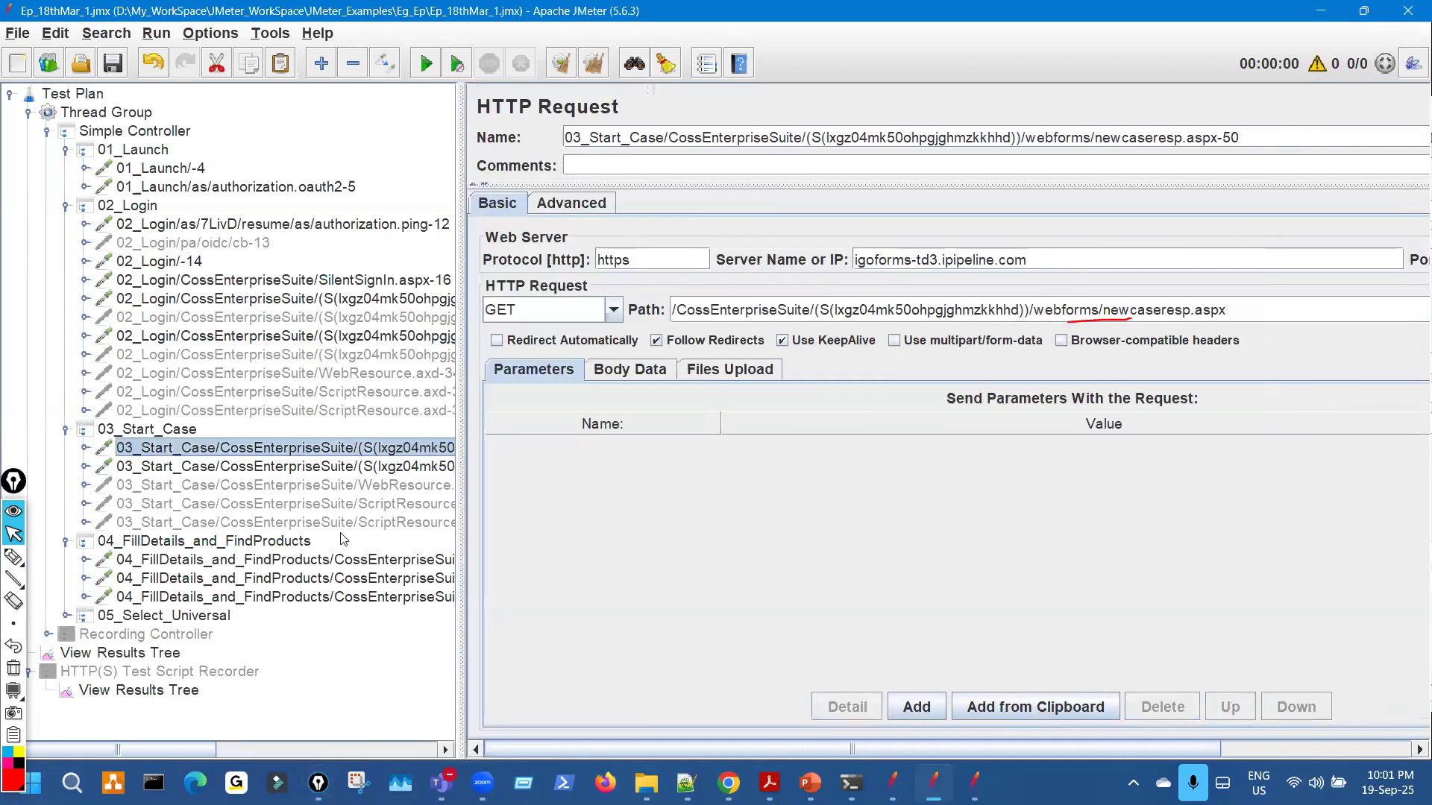
Open the 04_FillDetails_and_FindProducts CaseInformationResp.aspx-89 request, tick its CSRFTOKEN value with the pen, and clear the marks.
key(ctrl+shift+3)
drag(602, 452, 650, 419)
key(ctrl+shift+7)
key(ctrl+shift+1)
key(ctrl+shift+3)
drag(691, 467, 778, 427)
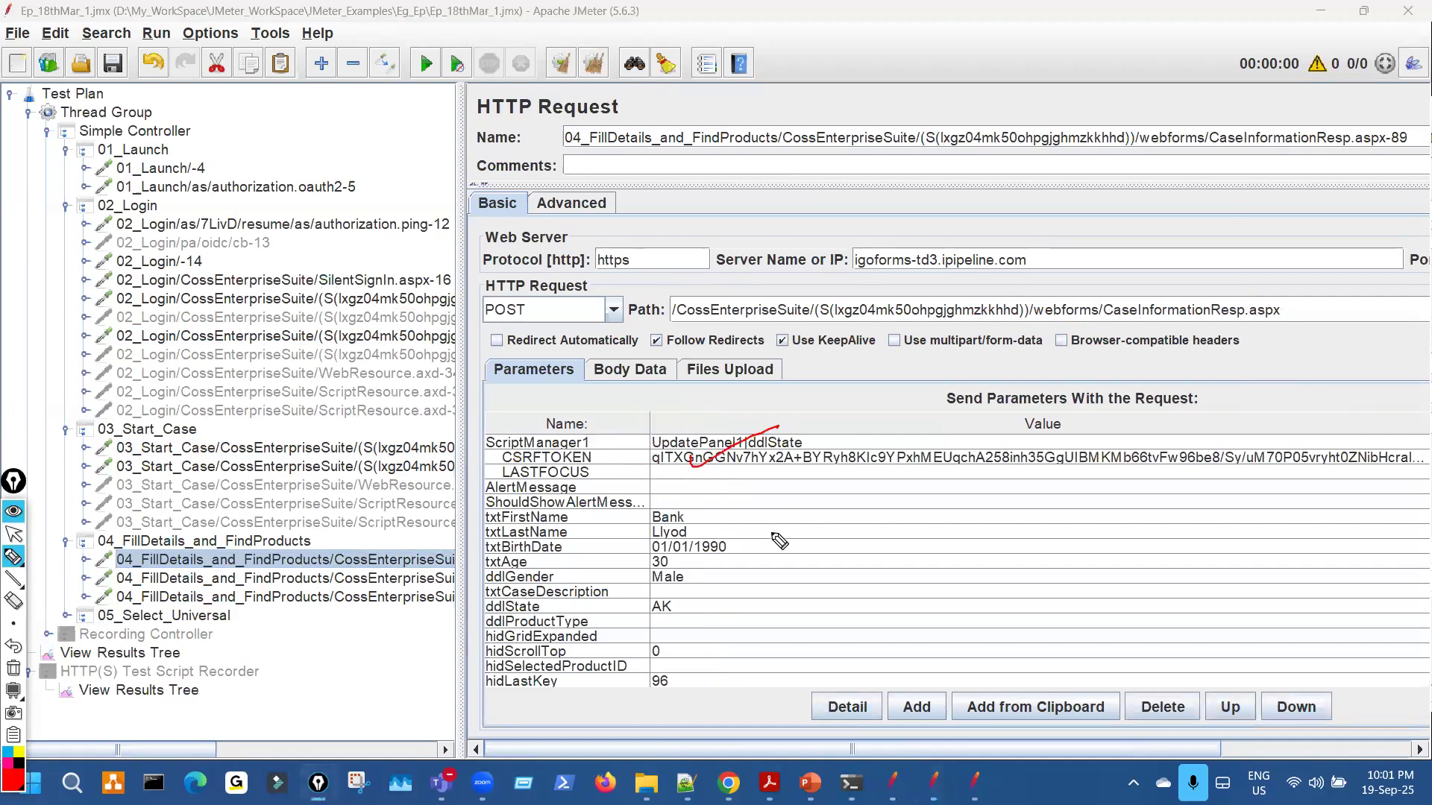
key(ctrl+shift+7)
key(ctrl+shift+1)
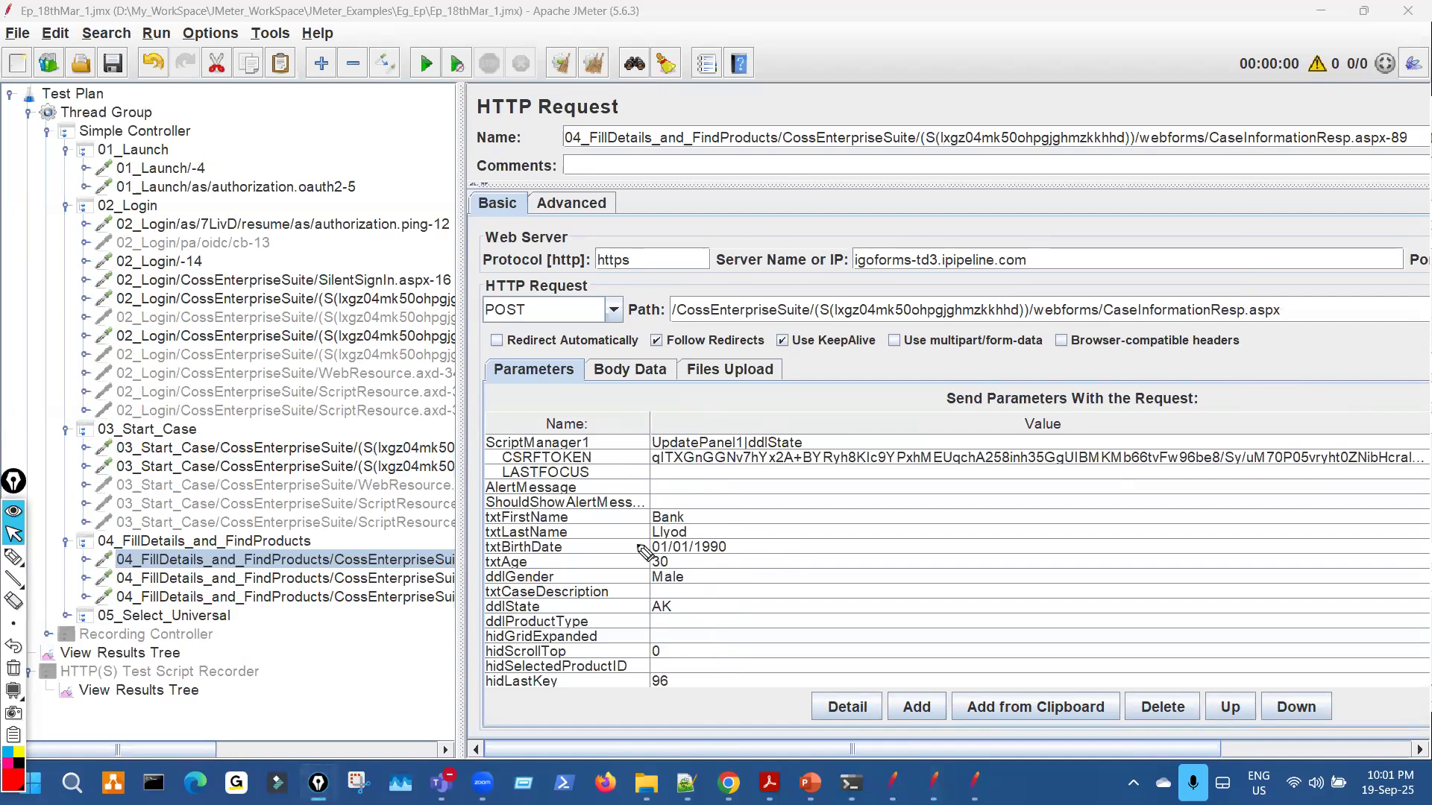
Mark the EVENTVALIDATION and VIEWSTATE parameters of CaseInformationResp.aspx-89, point back to the 03_Start_Case requests, and clear the annotations.
scroll(643, 552, down, 5)
scroll(775, 573, down, 2)
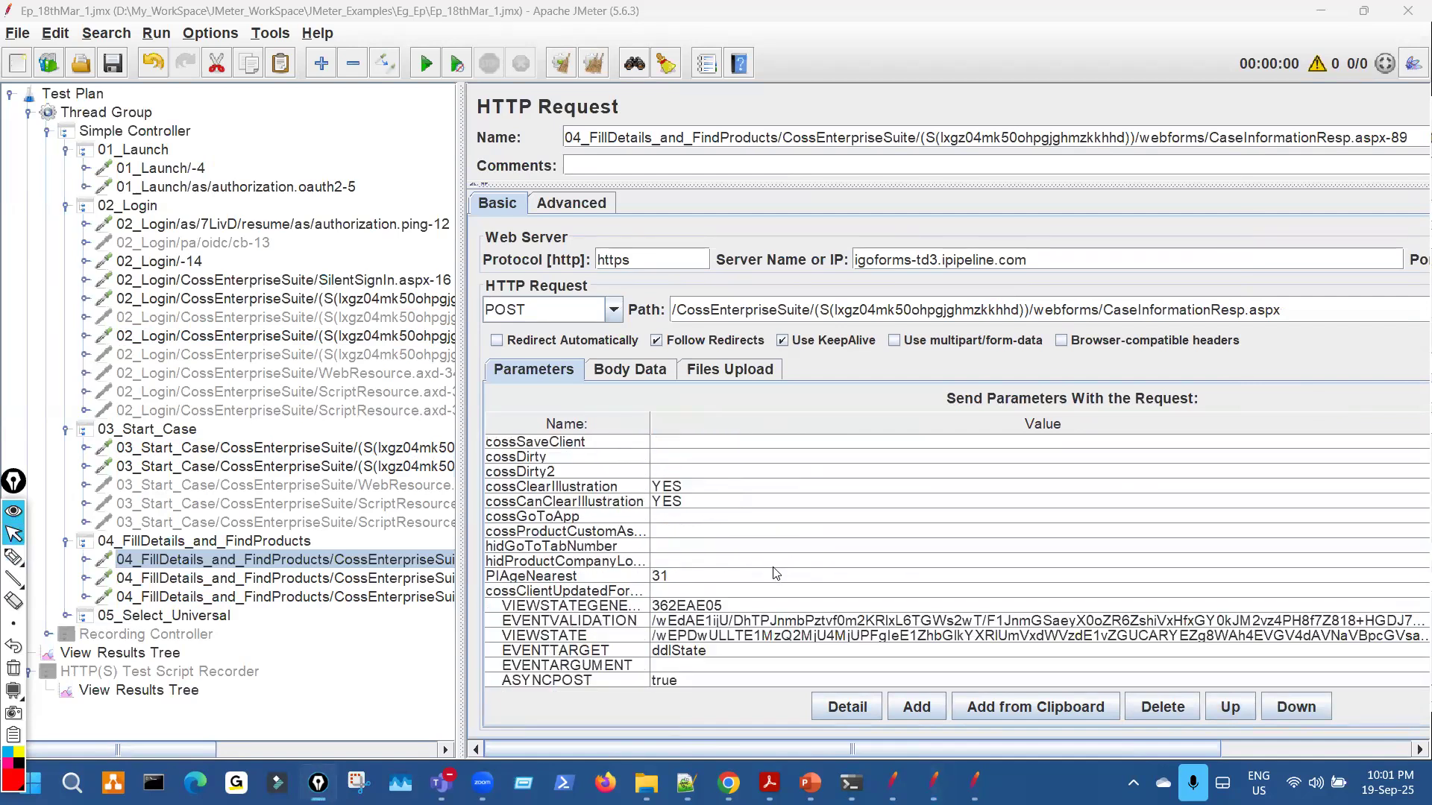
key(ctrl+shift+2)
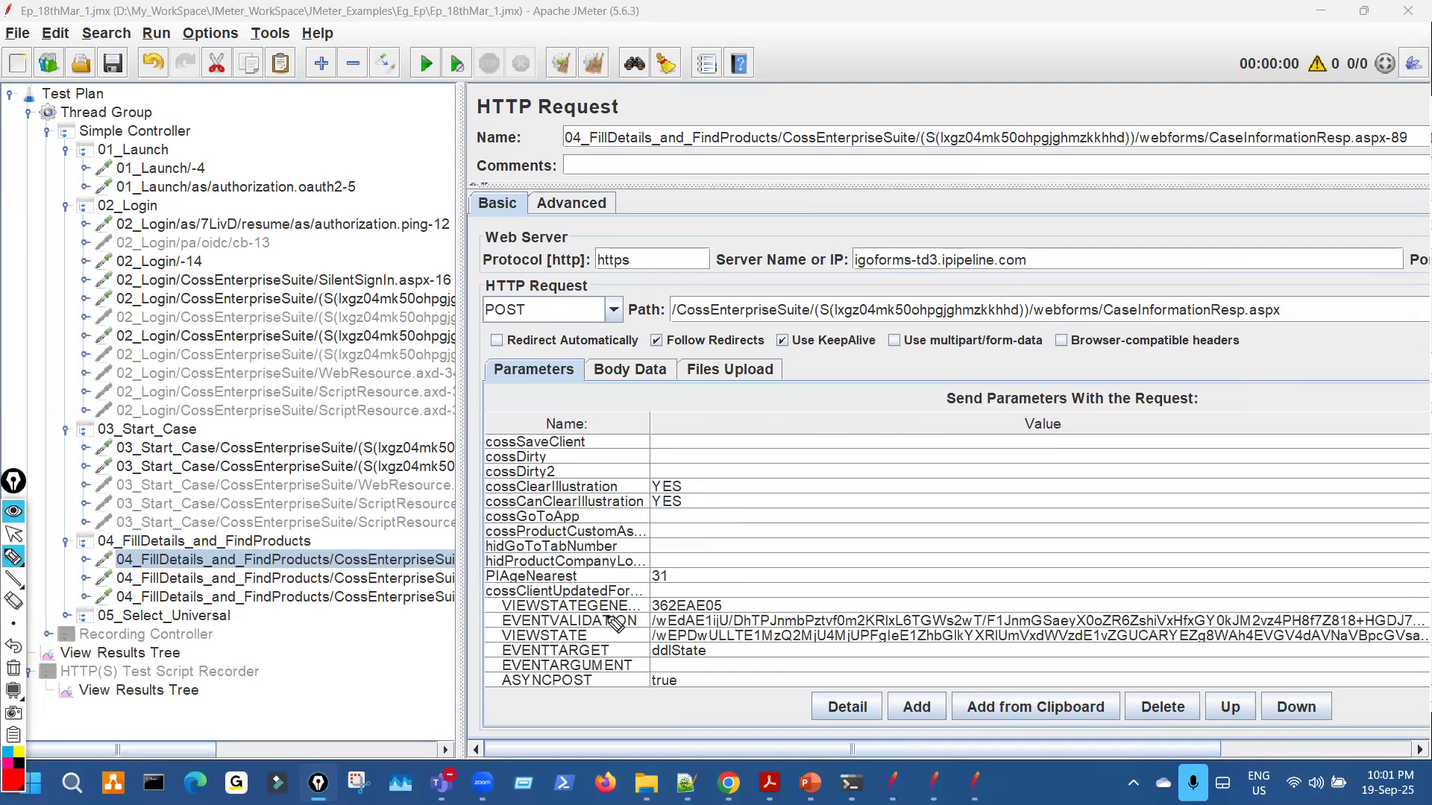
mouse_move(608, 618)
mouse_down()
mouse_move(659, 636)
mouse_move(680, 613)
mouse_move(709, 638)
mouse_move(692, 615)
mouse_up()
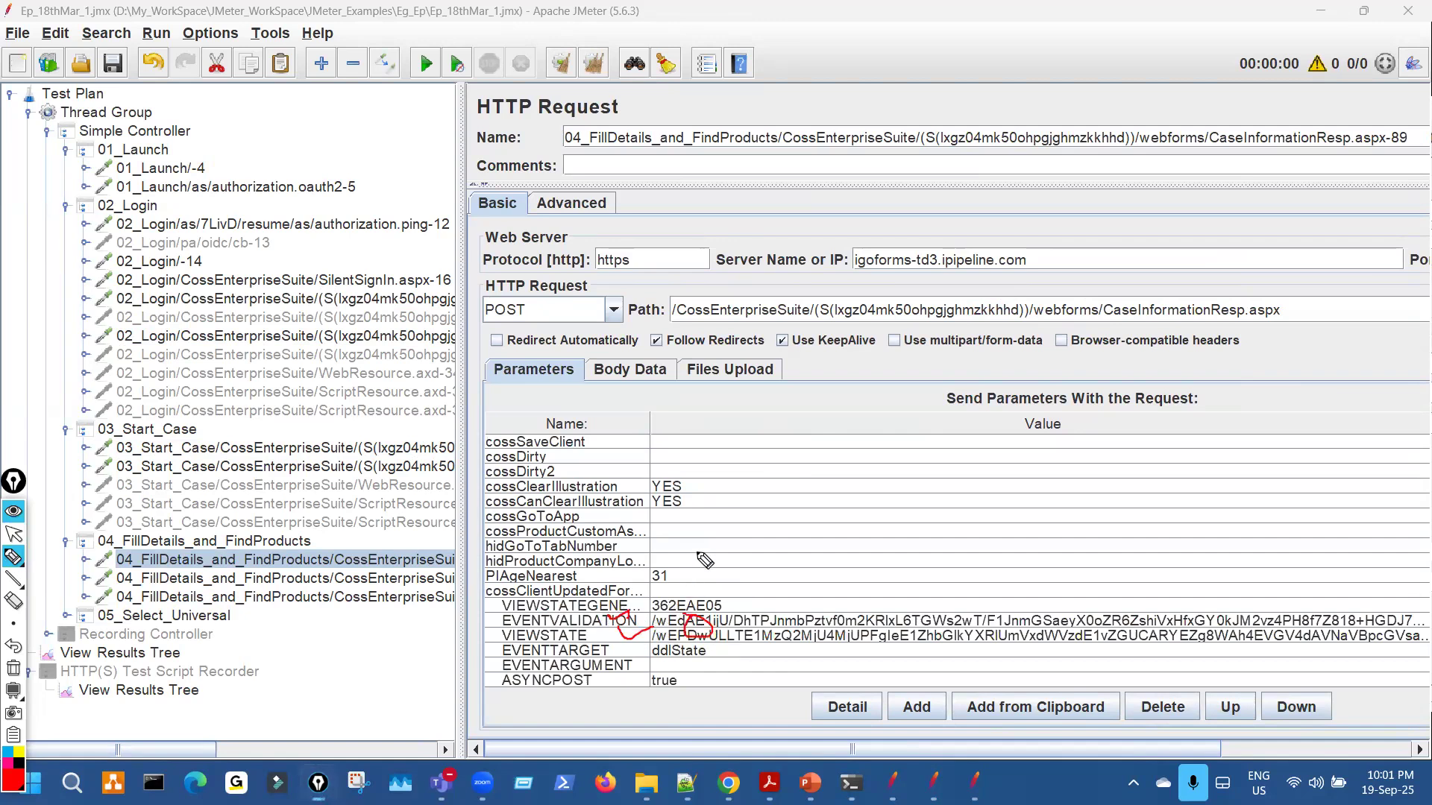
drag(397, 563, 396, 501)
drag(484, 431, 426, 458)
drag(753, 650, 909, 632)
mouse_move(989, 609)
mouse_down()
mouse_move(1064, 609)
mouse_move(1034, 636)
mouse_move(1039, 594)
mouse_up()
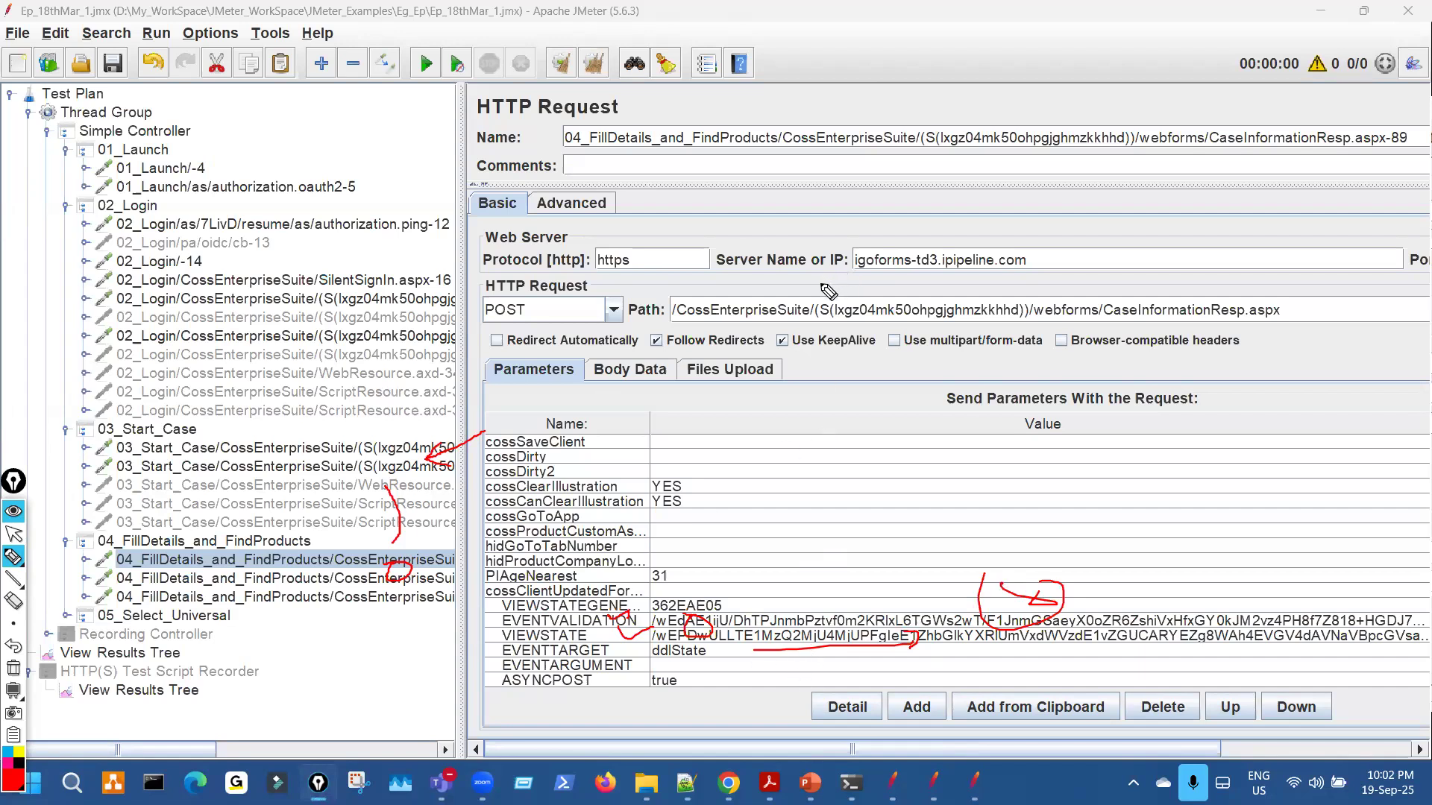
key(ctrl+shift+7)
key(ctrl+shift+2)
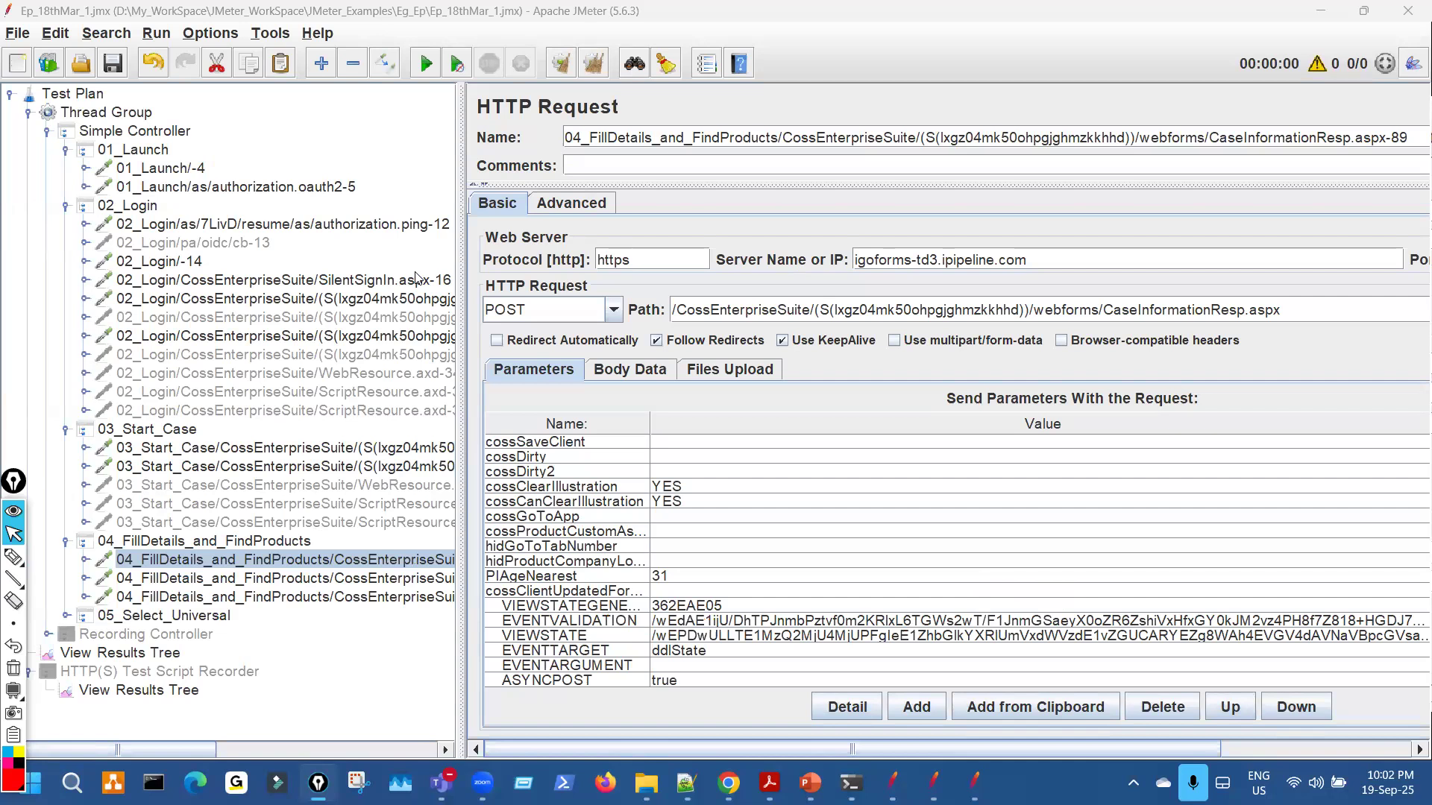
Open the 01_Launch authorization.oauth2-5 request, mark its state and nonce values, point back to 01_Launch/-4, and clear the marks.
click(339, 187)
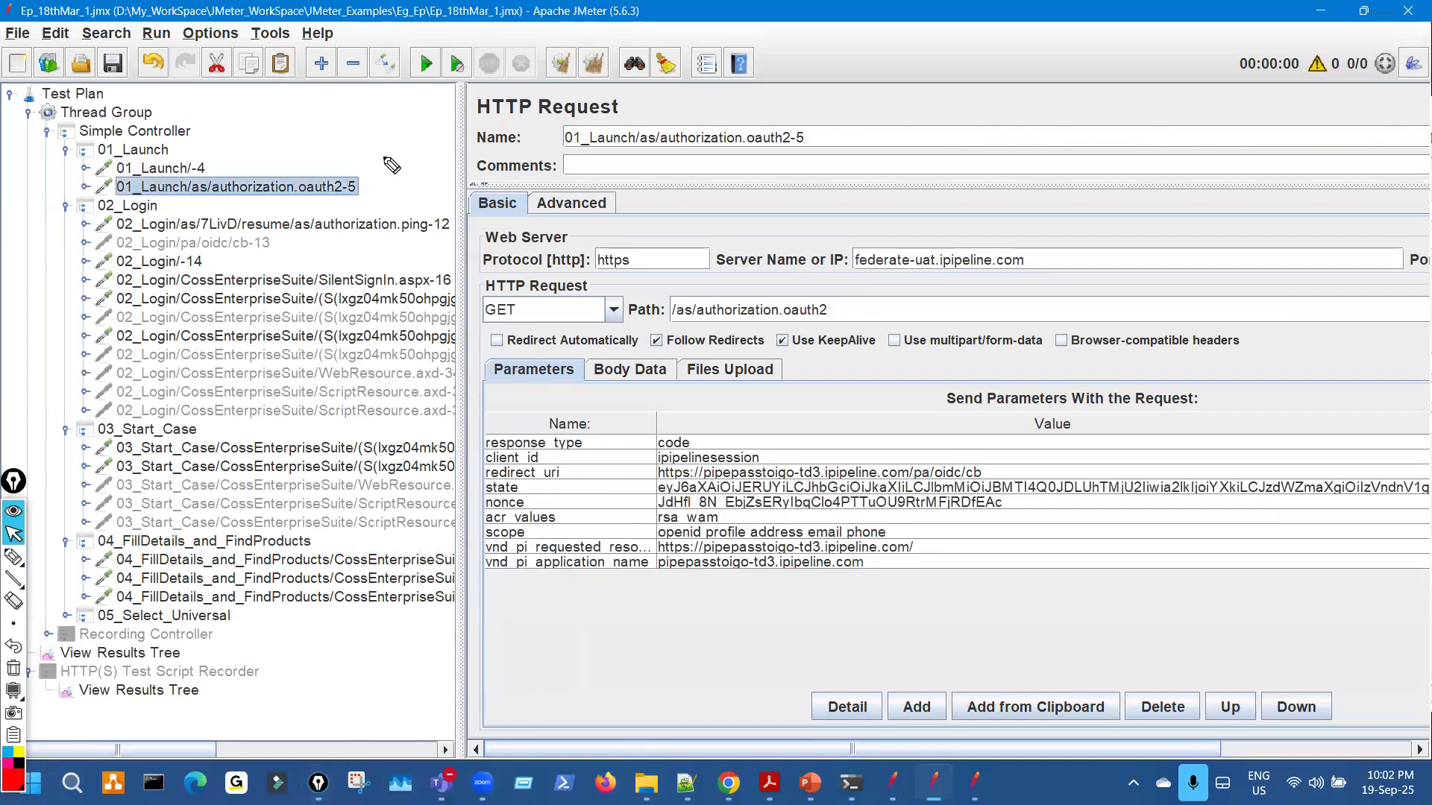
key(ctrl+shift+1)
drag(383, 112, 386, 155)
drag(671, 481, 666, 522)
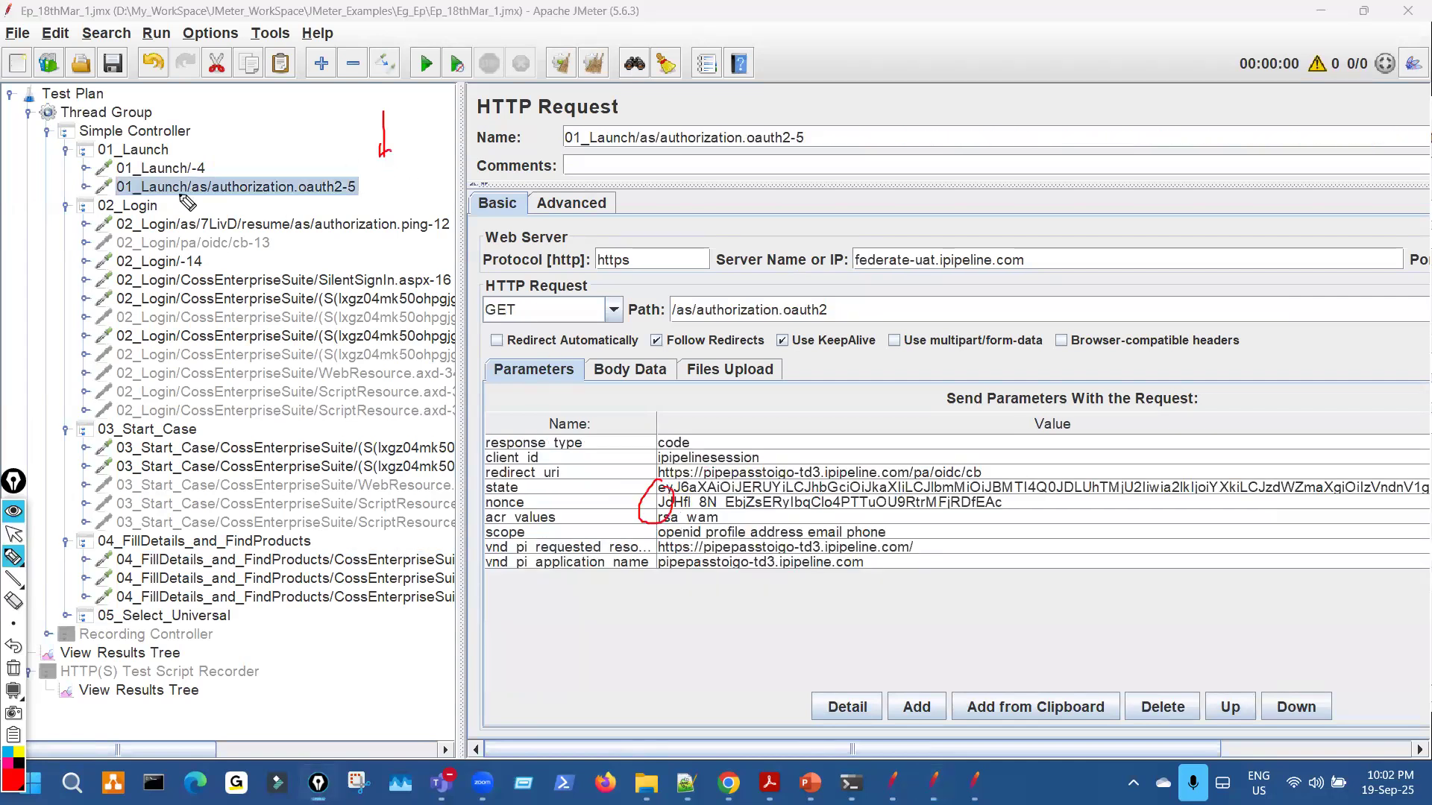
drag(200, 156, 215, 172)
mouse_move(659, 479)
mouse_down()
mouse_move(705, 495)
mouse_move(746, 481)
mouse_move(738, 504)
mouse_move(744, 481)
mouse_up()
drag(746, 498, 752, 515)
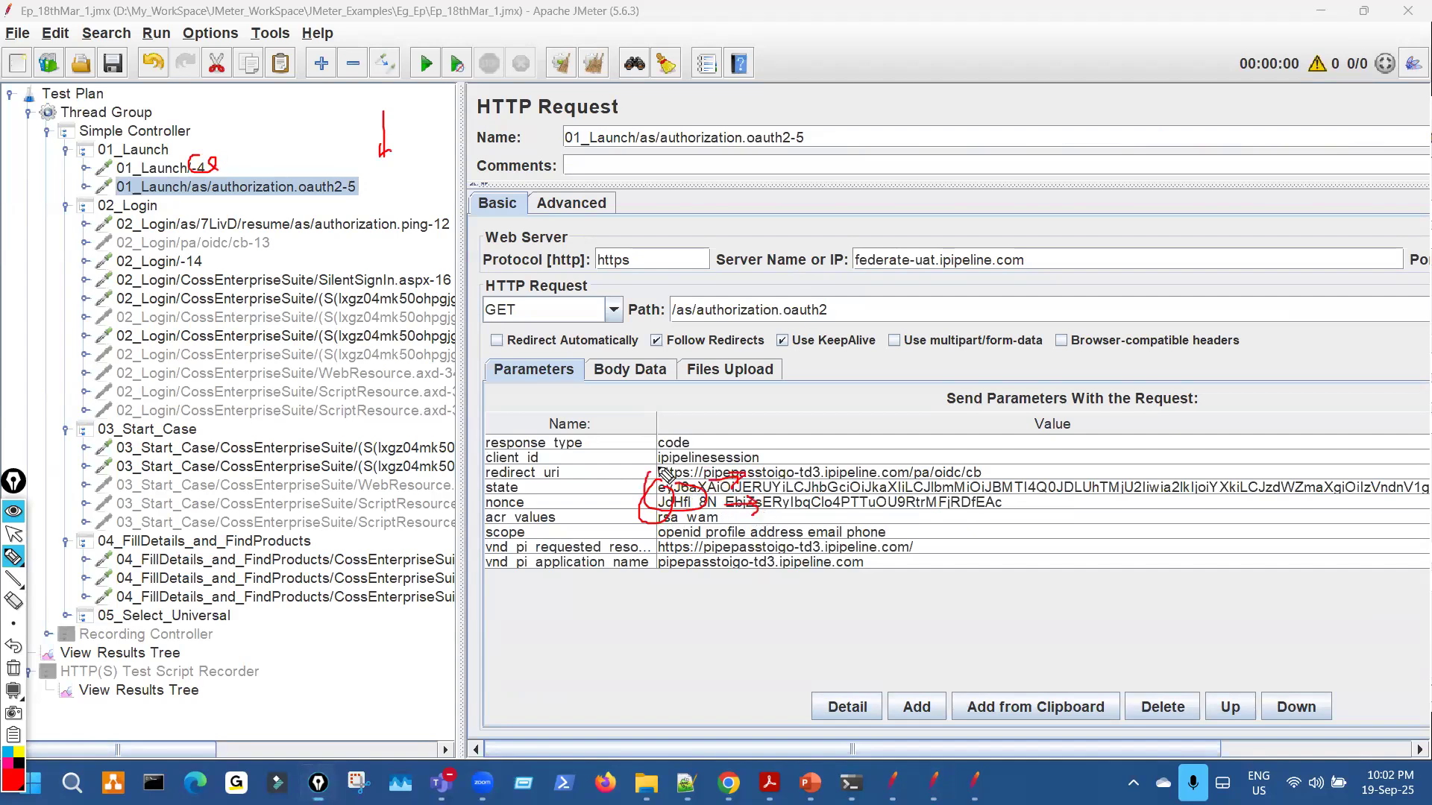
key(ctrl+shift+7)
drag(371, 172, 336, 183)
key(ctrl+shift+7)
key(ctrl+shift+2)
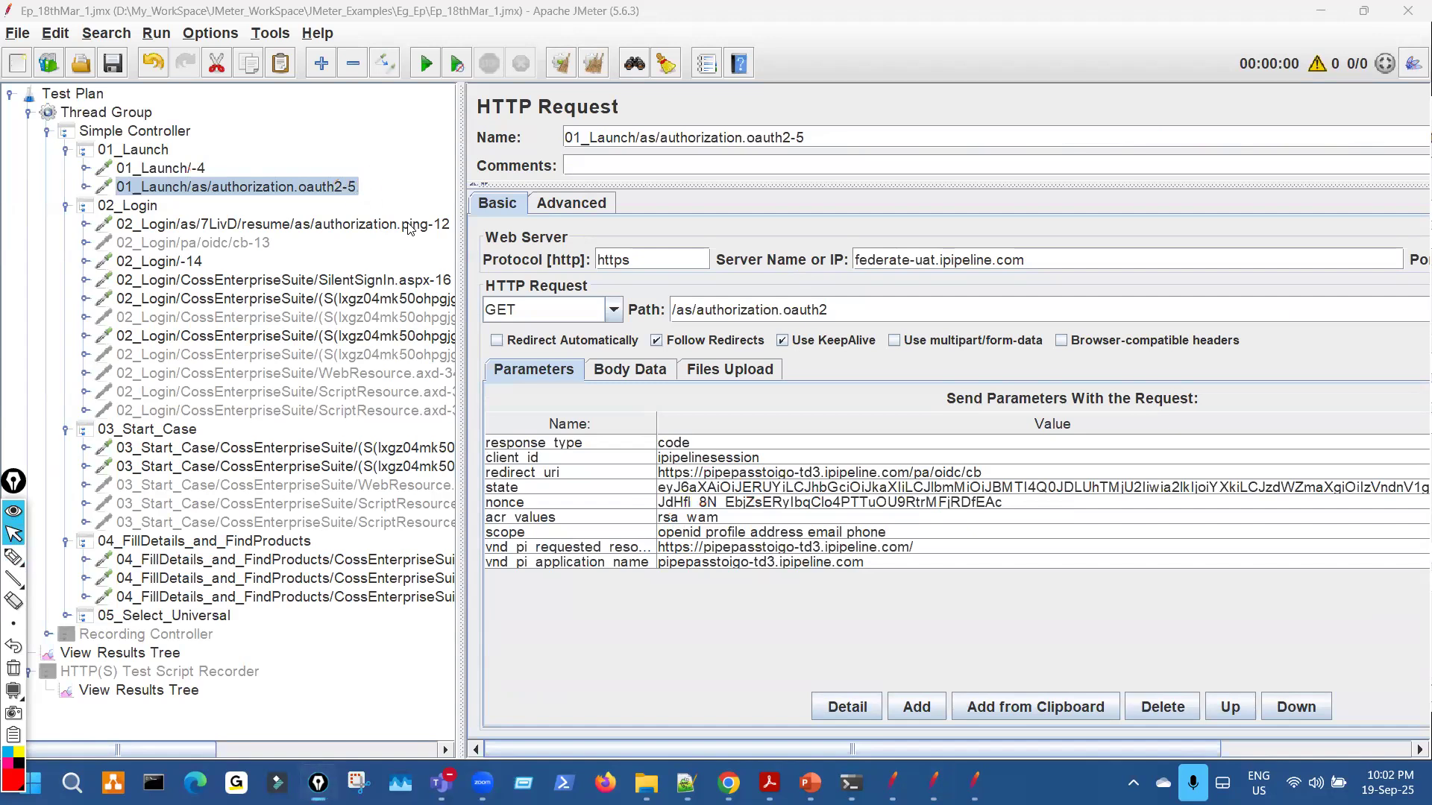
Open the 02_Login authorization.ping-12 request, circle 7LivD in its path, mark the preceding oauth2-5 request, and clear the marks.
click(328, 224)
key(ctrl+shift+3)
drag(716, 297, 733, 302)
drag(316, 186, 299, 192)
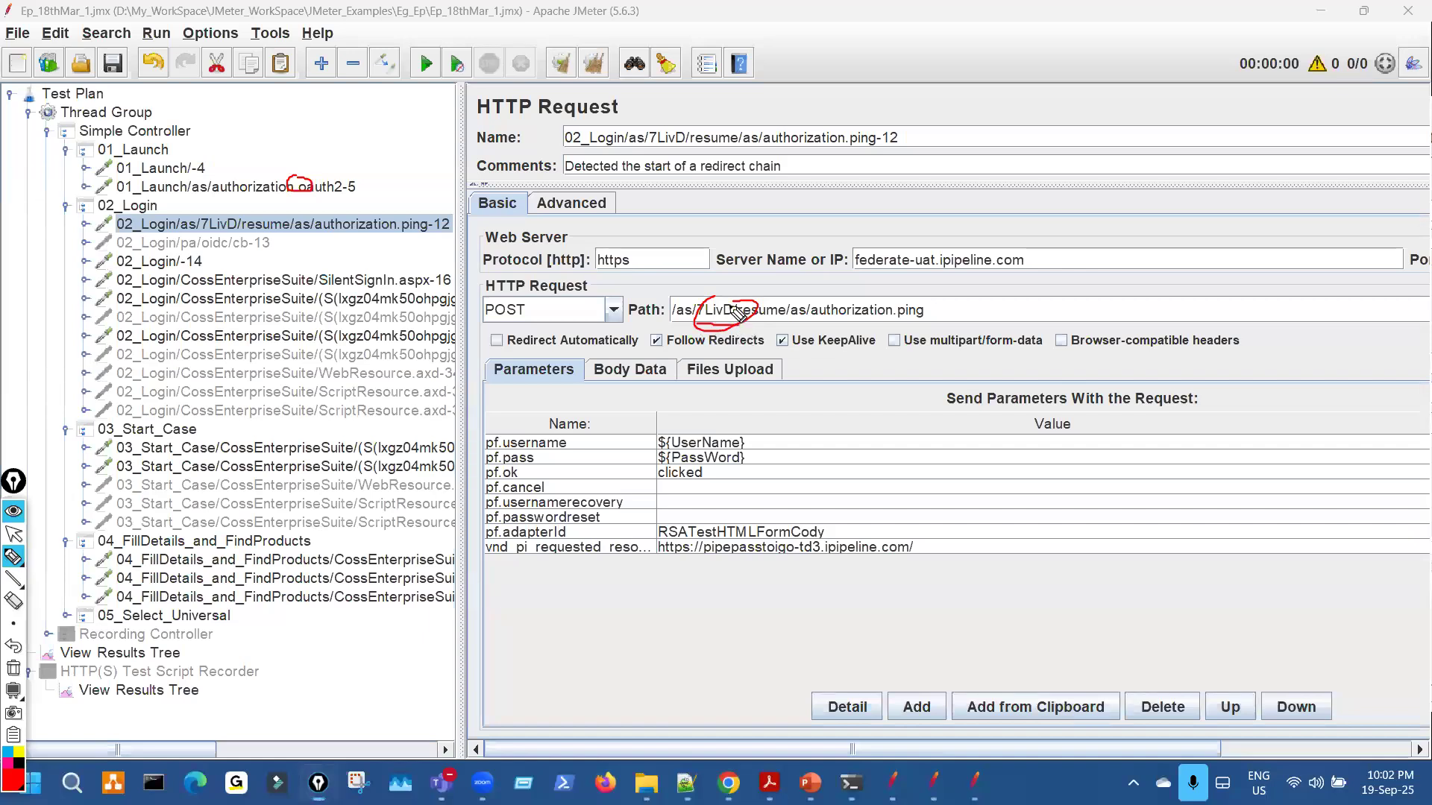
drag(734, 304, 671, 331)
key(ctrl+shift+7)
key(ctrl+shift+2)
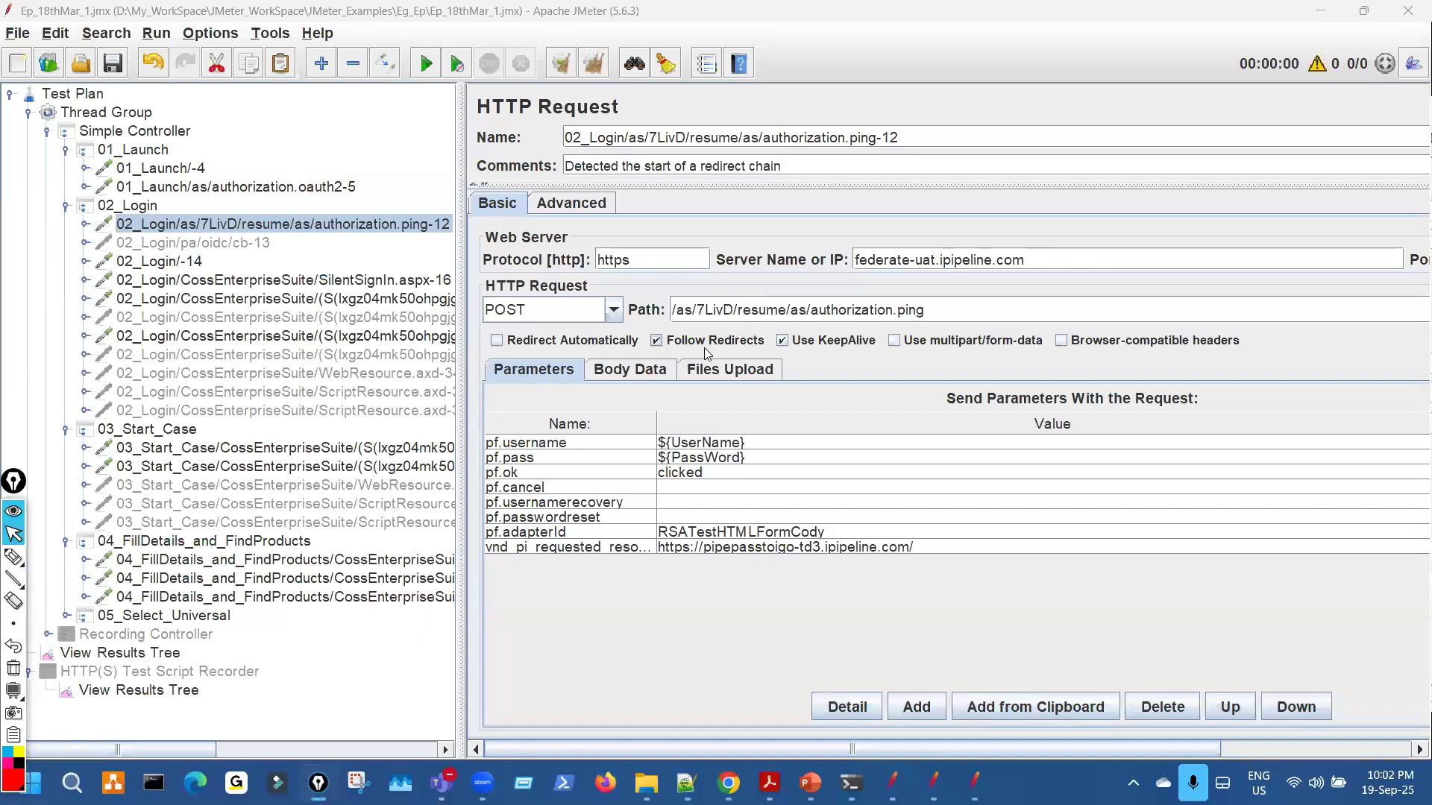
Open the 02_Login SilentSignIn.aspx-17 request, circle the session ID in its path, and draw arrows to authorization.ping-12 and 02_Login/-14.
click(387, 299)
key(ctrl+shift+3)
mouse_move(918, 299)
mouse_down()
mouse_move(882, 333)
mouse_move(929, 303)
mouse_up()
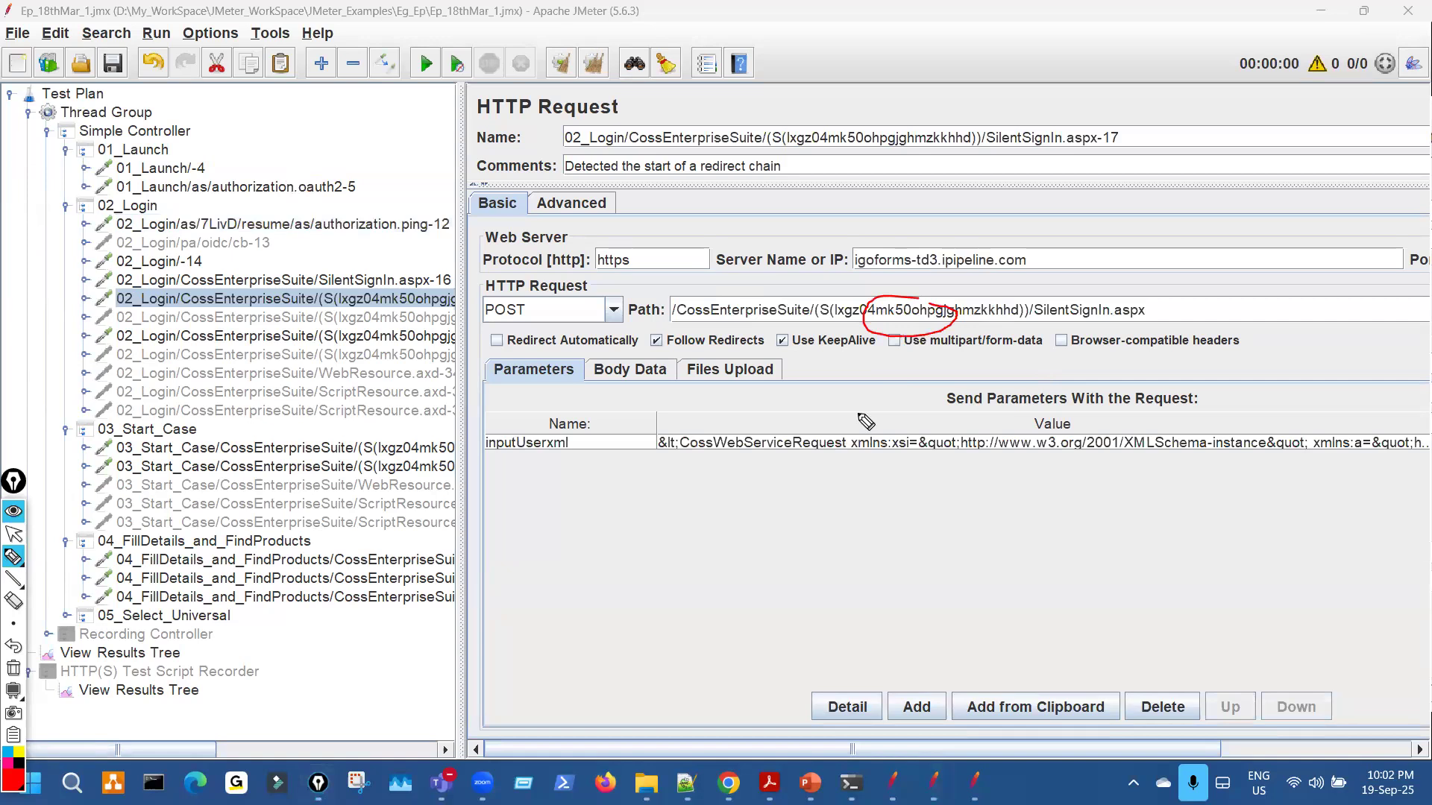
drag(498, 202, 447, 221)
drag(242, 239, 211, 235)
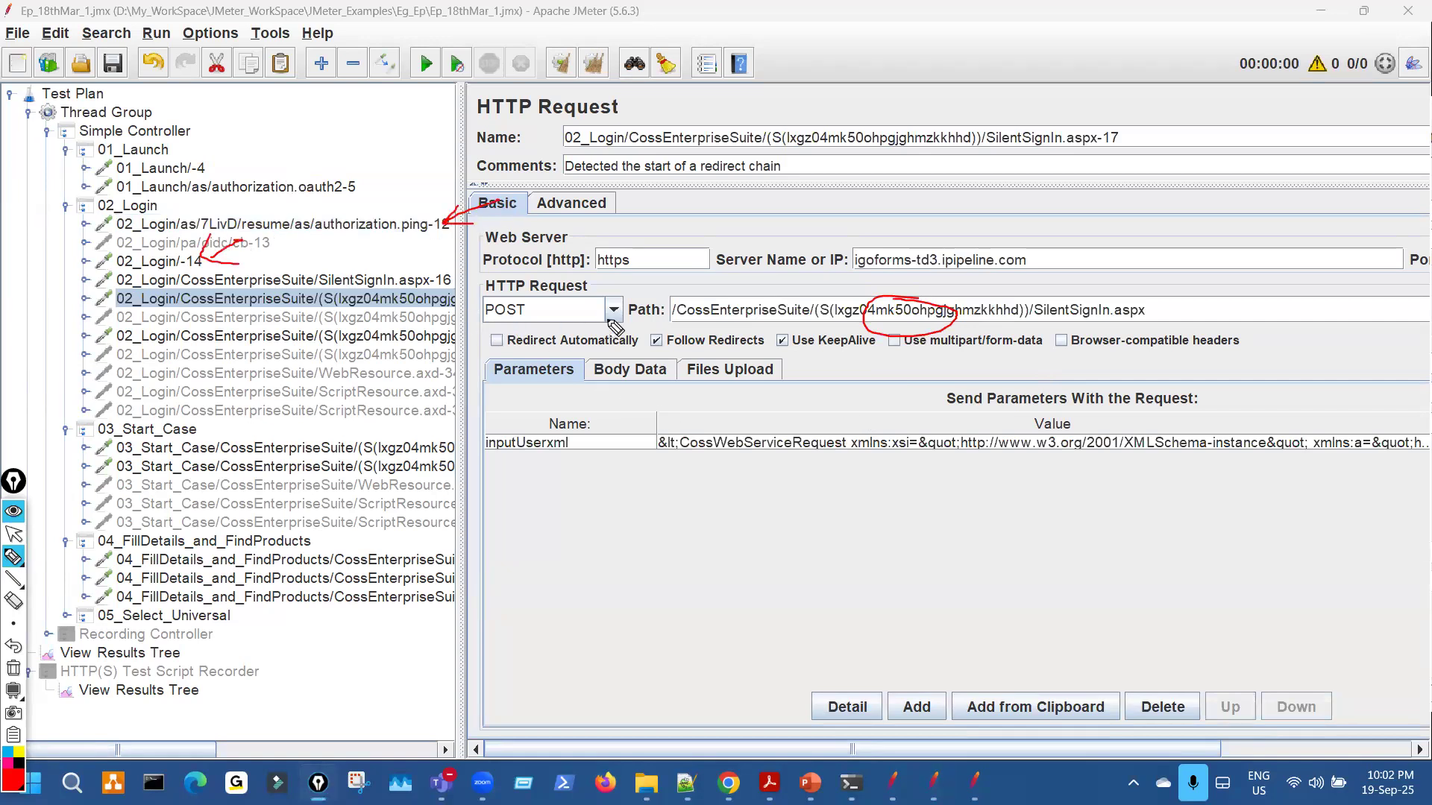
Copy the session ID from the SilentSignIn.aspx-17 path, search for it in the recorder's View Results Tree, and widen the sampler list.
key(ctrl+shift+1)
double_click(903, 310)
key(ctrl+c)
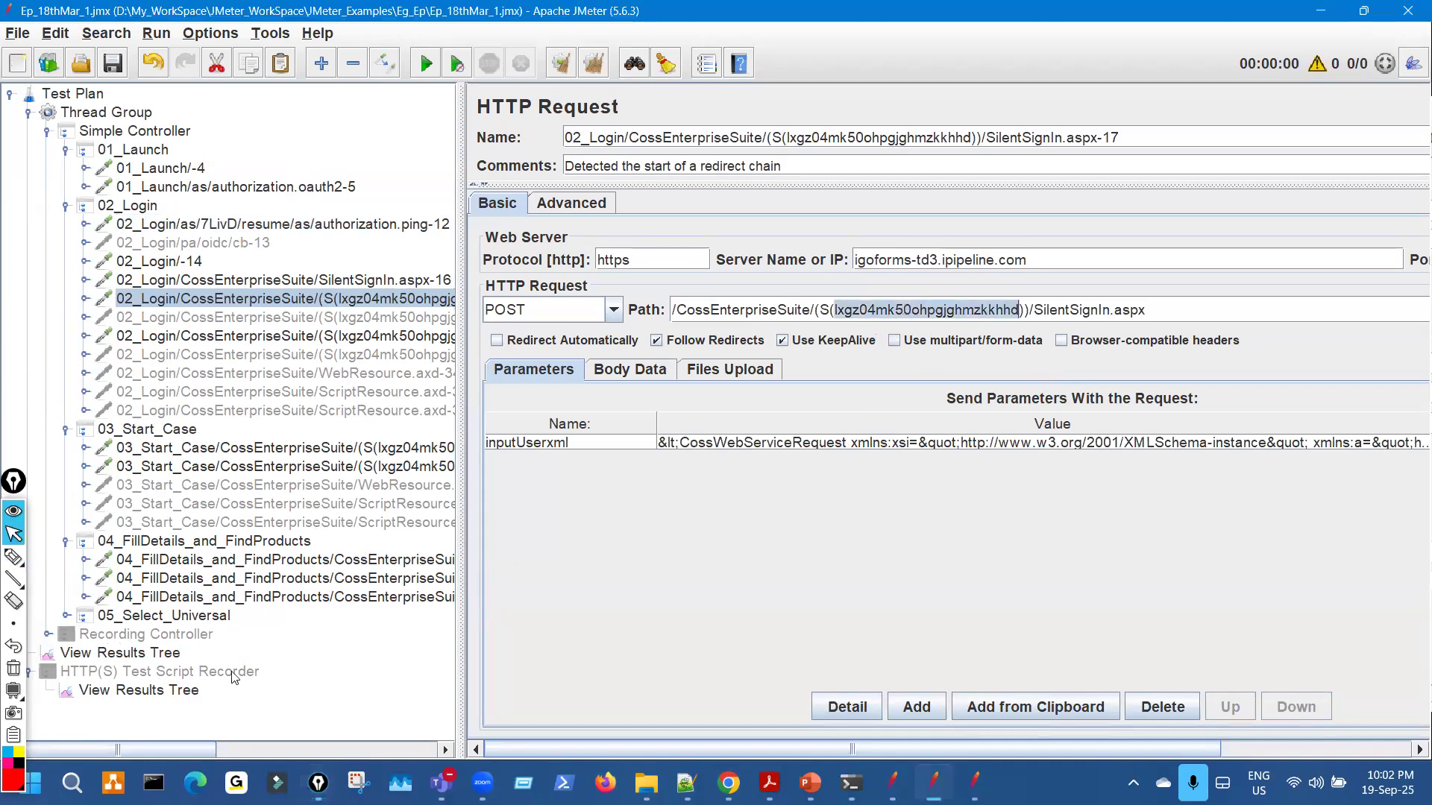
click(138, 690)
click(619, 266)
key(ctrl+v)
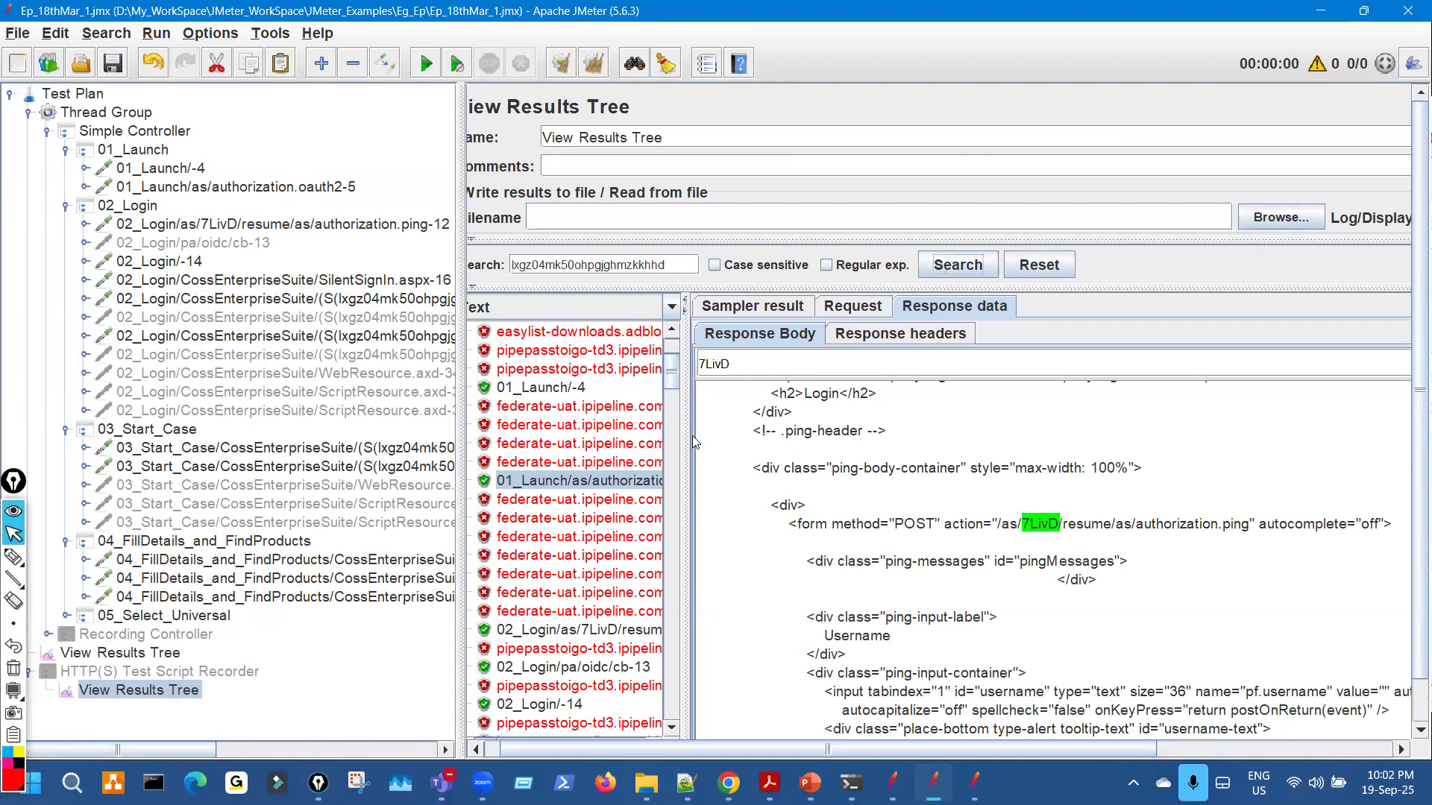
drag(693, 447, 790, 462)
scroll(672, 578, down, 5)
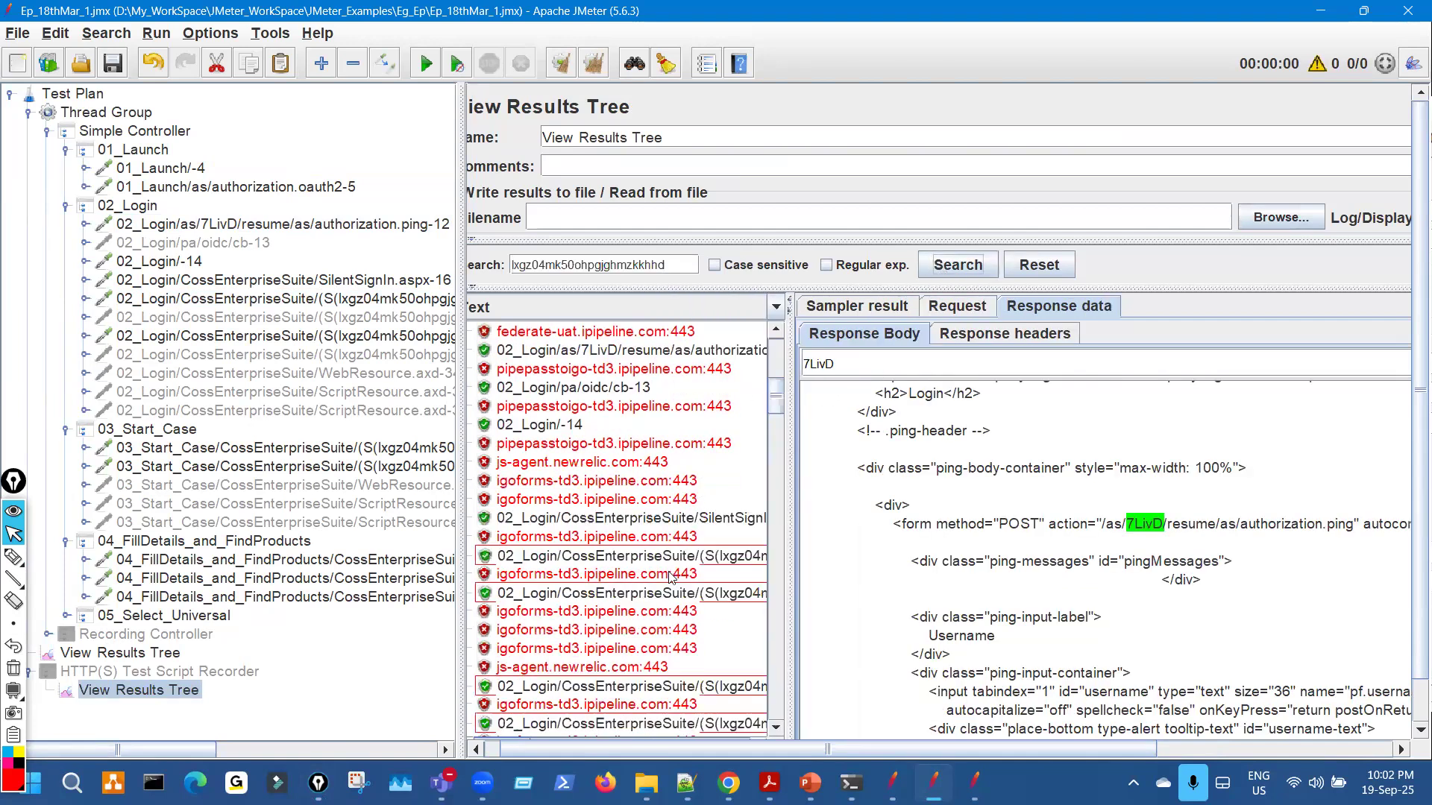
Check the recorded response bodies of the first matching 02_Login sample, SilentSignIn.aspx-16, authorization.ping-12 and 02_Login/-14.
click(720, 545)
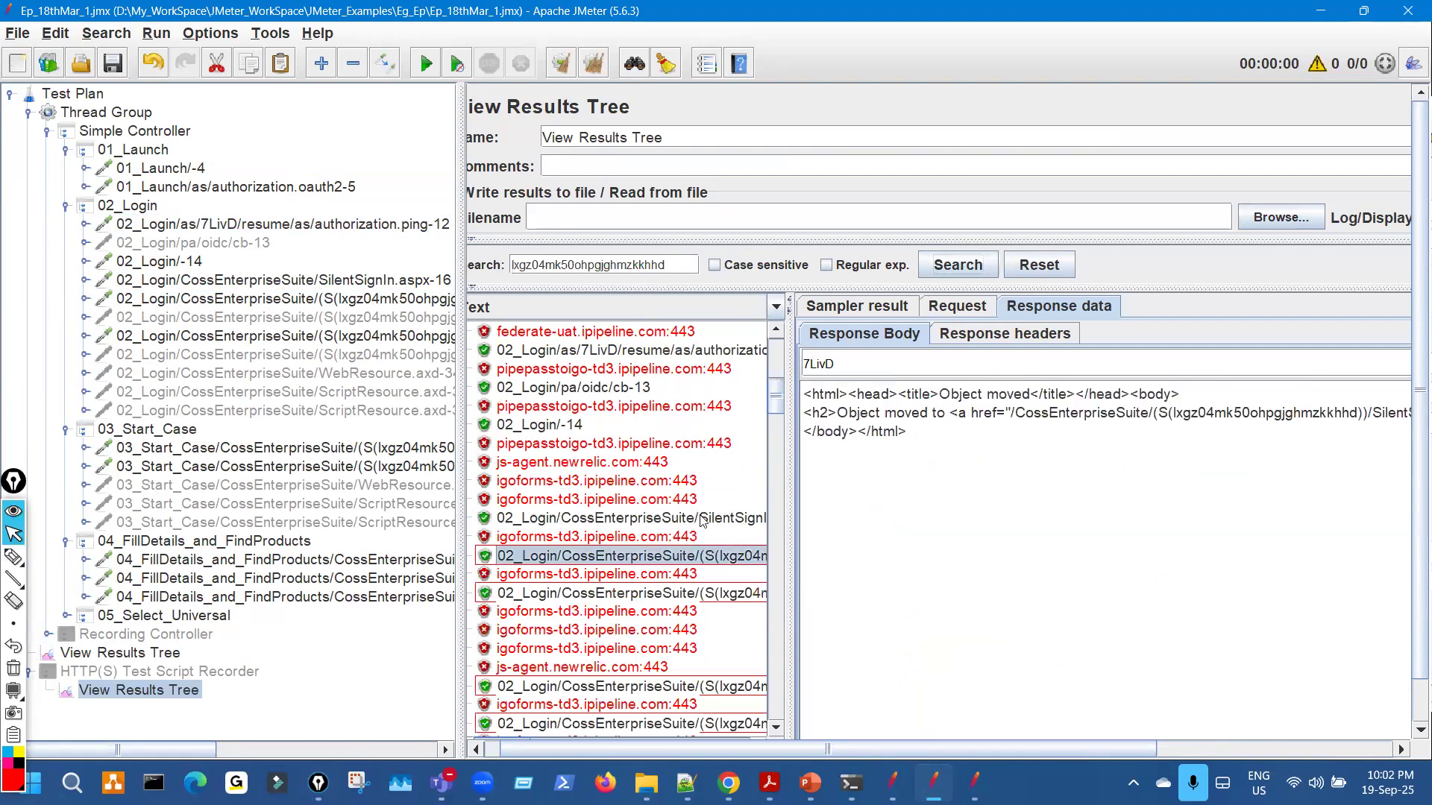
click(720, 517)
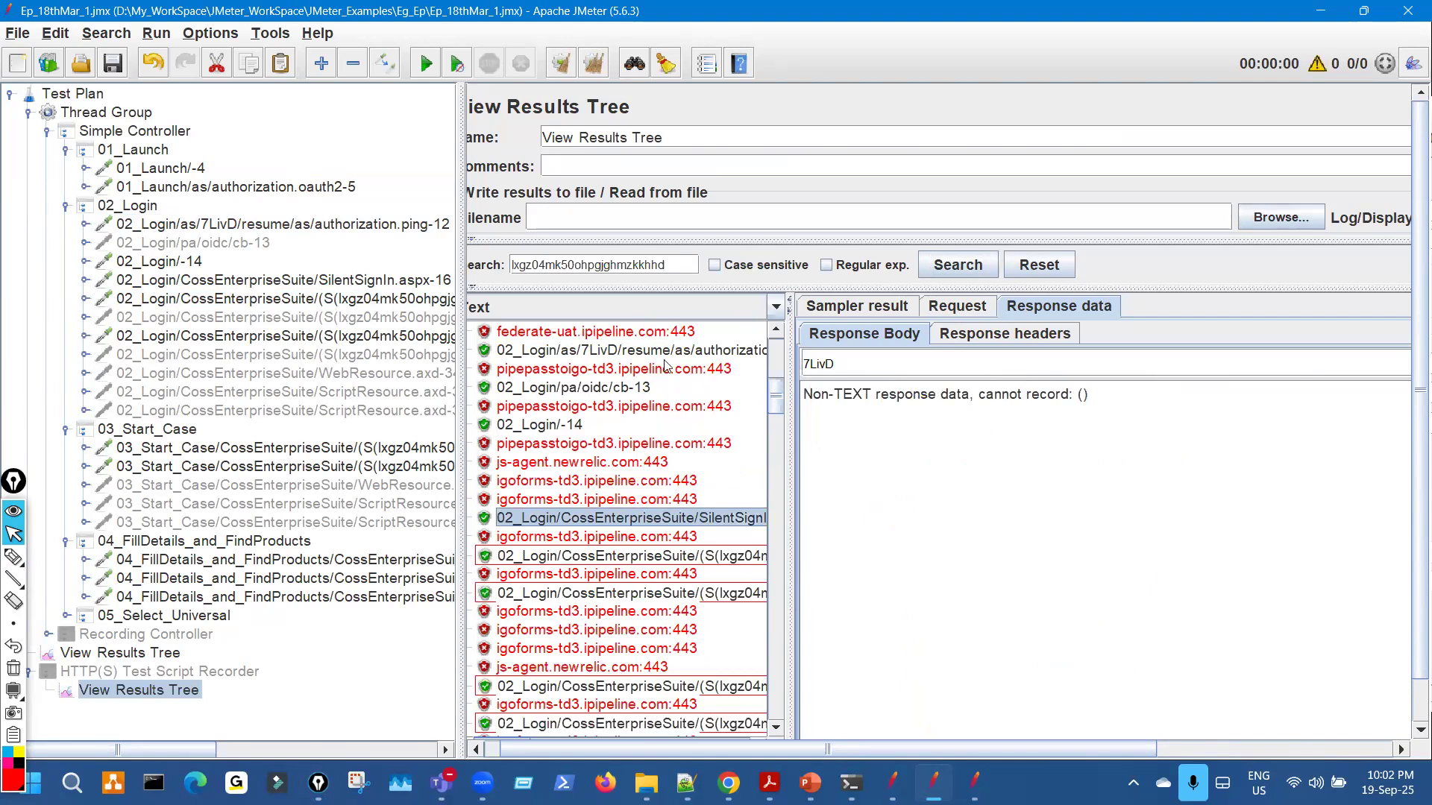
click(688, 358)
scroll(563, 487, up, 1)
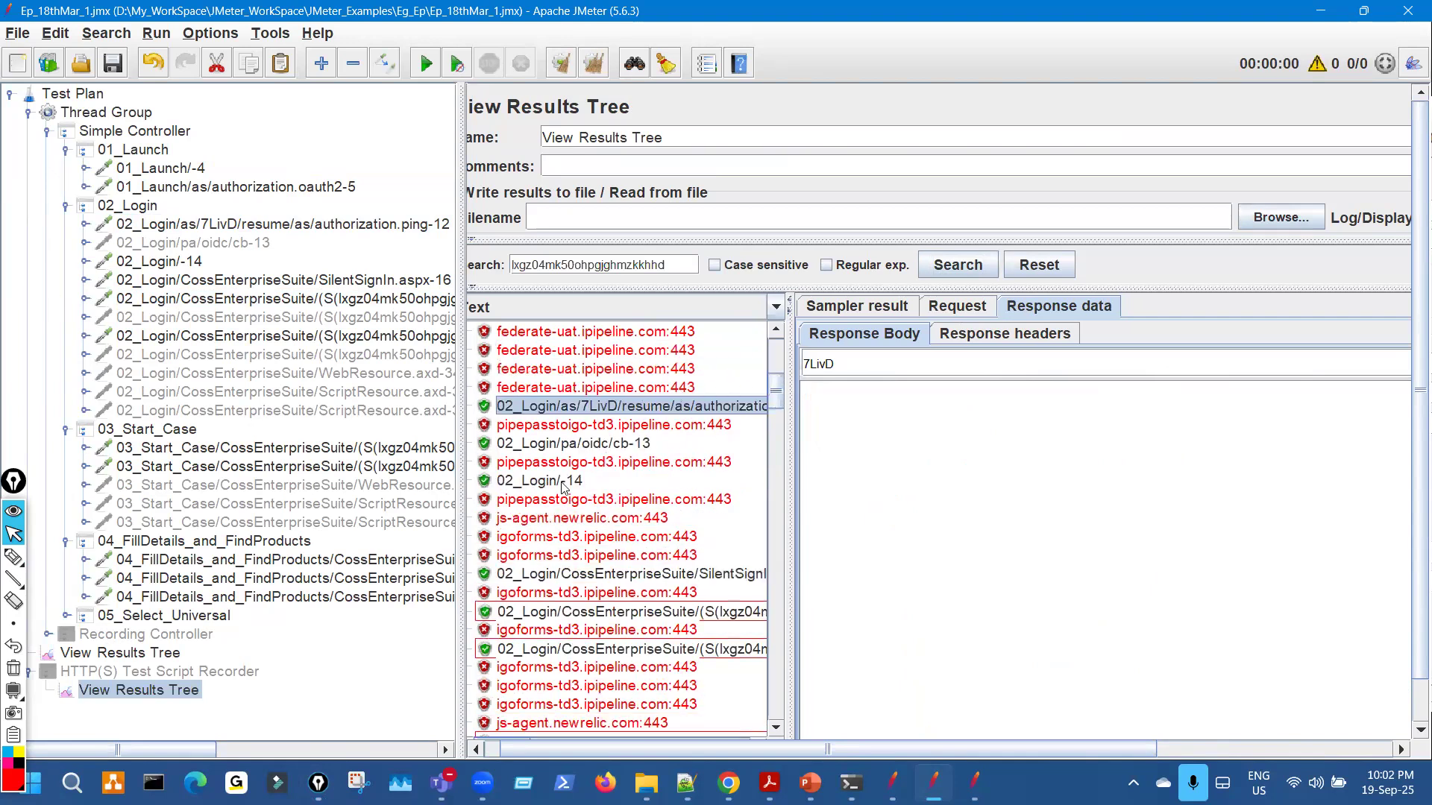
click(576, 482)
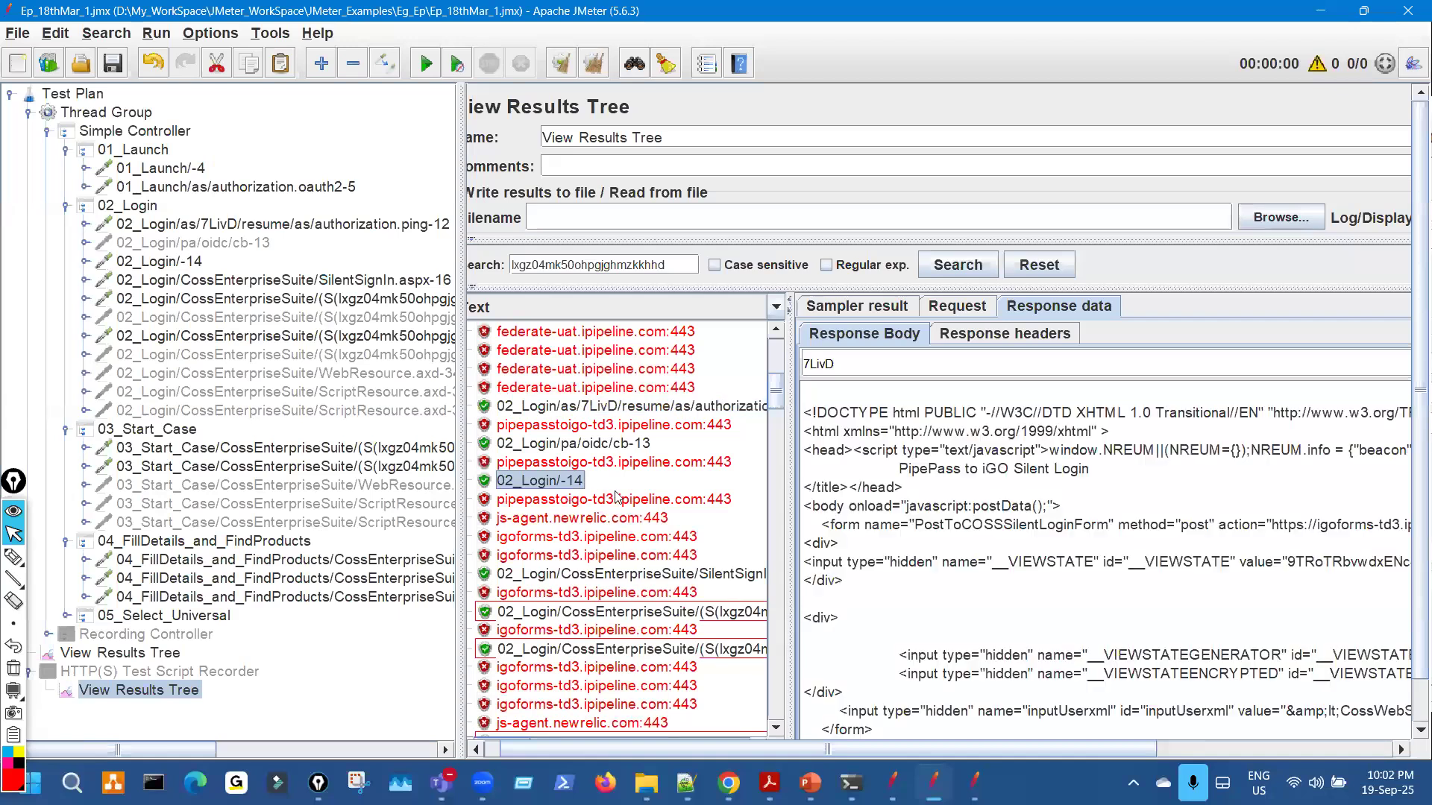
Search the 02_Login/-14 response body for the copied session ID.
drag(847, 365, 731, 370)
key(ctrl+v)
drag(932, 752, 1160, 745)
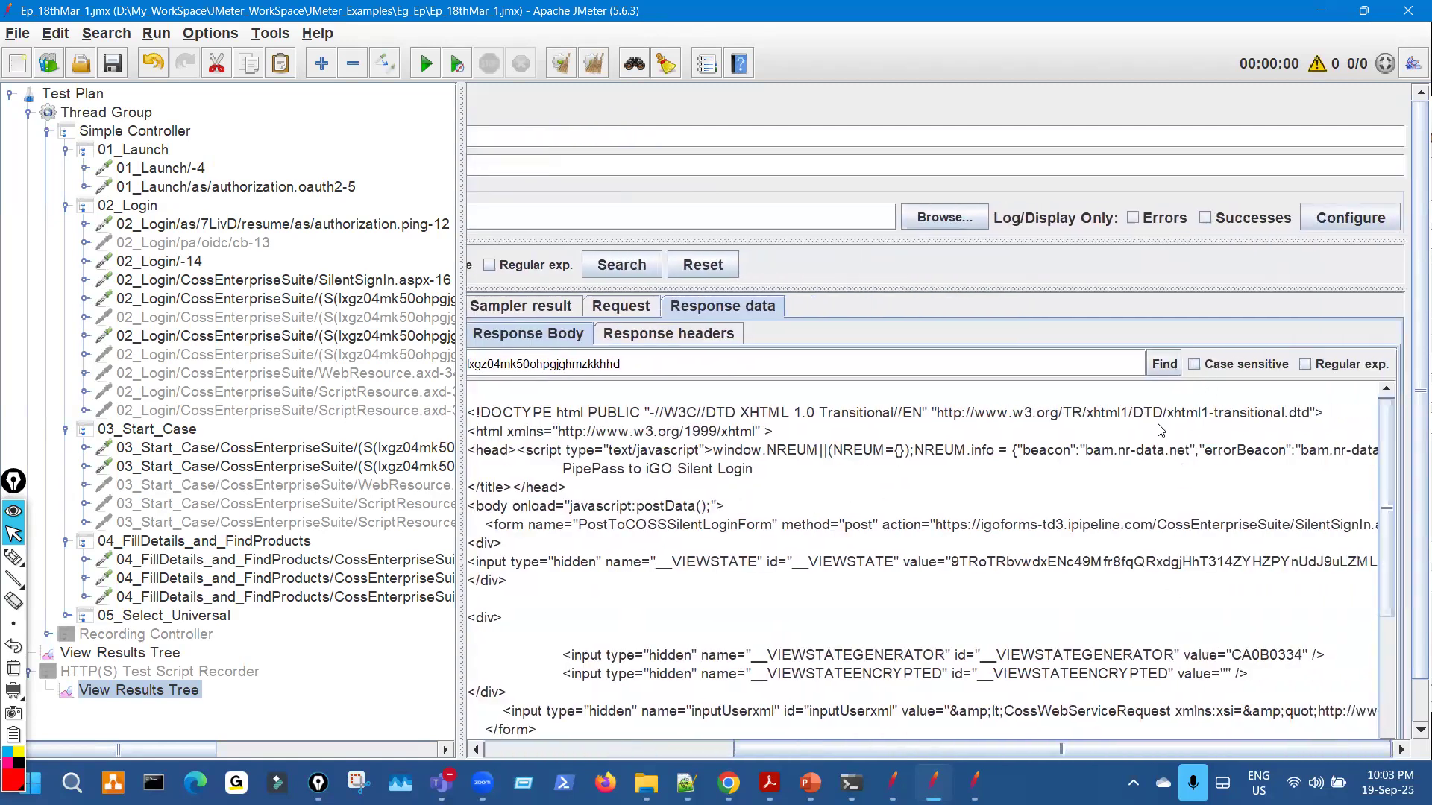
key(Return)
scroll(1085, 525, down, 2)
drag(951, 745, 786, 727)
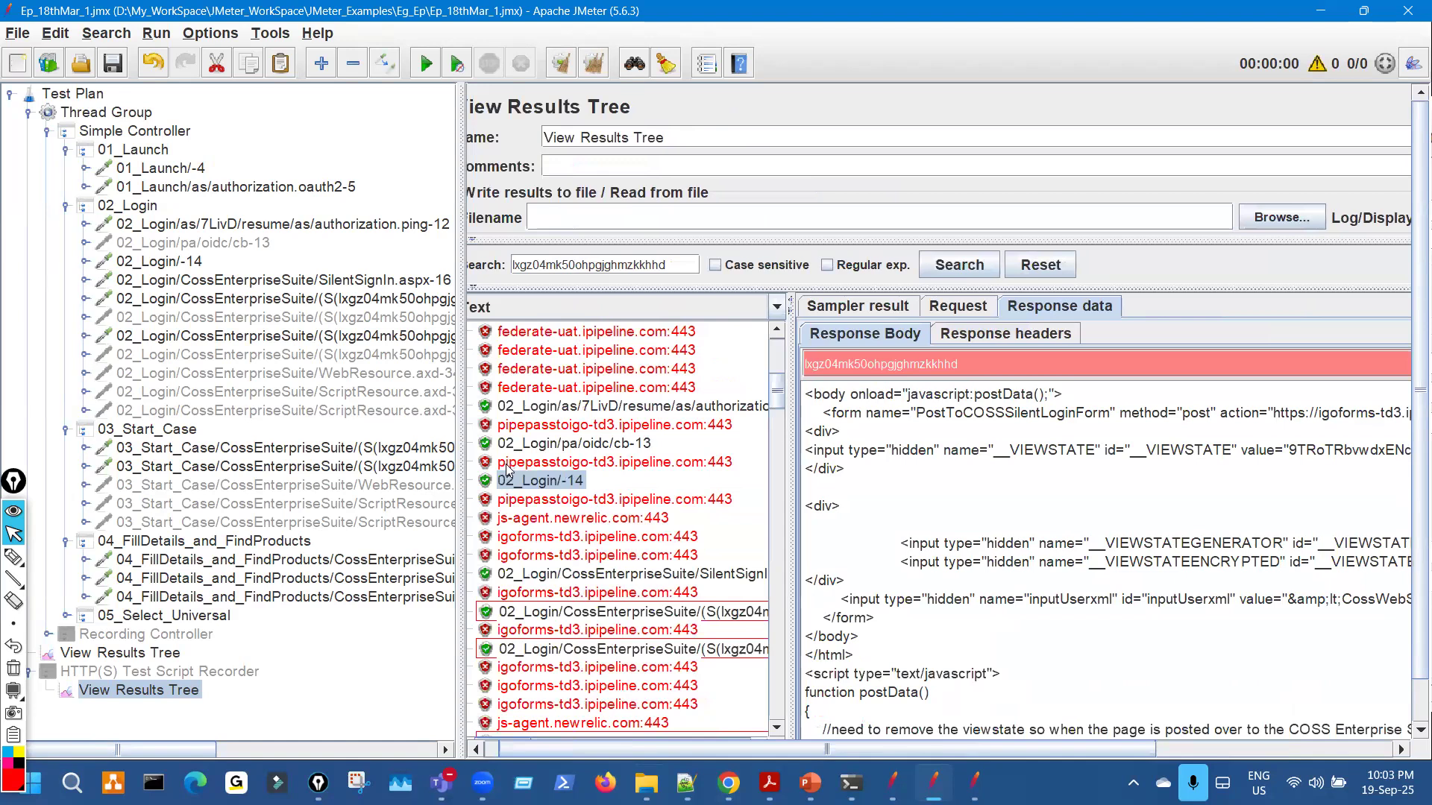
Switch to the Eg_Ep folder in File Explorer, circle the modified date of Ep_18thMar_2.xml, and glance at the PS01PB_ProductBooking_WorkingON_v1.jmx script.
key(alt+Tab)
key(ctrl+shift+3)
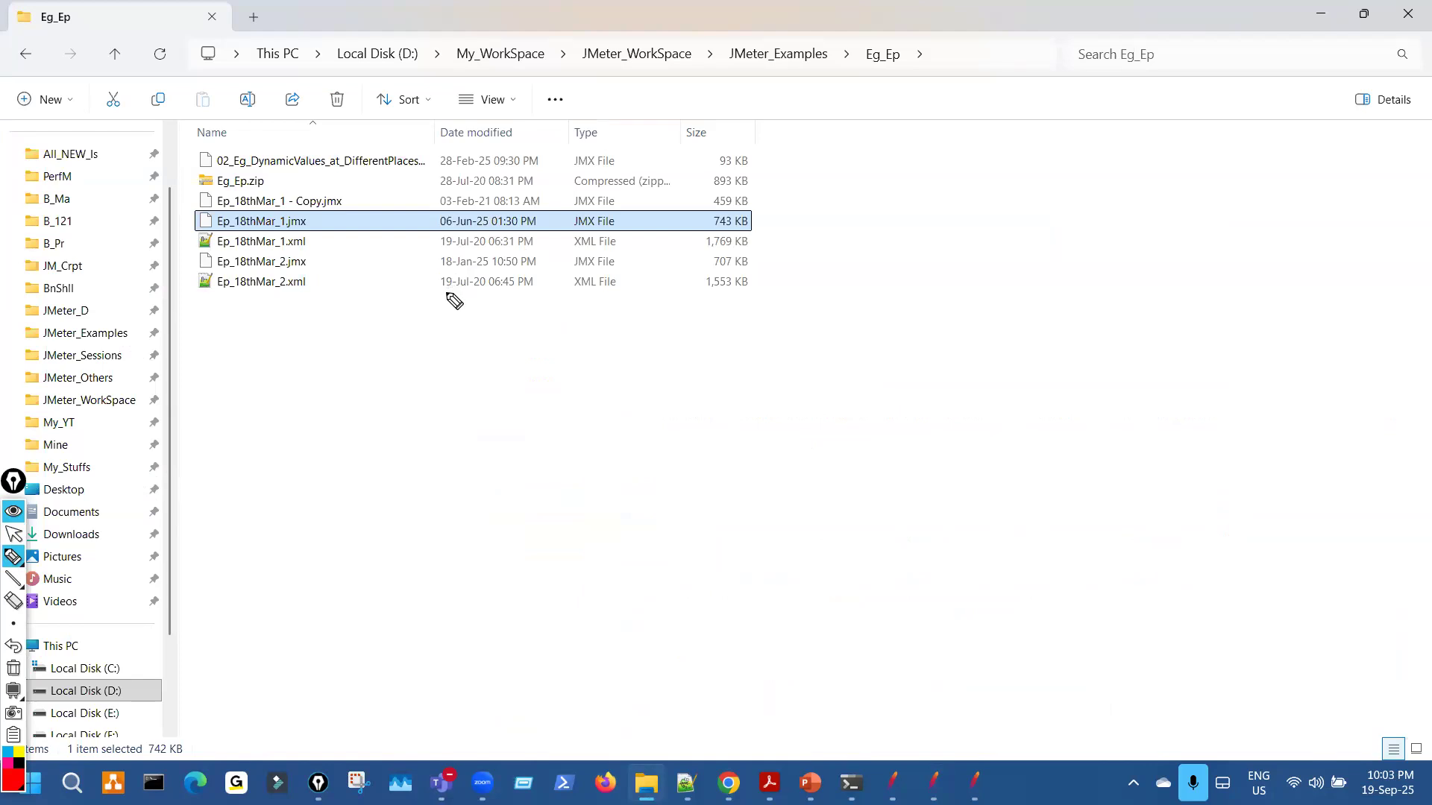
mouse_move(477, 272)
mouse_down()
mouse_move(501, 288)
mouse_move(477, 273)
mouse_up()
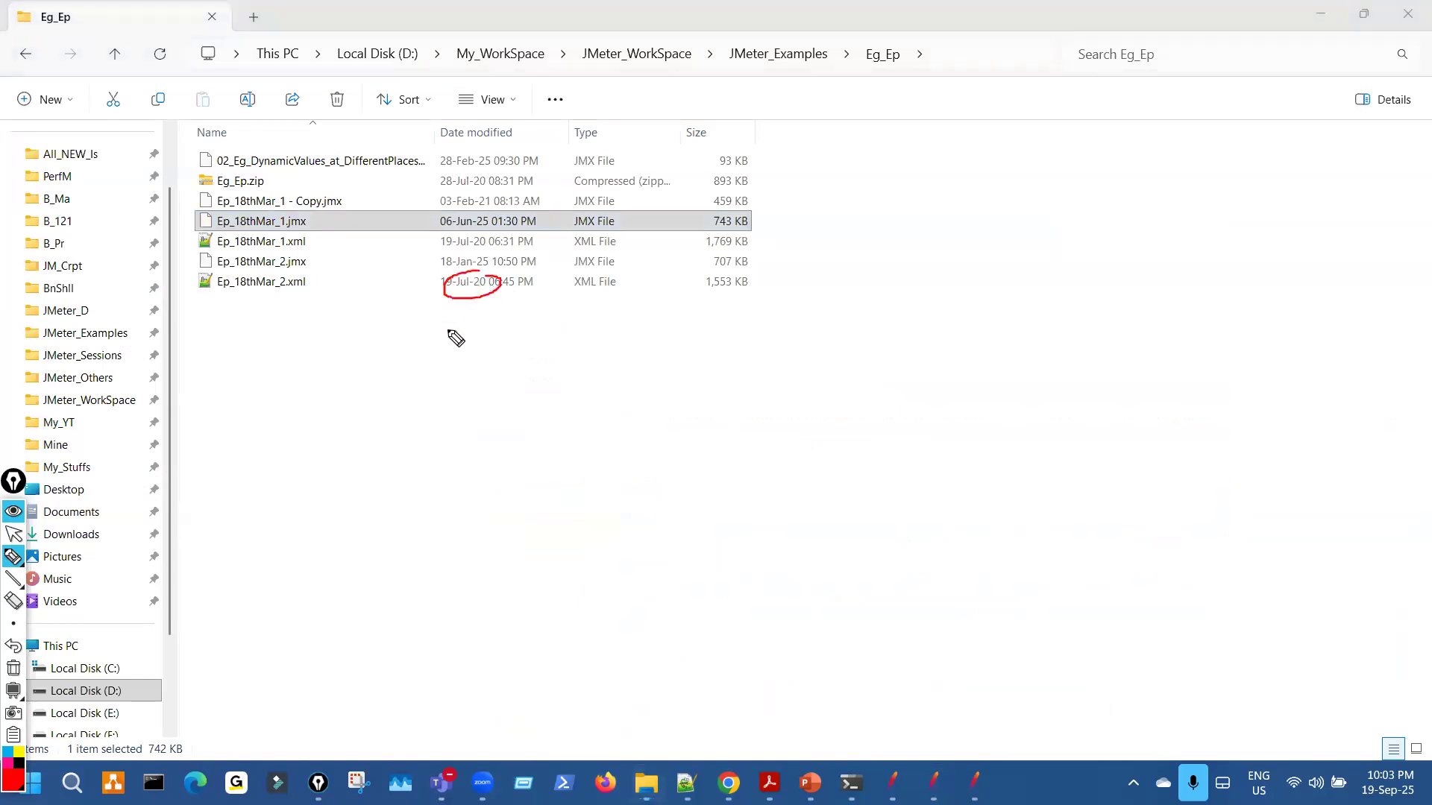
key(Escape)
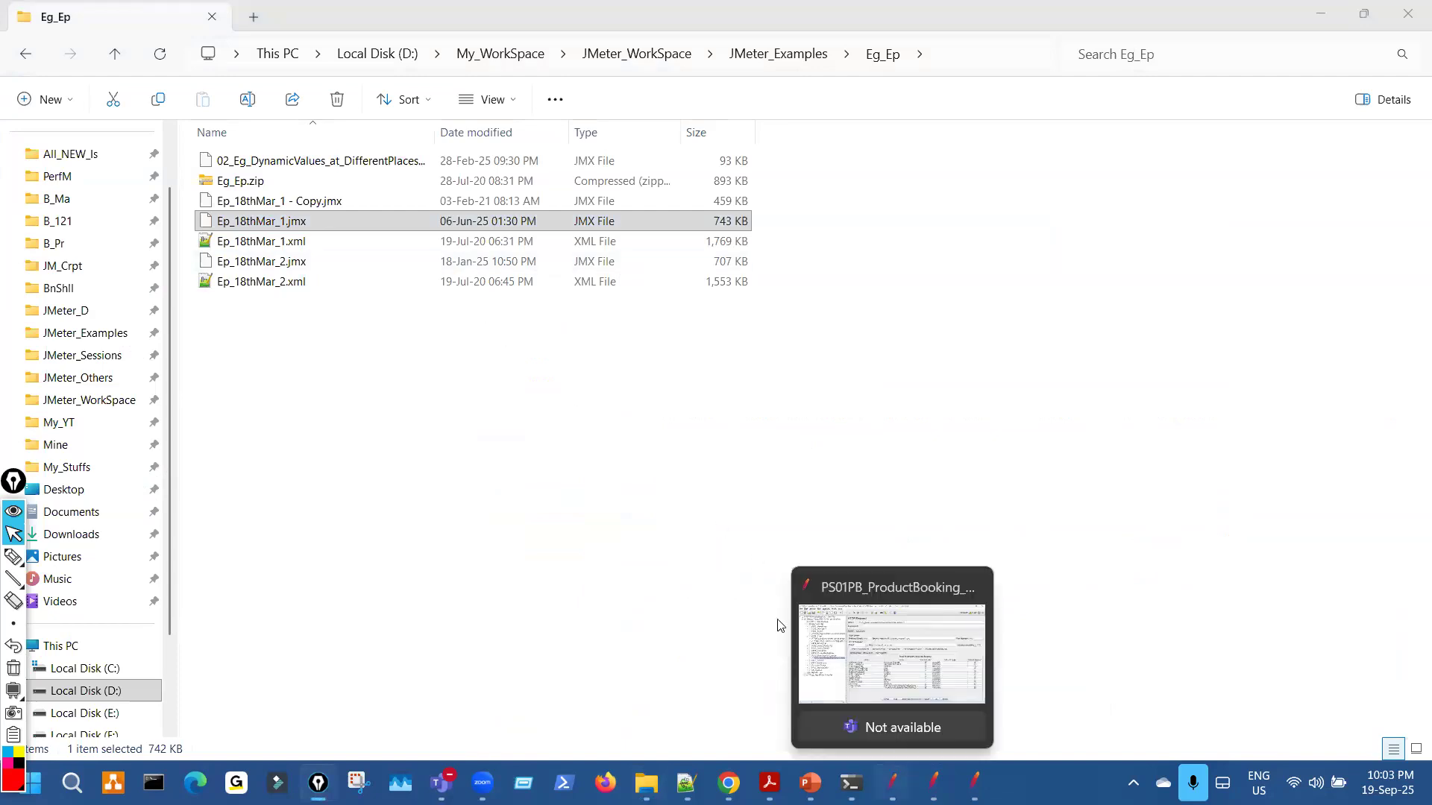
click(798, 635)
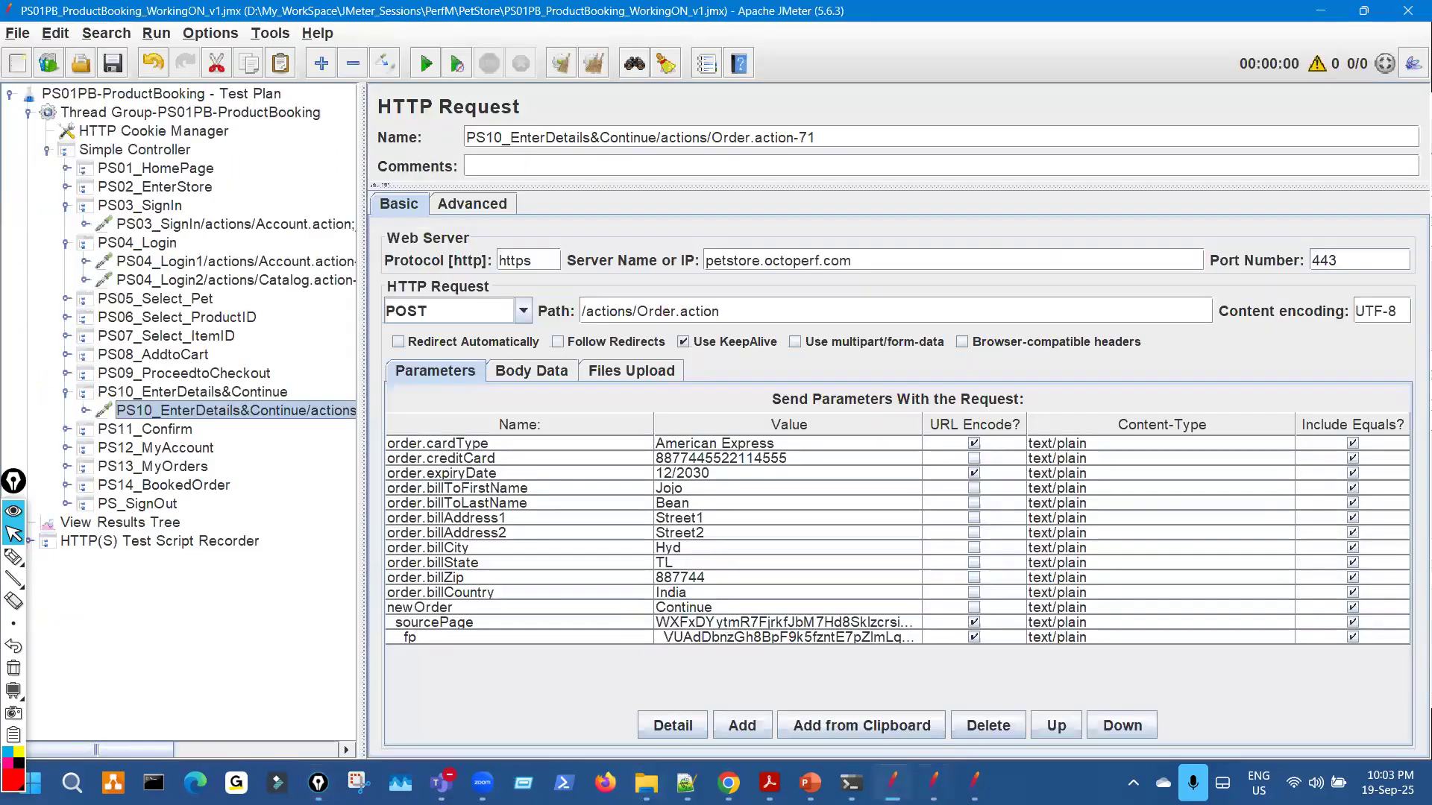
key(alt+Tab)
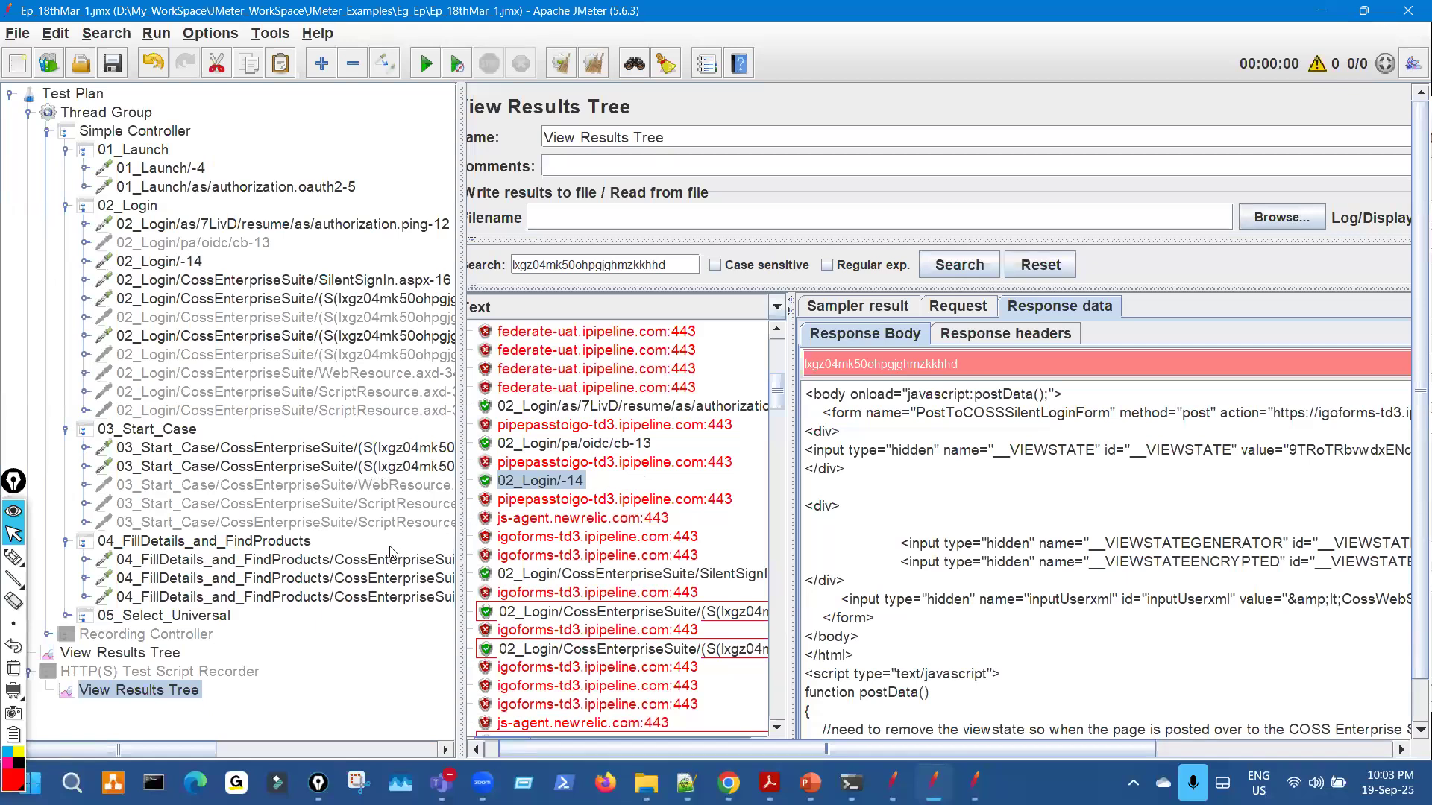
Copy the CSRFTOKEN value from the 04_FillDetails_and_FindProducts CaseInformationResp.aspx-89 request and search for it in the recorder's View Results Tree.
scroll(360, 589, right, 1)
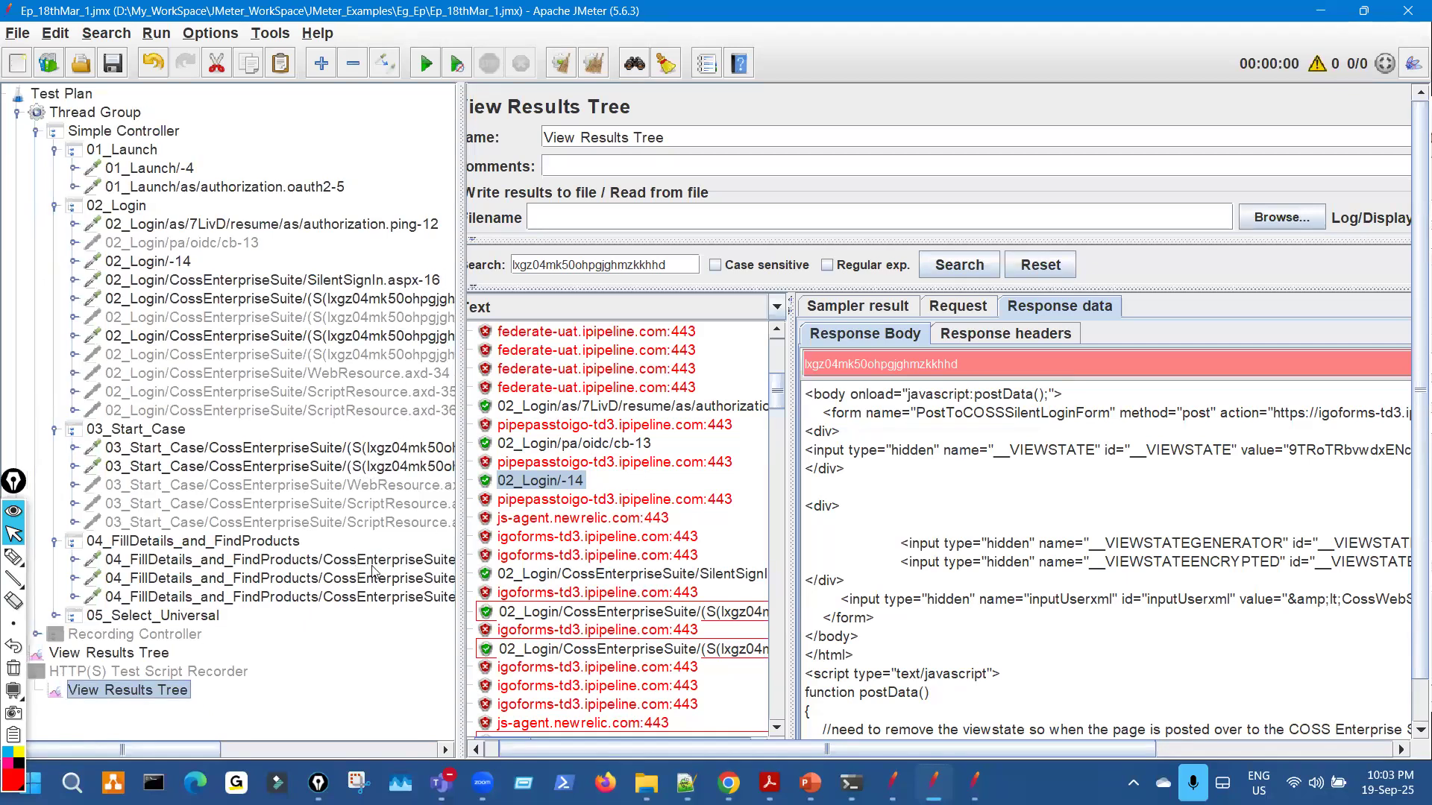
click(372, 561)
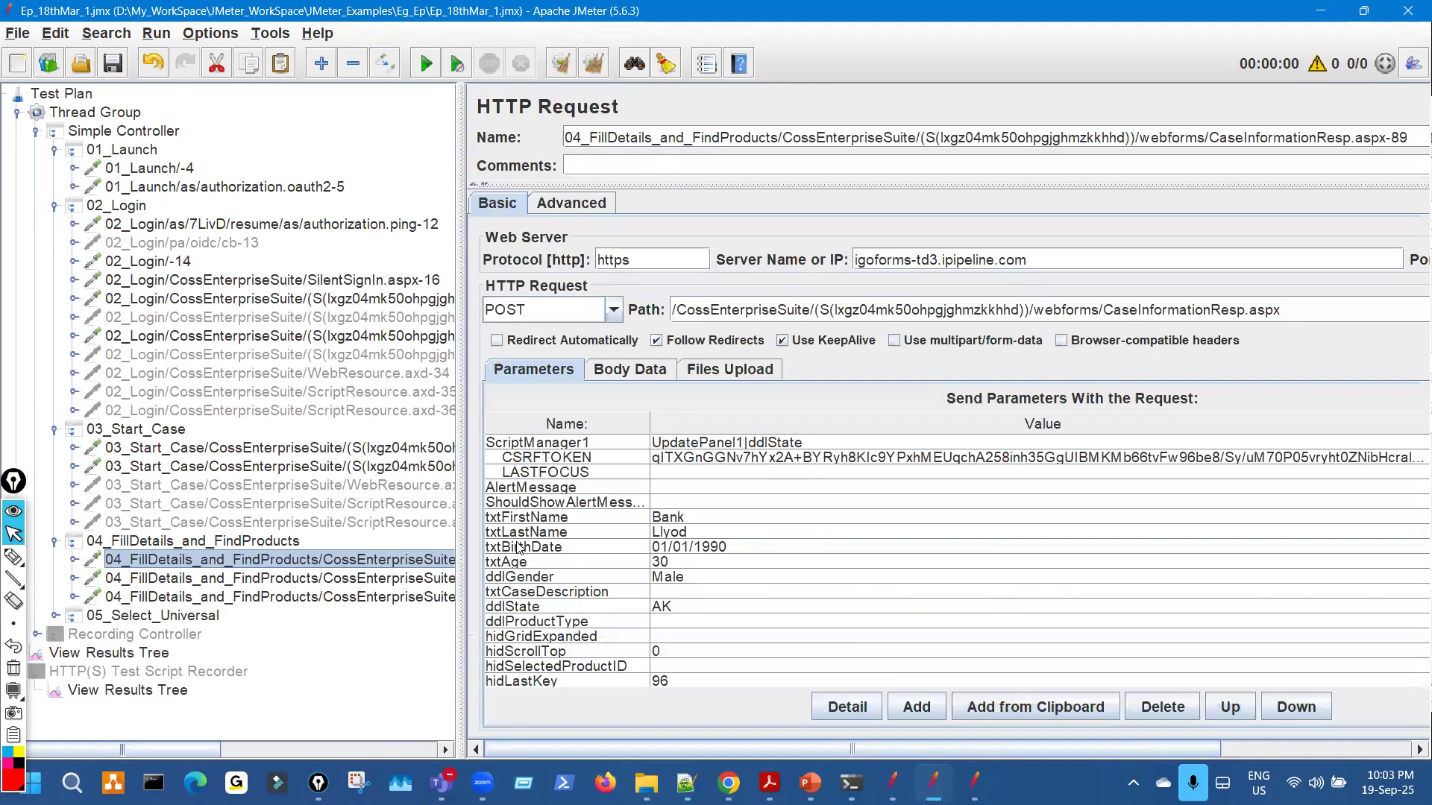
double_click(687, 458)
key(ctrl+a)
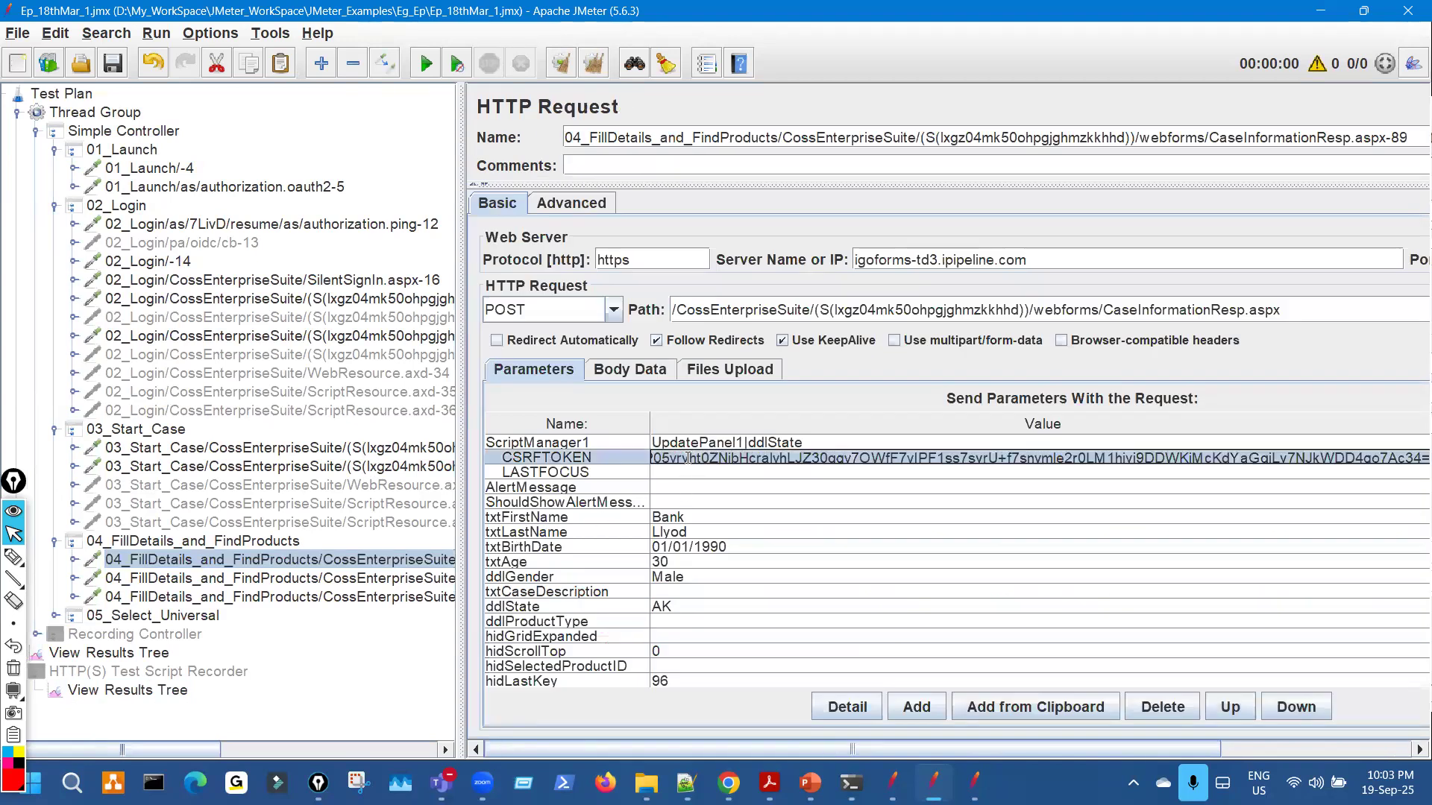
click(121, 690)
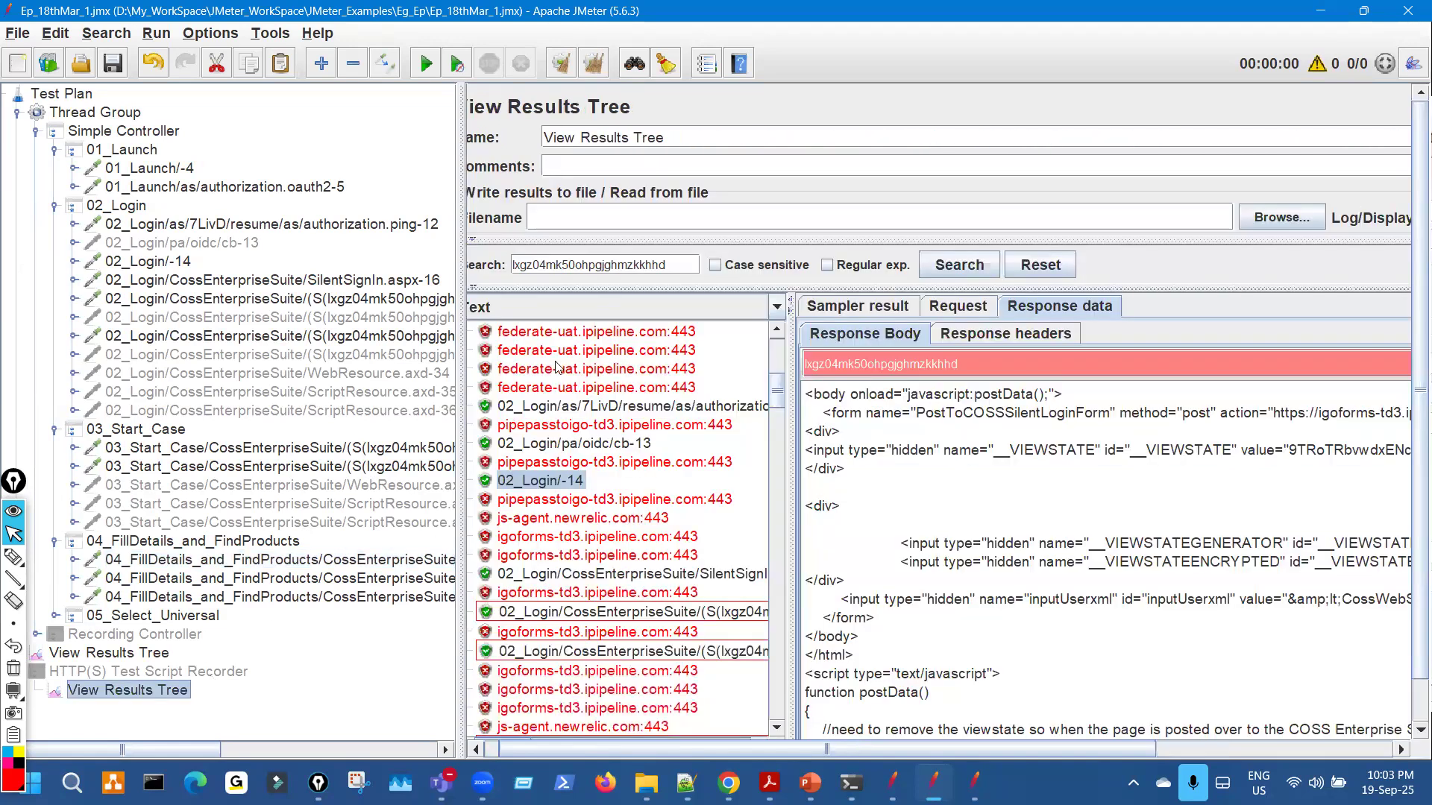
double_click(616, 264)
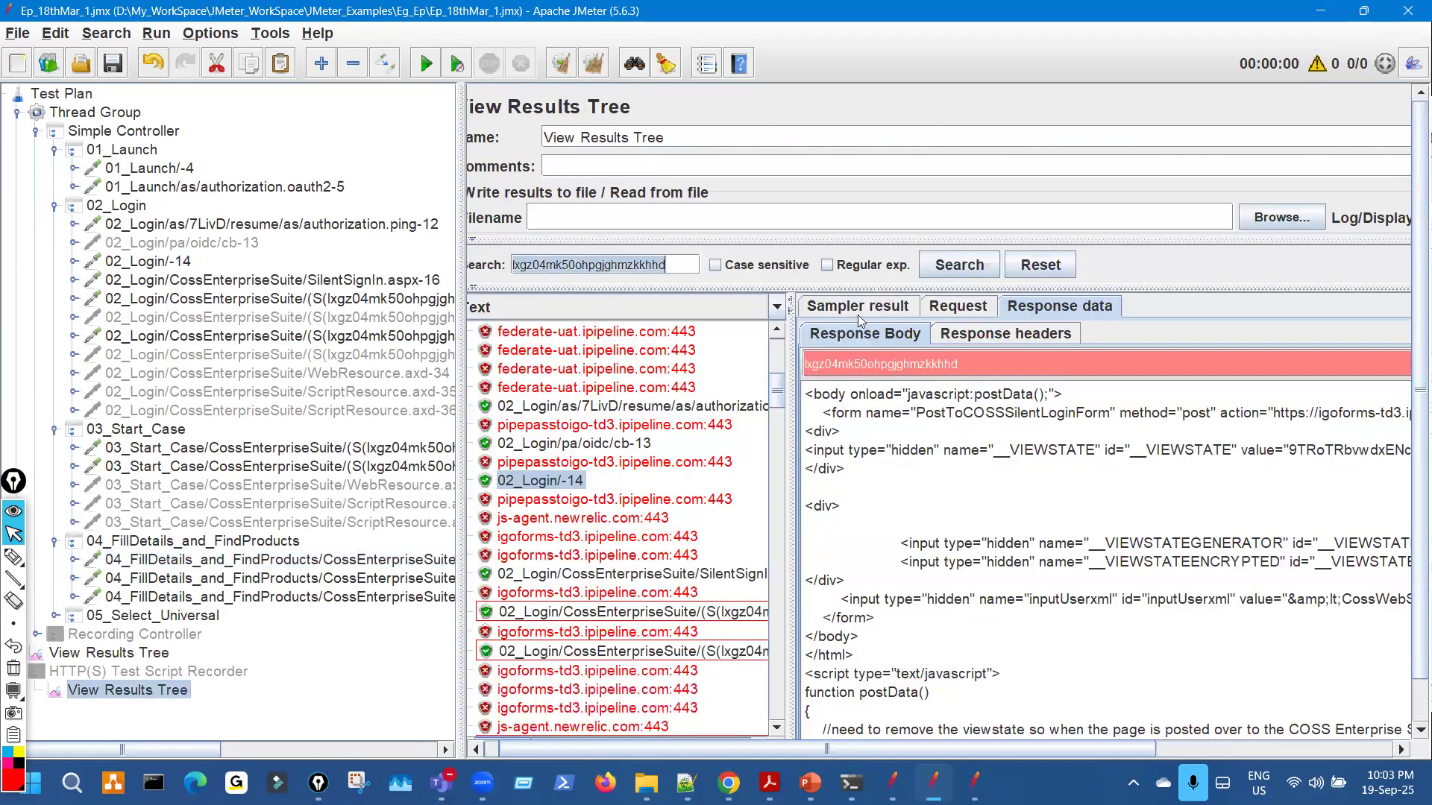
key(ctrl+v)
click(960, 265)
Open the matching 03_Start_Case sample and look up the CSRFTOKEN value in its response body.
scroll(701, 498, down, 2)
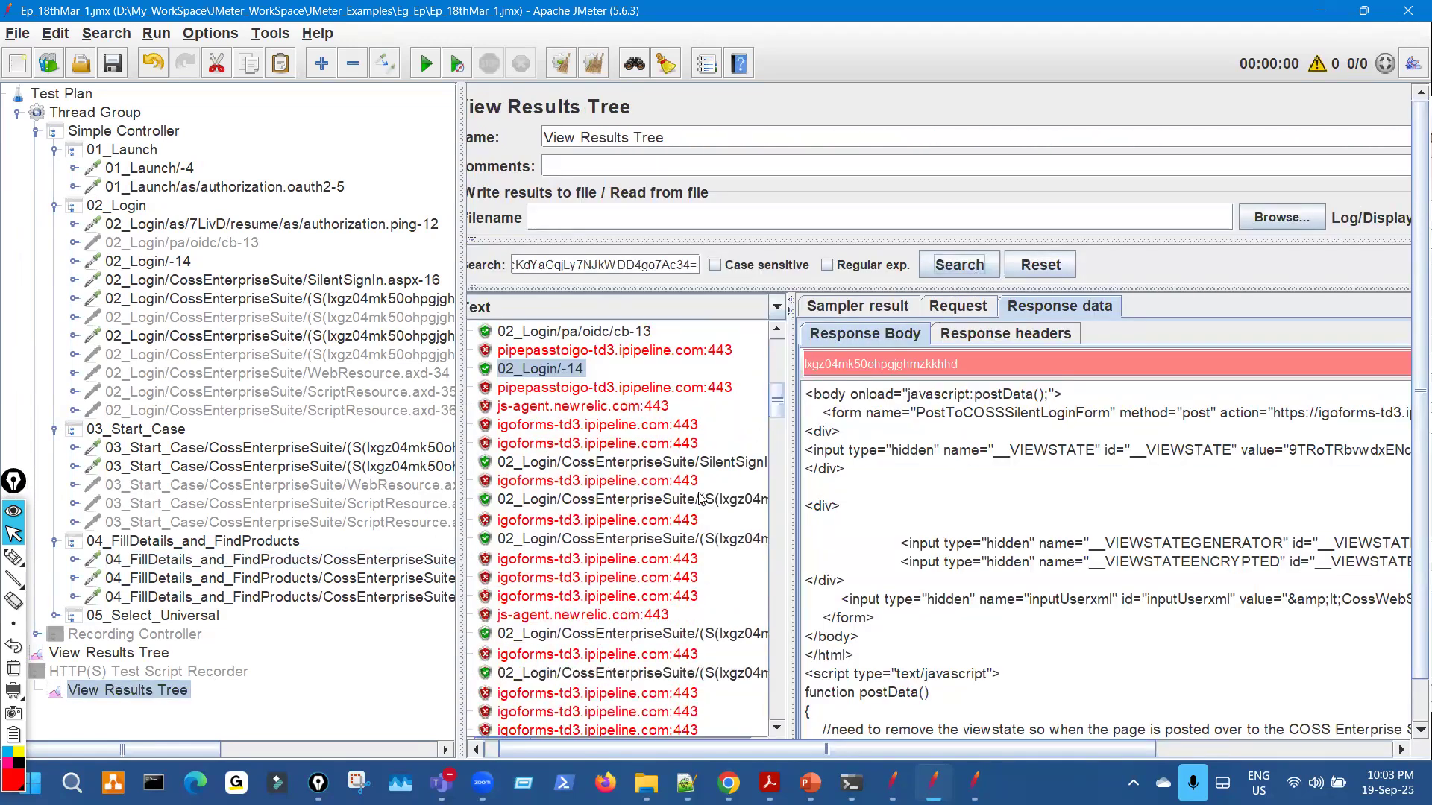
scroll(700, 499, down, 8)
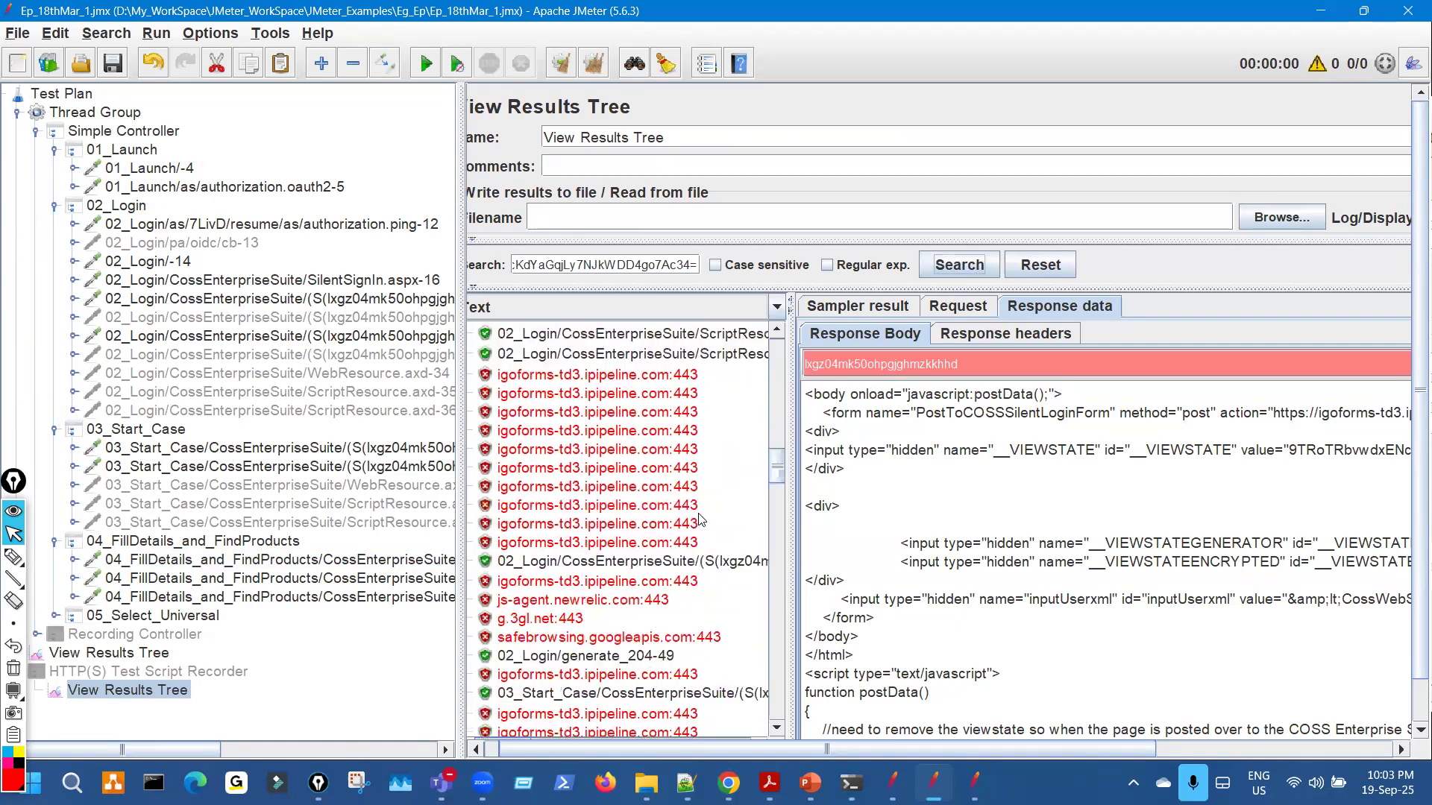
drag(780, 480, 780, 542)
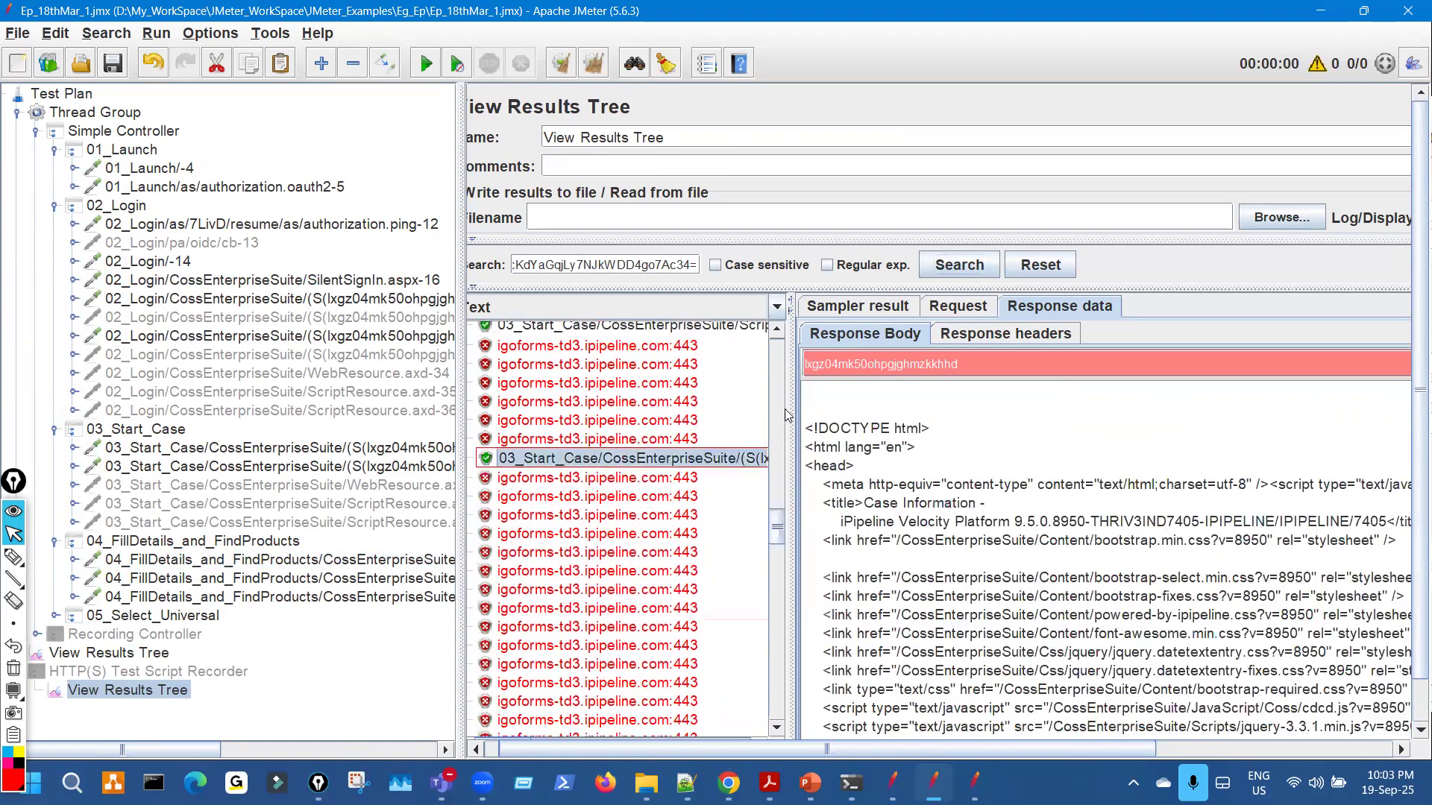
drag(686, 400, 685, 401)
double_click(857, 366)
key(ctrl+v)
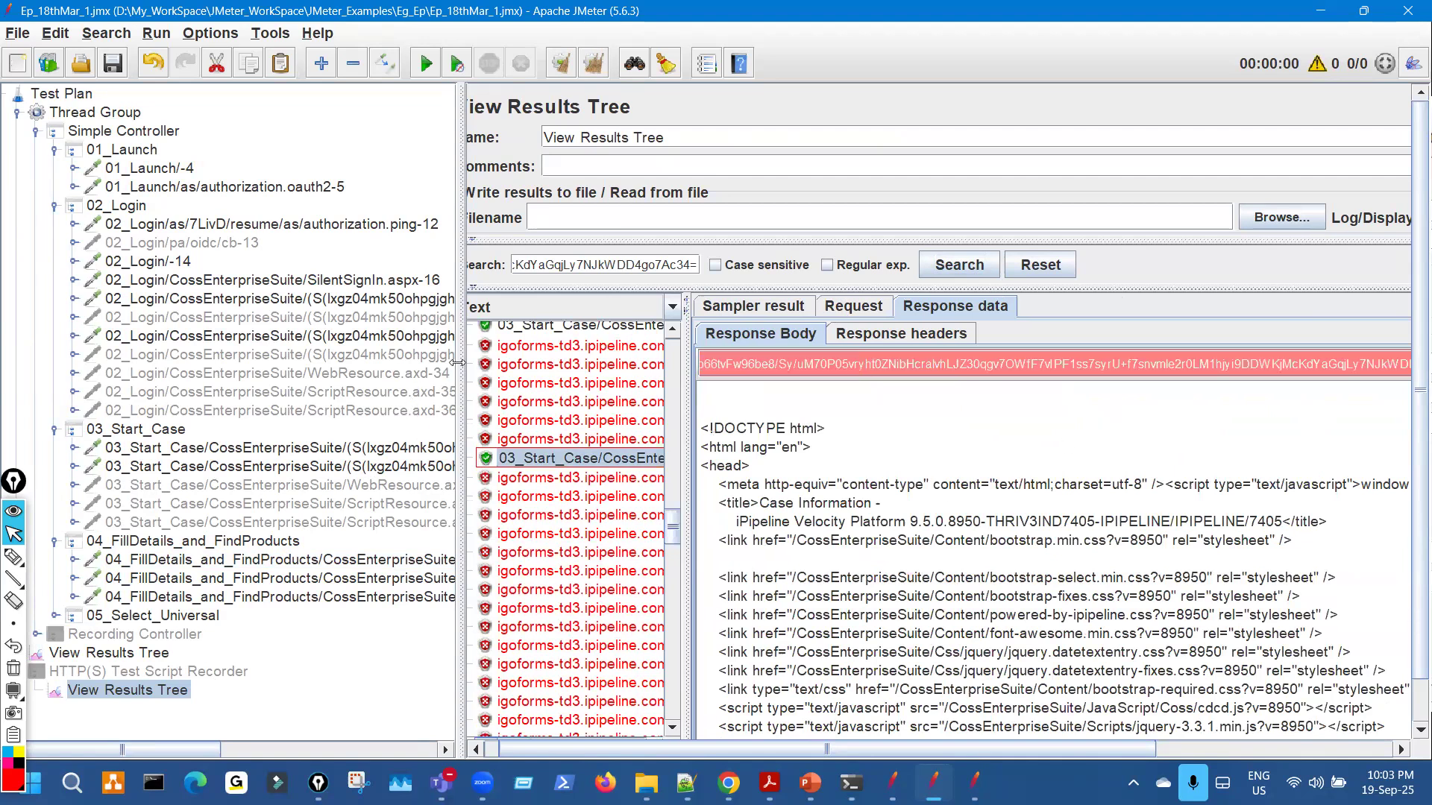
Narrow the test plan tree to widen the response view, and circle part of the matched CSRFTOKEN value in the 03_Start_Case response.
drag(276, 336, 192, 336)
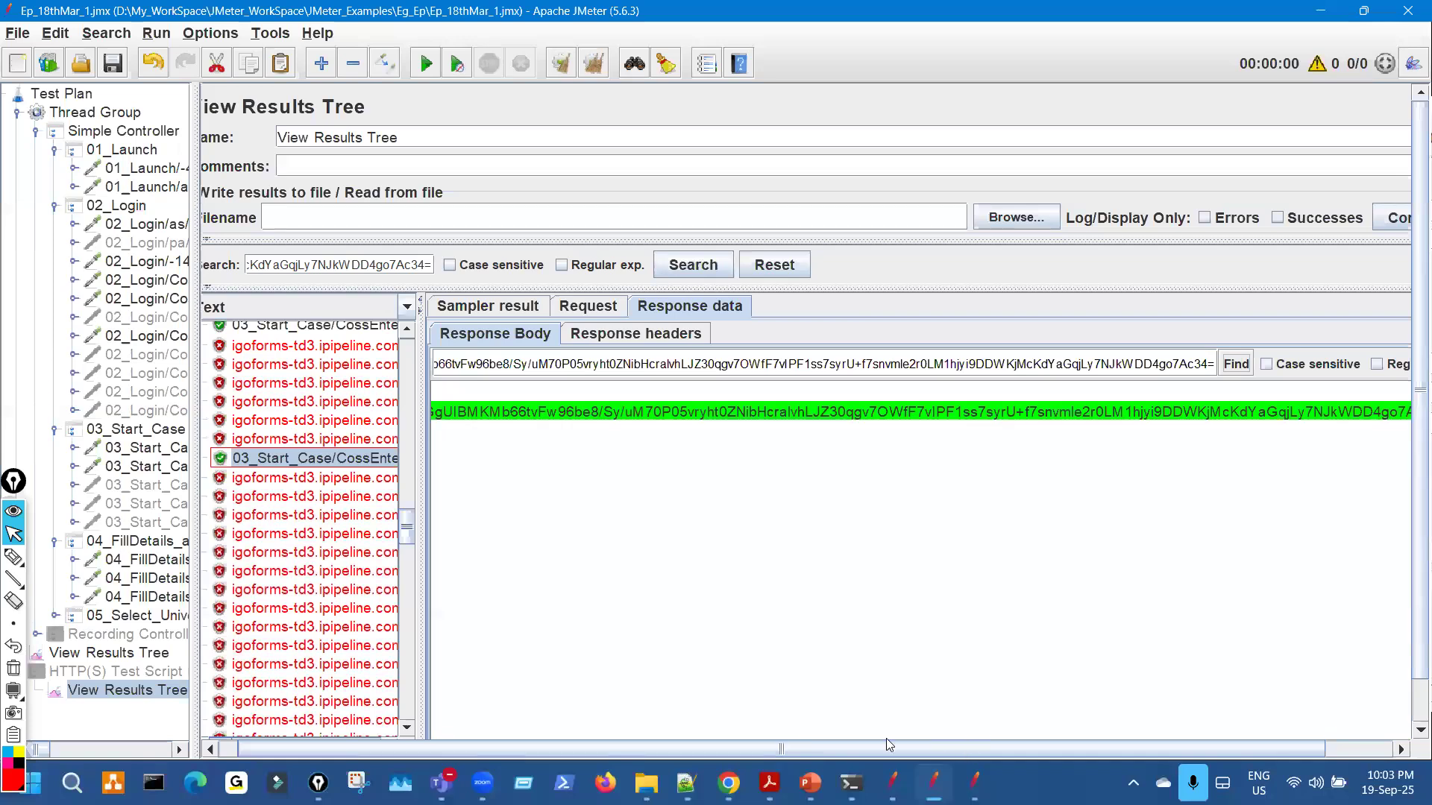
scroll(678, 720, left, 1)
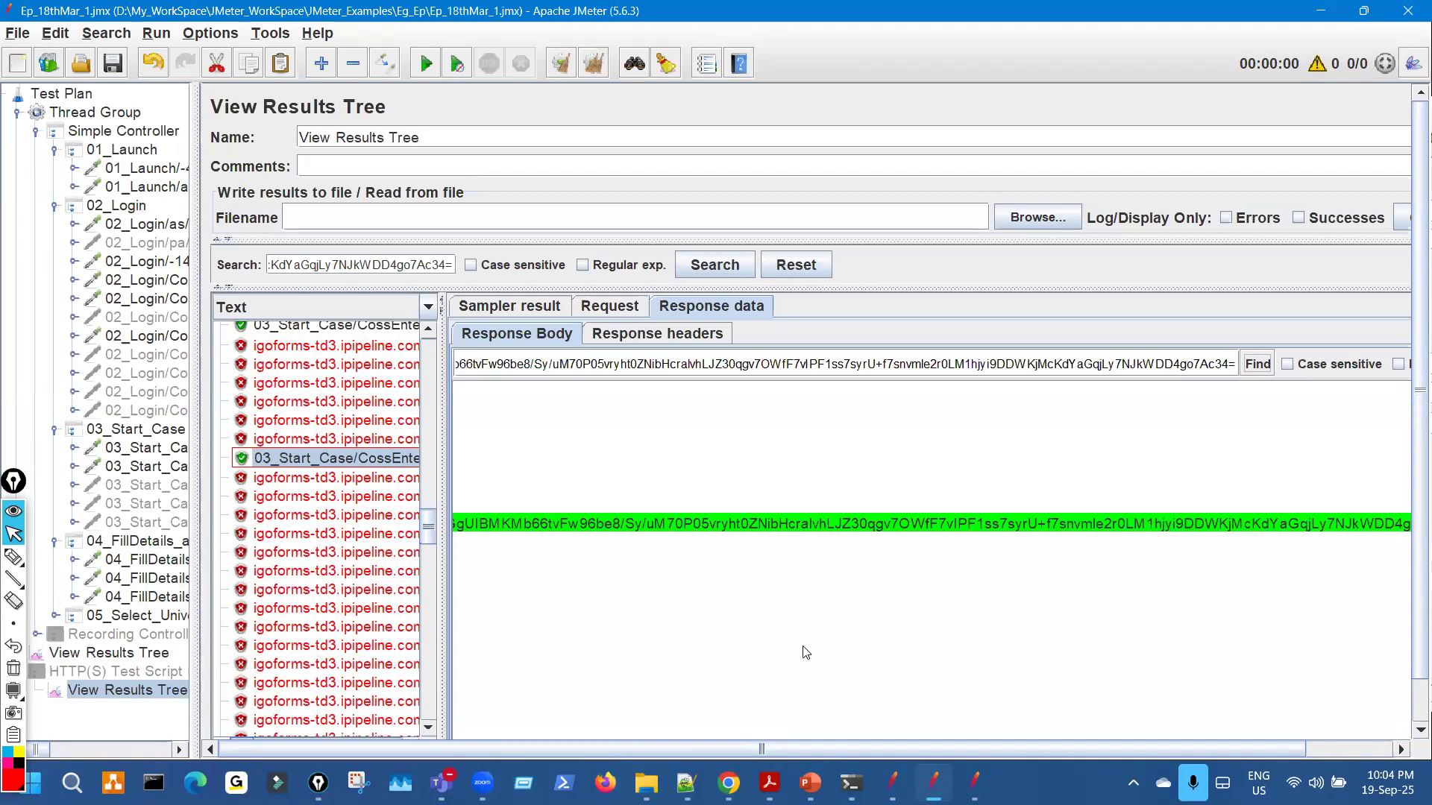
mouse_move(504, 536)
mouse_down()
mouse_move(489, 527)
mouse_move(514, 500)
mouse_up()
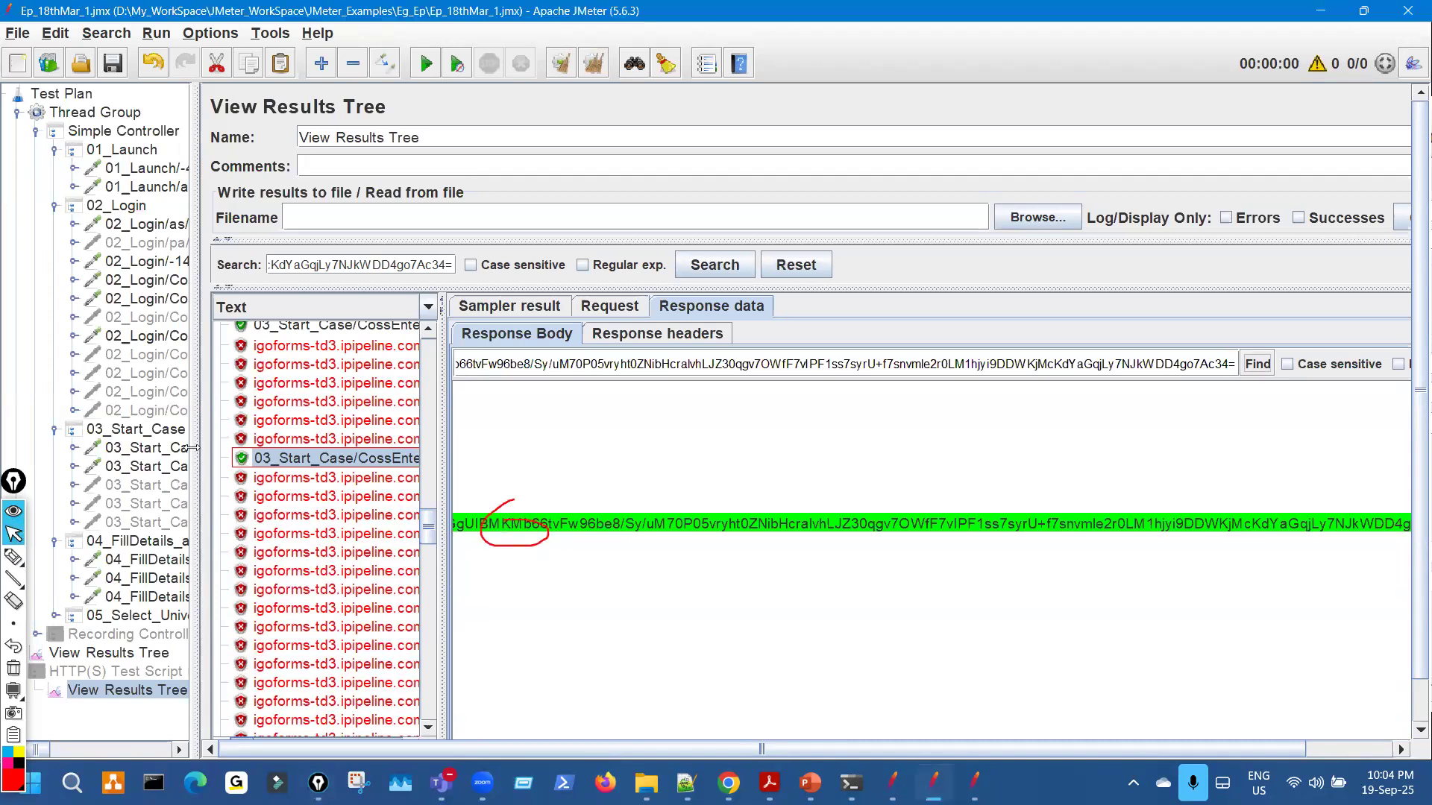
drag(192, 447, 75, 436)
scroll(699, 602, down, 3)
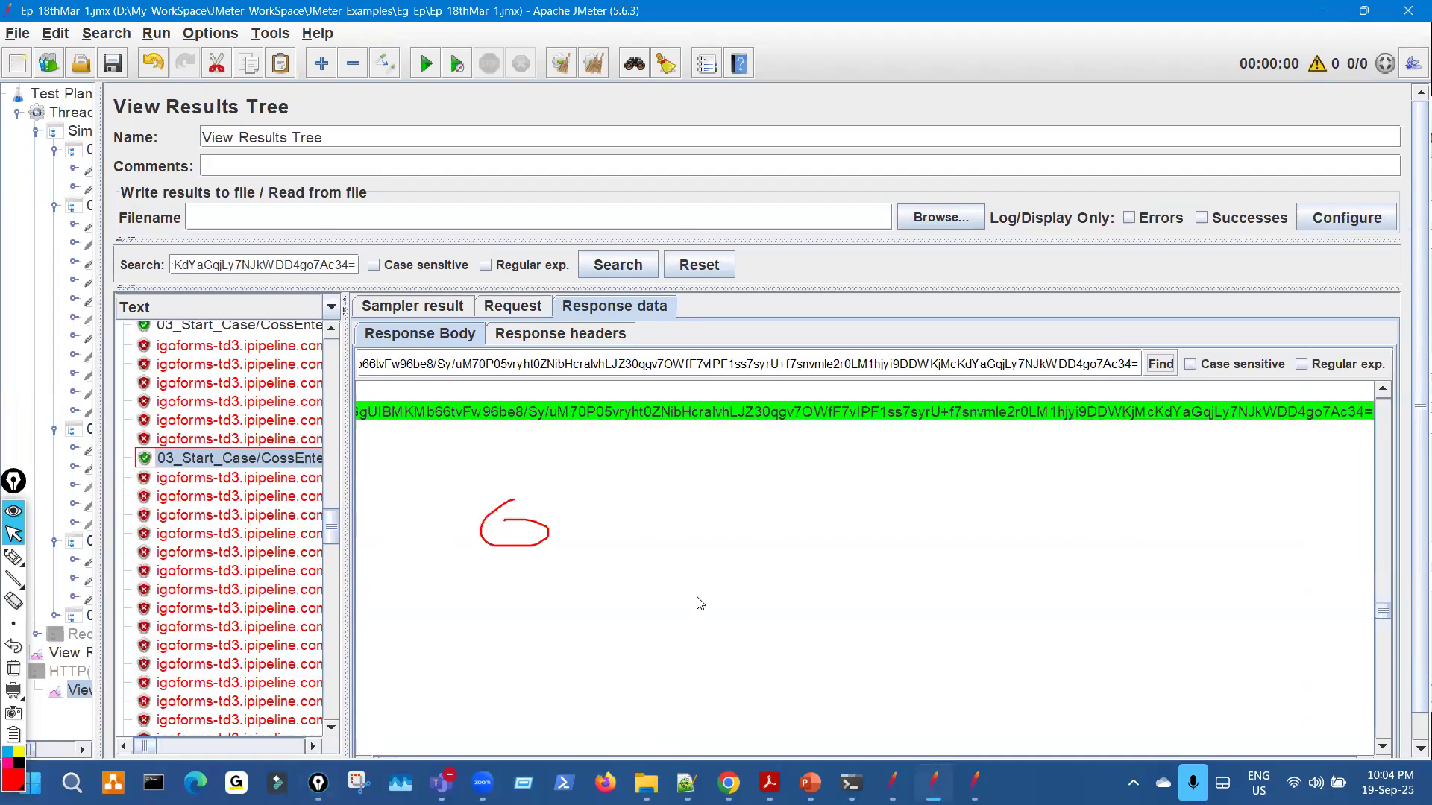
Underline the __CSRFTOKEN field name before the matched value in the 03_Start_Case response body, and erase the marks.
scroll(699, 602, down, 3)
scroll(693, 585, up, 6)
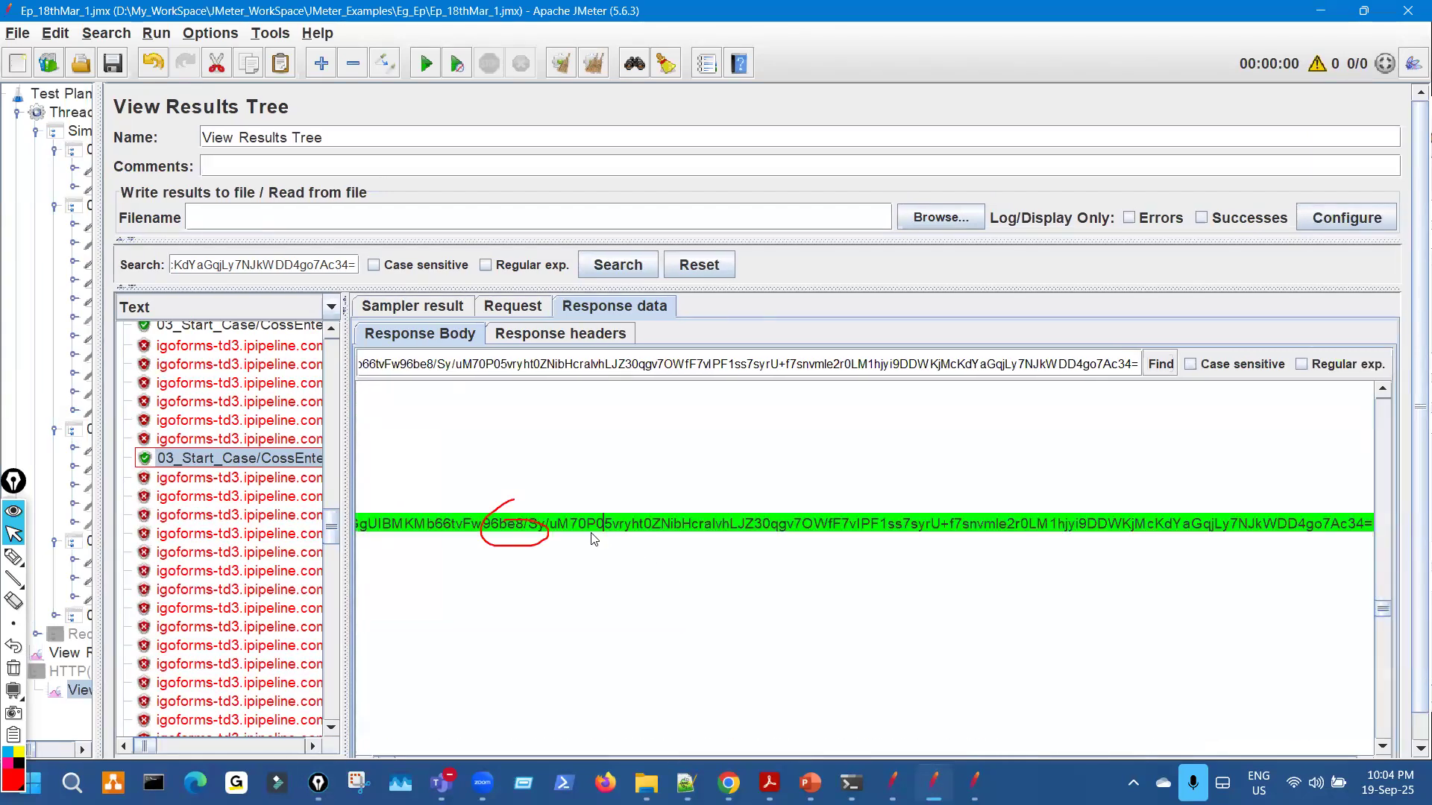
key(Home)
key(ctrl+shift+p)
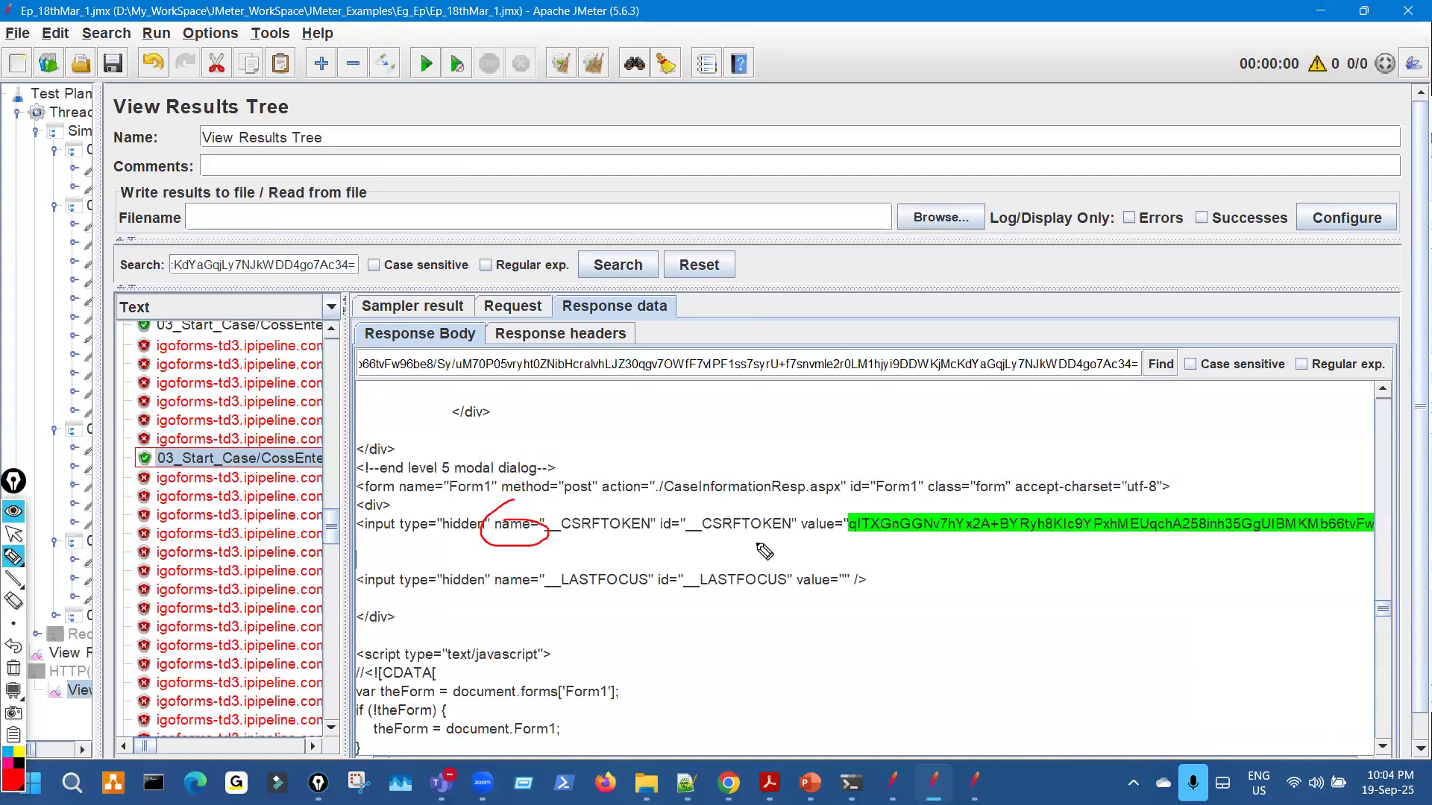
drag(717, 542, 868, 544)
key(ctrl+shift+c)
key(ctrl+shift+1)
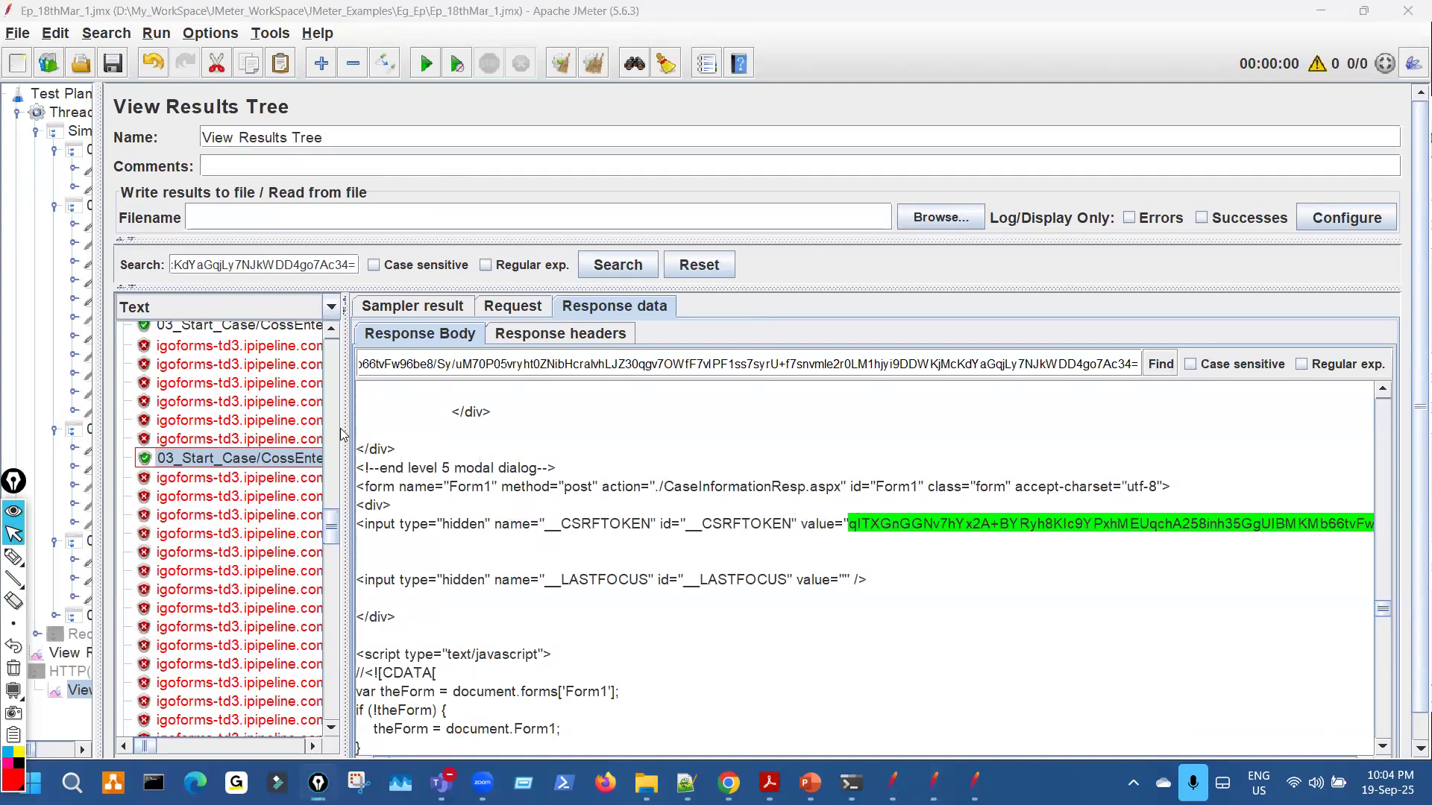
Widen the sample list to read the matched sample's full name, and mark its CaseInformationResp.aspx-66 ending.
drag(348, 423, 883, 448)
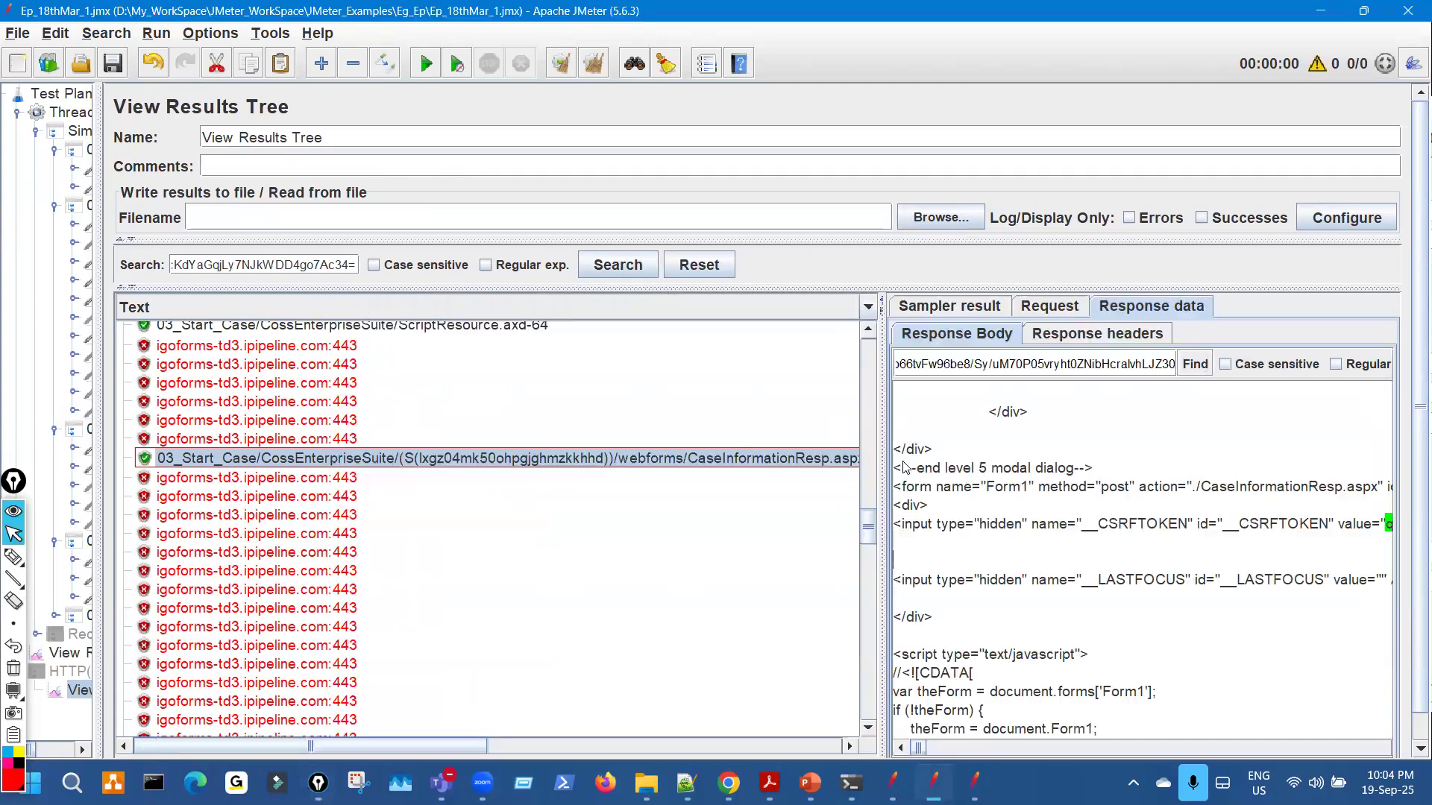
click(631, 744)
key(ctrl+shift+p)
drag(510, 445, 515, 449)
key(ctrl+shift+c)
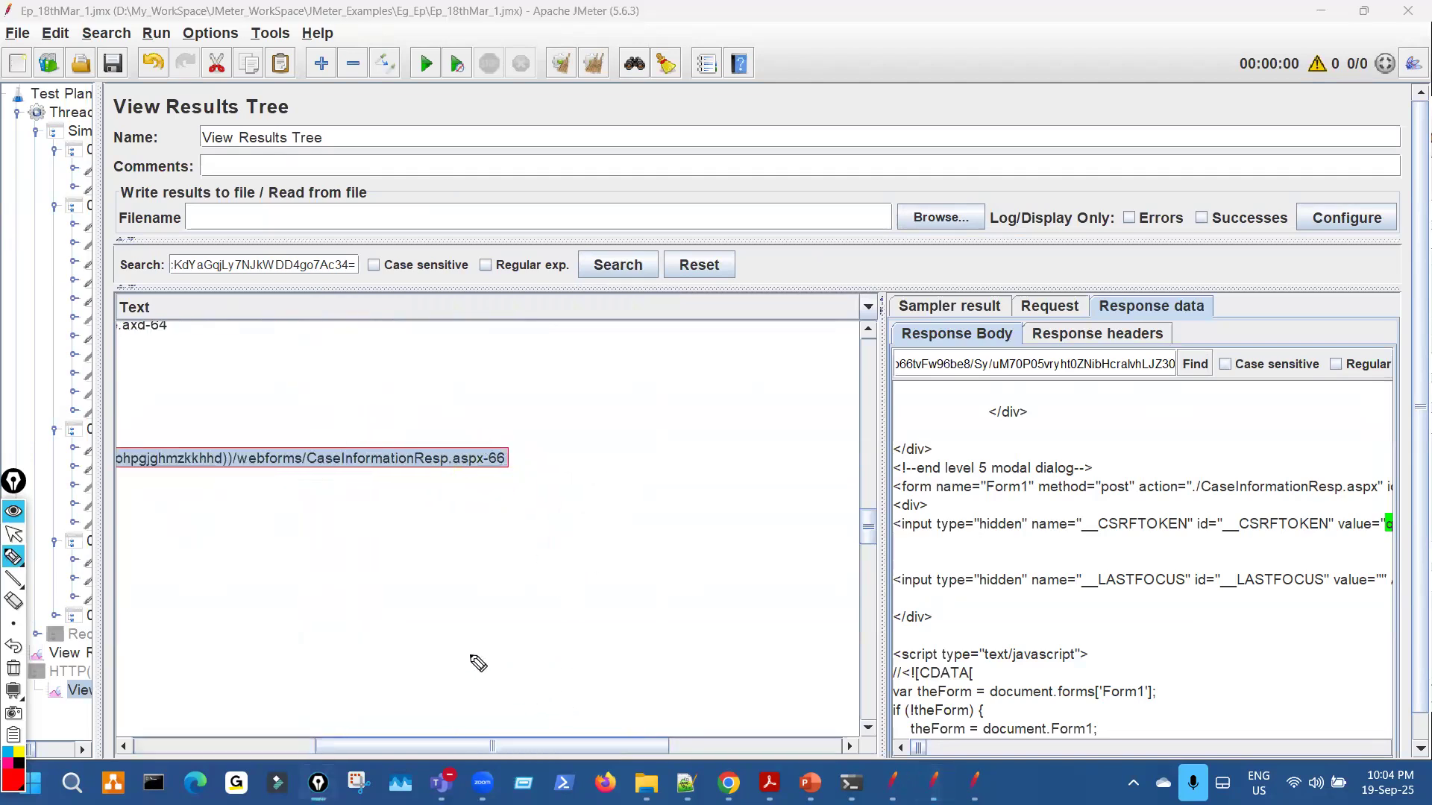
key(ctrl+shift+1)
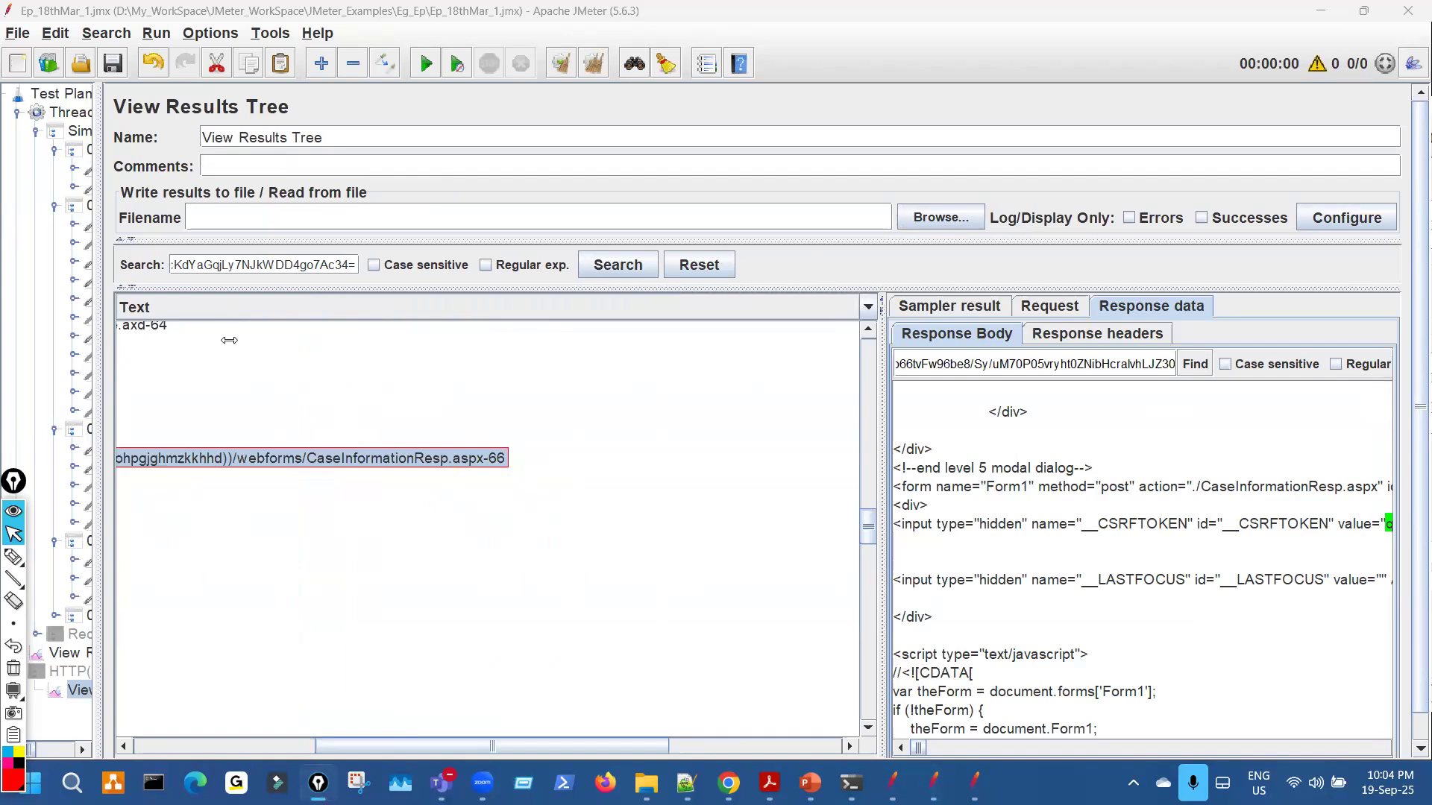
Widen the test plan tree and annotate the 03_Start_Case CaseInformationResp.aspx-66 request as the source of the CSRF token, then erase the marks.
drag(229, 340, 326, 335)
key(ctrl+shift+p)
mouse_move(735, 432)
mouse_down()
mouse_move(701, 489)
mouse_move(764, 448)
mouse_up()
key(ctrl+shift+c)
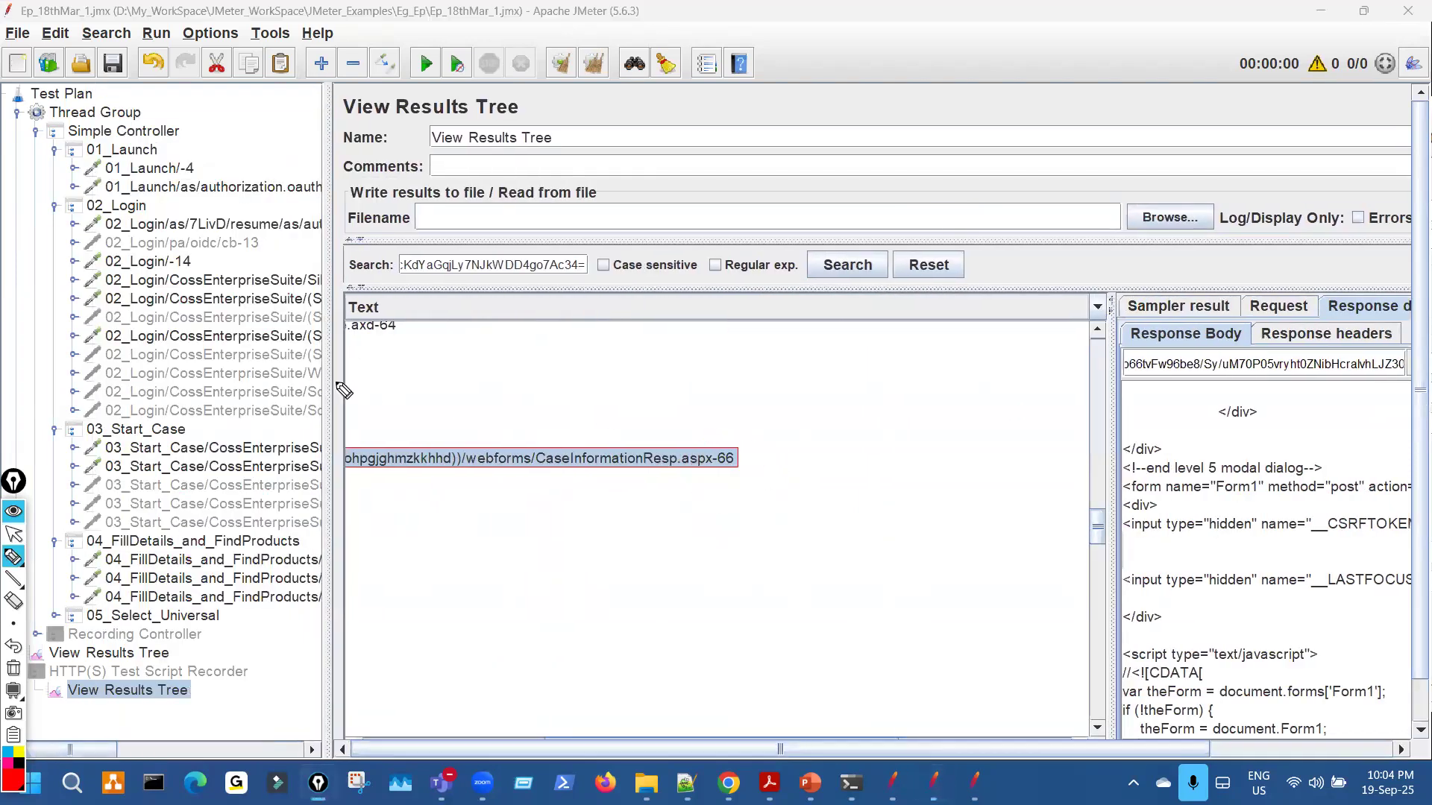
key(ctrl+shift+1)
drag(326, 370, 1100, 418)
key(ctrl+shift+p)
mouse_move(835, 449)
mouse_down()
mouse_move(864, 452)
mouse_move(935, 407)
mouse_move(909, 450)
mouse_up()
mouse_move(966, 380)
mouse_down()
mouse_move(979, 401)
mouse_move(1040, 376)
mouse_up()
drag(854, 445, 854, 474)
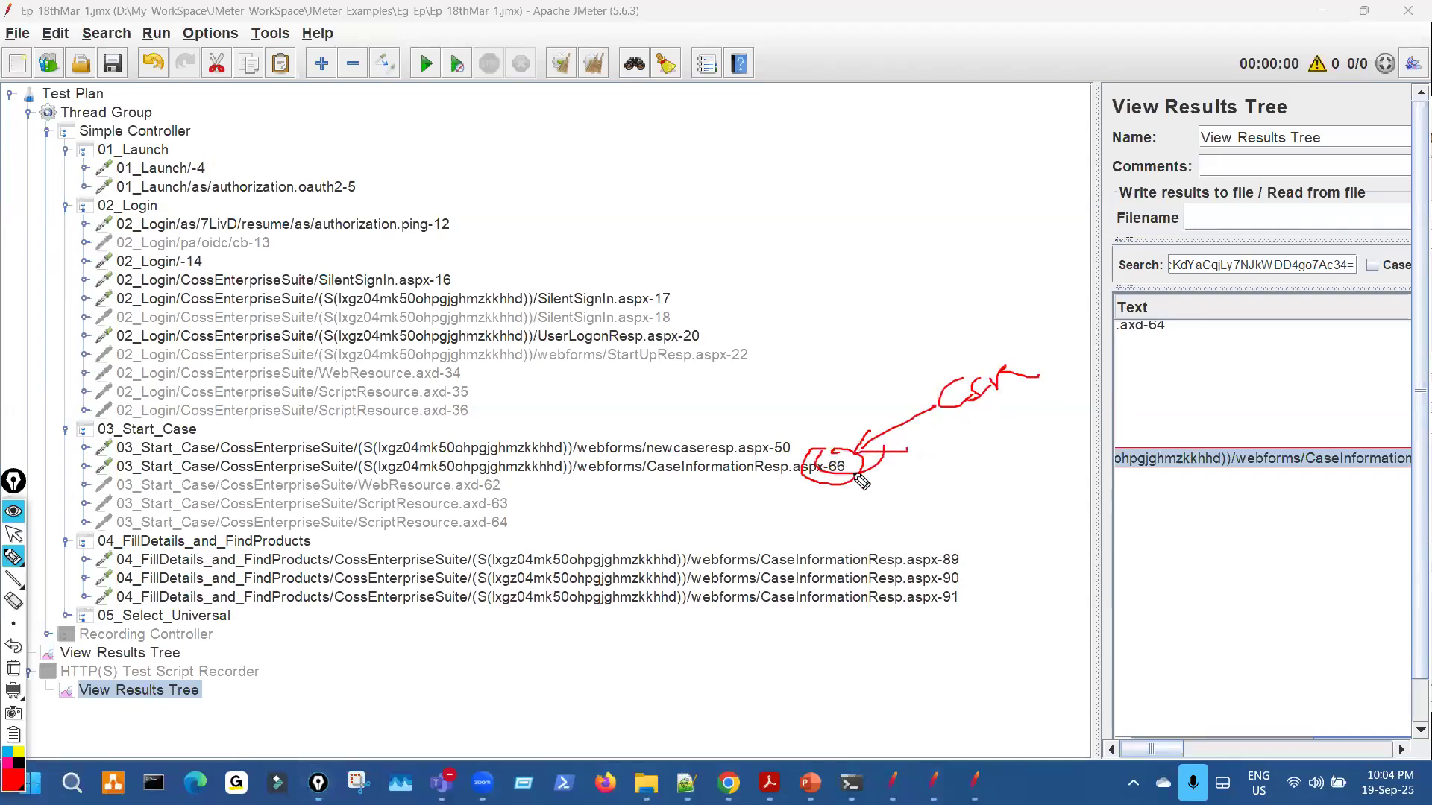
key(Escape)
Open the 04_FillDetails_and_FindProducts CaseInformationResp.aspx-89 request and mark its CSRFTOKEN parameter value.
click(904, 560)
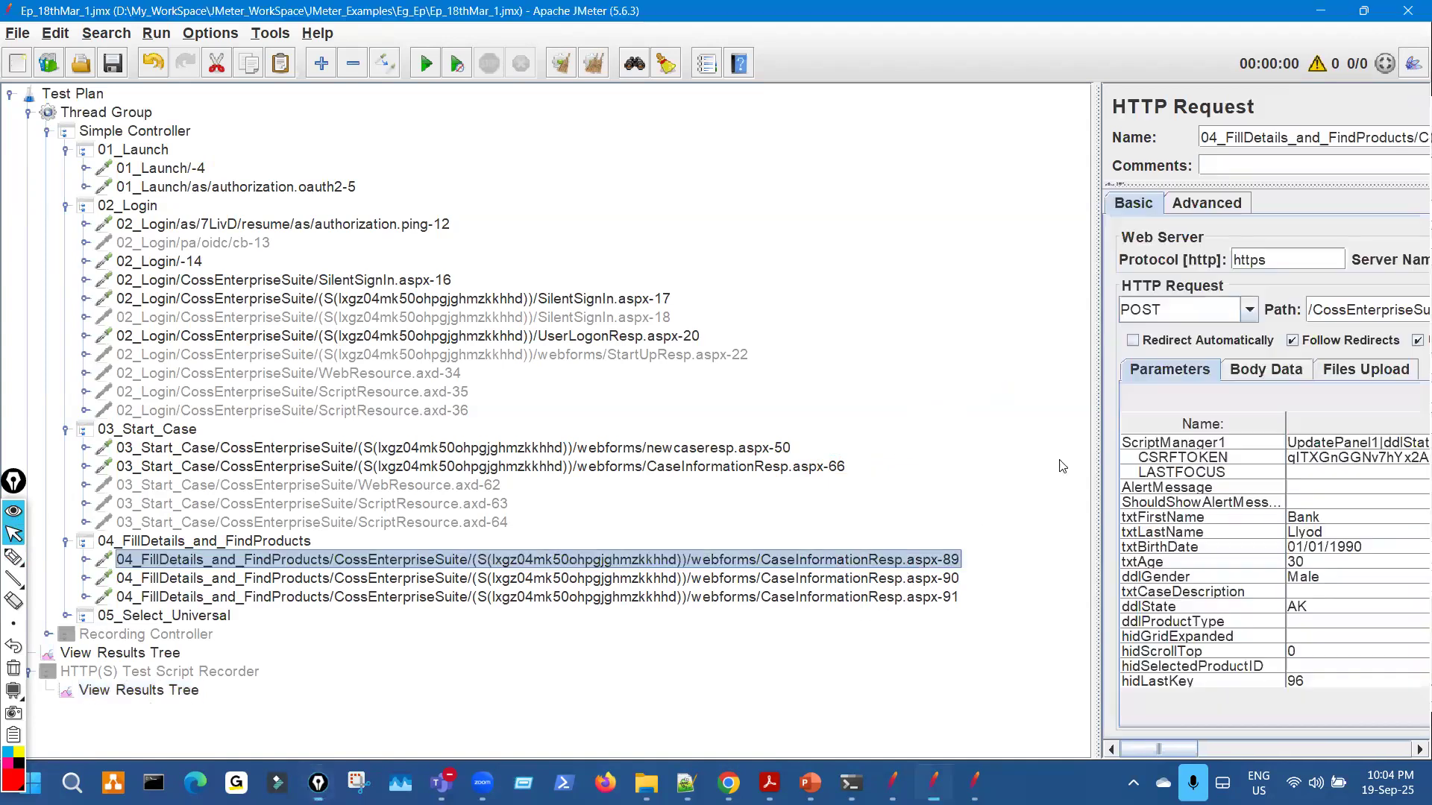
drag(987, 403, 565, 403)
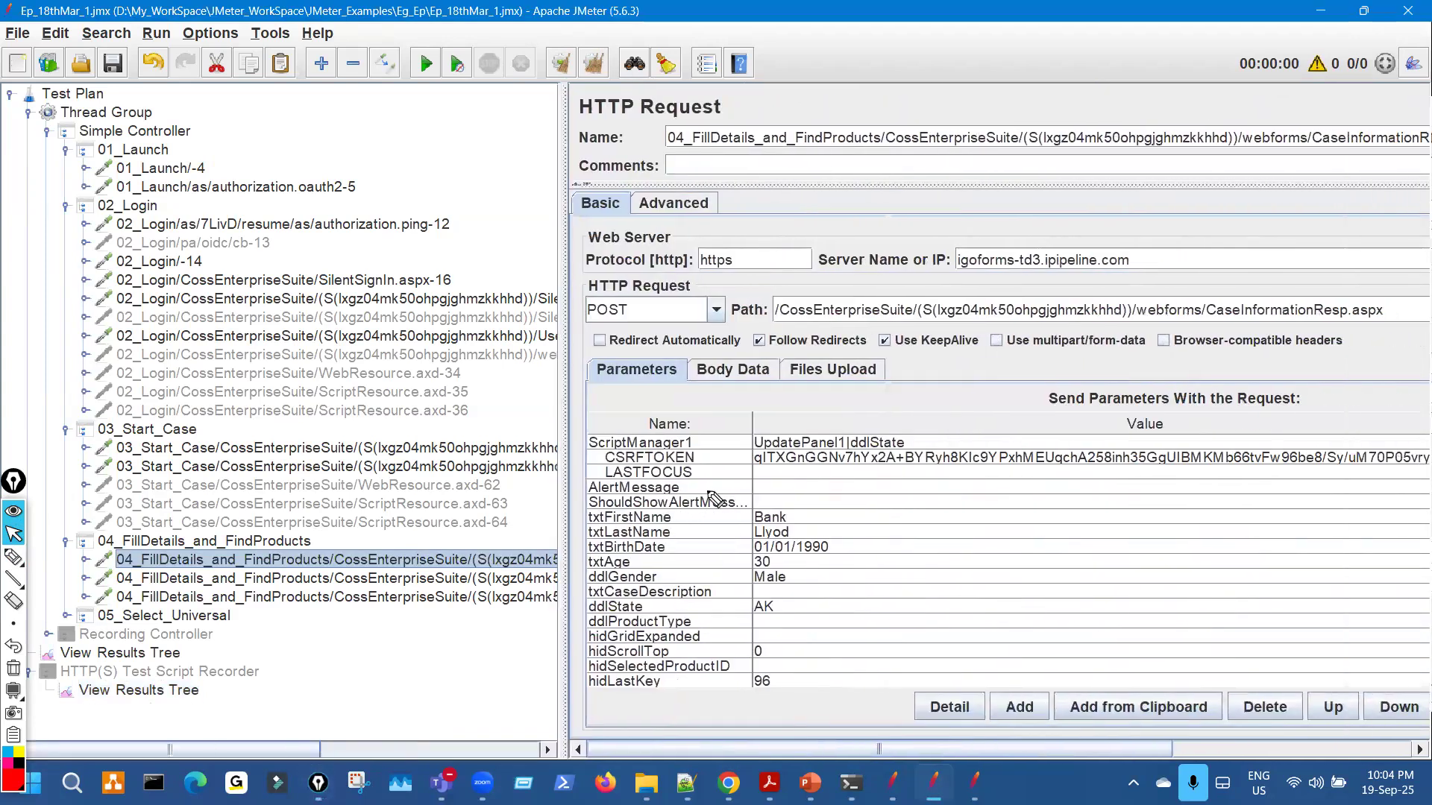
key(ctrl+shift+3)
mouse_move(745, 477)
mouse_down()
mouse_move(1165, 487)
mouse_move(1118, 520)
mouse_up()
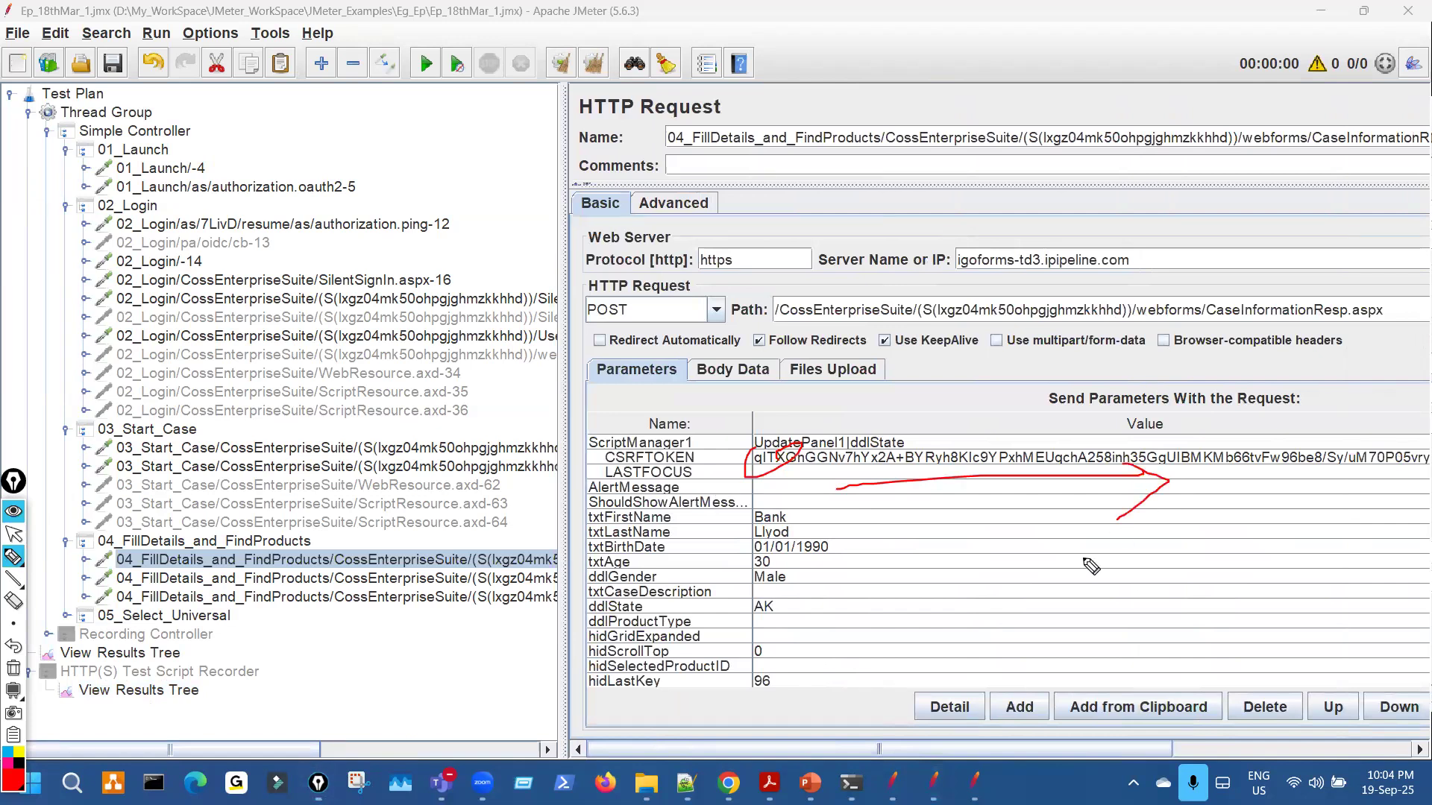
key(ctrl+shift+7)
drag(845, 460, 839, 453)
key(ctrl+shift+7)
key(ctrl+shift+2)
Point an arrow at the circled aspx-66 request in the tree, mark the aspx-89 request and its CSRFTOKEN value, and clear the annotations.
drag(562, 396, 926, 403)
key(ctrl+shift+3)
mouse_move(850, 464)
mouse_down()
mouse_move(820, 485)
mouse_move(903, 396)
mouse_move(838, 459)
mouse_move(871, 447)
mouse_move(846, 469)
mouse_up()
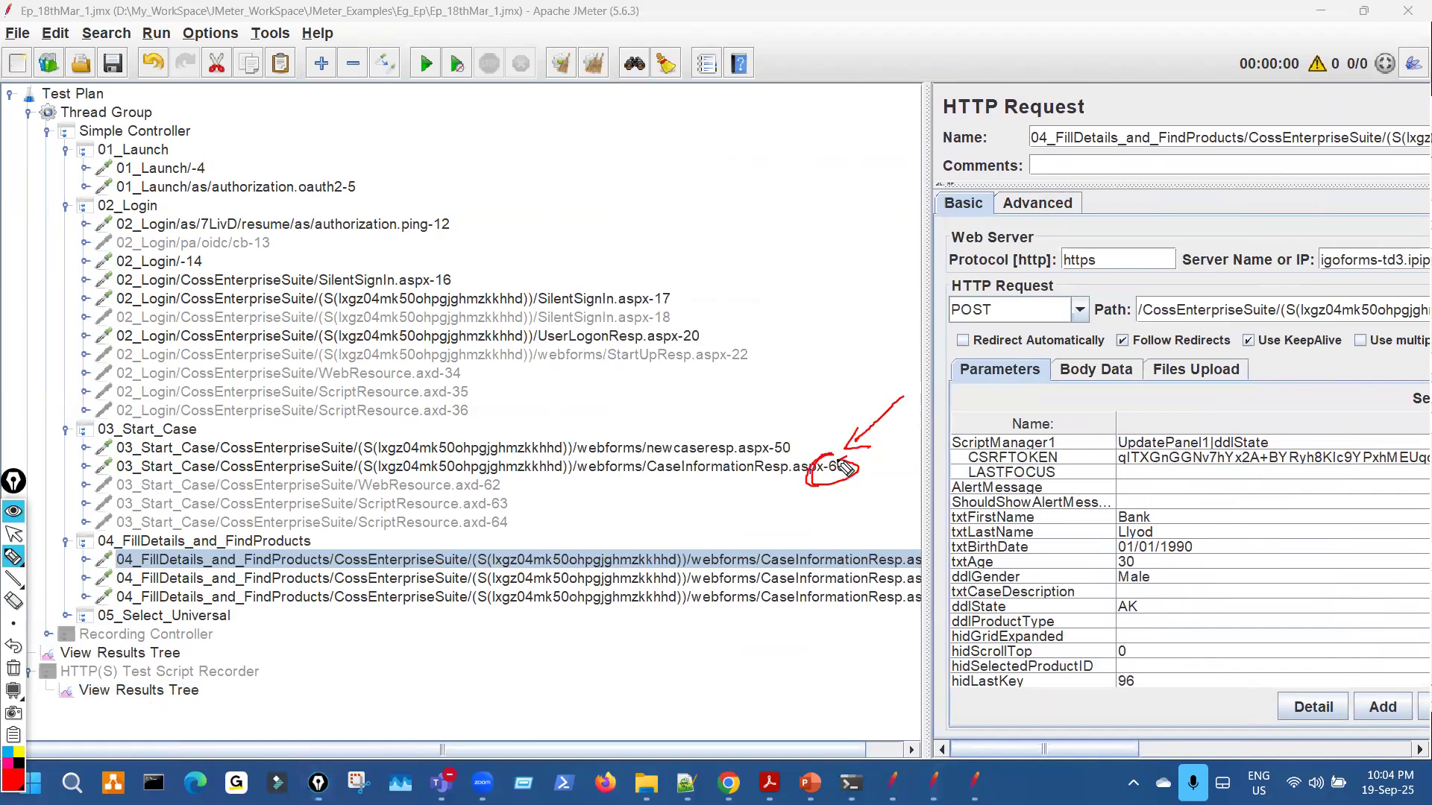
drag(854, 548, 902, 543)
mouse_move(1132, 482)
mouse_down()
mouse_move(1202, 474)
mouse_move(1211, 487)
mouse_up()
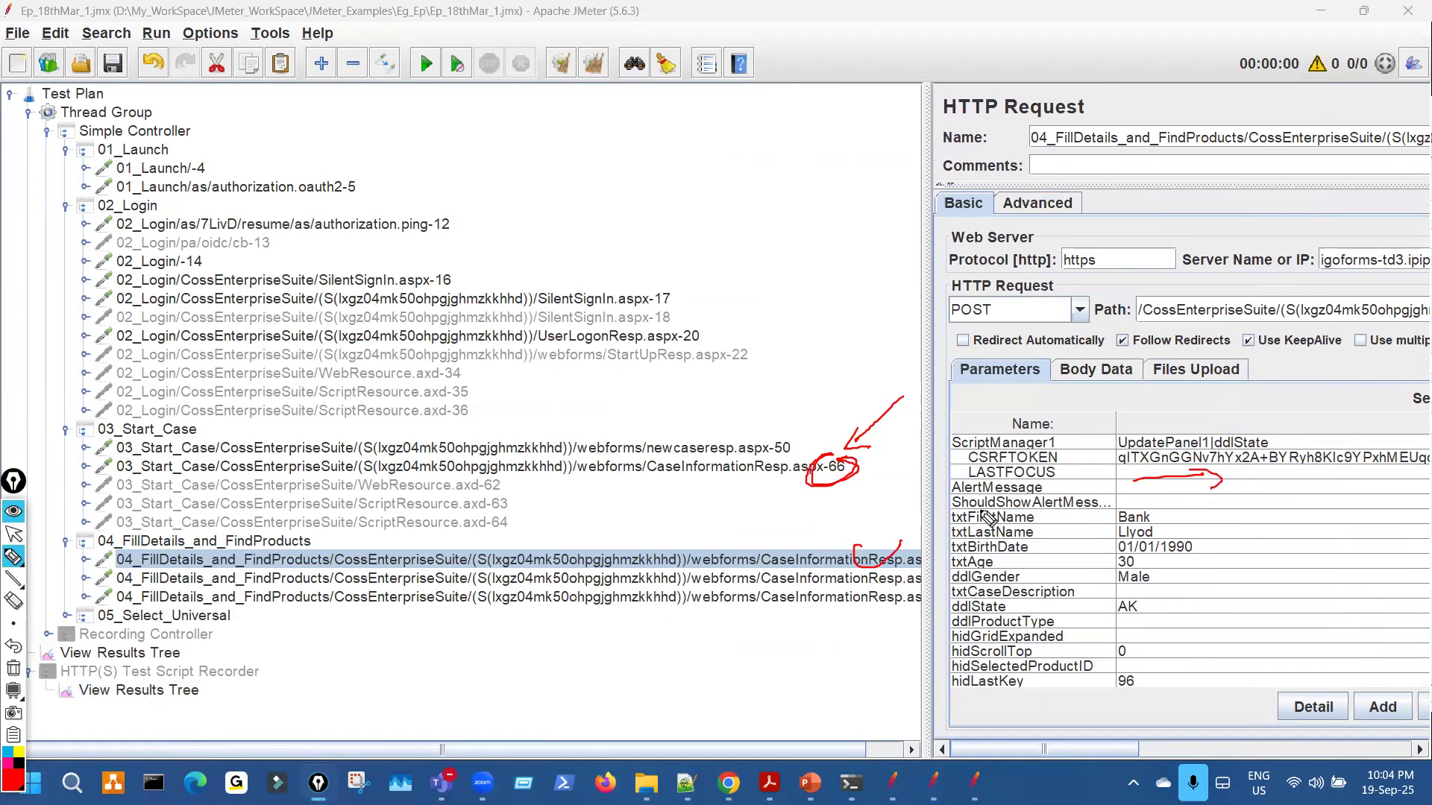
drag(838, 485, 826, 468)
key(Escape)
Return to the recorder's View Results Tree, widen the response view, and mark the CSRFTOKEN name and value in the aspx-66 response.
click(183, 691)
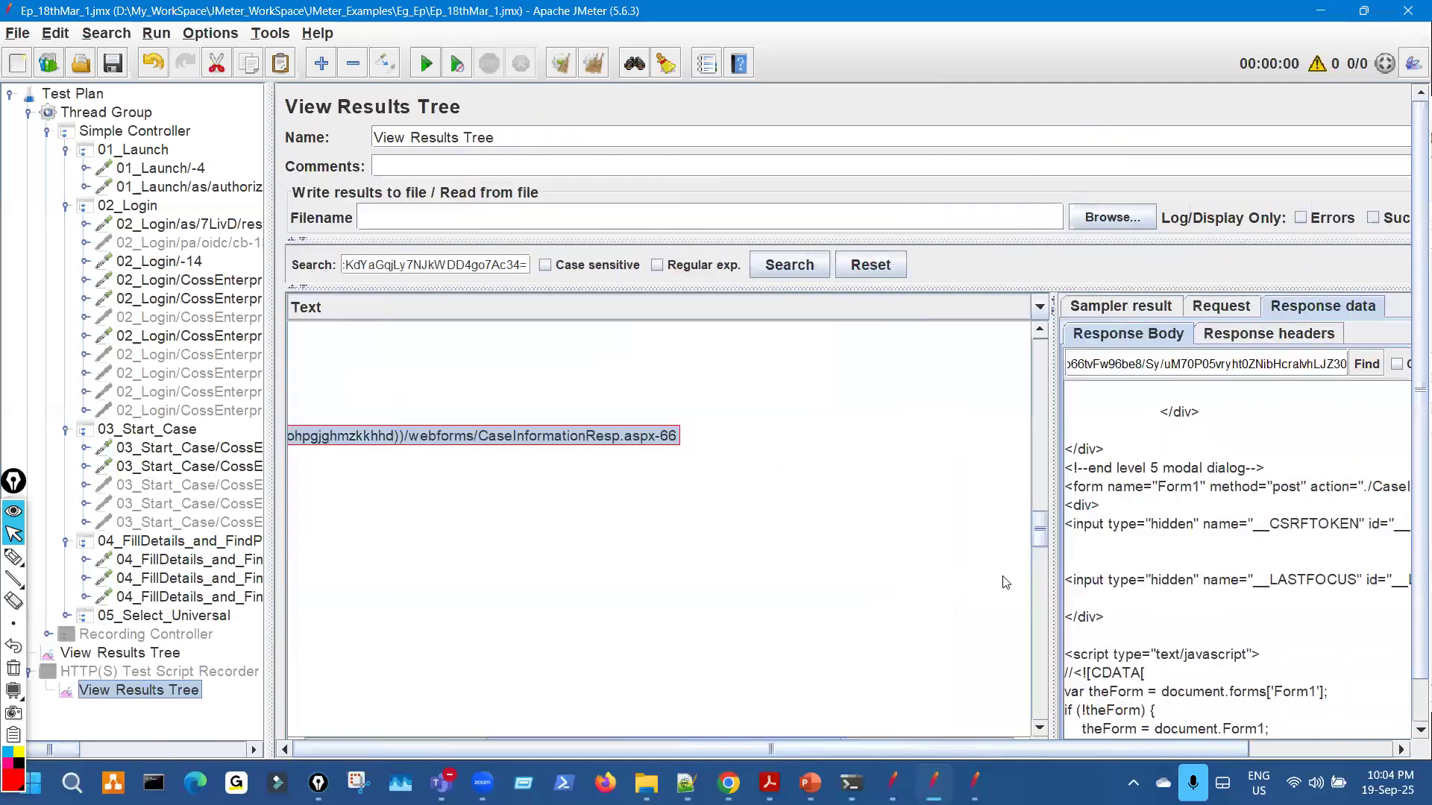
mouse_move(932, 482)
mouse_down()
mouse_move(404, 465)
mouse_move(406, 477)
mouse_up()
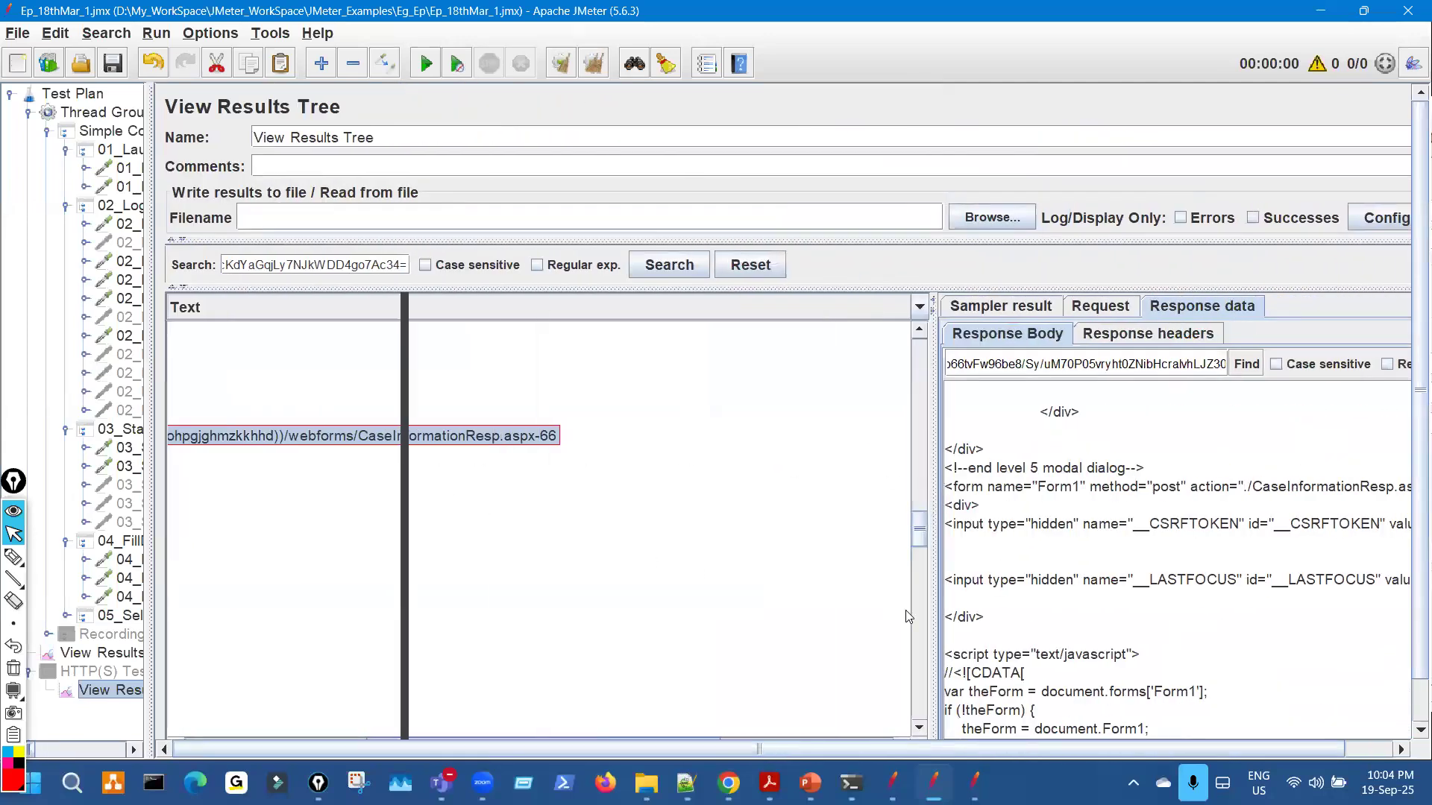
key(ctrl+shift+h)
mouse_move(1016, 535)
mouse_down()
mouse_move(1059, 541)
mouse_move(1021, 534)
mouse_up()
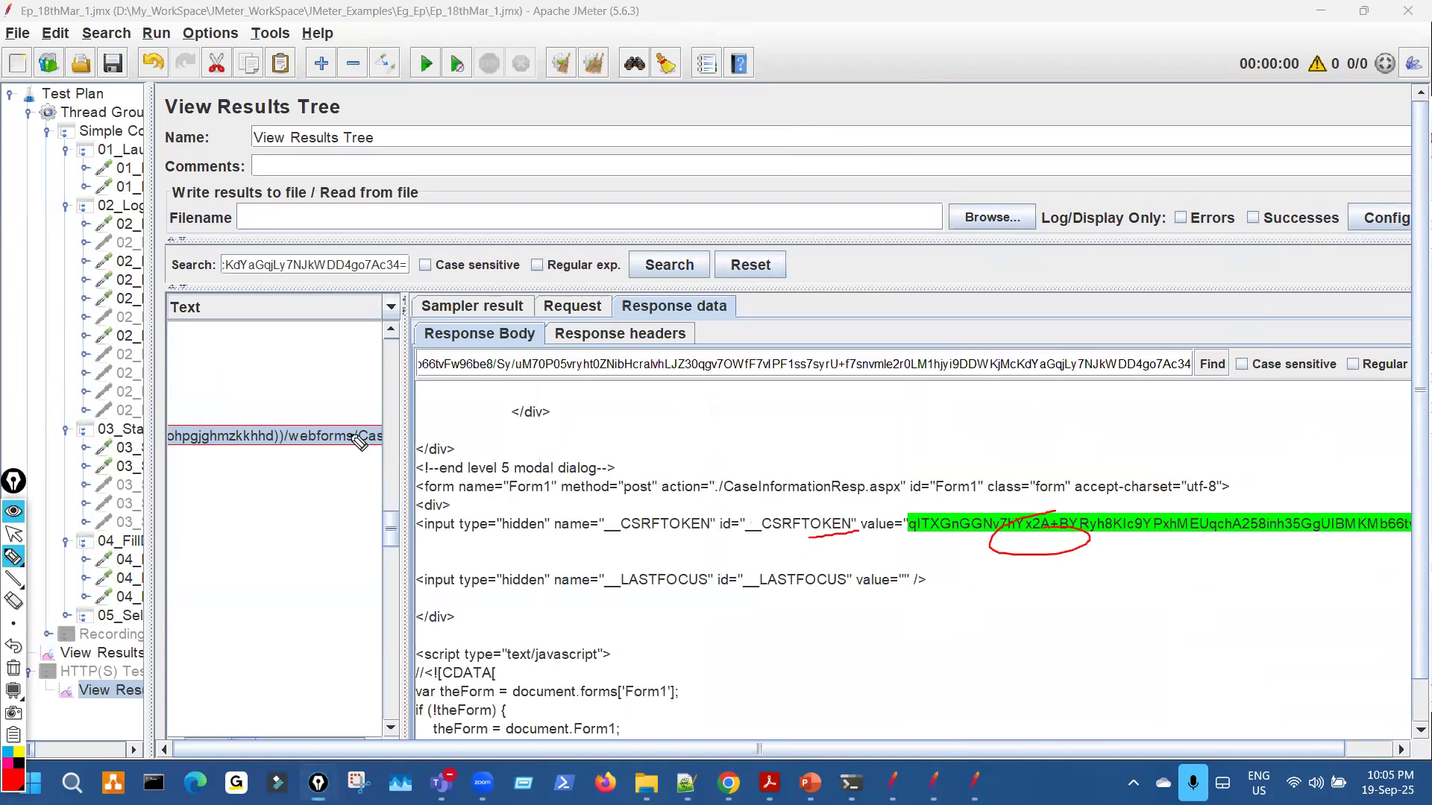
key(Escape)
Reopen the CaseInformationResp.aspx-89 request, tick its EVENTVALIDATION and VIEWSTATE parameters, circle the 04_FillDetails_and_FindProducts requests, and erase the marks.
drag(650, 291, 646, 291)
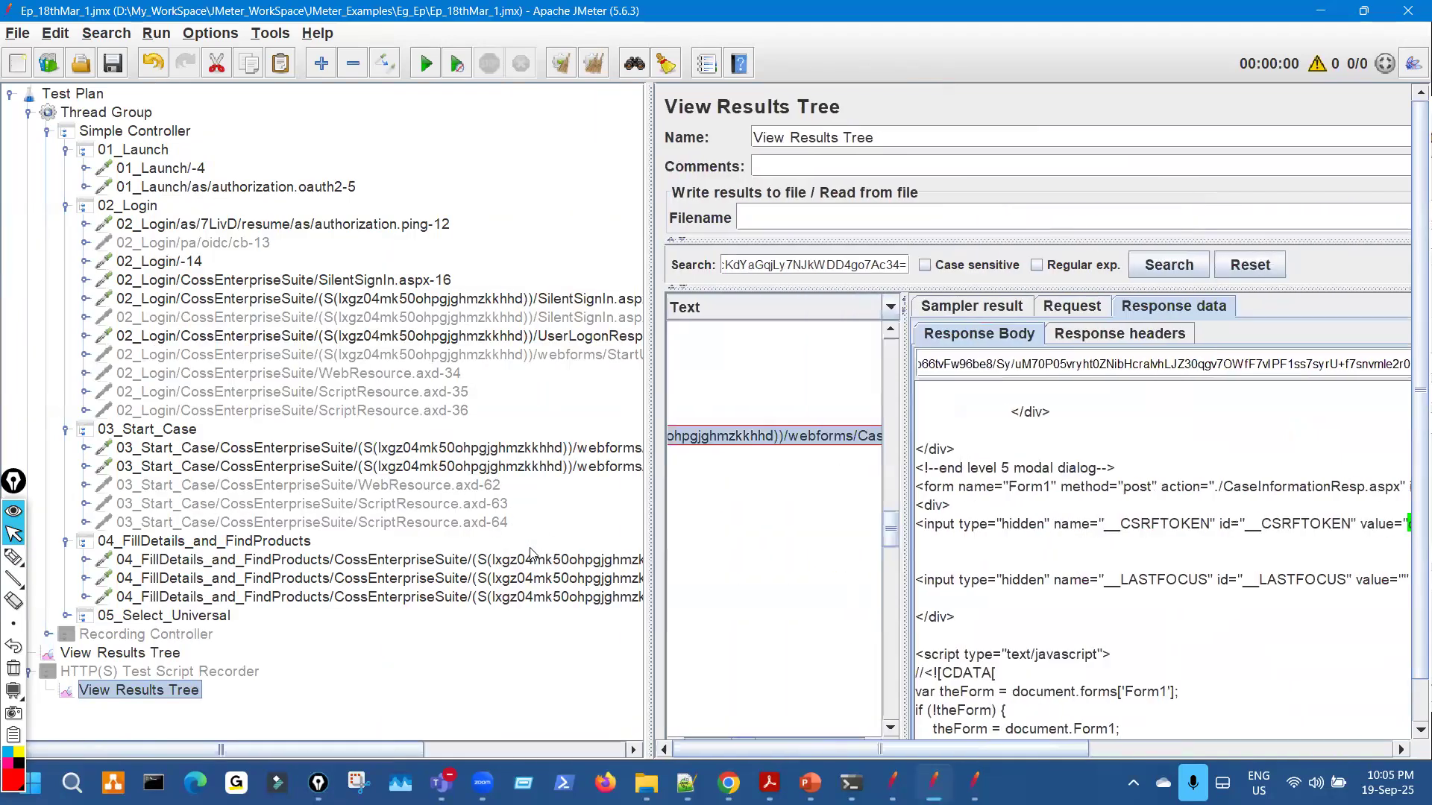
click(533, 559)
key(ctrl+shift+h)
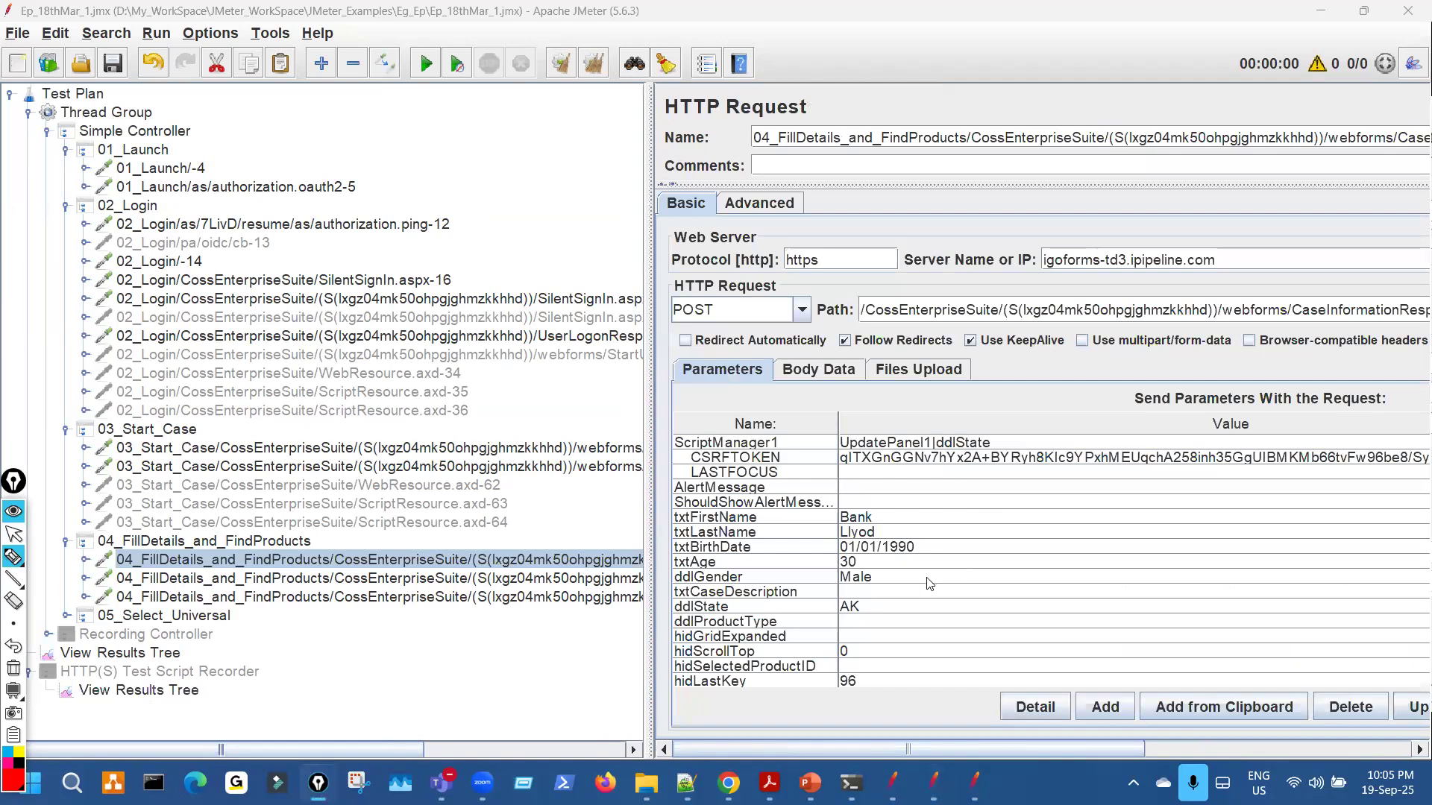
scroll(930, 583, down, 8)
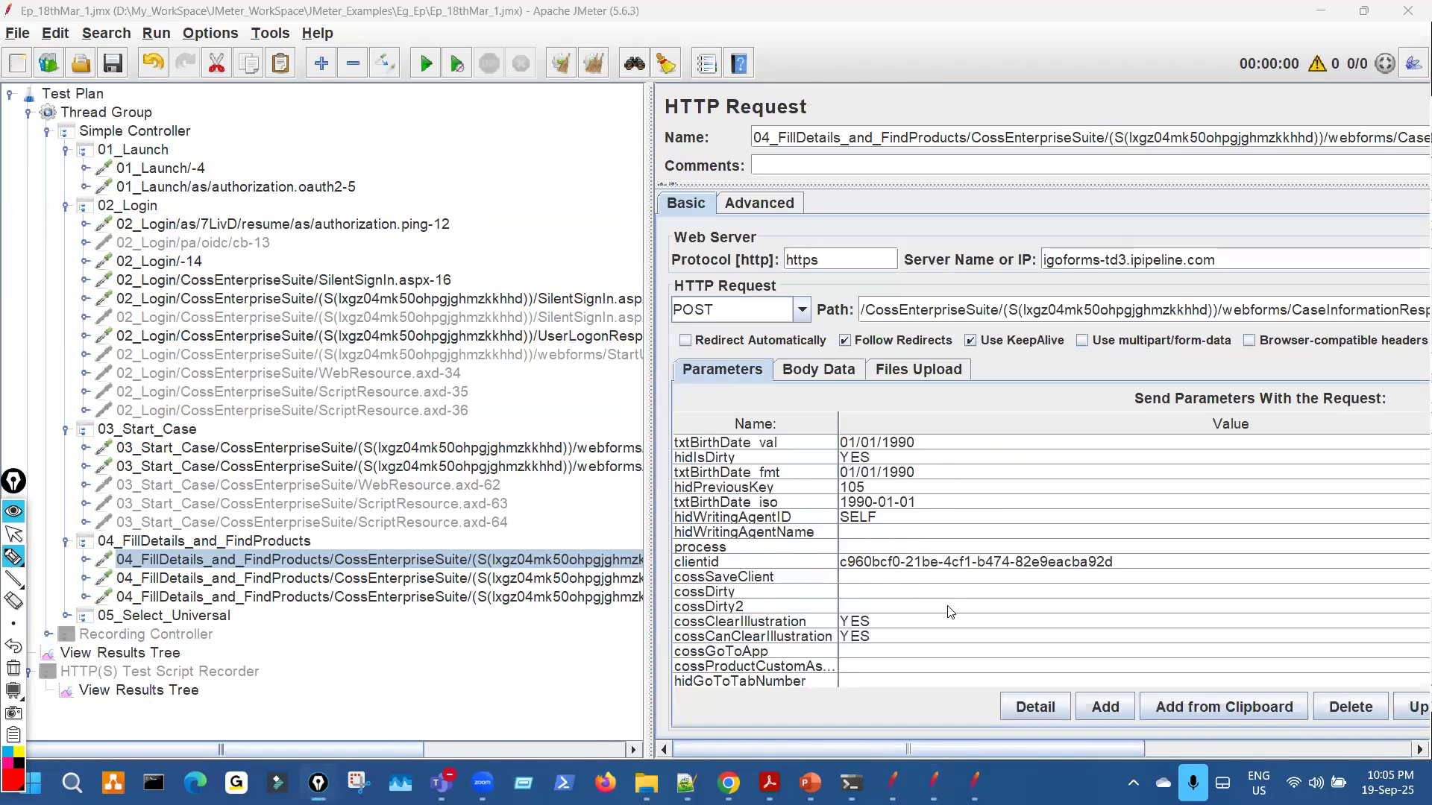
scroll(950, 611, down, 3)
mouse_move(830, 608)
mouse_down()
mouse_move(790, 626)
mouse_move(856, 627)
mouse_up()
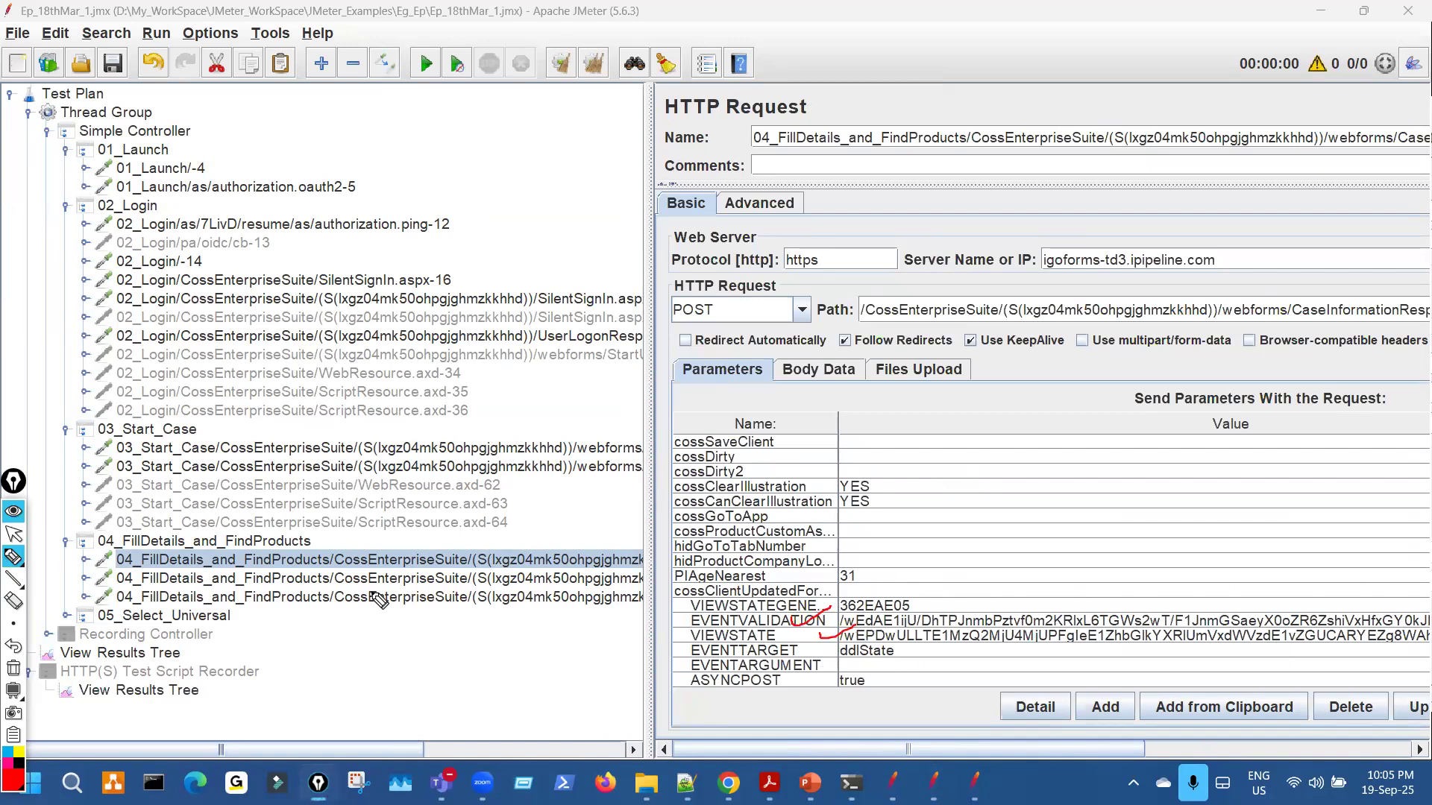
mouse_move(528, 553)
mouse_down()
mouse_move(522, 587)
mouse_move(527, 560)
mouse_up()
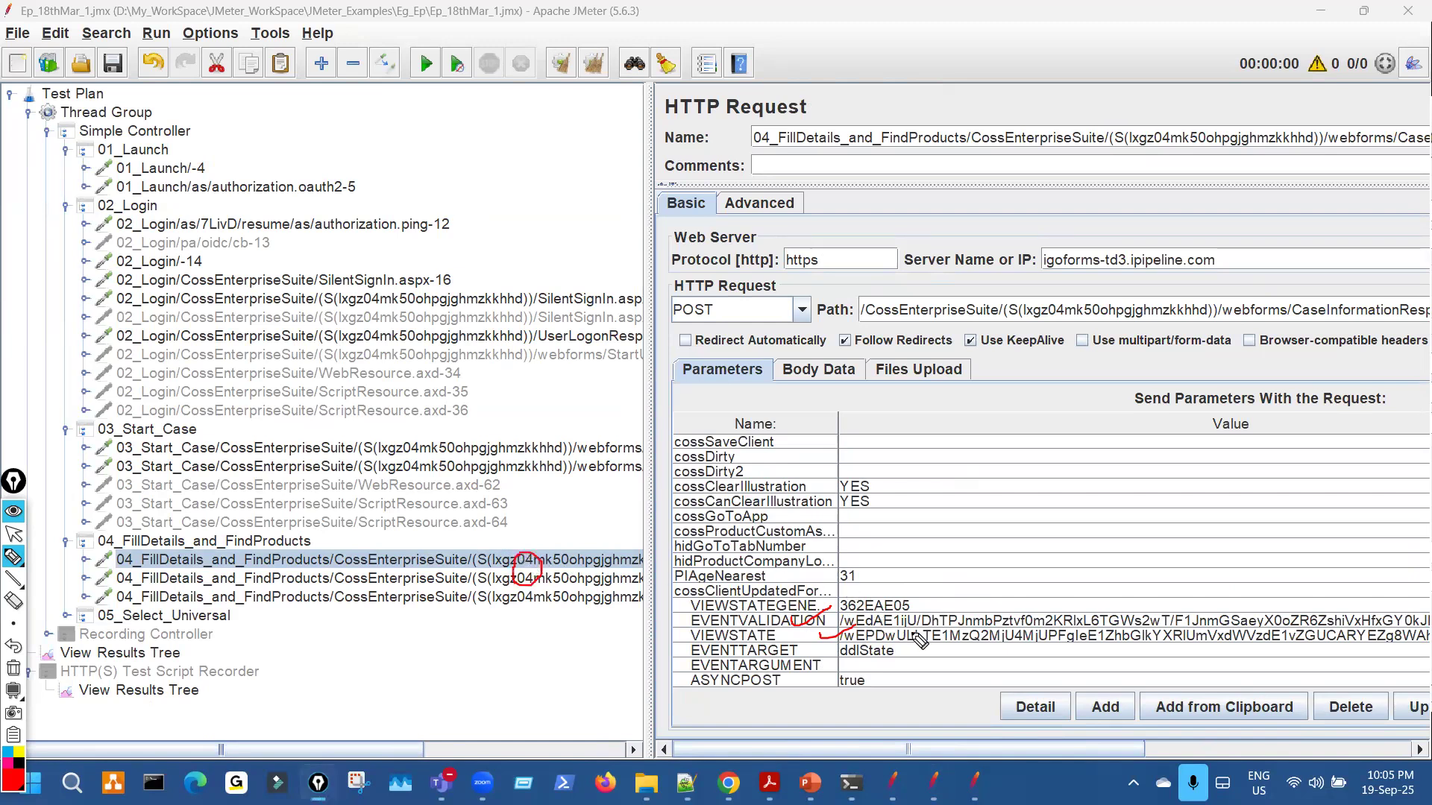
key(ctrl+shift+c)
Tick the clientid, EVENTVALIDATION and VIEWSTATE values and circle the VIEWSTATEGENERATOR value in the aspx-89 parameters, then erase the marks.
scroll(944, 606, down, 5)
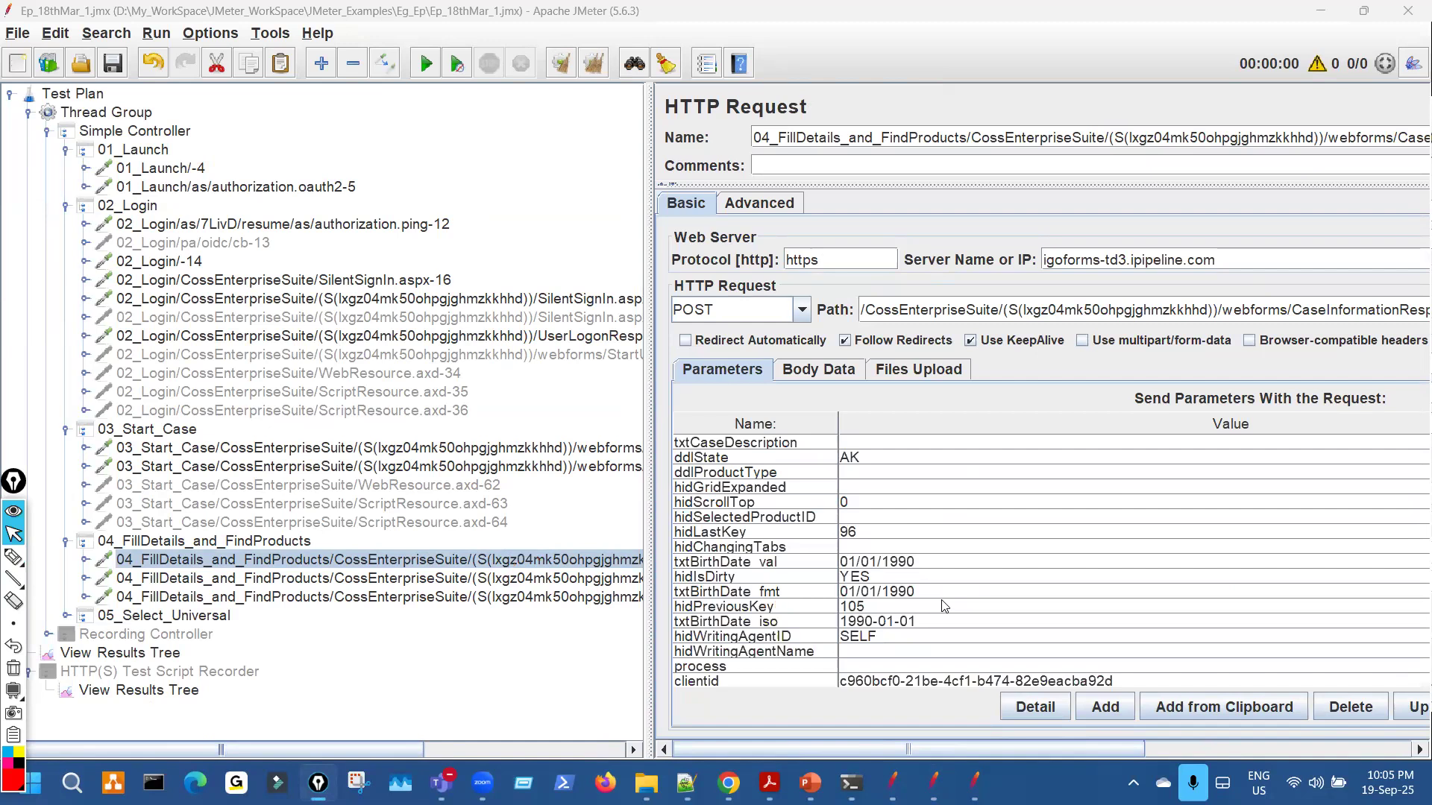
scroll(935, 495, up, 3)
key(ctrl+shift+3)
mouse_move(910, 447)
mouse_down()
mouse_move(924, 460)
mouse_move(1010, 398)
mouse_move(930, 425)
mouse_move(1015, 468)
mouse_up()
key(ctrl+shift+c)
scroll(944, 576, down, 2)
scroll(952, 643, down, 6)
key(ctrl+shift+3)
mouse_move(908, 649)
mouse_down()
mouse_move(947, 644)
mouse_move(932, 682)
mouse_move(858, 654)
mouse_move(842, 626)
mouse_up()
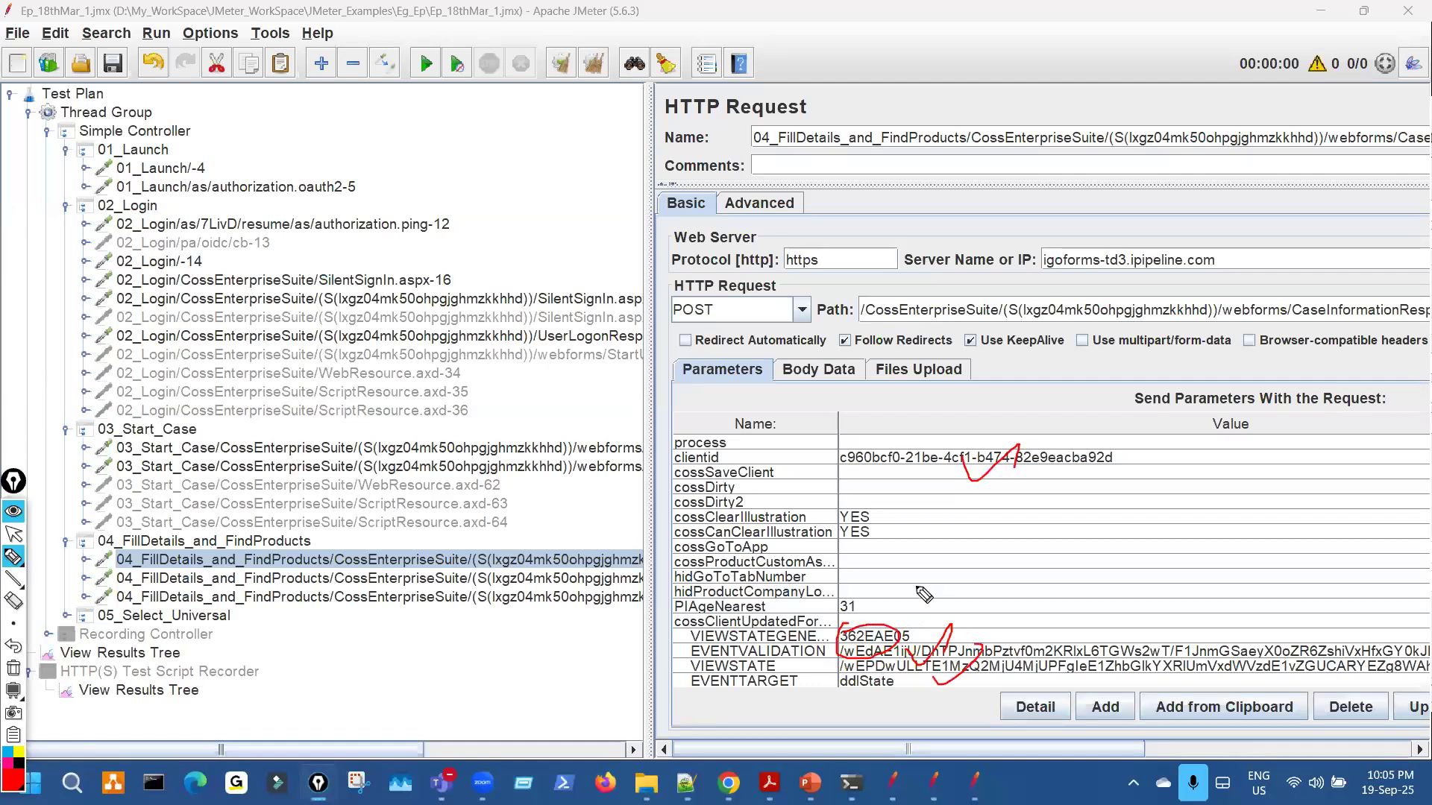
key(ctrl+shift+c)
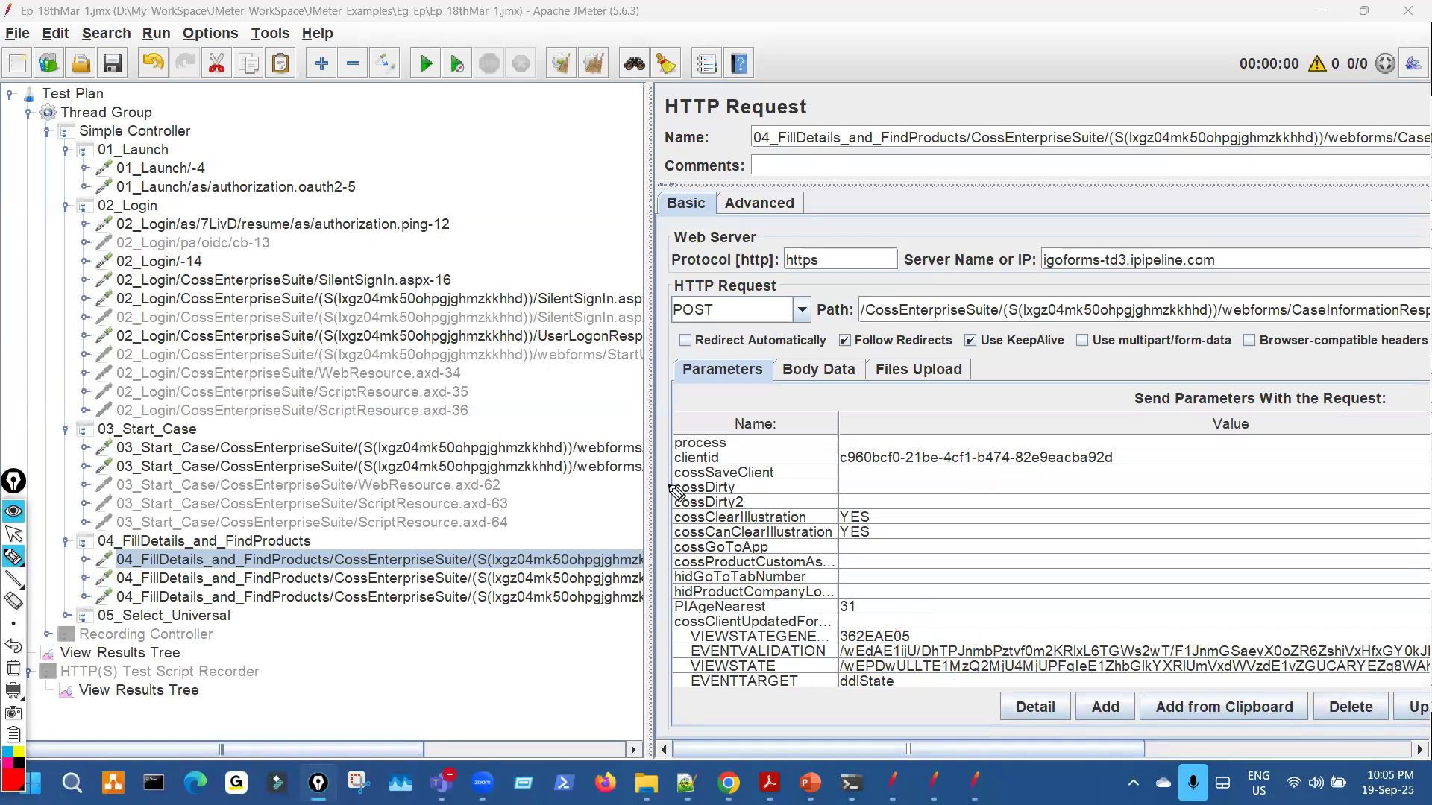
Open the 01_Launch authorization.oauth2-5 request, mark the state and nonce parameter values, and erase the marks.
click(429, 223)
key(ctrl+shift+3)
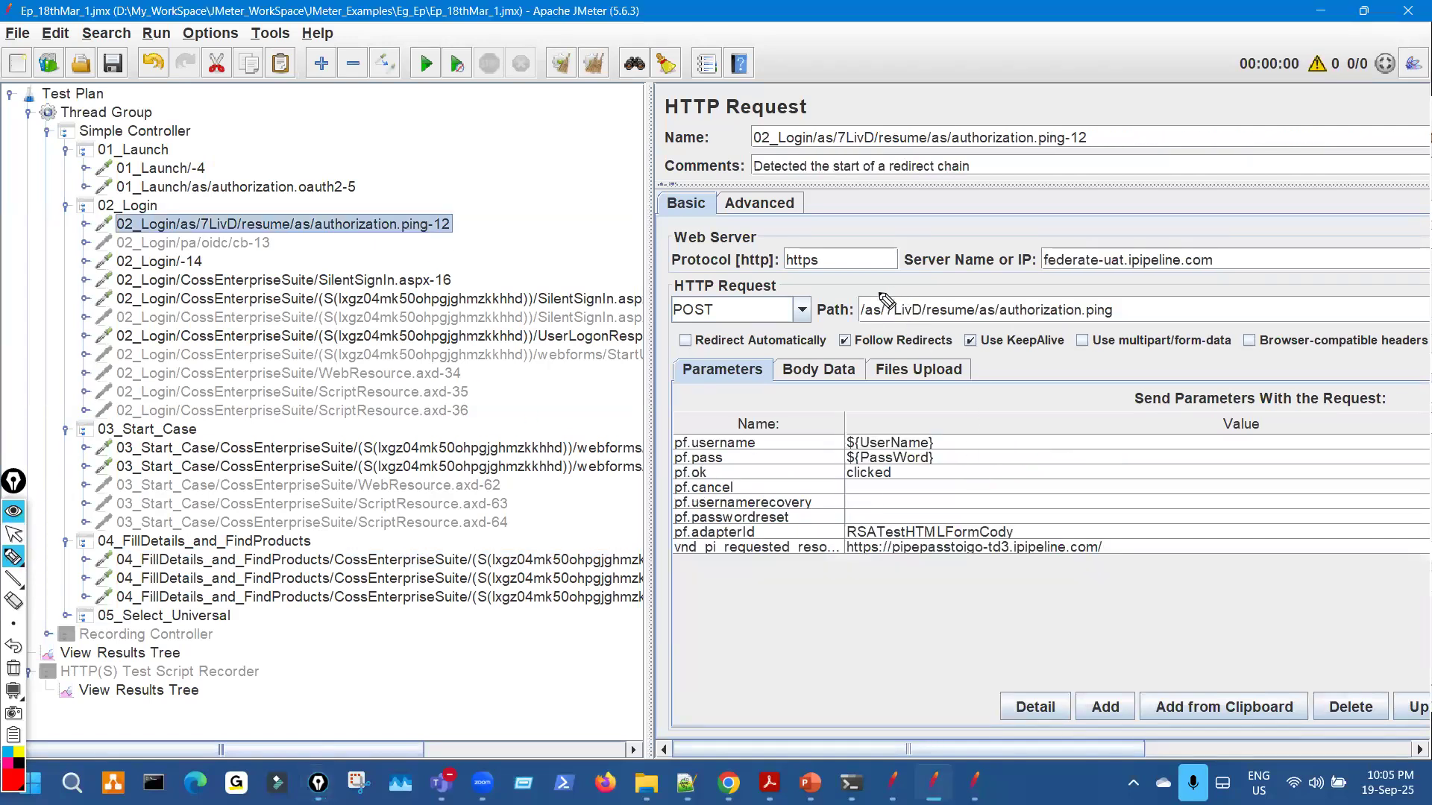
key(ctrl+shift+2)
click(317, 182)
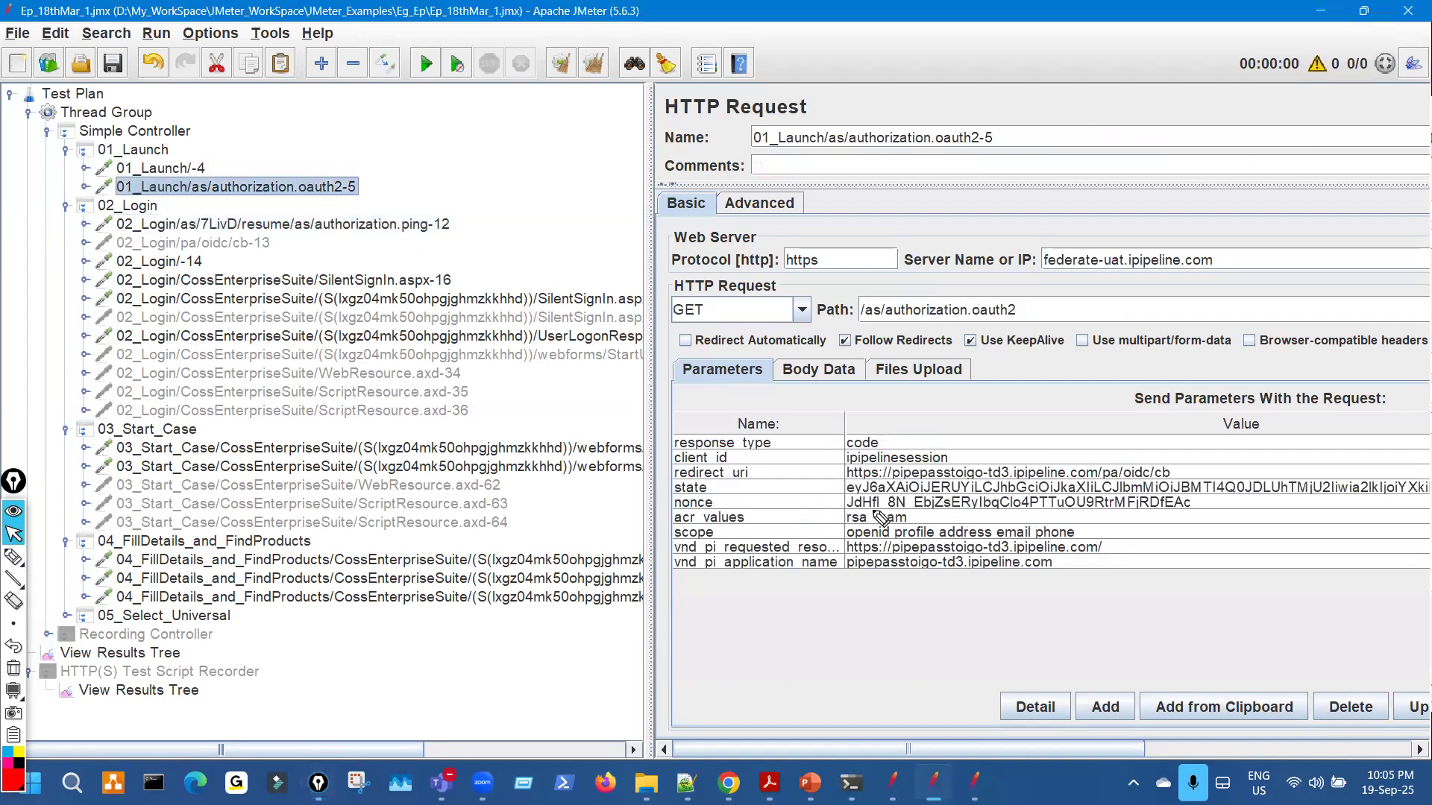
key(ctrl+shift+3)
drag(850, 480, 870, 499)
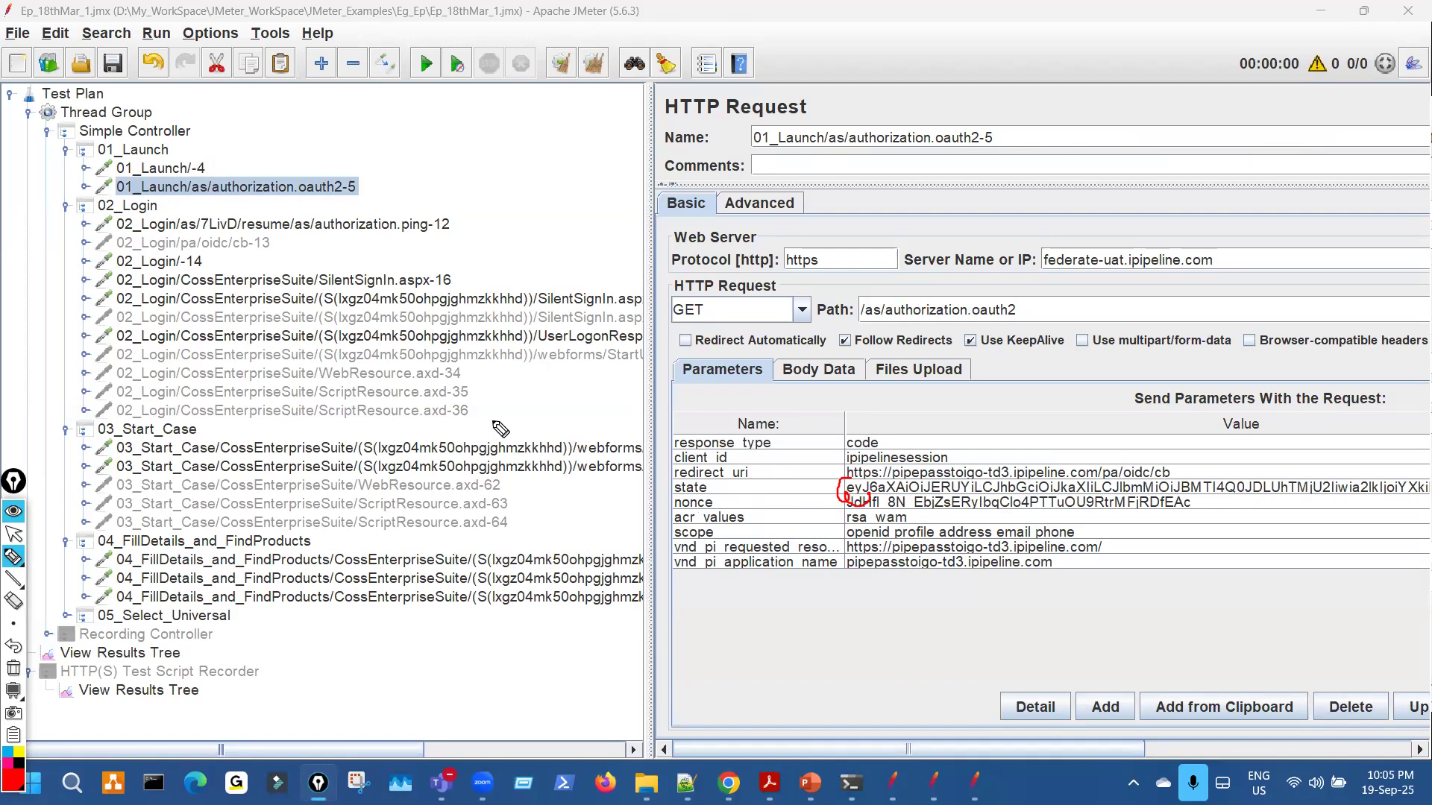
key(ctrl+shift+7)
key(ctrl+shift+2)
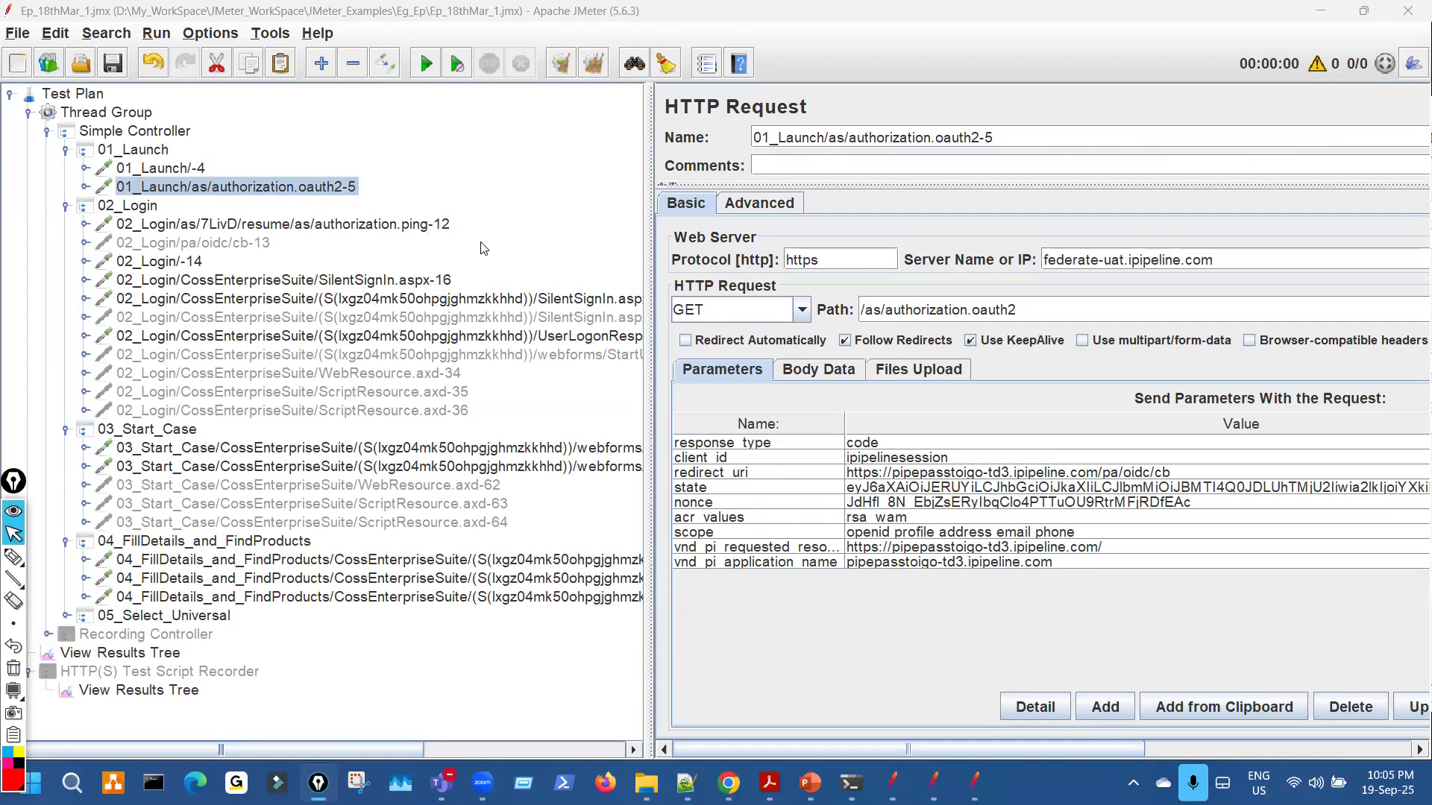
Open the 02_Login authorization.ping-12 request, mark the 7LivD value in its path, and erase the mark.
click(439, 226)
key(ctrl+shift+3)
drag(909, 283, 829, 284)
key(ctrl+shift+7)
key(ctrl+shift+2)
Open the 02_Login SilentSignIn.aspx-17 request, underline the session ID in its path, and erase the mark.
click(511, 294)
key(ctrl+shift+3)
mouse_move(1096, 337)
mouse_down()
mouse_move(1073, 291)
mouse_move(1126, 343)
mouse_up()
key(ctrl+shift+7)
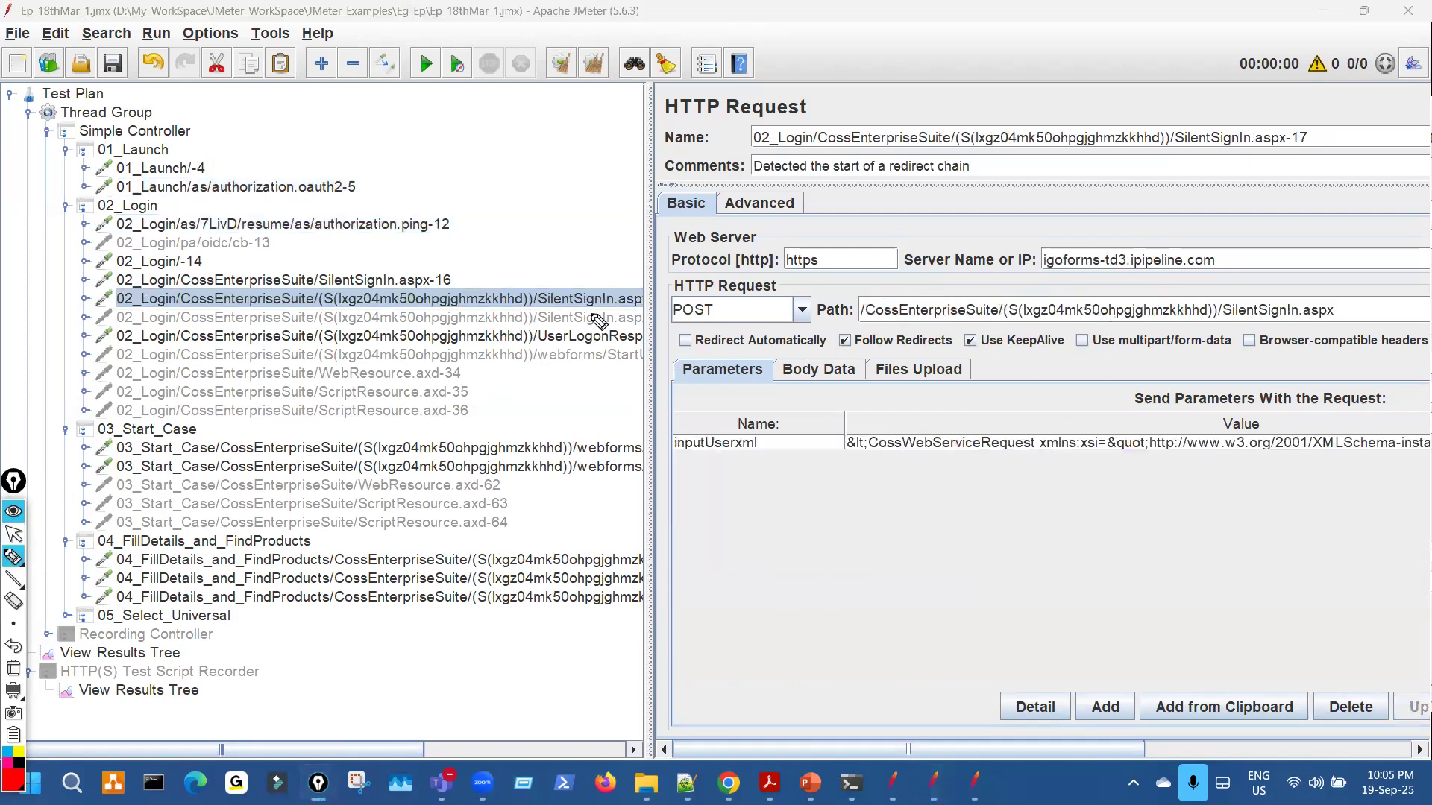
Inspect the parameters of the 01_Launch/as/authorization.oauth2-5 request and the first 02_Login request, clearing the pen marks made in between.
key(ctrl+shift+2)
click(355, 188)
key(ctrl+shift+3)
drag(864, 488, 865, 525)
key(ctrl+shift+7)
key(ctrl+shift+2)
click(414, 226)
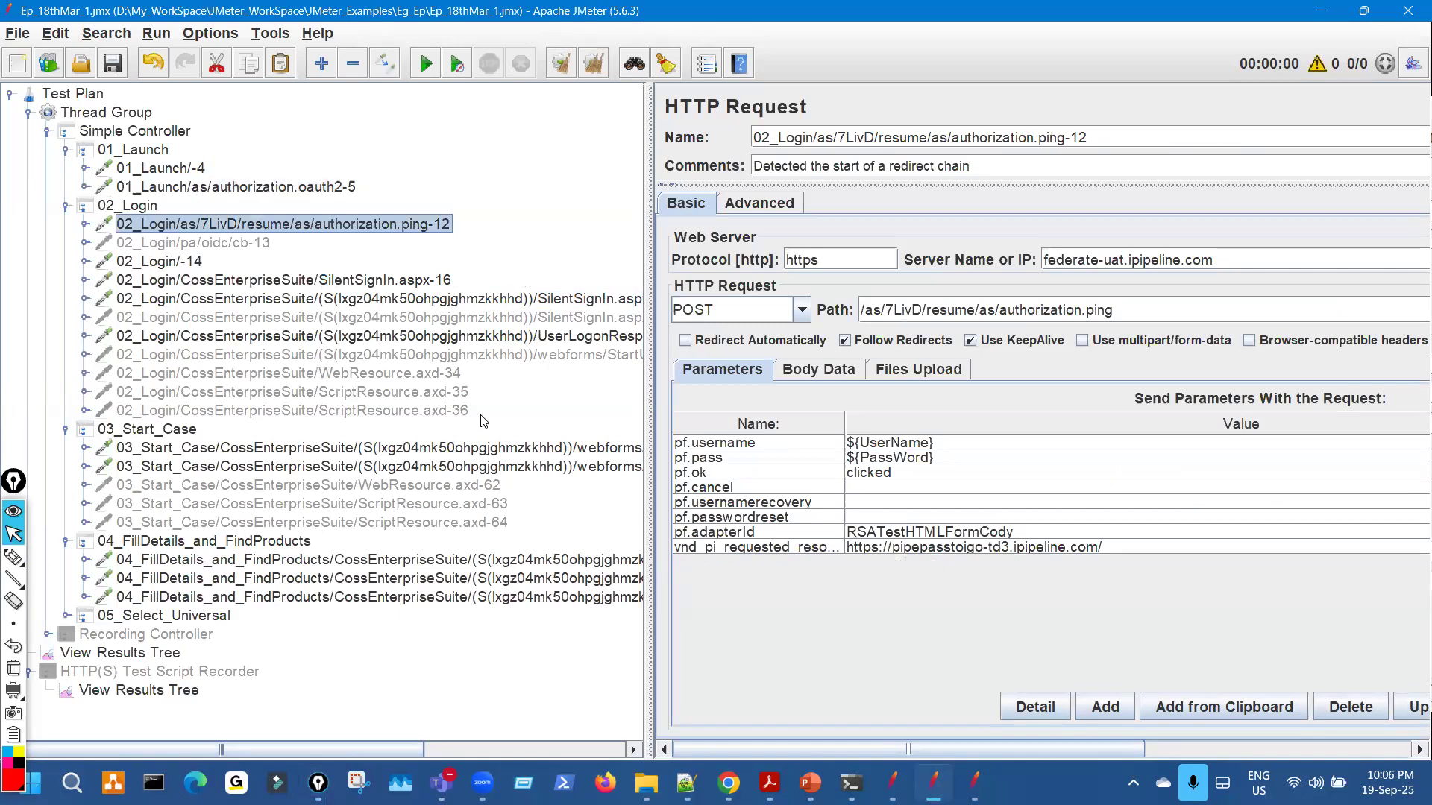
Open the first 04_FillDetails_and_FindProducts request and circle its clientid value and the session ID in its path.
click(566, 561)
key(ctrl+shift+3)
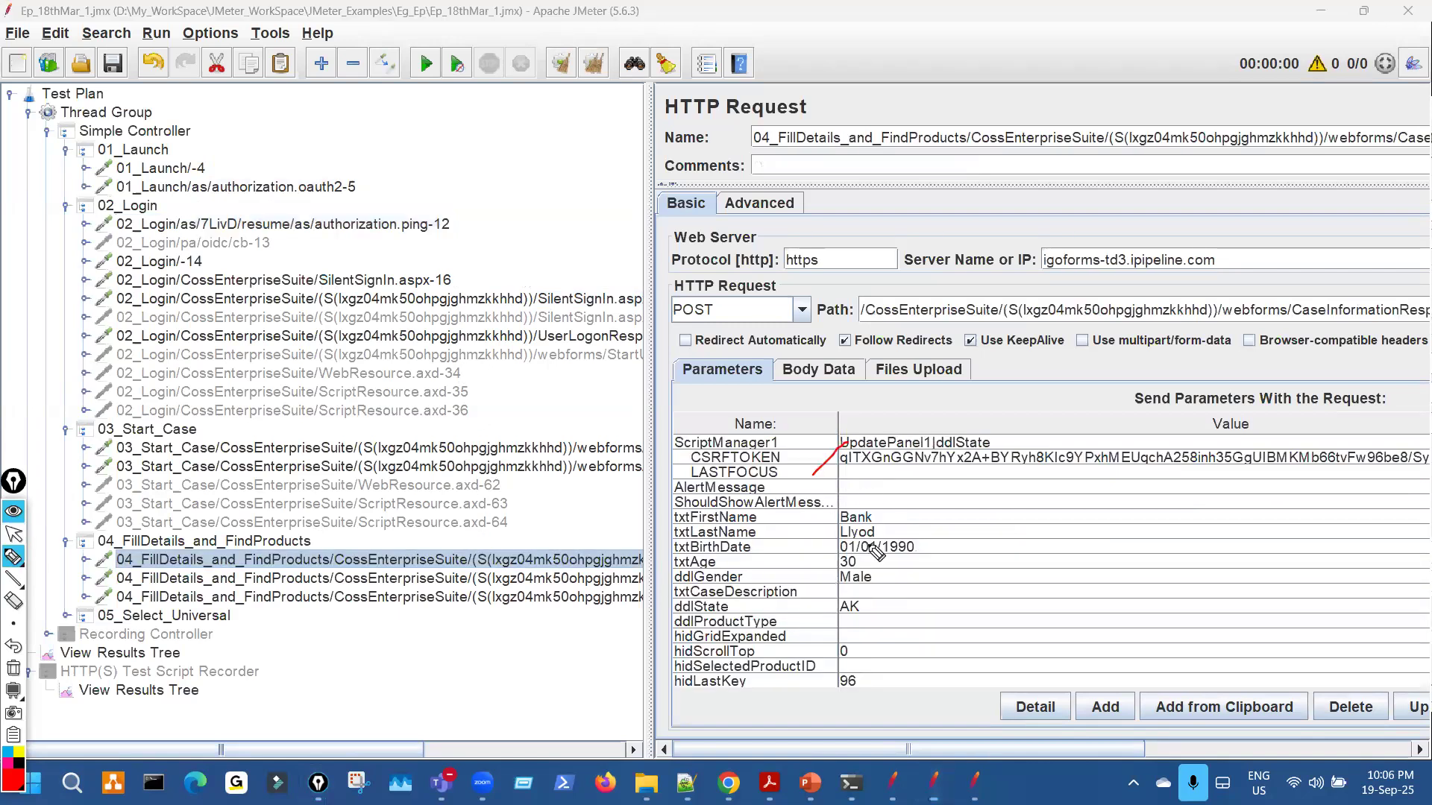
scroll(943, 608, down, 5)
drag(928, 581, 980, 567)
mouse_move(1059, 292)
mouse_down()
mouse_move(1234, 287)
mouse_move(1070, 263)
mouse_up()
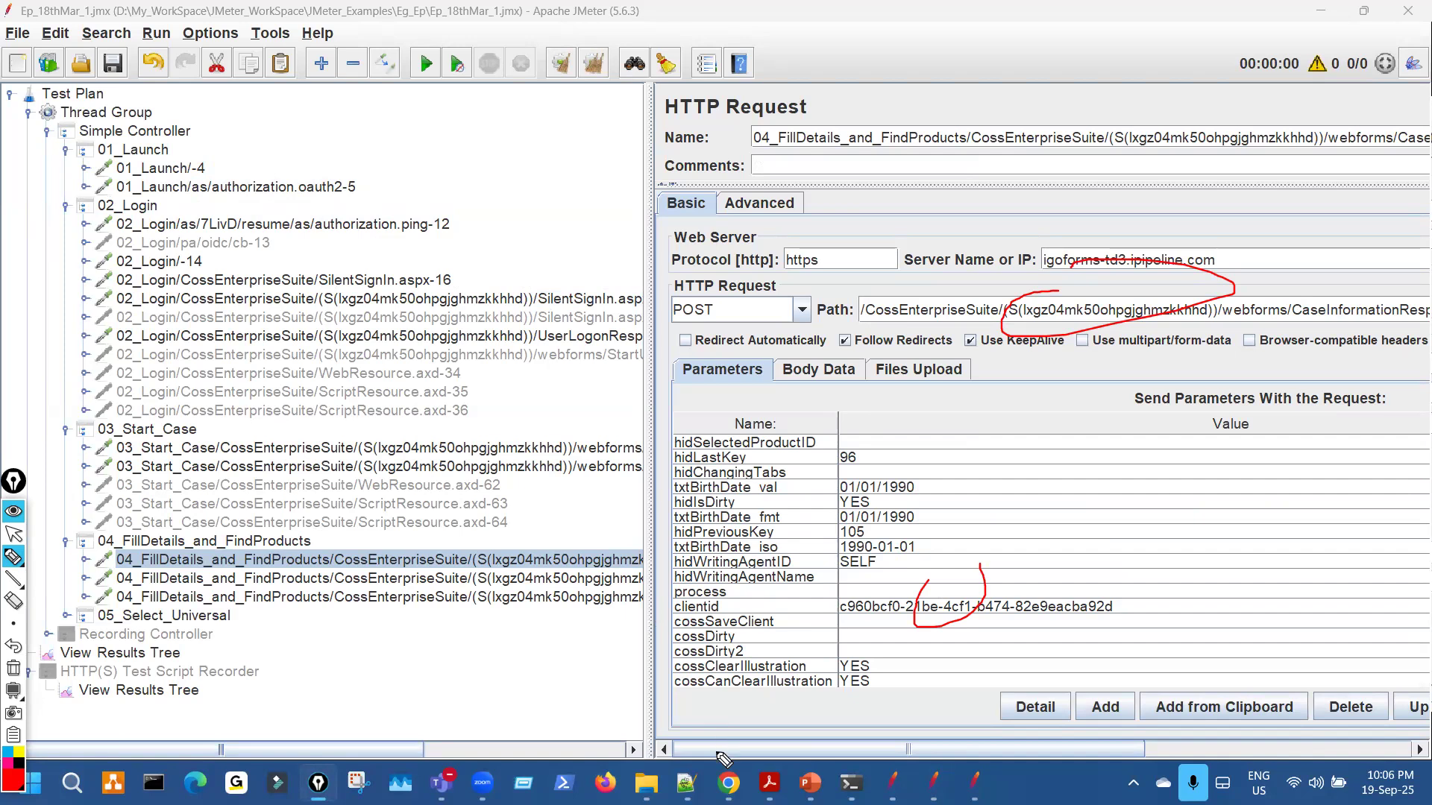
Switch to File Explorer, return to the JMeter_Examples folder and open the video Eg_Redirection_&_MultipleRequest.mp4.
click(728, 782)
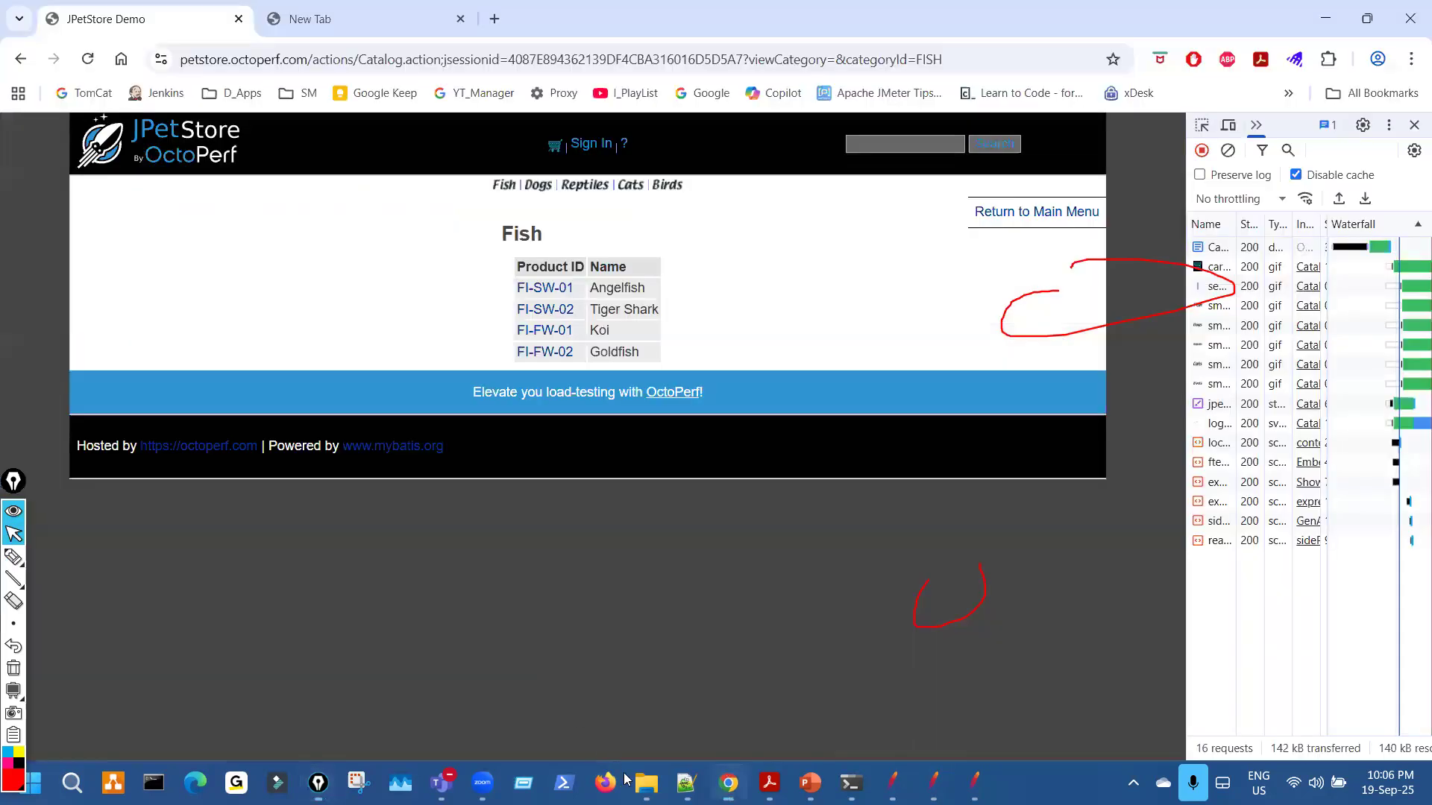
key(alt+Tab)
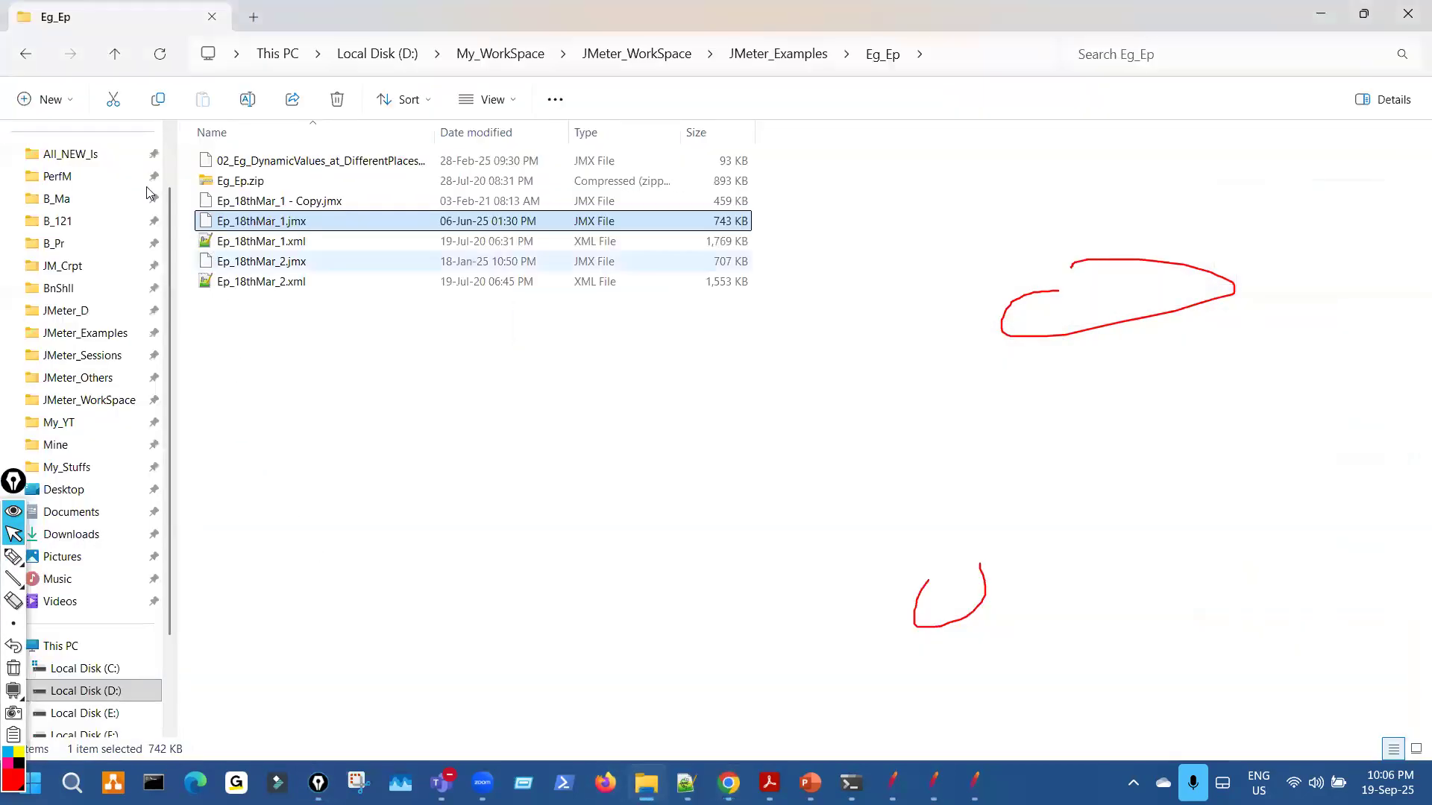
key(alt+Left)
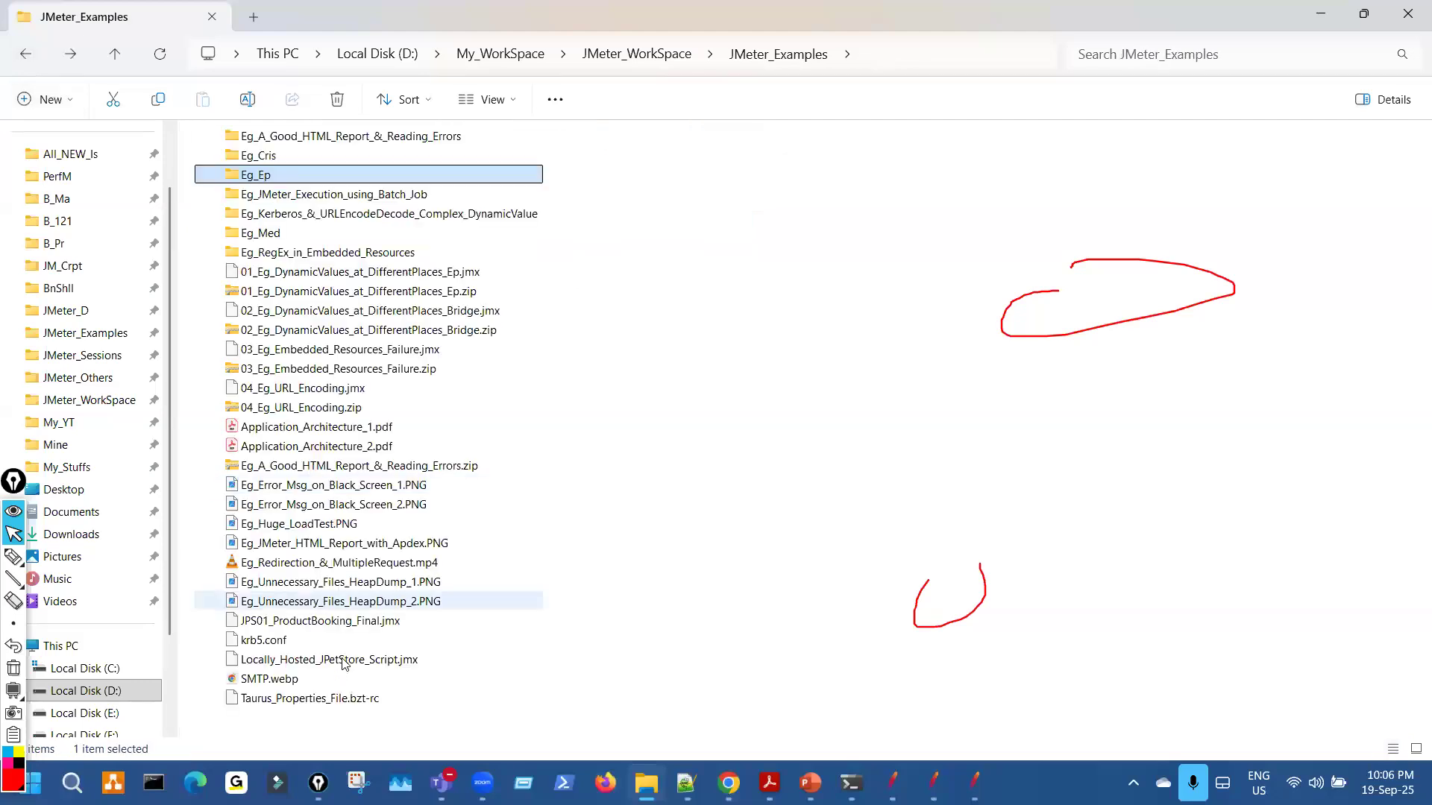
double_click(324, 565)
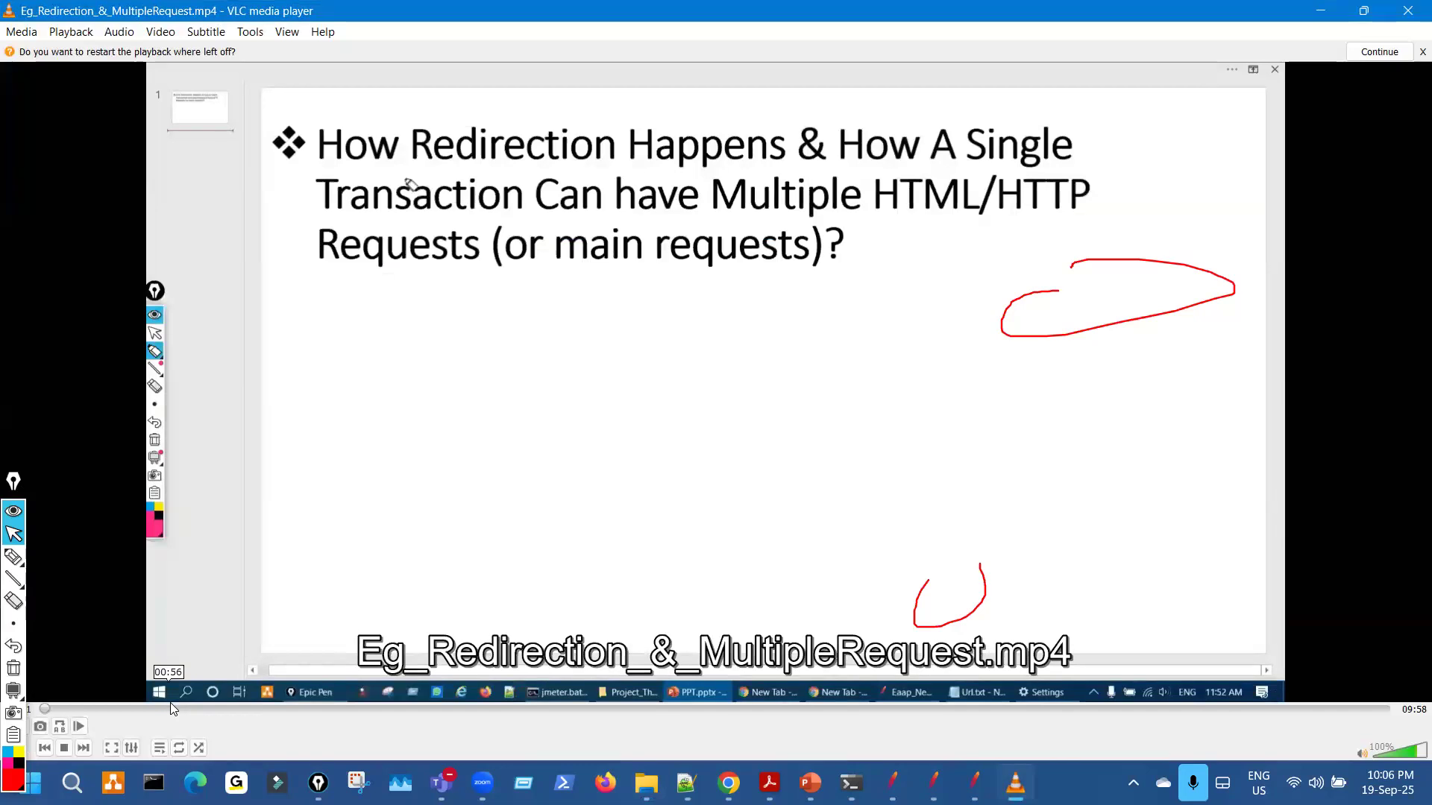
Skim the video past the login page and welcome page to about 04:47, marking the Start New Case tile on the way.
click(171, 709)
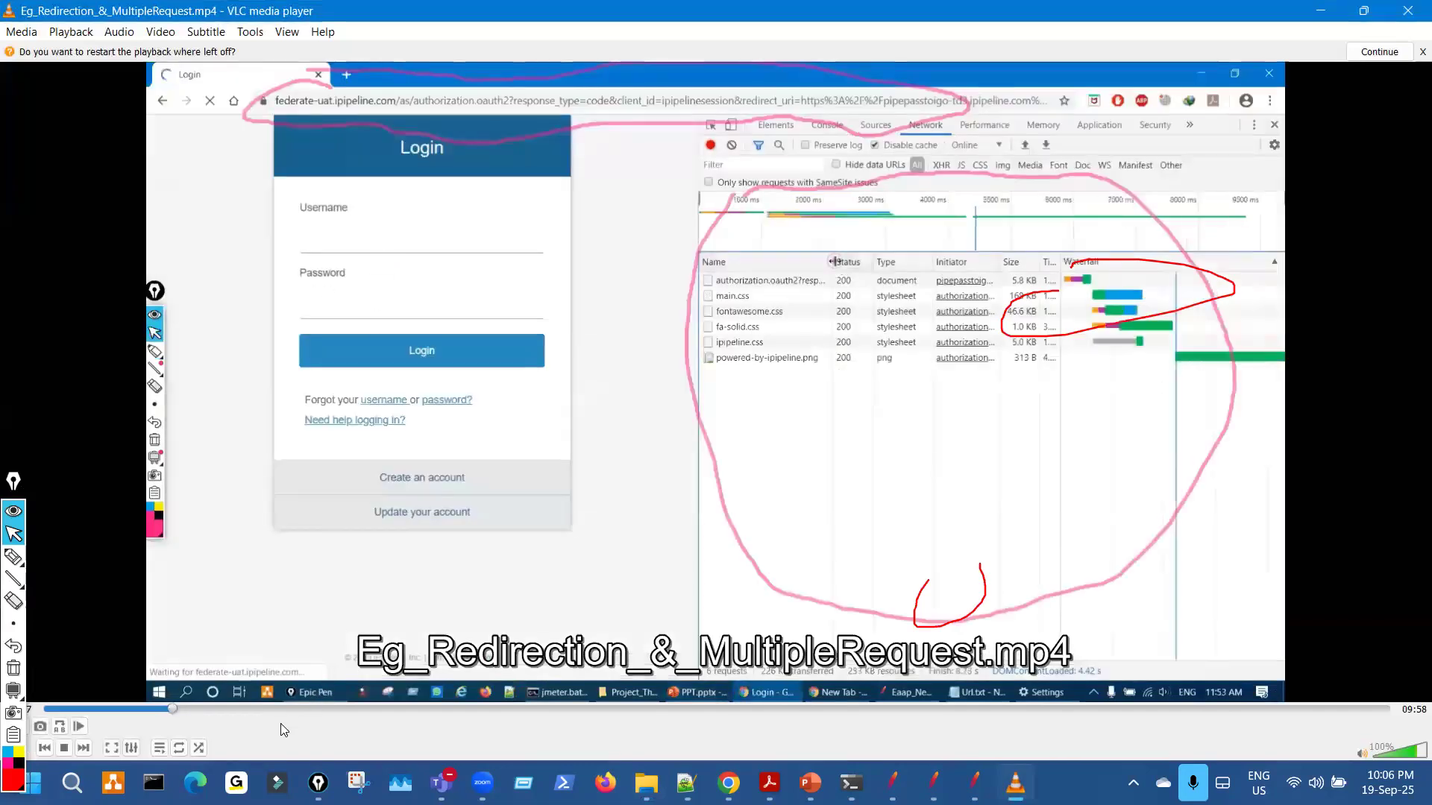
click(283, 709)
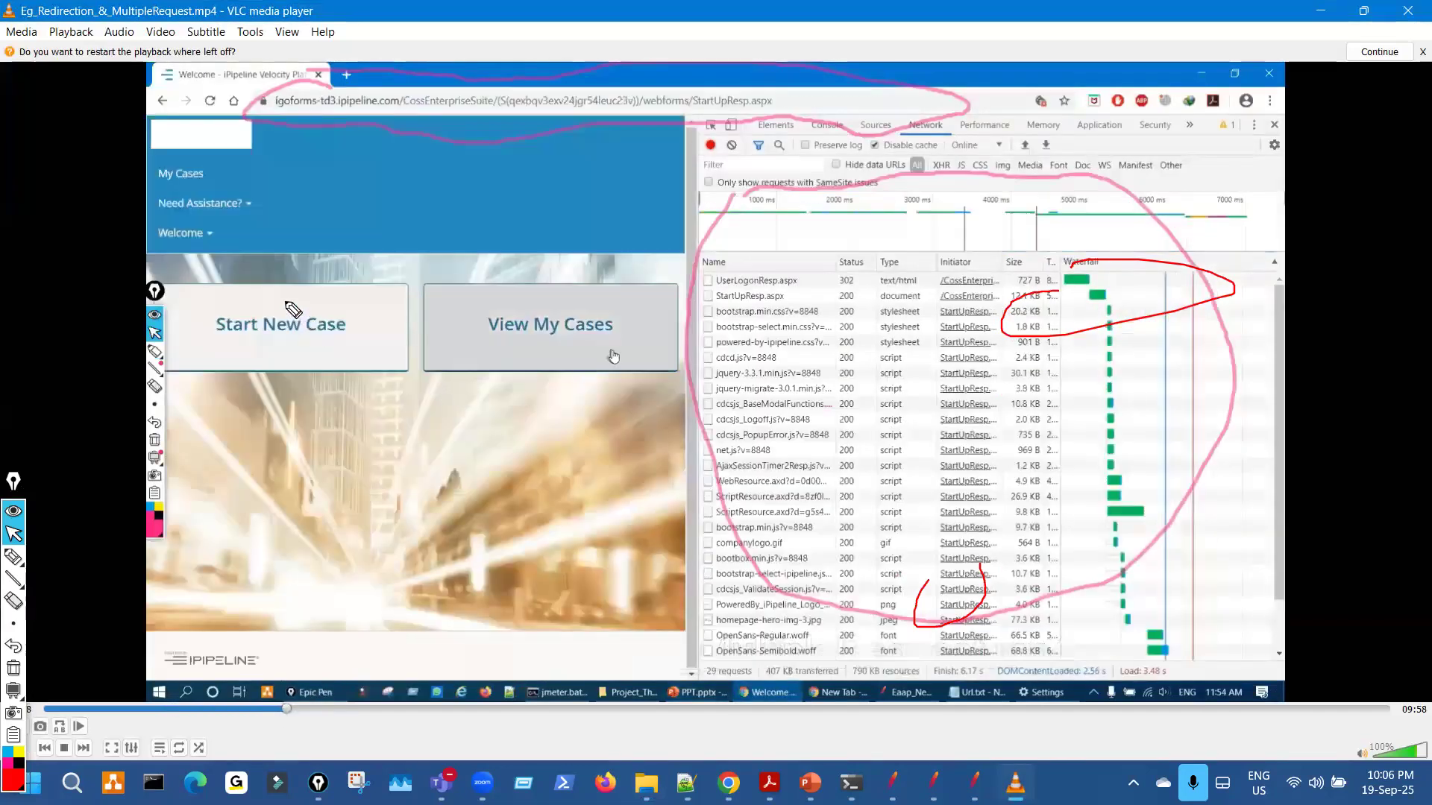
key(ctrl+shift+3)
drag(283, 302, 263, 323)
key(ctrl+shift+1)
click(364, 710)
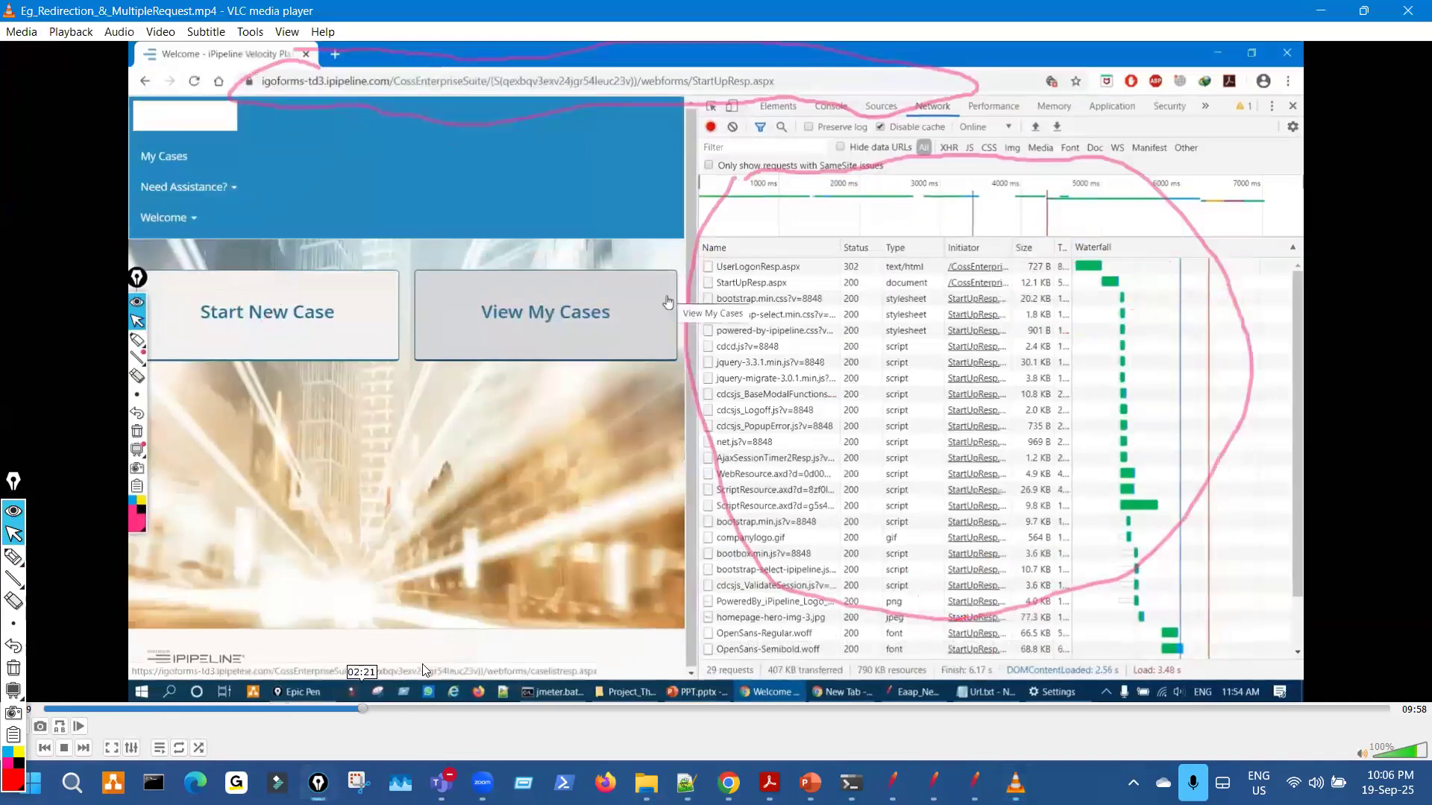
click(436, 710)
click(691, 709)
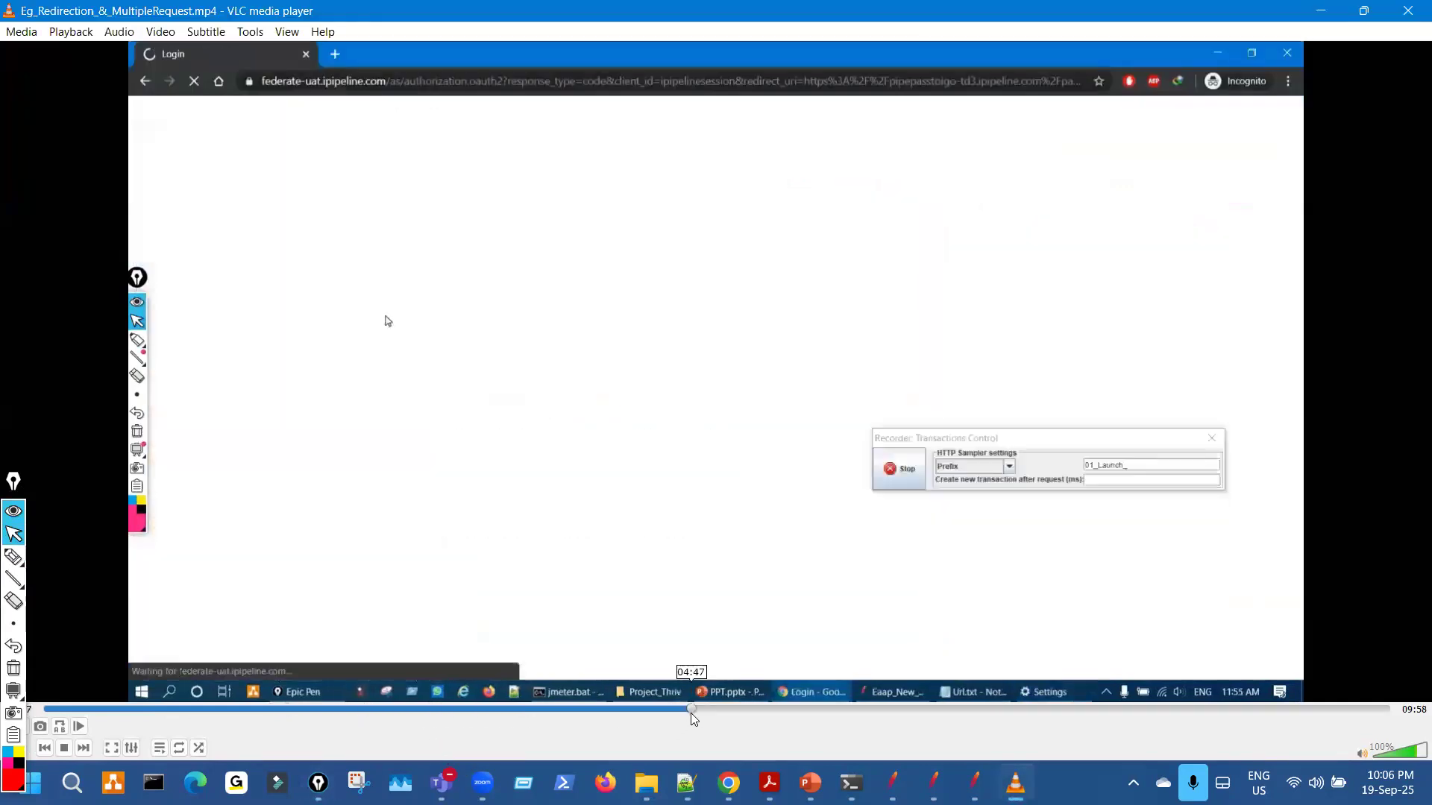
Circle the Age field and mark the Find Available Products button on the Start New Case form, and clear the marks.
key(ctrl+shift+3)
mouse_move(430, 405)
mouse_down()
mouse_move(561, 477)
mouse_move(472, 429)
mouse_up()
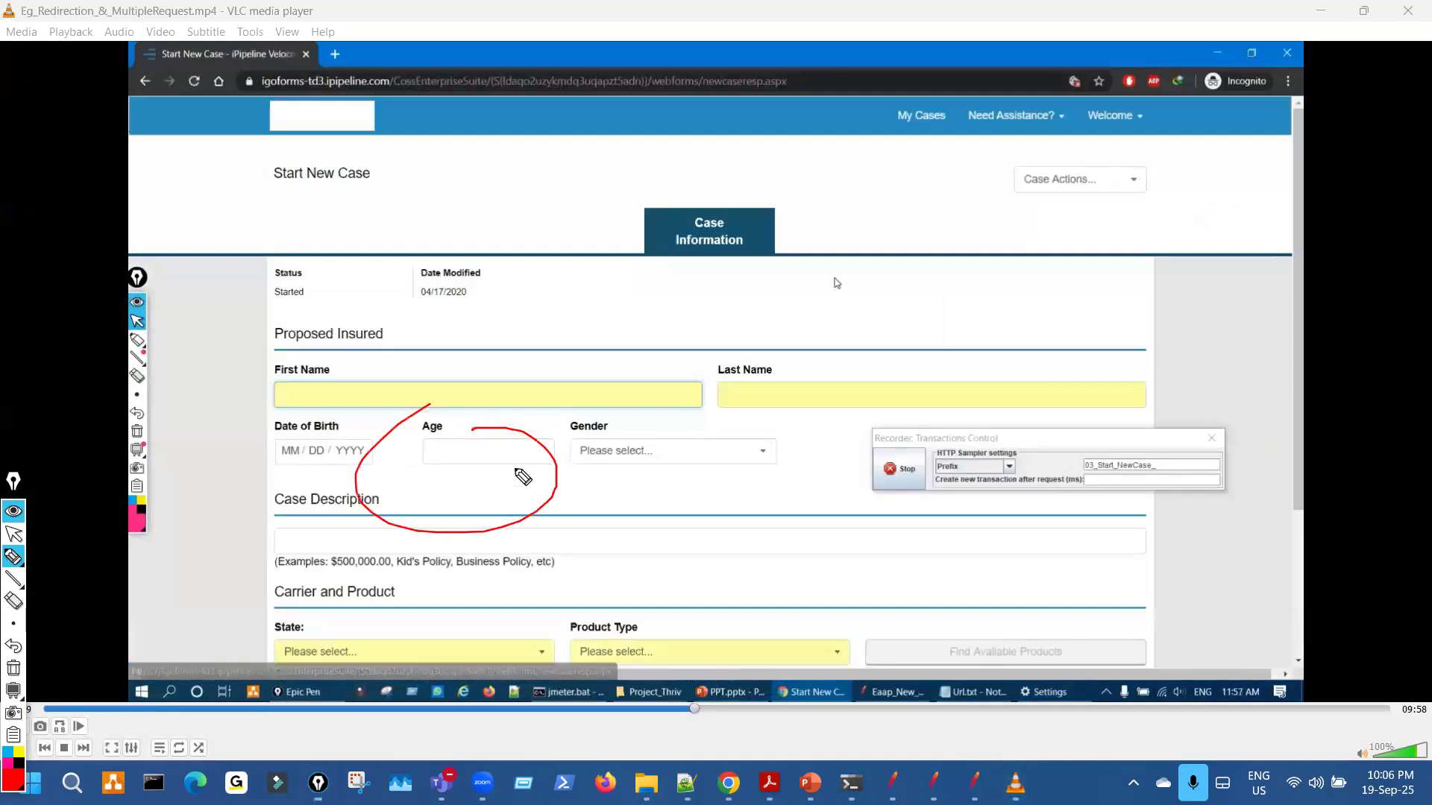
drag(1023, 630, 960, 632)
key(ctrl+shift+7)
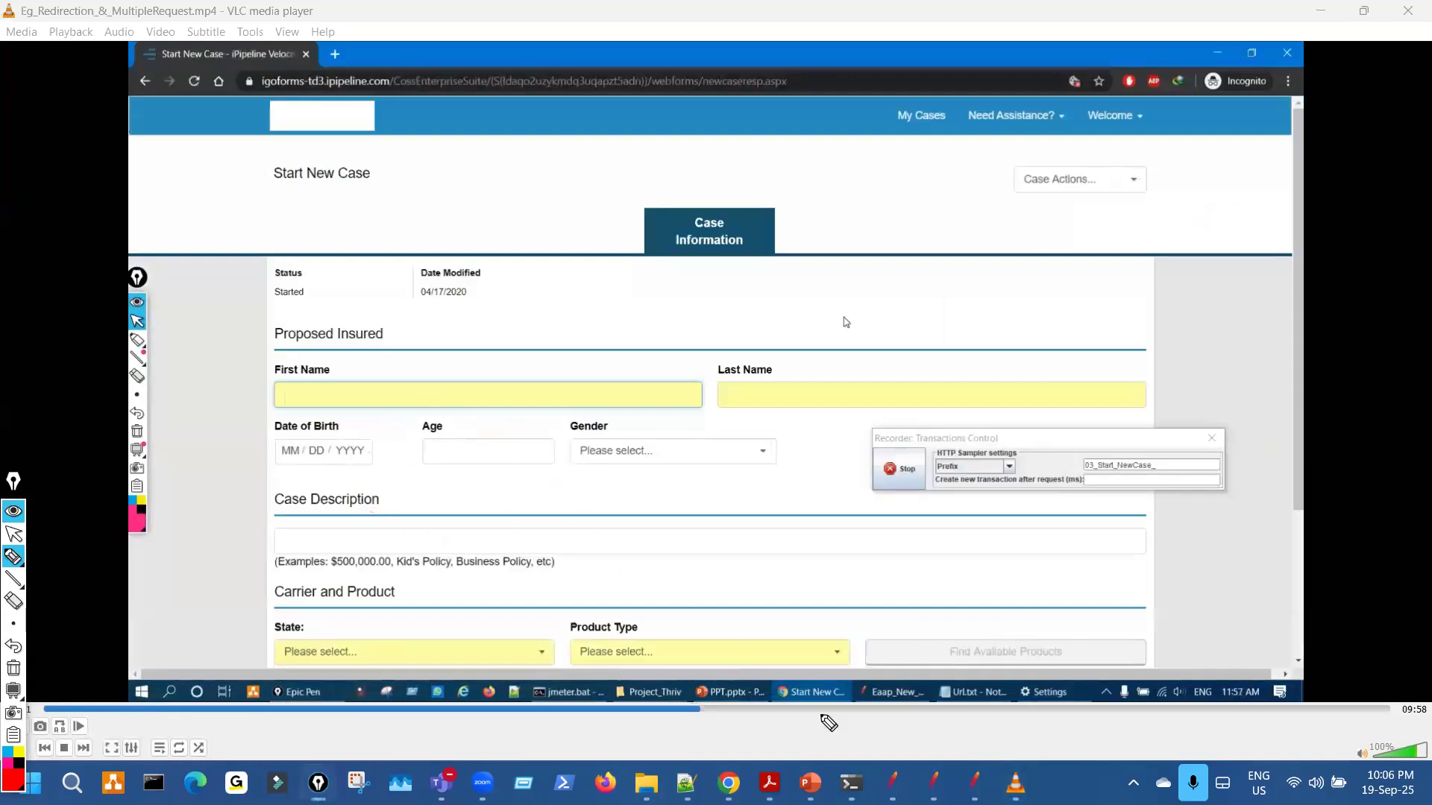
Advance the video through the FillDetails part, marking the State field and the area below it with the pen.
key(ctrl+shift+2)
click(773, 713)
key(ctrl+shift+3)
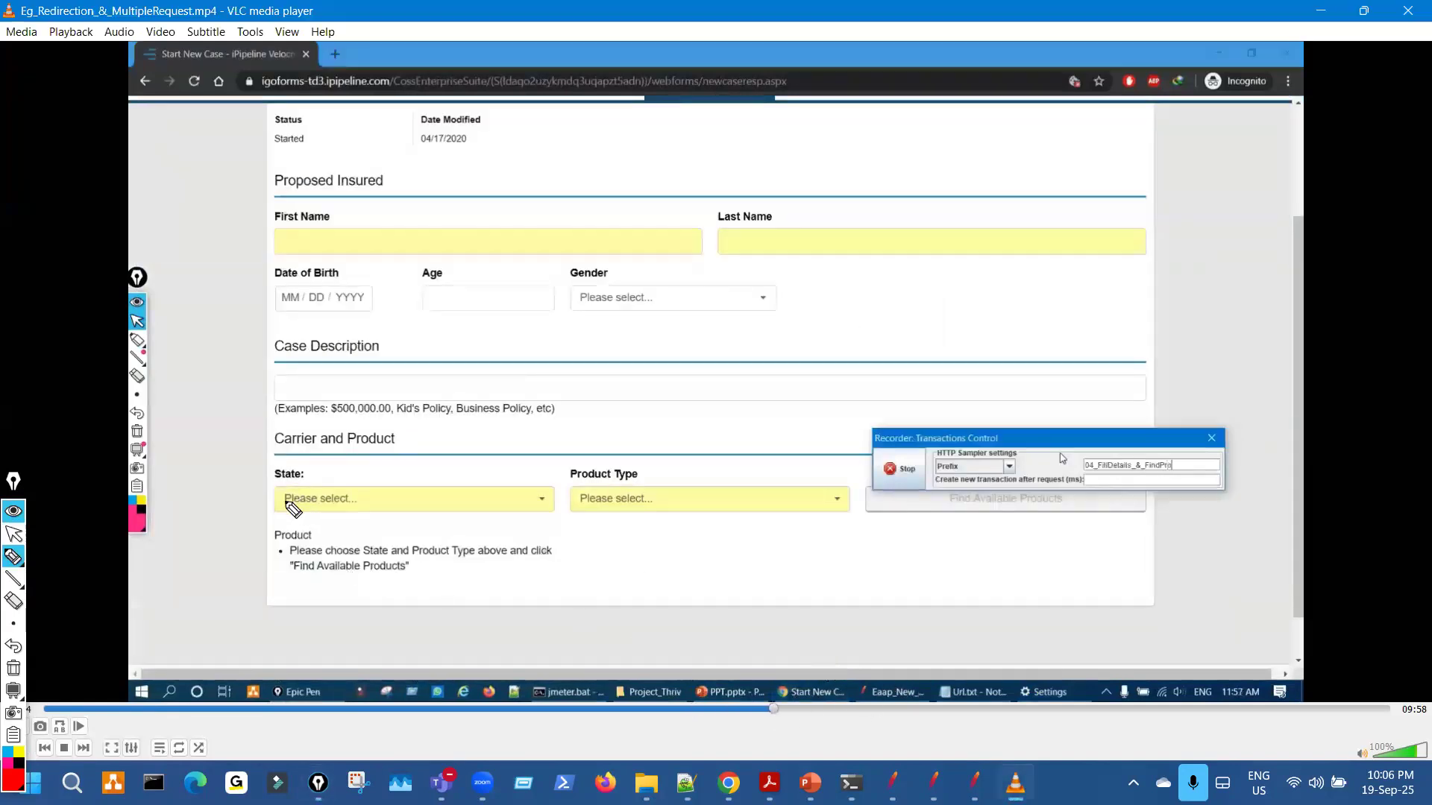
drag(284, 502, 296, 499)
mouse_move(433, 576)
mouse_down()
mouse_move(417, 632)
mouse_move(385, 601)
mouse_up()
key(ctrl+shift+2)
click(844, 708)
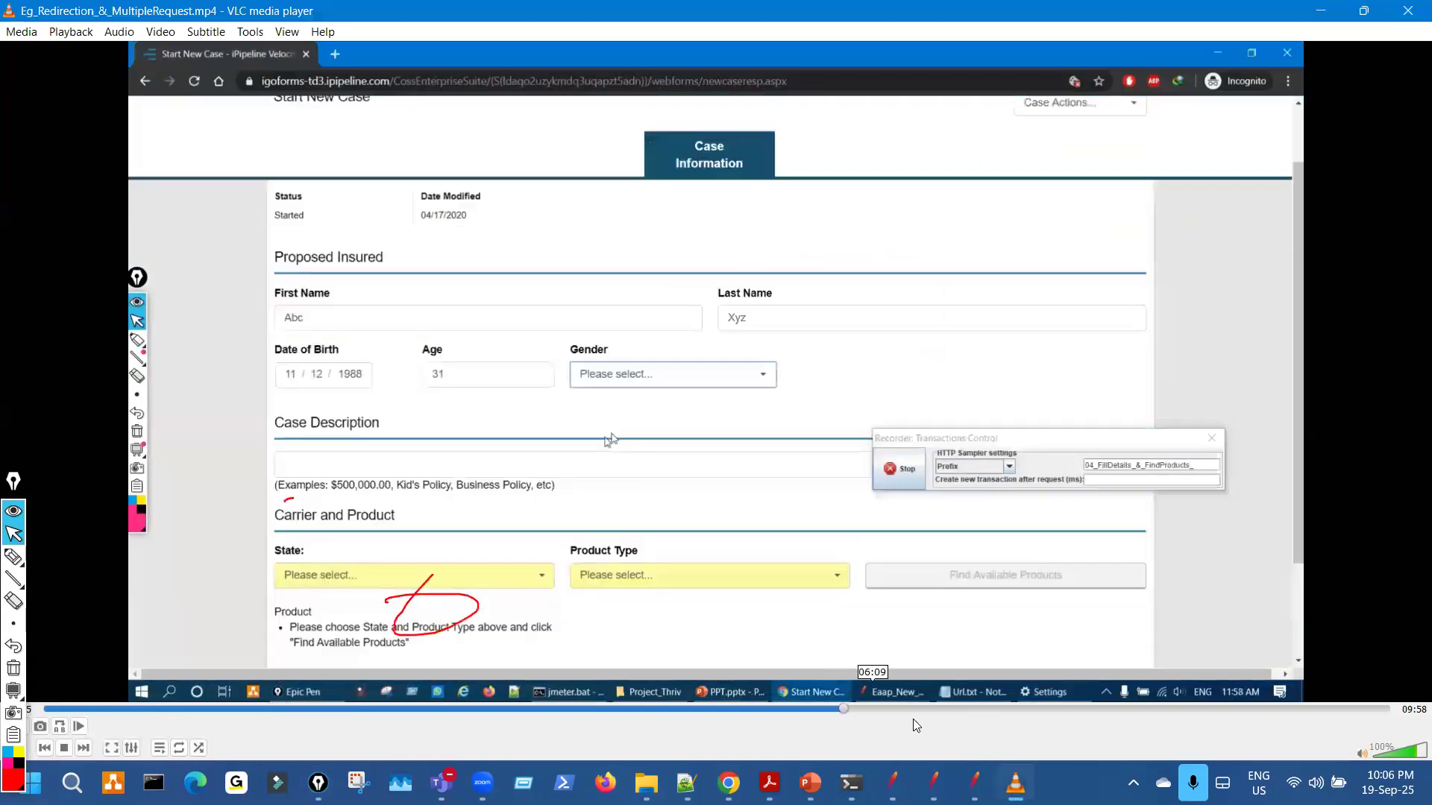
Find the video moment listing the available products, point out the carrier row and clear all pen marks.
click(965, 709)
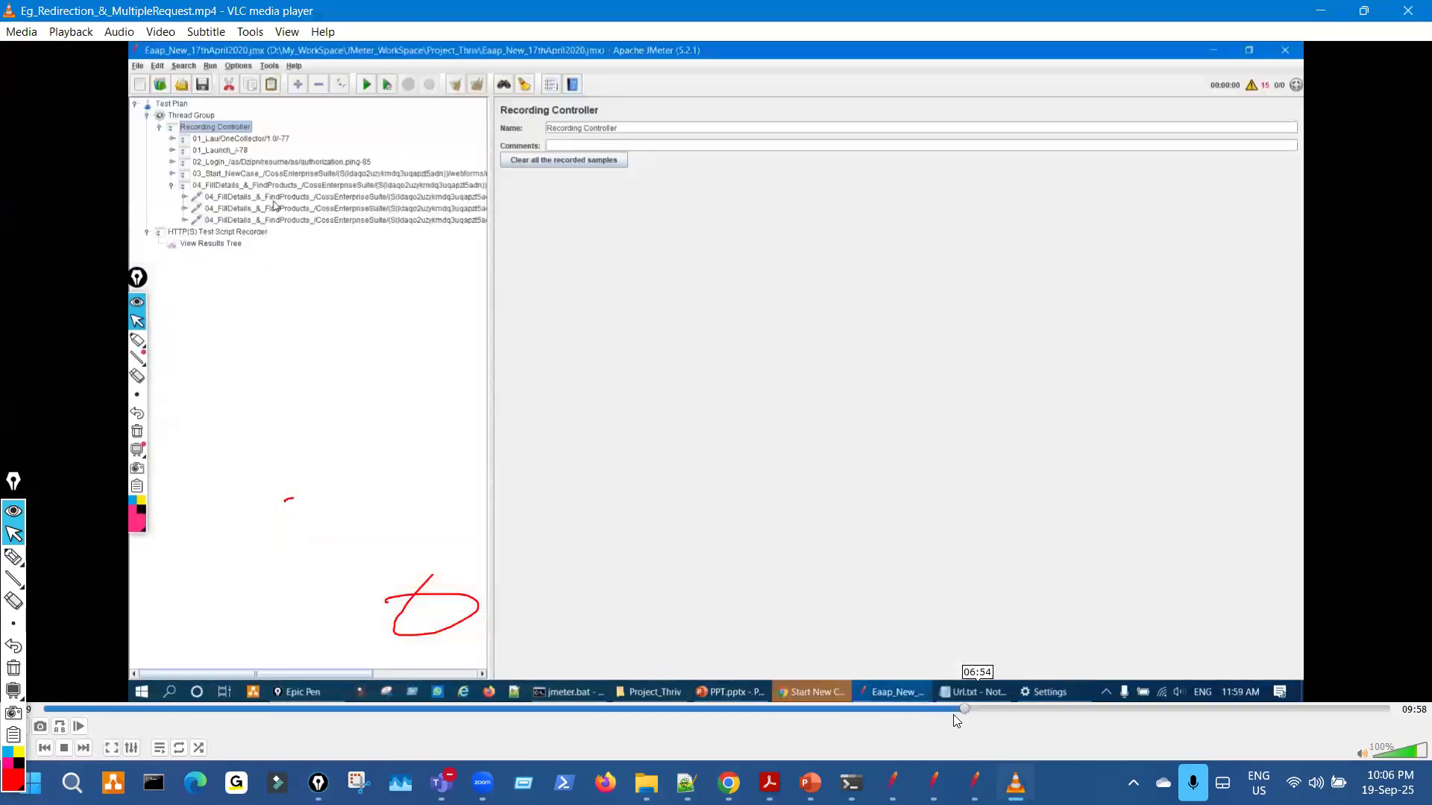
click(918, 709)
key(ctrl+shift+3)
drag(517, 591, 506, 587)
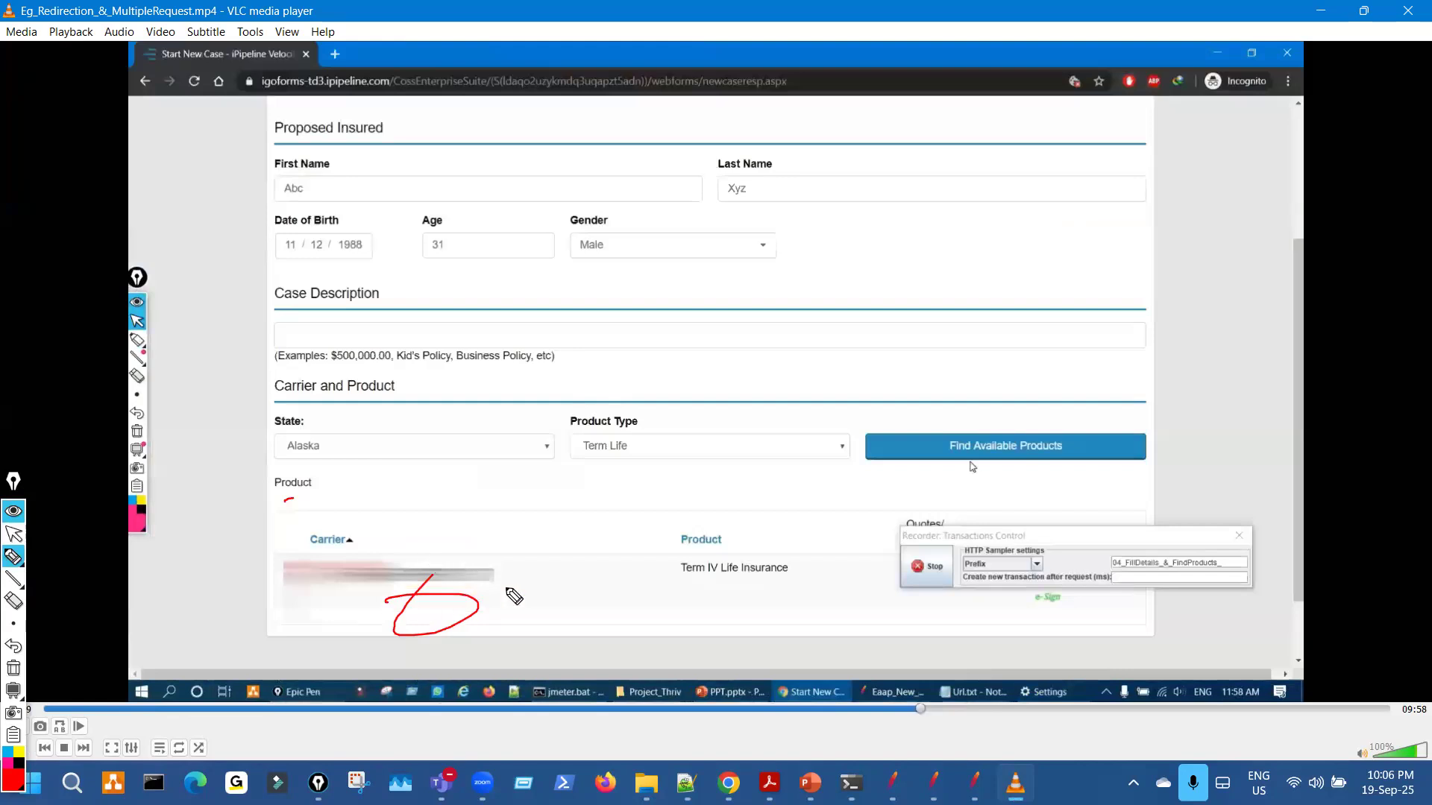
key(ctrl+shift+7)
key(ctrl+shift+1)
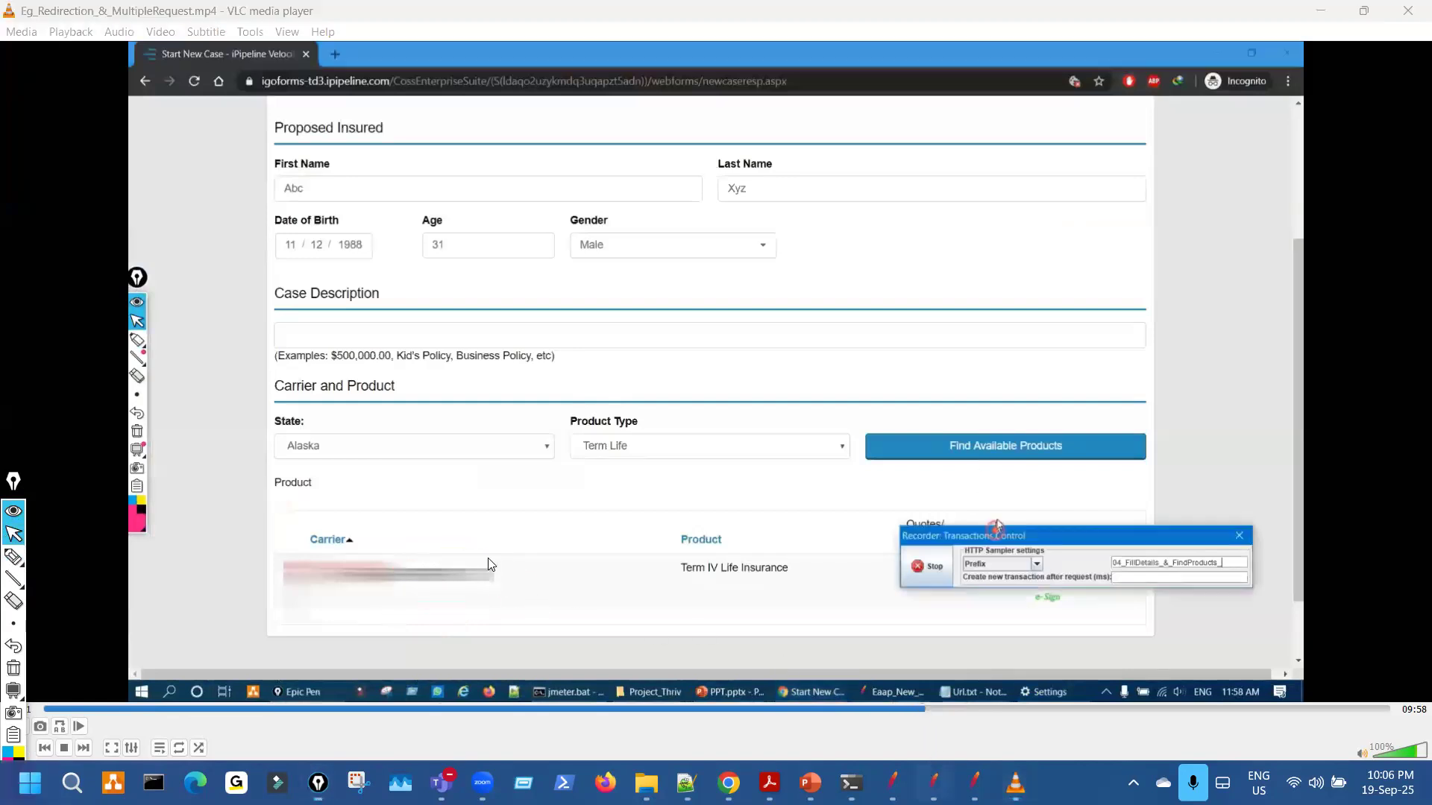
Return to the Ep_18thMar_1.jmx plan, underline 05_Select_Universal, clear the mark and examine that controller's first request.
key(alt+Tab)
drag(126, 616, 292, 617)
key(ctrl+shift+7)
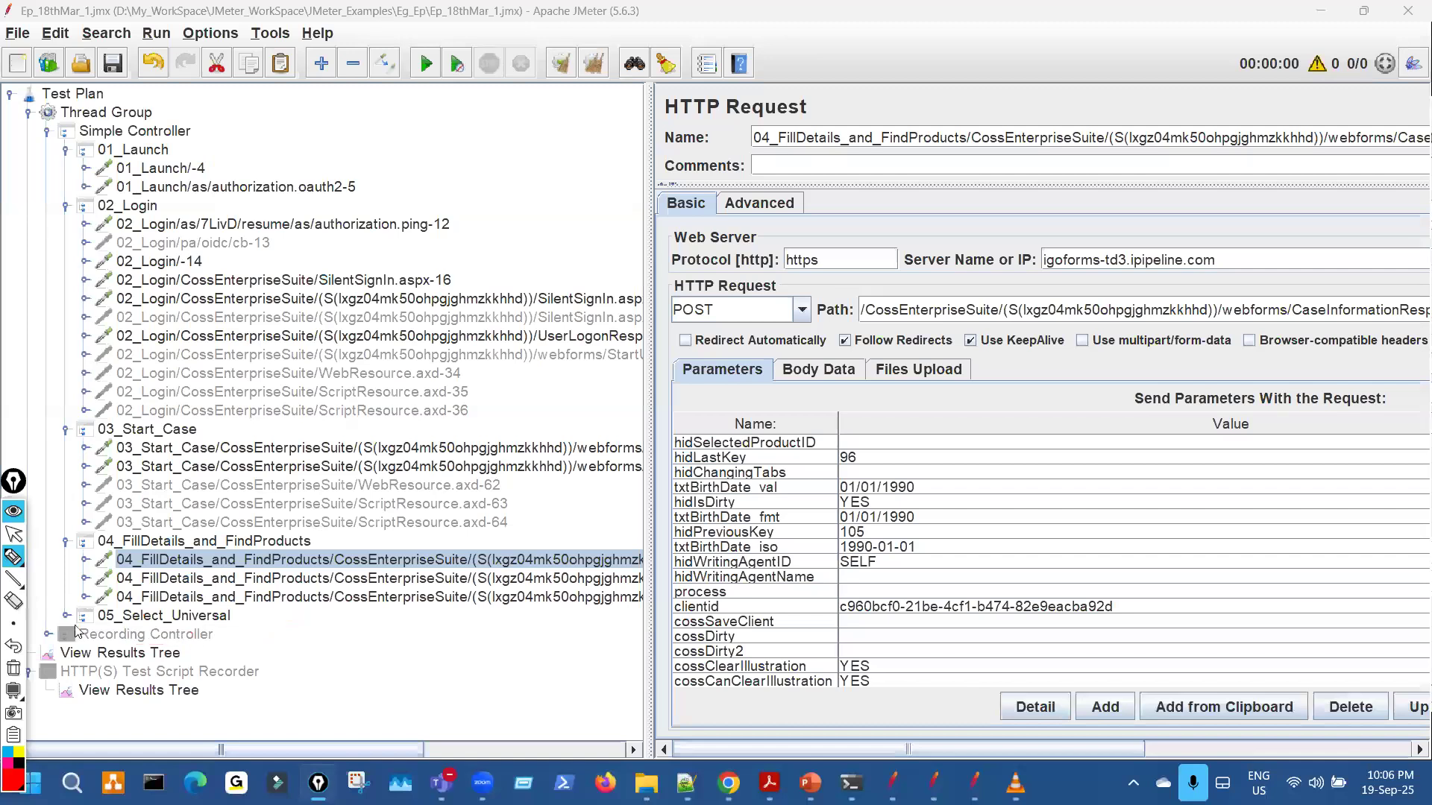
key(ctrl+shift+1)
click(67, 616)
click(447, 602)
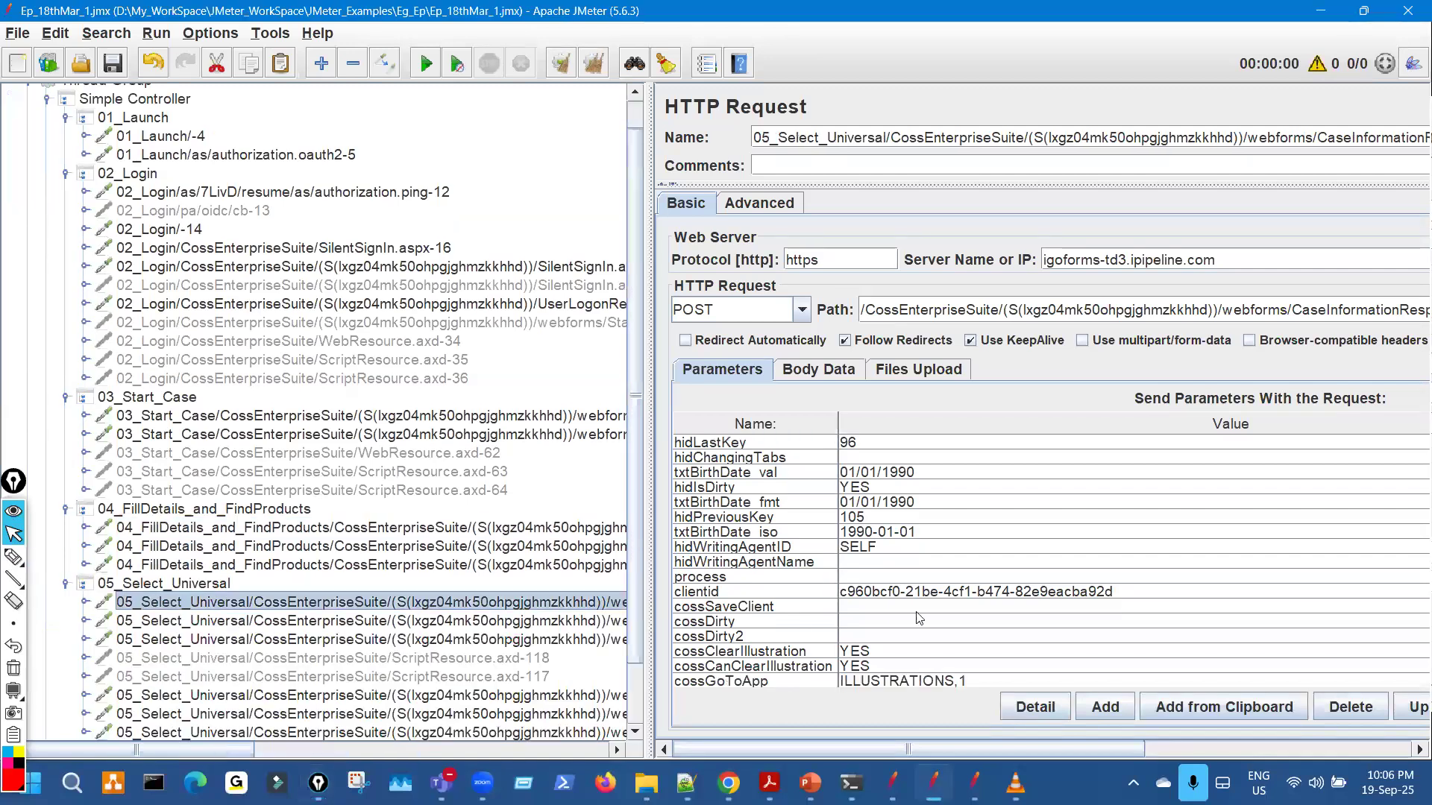
Collapse the transaction controllers 01_Launch to 05_Select_Universal in the tree and save the test plan.
click(66, 510)
click(67, 528)
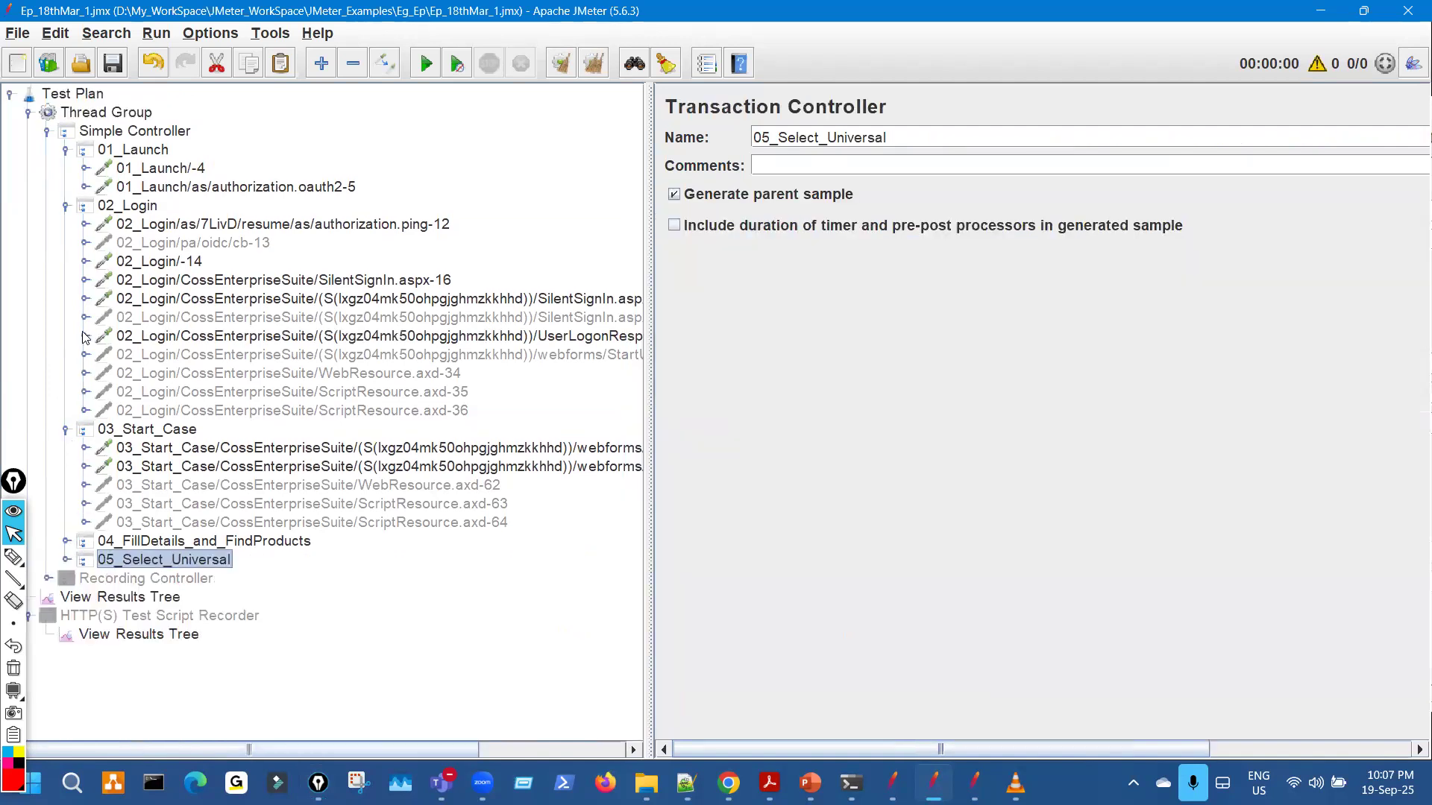
click(66, 205)
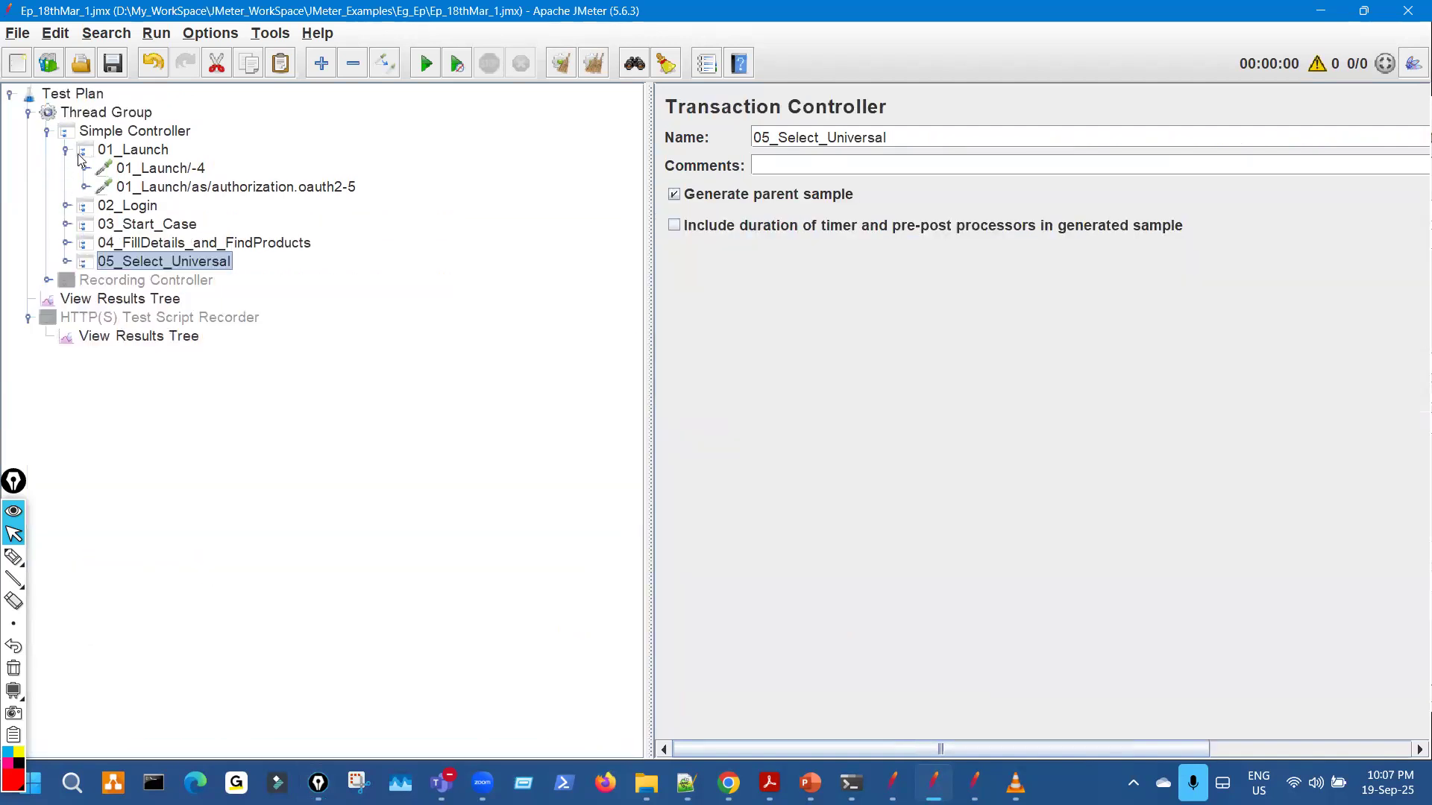
click(66, 150)
click(114, 67)
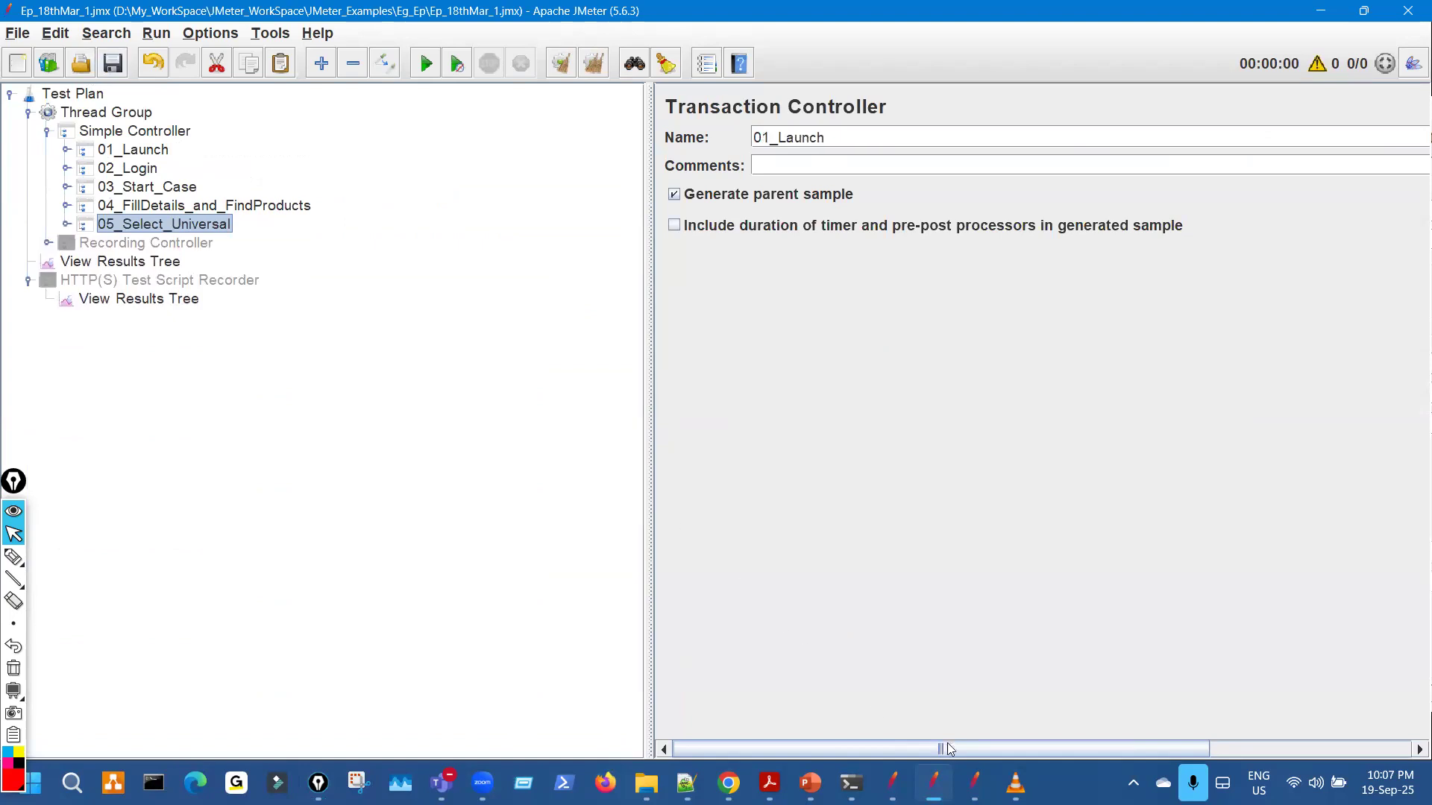
Close the redirection video and switch back to the JMeter_Examples folder in File Explorer.
click(1320, 11)
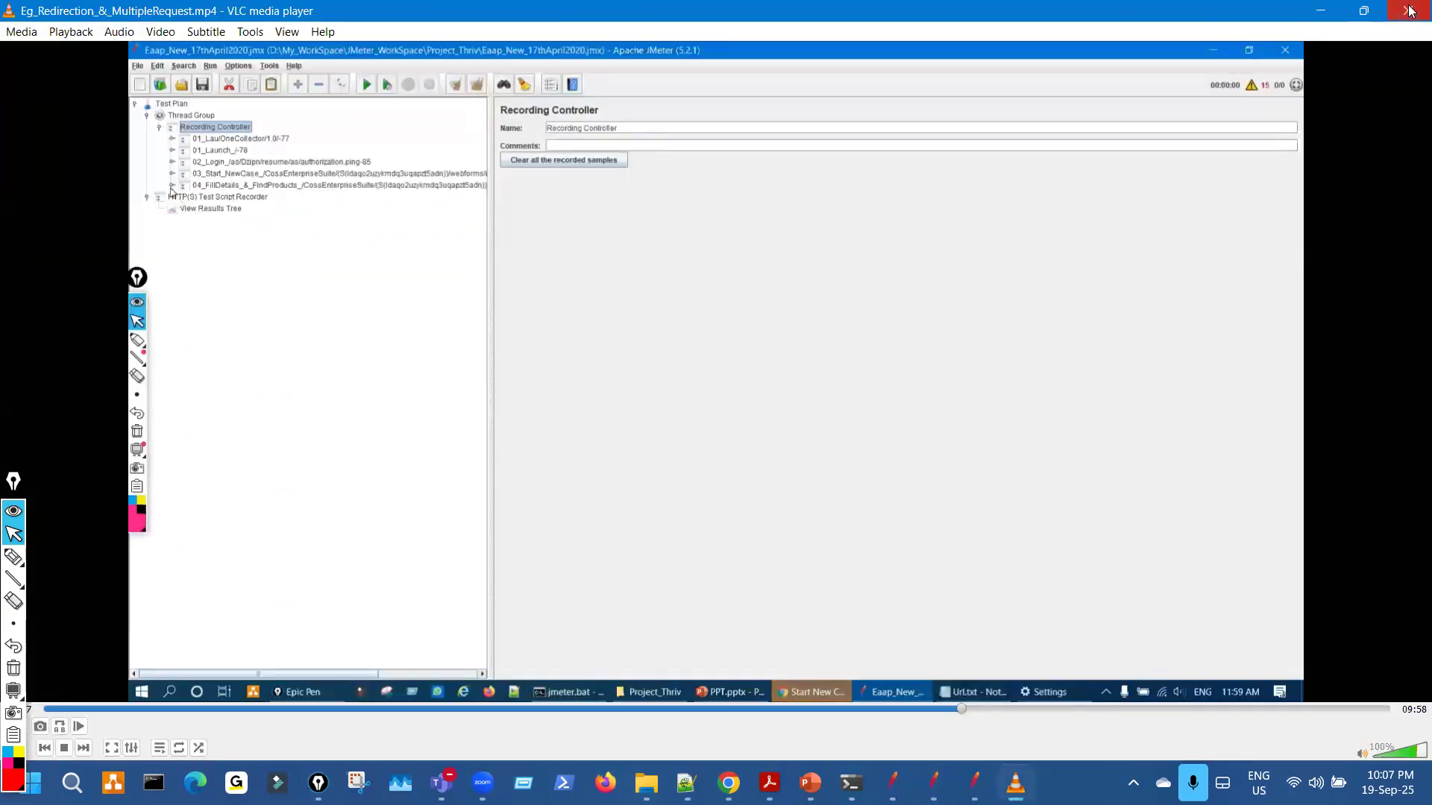
key(alt+Tab)
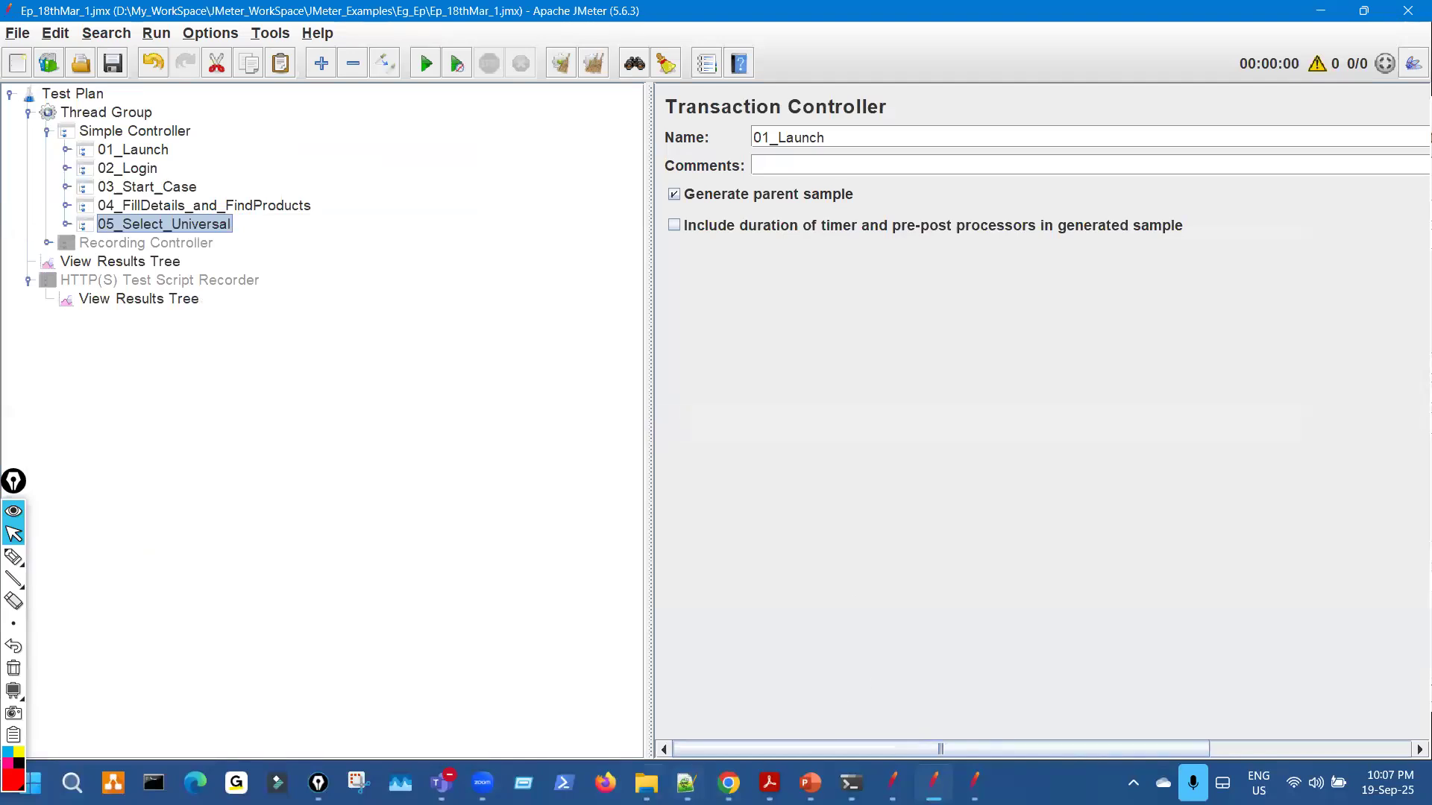
key(alt+Tab)
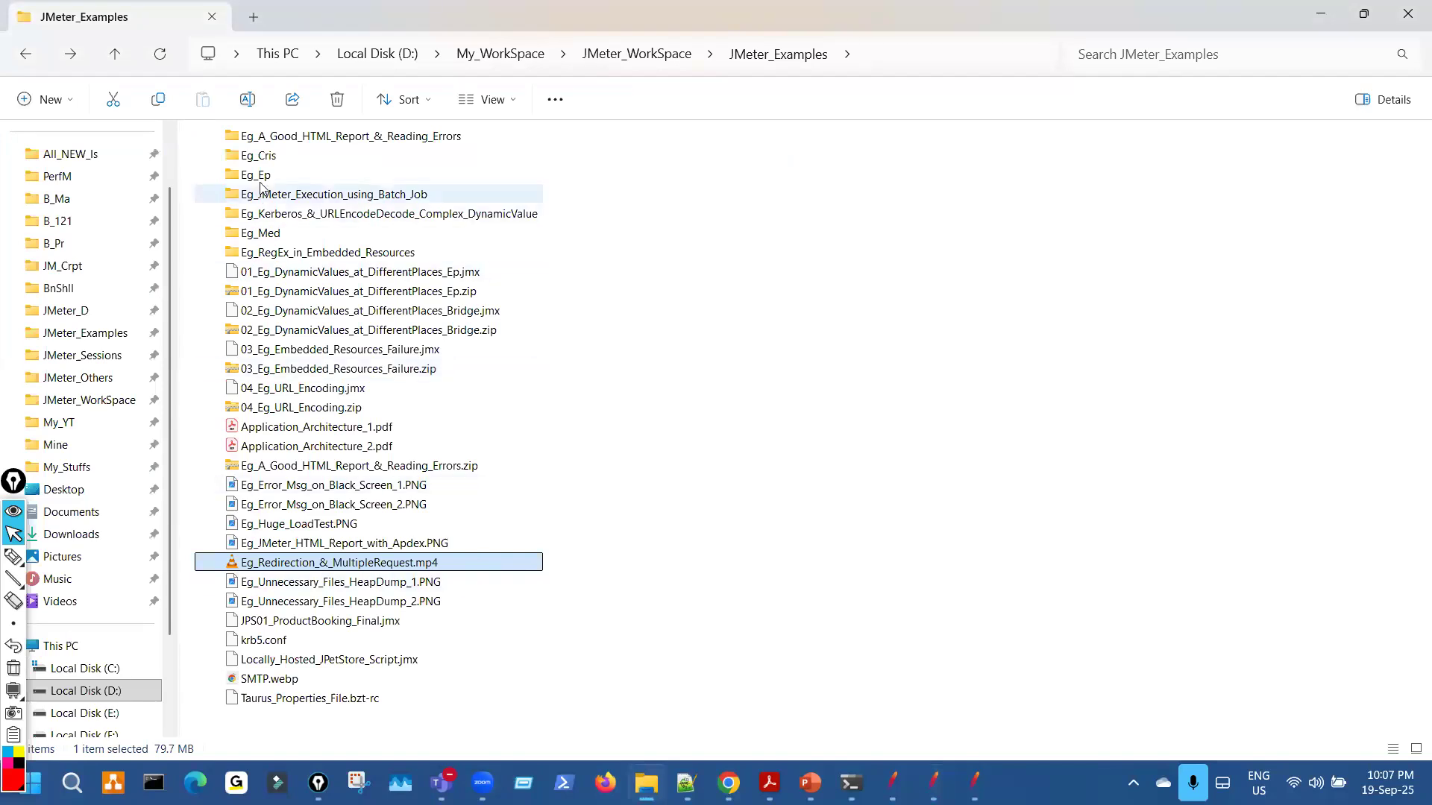
Look into the Eg_Ep and Eg_Cris example folders, returning to JMeter_Examples each time.
double_click(266, 179)
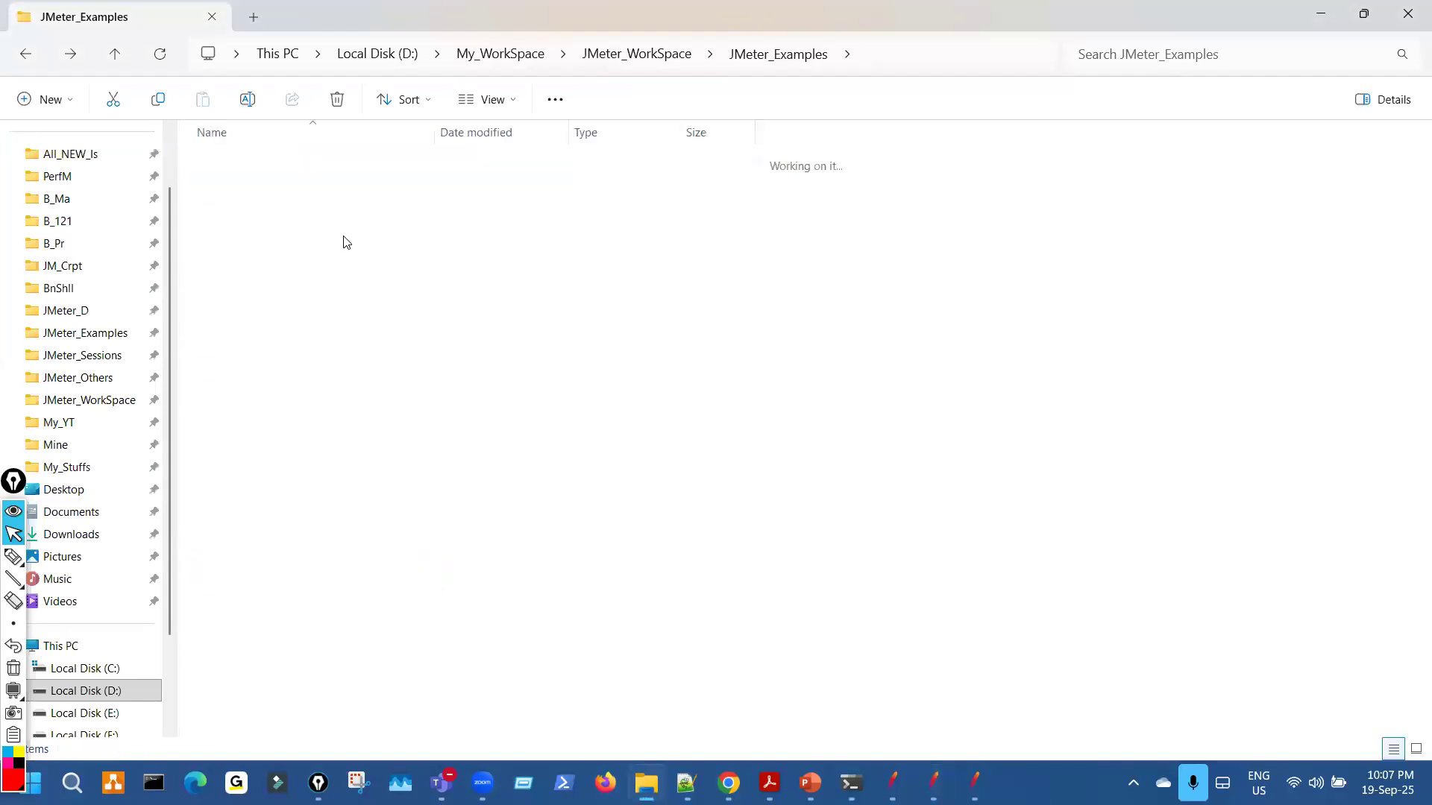
click(25, 54)
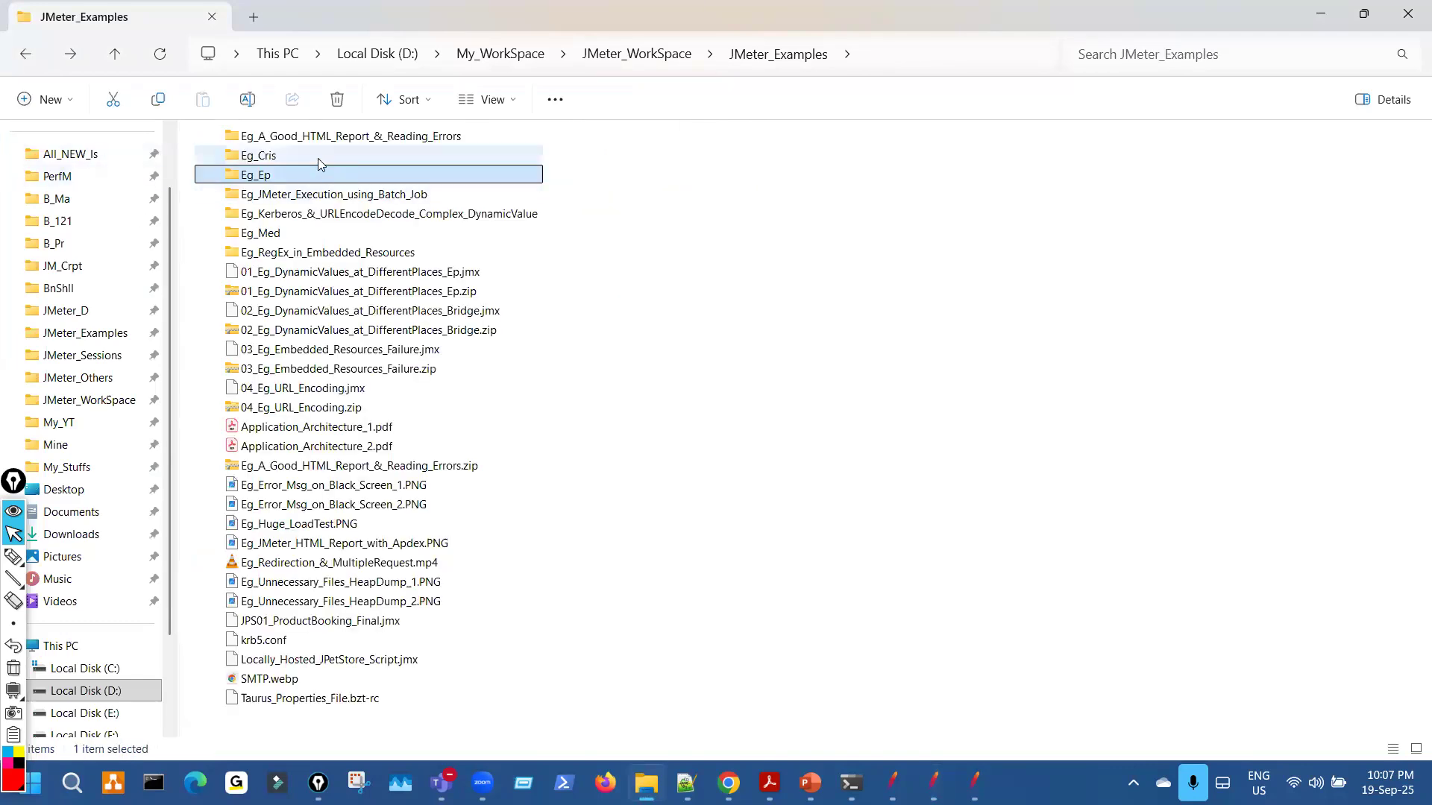
click(323, 160)
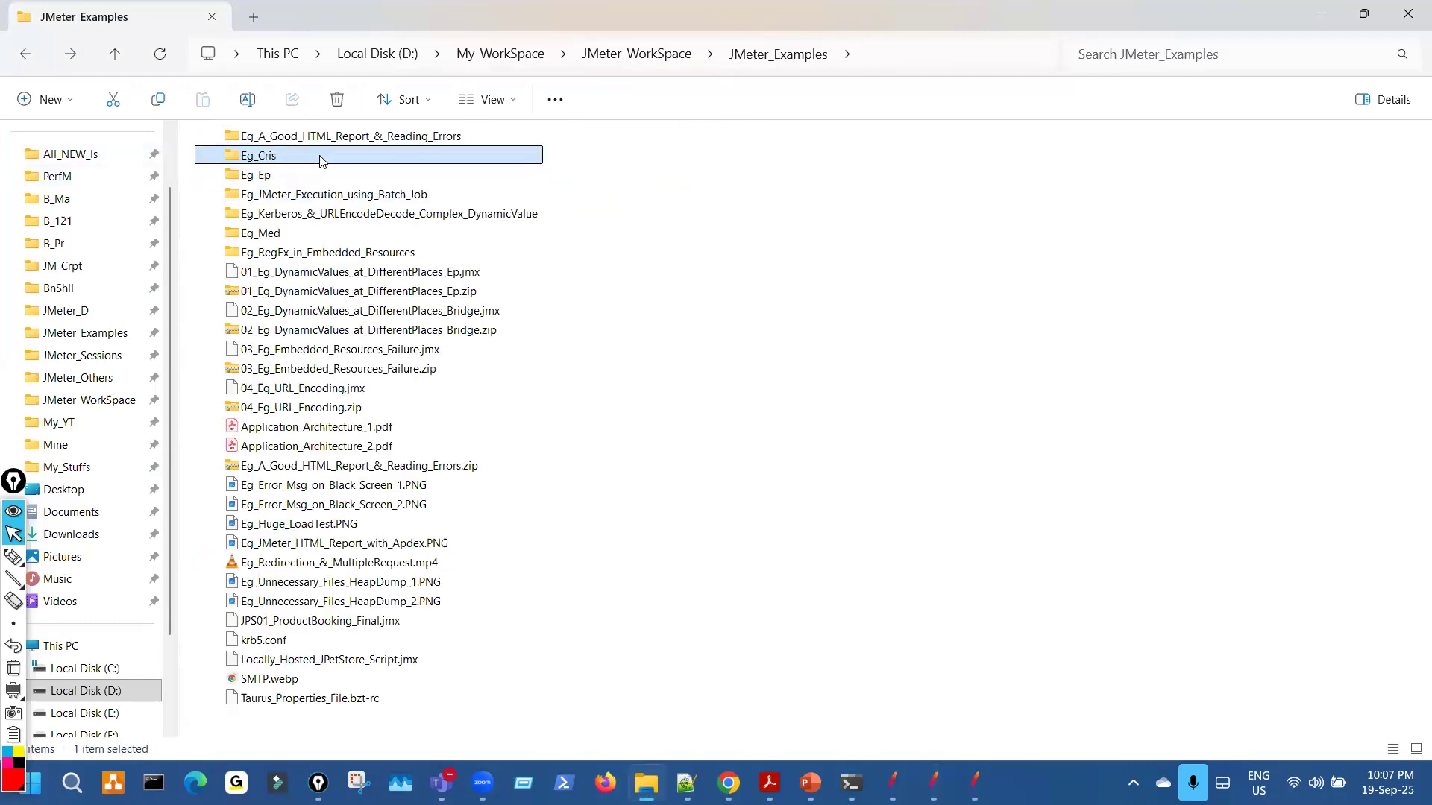
double_click(321, 161)
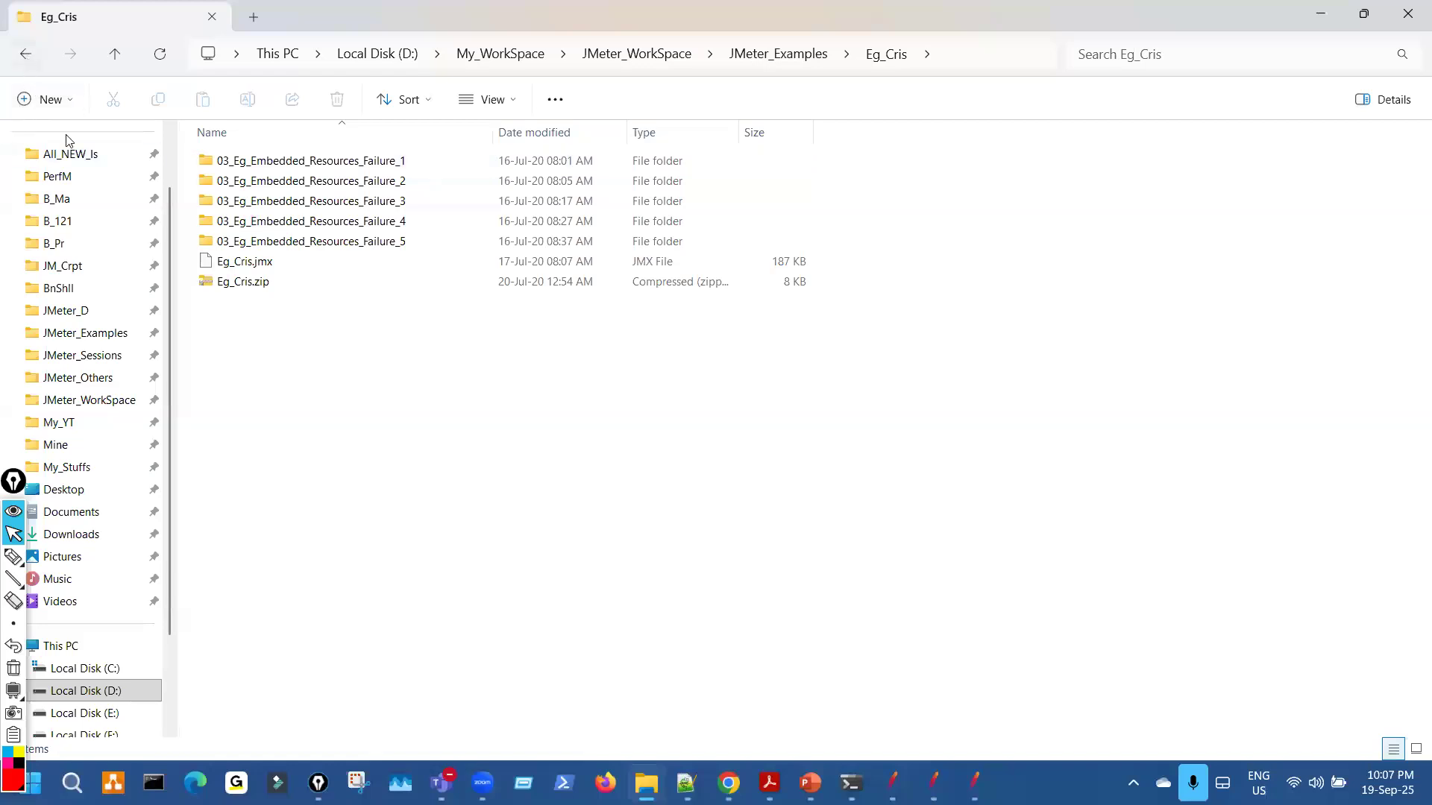
key(alt+Left)
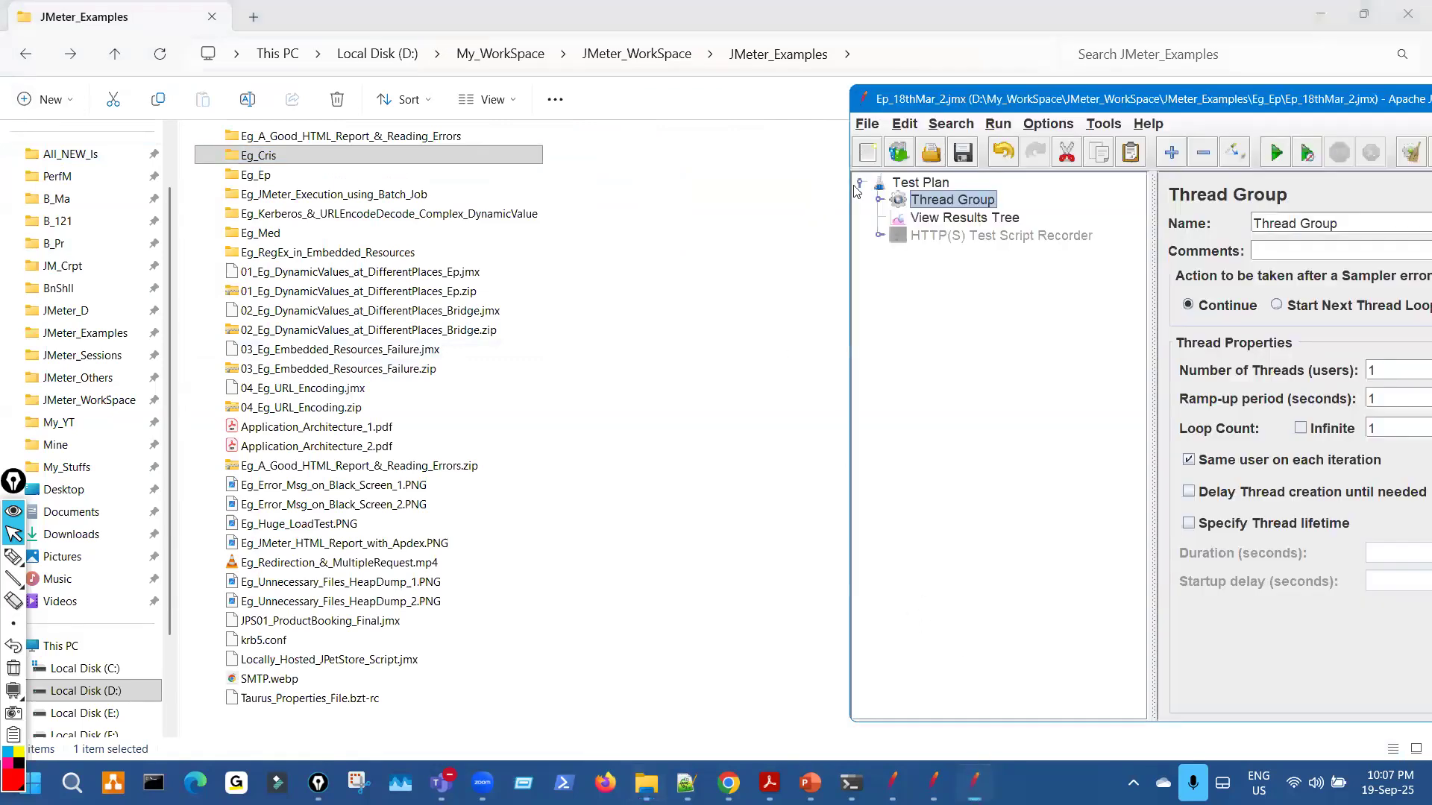
Load 01_Eg_DynamicValues_at_DifferentPlaces_Ep.jmx into the JMeter window showing Ep_18thMar_2.jmx and maximize that window.
drag(422, 273, 954, 309)
drag(998, 179, 1011, 128)
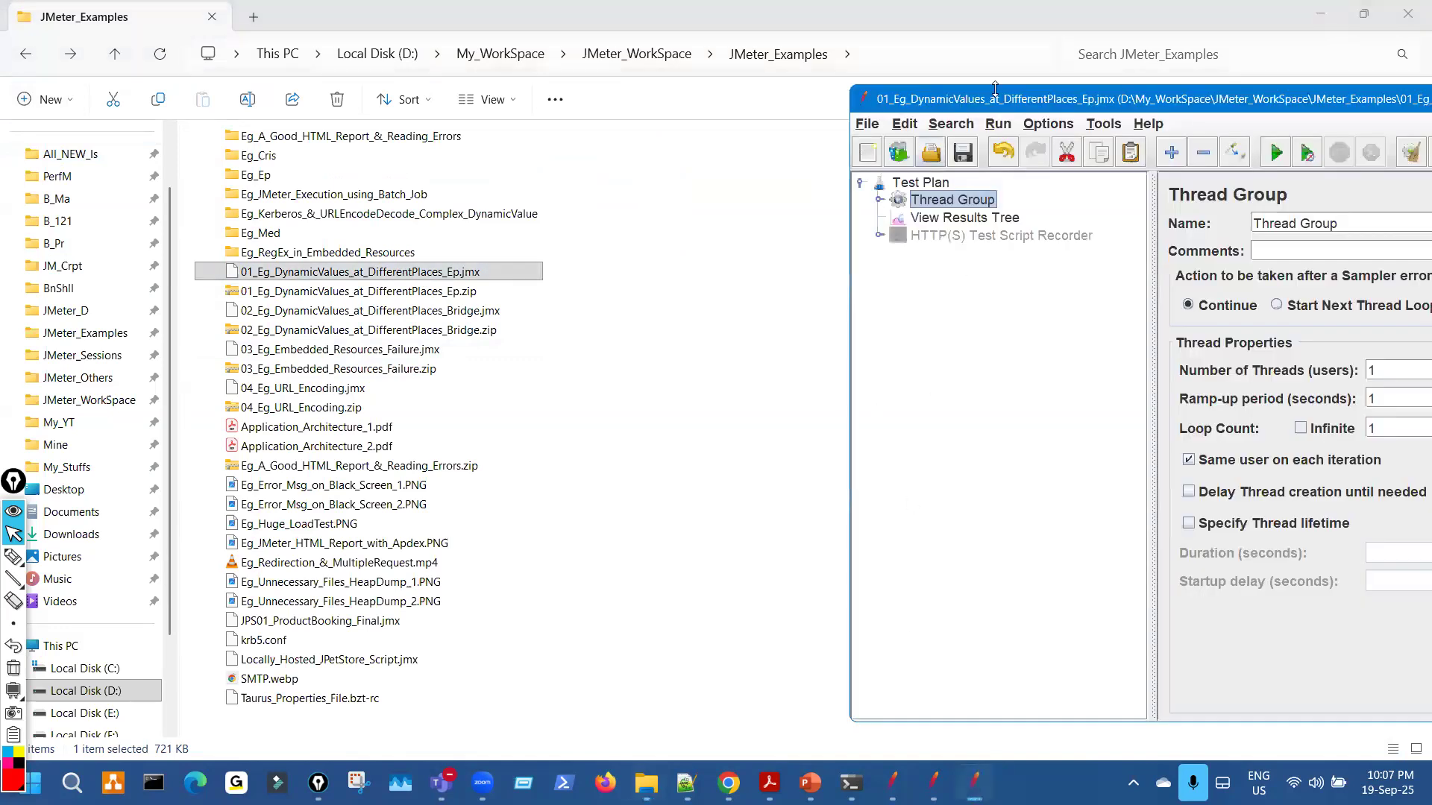
key(super+Up)
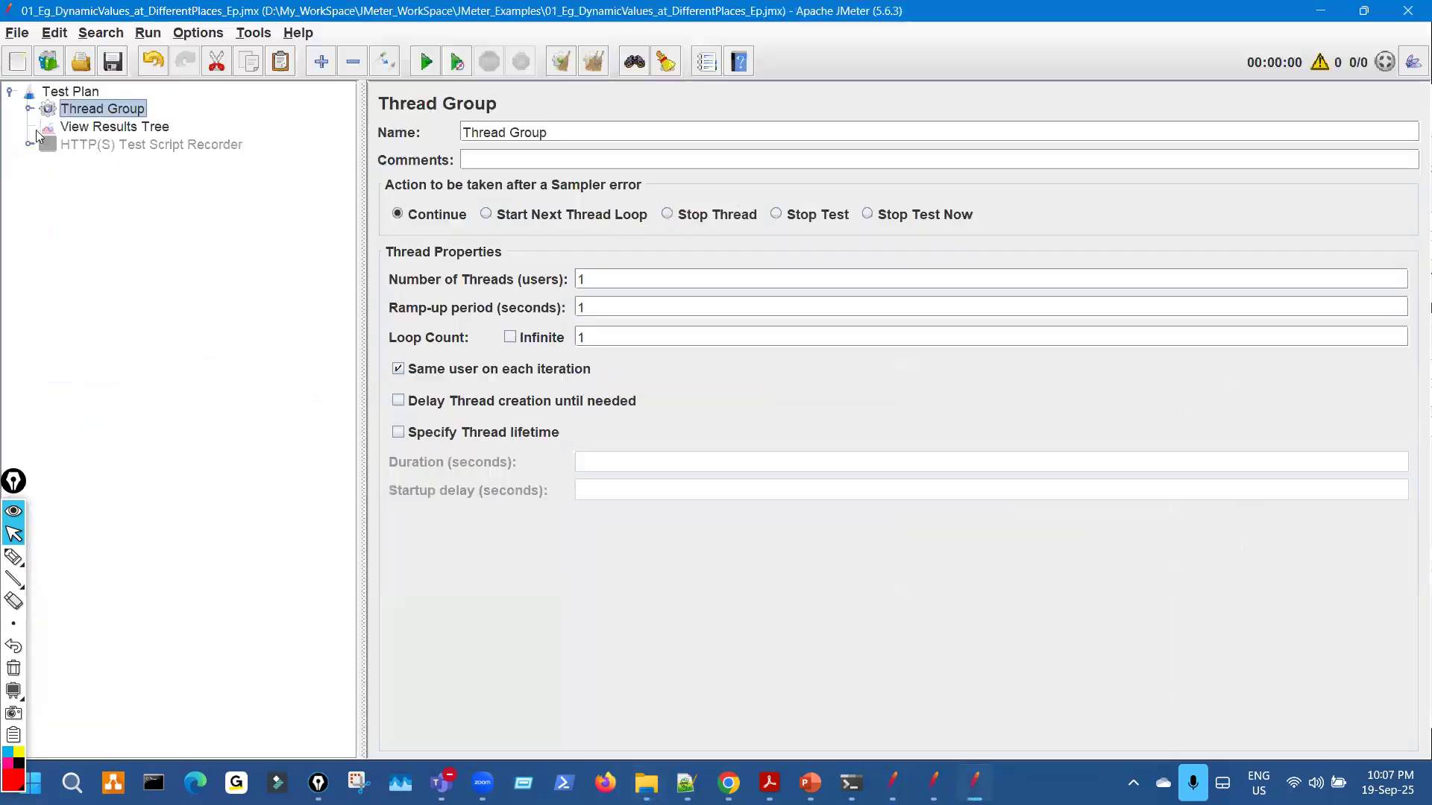
Expand Thread Group, its Simple Controller and the 02_Login controller to list the login requests.
click(30, 110)
click(47, 126)
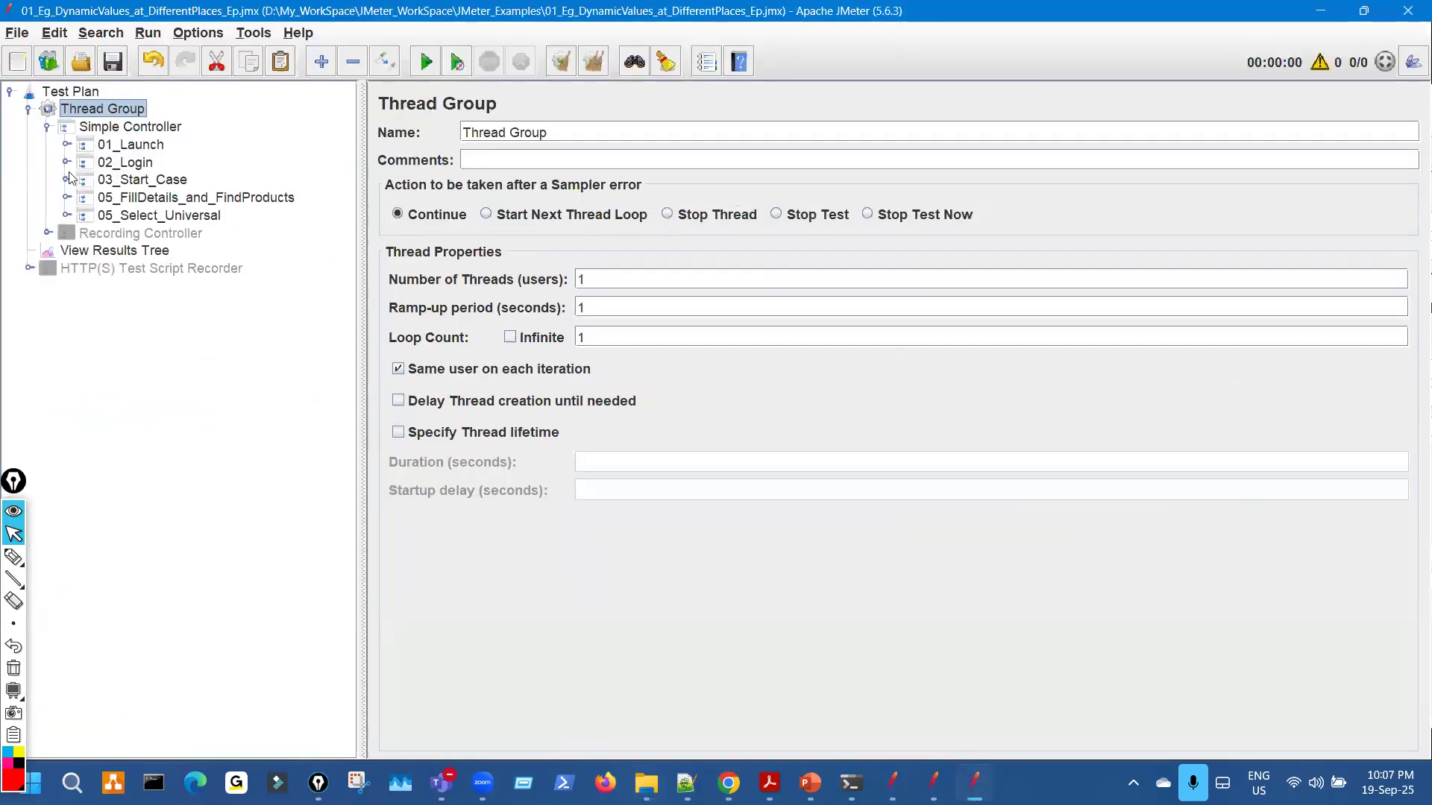
click(67, 163)
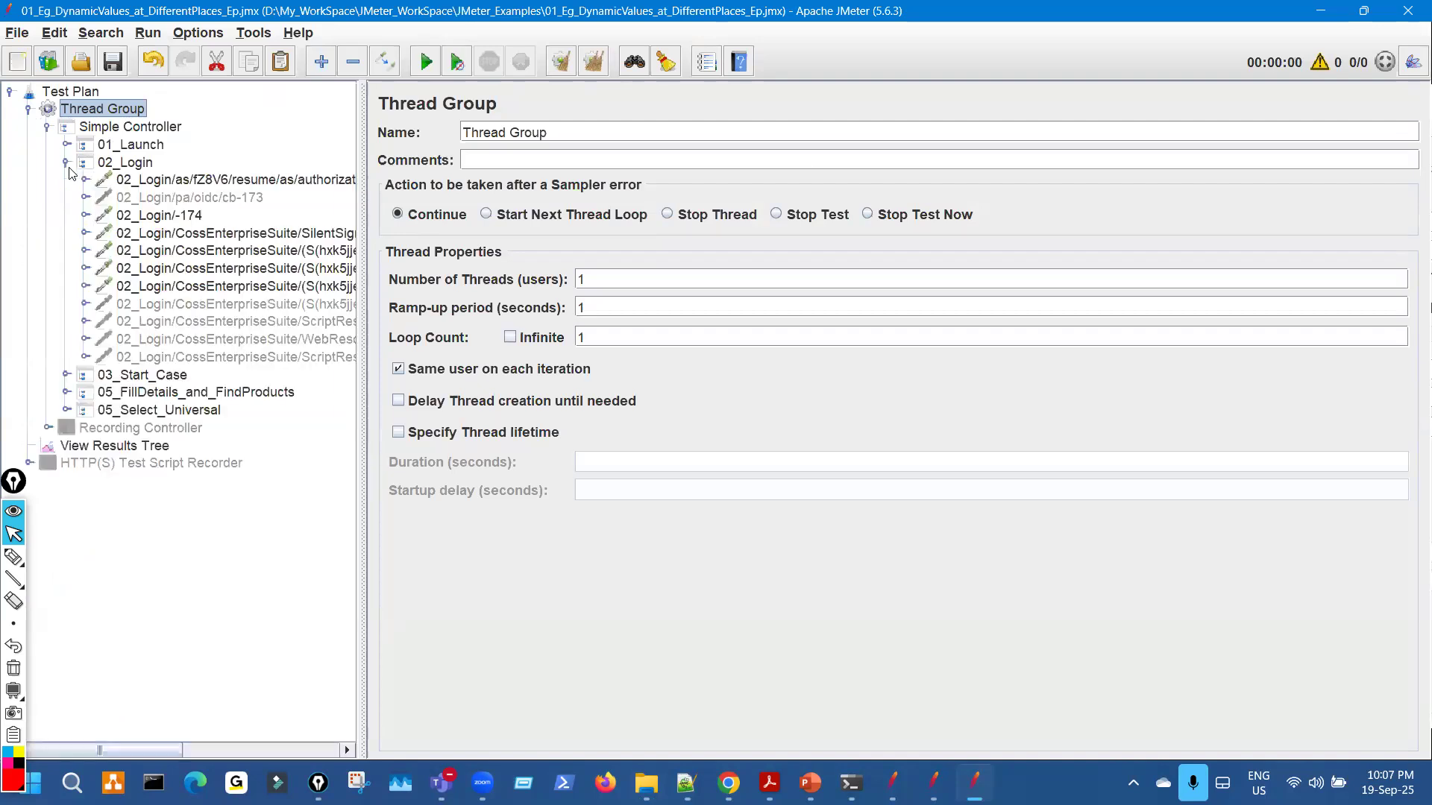
View the first 02_Login request, clear the test plan without saving, and load 02_Eg_DynamicValues_at_DifferentPlaces_Bridge.jmx from the JMeter_Examples folder.
click(209, 185)
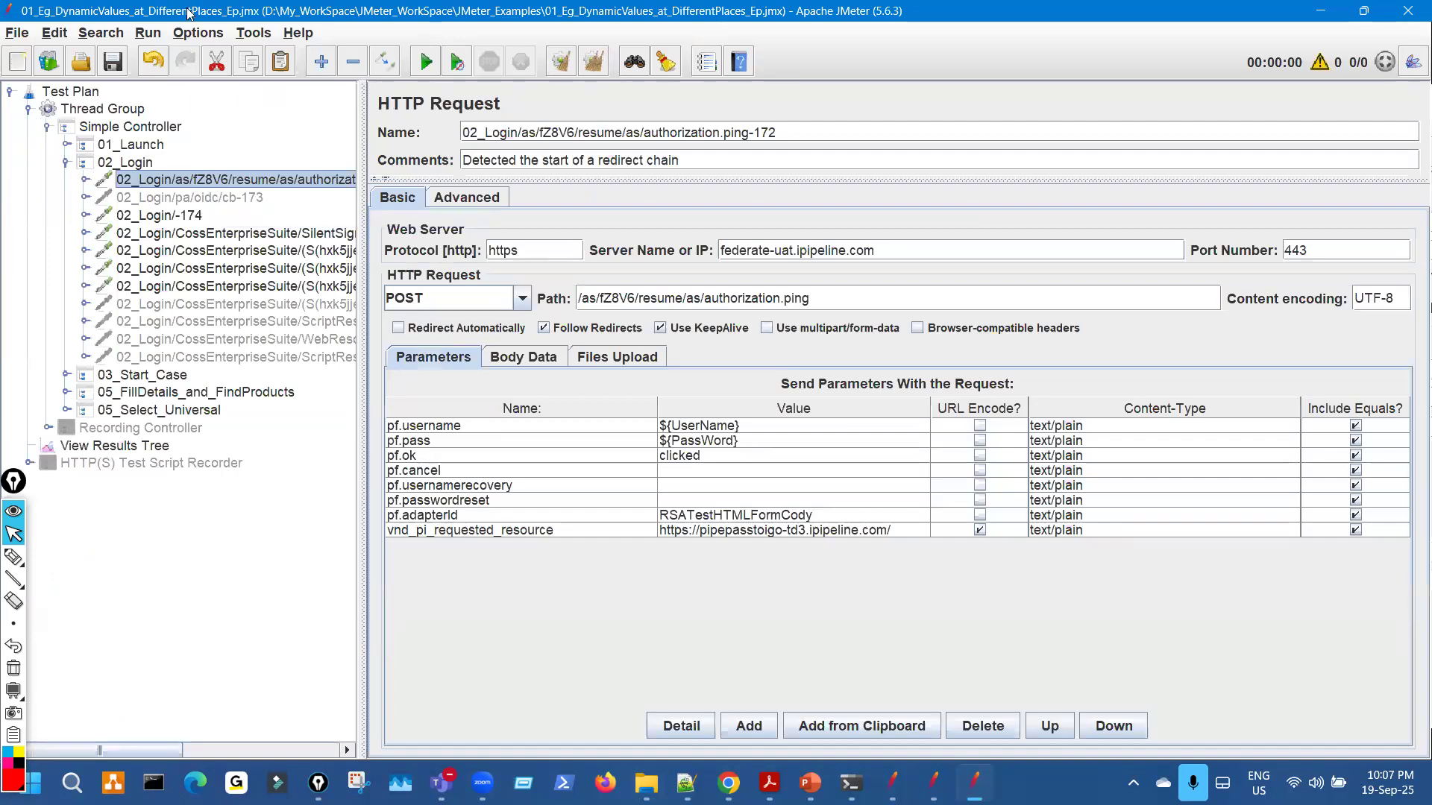
key(super+Down)
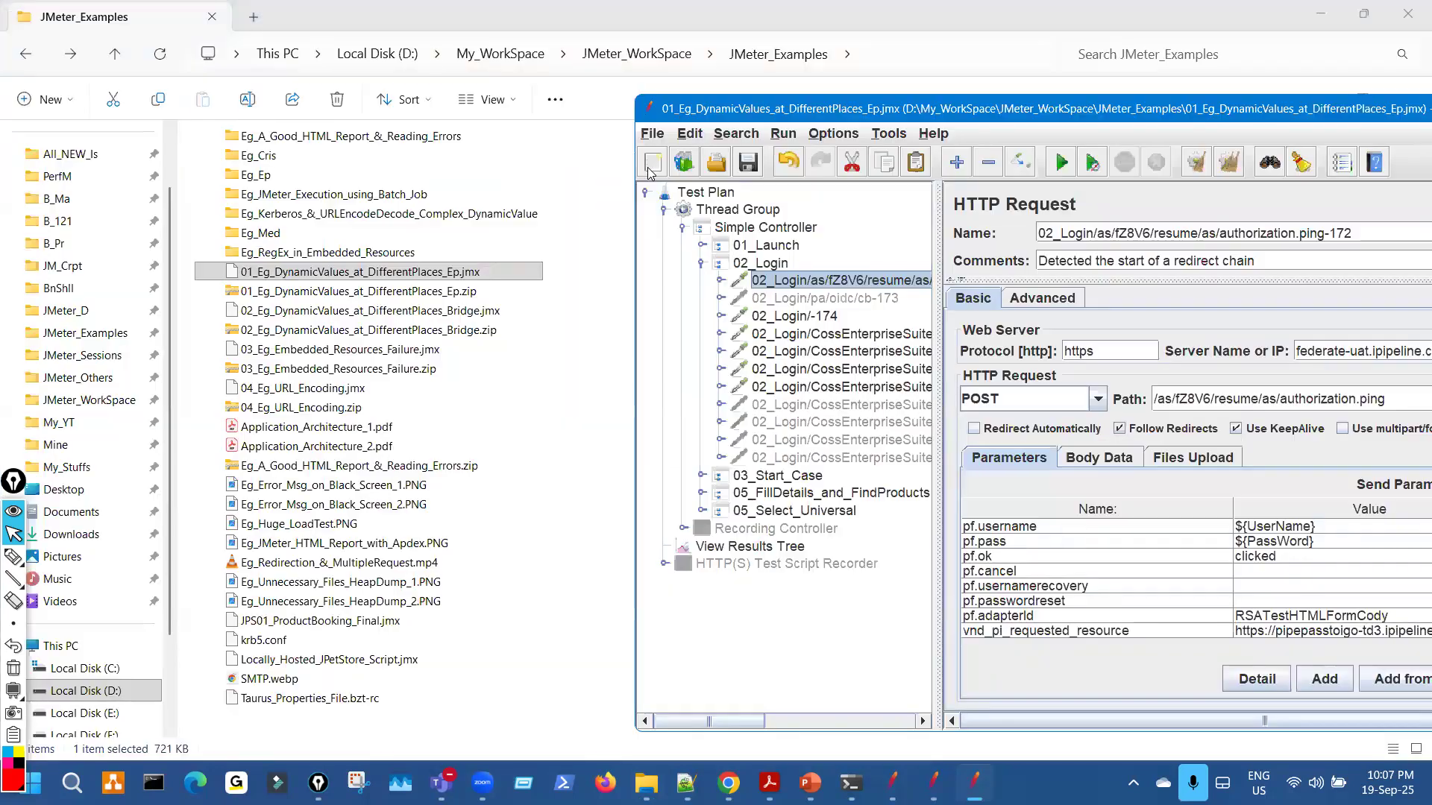
key(ctrl+l)
key(Return)
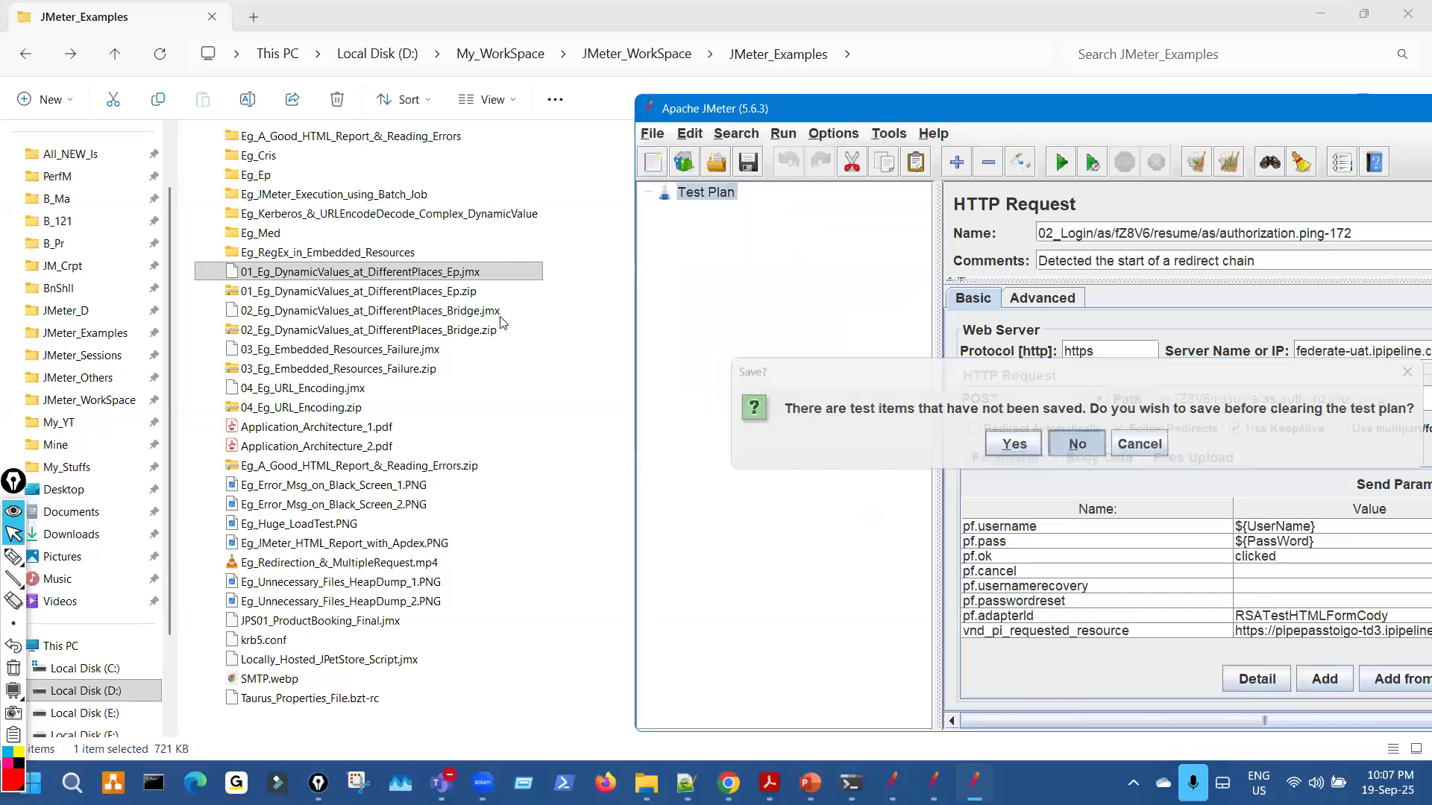
drag(461, 319, 887, 299)
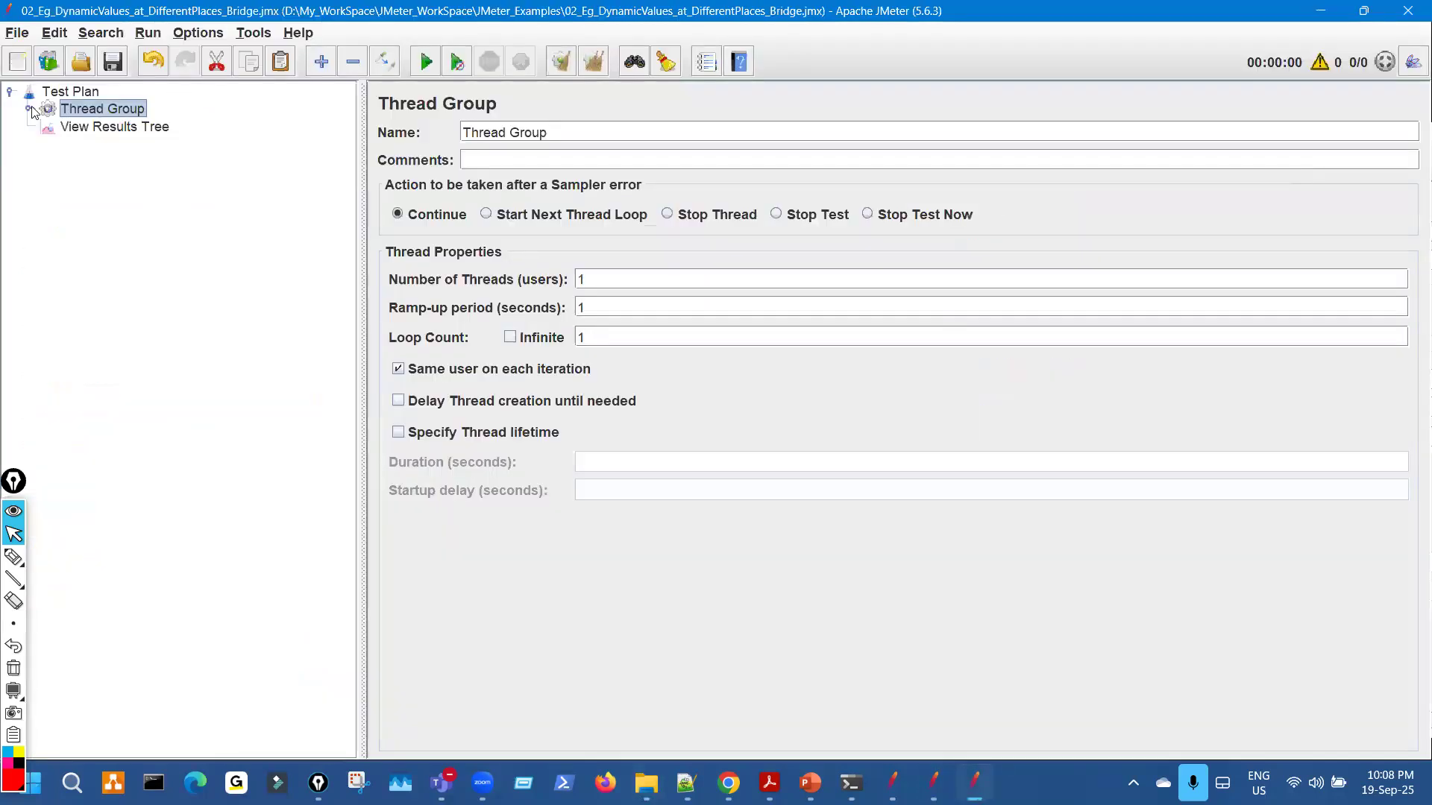
Expand Thread Group, Simple Controller and SignIN, and open the SignIN-0 request.
click(28, 109)
click(46, 127)
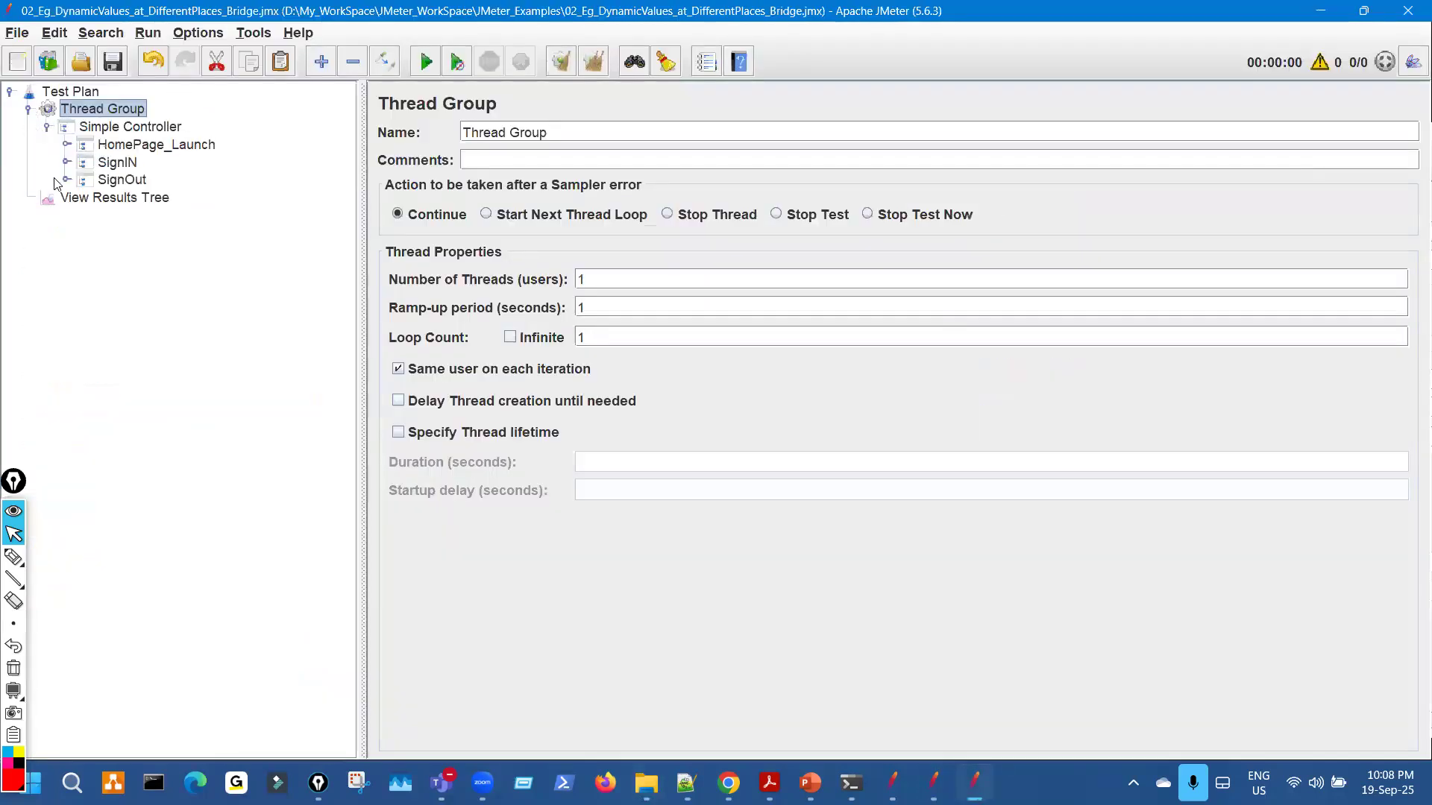
click(67, 162)
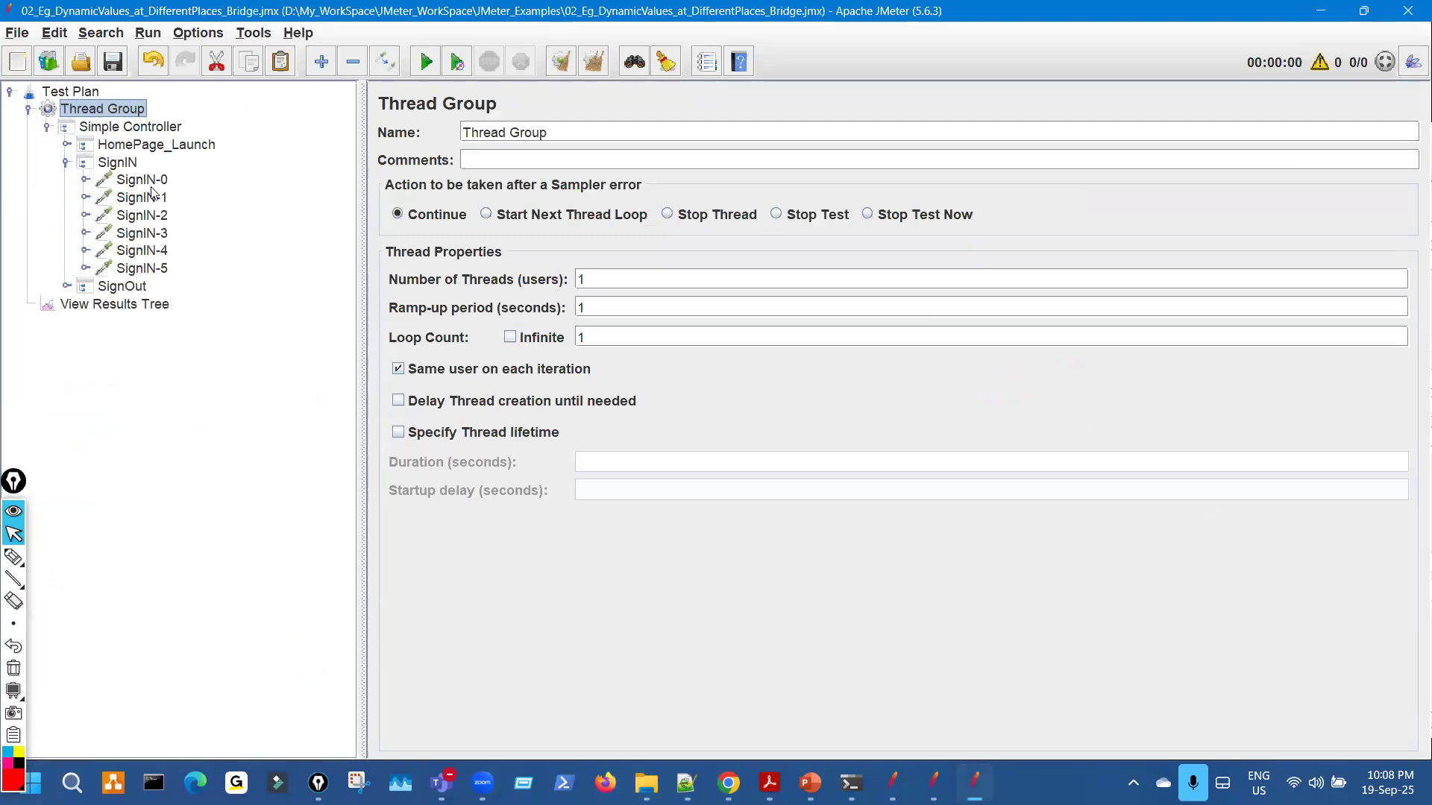
click(149, 182)
Mark the login values and the canary and ctx values in the SignIN-0 parameters, and clear the marks.
key(ctrl+shift+p)
mouse_move(735, 446)
mouse_down()
mouse_move(761, 444)
mouse_move(732, 481)
mouse_up()
mouse_move(725, 640)
mouse_down()
mouse_move(723, 667)
mouse_move(705, 608)
mouse_move(710, 673)
mouse_up()
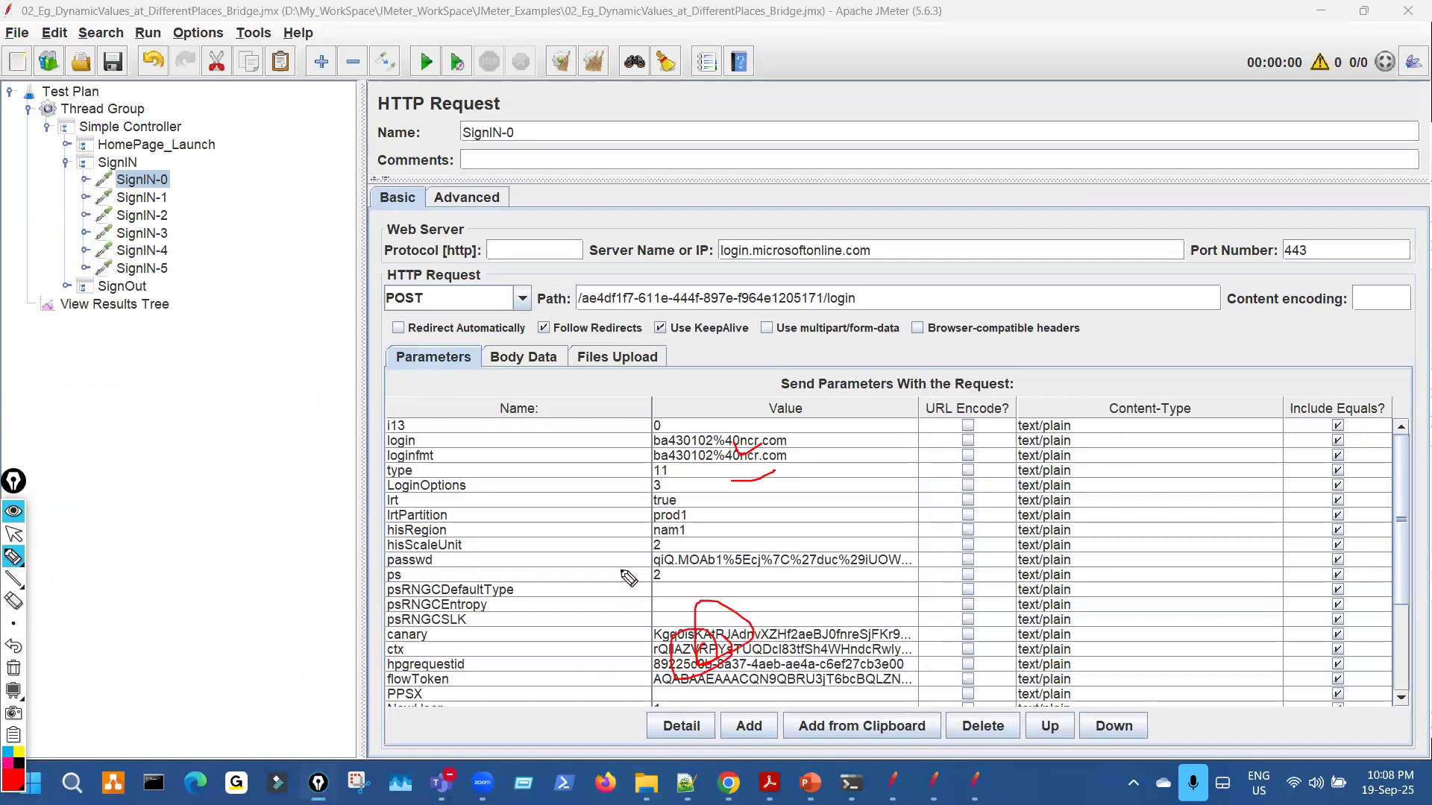
key(ctrl+shift+7)
Underline the server name login.microsoftonline.com and sketch marks around the request path and options of SignIN-0, and clear them.
drag(773, 263, 874, 260)
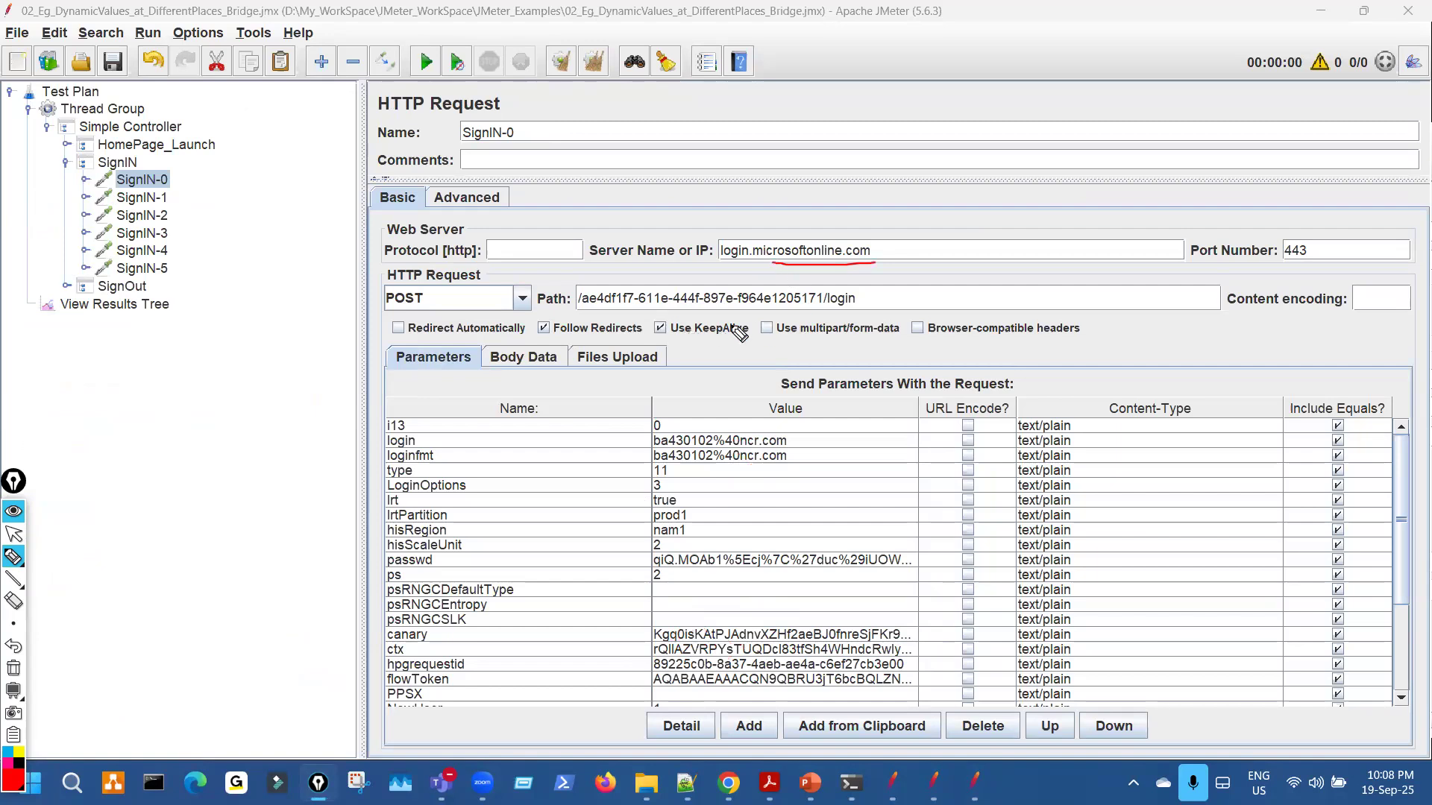
drag(848, 319, 955, 312)
mouse_move(1087, 362)
mouse_down()
mouse_move(1116, 377)
mouse_move(1149, 341)
mouse_up()
drag(1050, 395, 1014, 386)
key(Escape)
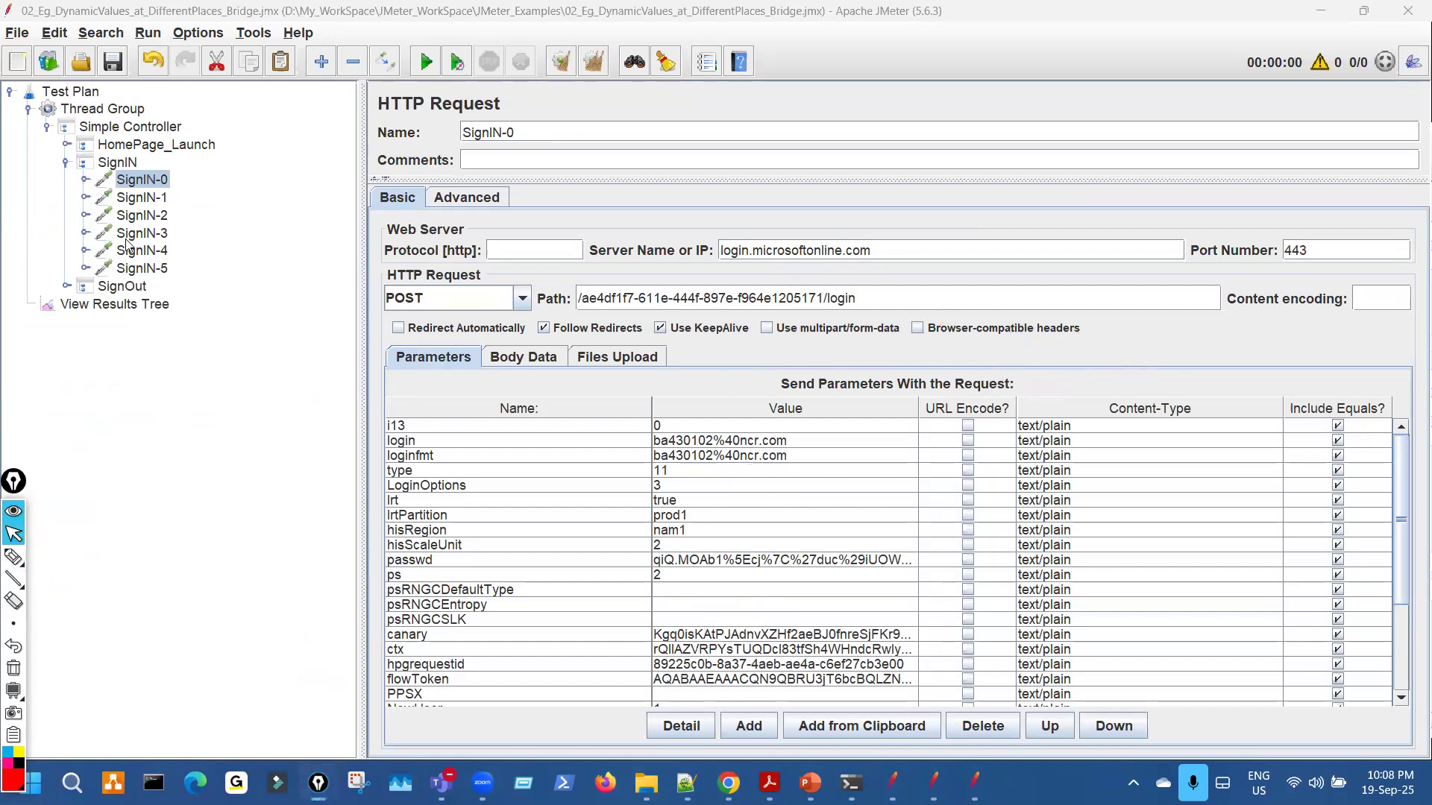
Expand the SignIN-2, SignIN-3 and SignIN-4 requests to list their HTTP Header Managers.
click(86, 216)
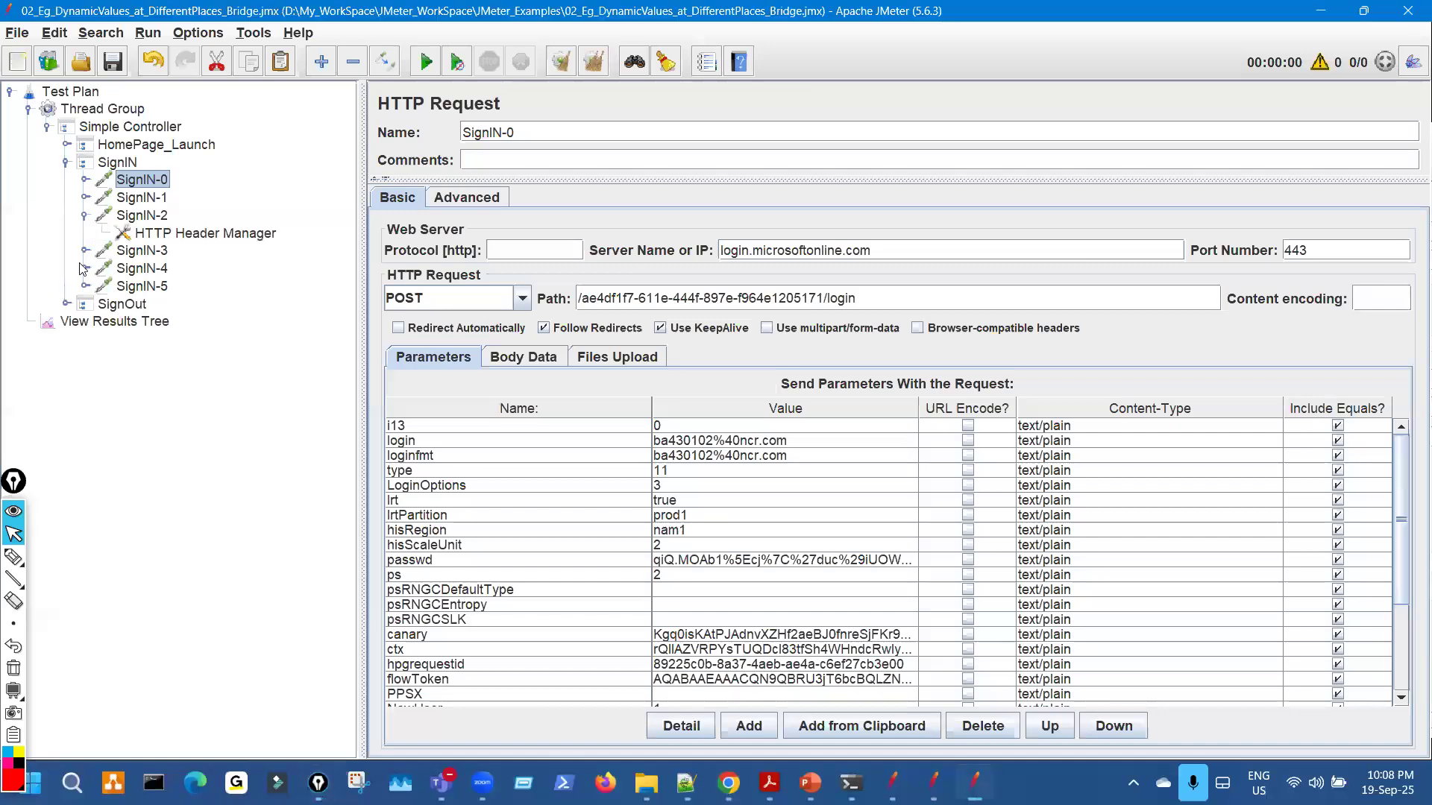
click(85, 251)
click(84, 286)
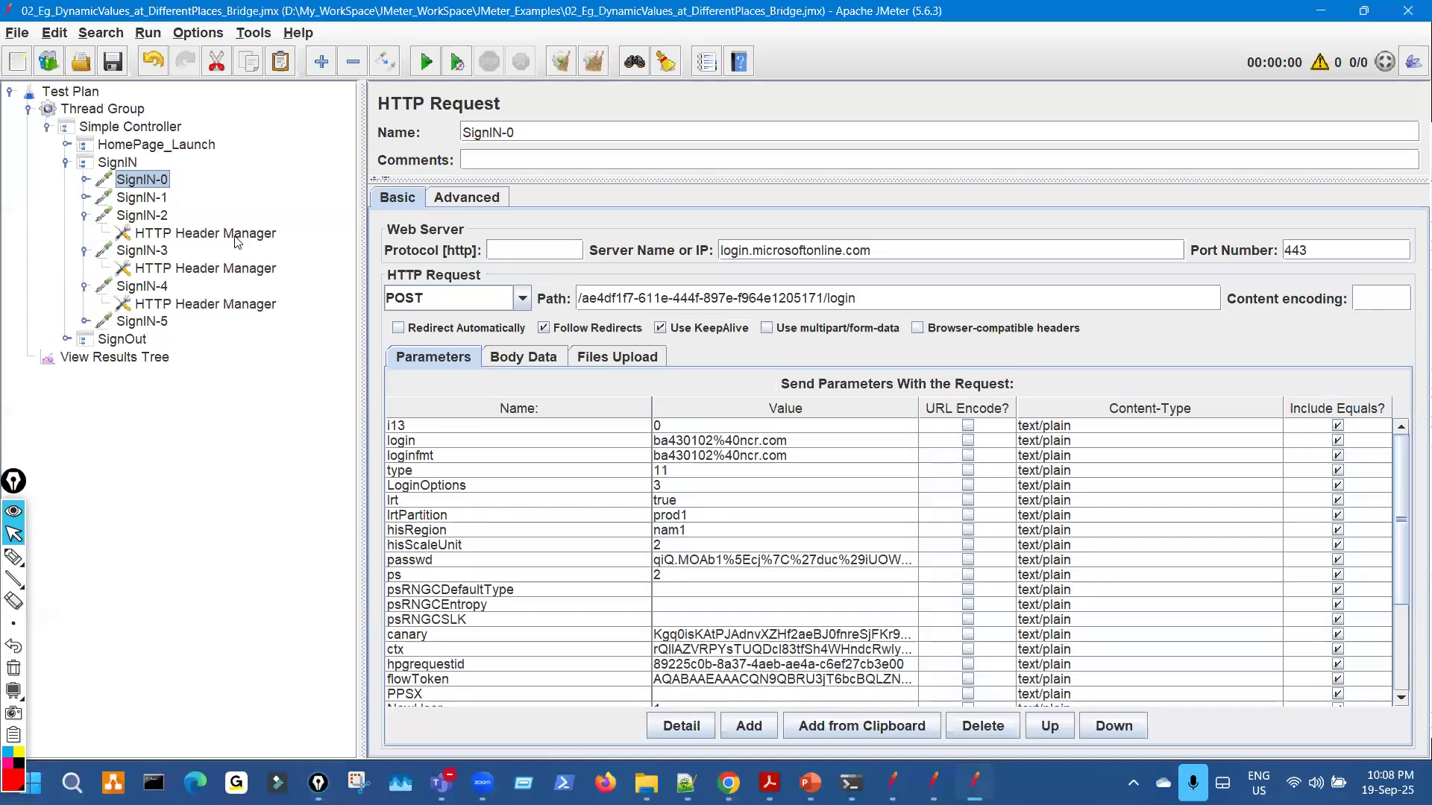
Open the HTTP Header Manager under SignIN-2 and circle the Request-Id header name and its value.
click(236, 237)
key(ctrl+shift+h)
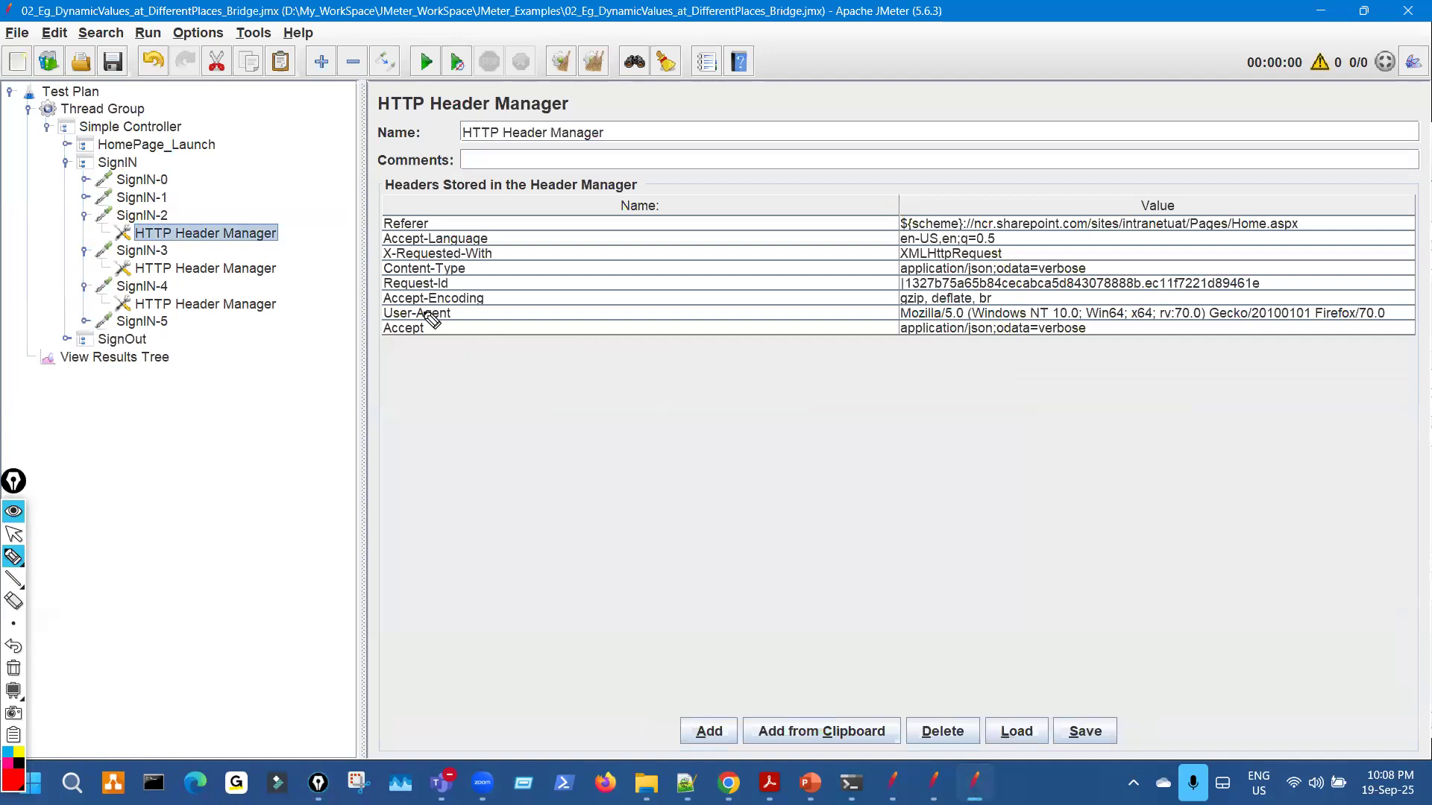
mouse_move(475, 310)
mouse_down()
mouse_move(412, 285)
mouse_move(444, 284)
mouse_up()
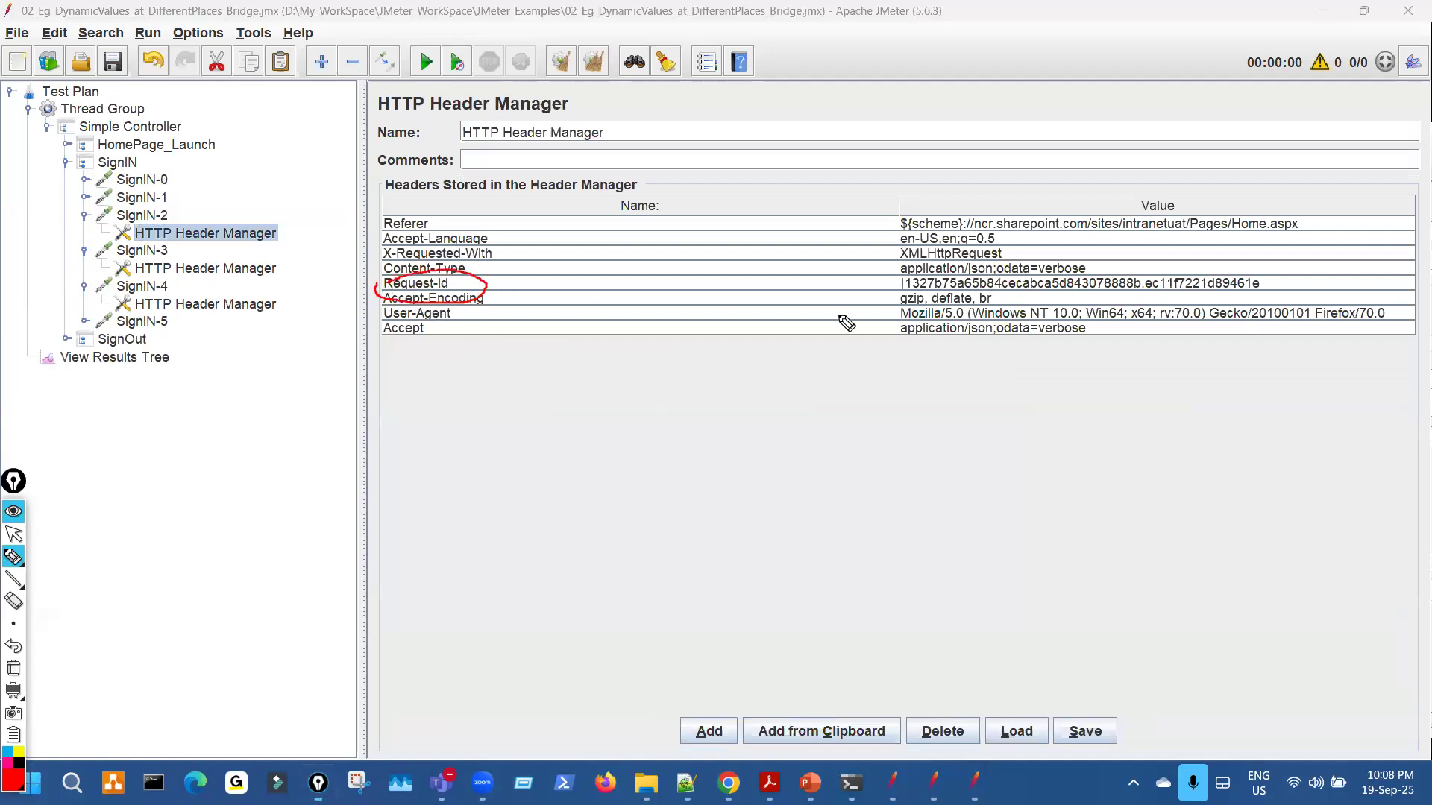
mouse_move(892, 269)
mouse_down()
mouse_move(1128, 309)
mouse_move(1241, 301)
mouse_move(888, 271)
mouse_up()
key(ctrl+shift+c)
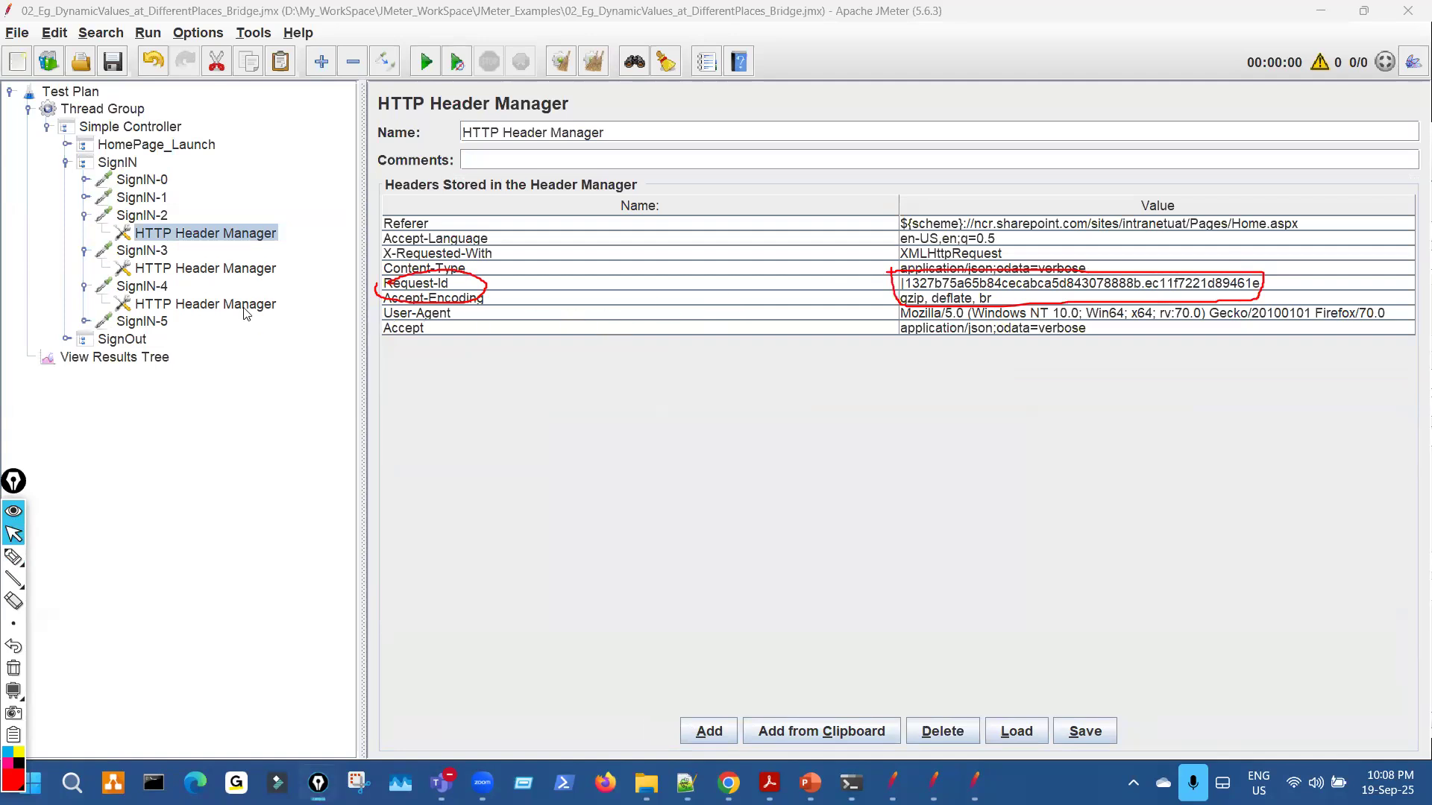
Open the HTTP Header Manager under SignIN-4, mark its Request-Id header, and clear all marks.
click(206, 306)
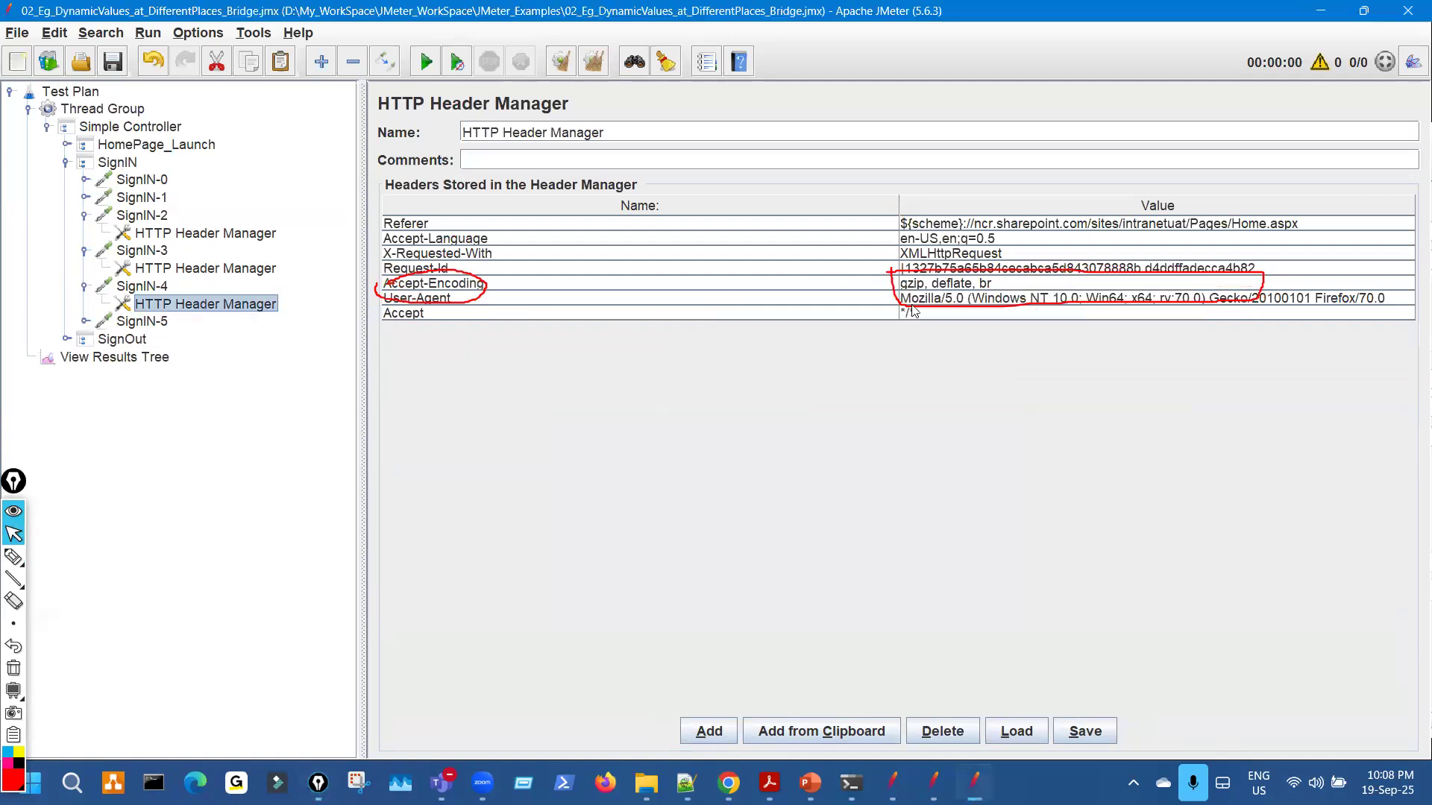
key(ctrl+shift+3)
mouse_move(910, 283)
mouse_down()
mouse_move(1010, 286)
mouse_move(989, 285)
mouse_up()
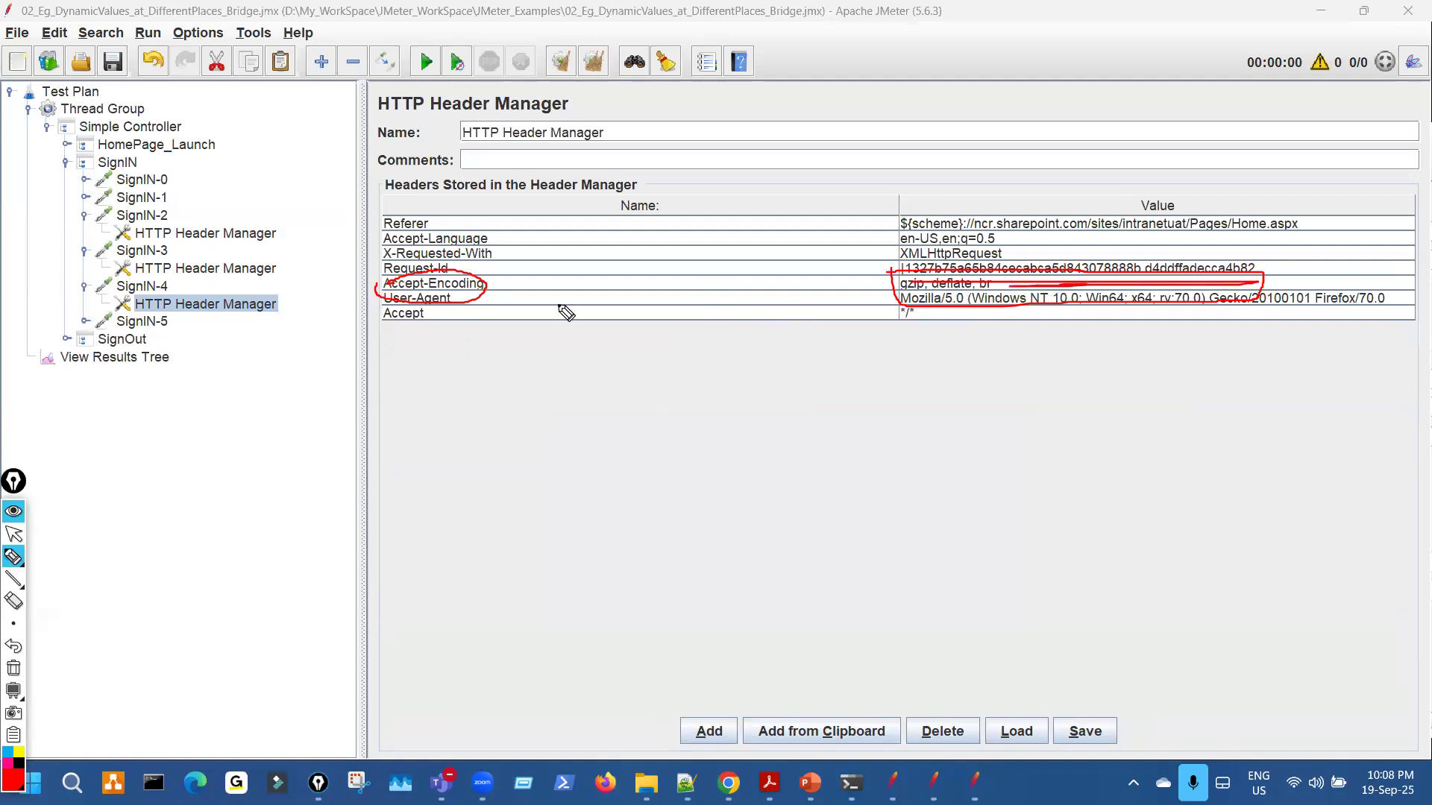
key(ctrl+shift+7)
mouse_move(460, 263)
mouse_down()
mouse_move(447, 272)
mouse_move(459, 264)
mouse_up()
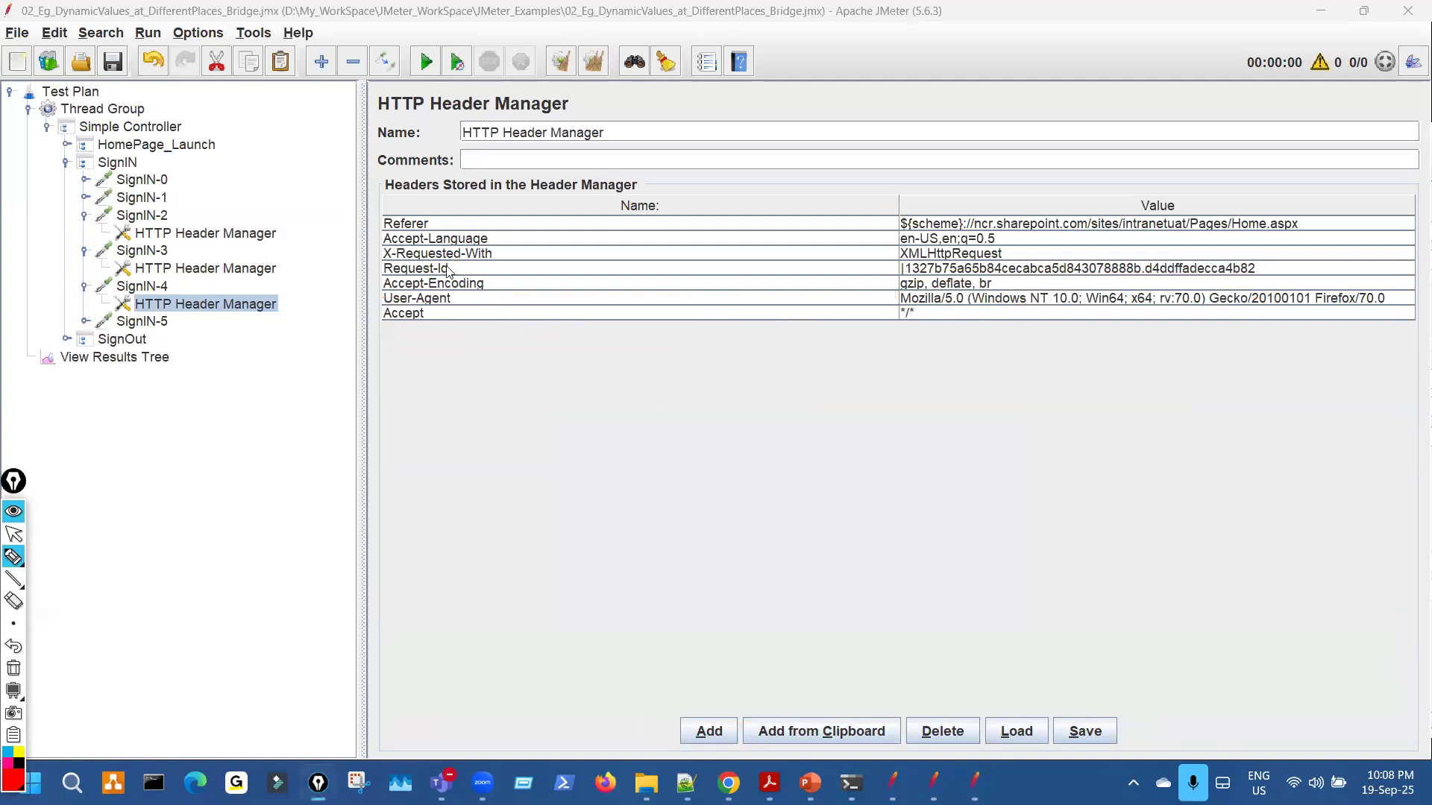
key(ctrl+shift+1)
Switch to the PowerPoint presentation and go back to the Dynamic Values examples slide.
key(alt+Tab)
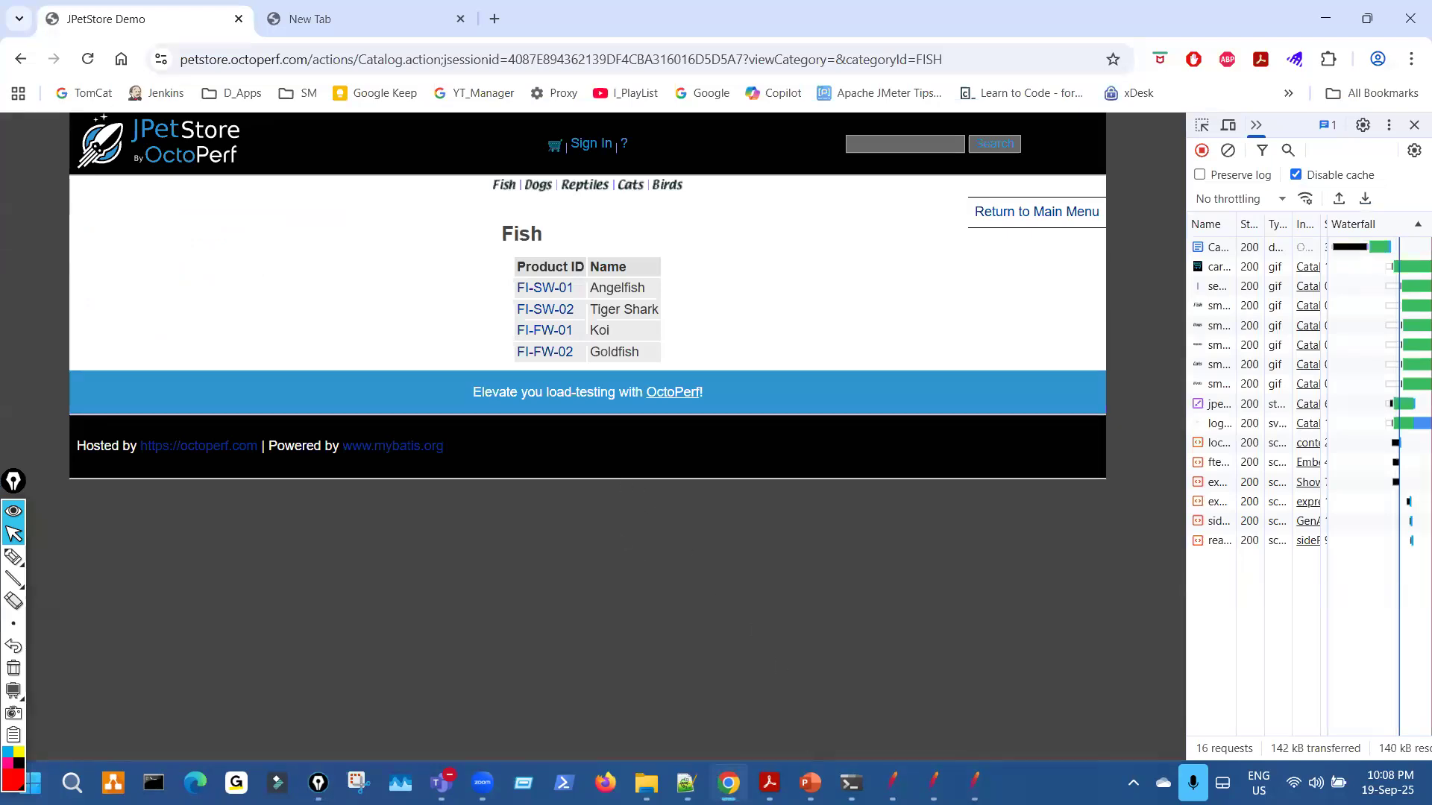
key(alt+Tab)
scroll(561, 493, up, 1)
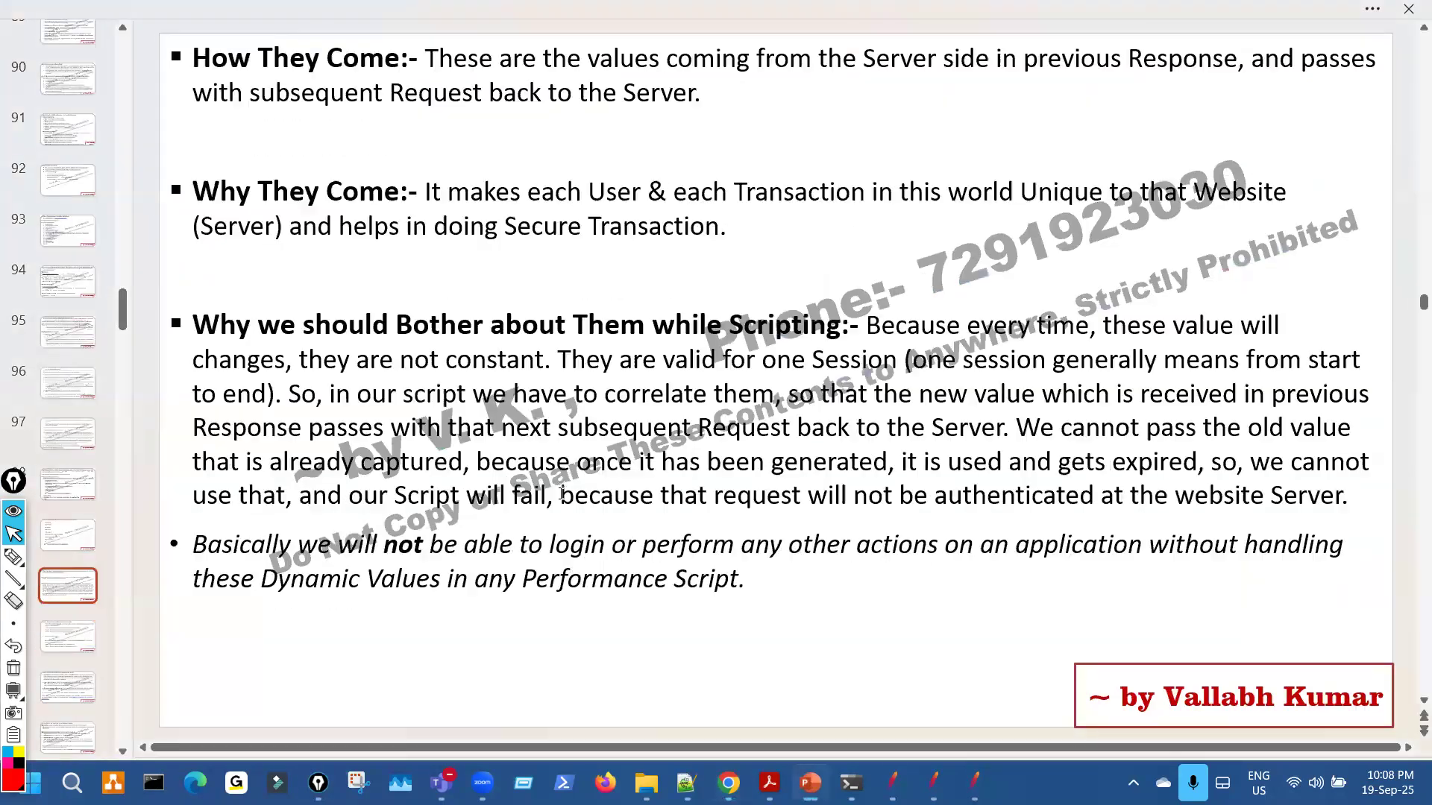
scroll(561, 493, up, 2)
Mark the Bearer Access Token example and sketch a circle, arrow and lines in the slide's blank area, and erase all marks.
key(ctrl+shift+h)
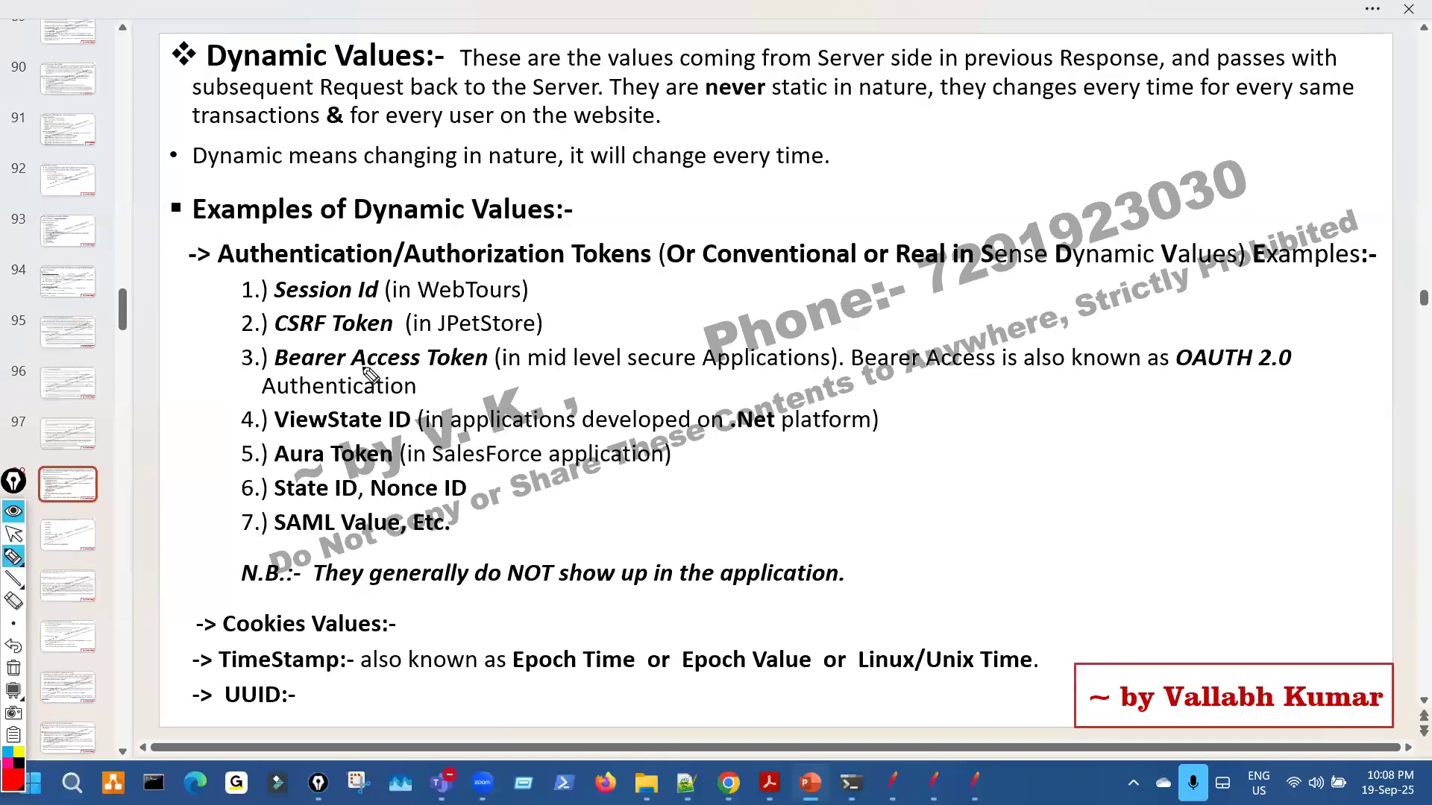
drag(514, 367, 446, 375)
mouse_move(909, 379)
mouse_down()
mouse_move(970, 478)
mouse_move(945, 386)
mouse_up()
drag(973, 507, 1042, 568)
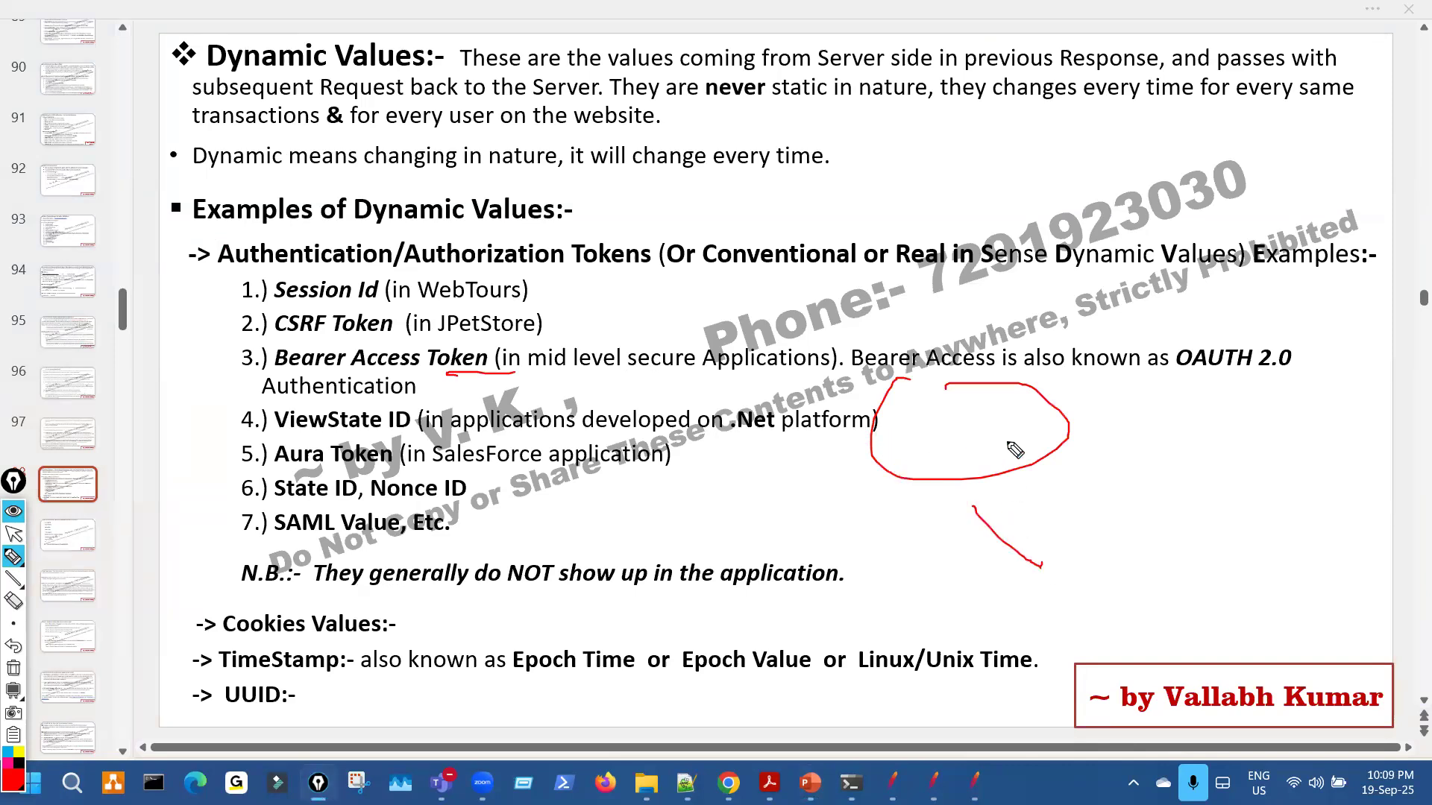
drag(993, 430, 929, 452)
drag(477, 340, 526, 383)
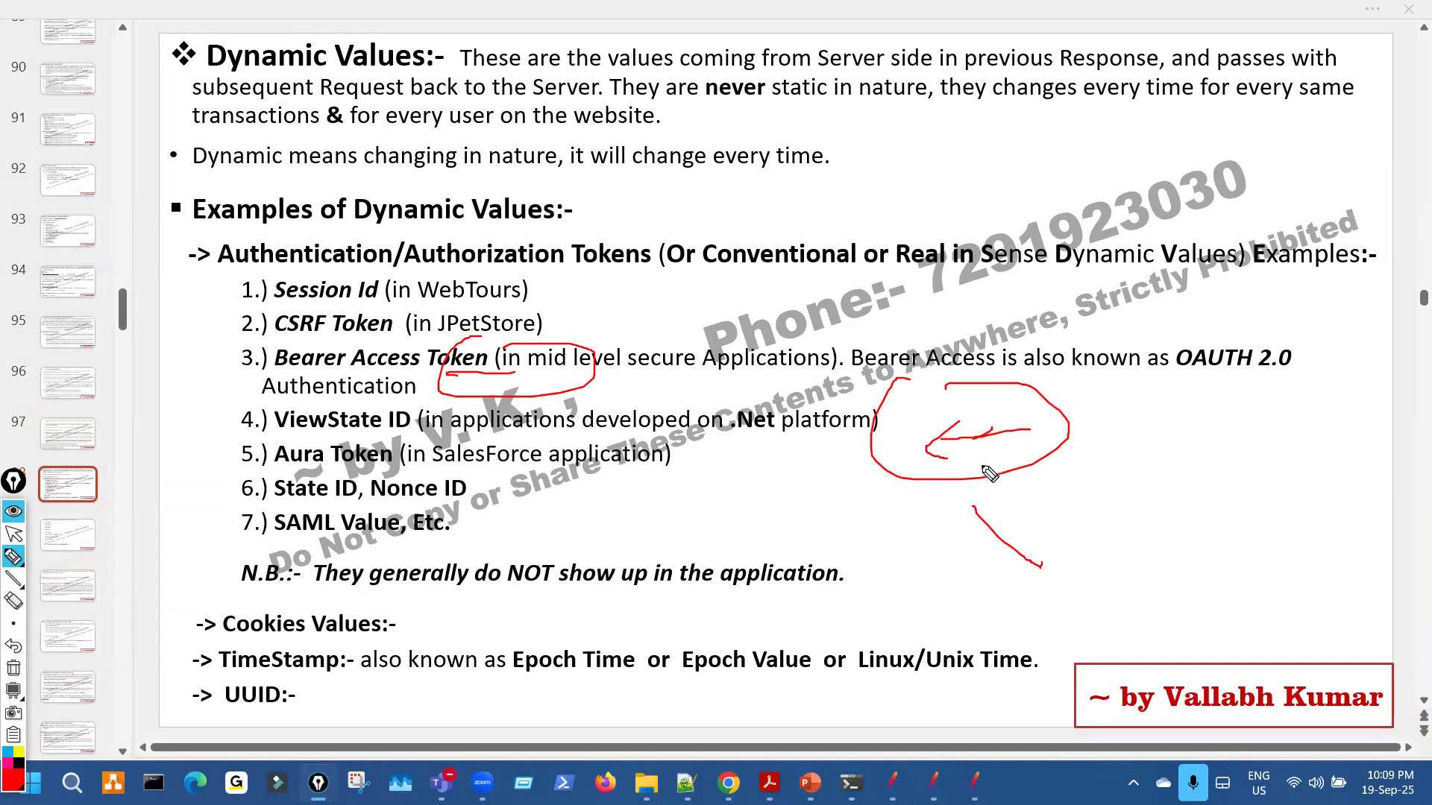
drag(996, 528, 1091, 536)
drag(1009, 600, 1096, 593)
drag(1044, 647, 1145, 638)
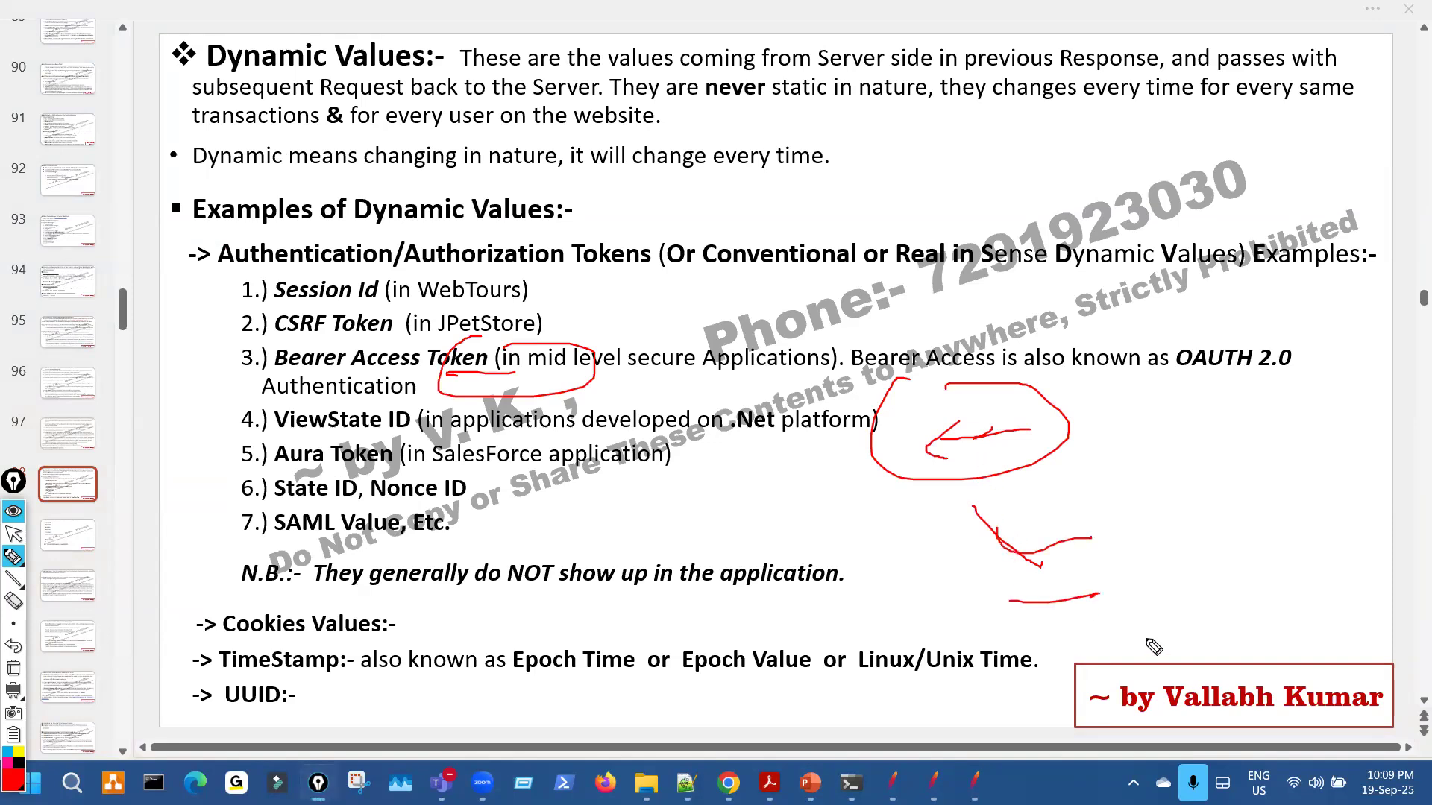
drag(1046, 568, 1104, 557)
mouse_move(1072, 616)
mouse_down()
mouse_move(1109, 608)
mouse_move(1131, 578)
mouse_up()
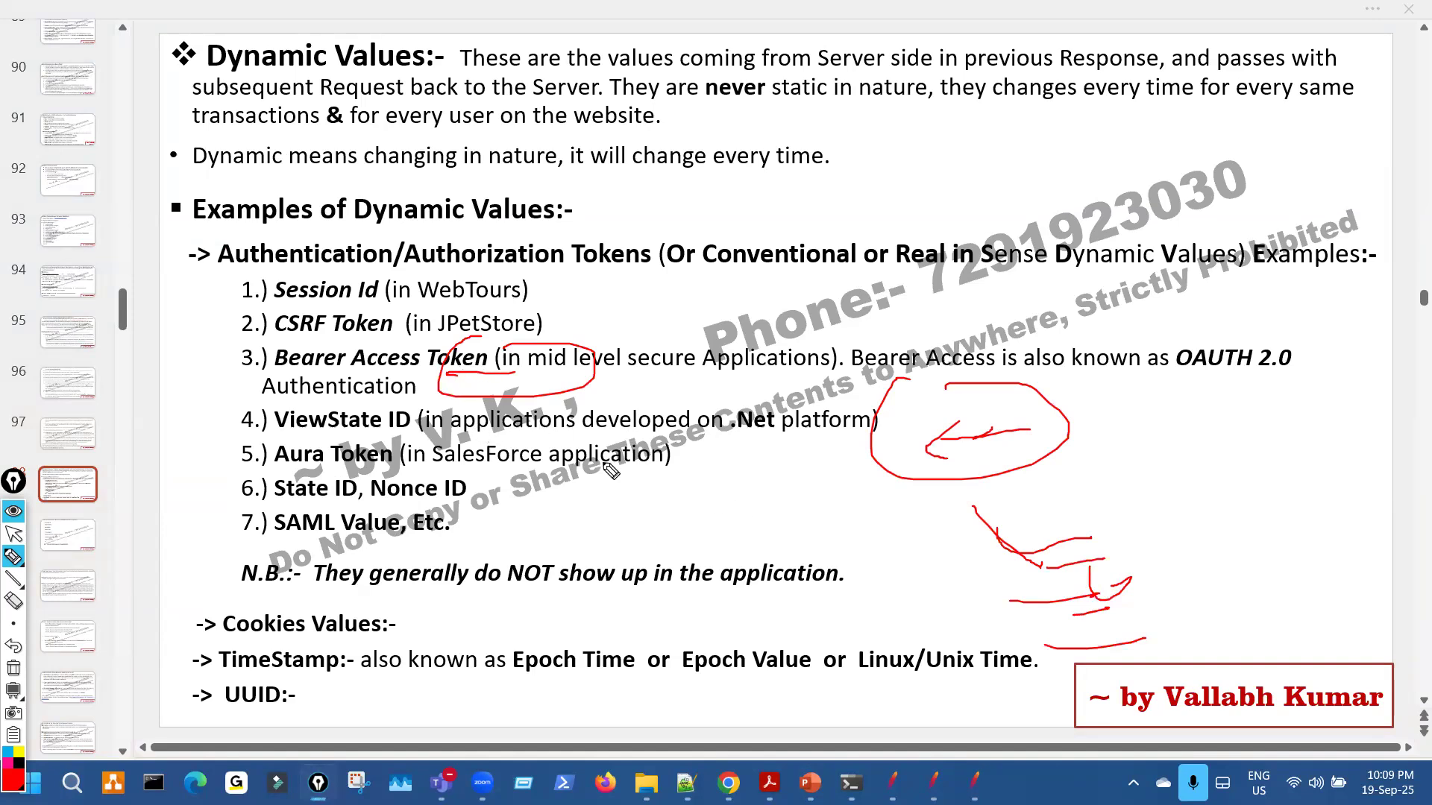
key(ctrl+shift+7)
key(ctrl+shift+1)
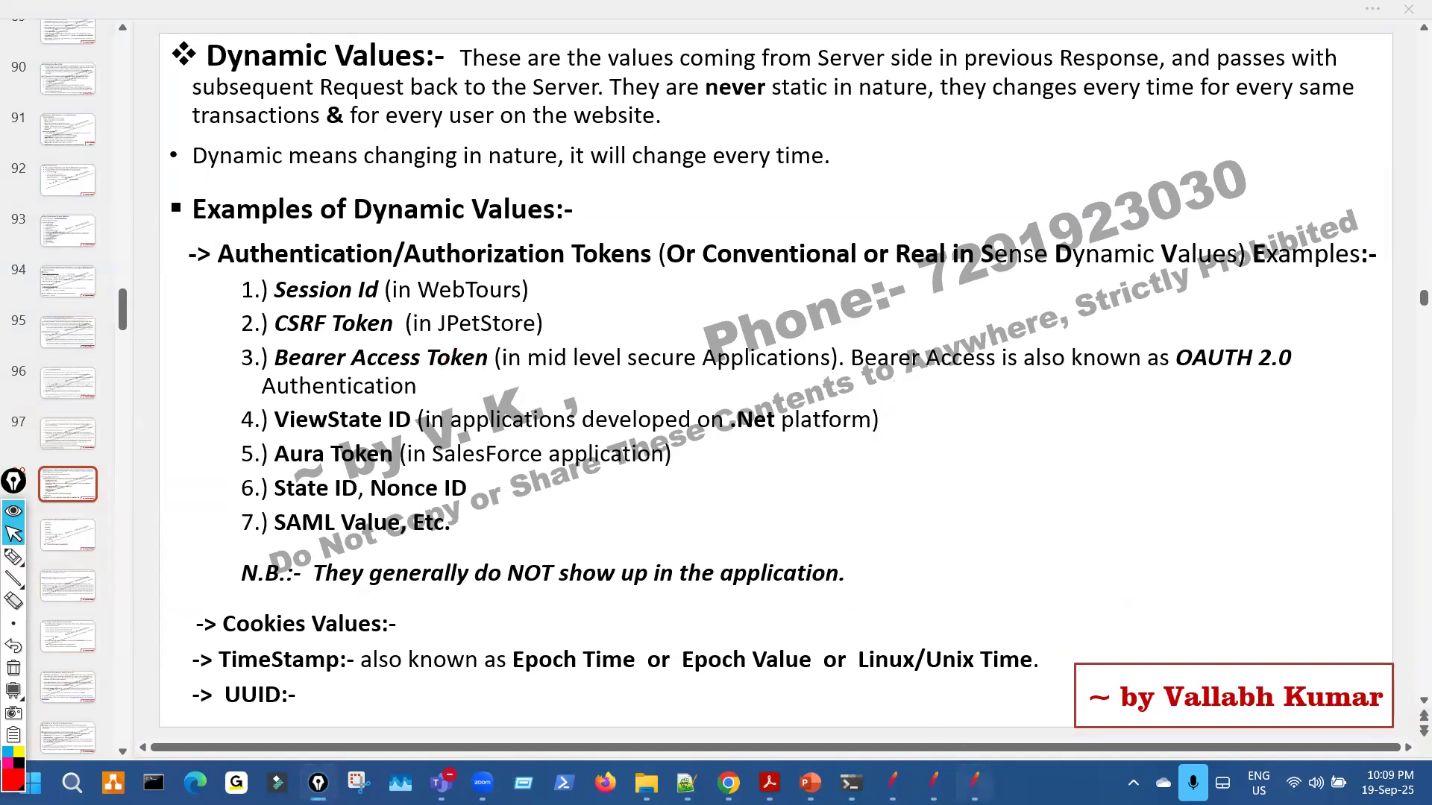
Circle the token examples near CSRF Token and Bearer Access Token on the slide, and erase the mark.
key(ctrl+shift+2)
mouse_move(376, 345)
mouse_down()
mouse_move(343, 365)
mouse_move(380, 345)
mouse_up()
key(ctrl+shift+7)
key(ctrl+shift+1)
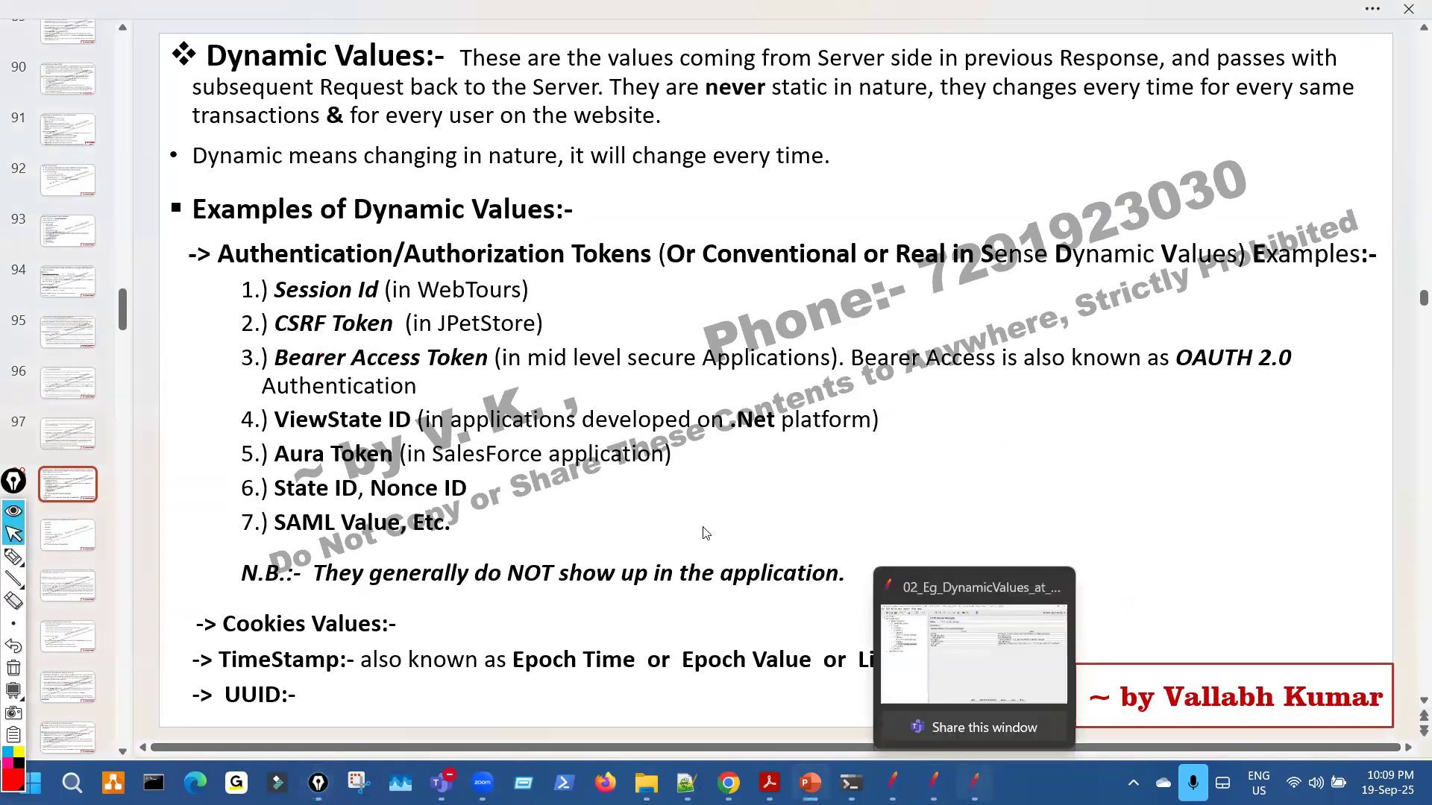
Switch to the JMeter window with the Bridge script, circle the Request-Id header of SignIN-4, and clear the mark.
click(975, 782)
key(ctrl+shift+2)
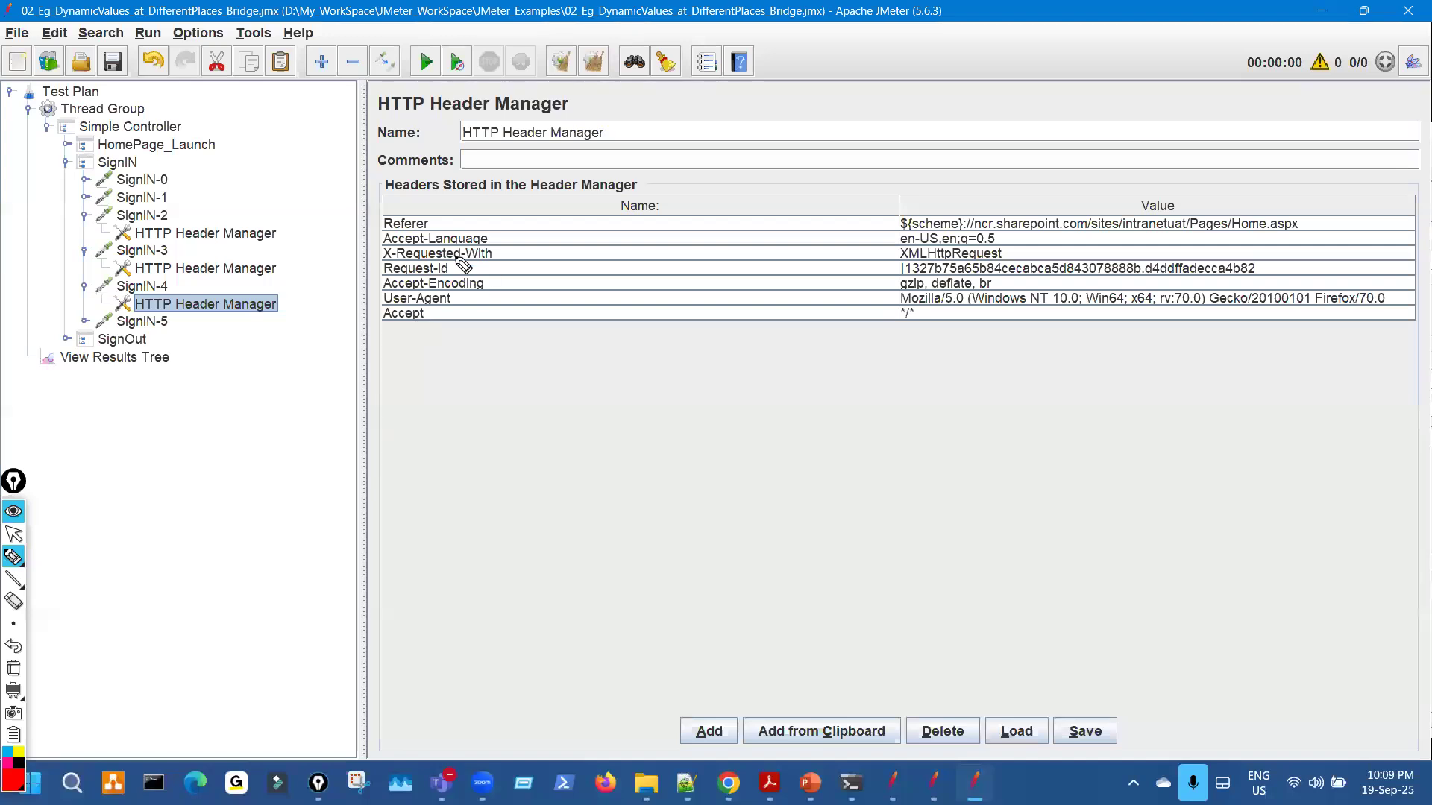
drag(451, 257, 403, 282)
key(ctrl+shift+7)
key(ctrl+shift+1)
Open SignIN-0, box part of its login values, and sketch an arrow leading toward a freehand shape beside the parameters.
click(126, 179)
key(ctrl+shift+2)
drag(695, 432, 692, 471)
mouse_move(825, 489)
mouse_down()
mouse_move(887, 489)
mouse_move(928, 512)
mouse_up()
mouse_move(1242, 507)
mouse_down()
mouse_move(1130, 548)
mouse_move(1077, 491)
mouse_up()
drag(1163, 531, 1105, 502)
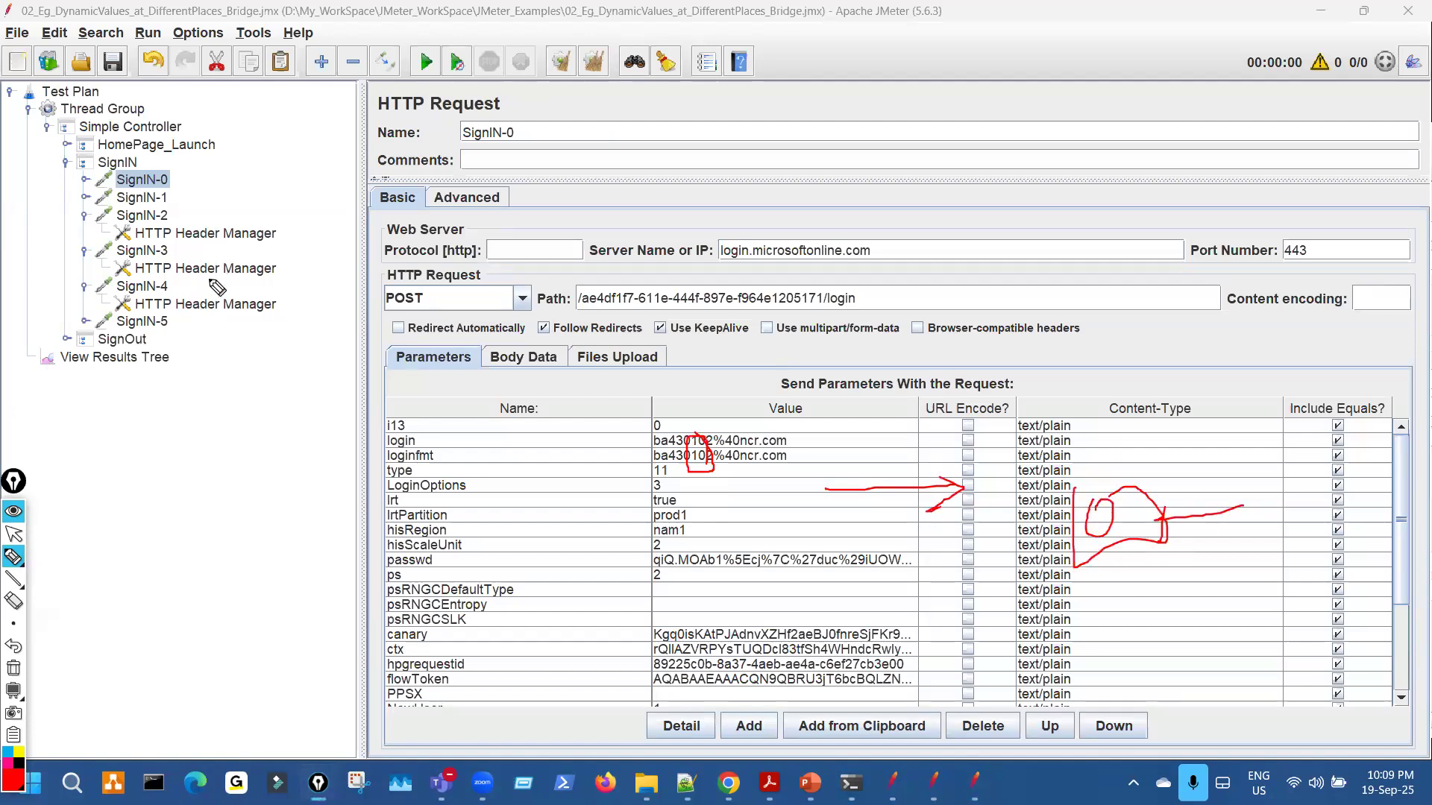
Open the SignIN-2 HTTP Header Manager, circle the start of the Request-Id value, and clear all marks.
key(ctrl+shift+1)
click(242, 236)
key(ctrl+shift+3)
drag(923, 280, 921, 285)
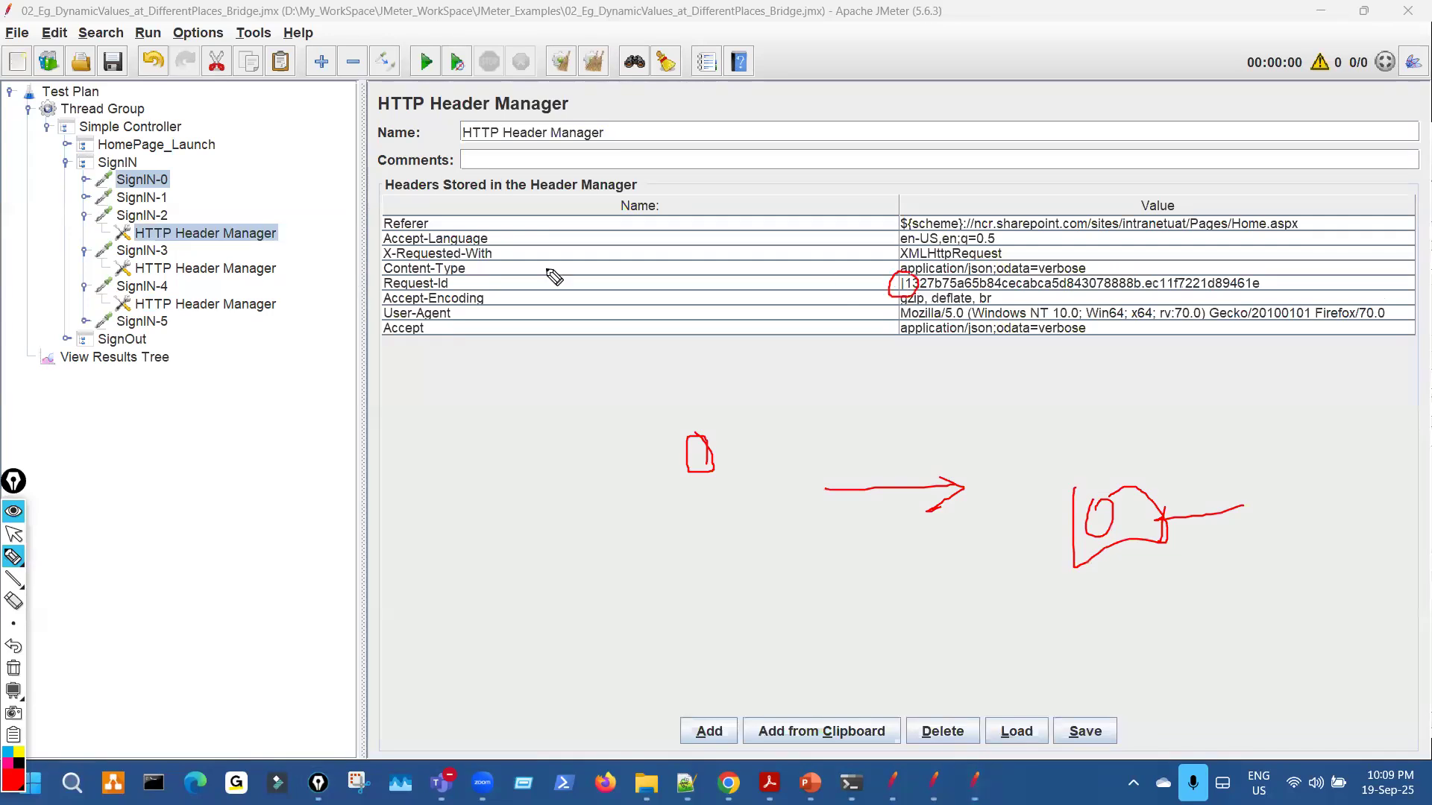
key(ctrl+shift+7)
Draw a vertical line across the HTTP Header Managers in the tree plus loops below it, and clear the drawing.
key(ctrl+shift+2)
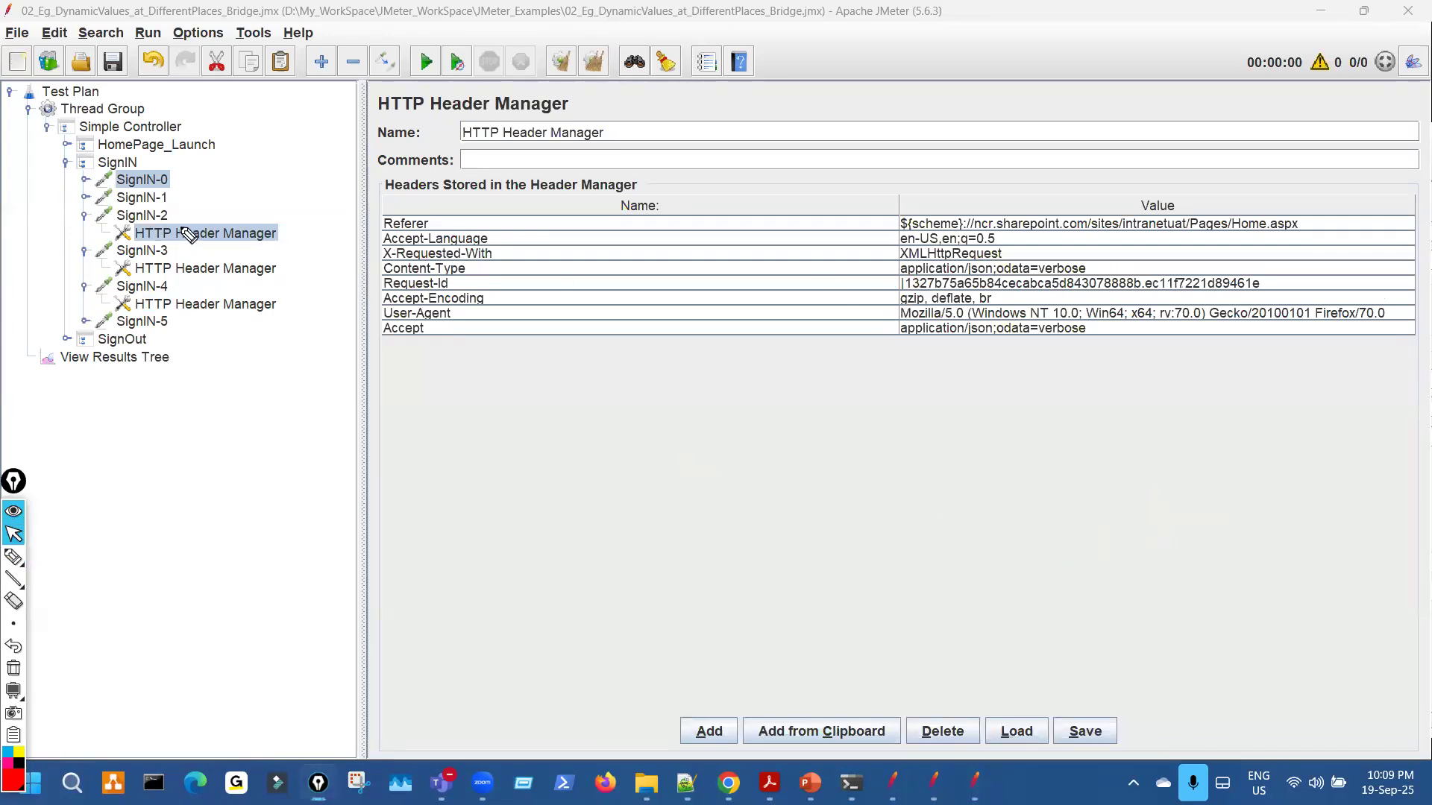
key(ctrl+shift+3)
drag(182, 227, 187, 293)
drag(193, 375, 182, 531)
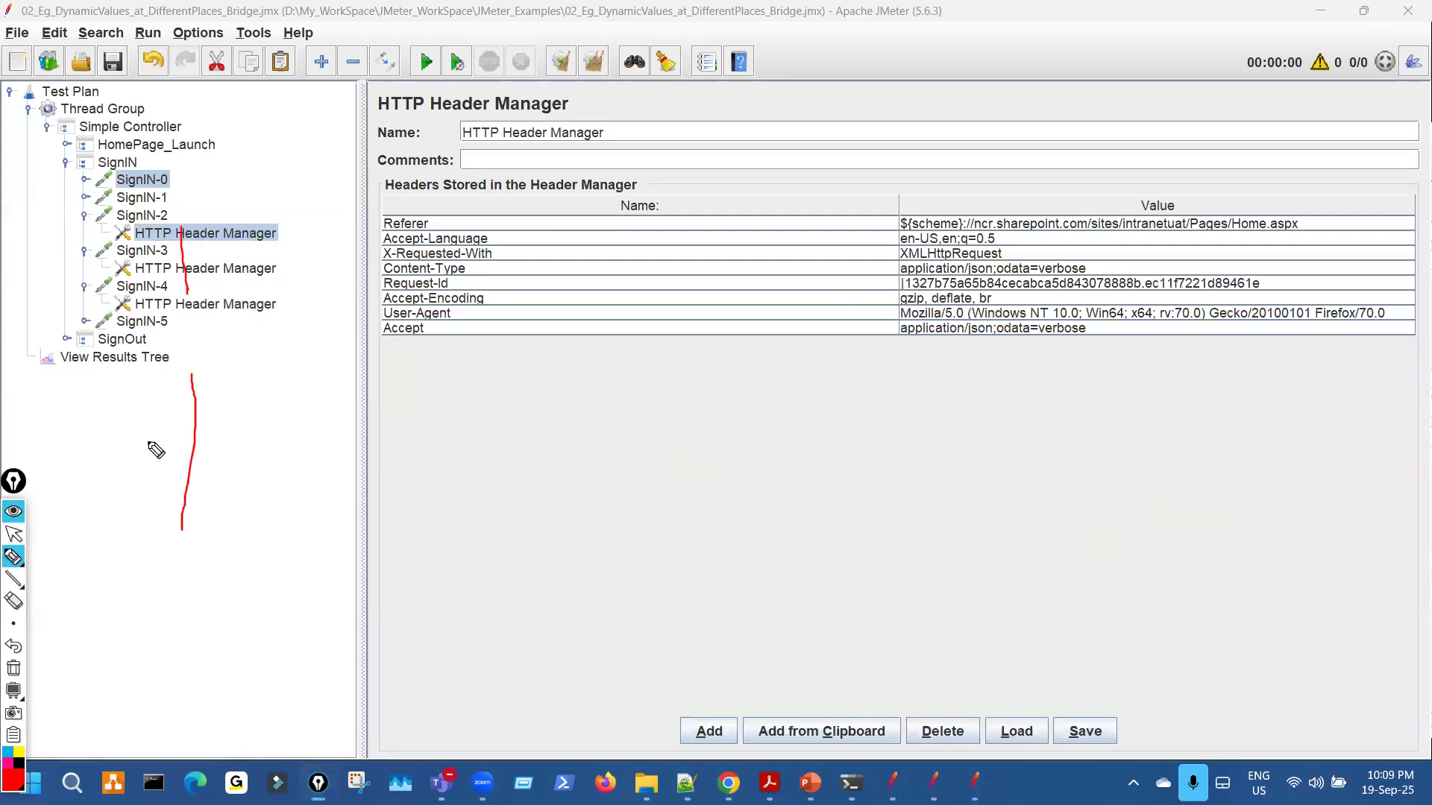
mouse_move(196, 388)
mouse_down()
mouse_move(192, 431)
mouse_move(246, 513)
mouse_up()
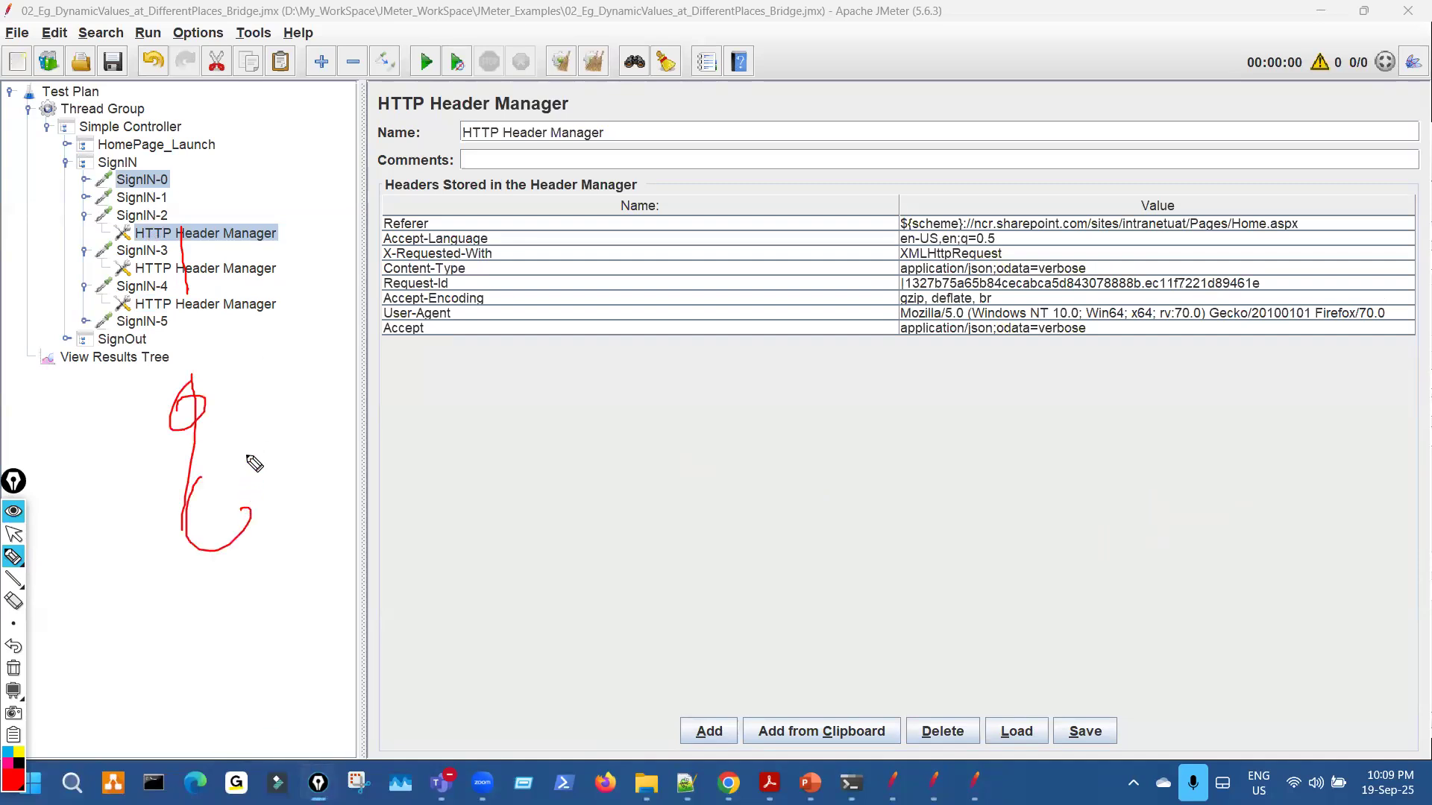
key(ctrl+shift+7)
Circle and underline the Request-Id value in the SignIN-2 header list, and clear the marks.
mouse_move(876, 293)
mouse_down()
mouse_move(1208, 258)
mouse_move(988, 284)
mouse_up()
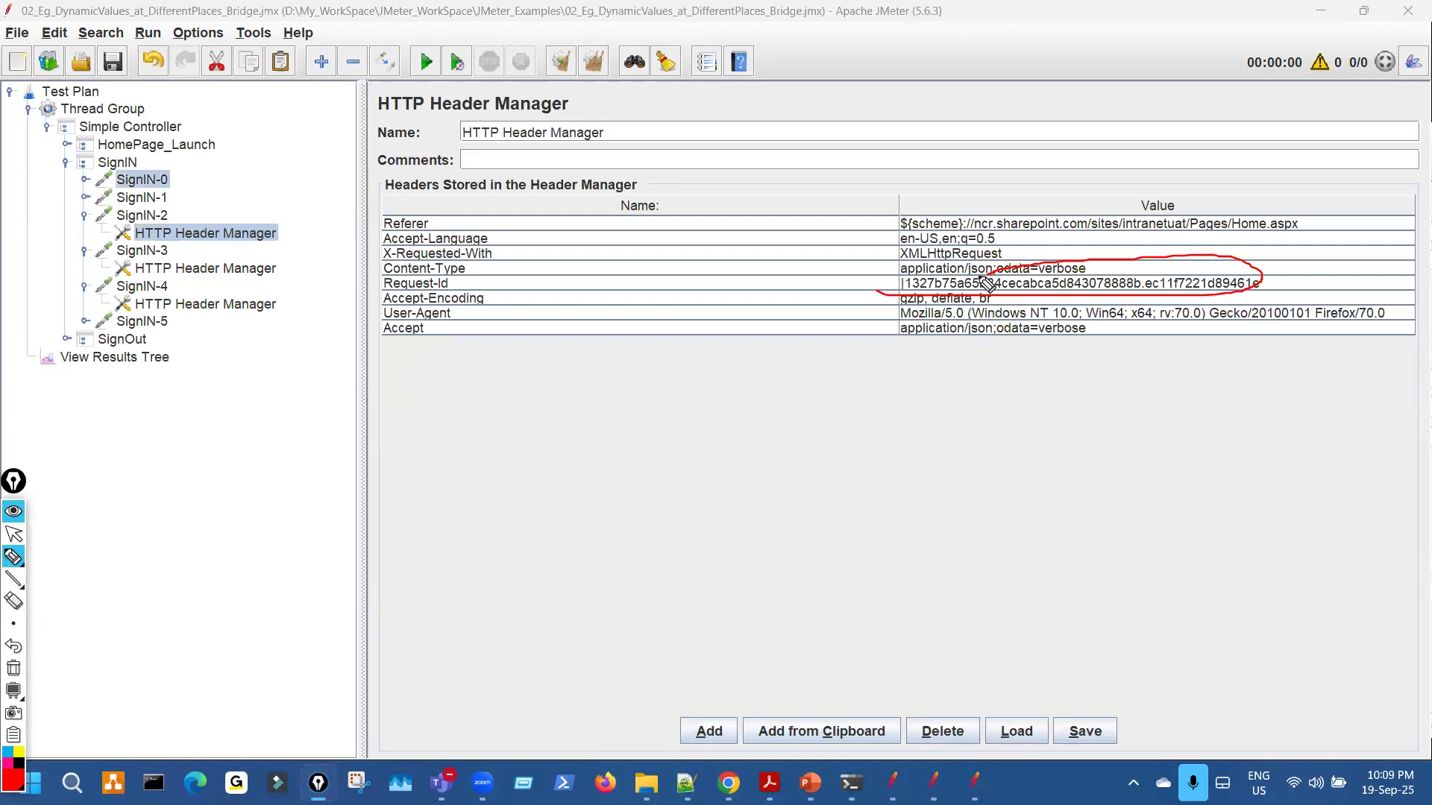
drag(921, 301, 1010, 302)
key(ctrl+shift+7)
Switch to the Ep_18thMar_1.jmx window, open the 01_Launch/as/authorization.oauth2-5 request, and mark its state value.
click(925, 783)
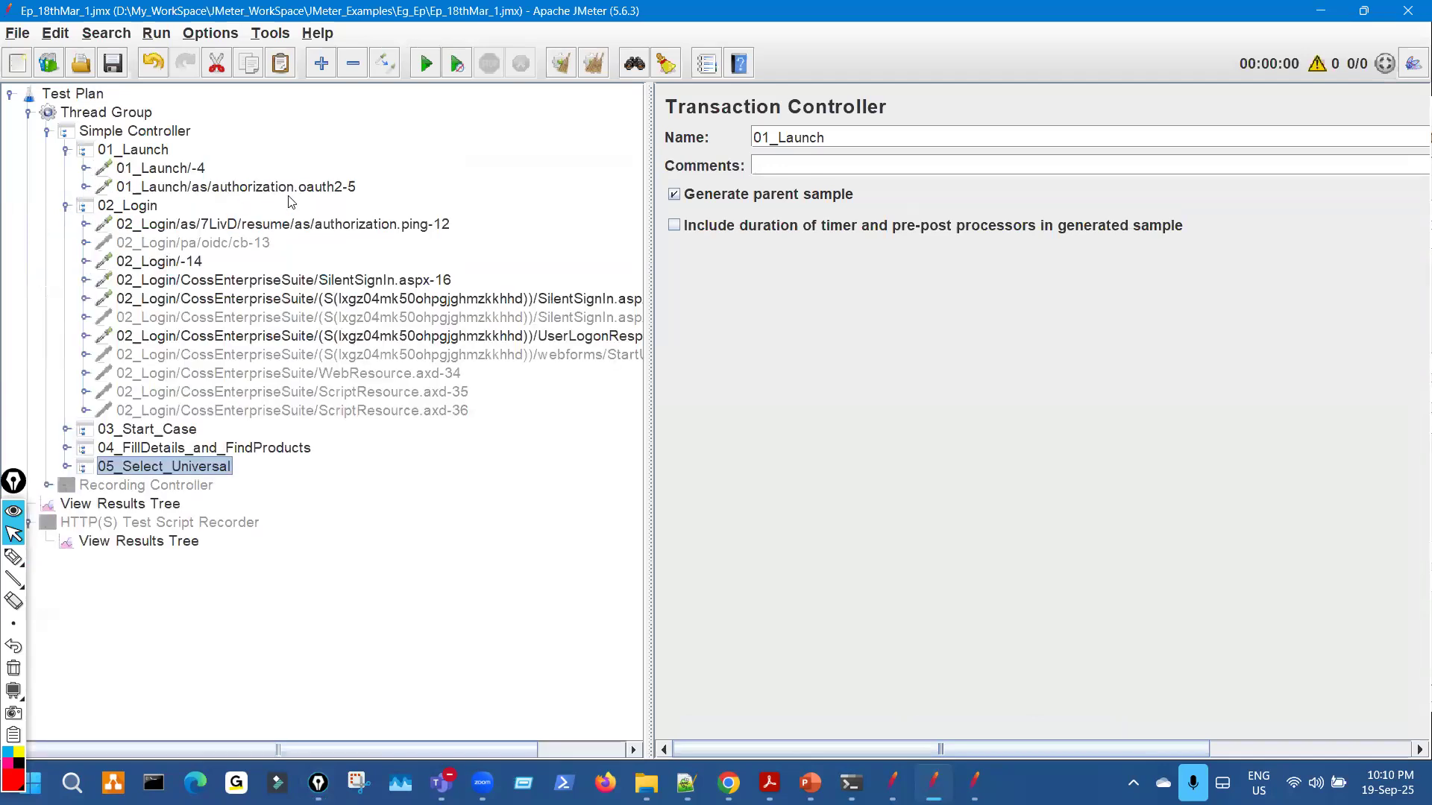
click(291, 188)
key(ctrl+shift+1)
mouse_move(847, 493)
mouse_down()
mouse_move(874, 485)
mouse_move(861, 511)
mouse_move(848, 492)
mouse_move(913, 465)
mouse_move(878, 498)
mouse_up()
key(ctrl+shift+3)
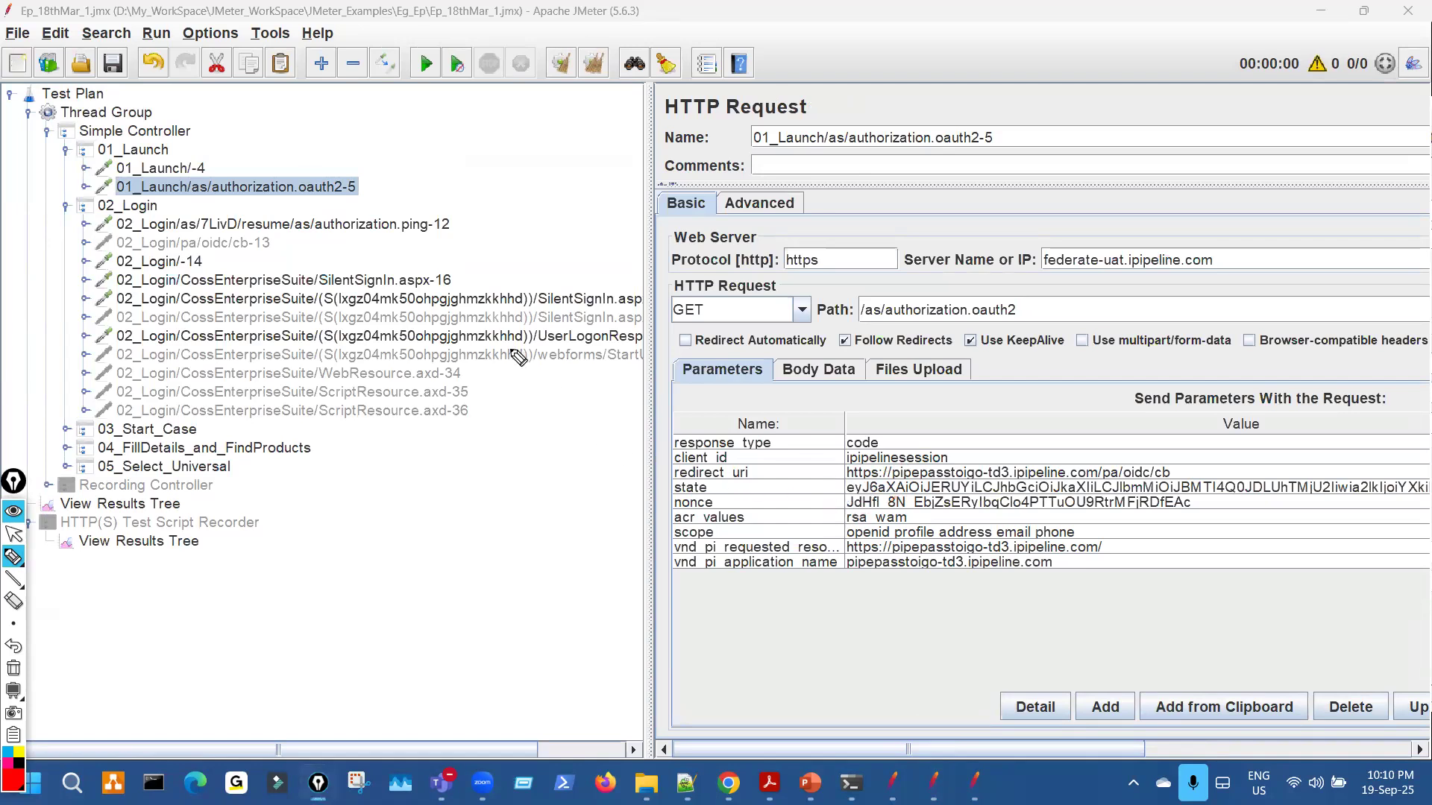
Open the 02_Login authorization.ping-12 request, mark the dynamic segment after /as/ in its path, and narrow the test plan tree.
key(ctrl+shift+1)
click(432, 226)
key(ctrl+shift+2)
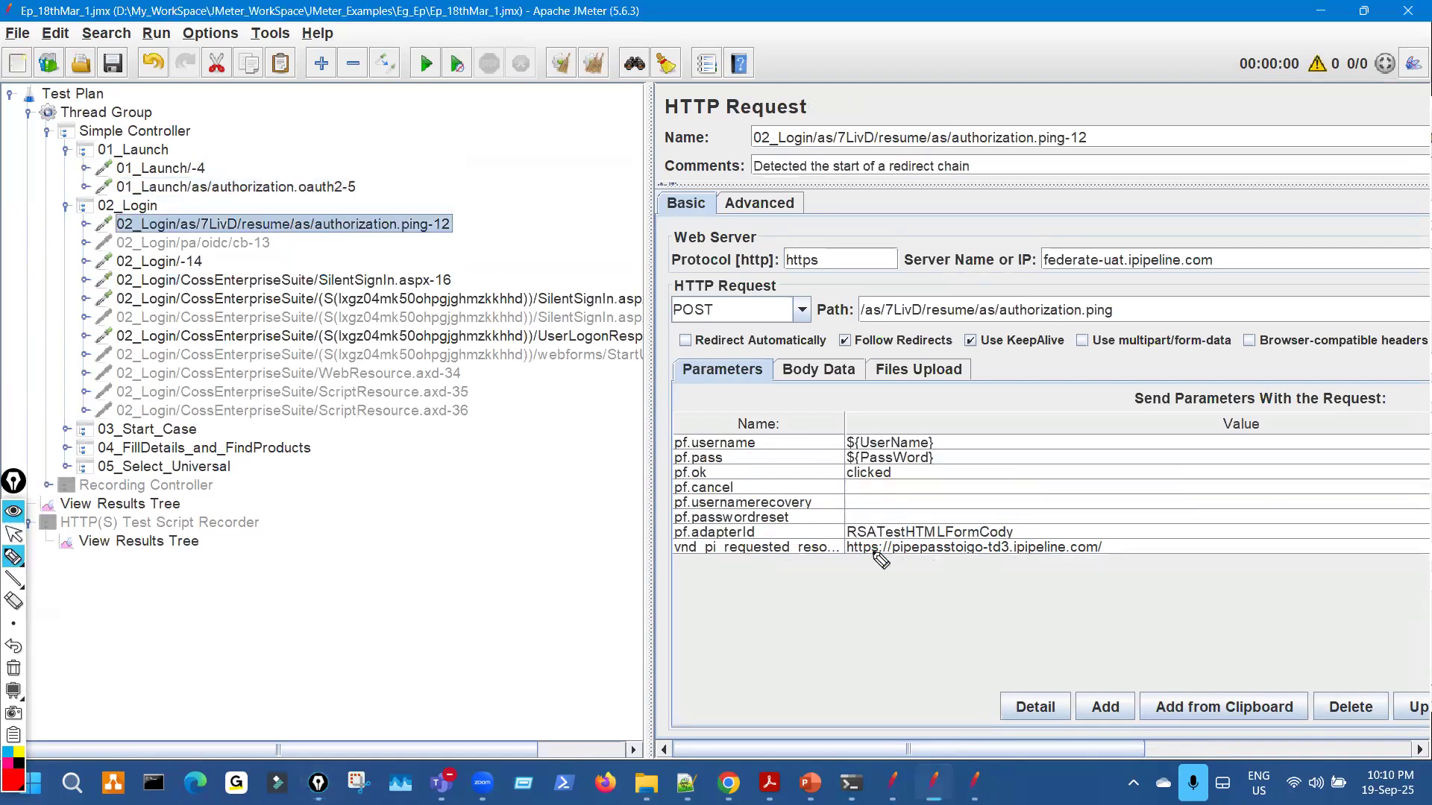
drag(889, 326, 913, 317)
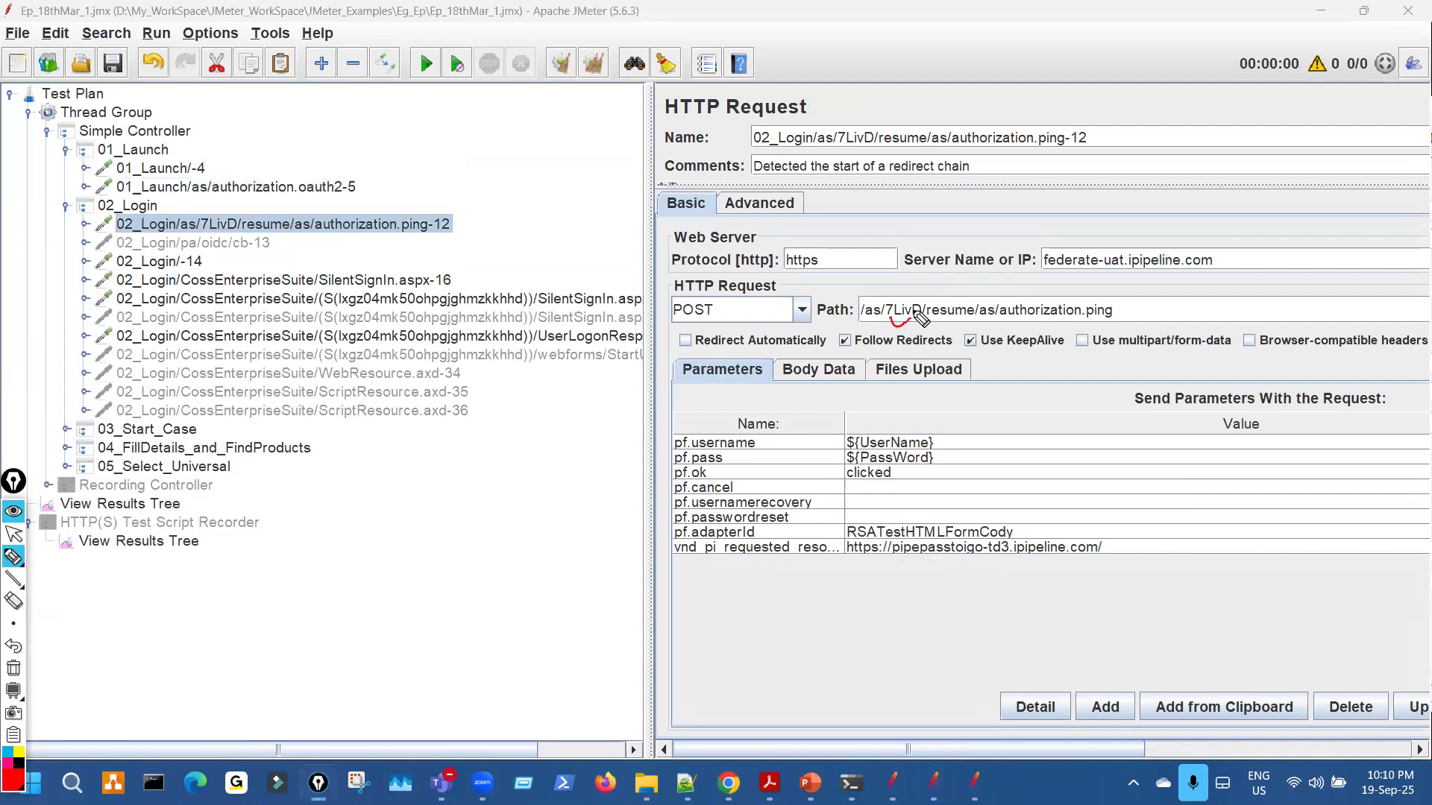
key(ctrl+shift+3)
key(ctrl+shift+1)
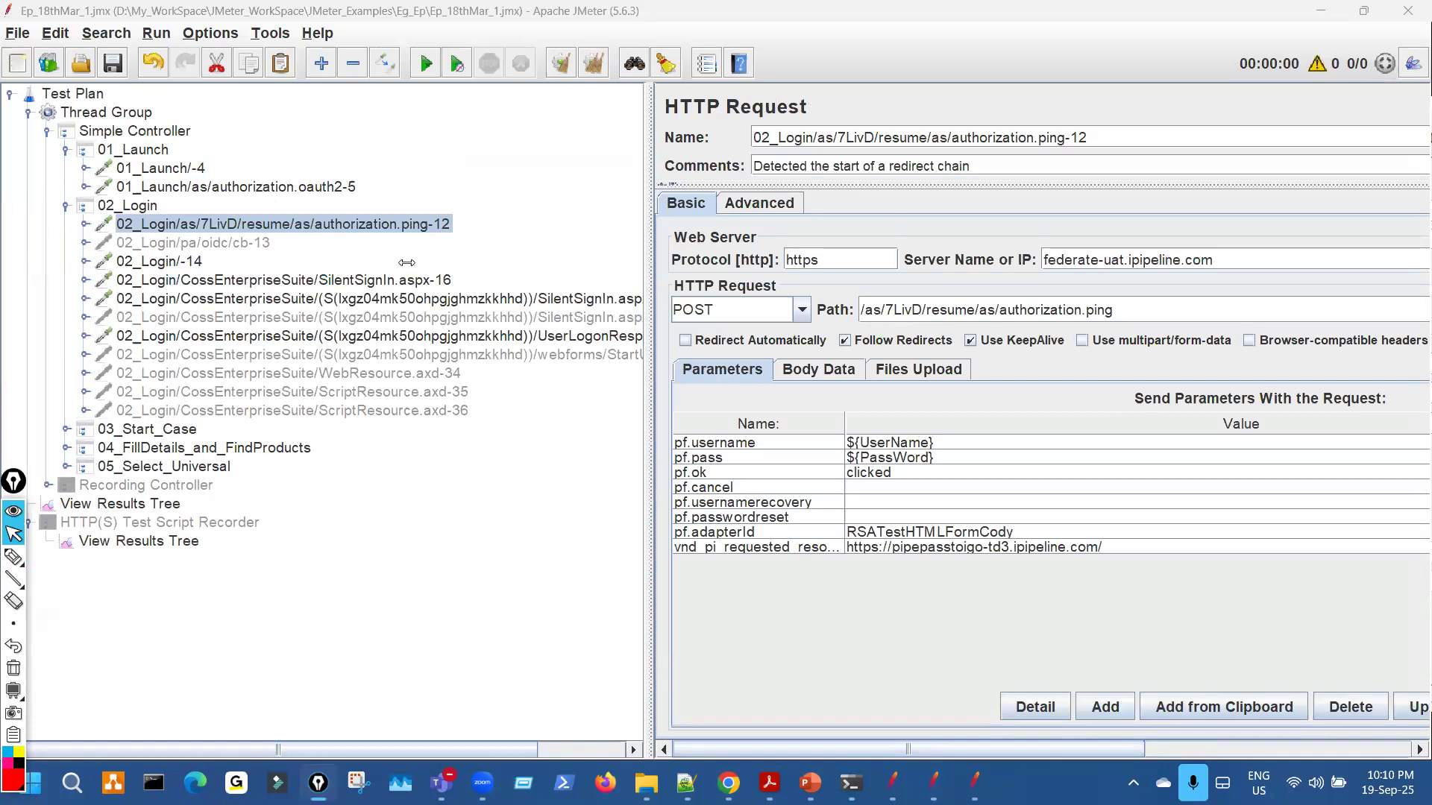
drag(407, 263, 397, 262)
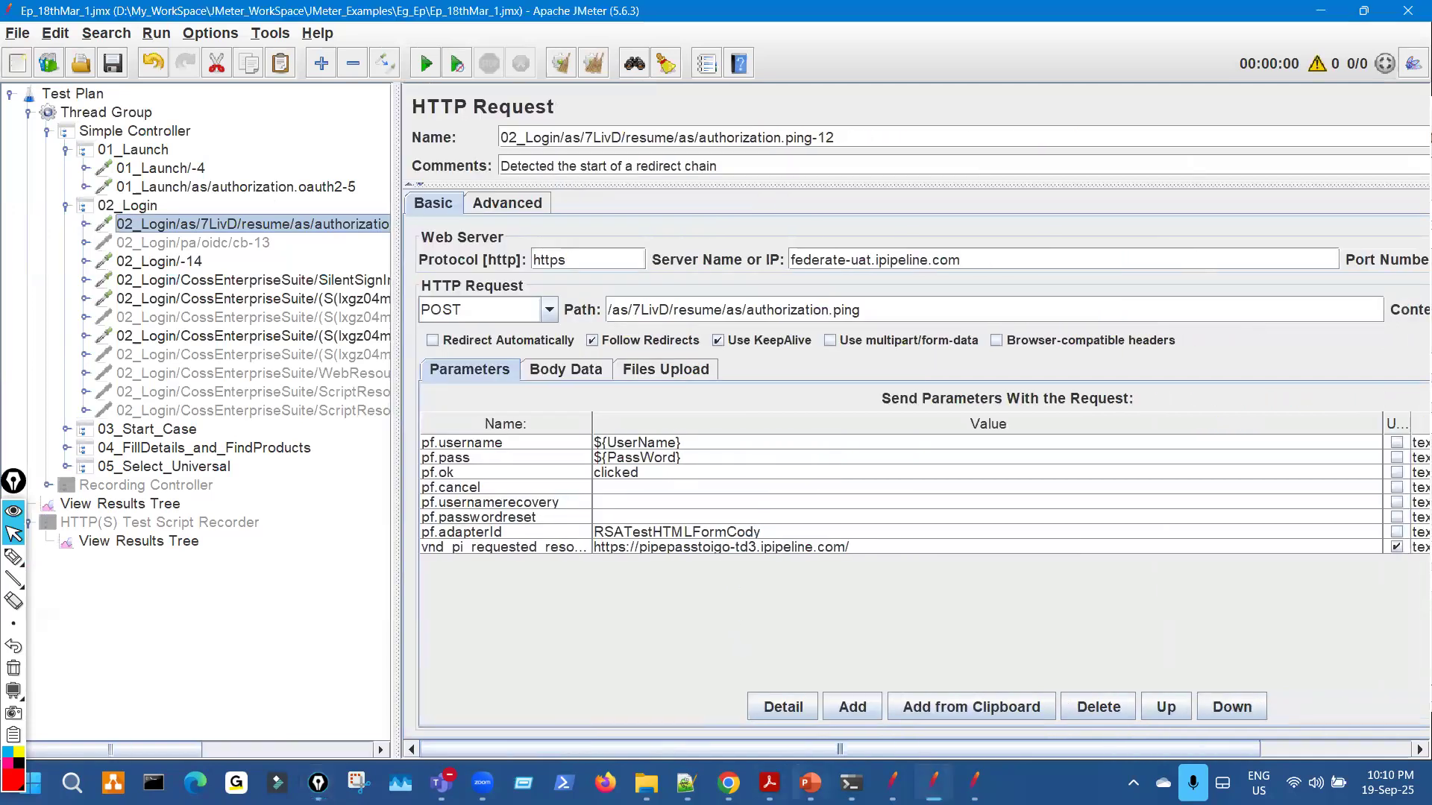
Switch to the PowerPoint notes showing the Dynamic Values slide and minimize the Teams meeting window.
mouse_move(810, 783)
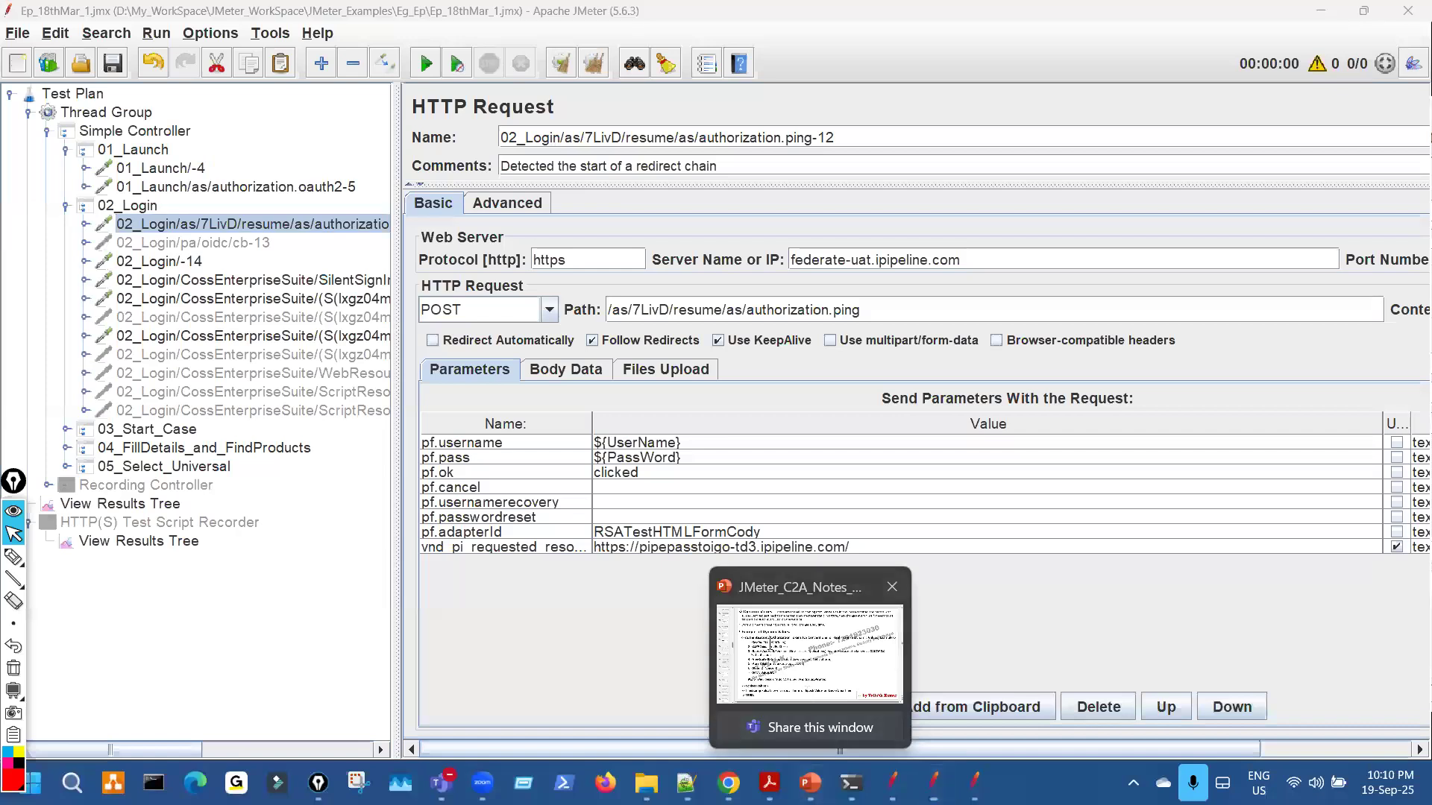
click(809, 654)
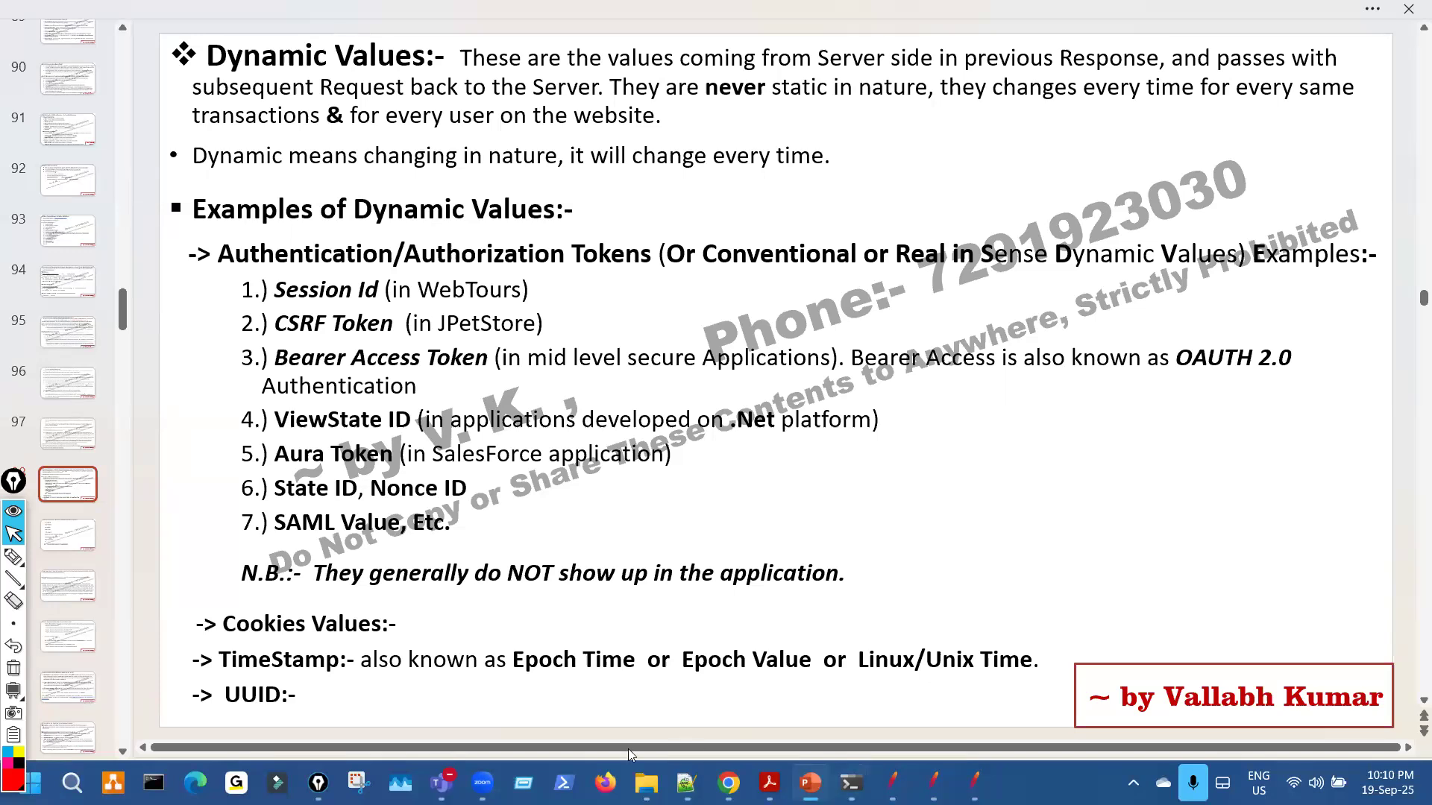
mouse_move(441, 782)
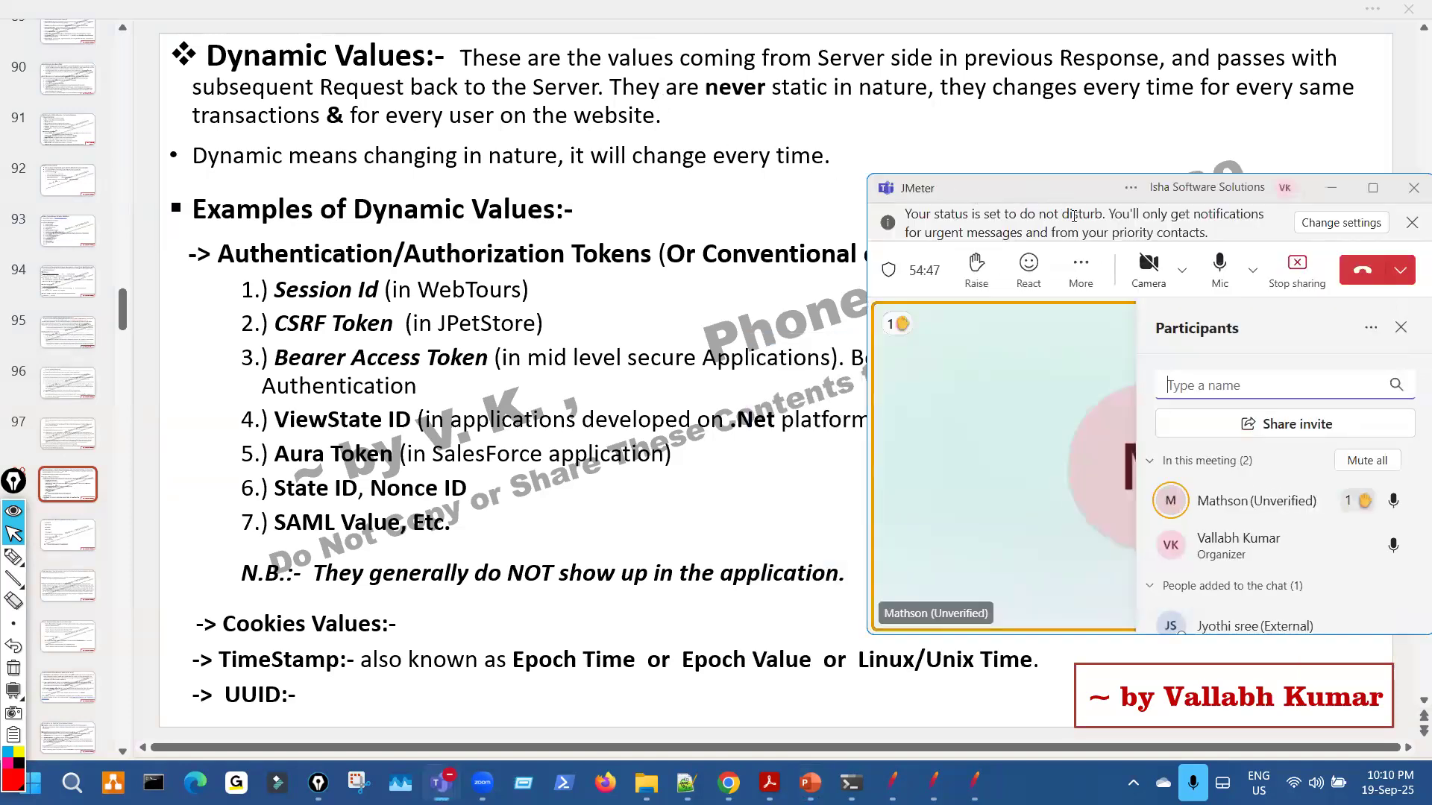
click(1342, 192)
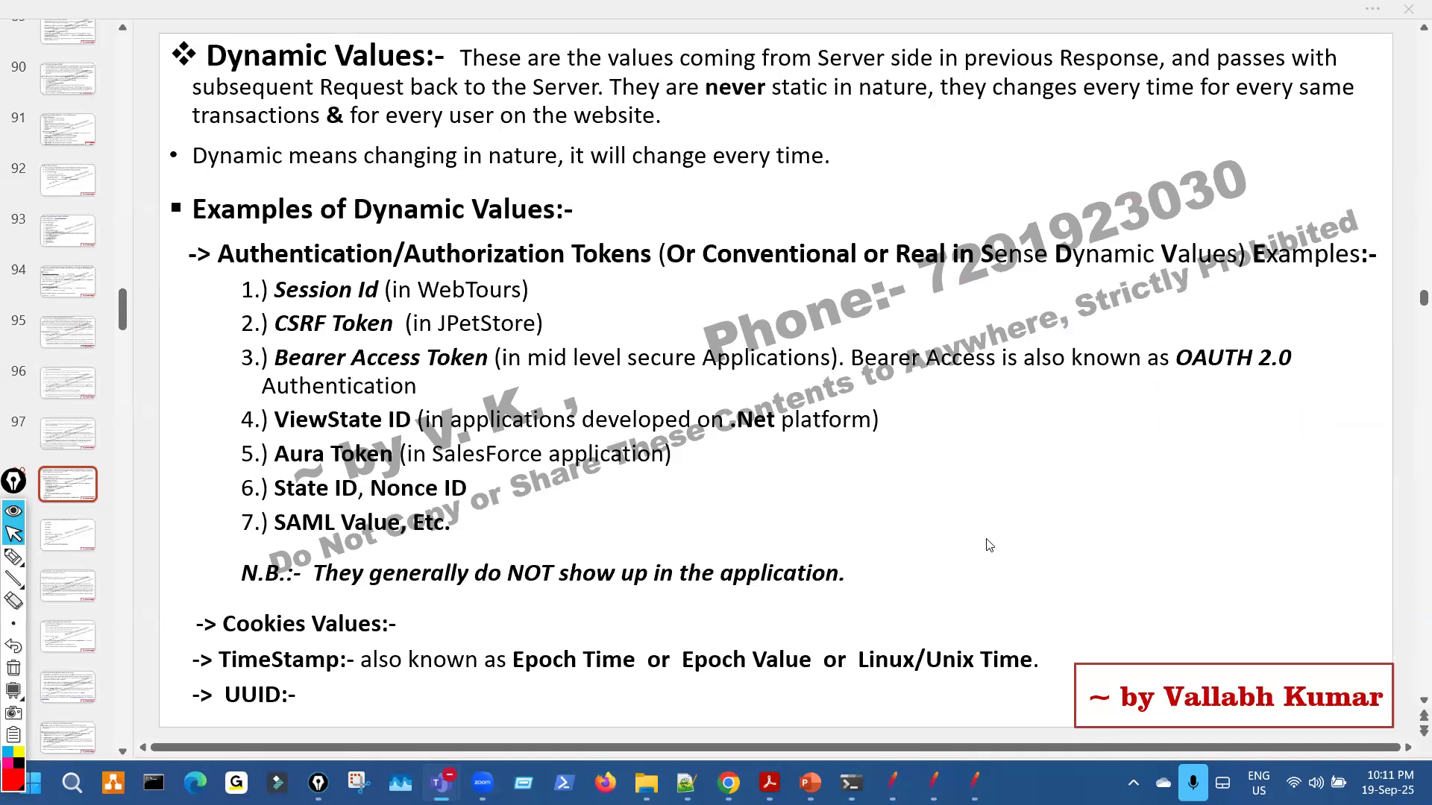
Switch to the 02_Eg_DynamicValues_at_DifferentPlaces_Bridge.jmx window and widen the Value column of the SignIN-2 header table.
click(974, 782)
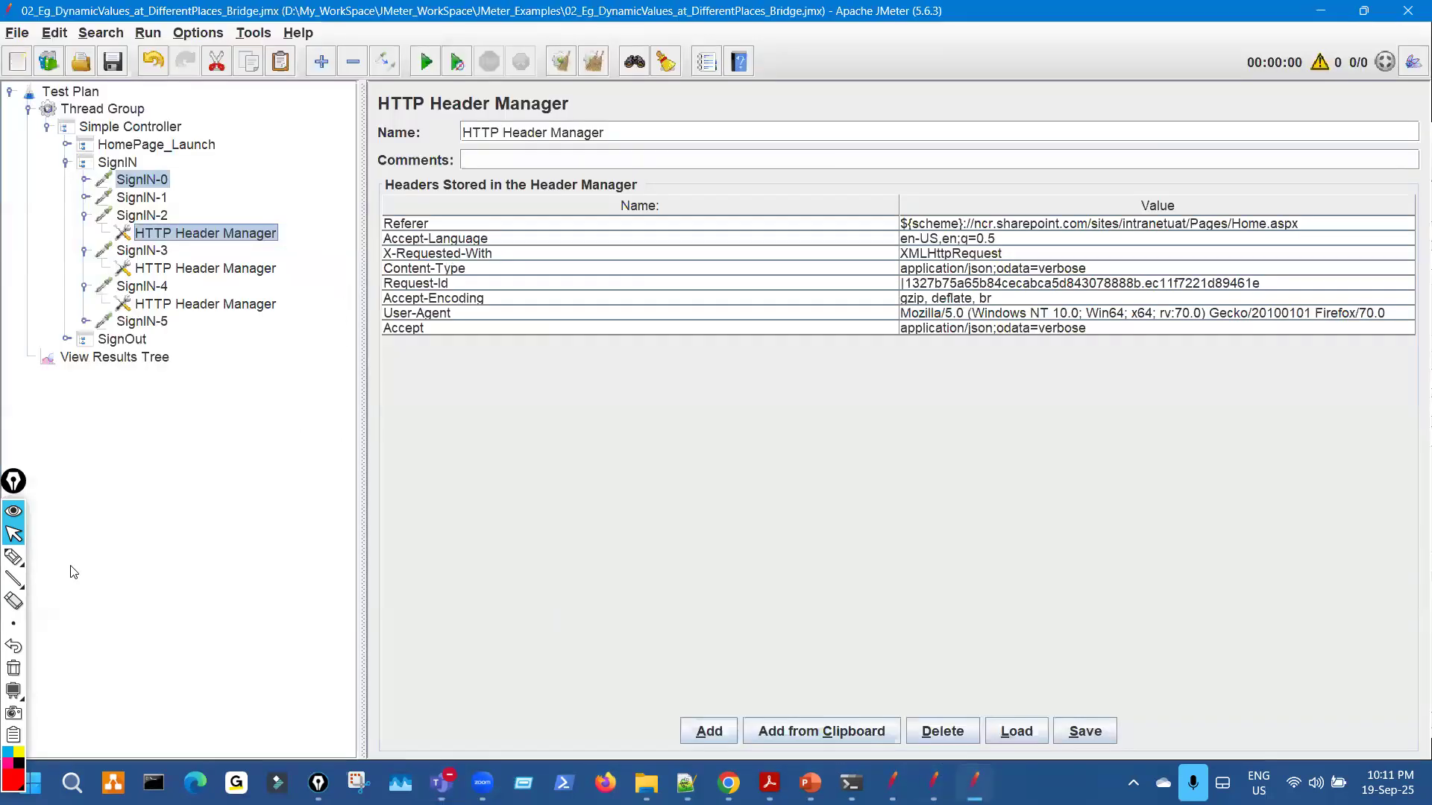
click(37, 560)
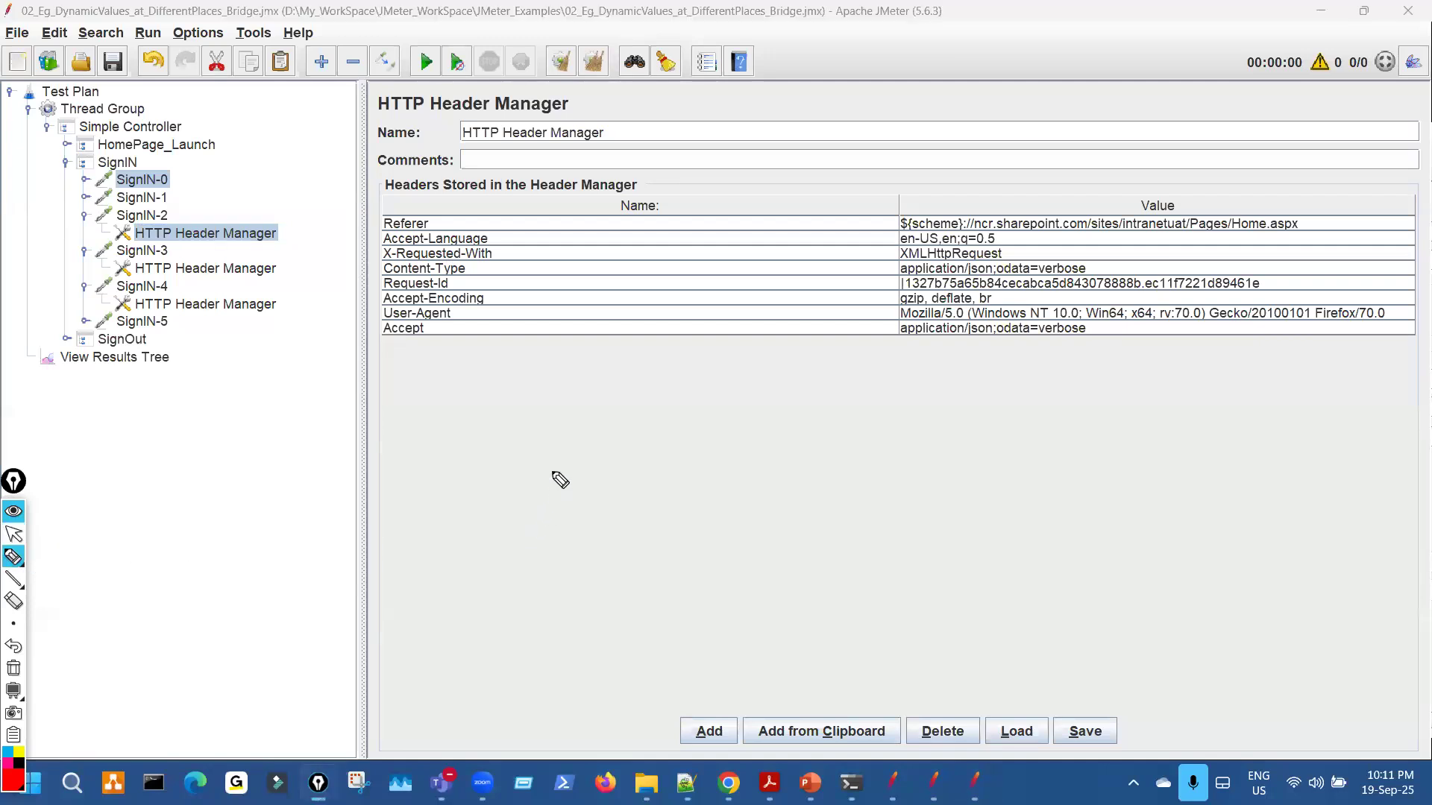
click(13, 533)
drag(898, 206, 620, 206)
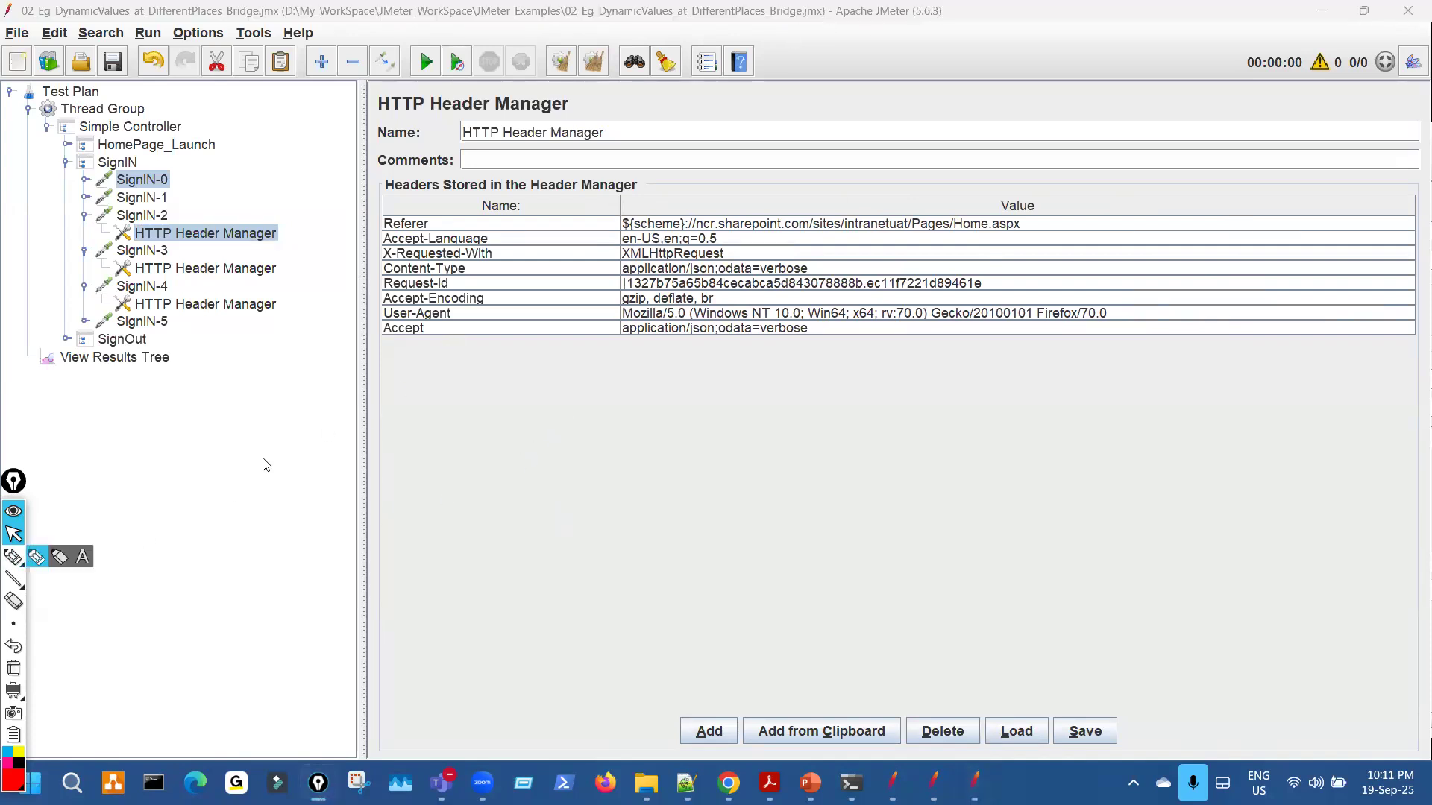
Circle the Request-Id value, undo it, mark the SignIN-2 HTTP Header Manager and the Request-Id row, and clear the marks.
click(38, 558)
mouse_move(665, 277)
mouse_down()
mouse_move(857, 312)
mouse_move(1040, 291)
mouse_move(803, 273)
mouse_up()
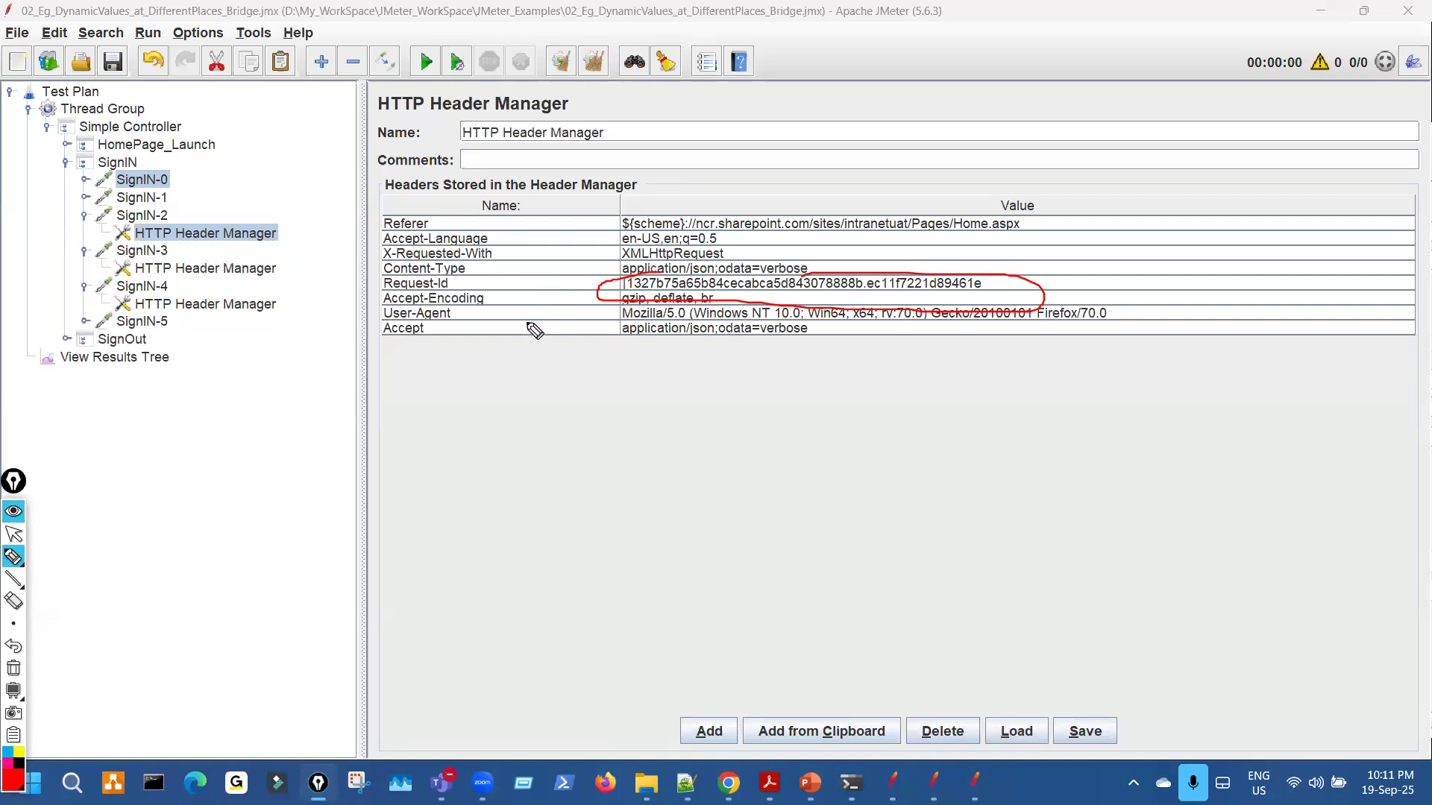
key(ctrl+z)
drag(217, 237, 250, 217)
mouse_move(487, 292)
mouse_down()
mouse_move(935, 286)
mouse_move(746, 270)
mouse_move(718, 296)
mouse_up()
key(ctrl+shift+7)
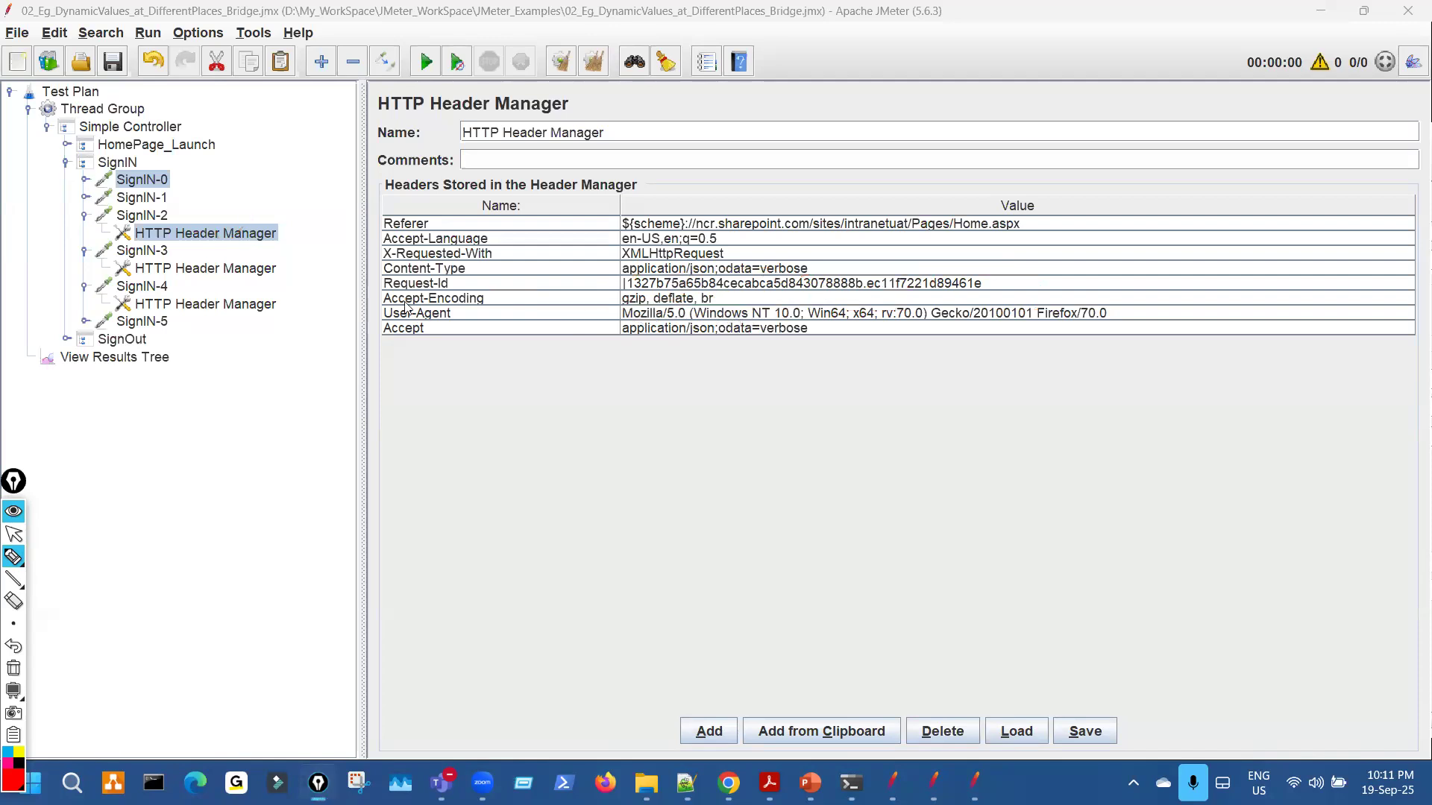
Narrow the test plan tree, underline the HTTP Header Manager heading and Thread Group, circle the header names, and clear the marks.
key(ctrl+shift+2)
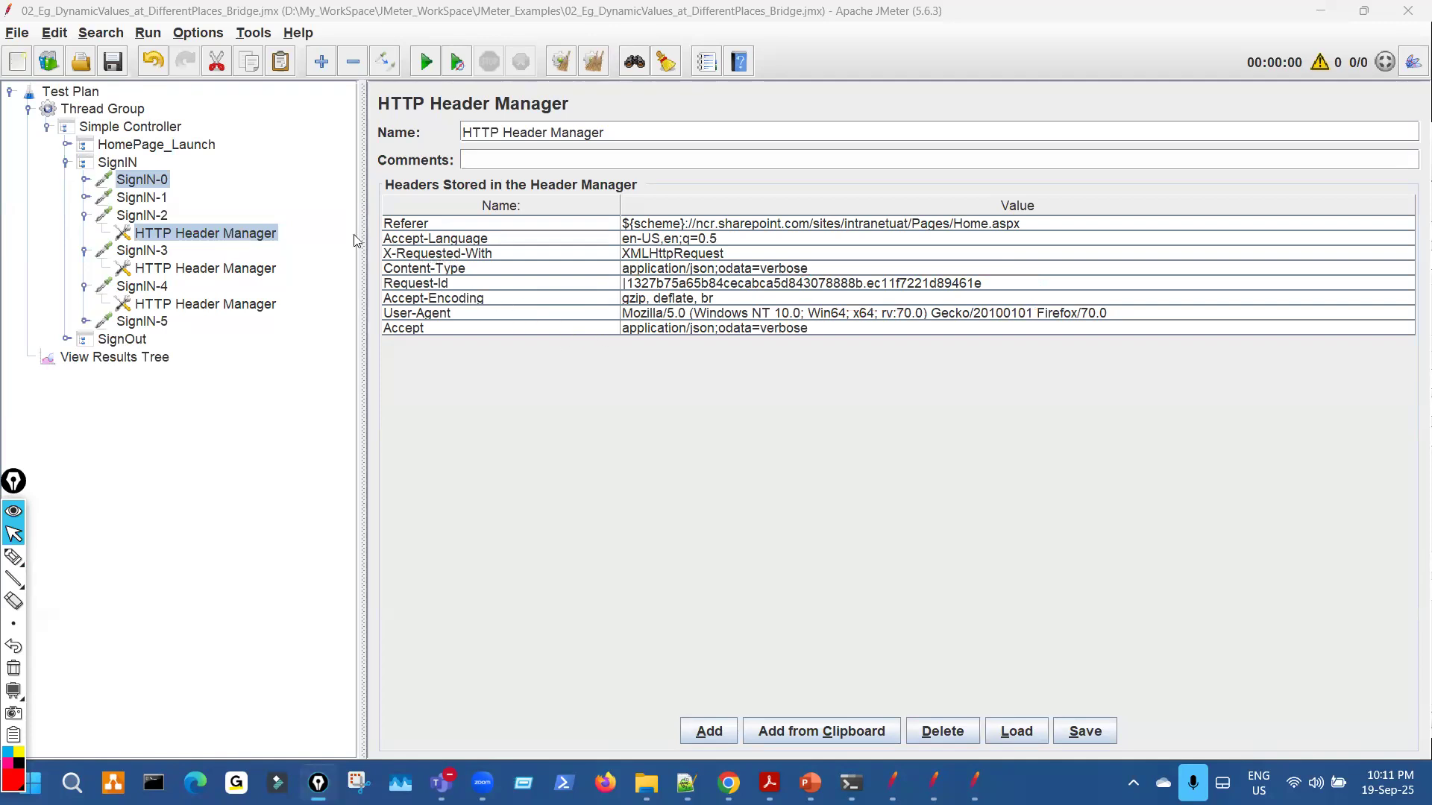
drag(365, 228, 312, 225)
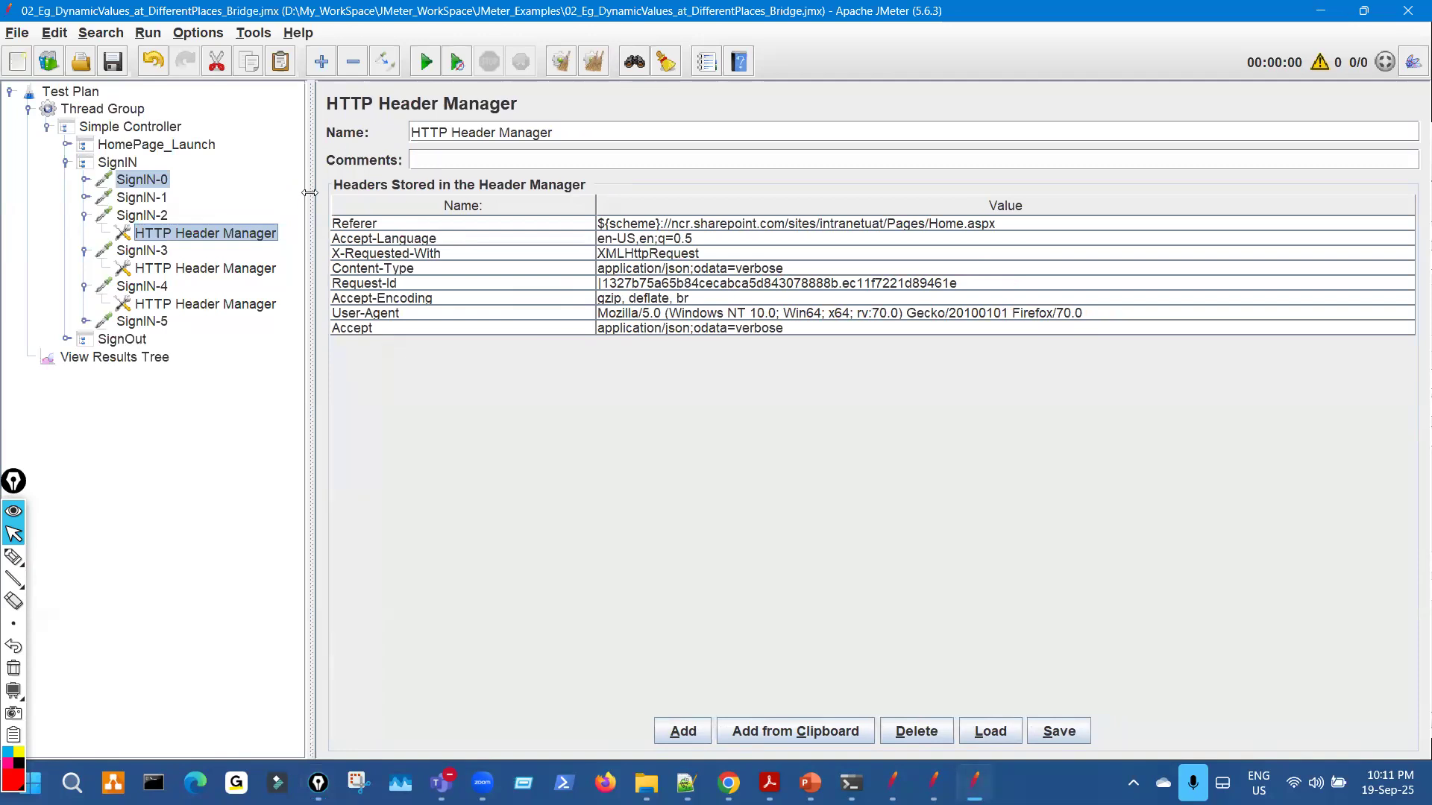
drag(311, 193, 299, 192)
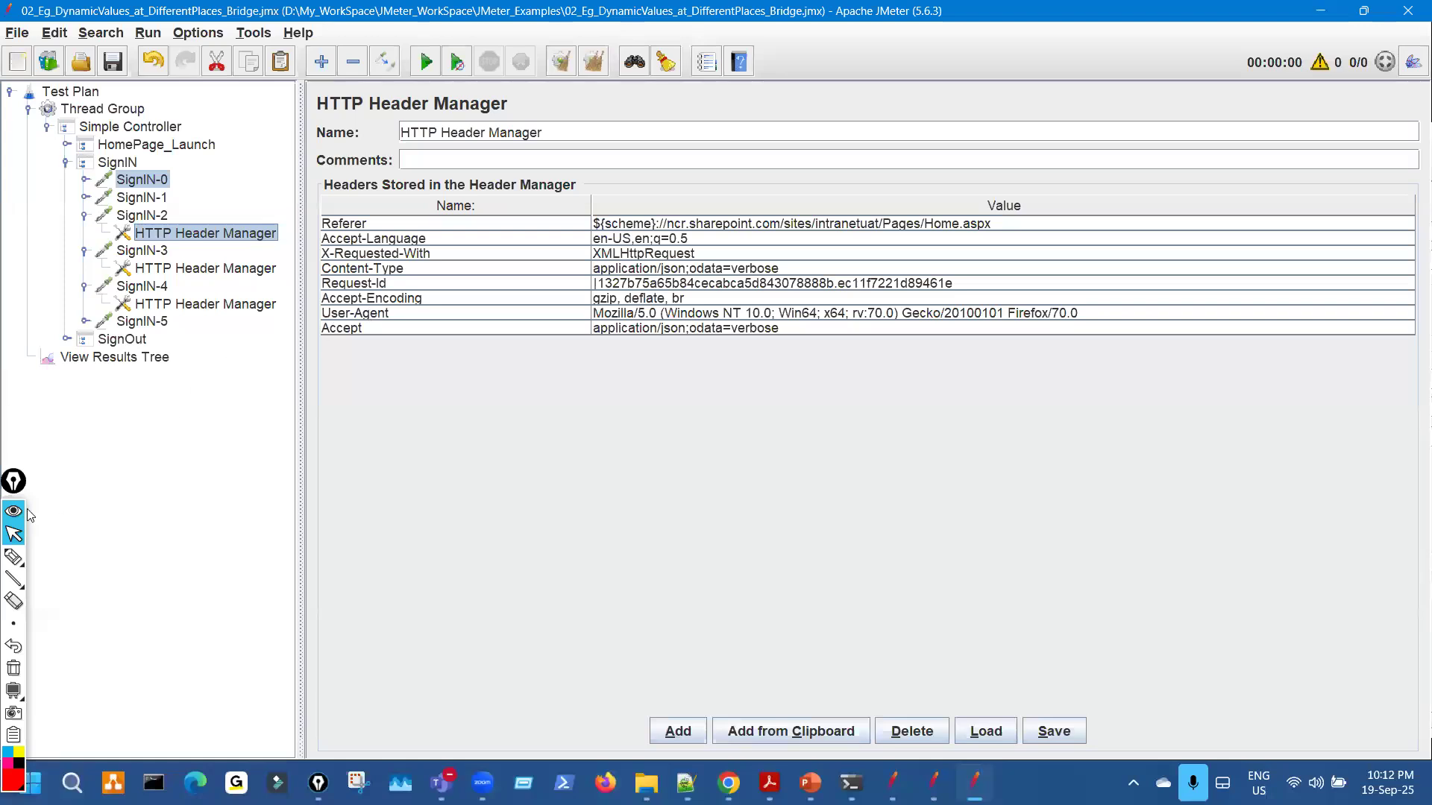
mouse_move(23, 558)
click(38, 558)
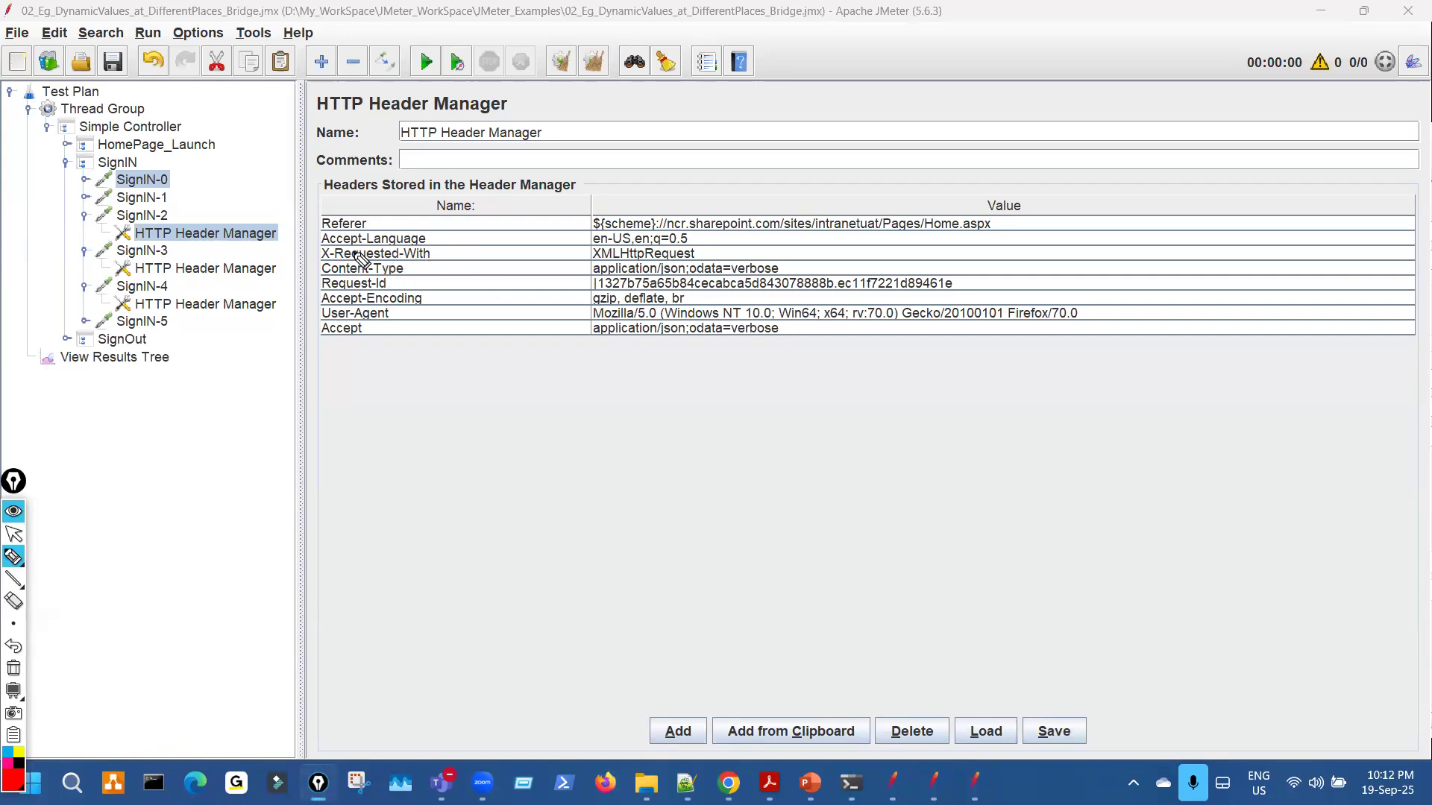
drag(345, 107, 462, 109)
drag(86, 121, 128, 112)
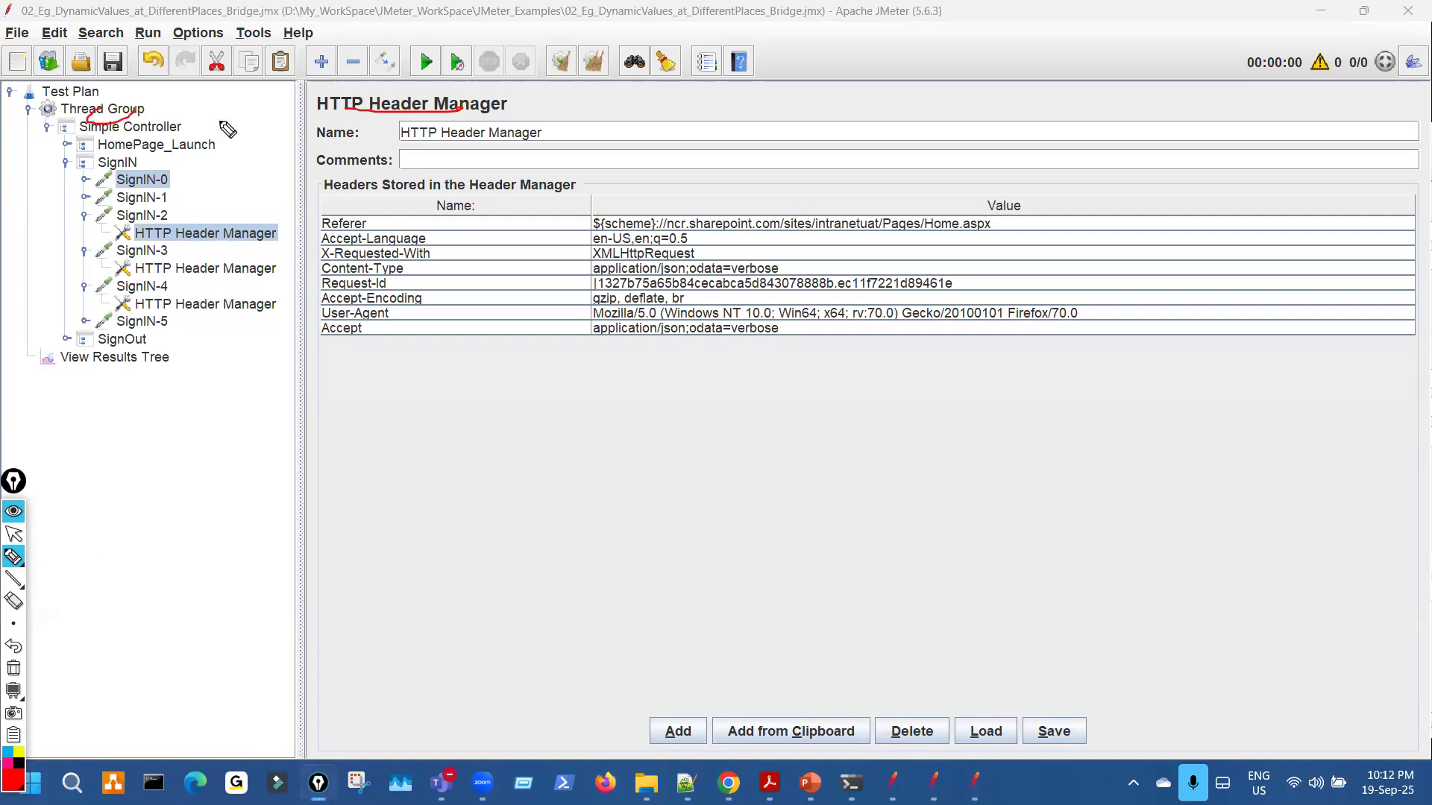
mouse_move(419, 232)
mouse_down()
mouse_move(451, 276)
mouse_move(388, 218)
mouse_up()
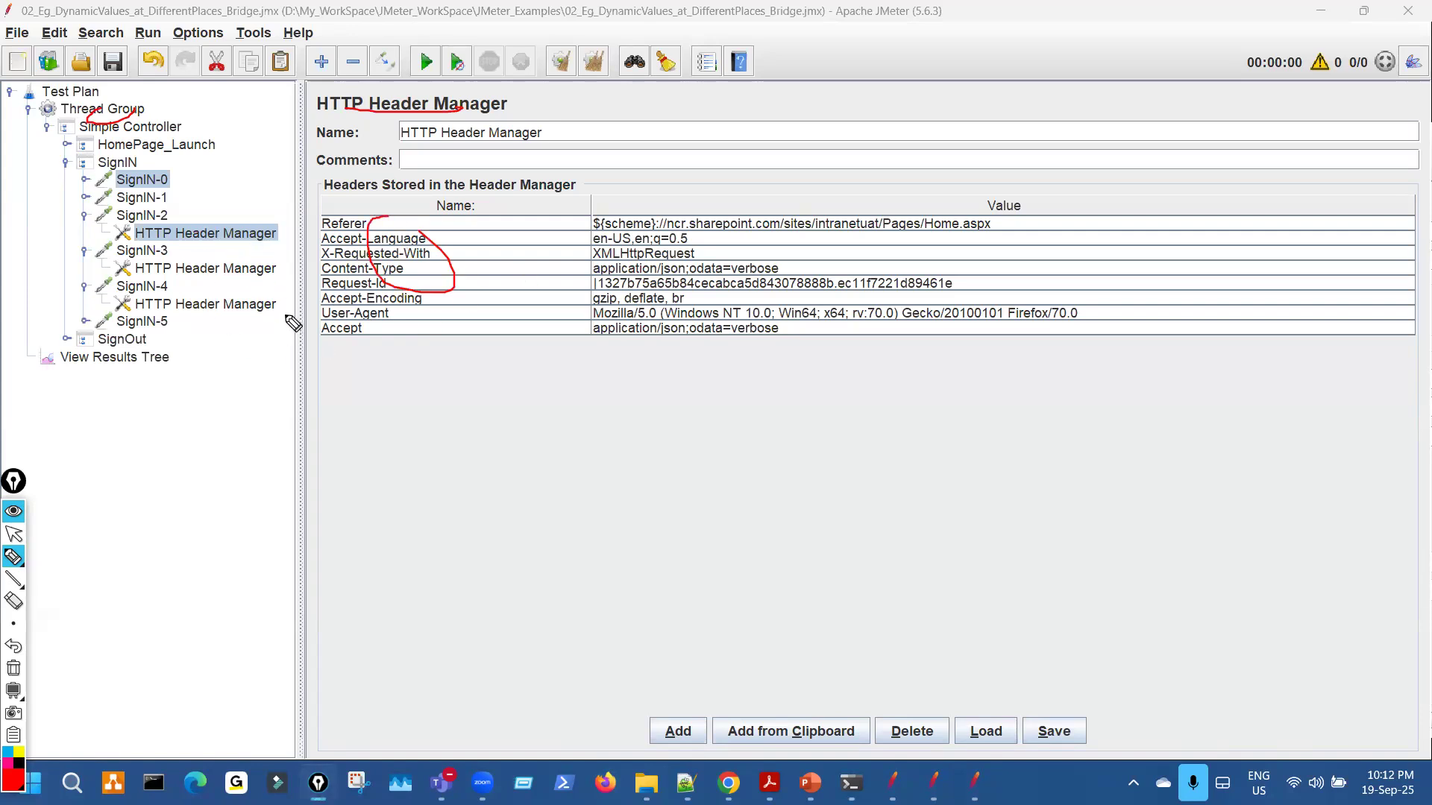
key(ctrl+shift+7)
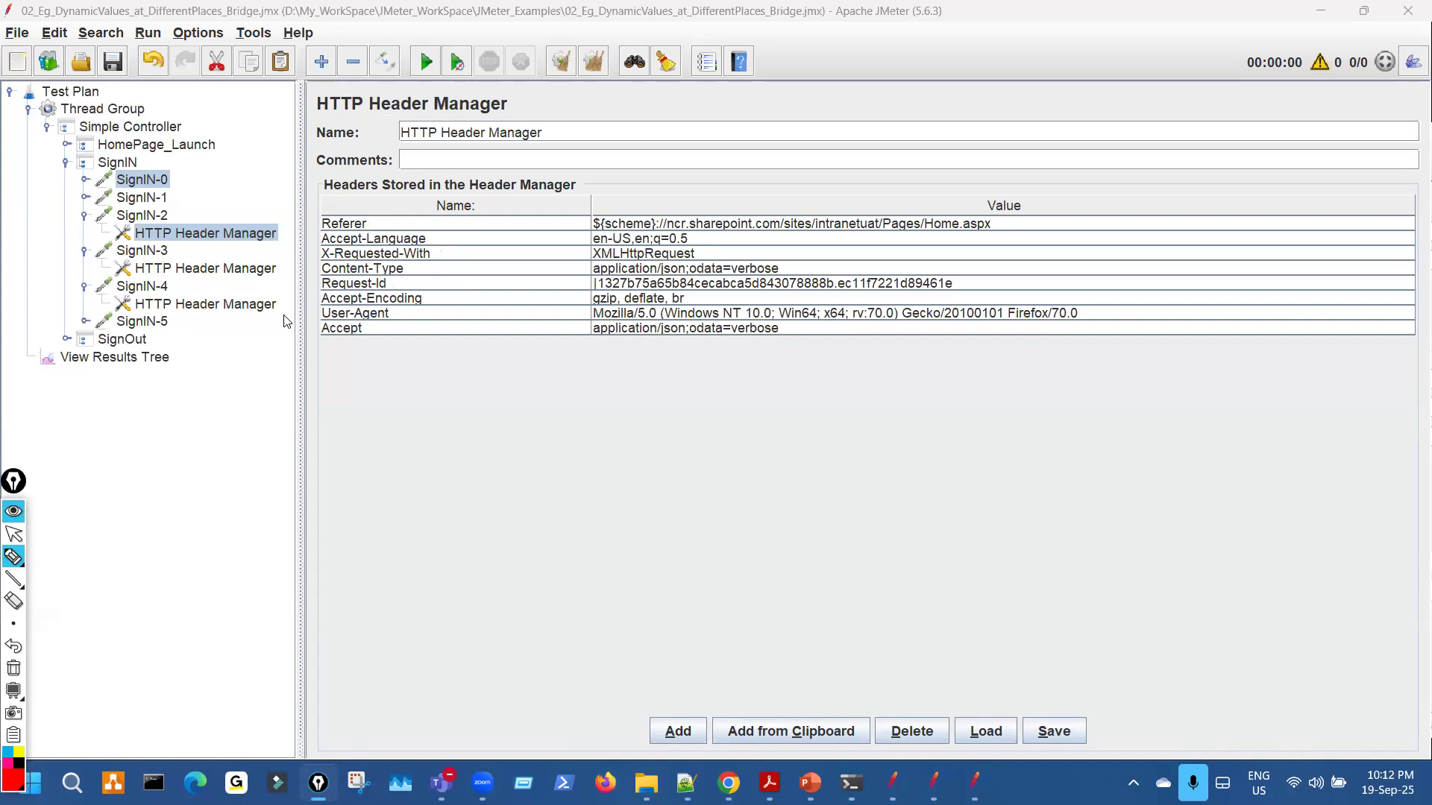
Collapse the SignIN controller, switch to the Dynamic Values slide, draw a vertical line beside the seven token examples, and clear it.
key(ctrl+shift+2)
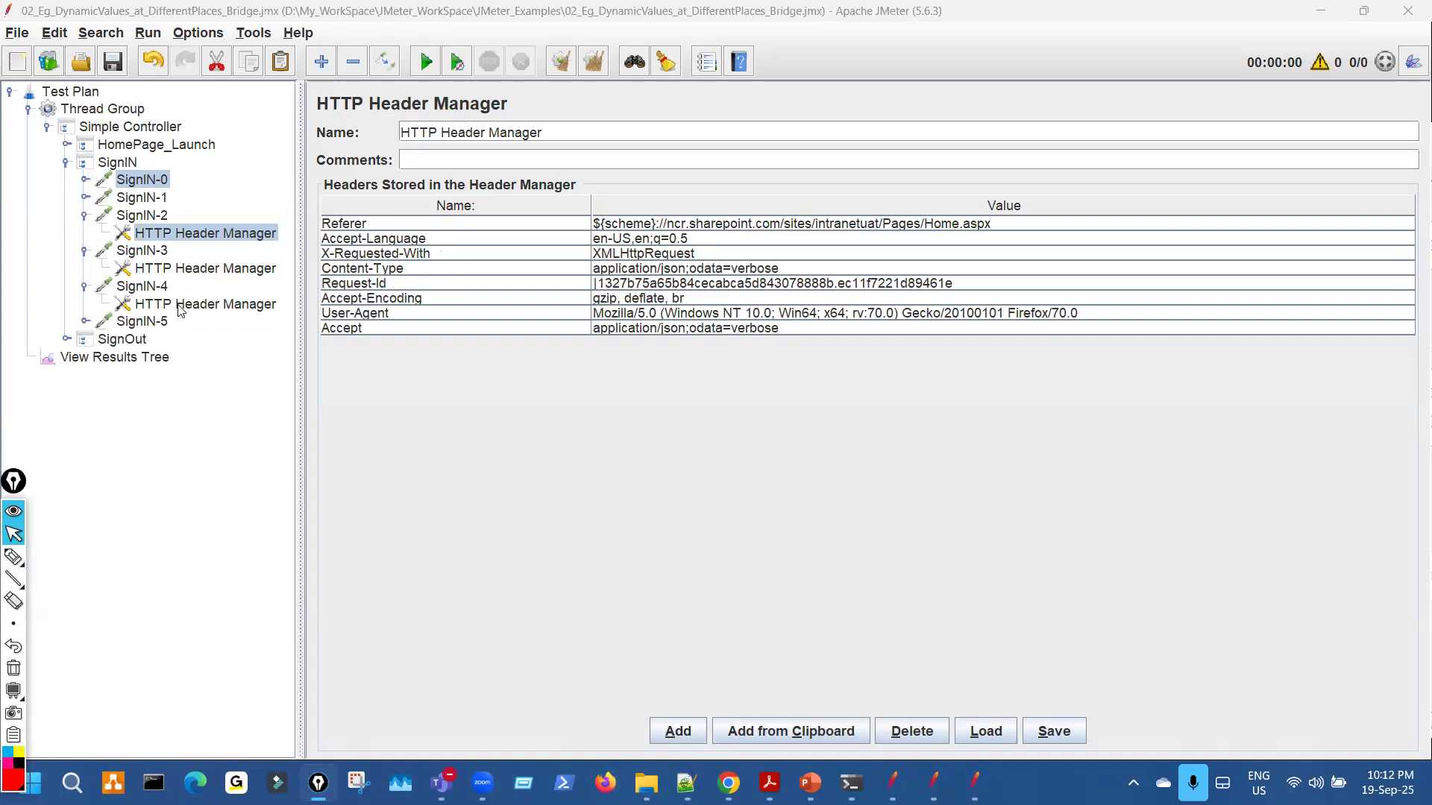
click(67, 162)
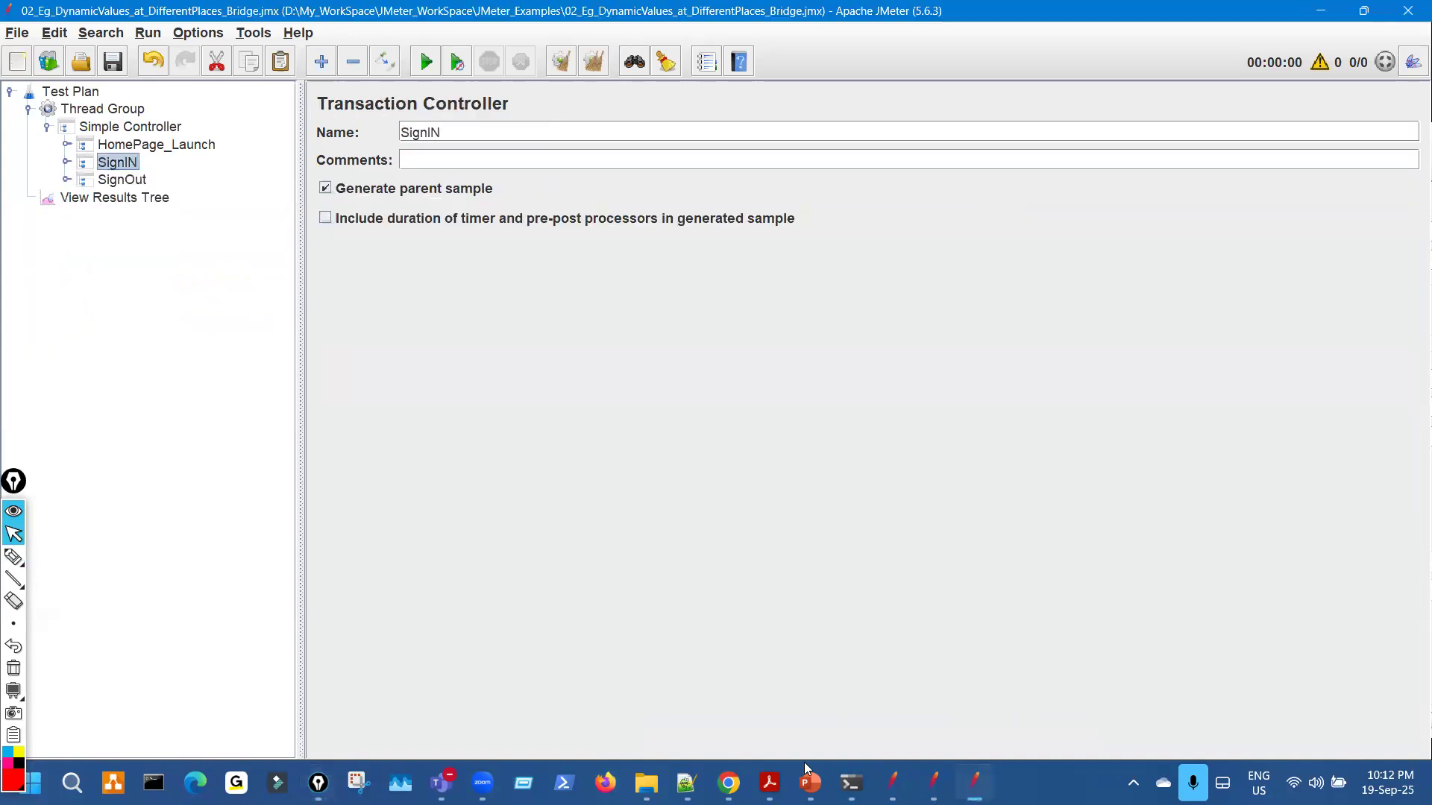
click(794, 722)
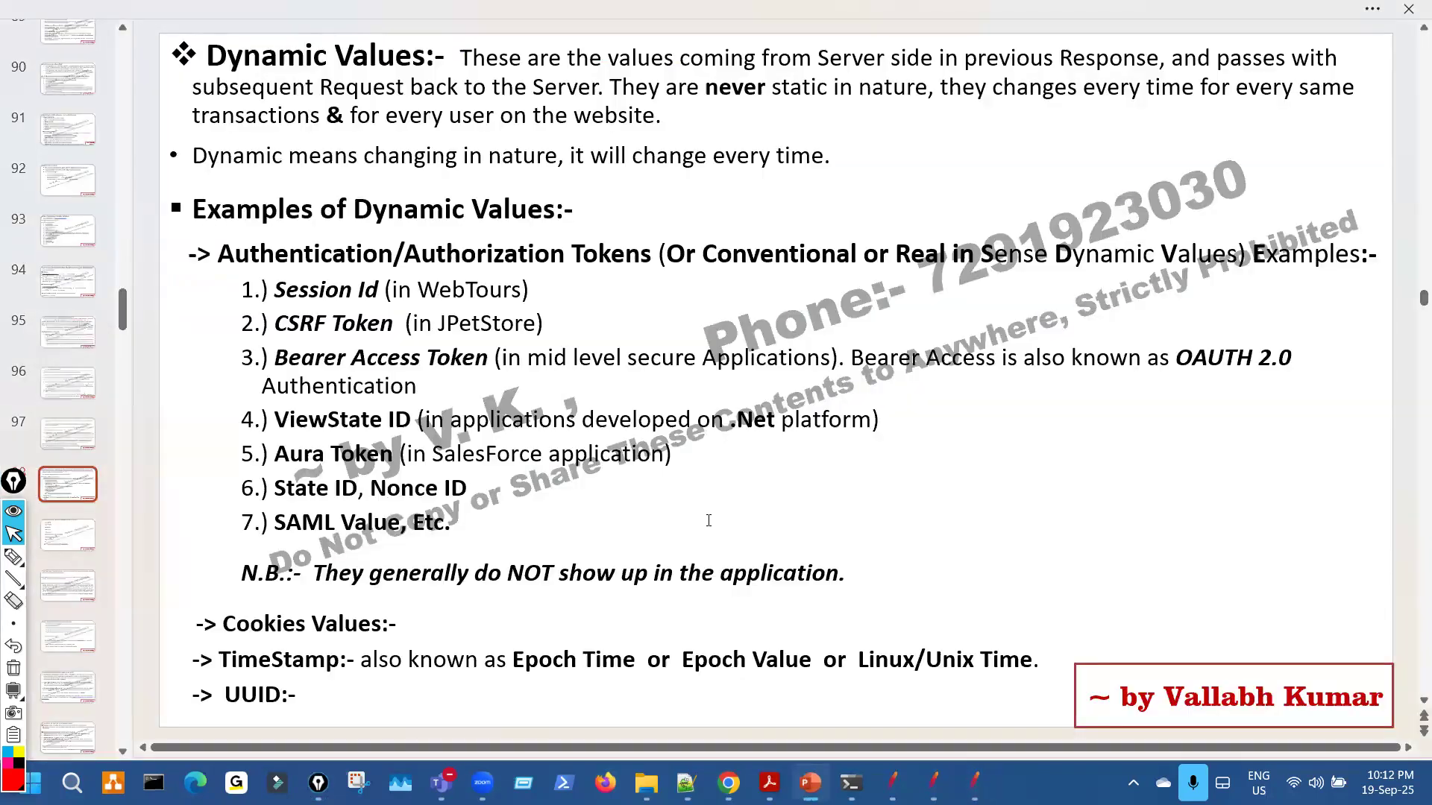
click(691, 518)
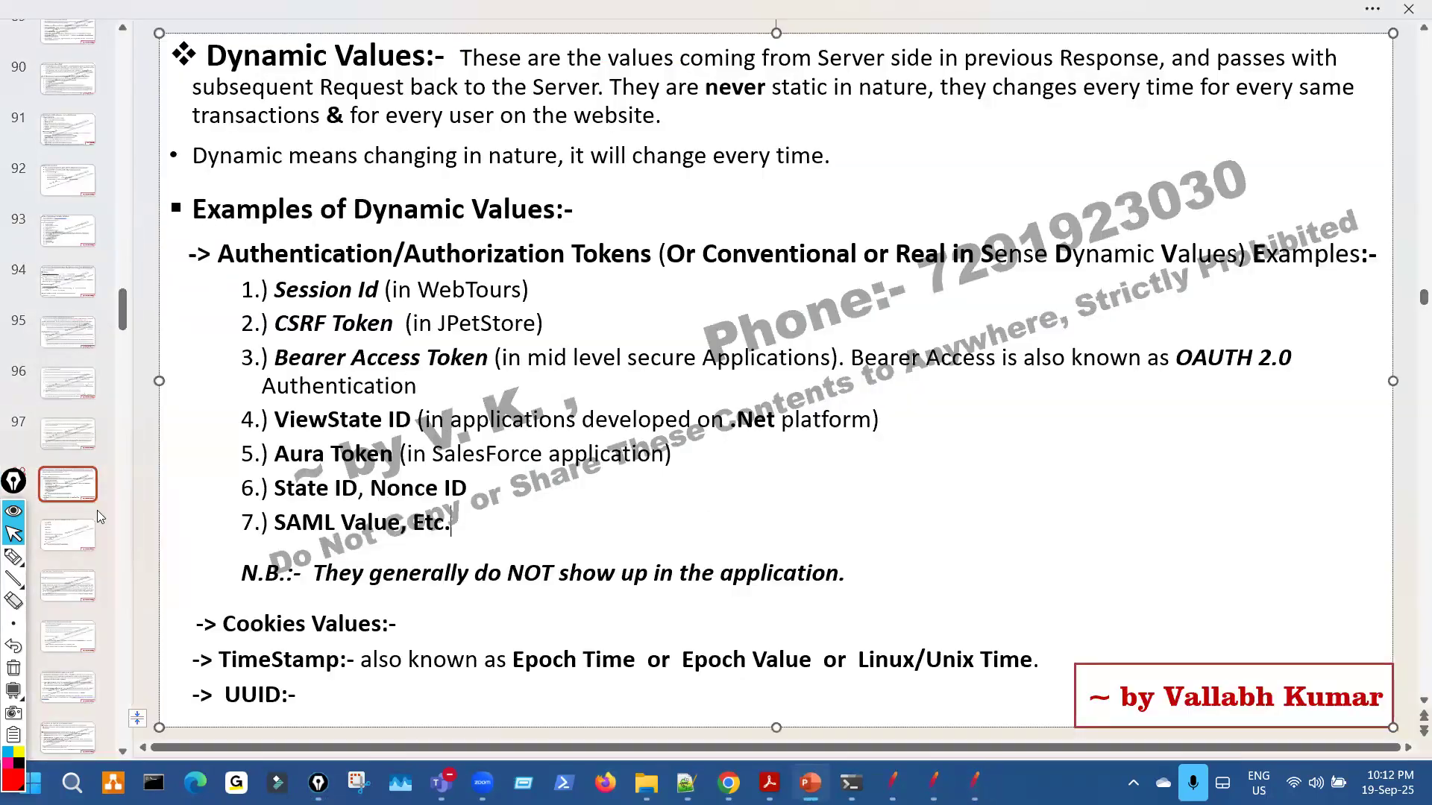
click(36, 557)
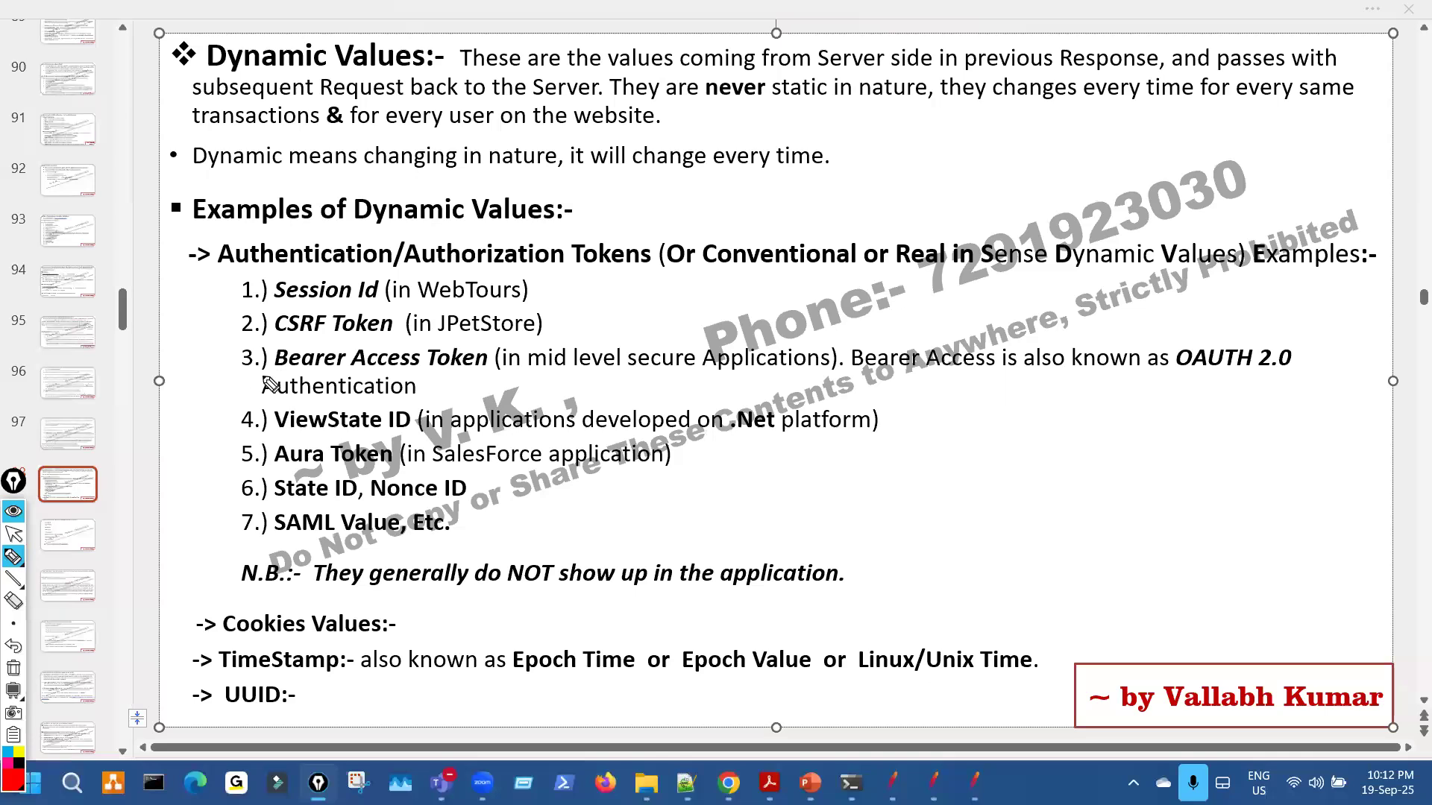
drag(223, 293, 232, 526)
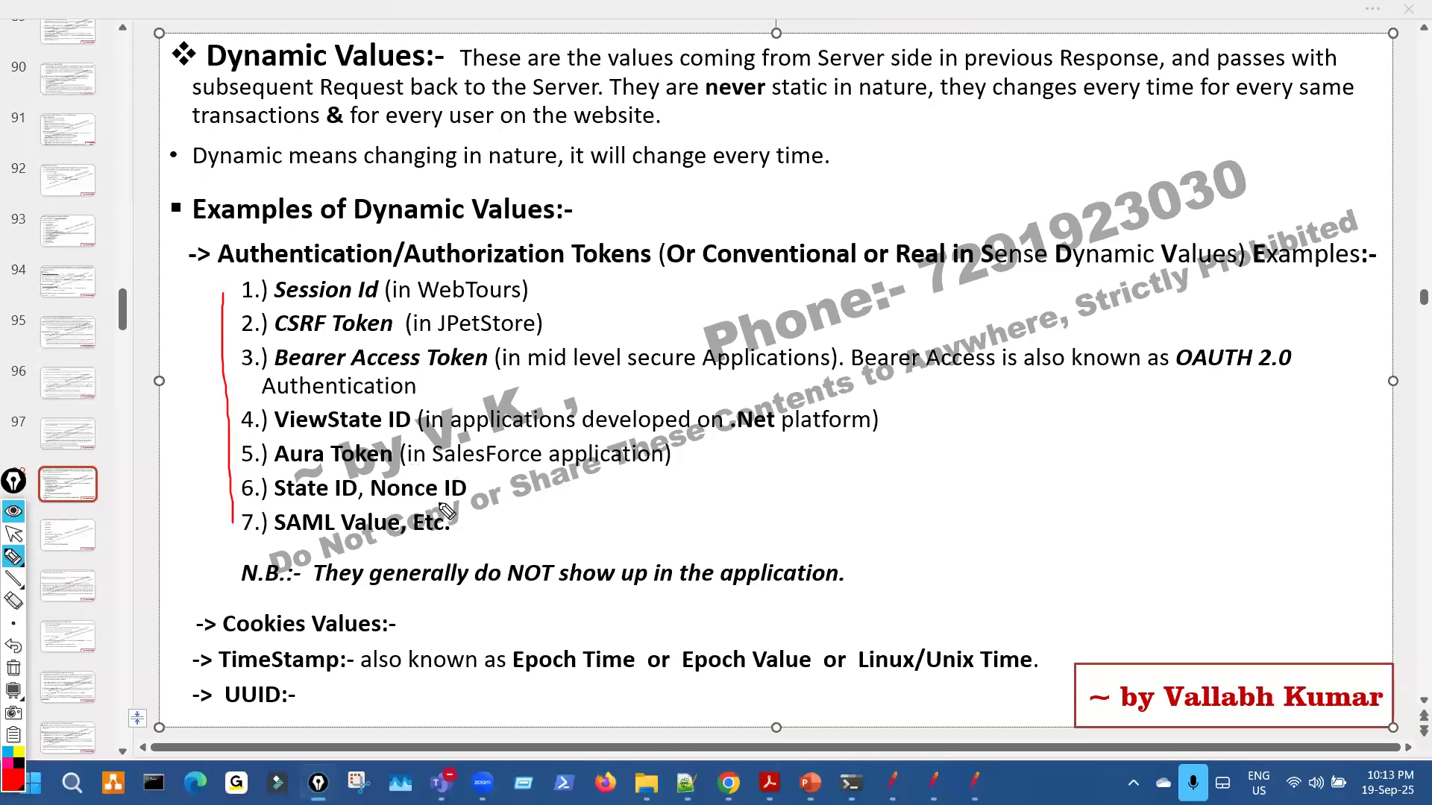
key(ctrl+shift+7)
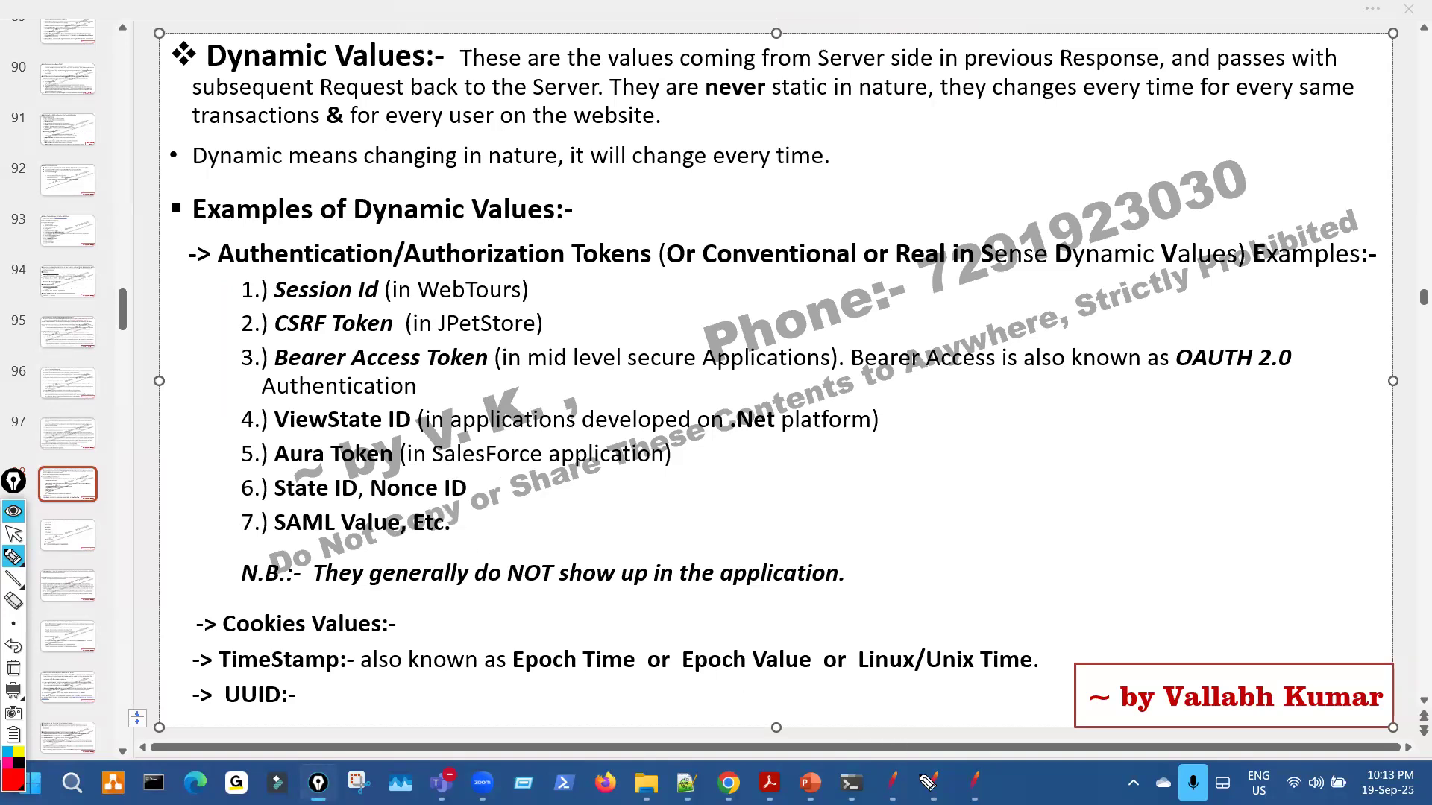
Return to the 02_Eg_DynamicValues_at_DifferentPlaces_Bridge.jmx window, reopen the SignIN-2 HTTP Header Manager, mark its header list, and clear the mark.
key(ctrl+shift+2)
click(933, 783)
click(975, 783)
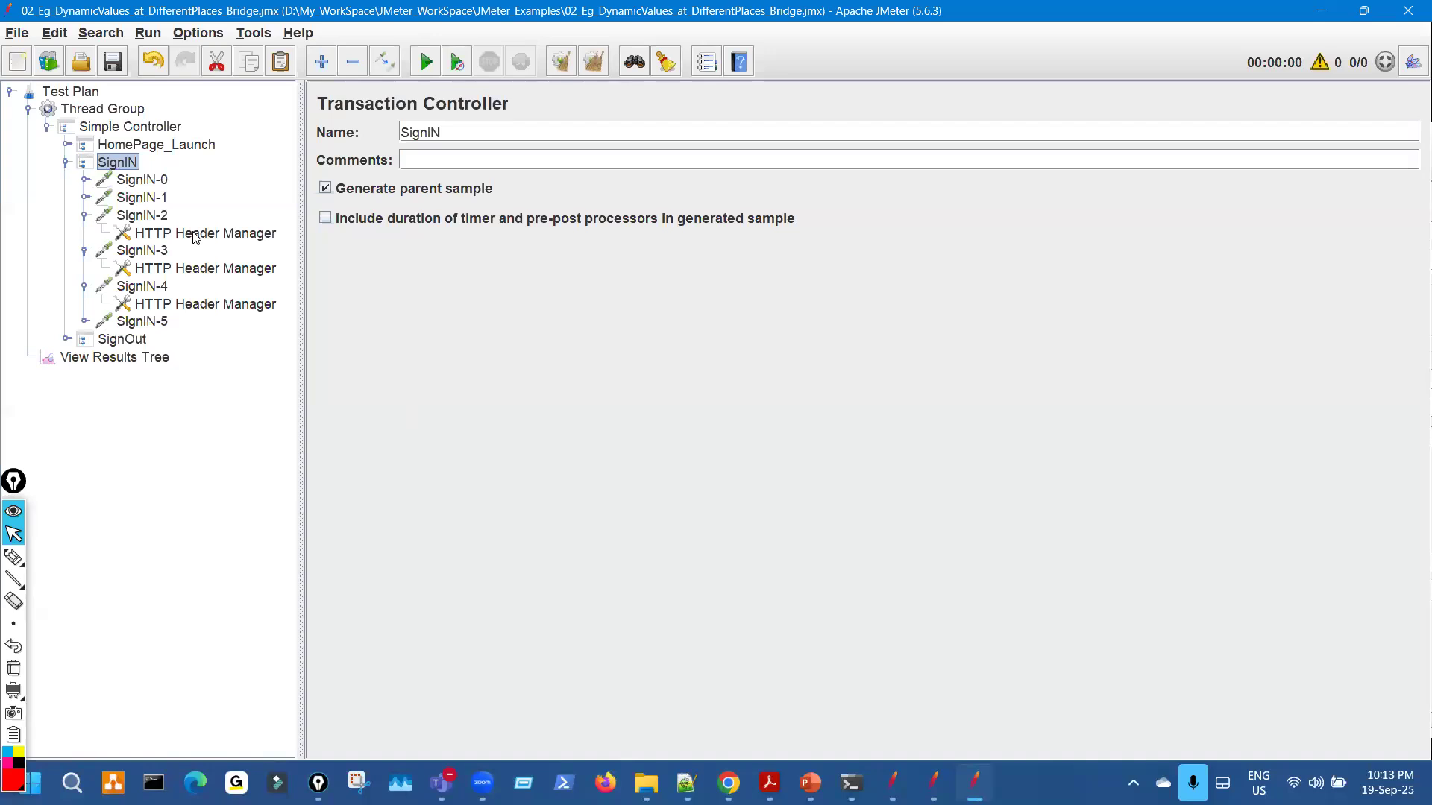
click(205, 233)
key(ctrl+shift+3)
drag(283, 292, 401, 266)
key(ctrl+shift+7)
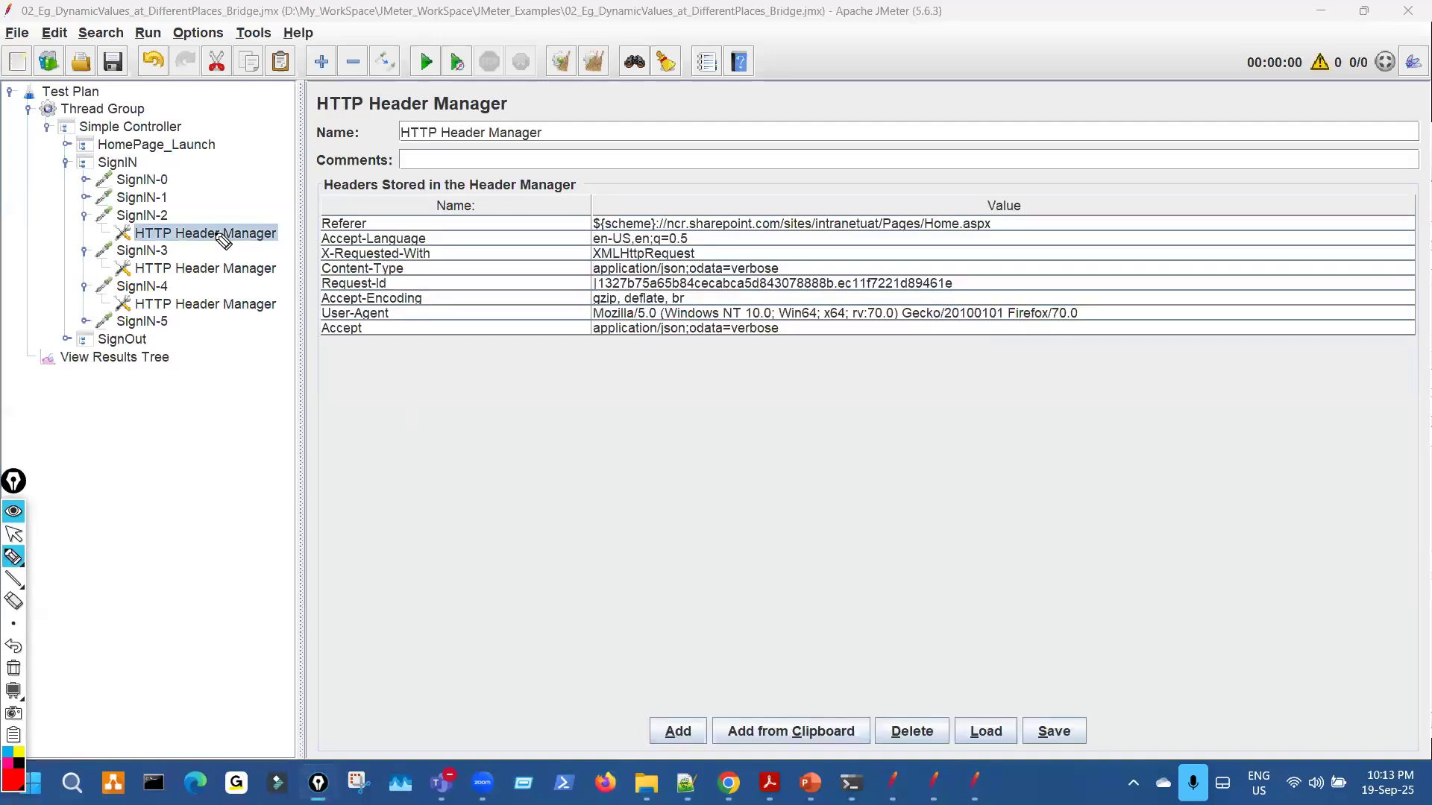
Open the SignIN-0 request, mark the parameters from canary to flowToken, and clear the mark.
key(ctrl+shift+2)
click(142, 179)
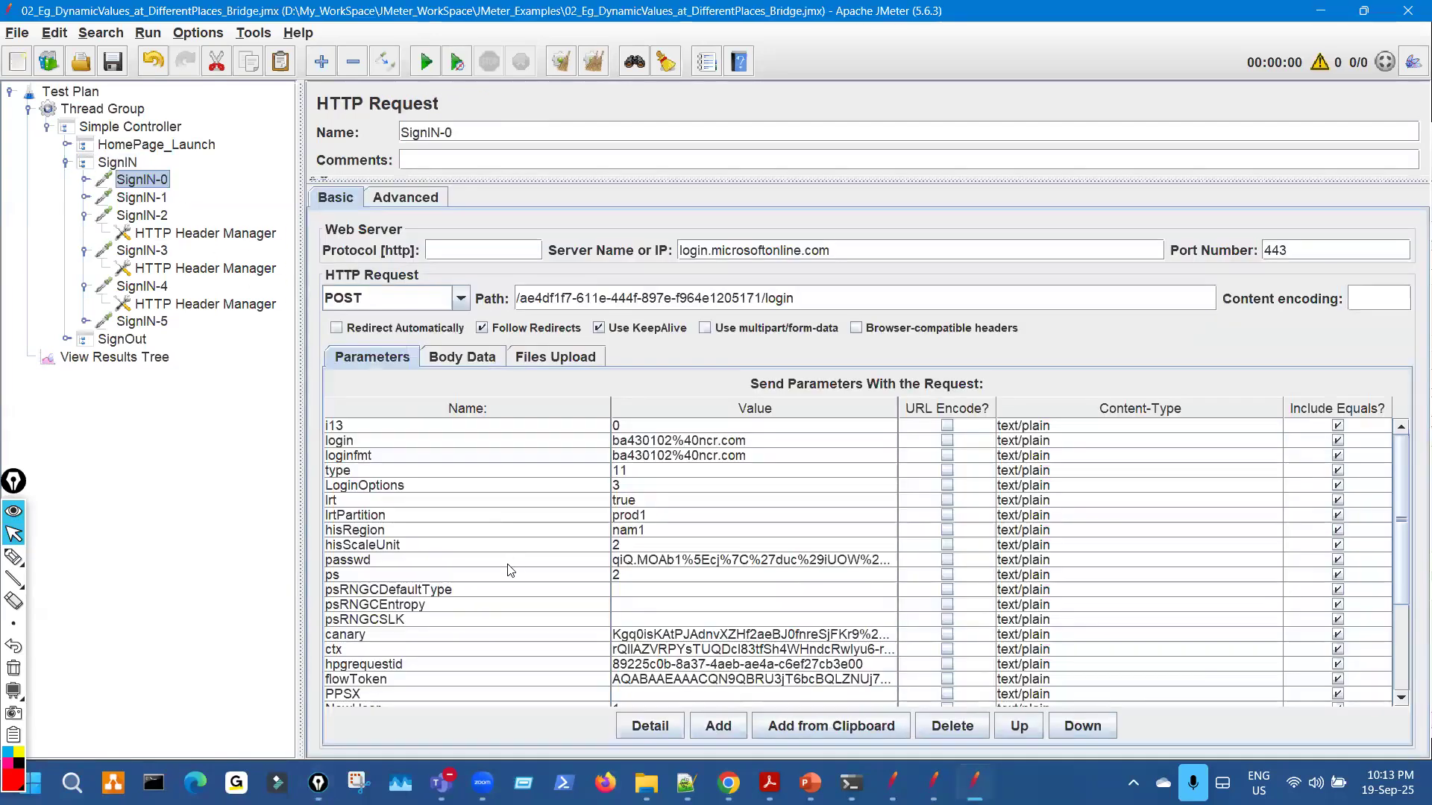
key(ctrl+shift+3)
mouse_move(390, 631)
mouse_down()
mouse_move(407, 627)
mouse_move(403, 677)
mouse_up()
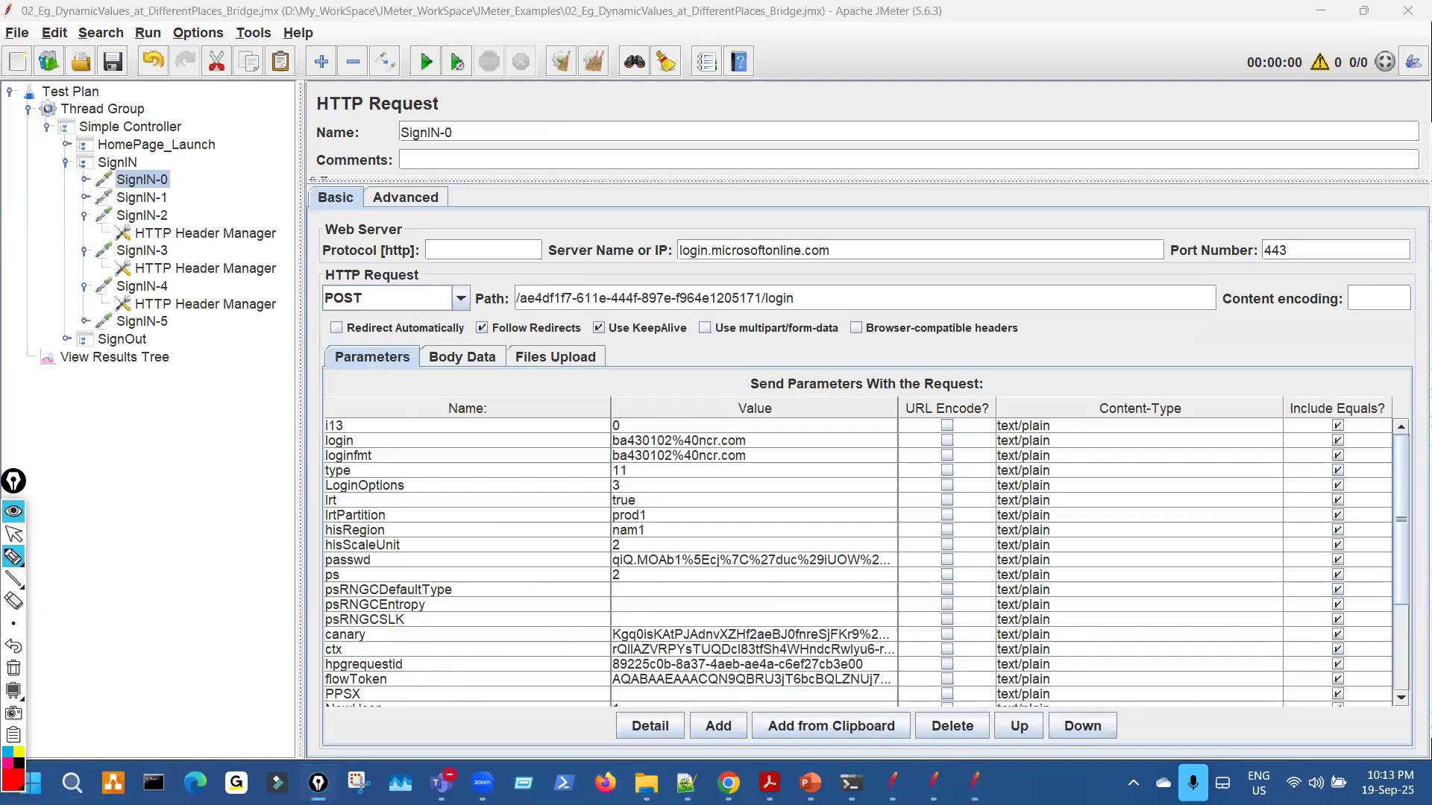
key(ctrl+shift+7)
Switch to the Ep_18thMar_1.jmx window, mark the dynamic segment in the authorization.ping-12 request path, and clear the mark.
key(ctrl+shift+2)
key(alt+Tab)
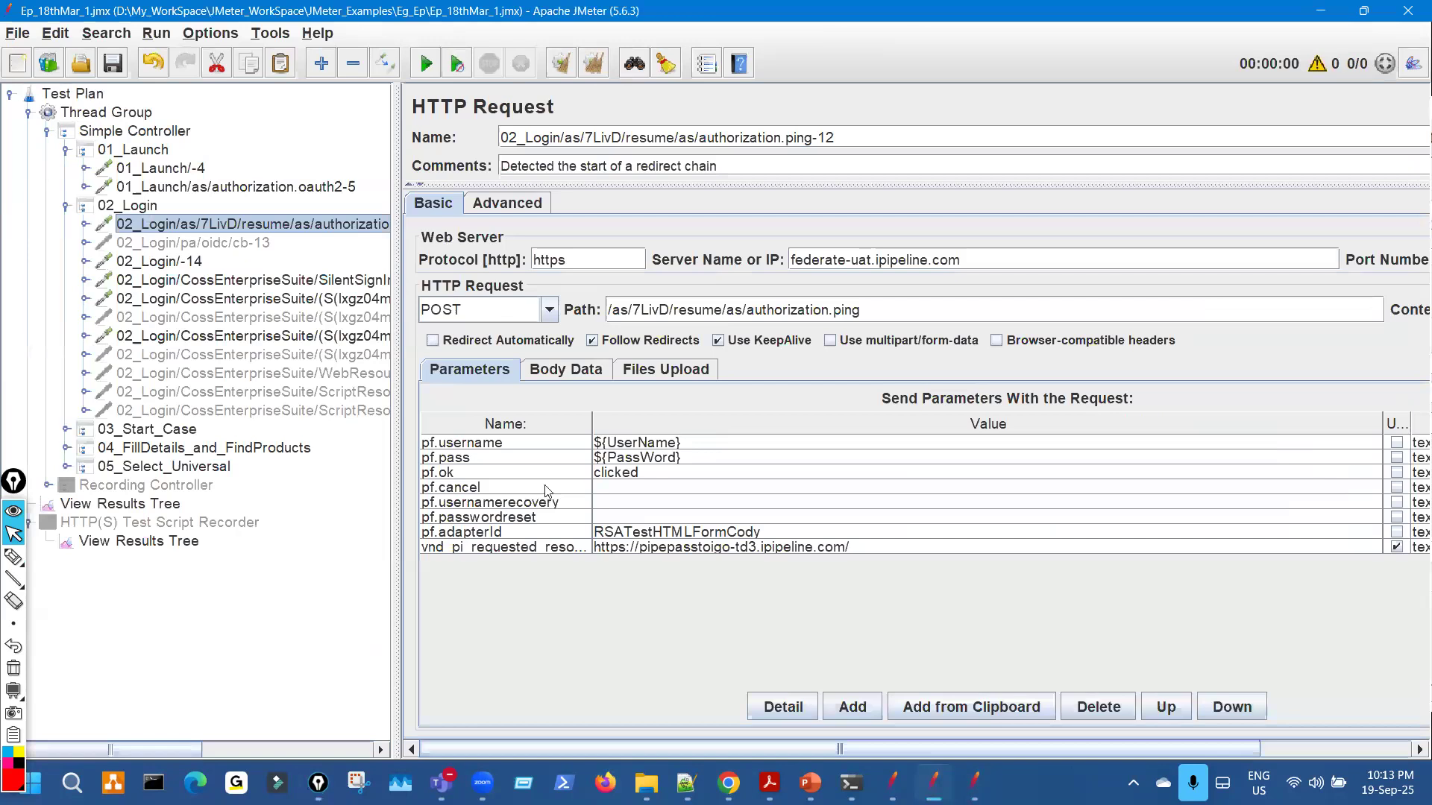
key(ctrl+shift+3)
drag(652, 290, 640, 289)
key(ctrl+shift+7)
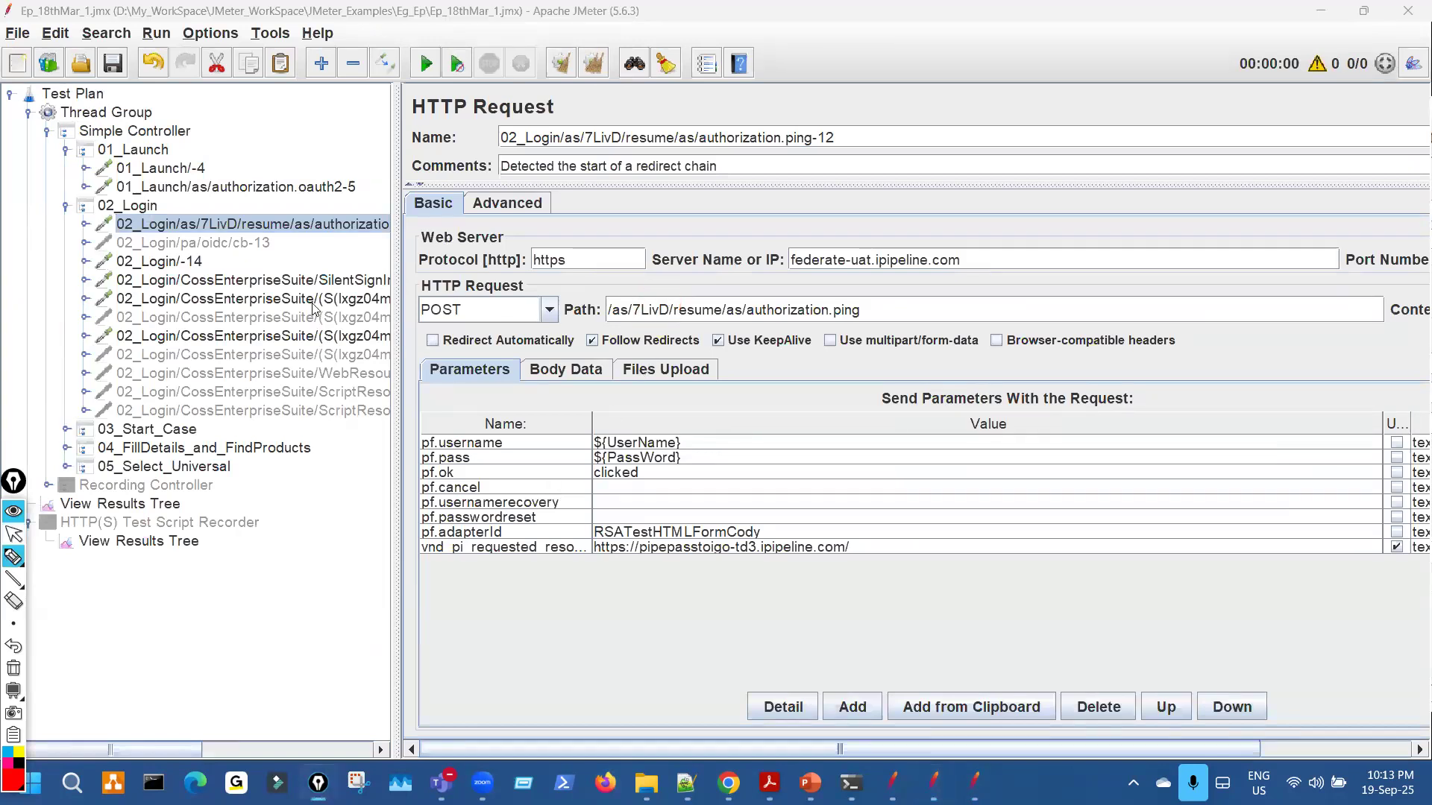
Open the 02_Login SilentSignIn.aspx-17 request, underline the session value in its path, and clear the underline.
key(ctrl+shift+2)
click(313, 301)
key(ctrl+shift+3)
drag(803, 323, 872, 323)
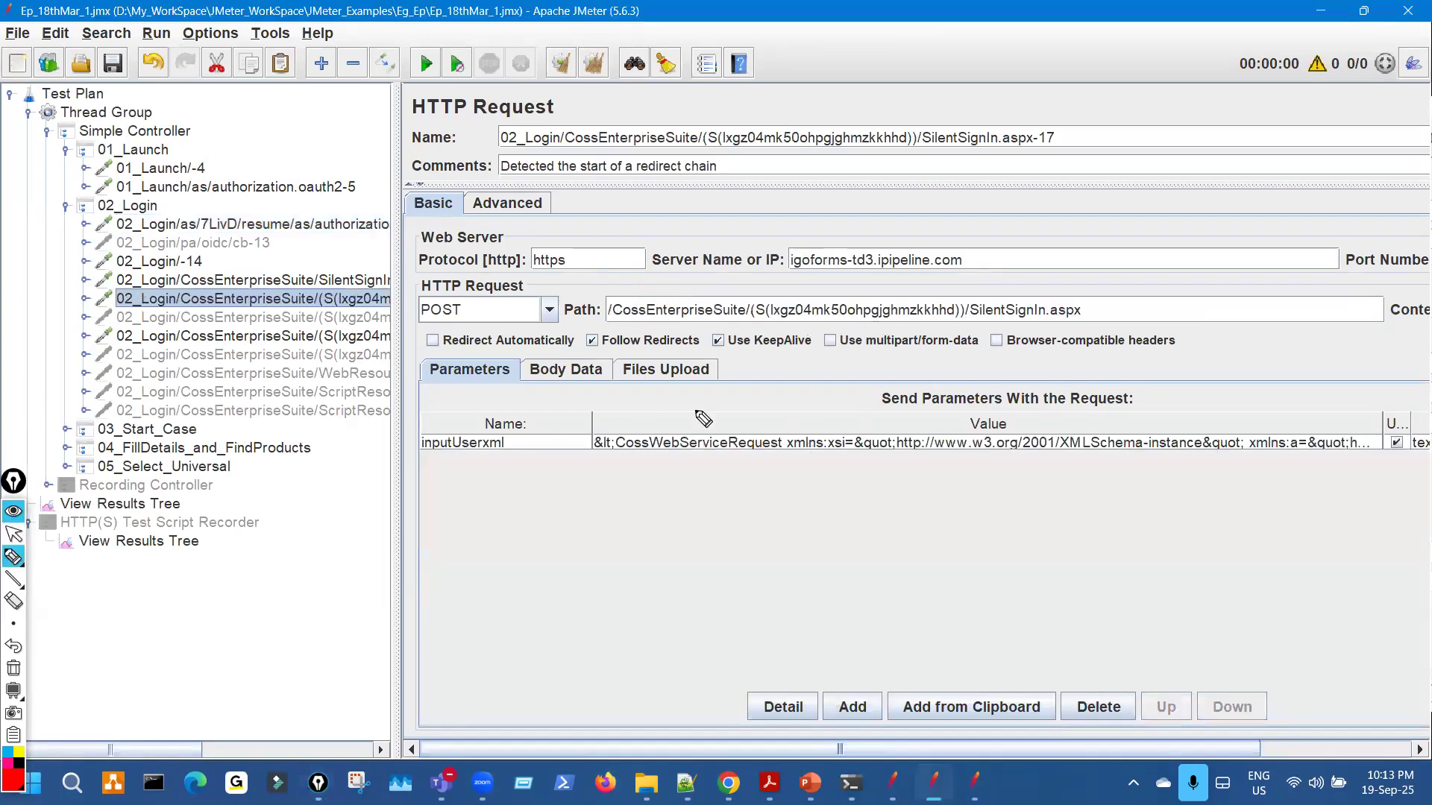
key(ctrl+shift+7)
Open the CaseInformationResp.aspx-89 request under 04_FillDetails_and_FindProducts and mark its CSRFTOKEN parameter.
key(ctrl+shift+2)
click(67, 448)
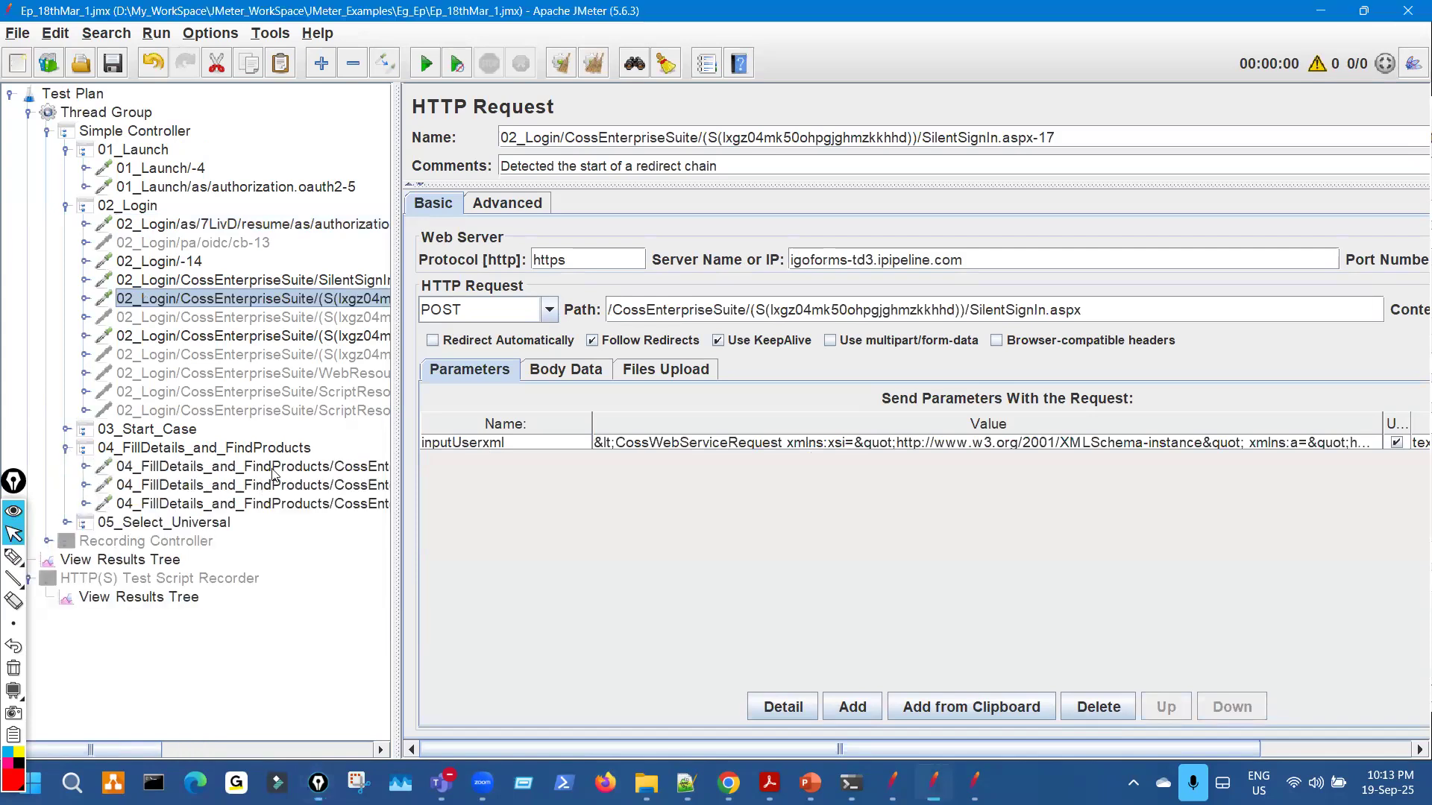
click(276, 468)
key(ctrl+shift+3)
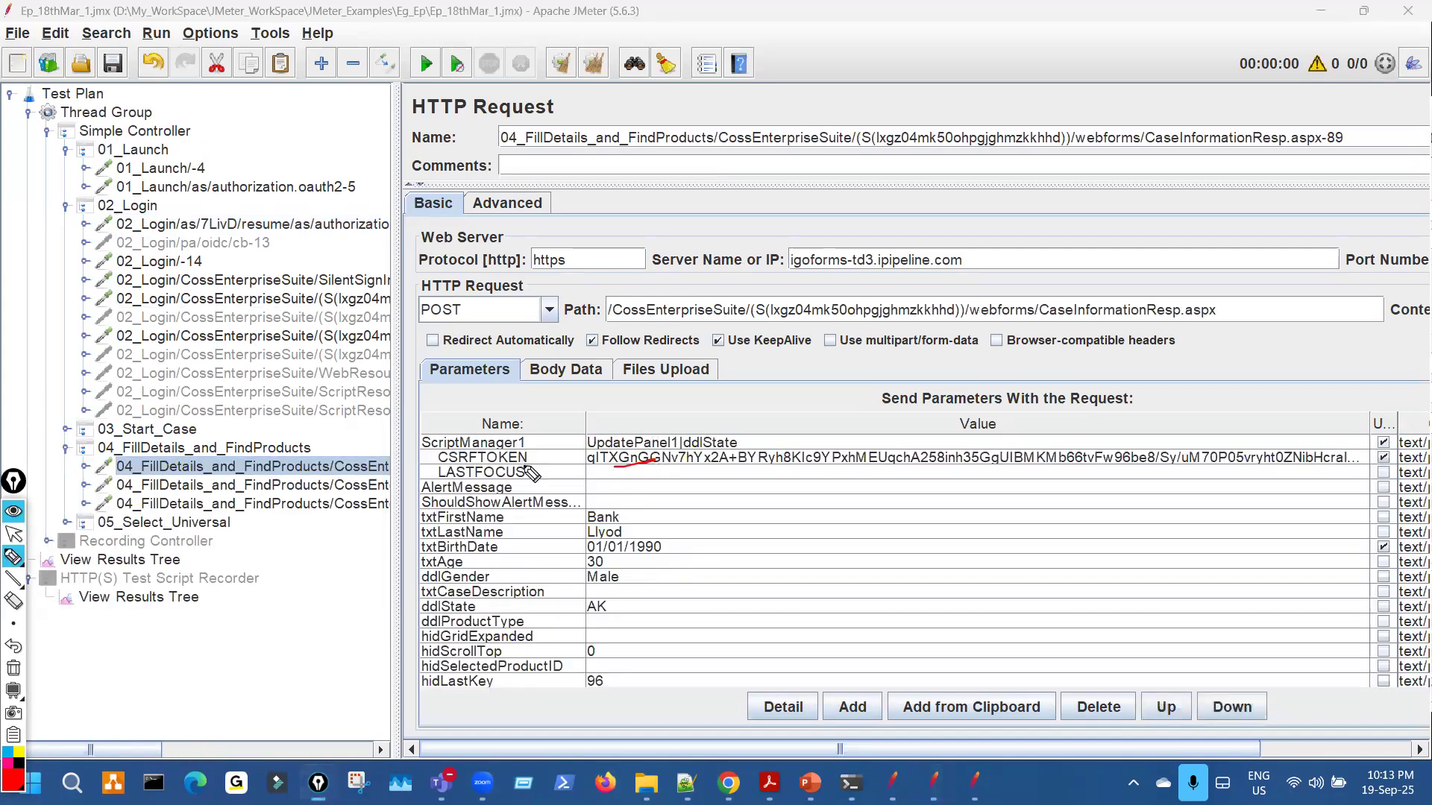
scroll(712, 598, down, 8)
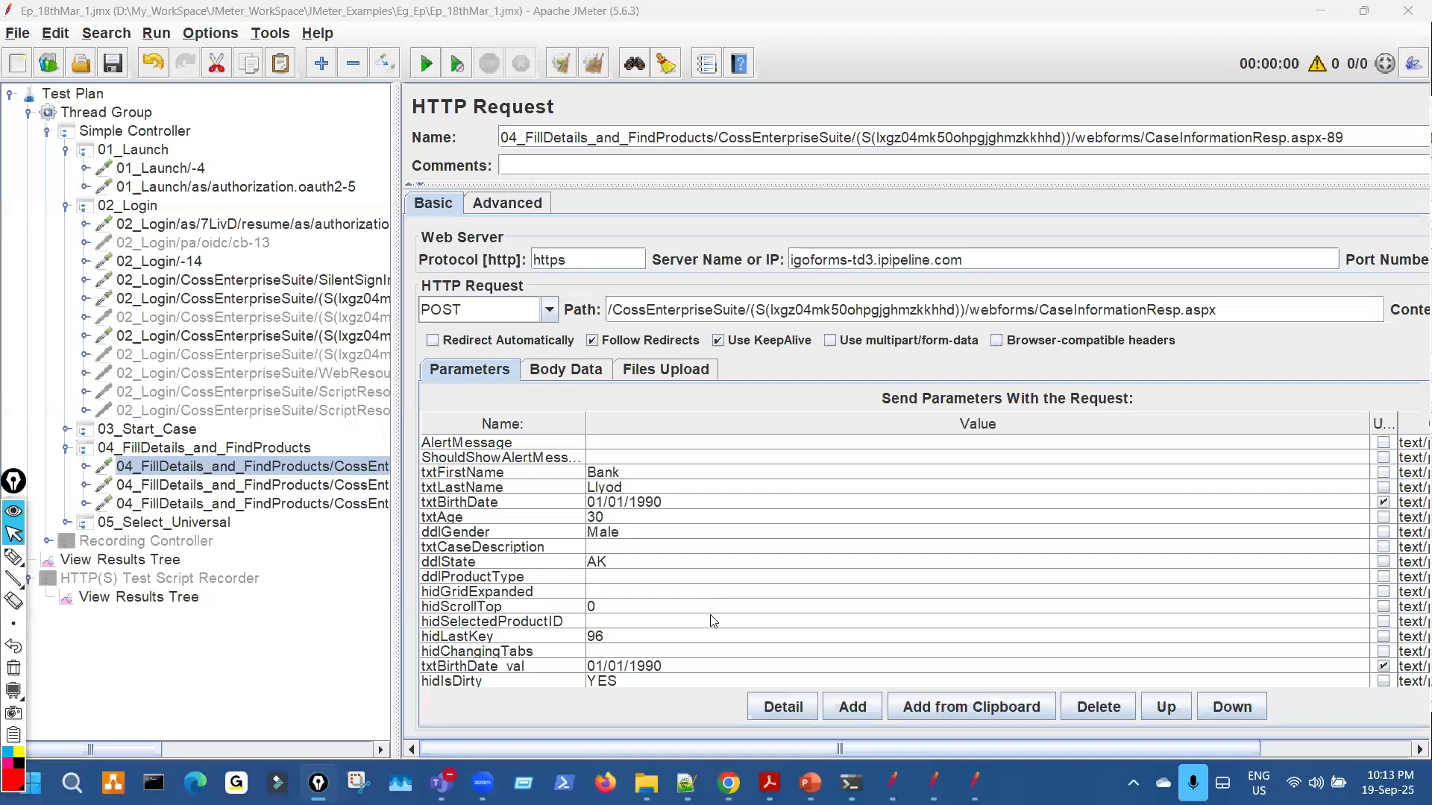
Mark the clientid, EVENTVALIDATION and VIEWSTATE parameters of the CaseInformationResp.aspx-89 request, and clear the marks.
scroll(711, 626, up, 1)
key(ctrl+shift+2)
key(ctrl+shift+3)
drag(612, 457, 518, 461)
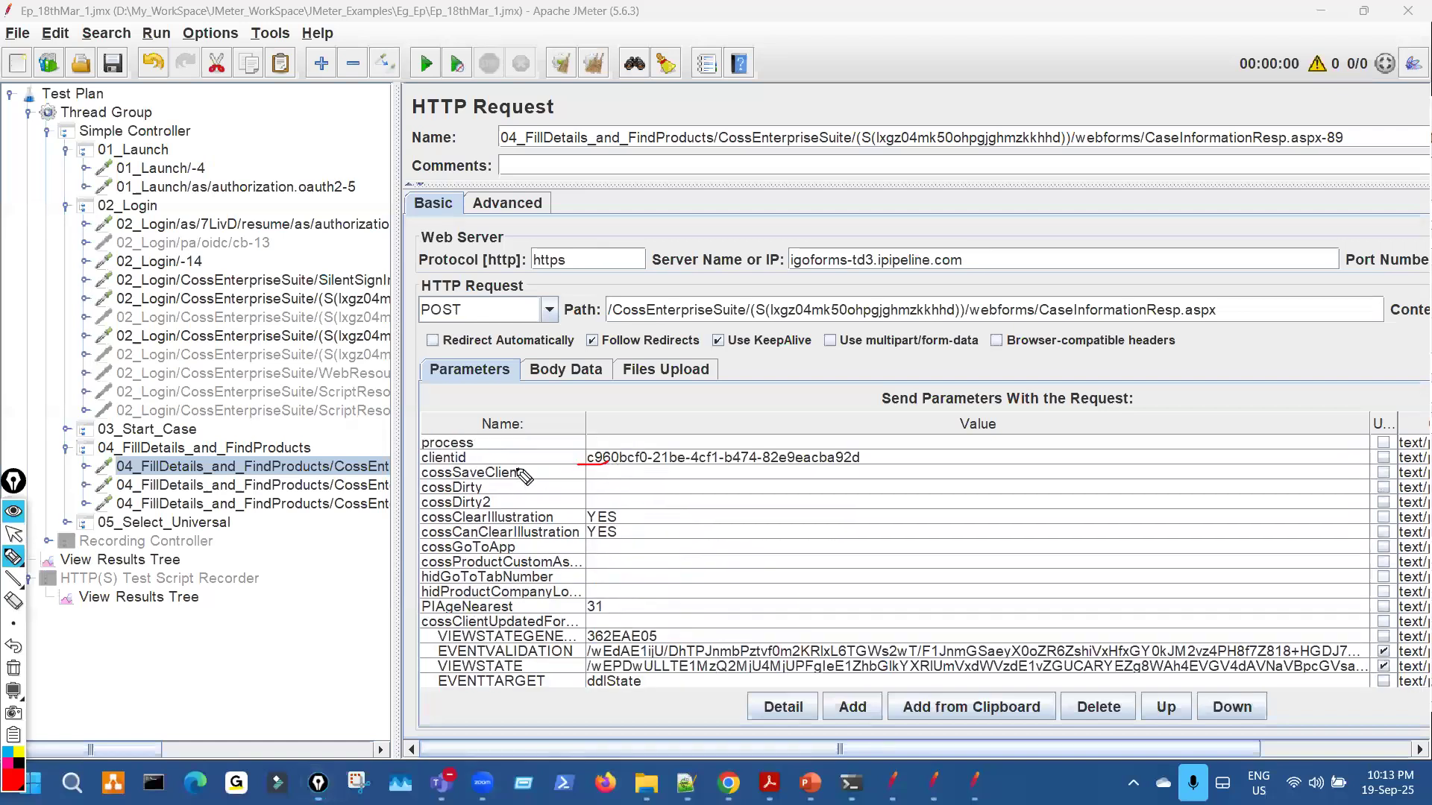
mouse_move(573, 648)
mouse_down()
mouse_move(559, 652)
mouse_move(588, 666)
mouse_up()
key(ctrl+shift+x)
key(ctrl+shift+2)
scroll(694, 617, down, 5)
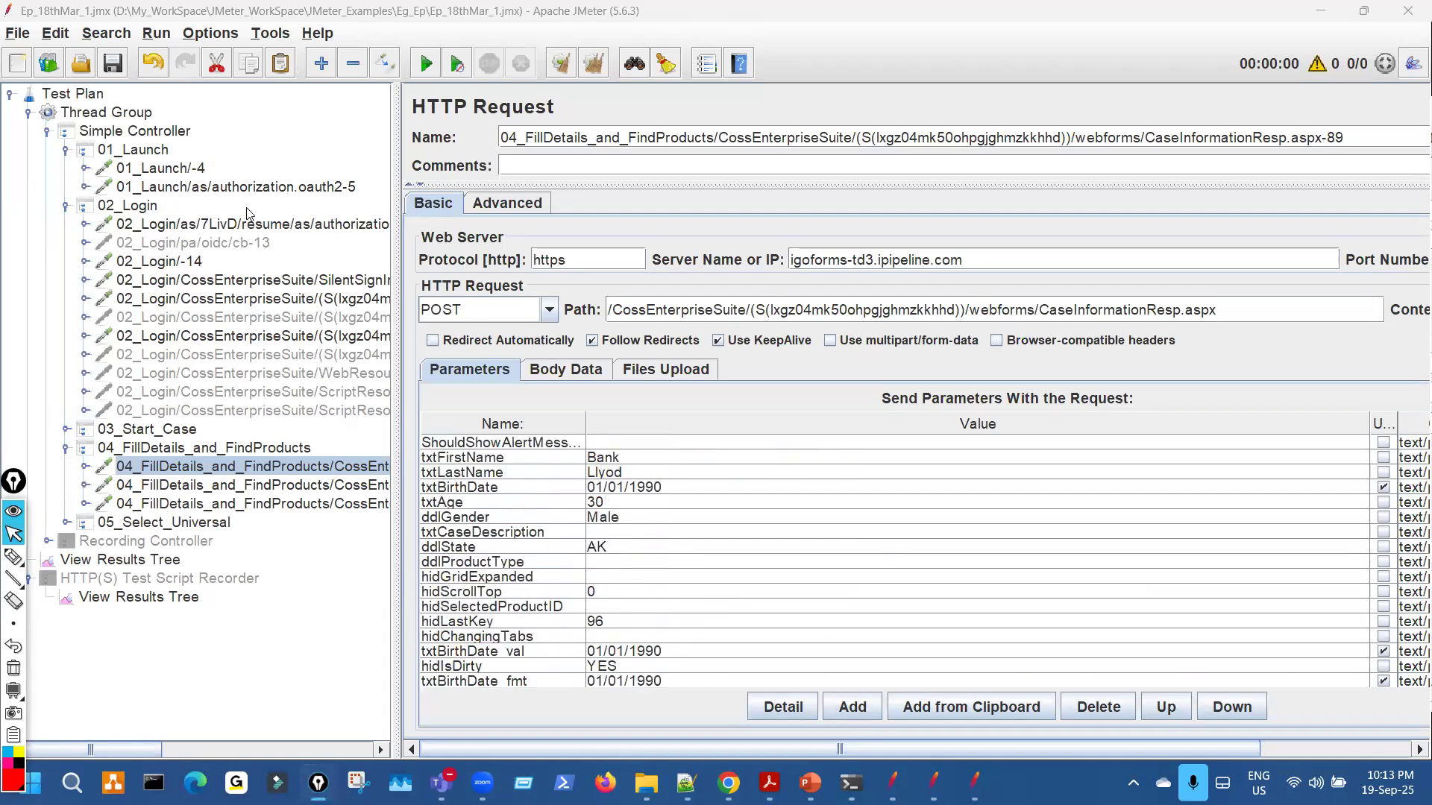
Open the 01_Launch authorization.oauth2-5 request, mark its state parameter, and clear the marks.
click(326, 192)
key(ctrl+shift+2)
drag(608, 483, 591, 486)
drag(471, 493, 493, 489)
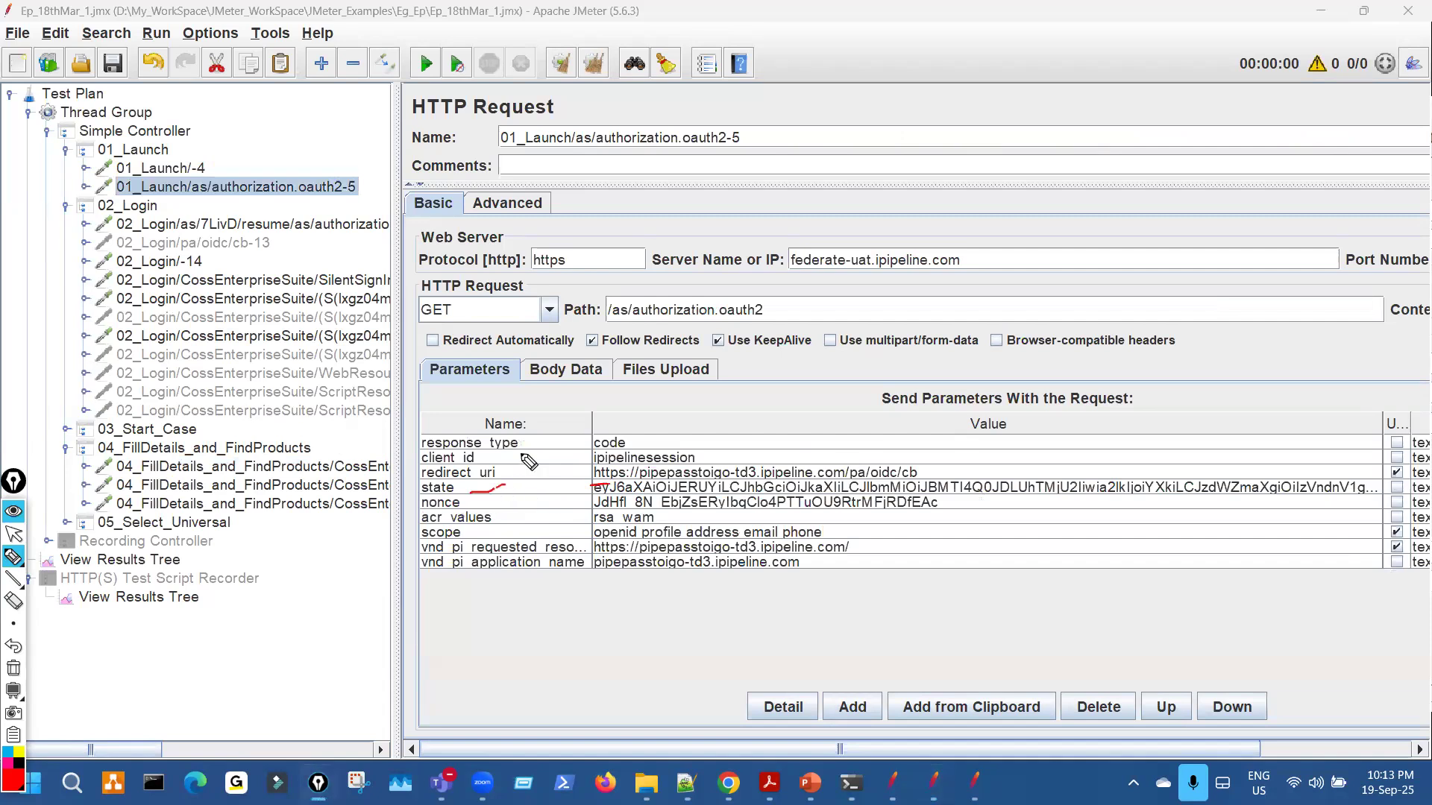
key(ctrl+shift+x)
key(ctrl+shift+2)
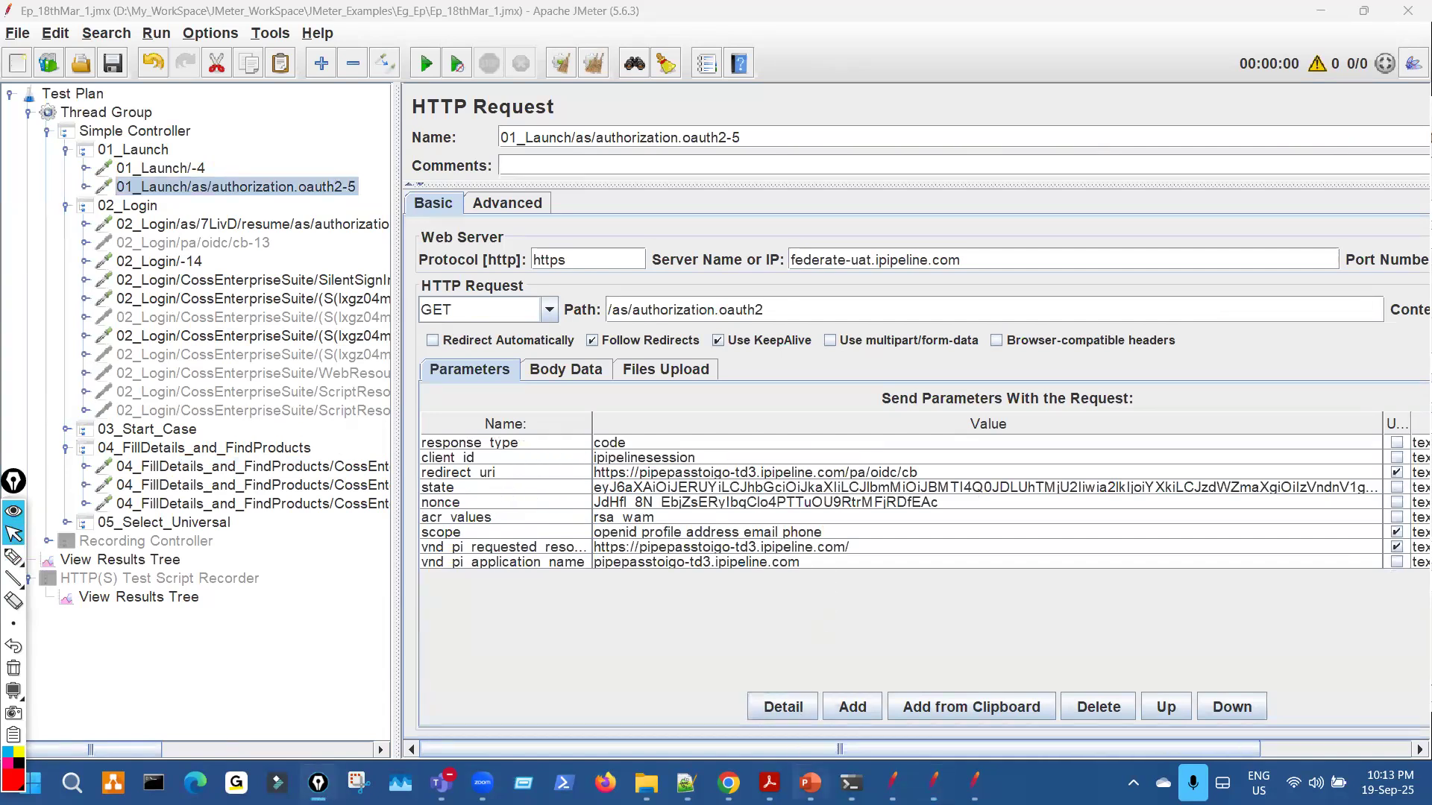
Switch to the PowerPoint slide listing examples of dynamic values and get the annotation pen ready.
mouse_move(810, 780)
click(704, 635)
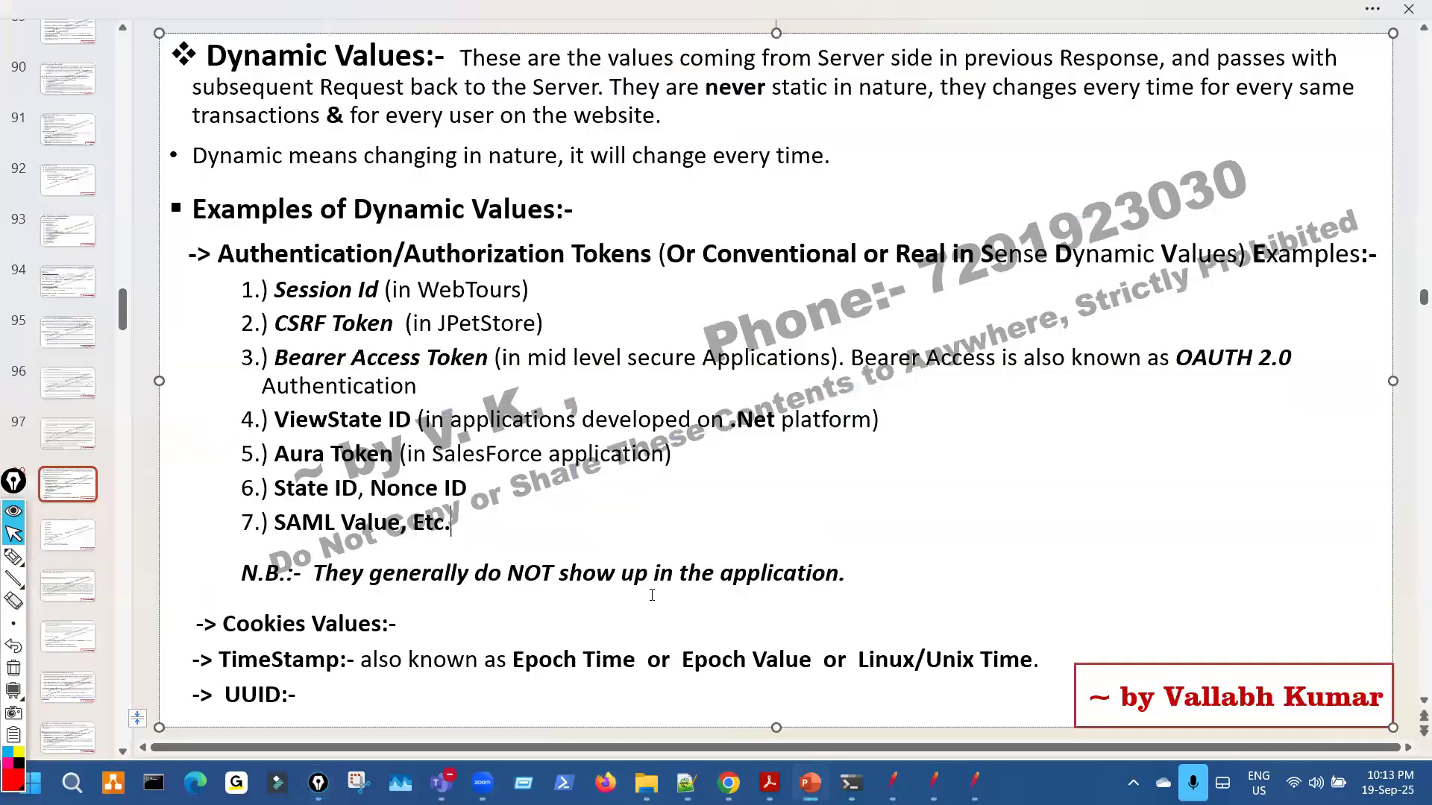
key(ctrl+shift+2)
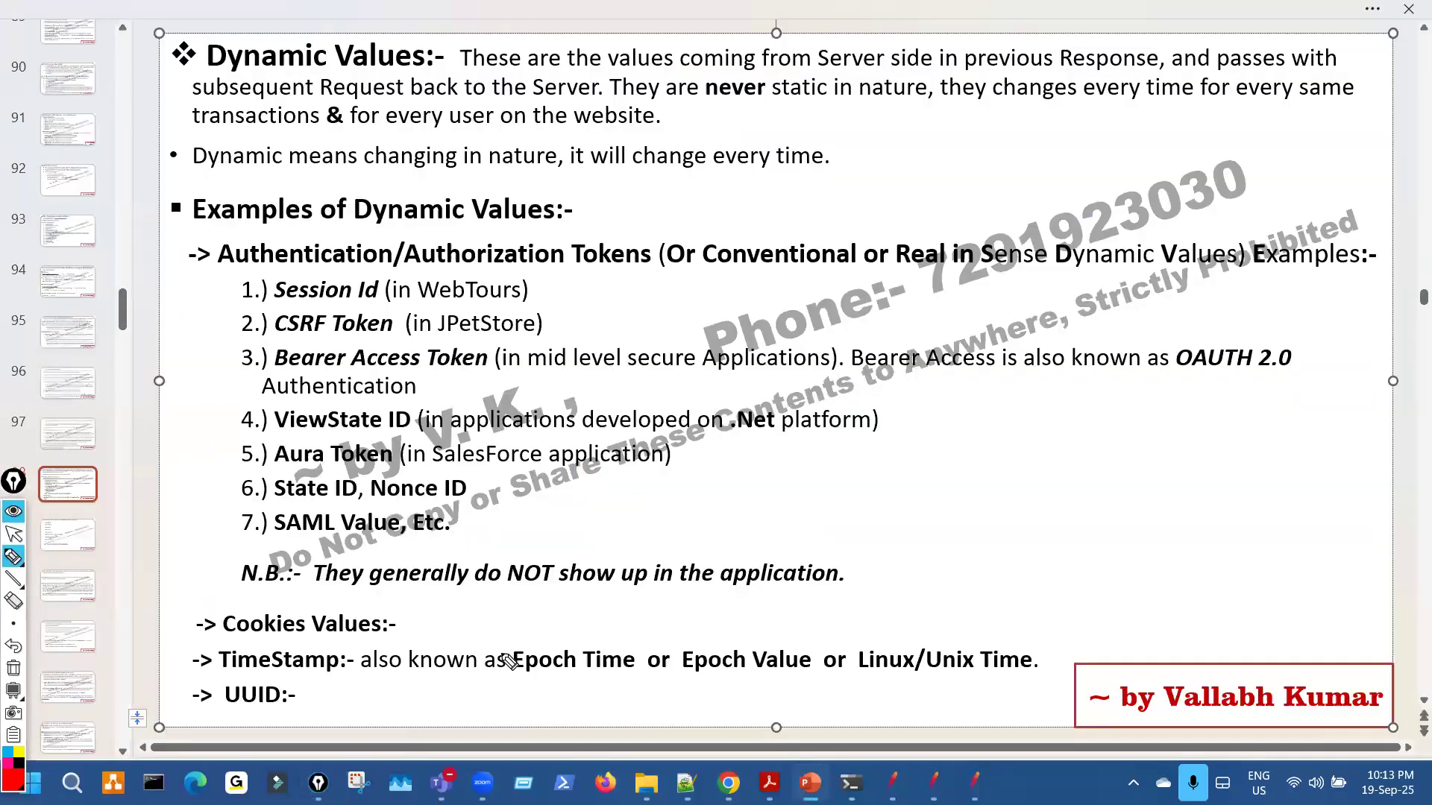
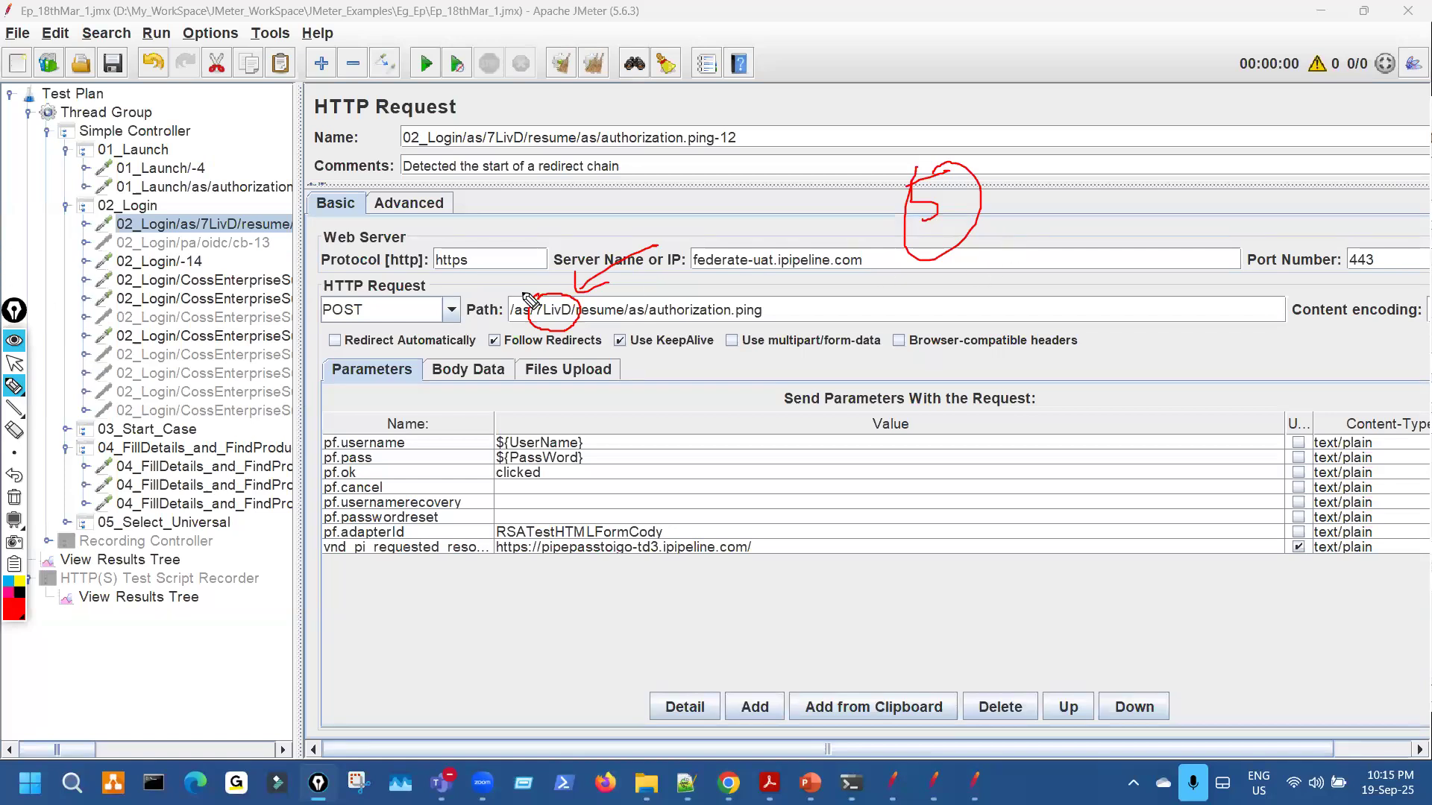
Circle the dynamic segment in the authorization.ping-12 path, handwrite notes beside it, circle the recorded requests, and clear the marks.
drag(537, 296, 529, 343)
drag(583, 299, 553, 343)
mouse_move(919, 325)
mouse_down()
mouse_move(855, 346)
mouse_move(896, 384)
mouse_up()
drag(1057, 335, 1044, 348)
mouse_move(1057, 290)
mouse_down()
mouse_move(1130, 346)
mouse_move(1195, 319)
mouse_up()
drag(1113, 378, 1208, 363)
mouse_move(184, 296)
mouse_down()
mouse_move(167, 471)
mouse_move(176, 350)
mouse_up()
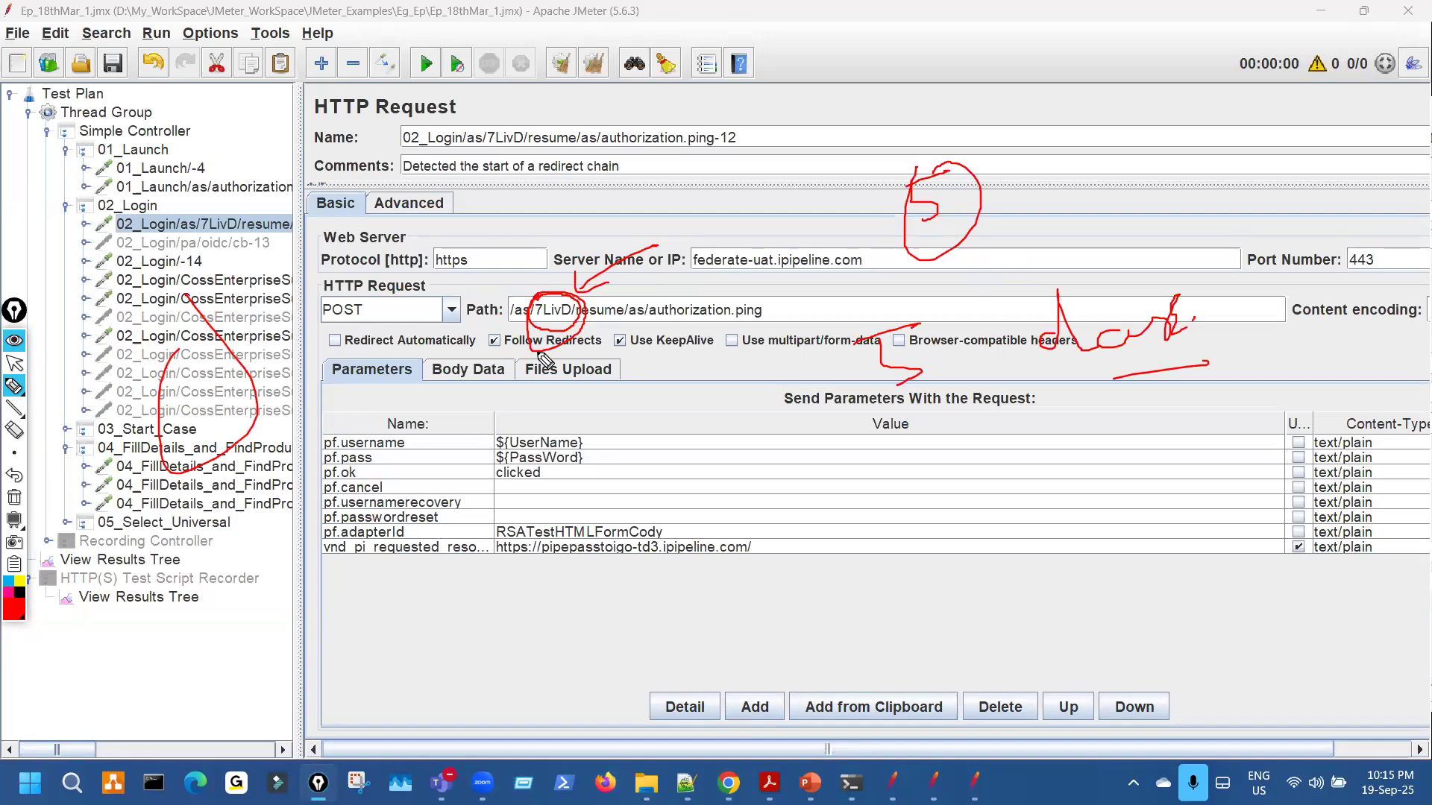
mouse_move(574, 318)
mouse_down()
mouse_move(527, 347)
mouse_move(571, 323)
mouse_move(557, 332)
mouse_up()
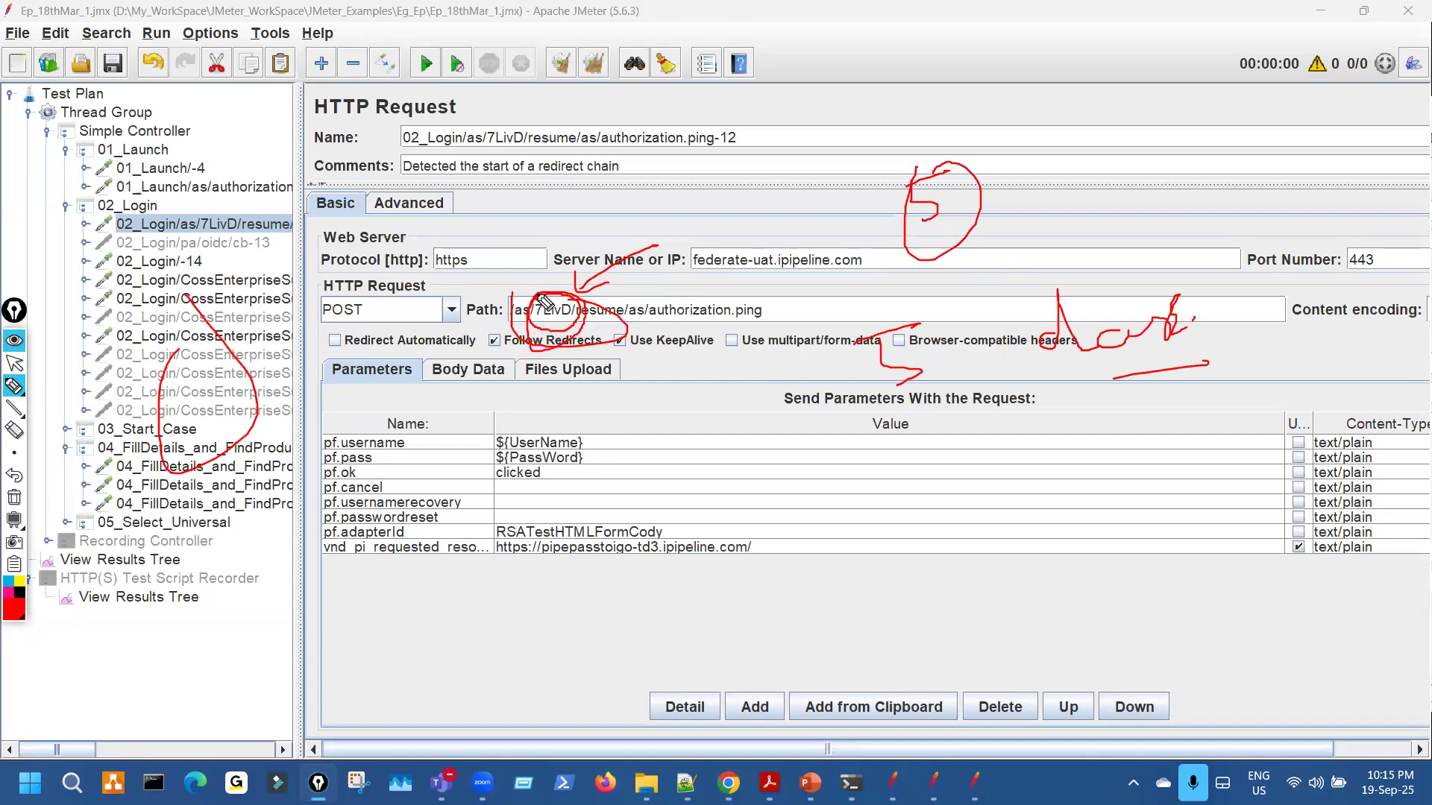
drag(558, 332, 565, 298)
key(ctrl+shift+7)
Mark the dynamic path segment of authorization.ping-12 again and underline the path through authorization.ping.
drag(555, 311, 553, 298)
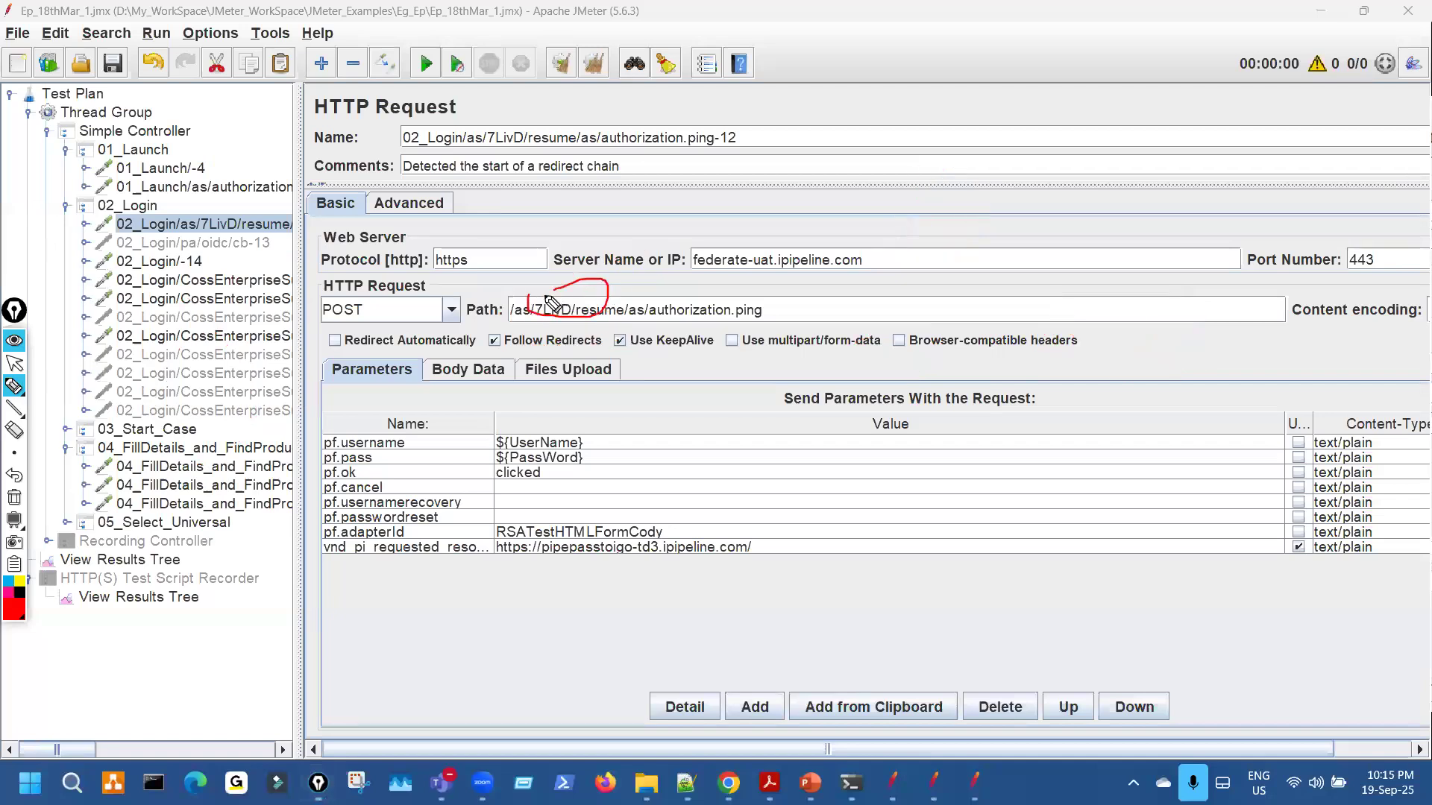
key(ctrl+shift+7)
mouse_move(753, 313)
mouse_down()
mouse_move(556, 298)
mouse_move(568, 295)
mouse_move(581, 316)
mouse_move(566, 328)
mouse_move(582, 295)
mouse_move(548, 332)
mouse_move(777, 337)
mouse_up()
key(ctrl+shift+7)
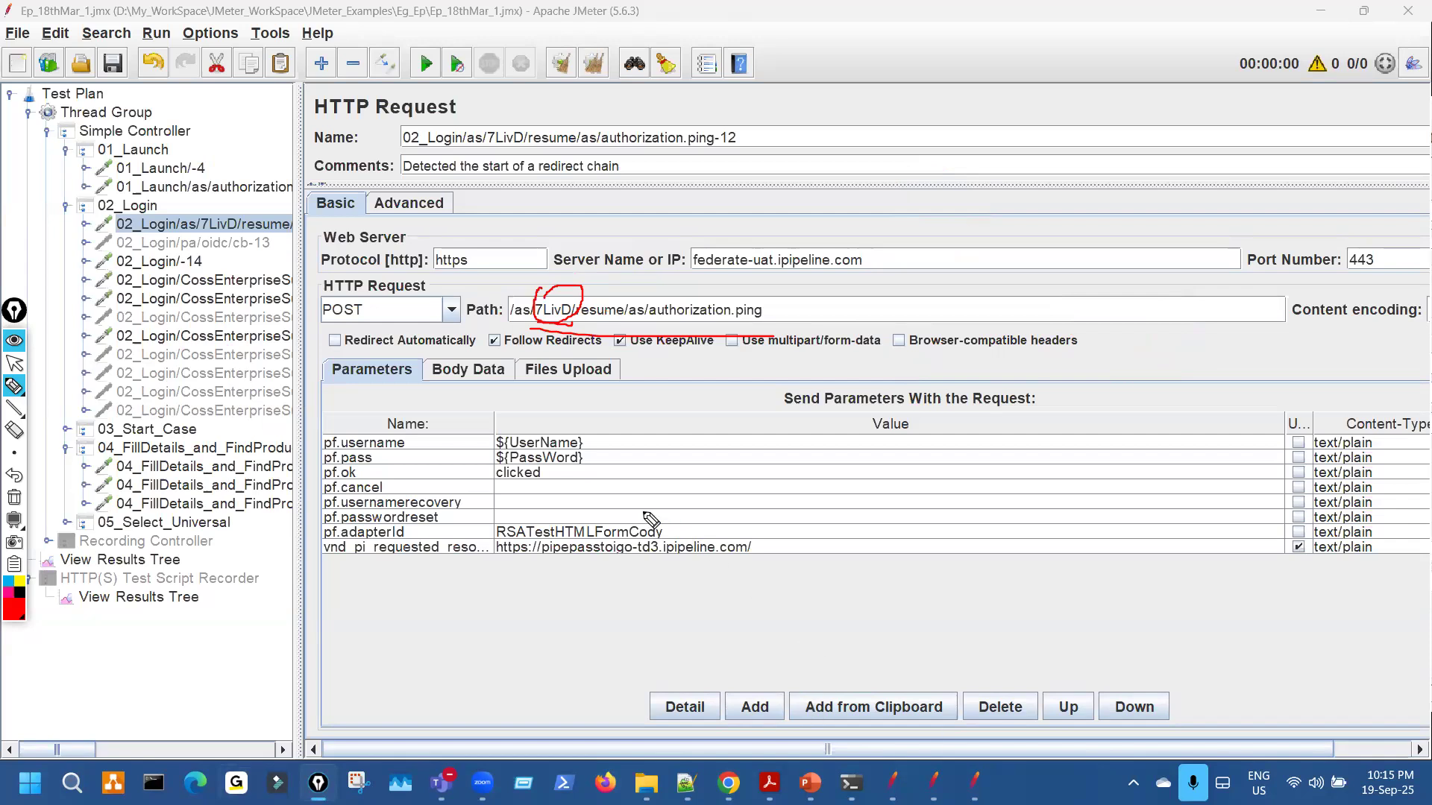
Handwrite 50+ over the parameter table, mark the start of the authorization.ping-12 path, and clear all marks.
drag(927, 442, 975, 427)
drag(949, 446, 992, 484)
drag(1040, 437, 1017, 444)
mouse_move(1110, 399)
mouse_down()
mouse_move(1113, 451)
mouse_move(1111, 425)
mouse_up()
click(1127, 413)
mouse_move(559, 298)
mouse_down()
mouse_move(528, 327)
mouse_move(567, 298)
mouse_up()
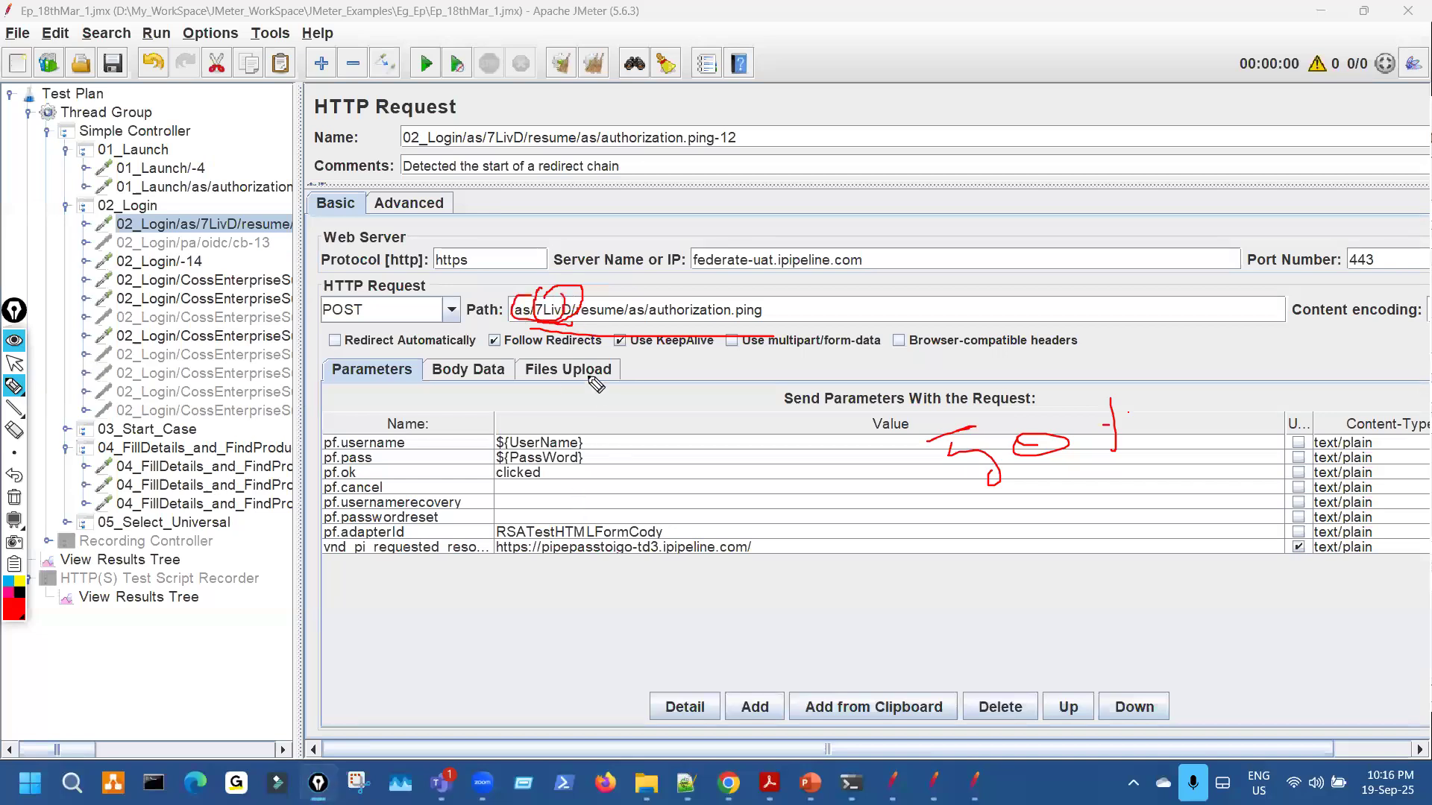
key(ctrl+shift+c)
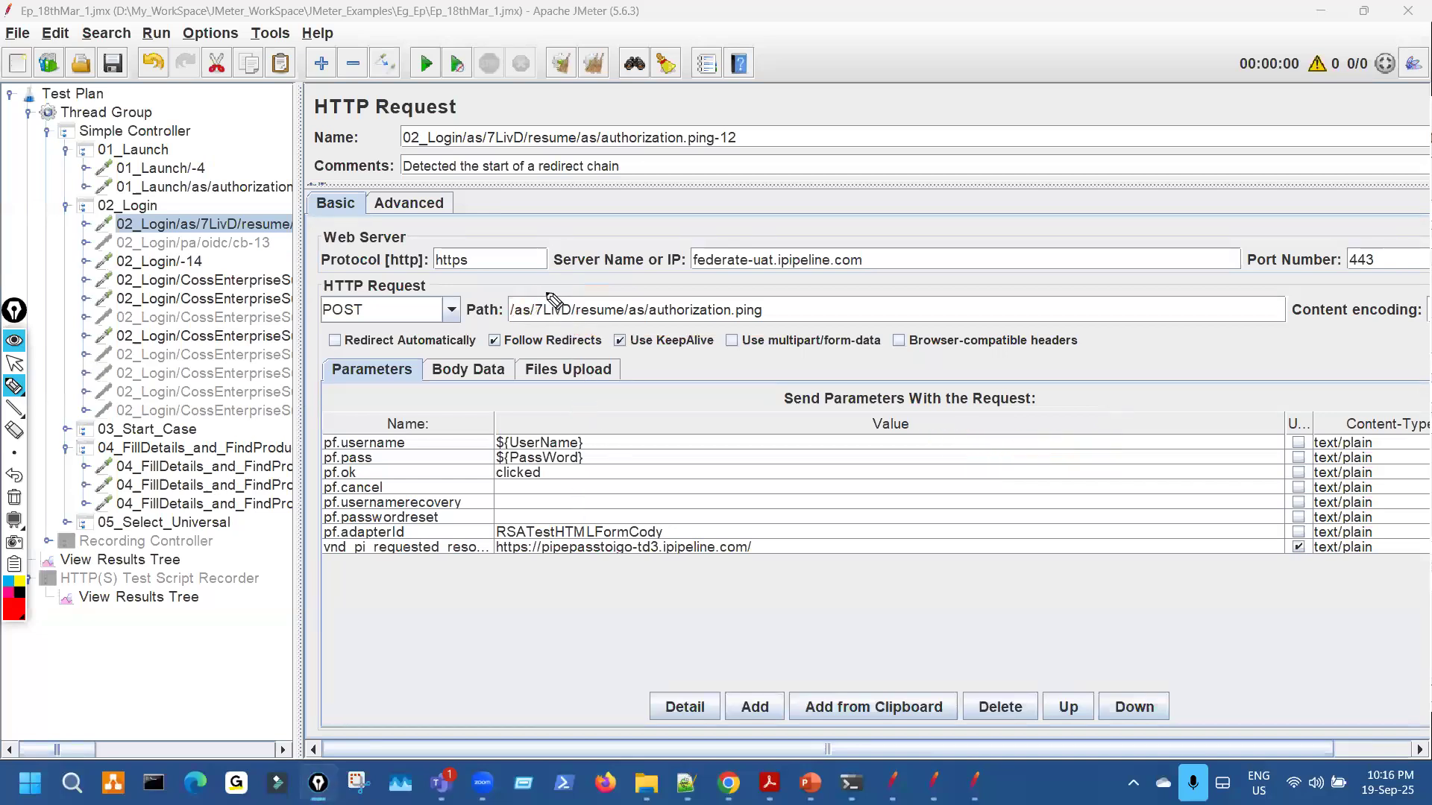
Mark the dynamic path segment and the 02_Login requests, undo both marks, circle the segment again, and clear it.
drag(550, 304, 563, 293)
drag(203, 263, 224, 307)
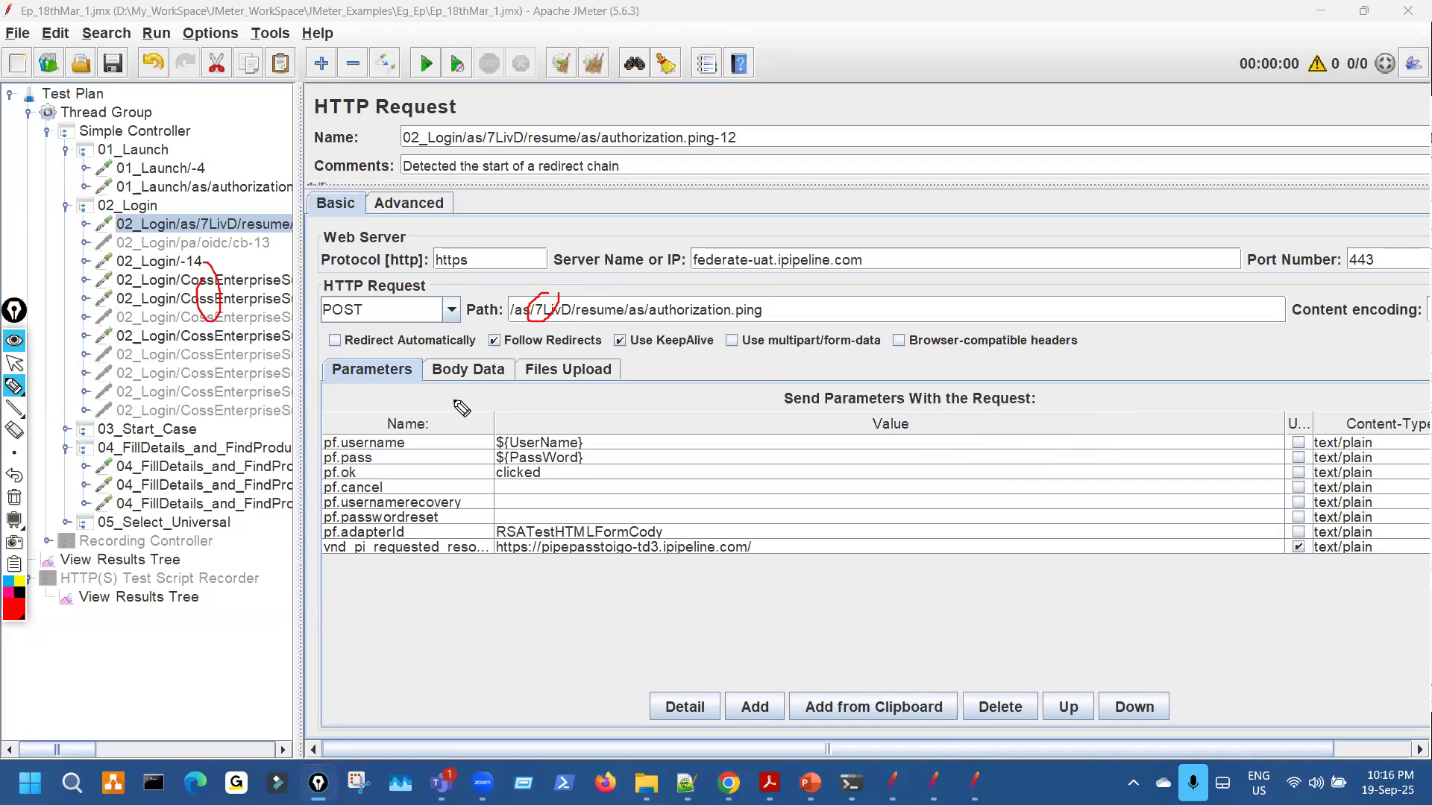
key(ctrl+z)
key(ctrl+z)
mouse_move(532, 302)
mouse_down()
mouse_move(590, 320)
mouse_move(553, 299)
mouse_move(548, 328)
mouse_move(570, 294)
mouse_move(558, 305)
mouse_up()
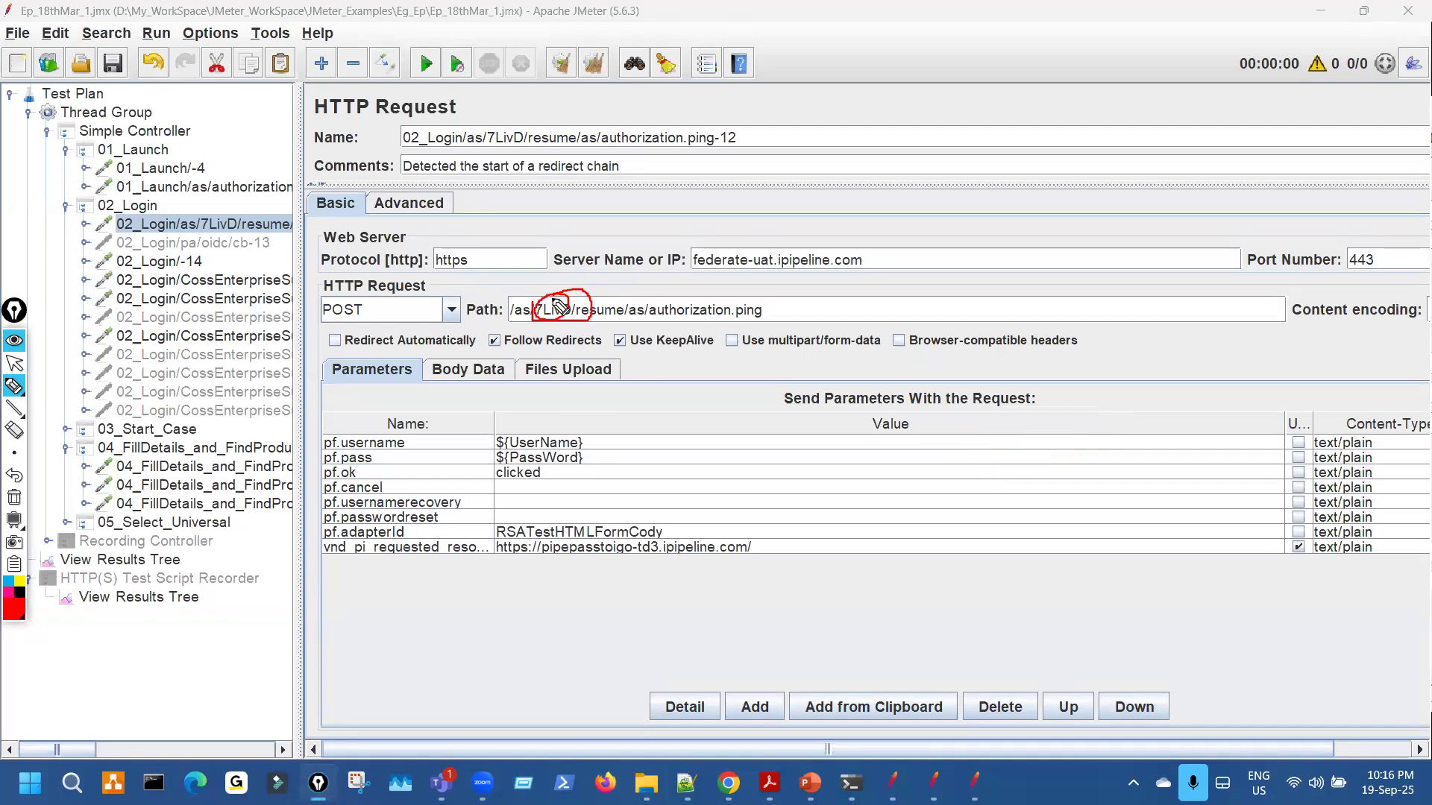
key(ctrl+shift+7)
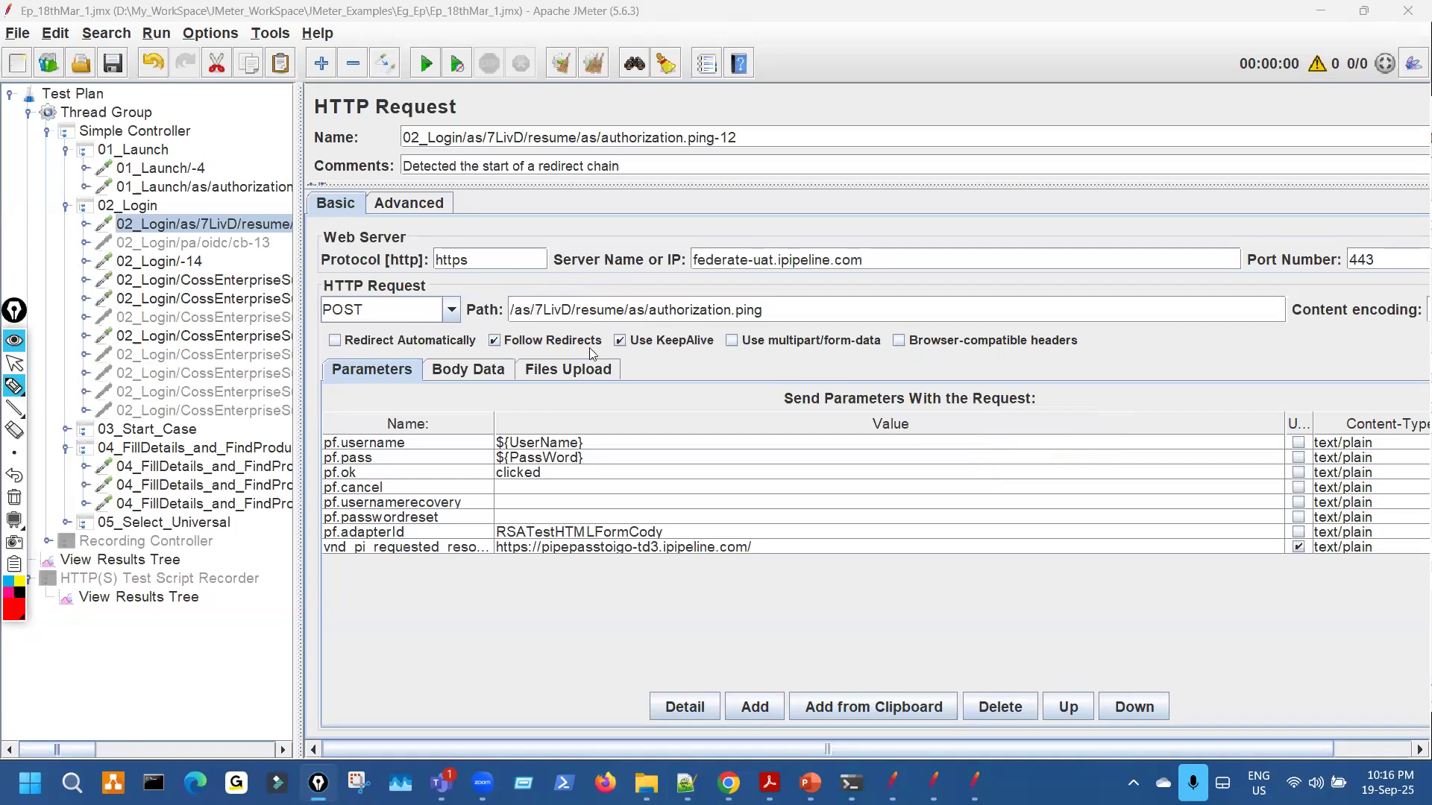
Reopen the authorization.oauth2-5 request, mark its state and nonce parameters, and clear the marks.
key(ctrl+shift+2)
click(253, 186)
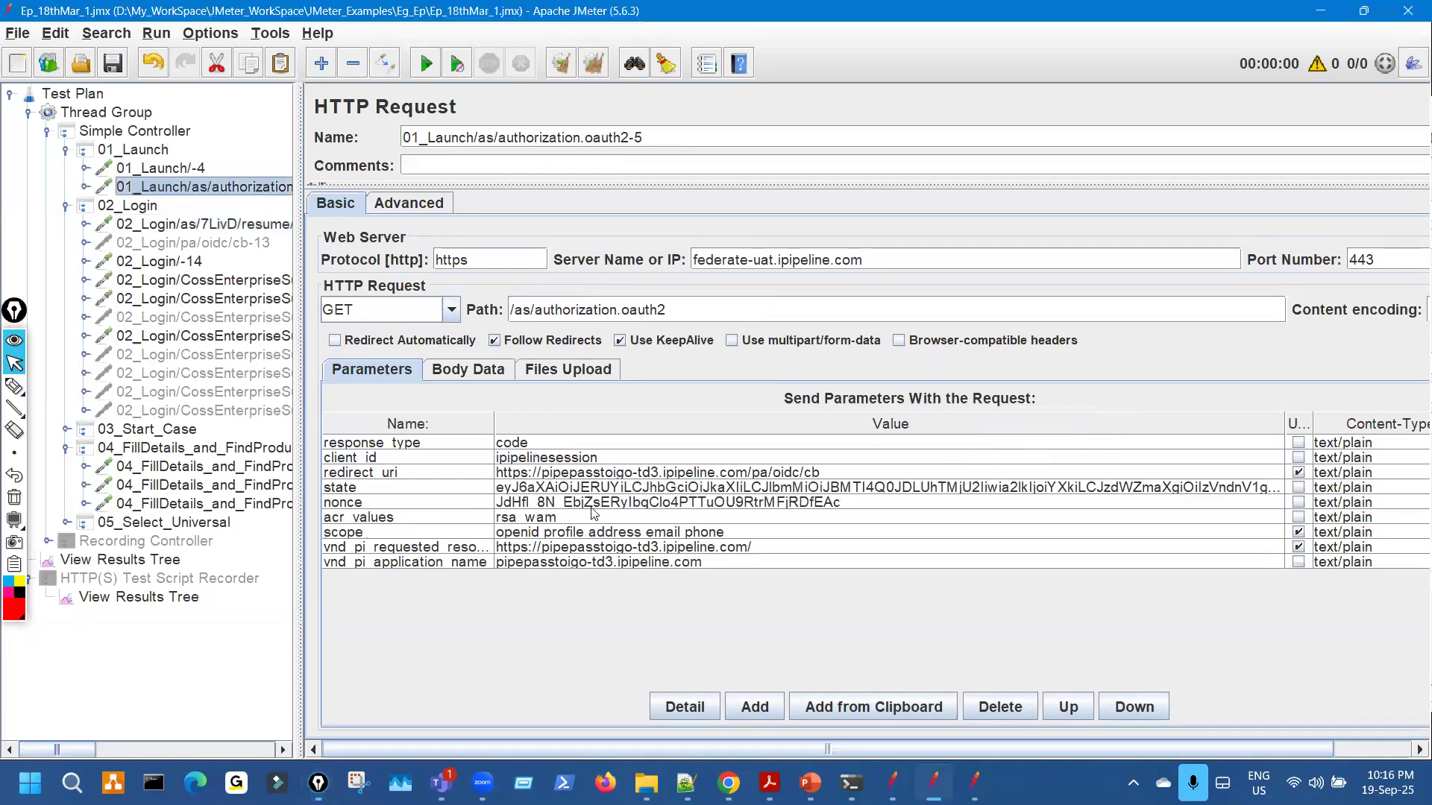
key(ctrl+shift+1)
mouse_move(487, 485)
mouse_down()
mouse_move(471, 494)
mouse_move(477, 525)
mouse_up()
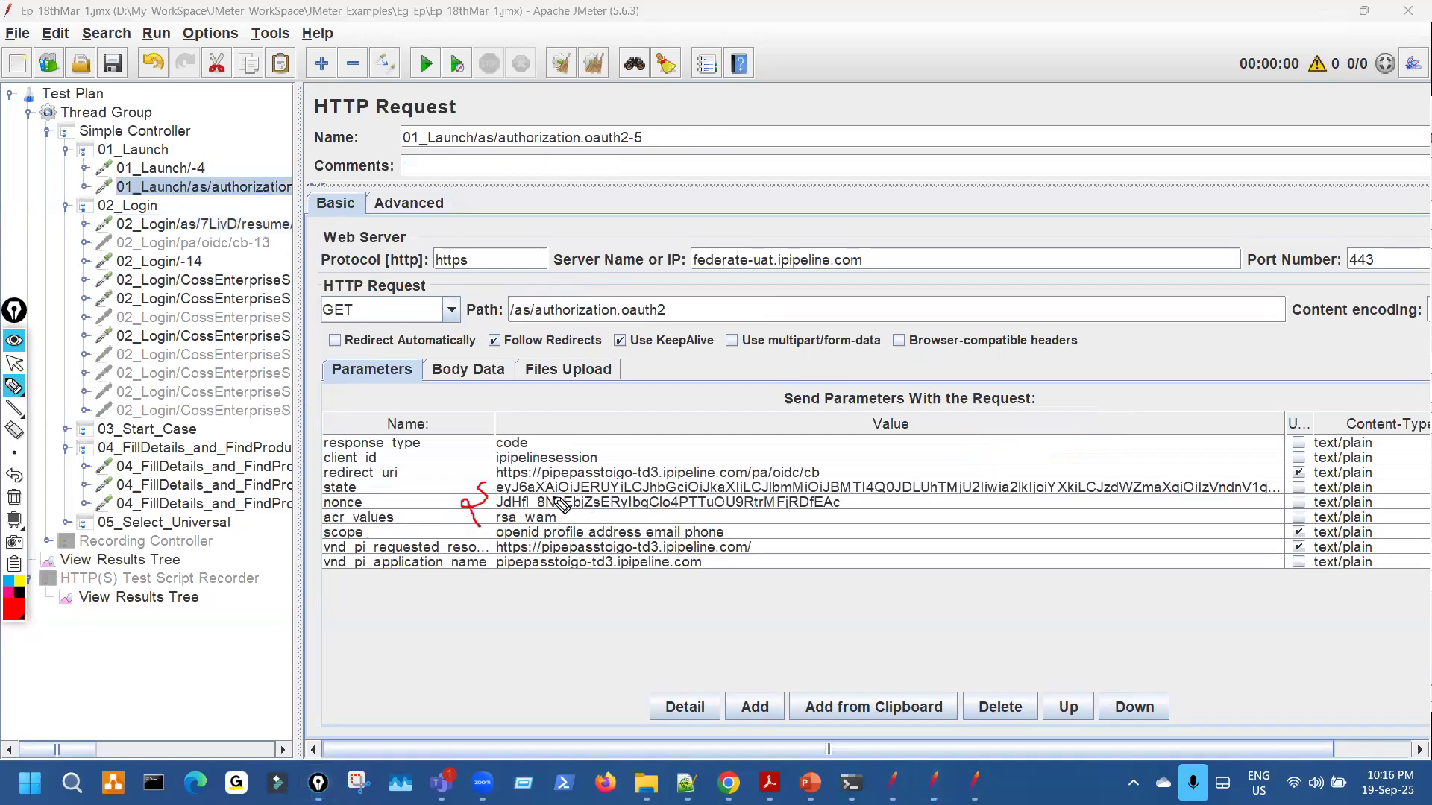
key(ctrl+shift+7)
key(ctrl+shift+2)
Open the authorization.ping-12 and SilentSignIn.aspx-17 requests, mark the session value in the latter's path, and clear it.
click(278, 222)
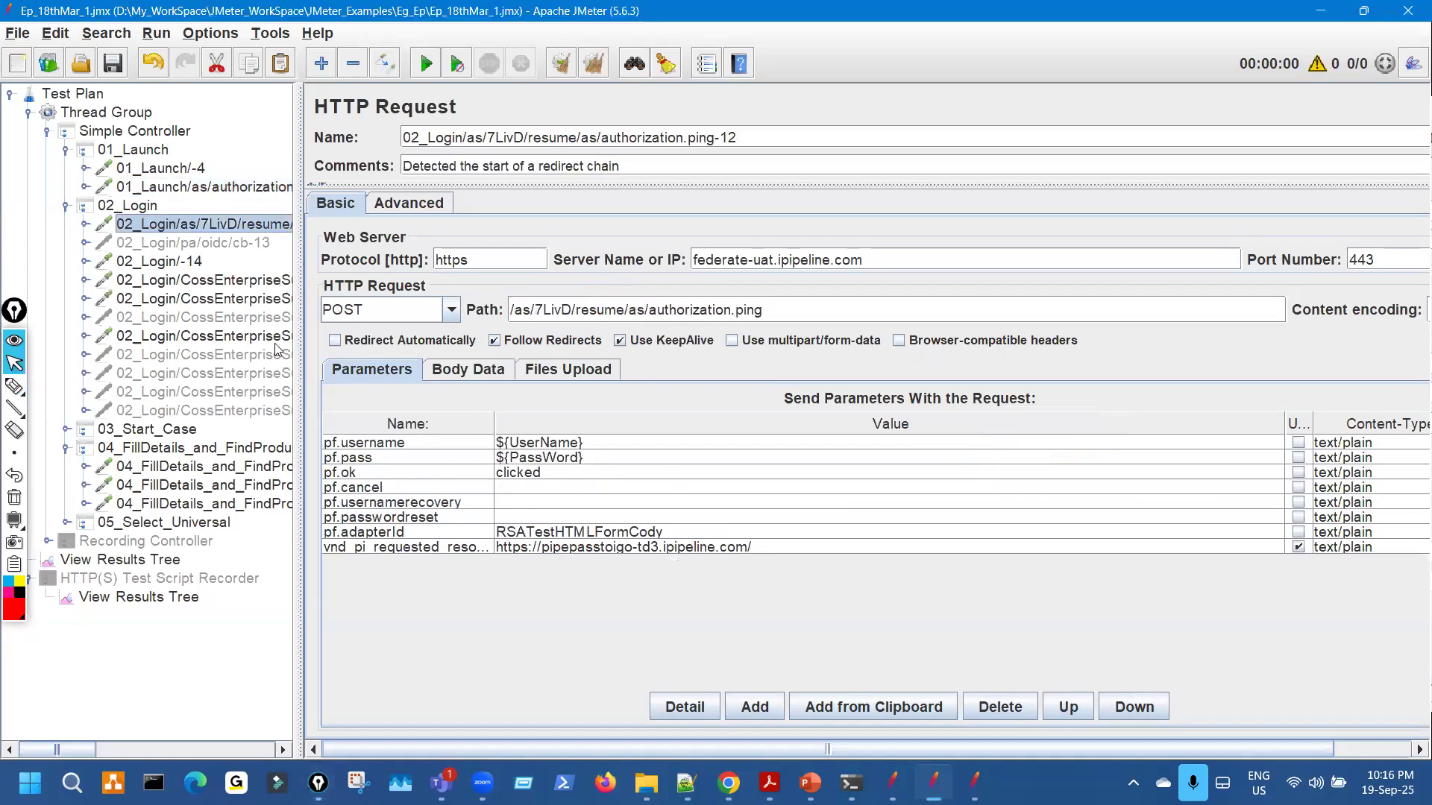
click(278, 298)
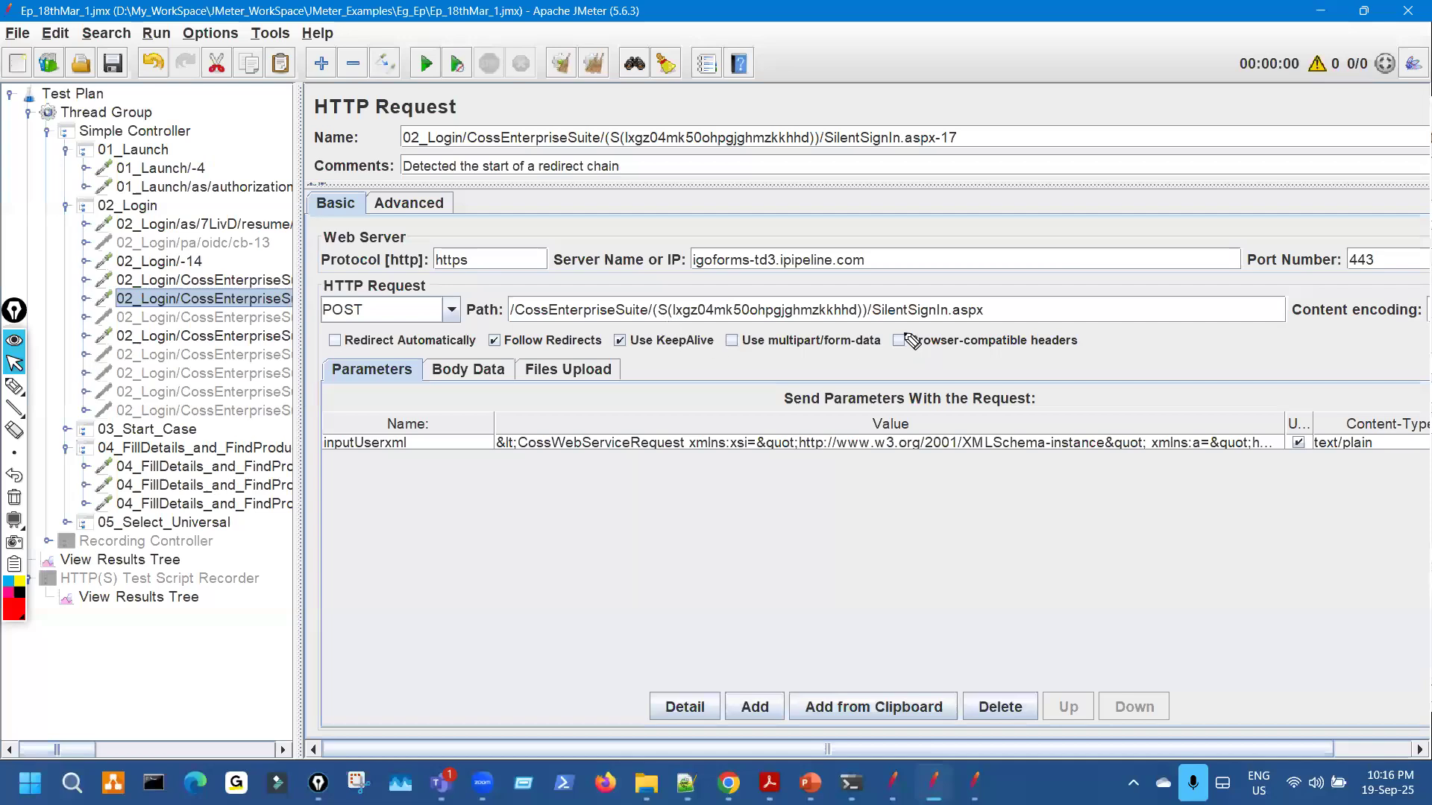
key(ctrl+shift+1)
drag(911, 341, 761, 298)
key(ctrl+shift+7)
Reopen the CaseInformationResp.aspx-89 request and select its clientid parameter.
key(ctrl+shift+2)
click(266, 468)
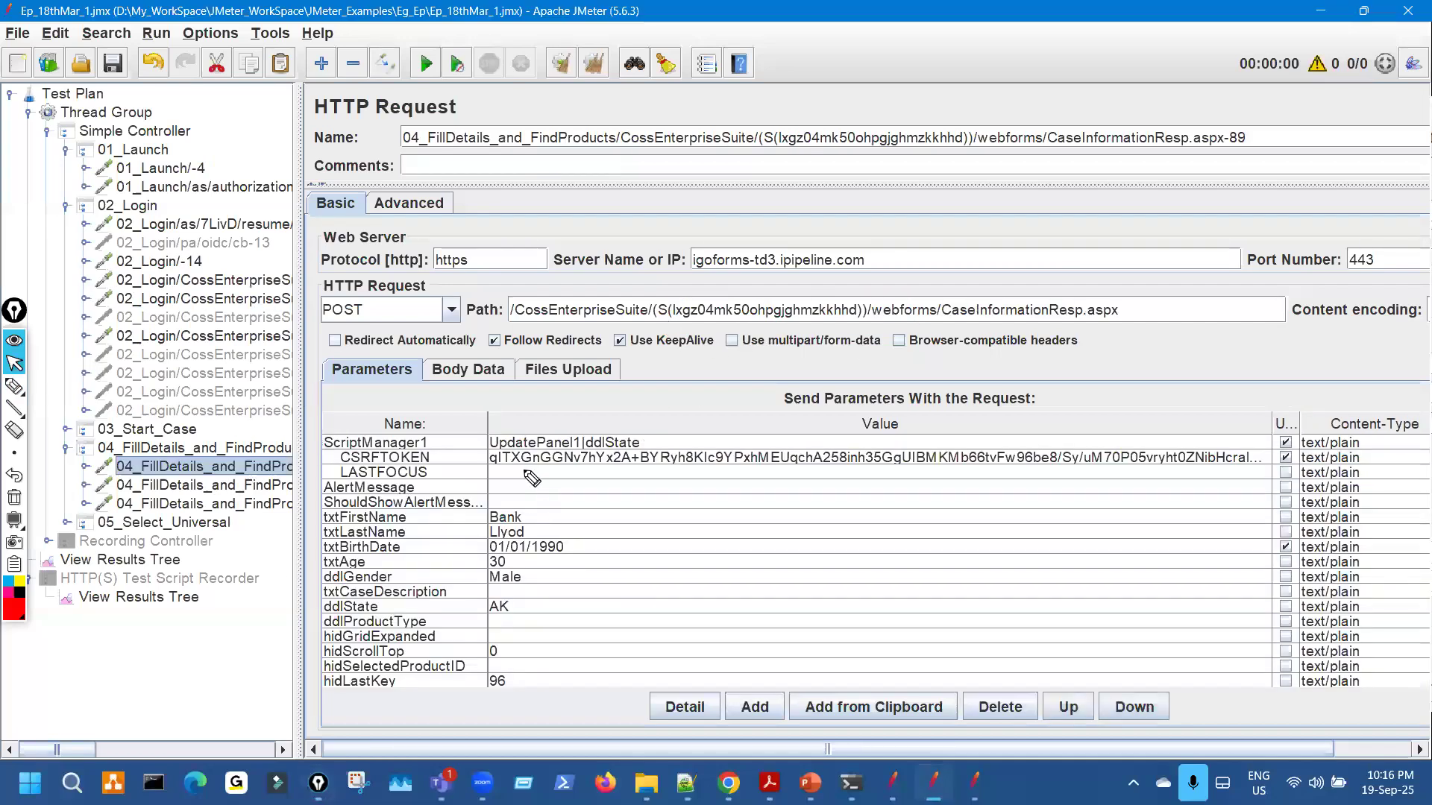
key(ctrl+shift+1)
scroll(692, 535, down, 6)
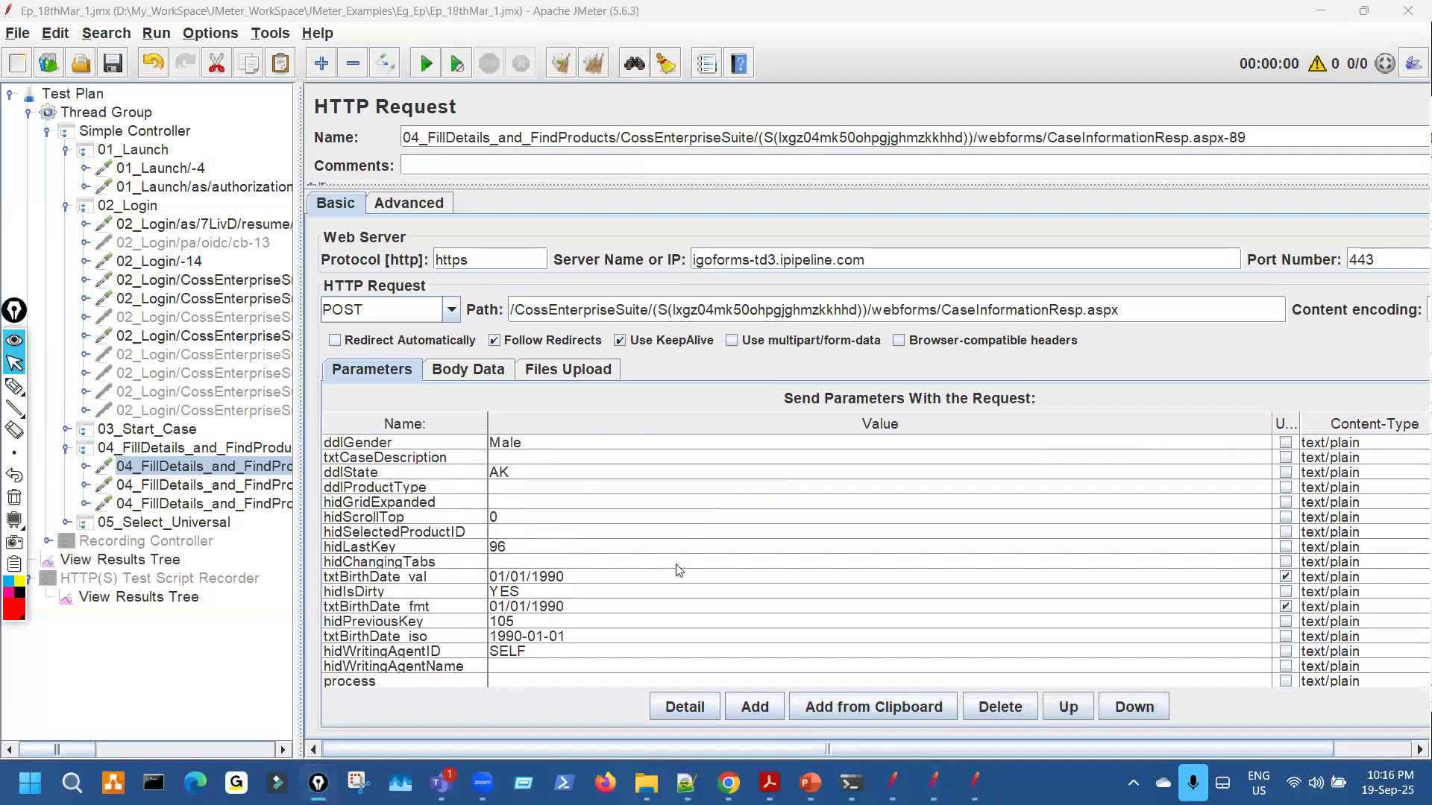
key(ctrl+shift+2)
click(526, 524)
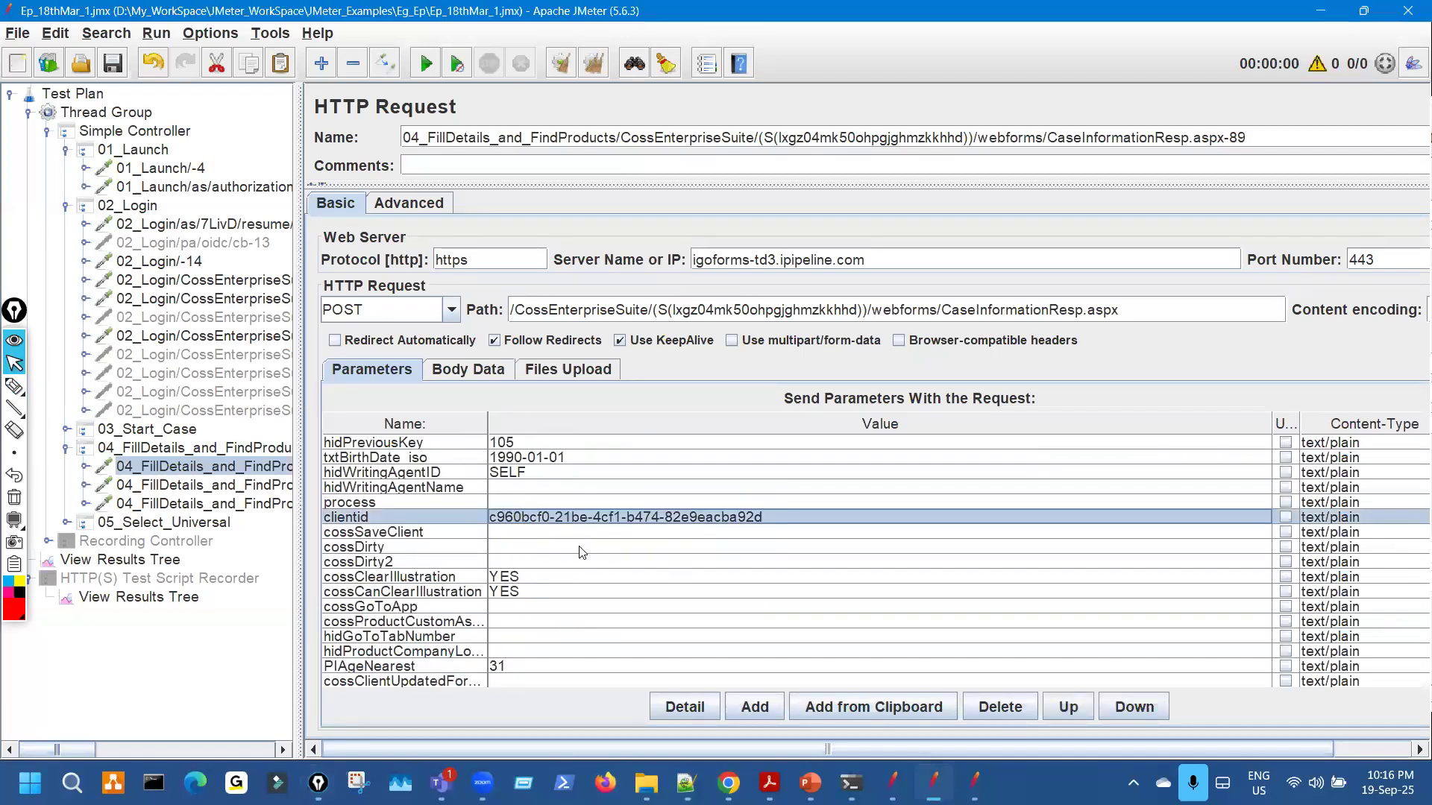
Mark the view-state parameters near the end of the CaseInformationResp.aspx-89 parameter list, and clear the mark.
scroll(581, 557, down, 3)
key(ctrl+shift+1)
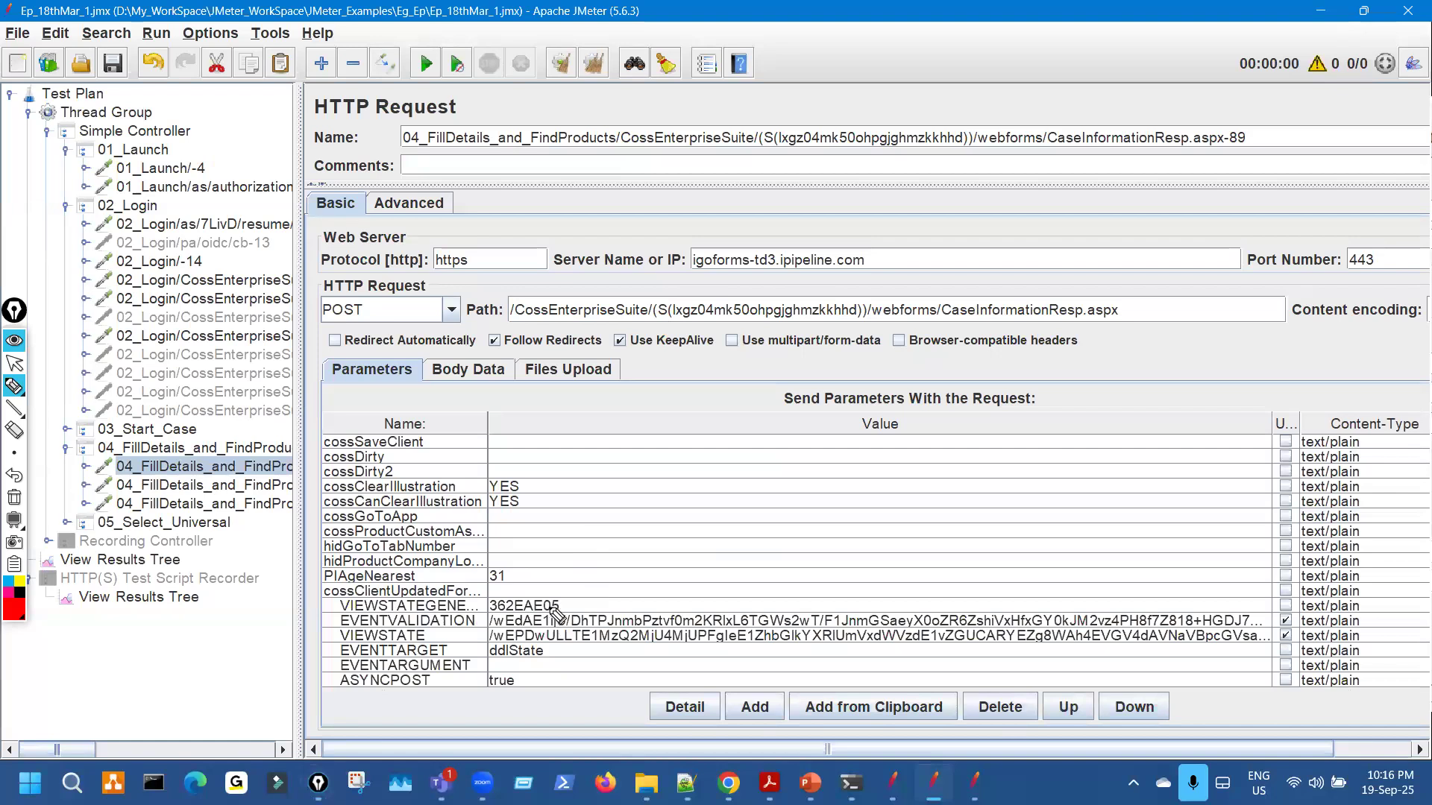
drag(558, 611, 554, 614)
key(ctrl+shift+7)
Reopen the authorization.ping-12 request, circle the dynamic segment in its path, and clear the circle.
key(ctrl+shift+2)
click(224, 223)
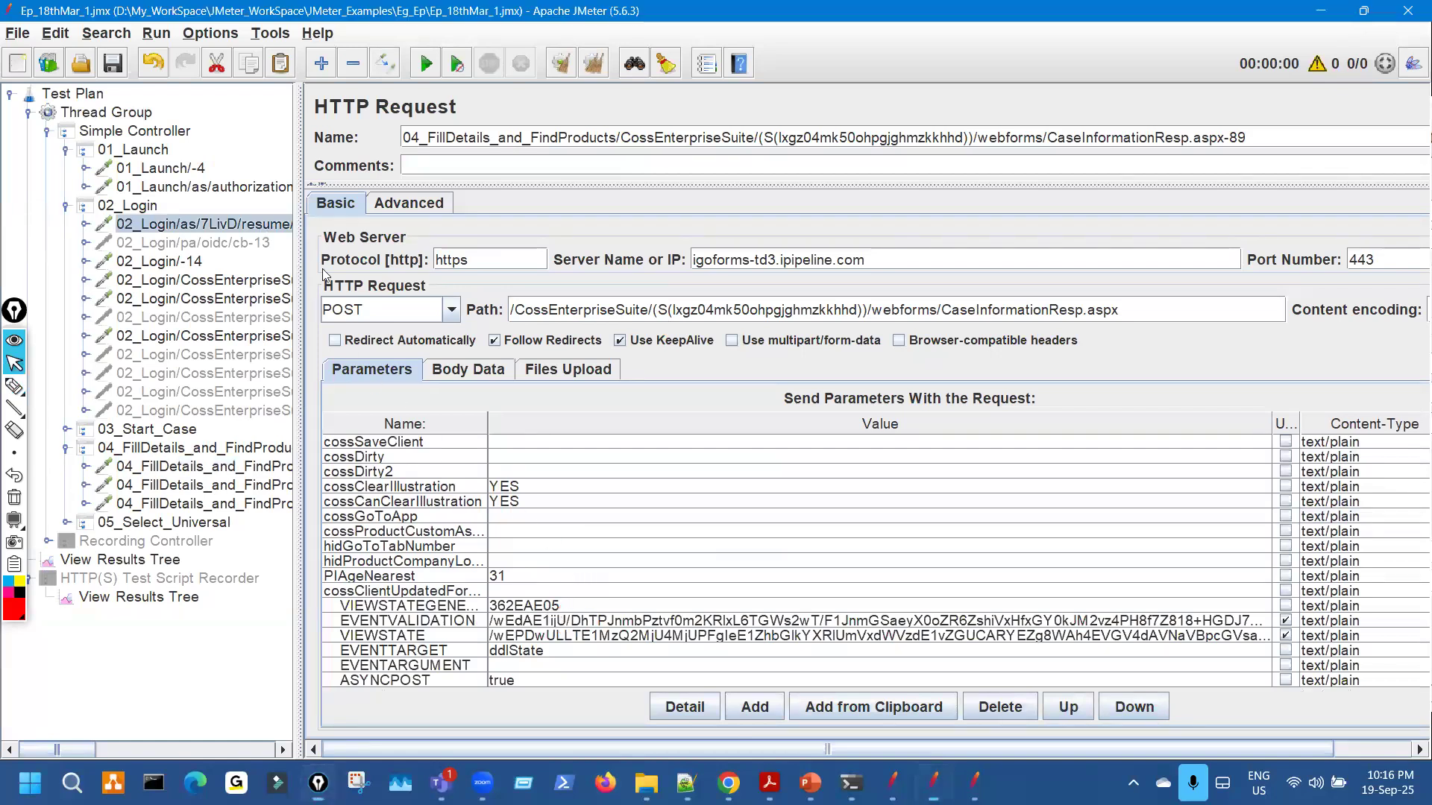
key(ctrl+shift+1)
mouse_move(529, 313)
mouse_down()
mouse_move(542, 296)
mouse_move(564, 299)
mouse_up()
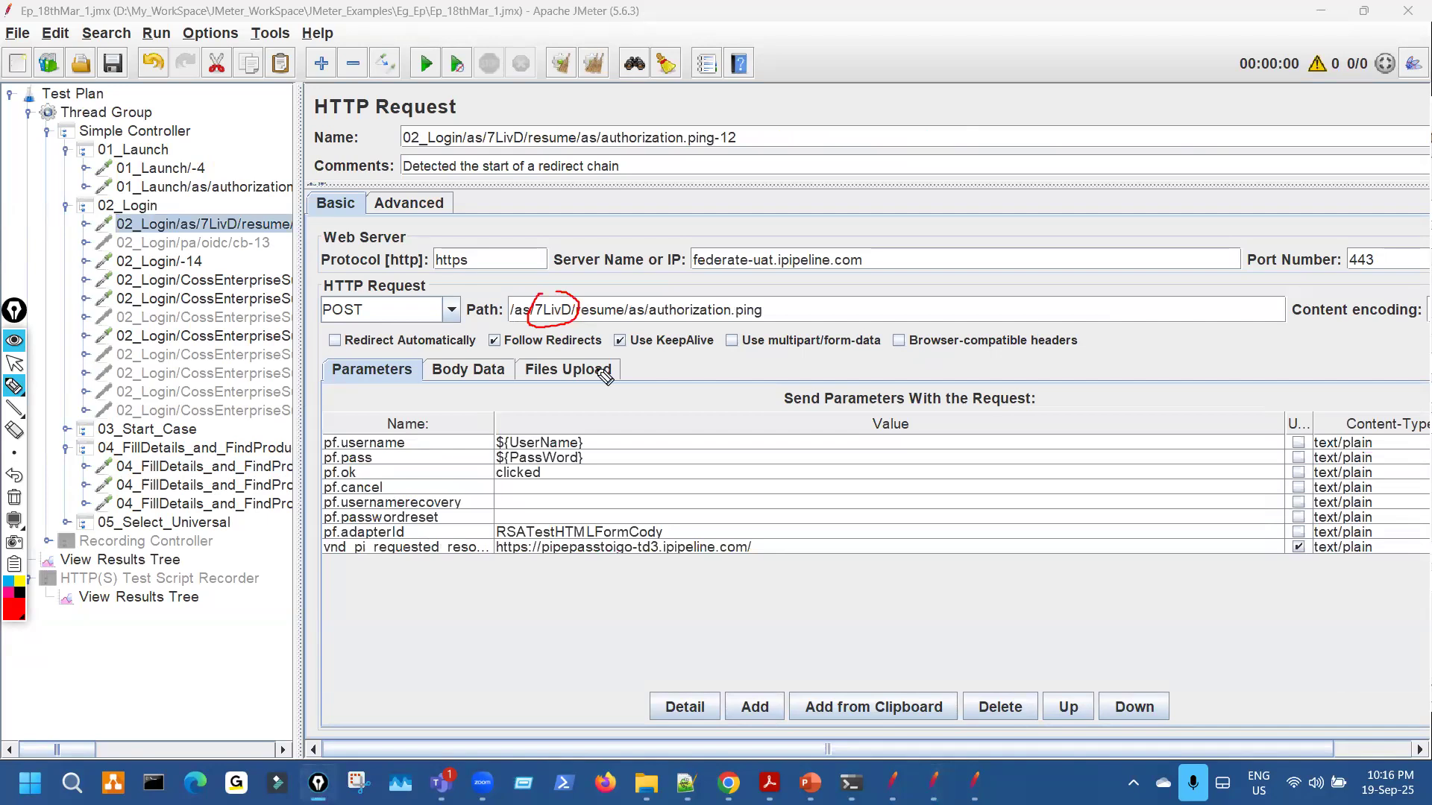
key(ctrl+shift+7)
Open the authorization.oauth2-5 request and highlight its state and nonce parameters and the end of its path.
key(ctrl+shift+2)
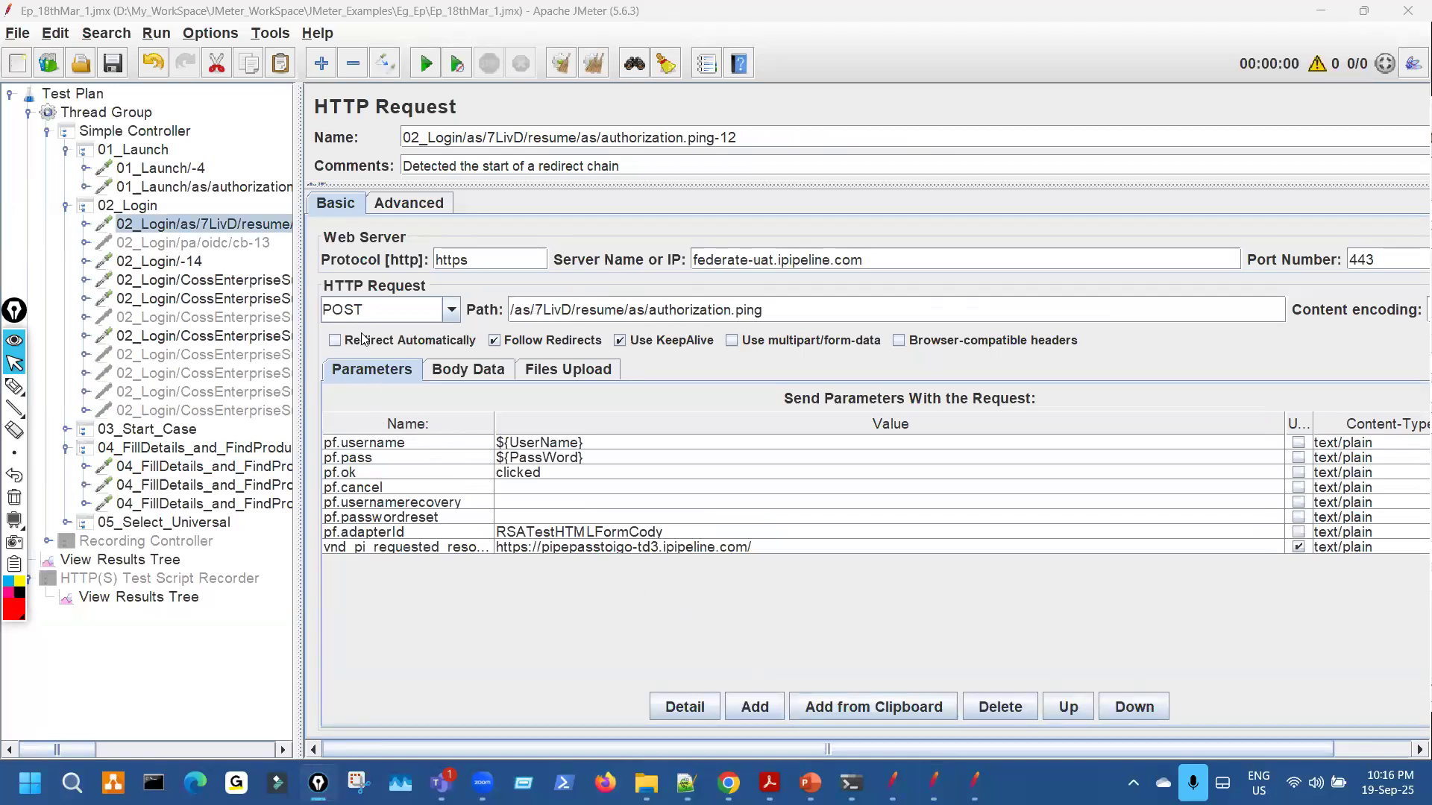
click(261, 187)
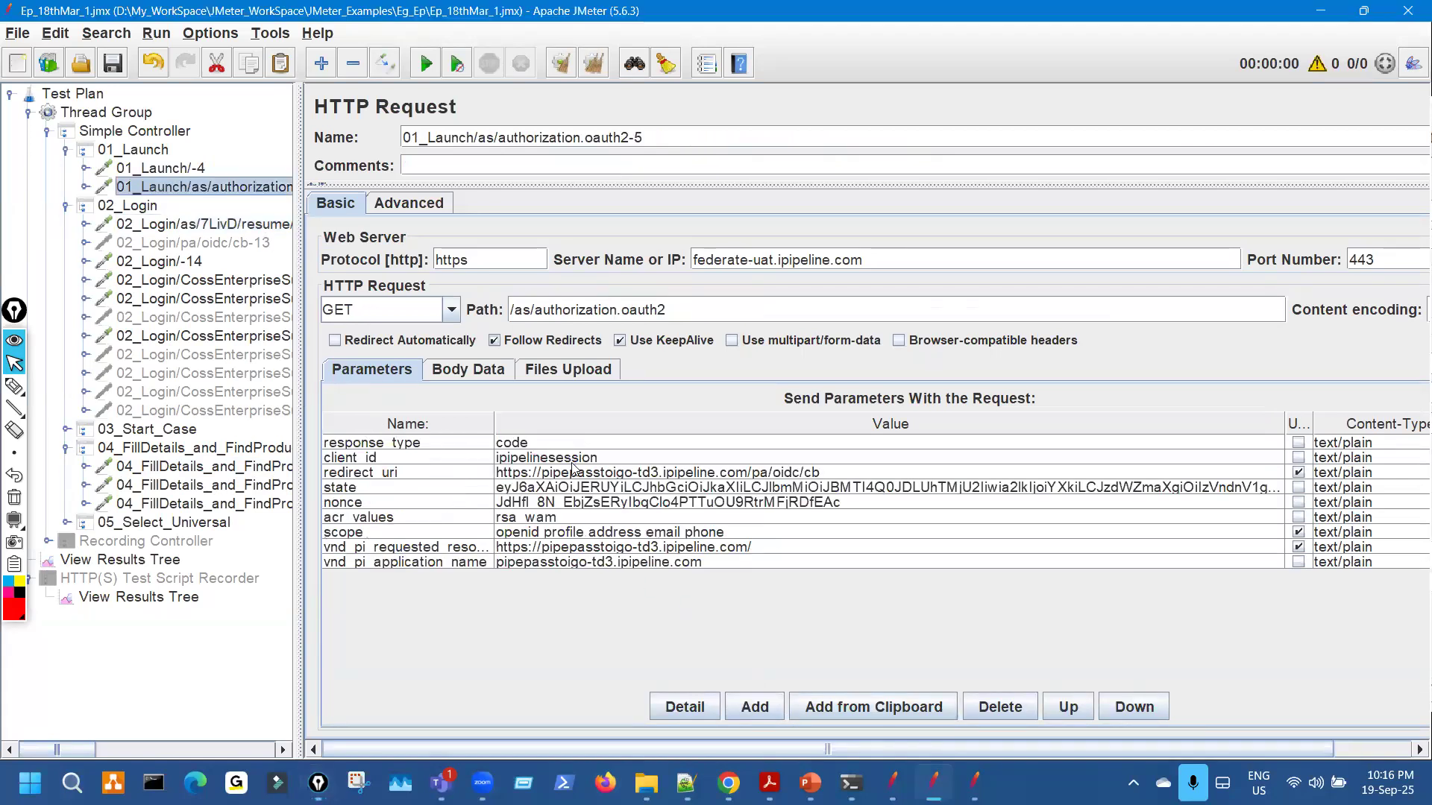
click(573, 489)
click(579, 502)
click(581, 486)
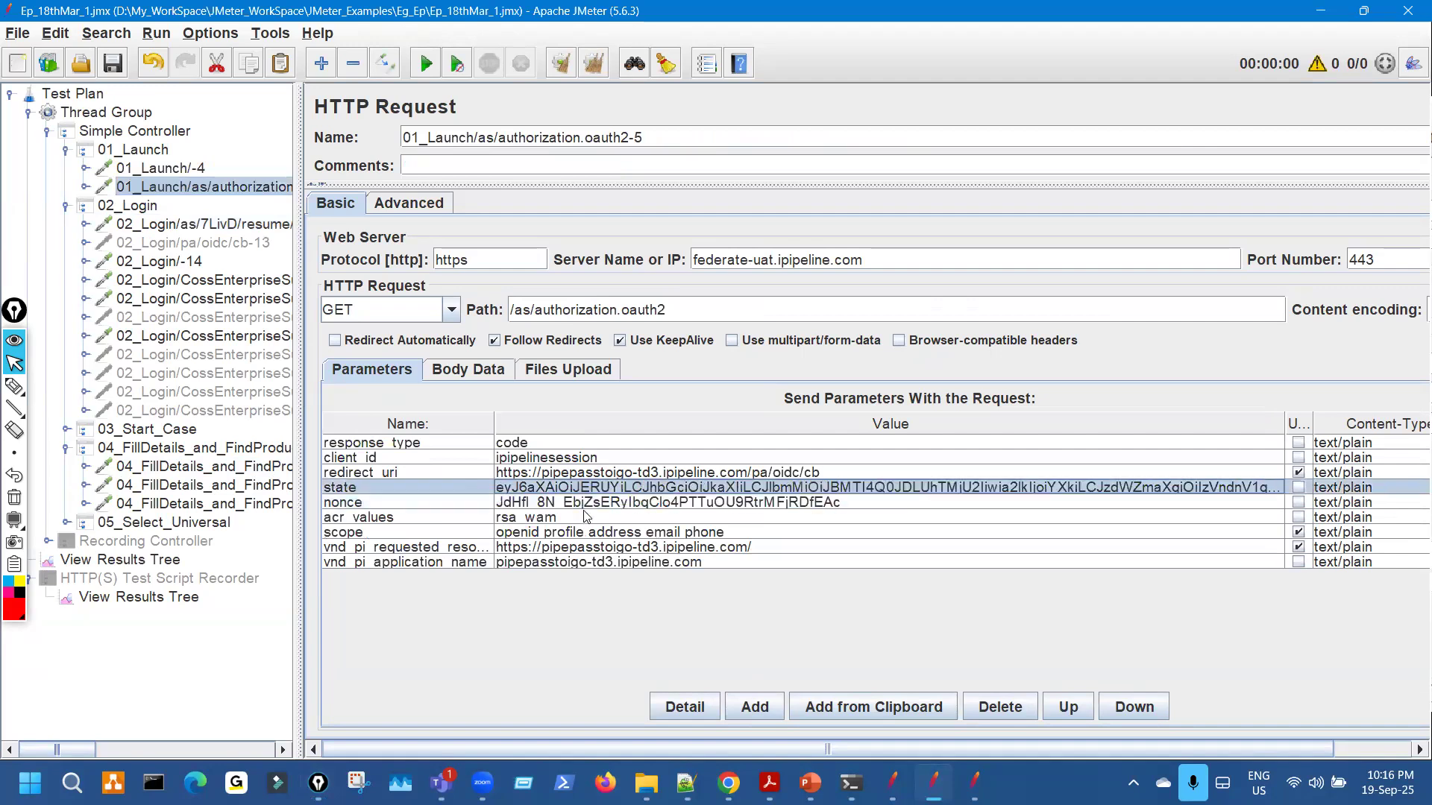
click(583, 512)
key(Up)
key(Up)
drag(666, 309, 584, 309)
click(583, 502)
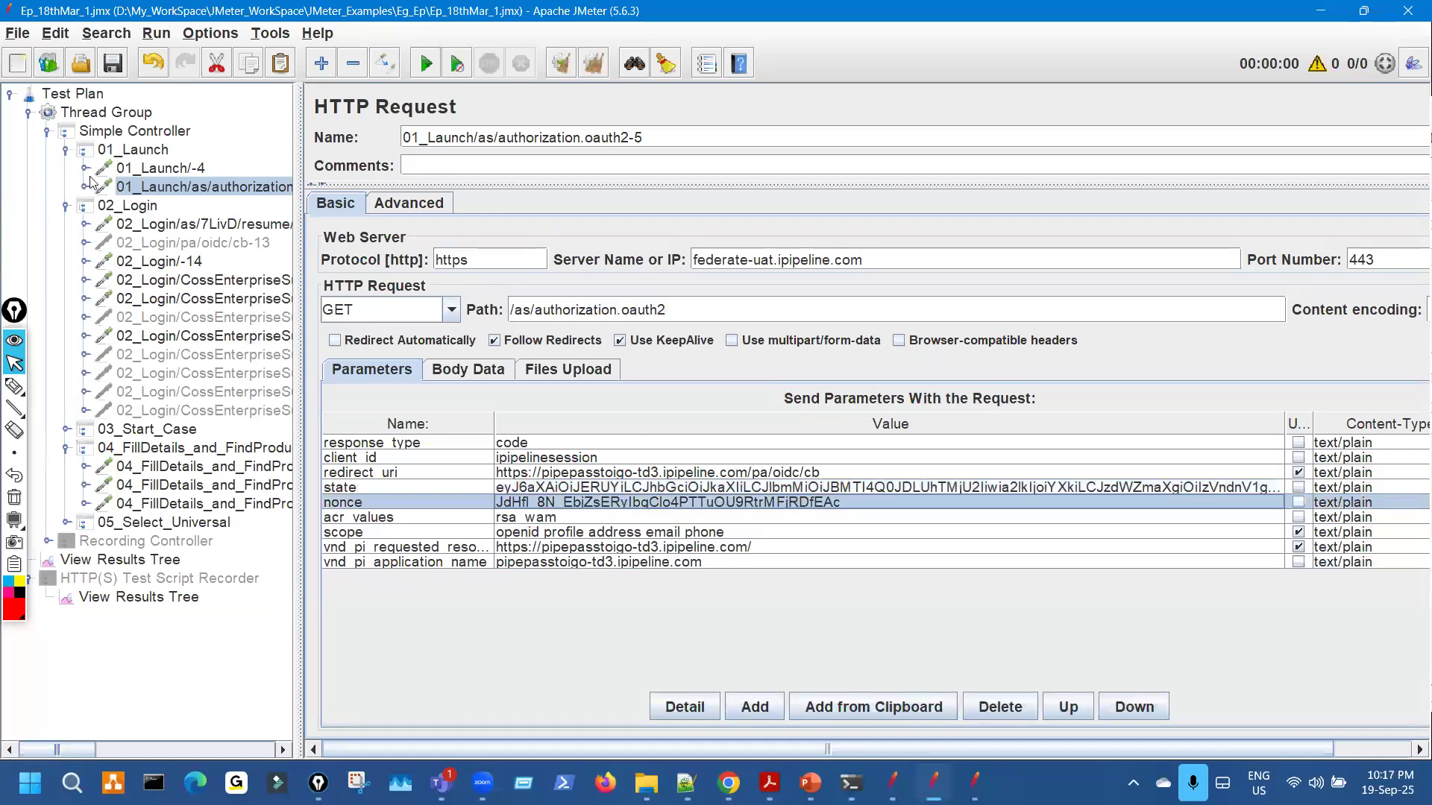
Open the HTTP Header Manager of the authorization.oauth2-5 request and widen its header value column.
click(85, 187)
key(Down)
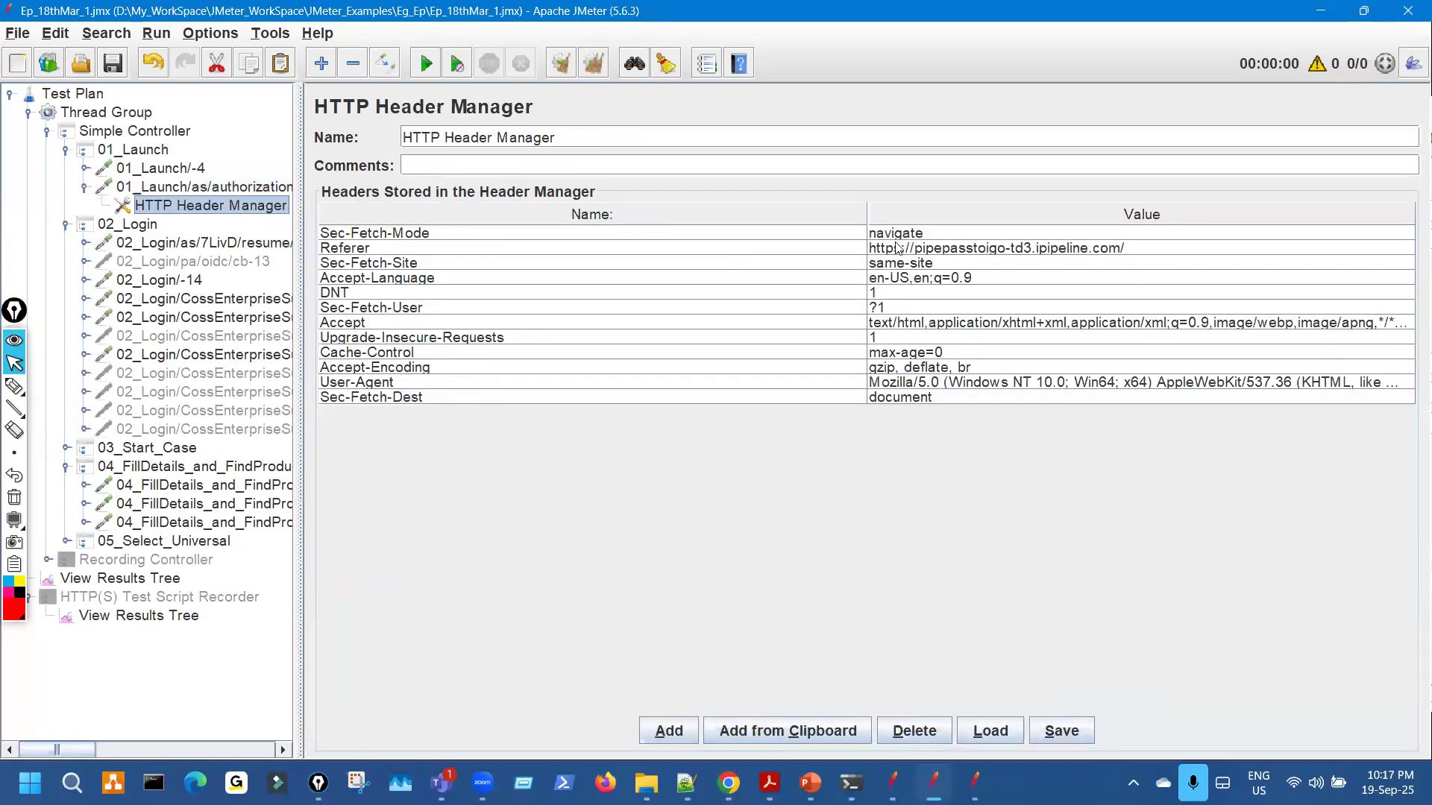
drag(763, 207, 659, 211)
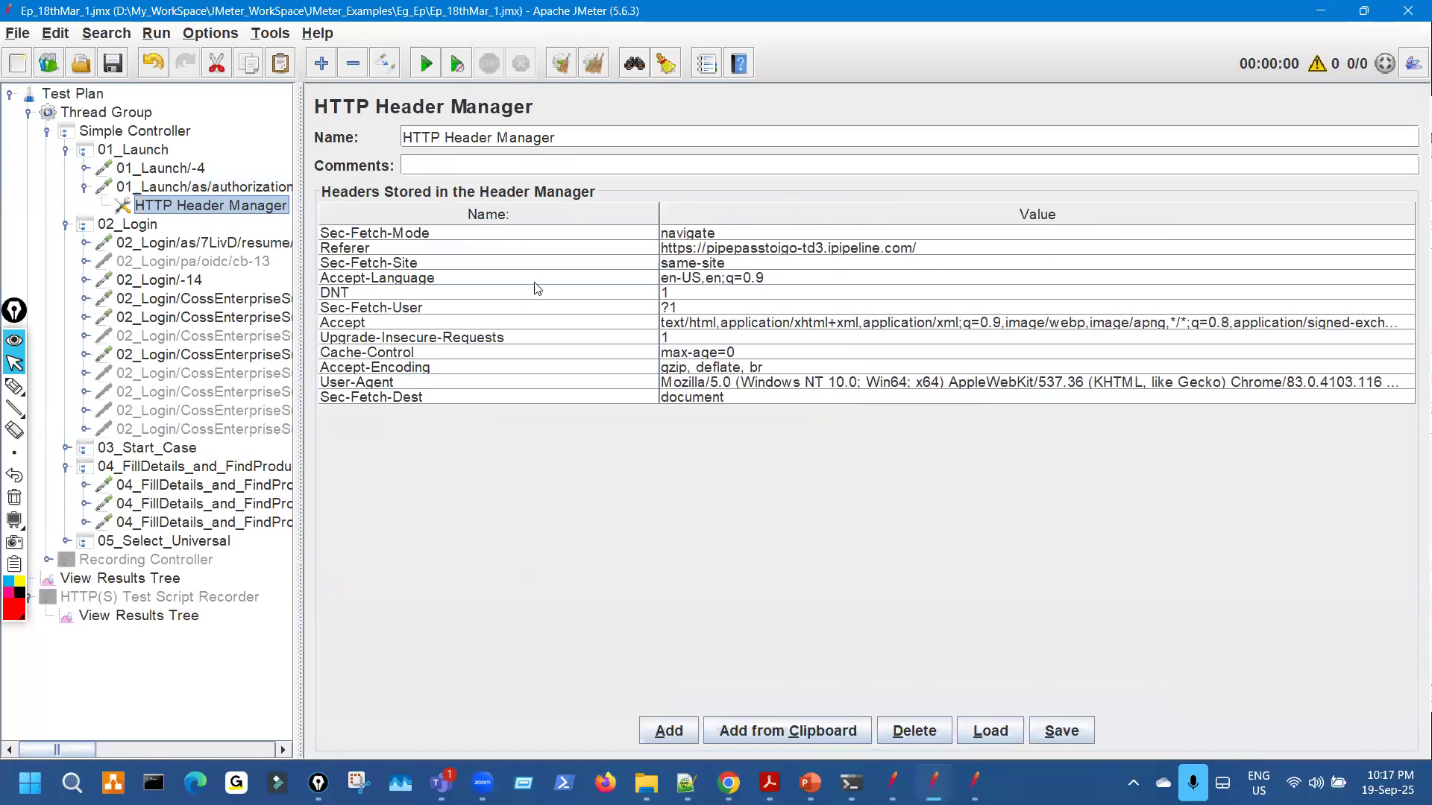
Switch to the PS01PB-ProductBooking script, open the HTTP Header Manager of the PS07_Select_ItemID request, and widen its value column.
click(85, 187)
click(892, 783)
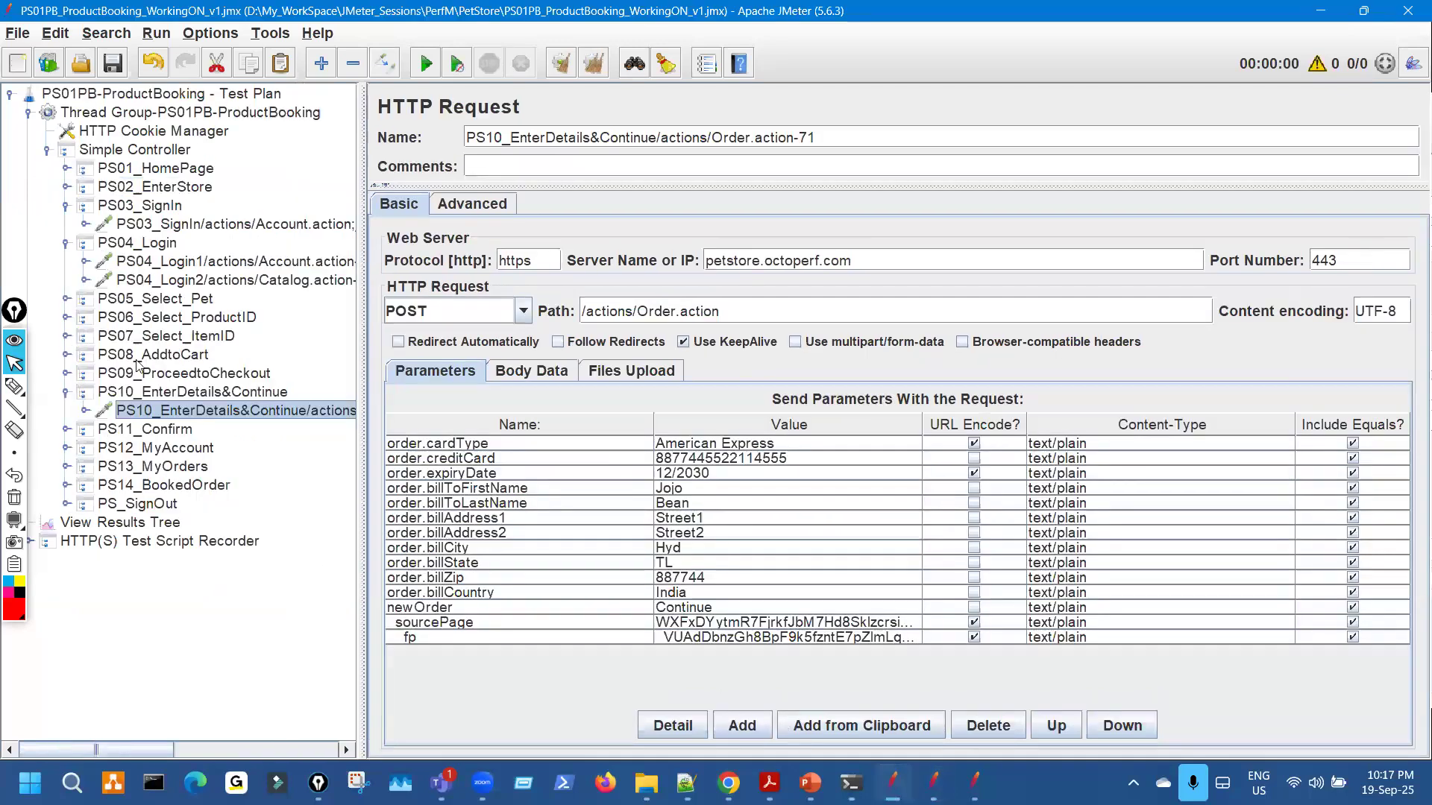
click(67, 336)
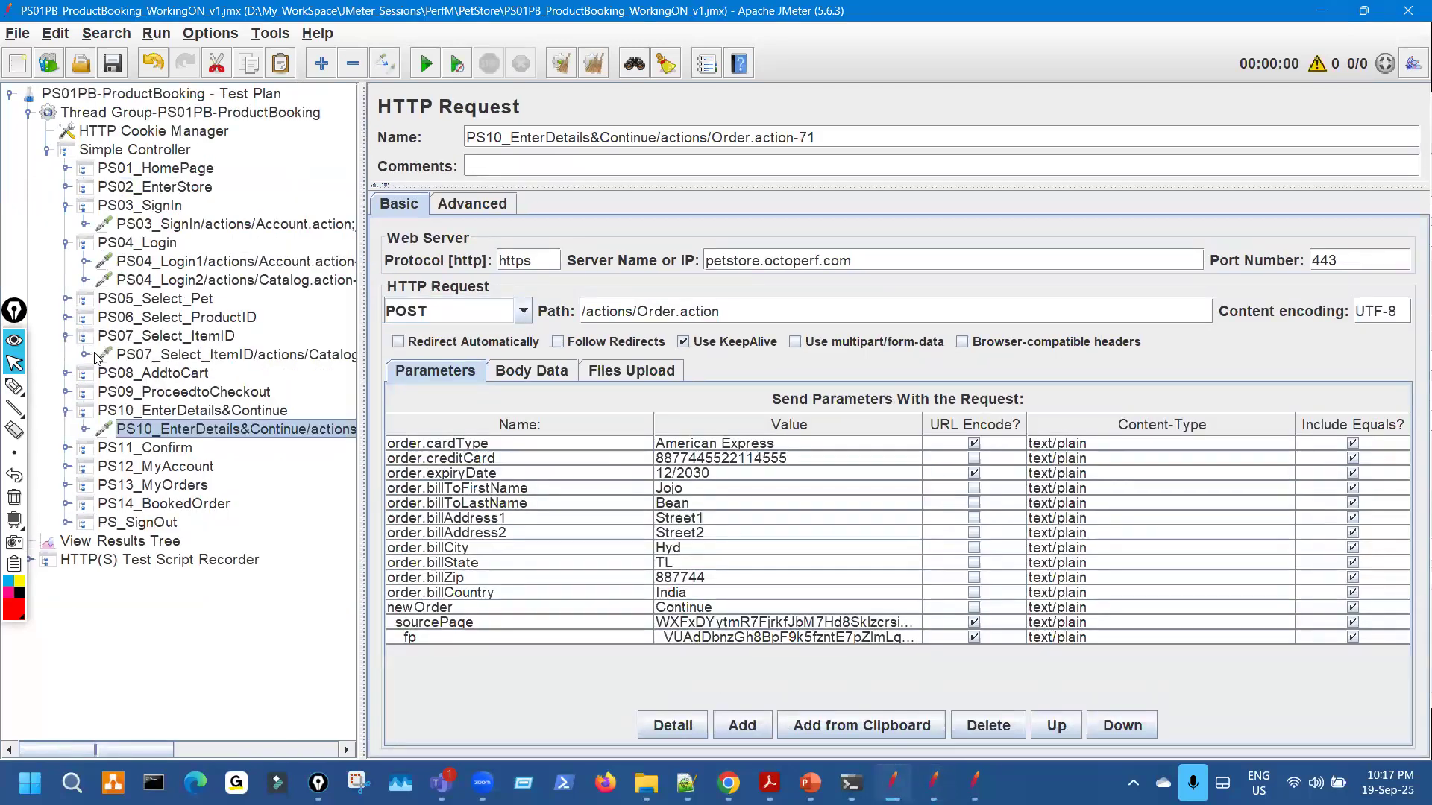
click(85, 354)
click(198, 372)
drag(800, 214, 613, 216)
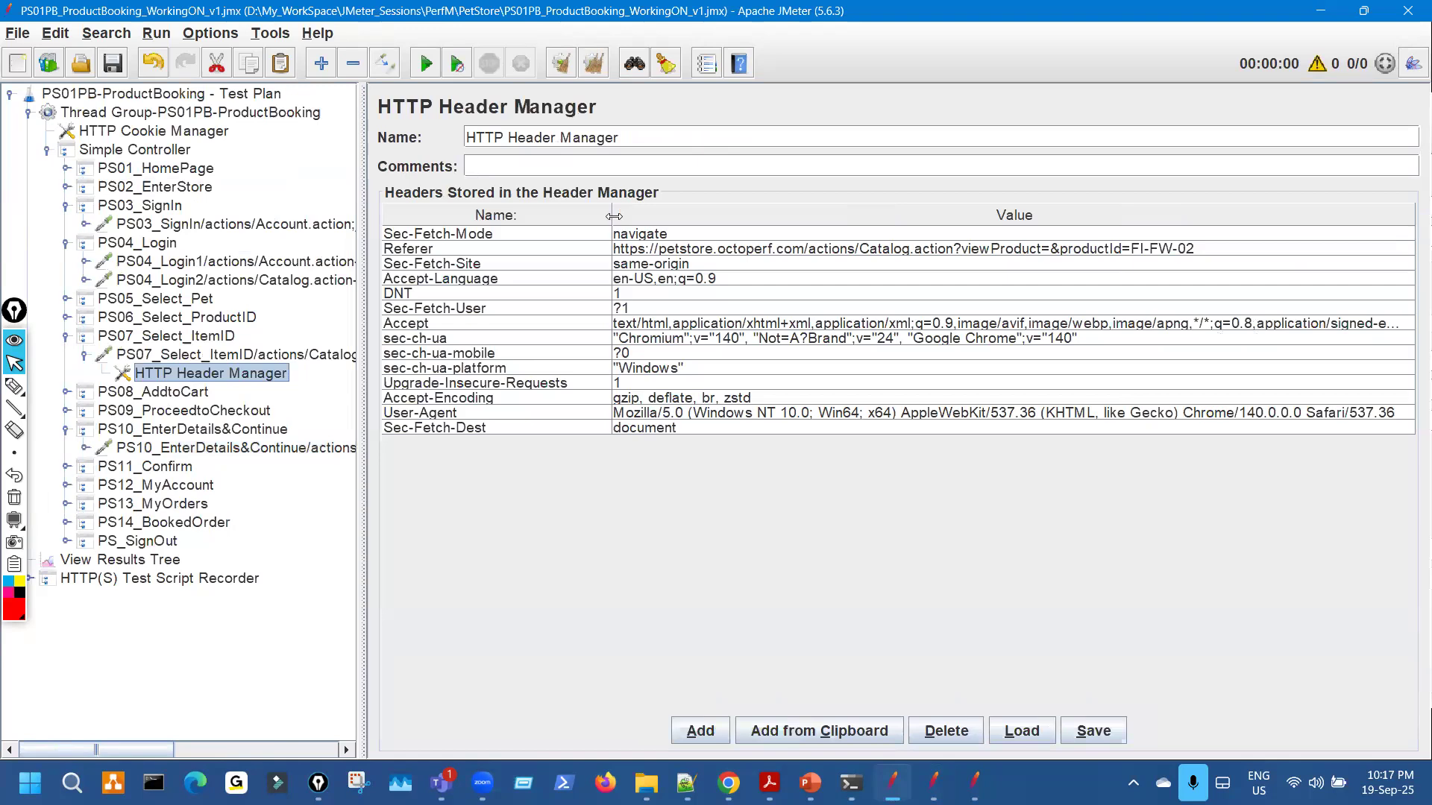
Switch to the 02_Eg_DynamicValues_at_DifferentPlaces_Bridge script and open the HTTP Header Manager of the SignIN-2 request.
click(974, 784)
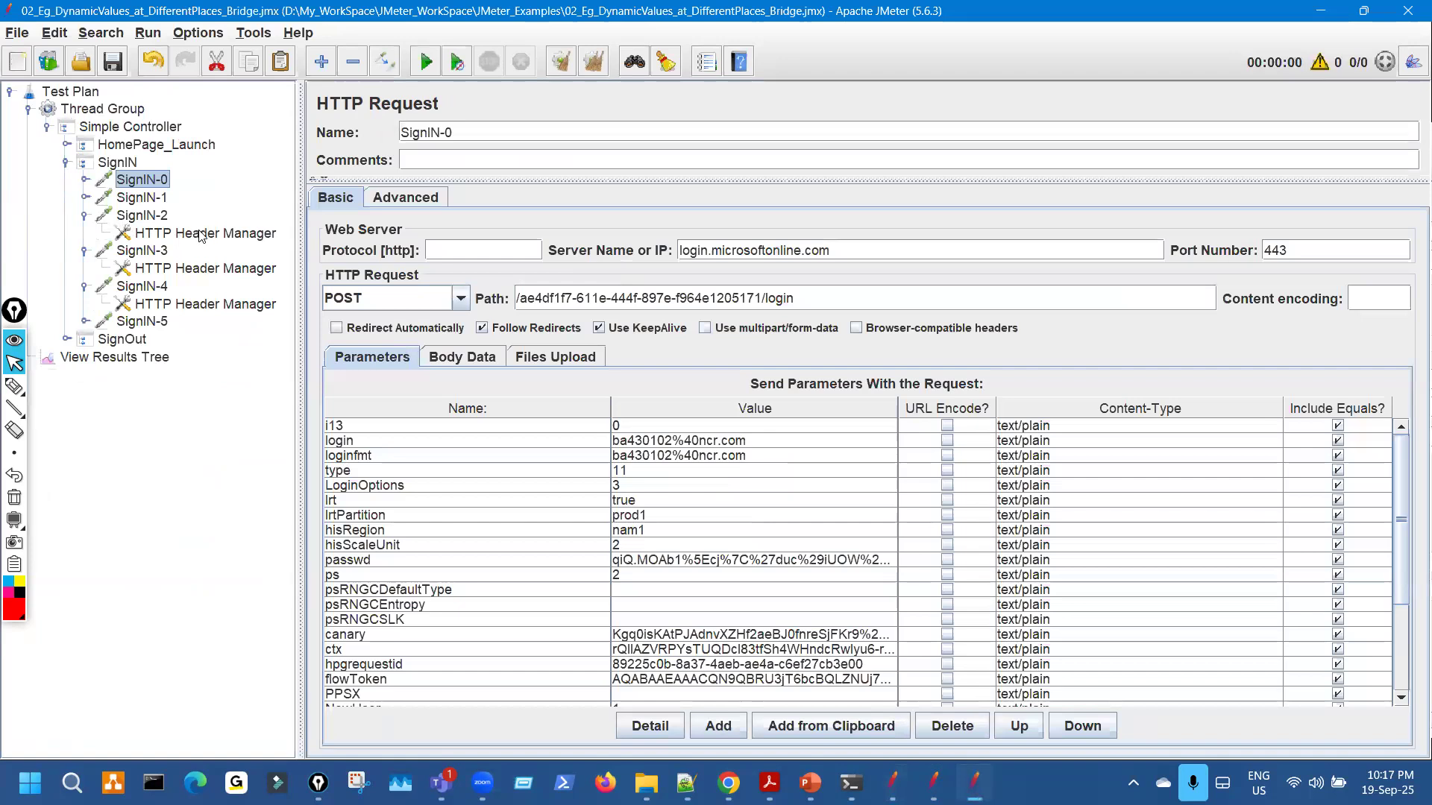
click(202, 234)
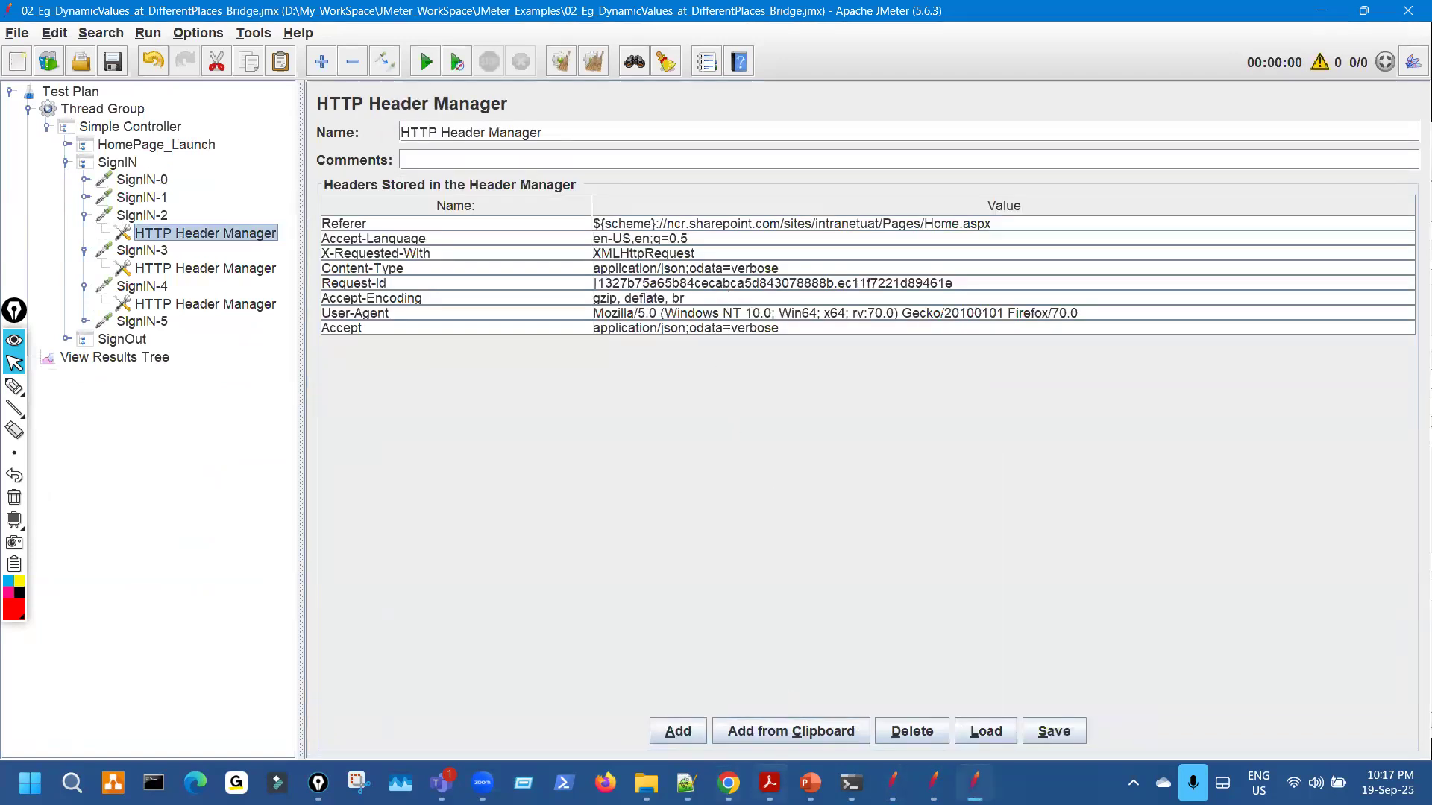
Switch to the PowerPoint slides, go back to the Dynamic Values slide, and mark the Bearer Access Token example.
click(810, 783)
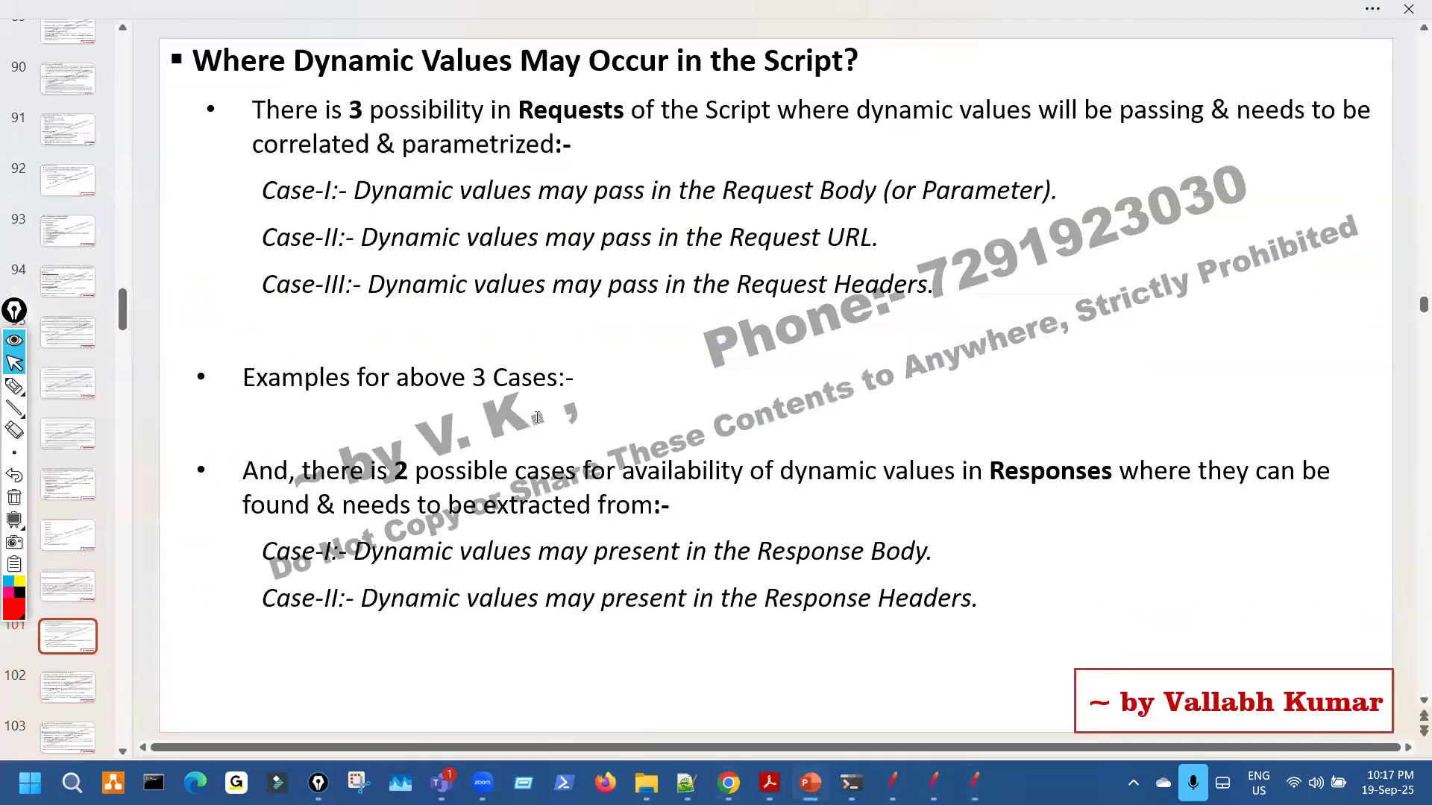
scroll(358, 386, up, 3)
click(21, 385)
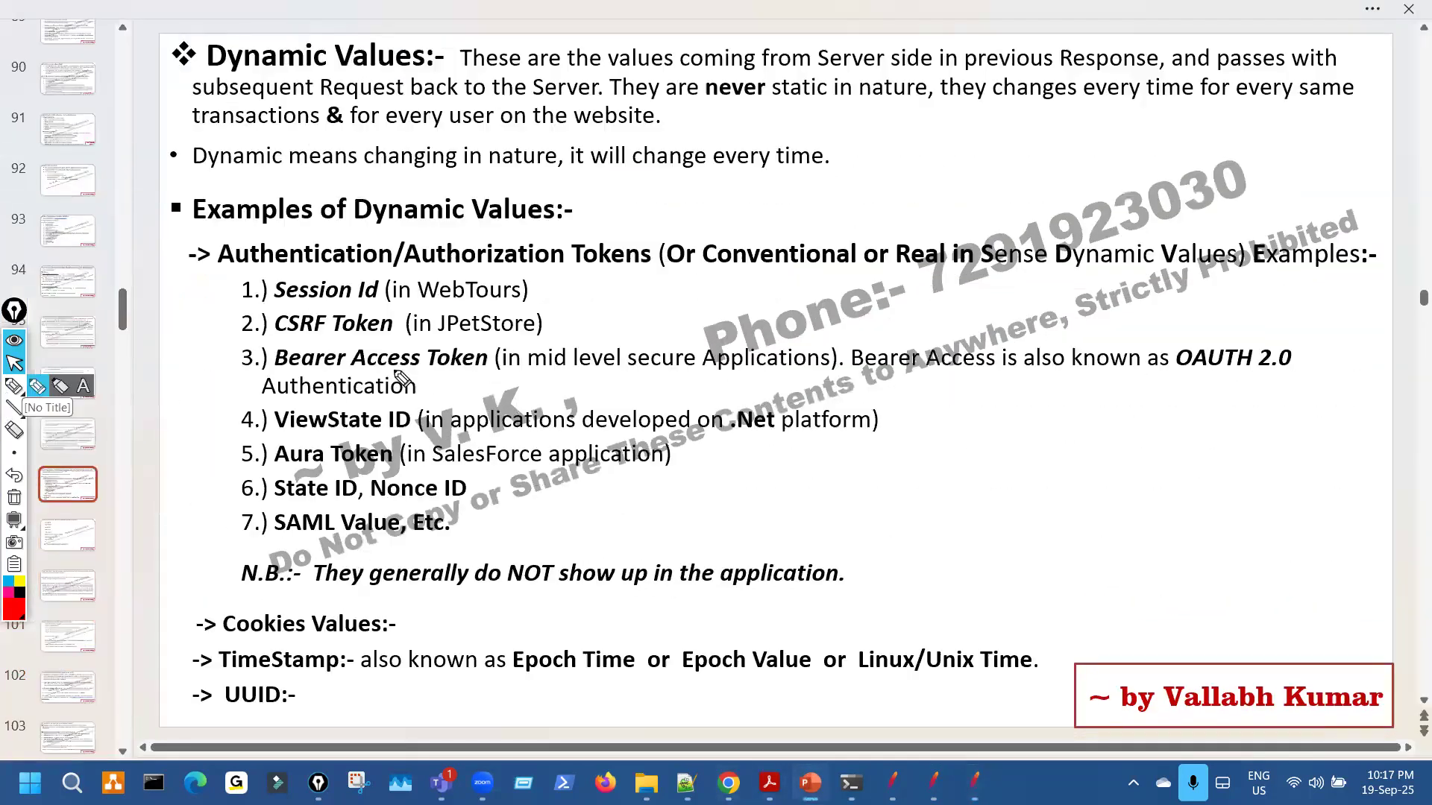
drag(370, 345, 370, 364)
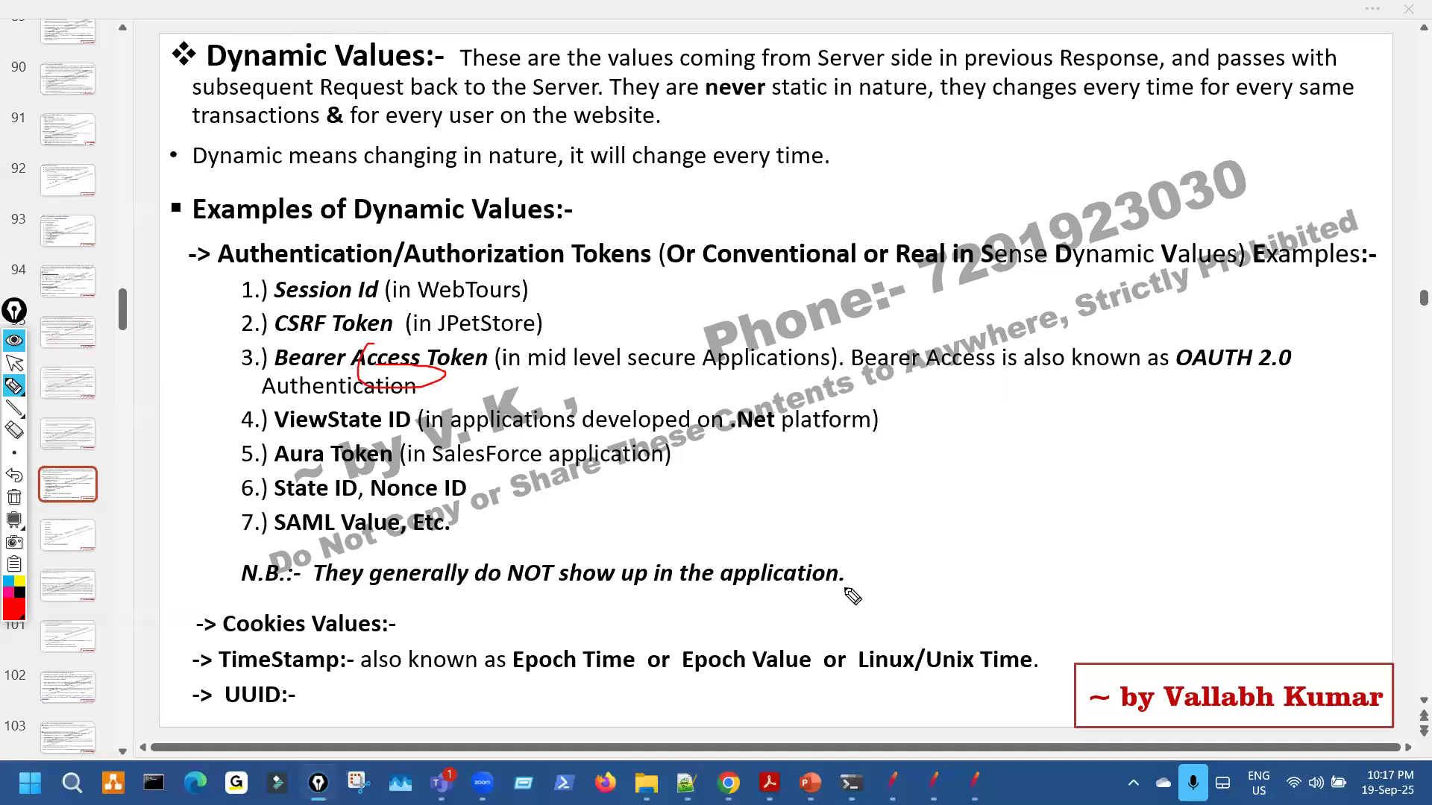
Return to the Ep_18thMar_1 script, open the authorization.ping-12 request, mark the 7LivD segment of its path, and clear the mark.
click(932, 782)
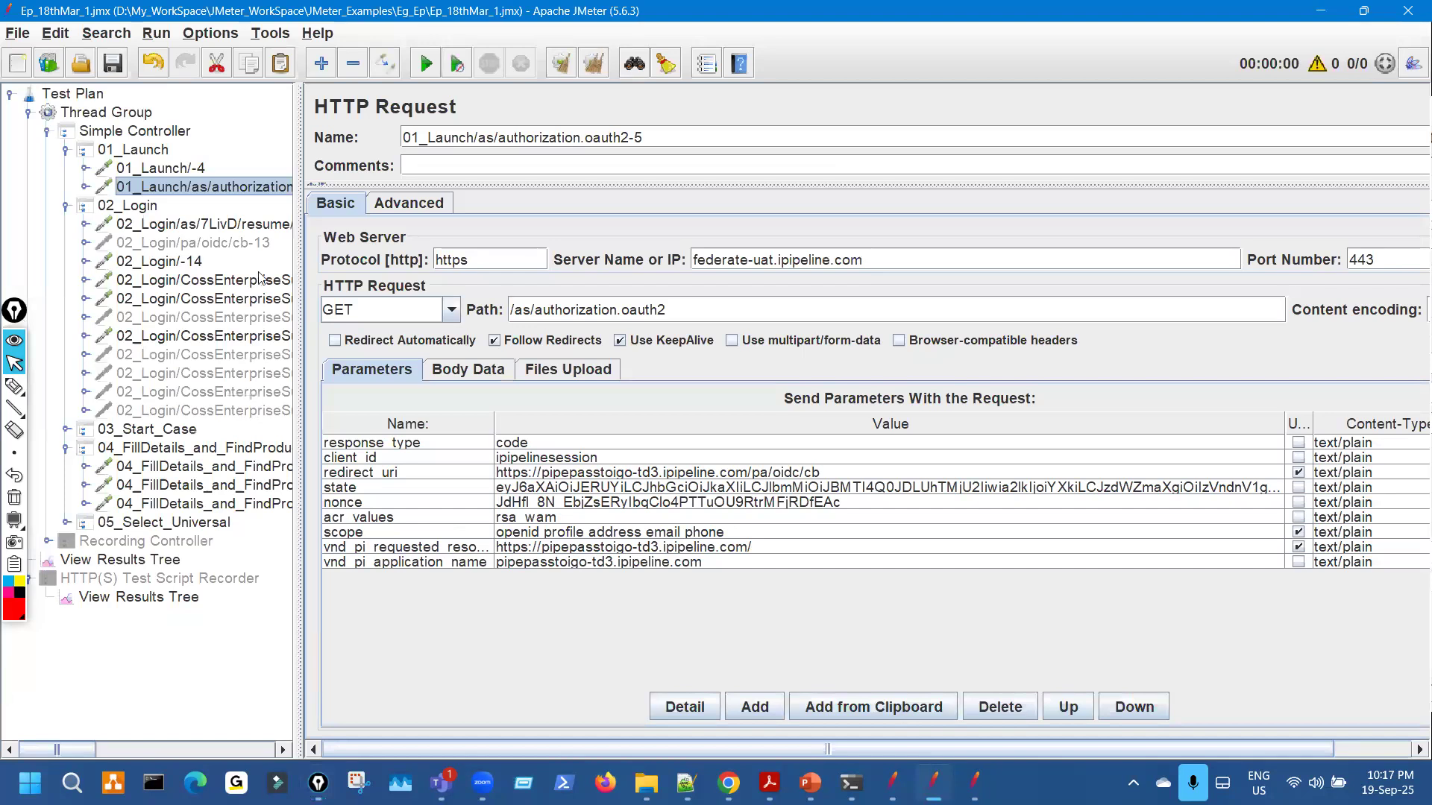
click(242, 241)
click(279, 228)
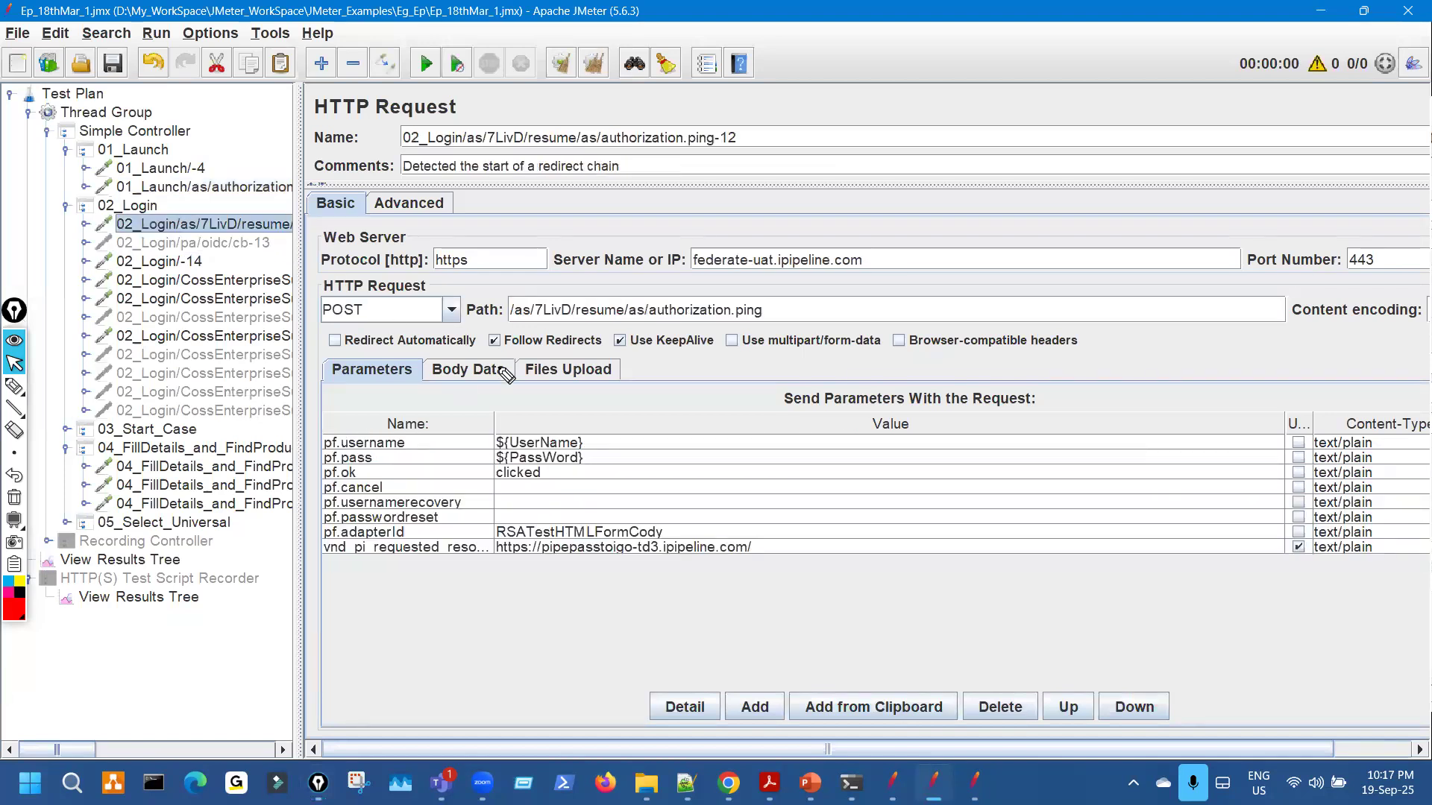
drag(545, 297, 553, 323)
key(Escape)
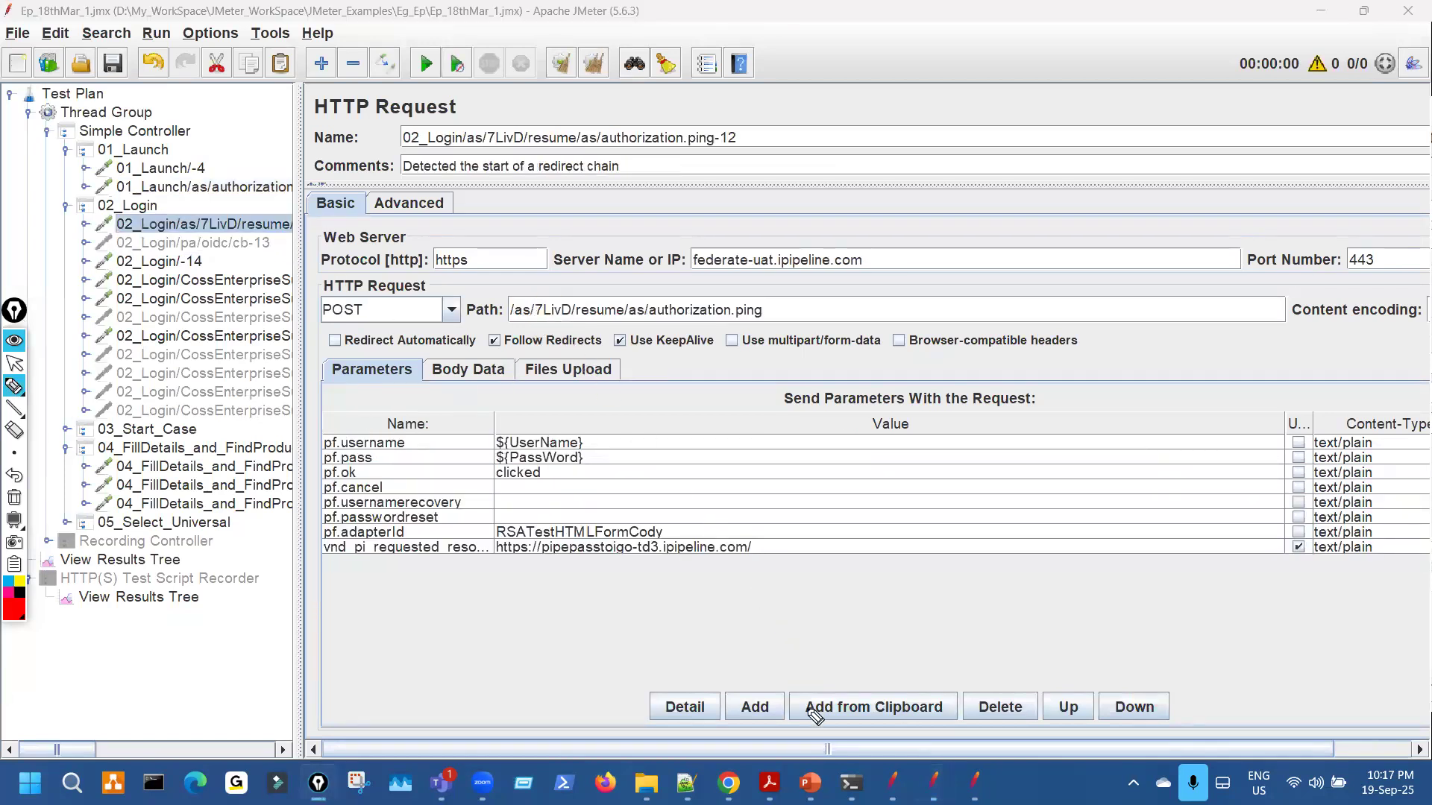
Review the slides from the dynamic value examples past Where Dynamic Values May Occur in the Script, and return to the Ep_18thMar_1 script.
click(810, 783)
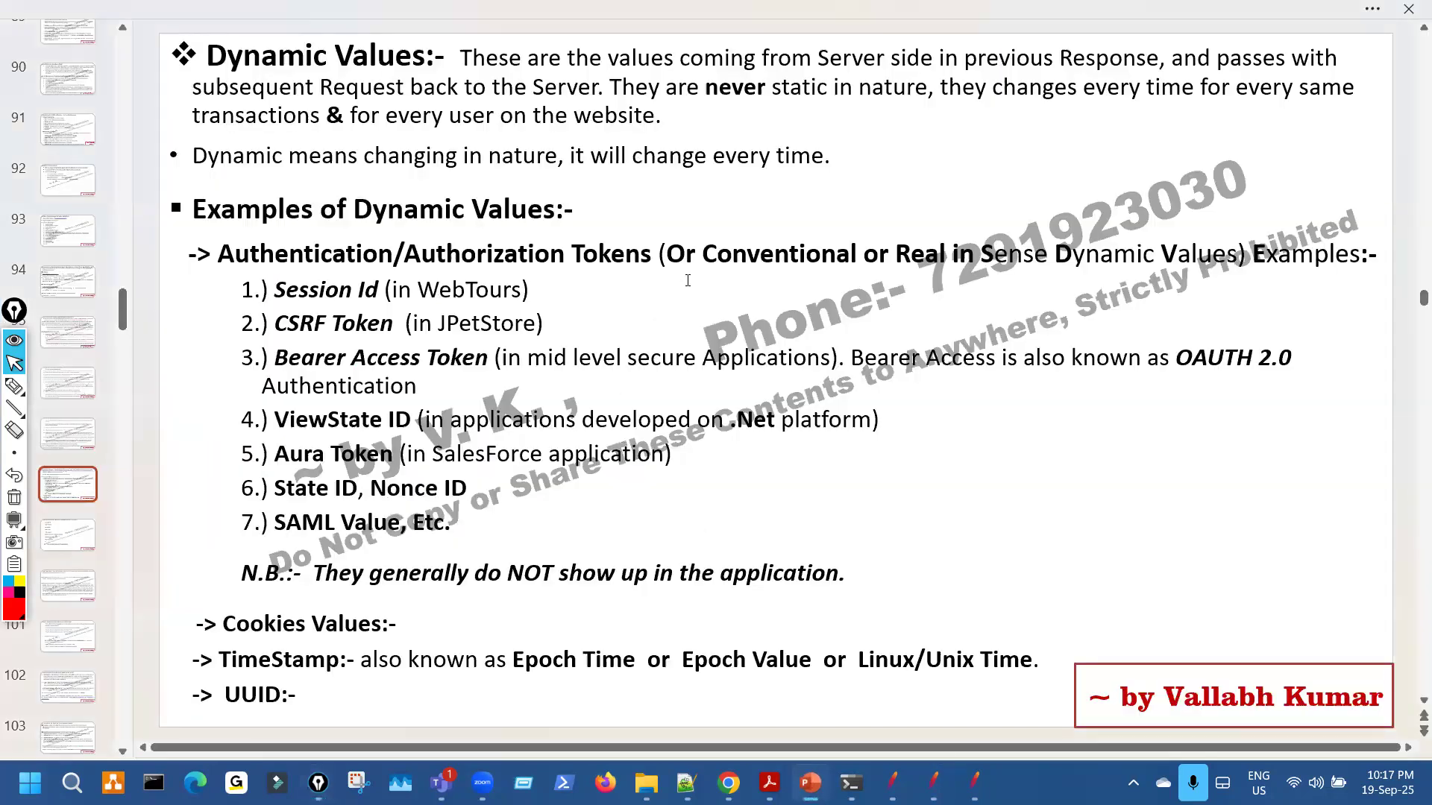
scroll(686, 288, down, 1)
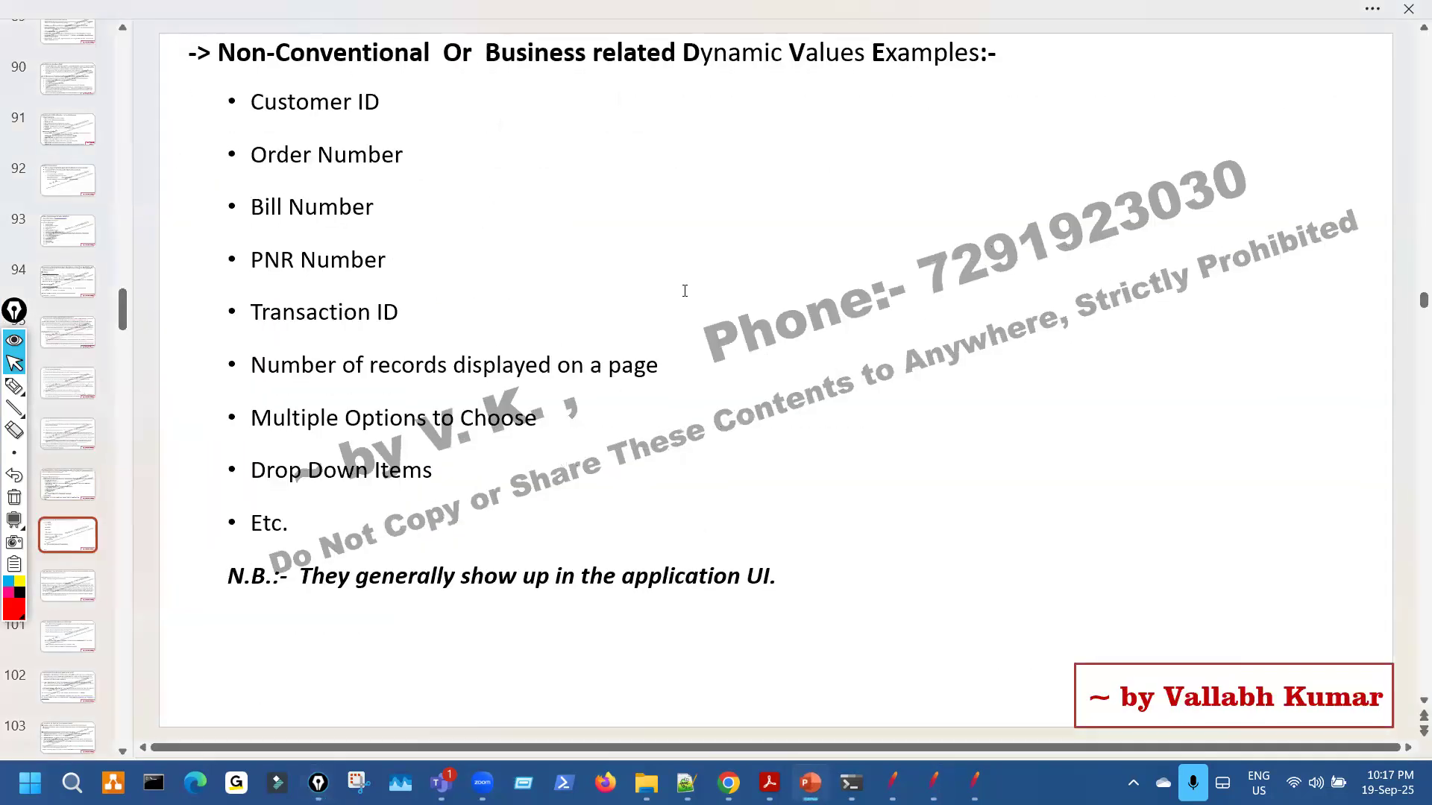
scroll(686, 295, down, 2)
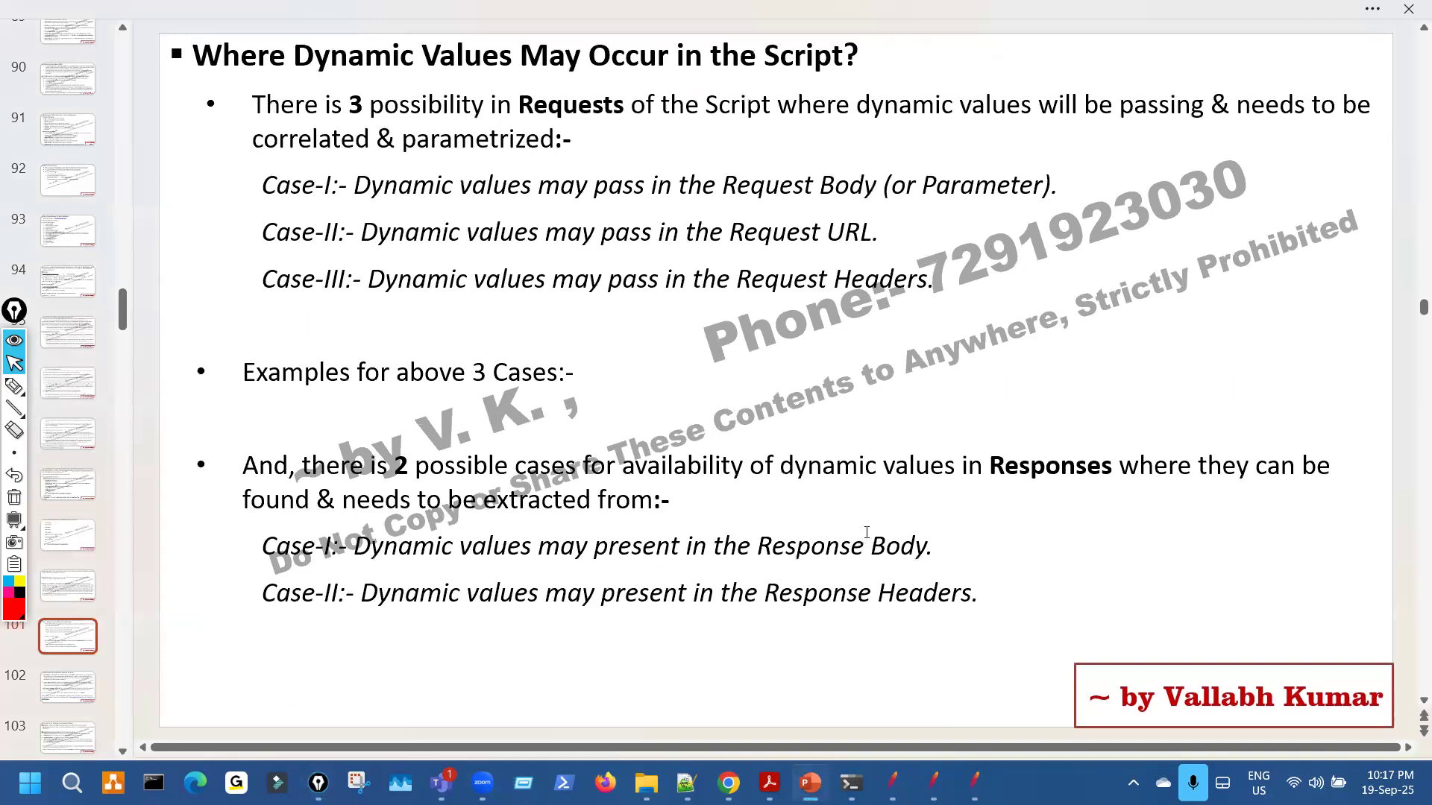
scroll(866, 533, down, 1)
click(932, 783)
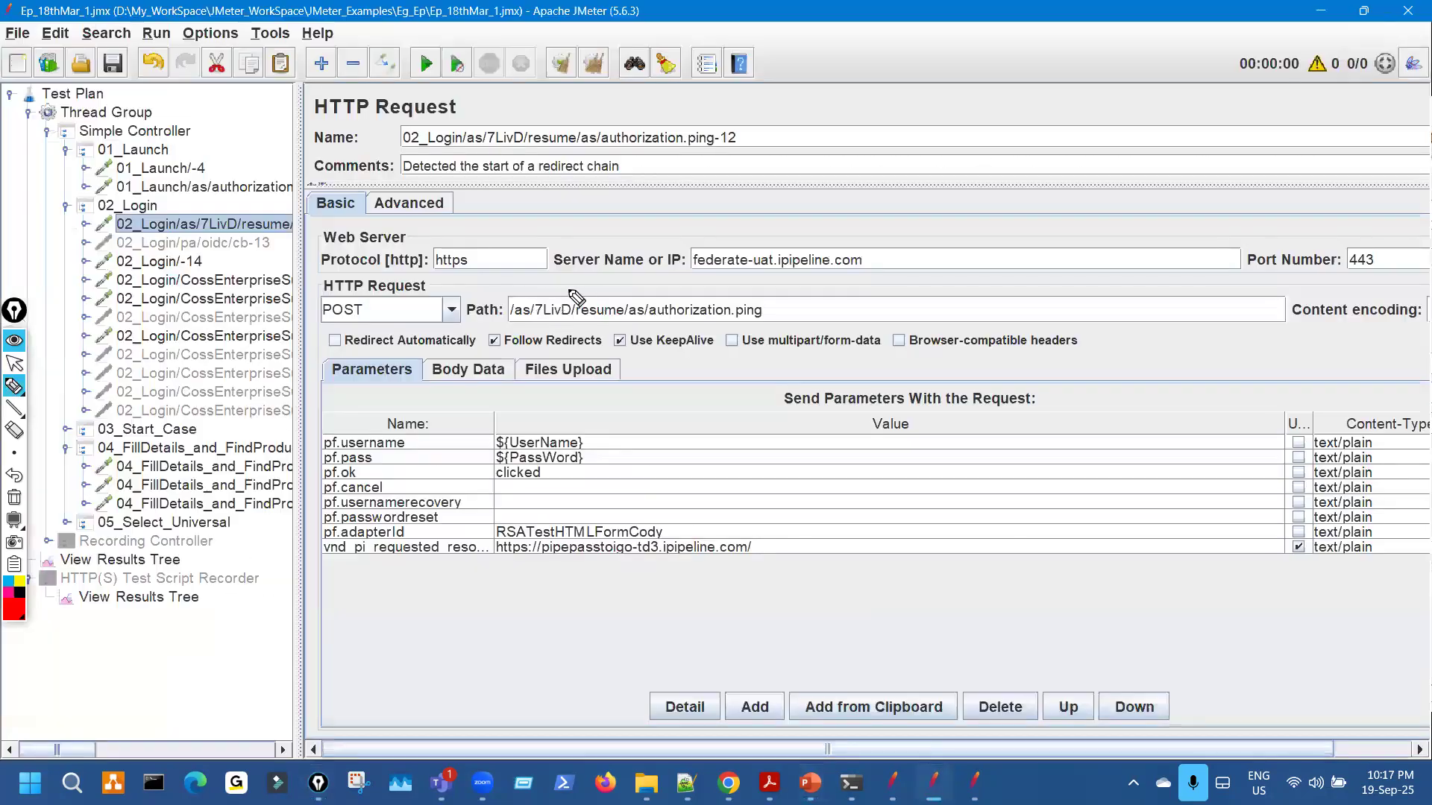
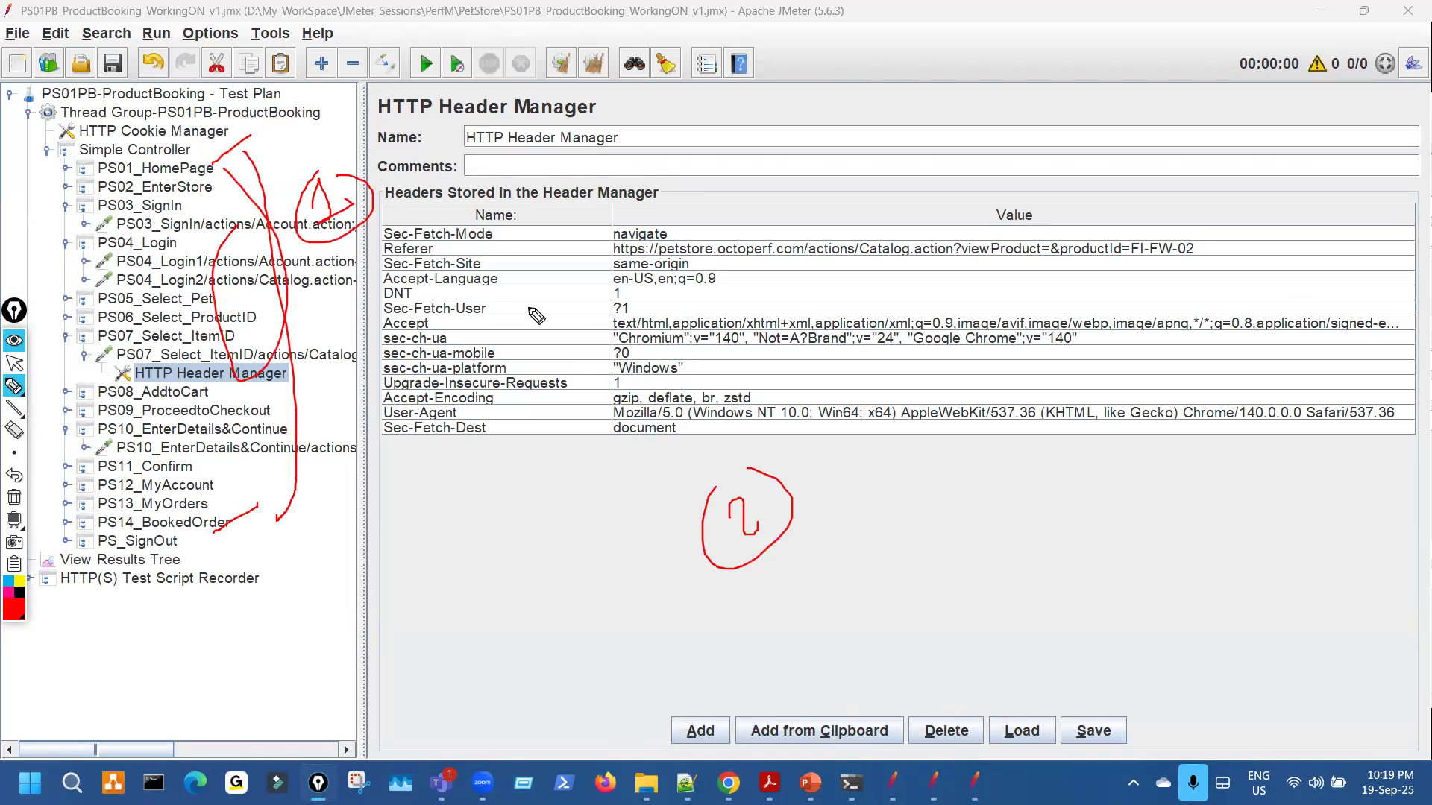
Clear the pen marks over the script, and briefly underline "user inputs" on the How to Identify These Dynamic Values slide in PowerPoint.
key(ctrl+shift+7)
key(ctrl+shift+2)
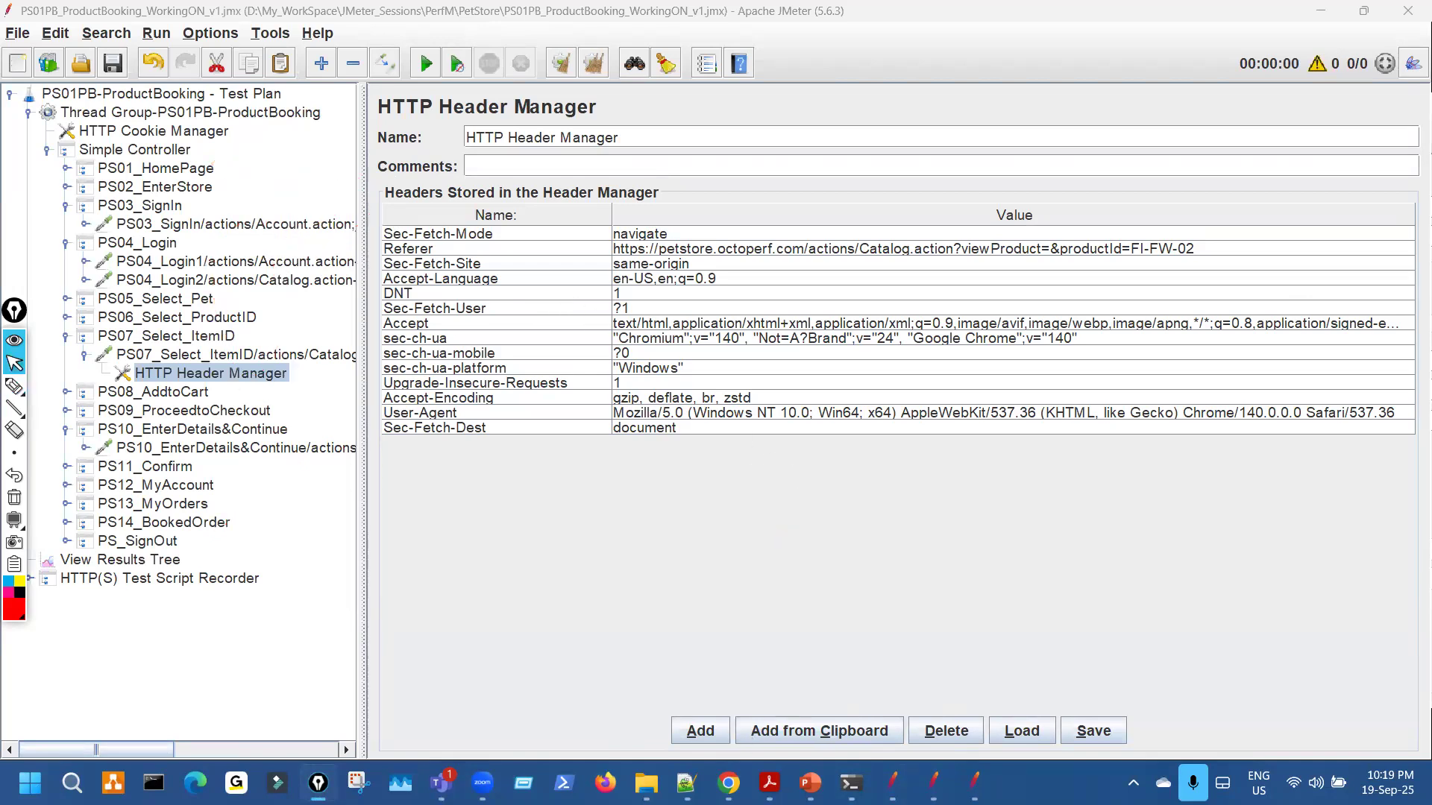
mouse_move(728, 783)
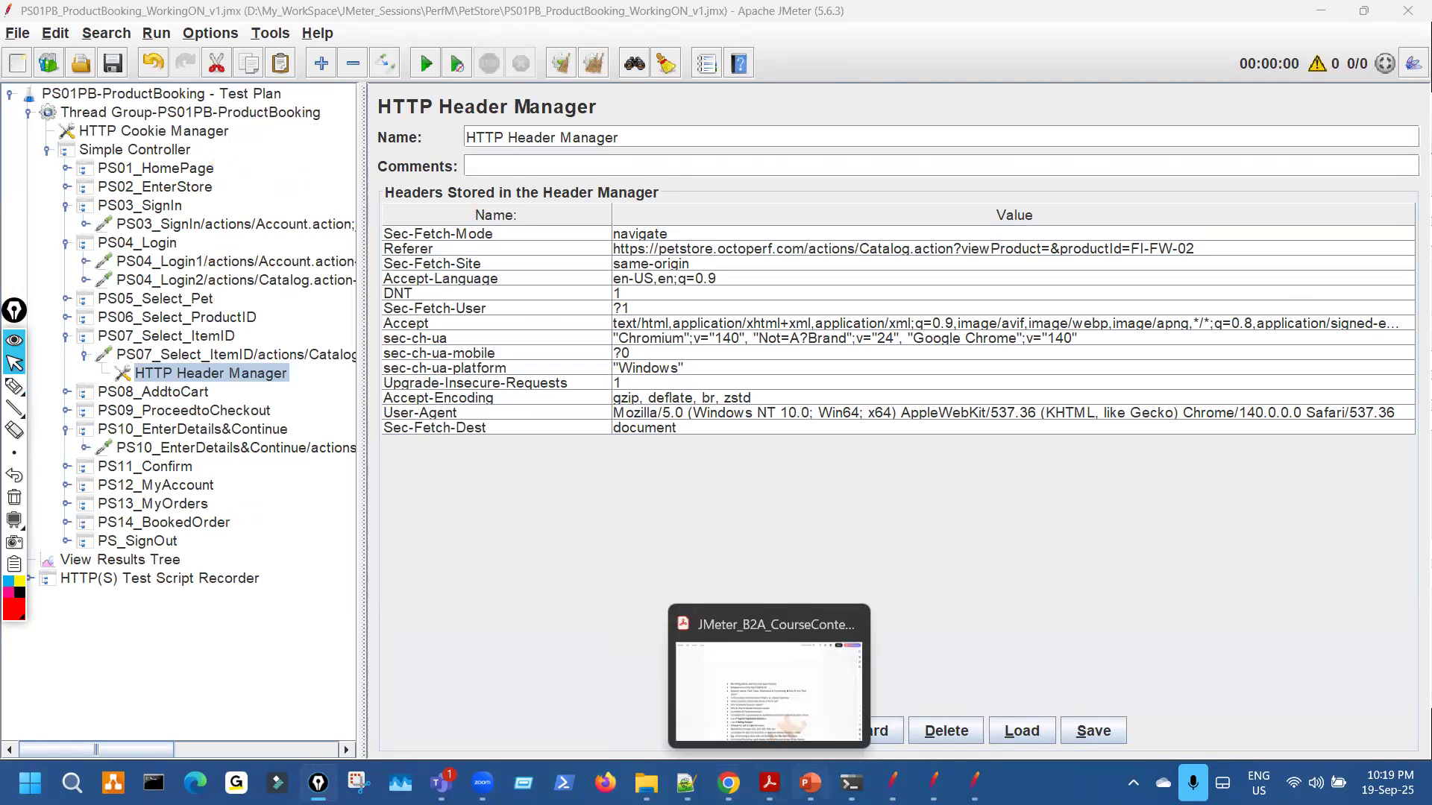
click(810, 783)
key(ctrl+shift+3)
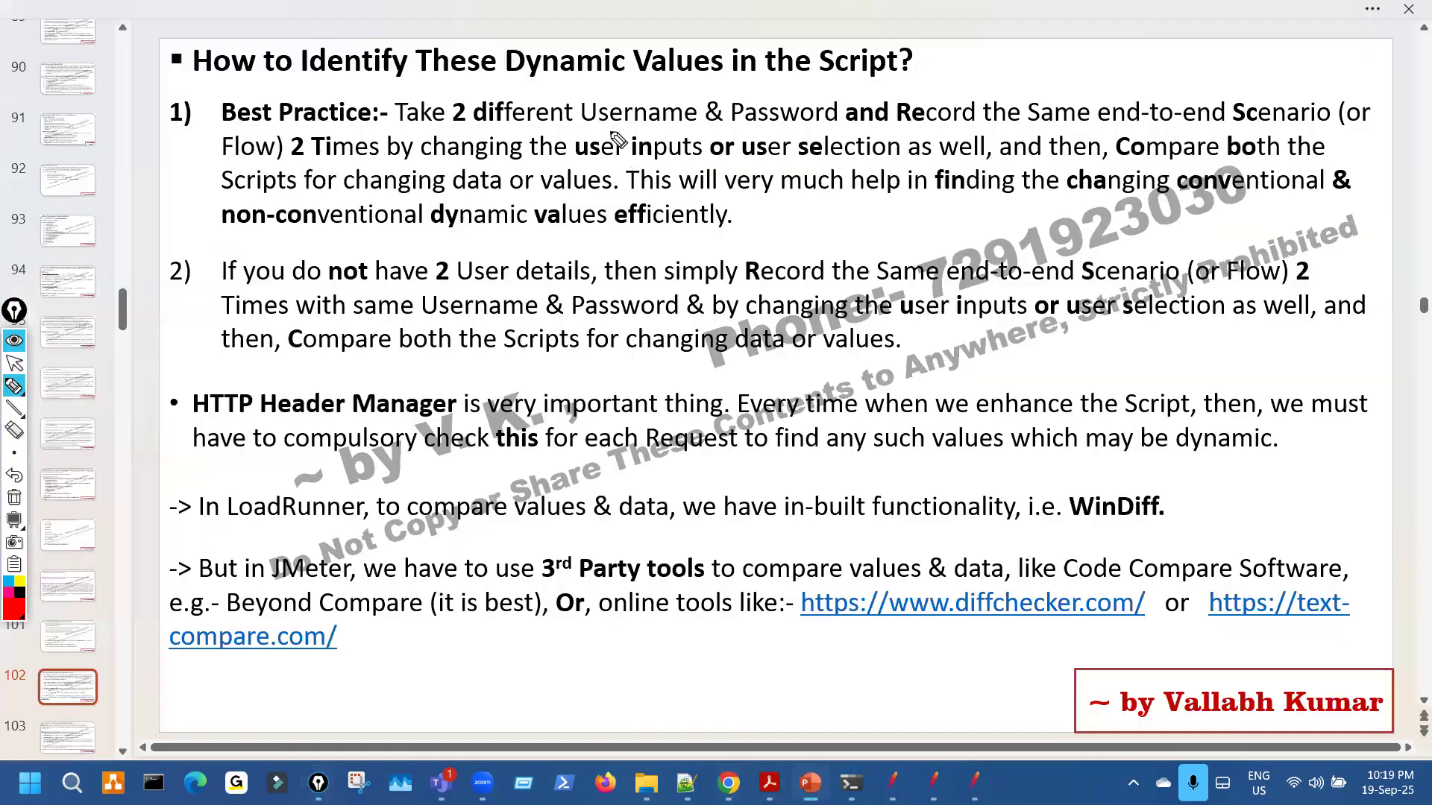
mouse_move(597, 149)
mouse_down()
mouse_move(643, 125)
mouse_move(574, 122)
mouse_move(694, 156)
mouse_up()
key(ctrl+shift+7)
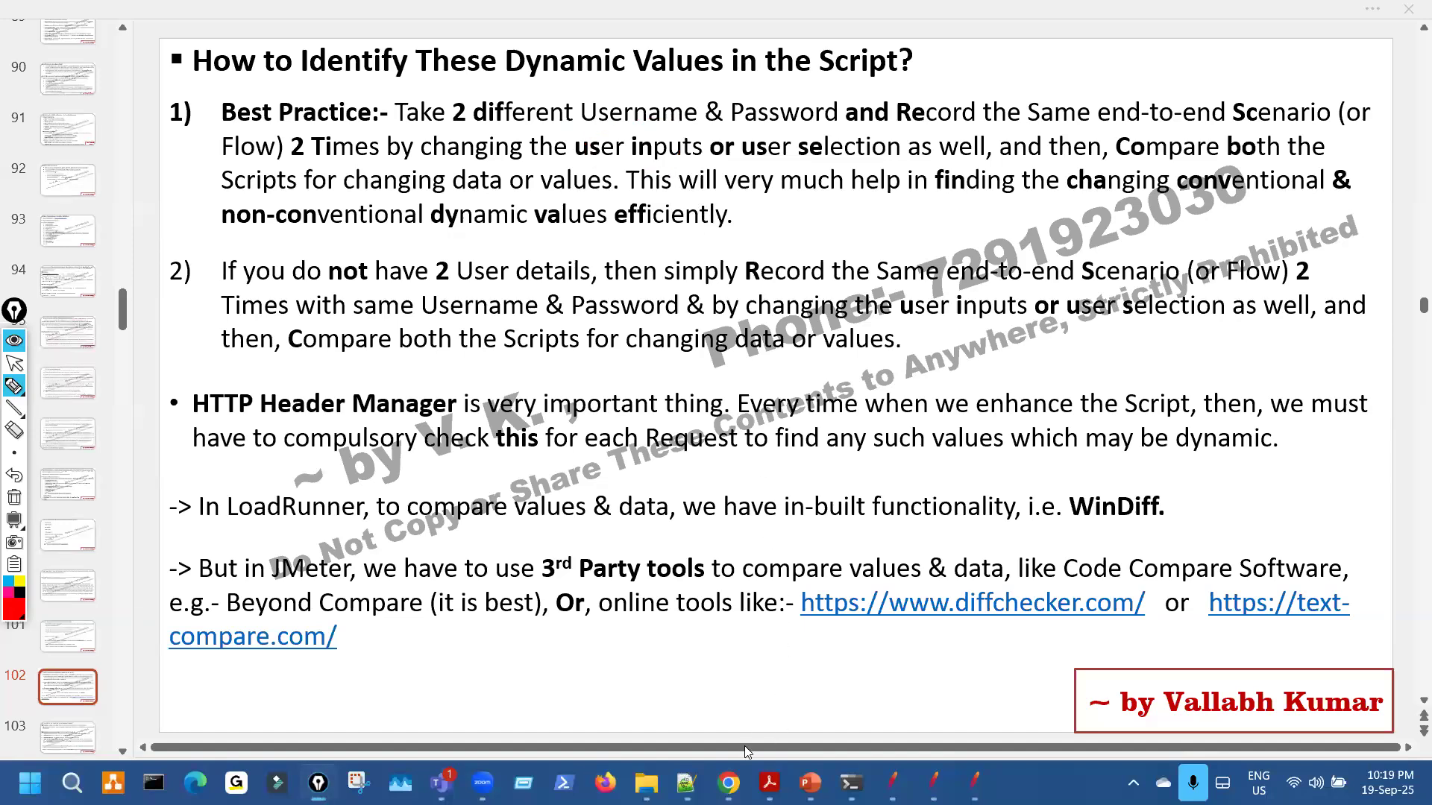
key(ctrl+shift+2)
In Chrome, mark the Fish category, go back to the Dogs category page, mark its product IDs, and clear the marks.
key(alt+Tab)
key(ctrl+shift+3)
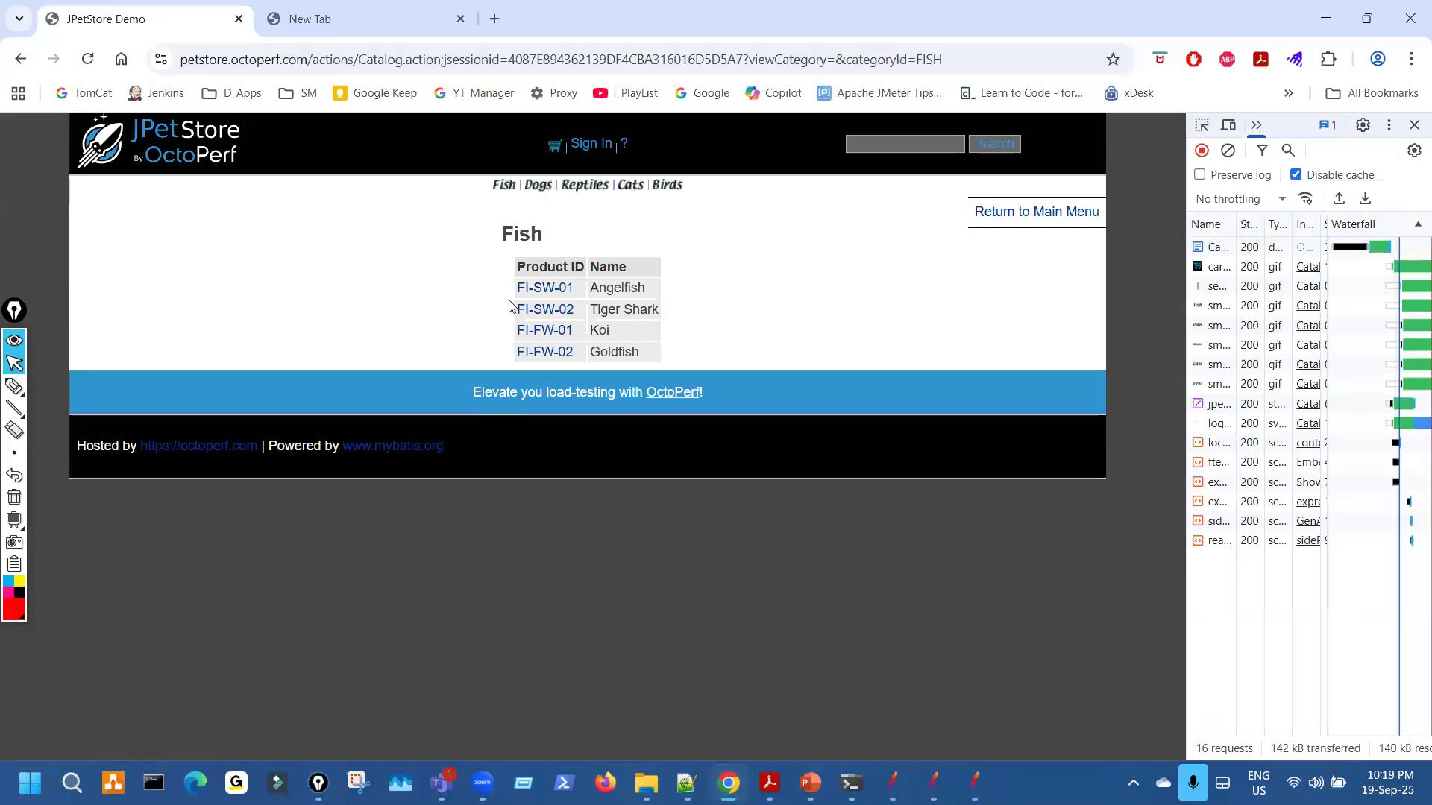
drag(510, 250, 559, 211)
key(ctrl+shift+2)
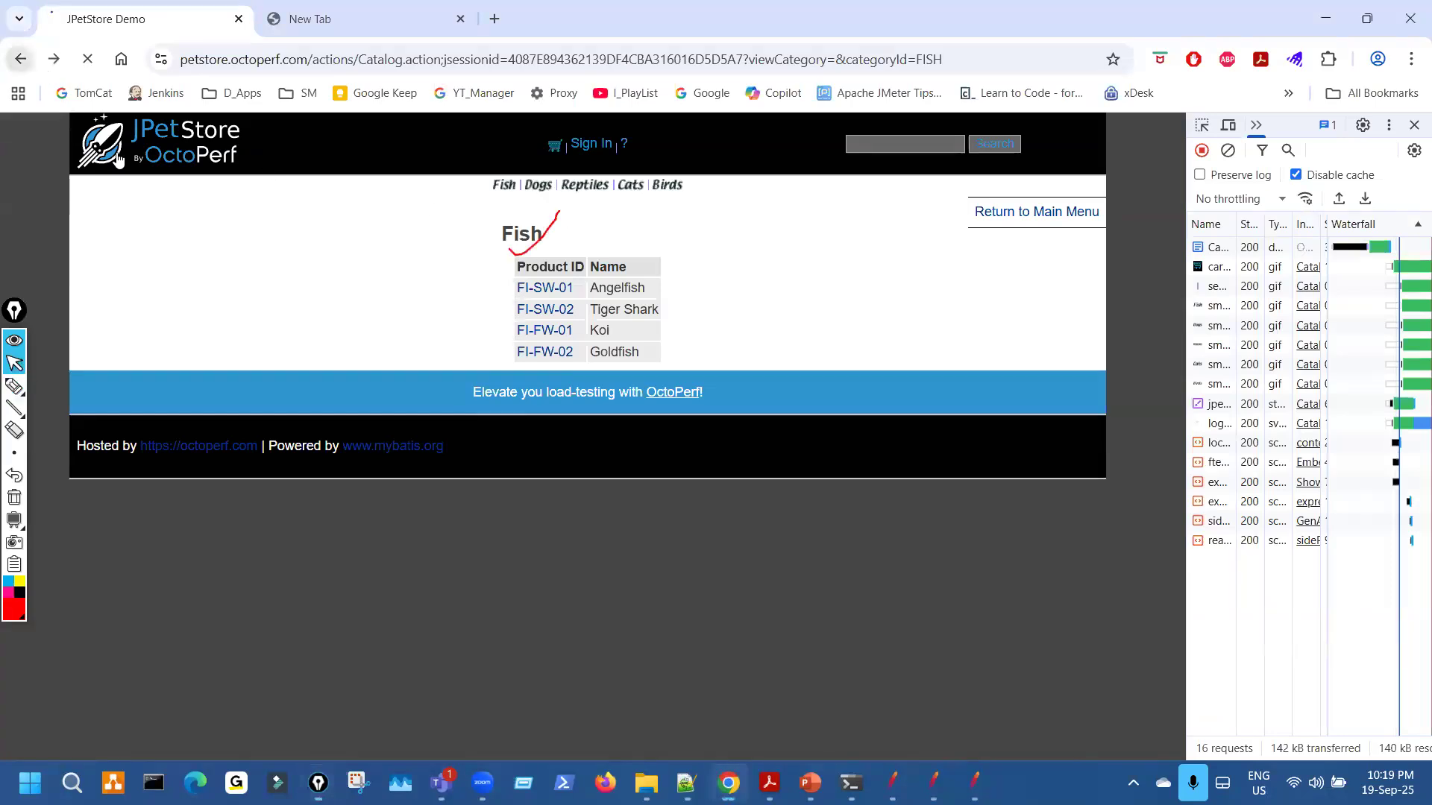
click(20, 59)
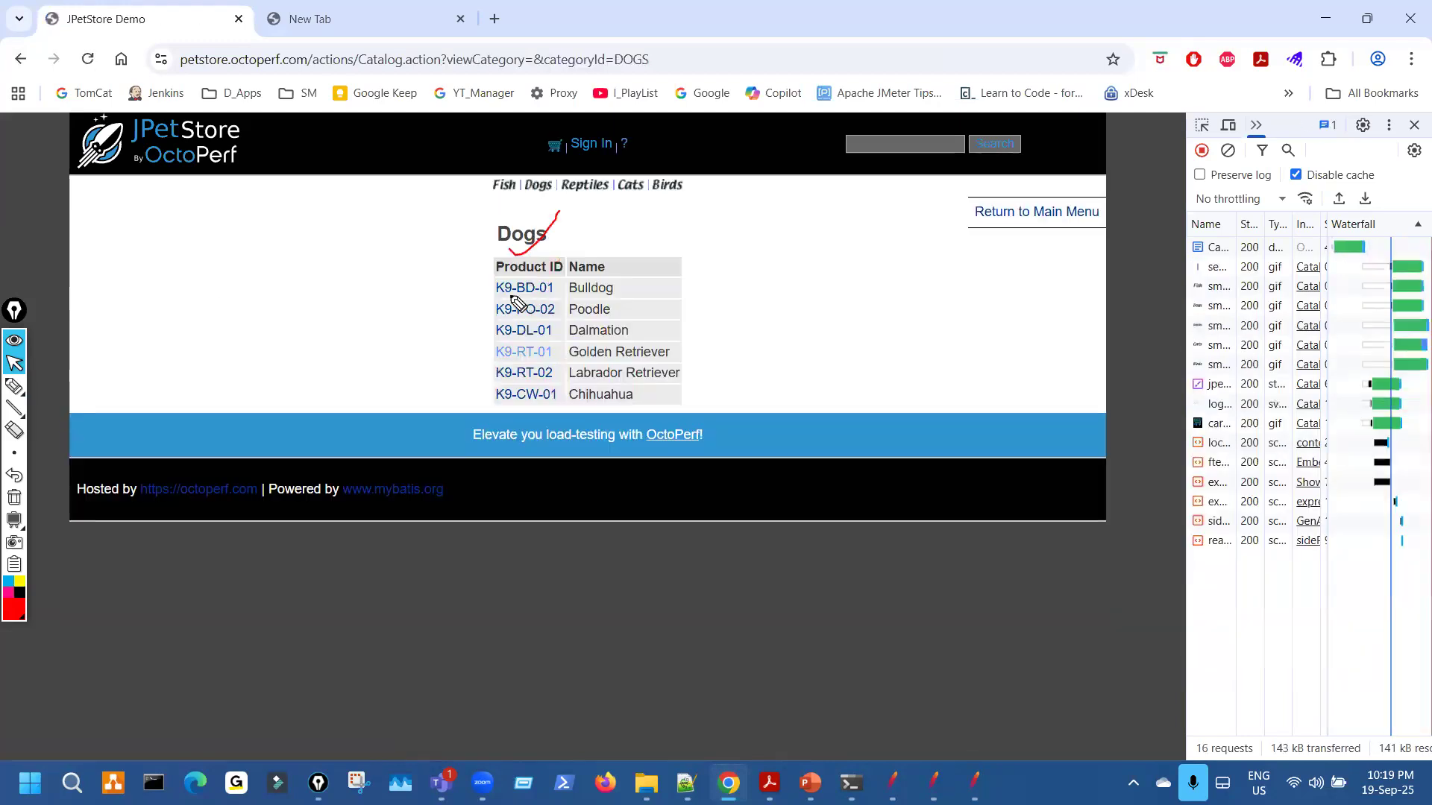
key(ctrl+shift+3)
drag(509, 307, 544, 282)
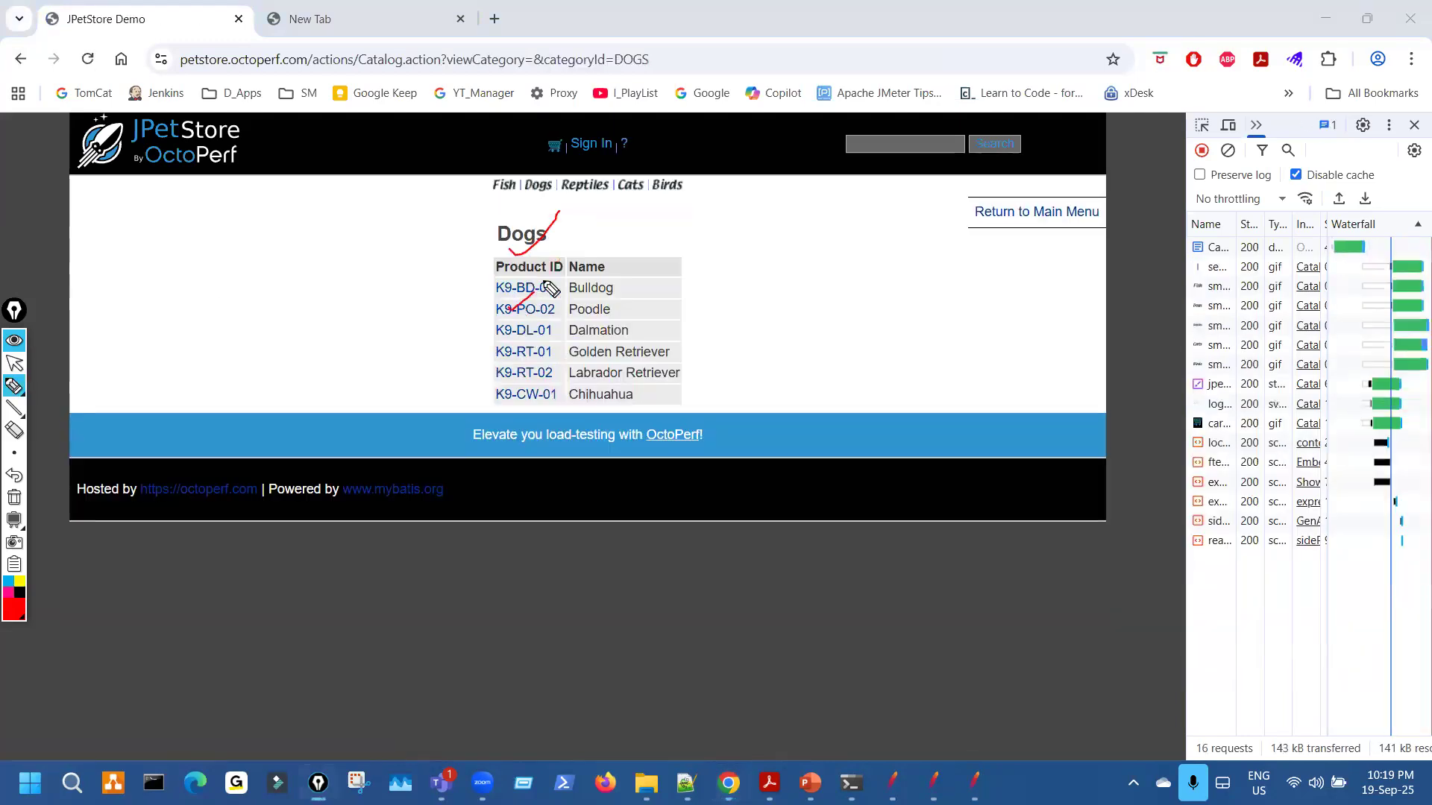
key(ctrl+shift+1)
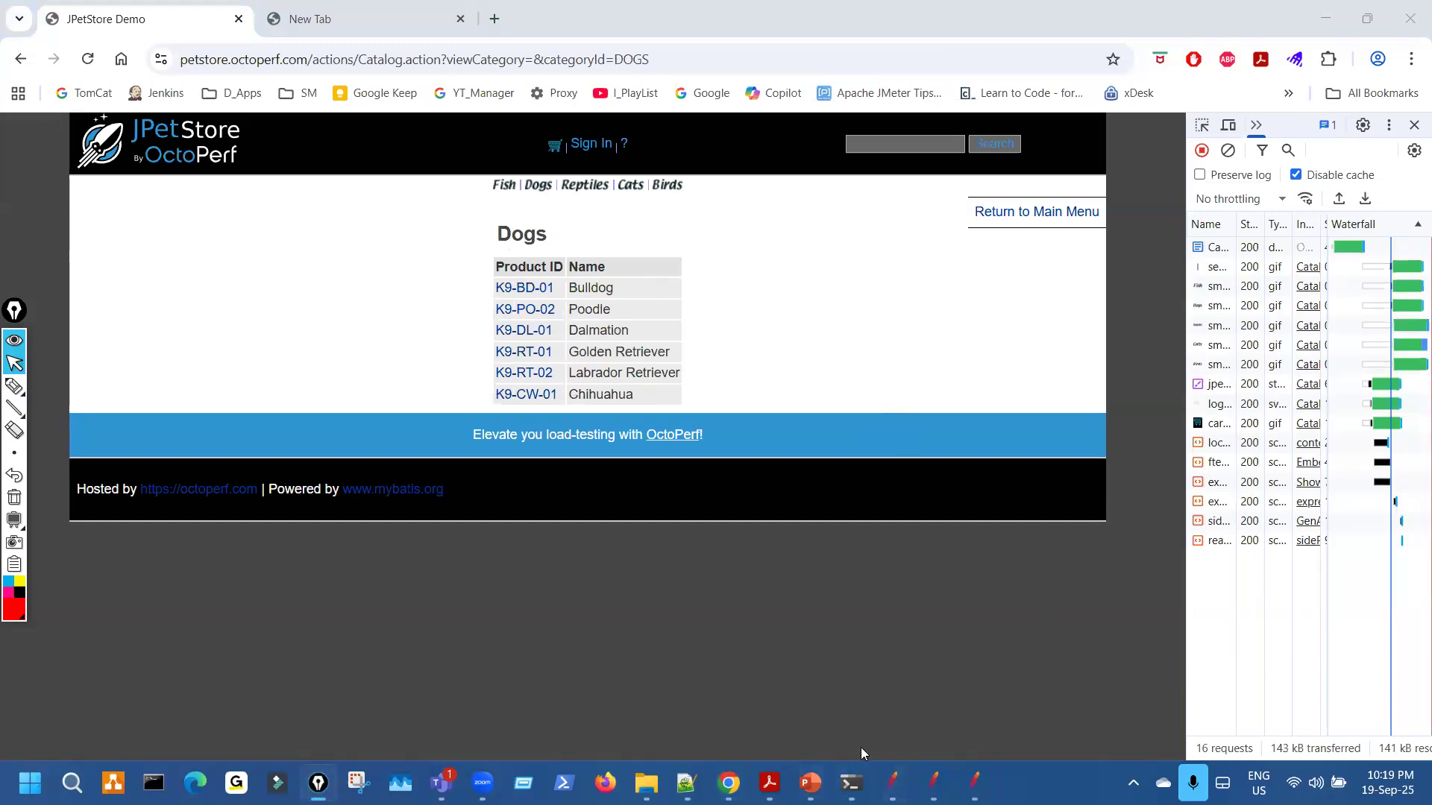
Take the Ep_18thMar_1 script window in JMeter out of full-screen size and make it narrower.
click(1363, 21)
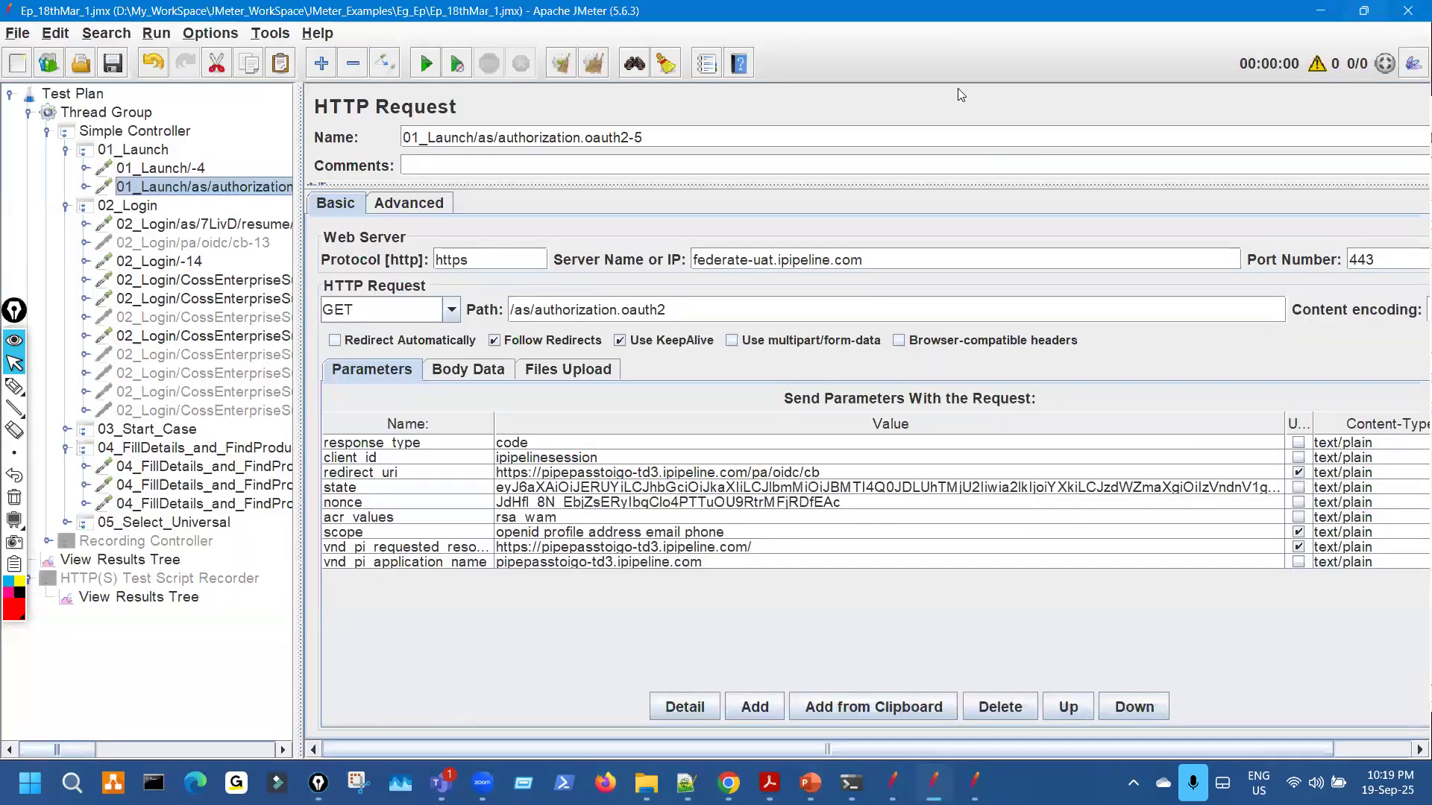
key(super+Down)
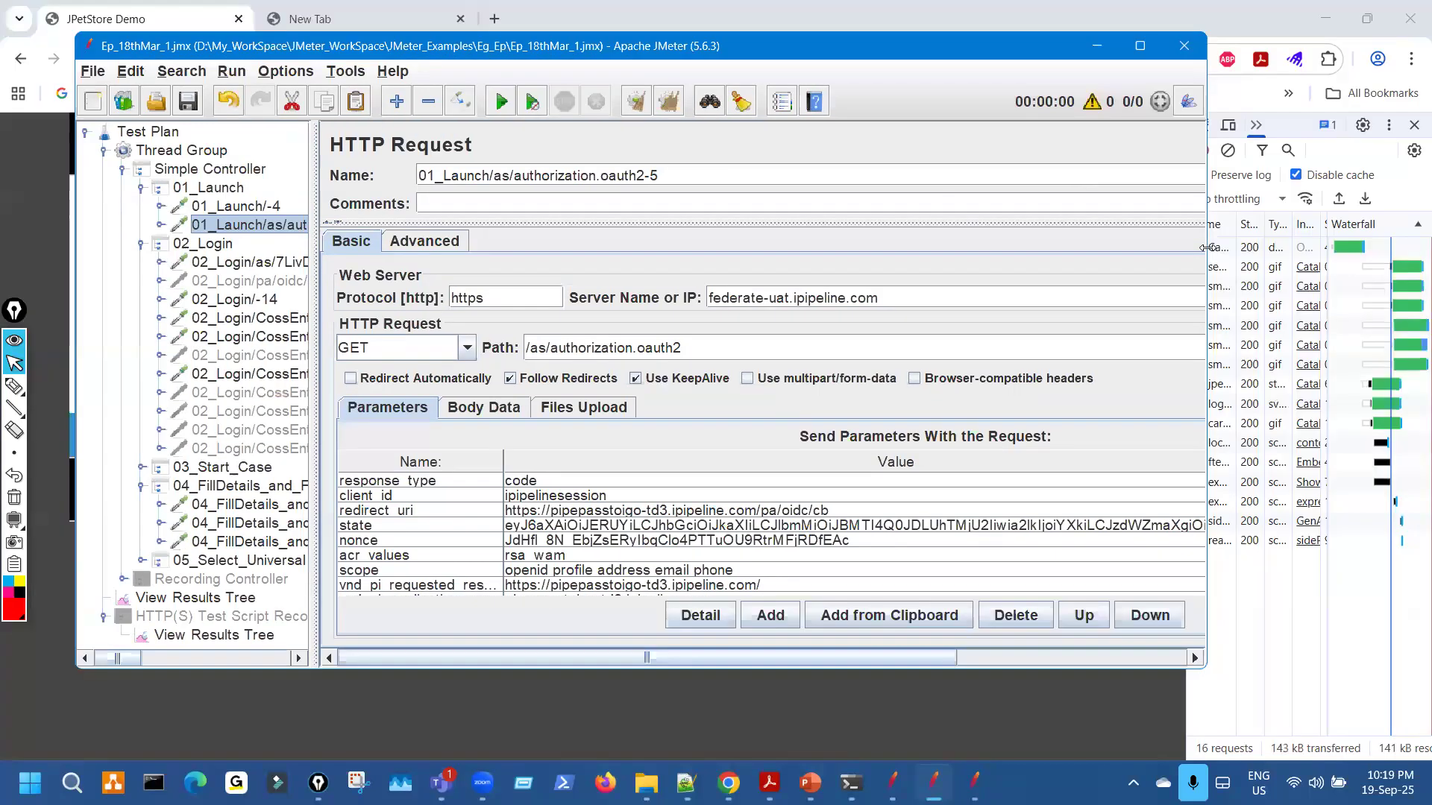
drag(1205, 623, 860, 626)
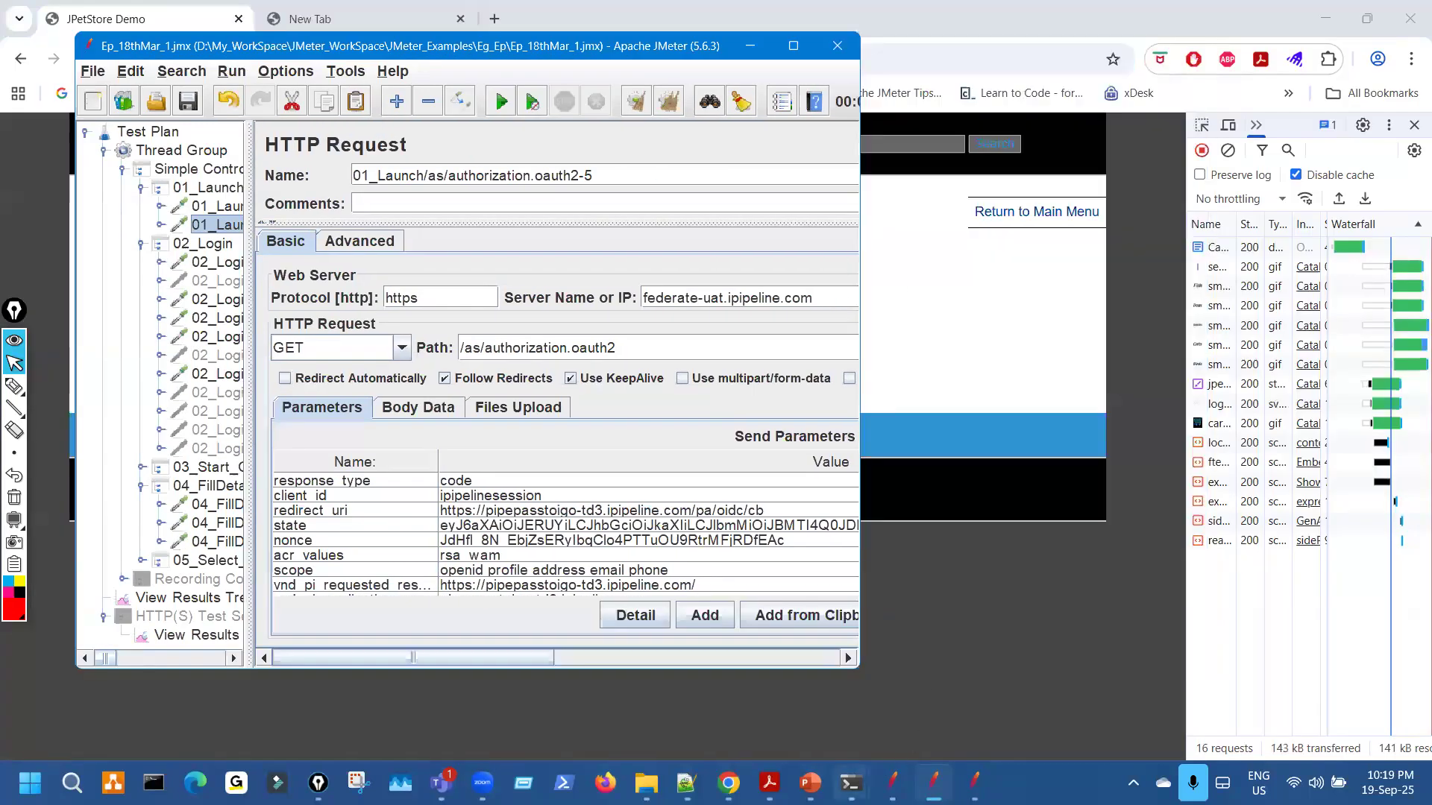
Switch to File Explorer and open the Eg_Ep folder inside JMeter_Examples.
click(646, 783)
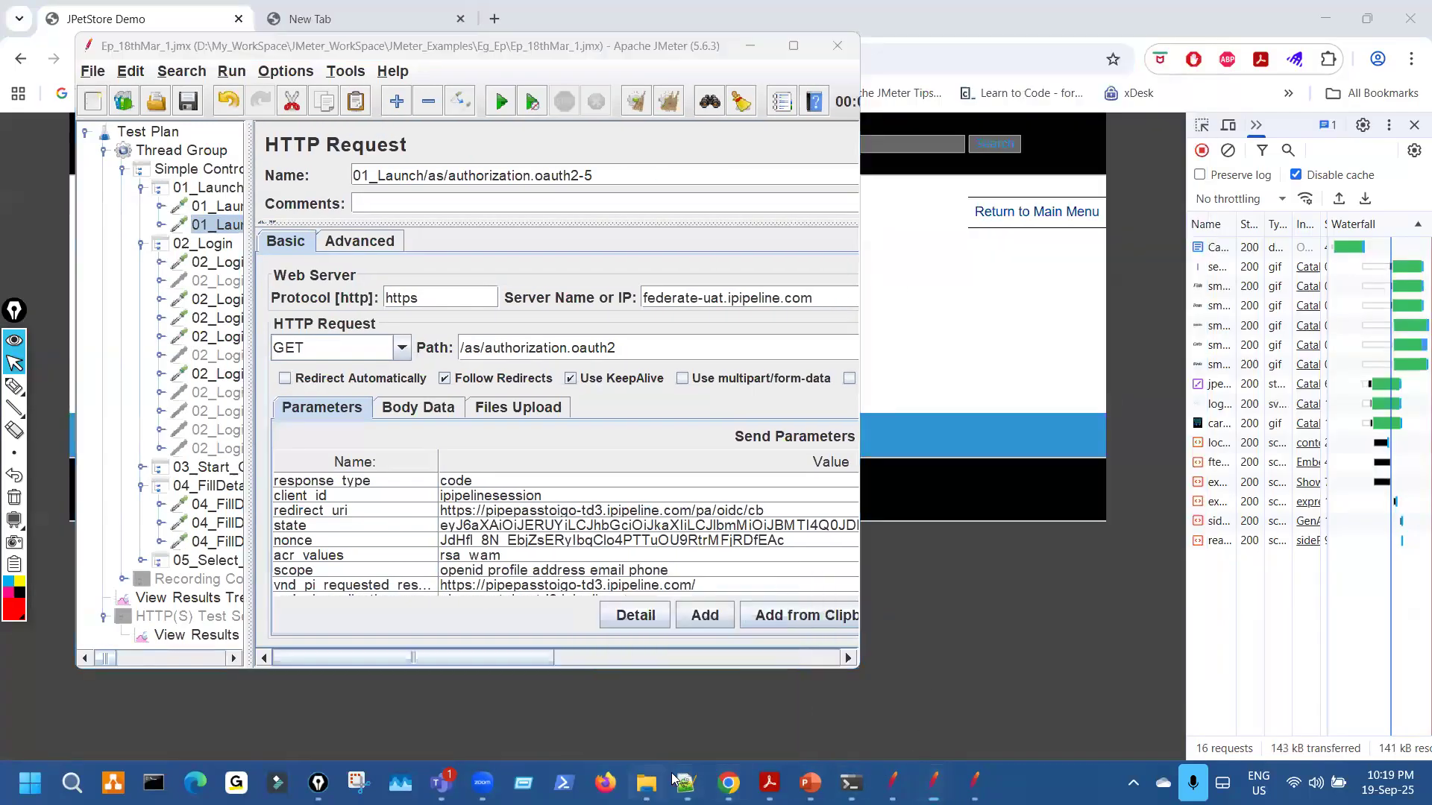
click(303, 179)
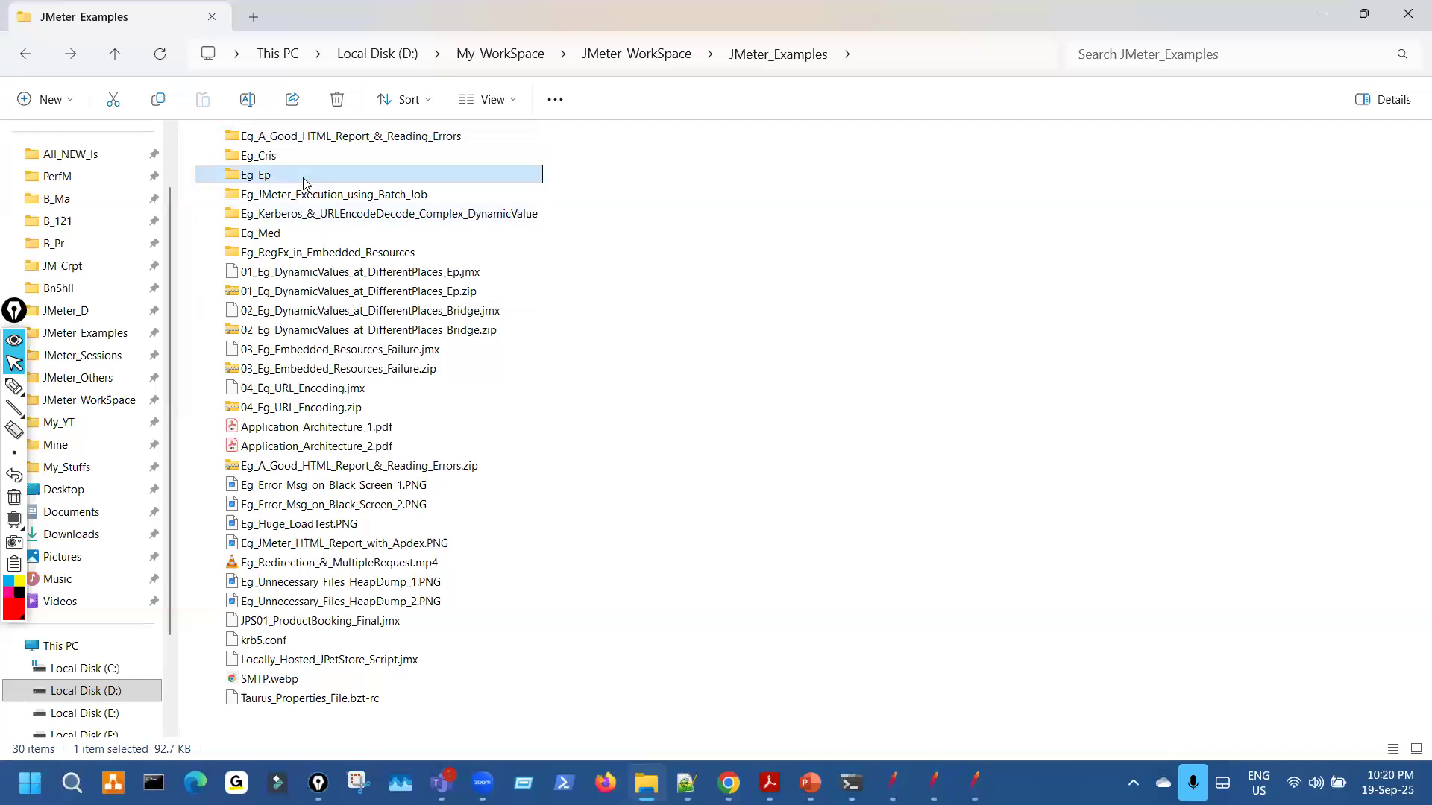
double_click(304, 181)
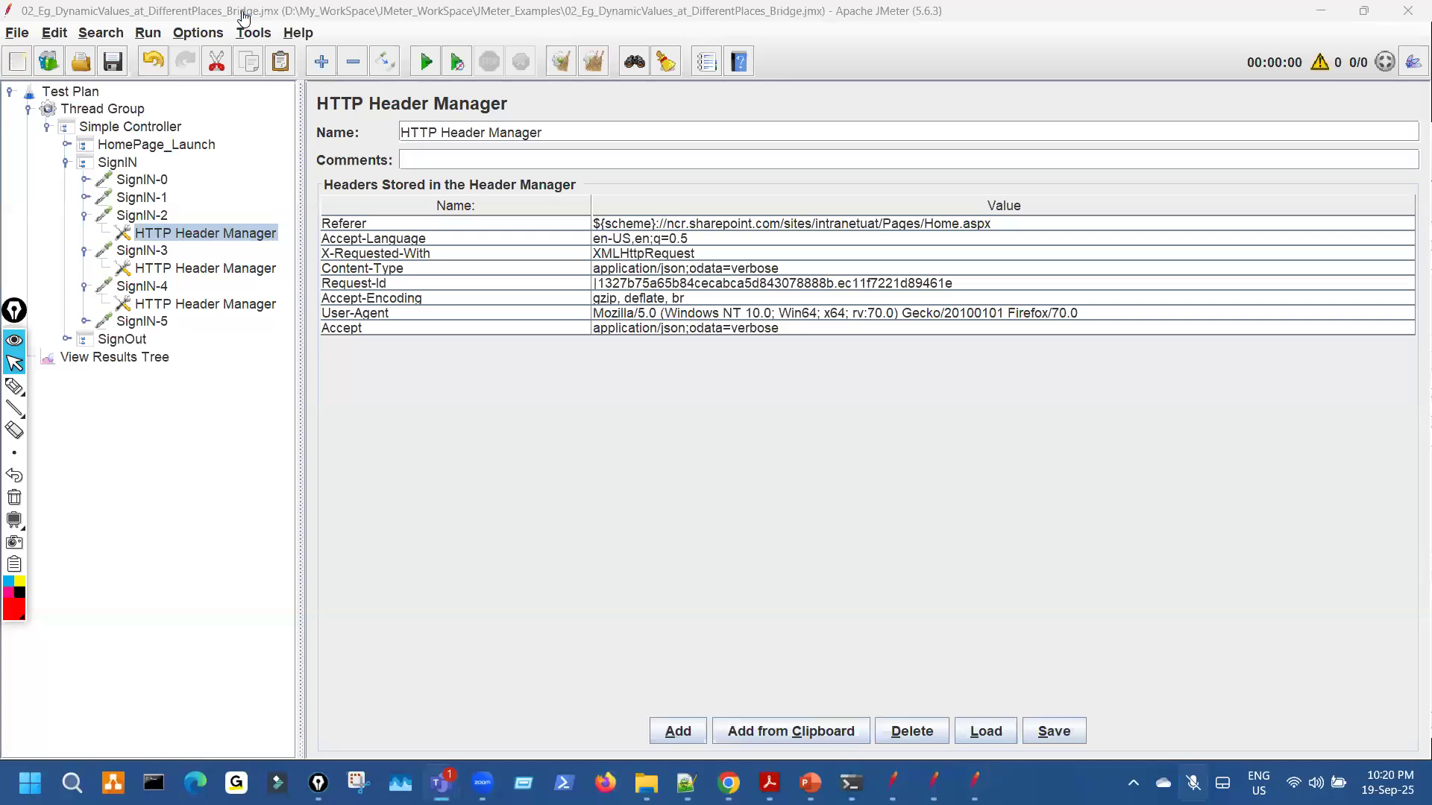
Load Ep_18thMar_2.jmx from the Eg_Ep folder into the Bridge script's JMeter window, discarding that script's unsaved changes.
double_click(89, 19)
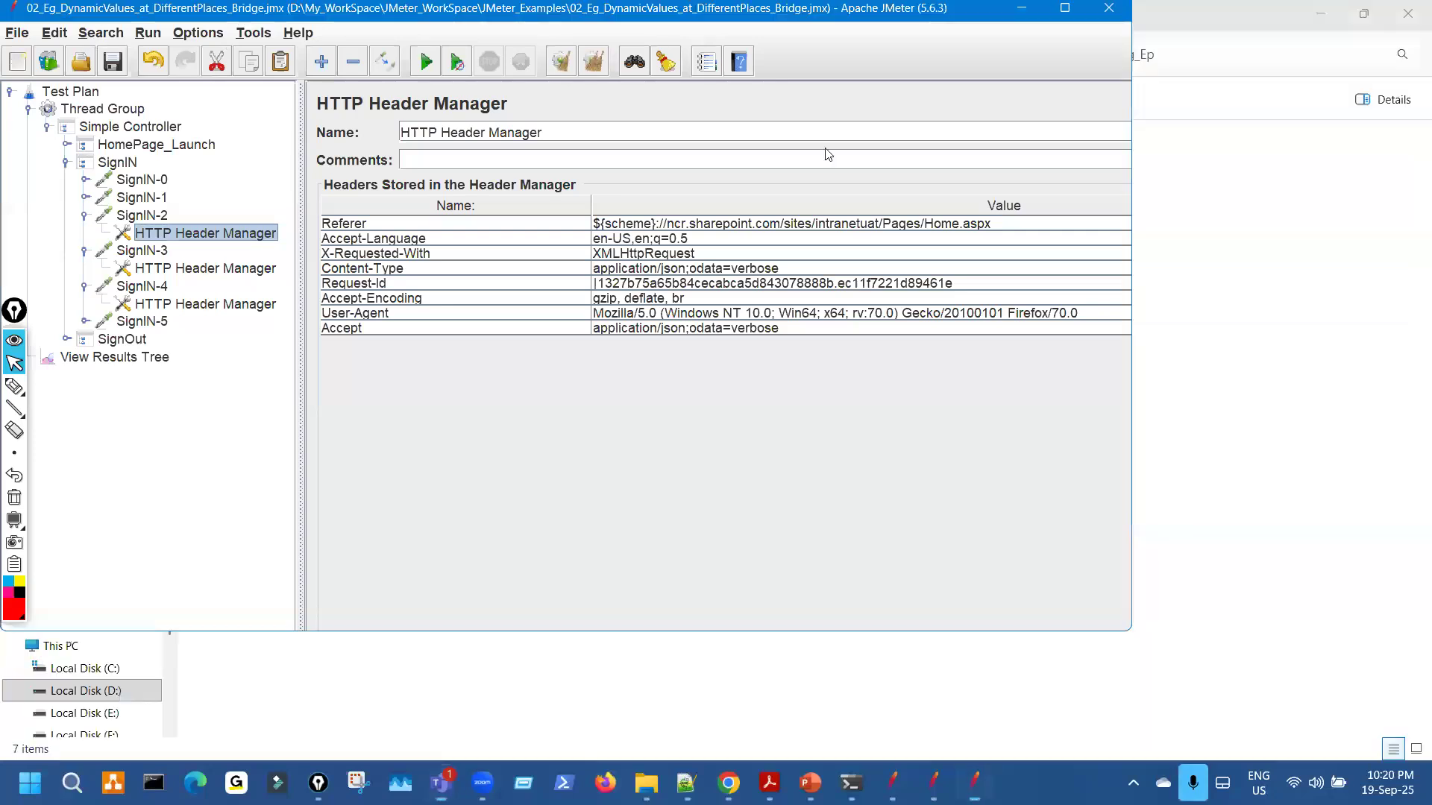
click(765, 191)
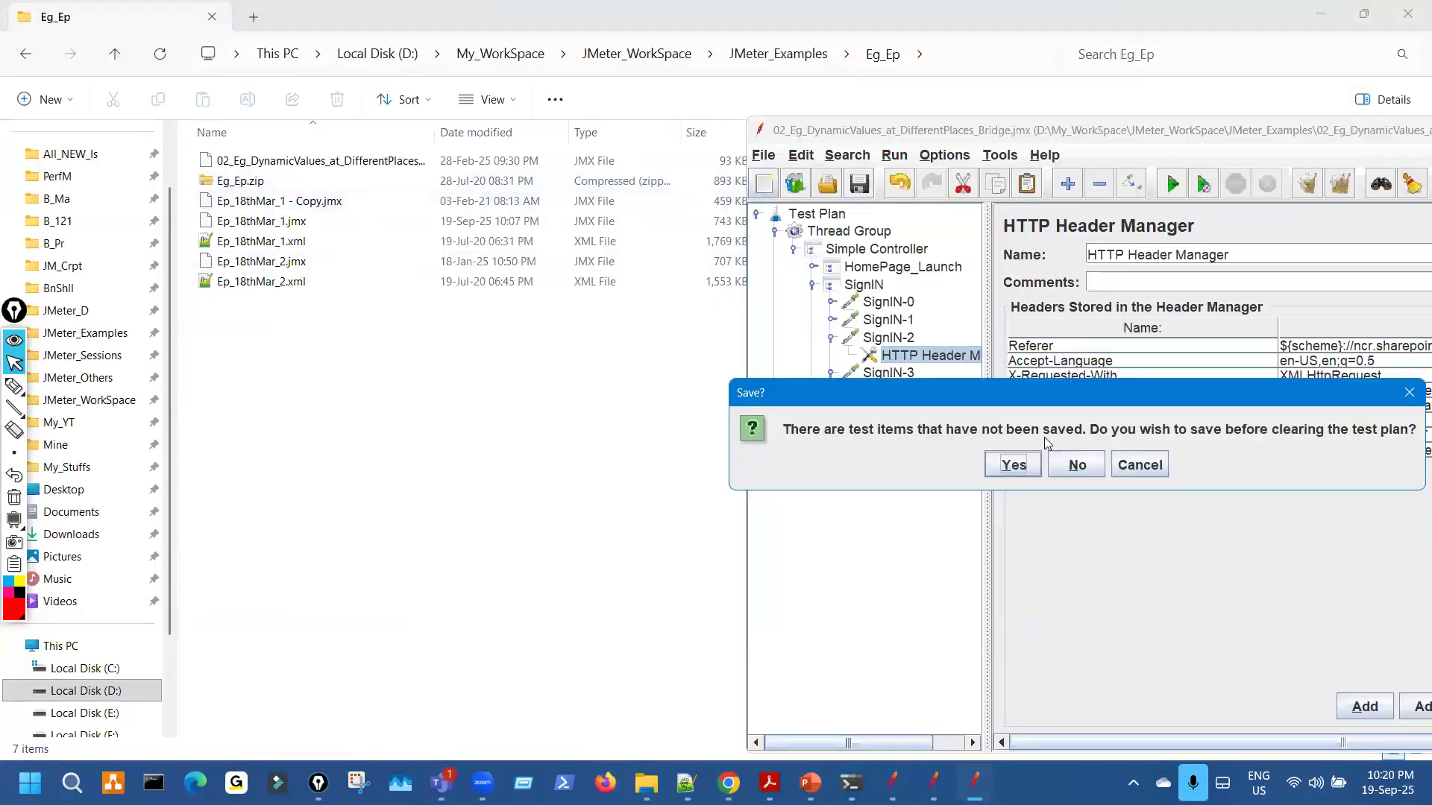
click(1078, 465)
drag(302, 267, 854, 225)
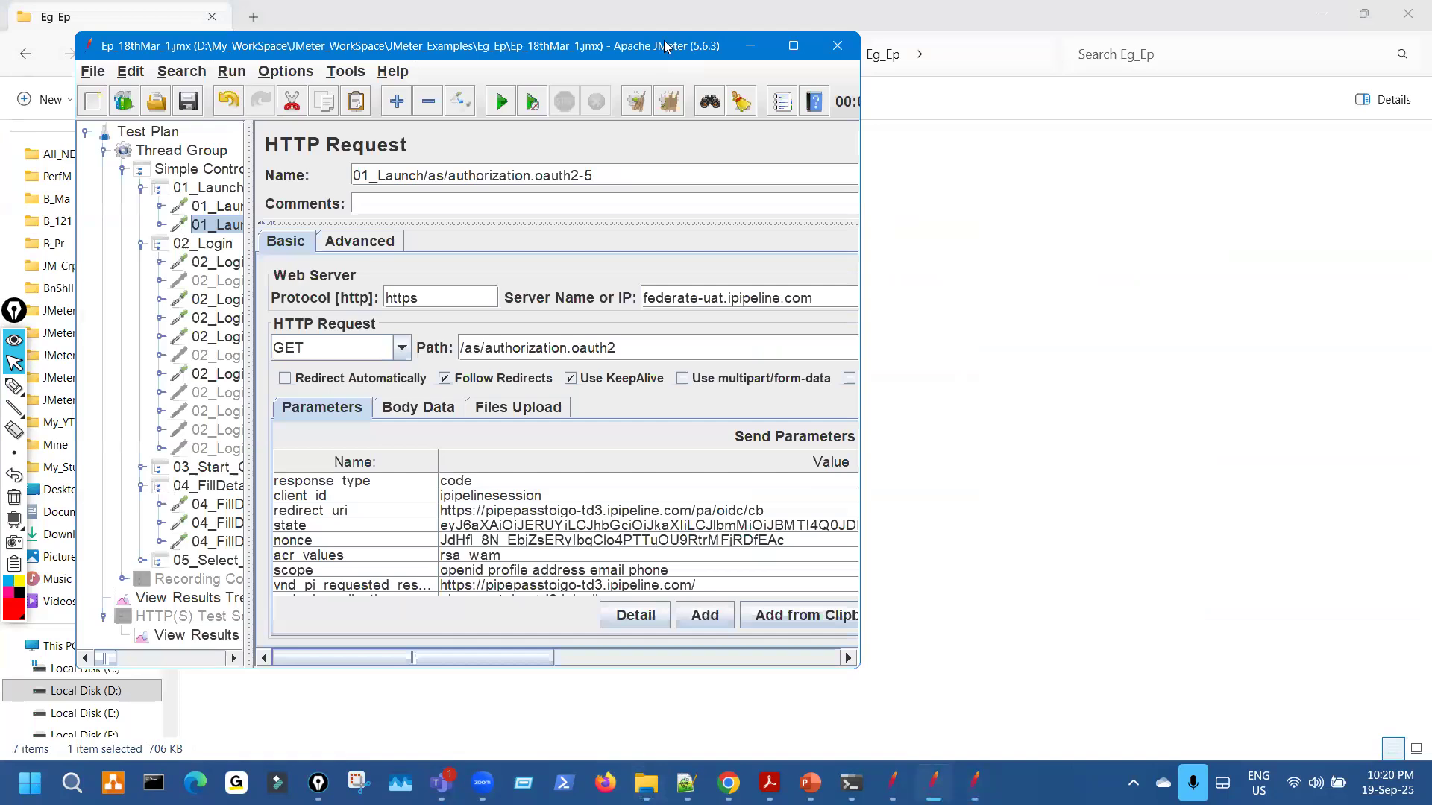
Arrange the Ep_18thMar_1 and Ep_18thMar_2 script windows side by side, each half the screen wide and full height.
drag(666, 46, 656, 15)
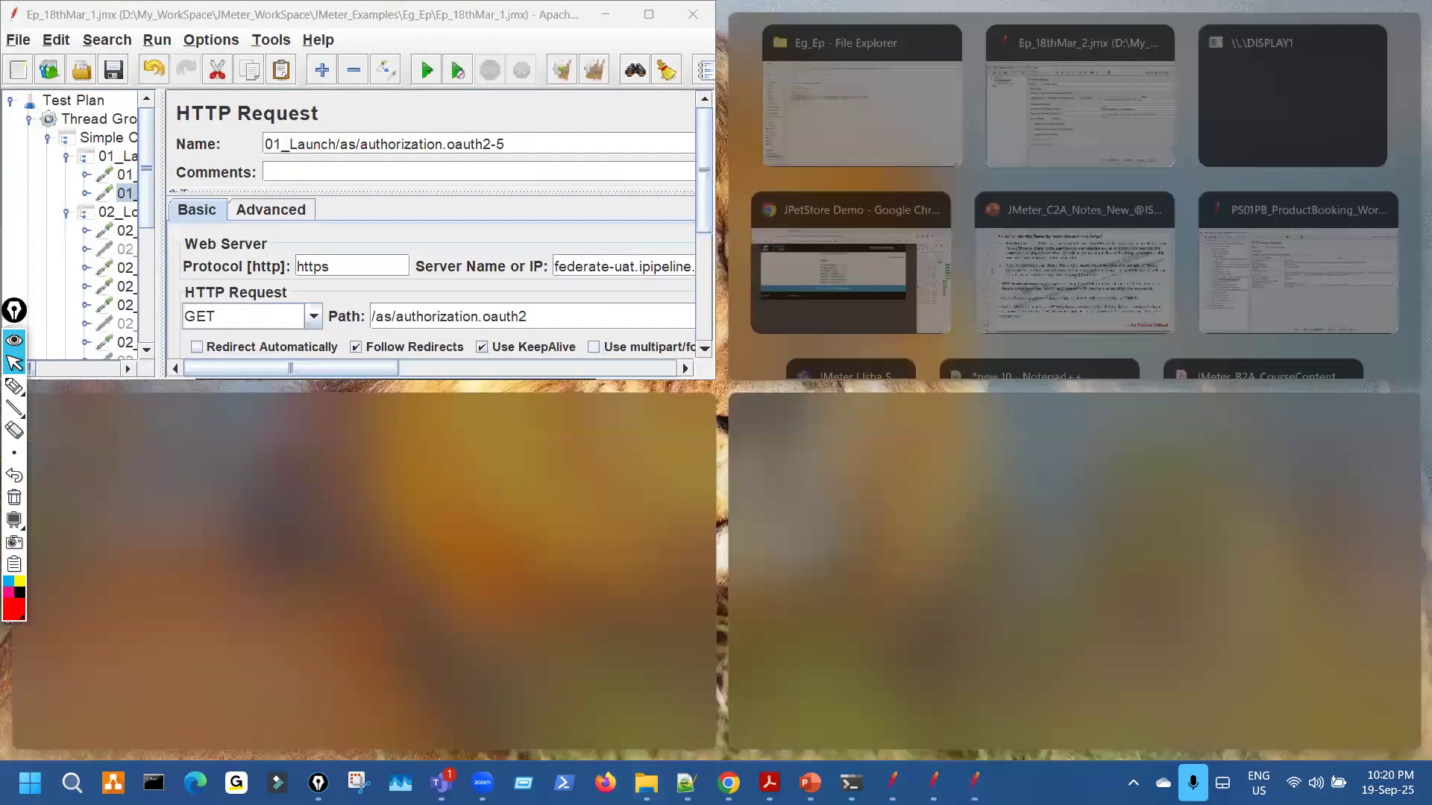
click(974, 783)
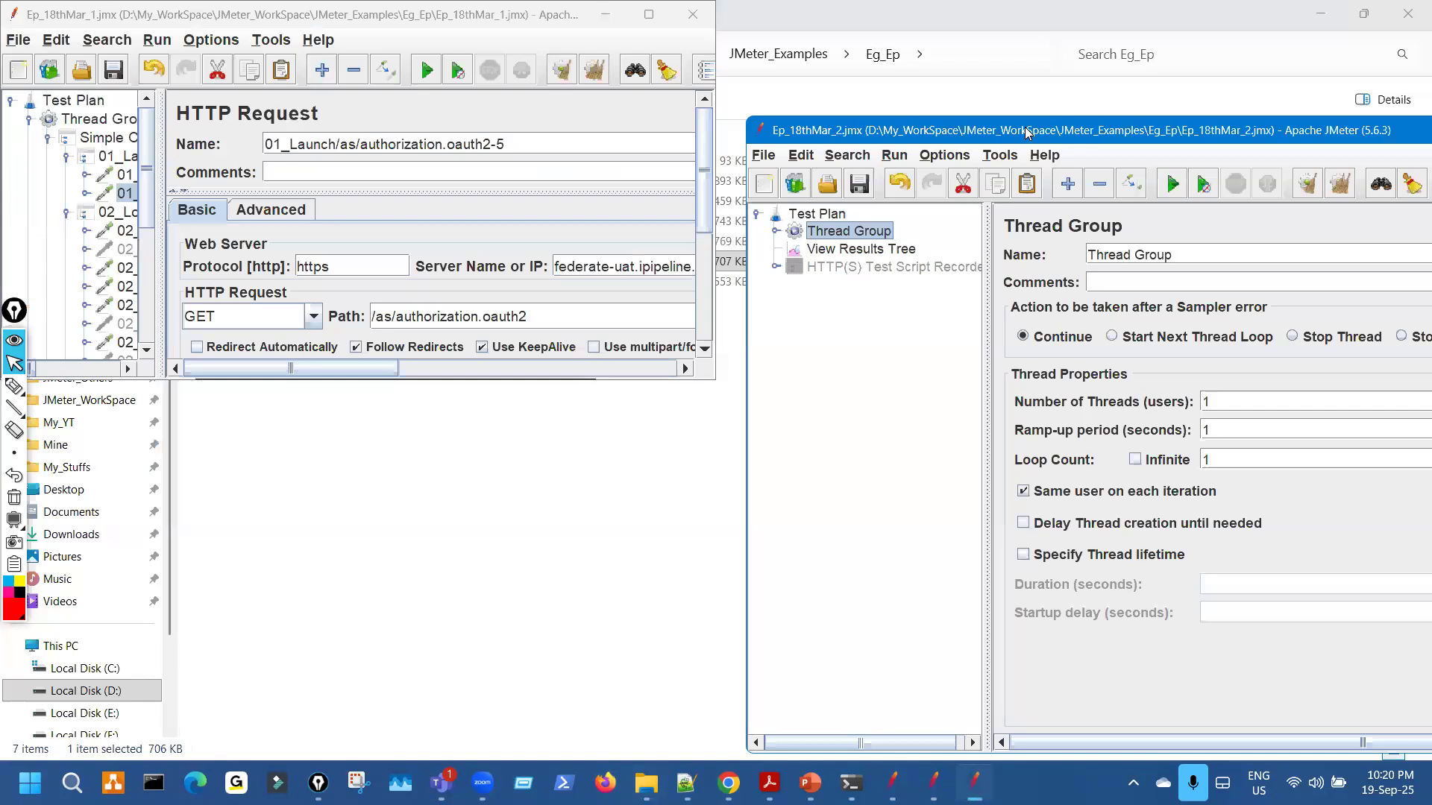
drag(1025, 132, 1386, 108)
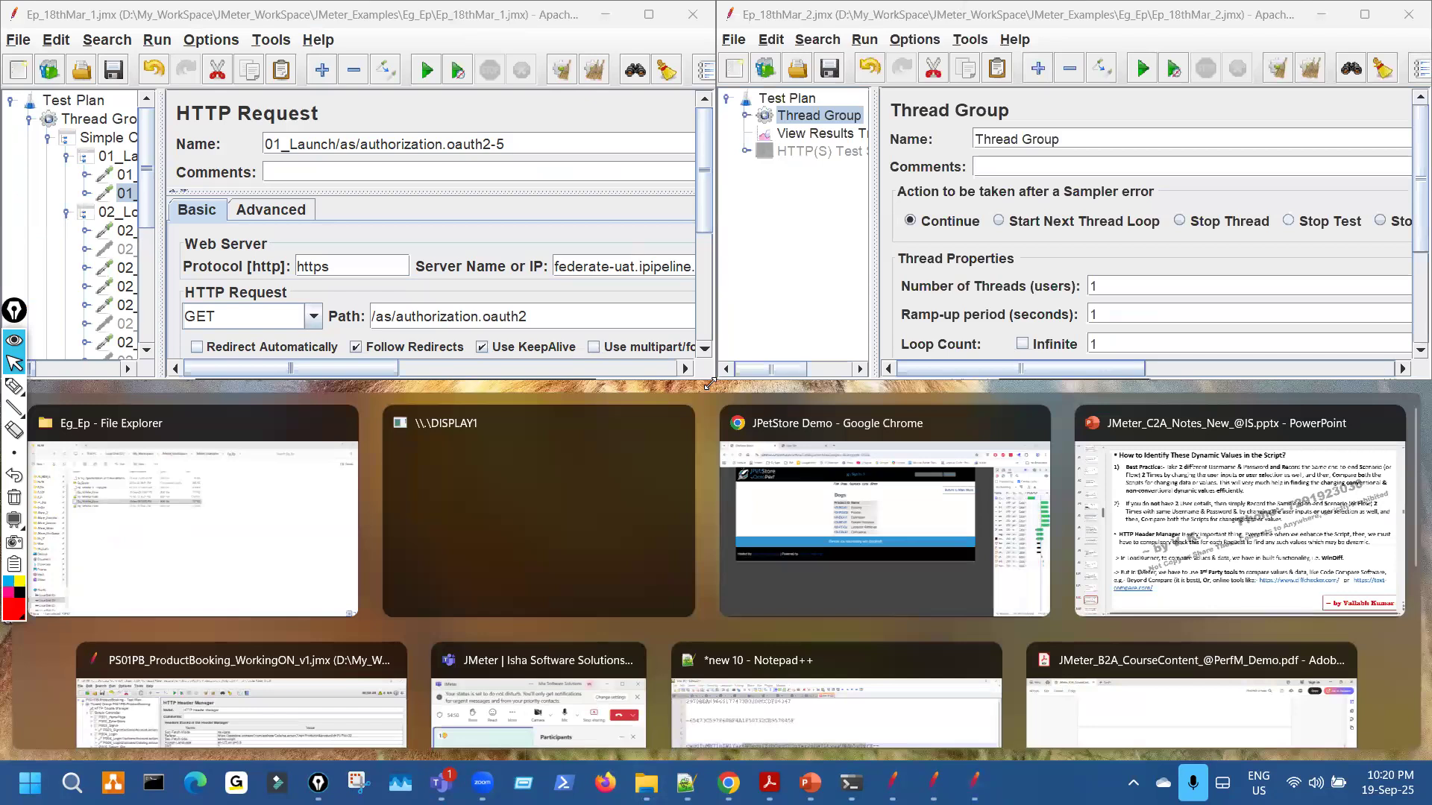
drag(709, 383, 581, 591)
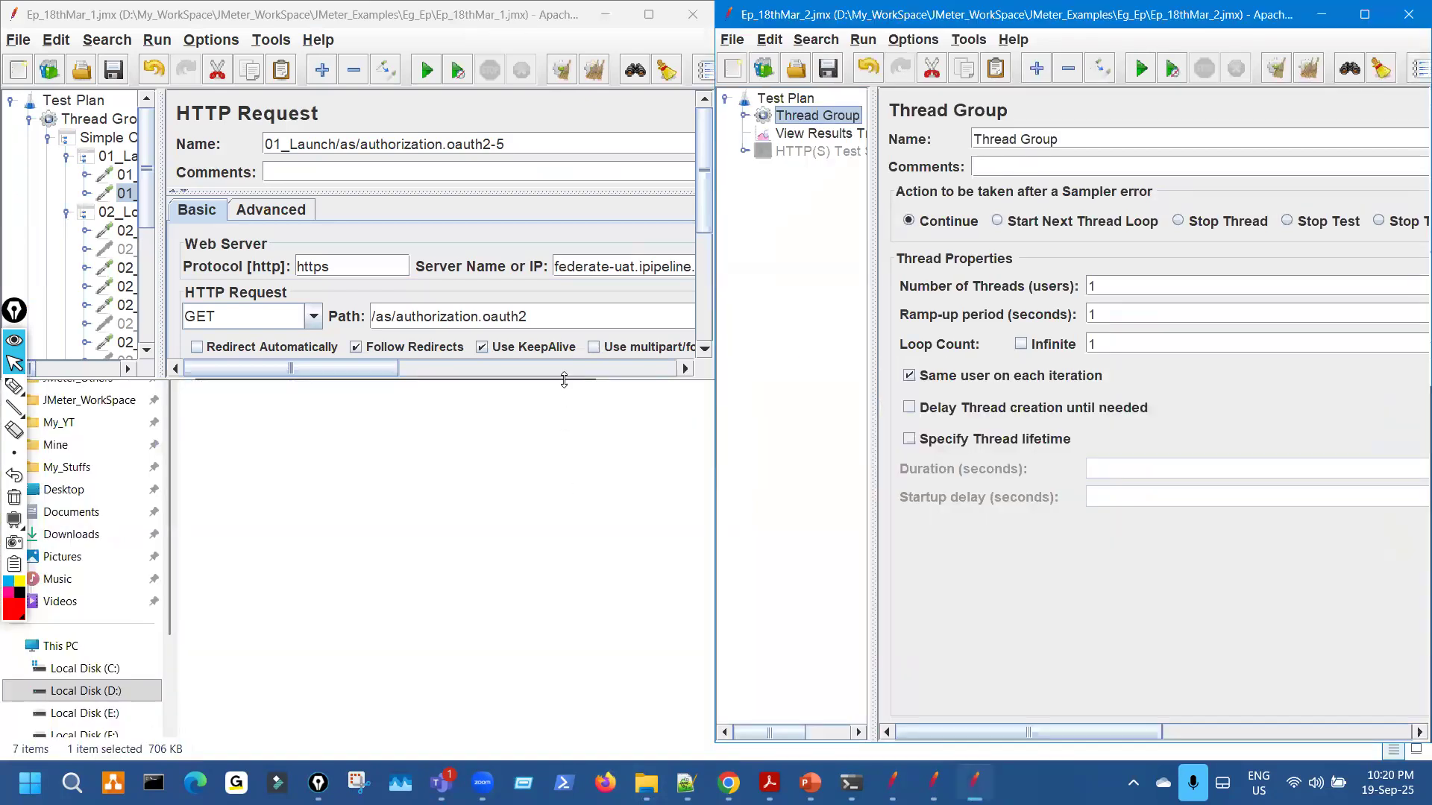
drag(807, 757, 834, 748)
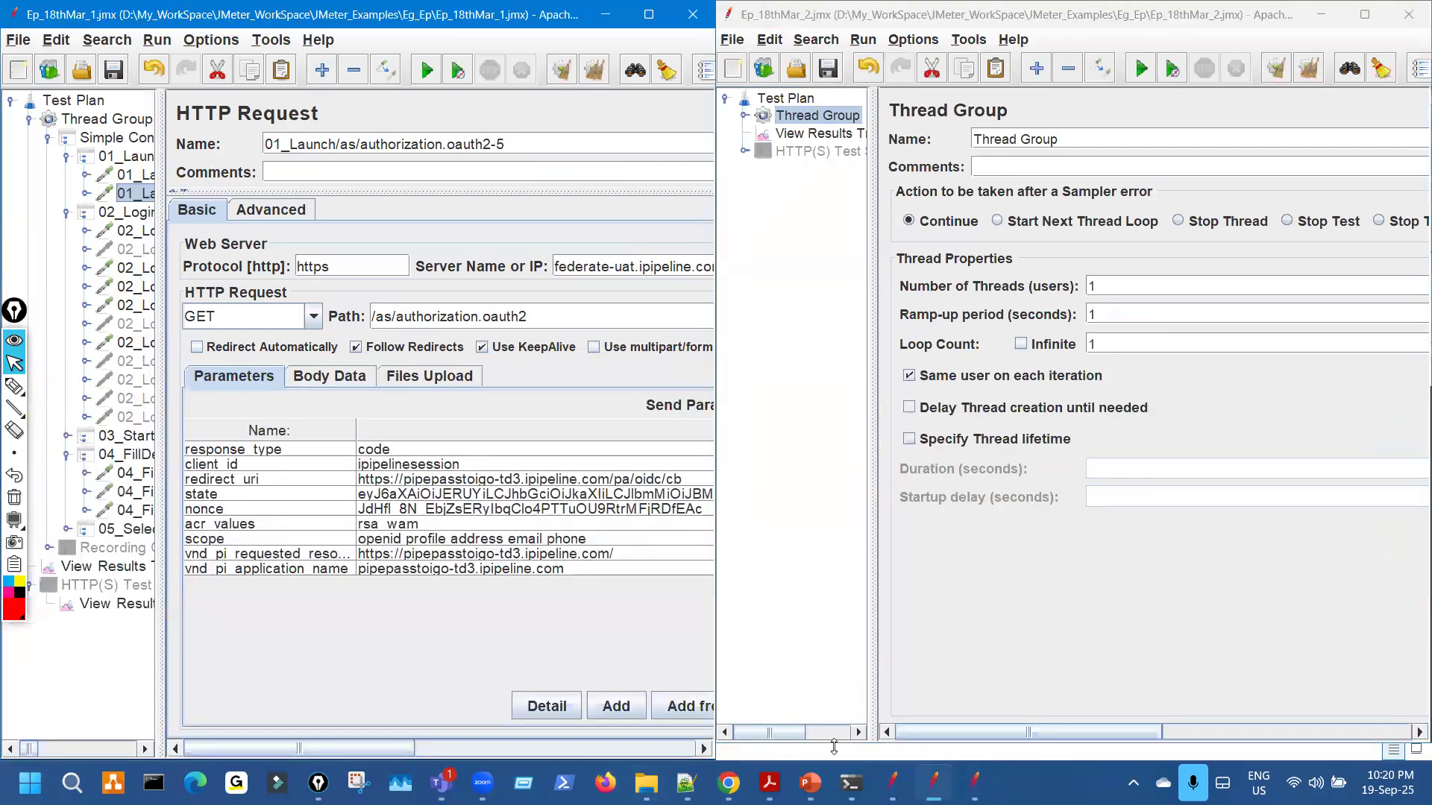
double_click(836, 750)
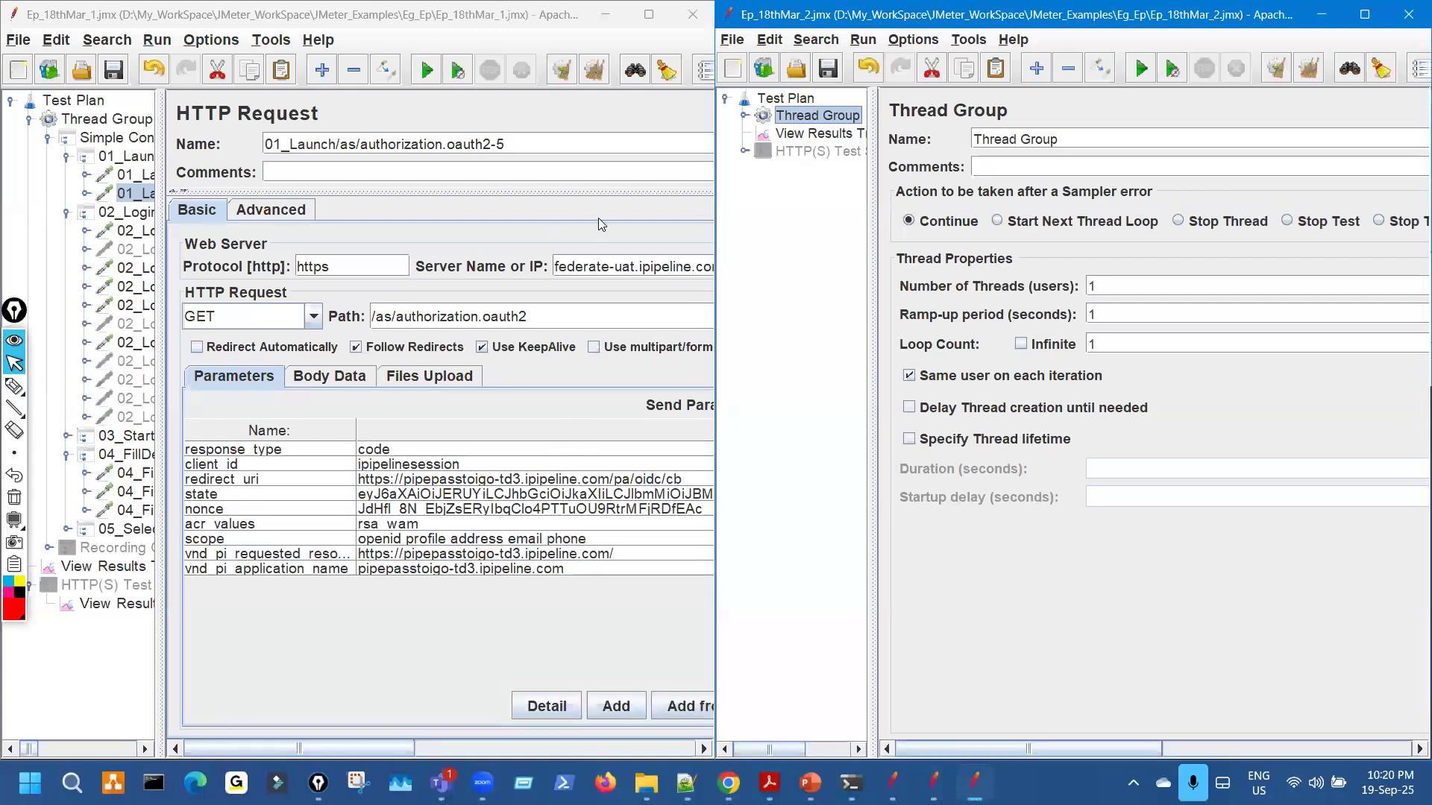
Expand Ep_18thMar_2's Thread Group to show the 01_Launch/-164 request, and show 01_Launch/-4 in Ep_18thMar_1.
key(Right)
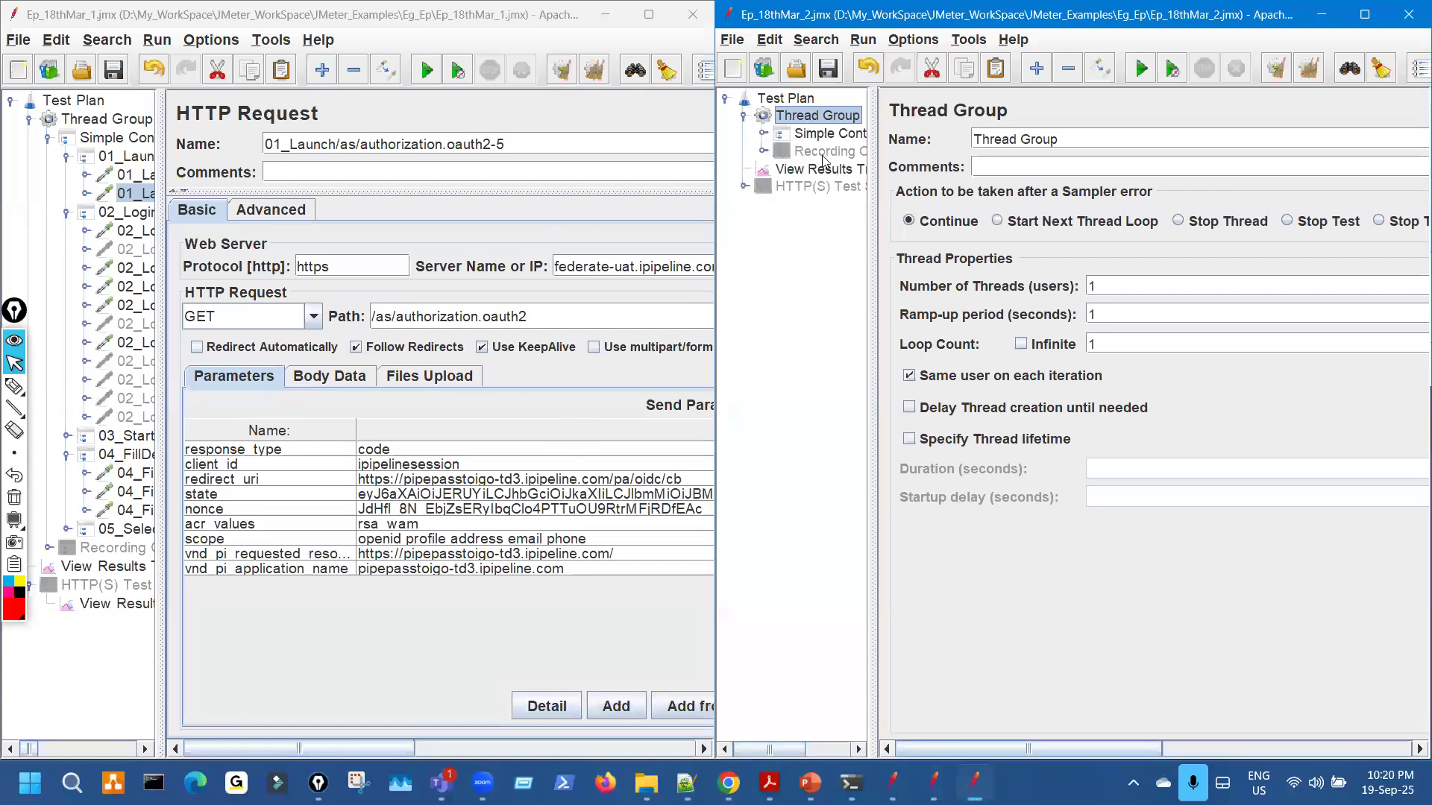
key(Right)
click(781, 152)
key(Down)
key(Down)
key(Down)
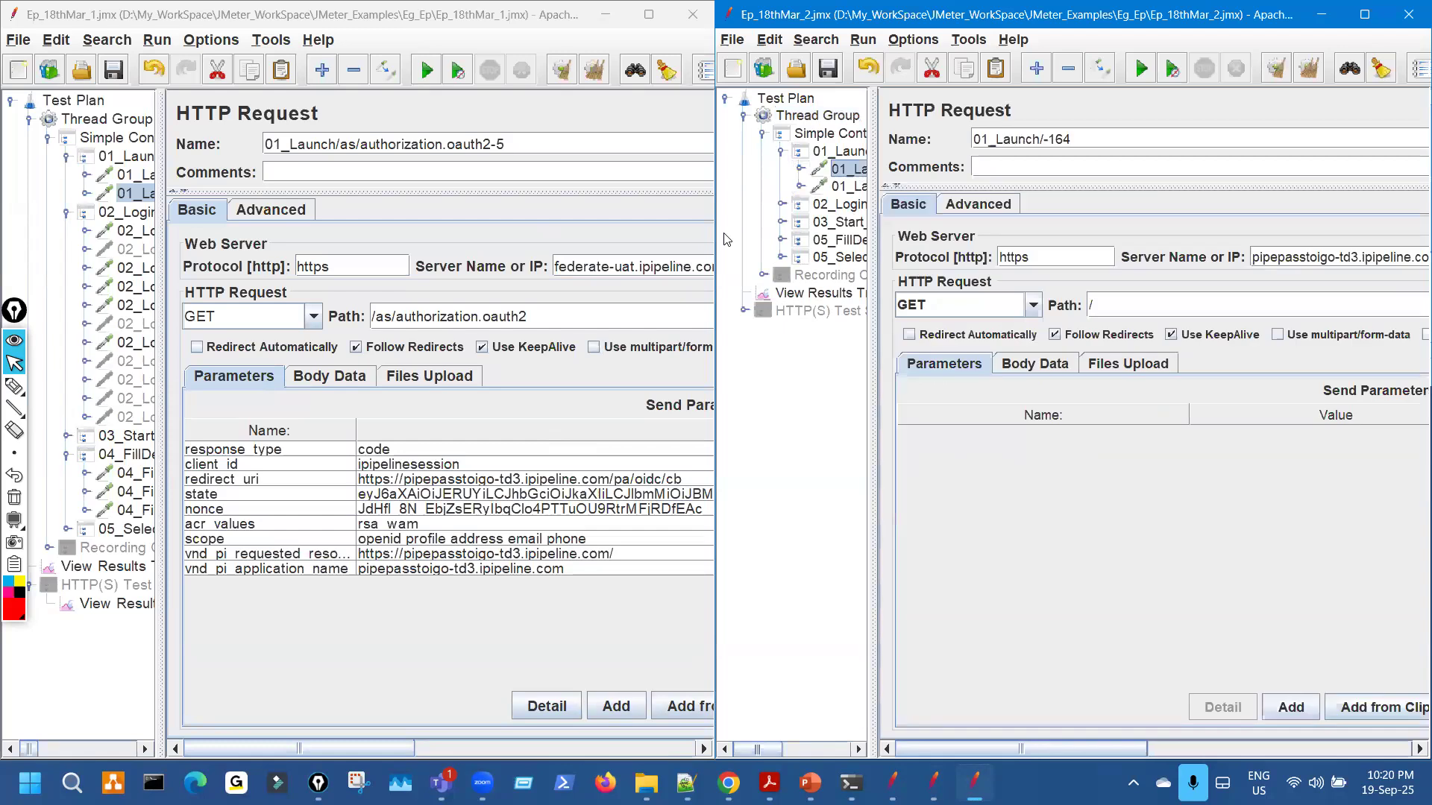
click(397, 284)
key(Up)
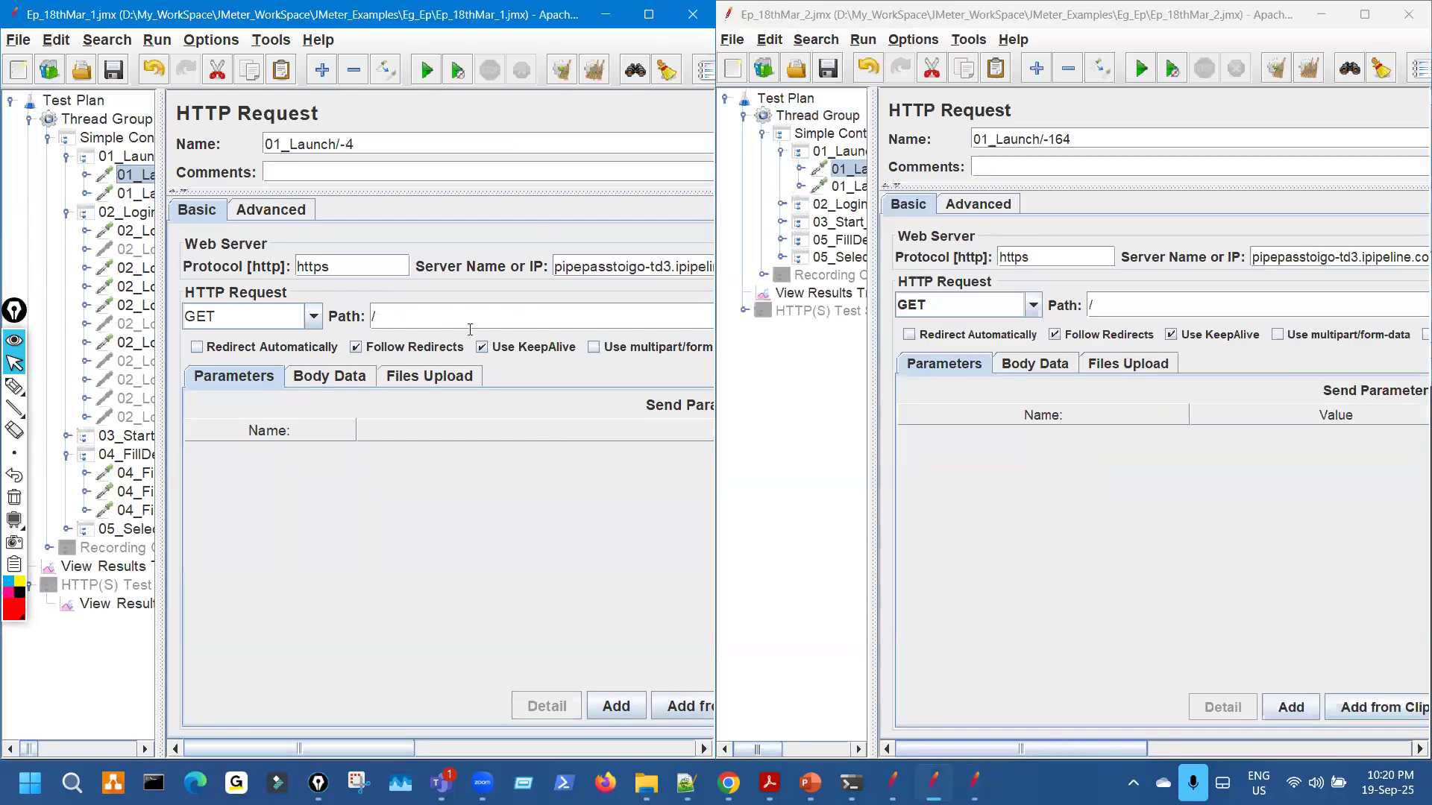
Mark the first 01_Launch request in both scripts' trees, and clear the marks.
key(ctrl+shift+h)
drag(153, 179, 192, 151)
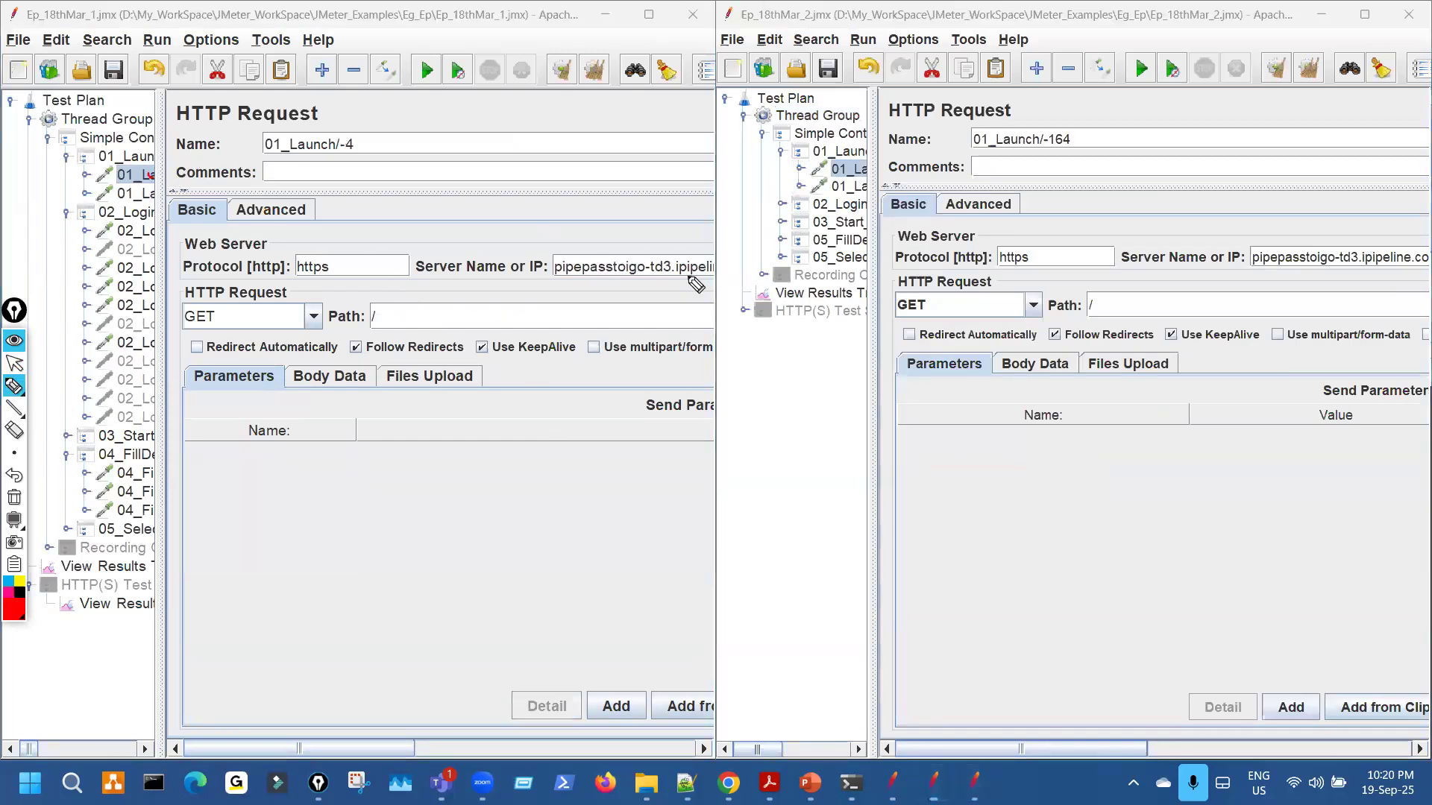
drag(849, 170, 872, 161)
key(ctrl+shift+c)
Widen both test plan trees, and expand 02_Login and 05_FillDetails_and_FindProducts in Ep_18thMar_2.
drag(1175, 204, 1175, 204)
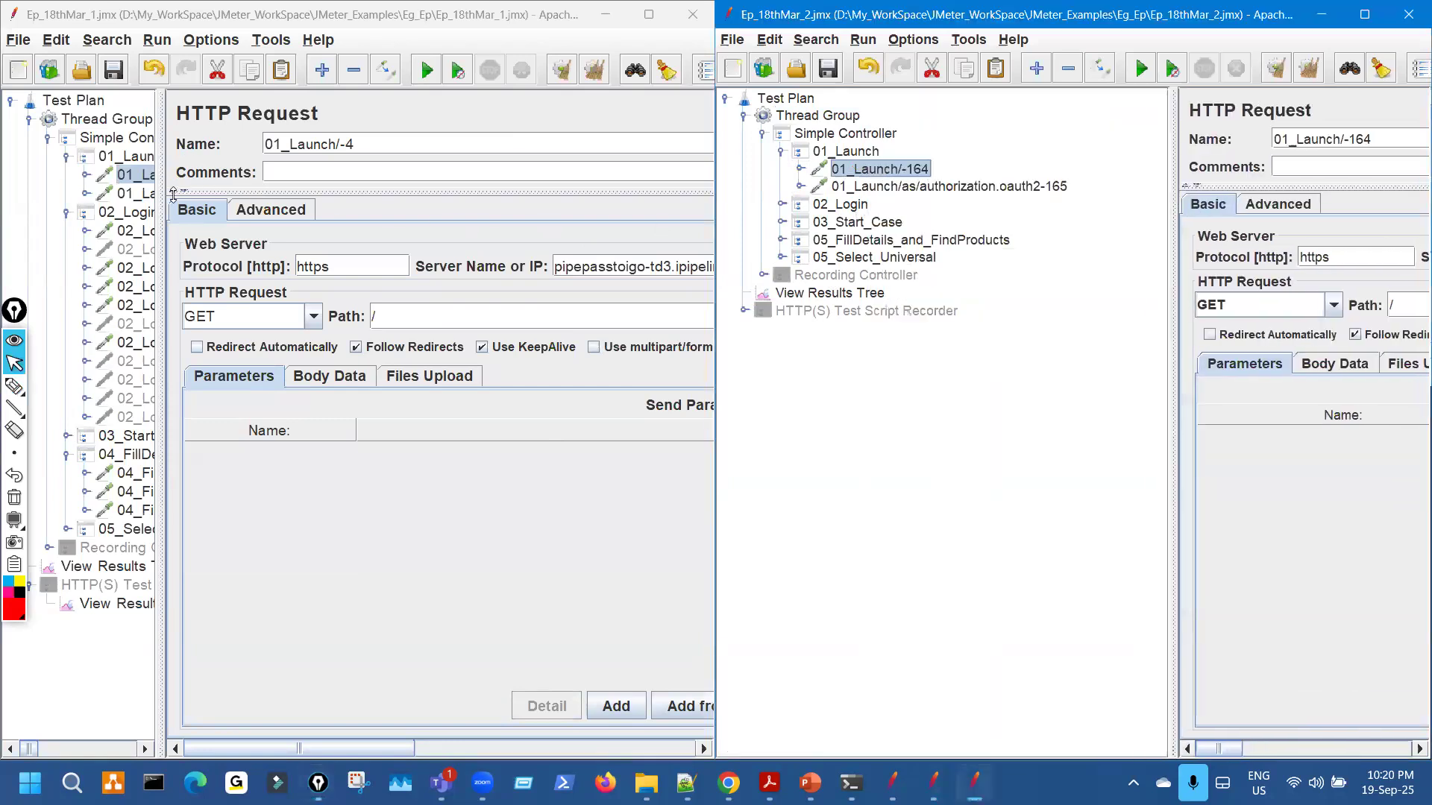
drag(319, 182, 509, 179)
click(790, 270)
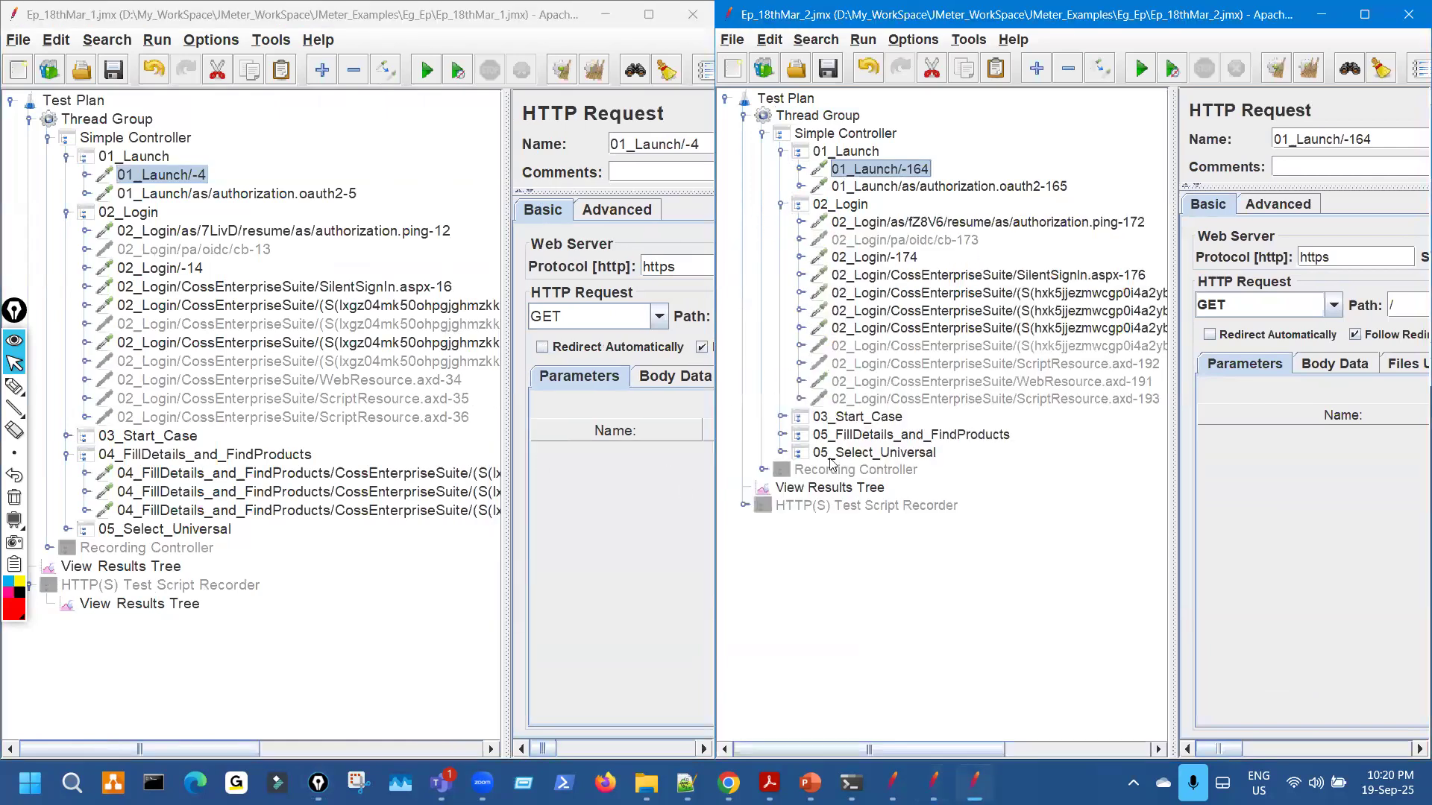
click(781, 435)
Mark the corresponding Launch, Login and FillDetails_and_FindProducts requests in both scripts' trees, and clear the marks.
click(15, 385)
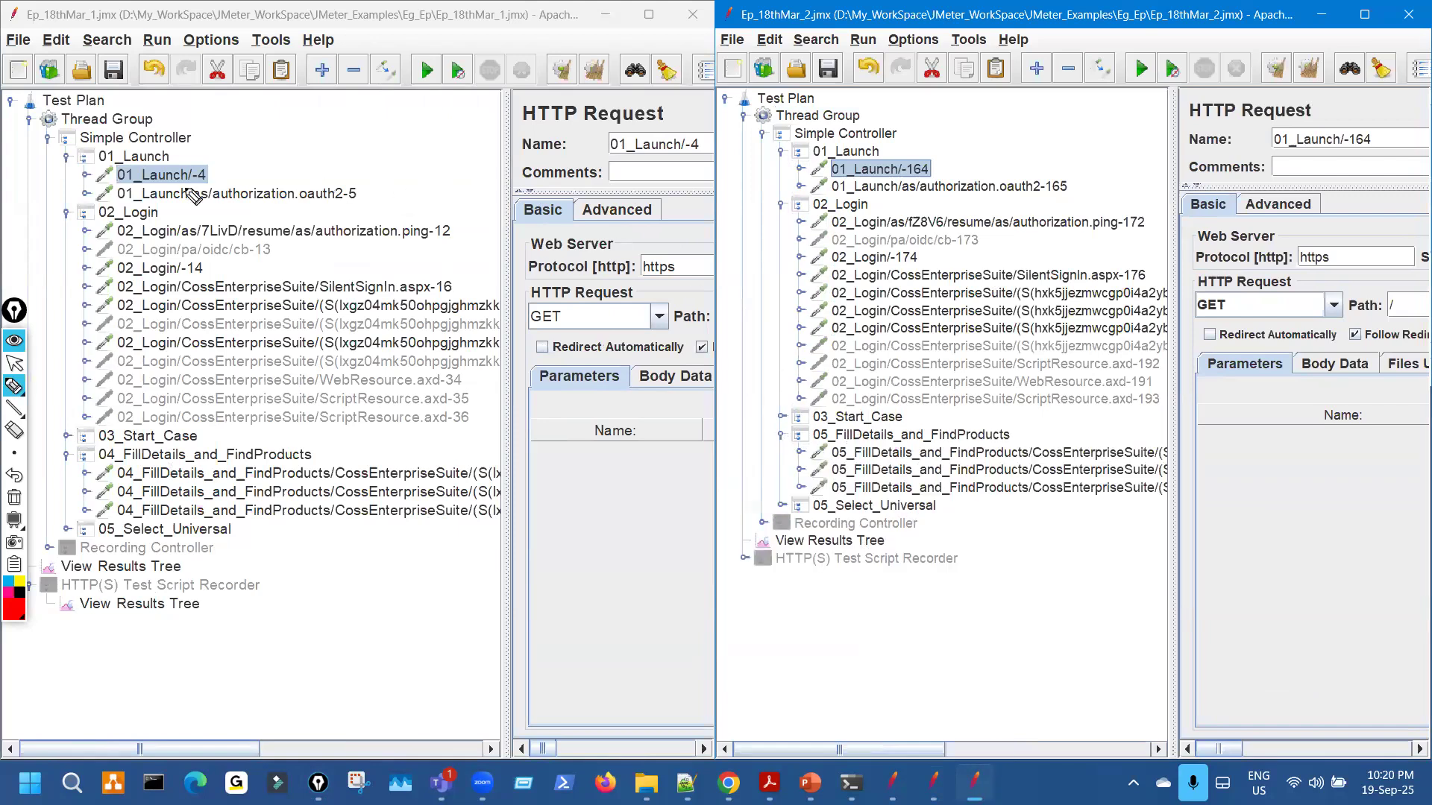
drag(741, 172, 748, 499)
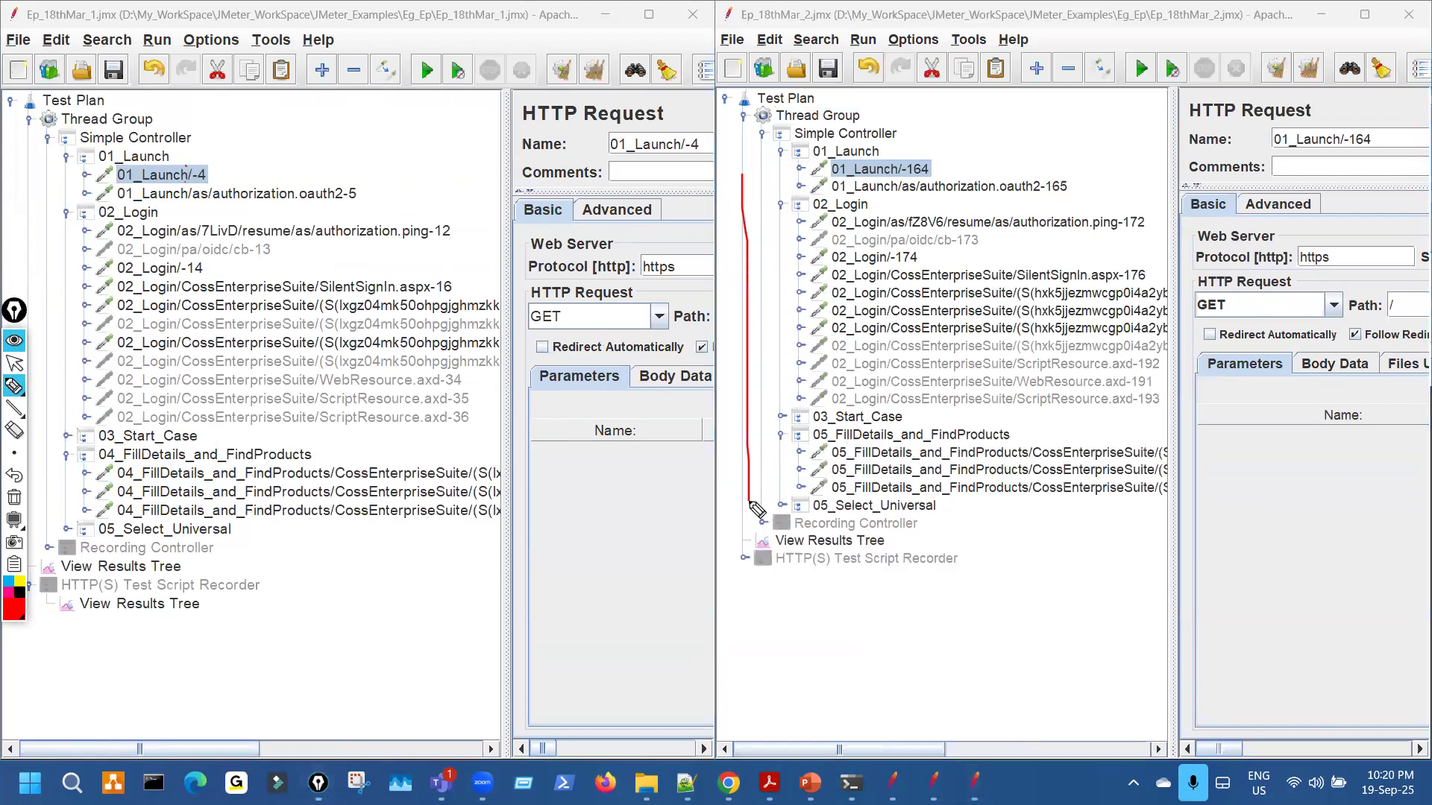
drag(53, 231, 53, 325)
mouse_move(173, 158)
mouse_down()
mouse_move(196, 214)
mouse_move(194, 145)
mouse_up()
mouse_move(918, 156)
mouse_down()
mouse_move(941, 187)
mouse_move(961, 161)
mouse_up()
mouse_move(173, 221)
mouse_down()
mouse_move(228, 179)
mouse_move(246, 358)
mouse_move(341, 254)
mouse_up()
mouse_move(958, 220)
mouse_down()
mouse_move(941, 332)
mouse_move(985, 246)
mouse_up()
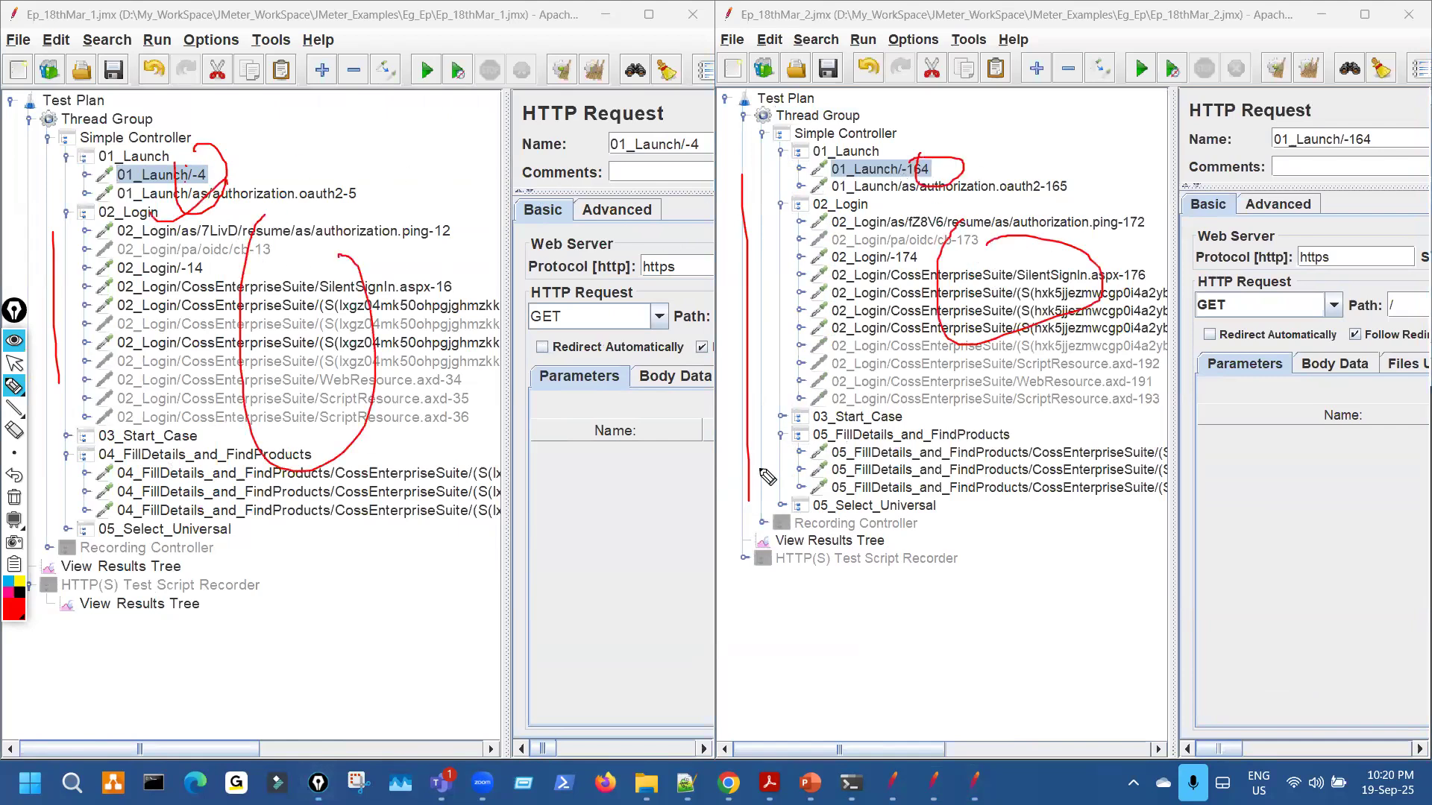
drag(231, 483, 268, 489)
drag(949, 466, 943, 520)
key(ctrl+shift+7)
key(ctrl+shift+2)
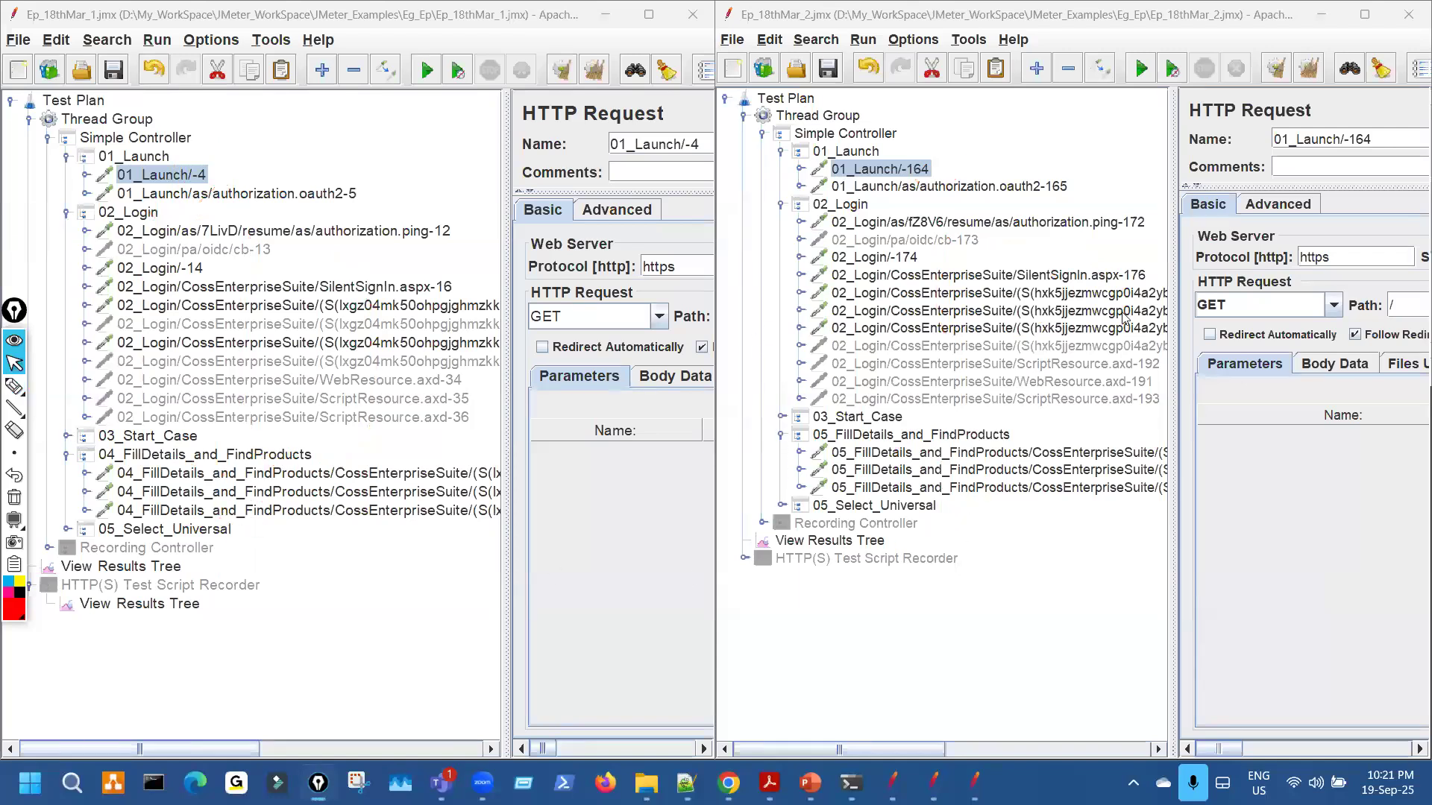
Narrow both test plan trees to give the request details more room.
drag(958, 276, 856, 267)
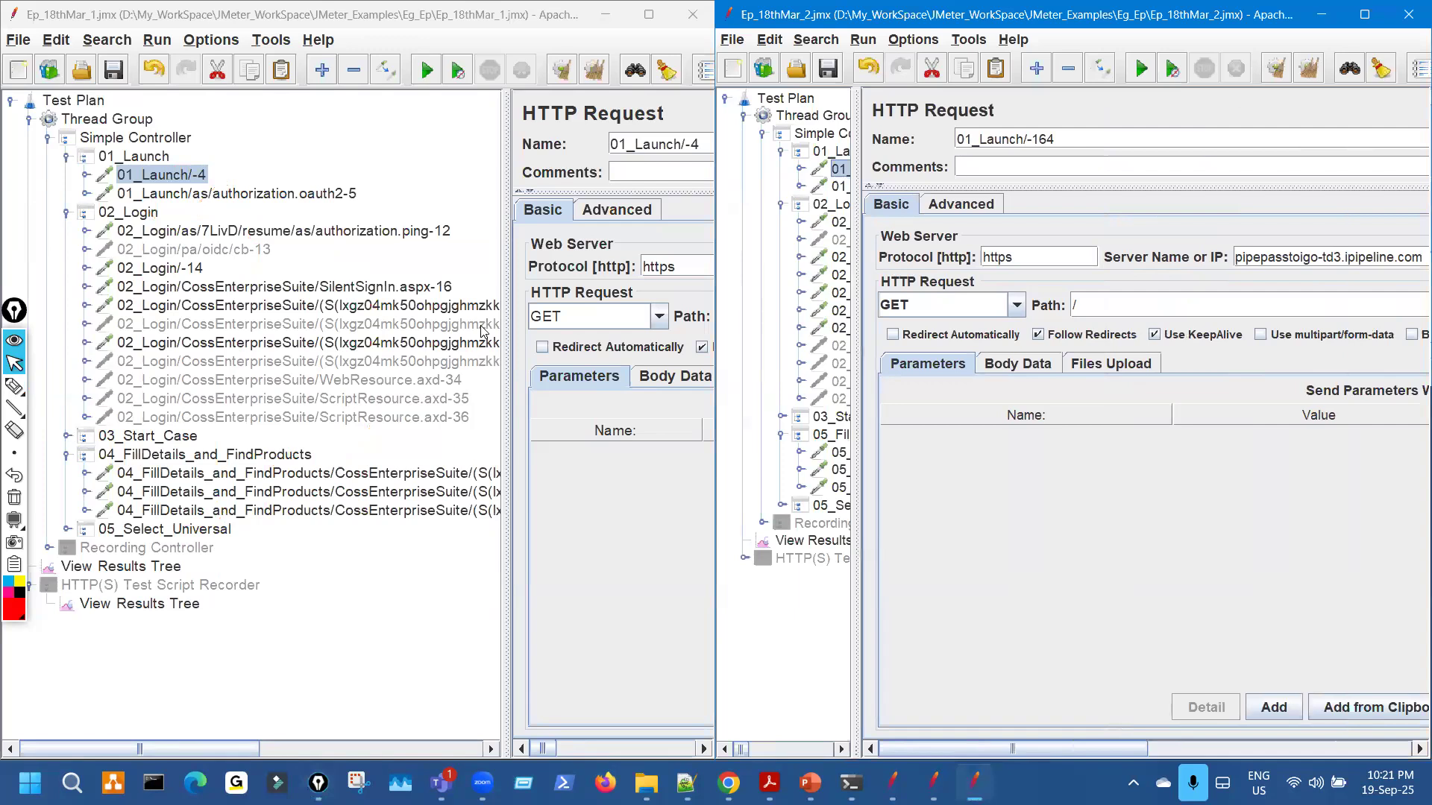
drag(463, 279, 174, 279)
drag(859, 248, 903, 253)
Mark the first launch request and circle the protocol, server and path fields in both scripts, and clear the marks.
key(ctrl+shift+3)
drag(143, 177, 232, 170)
key(ctrl+shift+2)
key(ctrl+shift+3)
mouse_move(339, 250)
mouse_down()
mouse_move(709, 289)
mouse_move(466, 231)
mouse_up()
mouse_move(1267, 233)
mouse_down()
mouse_move(1047, 308)
mouse_move(1327, 261)
mouse_up()
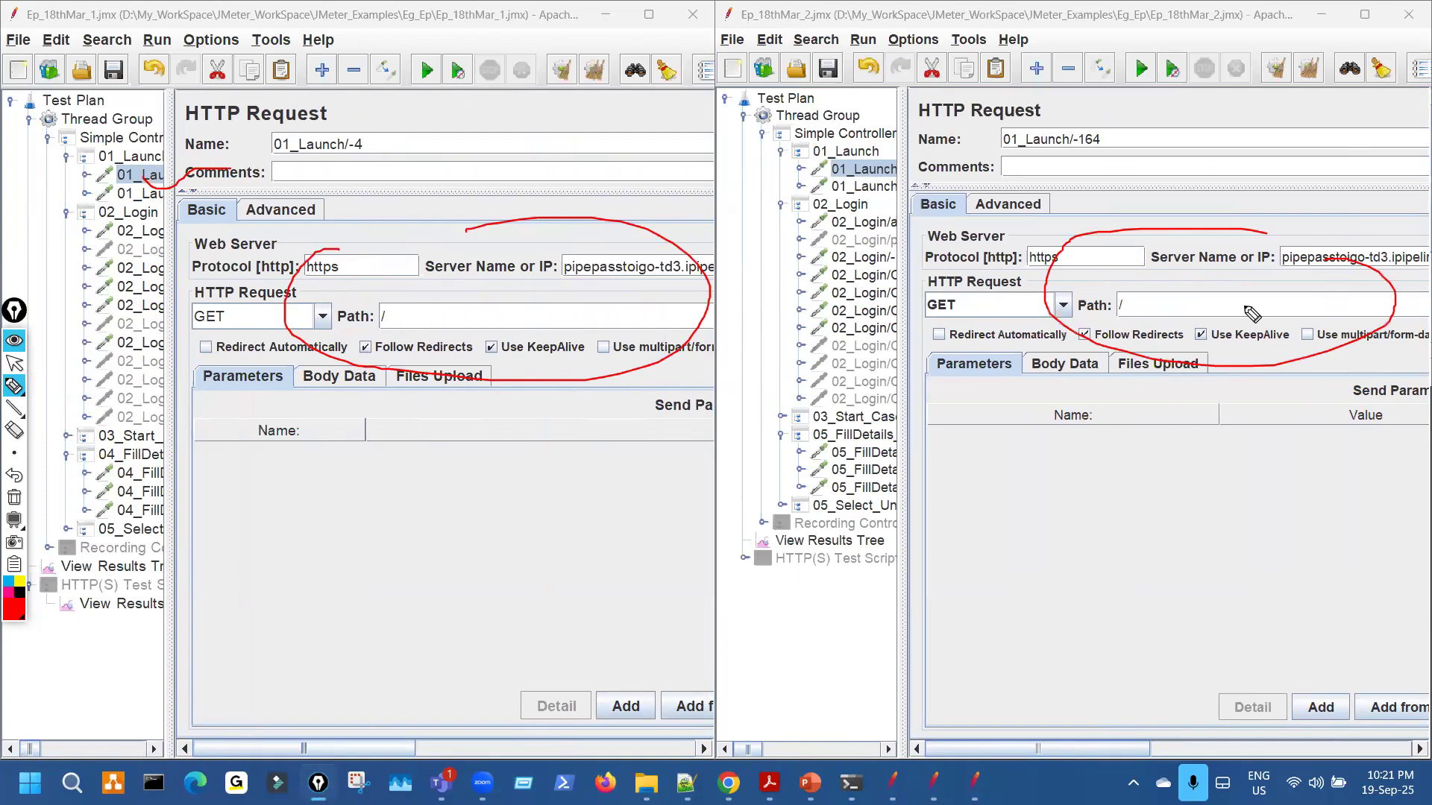
key(ctrl+shift+5)
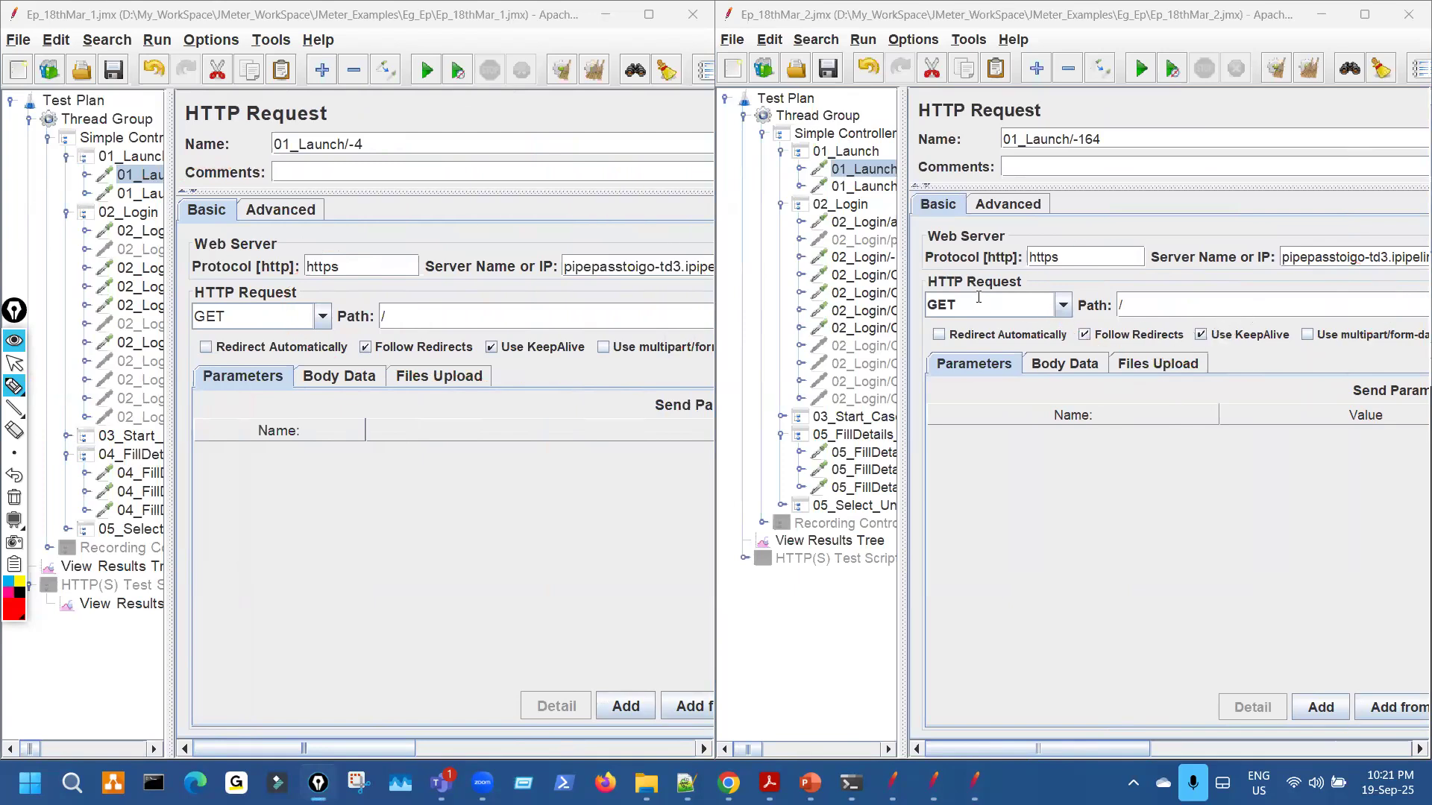
key(ctrl+shift+1)
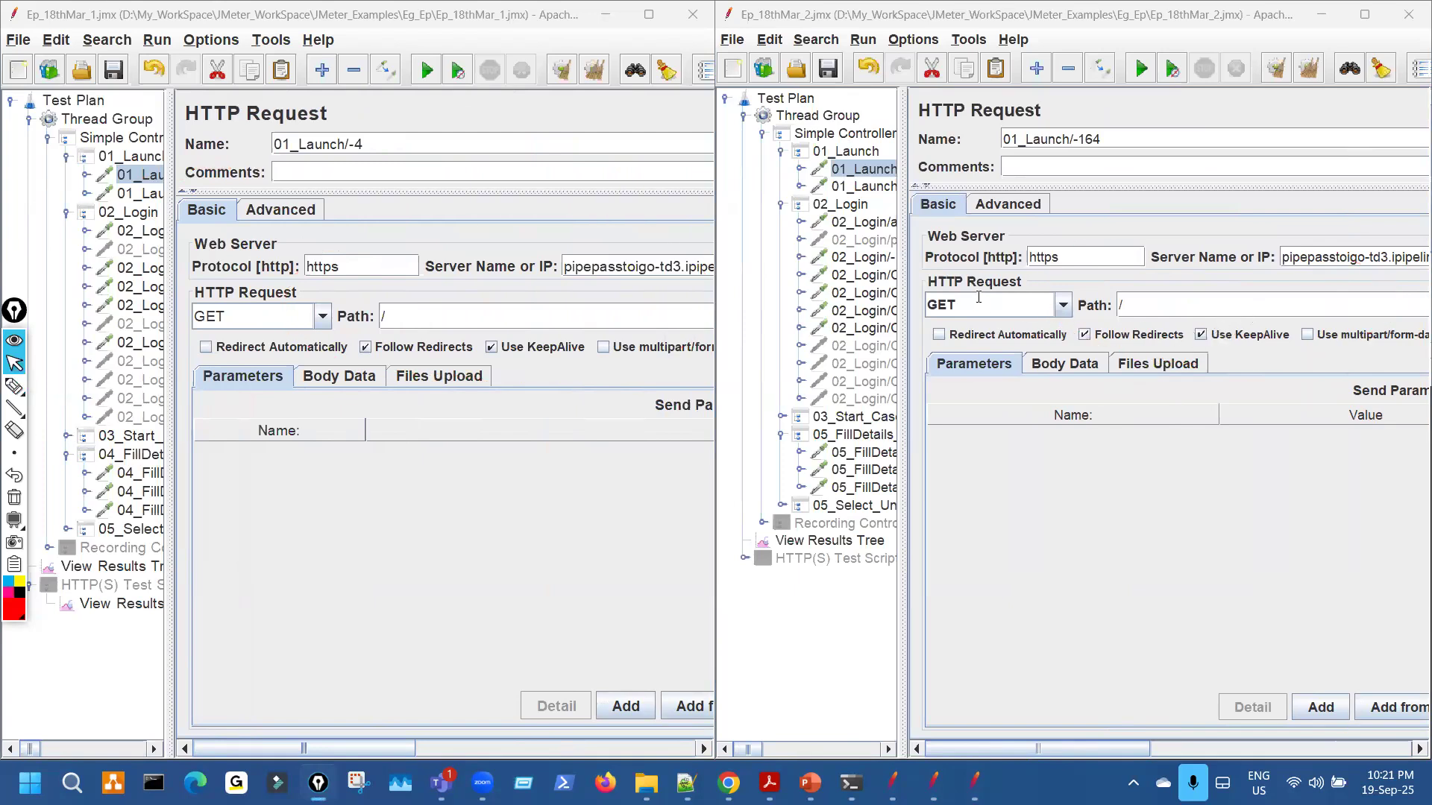
Show the 01_Launch/as/authorization.oauth2 request in both scripts, and widen the parameter Value column in Ep_18thMar_2.
click(148, 194)
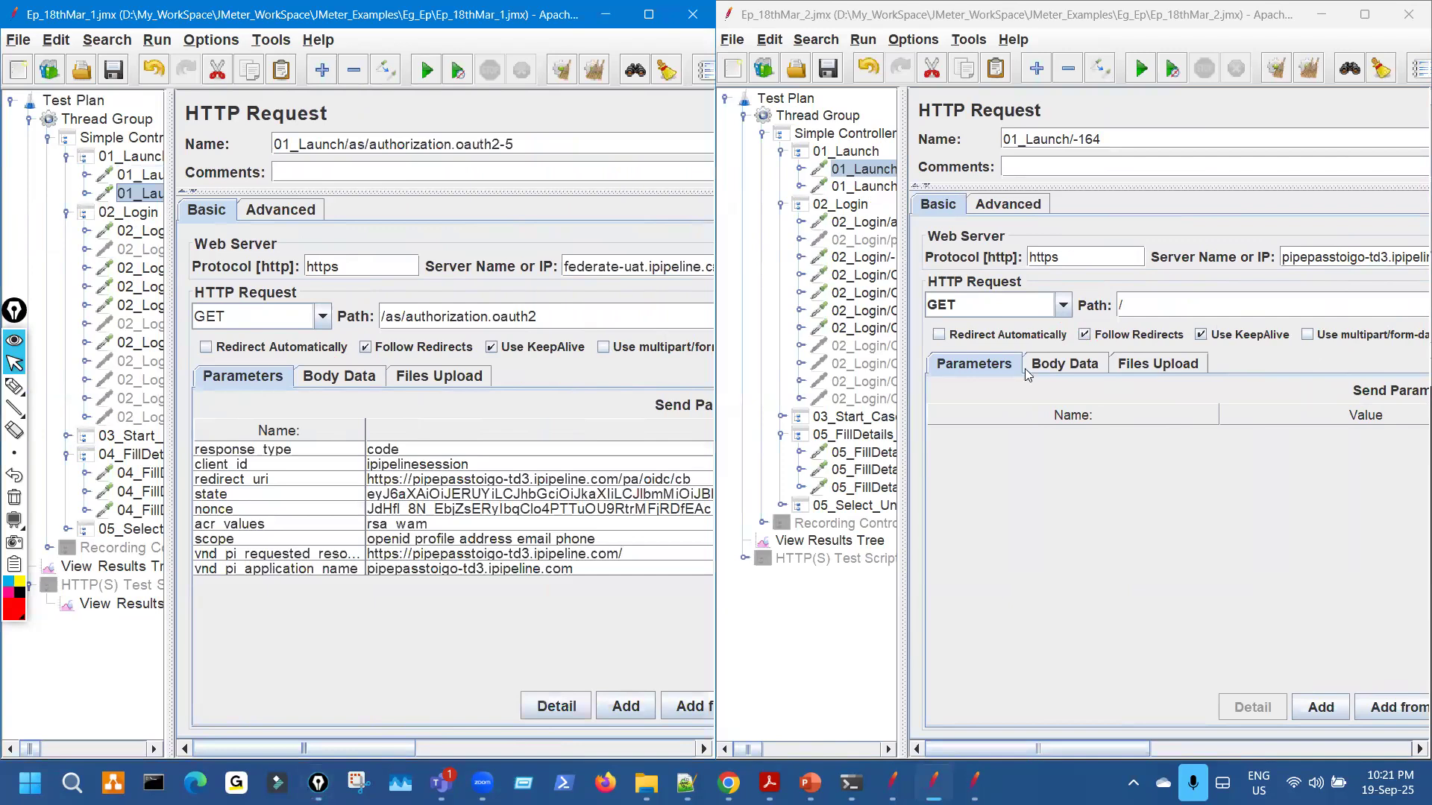
click(863, 187)
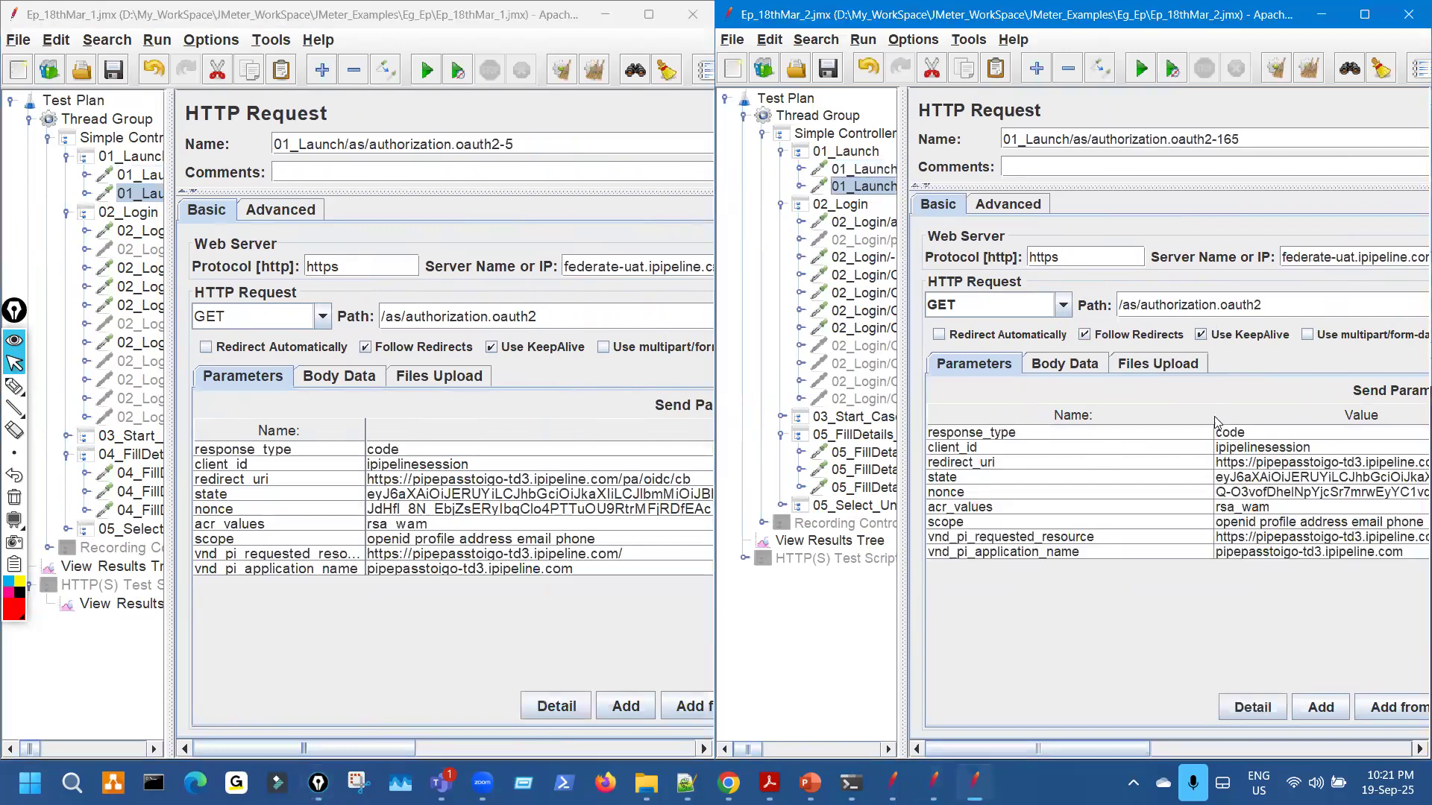
drag(1218, 418, 1109, 418)
Mark the protocol, server, method, path and matching parameters of both authorization.oauth2 requests, and clear the marks.
key(ctrl+shift+3)
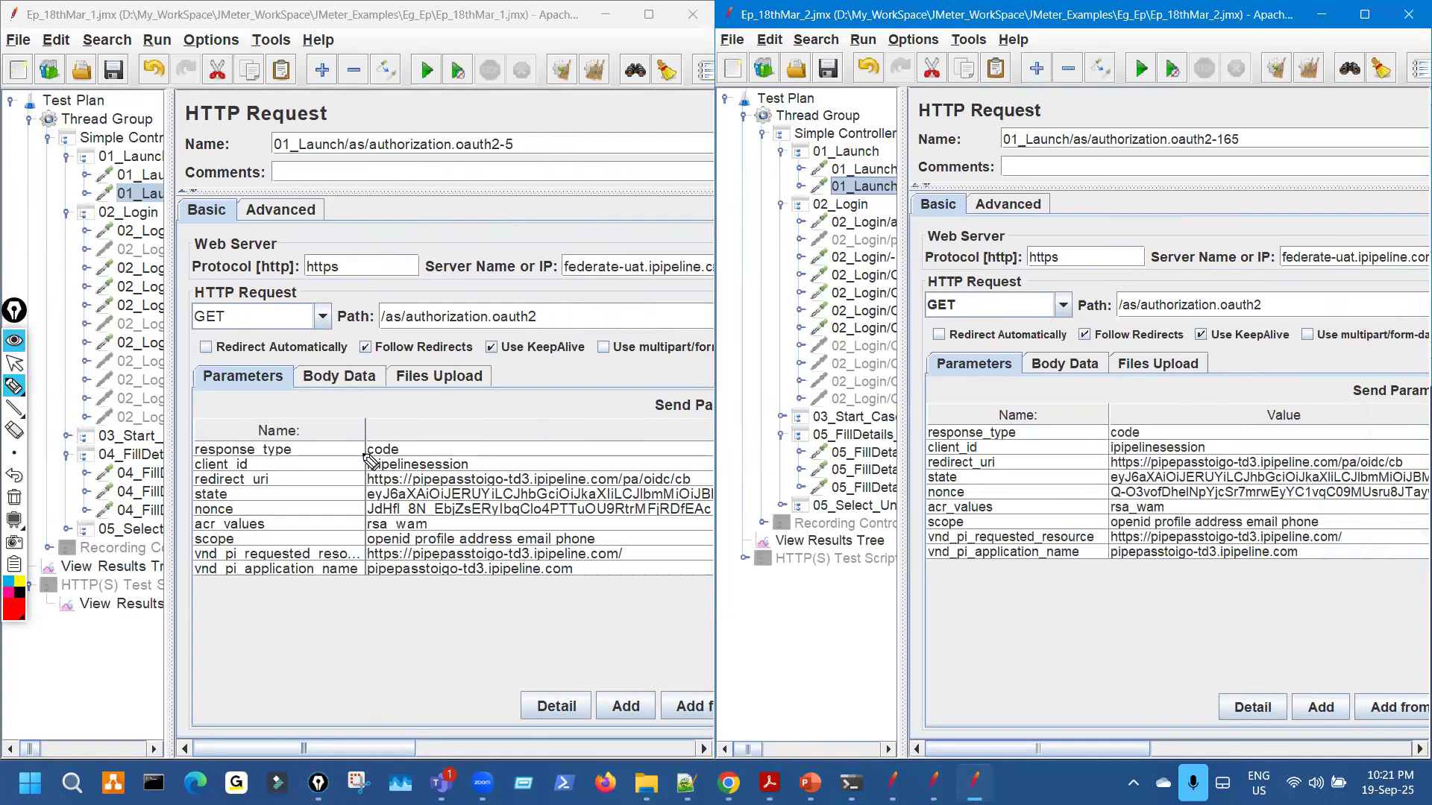
drag(329, 262, 486, 234)
drag(605, 263, 687, 235)
drag(612, 290, 501, 322)
drag(205, 325, 332, 293)
drag(1105, 246, 1192, 237)
drag(1015, 328, 1325, 265)
drag(305, 433, 351, 619)
drag(1071, 421, 1076, 576)
mouse_move(1150, 468)
mouse_down()
mouse_move(1107, 456)
mouse_move(1180, 433)
mouse_move(1098, 429)
mouse_up()
drag(347, 444, 415, 447)
drag(352, 528, 470, 515)
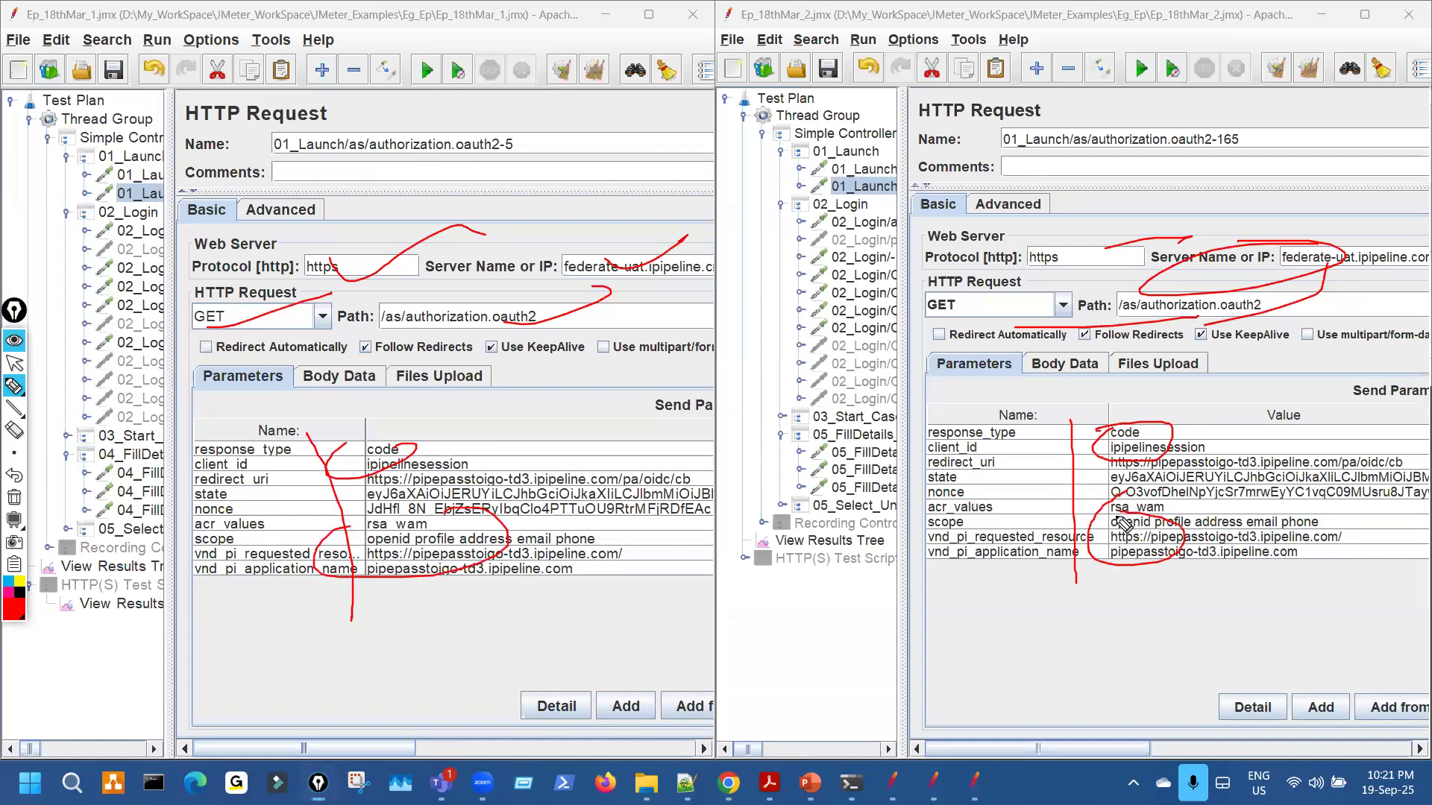
key(ctrl+shift+c)
Bracket the state and nonce parameters in both scripts, circle the nonce values, and clear the marks.
mouse_move(355, 486)
mouse_down()
mouse_move(356, 526)
mouse_move(367, 514)
mouse_up()
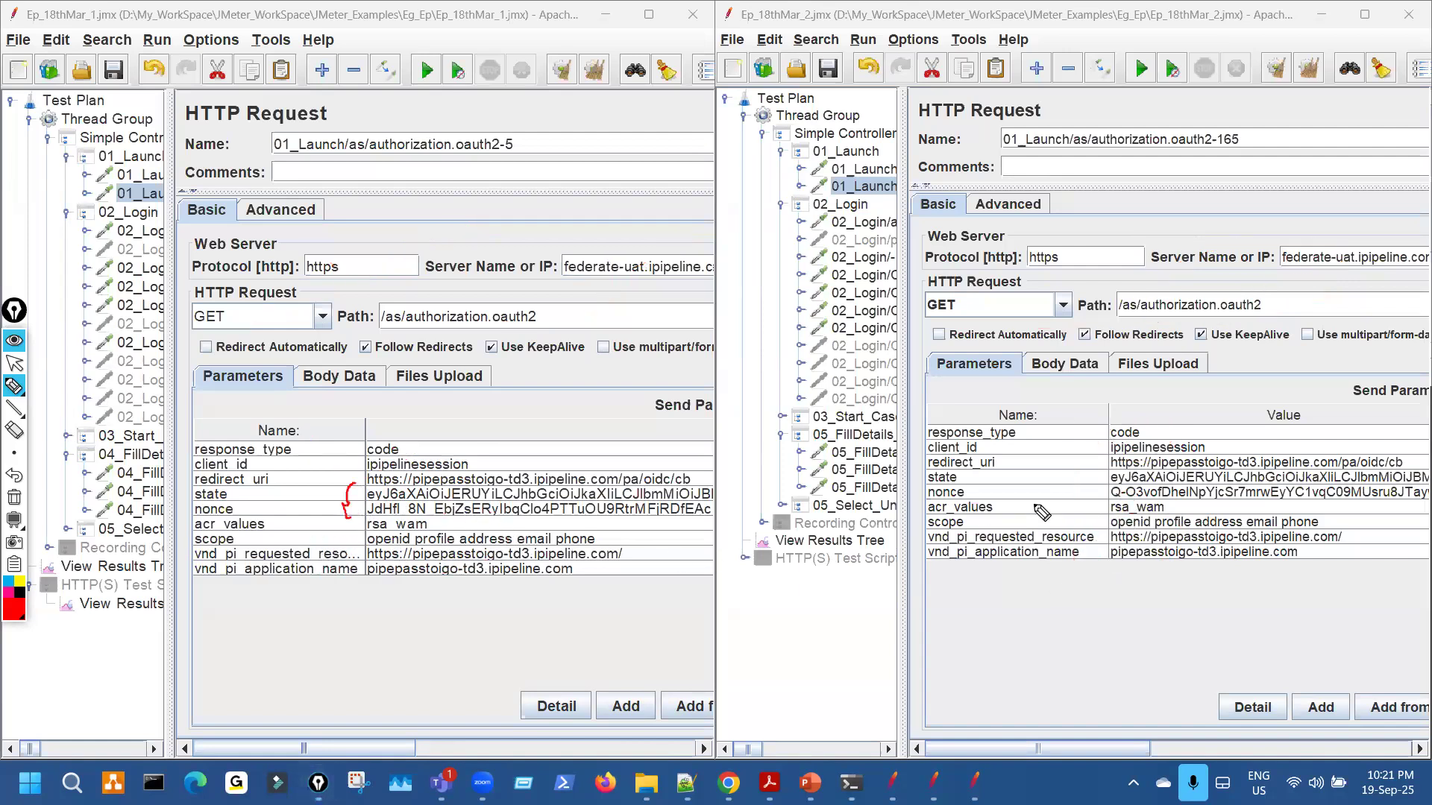
mouse_move(1094, 469)
mouse_down()
mouse_move(1089, 507)
mouse_move(1105, 511)
mouse_up()
mouse_move(543, 522)
mouse_down()
mouse_move(363, 513)
mouse_move(537, 504)
mouse_up()
mouse_move(1118, 493)
mouse_down()
mouse_move(1278, 515)
mouse_move(1184, 498)
mouse_up()
drag(978, 490, 1017, 484)
drag(237, 506, 288, 503)
drag(436, 523, 633, 522)
drag(1157, 500, 1223, 498)
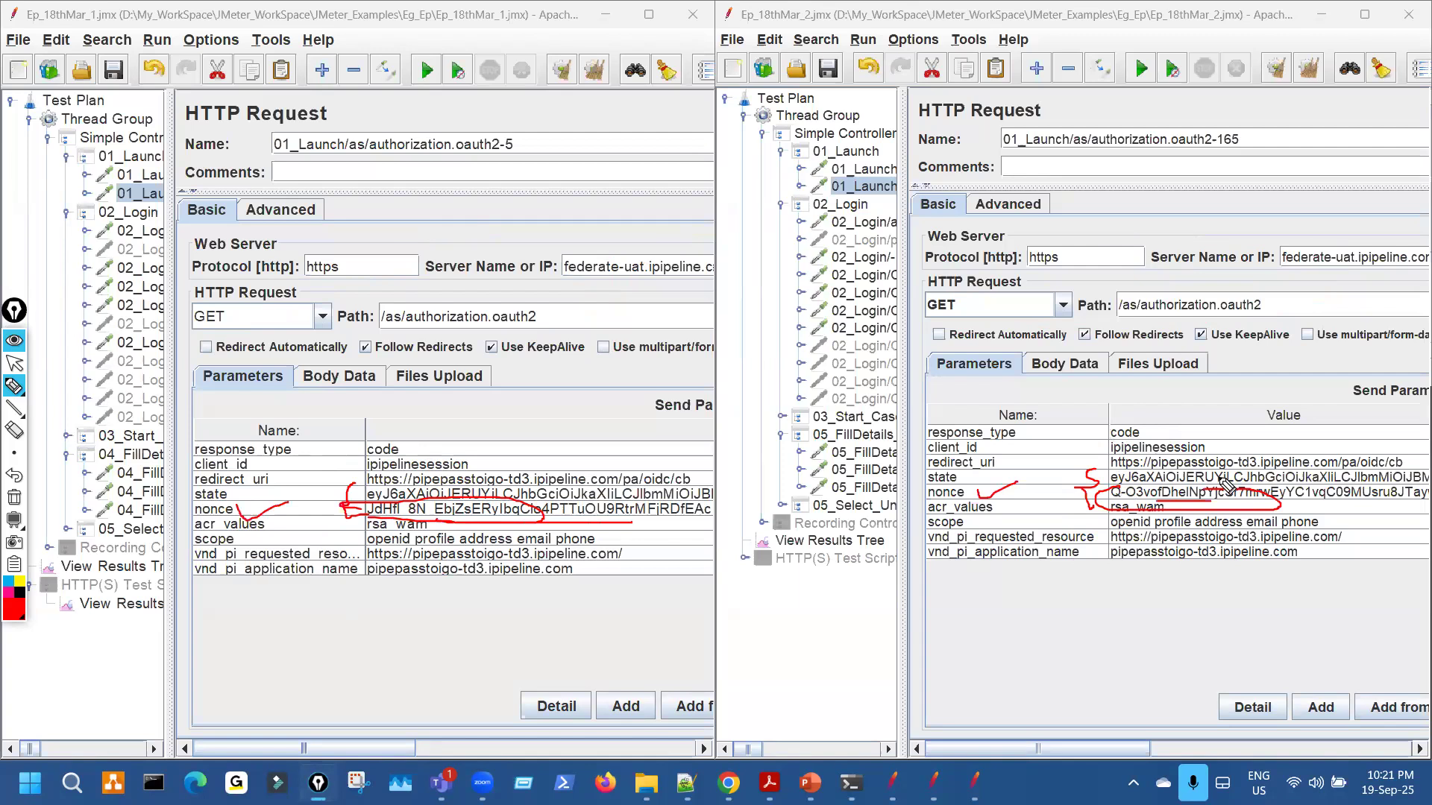
key(ctrl+shift+7)
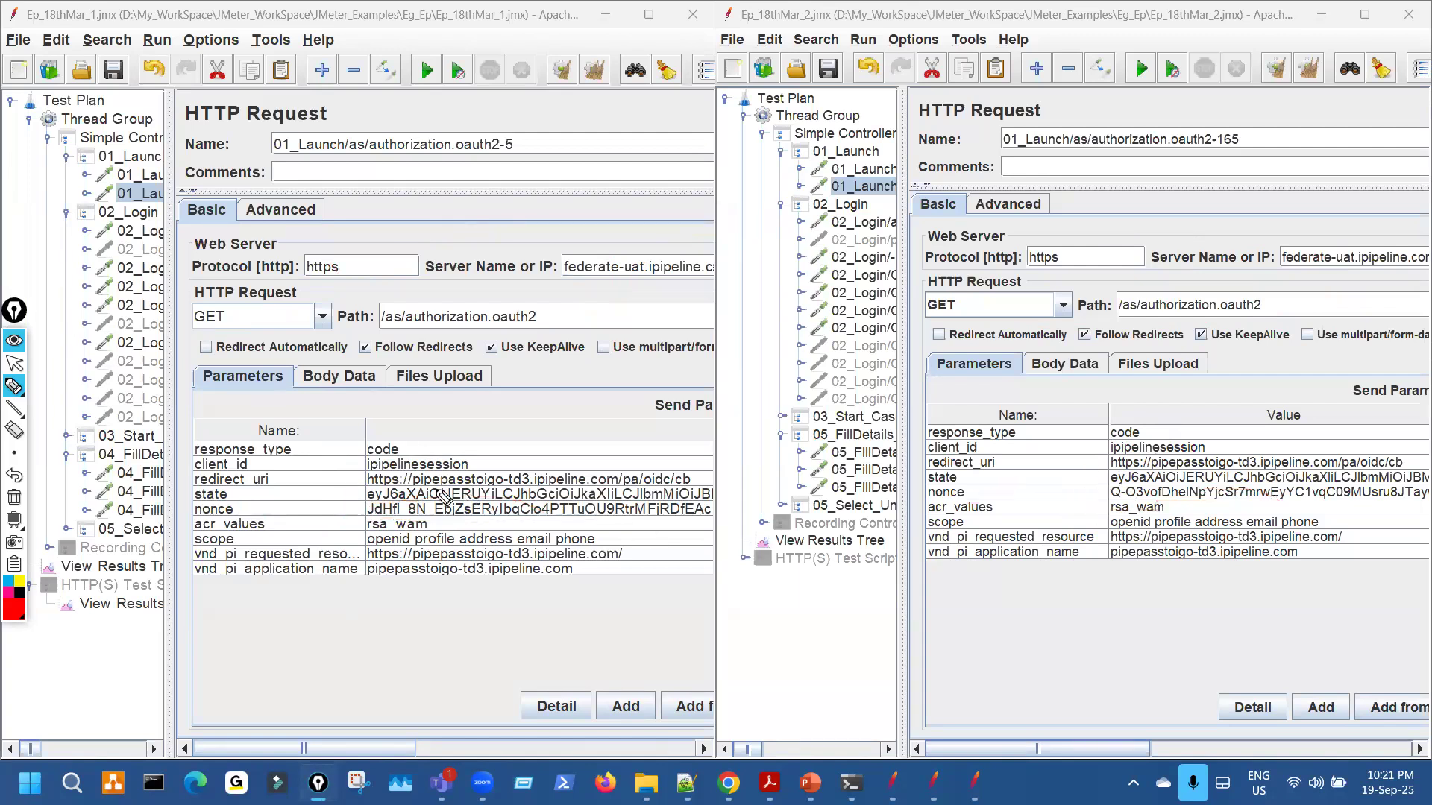
Mark the state parameter's value in both scripts, and clear the marks.
click(374, 503)
drag(483, 508, 667, 506)
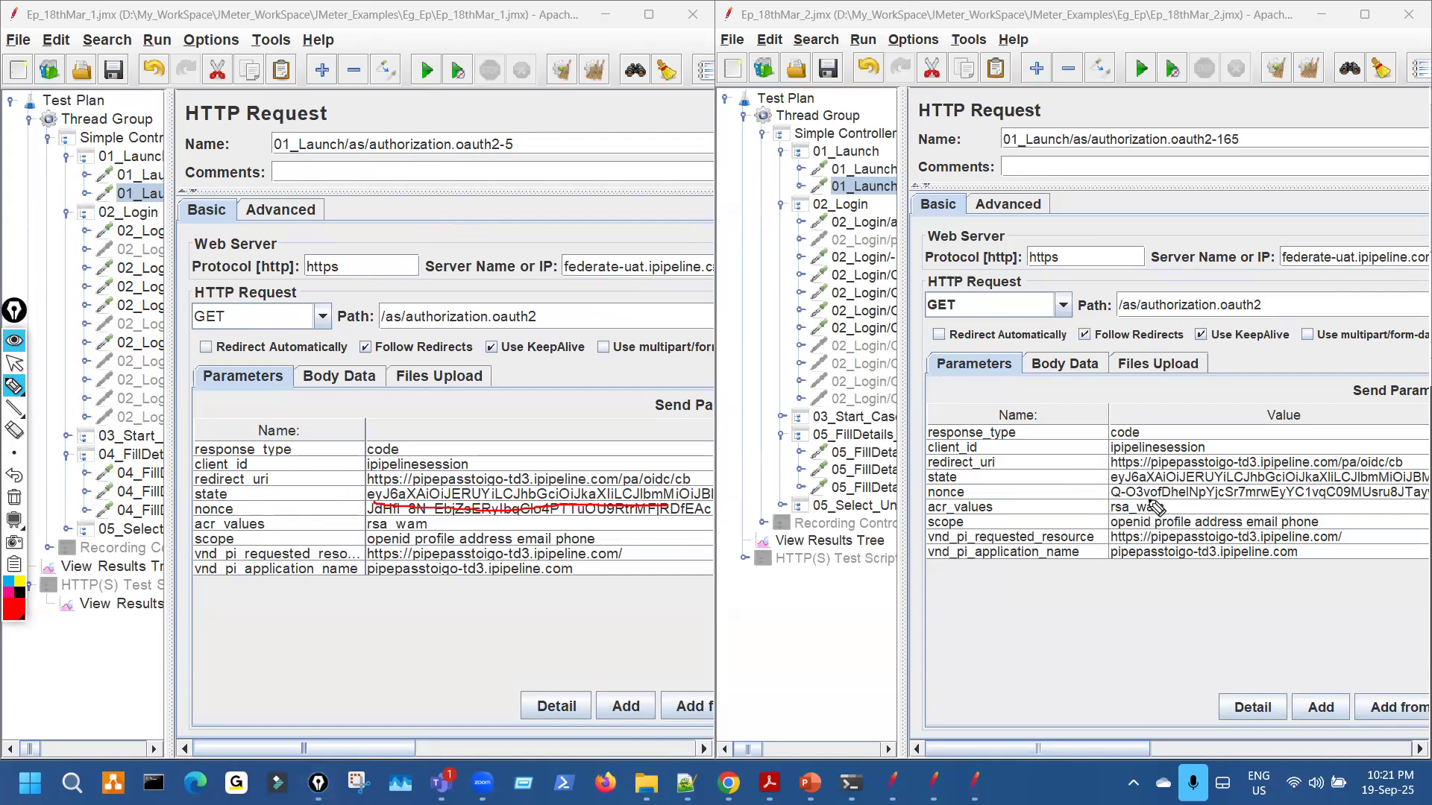
mouse_move(1125, 490)
mouse_down()
mouse_move(1268, 483)
mouse_move(1122, 472)
mouse_up()
key(ctrl+shift+7)
key(ctrl+shift+1)
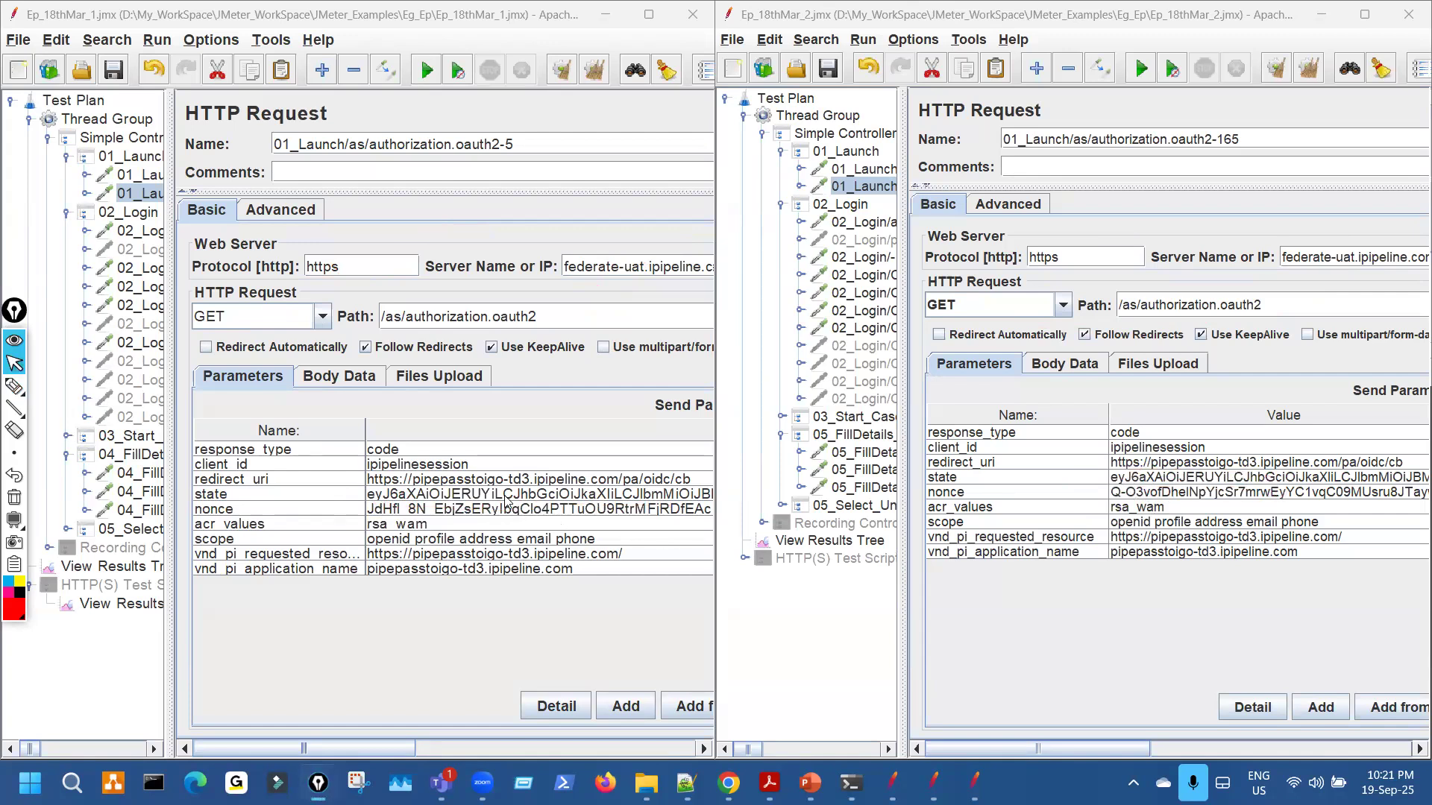
Copy the state parameter's value from Ep_18thMar_1 and paste it on a new first line of the new 10 document in Notepad++.
click(507, 495)
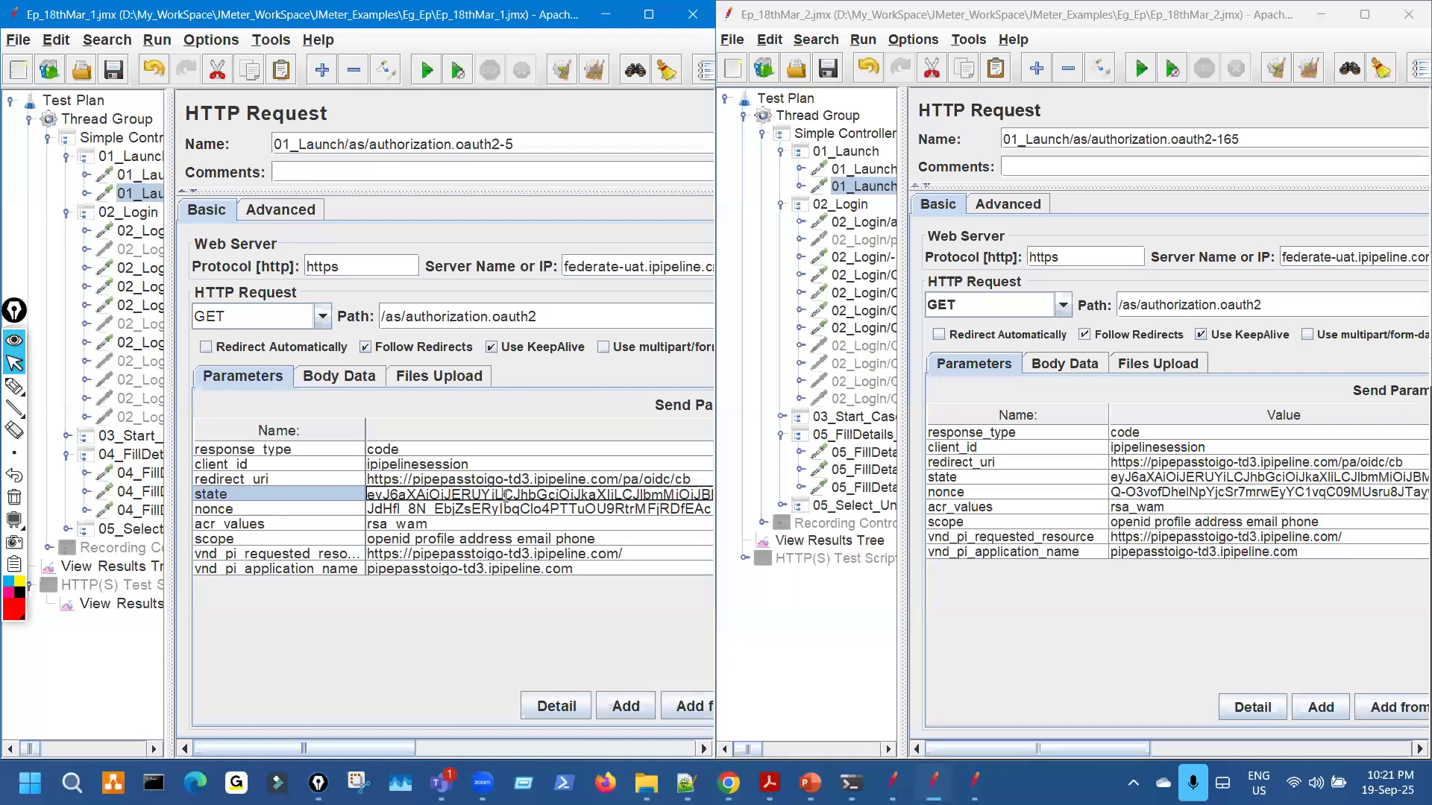
key(ctrl+a)
key(alt+Tab)
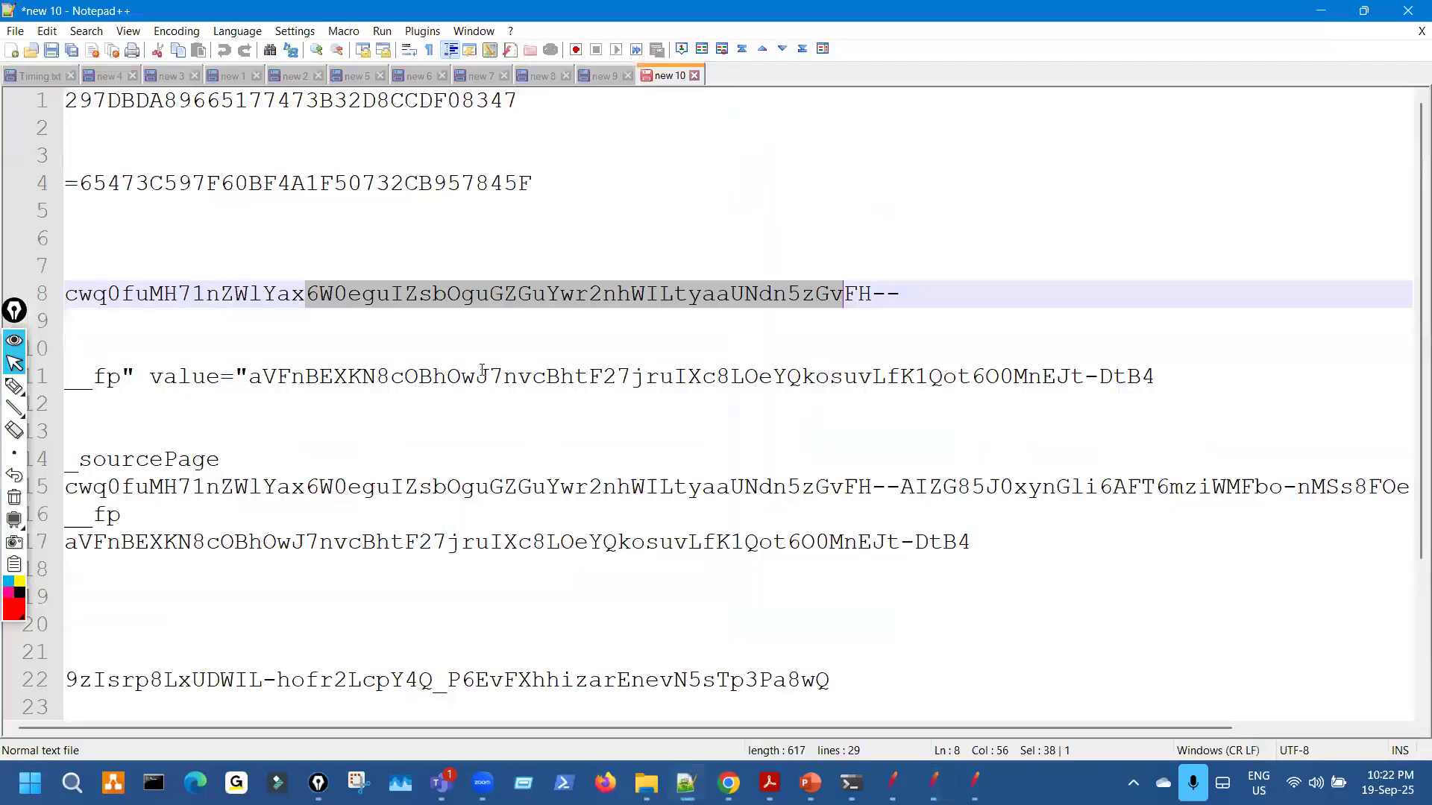
click(499, 216)
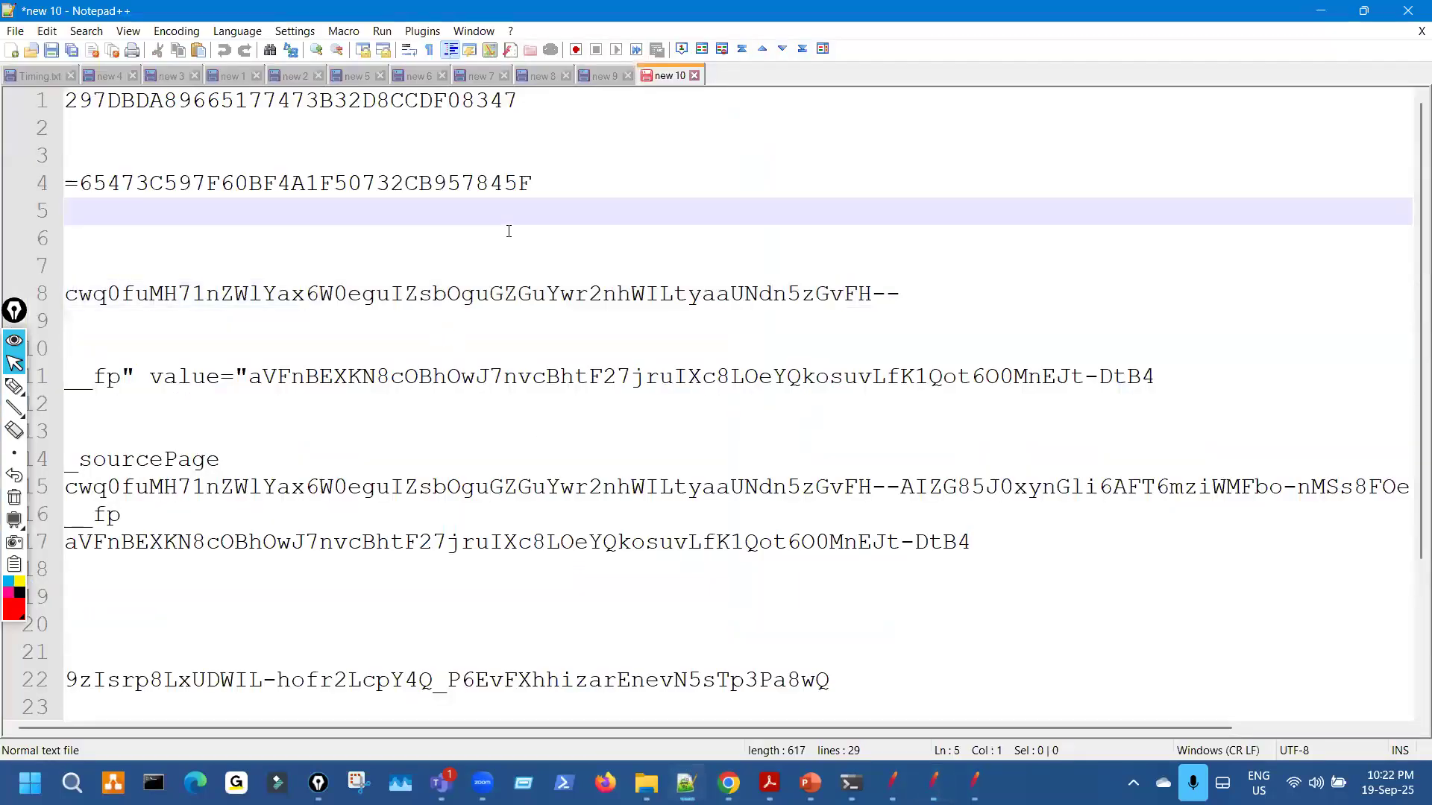
click(68, 100)
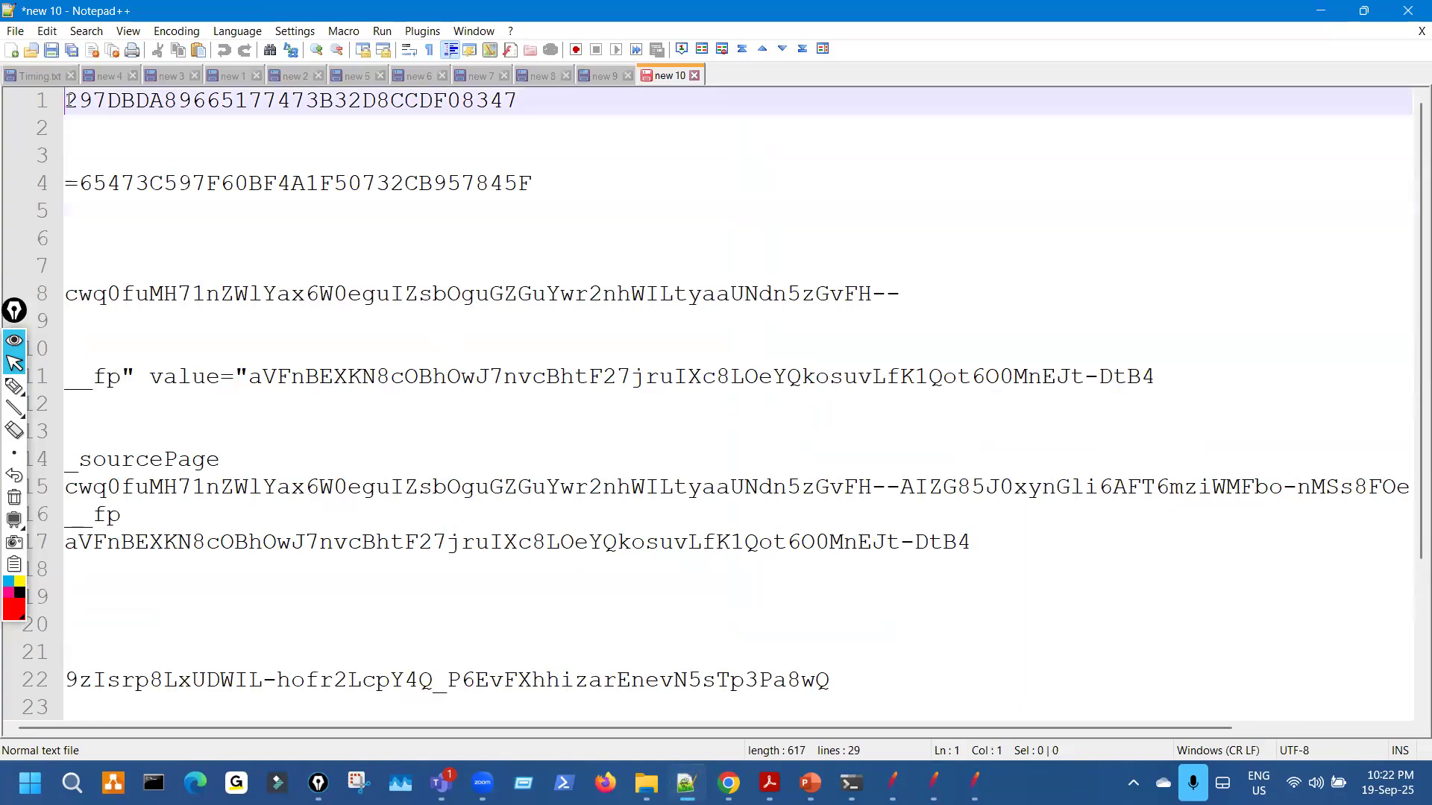
key(Return)
key(Return)
key(Return)
click(69, 100)
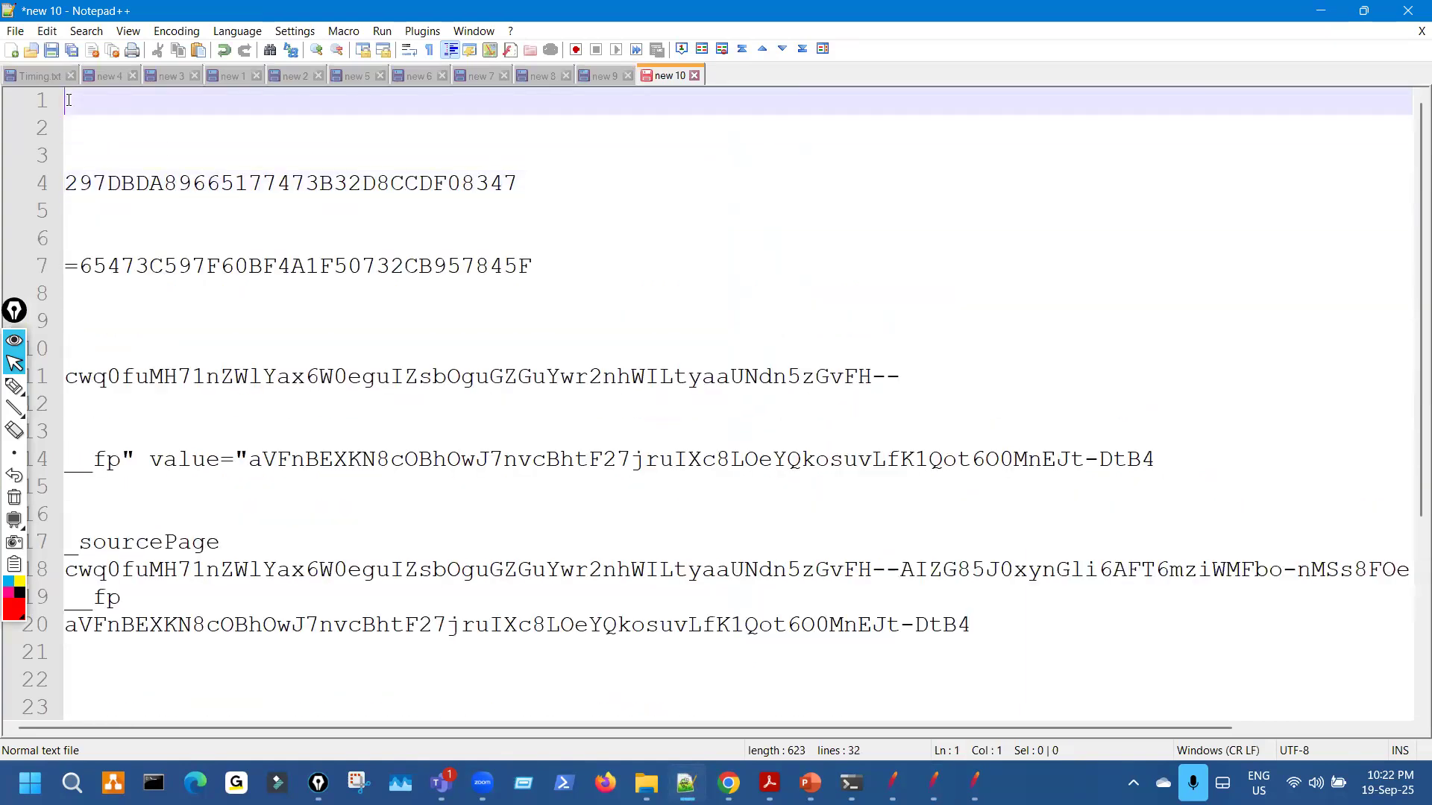
key(ctrl+v)
key(Return)
key(Return)
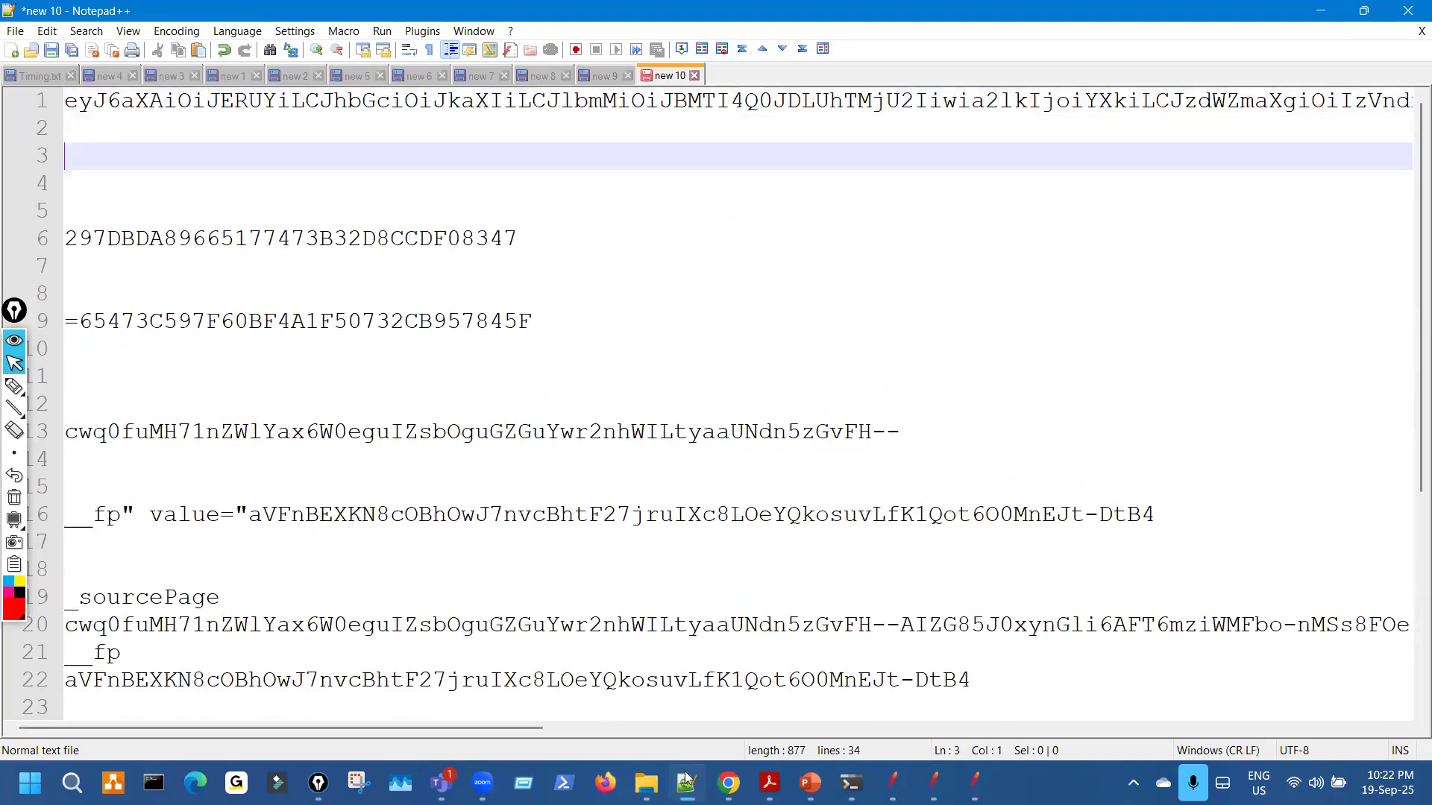
Copy the state parameter's value from Ep_18thMar_2 in JMeter and paste it on line 3 of the new 10 document in Notepad++.
click(975, 783)
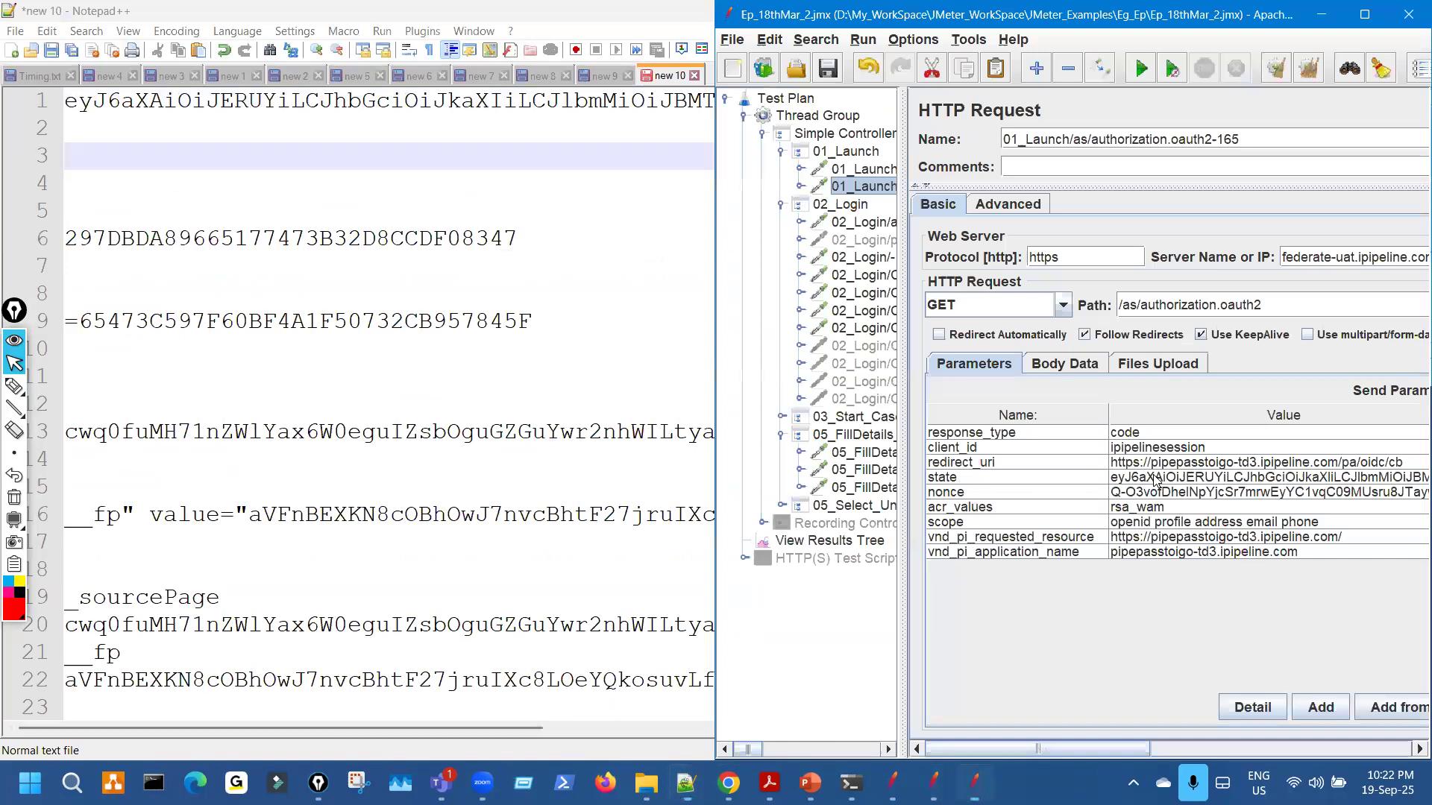
double_click(1154, 478)
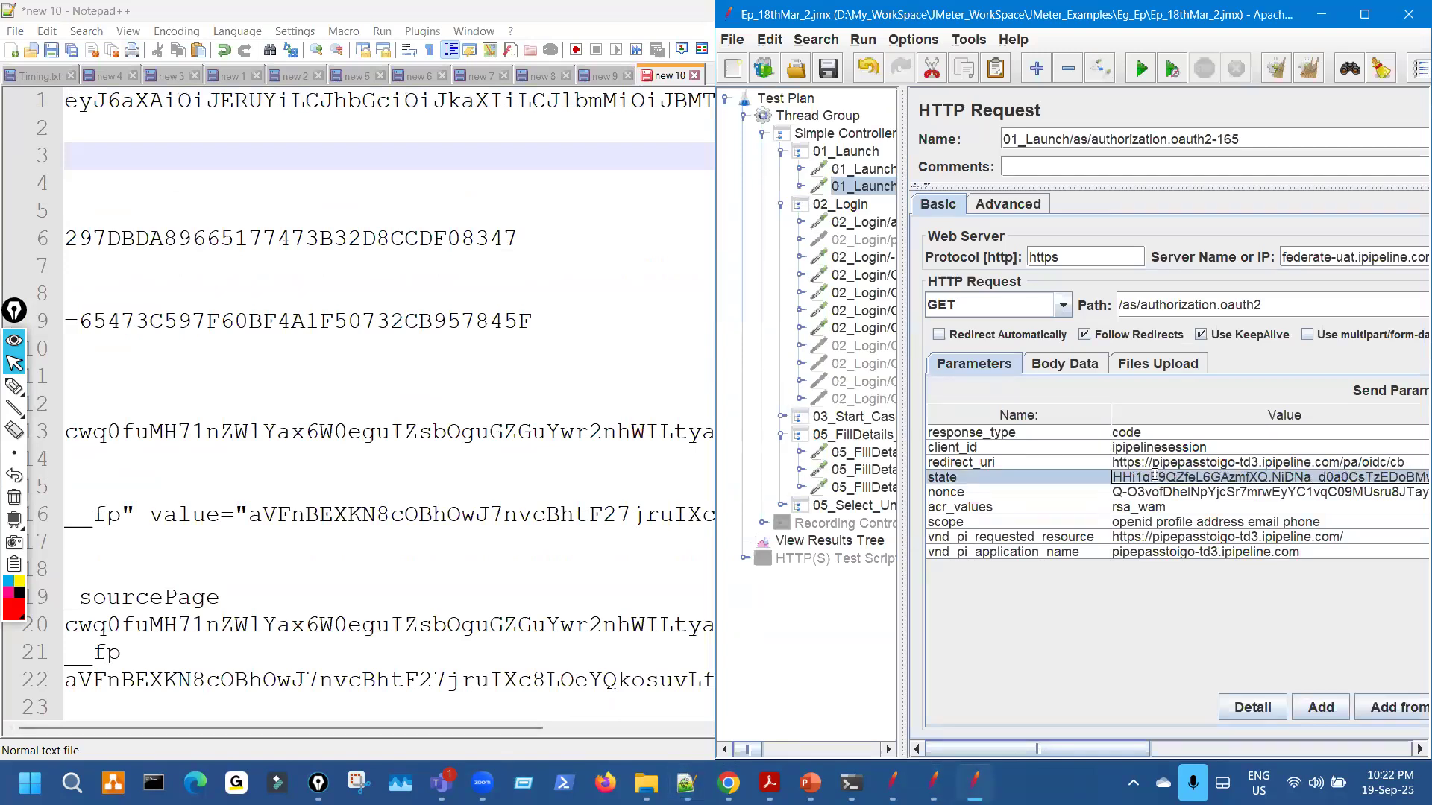
click(92, 154)
key(ctrl+v)
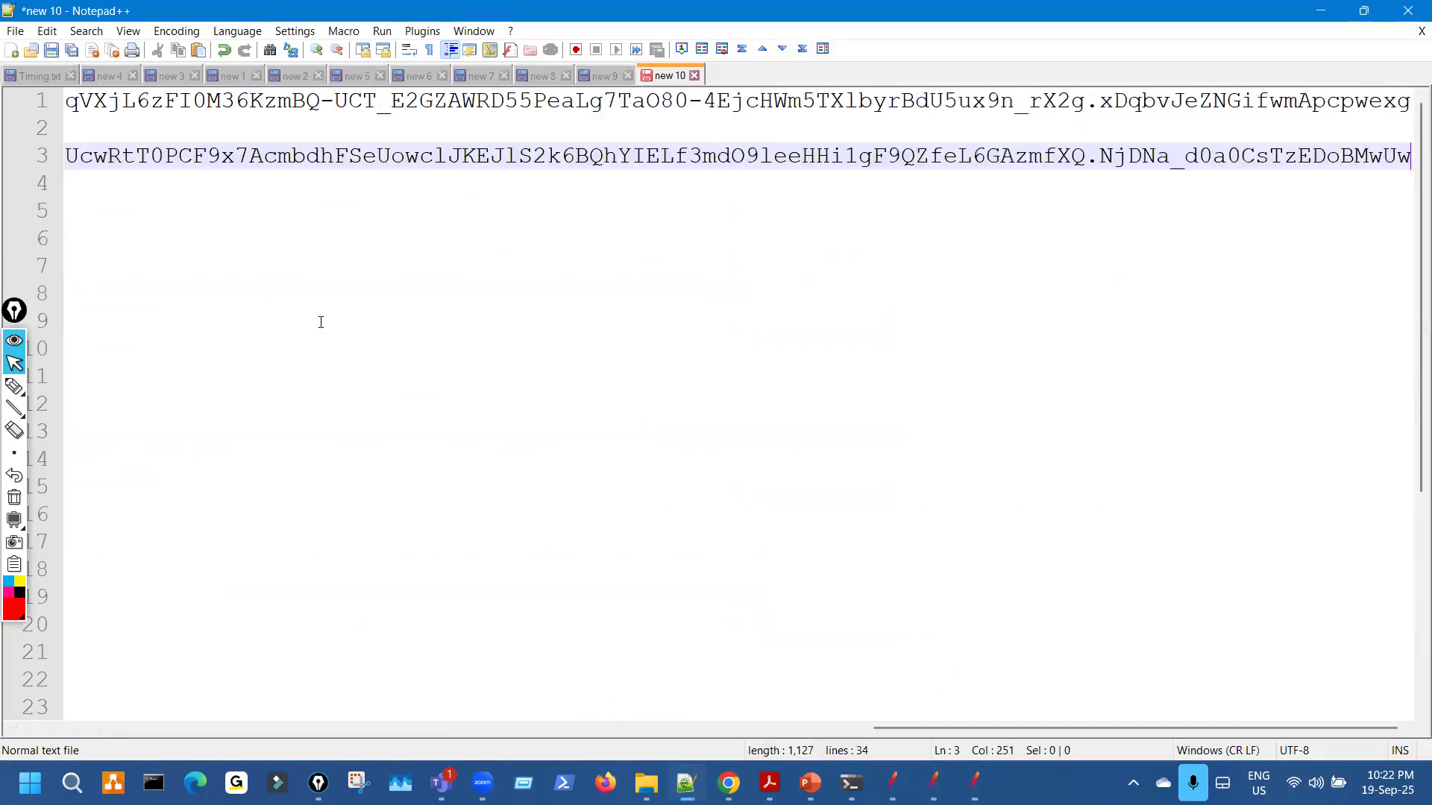
Underline the beginnings of the two state values on lines 1 and 3, and clear the marks.
ctrl+scroll(567, 552, down, 2)
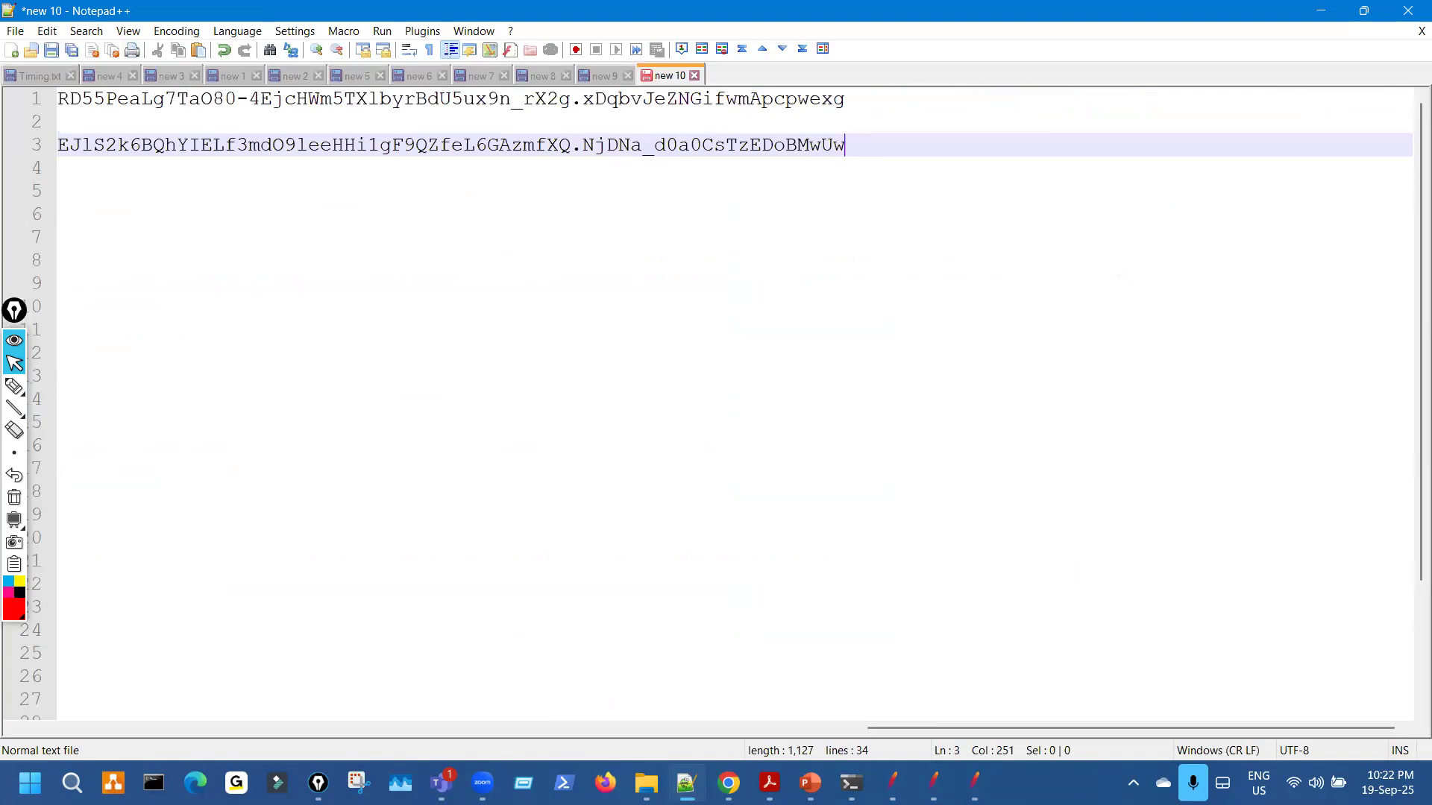
mouse_move(700, 724)
mouse_down()
mouse_move(149, 719)
mouse_move(67, 712)
mouse_move(54, 694)
mouse_up()
key(ctrl+shift+3)
drag(60, 113, 1079, 112)
drag(102, 168, 1157, 157)
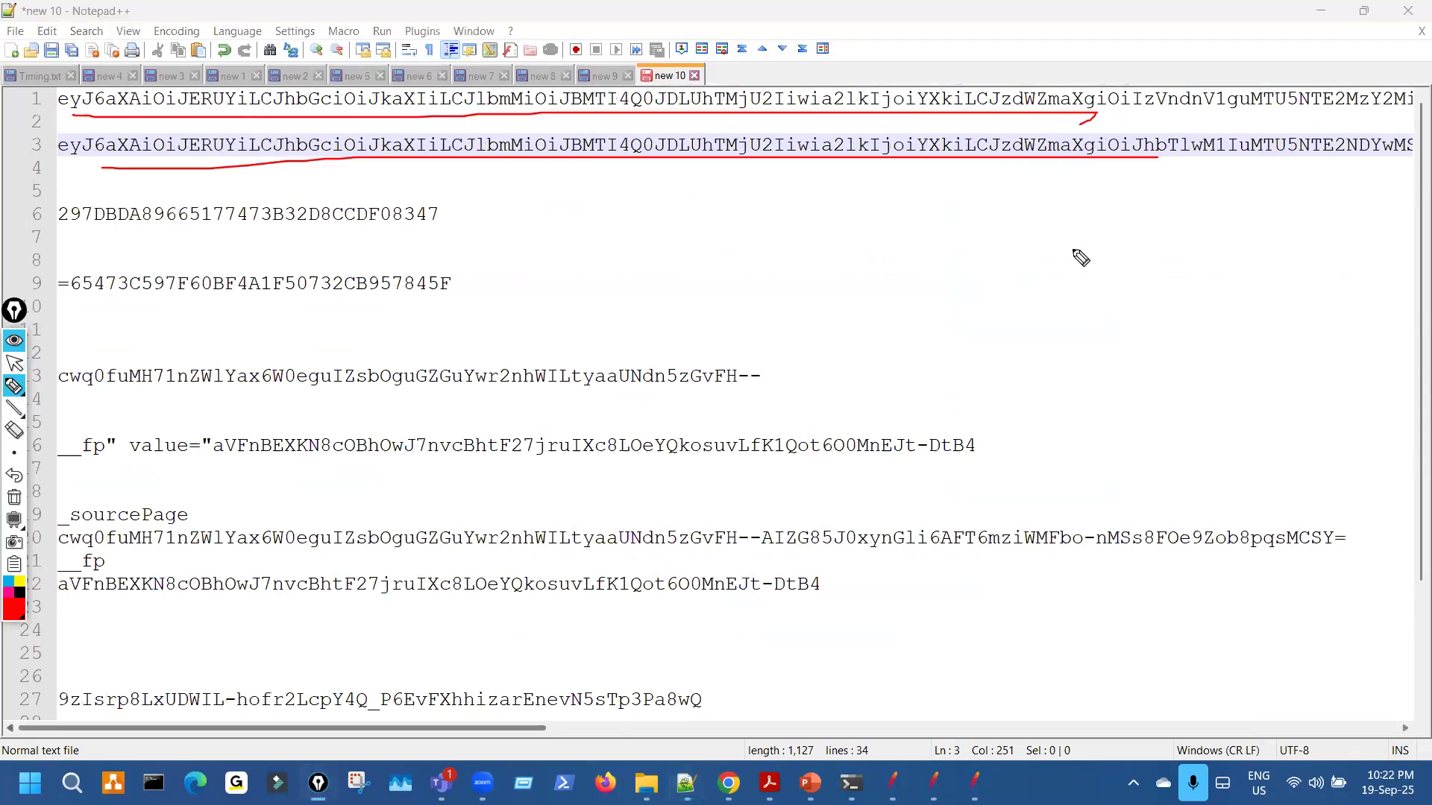
key(ctrl+shift+6)
key(ctrl+shift+1)
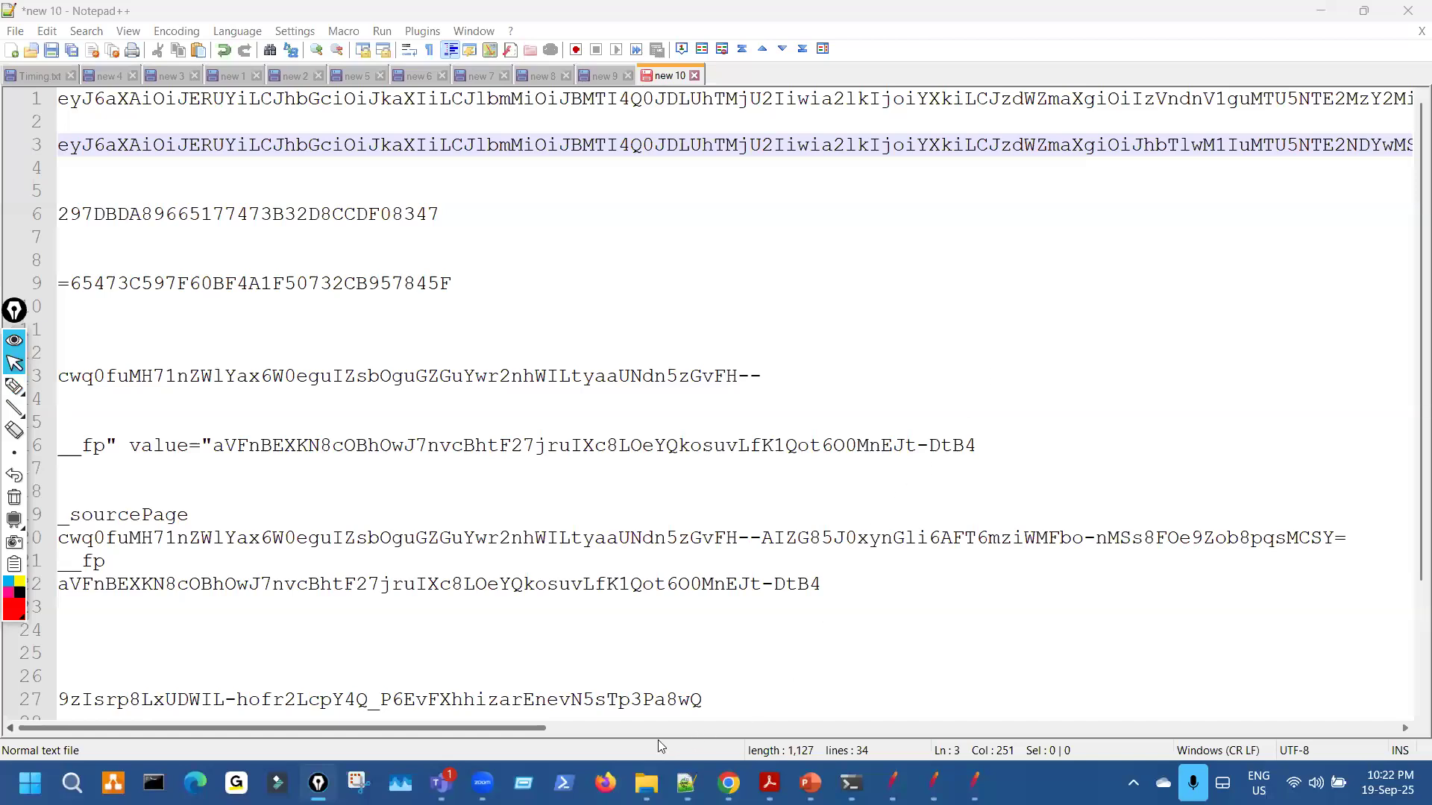
Mark off the identical start of both state values, underline where they begin to differ, and clear the marks.
drag(526, 727, 502, 725)
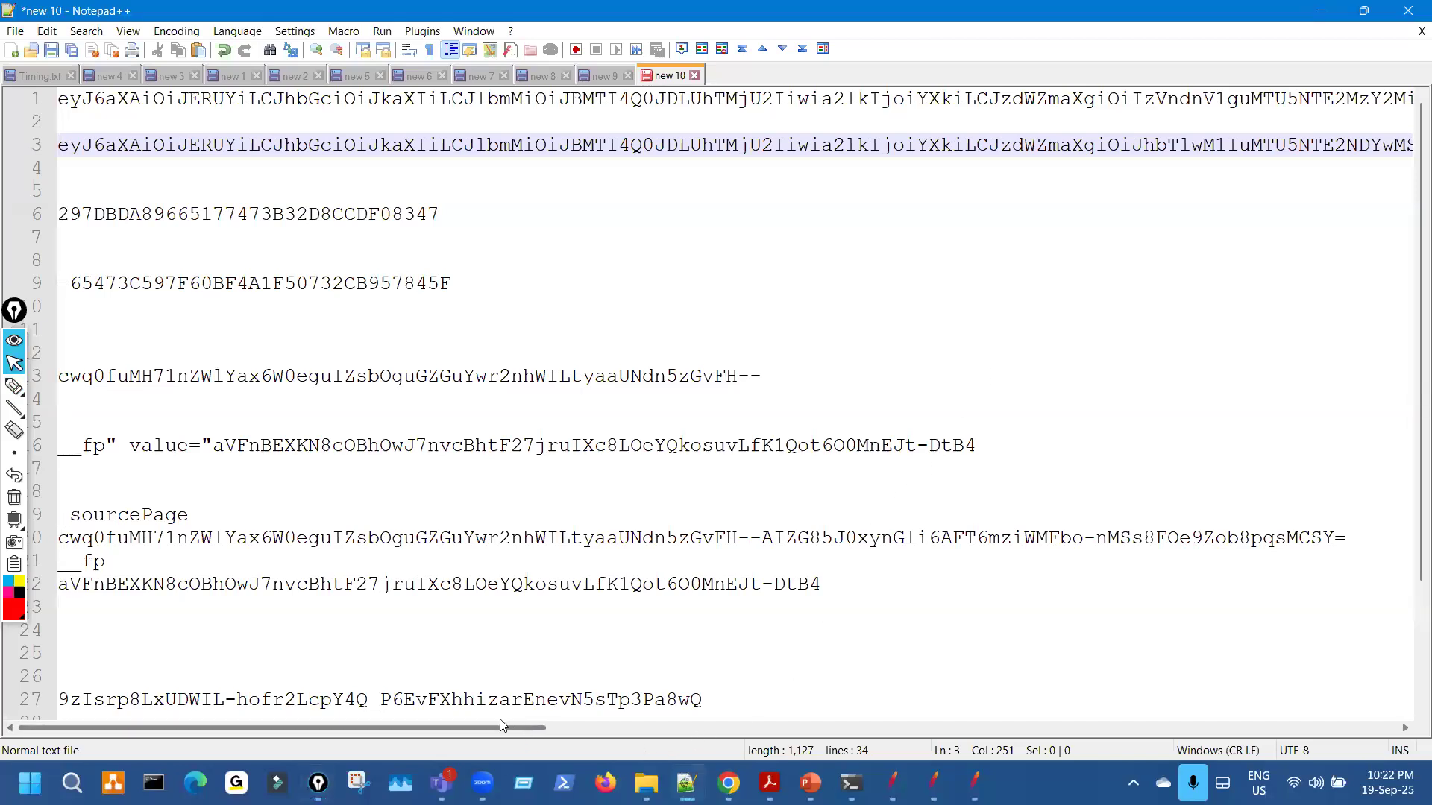
mouse_move(77, 117)
mouse_down()
mouse_move(634, 95)
mouse_move(1134, 114)
mouse_up()
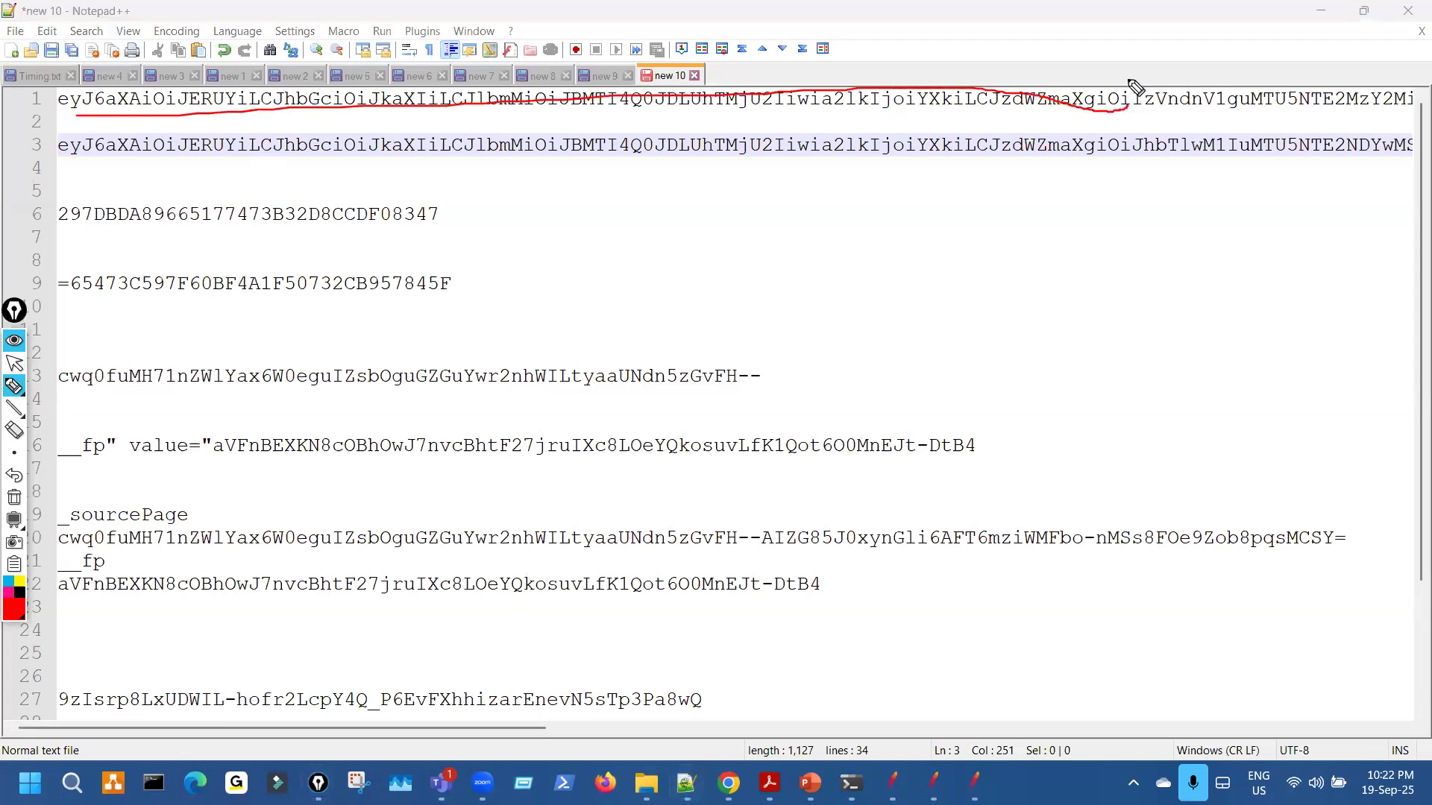
mouse_move(61, 154)
mouse_down()
mouse_move(1071, 160)
mouse_move(1139, 122)
mouse_move(1281, 110)
mouse_up()
drag(1147, 162, 1279, 161)
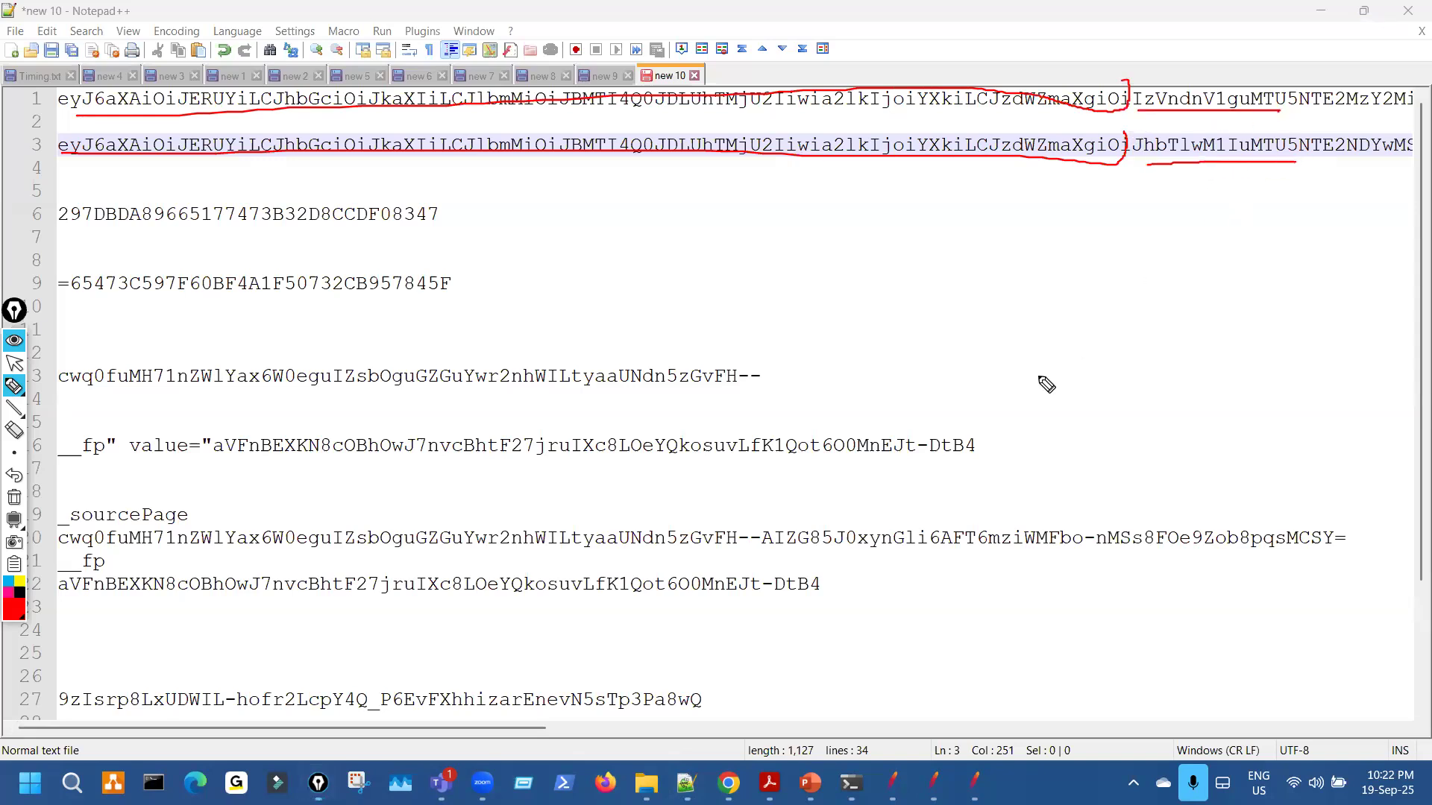
key(Escape)
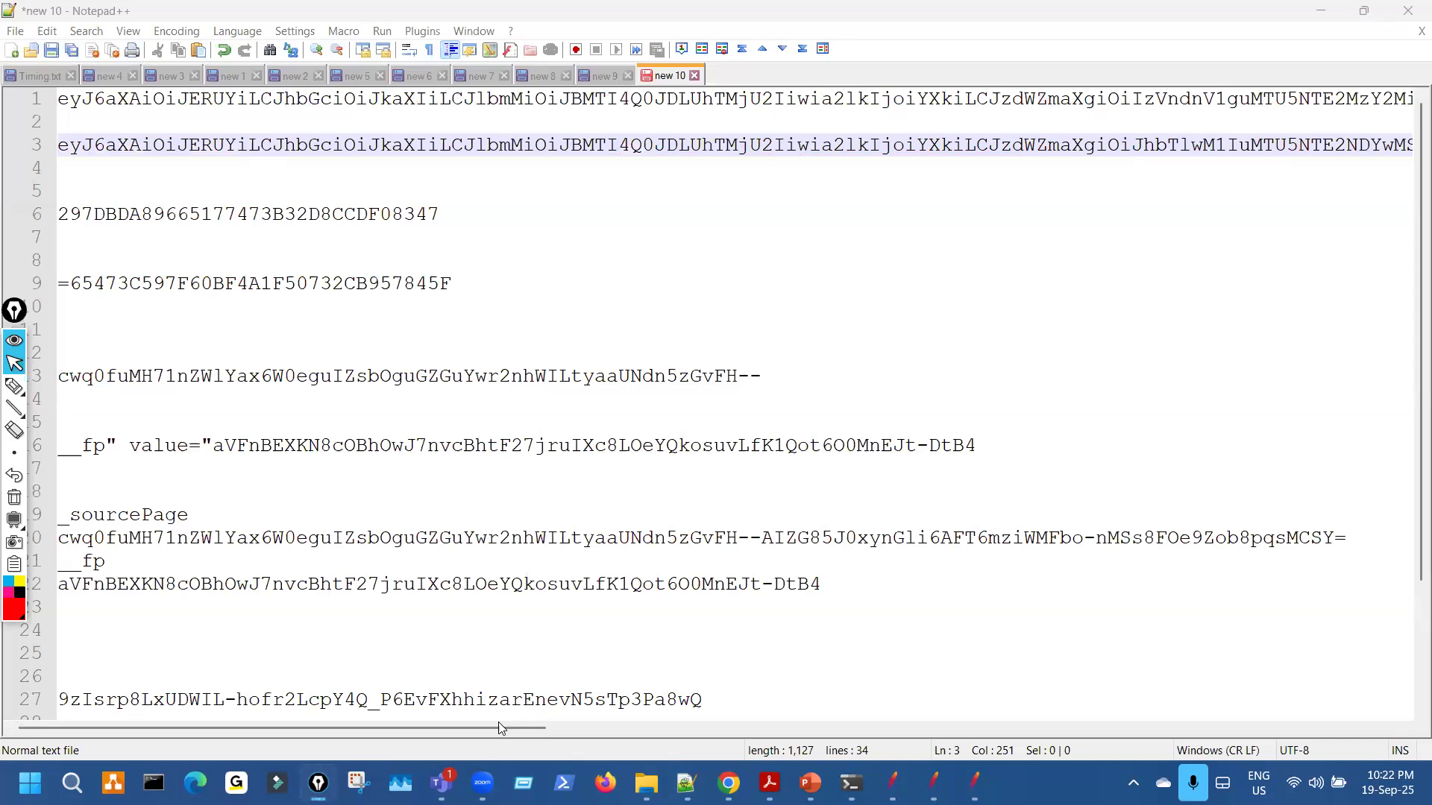
Divide the two state values at their first differing character, underline the differing text further along both lines, and clear the marks.
drag(530, 727, 778, 727)
key(e)
drag(294, 115, 369, 120)
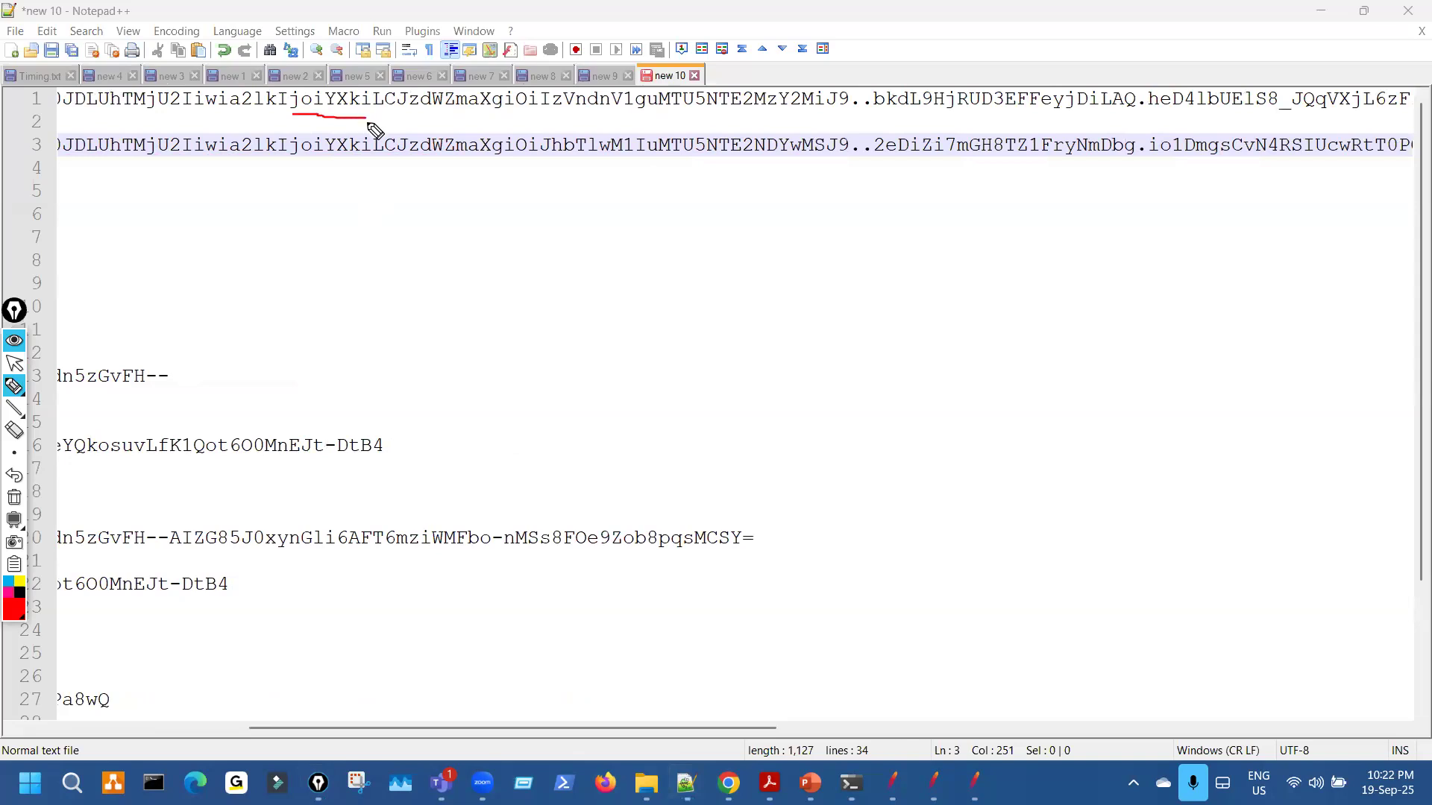
mouse_move(503, 114)
mouse_down()
mouse_move(540, 110)
mouse_move(538, 75)
mouse_up()
drag(534, 132, 549, 201)
drag(553, 106, 1108, 120)
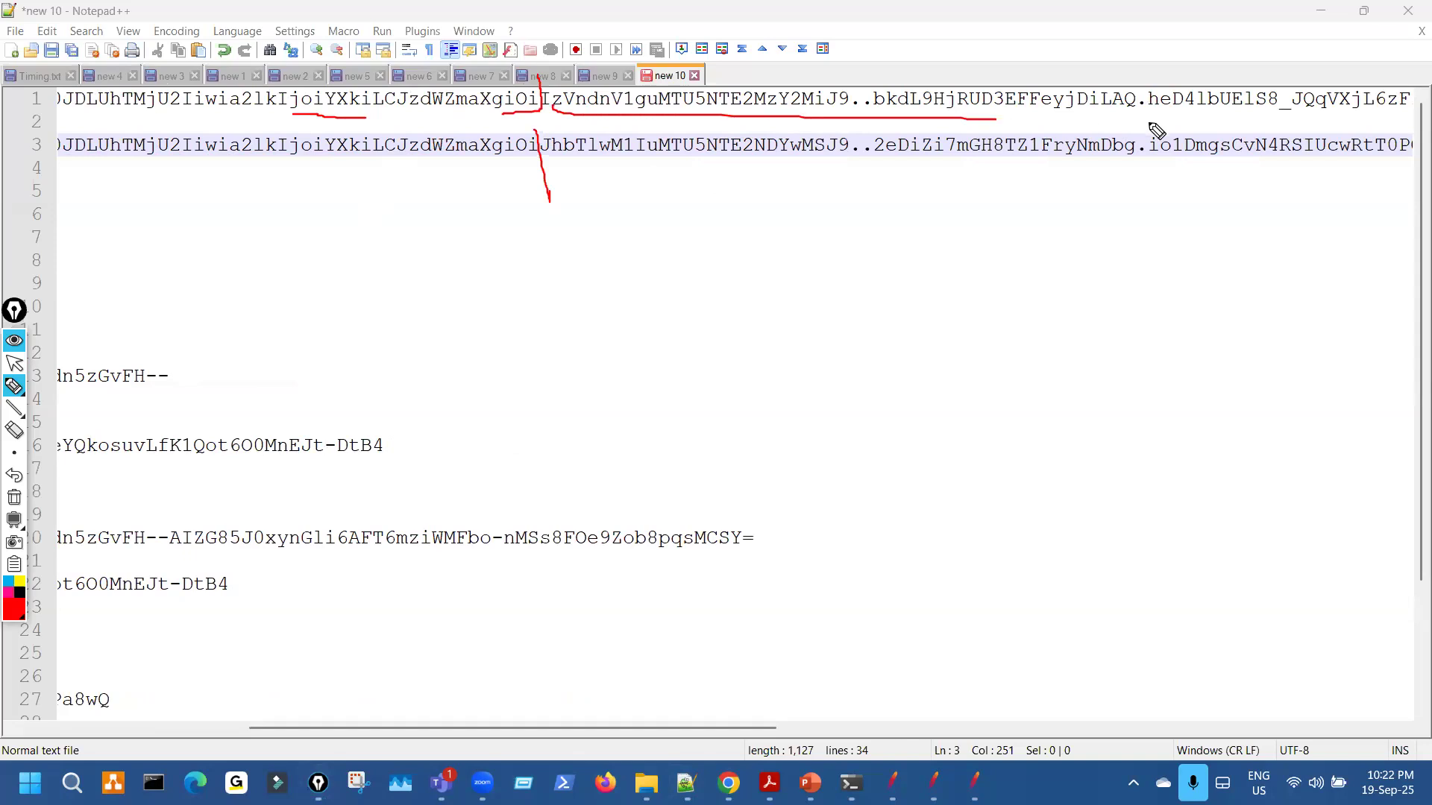
drag(647, 171, 1286, 177)
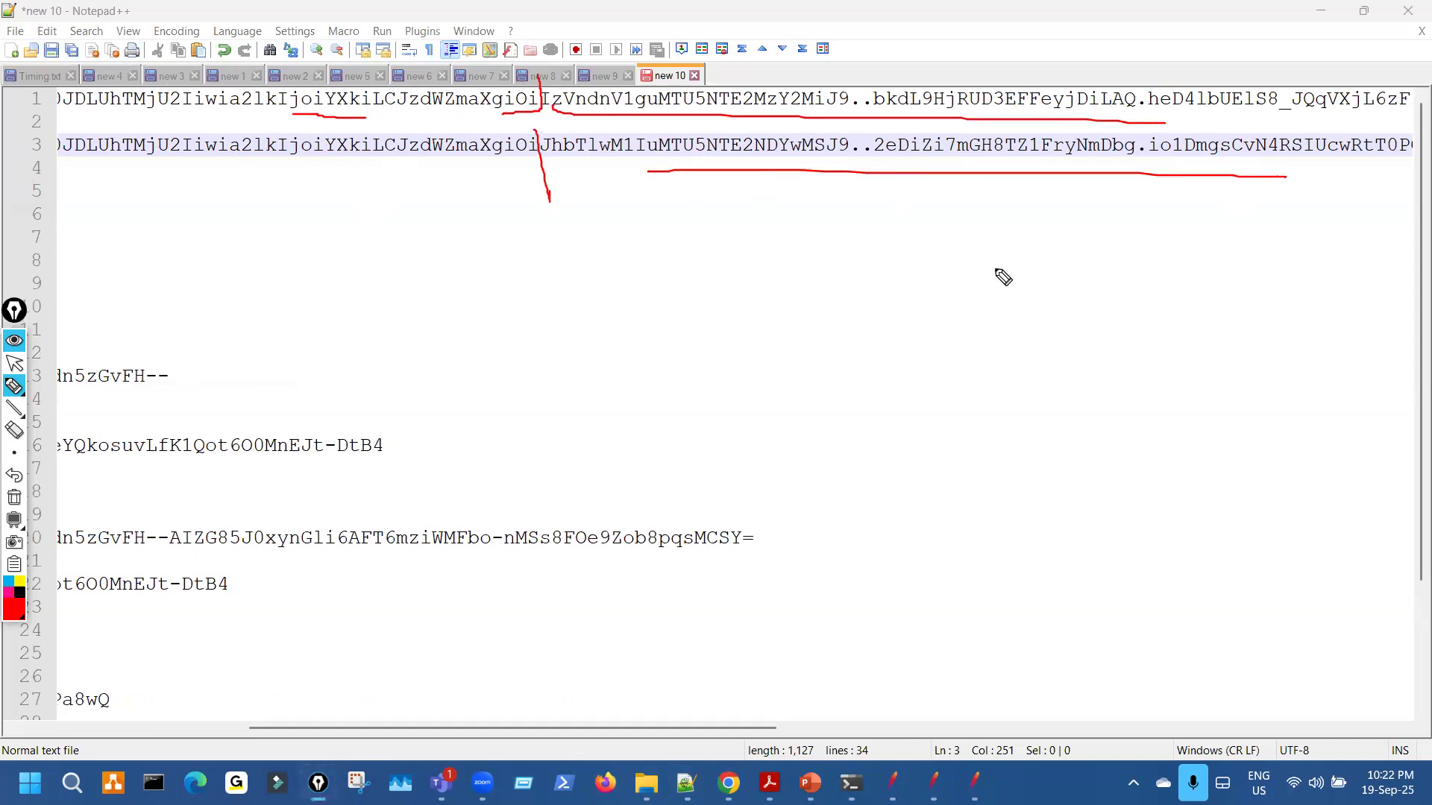
key(ctrl+shift+7)
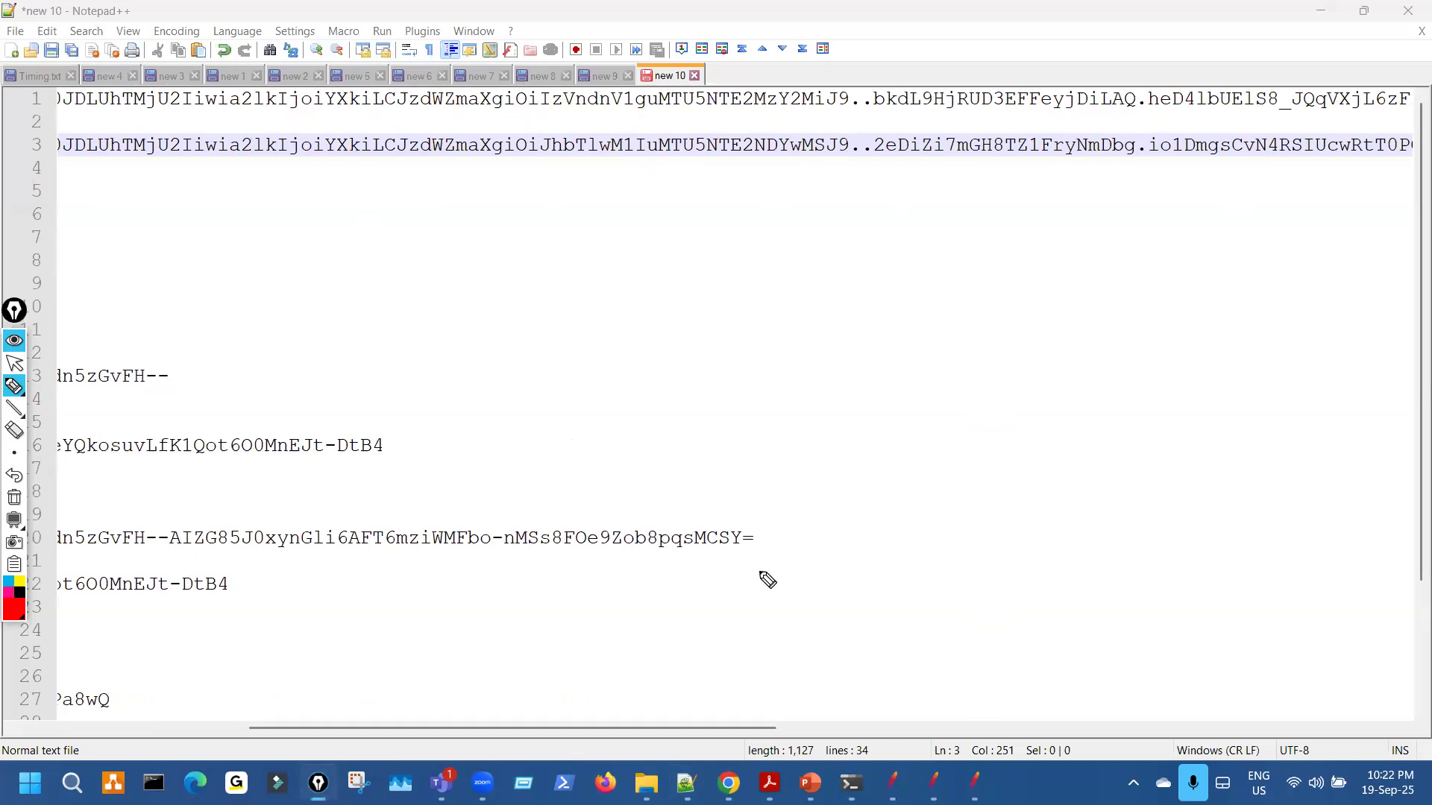
Switch to JMeter, circle the state parameter's value in Ep_18thMar_1, and clear the mark.
key(ctrl+shift+2)
mouse_move(550, 727)
mouse_down()
mouse_move(382, 696)
mouse_move(295, 701)
mouse_up()
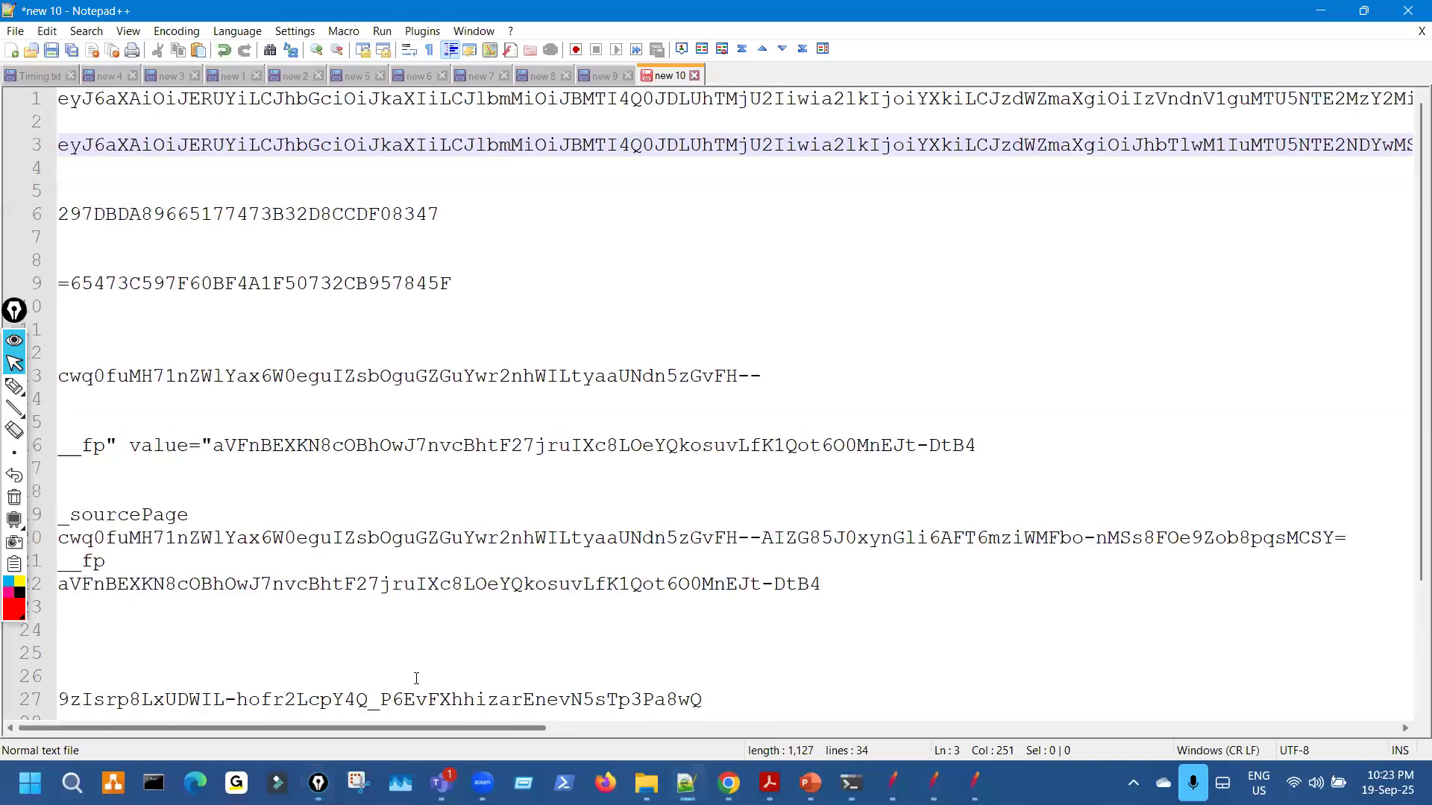
key(alt+Tab)
mouse_move(440, 496)
mouse_down()
mouse_move(410, 498)
mouse_move(455, 490)
mouse_up()
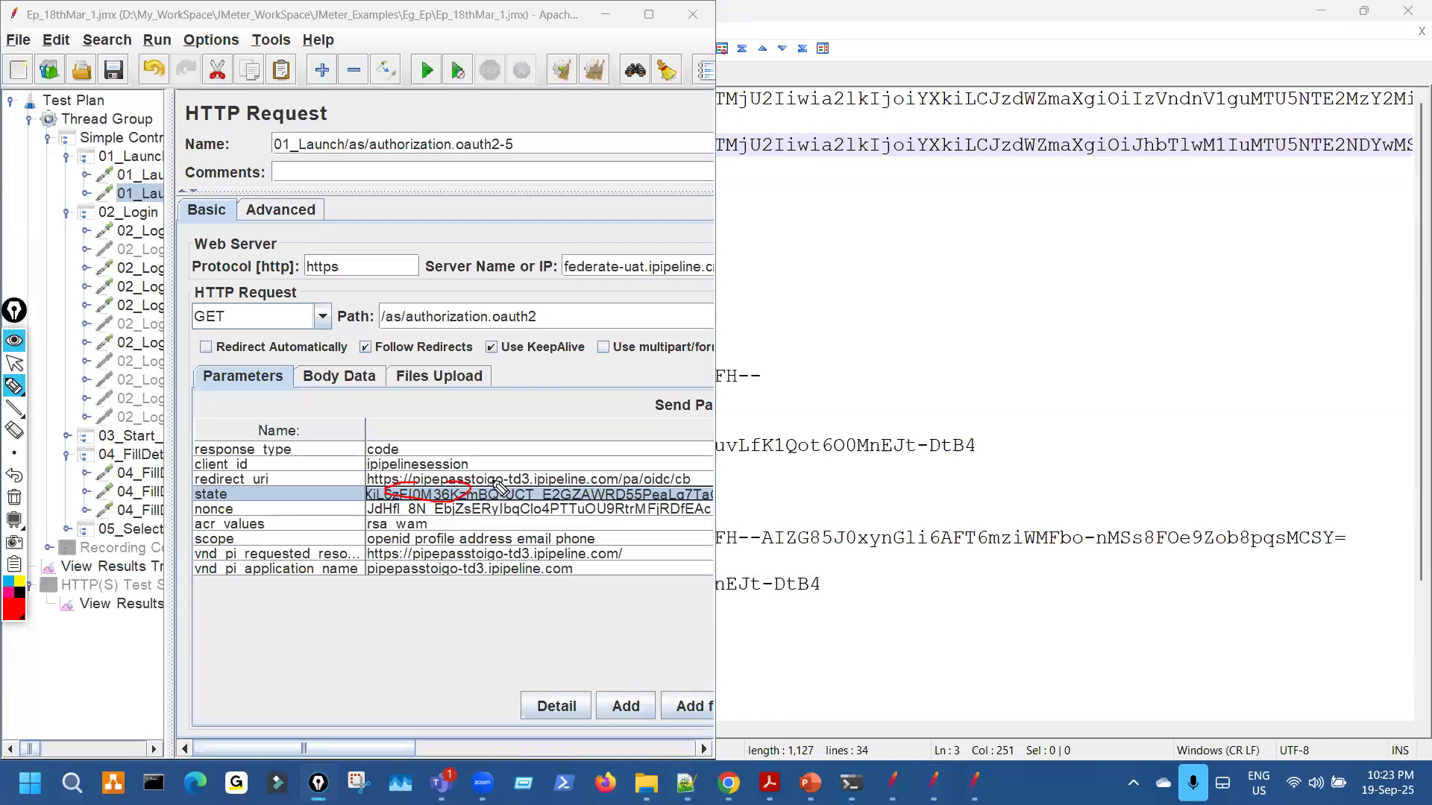
key(ctrl+shift+7)
key(ctrl+shift+2)
Back in Notepad++, underline the matching starts and then the differing parts of lines 1 and 3, clearing the marks each time.
click(788, 276)
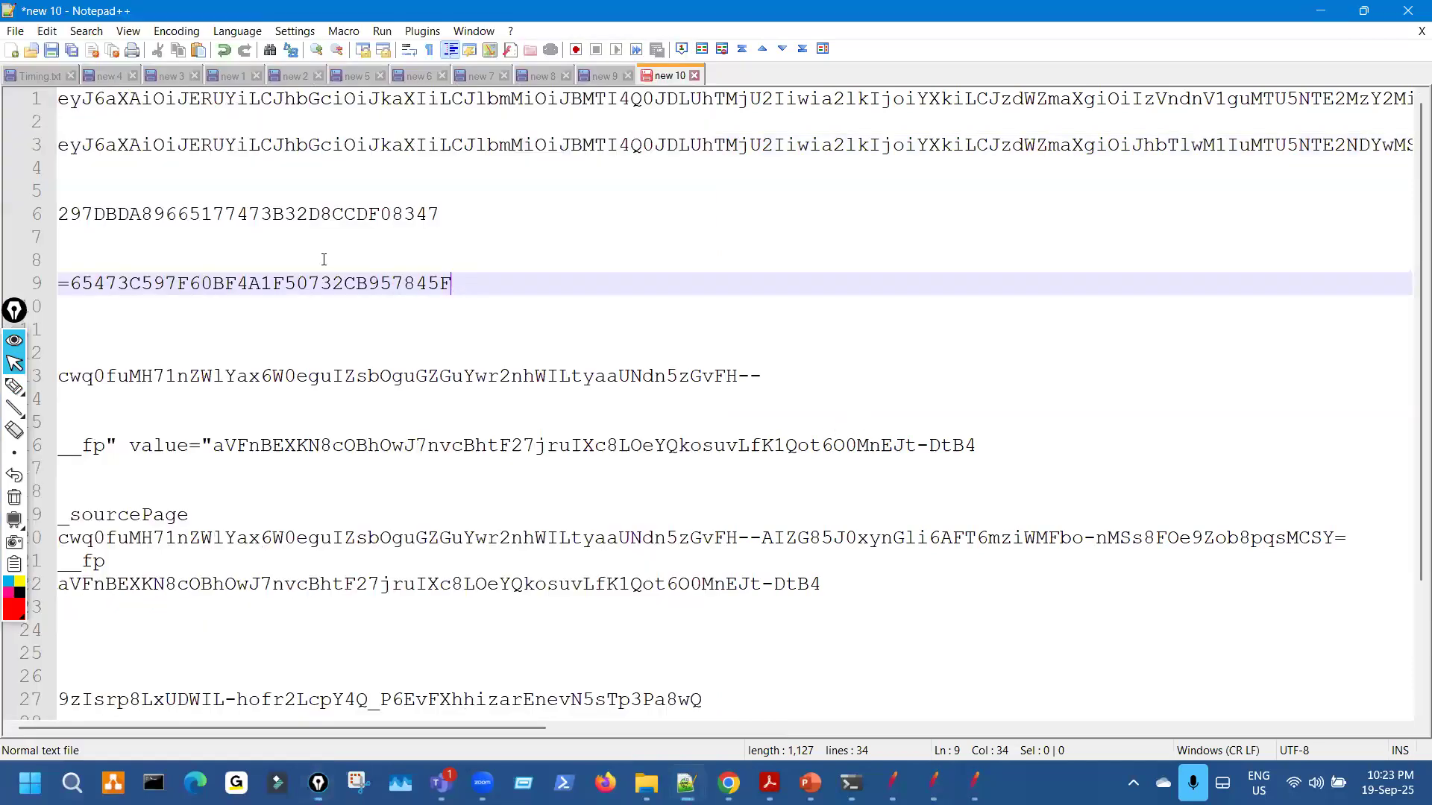
key(ctrl+shift+3)
drag(78, 117, 708, 141)
drag(386, 177, 842, 165)
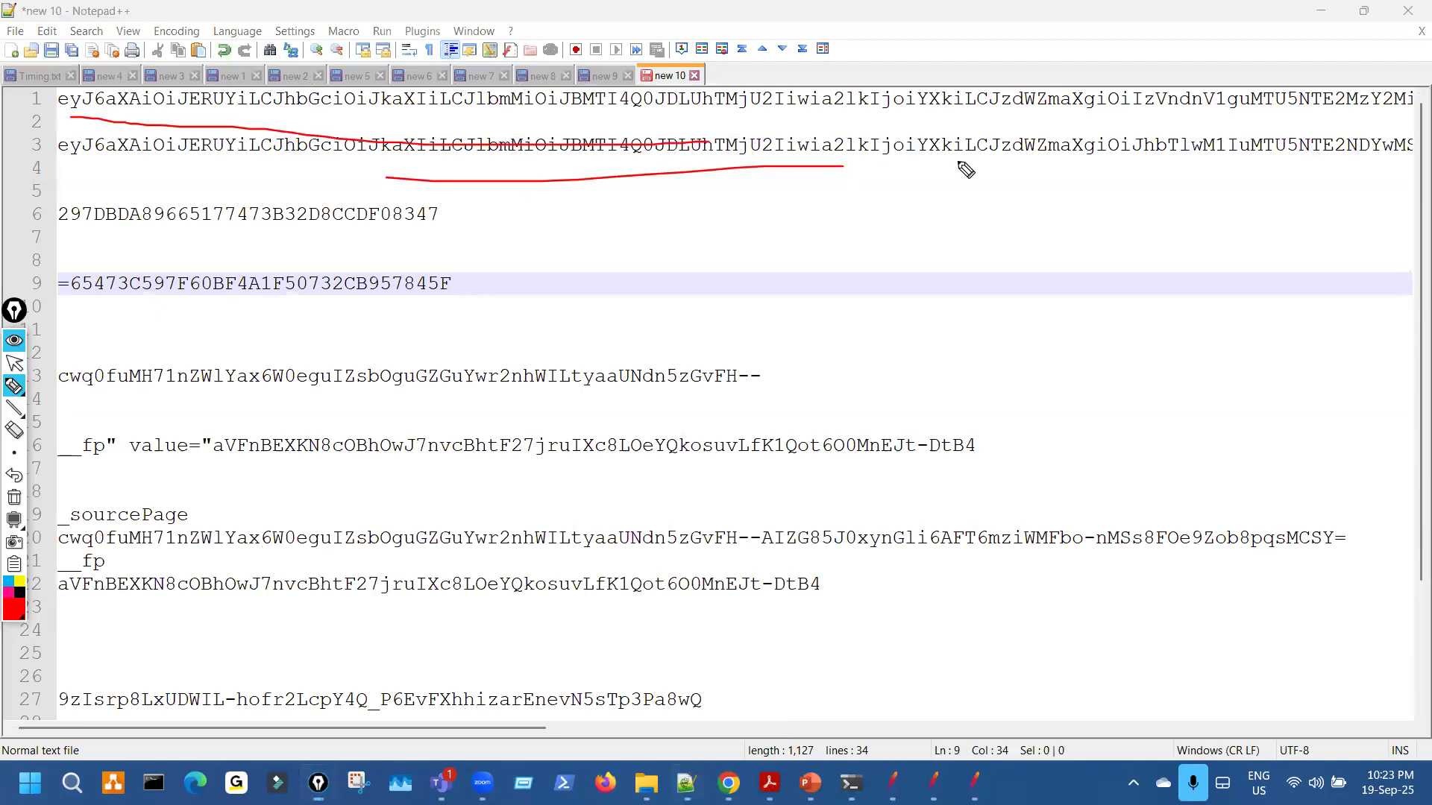
key(ctrl+shift+7)
drag(1109, 124, 1381, 123)
drag(1123, 173, 1324, 170)
drag(1141, 123, 1391, 121)
drag(1340, 184, 1154, 195)
key(ctrl+shift+7)
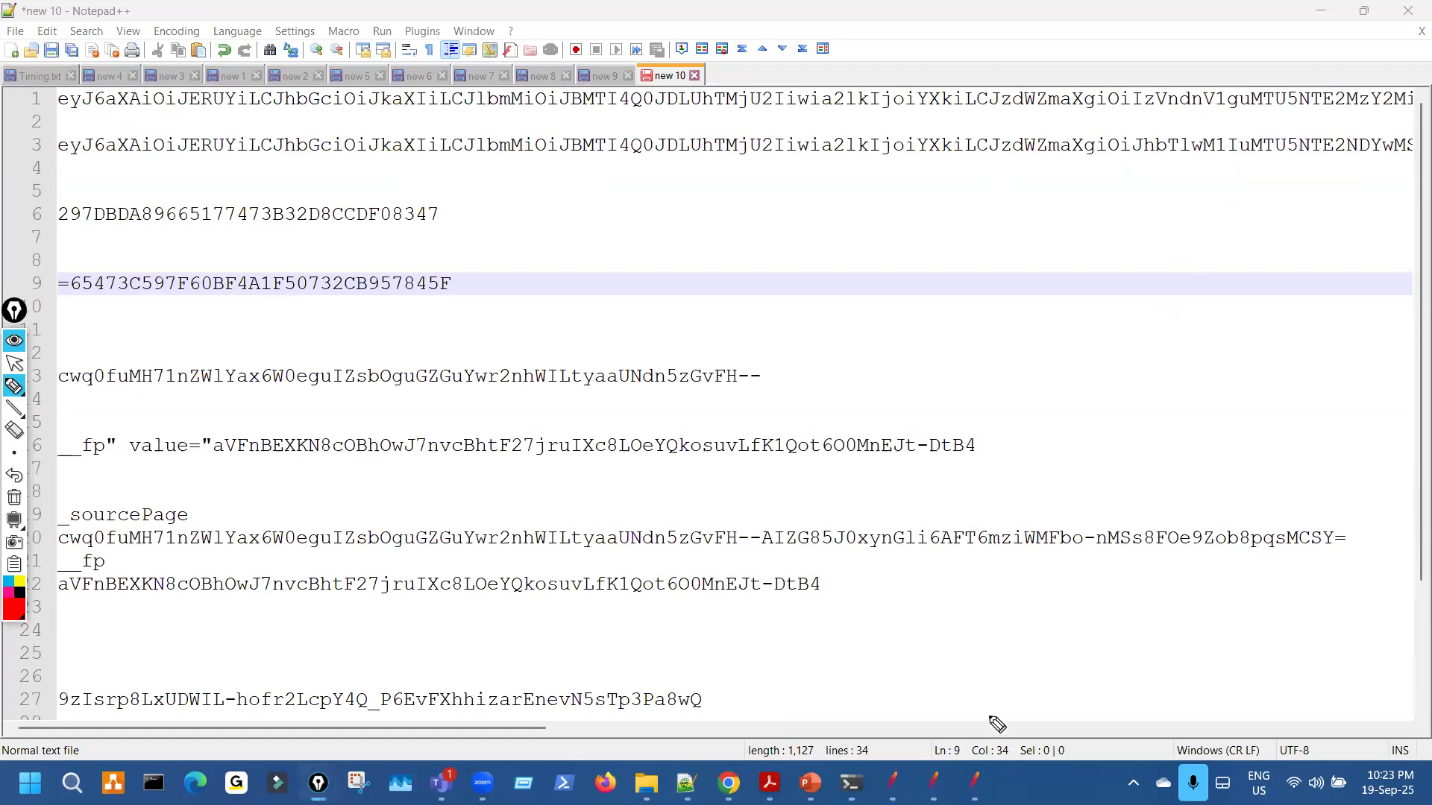
Switch to both JMeter scripts, mark the state parameter's value in Ep_18thMar_2, and clear the mark.
click(933, 783)
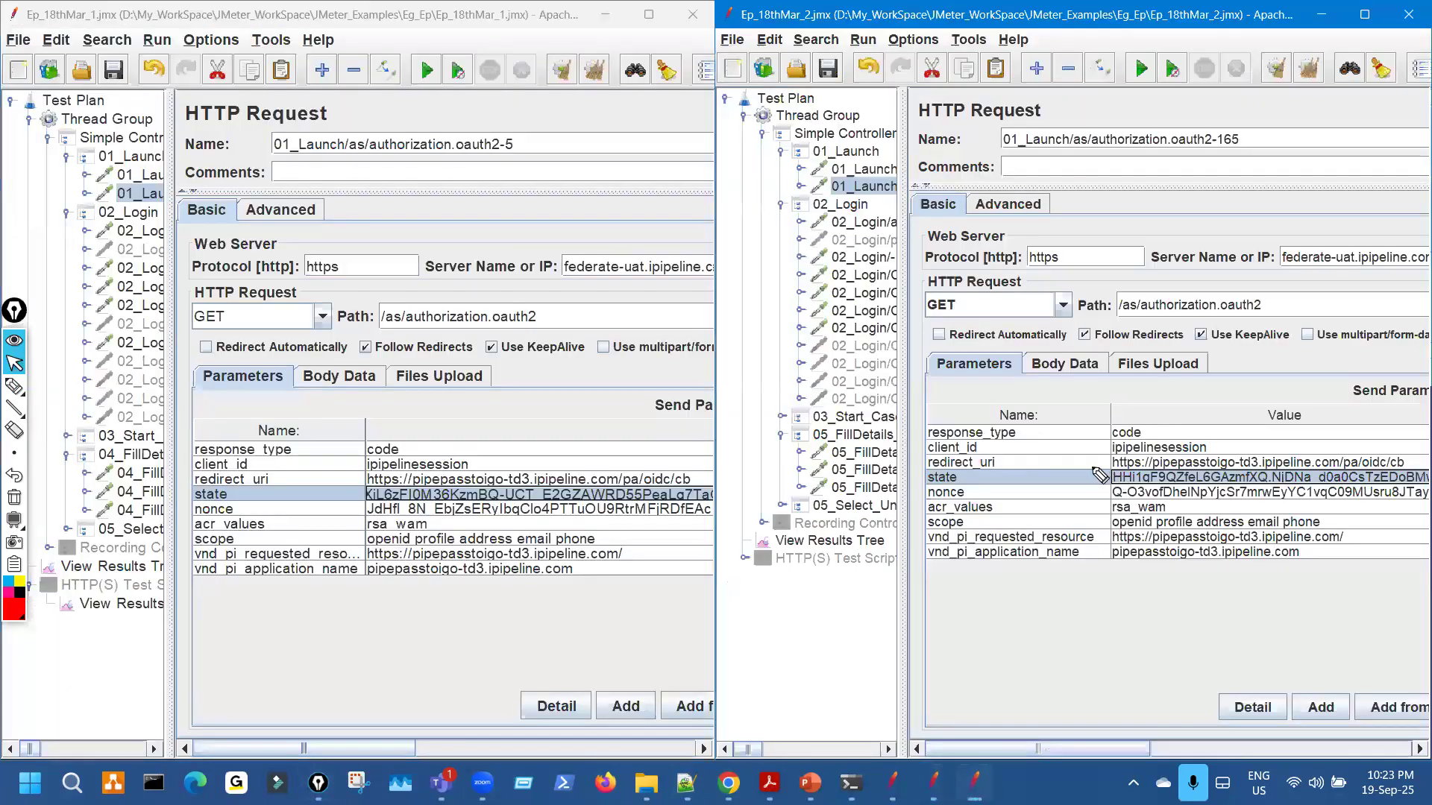
key(ctrl+shift+3)
drag(1091, 469, 1124, 451)
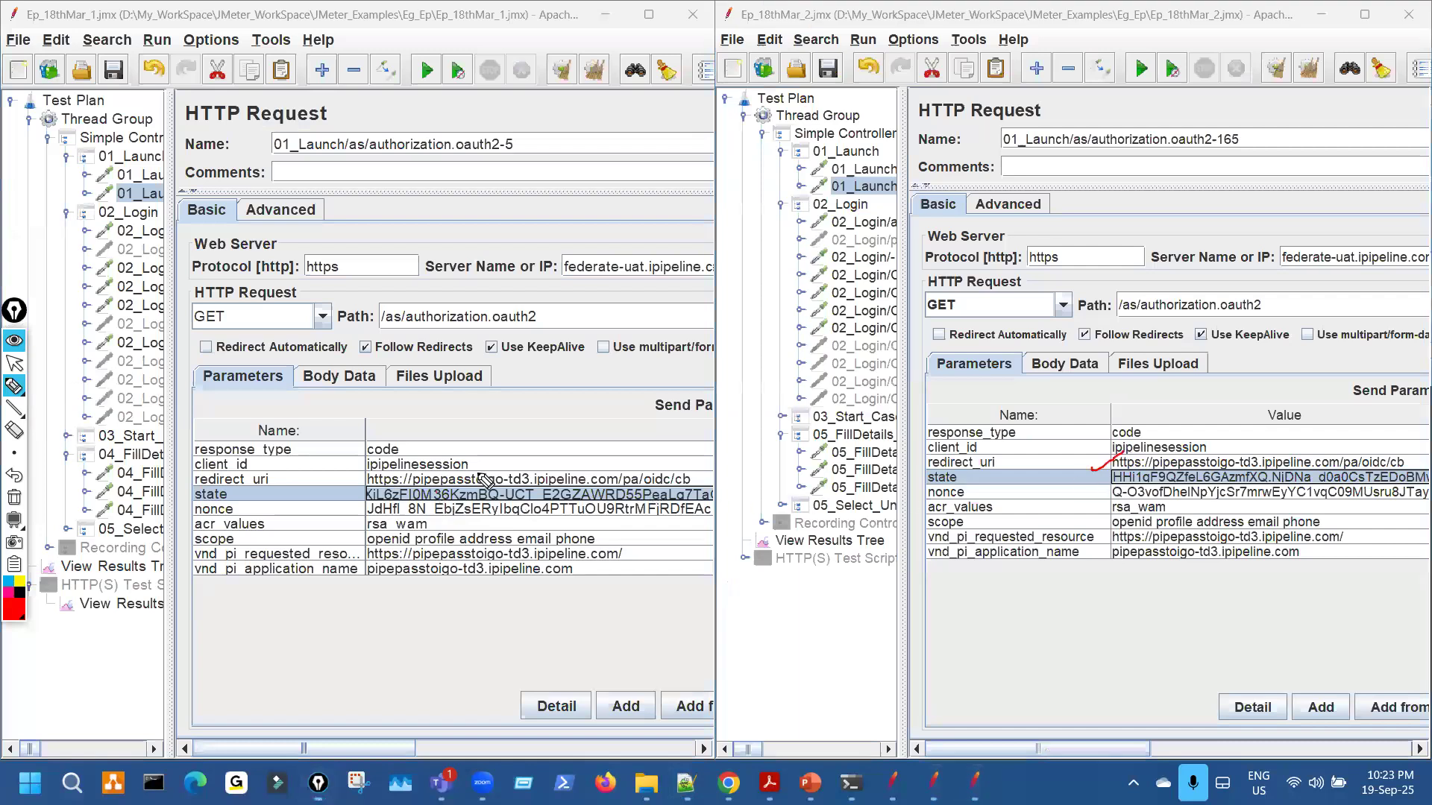
key(ctrl+shift+7)
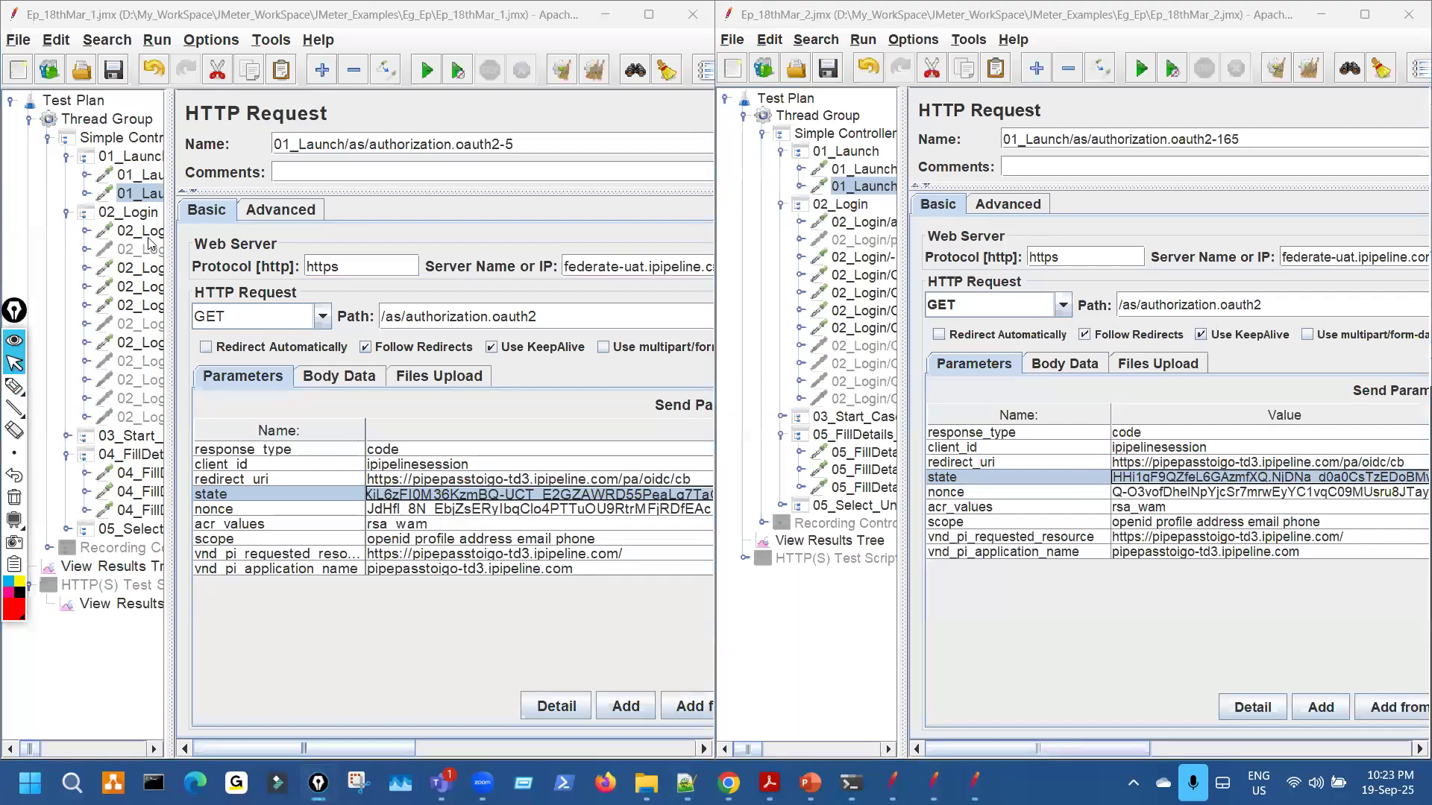
Open the 02_Login authorization.ping request in both scripts and mark its protocol, server, method, path and parameters.
click(139, 232)
click(881, 223)
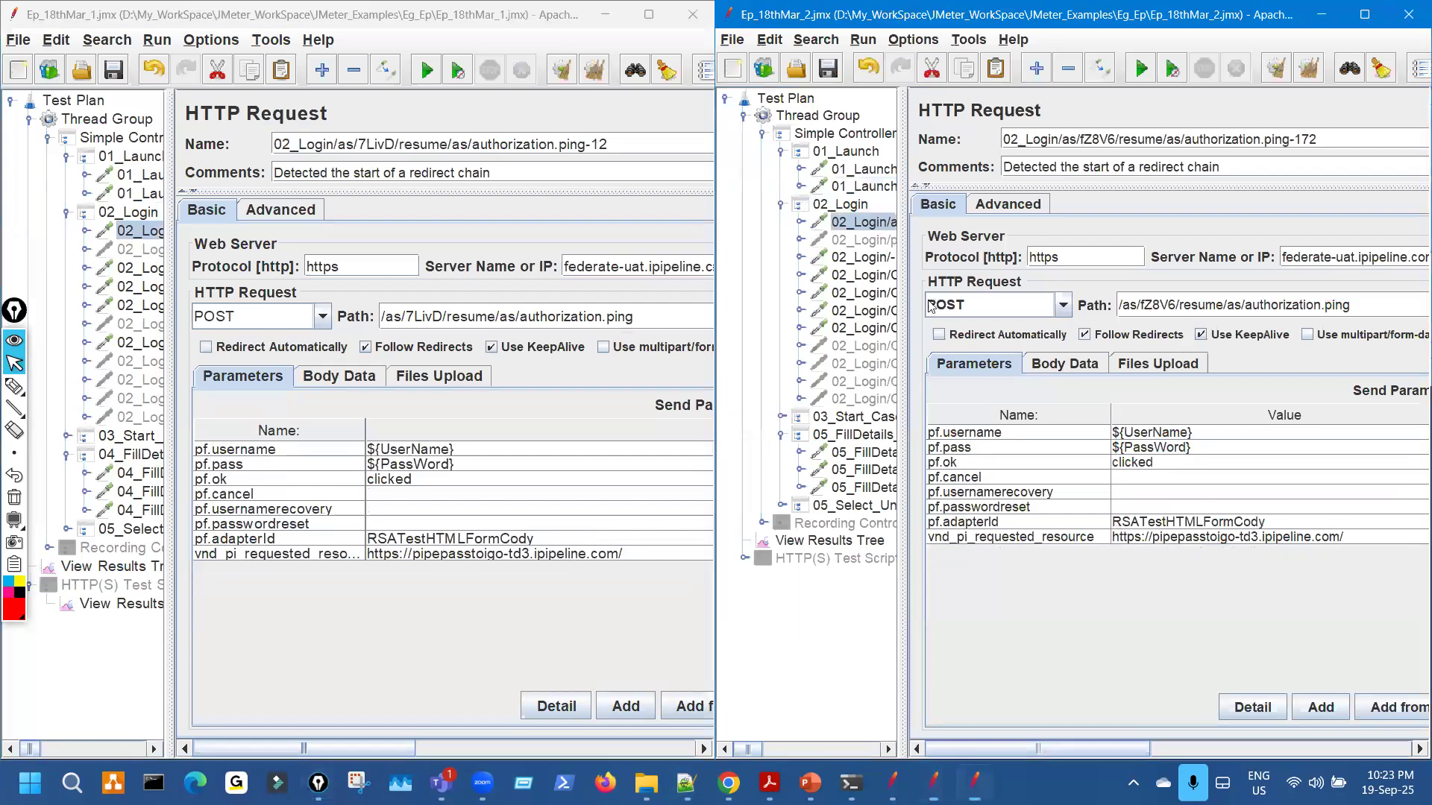
key(ctrl+shift+2)
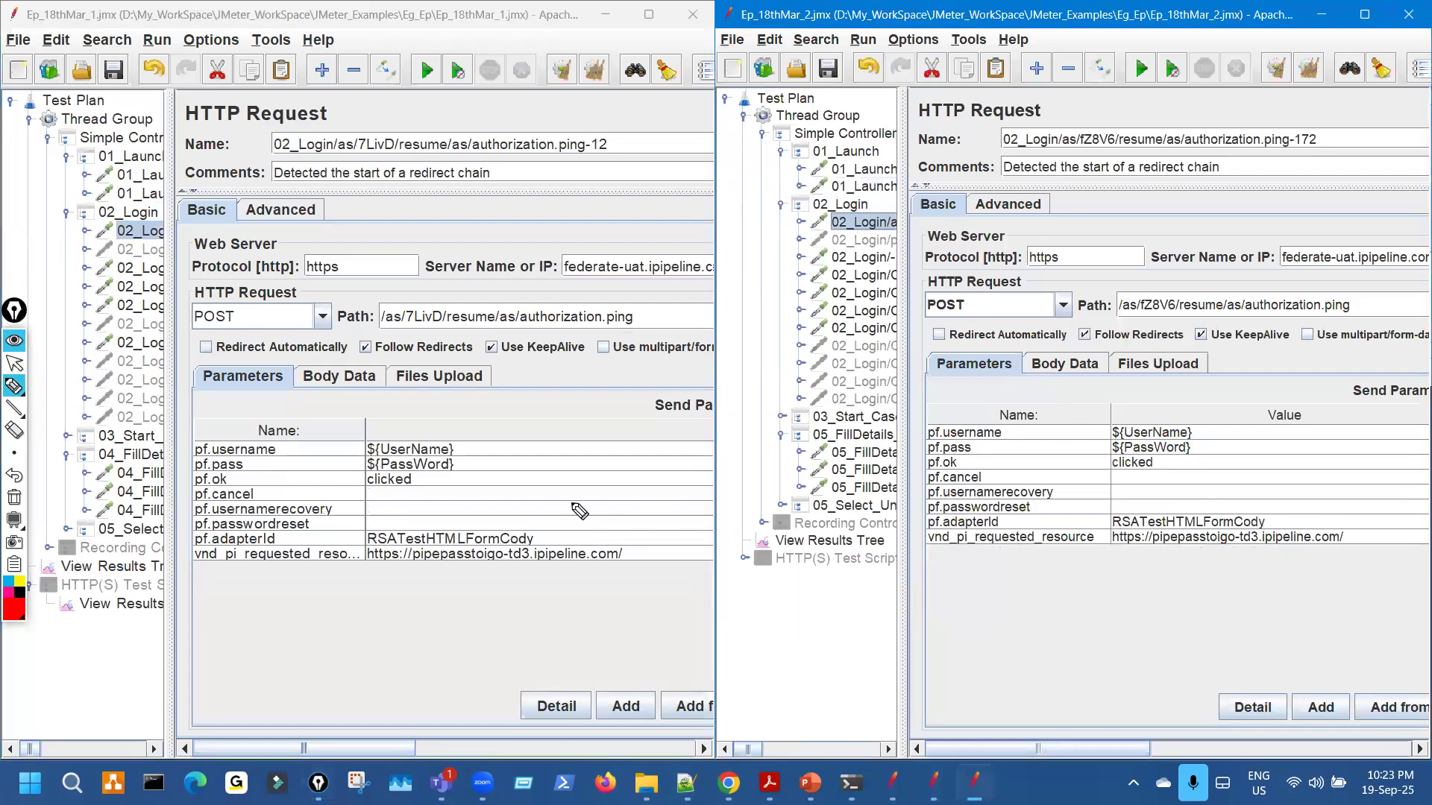
mouse_move(366, 449)
mouse_down()
mouse_move(359, 529)
mouse_move(392, 449)
mouse_up()
drag(397, 332, 631, 326)
drag(409, 297, 444, 325)
drag(308, 255, 378, 238)
drag(641, 254, 597, 278)
drag(264, 354, 322, 317)
drag(1353, 214, 1219, 257)
mouse_move(1141, 466)
mouse_down()
mouse_move(1089, 541)
mouse_move(1226, 510)
mouse_up()
mouse_move(1146, 299)
mouse_down()
mouse_move(1179, 331)
mouse_move(1181, 293)
mouse_move(1137, 328)
mouse_move(1177, 288)
mouse_up()
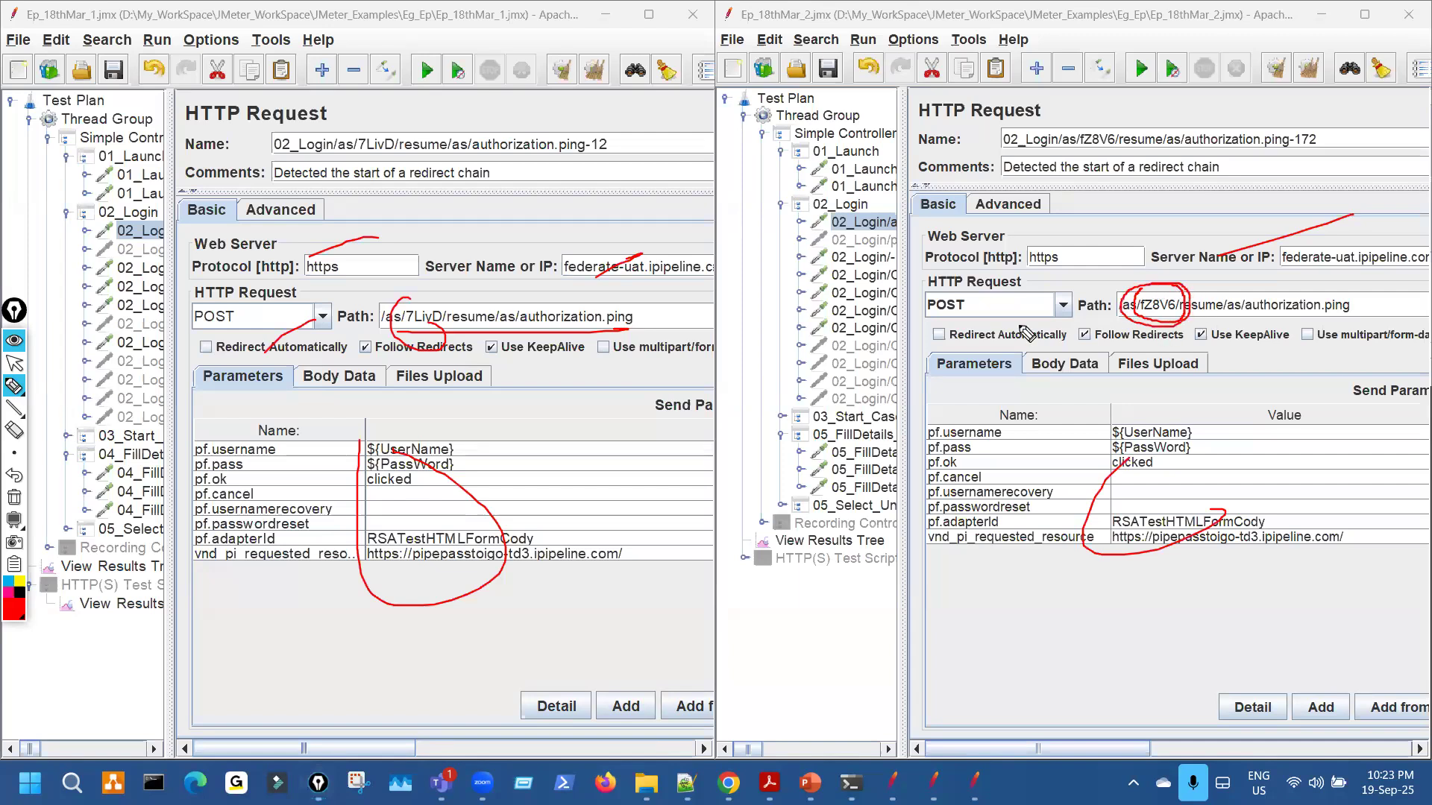
Circle the path segment between /as/ and /resume in both authorization.ping requests, and clear the marks.
mouse_move(419, 296)
mouse_down()
mouse_move(448, 327)
mouse_move(425, 300)
mouse_move(404, 333)
mouse_up()
key(ctrl+shift+z)
mouse_move(1186, 328)
mouse_down()
mouse_move(1122, 326)
mouse_move(1144, 283)
mouse_up()
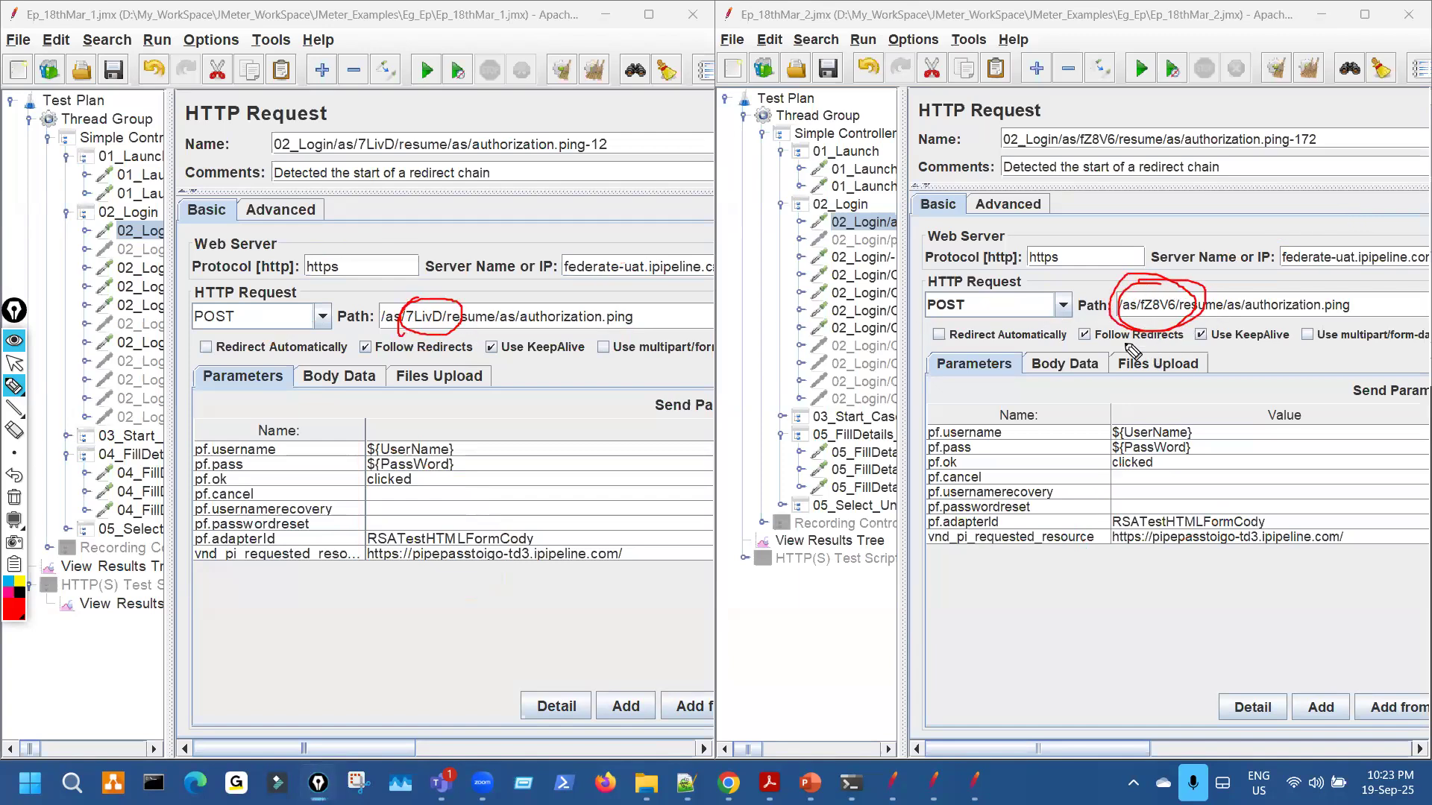
key(ctrl+shift+z)
key(ctrl+shift+1)
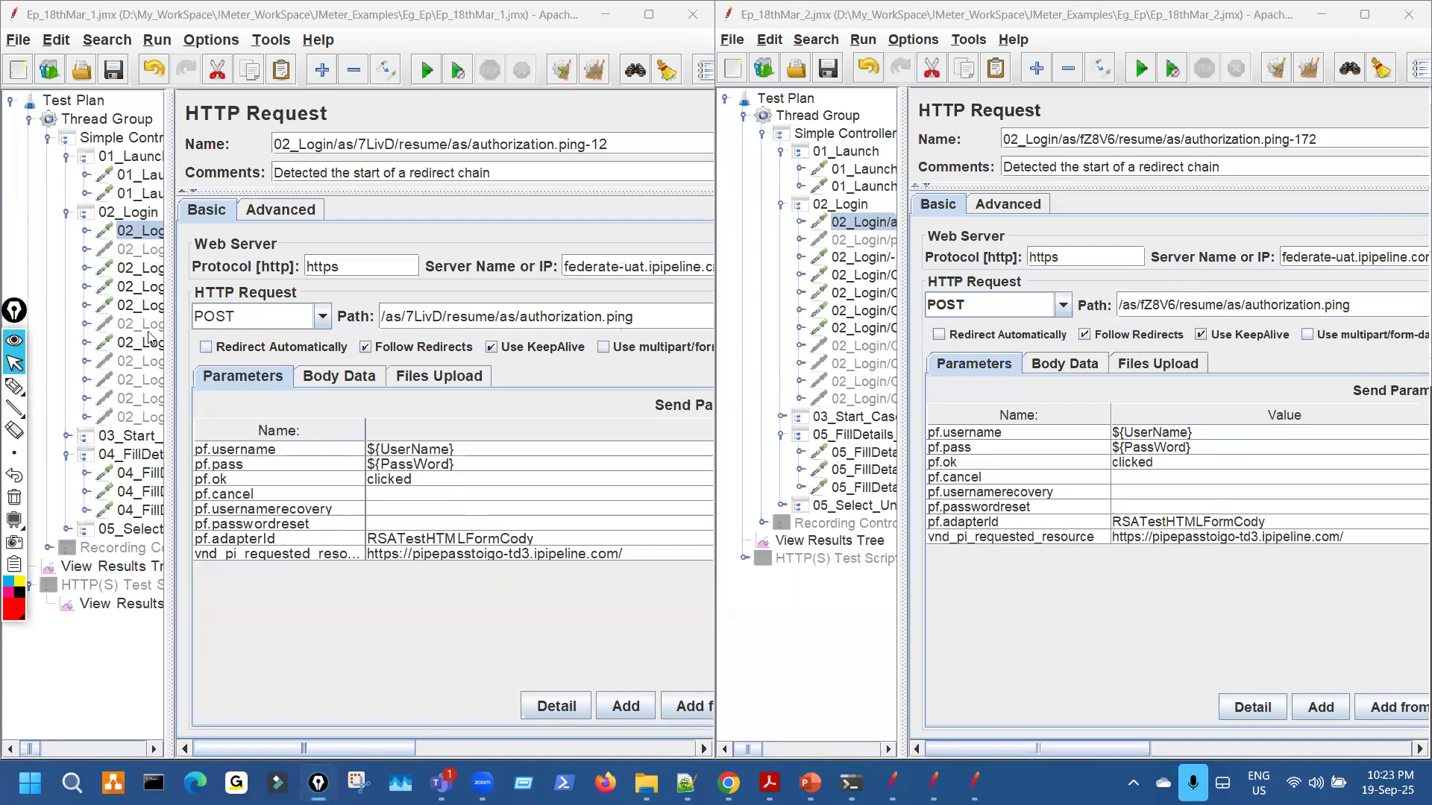
Open the 02_Login CossEnterpriseSuite POST request in both scripts, circle the session ID in each path, and clear the marks.
click(145, 306)
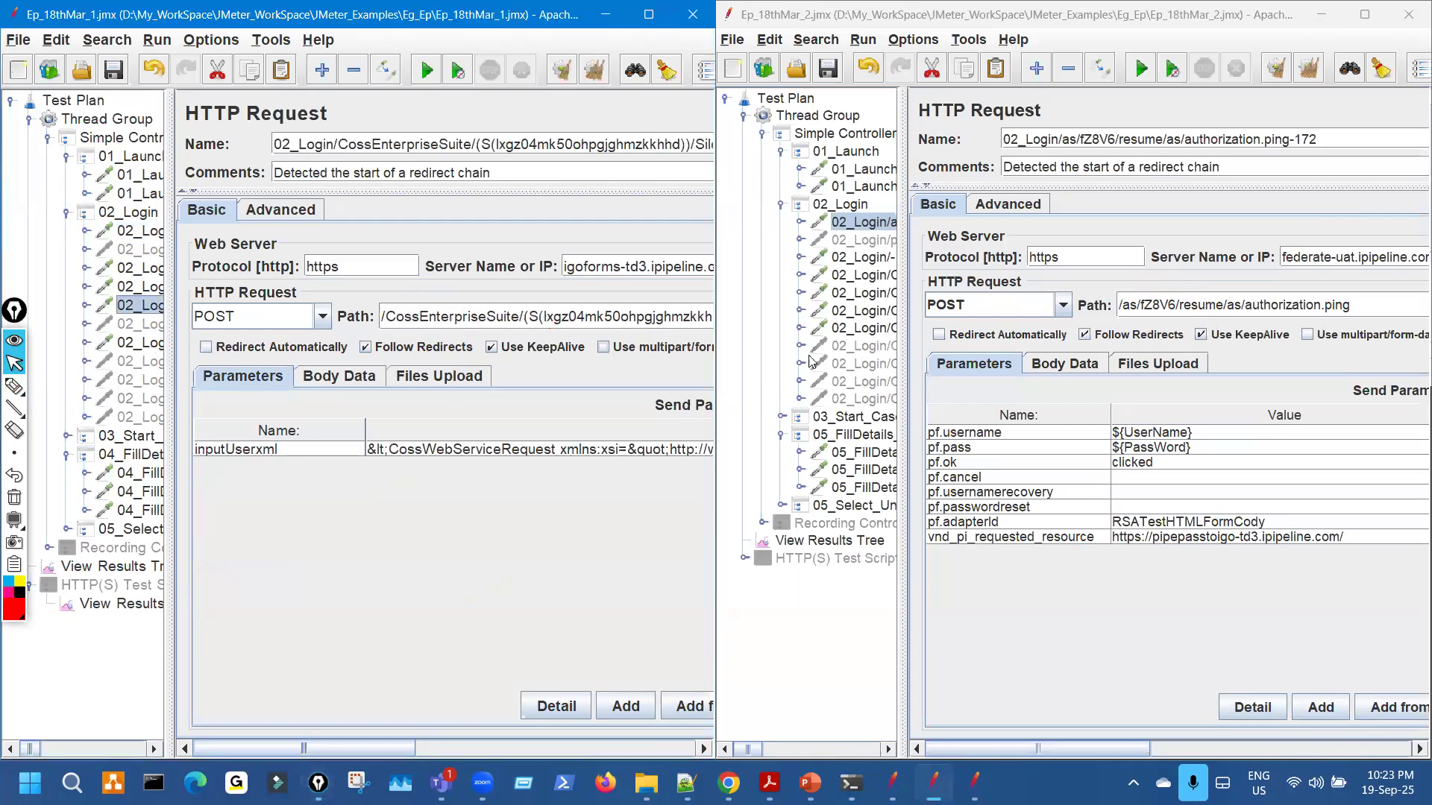
click(865, 294)
key(ctrl+shift+2)
mouse_move(630, 302)
mouse_down()
mouse_move(533, 307)
mouse_move(617, 354)
mouse_move(666, 306)
mouse_move(613, 307)
mouse_up()
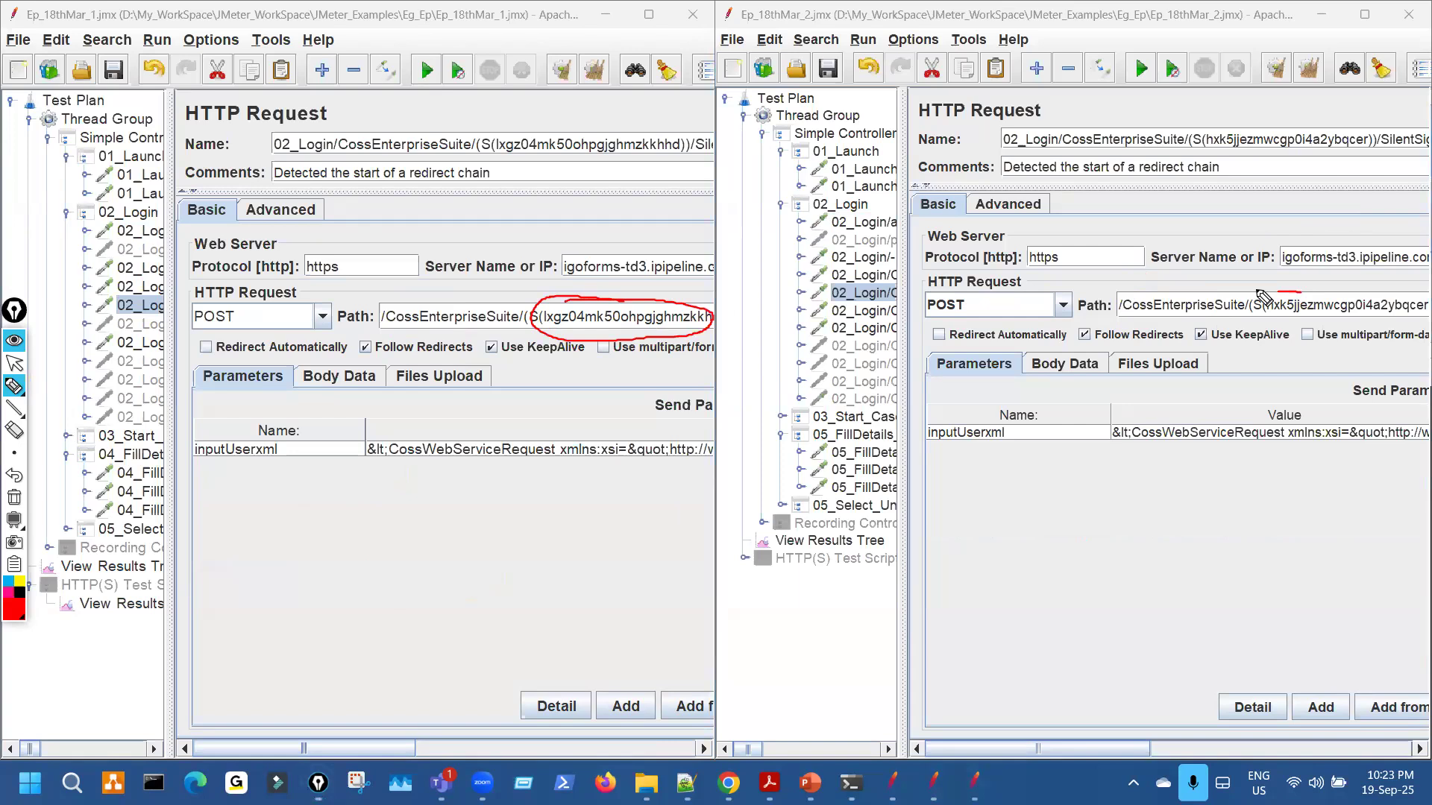
mouse_move(1260, 294)
mouse_down()
mouse_move(1393, 306)
mouse_move(1252, 291)
mouse_up()
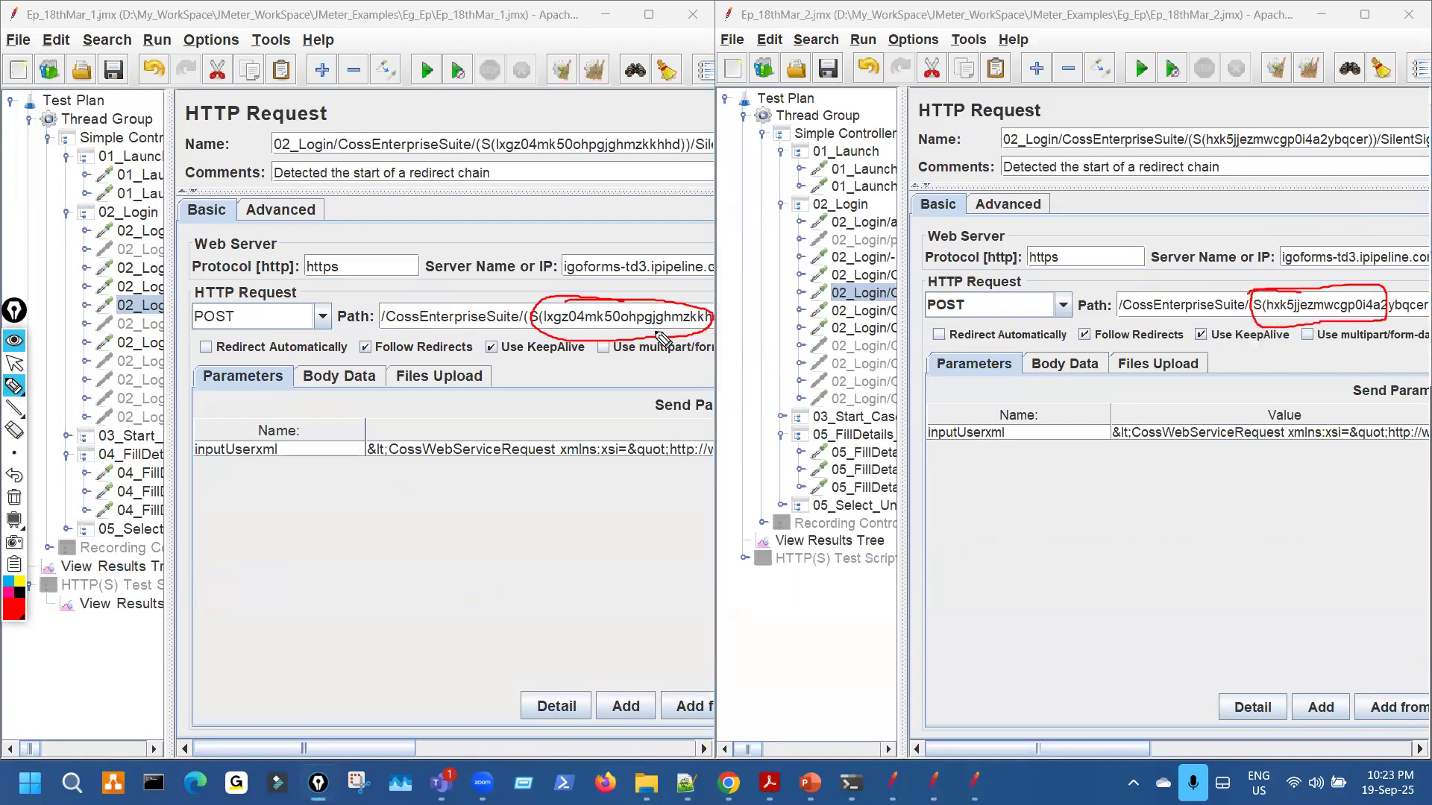
mouse_move(557, 325)
mouse_down()
mouse_move(680, 326)
mouse_move(582, 306)
mouse_move(685, 307)
mouse_up()
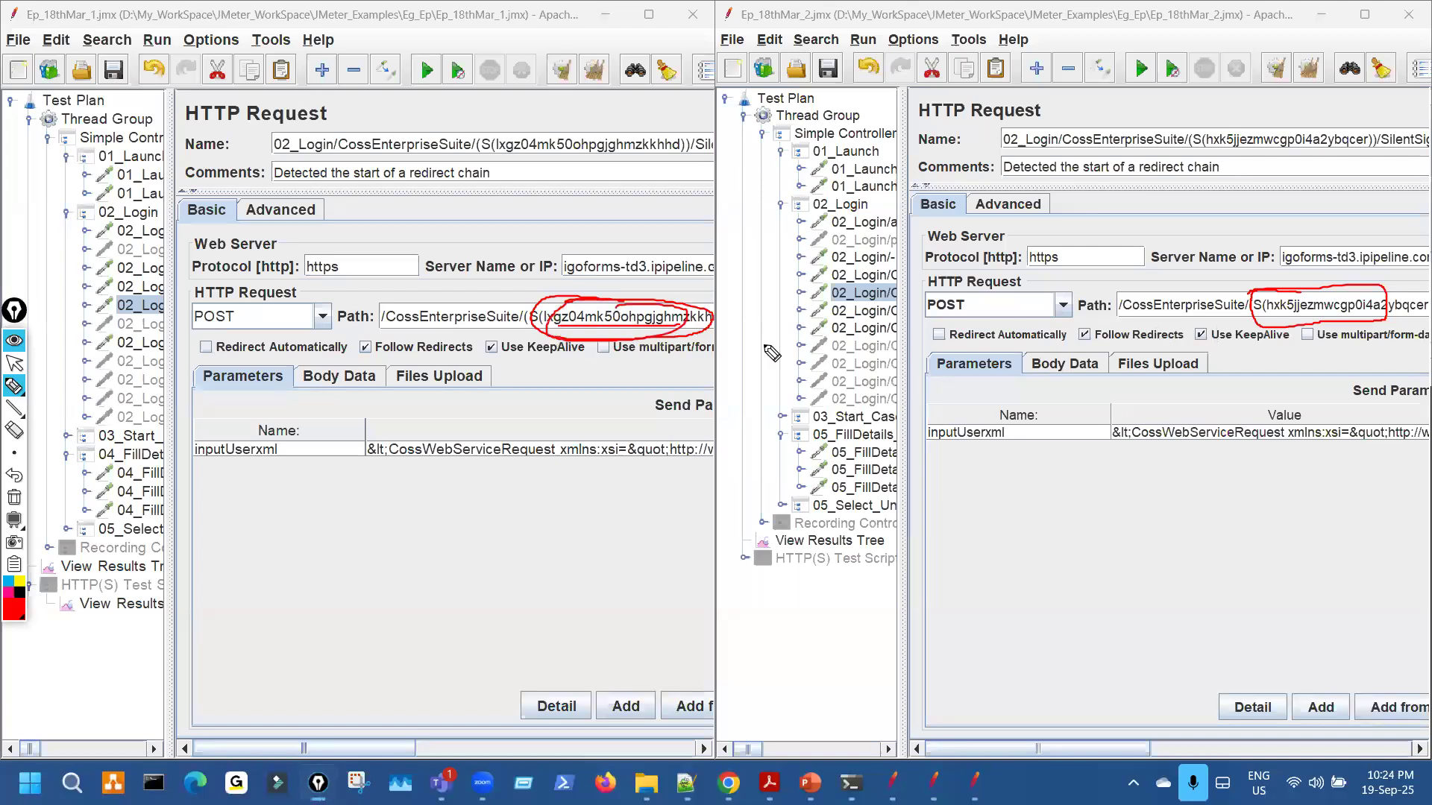
mouse_move(1273, 322)
mouse_down()
mouse_move(1331, 324)
mouse_move(1417, 290)
mouse_move(1282, 316)
mouse_up()
key(Escape)
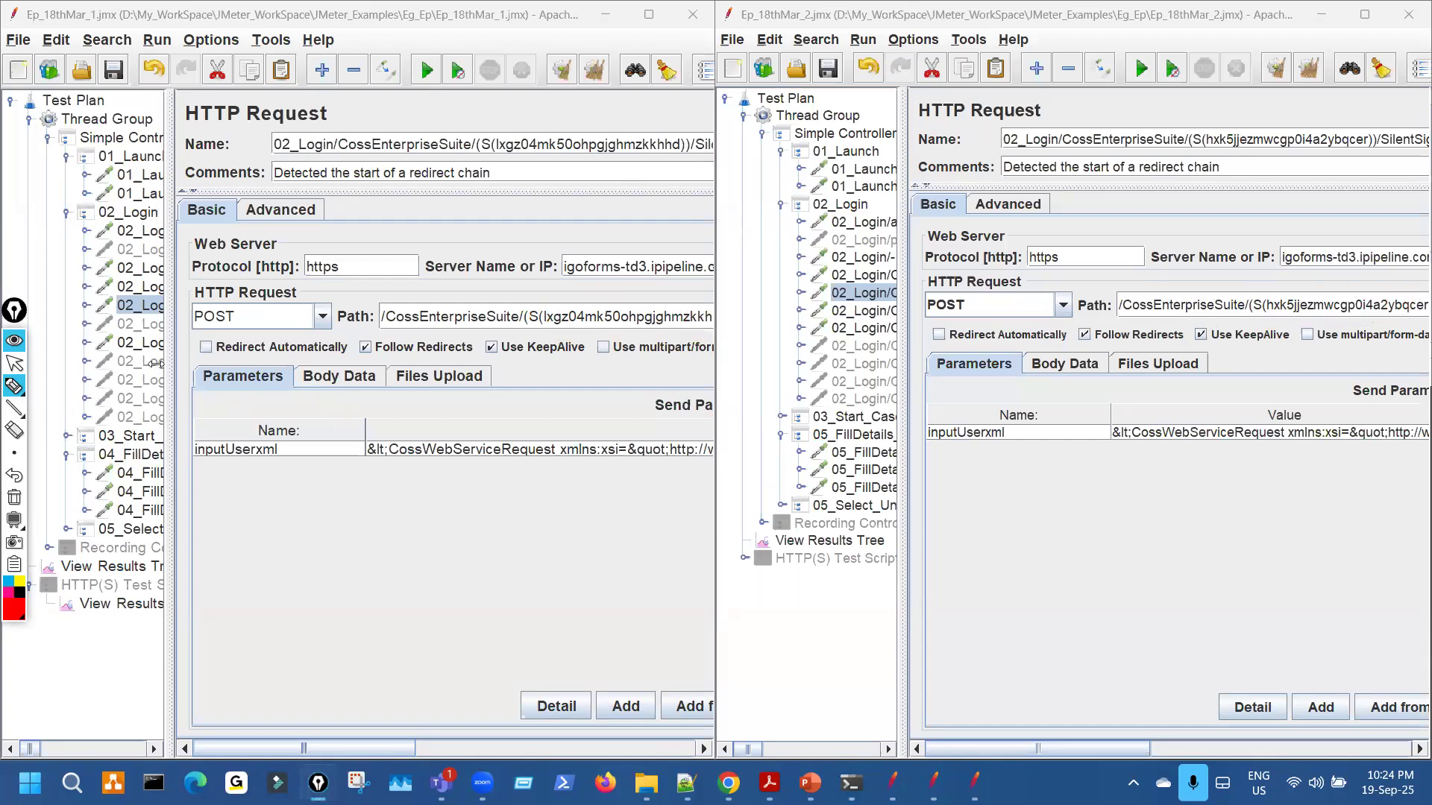
Underline the path's session ID in a further 02_Login request of Ep_18thMar_1 and the first 05_FillDetails_and_FindProducts request of Ep_18thMar_2.
click(142, 343)
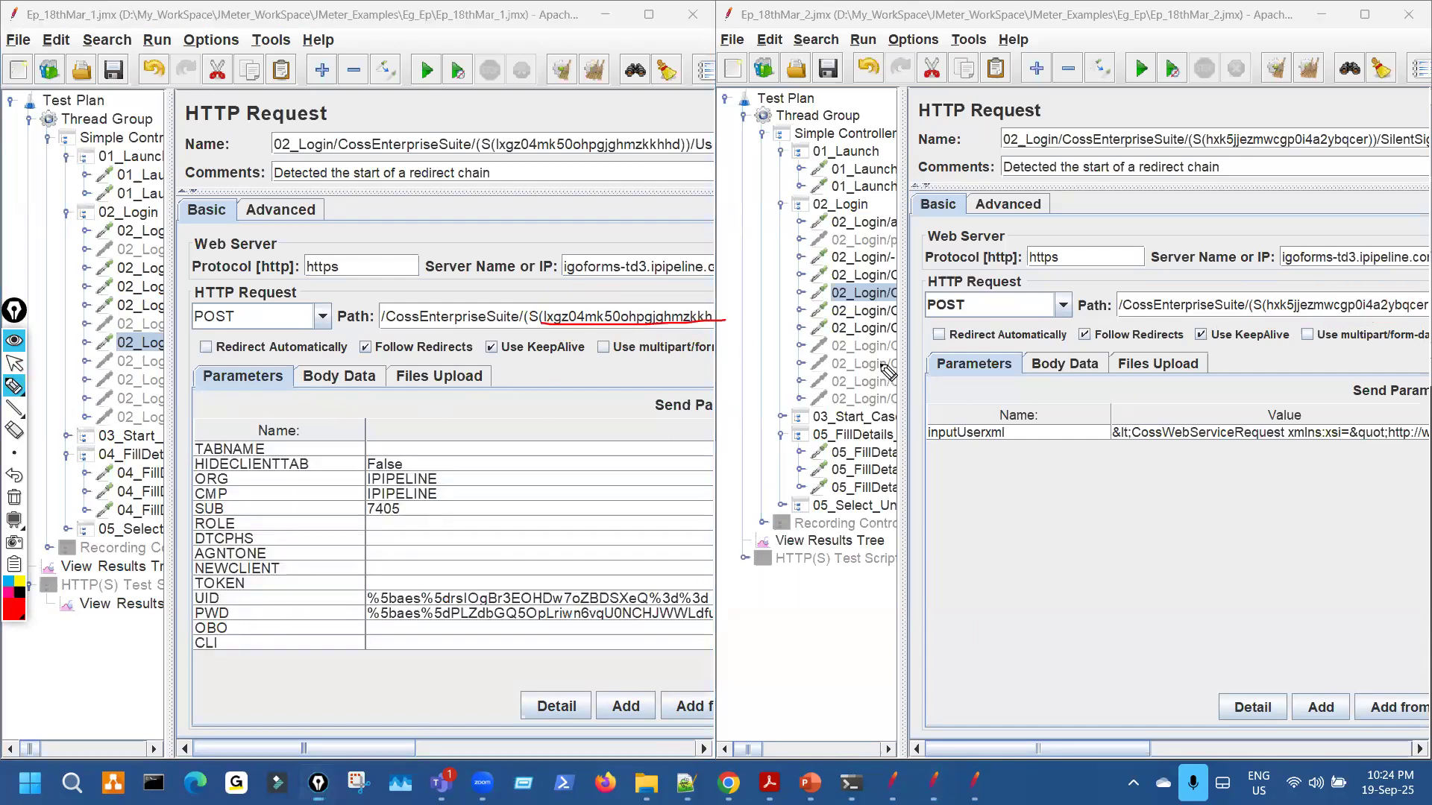
click(880, 311)
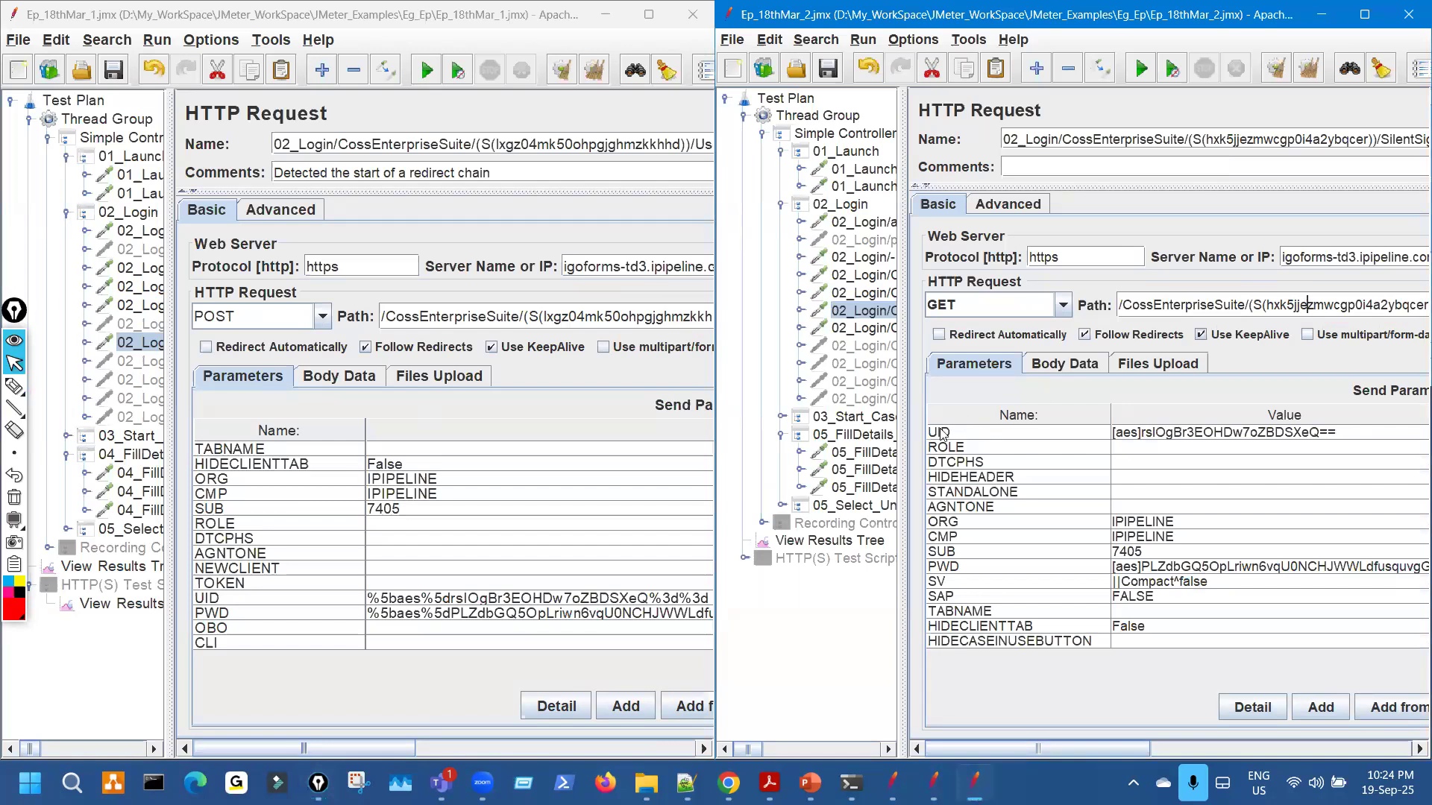
click(871, 452)
key(ctrl+shift+h)
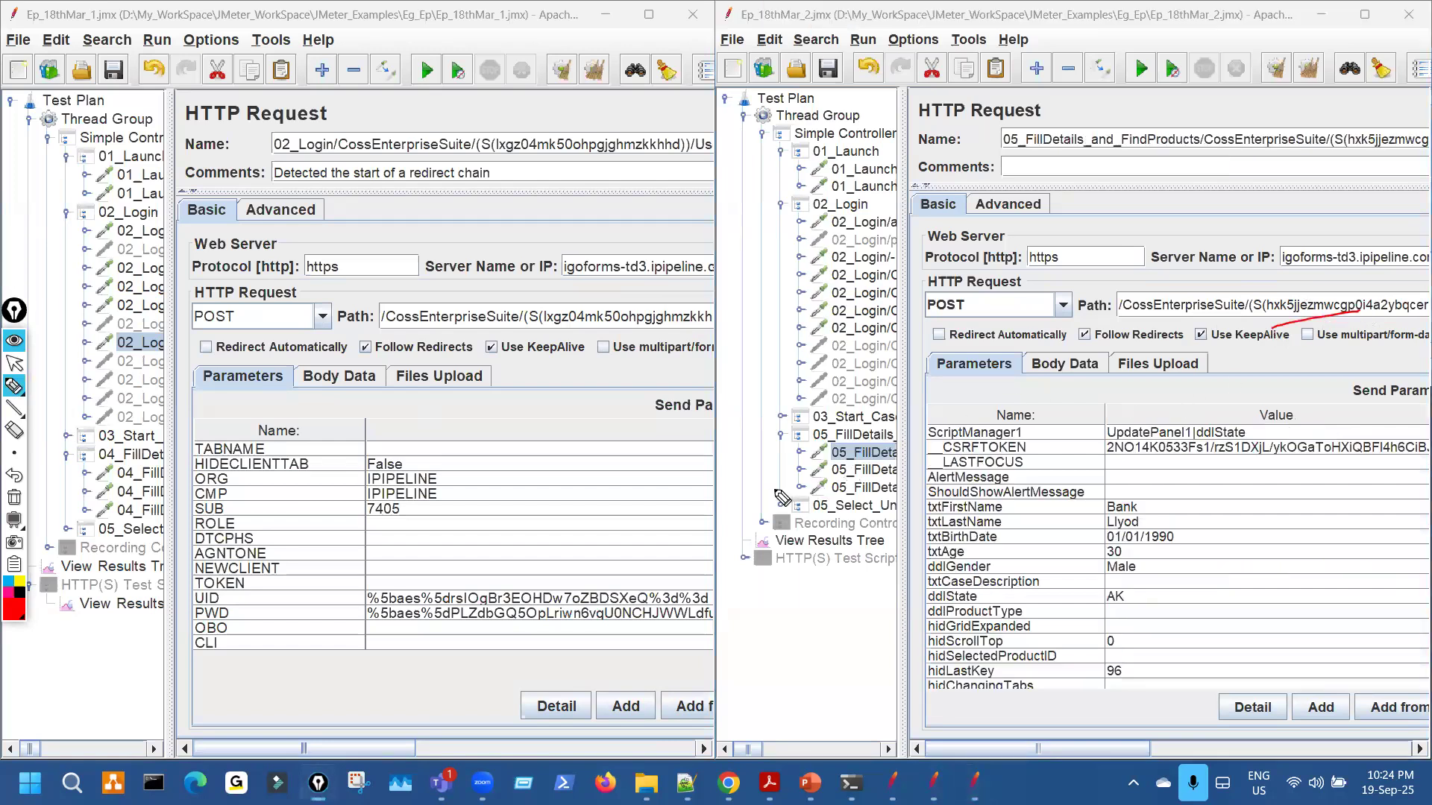
Open the first 04_FillDetails_and_FindProducts request in Ep_18thMar_1, underline the CSRFTOKEN value in both scripts, and clear the marks.
key(ctrl+shift+c)
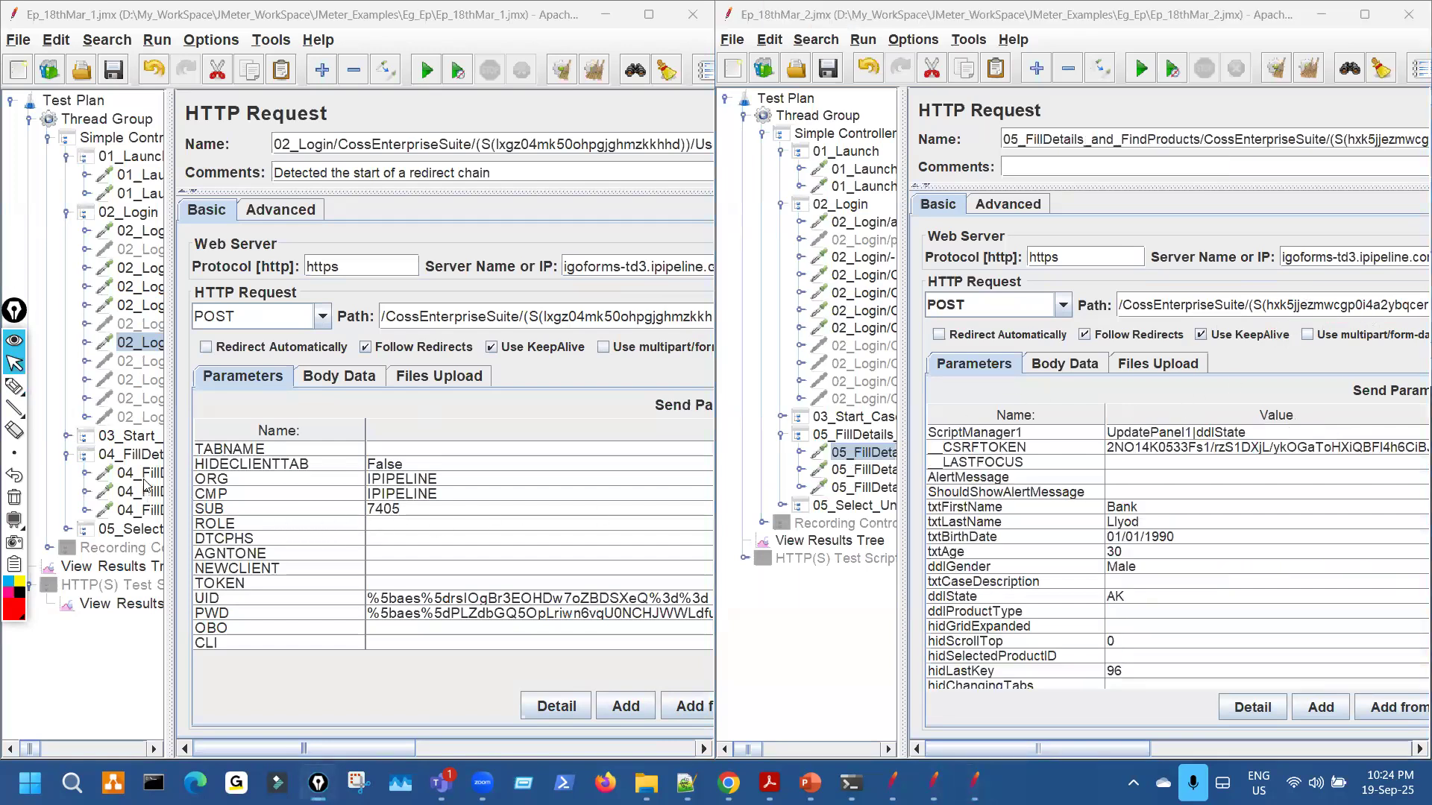
click(146, 477)
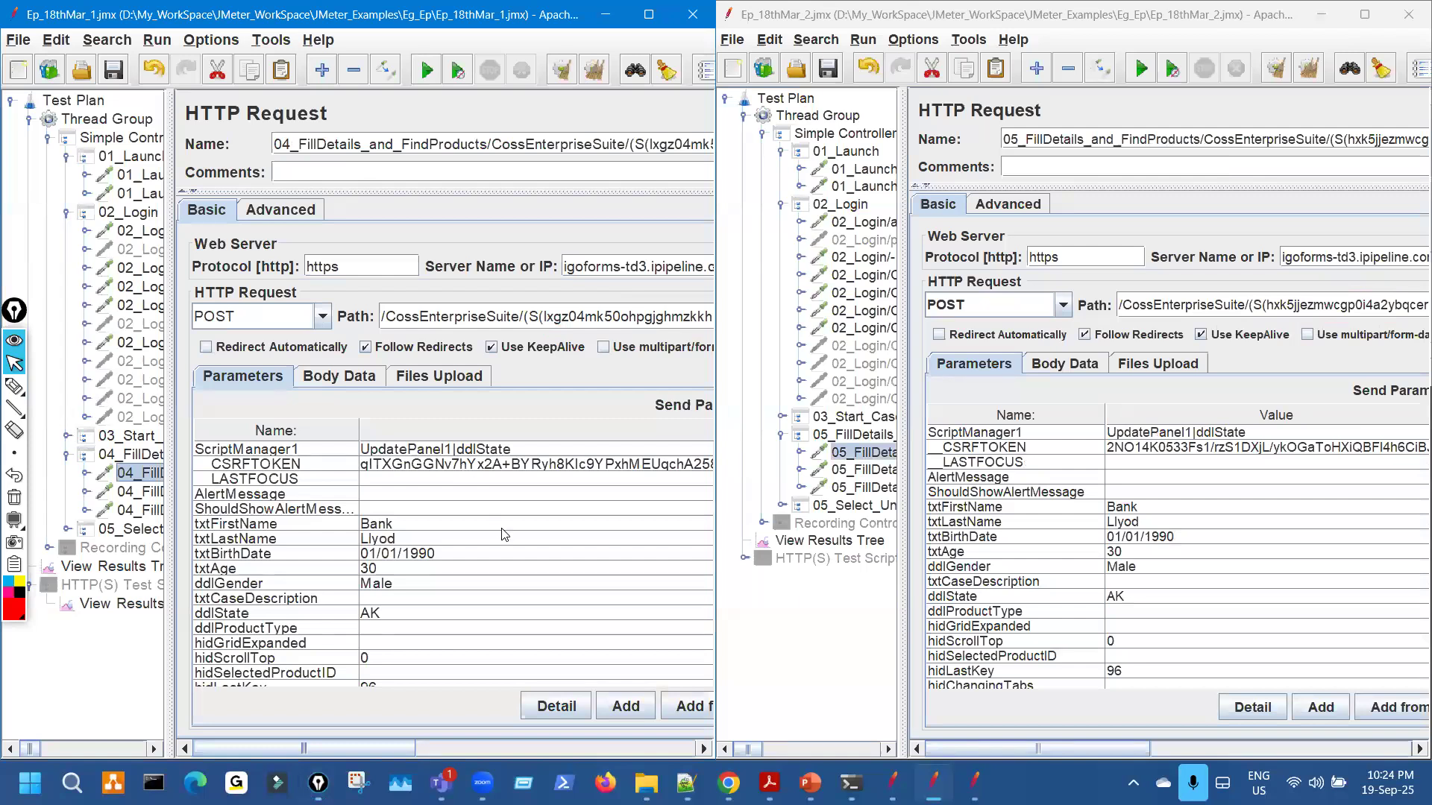
key(ctrl+shift+p)
drag(140, 483, 186, 461)
drag(357, 480, 411, 480)
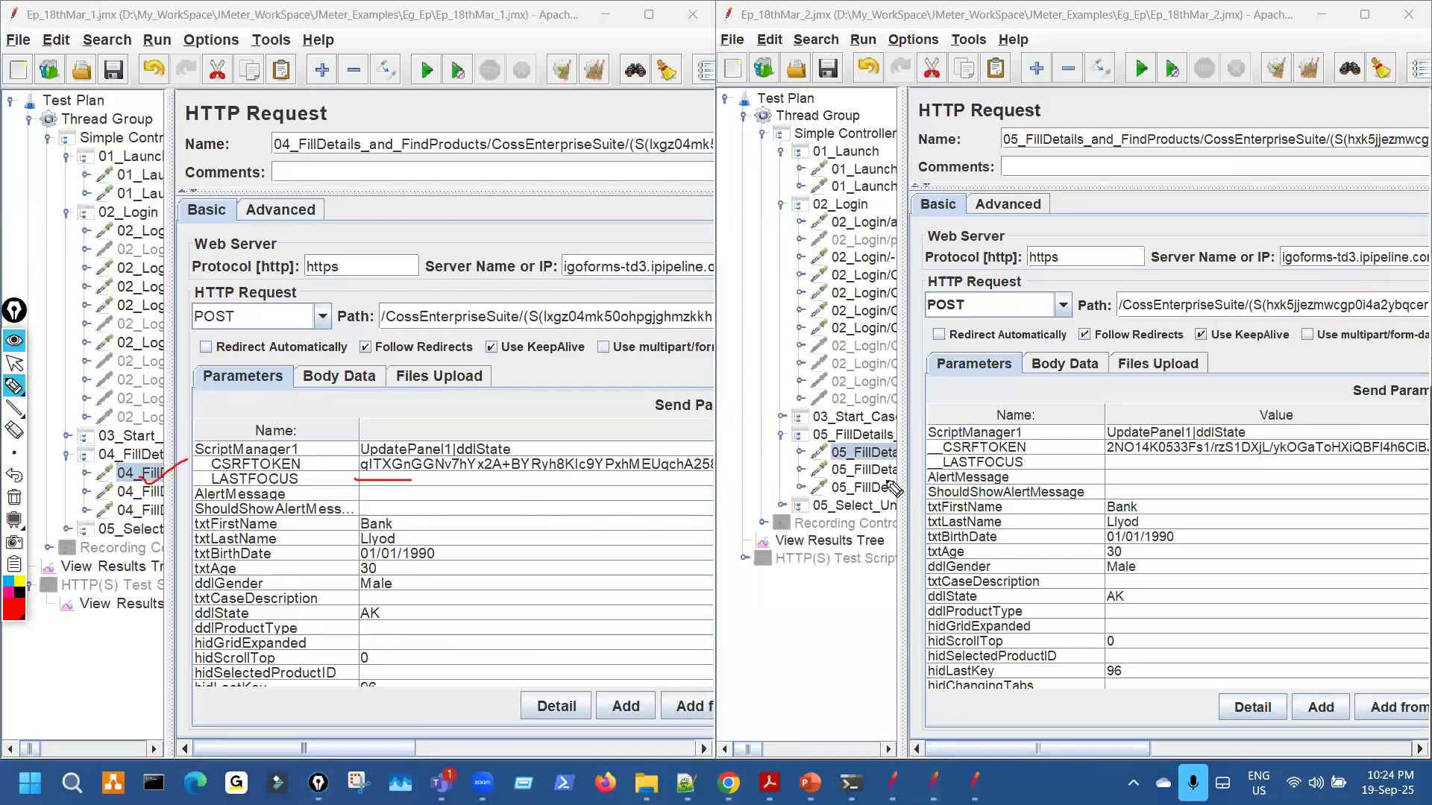
drag(1116, 456, 1406, 455)
drag(367, 481, 534, 481)
key(ctrl+shift+7)
key(ctrl+shift+1)
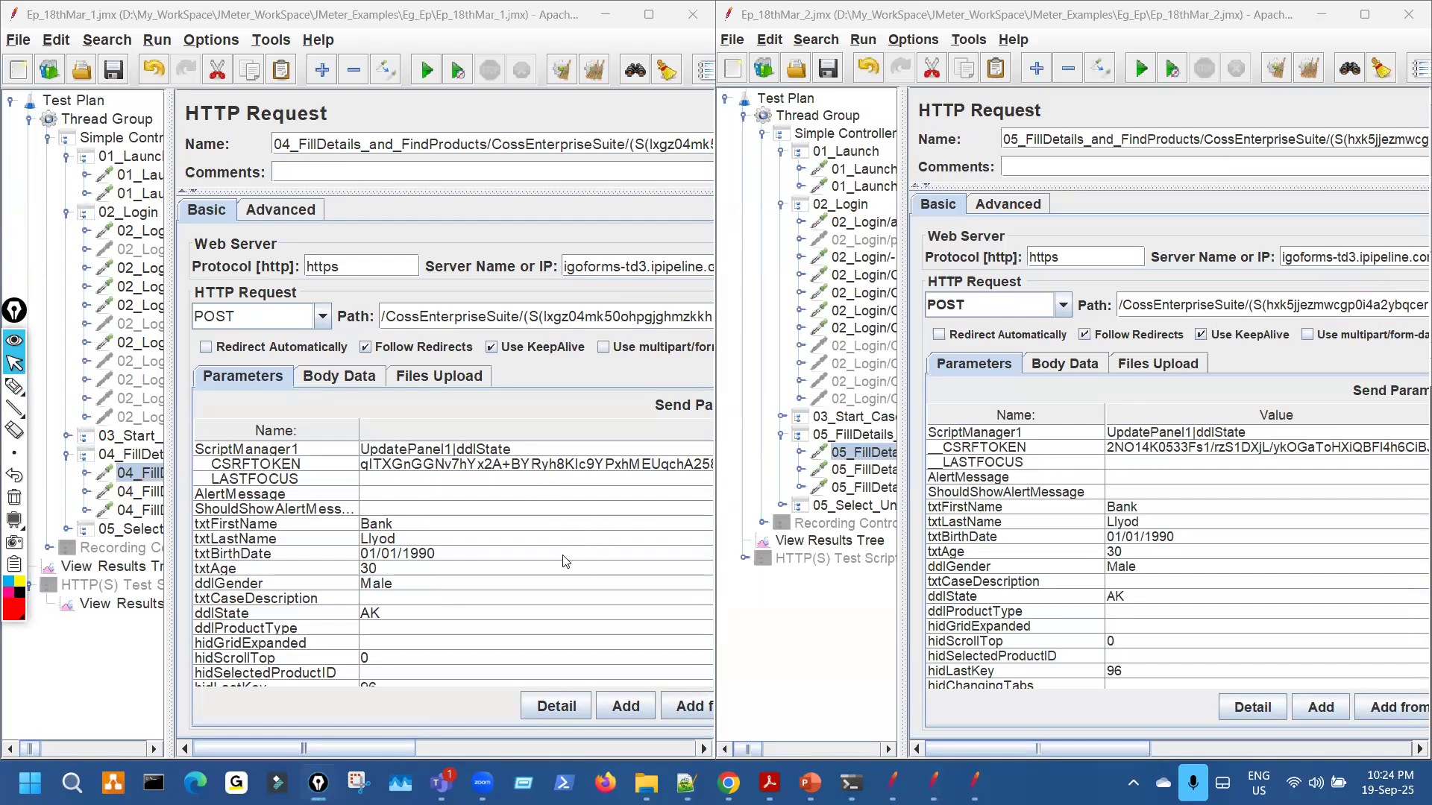
Mark the txtFirstName value in the FillDetails_and_FindProducts request of both scripts, and clear the marks.
scroll(562, 573, down, 2)
scroll(430, 491, up, 1)
key(ctrl+shift+2)
mouse_move(422, 483)
mouse_down()
mouse_move(414, 702)
mouse_move(395, 501)
mouse_up()
mouse_move(1098, 512)
mouse_down()
mouse_move(1217, 583)
mouse_move(1125, 508)
mouse_up()
key(ctrl+shift+5)
key(ctrl+shift+1)
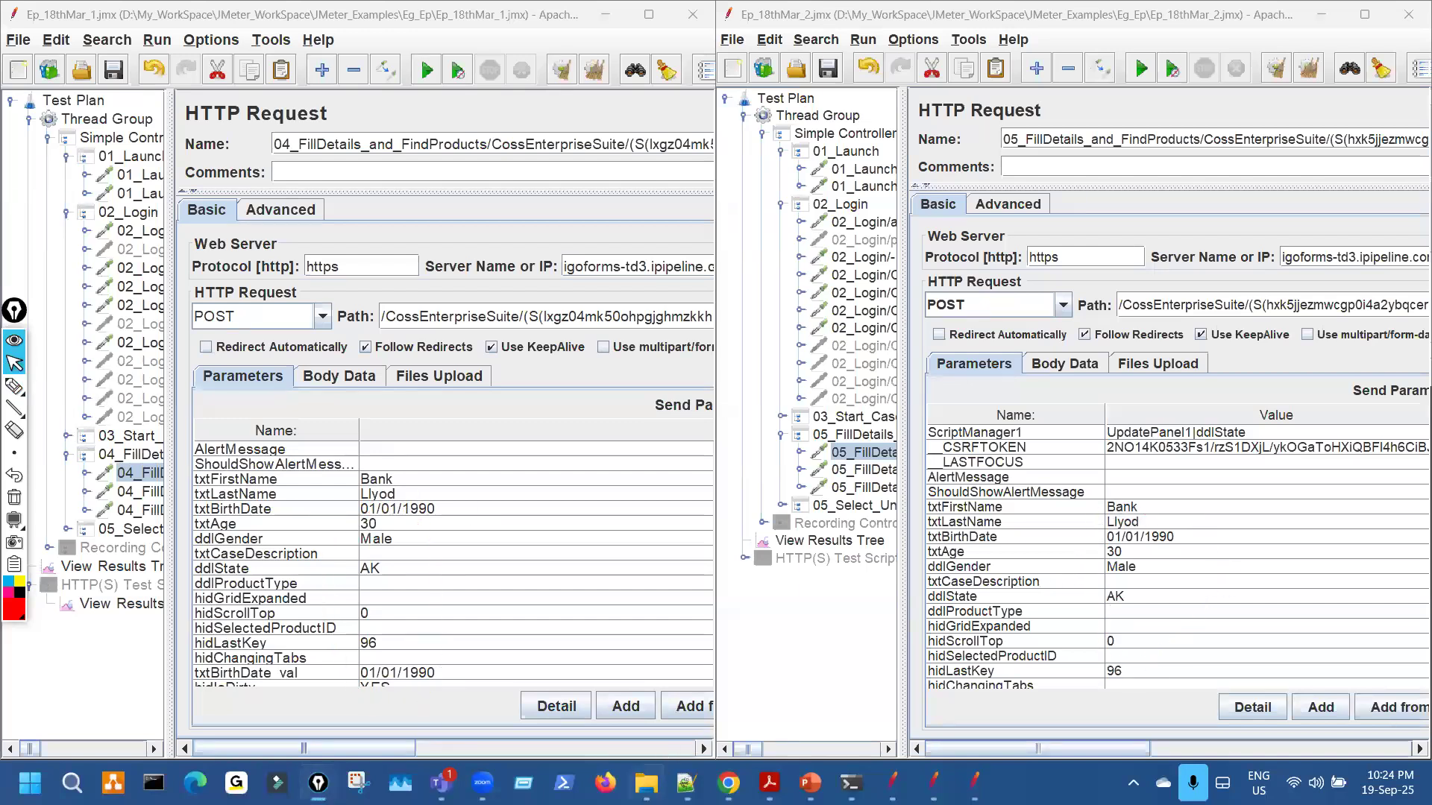
Open Eg_Redirection_&_MultipleRequest.mp4 from the JMeter_Examples folder in VLC and find the Start New Case form at about 05:10.
key(alt+Tab)
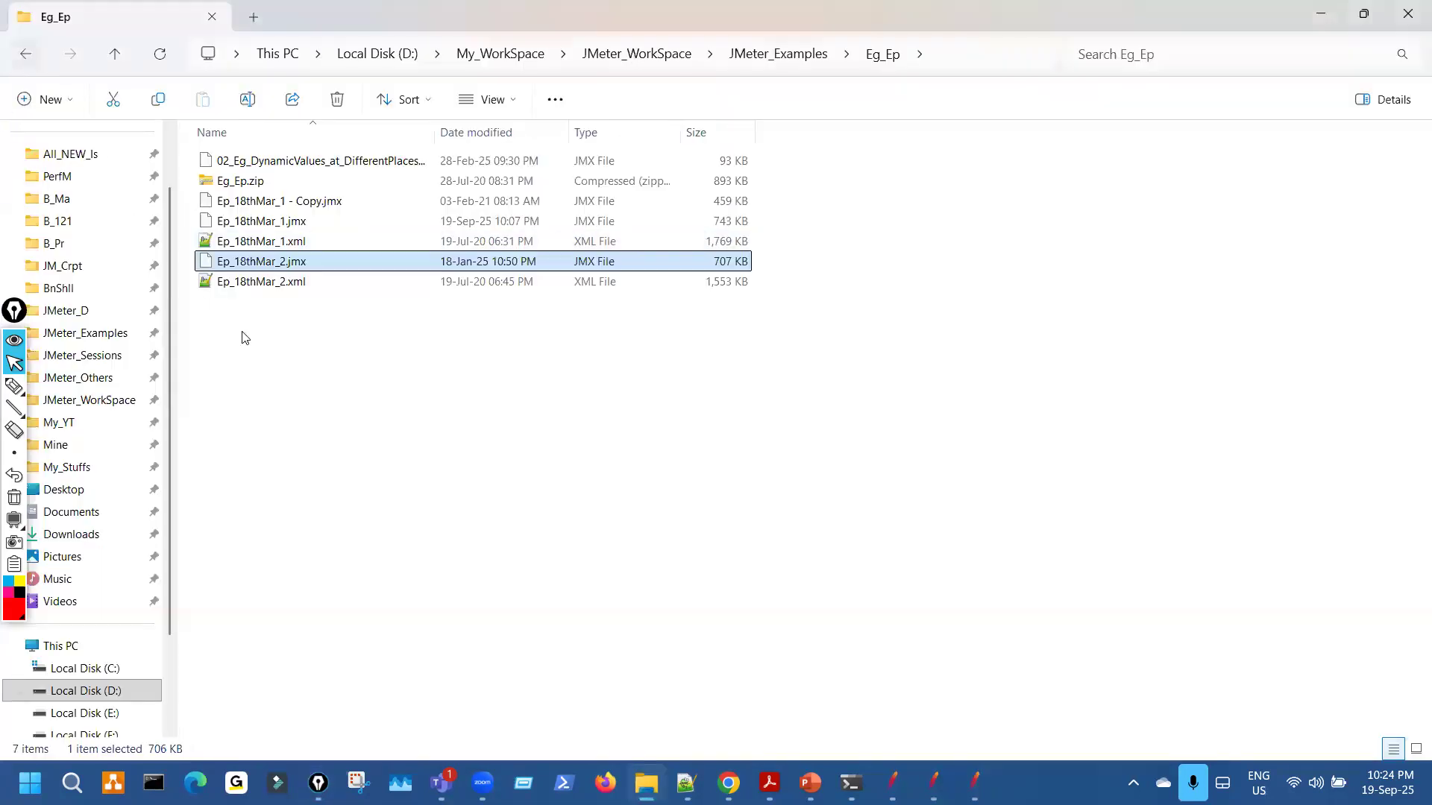
key(BackSpace)
click(287, 572)
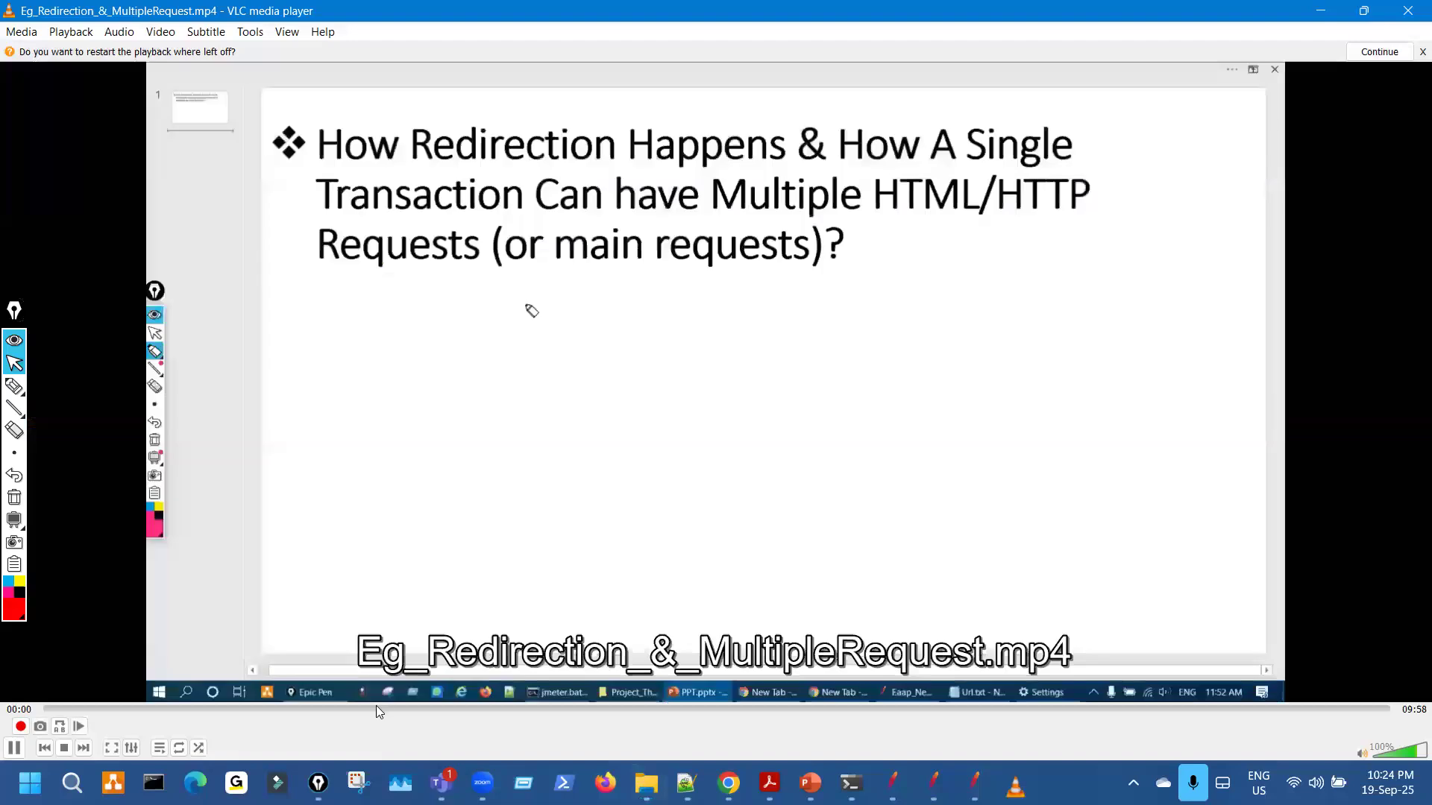
click(371, 709)
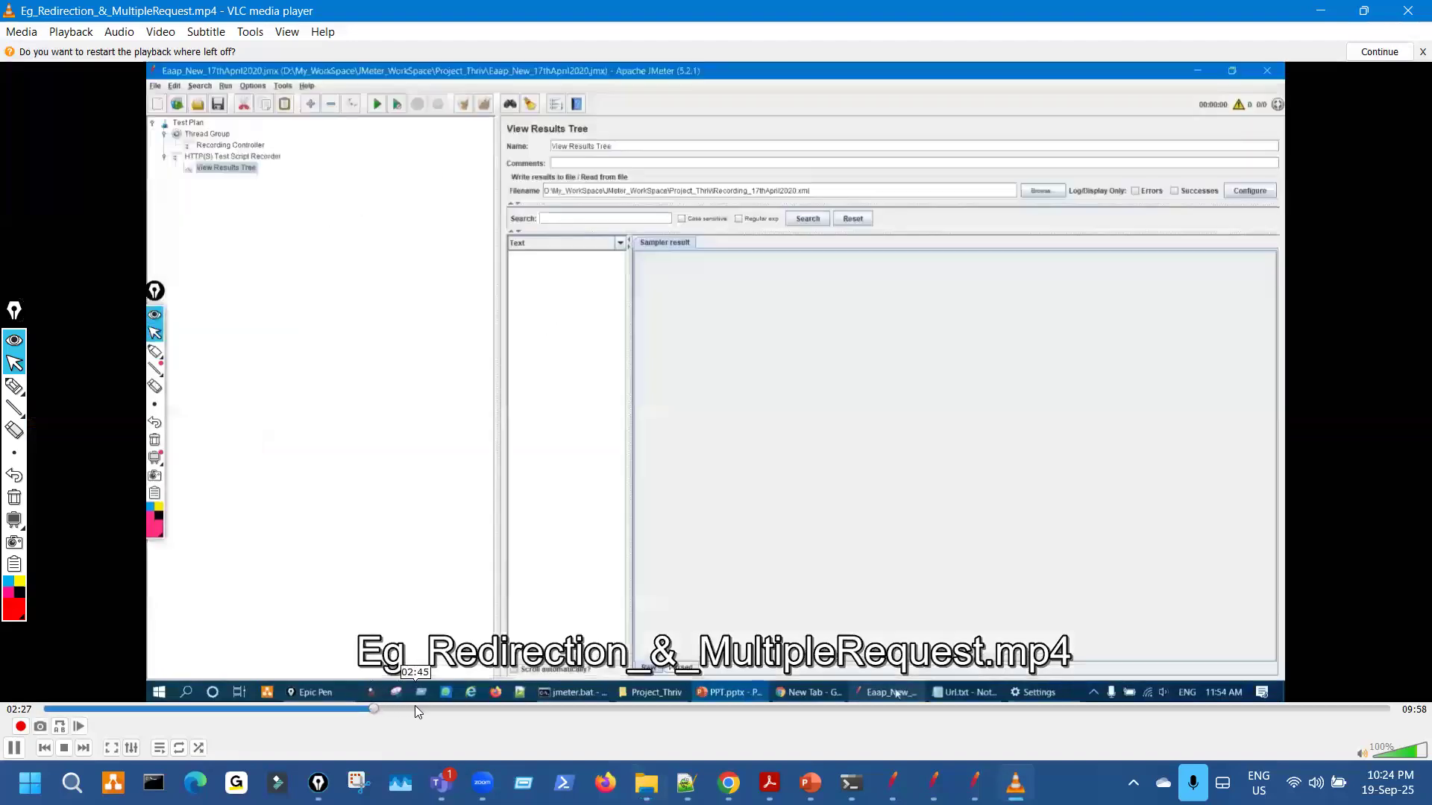
click(284, 709)
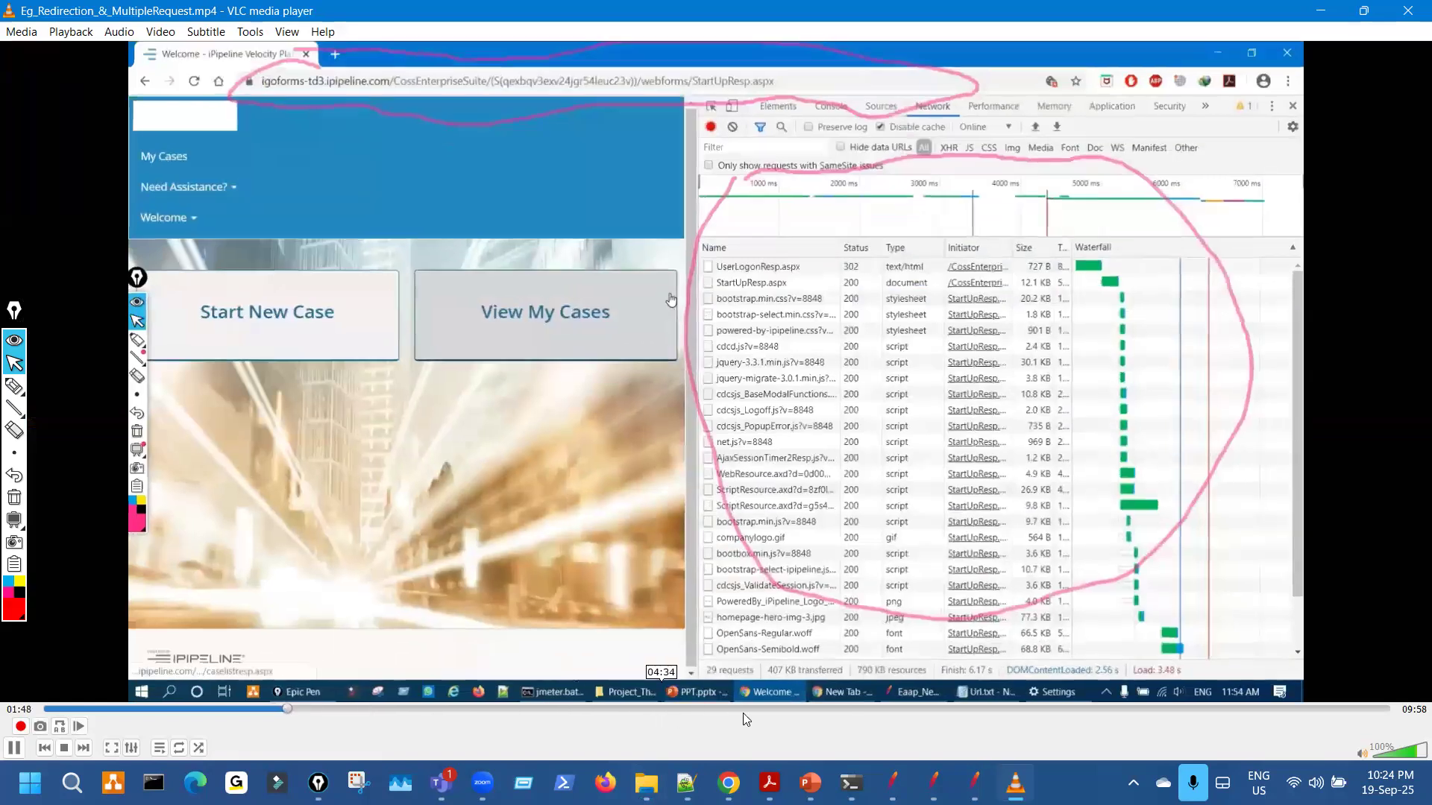
click(743, 710)
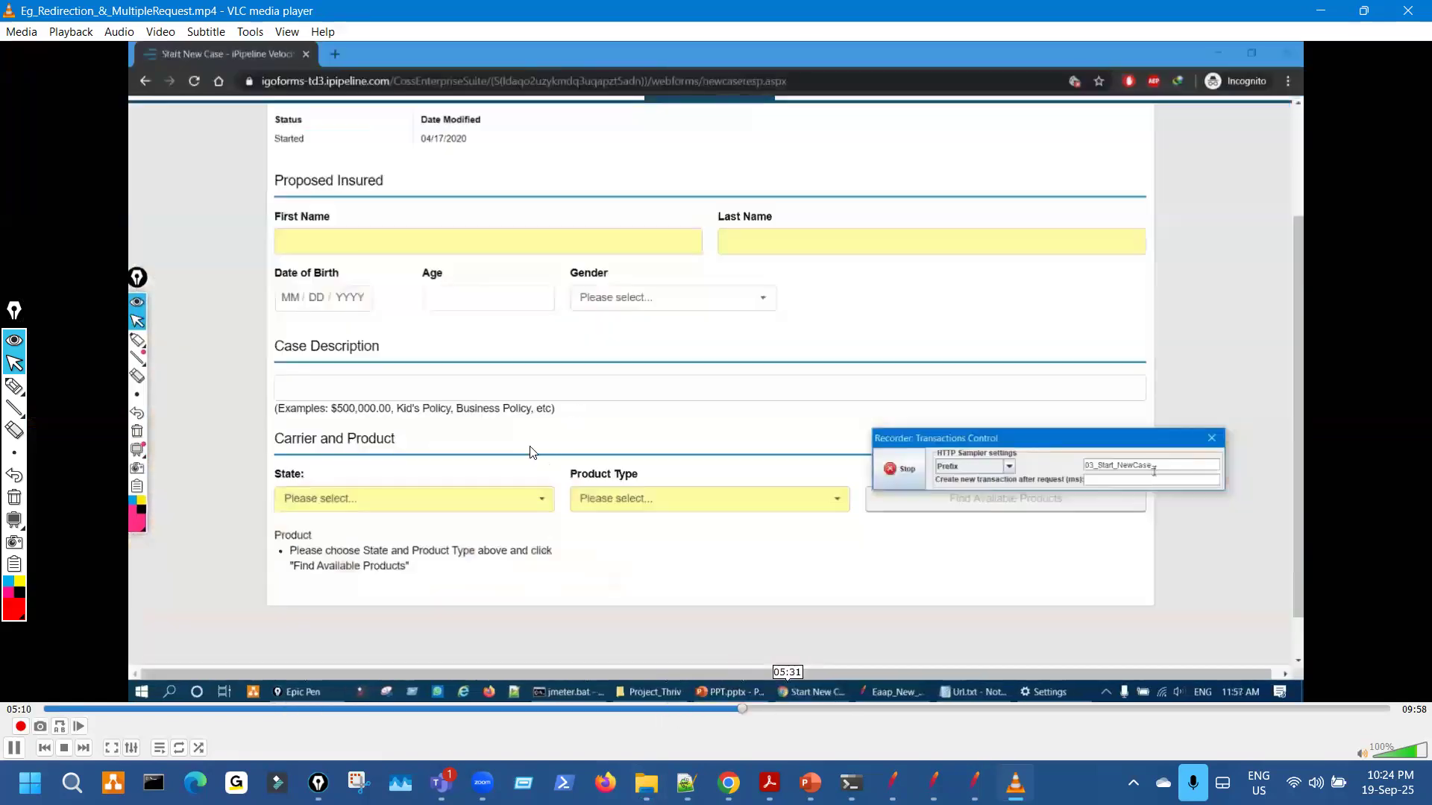
Mark the Proposed Insured and case fields of the form in the video, clear the marks, and close VLC.
key(ctrl+shift+3)
drag(353, 287, 495, 253)
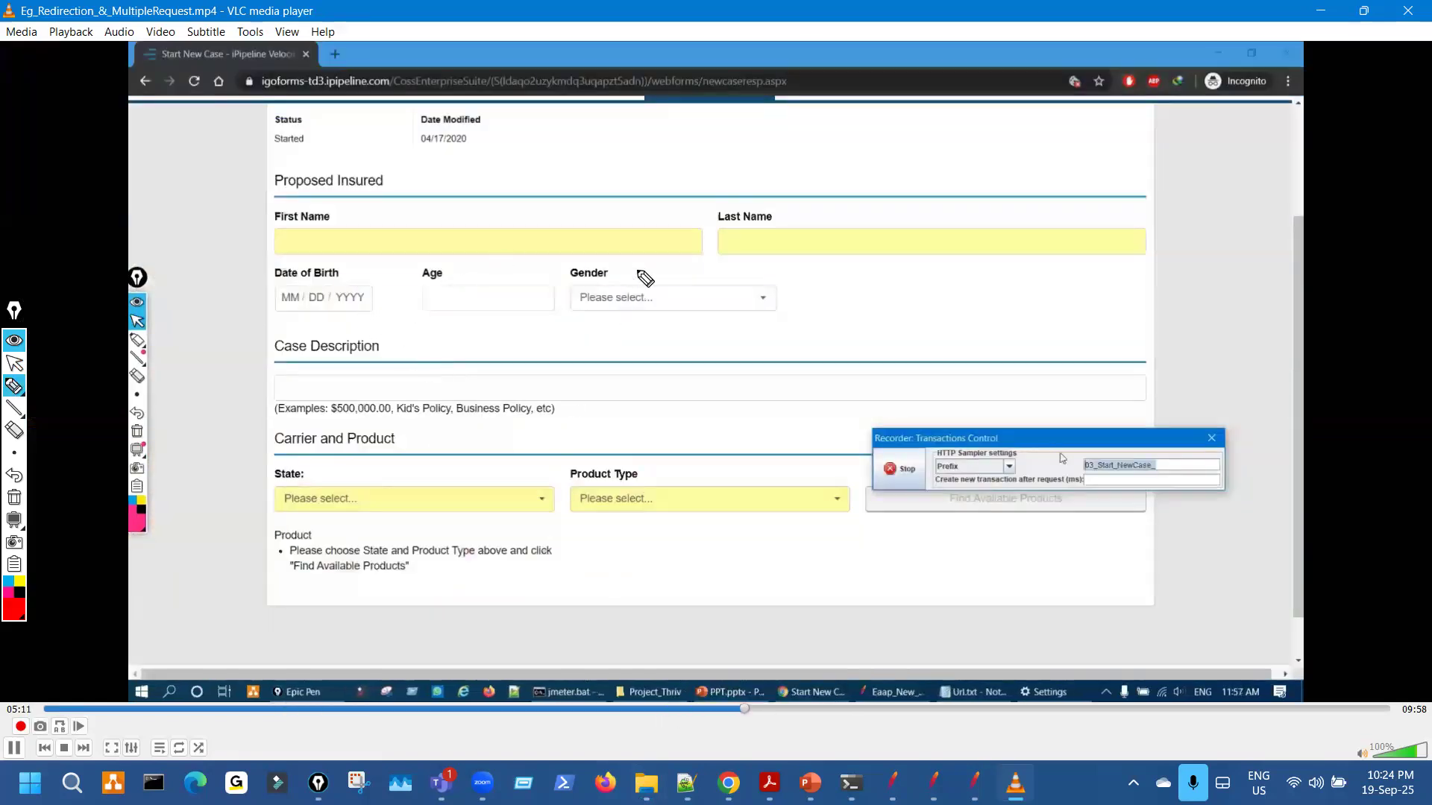
drag(635, 271, 700, 258)
drag(410, 209, 441, 199)
drag(476, 298, 544, 417)
key(ctrl+shift+7)
click(1408, 11)
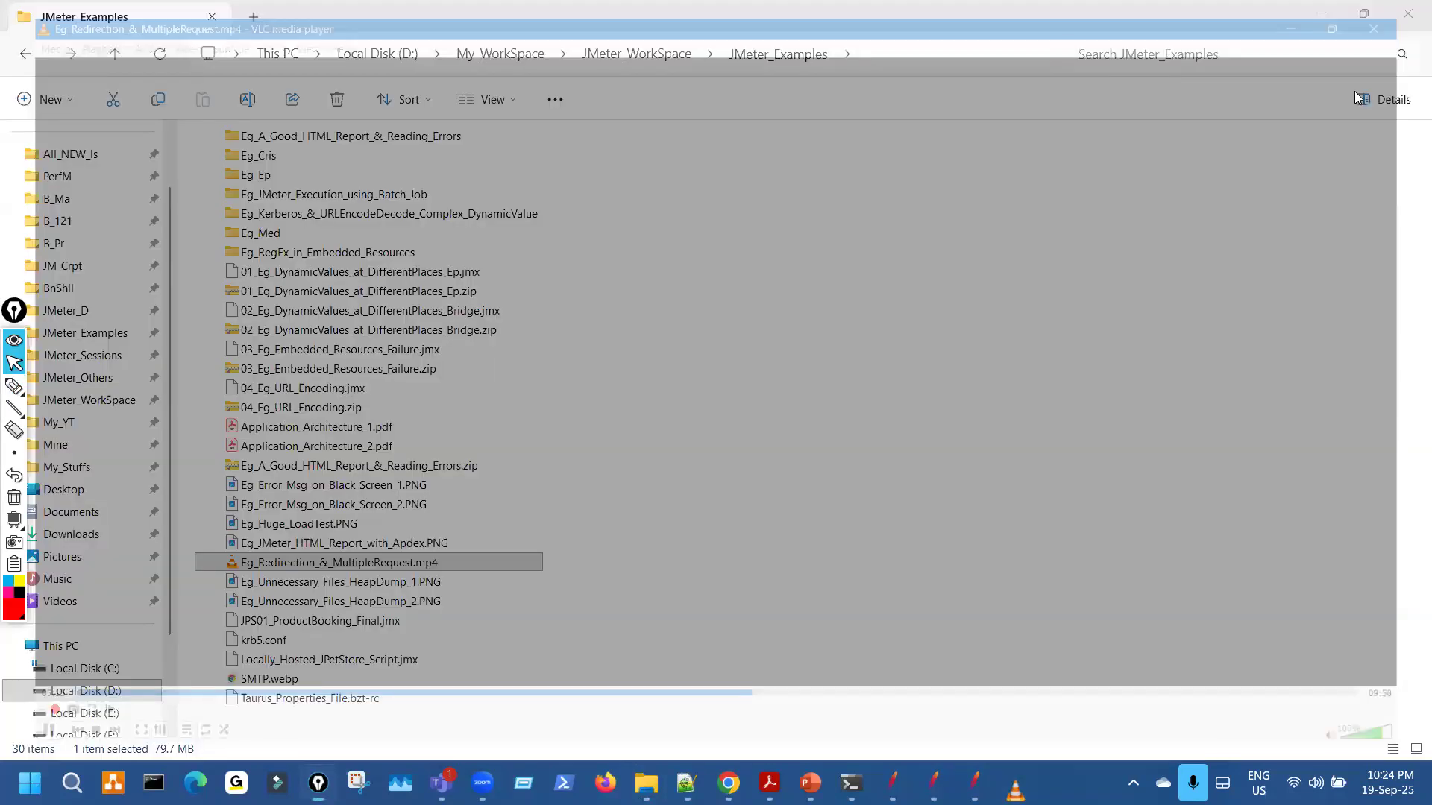
Return to the two JMeter scripts and mark the user-entered form values in Ep_18thMar_1's FillDetails_and_FindProducts request, clearing the mark.
click(934, 783)
mouse_move(394, 483)
mouse_down()
mouse_move(413, 478)
mouse_move(384, 524)
mouse_move(394, 585)
mouse_up()
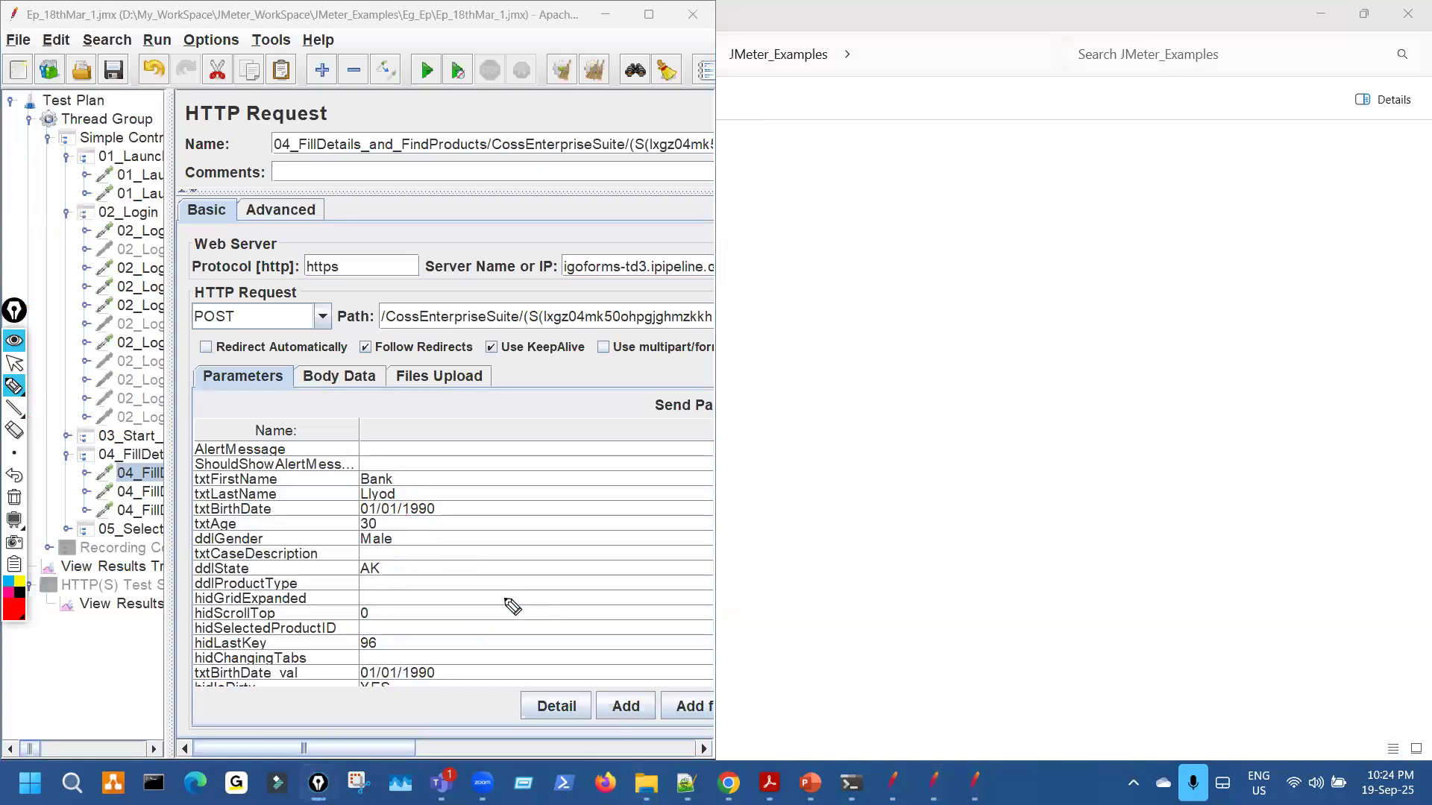
key(ctrl+shift+7)
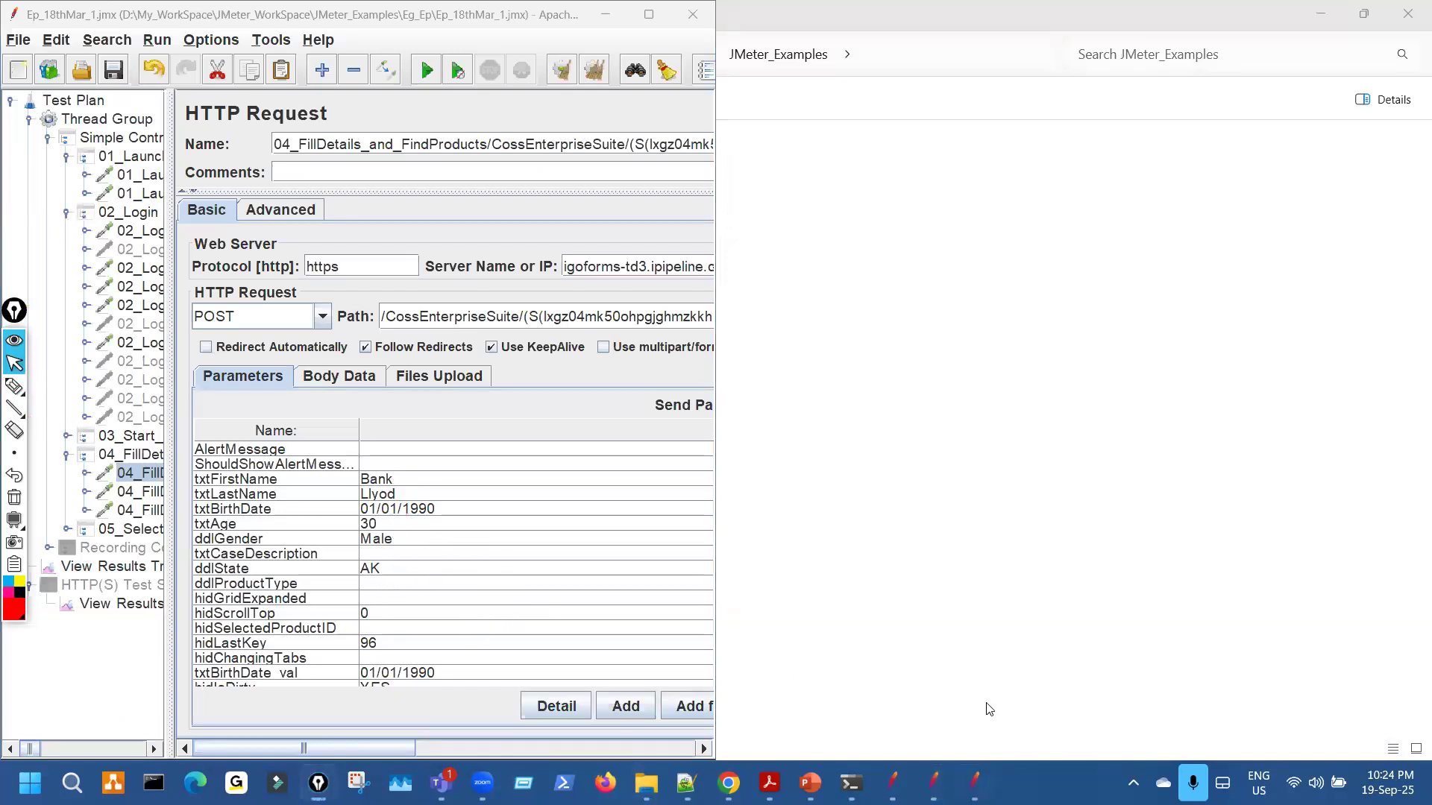
click(1072, 562)
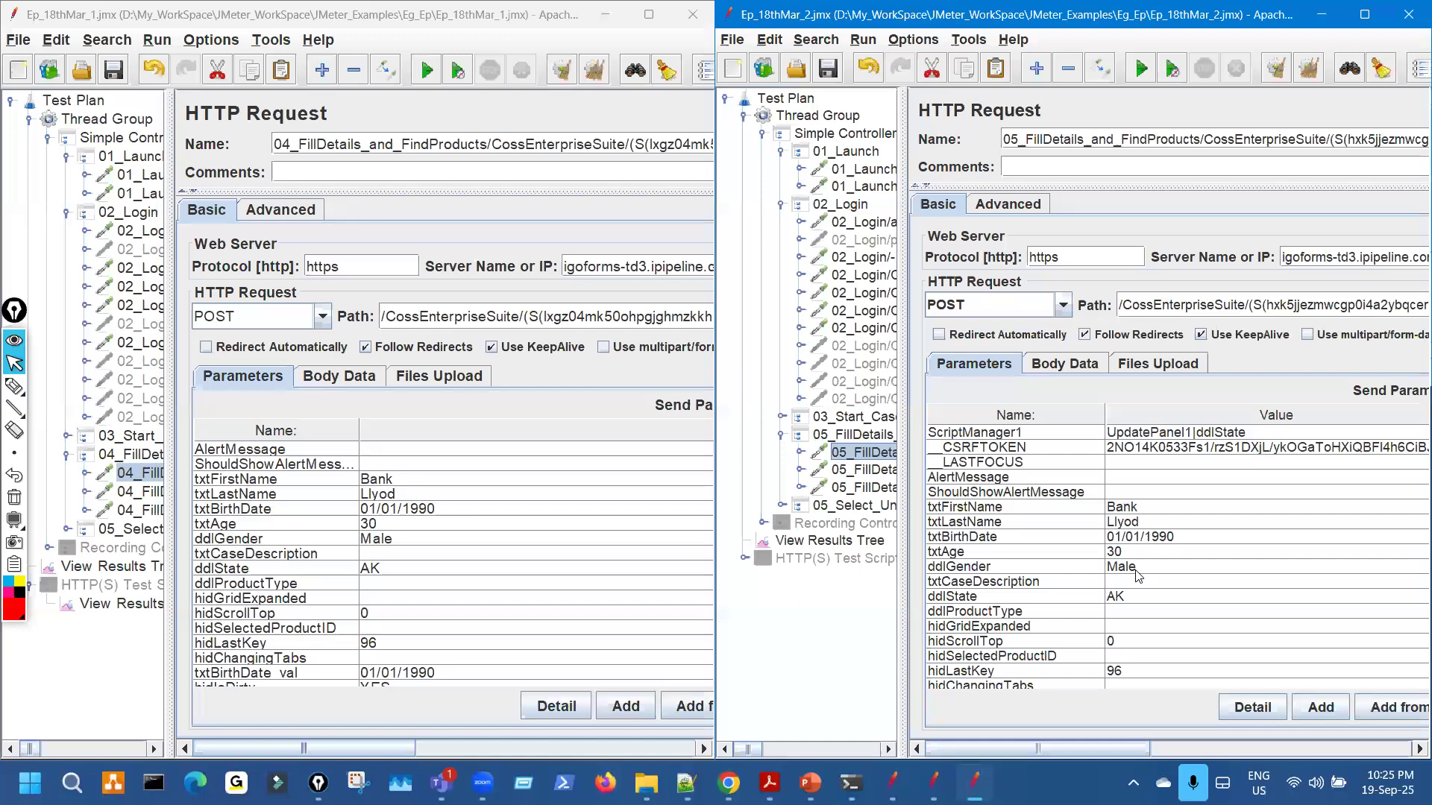
Underline the clientid value in the FillDetails_and_FindProducts request of both scripts.
scroll(1137, 574, down, 5)
scroll(424, 583, down, 5)
drag(372, 500, 486, 488)
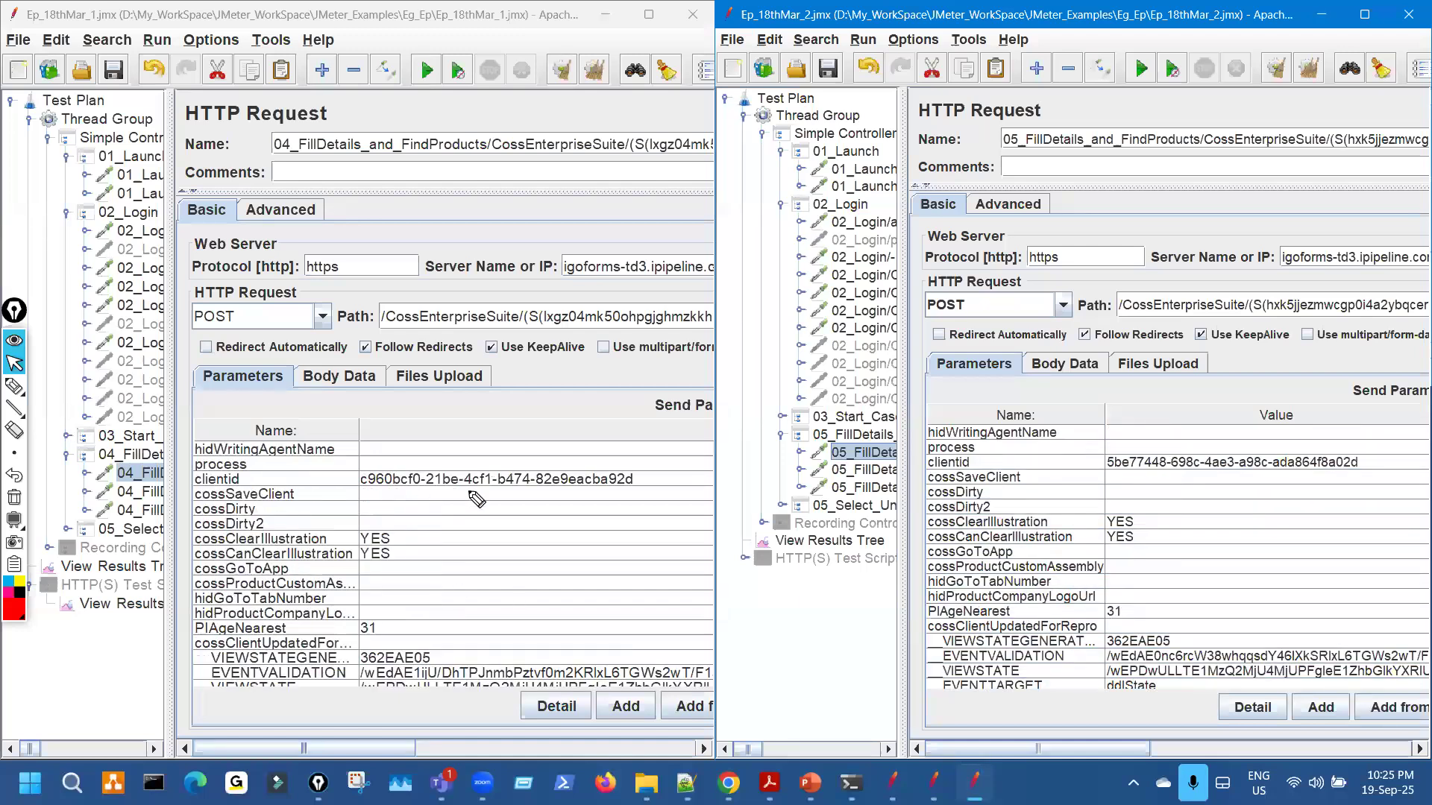
drag(1091, 470, 1183, 465)
key(ctrl+shift+2)
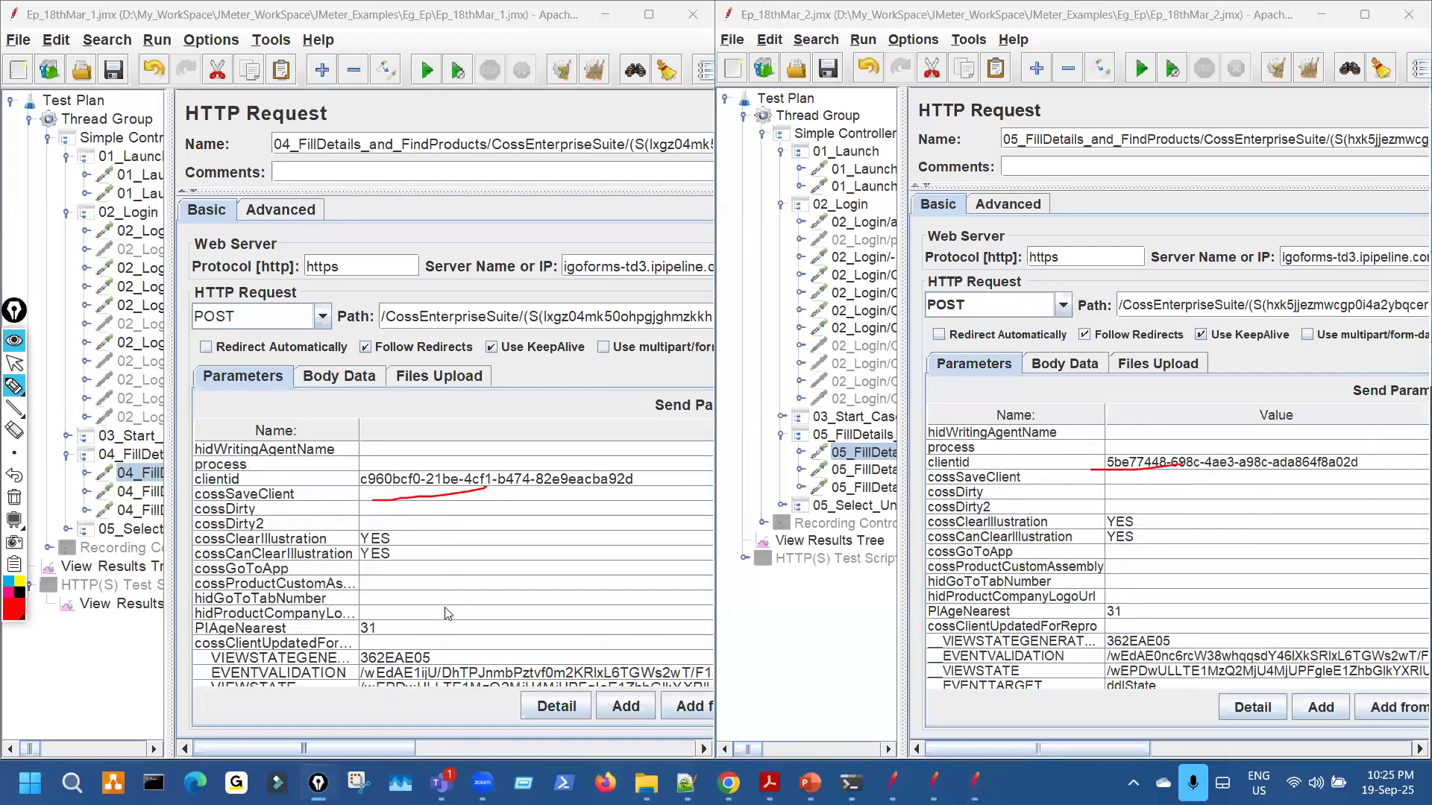
Underline the EVENTVALIDATION values in the FillDetails_and_FindProducts request of both scripts, and clear the marks.
scroll(509, 625, down, 2)
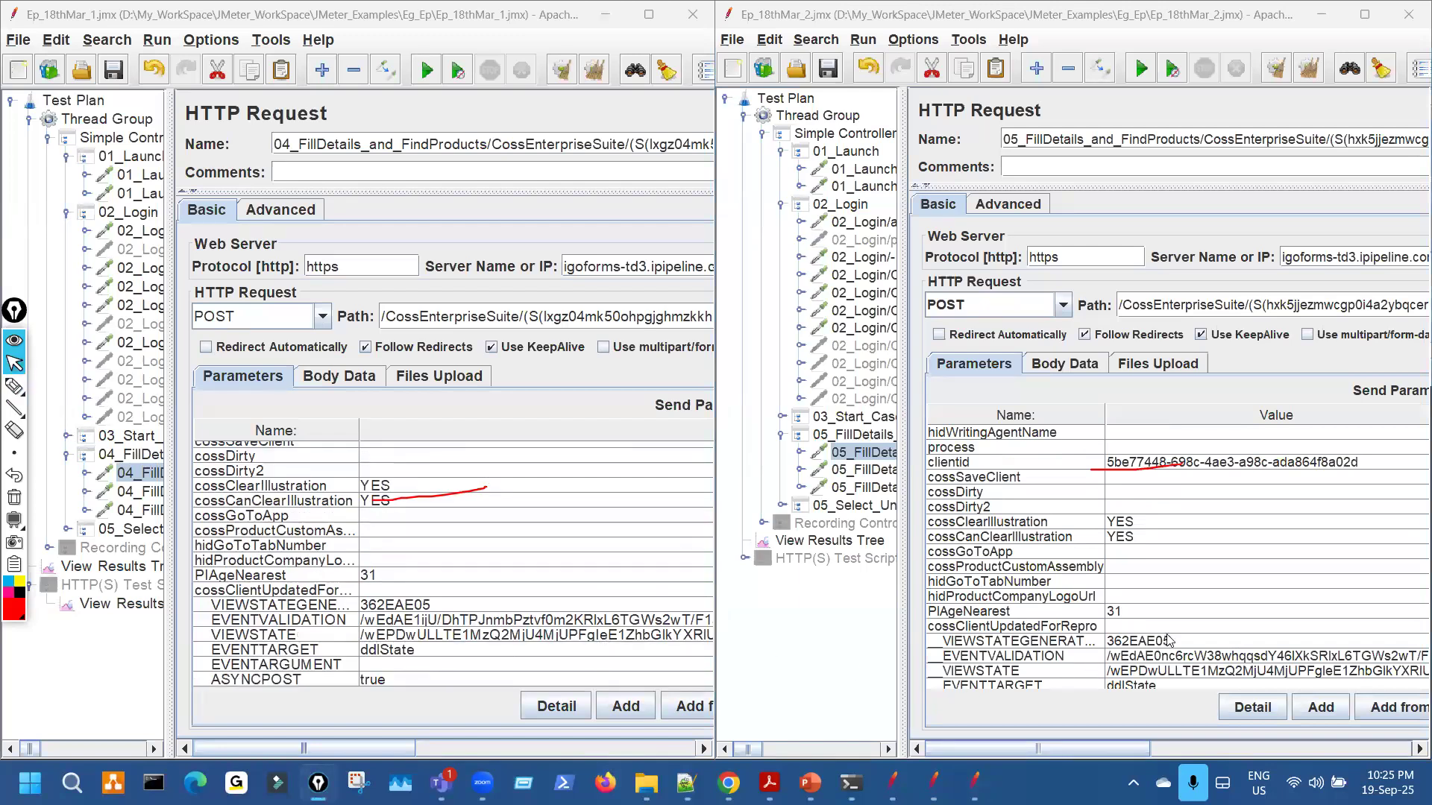
scroll(1168, 640, down, 1)
key(ctrl+shift+3)
mouse_move(356, 625)
mouse_down()
mouse_move(438, 615)
mouse_move(517, 639)
mouse_up()
drag(1123, 625, 1223, 616)
drag(1140, 660, 1232, 649)
mouse_move(477, 627)
mouse_down()
mouse_move(492, 658)
mouse_move(540, 627)
mouse_up()
key(ctrl+shift+x)
Underline the matching and differing parts of the VIEWSTATE values in both scripts, and clear the marks.
drag(1134, 644, 1283, 648)
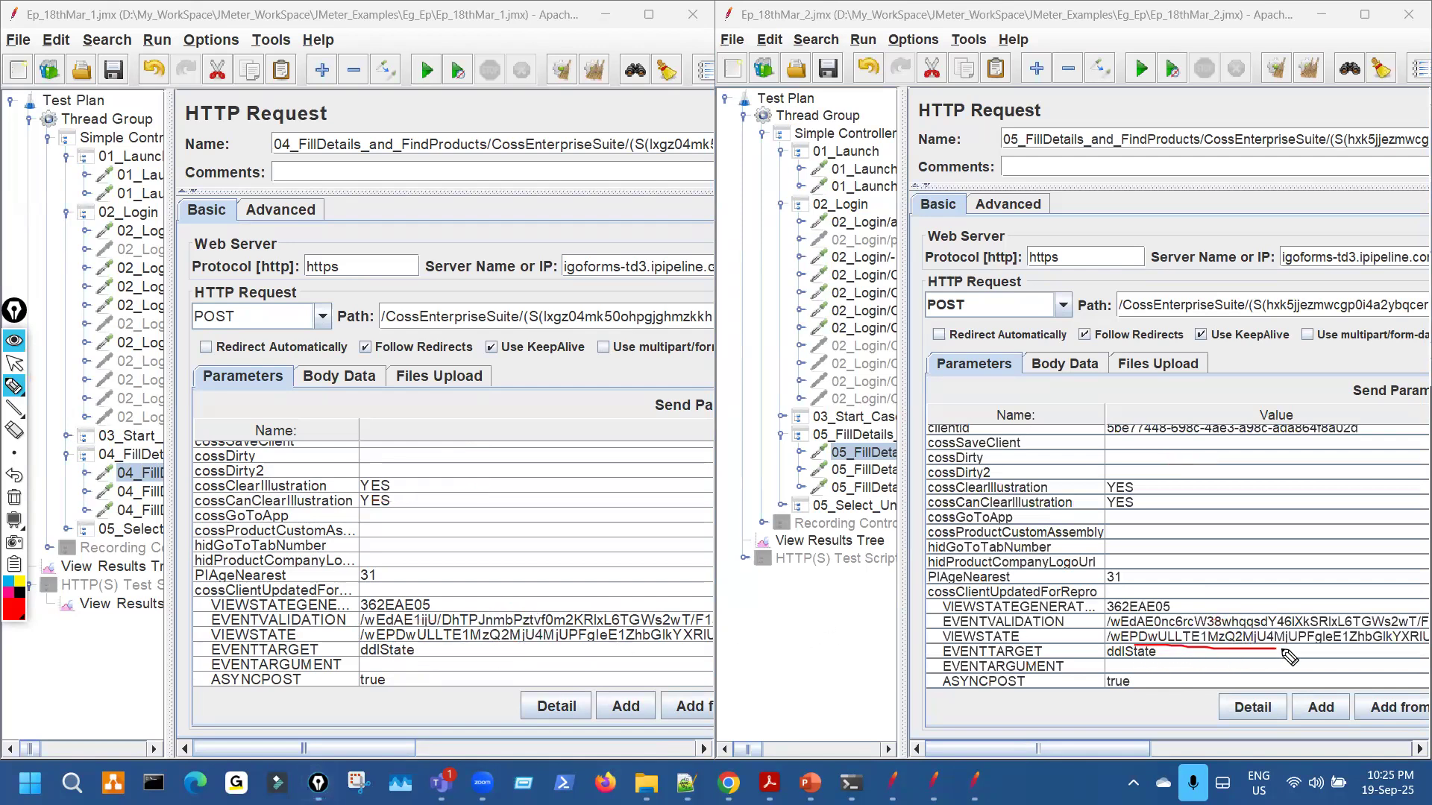
drag(432, 643, 669, 647)
mouse_move(1316, 660)
mouse_down()
mouse_move(1391, 651)
mouse_move(1354, 646)
mouse_up()
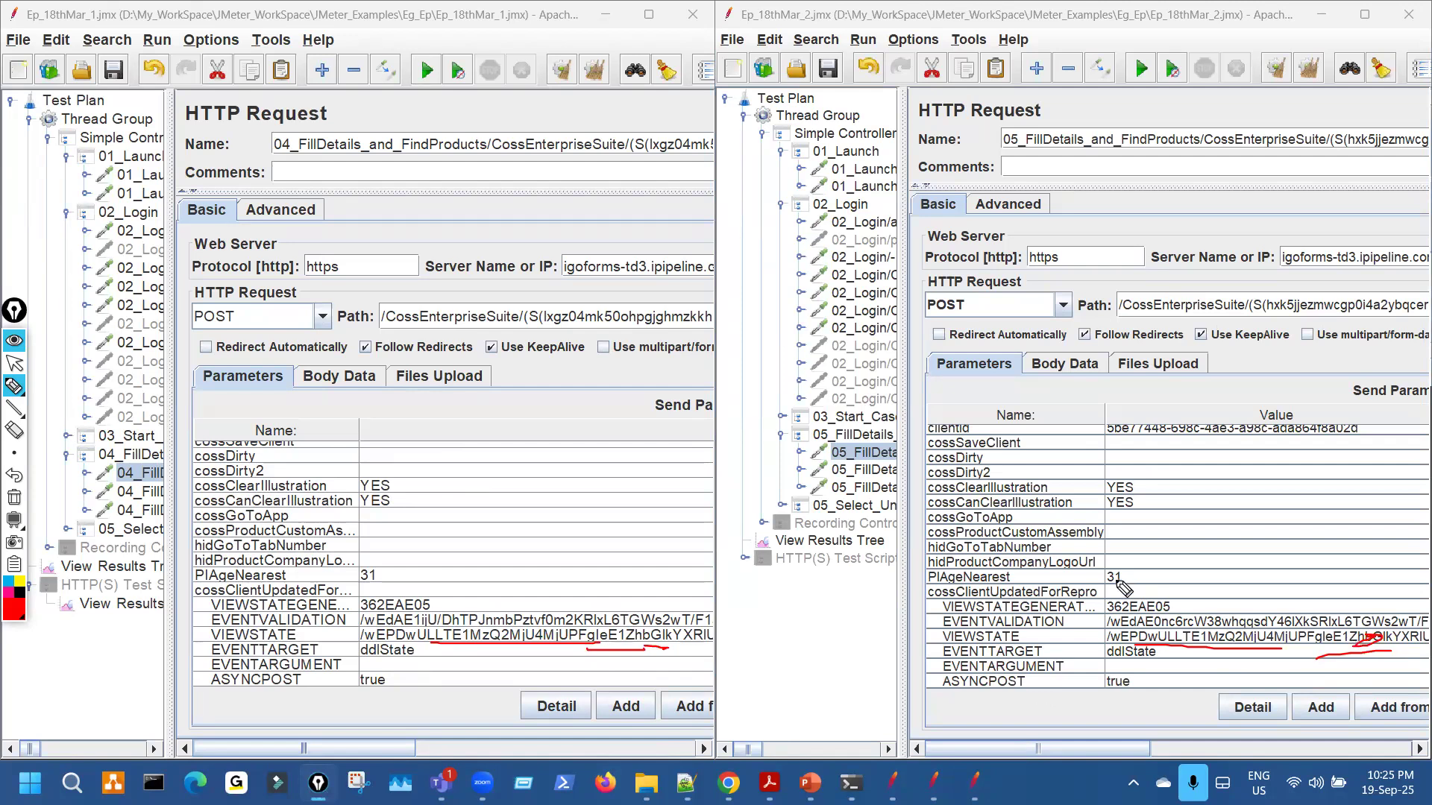
key(ctrl+shift+7)
key(ctrl+shift+1)
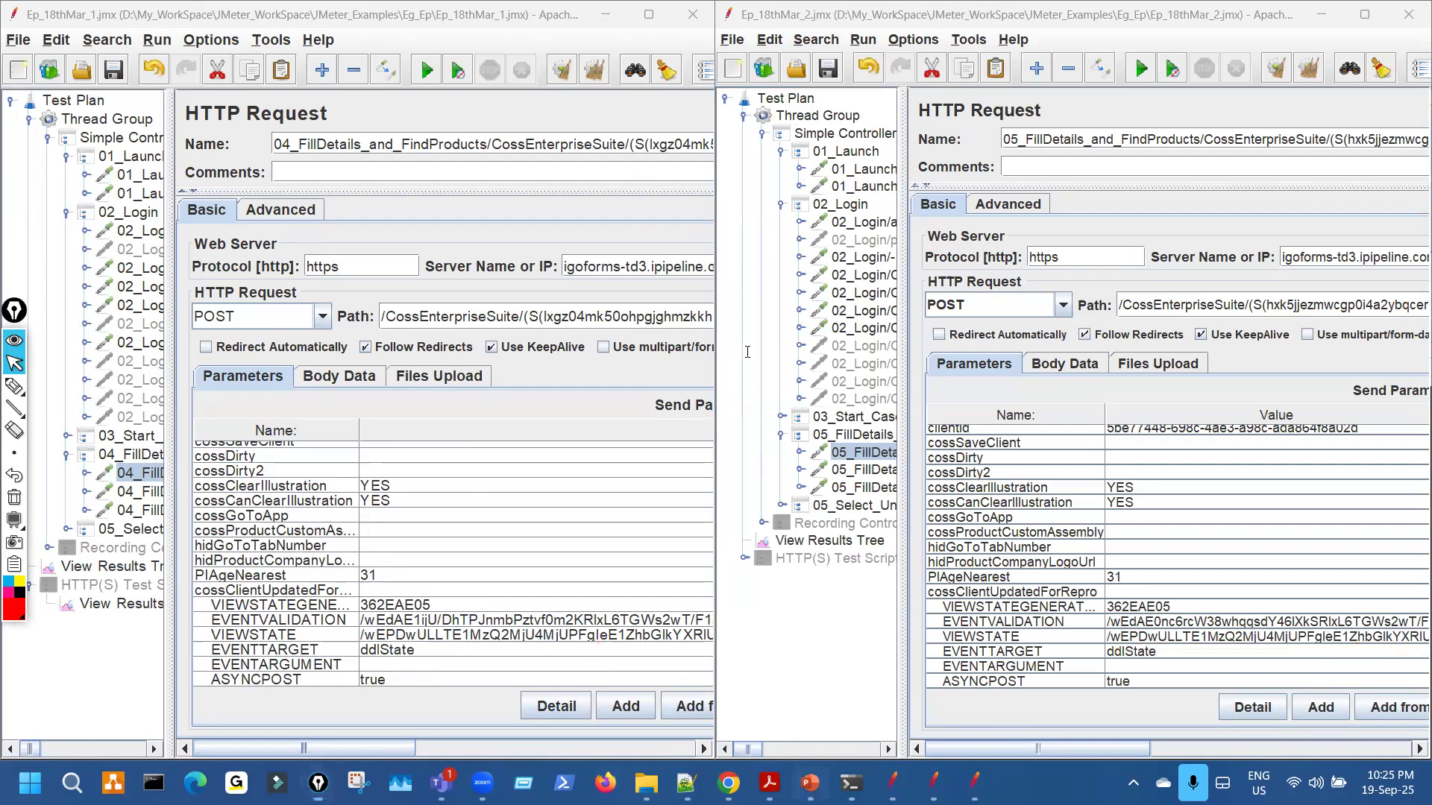
Switch to the PowerPoint slide on identifying dynamic values and underline the best-practice advice on different credentials and changed user inputs.
key(ctrl+shift+3)
drag(486, 89, 538, 87)
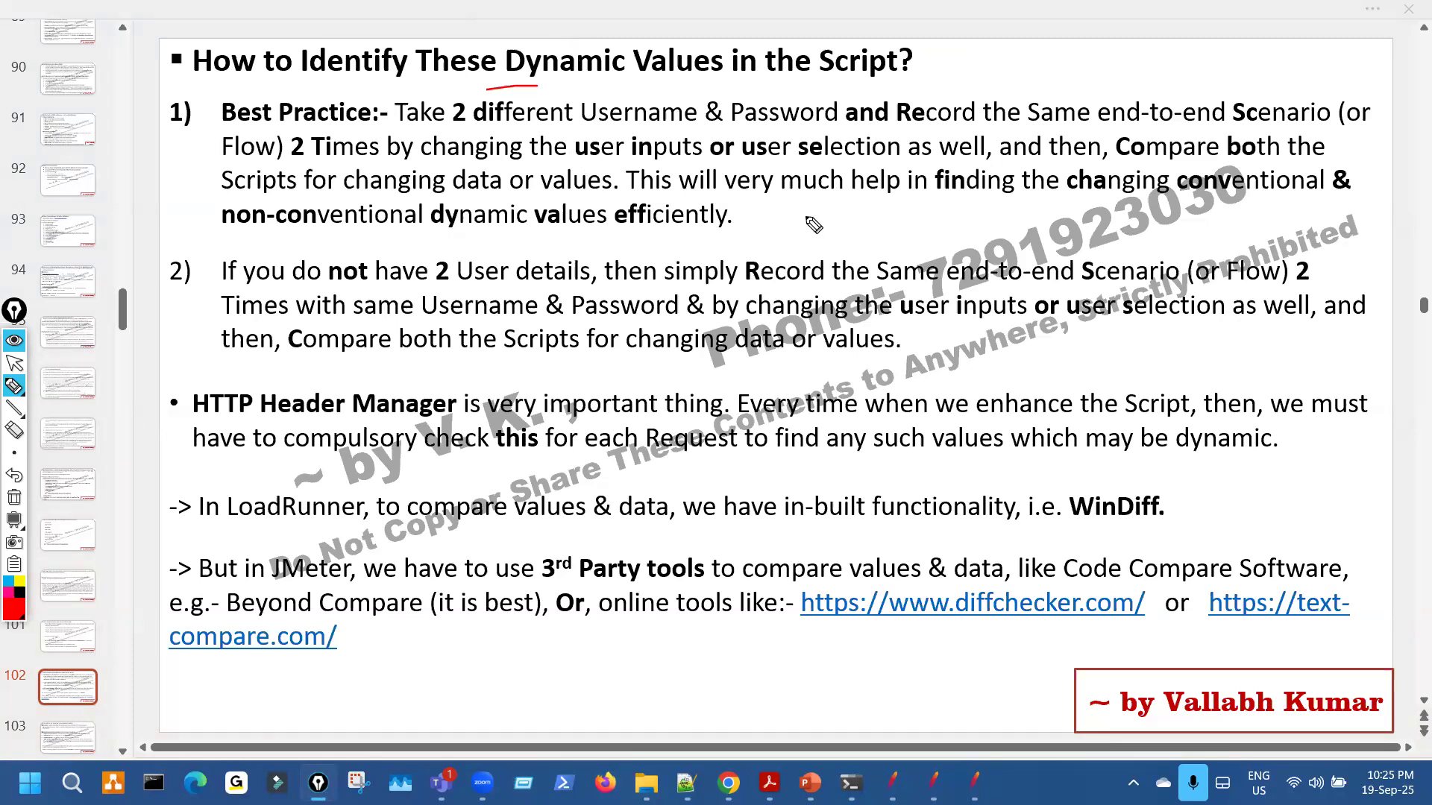
drag(479, 125, 779, 122)
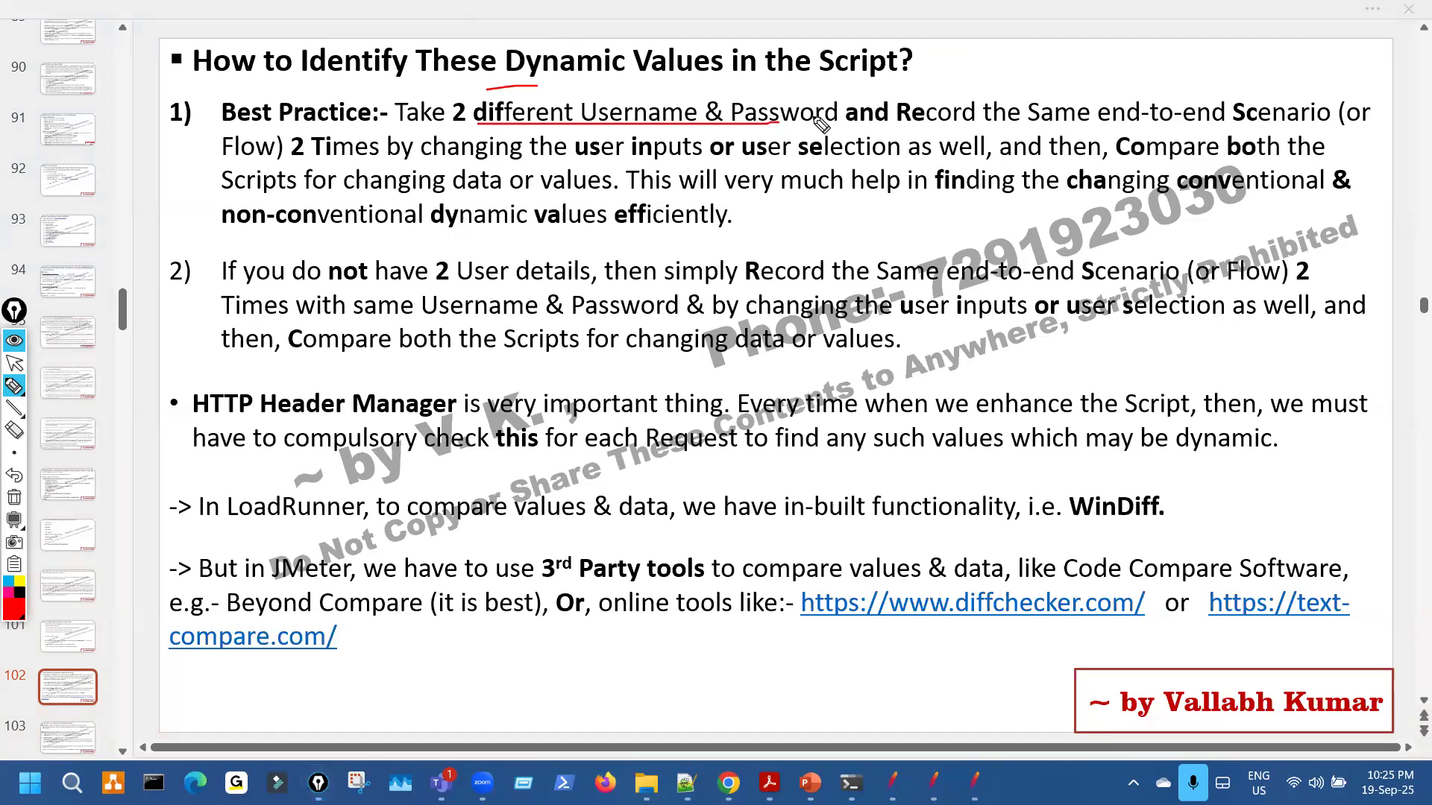
mouse_move(496, 84)
mouse_down()
mouse_move(484, 123)
mouse_move(560, 116)
mouse_up()
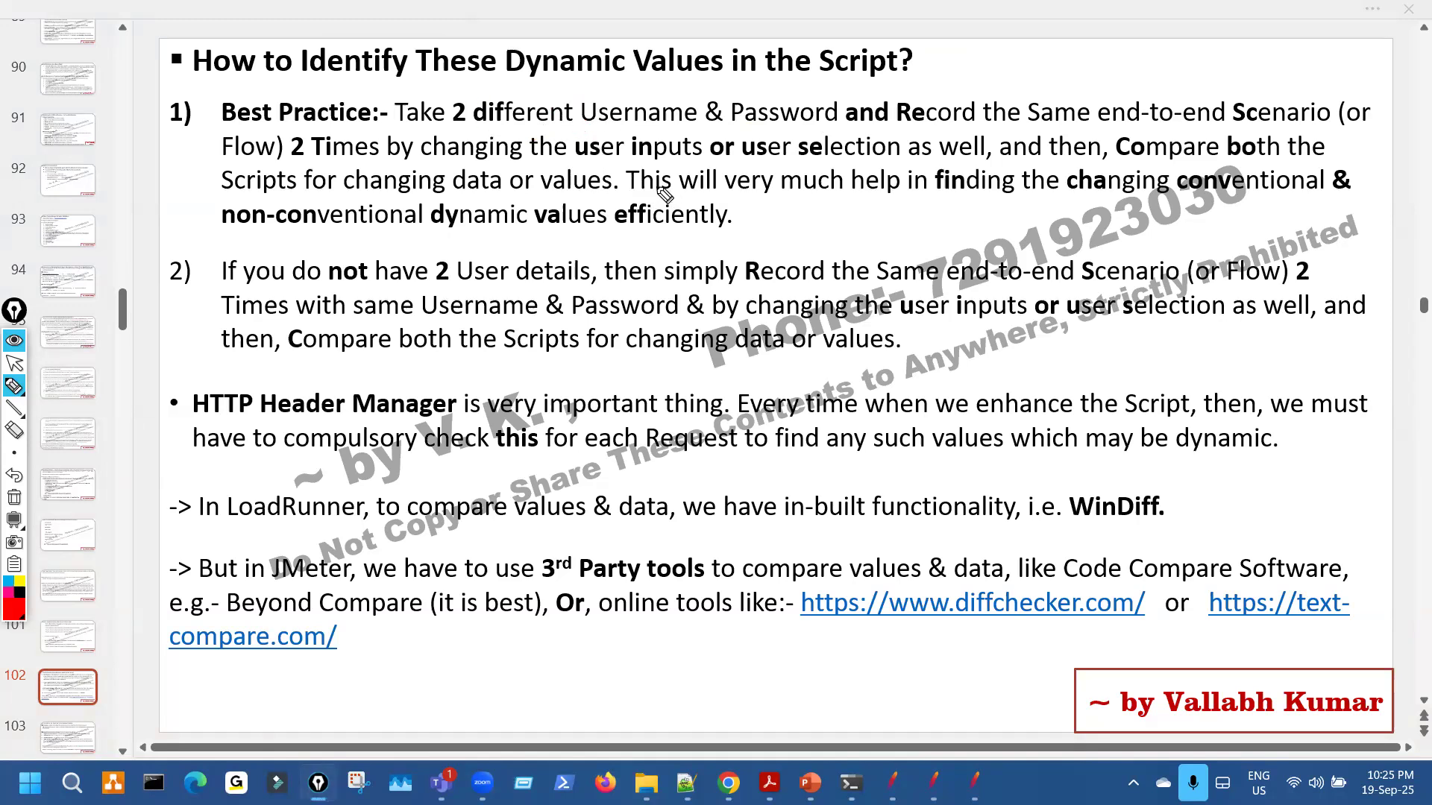
drag(589, 164, 739, 164)
key(ctrl+shift+2)
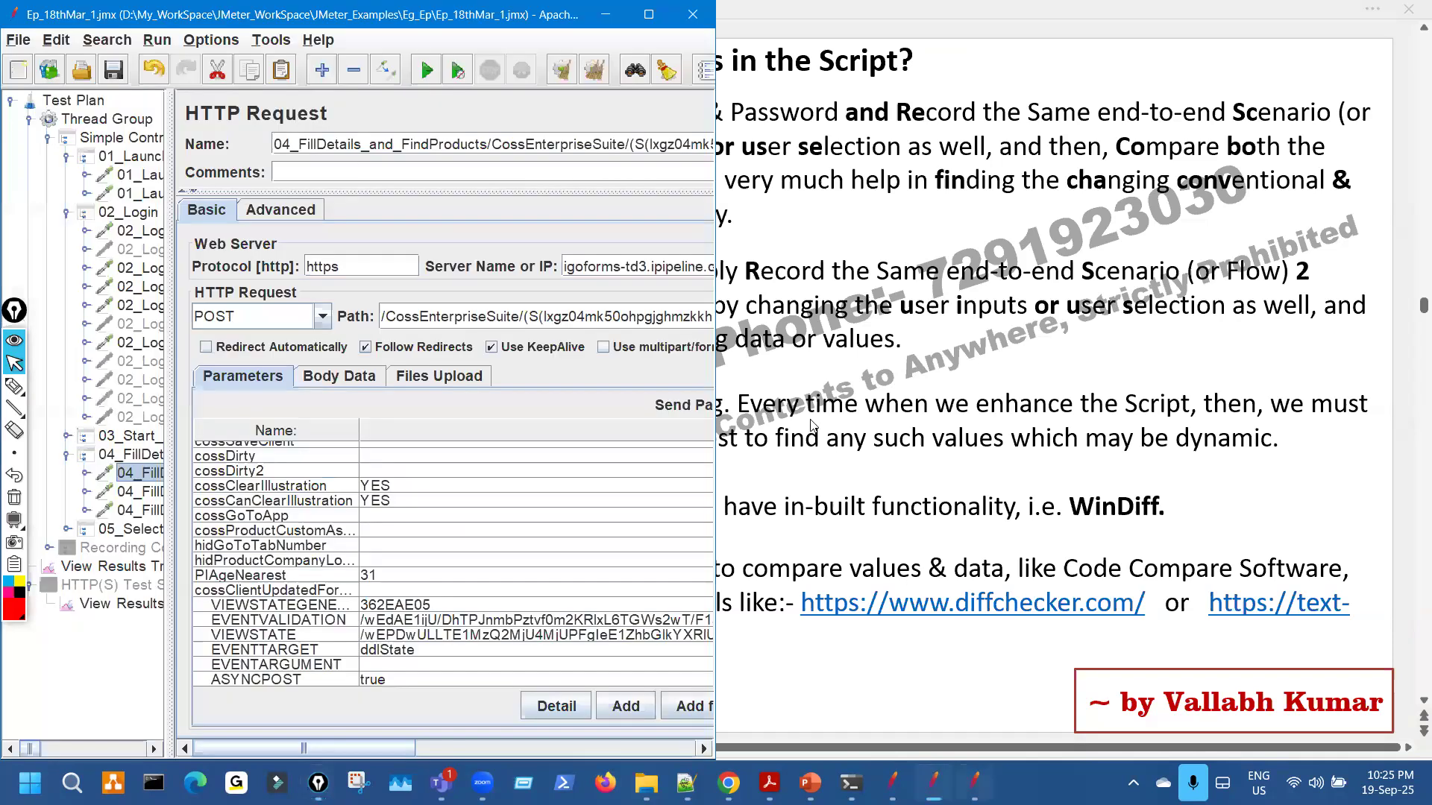
Return to the two JMeter scripts, tick off corresponding requests in both test plan trees, and clear the marks.
drag(882, 239, 905, 218)
drag(882, 324, 924, 299)
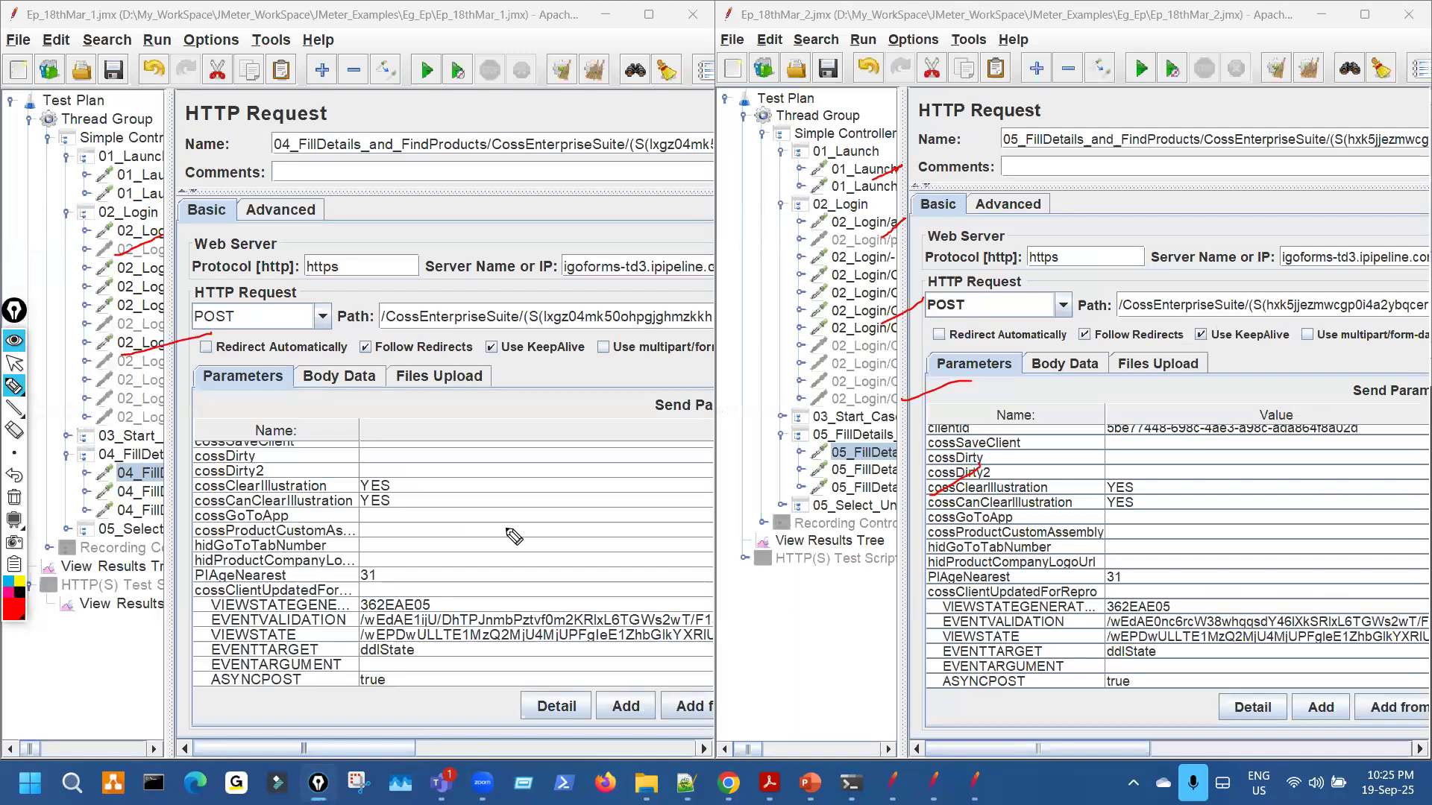
key(ctrl+shift+7)
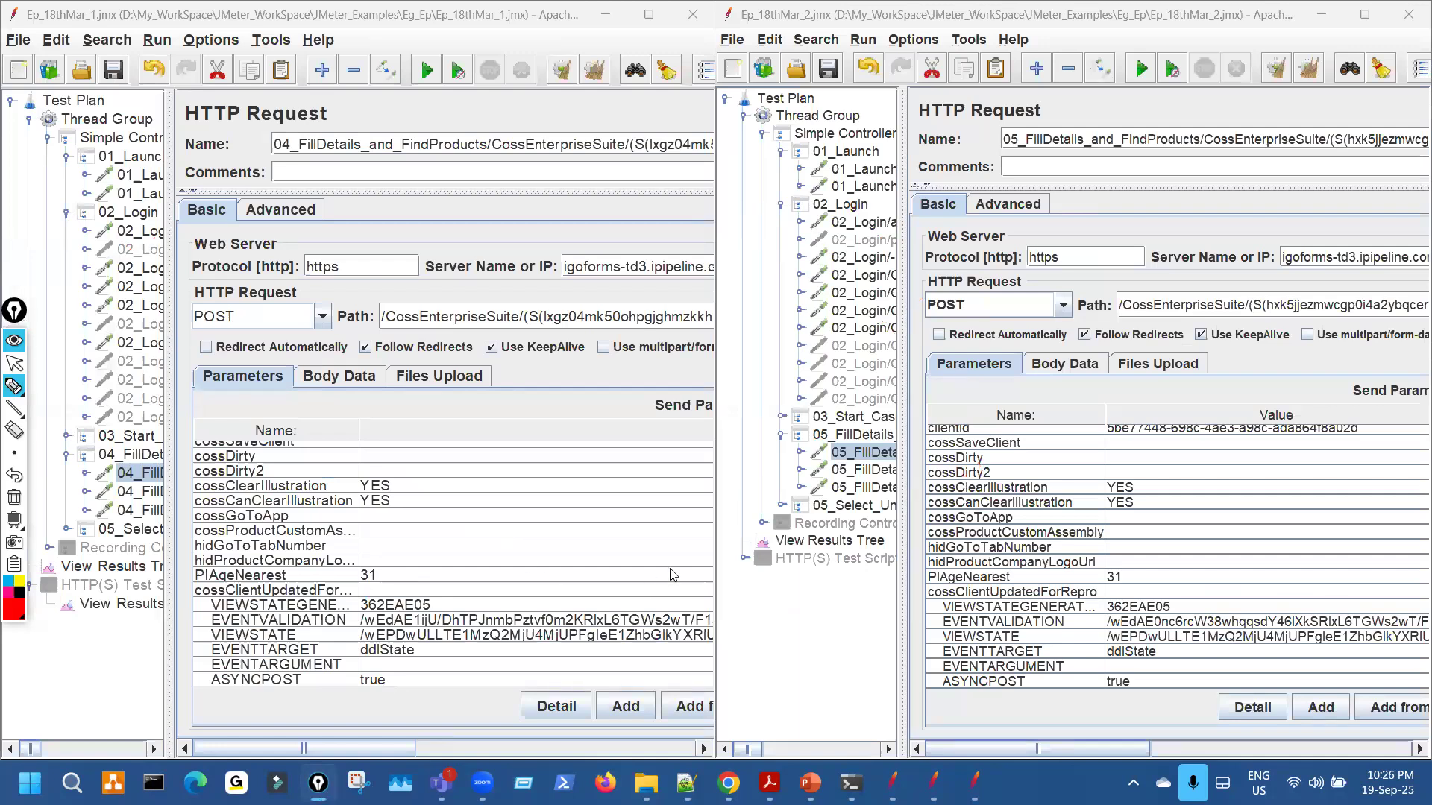
key(ctrl+shift+1)
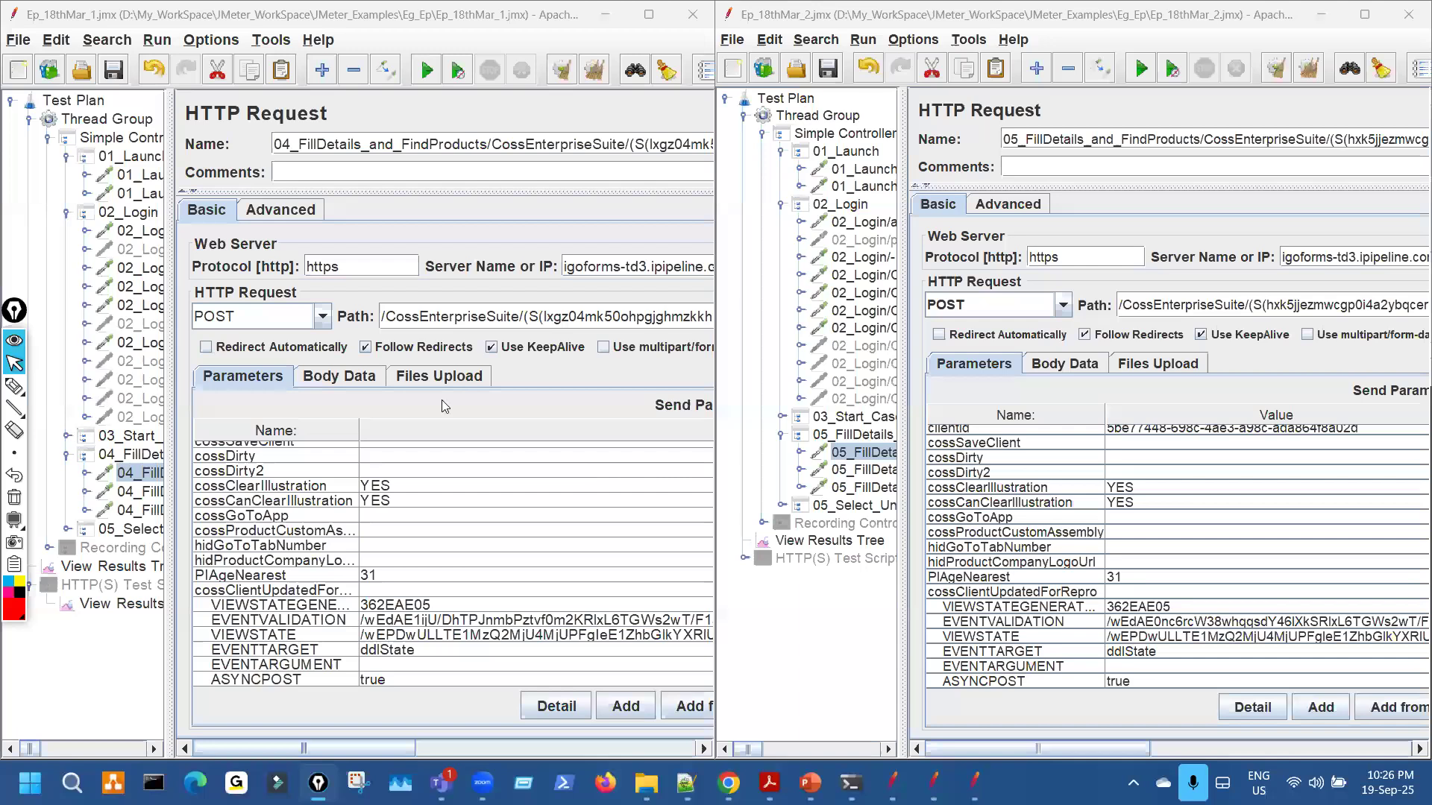
Reopen the 02_Login authorization.ping request in both scripts, circle and tick the path segment after /as/, mark the remaining login requests, and clear the marks.
click(140, 231)
click(878, 223)
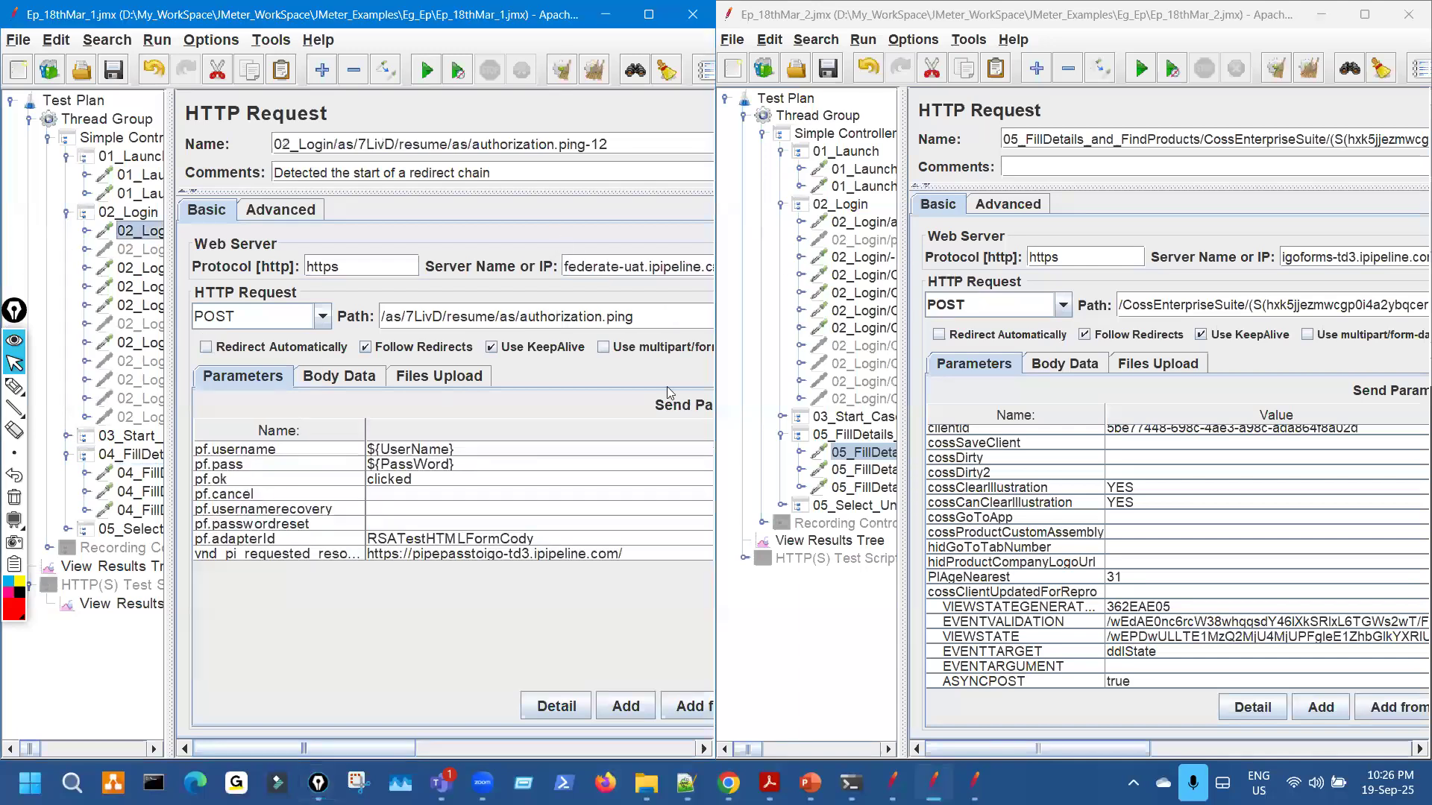
click(14, 385)
mouse_move(418, 306)
mouse_down()
mouse_move(391, 328)
mouse_move(458, 346)
mouse_move(451, 299)
mouse_up()
drag(1136, 303, 1148, 299)
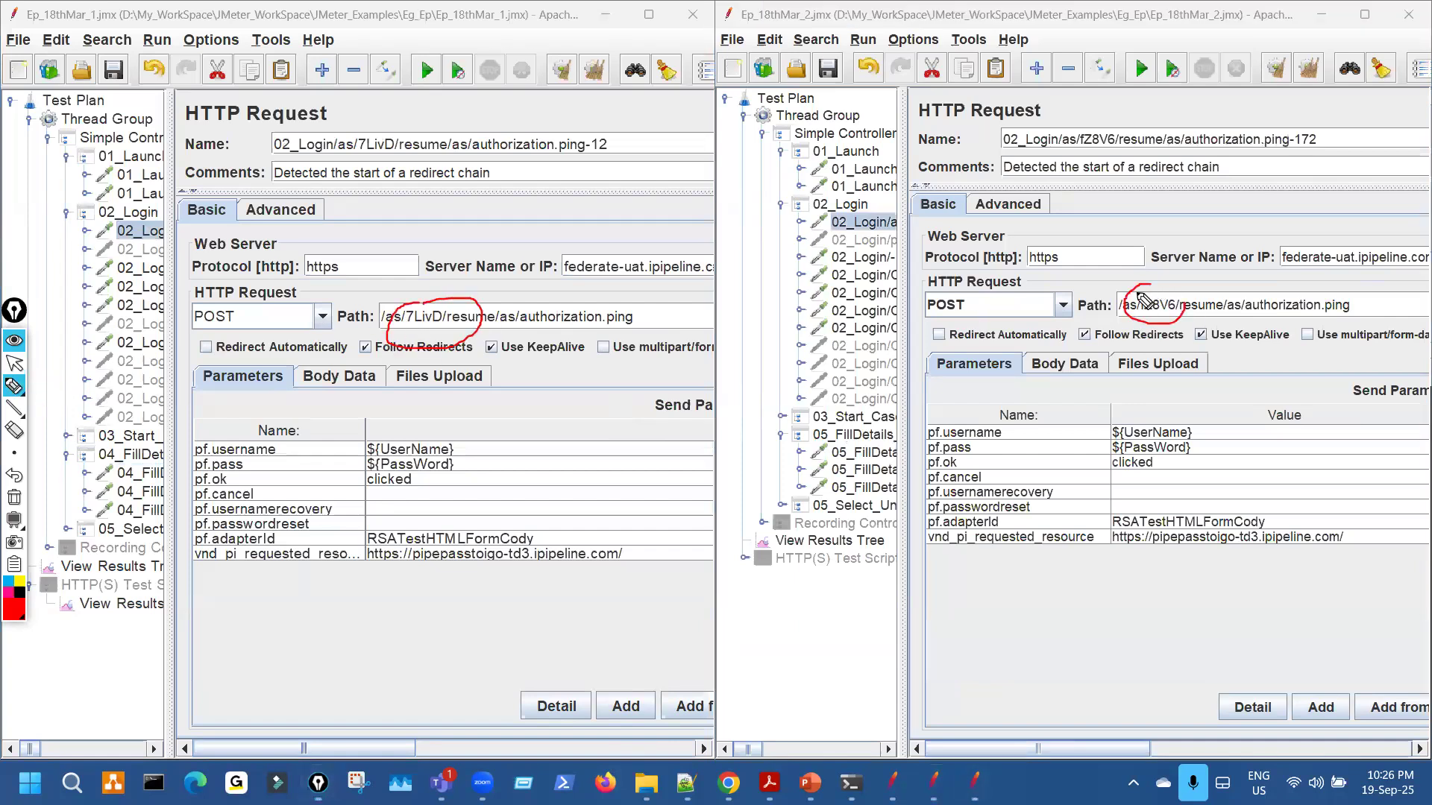
drag(485, 237, 436, 278)
drag(1226, 231, 1192, 267)
drag(141, 293, 140, 373)
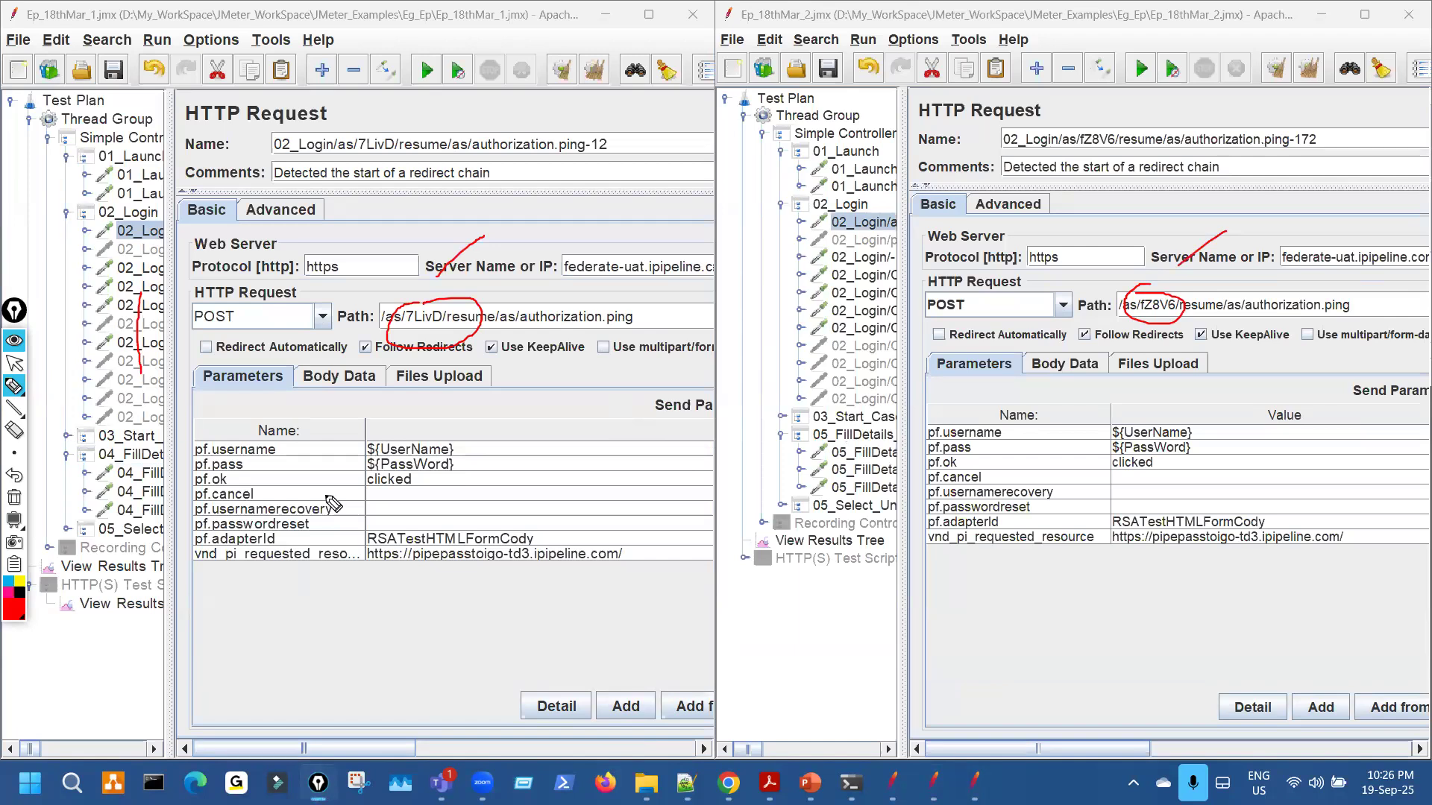
key(Escape)
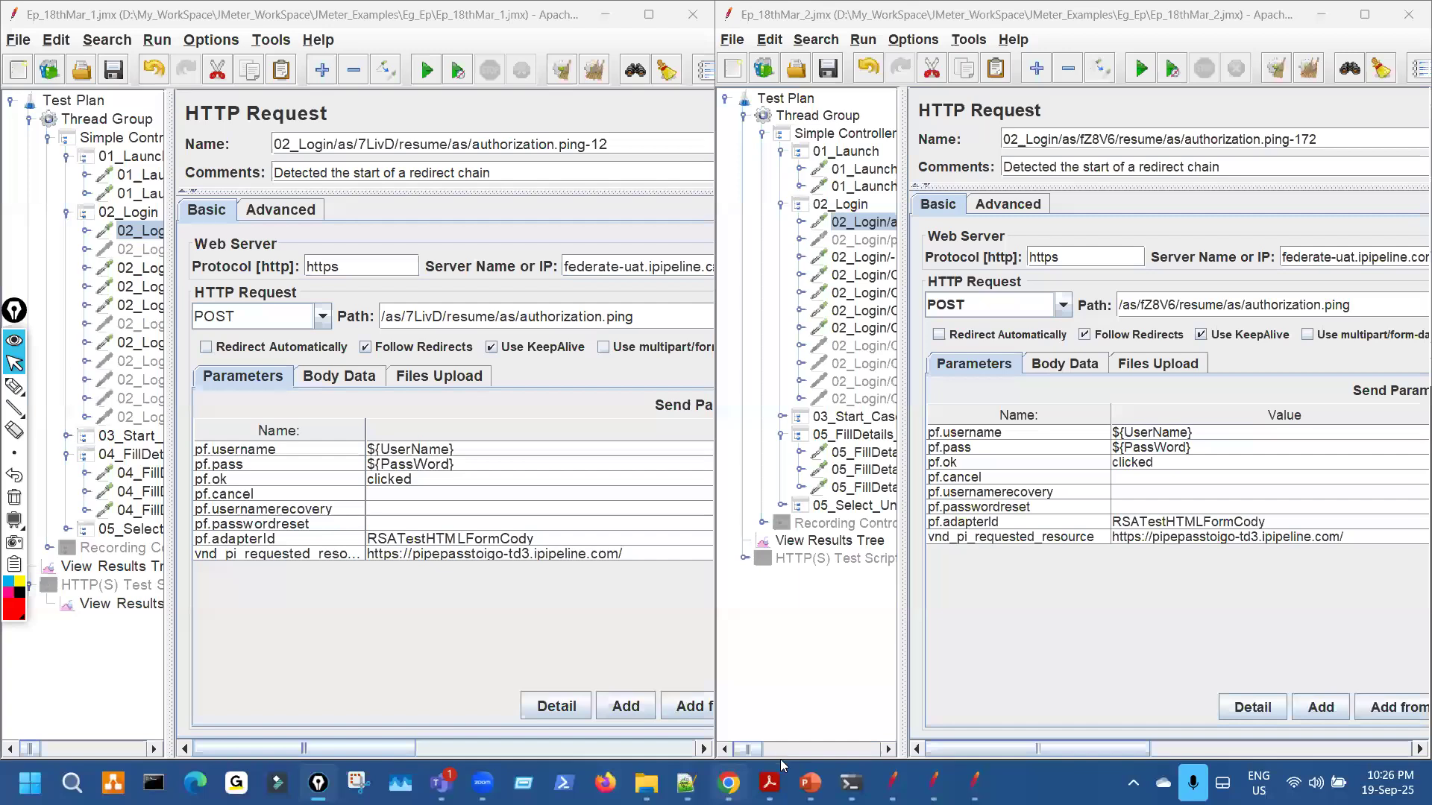
Check the JPetStore page in Chrome and return to the PowerPoint slide on identifying dynamic values.
click(728, 783)
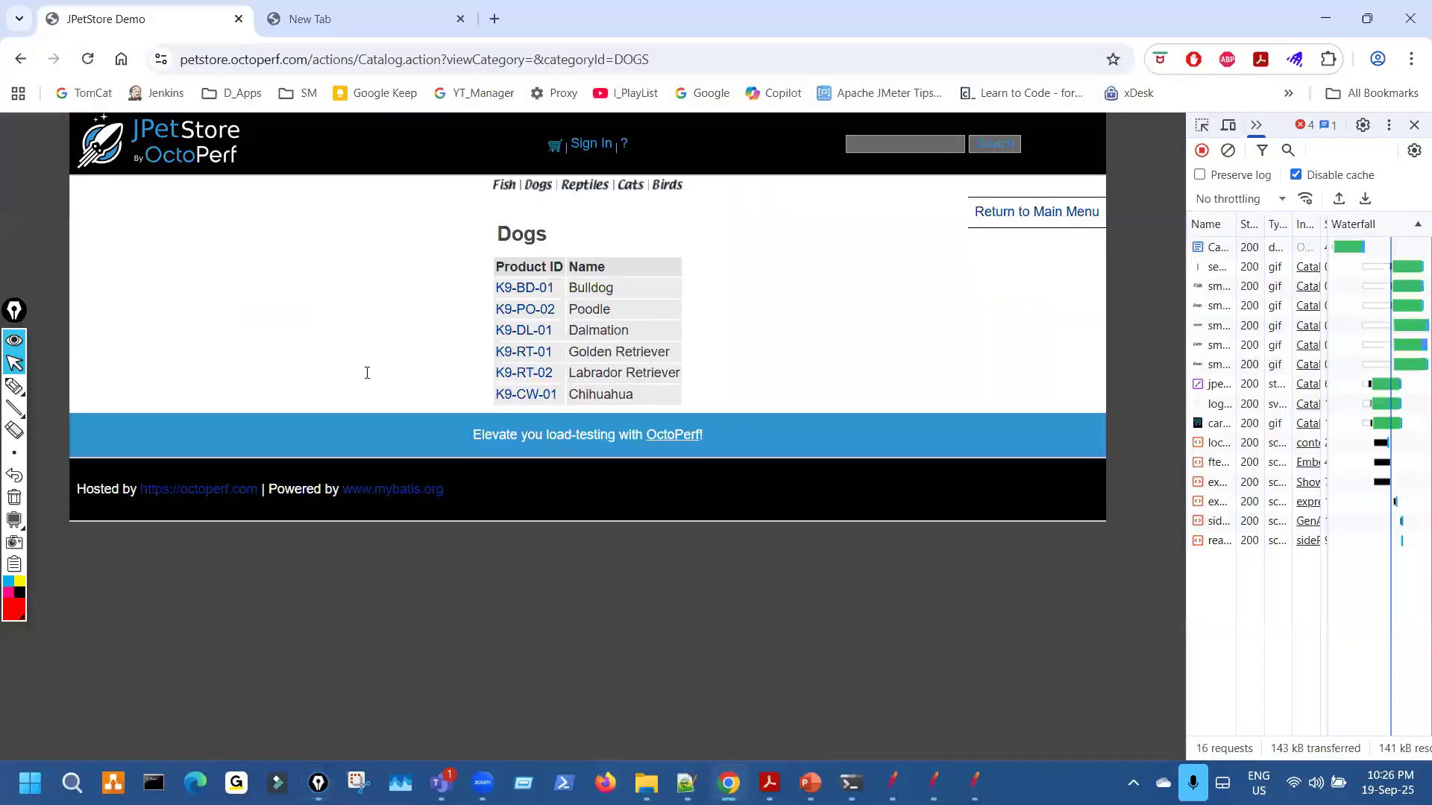
key(alt+Tab)
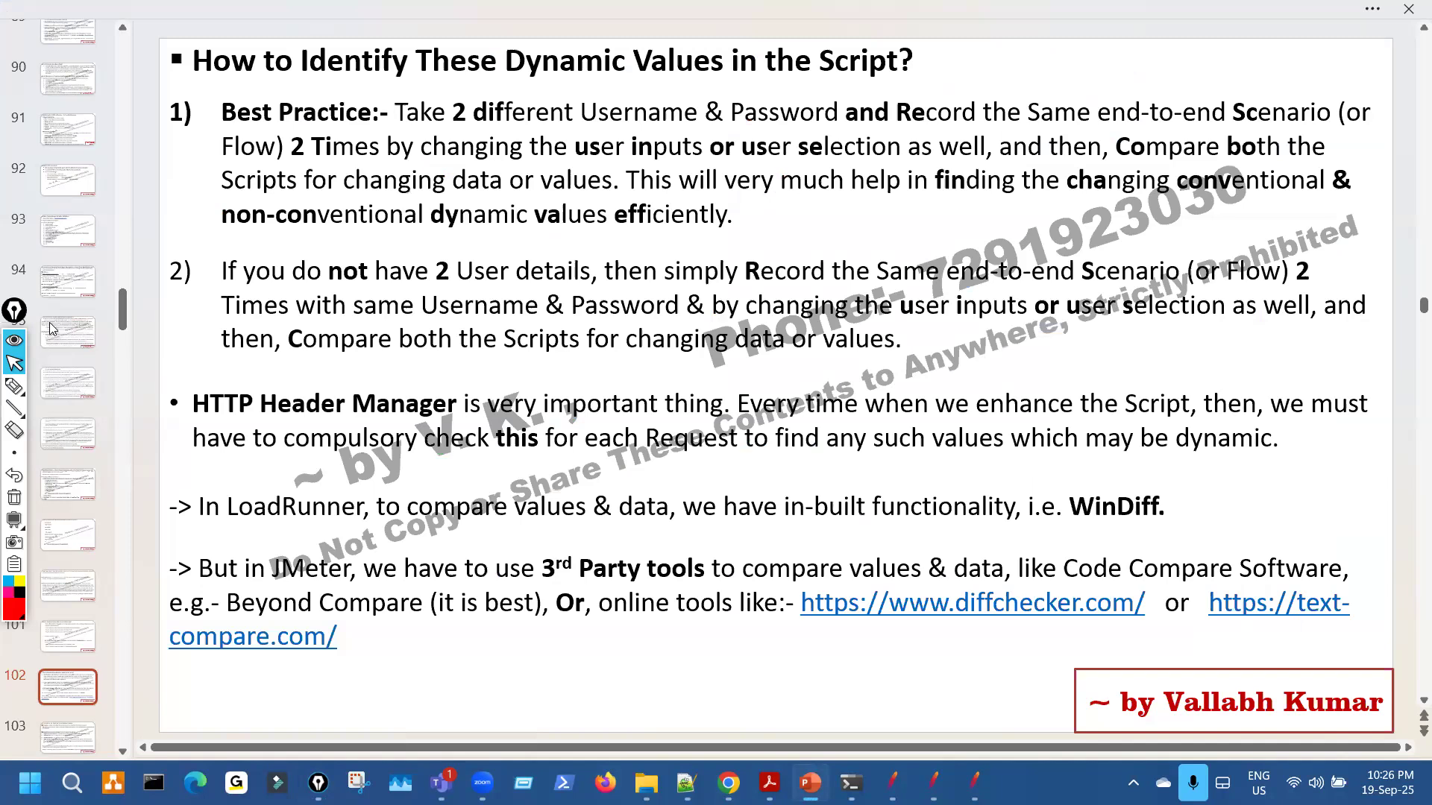
drag(12, 313, 8, 340)
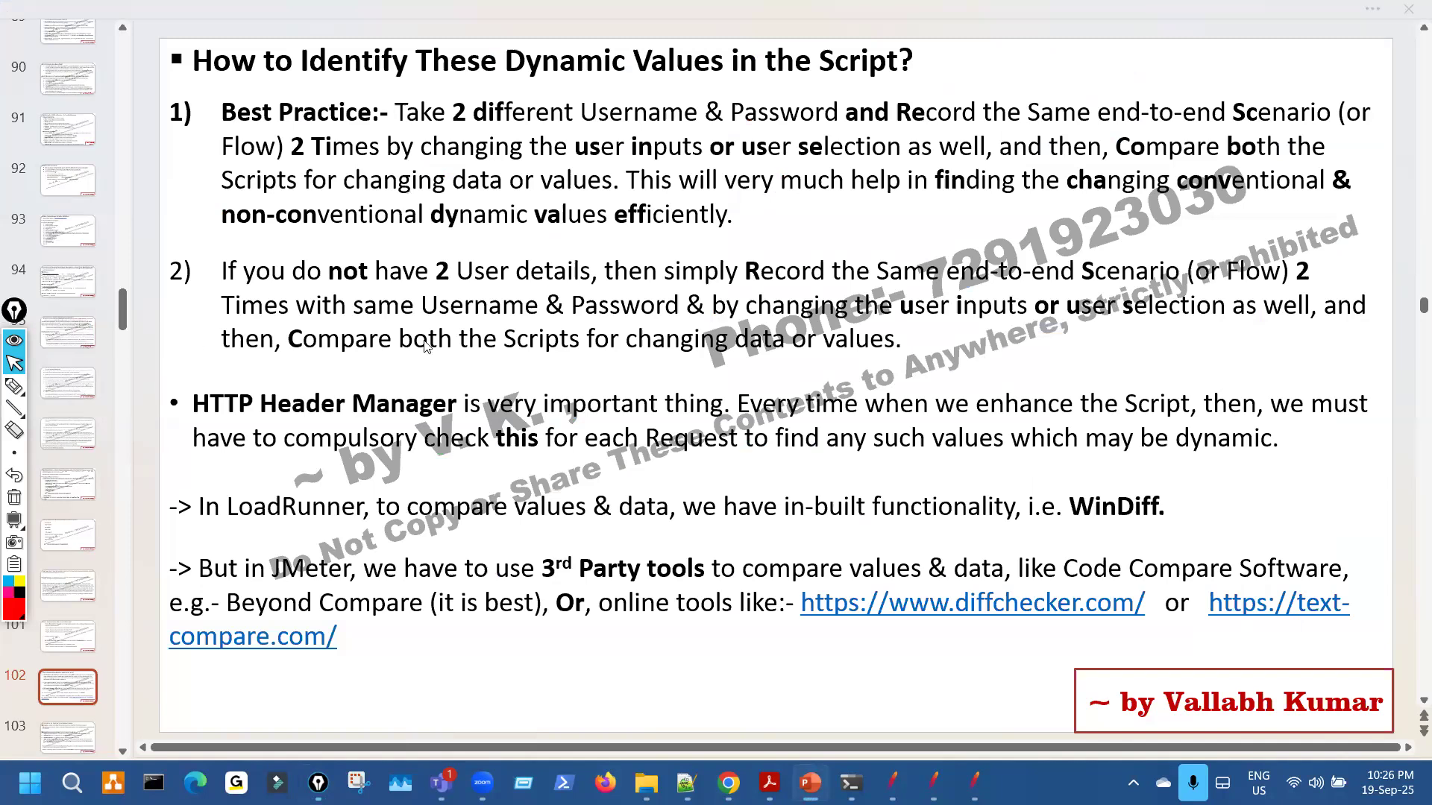
Underline the slide's advice on two different usernames, recording twice with the same credentials, and comparing both scripts, and clear the marks.
click(490, 302)
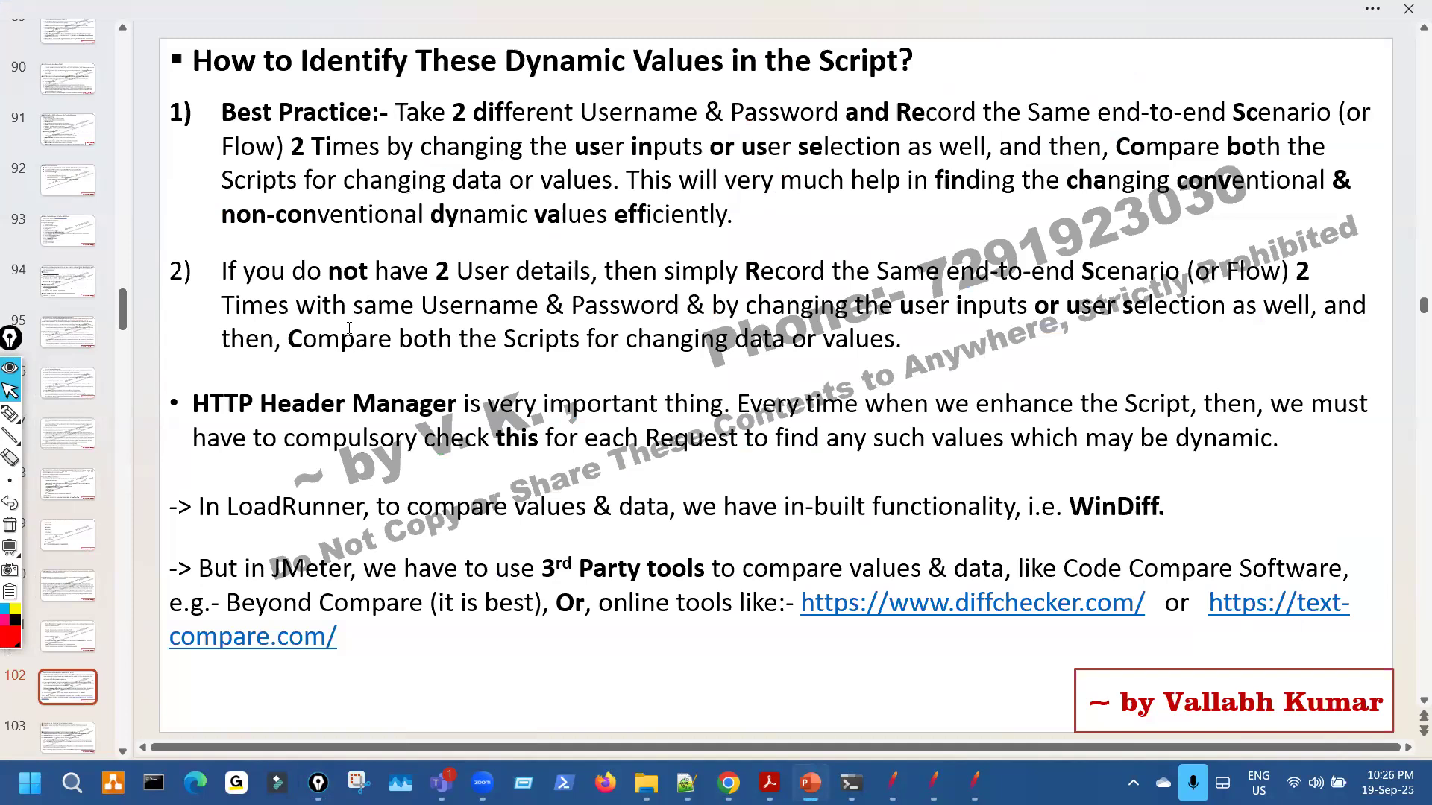
click(10, 413)
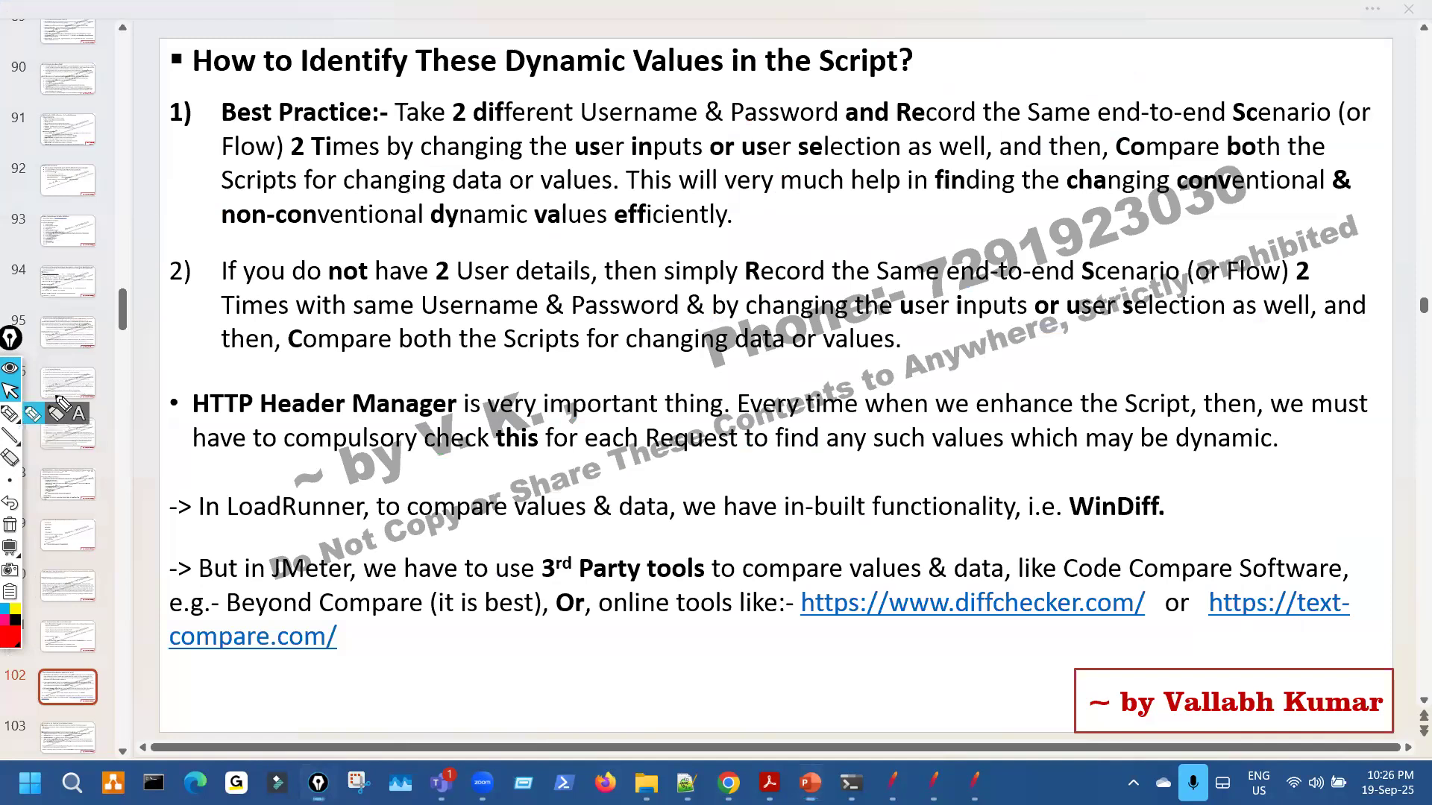
drag(470, 126, 659, 120)
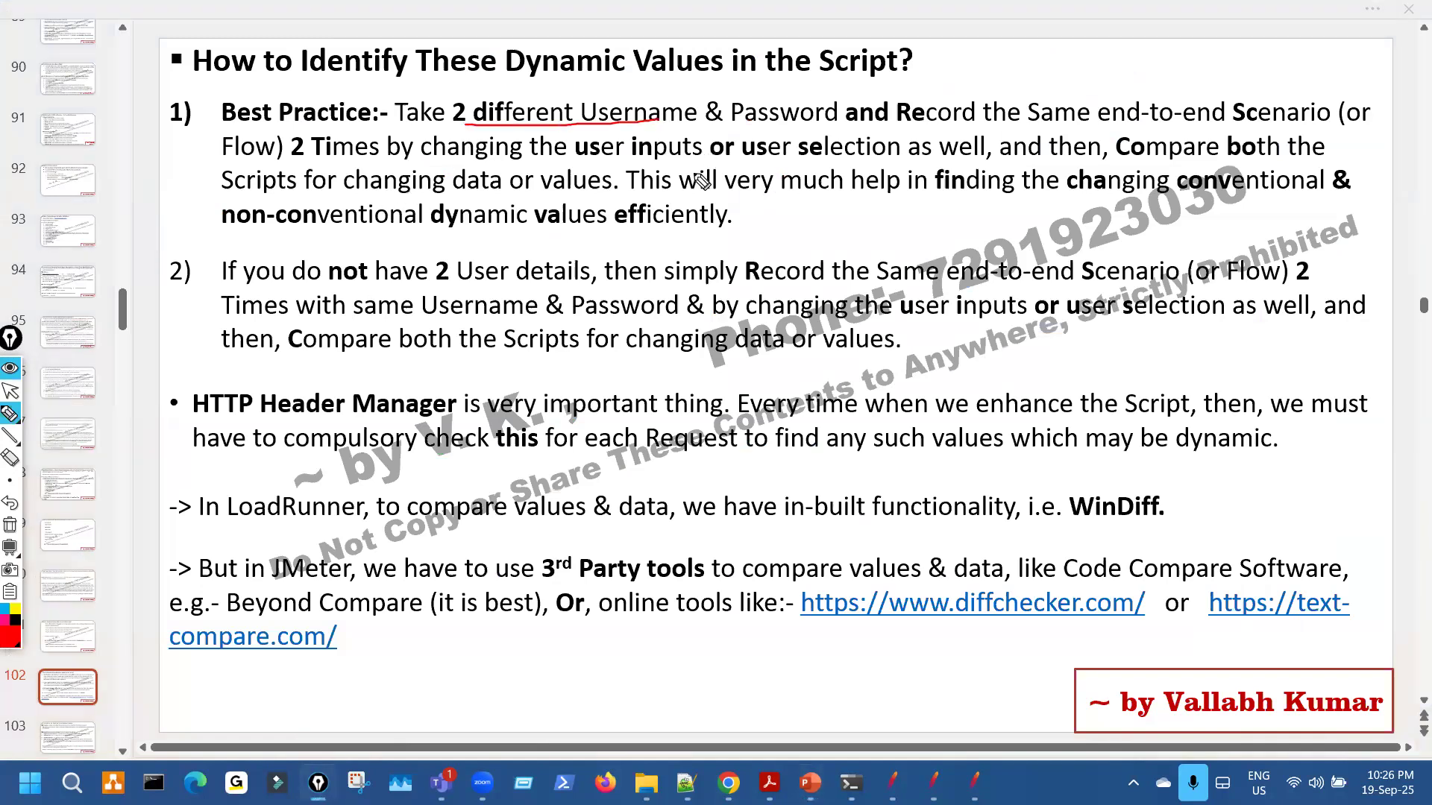
drag(403, 282, 480, 280)
drag(392, 316, 643, 318)
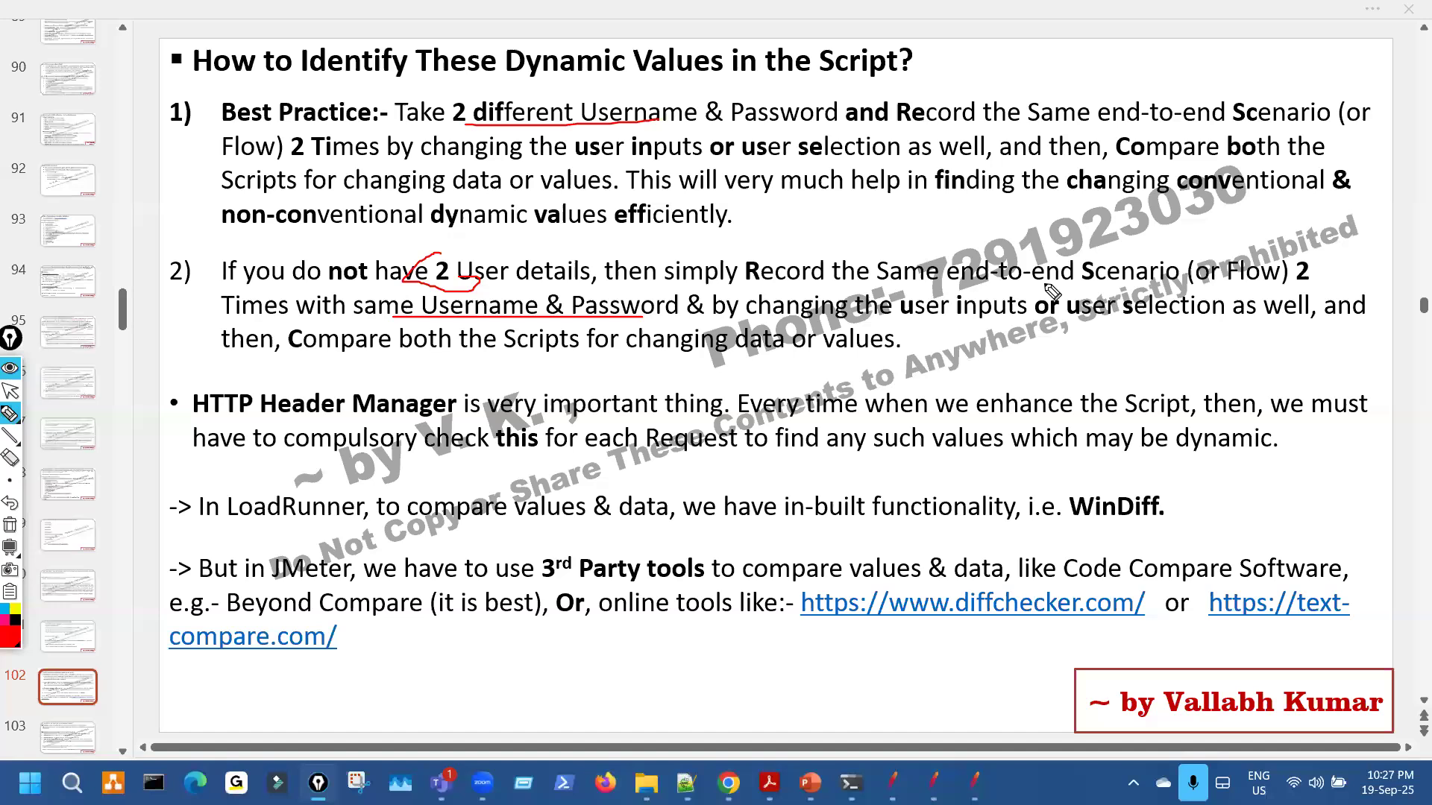
drag(1039, 285, 1353, 282)
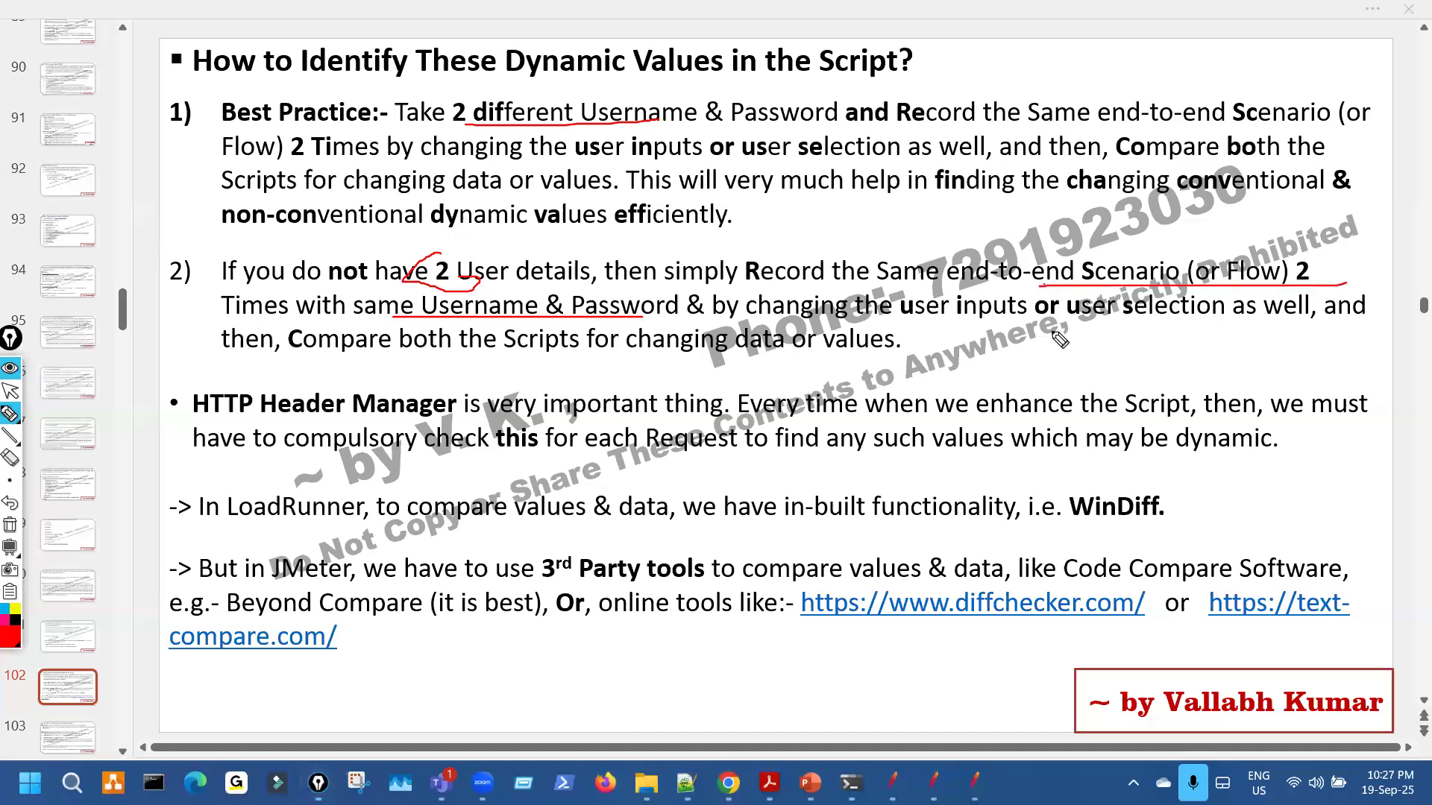
drag(892, 322, 1154, 322)
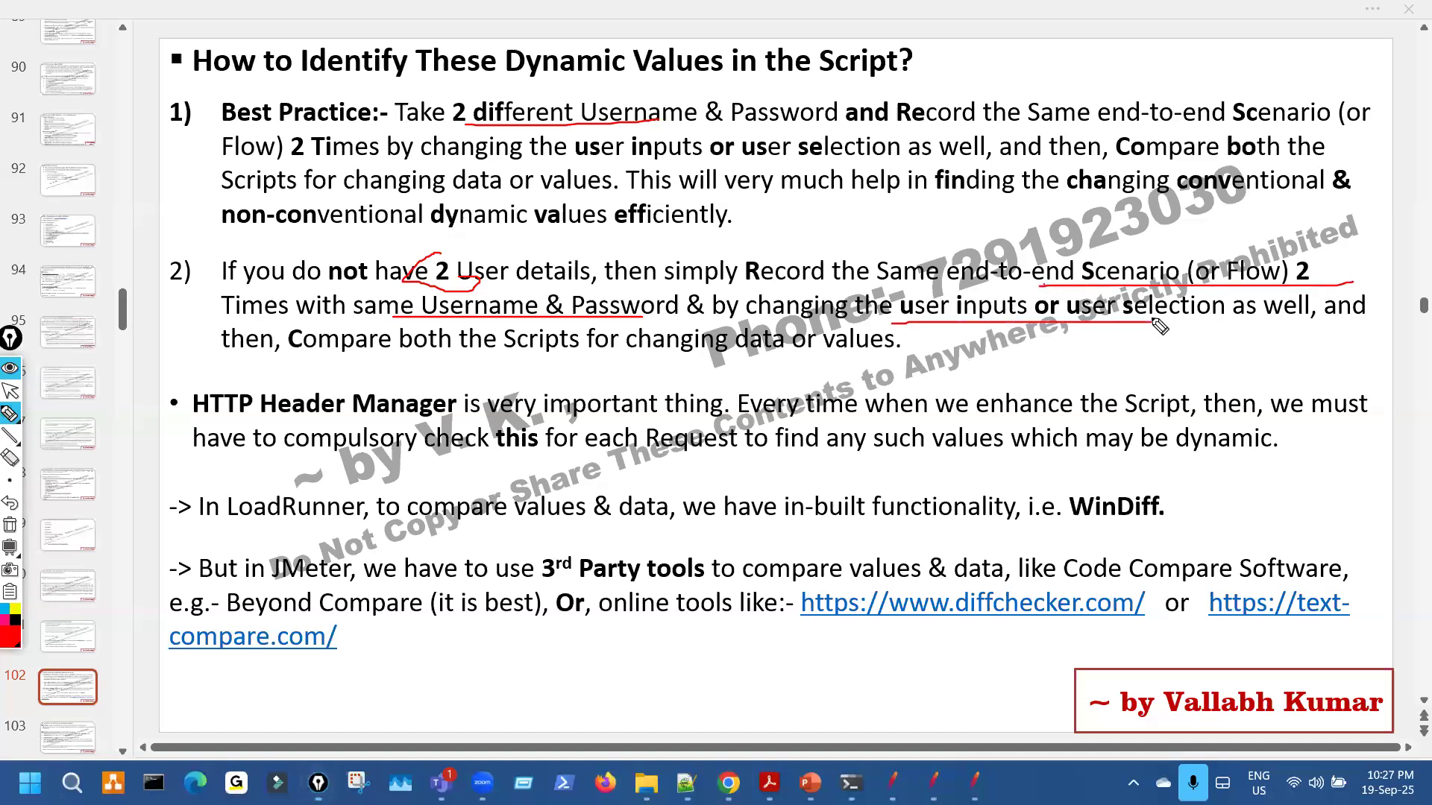
mouse_move(444, 361)
mouse_down()
mouse_move(628, 366)
mouse_move(653, 390)
mouse_up()
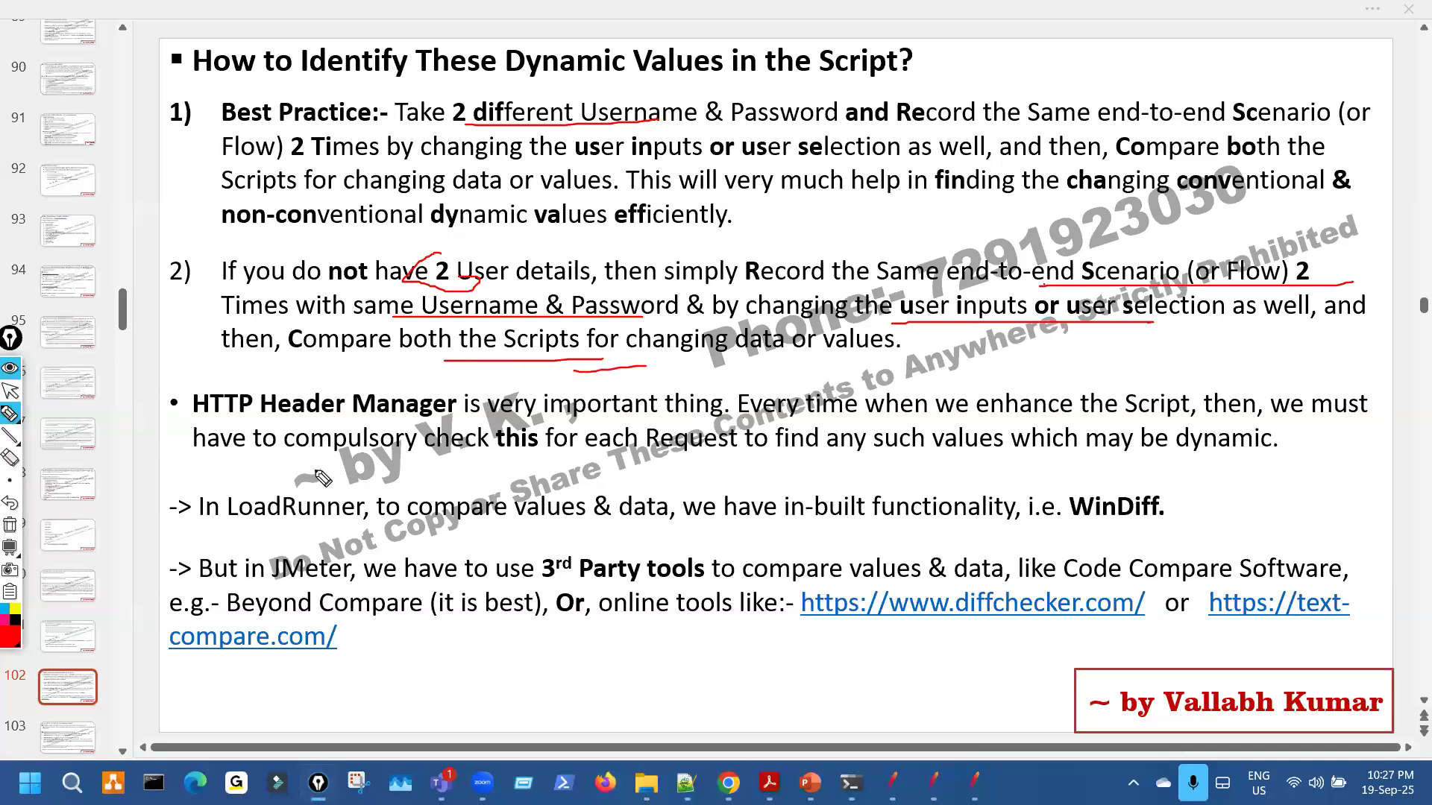
mouse_move(228, 382)
mouse_down()
mouse_move(173, 436)
mouse_move(488, 444)
mouse_move(403, 397)
mouse_up()
key(ctrl+shift+c)
key(ctrl+shift+1)
Switch to the Ep_18thMar_1 script and open the HTTP Header Manager under the 02_Login/-14 request.
key(alt+Tab)
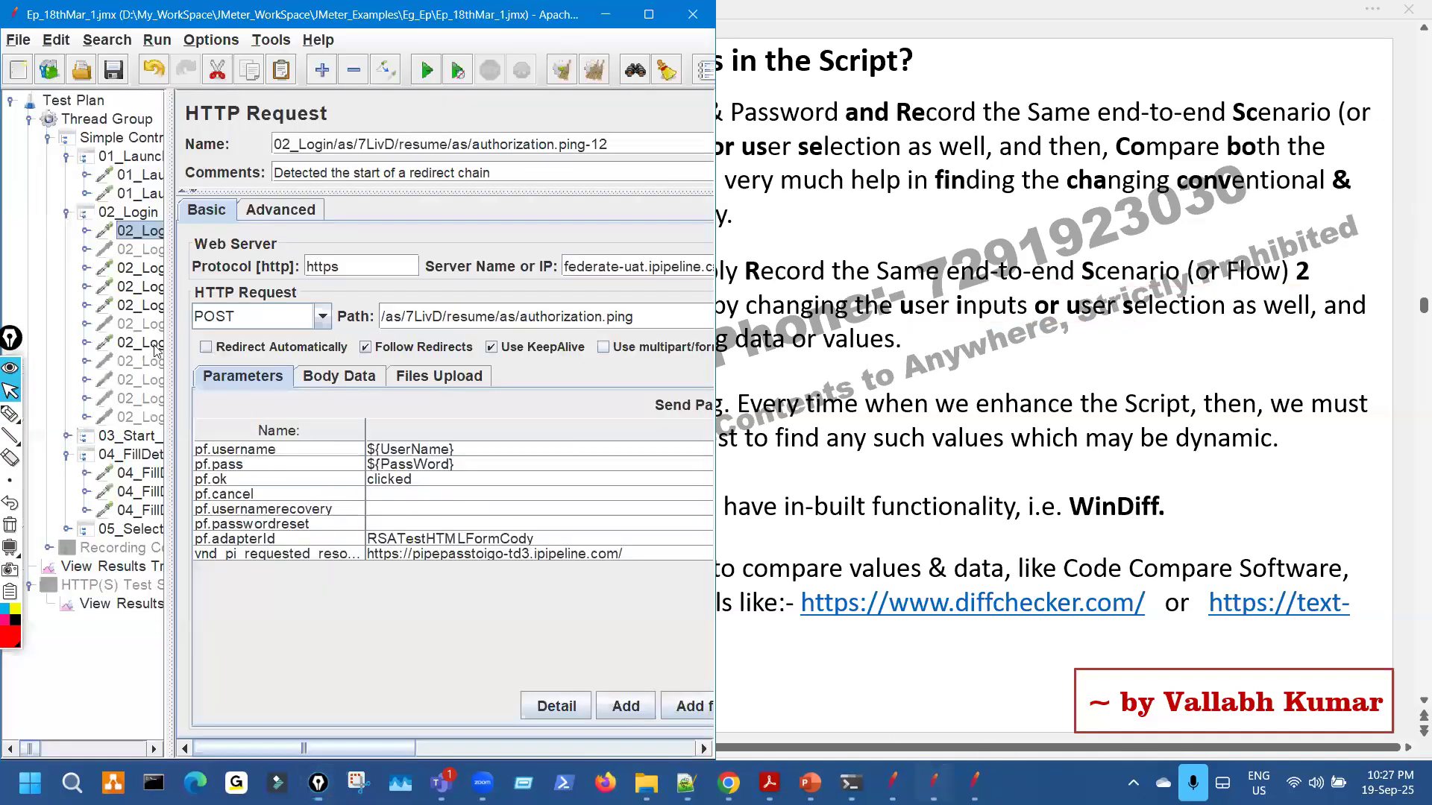
click(84, 269)
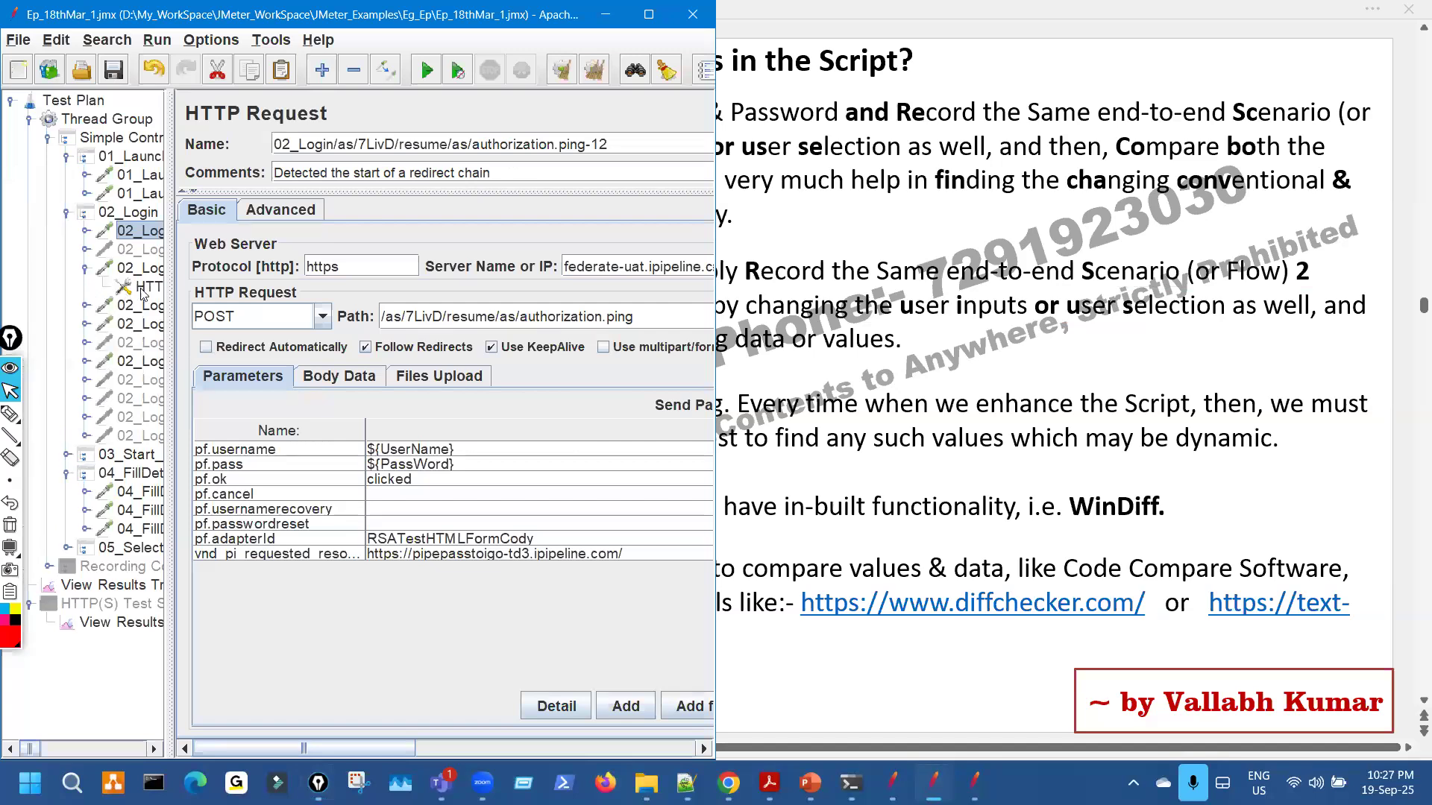
click(146, 287)
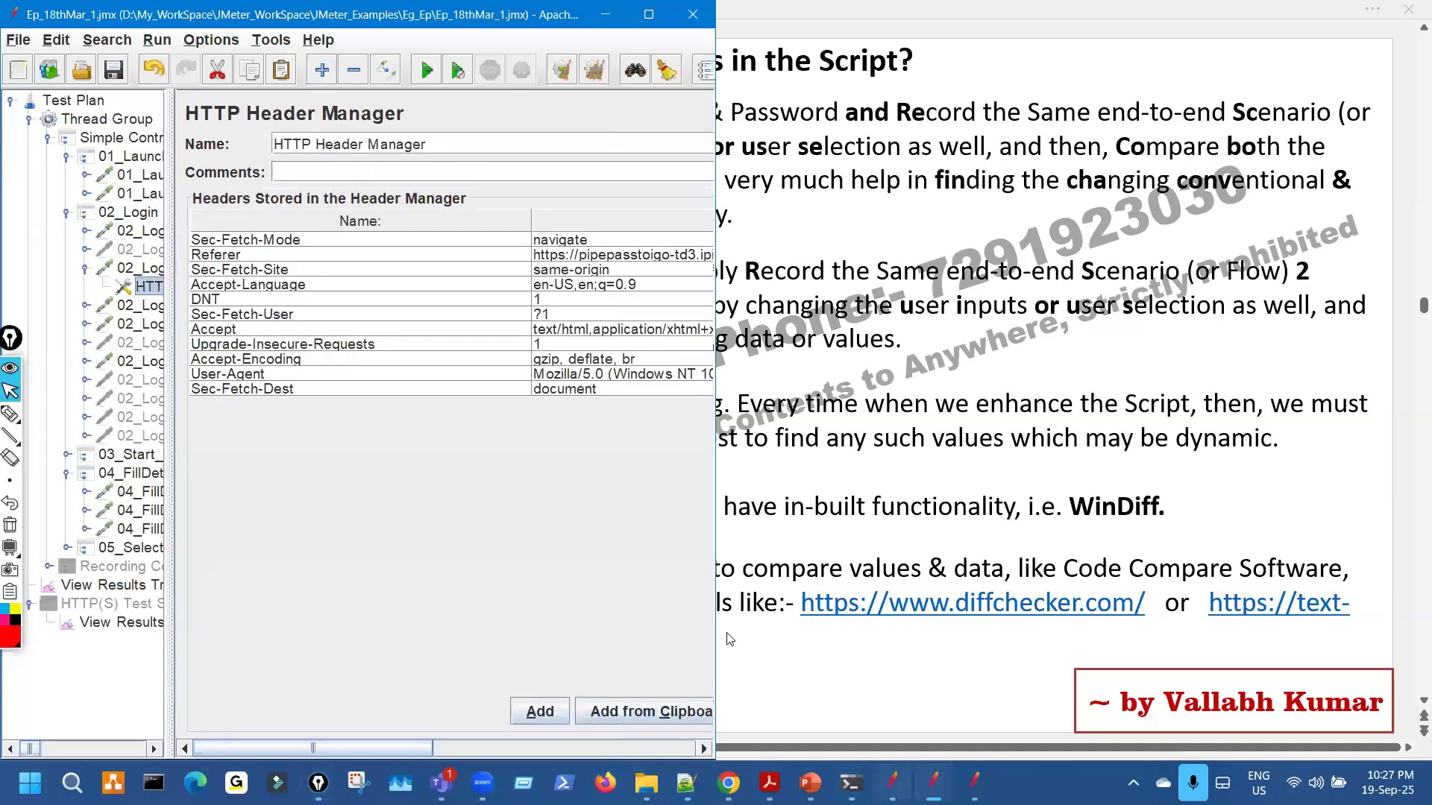
In the PS01PB_ProductBooking script, open the PS04_Login1 HTTP Header Manager, mark the Referer value, and clear the mark.
key(alt+Tab)
click(84, 263)
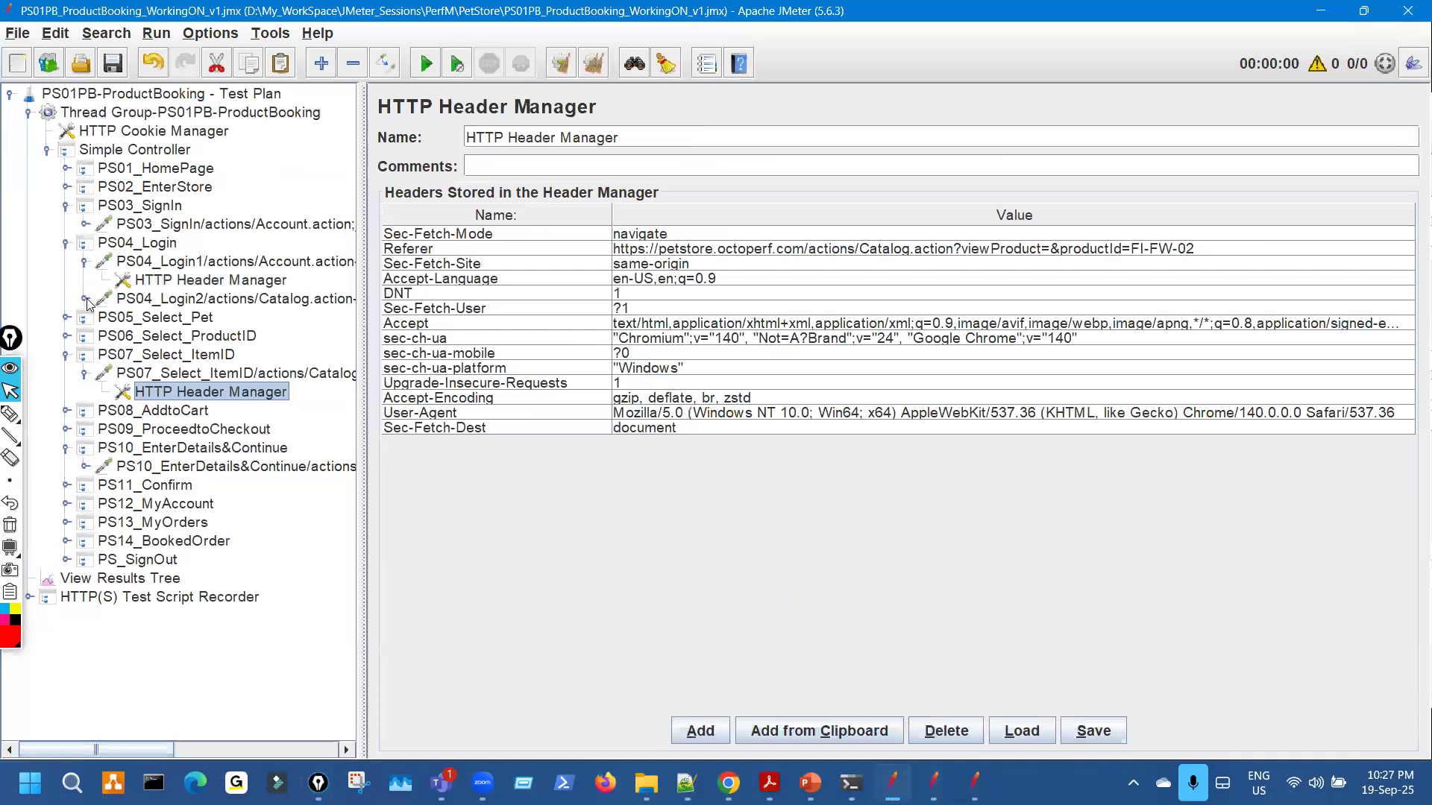
click(84, 299)
click(253, 282)
key(ctrl+shift+3)
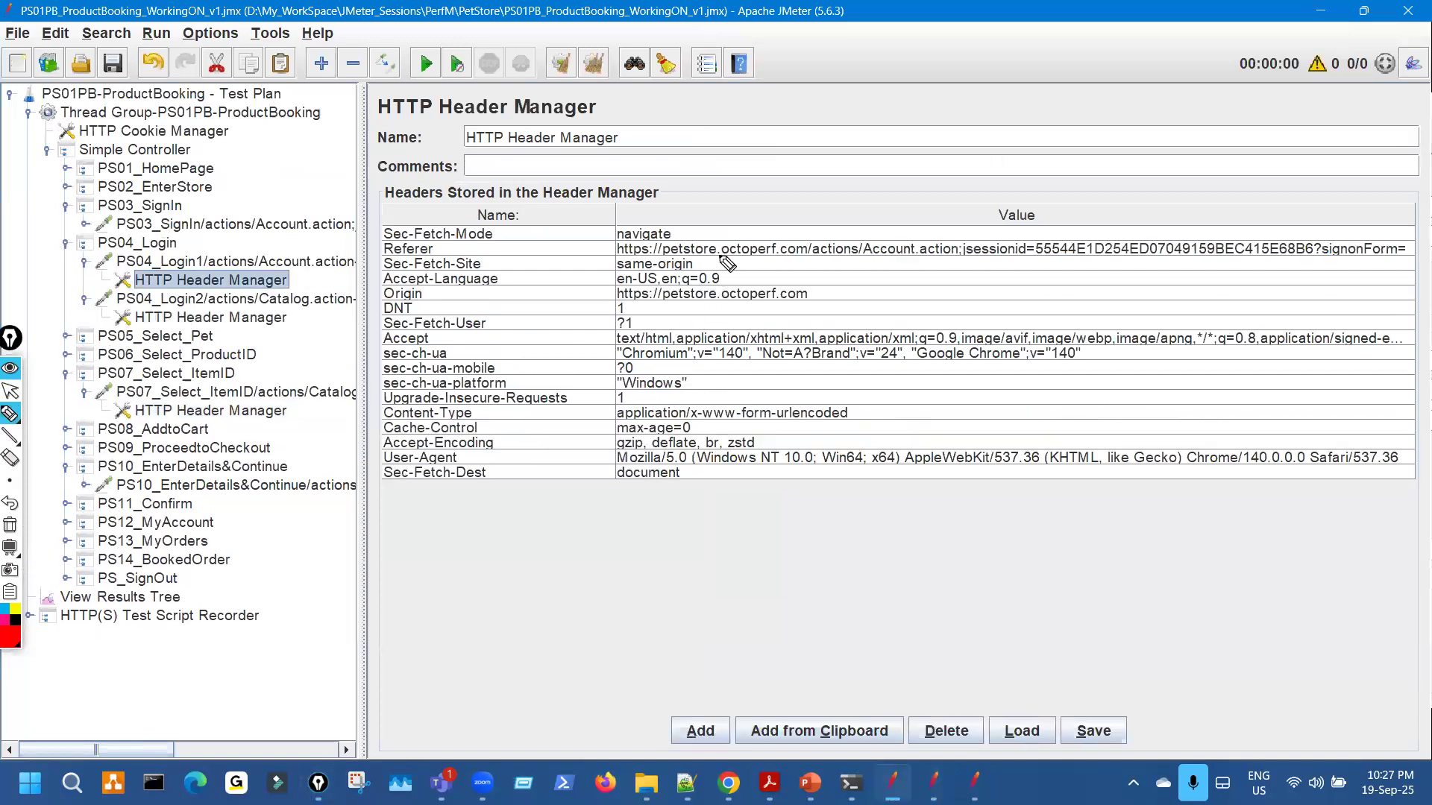
drag(721, 256, 698, 320)
key(ctrl+shift+7)
key(ctrl+shift+2)
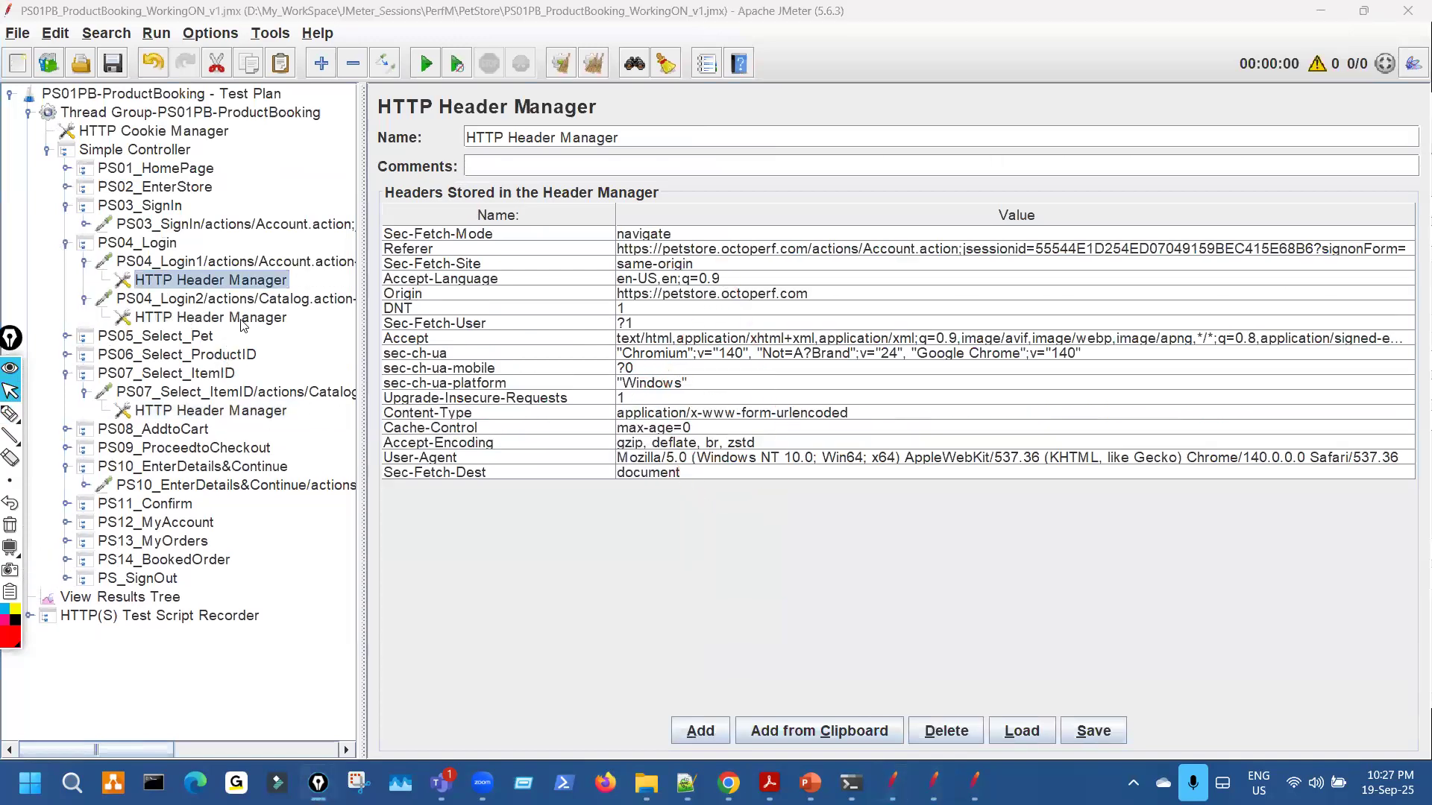
Open the PS04_Login2 HTTP Header Manager, circle its tree entry, tick the header values, and clear the marks.
click(246, 318)
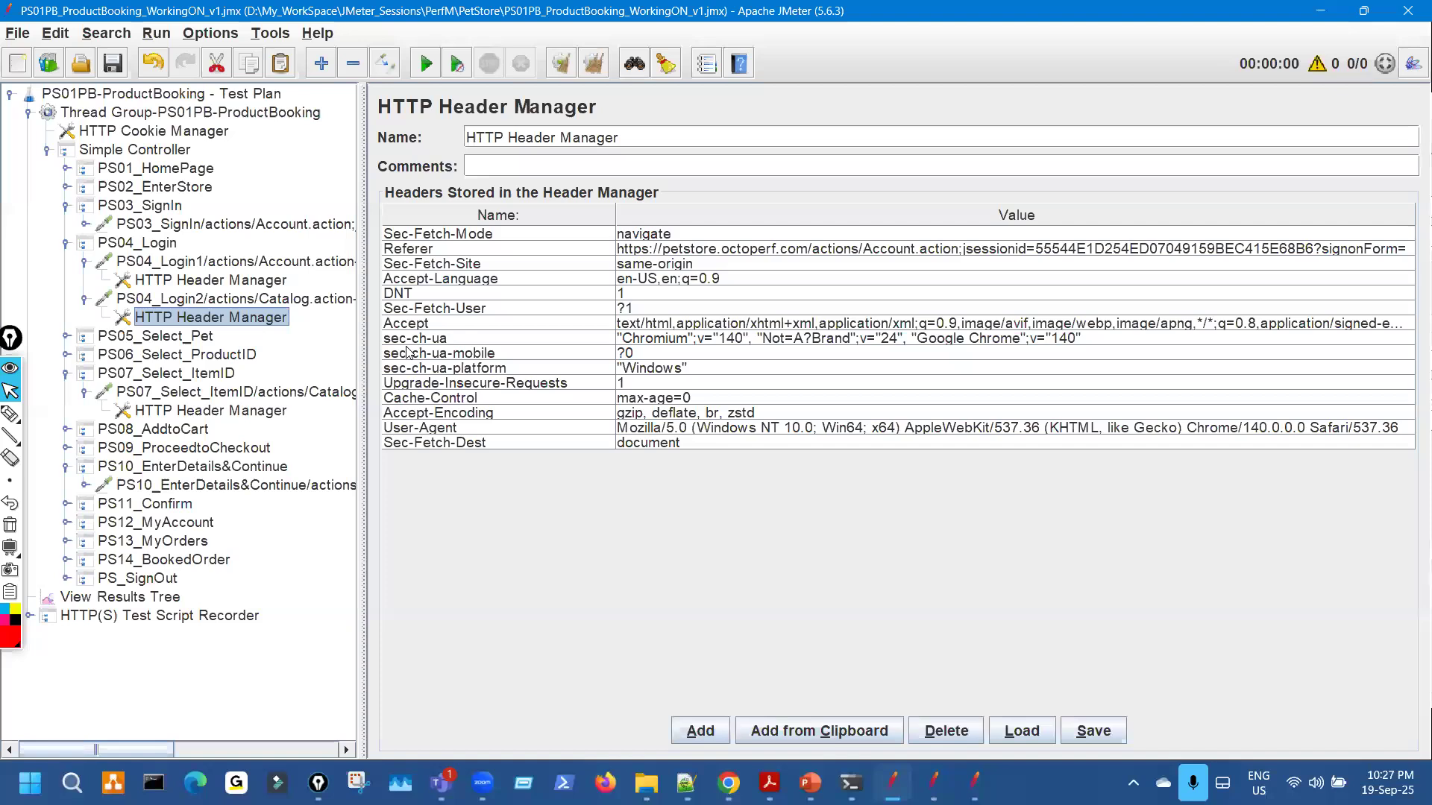
key(ctrl+shift+2)
mouse_move(269, 306)
mouse_down()
mouse_move(244, 339)
mouse_move(255, 300)
mouse_up()
drag(685, 353, 710, 347)
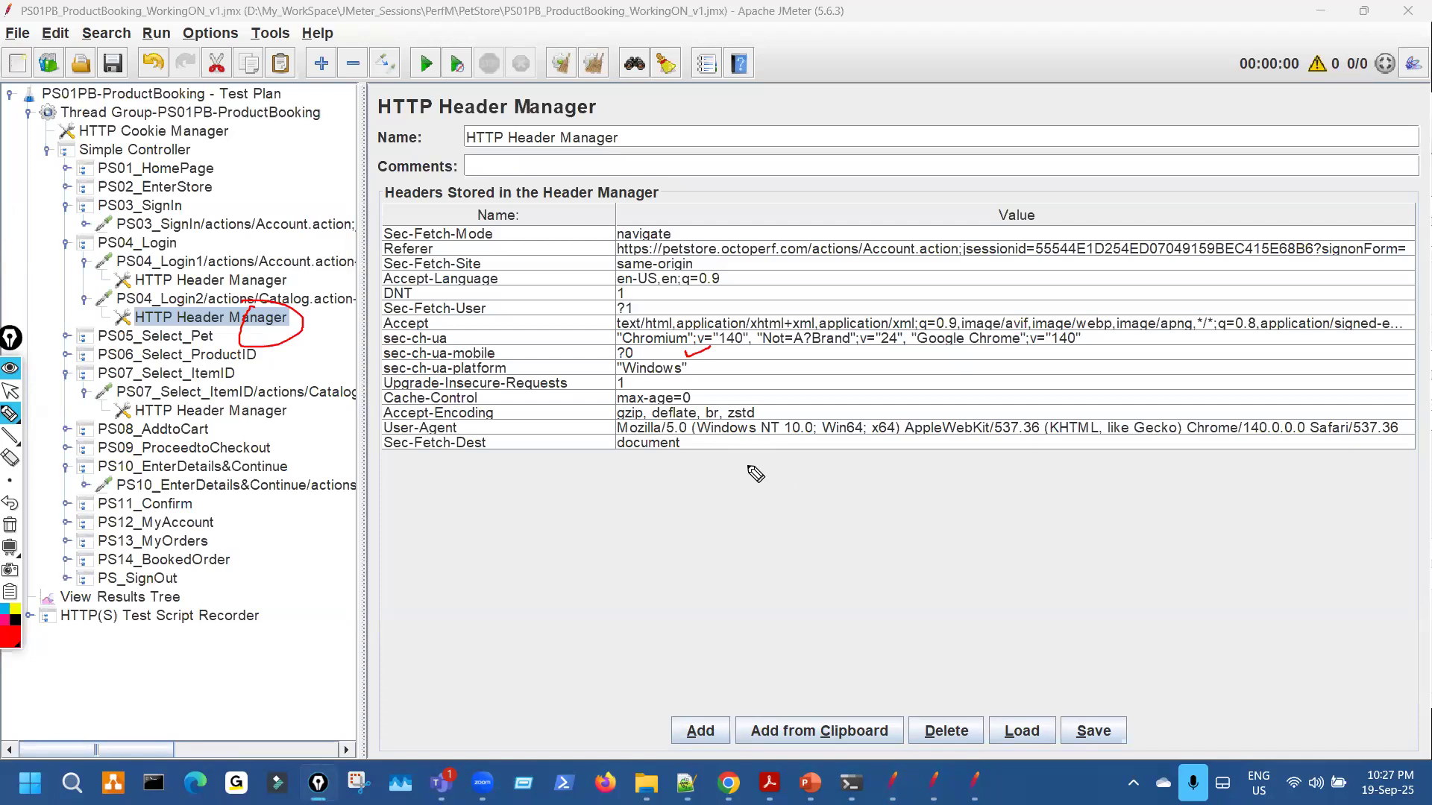
key(ctrl+shift+7)
key(ctrl+shift+1)
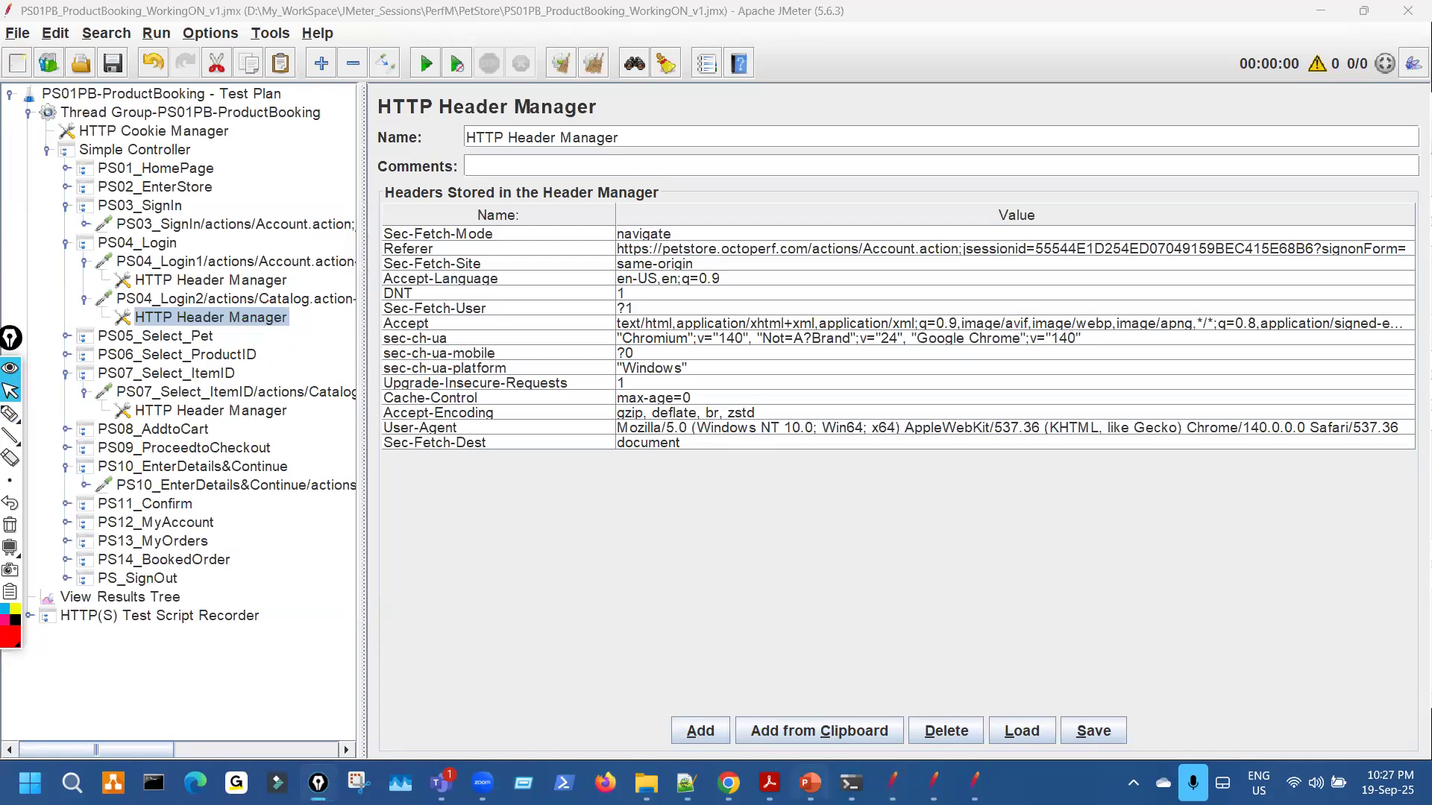
Return to the PowerPoint slide, mark the advice to check the HTTP Header Manager for each request, and clear the mark.
mouse_move(809, 783)
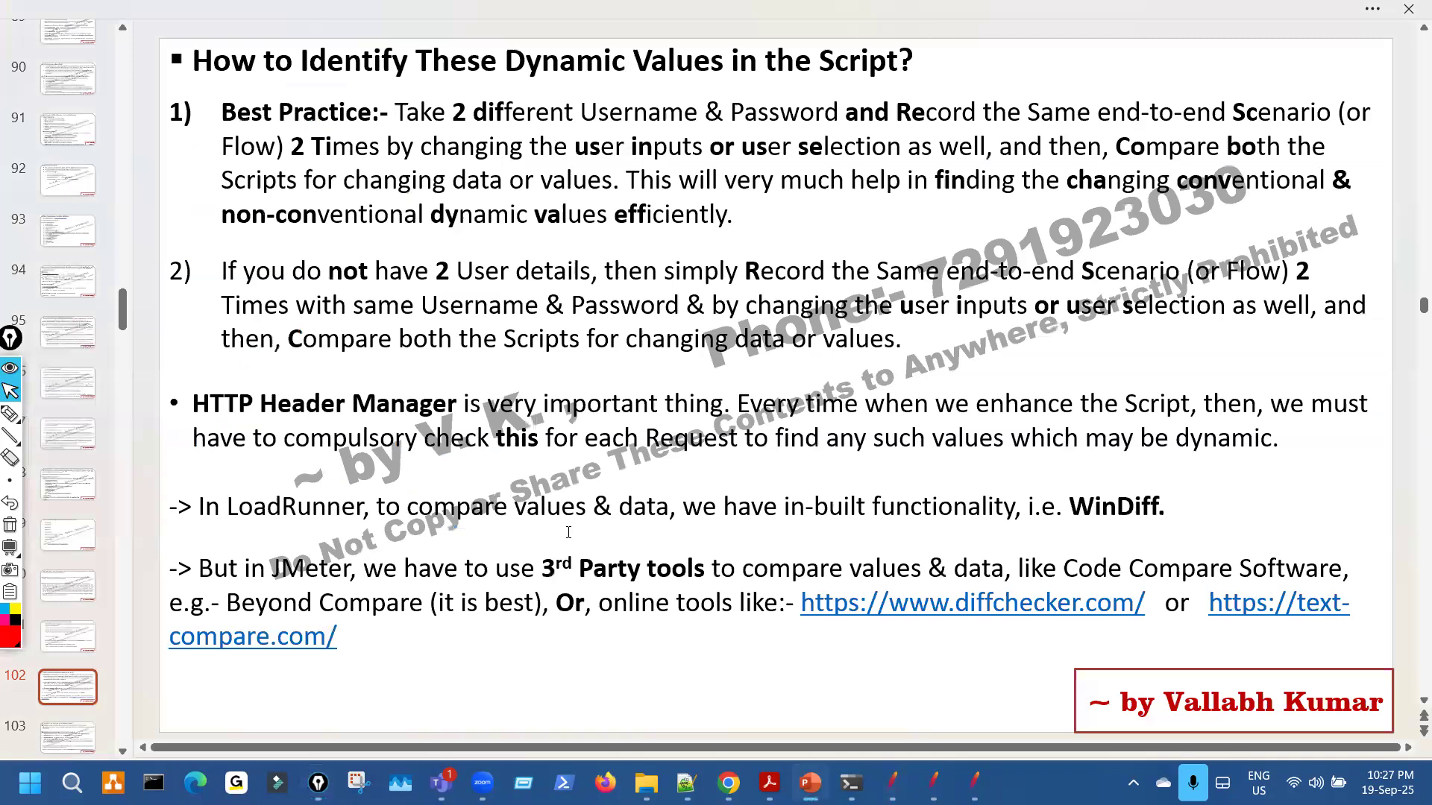
key(ctrl+shift+3)
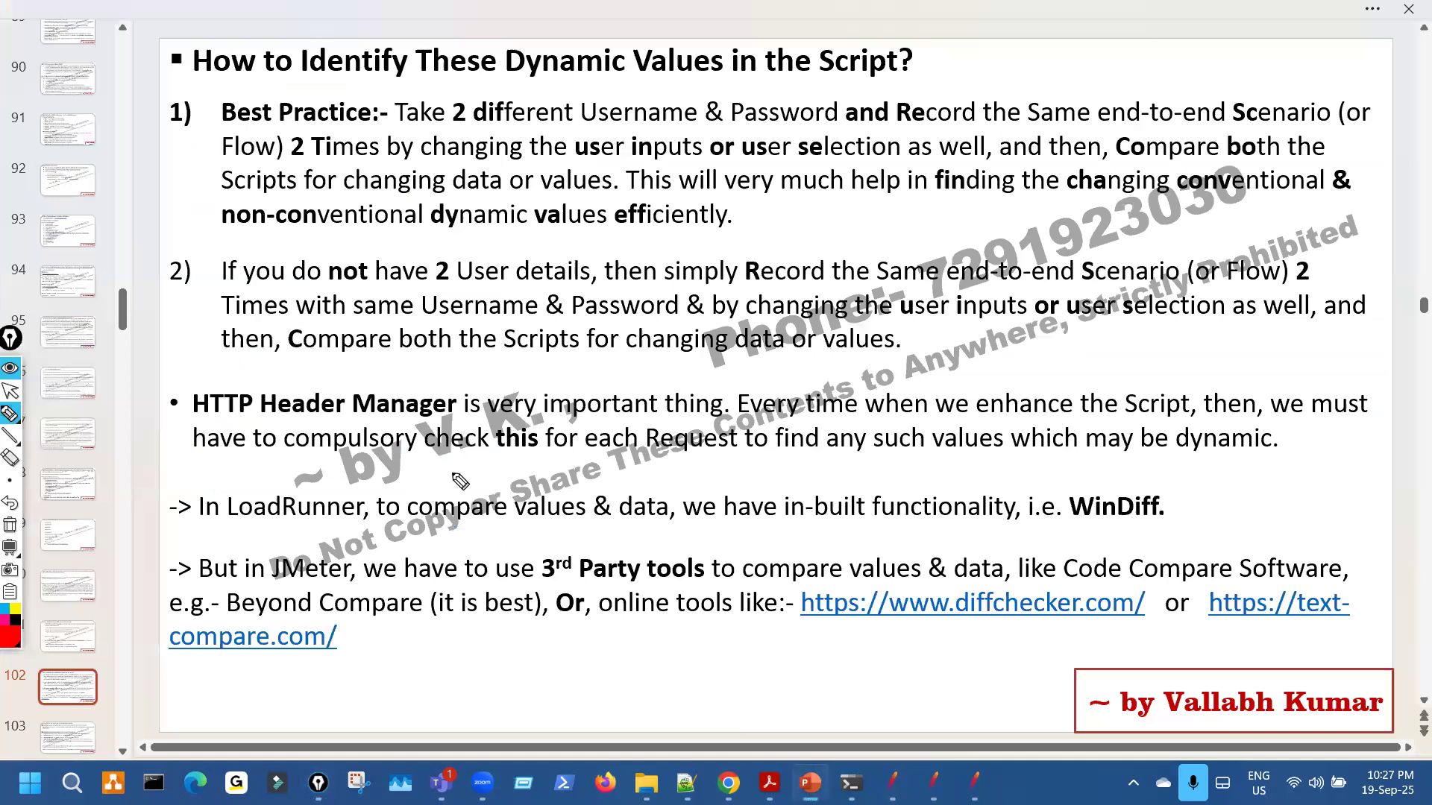
drag(457, 460, 500, 466)
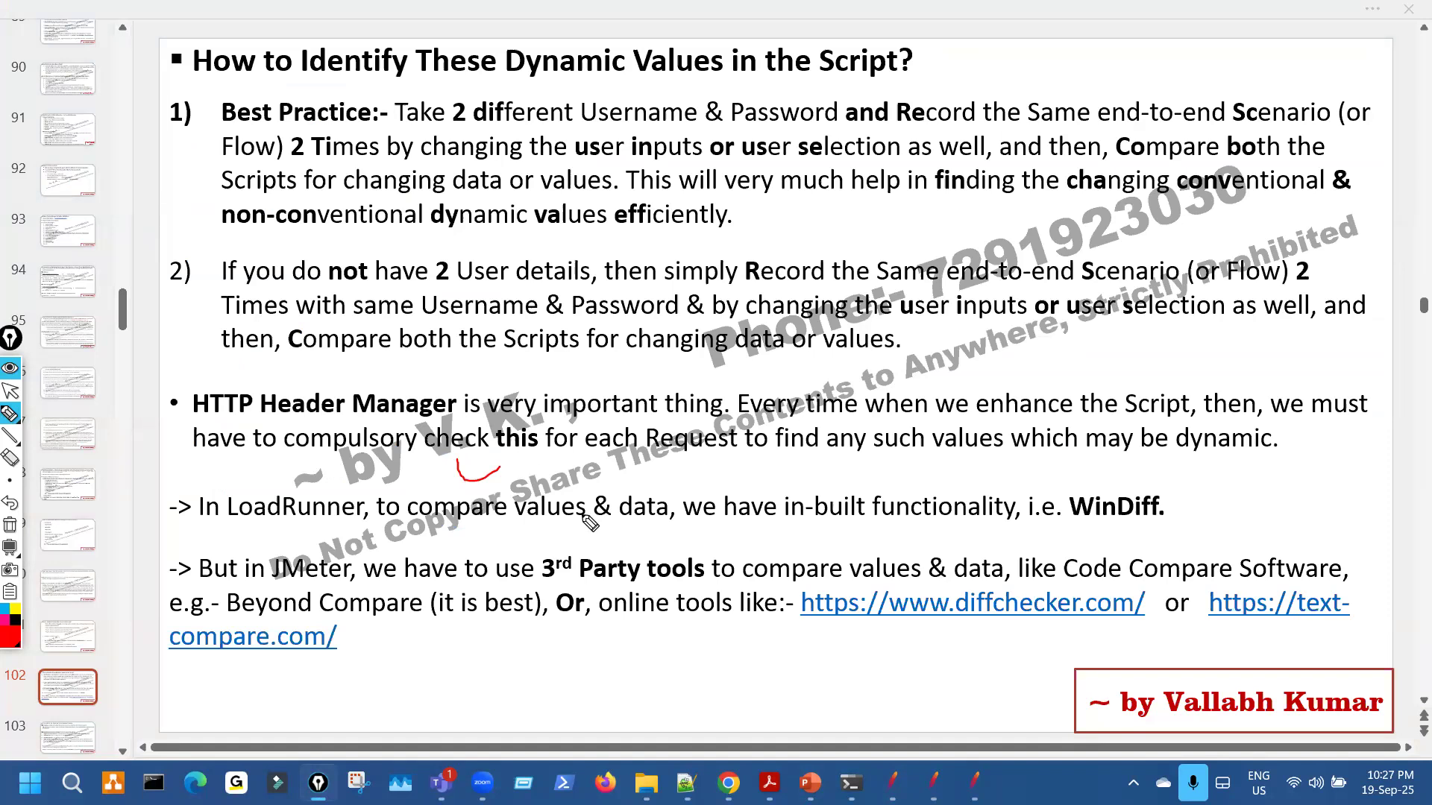
key(ctrl+shift+7)
key(ctrl+shift+2)
Maximize the Ep_18thMar_1 script, open the 02_Login SilentSignIn.aspx-17 request, mark it, and clear the mark.
key(alt+Tab)
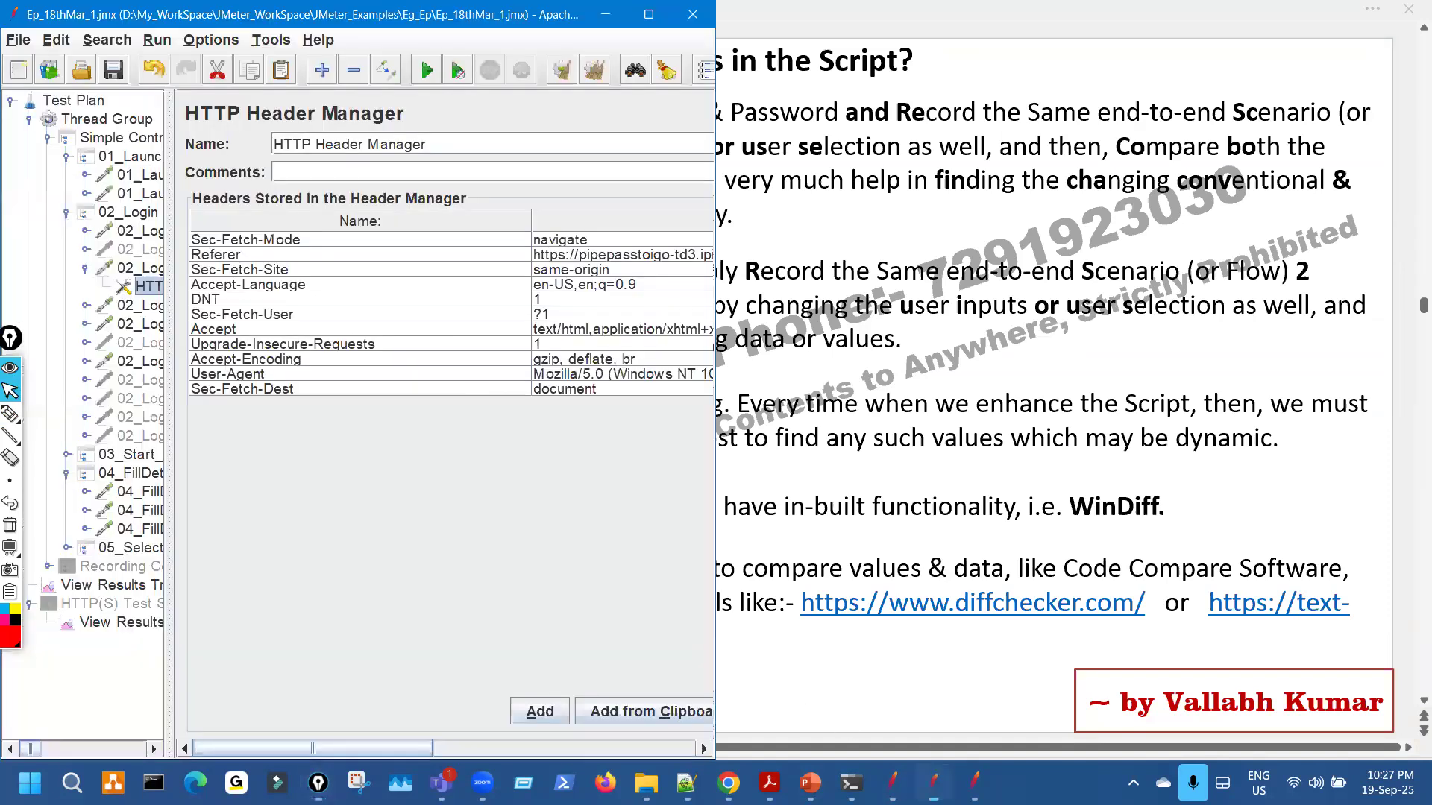
mouse_move(284, 15)
mouse_down()
mouse_move(360, 51)
mouse_move(298, 30)
mouse_move(298, 2)
mouse_up()
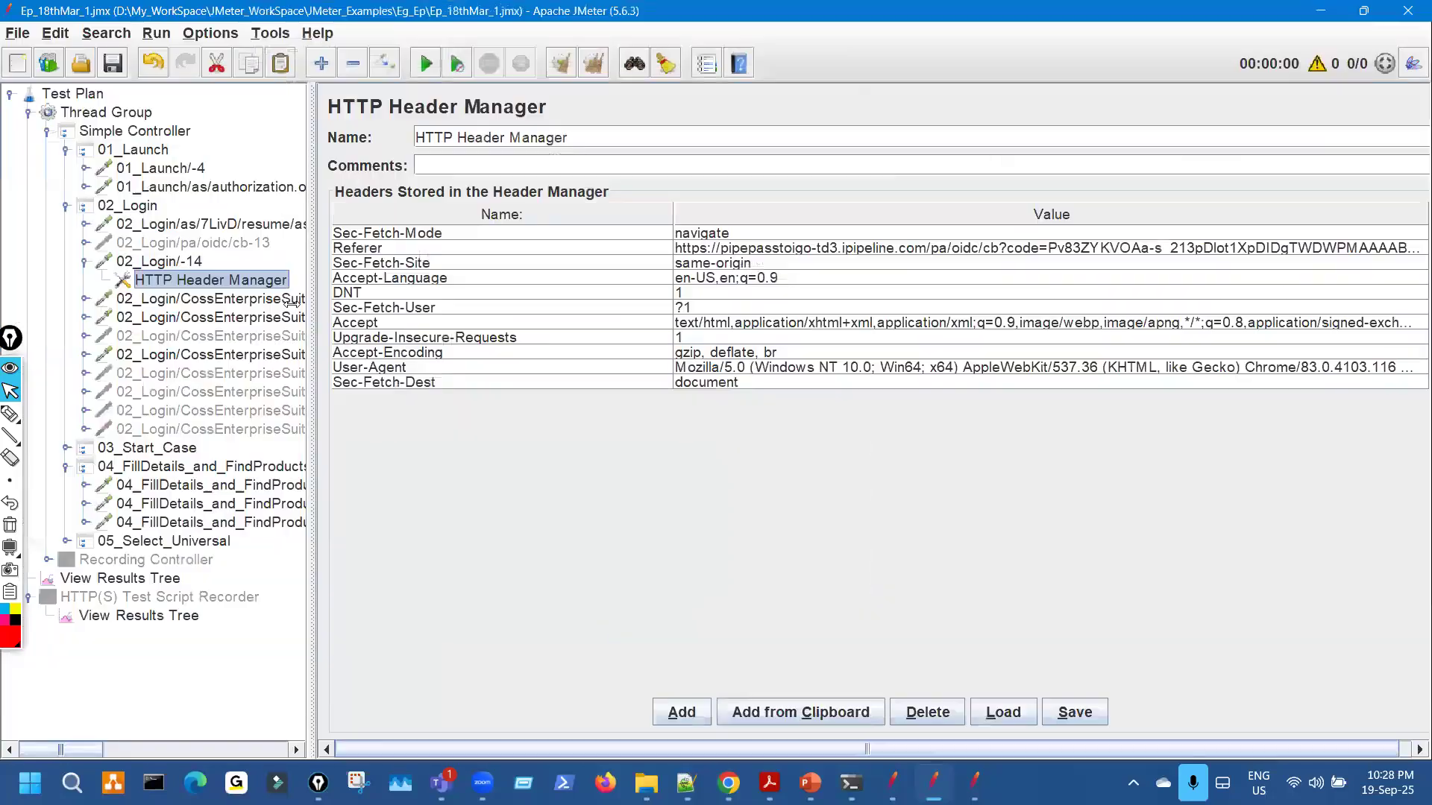
click(291, 317)
click(10, 414)
mouse_move(734, 286)
mouse_down()
mouse_move(879, 299)
mouse_move(782, 290)
mouse_up()
click(9, 525)
click(9, 391)
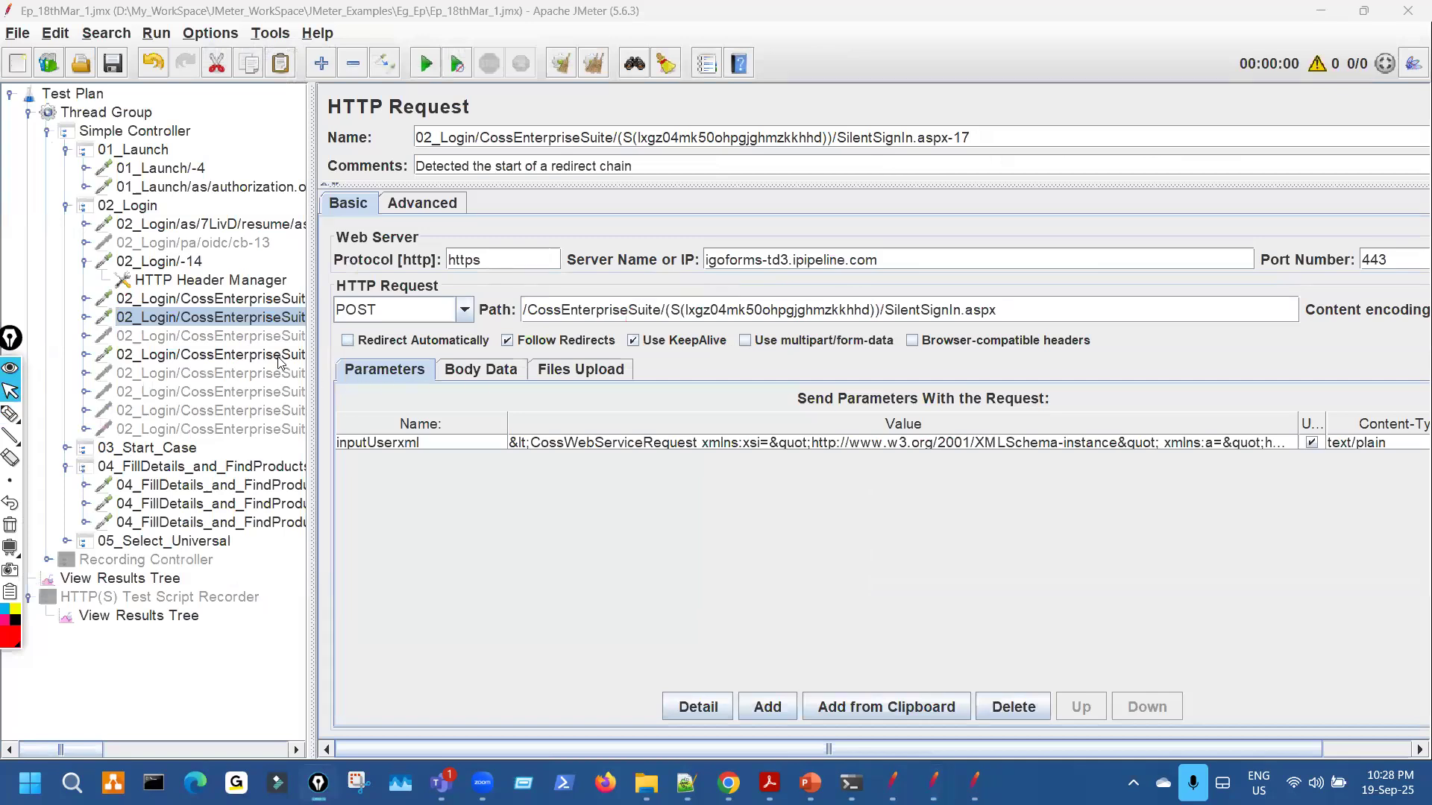
Open the 02_Login UserLogonResp.aspx-20 request and point out the session ID in its path.
click(287, 354)
key(ctrl+shift+3)
drag(696, 325, 792, 324)
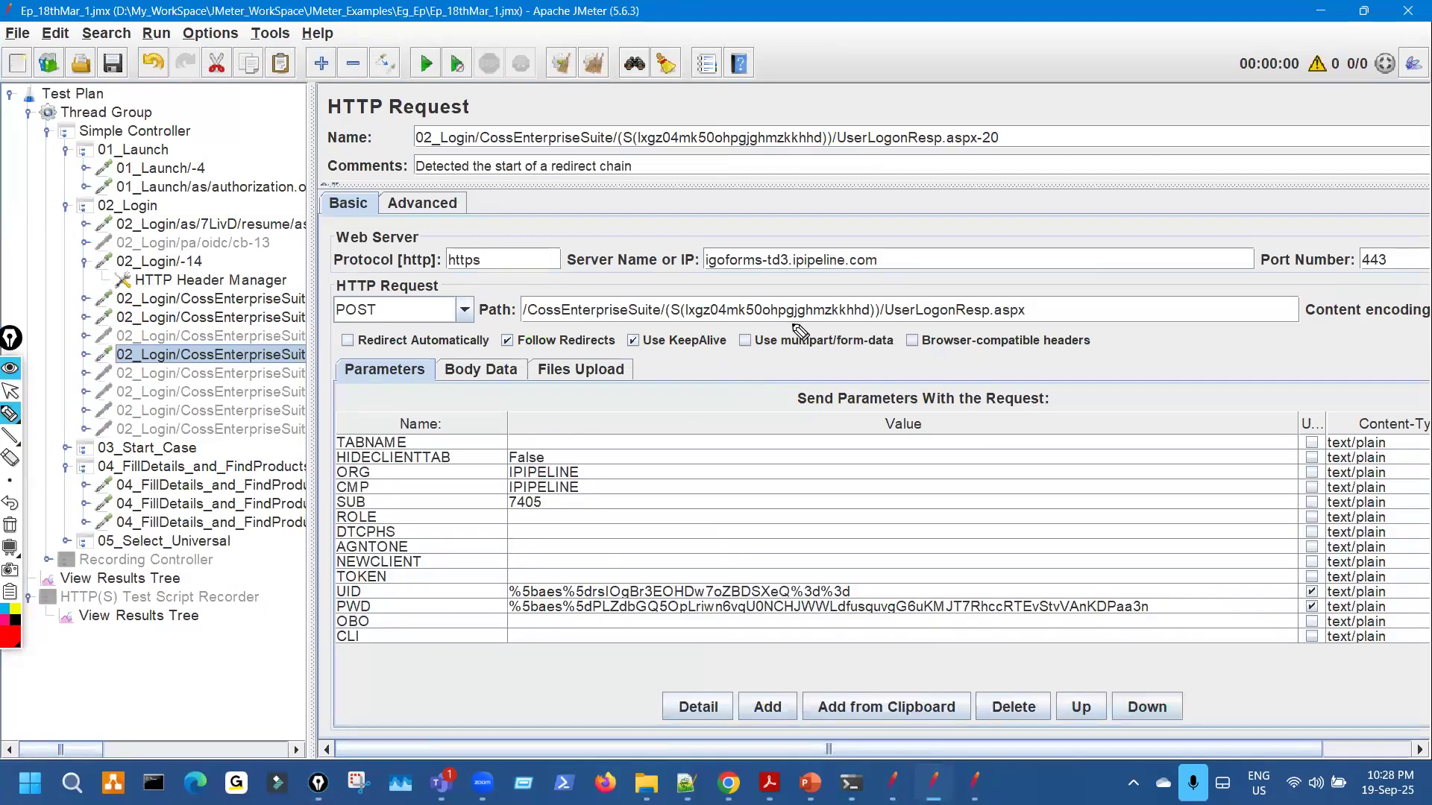
key(ctrl+shift+2)
Check the three 04_FillDetails_and_FindProducts requests, underline the session ID in the CaseInformationResp.aspx-91 path, and undo the mark.
click(283, 486)
key(ctrl+shift+3)
key(ctrl+z)
key(ctrl+shift+2)
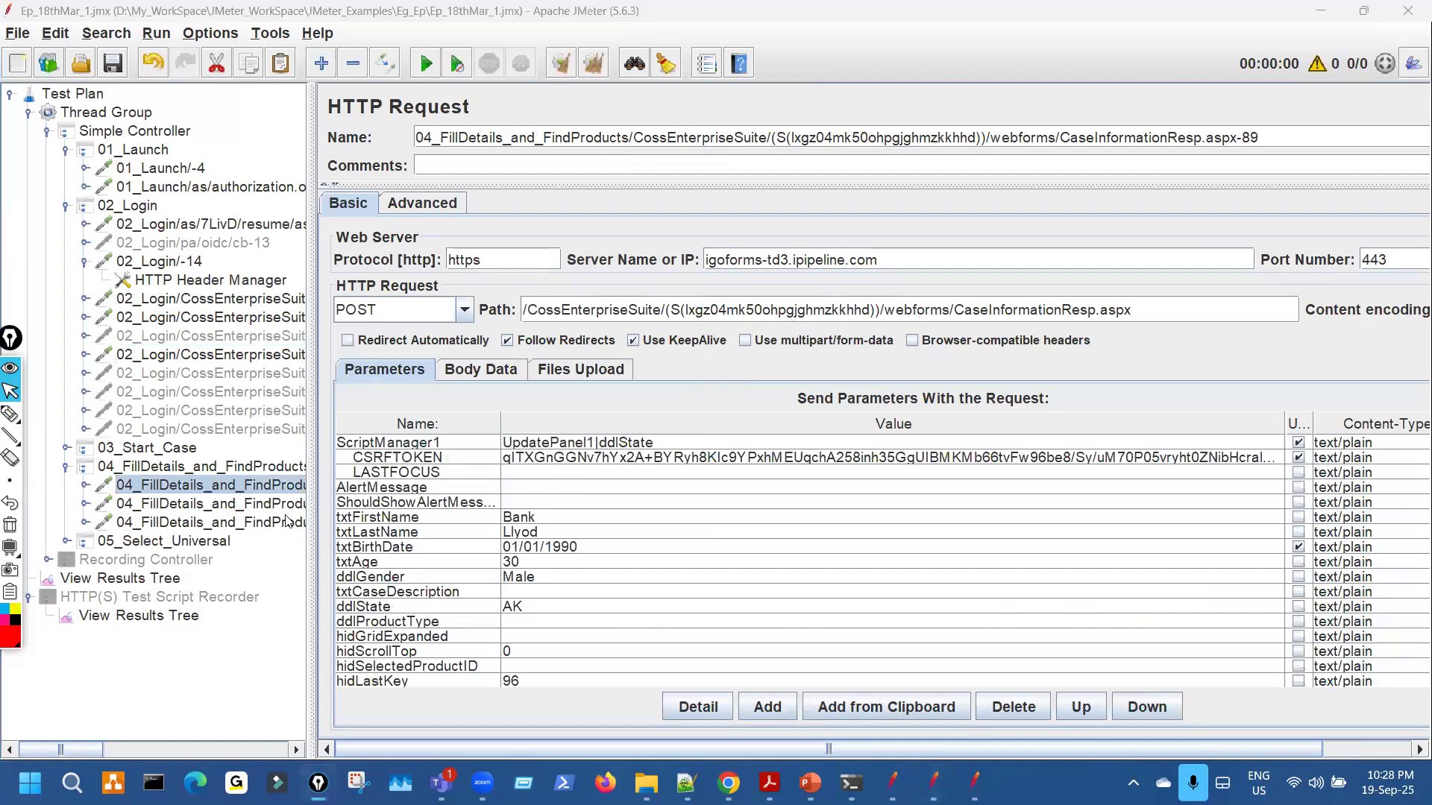
click(287, 506)
click(282, 524)
key(ctrl+shift+3)
drag(710, 326, 802, 327)
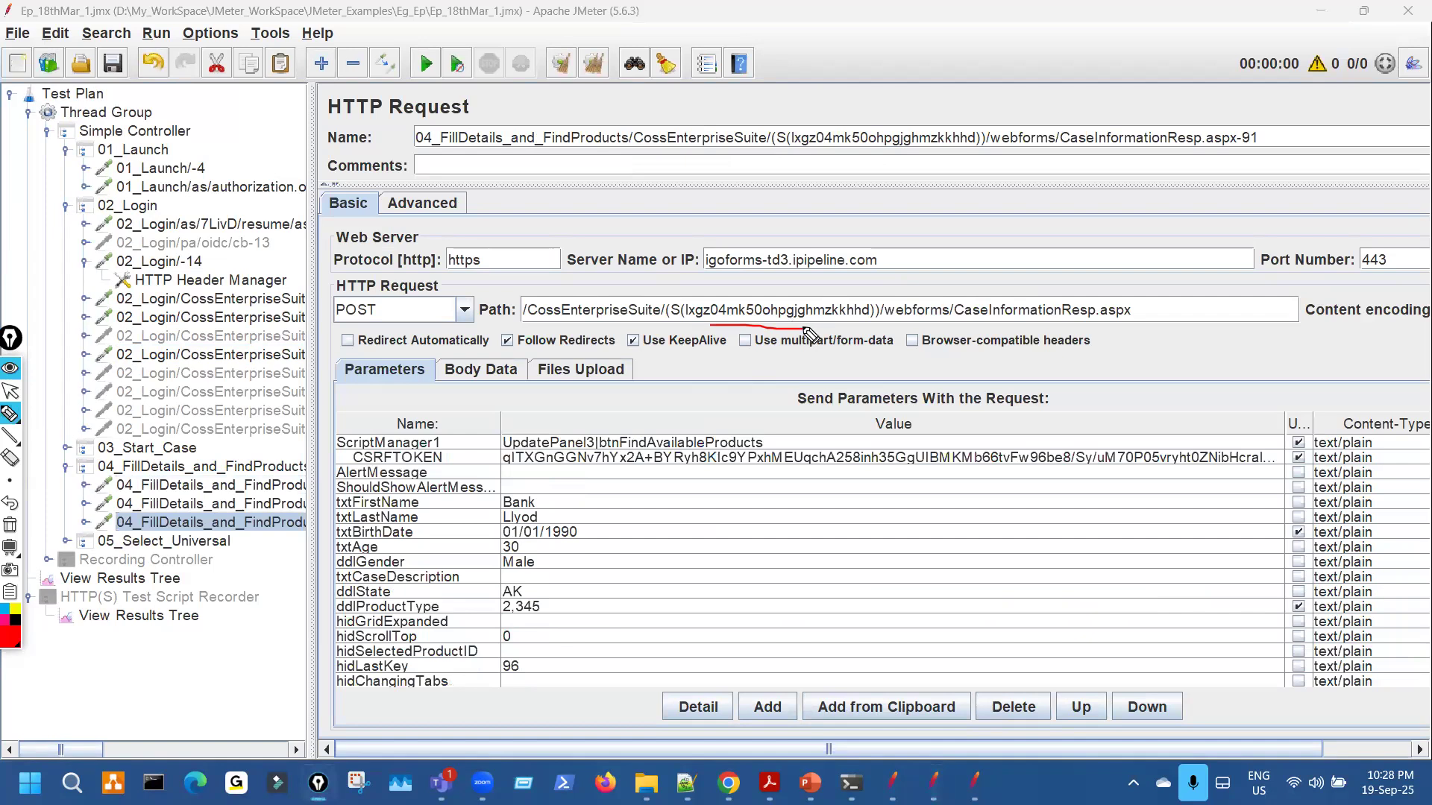
key(ctrl+z)
key(ctrl+shift+2)
Open the Search Tree dialog, mark its Search, Replace by and Replace All controls, and undo the marks.
key(ctrl+f)
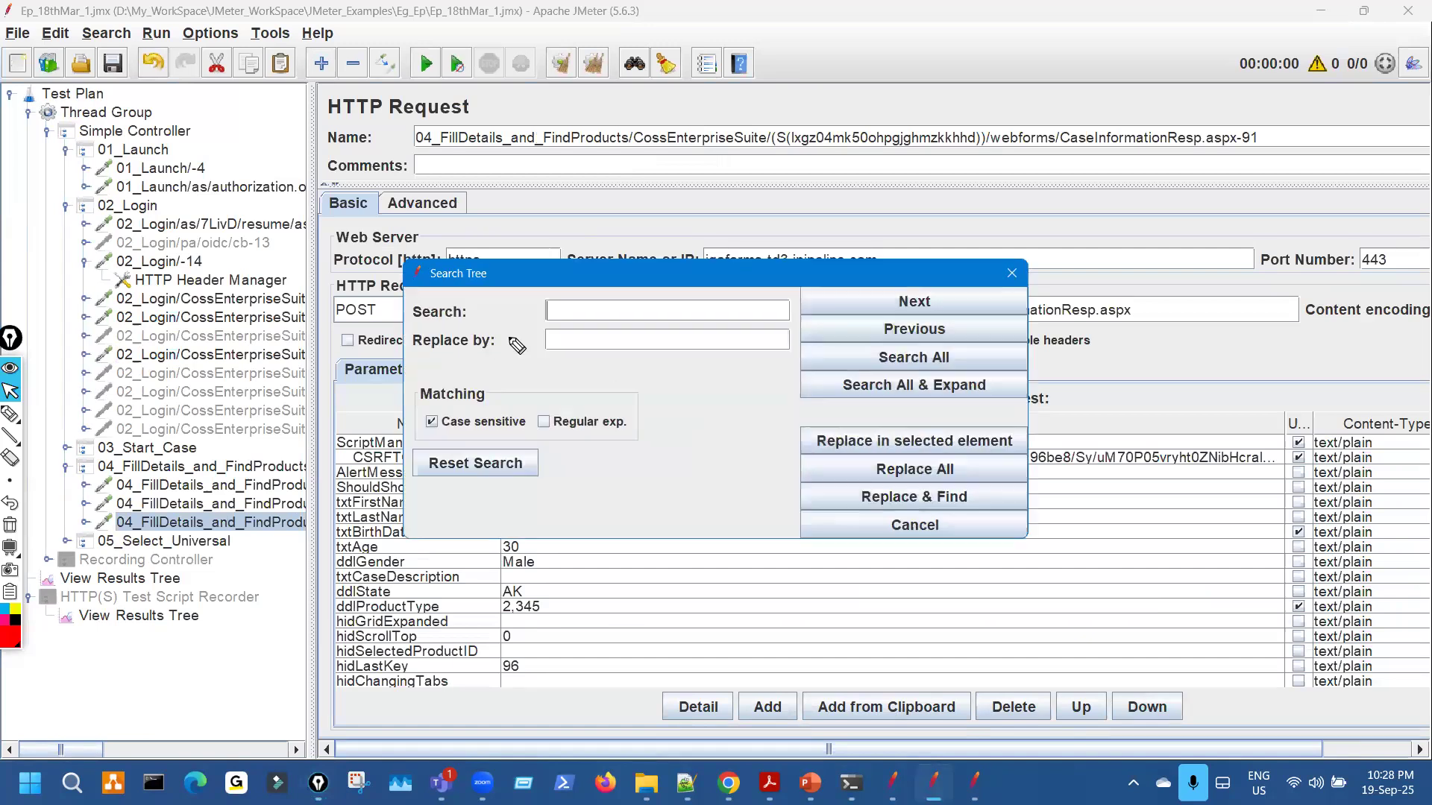
key(ctrl+shift+3)
mouse_move(472, 298)
mouse_down()
mouse_move(516, 284)
mouse_move(604, 301)
mouse_up()
drag(577, 330, 566, 336)
drag(925, 456, 928, 461)
key(ctrl+z)
key(ctrl+z)
key(ctrl+z)
key(ctrl+z)
Move the Search Tree dialog clear of the path, circle the path's session ID, undo the marks, and close the dialog.
key(ctrl+shift+2)
drag(674, 274, 731, 393)
key(ctrl+shift+3)
drag(720, 320, 818, 326)
mouse_move(746, 293)
mouse_down()
mouse_move(770, 316)
mouse_move(720, 308)
mouse_up()
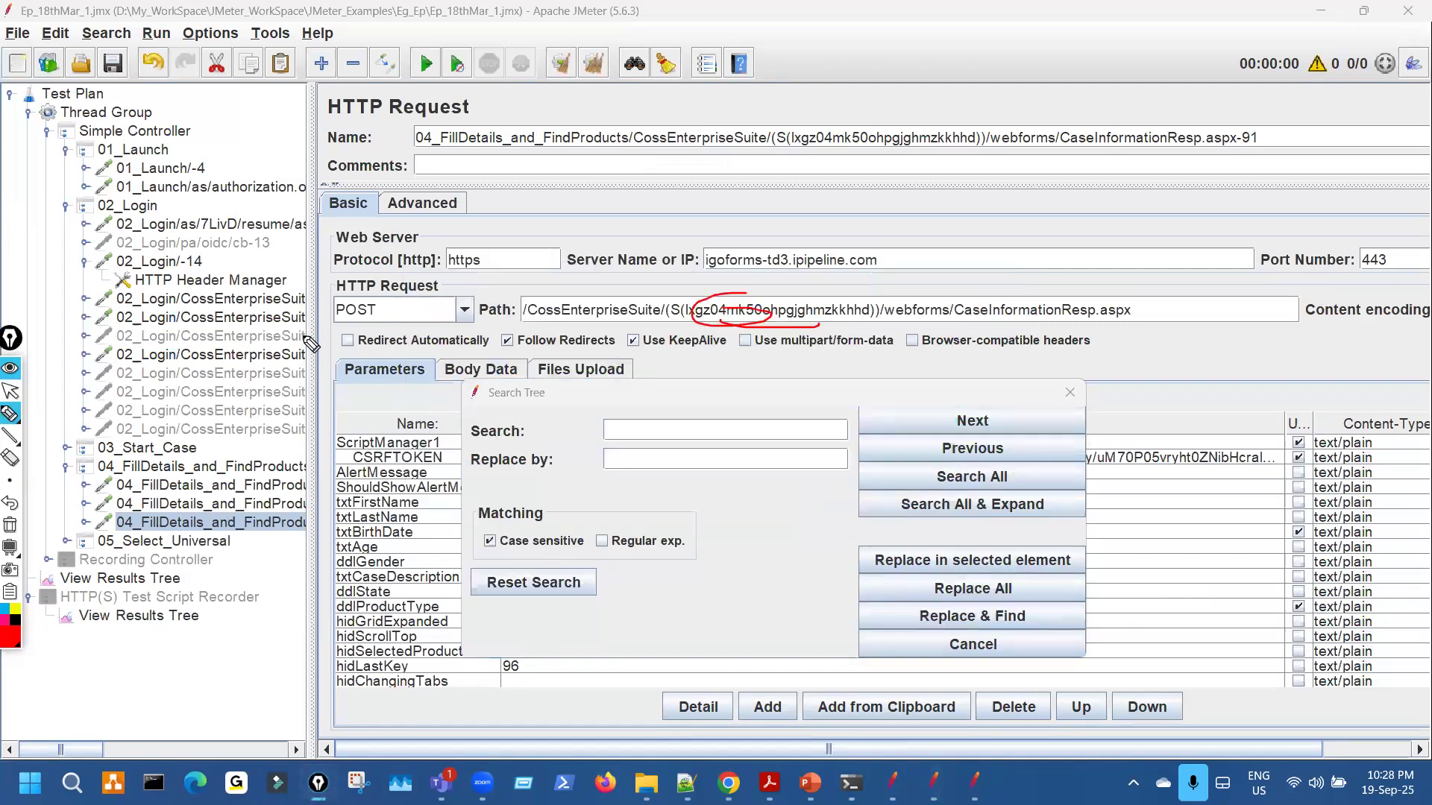
key(ctrl+z)
key(ctrl+z)
key(ctrl+z)
key(ctrl+shift+2)
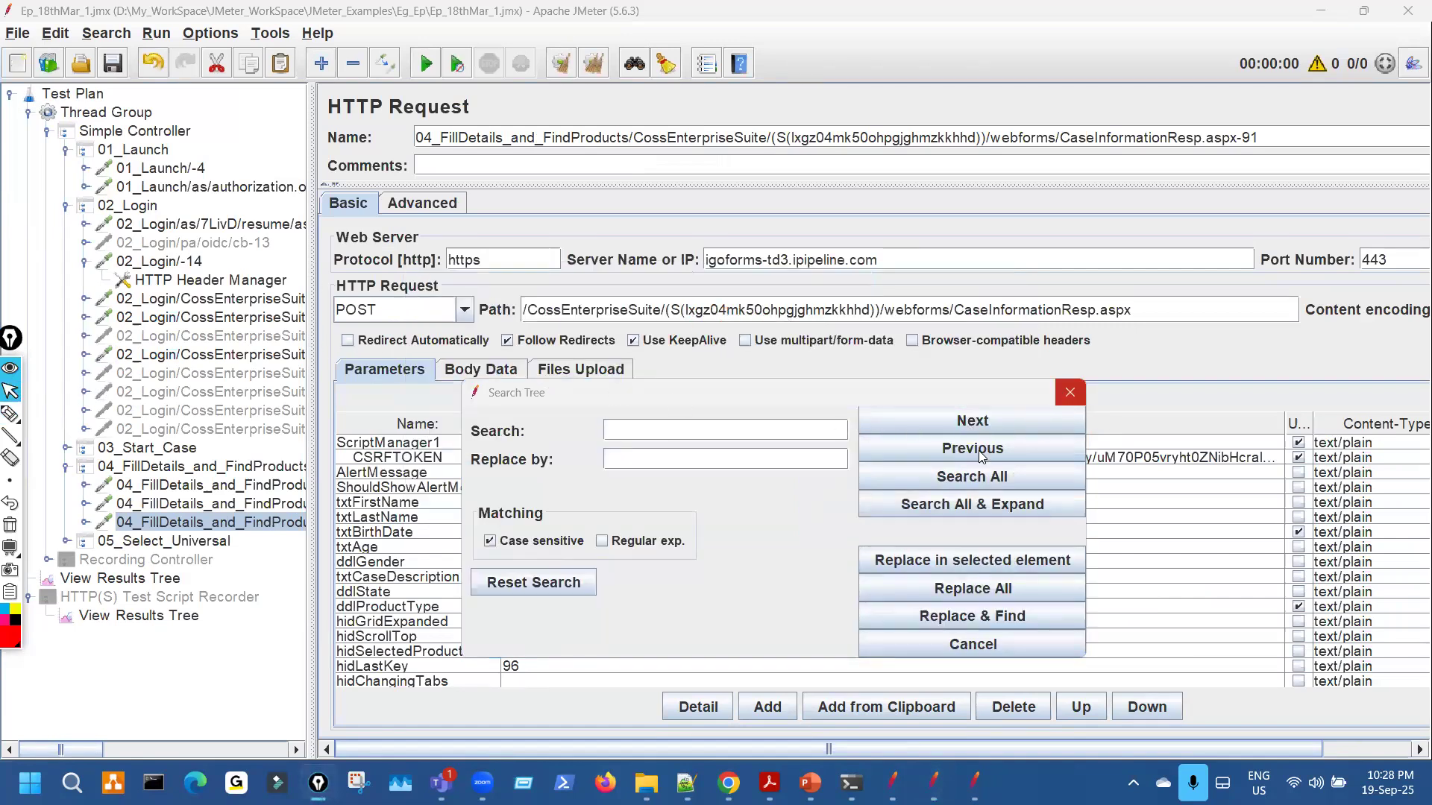
click(876, 644)
Check the PS01PB_ProductBooking script's HTTP Header Manager and return to the PowerPoint slide on identifying dynamic values.
mouse_move(892, 783)
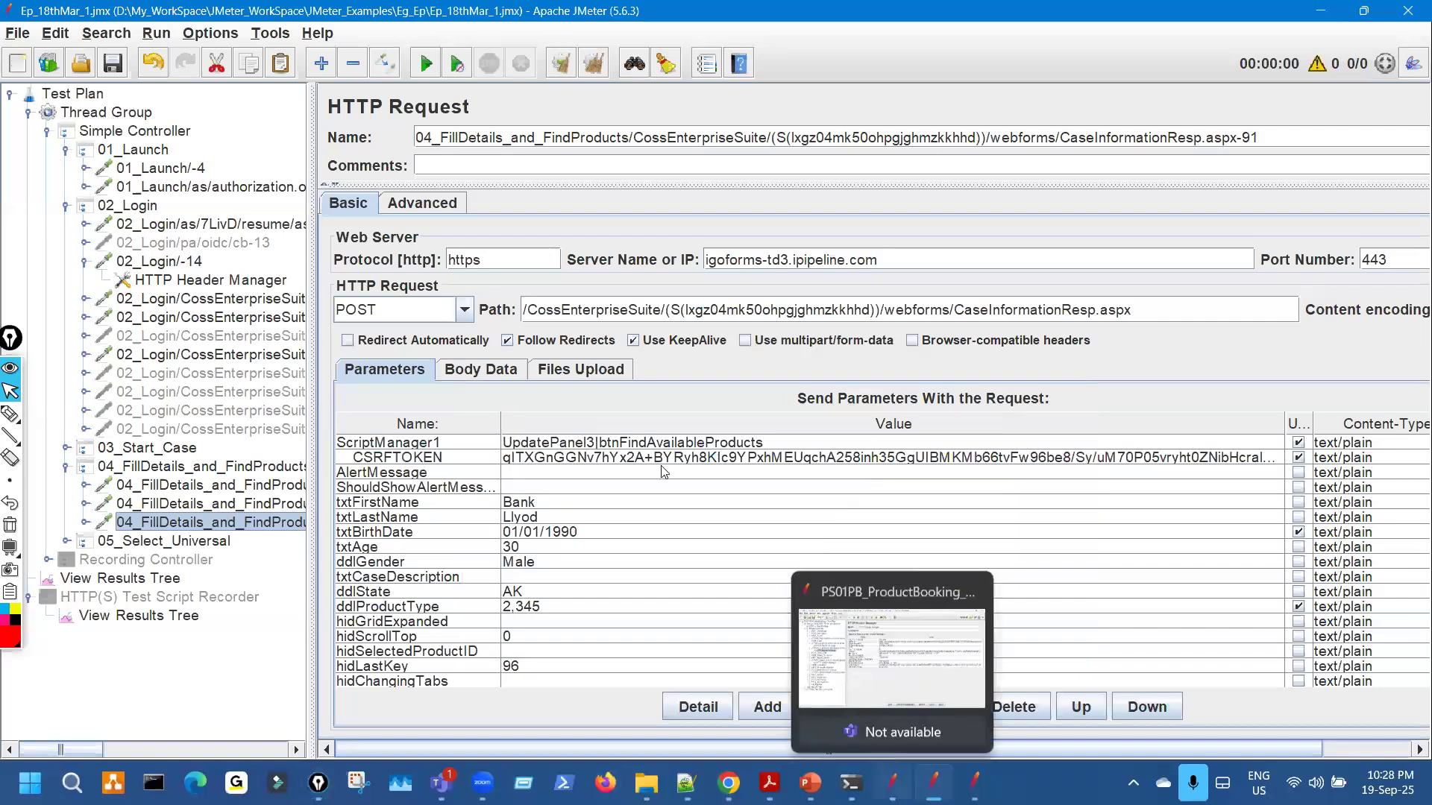
click(894, 671)
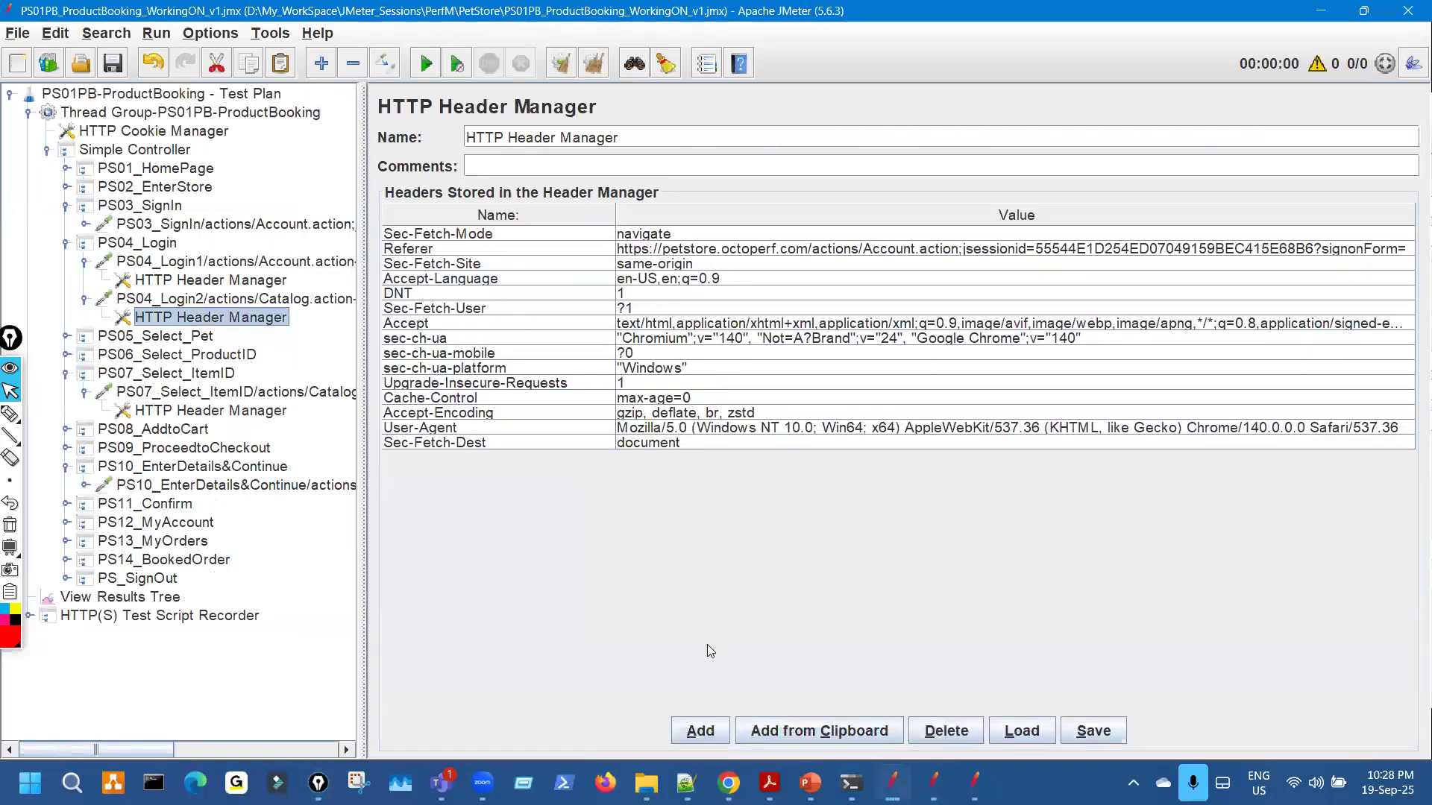
click(810, 783)
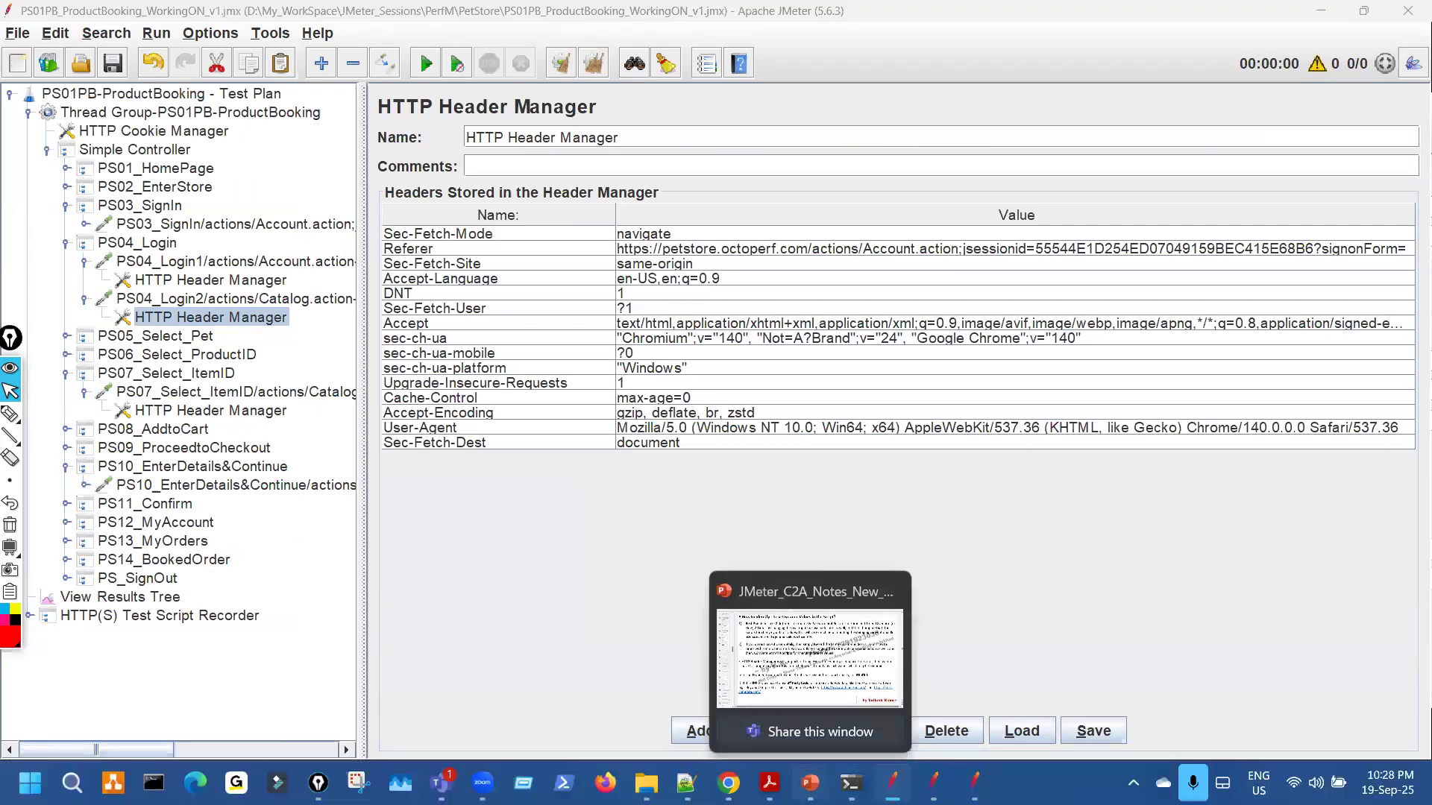
click(810, 783)
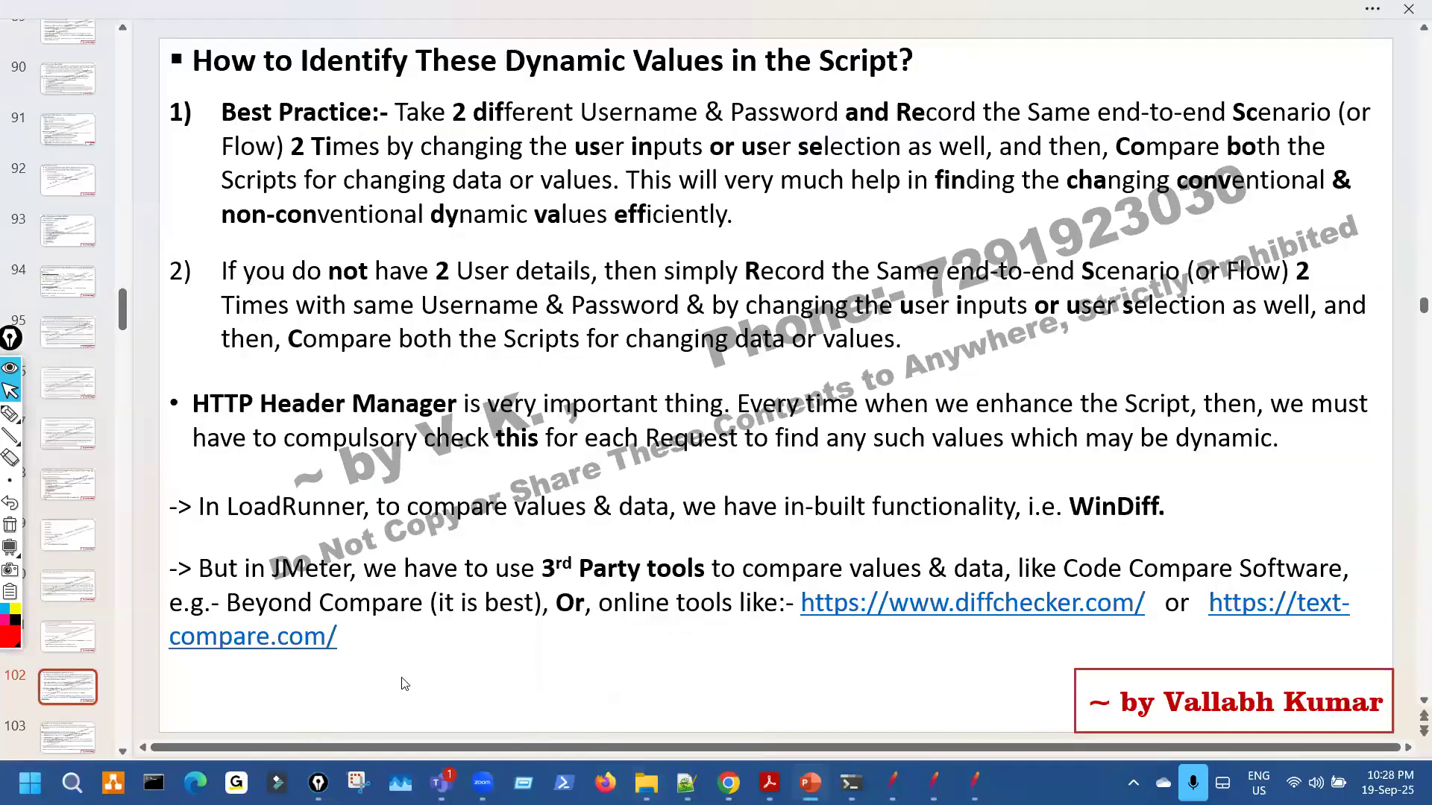
Underline the slide's text on 3rd Party tools and online tools for comparing scripts, and clear the marks.
click(33, 414)
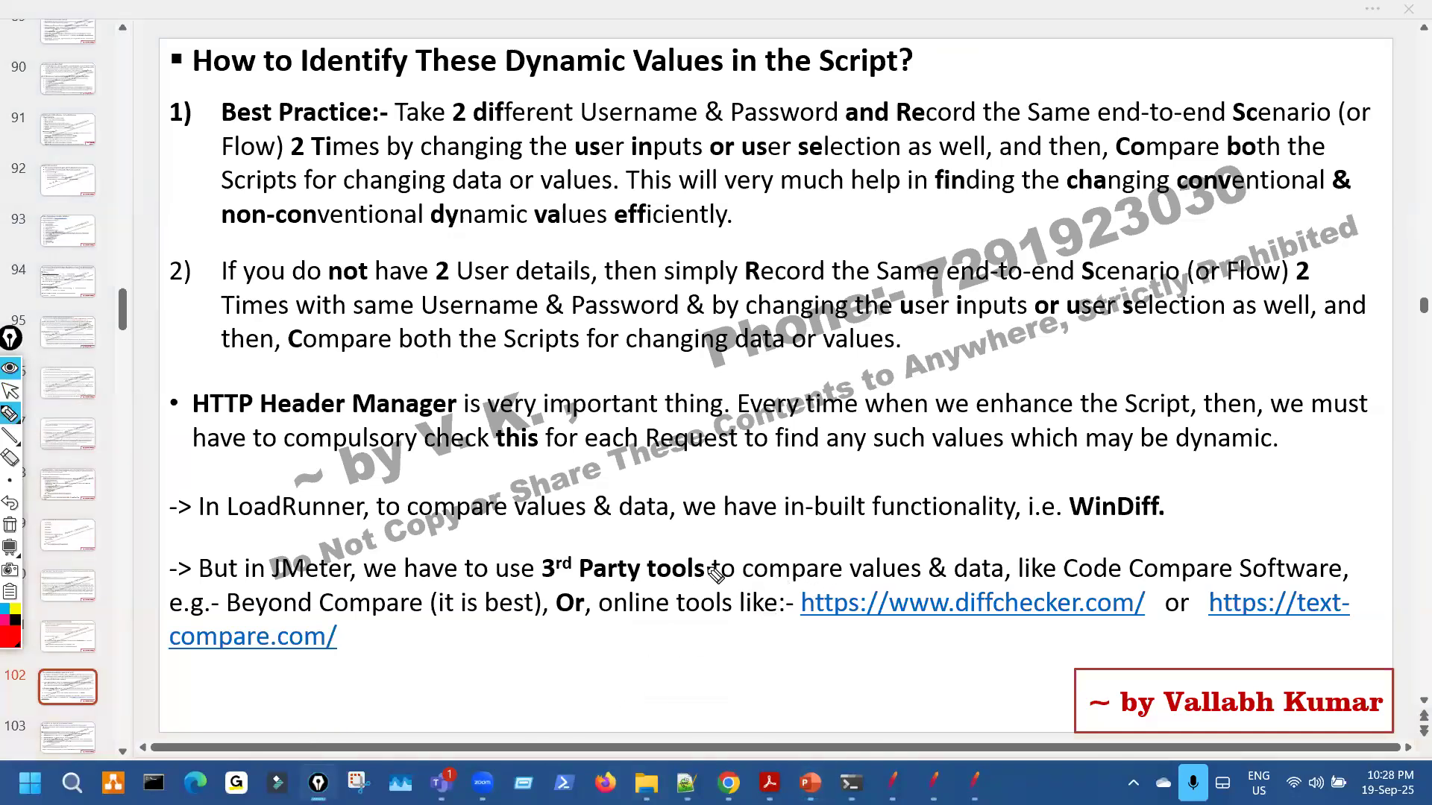
drag(592, 587, 796, 586)
drag(670, 639, 781, 624)
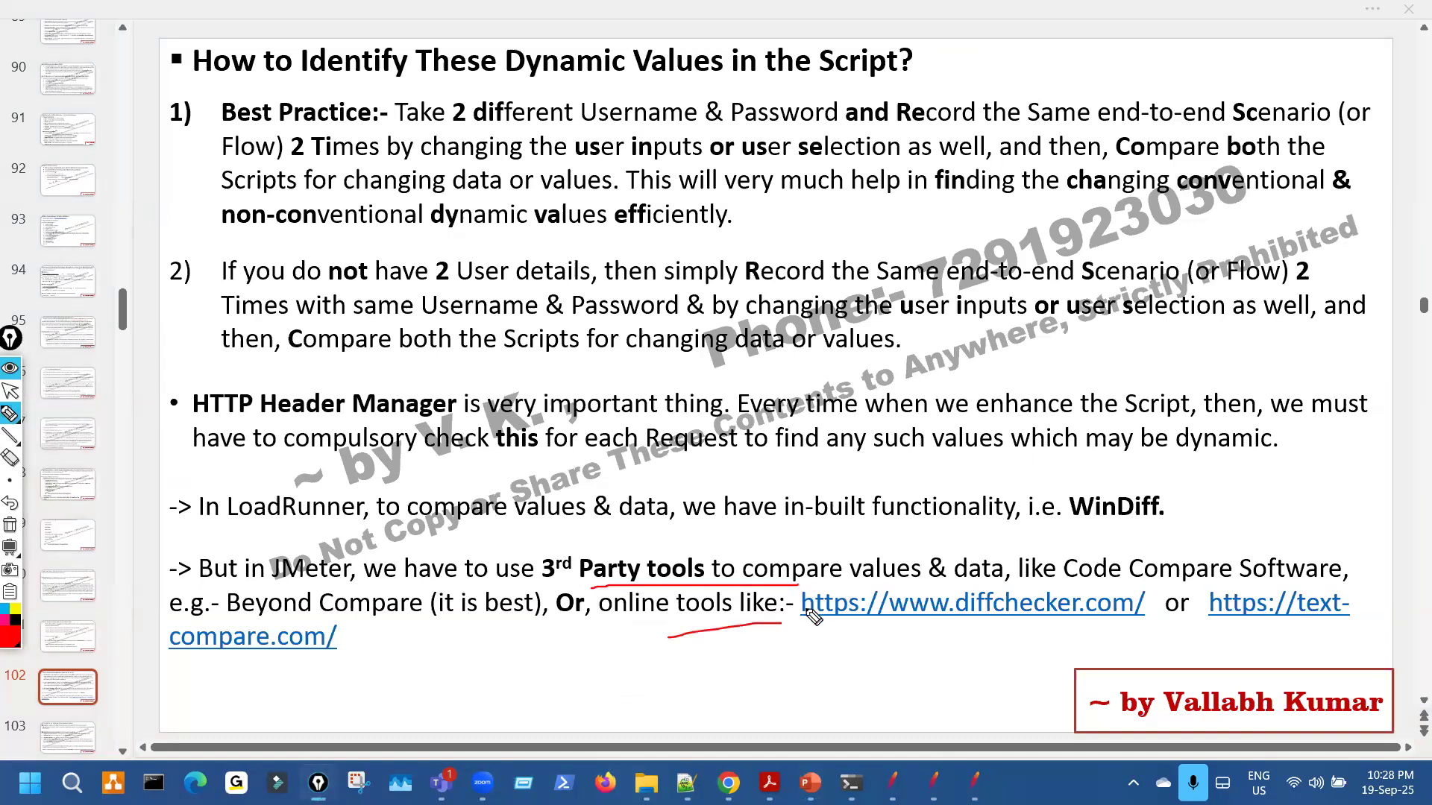
key(ctrl+shift+7)
key(ctrl+shift+2)
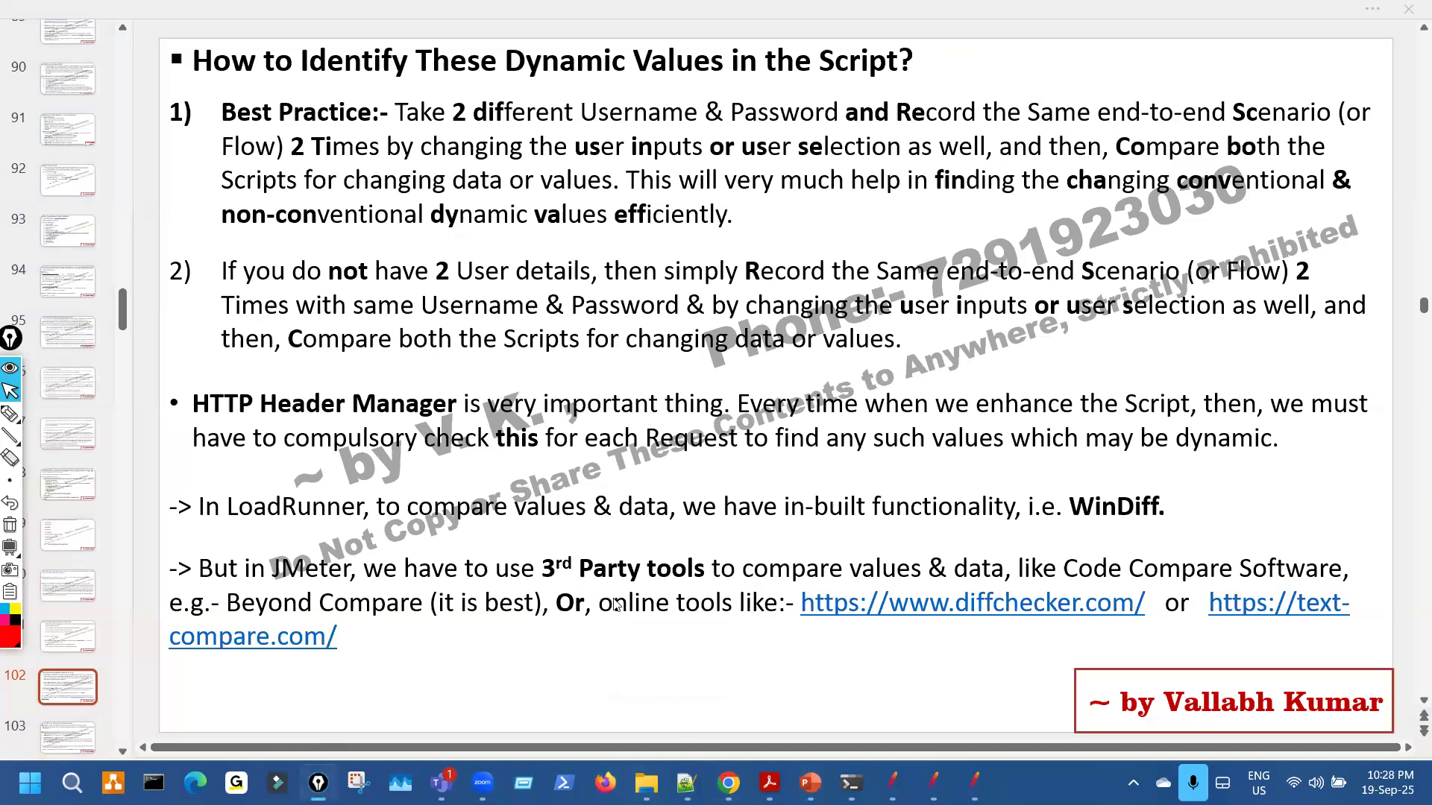
Switch to Chrome and open the bookmarked Diffchecker site in the new tab.
key(alt+Tab)
click(296, 22)
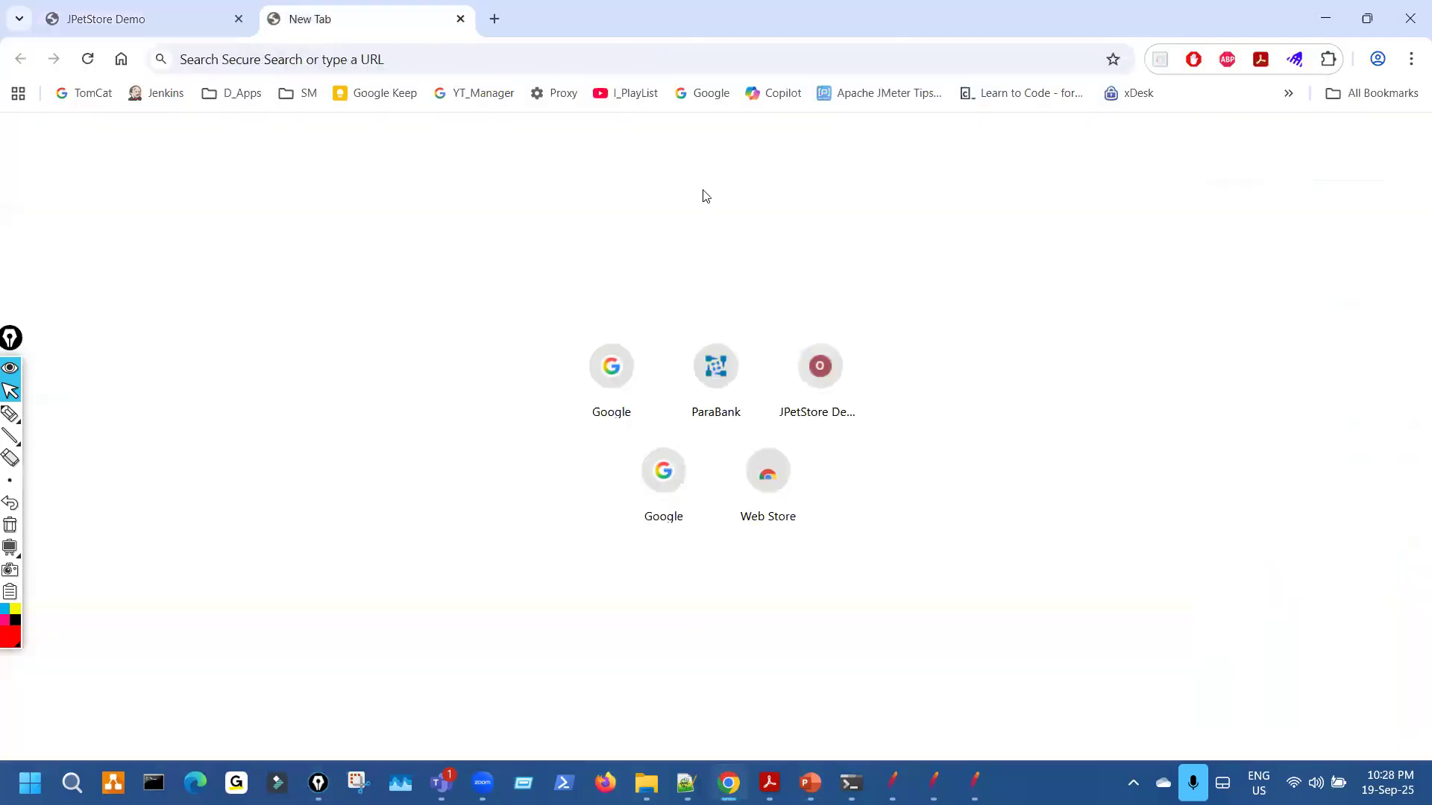
click(638, 60)
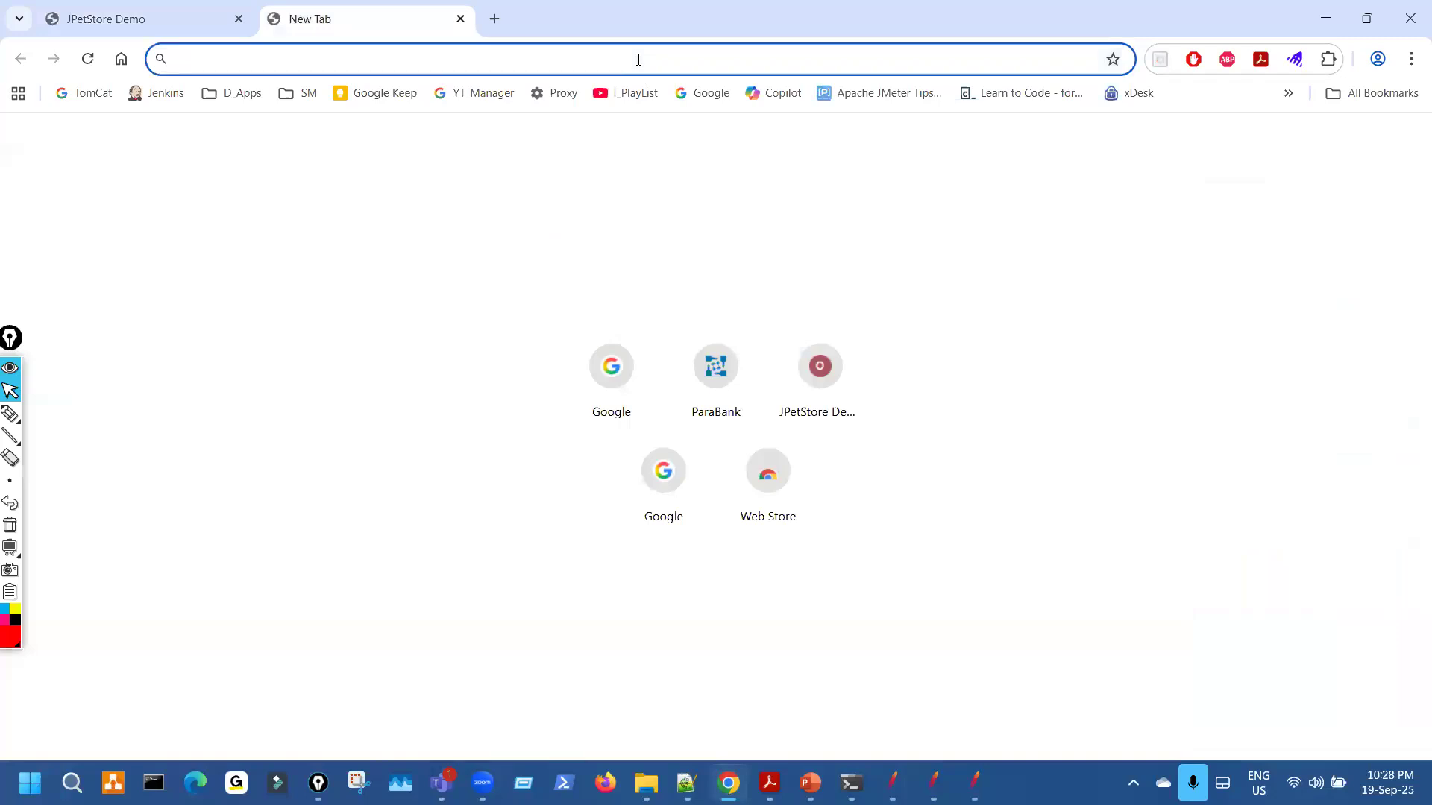
text(tex)
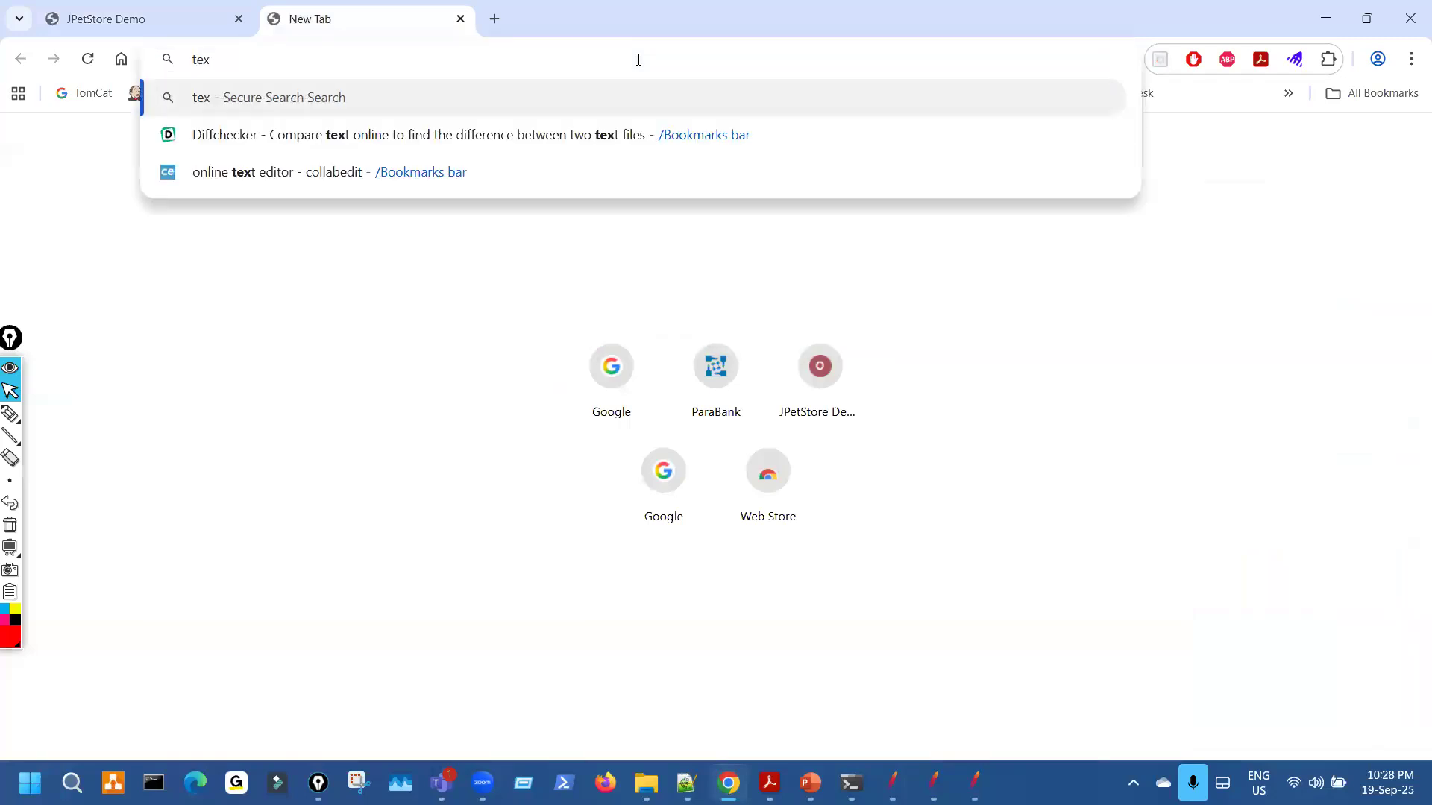
click(562, 141)
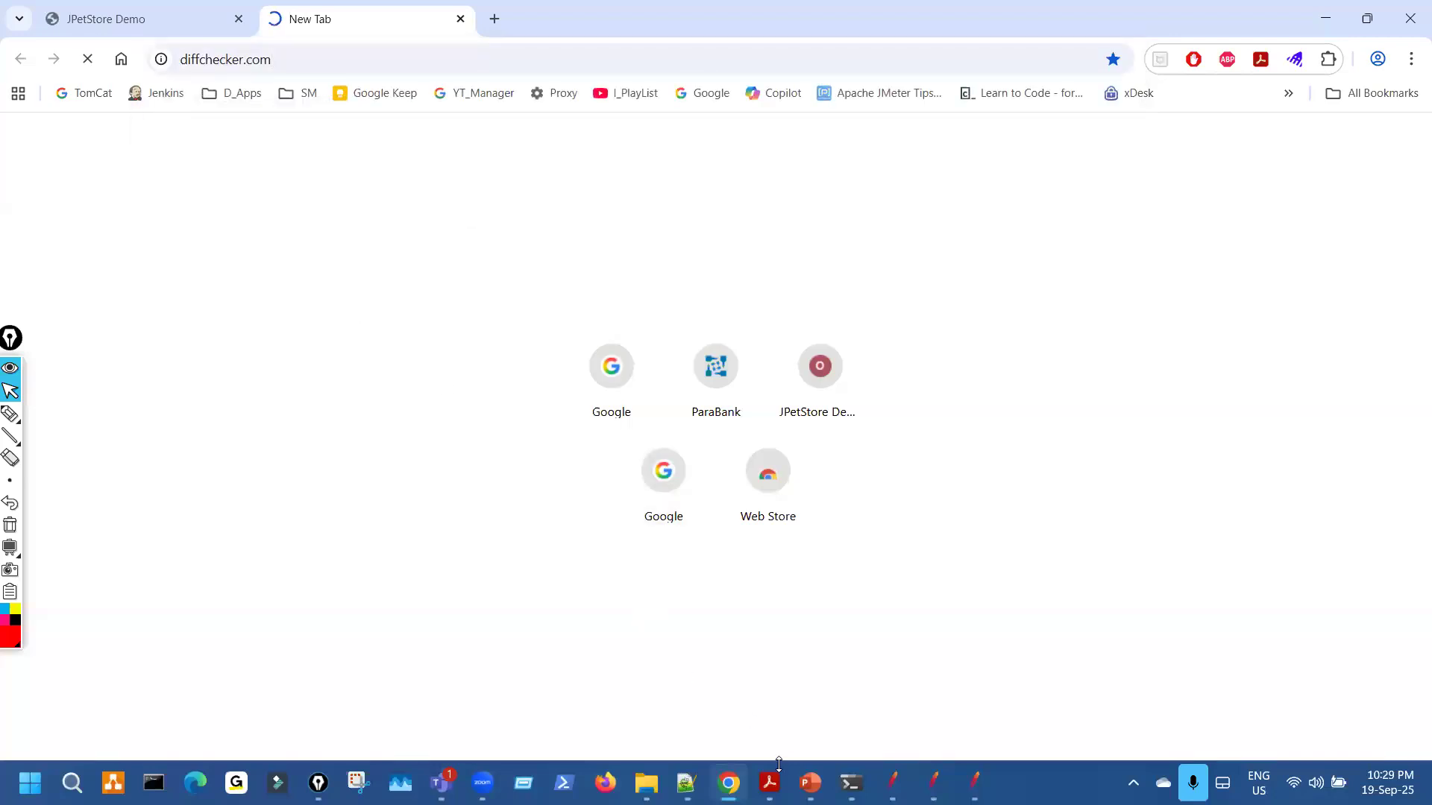
Return to the PowerPoint slide, mark the text-compare.com link and the words Code Compare, and clear the marks.
mouse_move(809, 783)
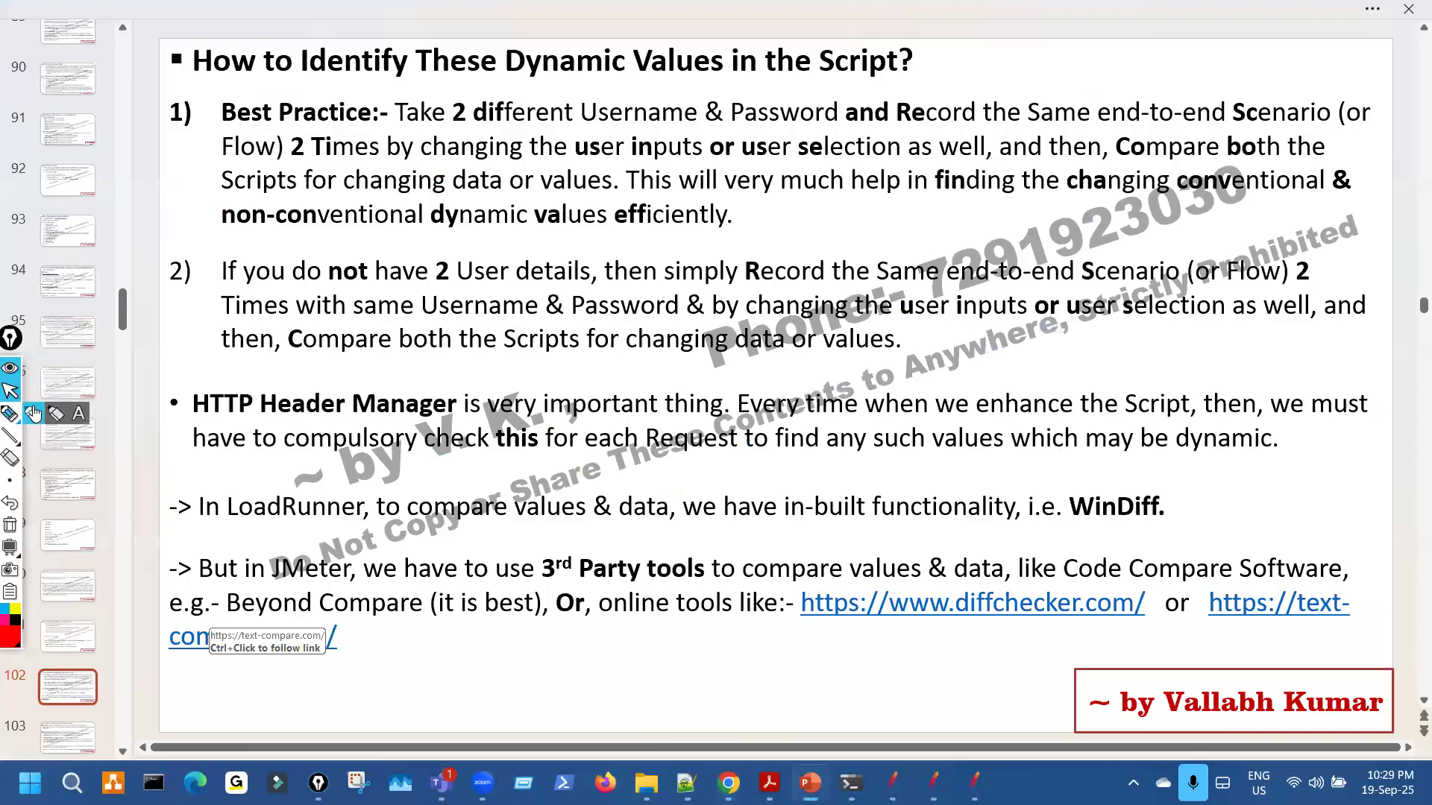
click(9, 413)
drag(1247, 629, 1272, 625)
drag(1196, 572, 1124, 577)
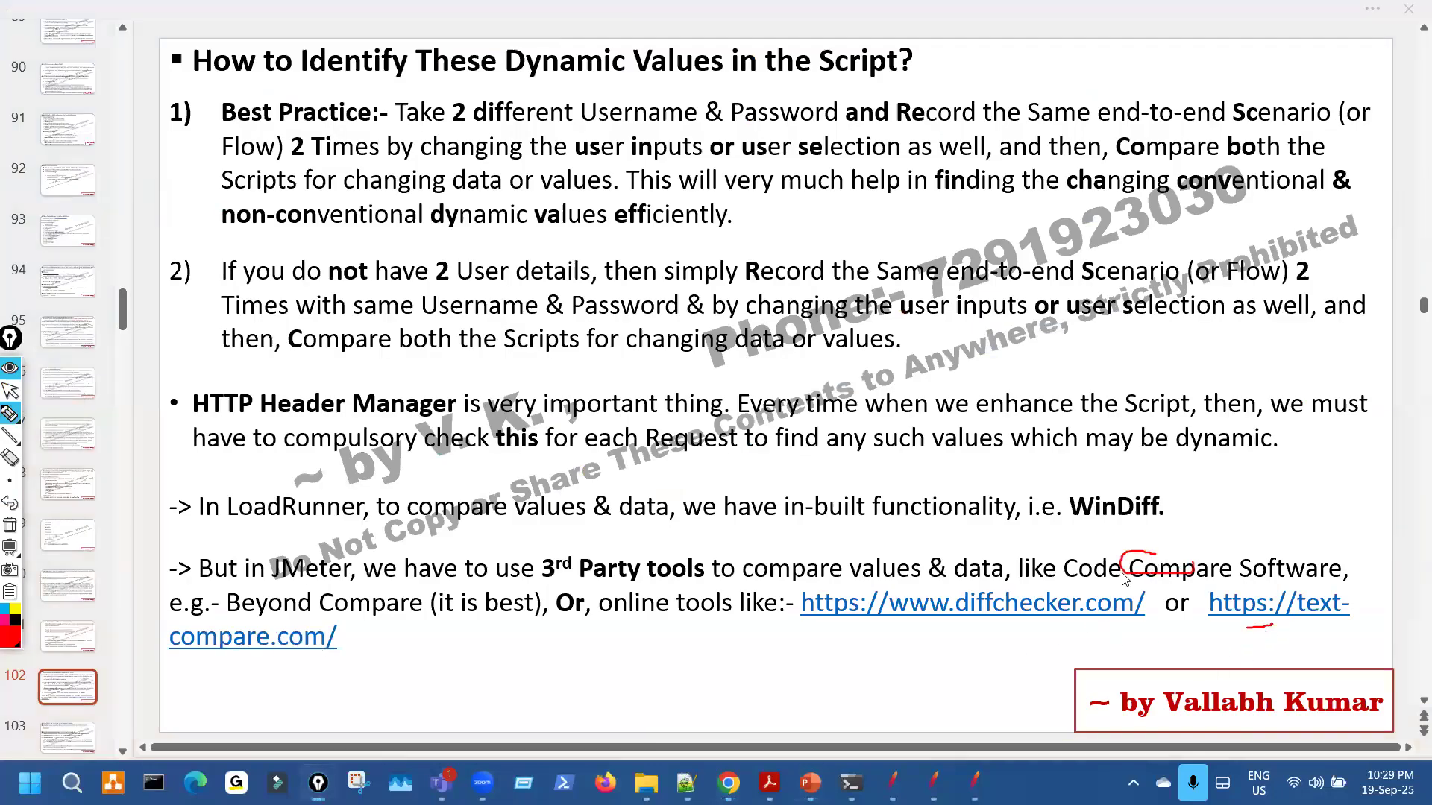
key(ctrl+shift+7)
key(ctrl+shift+2)
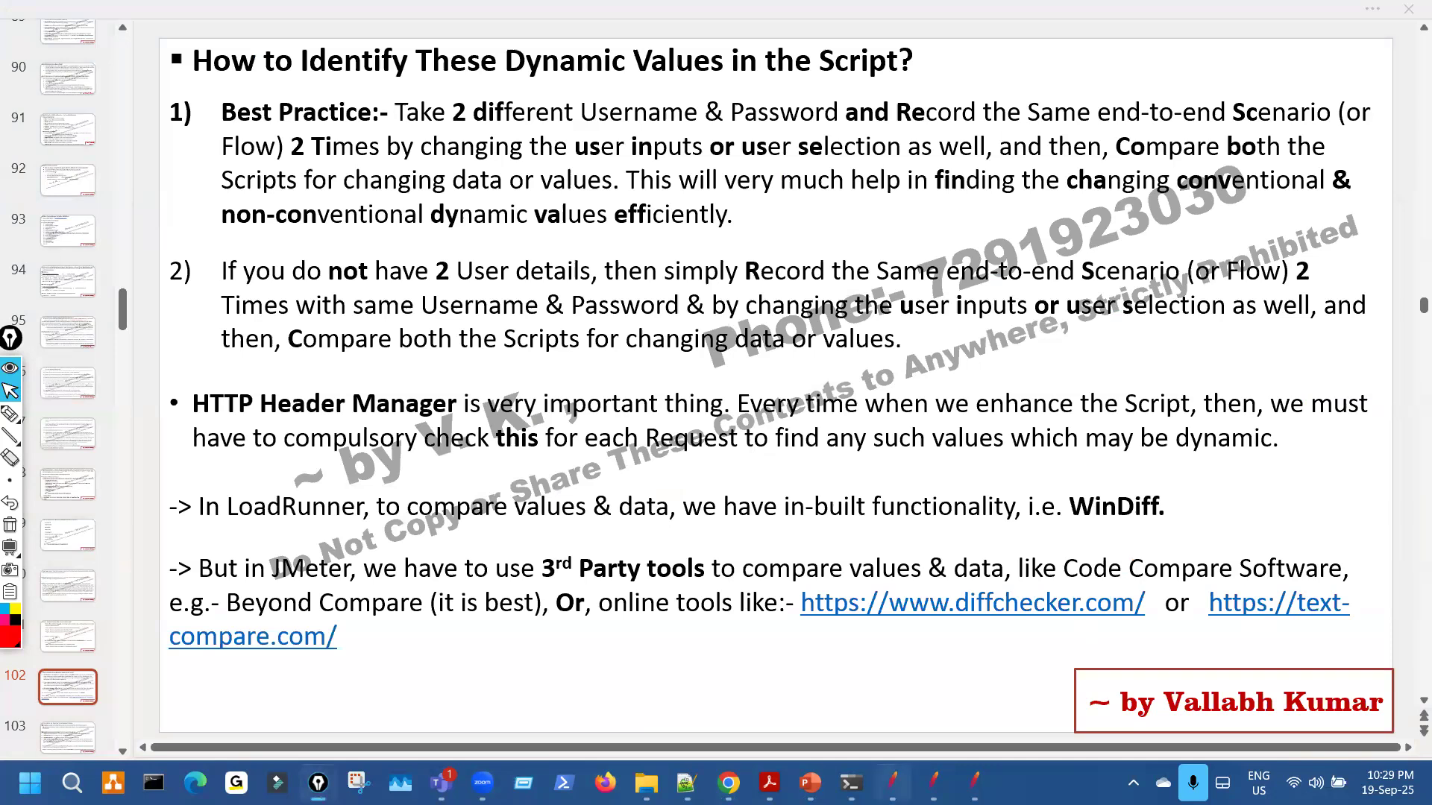
In Chrome, circle Diffchecker's Original text and Changed text areas, and clear the marks.
click(729, 783)
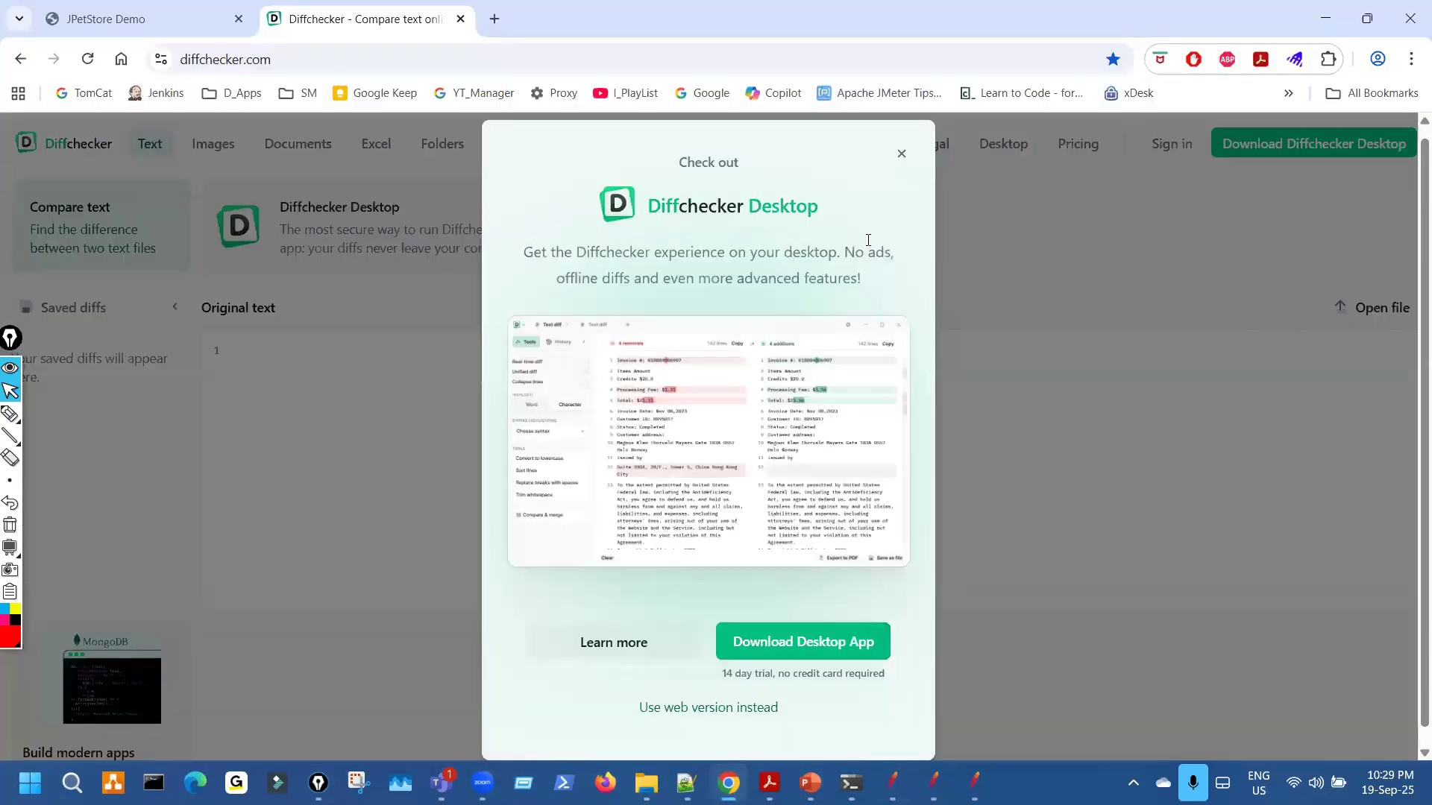
mouse_move(353, 355)
mouse_down()
mouse_move(358, 454)
mouse_move(341, 332)
mouse_up()
mouse_move(1036, 434)
mouse_down()
mouse_move(1006, 382)
mouse_move(998, 436)
mouse_up()
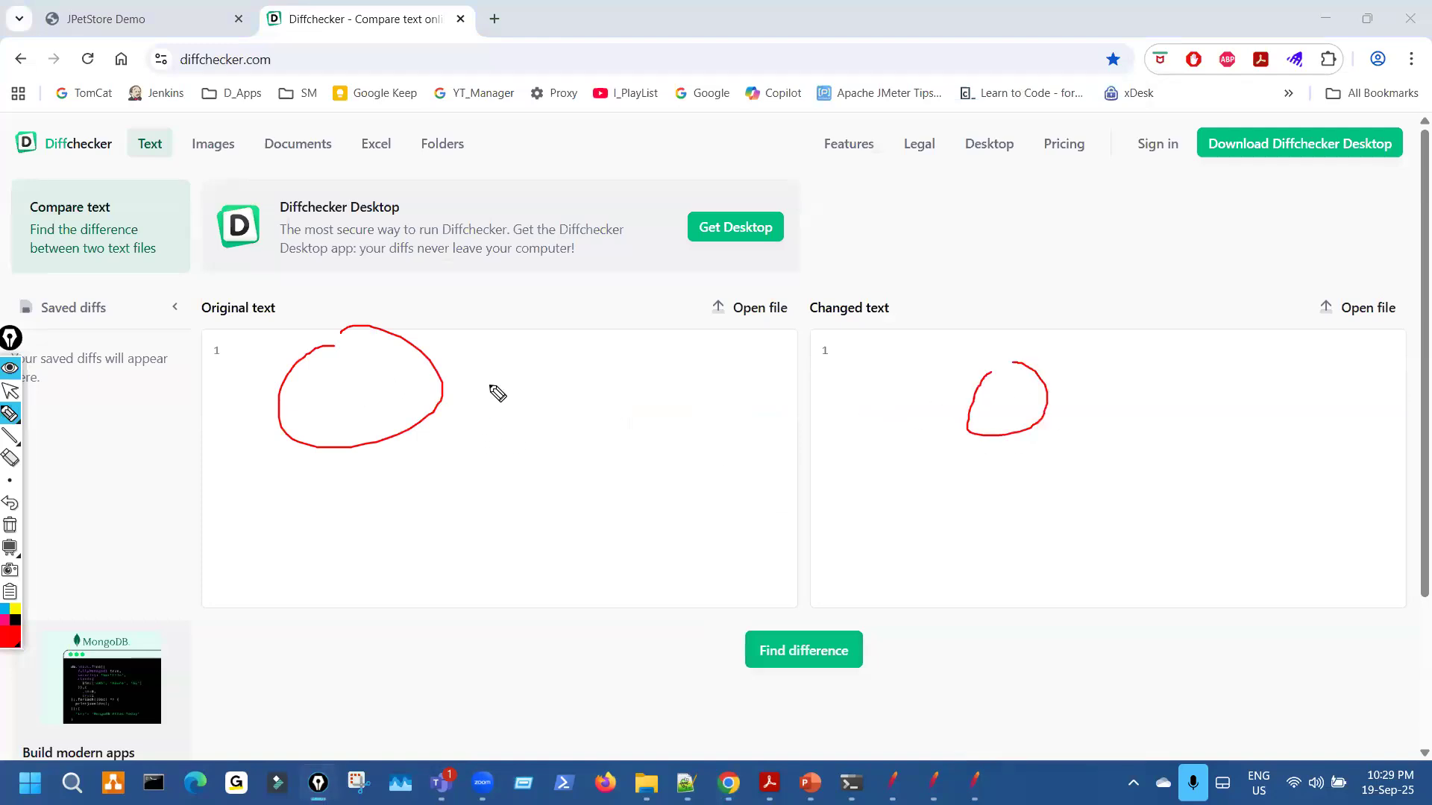
key(ctrl+shift+7)
key(ctrl+shift+2)
Switch to Notepad++, underline the two long tokens on lines 1 and 3 of the new 10 file, and clear the marks.
key(alt+Tab)
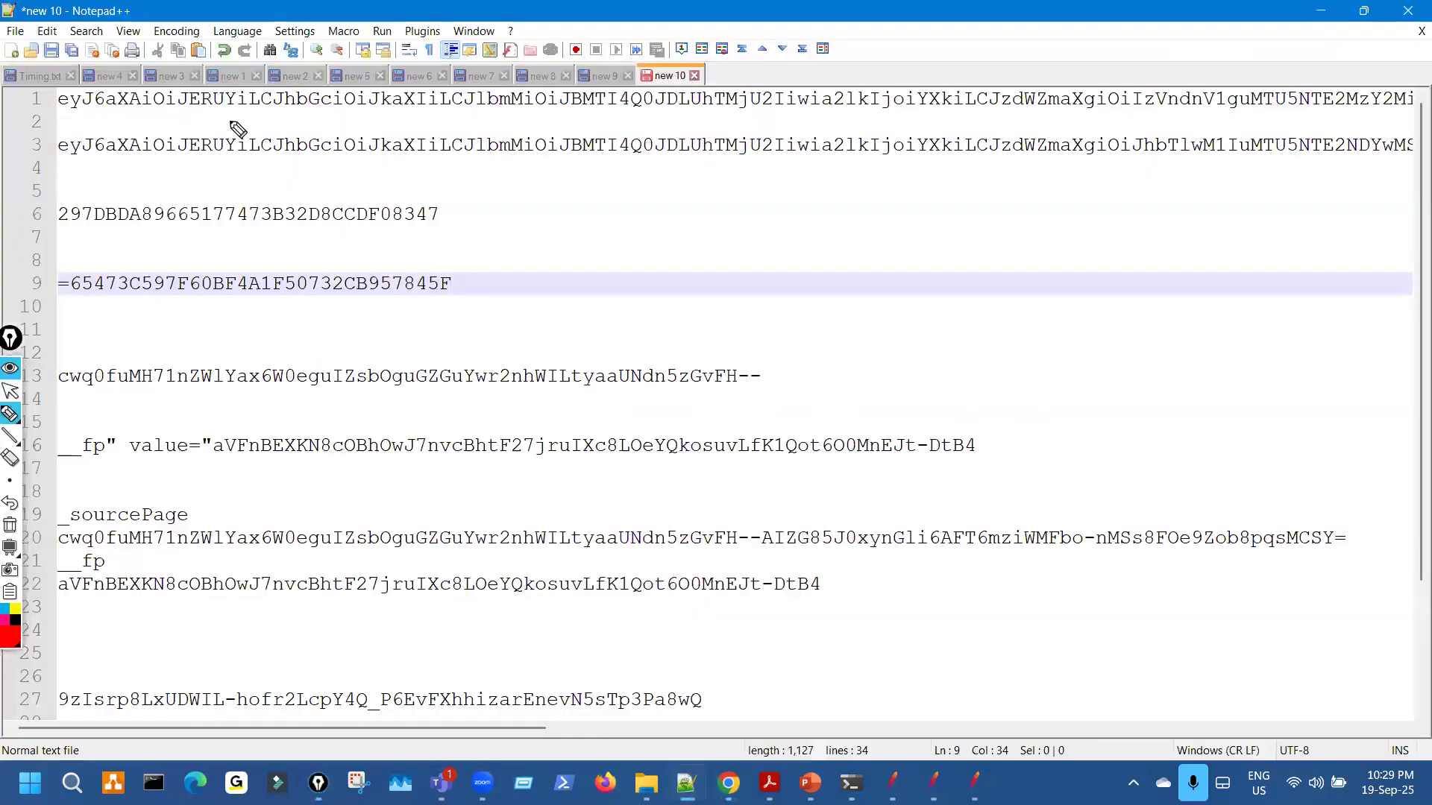
key(ctrl+shift+1)
drag(174, 121, 831, 120)
drag(661, 175, 878, 178)
drag(273, 114, 563, 109)
drag(471, 155, 604, 152)
key(ctrl+shift+7)
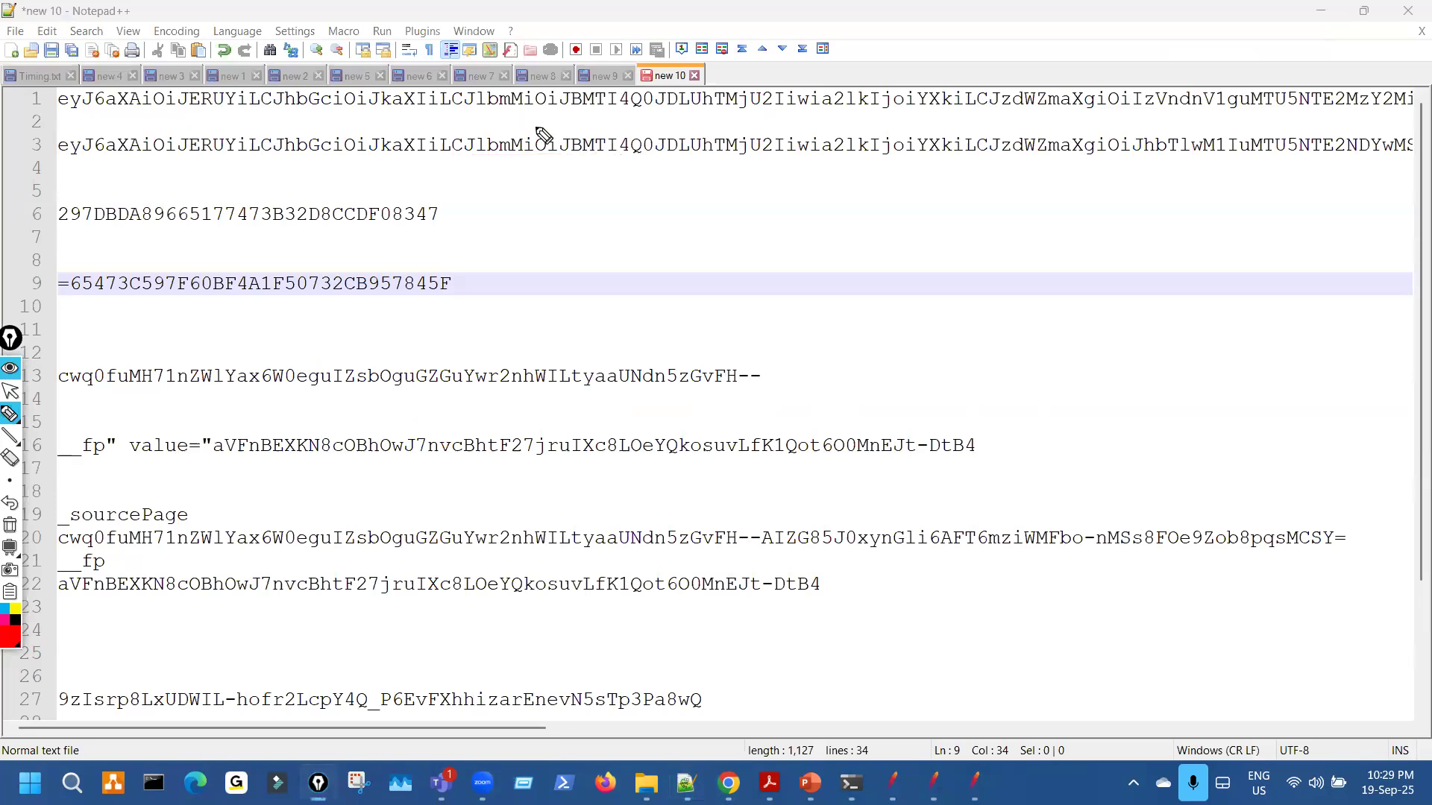
key(ctrl+shift+2)
Copy the token on line 1 of the Notepad++ file and paste it into Diffchecker's Original text.
double_click(521, 99)
key(ctrl+c)
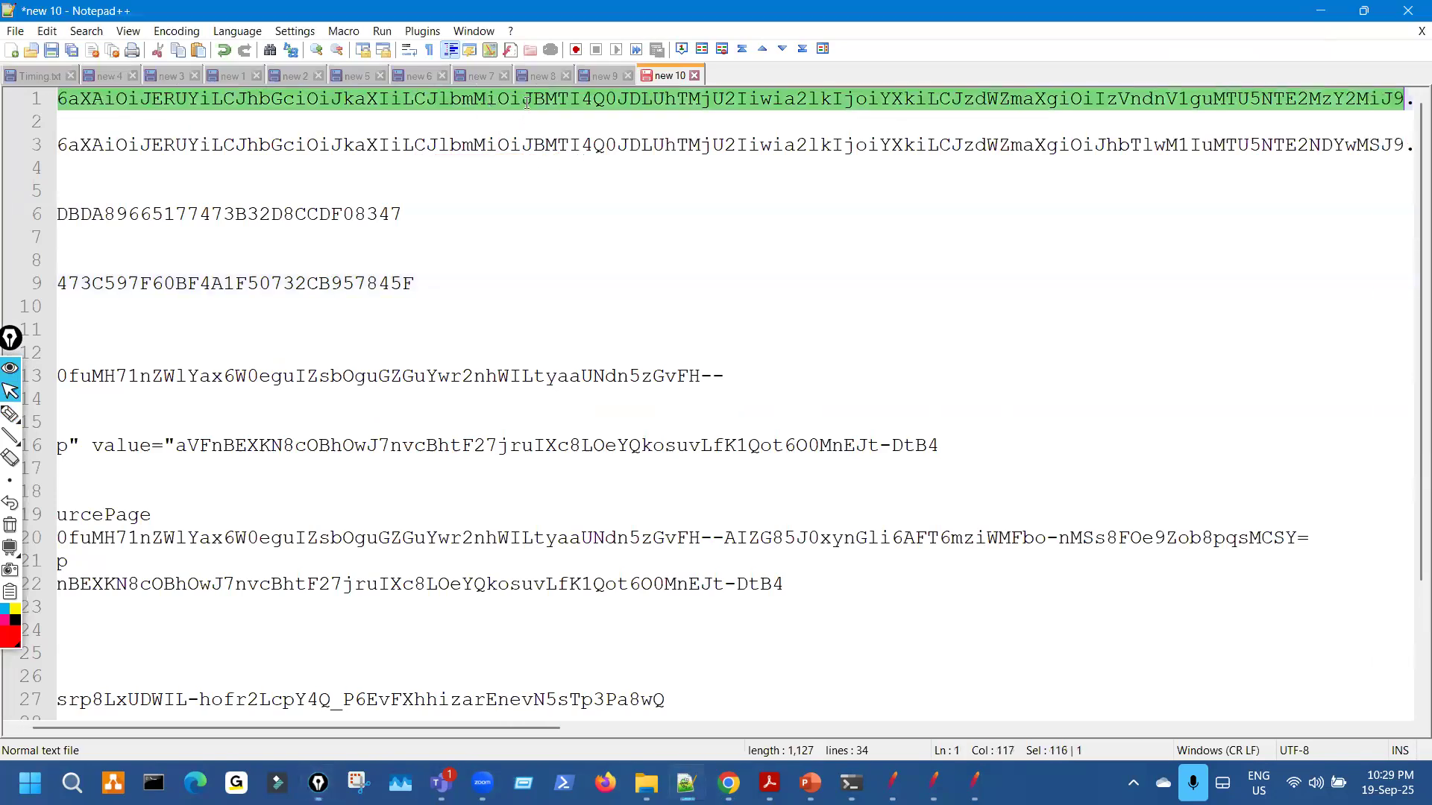
key(alt+Tab)
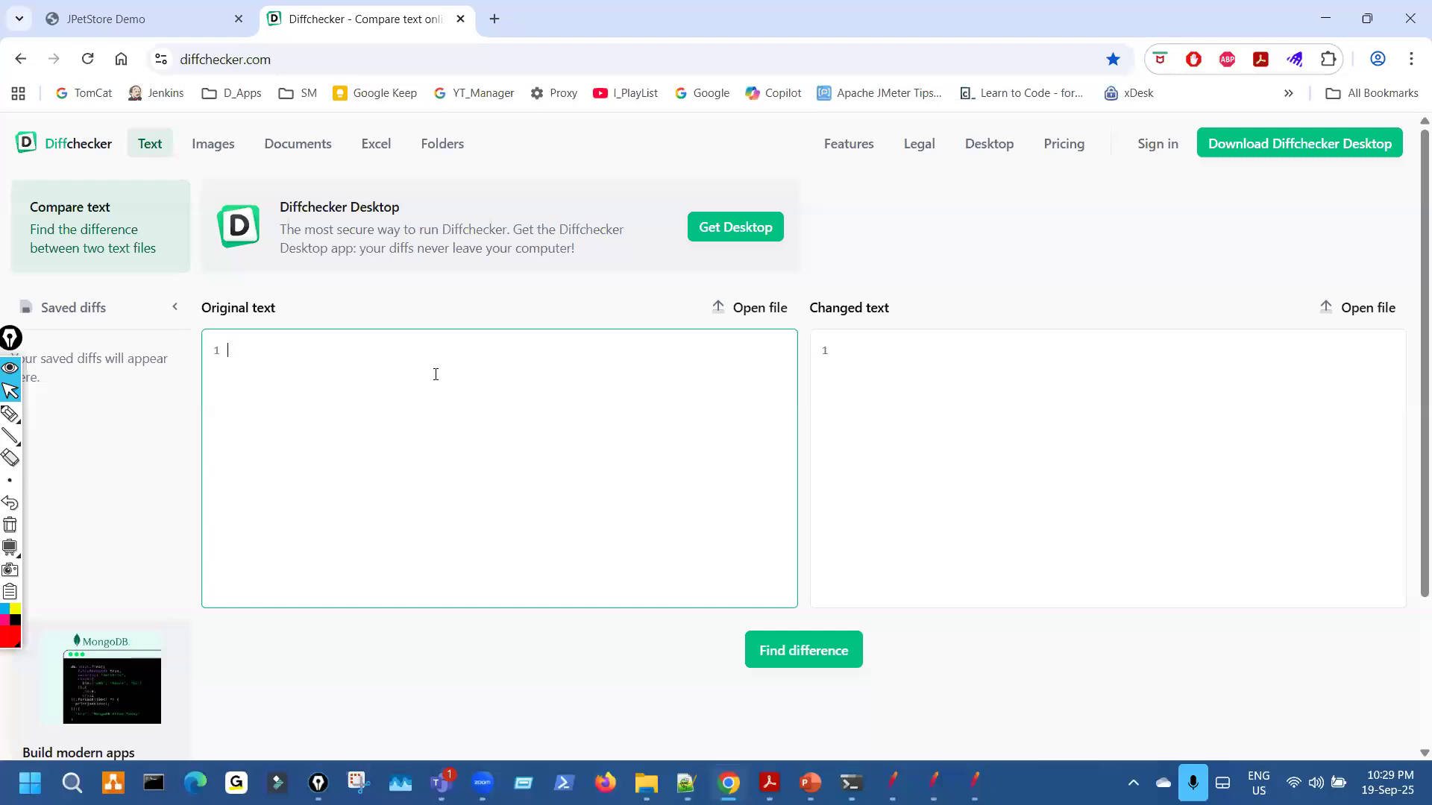
key(ctrl+v)
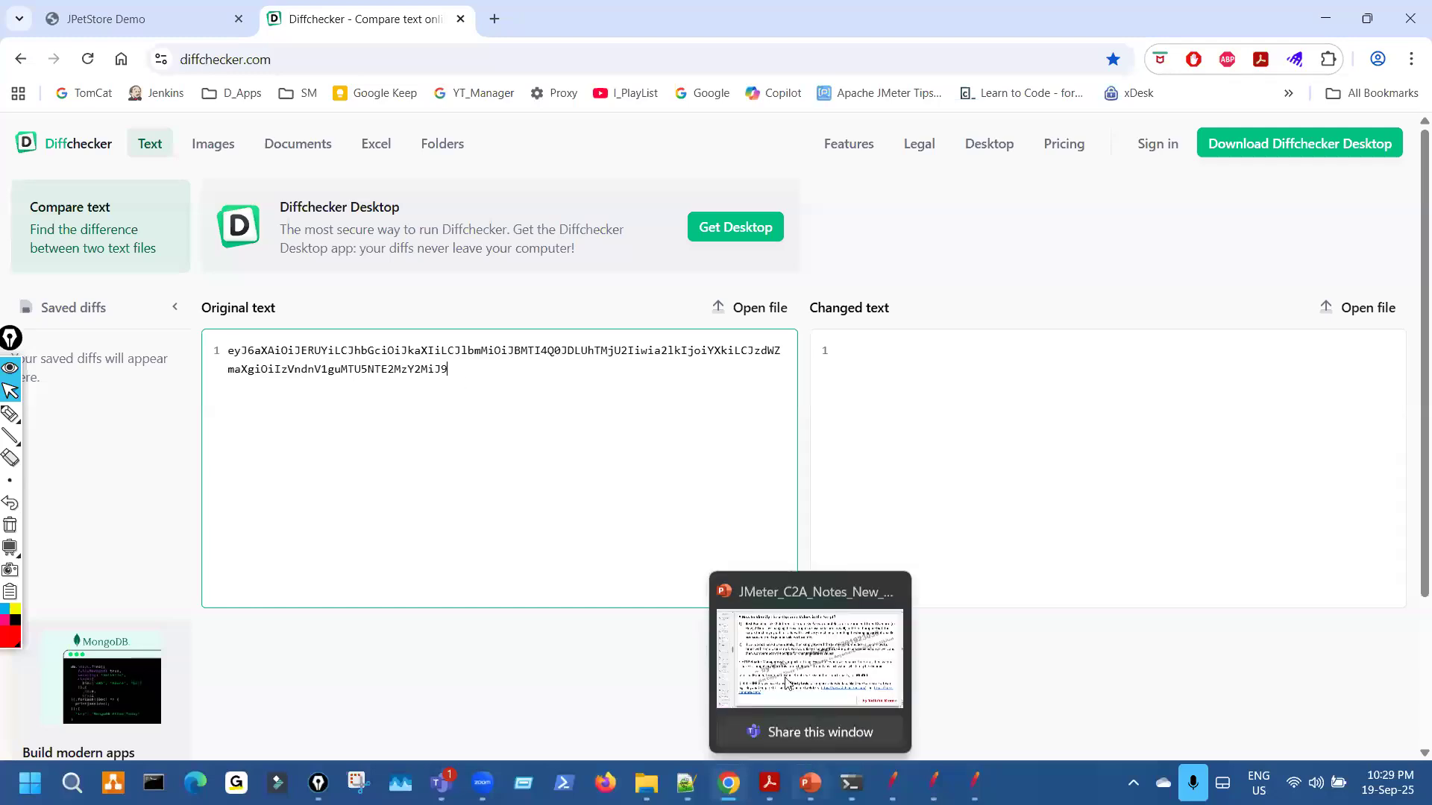
Copy the token on line 3 of the Notepad++ file into Diffchecker's Changed text and find the difference.
click(811, 783)
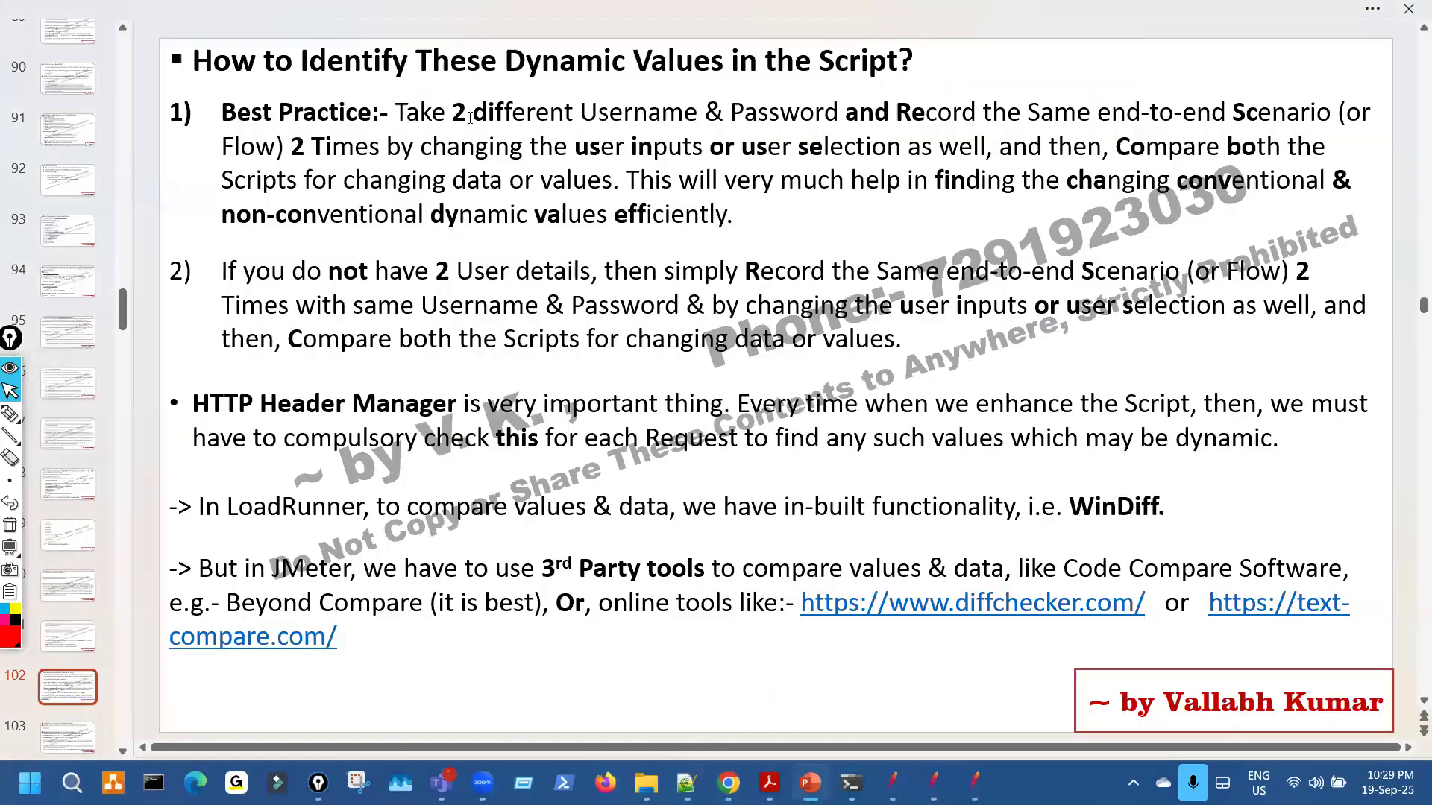
key(alt+Tab)
double_click(479, 144)
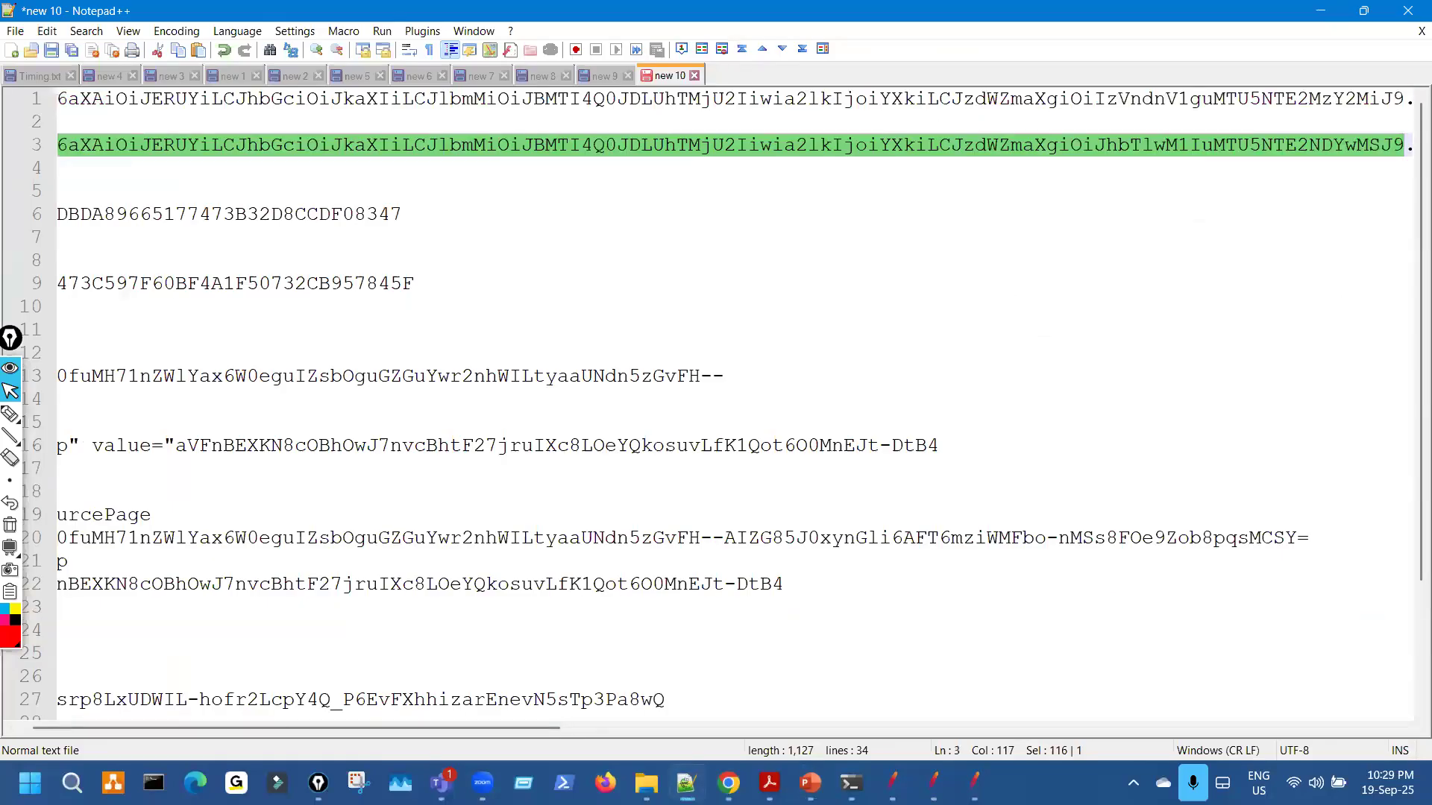
key(ctrl+c)
key(alt+Tab)
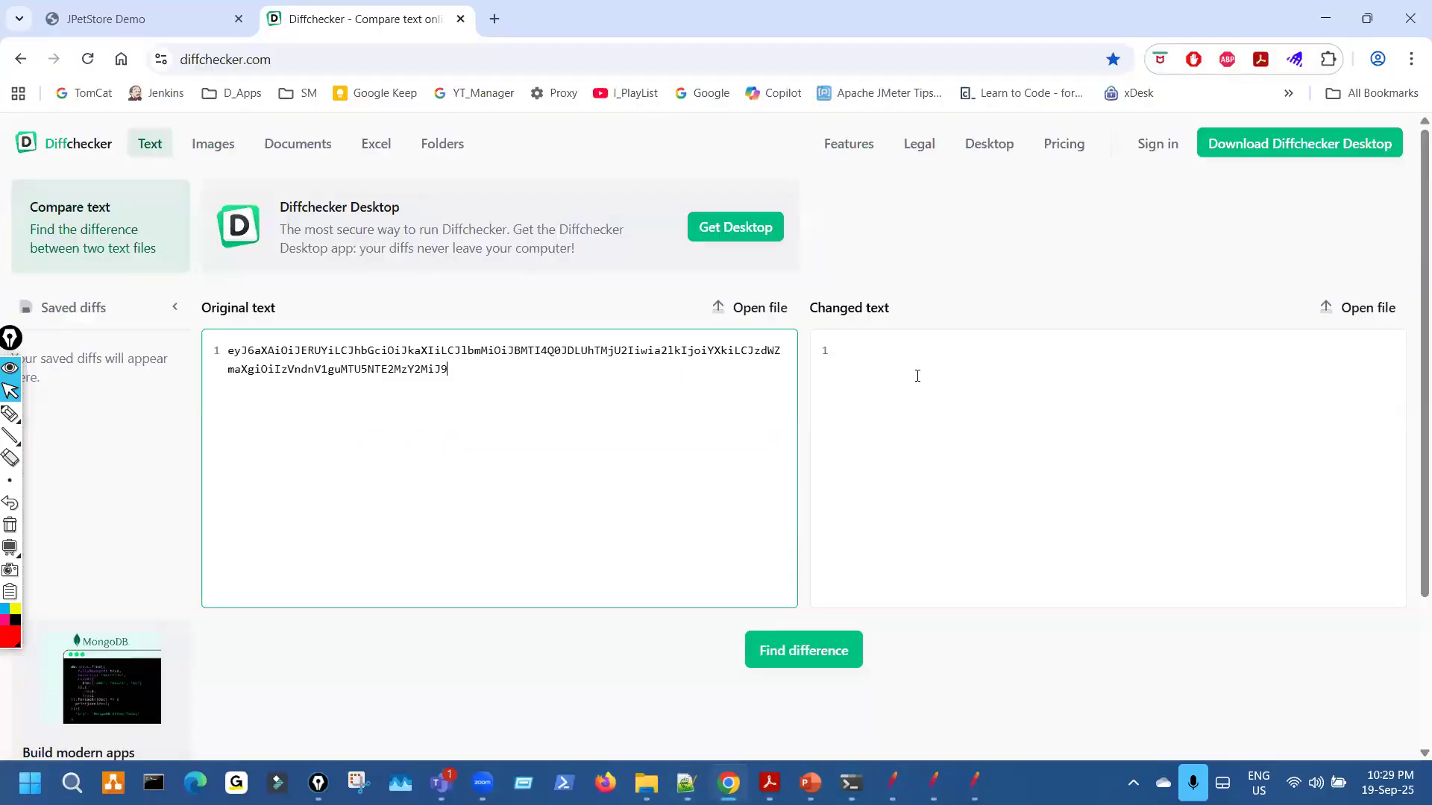
click(918, 374)
key(ctrl+v)
click(811, 648)
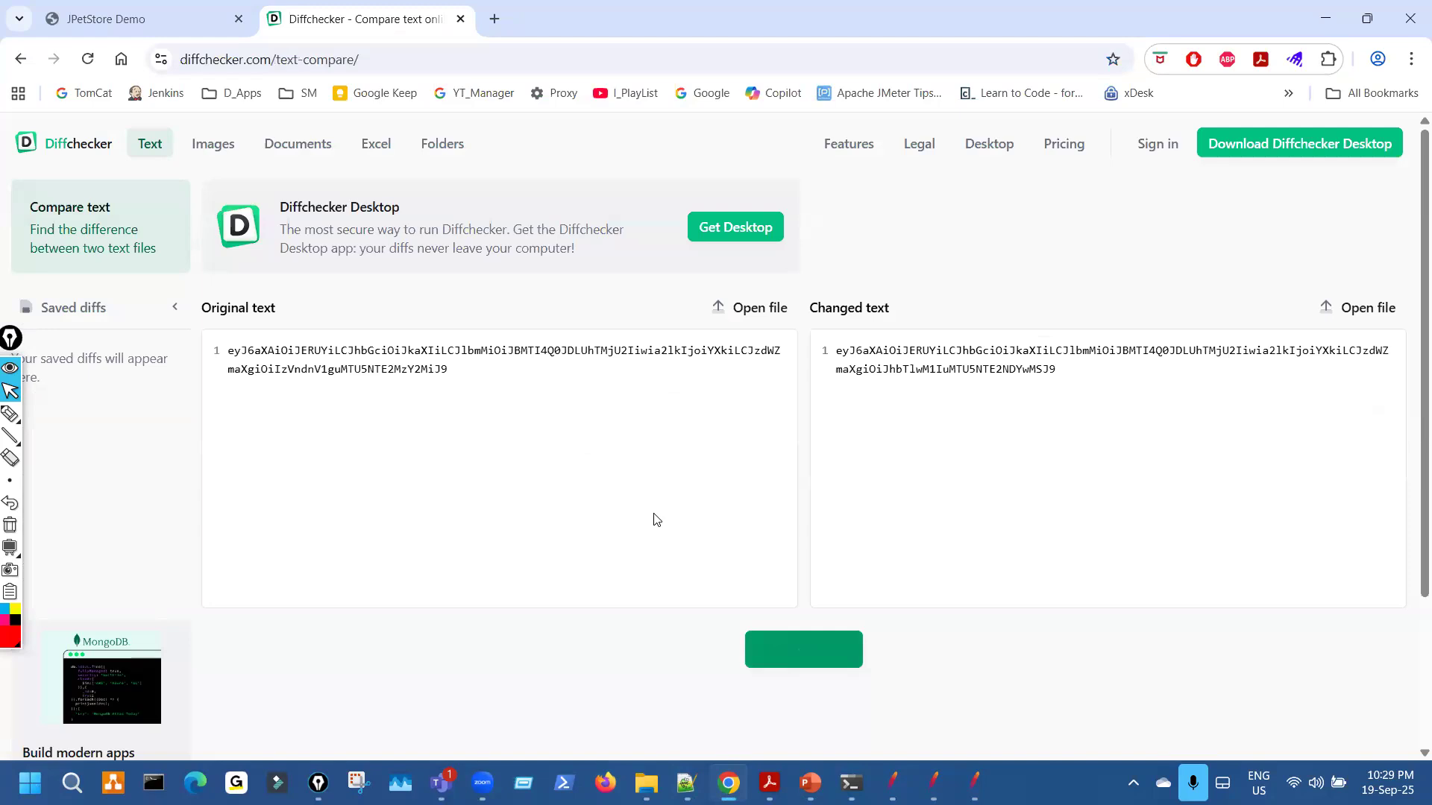
Underline parts of the removed and added tokens in the comparison result, and clear the marks.
key(ctrl+shift+1)
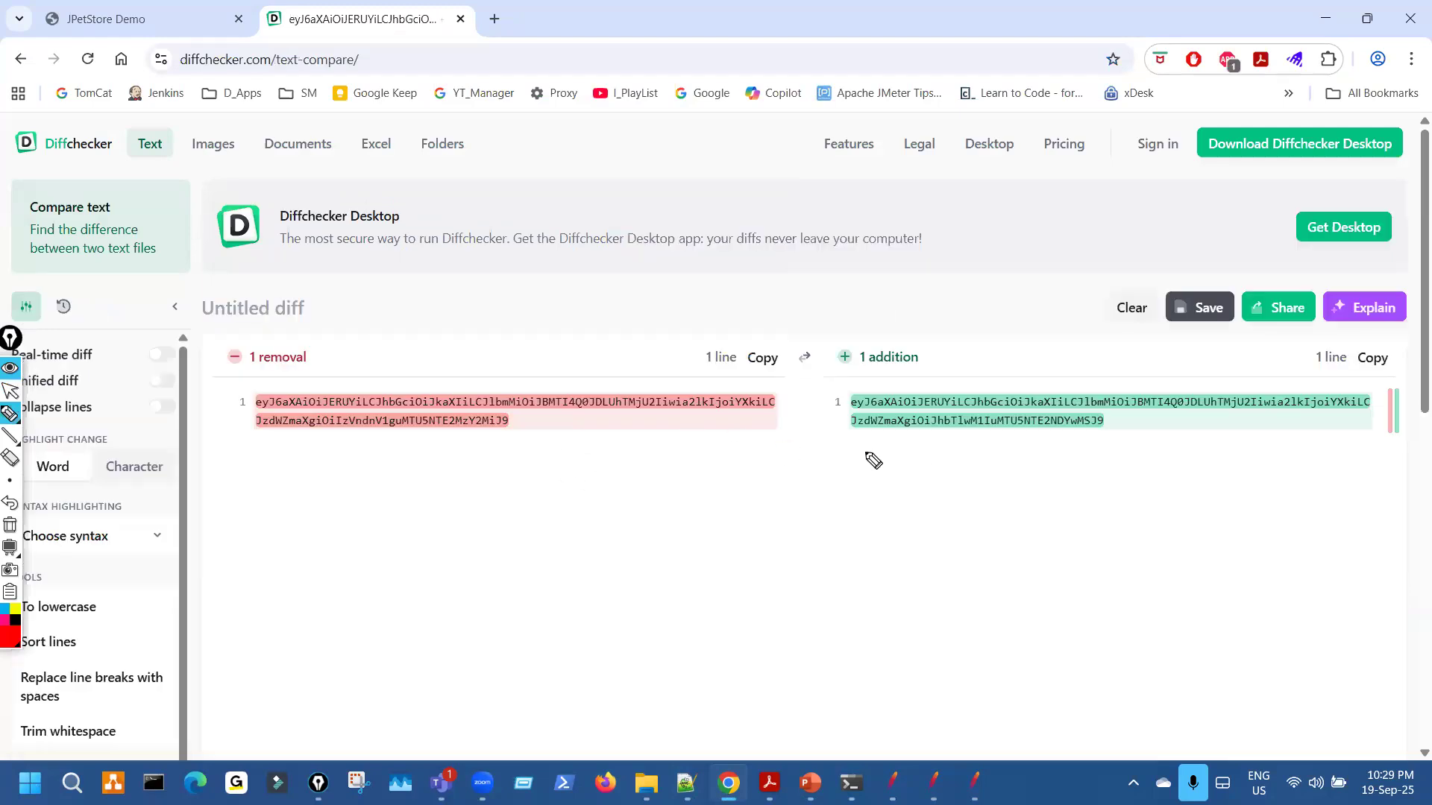
drag(605, 423, 643, 423)
drag(969, 437, 899, 440)
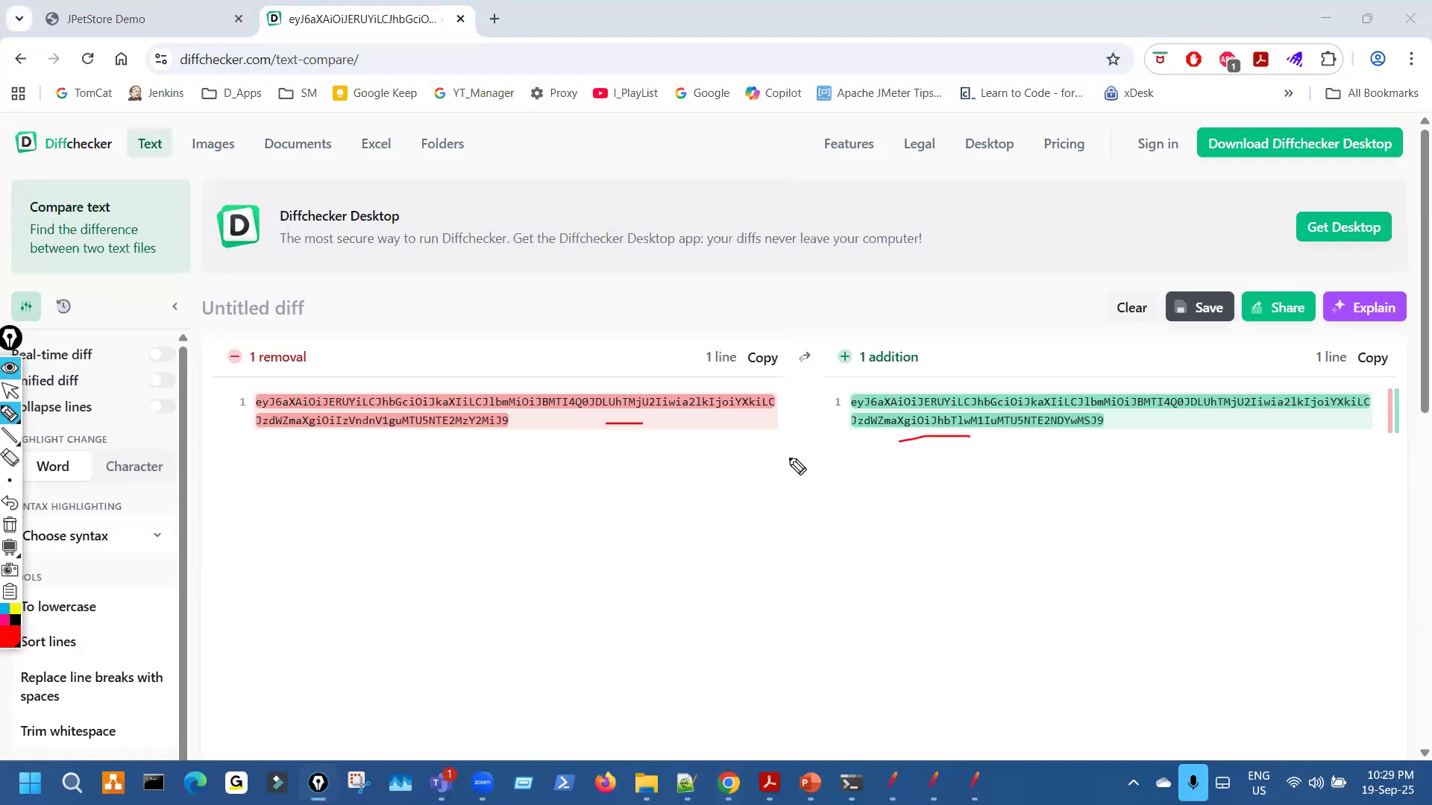
mouse_move(520, 427)
mouse_down()
mouse_move(471, 516)
mouse_move(468, 498)
mouse_up()
key(ctrl+shift+7)
key(ctrl+shift+2)
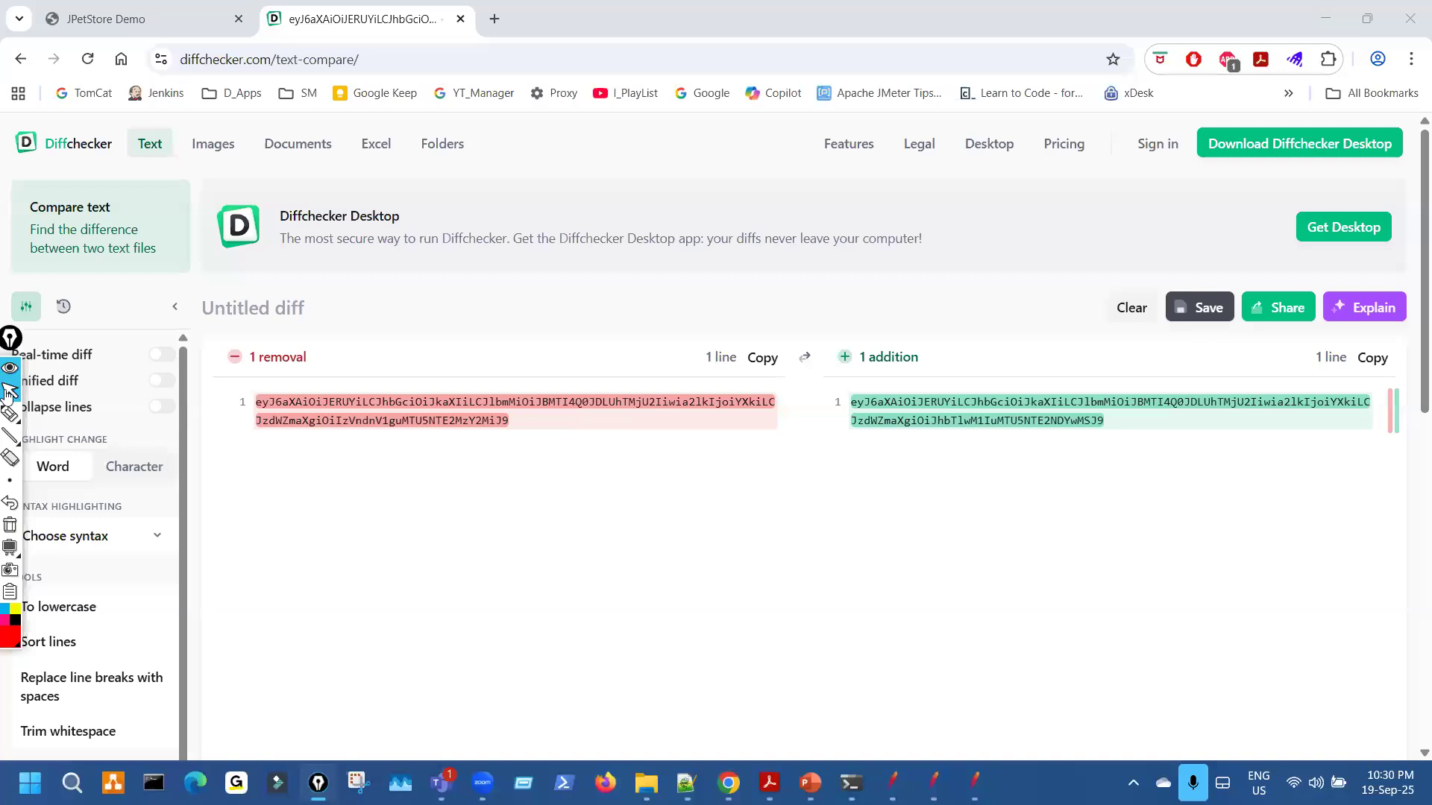
Underline the end of the removed token, sketch a branching mark beneath it, and clear the drawing.
click(10, 414)
mouse_move(462, 442)
mouse_down()
mouse_move(468, 481)
mouse_move(537, 506)
mouse_up()
drag(440, 433, 523, 433)
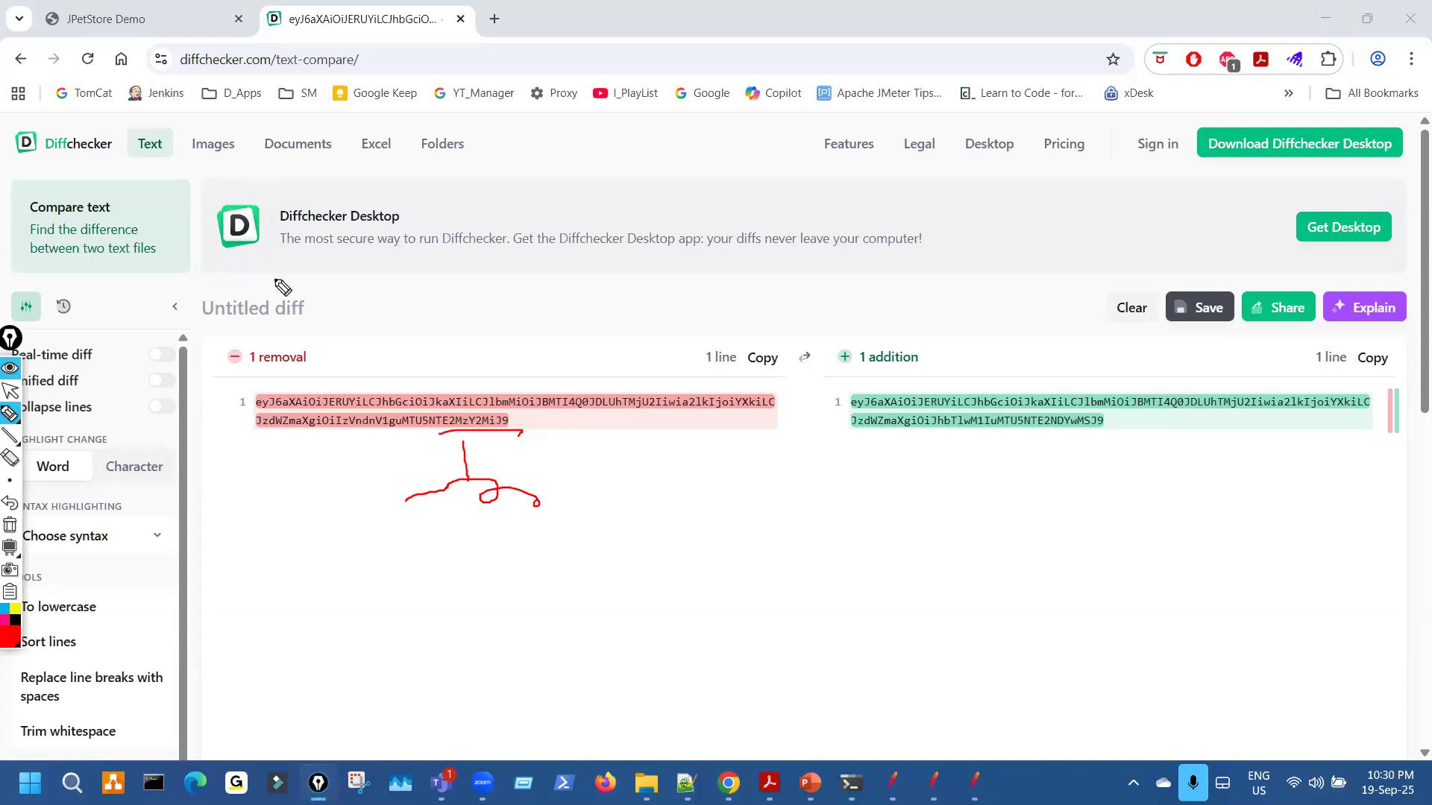
key(ctrl+shift+7)
key(ctrl+shift+2)
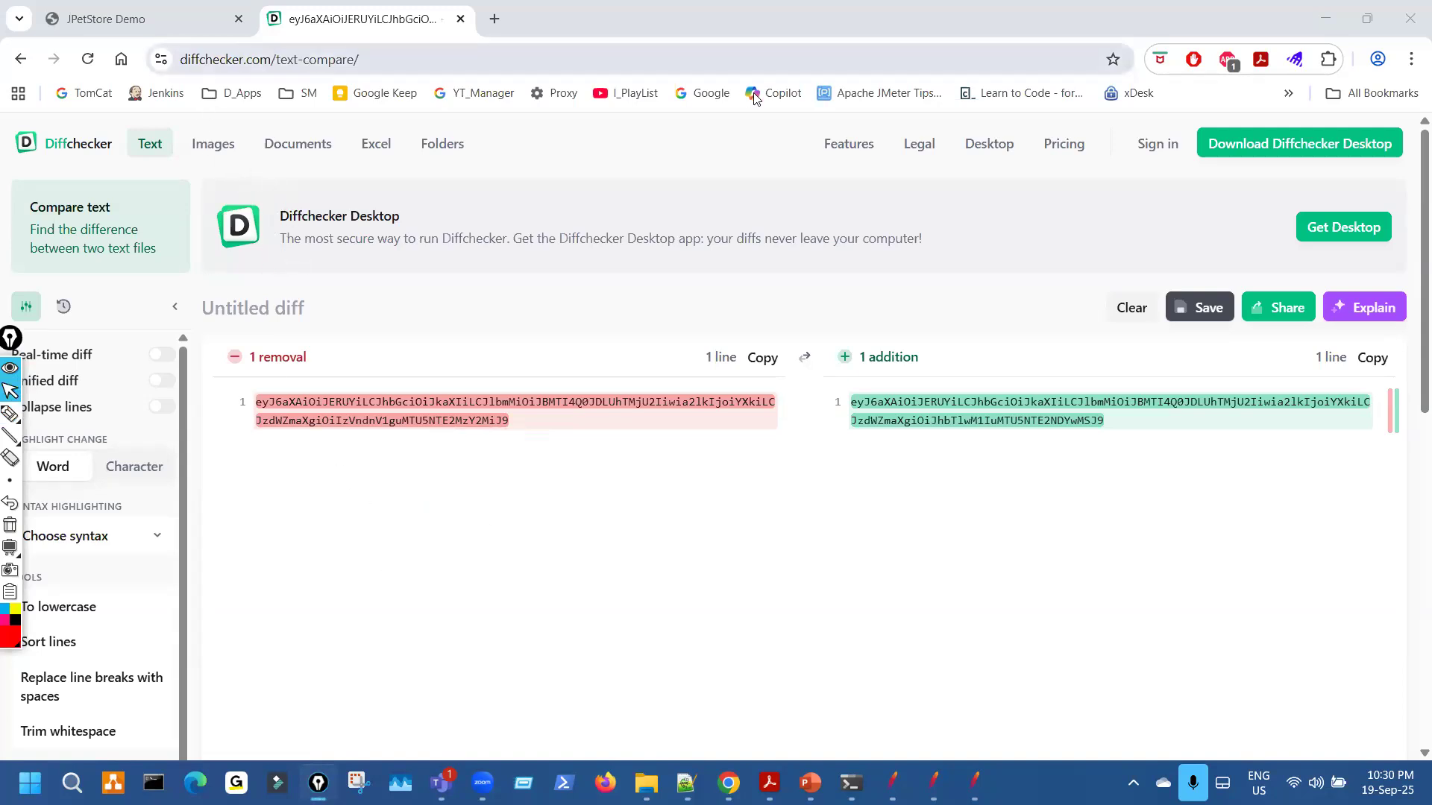
Search Google for "text compare" and open the text-compare.com site.
click(710, 94)
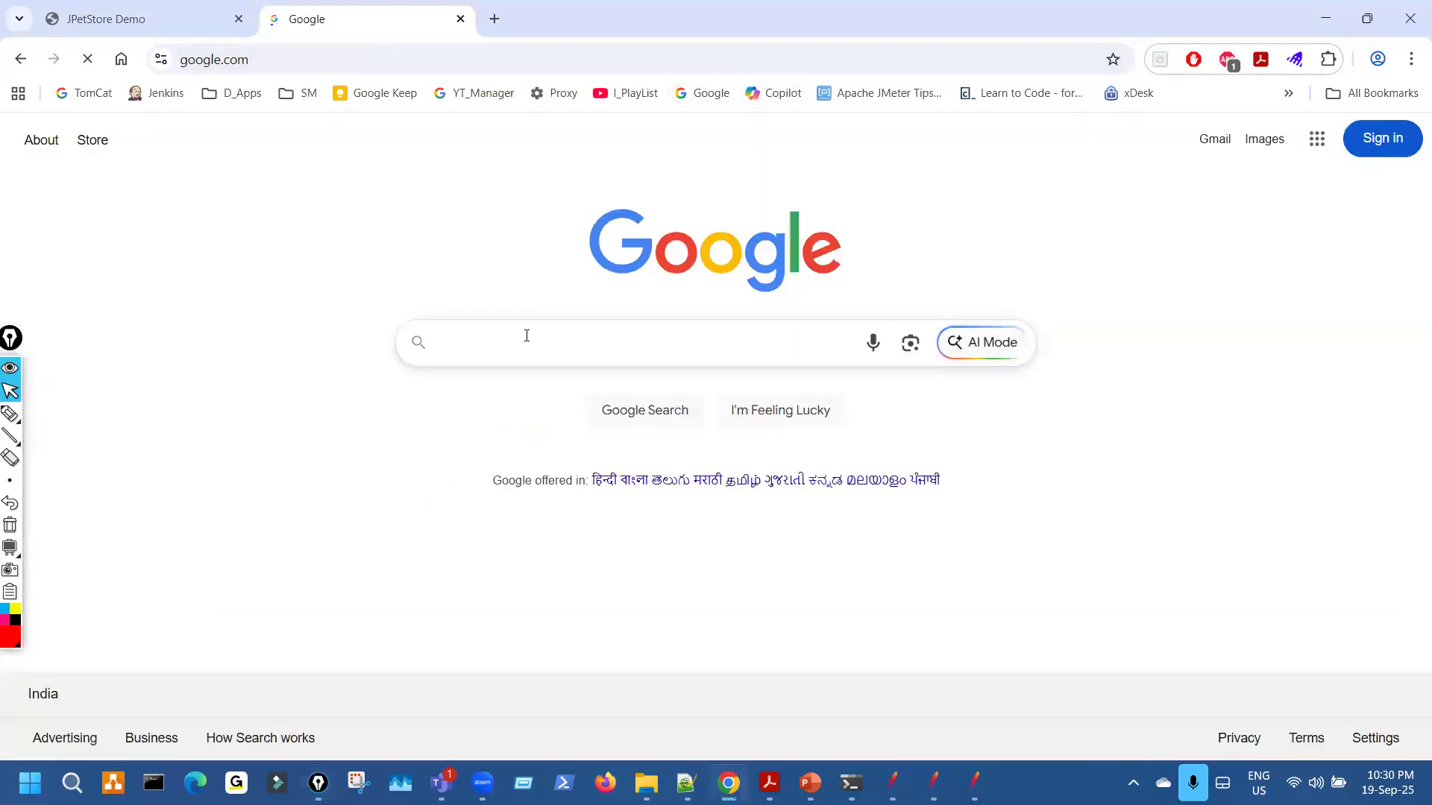
click(526, 337)
text(text)
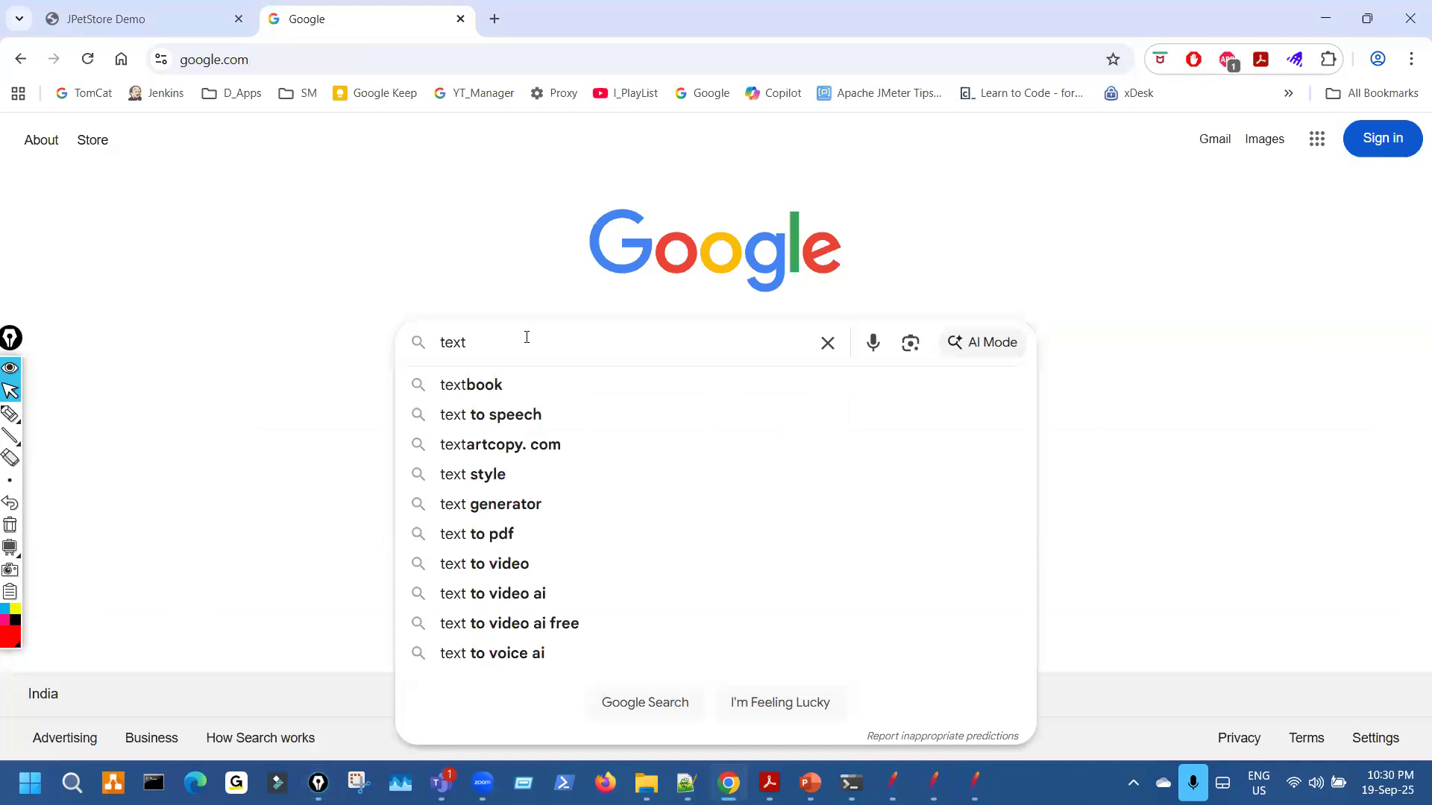
text( compare)
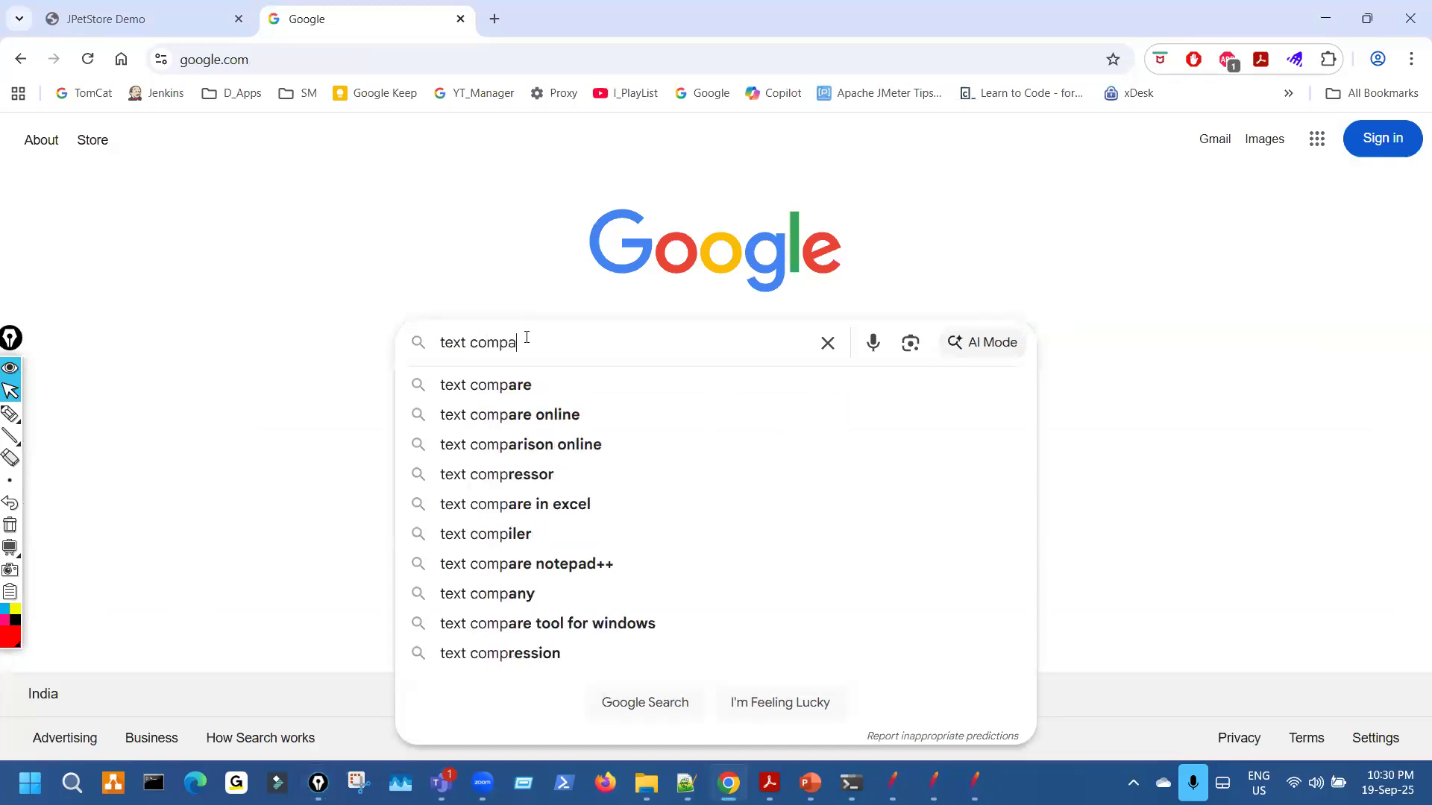
click(507, 384)
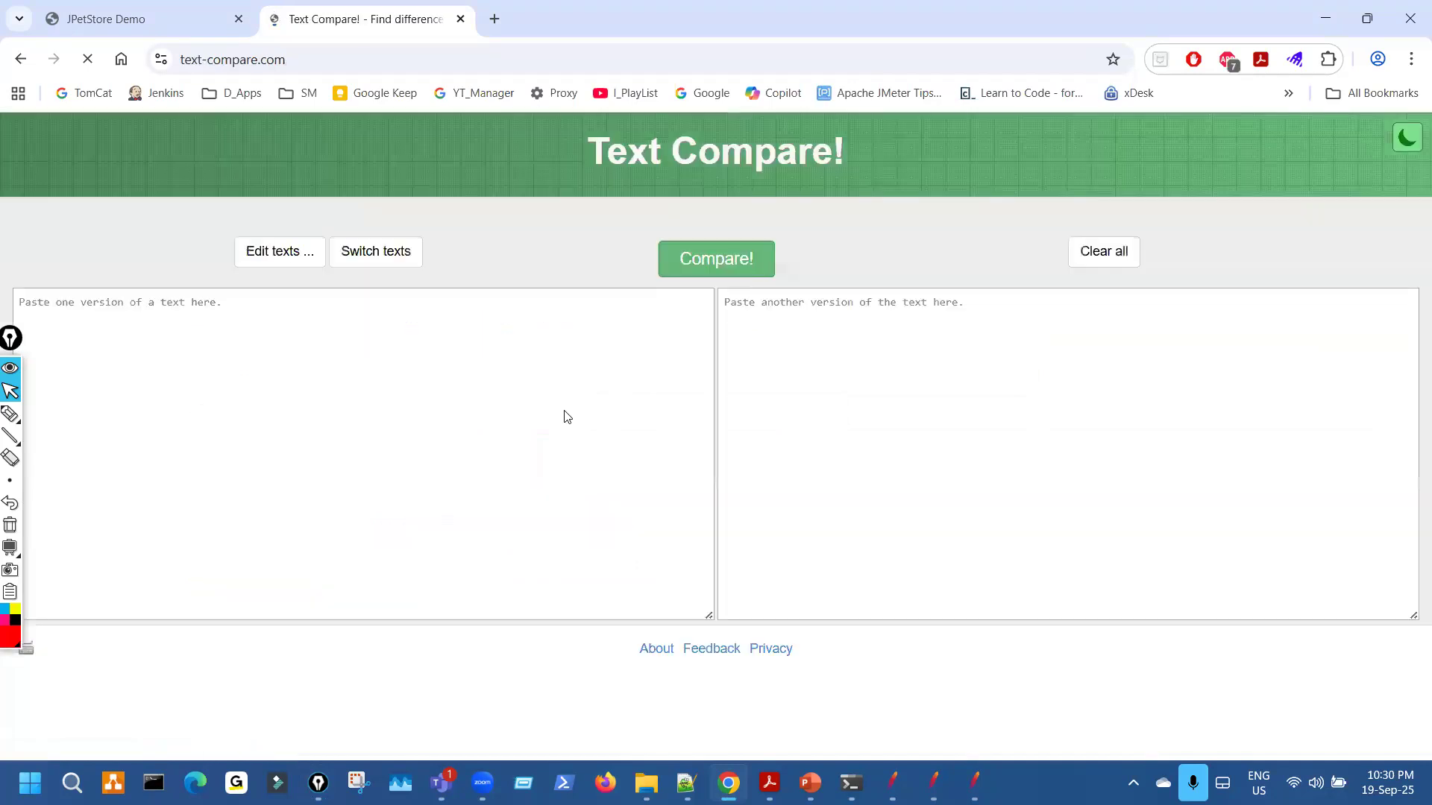
Mark Text Compare's two text boxes, clear the marks, and bookmark the page.
key(ctrl+shift+3)
drag(386, 598, 424, 590)
drag(973, 601, 1081, 558)
drag(635, 522, 719, 488)
key(ctrl+shift+1)
click(1112, 59)
click(1007, 251)
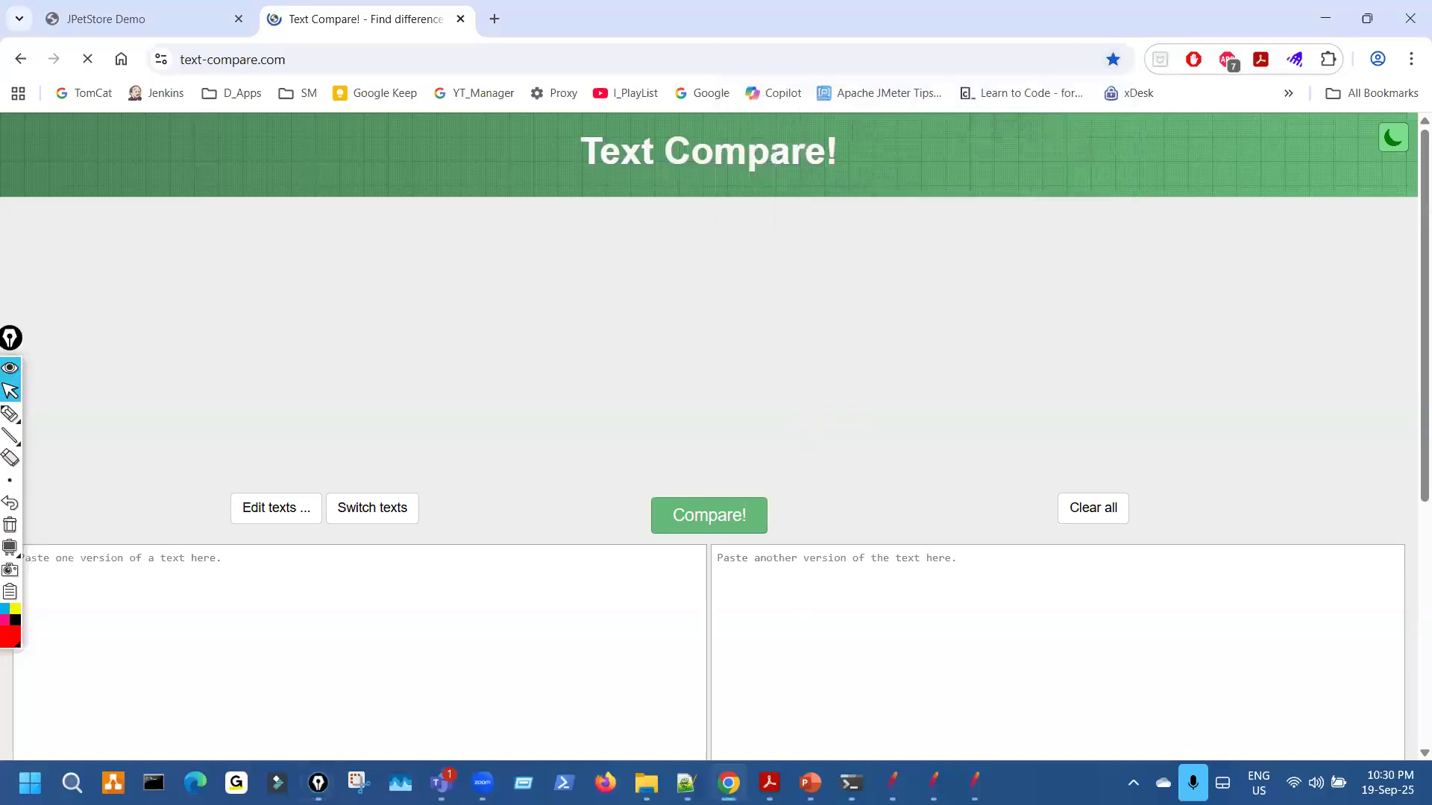
Return to PowerPoint and advance to the slide on Correlation OR Handling These Dynamic Values.
mouse_move(810, 783)
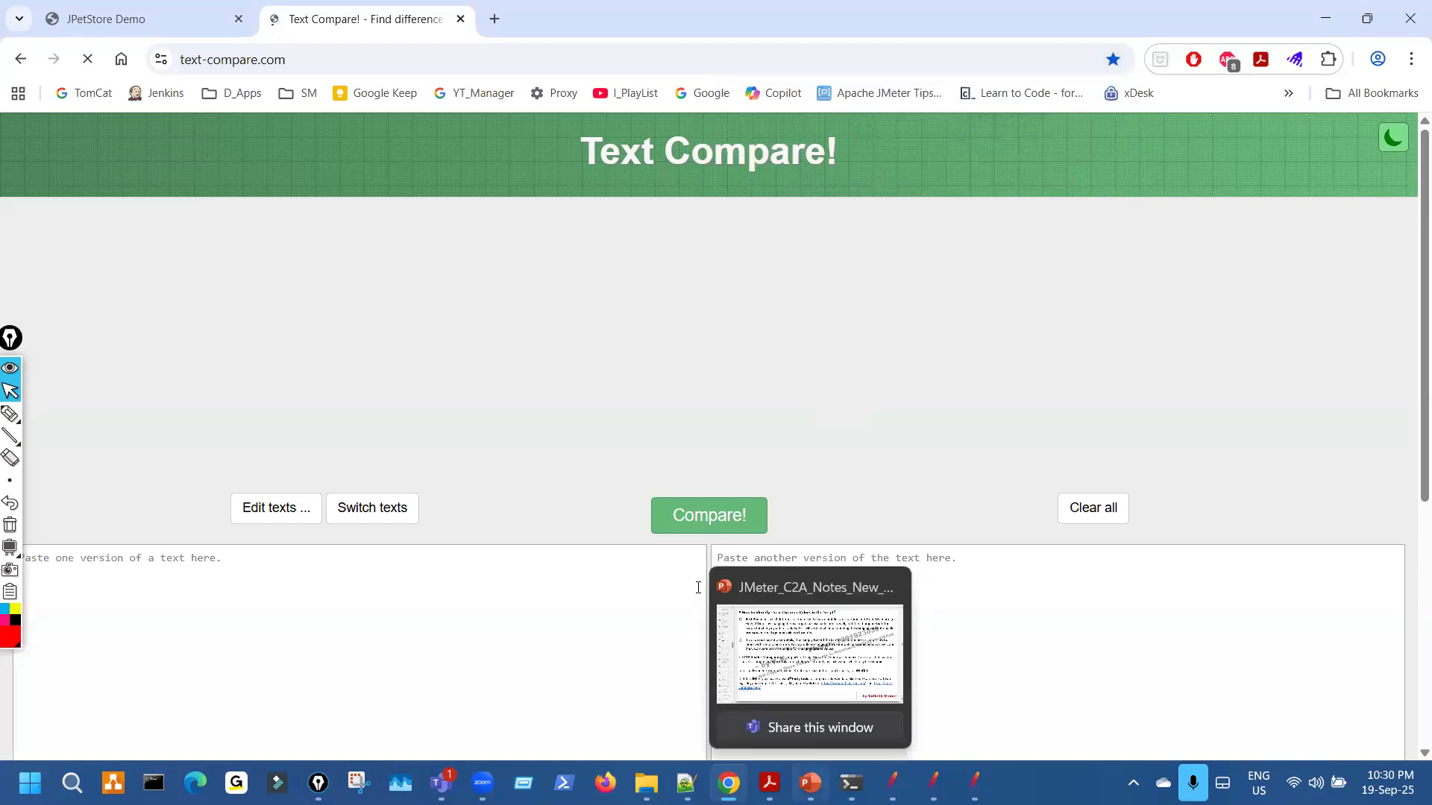
key(alt+Tab)
scroll(698, 587, down, 1)
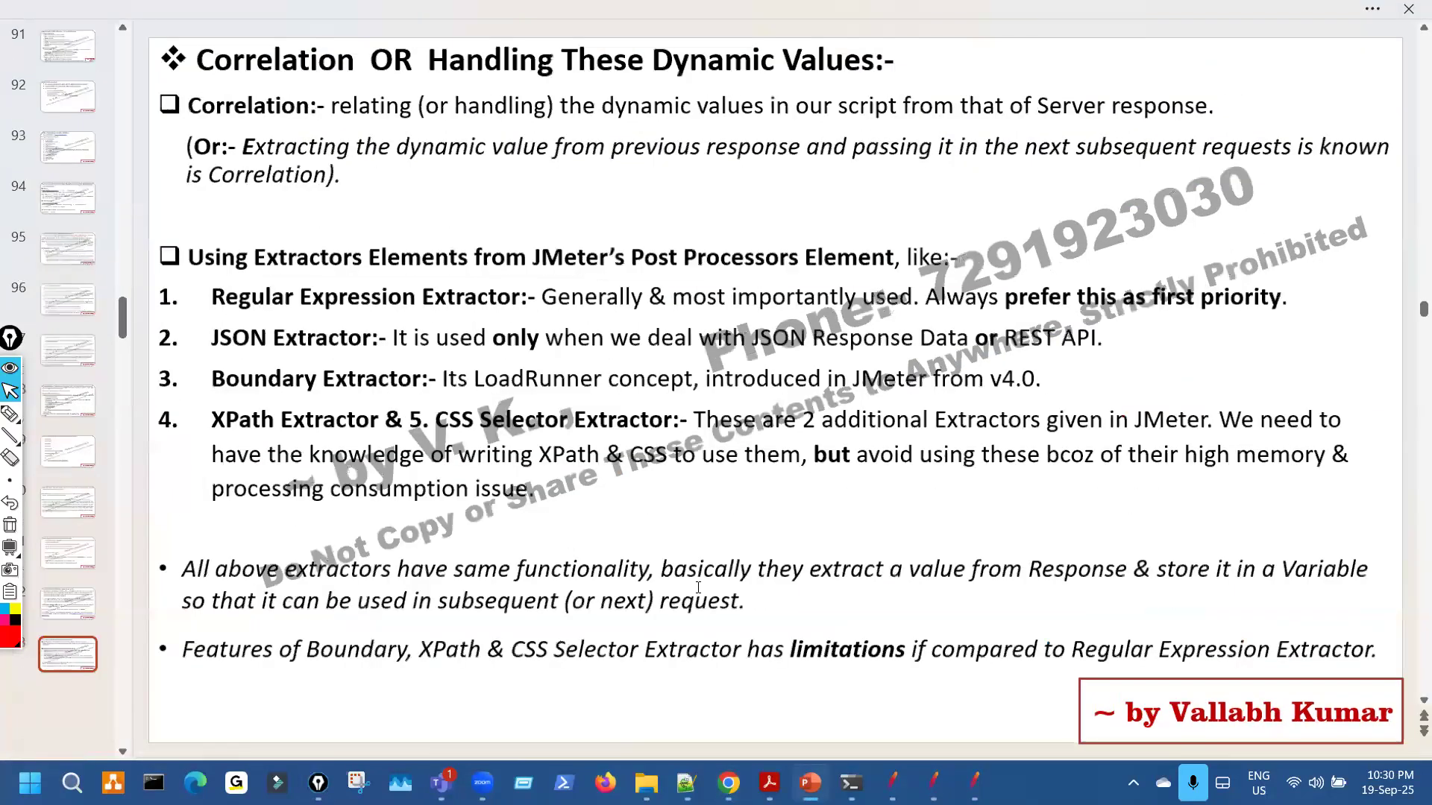